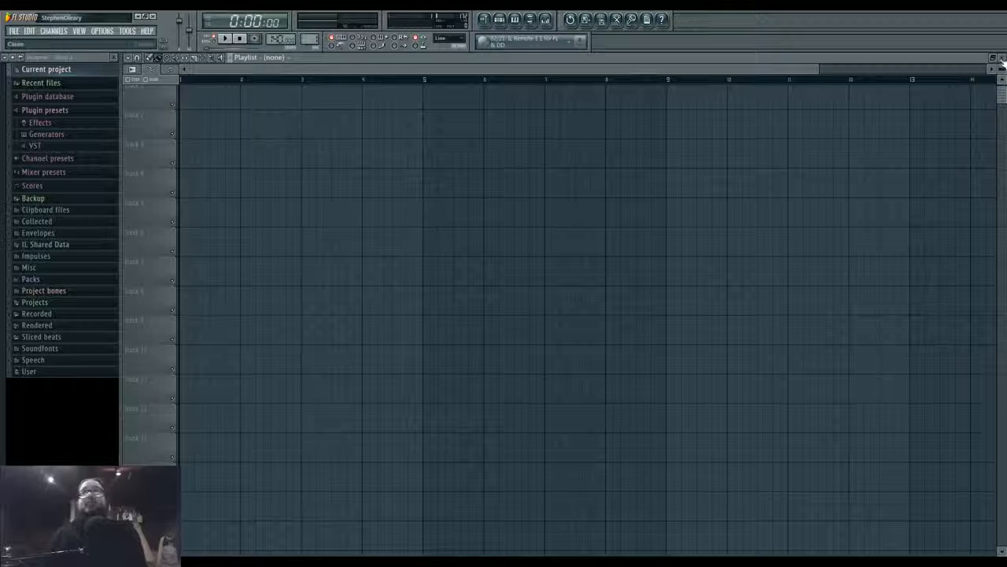
pyautogui.click(1002, 58)
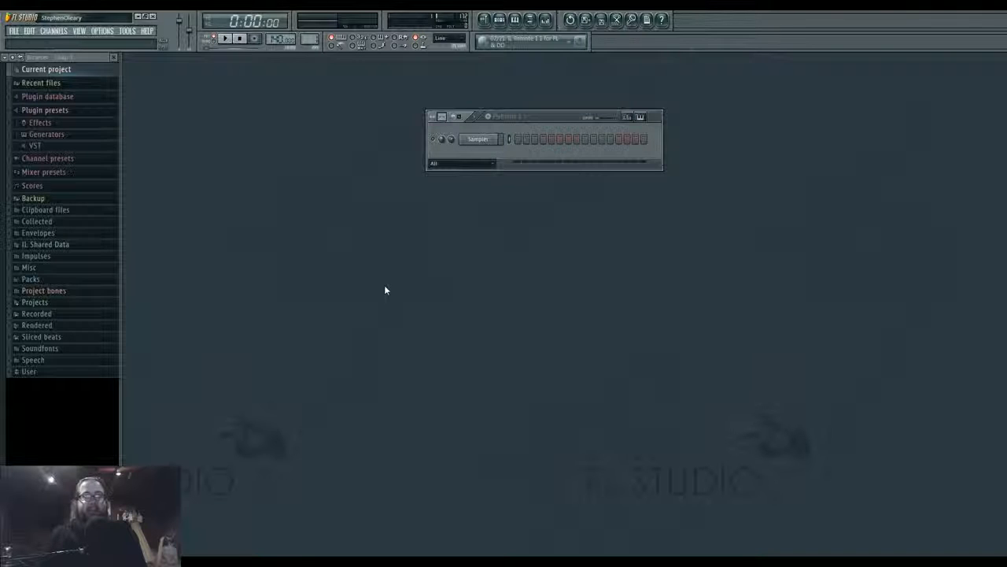
pyautogui.moveTo(547, 115); pyautogui.dragTo(546, 140)
pyautogui.click(545, 19)
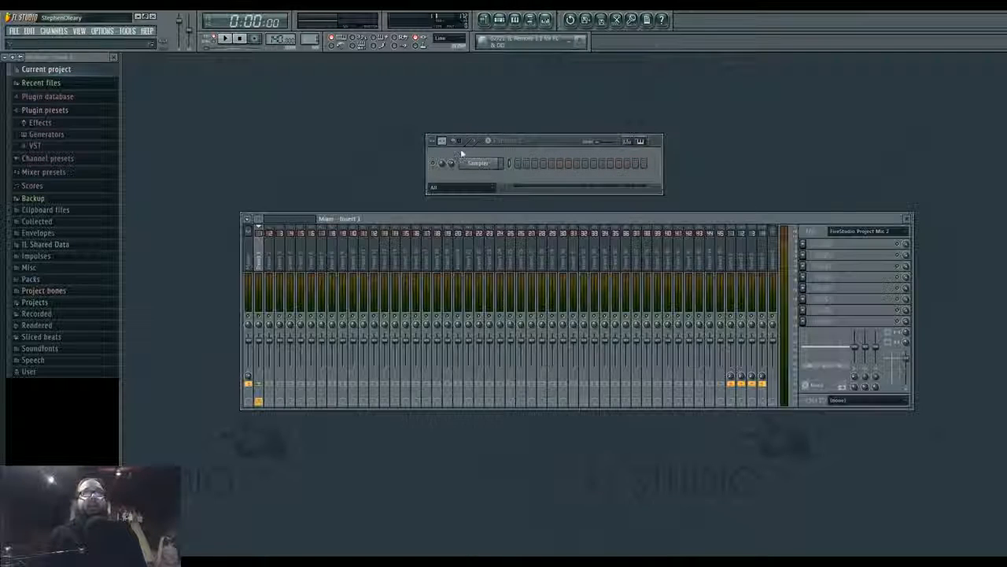
pyautogui.click(546, 19)
pyautogui.click(484, 19)
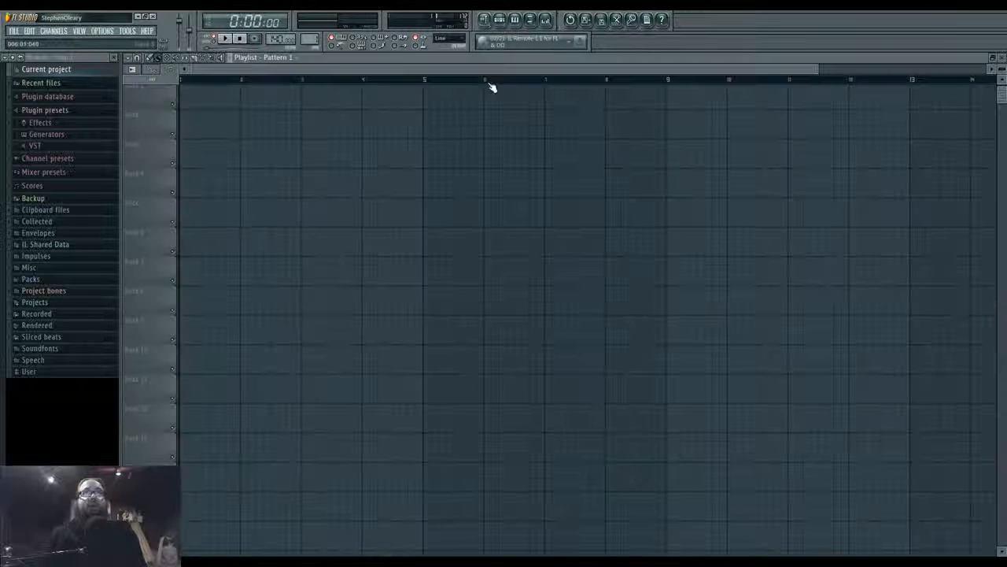
pyautogui.moveTo(818, 66); pyautogui.dragTo(873, 105)
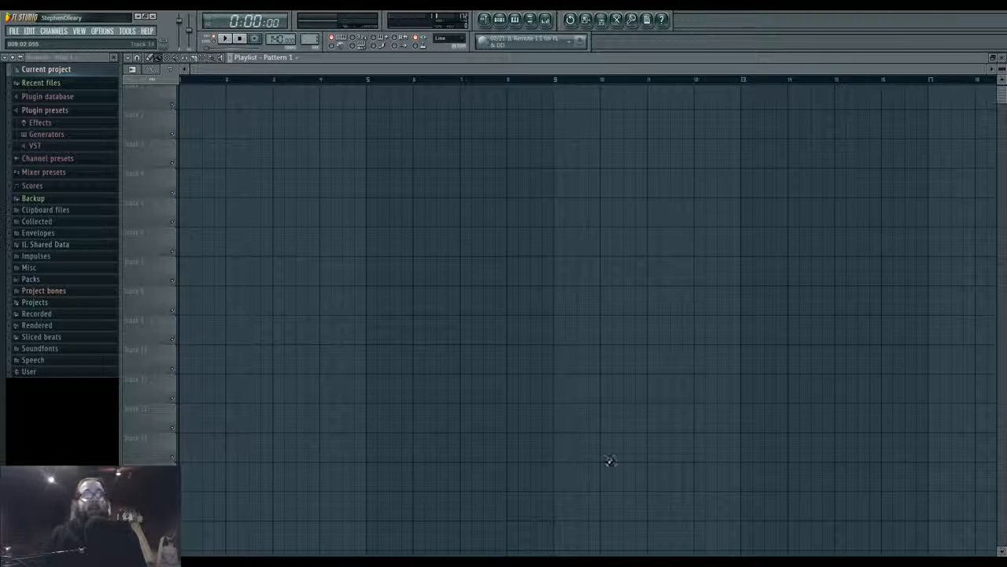
pyautogui.hotkey('alt', 'Tab')
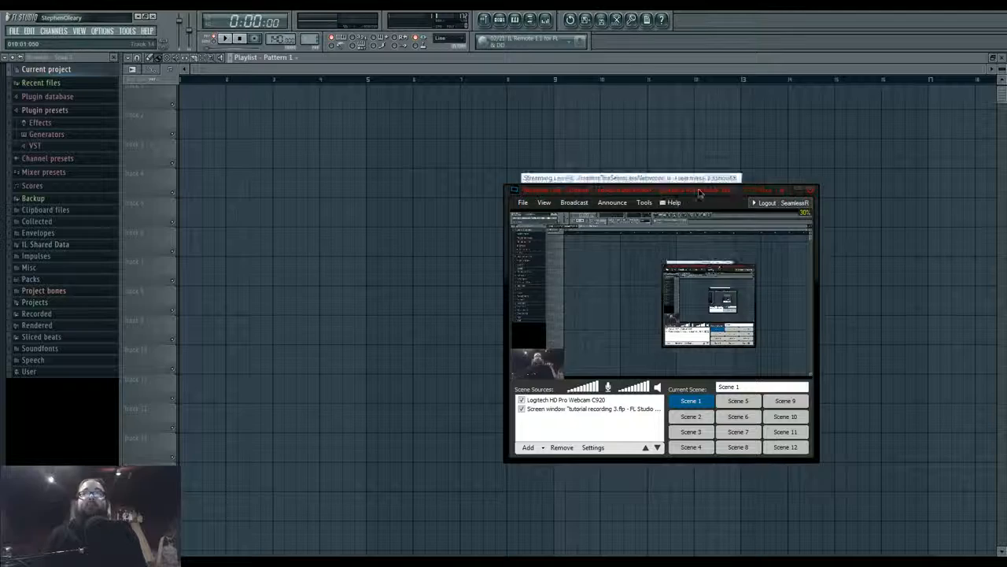
pyautogui.moveTo(700, 195); pyautogui.dragTo(762, 205)
pyautogui.click(860, 203)
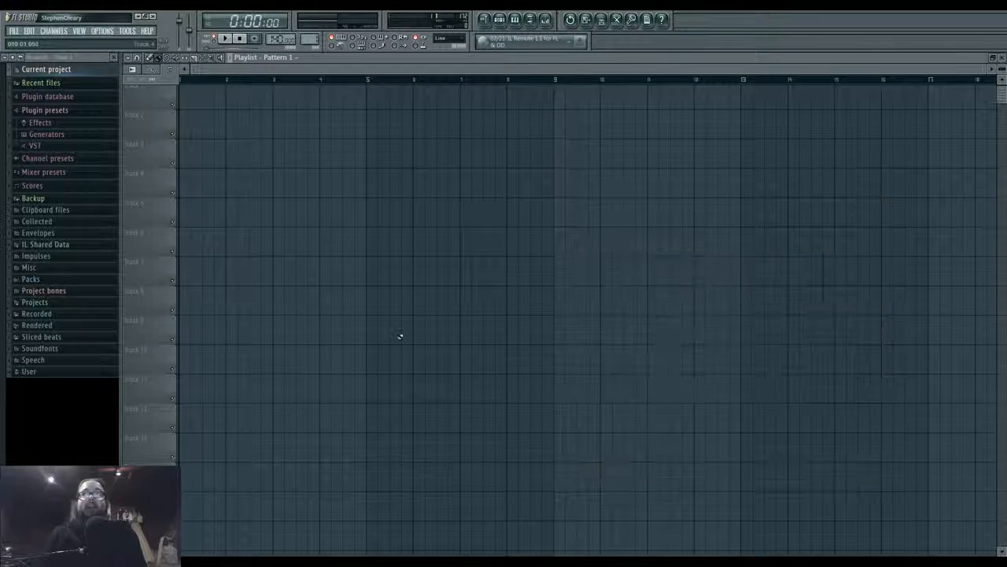
# Switch to the Ustream Social Stream chat, examine its viewer list and recent messages, and minimise it
pyautogui.hotkey('alt', 'Tab')
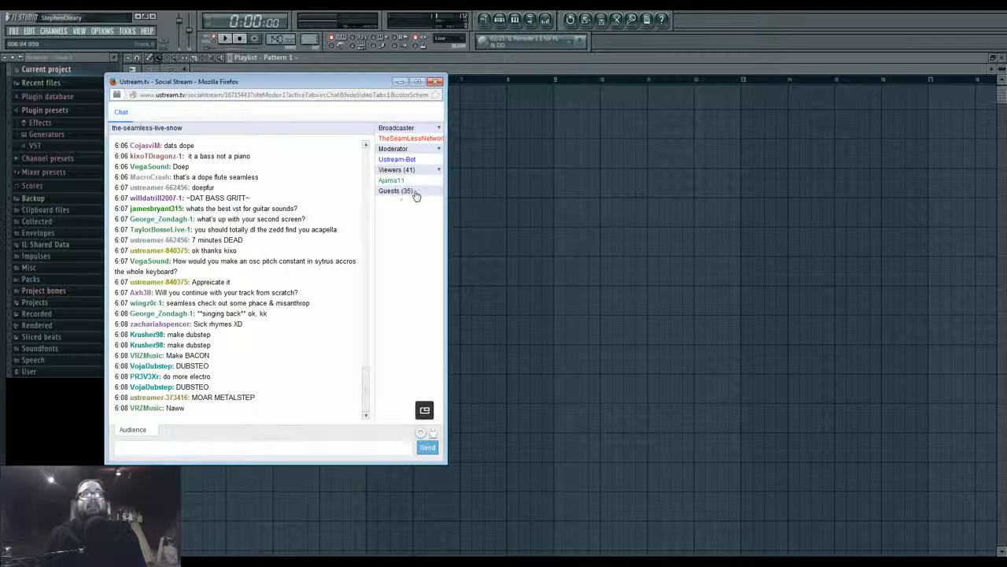
pyautogui.click(435, 172)
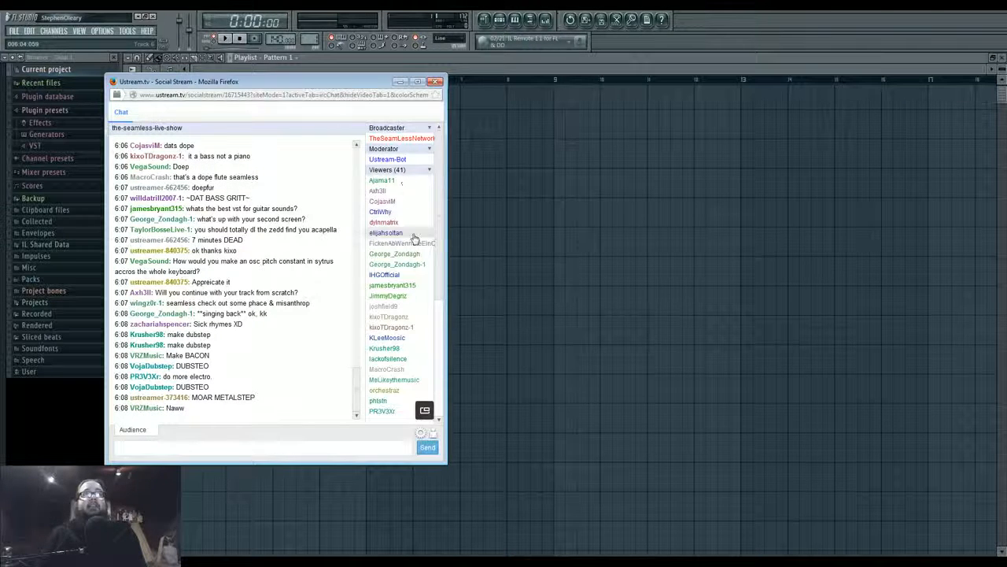
pyautogui.moveTo(373, 82); pyautogui.dragTo(617, 82)
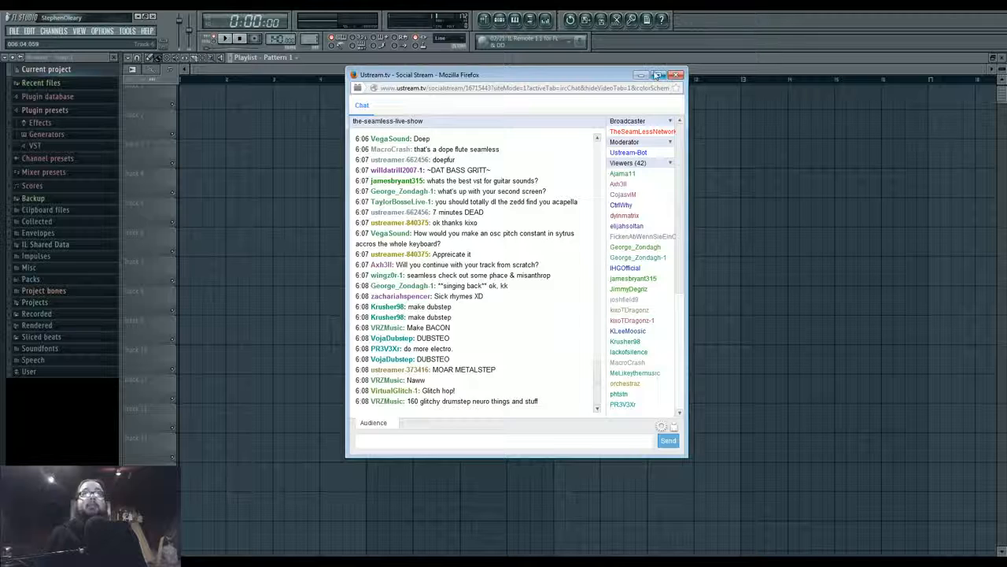
pyautogui.click(641, 75)
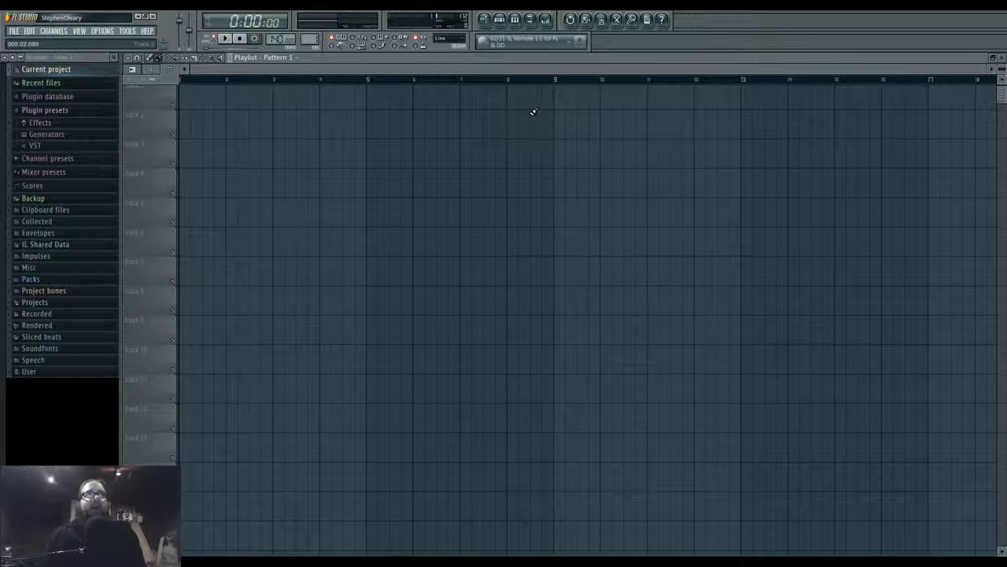
# Set the project tempo to 174 BPM and place the step sequencer in front of the playlist
pyautogui.moveTo(278, 40); pyautogui.dragTo(278, 37)
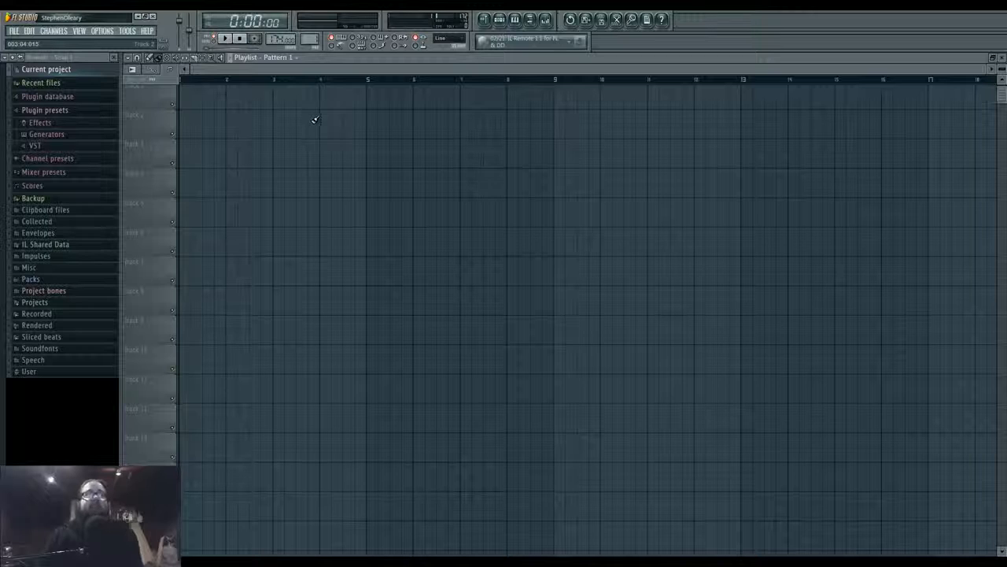
pyautogui.click(1003, 58)
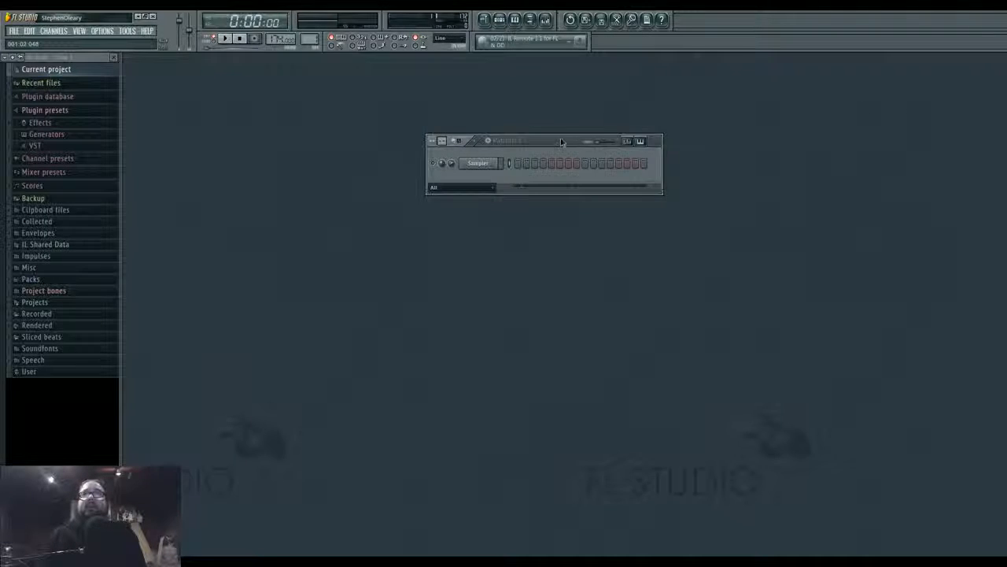
pyautogui.moveTo(562, 142); pyautogui.dragTo(498, 162)
pyautogui.click(499, 20)
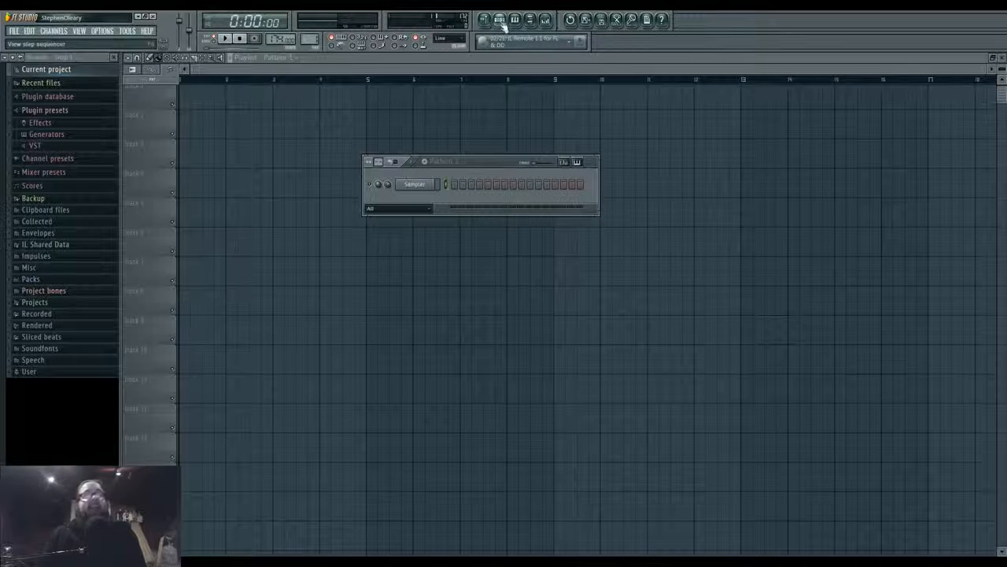
pyautogui.moveTo(491, 168); pyautogui.dragTo(543, 183)
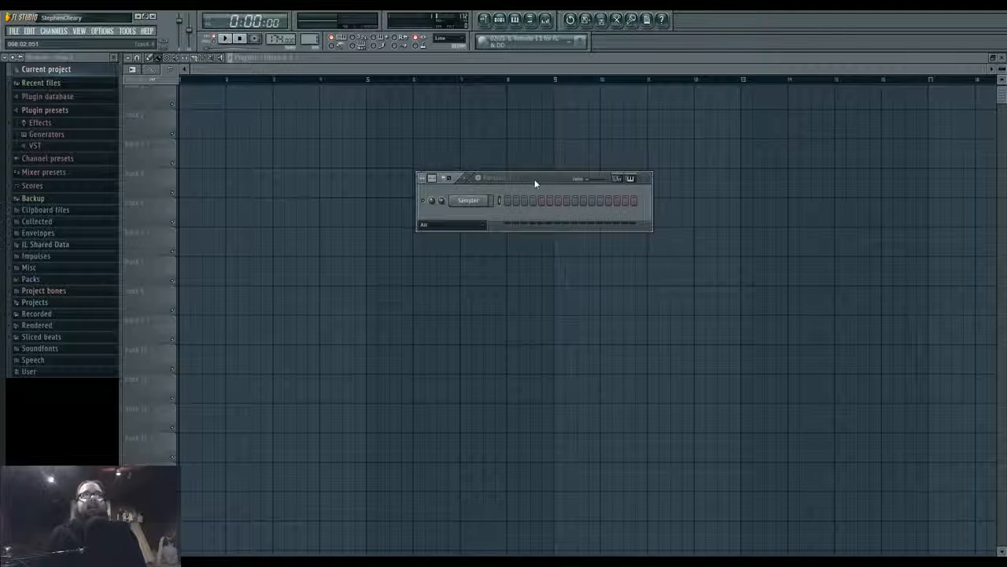
# Add a Patcher channel to the project and position its window over the playlist
pyautogui.click(47, 110)
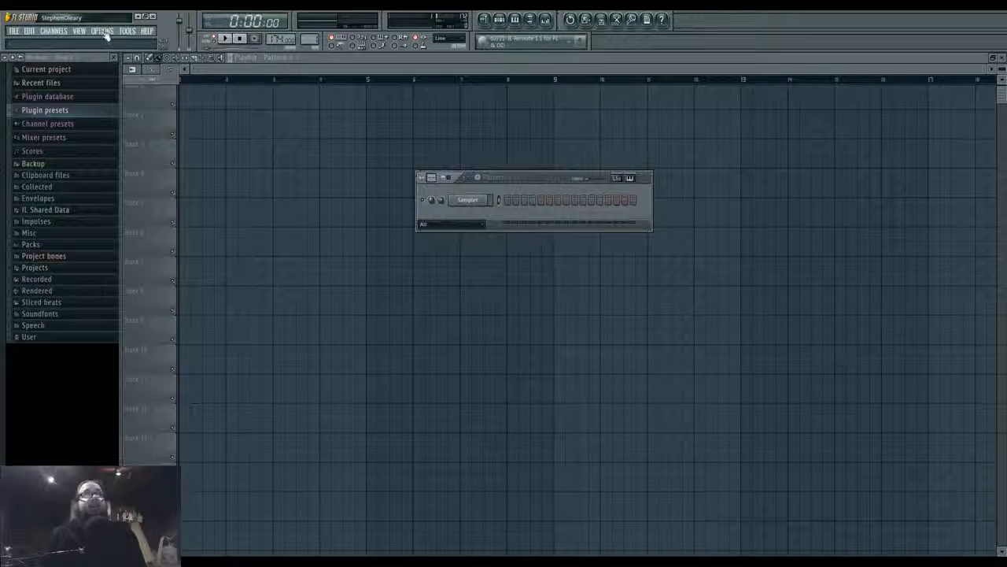
pyautogui.click(55, 32)
pyautogui.moveTo(61, 40)
pyautogui.click(211, 441)
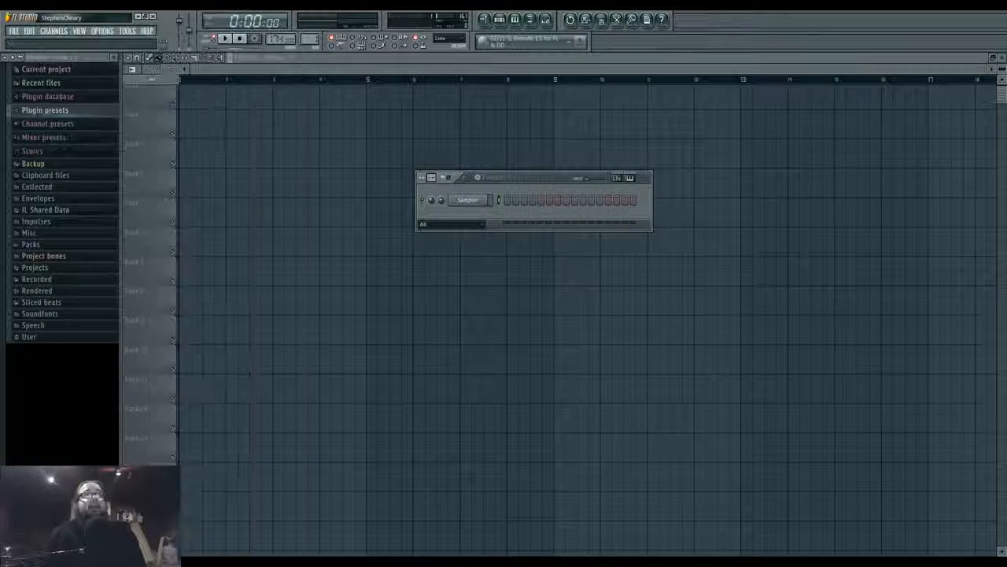
pyautogui.click(54, 32)
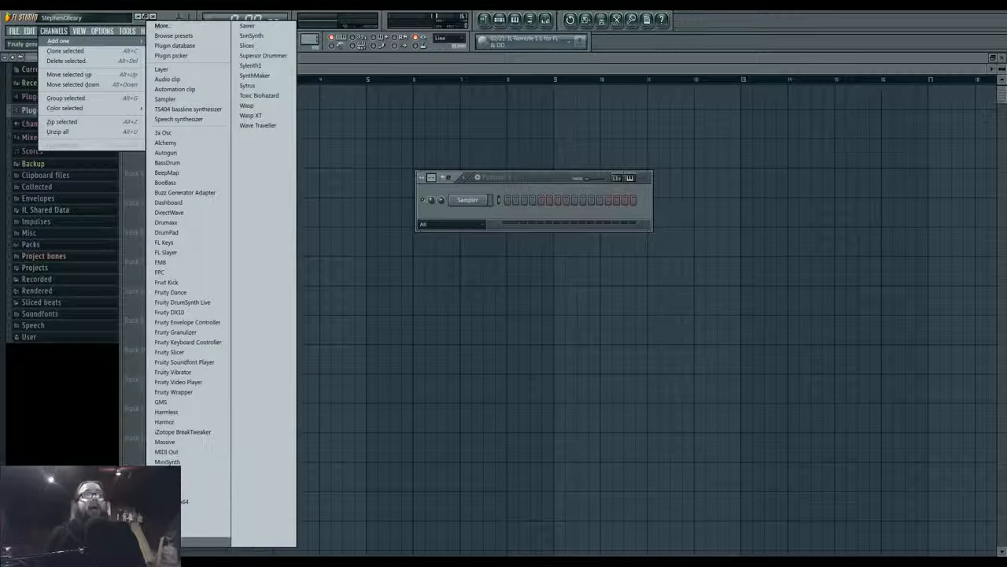
pyautogui.click(196, 483)
pyautogui.moveTo(360, 132); pyautogui.dragTo(575, 203)
# Add a Sytrus synthesizer to the Patcher map and open its editor
pyautogui.rightClick(425, 330)
pyautogui.moveTo(445, 344)
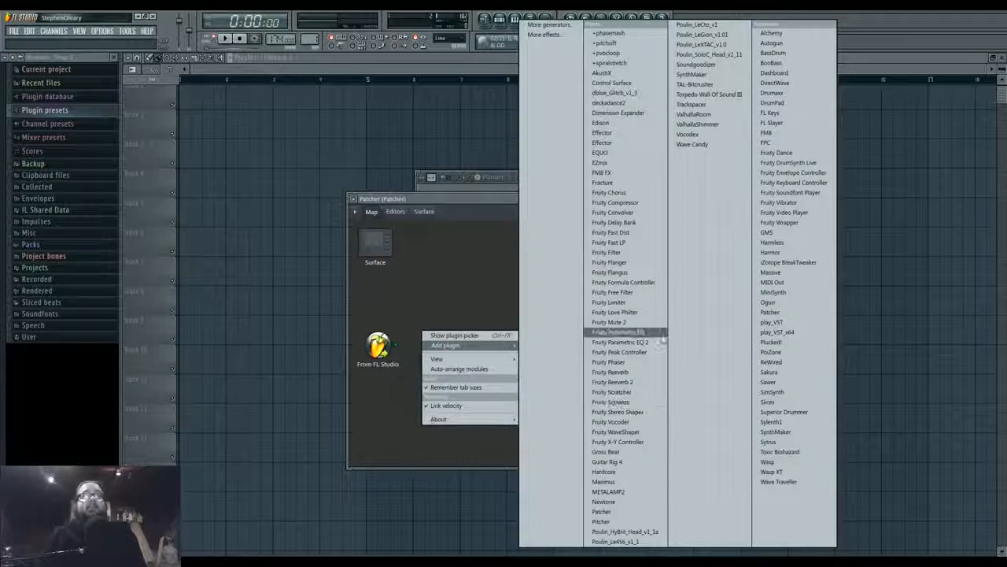
pyautogui.click(767, 441)
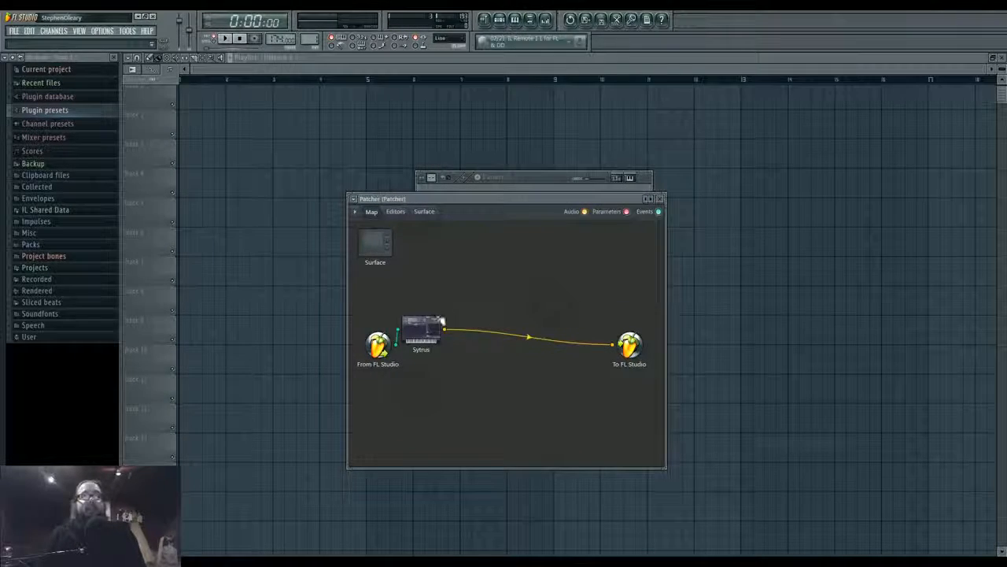
pyautogui.doubleClick(425, 327)
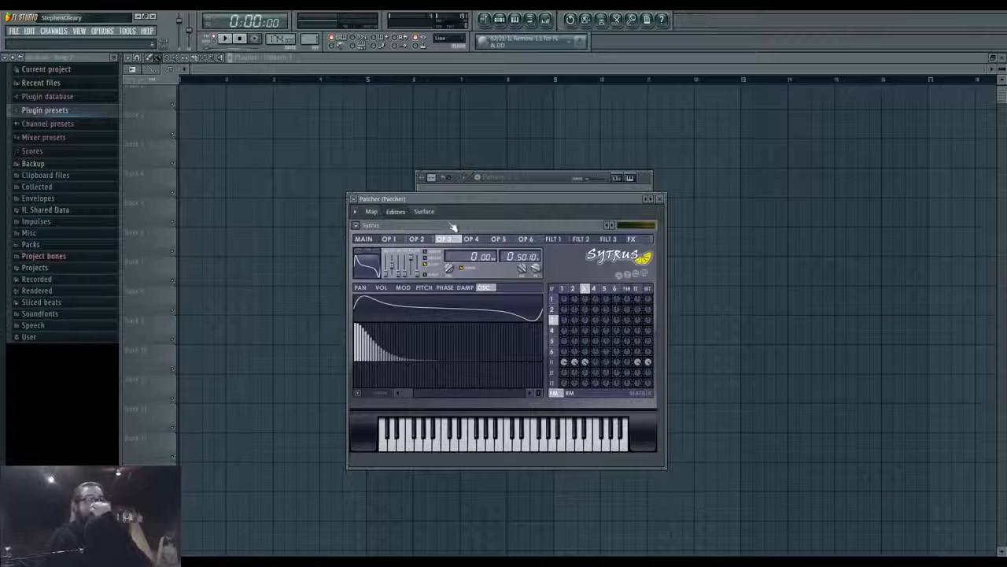
# Load the Default preset in Sytrus and reposition the Patcher window
pyautogui.click(603, 225)
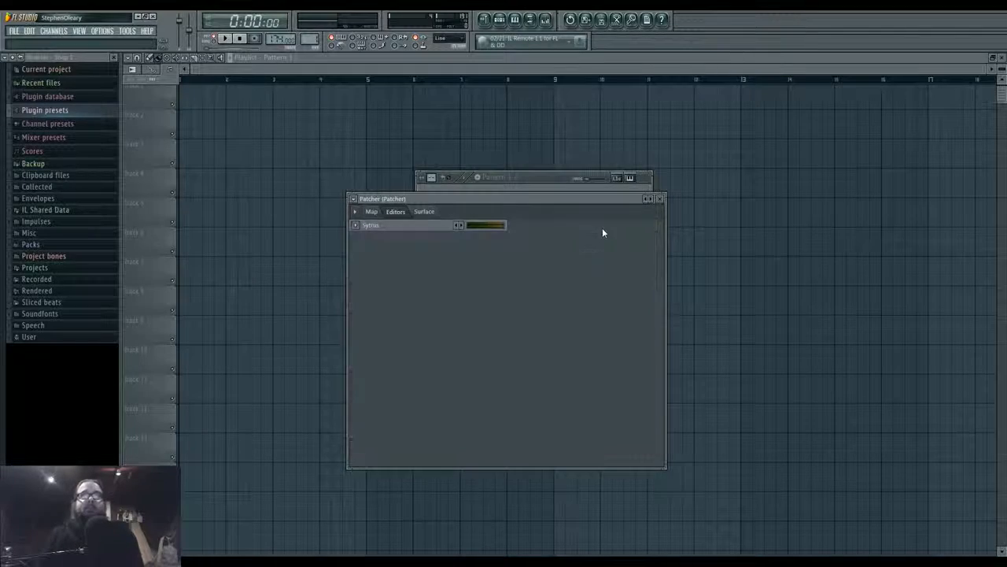
pyautogui.click(415, 226)
pyautogui.rightClick(608, 226)
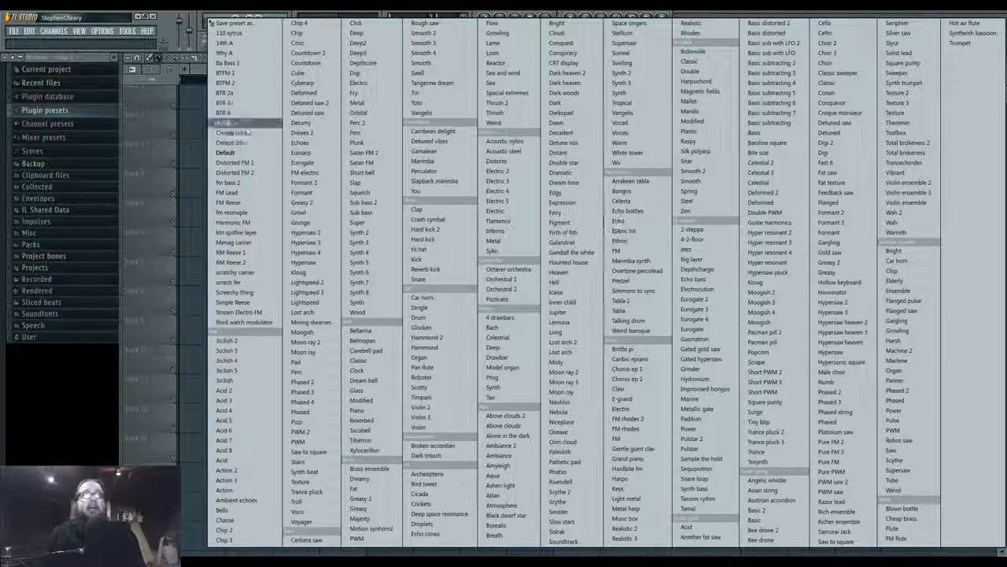
pyautogui.click(264, 155)
pyautogui.moveTo(501, 205); pyautogui.dragTo(536, 182)
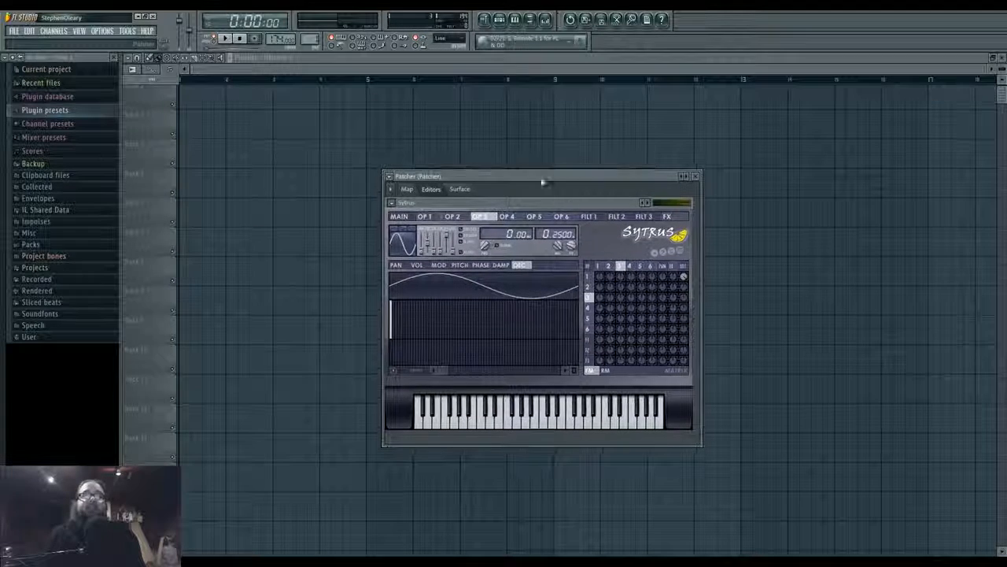
# Audition a note on the Sytrus keyboard and show the Patcher channel settings and the mixer
pyautogui.moveTo(647, 272); pyautogui.dragTo(629, 272)
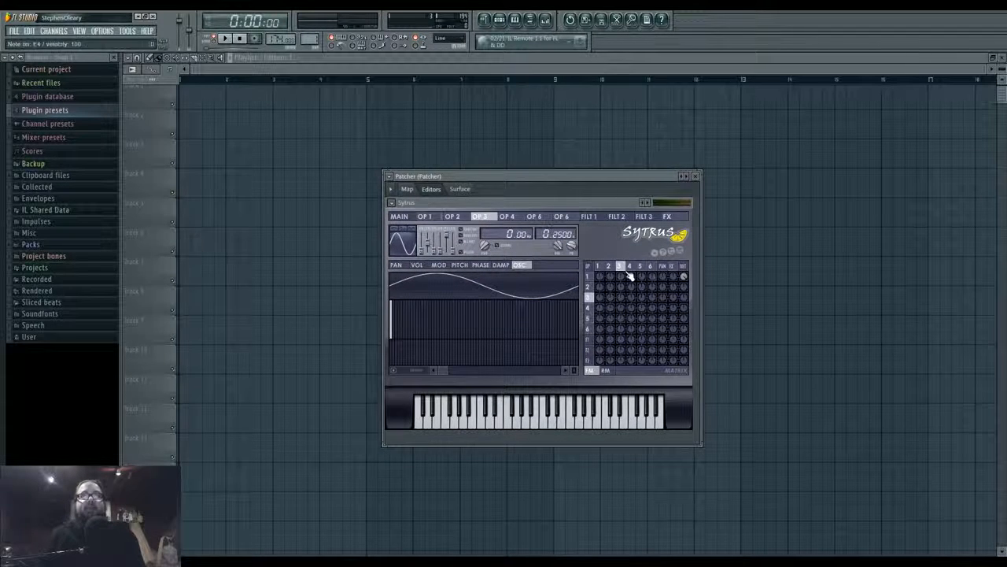
pyautogui.click(495, 417)
pyautogui.click(499, 22)
pyautogui.click(469, 202)
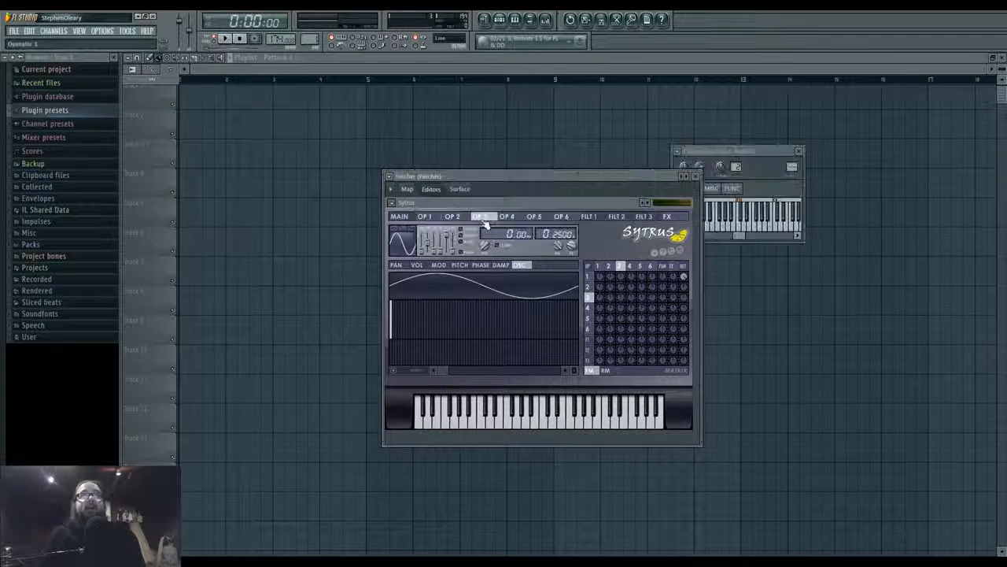
pyautogui.press('F9')
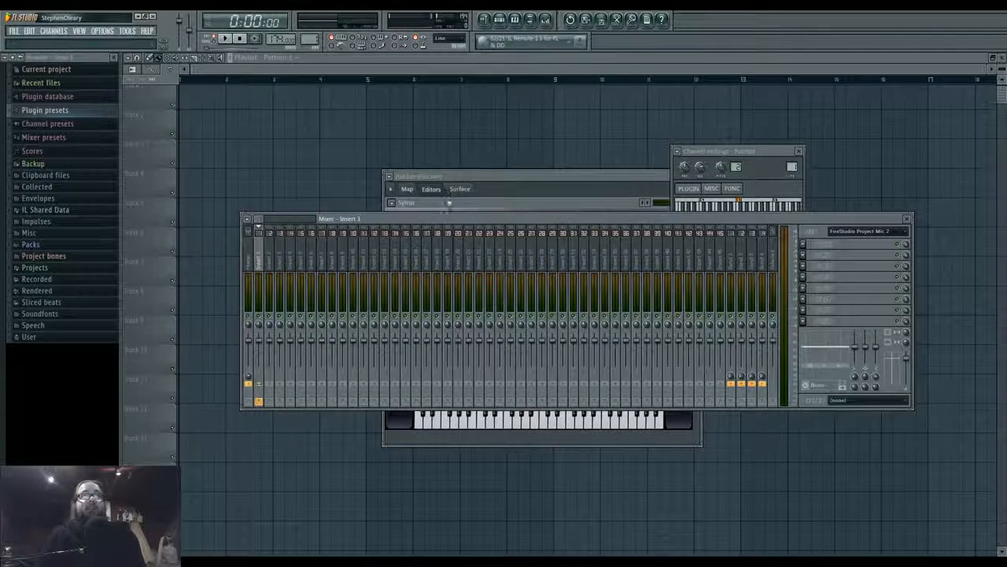
# Bring Patcher in front of the mixer, enlarge its window and move it towards the middle of the workspace
pyautogui.click(517, 182)
pyautogui.doubleClick(518, 178)
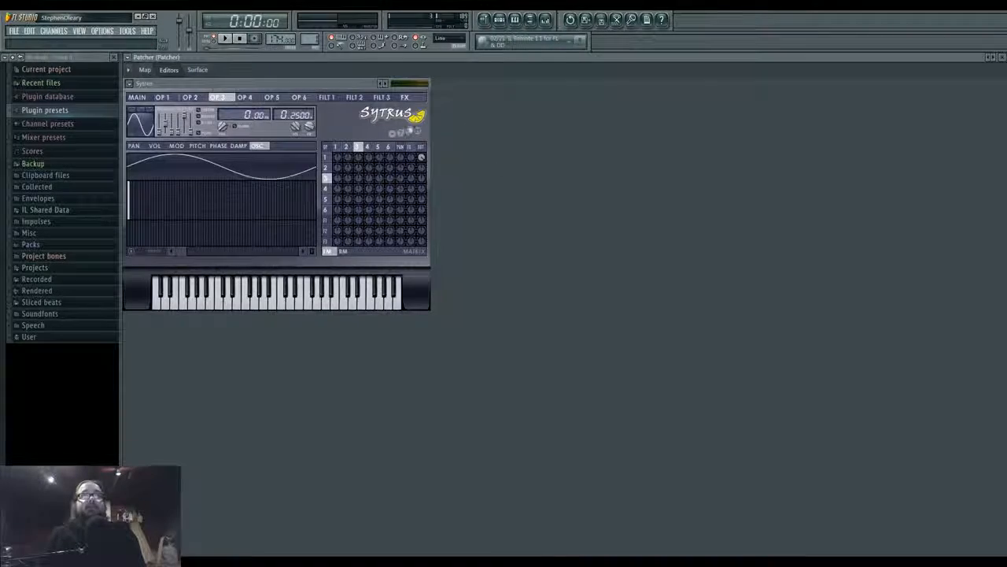
pyautogui.doubleClick(602, 57)
pyautogui.moveTo(569, 177); pyautogui.dragTo(516, 98)
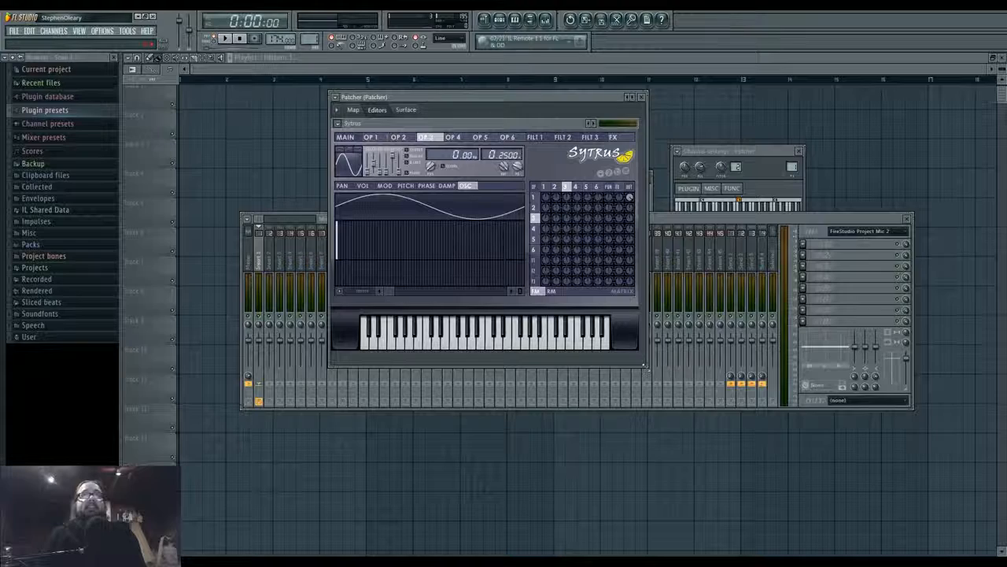
pyautogui.moveTo(644, 364); pyautogui.dragTo(784, 443)
pyautogui.moveTo(521, 103); pyautogui.dragTo(575, 134)
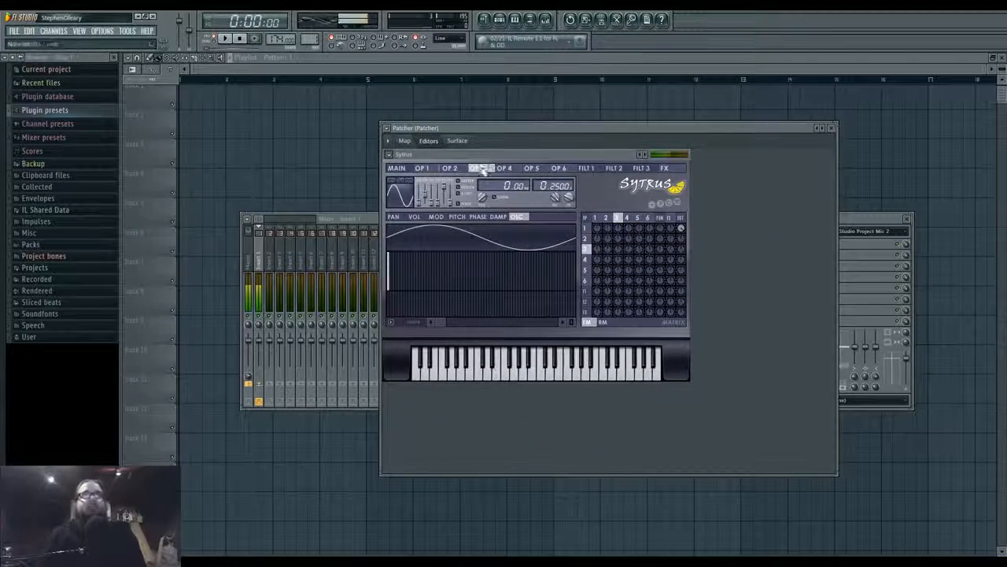
# Turn up the ring modulation amount between operators 2 and 3 in the Sytrus matrix and reshape operator 3's waveform
pyautogui.click(606, 218)
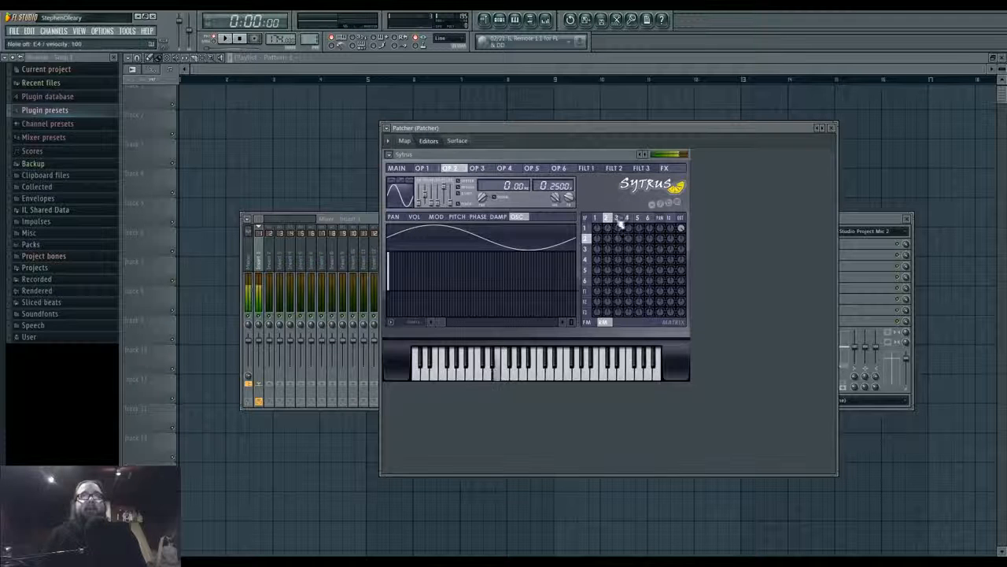
pyautogui.click(620, 245)
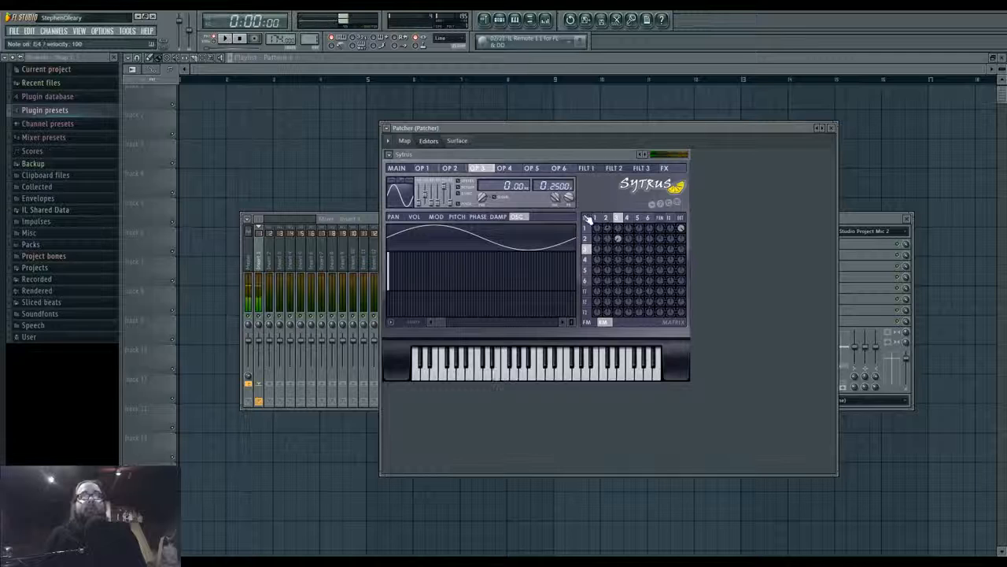
pyautogui.click(412, 217)
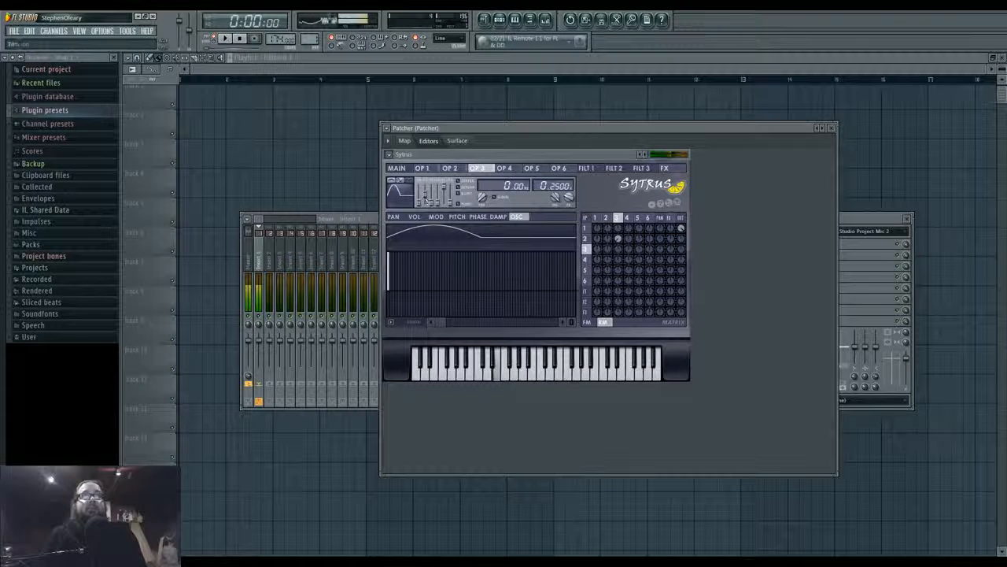
pyautogui.moveTo(425, 199); pyautogui.dragTo(427, 203)
pyautogui.moveTo(391, 307)
pyautogui.mouseDown()
pyautogui.moveTo(391, 323)
pyautogui.moveTo(391, 310)
pyautogui.mouseUp()
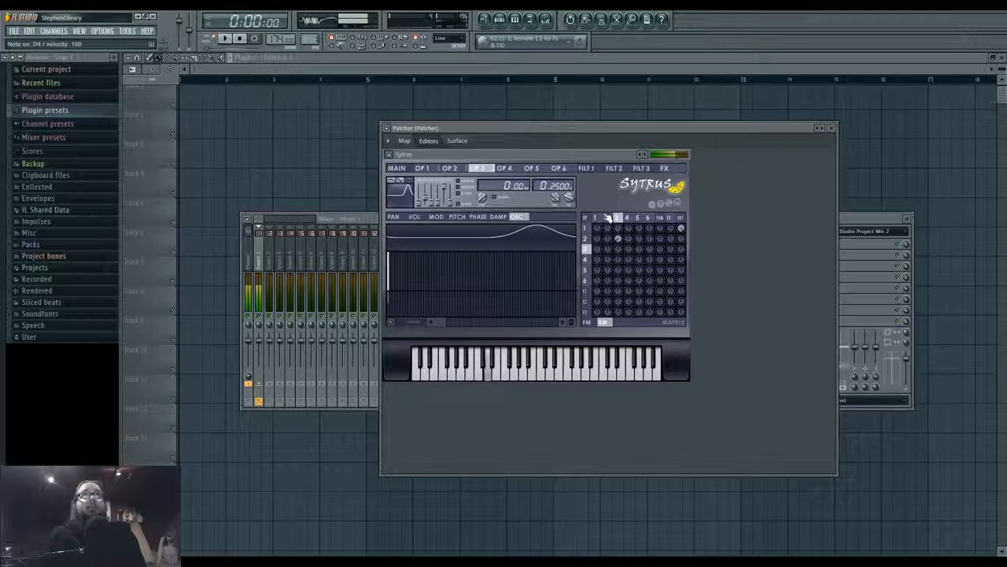
# Add scattered harmonics to operator 2's oscillator, raise its lowest harmonics and shift the phase of its first ones
pyautogui.click(609, 218)
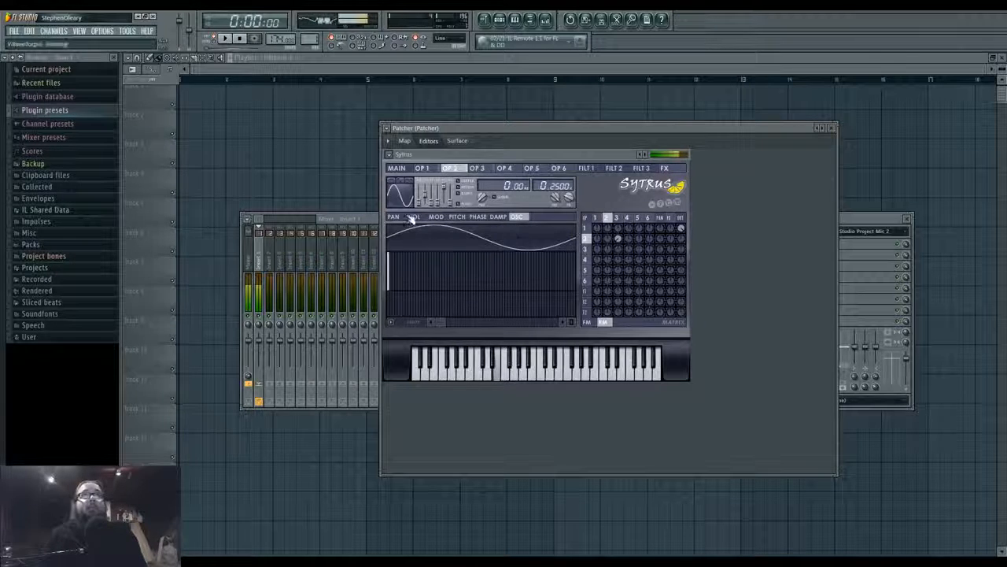
pyautogui.moveTo(420, 203); pyautogui.dragTo(420, 197)
pyautogui.click(459, 278)
pyautogui.click(495, 274)
pyautogui.click(520, 278)
pyautogui.click(430, 275)
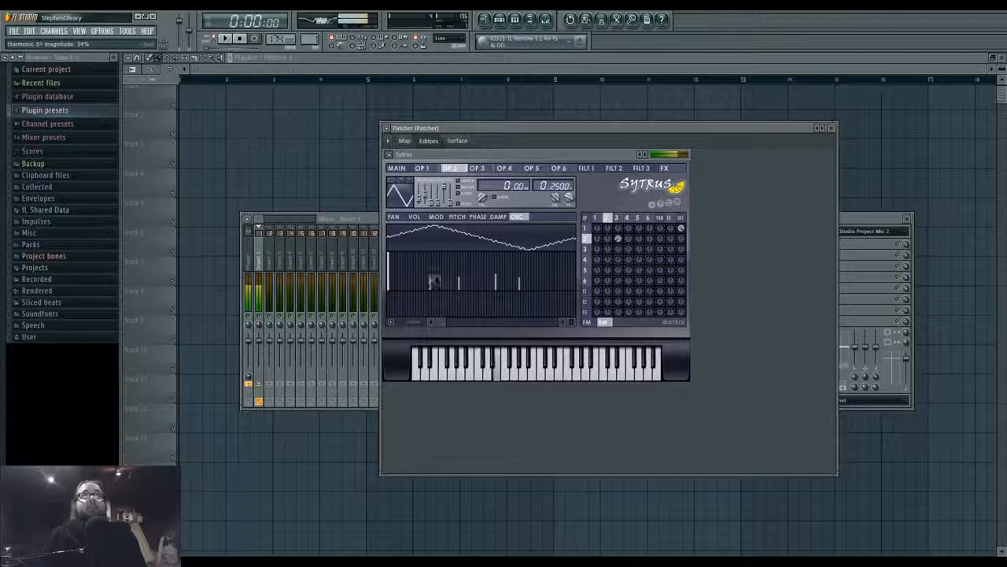
pyautogui.click(470, 281)
pyautogui.click(405, 281)
pyautogui.click(407, 274)
pyautogui.click(419, 279)
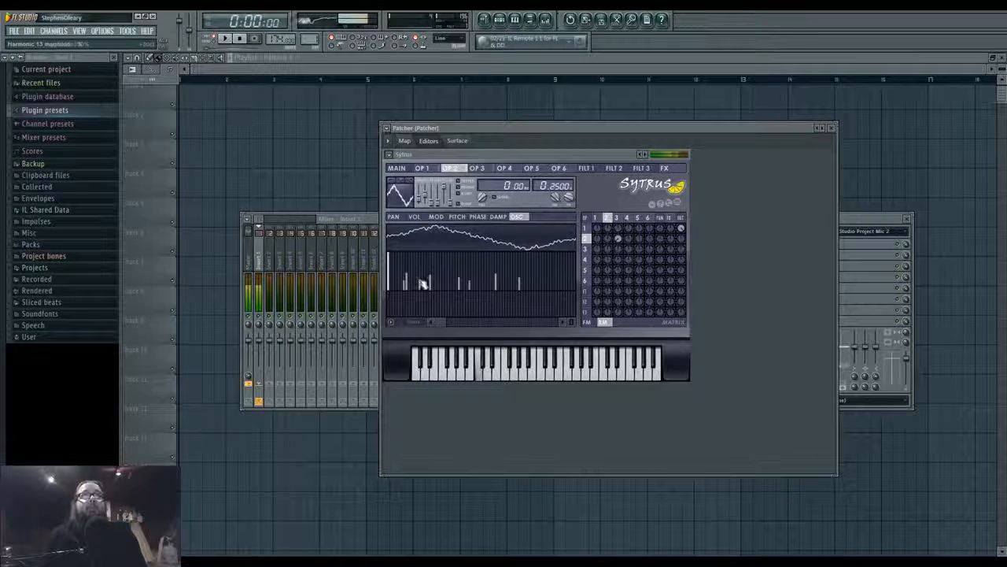
pyautogui.moveTo(389, 279)
pyautogui.mouseDown()
pyautogui.moveTo(392, 260)
pyautogui.moveTo(393, 292)
pyautogui.moveTo(395, 270)
pyautogui.mouseUp()
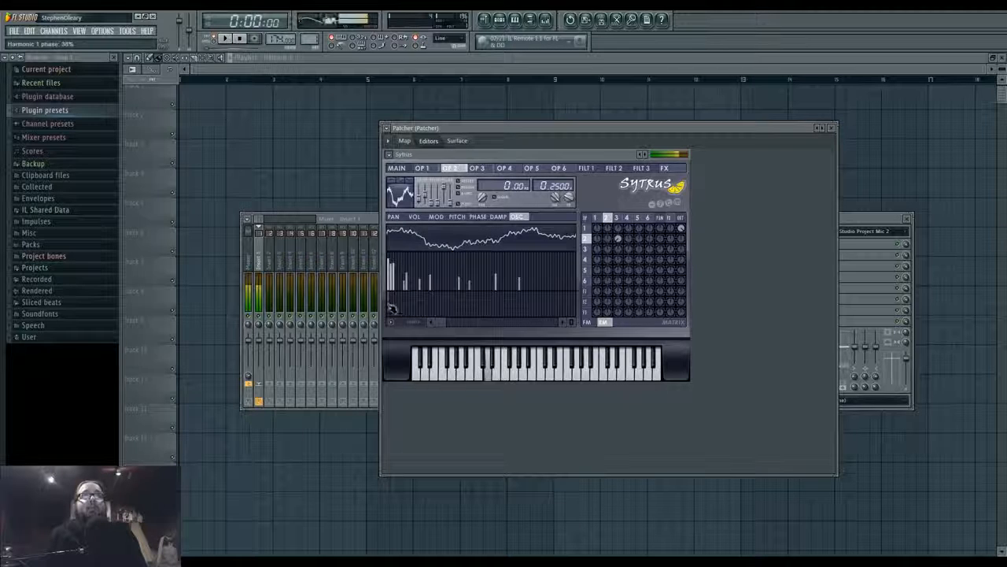
# Shift the phase of operator 3's first harmonic, raise its frequency ratio slightly and audition the sound
pyautogui.click(617, 218)
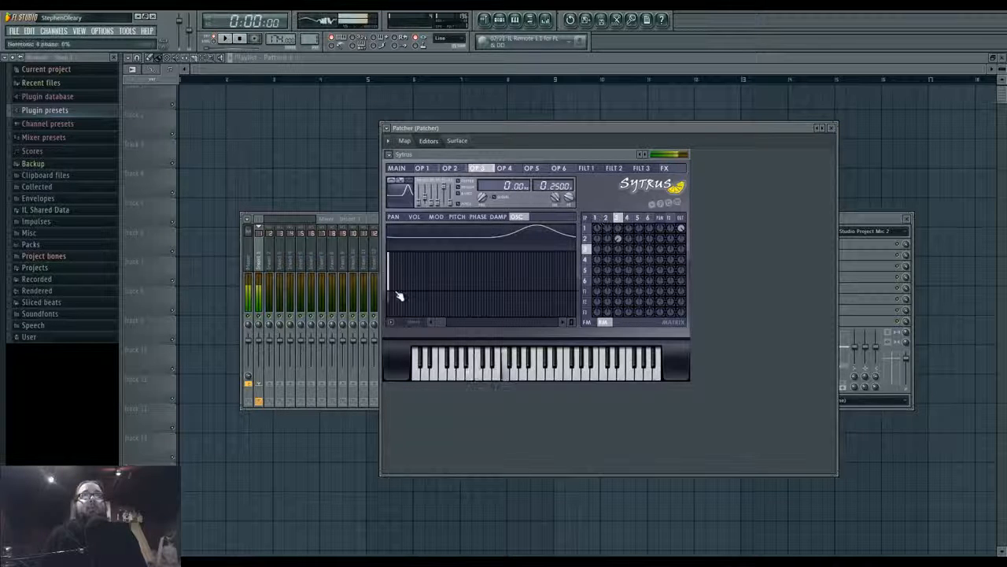
pyautogui.moveTo(392, 299); pyautogui.dragTo(392, 306)
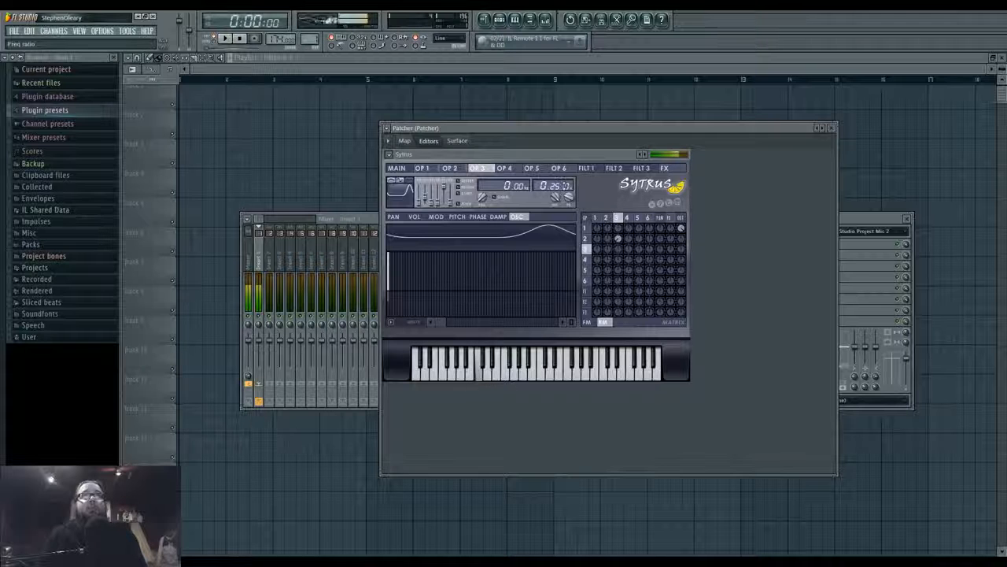
pyautogui.press('c')
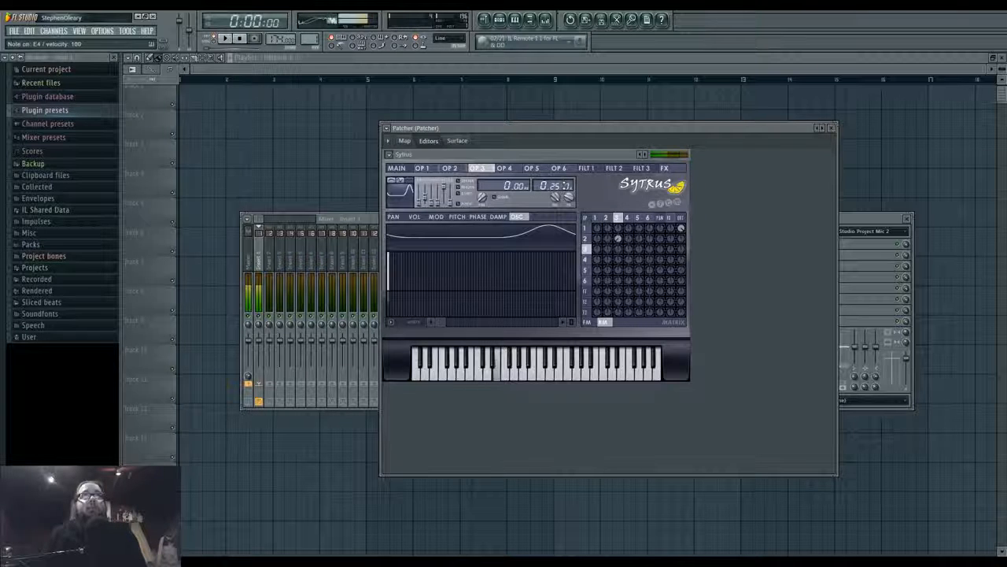
pyautogui.press('c')
# Inspect operators 2, 3 and 4 and compare the FM and ring modulation matrices
pyautogui.click(607, 218)
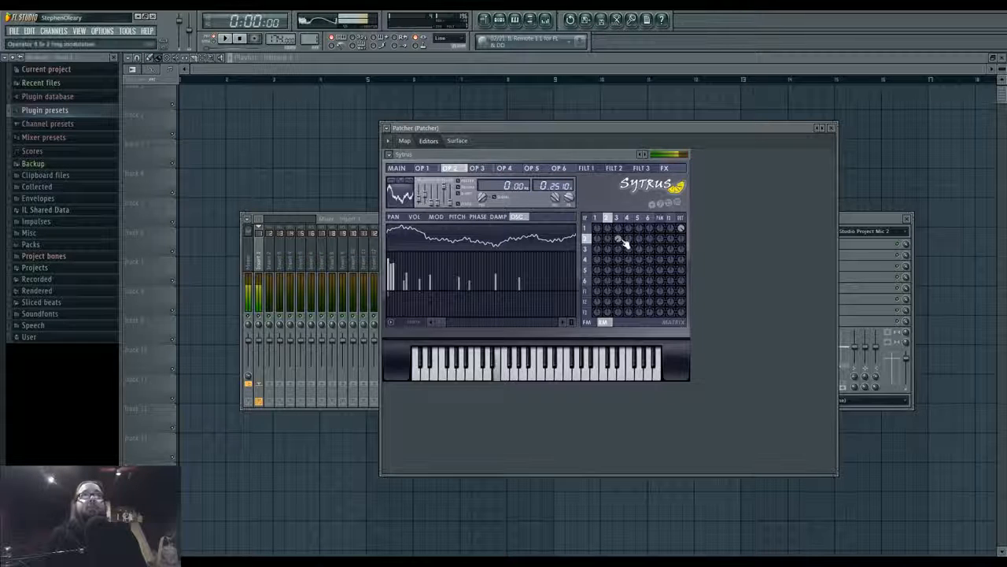
pyautogui.click(618, 218)
pyautogui.click(627, 218)
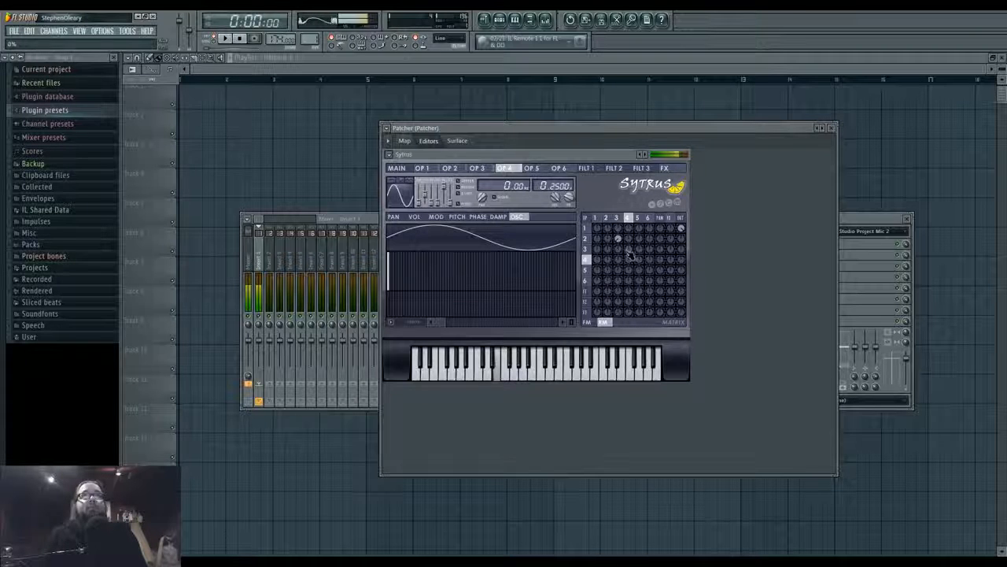
pyautogui.click(588, 322)
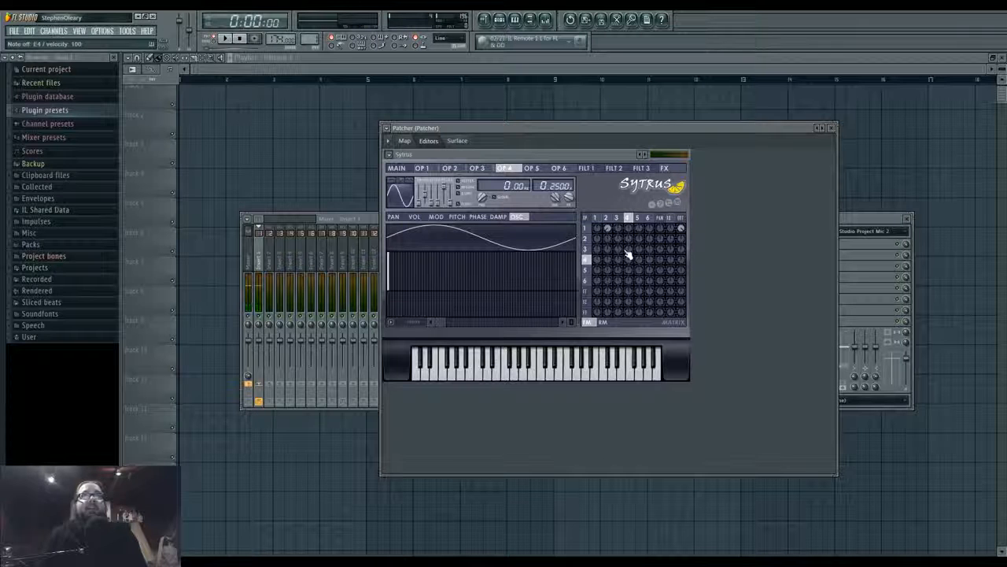
pyautogui.click(603, 322)
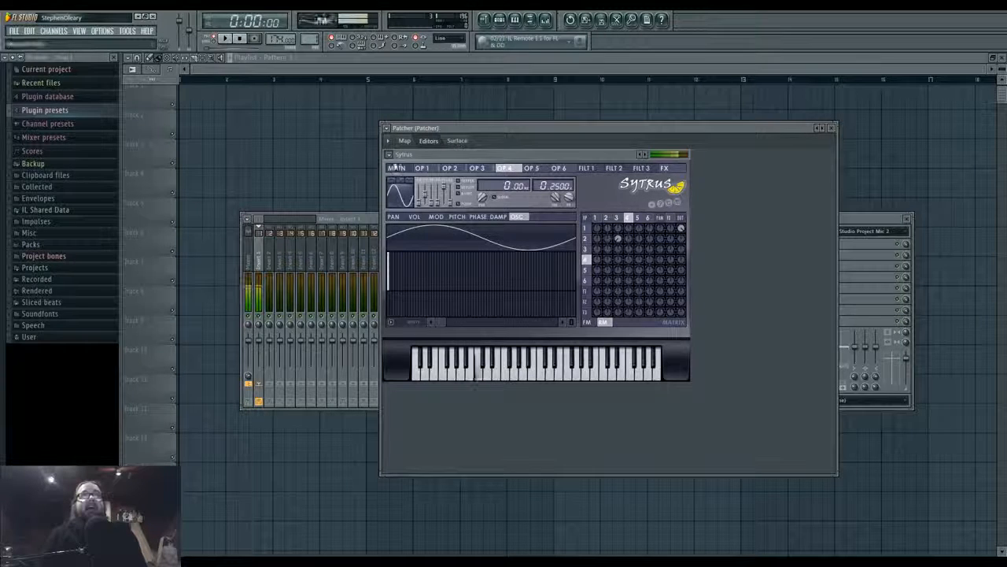
# Check the module routing in the Patcher map and reopen the Sytrus editor
pyautogui.click(404, 140)
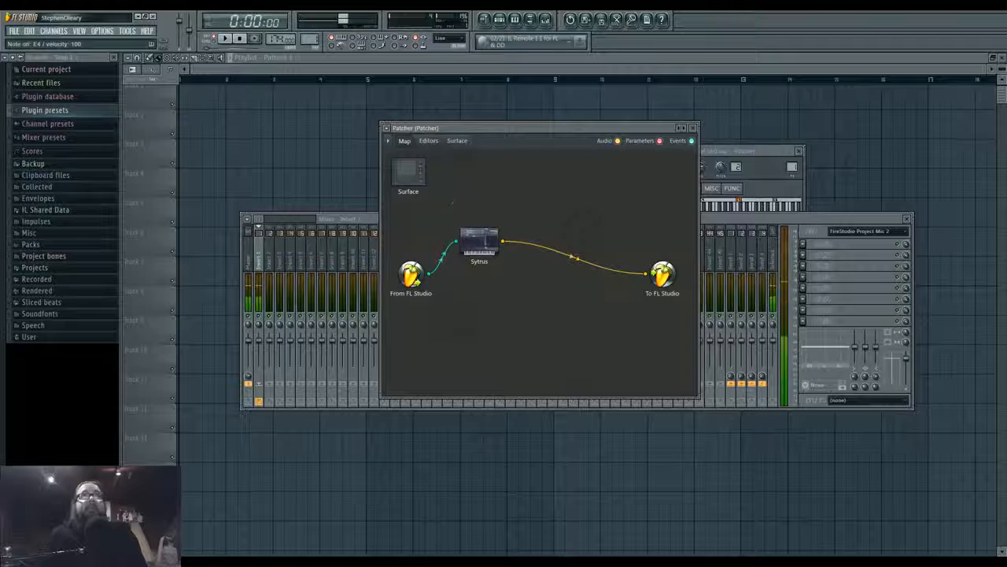
pyautogui.doubleClick(482, 240)
pyautogui.click(404, 140)
pyautogui.doubleClick(482, 240)
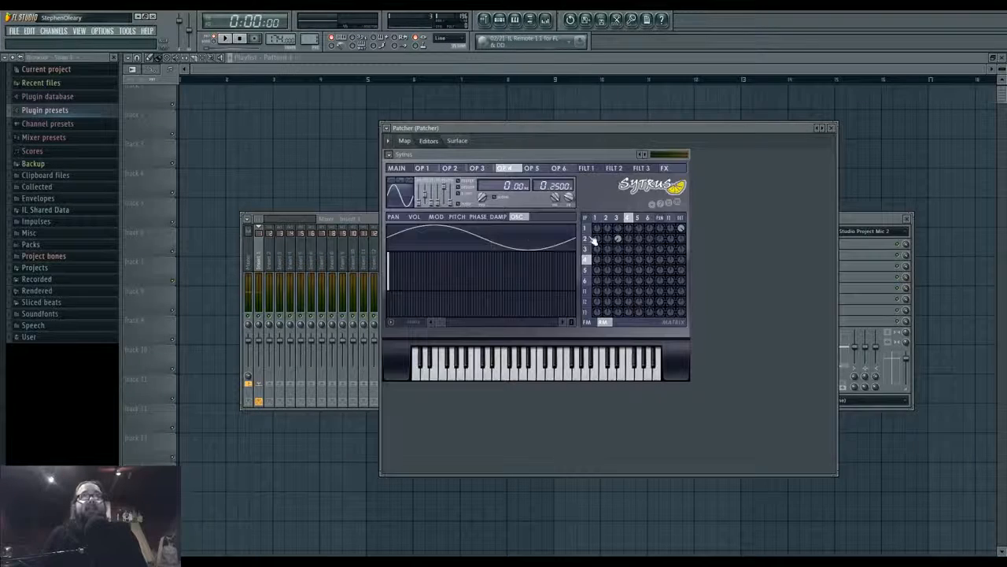
# Readjust the magnitudes of operator 2's lowest harmonics and audition low notes on the Sytrus keyboard
pyautogui.moveTo(395, 286); pyautogui.dragTo(394, 268)
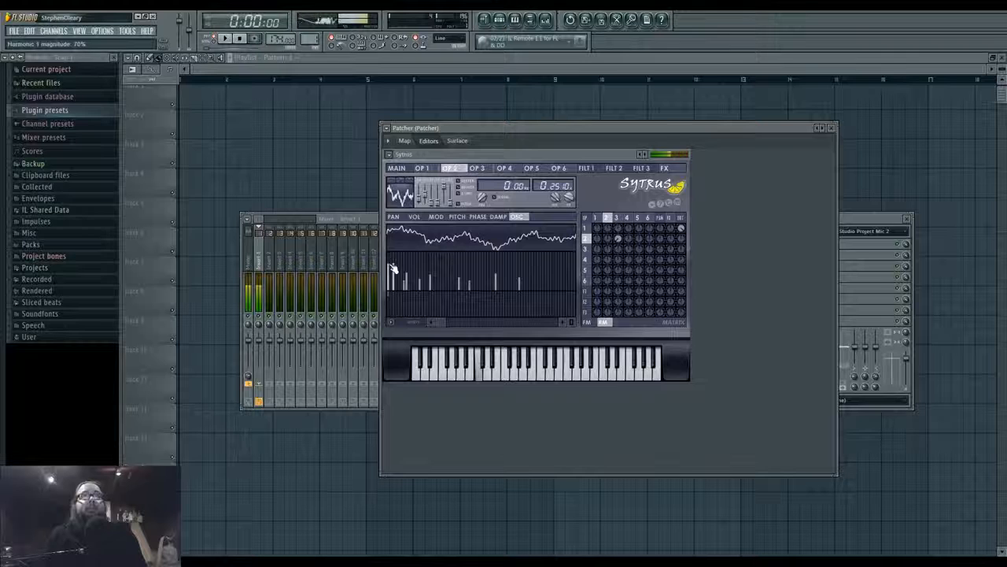
pyautogui.click(389, 262)
pyautogui.click(422, 377)
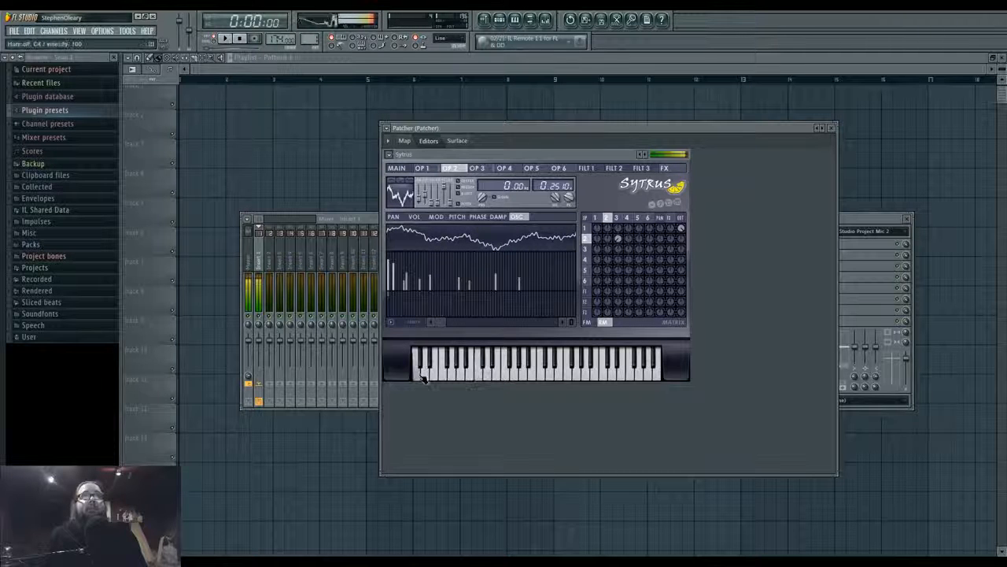
pyautogui.click(424, 377)
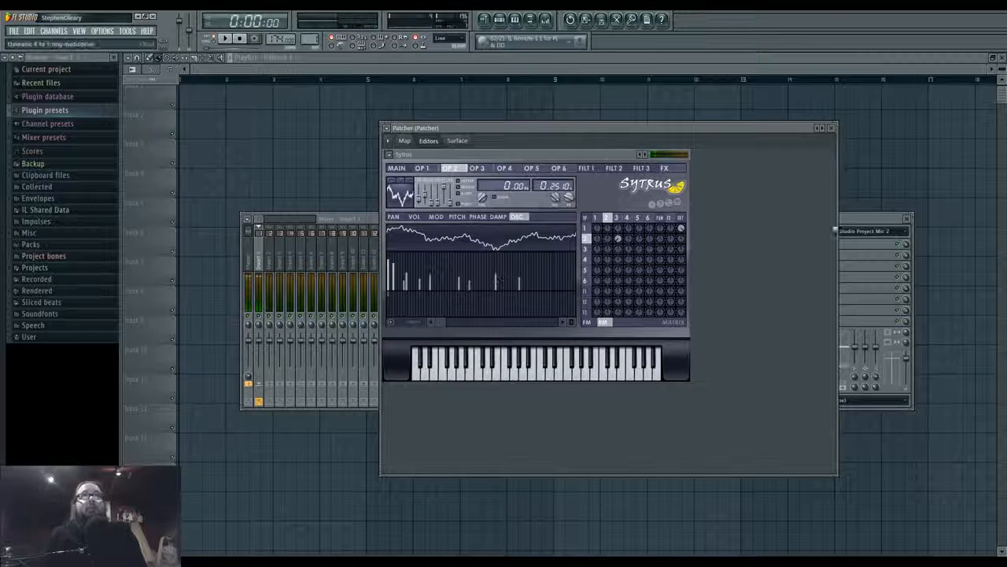
# Show the Patcher map, enlarge and reposition its window, and space the Sytrus and To FL Studio modules farther apart
pyautogui.click(876, 226)
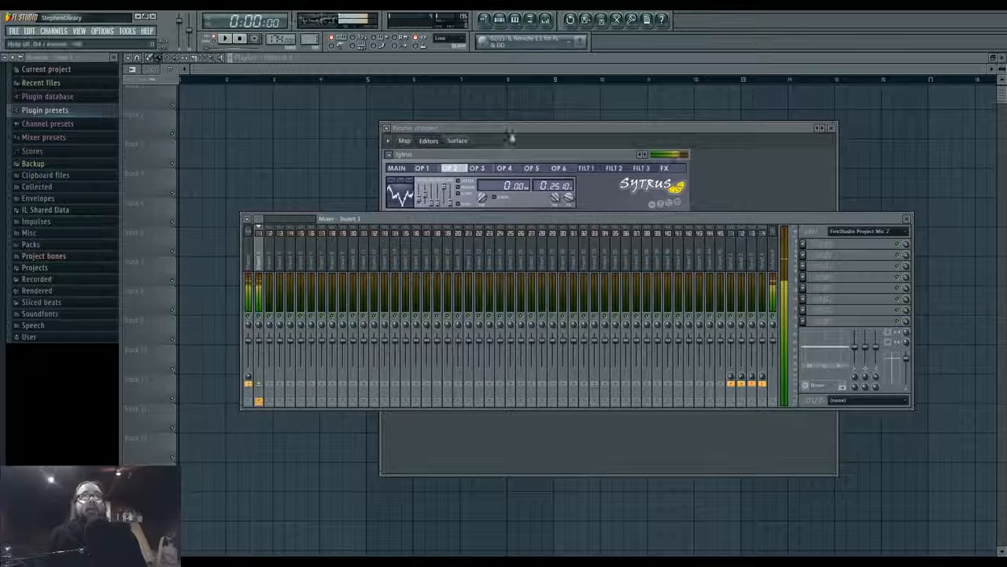
pyautogui.click(405, 141)
pyautogui.moveTo(477, 251); pyautogui.dragTo(471, 246)
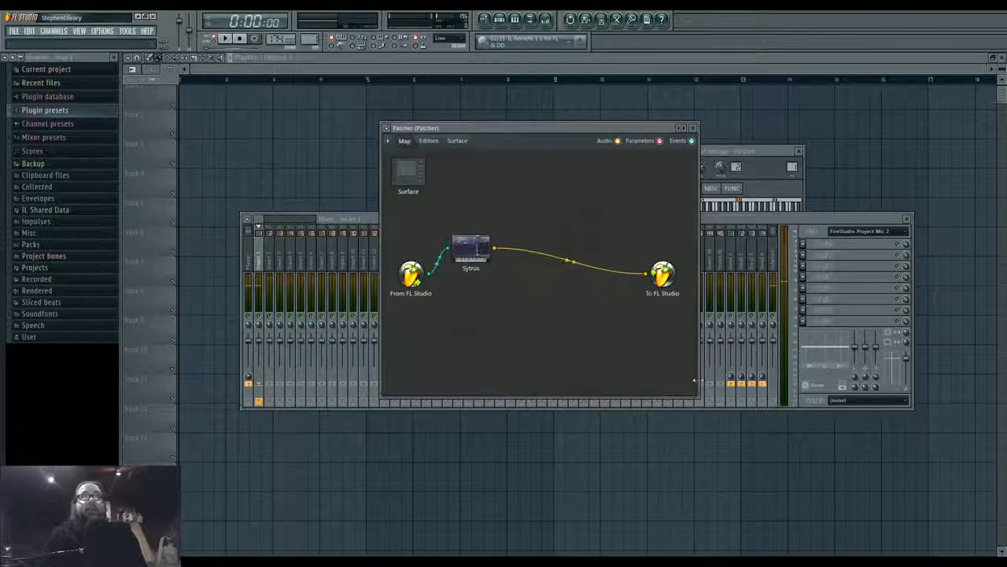
pyautogui.moveTo(698, 397); pyautogui.dragTo(823, 475)
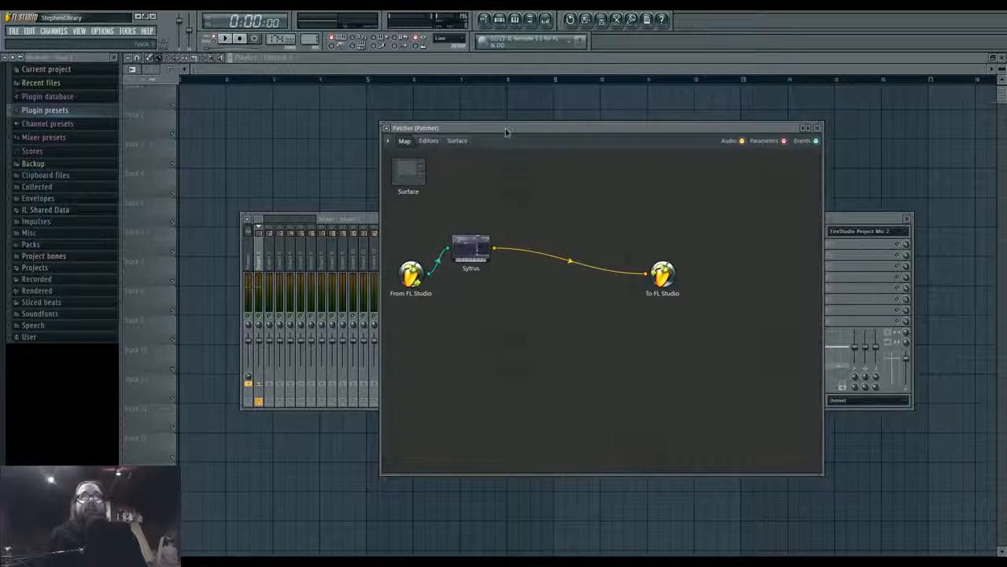
pyautogui.moveTo(496, 127); pyautogui.dragTo(414, 120)
pyautogui.moveTo(580, 272); pyautogui.dragTo(709, 272)
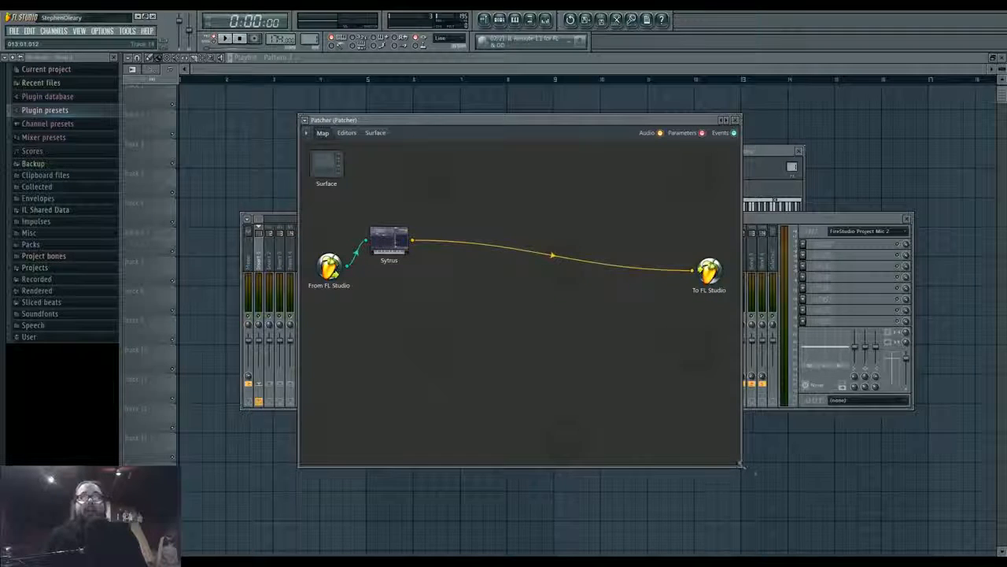
pyautogui.moveTo(741, 466); pyautogui.dragTo(918, 524)
pyautogui.moveTo(709, 271); pyautogui.dragTo(858, 272)
pyautogui.moveTo(389, 241); pyautogui.dragTo(464, 248)
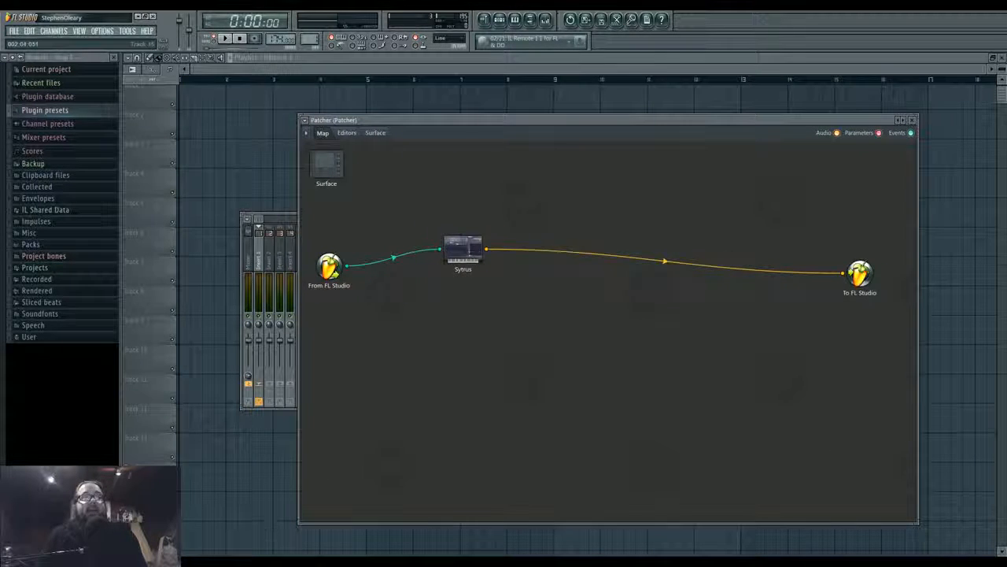
# Check the Ustream chat in Firefox, switch back to FL Studio and hide the mixer
pyautogui.click(232, 562)
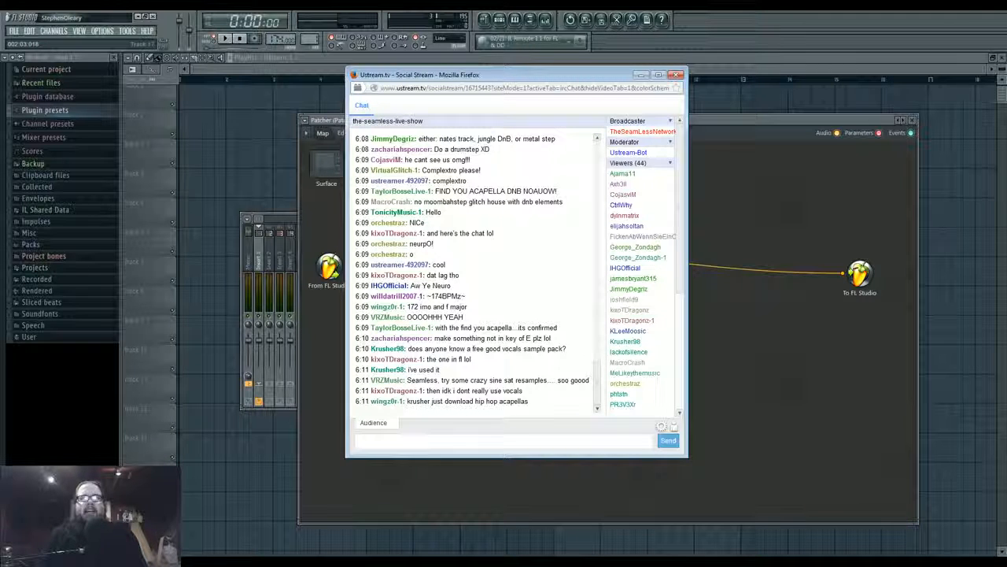
pyautogui.hotkey('alt', 'Tab')
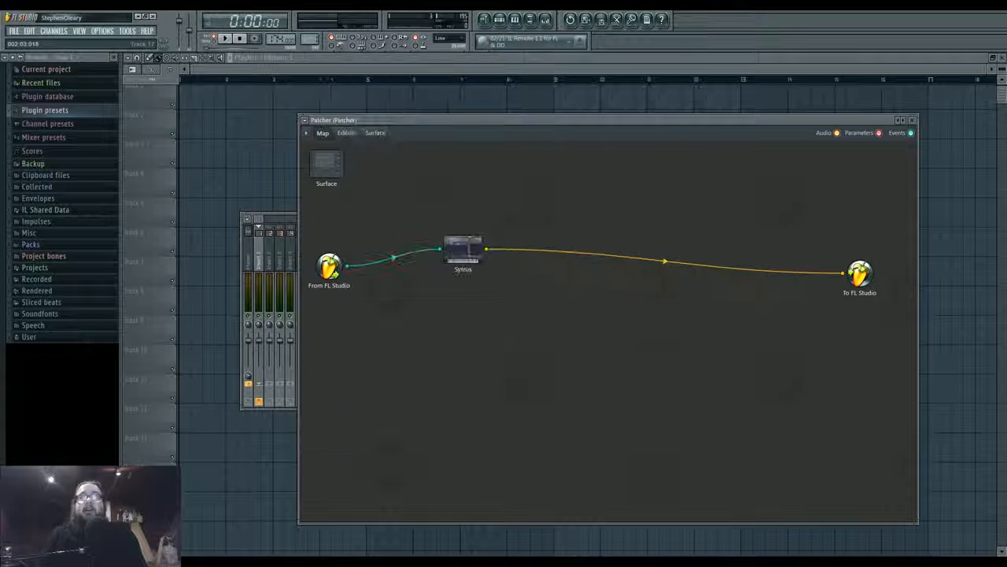
pyautogui.click(550, 20)
pyautogui.click(549, 21)
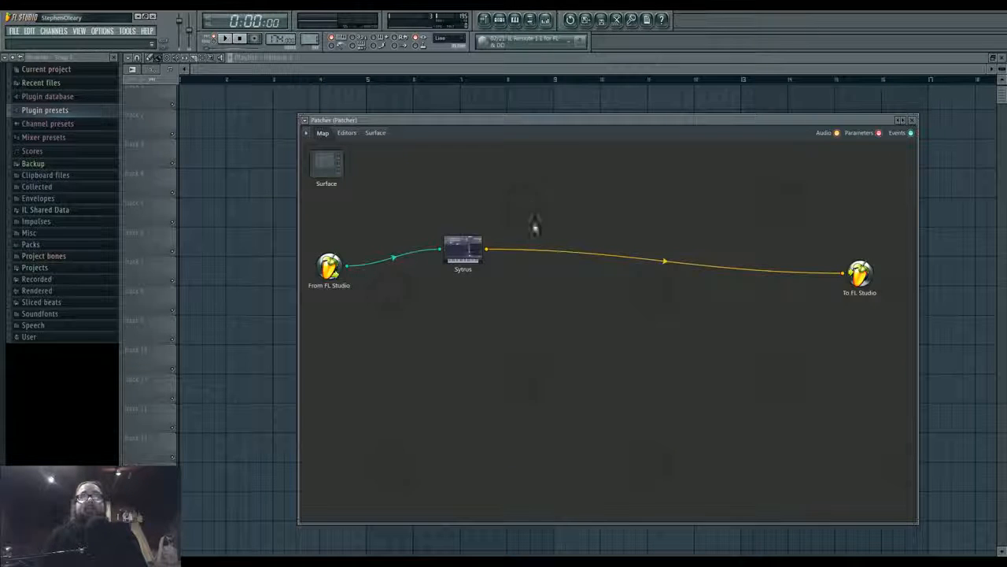
pyautogui.click(544, 20)
pyautogui.click(545, 21)
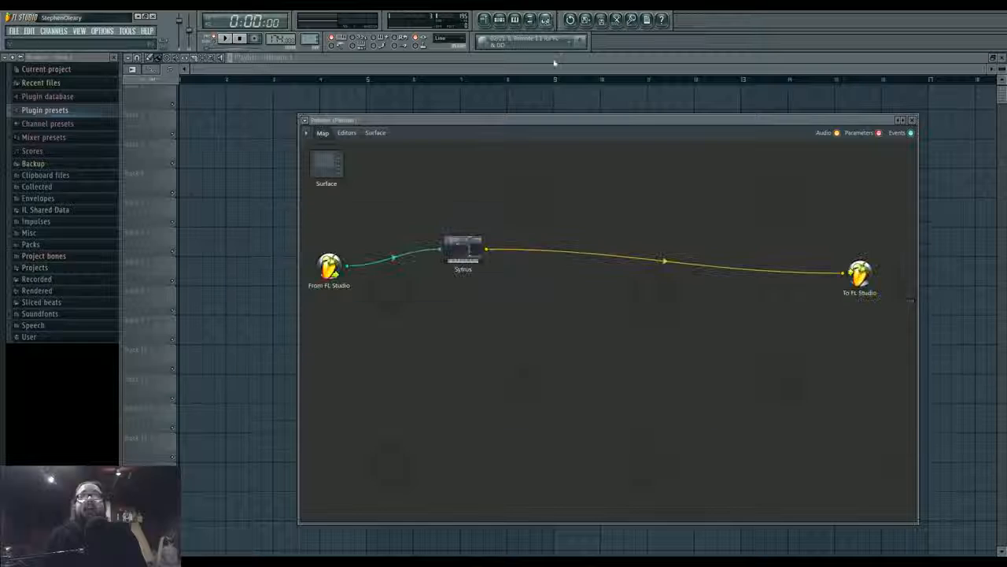
# Insert Fruity Parametric EQ 2 on the Sytrus audio output in the Patcher map and open its editor
pyautogui.rightClick(494, 250)
pyautogui.moveTo(518, 260)
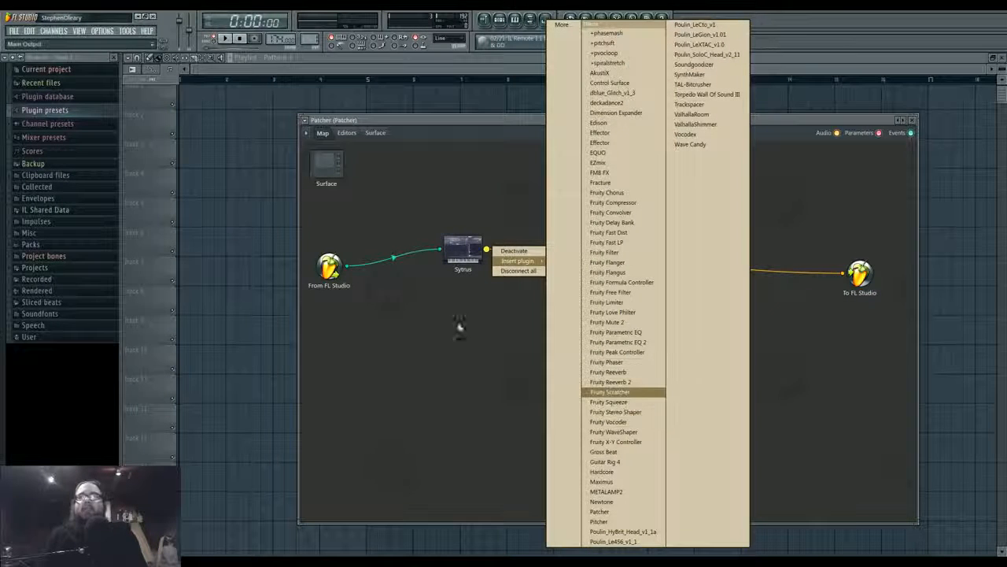
pyautogui.click(474, 293)
pyautogui.rightClick(487, 249)
pyautogui.moveTo(513, 269)
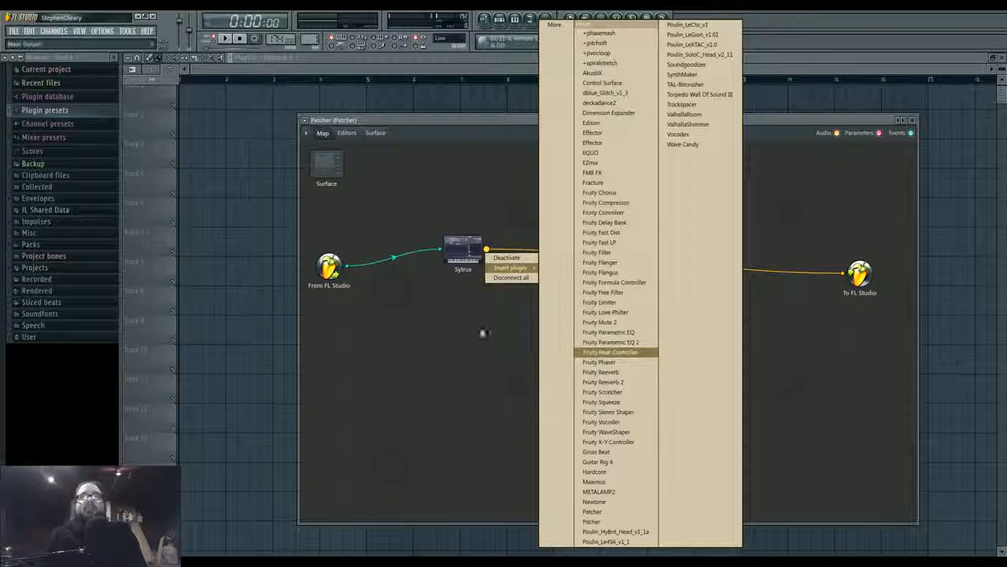
pyautogui.click(610, 341)
pyautogui.doubleClick(539, 246)
# Change band 2 of the EQ to band pass and sweep its frequency while a note sounds
pyautogui.rightClick(372, 369)
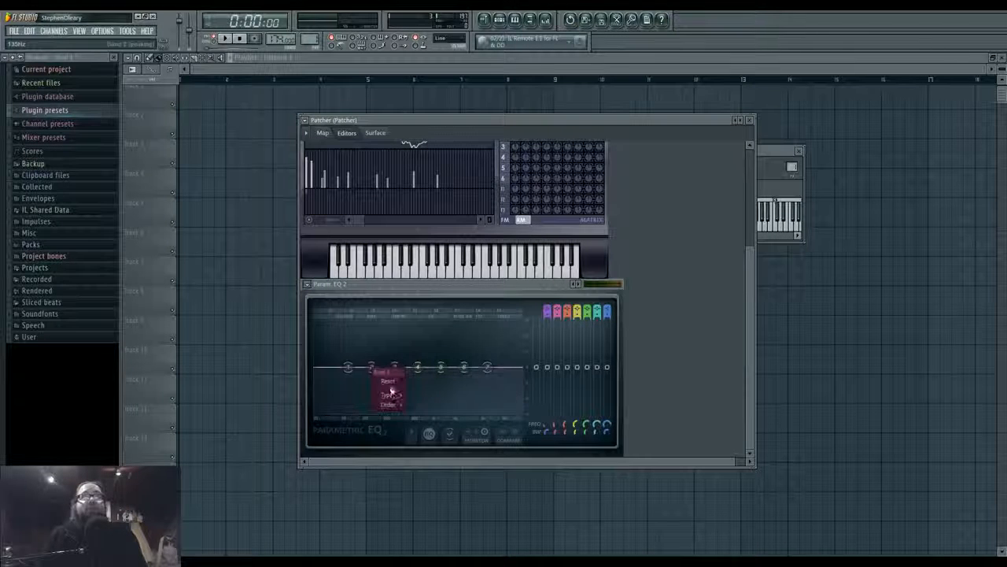
pyautogui.moveTo(391, 394)
pyautogui.click(426, 415)
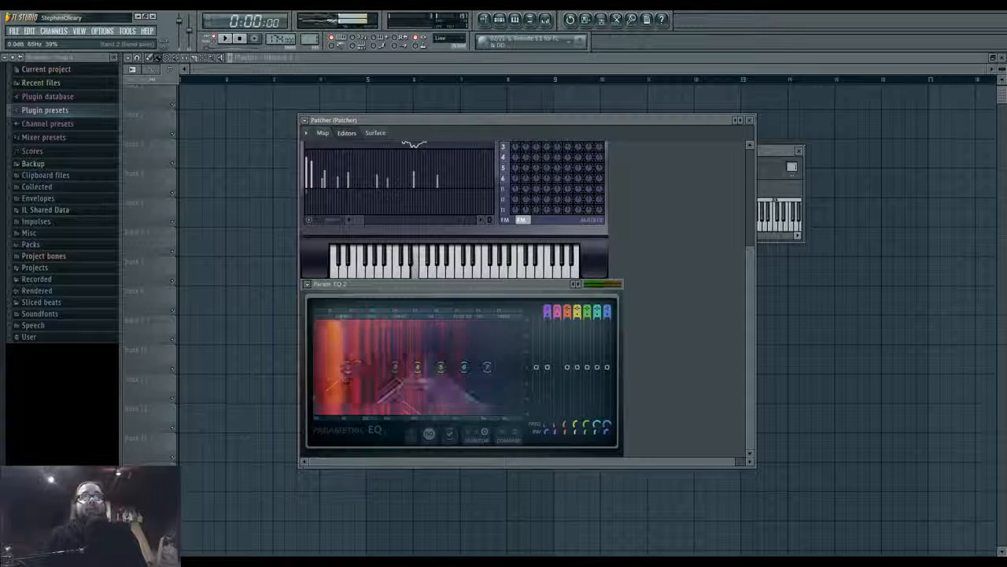
pyautogui.moveTo(411, 368)
pyautogui.mouseDown()
pyautogui.moveTo(337, 368)
pyautogui.moveTo(422, 368)
pyautogui.mouseUp()
# Open the Patcher channel's piano roll and place a G4 note at the start of bar 1
pyautogui.click(501, 21)
pyautogui.rightClick(474, 218)
pyautogui.click(518, 218)
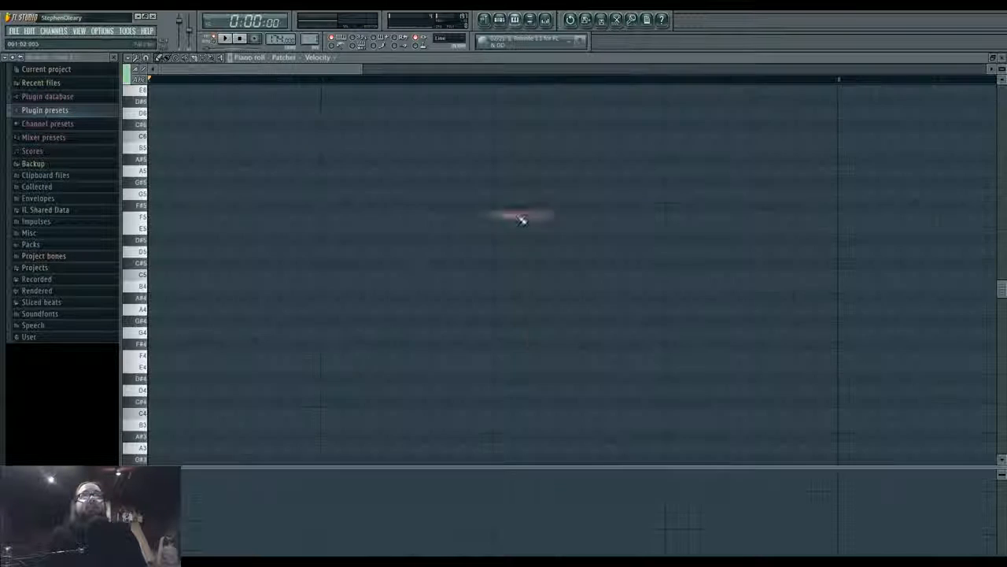
pyautogui.click(137, 367)
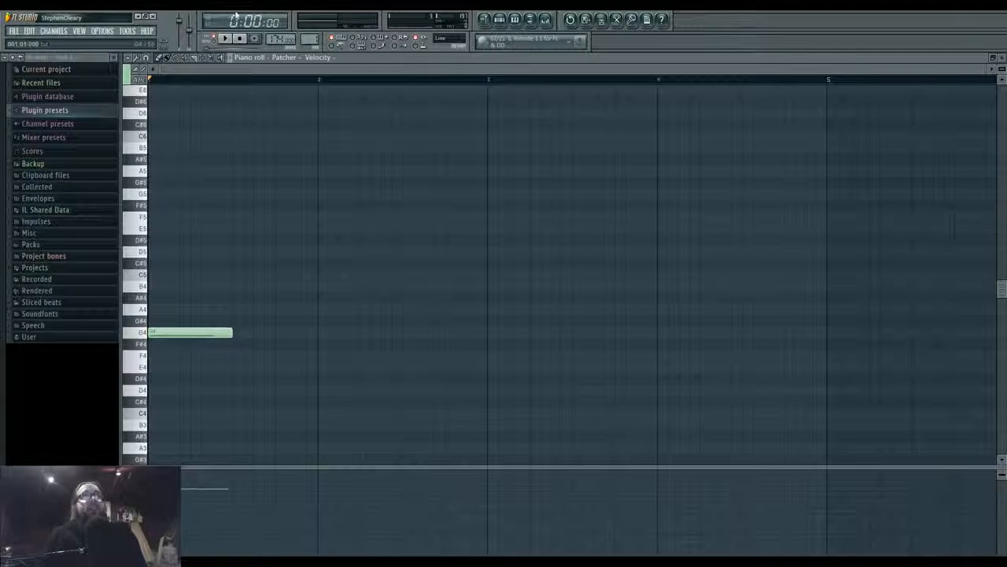
# Extend the G4 note to the full first bar and add an F4 note over the bar's second half during playback
pyautogui.press('space')
pyautogui.moveTo(232, 332); pyautogui.dragTo(318, 333)
pyautogui.press('space')
pyautogui.press('space')
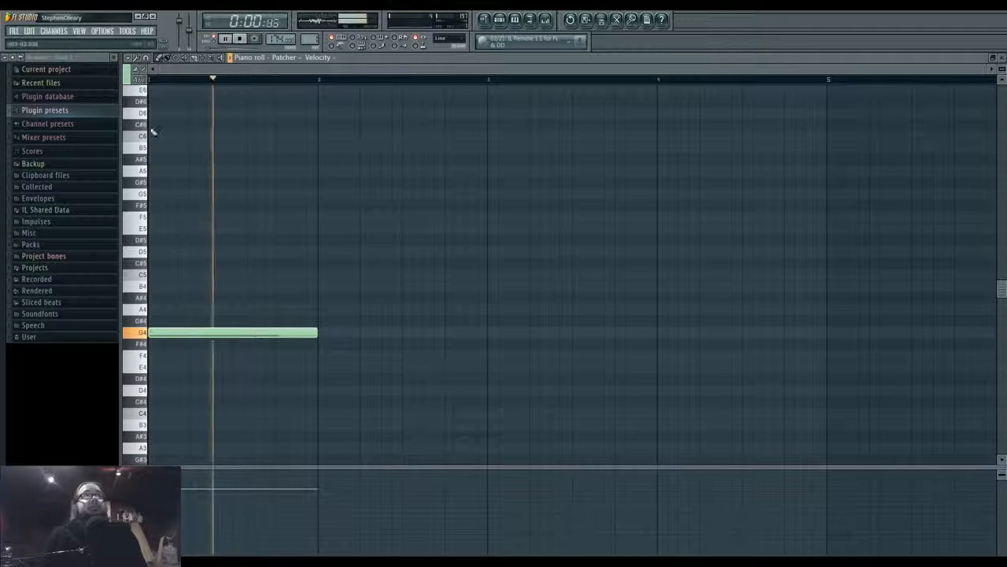
pyautogui.click(233, 355)
pyautogui.moveTo(402, 355); pyautogui.dragTo(318, 355)
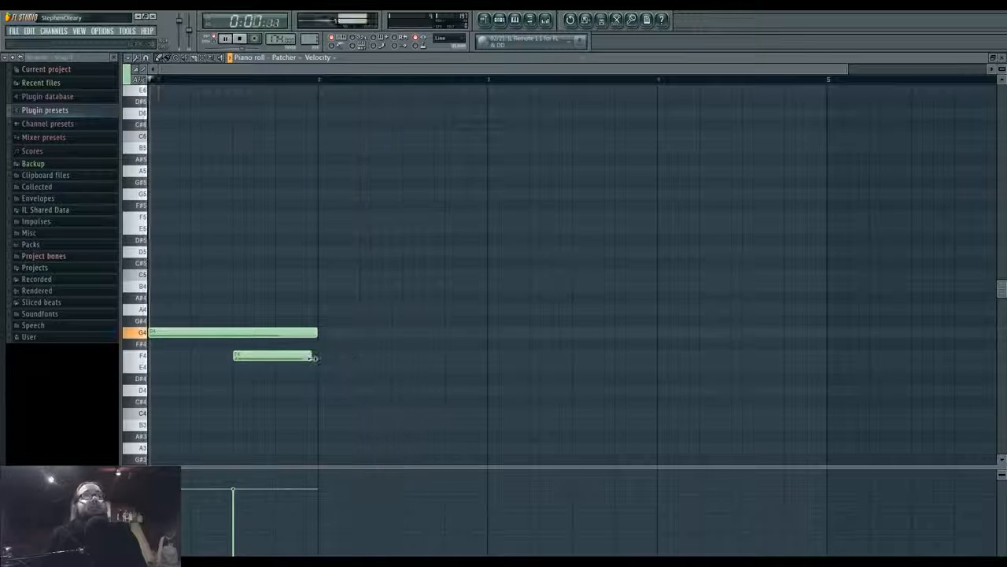
pyautogui.click(322, 218)
pyautogui.press('space')
pyautogui.moveTo(488, 218); pyautogui.dragTo(389, 219)
pyautogui.rightClick(381, 220)
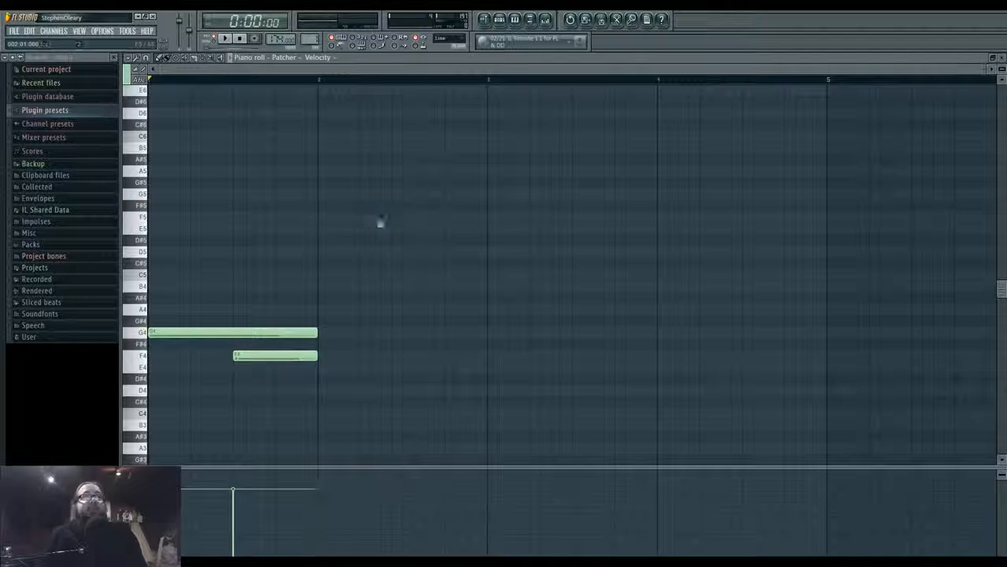
# Add a G5 note over the first half of bar 2 and an A#4 note over its second half
pyautogui.click(389, 194)
pyautogui.click(400, 252)
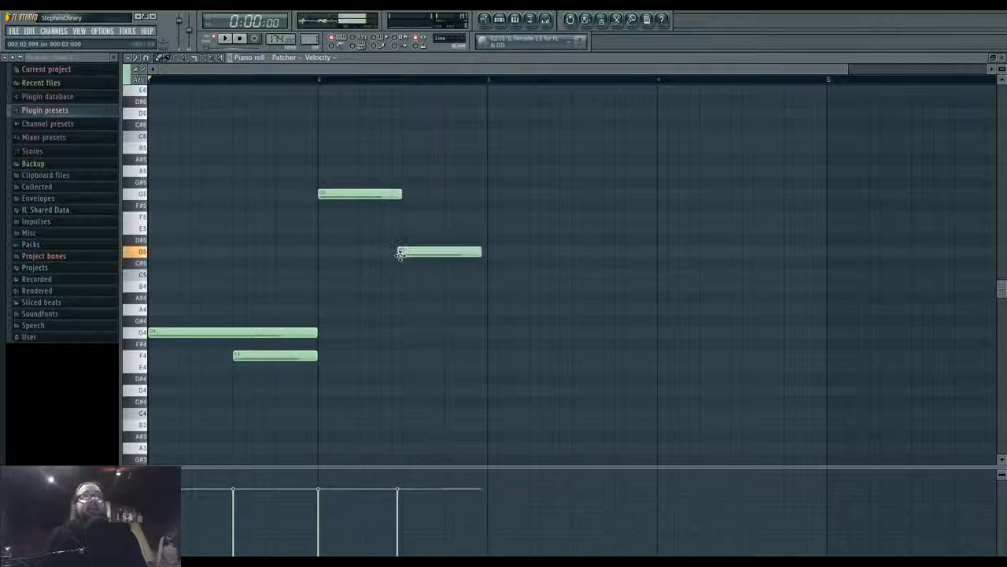
pyautogui.rightClick(445, 252)
pyautogui.click(400, 285)
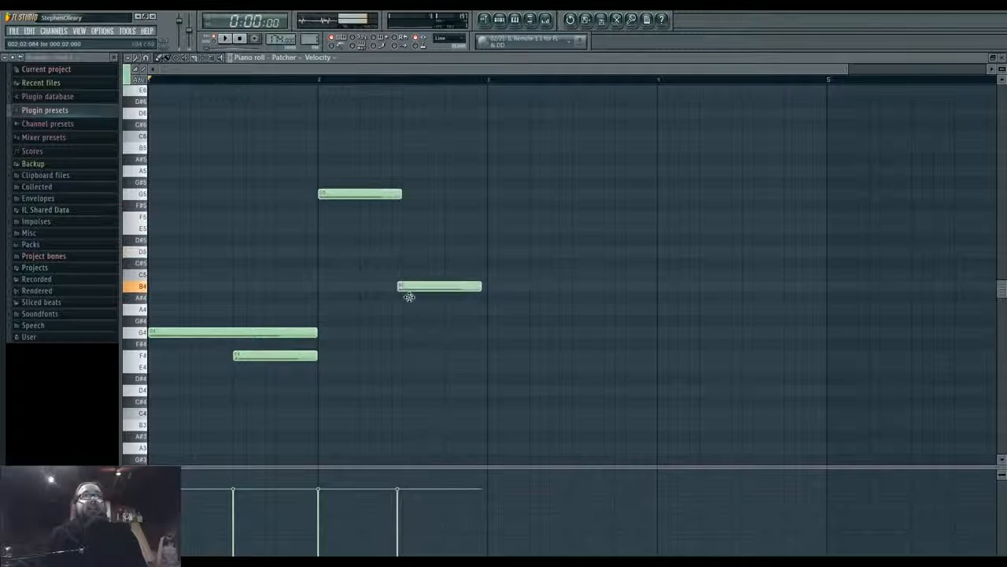
pyautogui.moveTo(408, 297); pyautogui.dragTo(422, 311)
# In Patcher's Sytrus editor, raise the ring modulation between operators 3 and 4, and give operator 4 a 0.0100 frequency ratio and a reshaped waveform
pyautogui.click(501, 20)
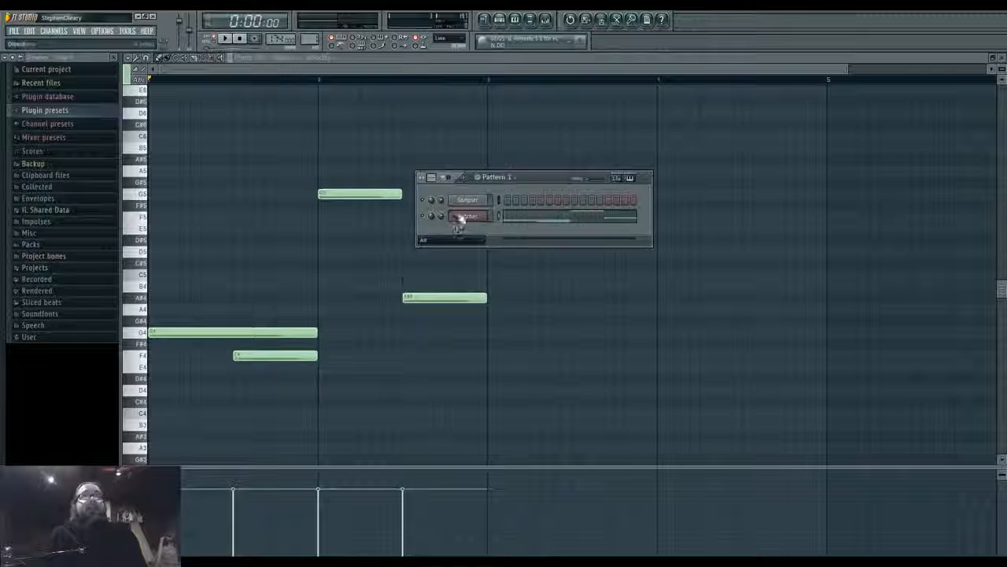
pyautogui.click(463, 218)
pyautogui.click(537, 211)
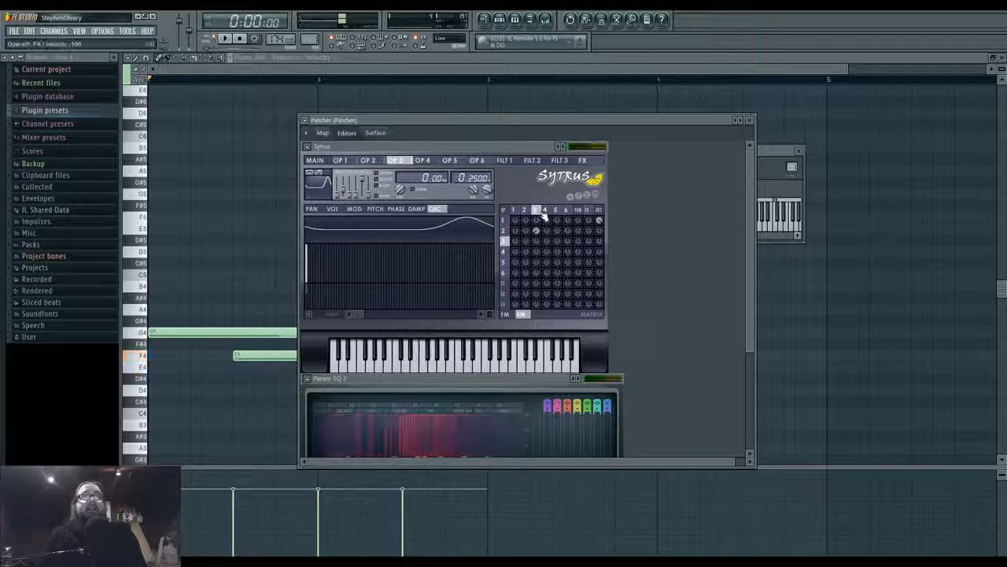
pyautogui.click(544, 211)
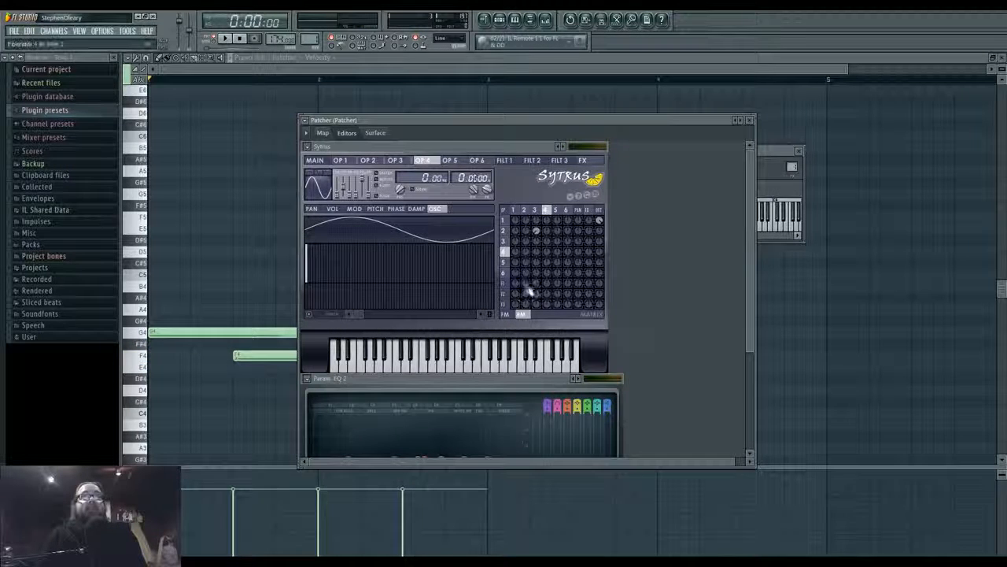
pyautogui.moveTo(547, 241); pyautogui.dragTo(548, 228)
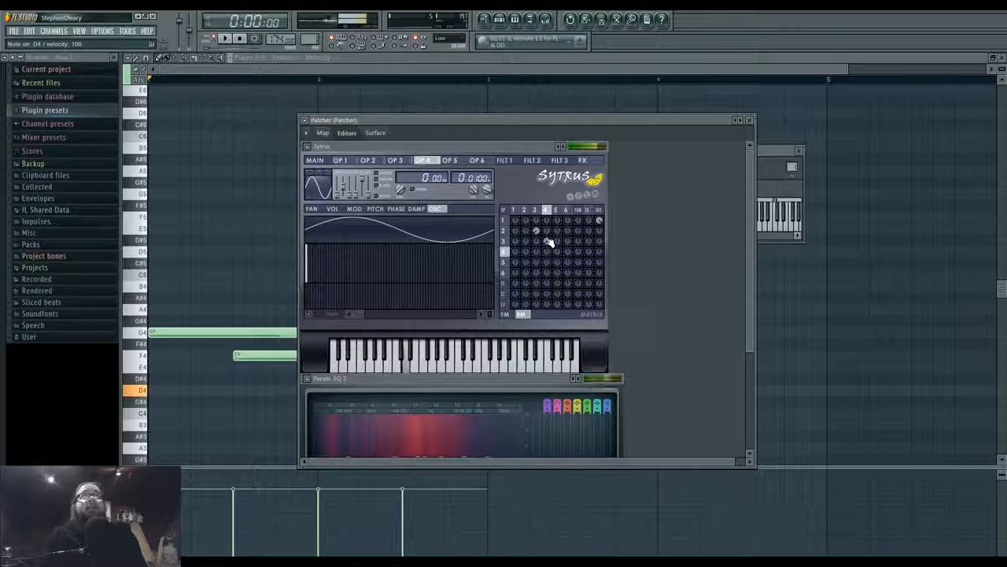
pyautogui.click(315, 177)
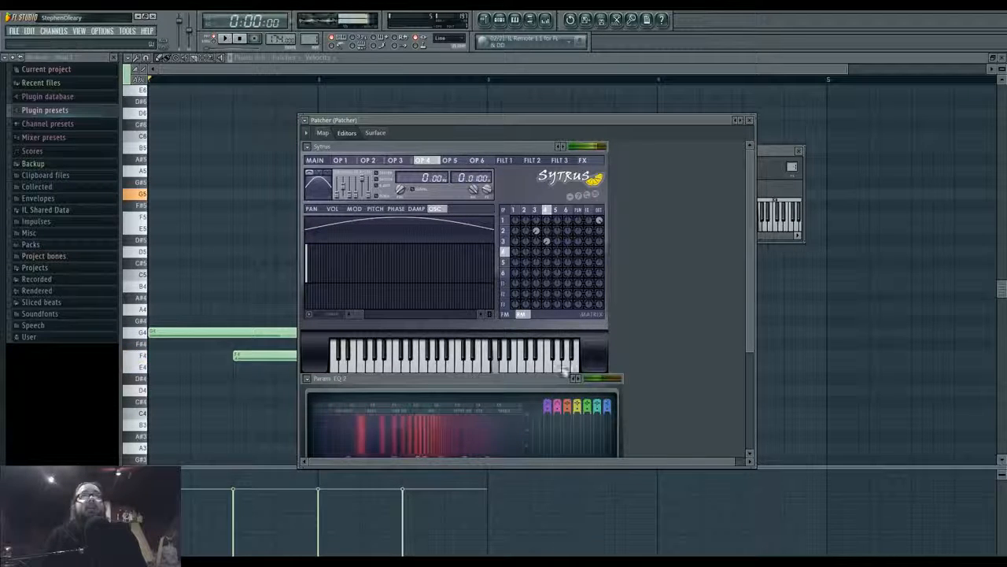
# While the pattern plays, set operator 4's frequency ratio to 0.0200, skew its waveform and set operator 2's ratio to 0.2510
pyautogui.click(505, 231)
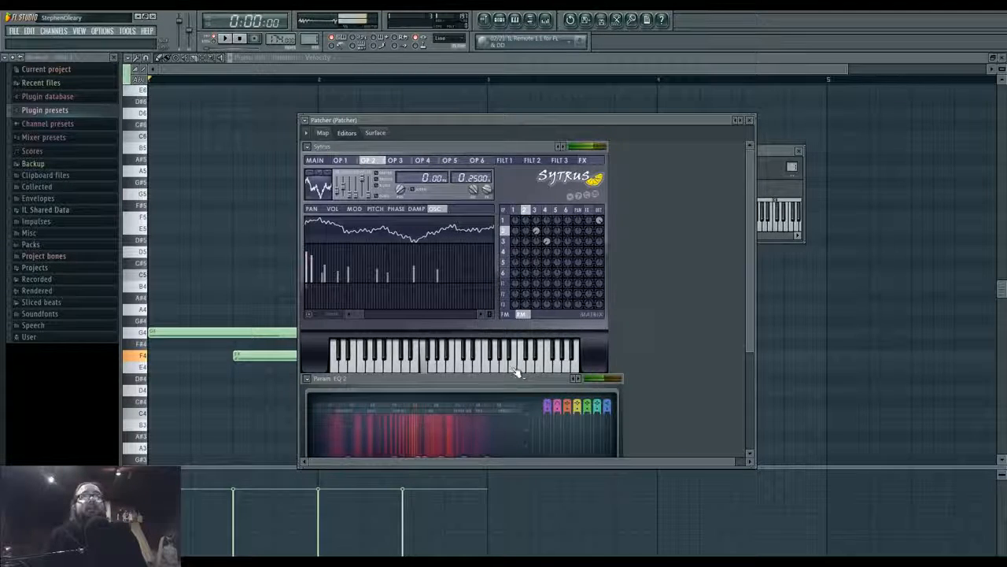
pyautogui.press('space')
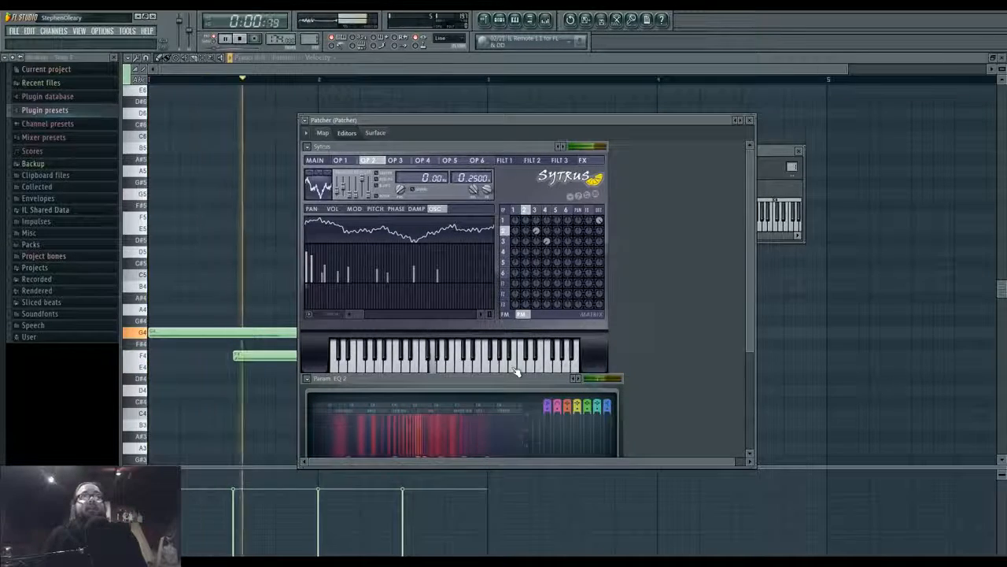
pyautogui.click(546, 210)
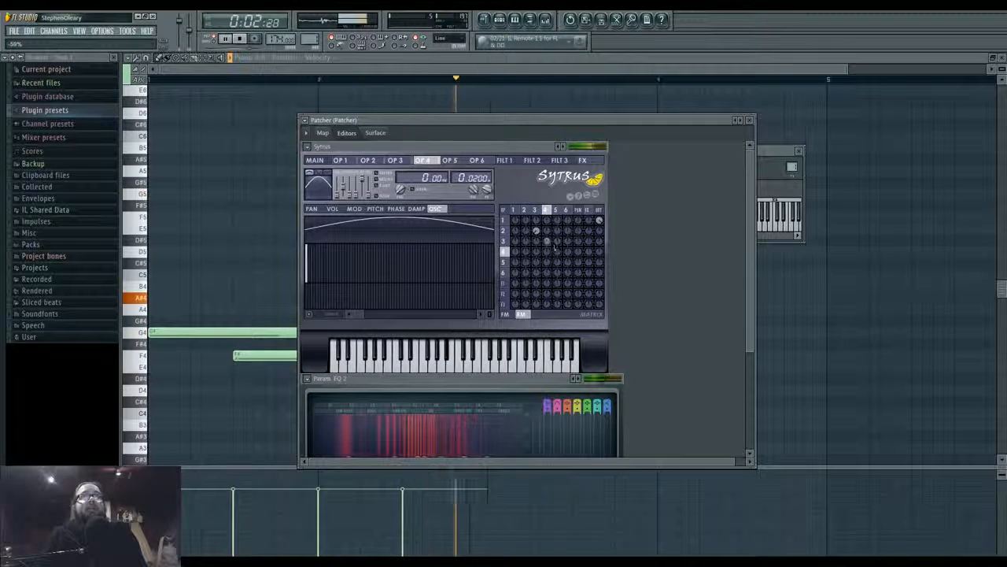
pyautogui.moveTo(338, 194); pyautogui.dragTo(349, 185)
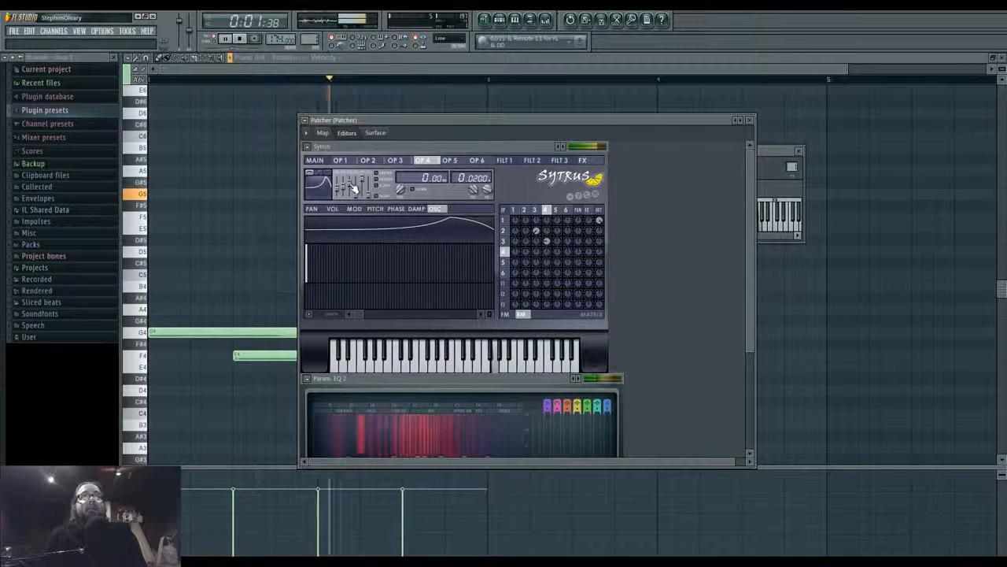
pyautogui.click(525, 209)
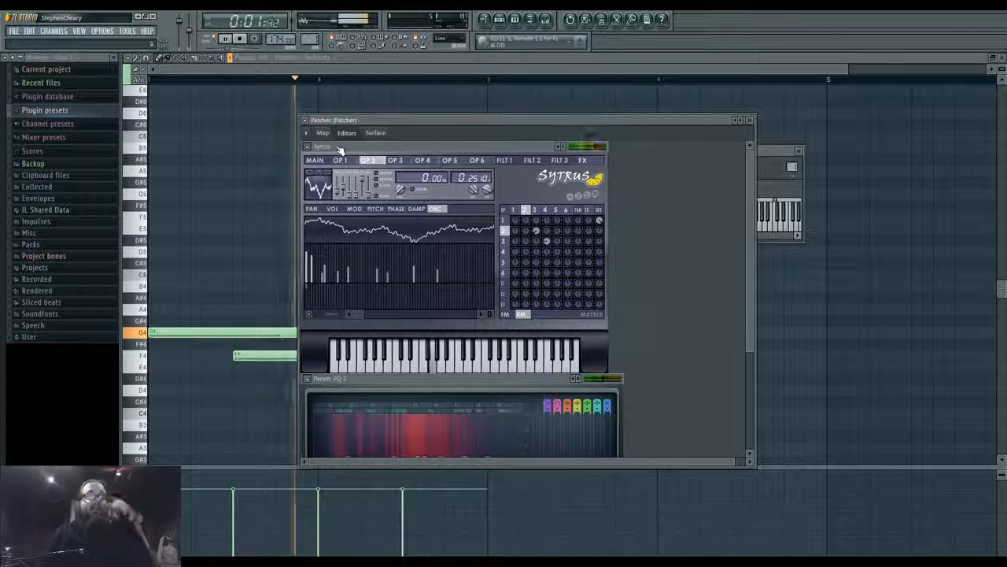
pyautogui.press('space')
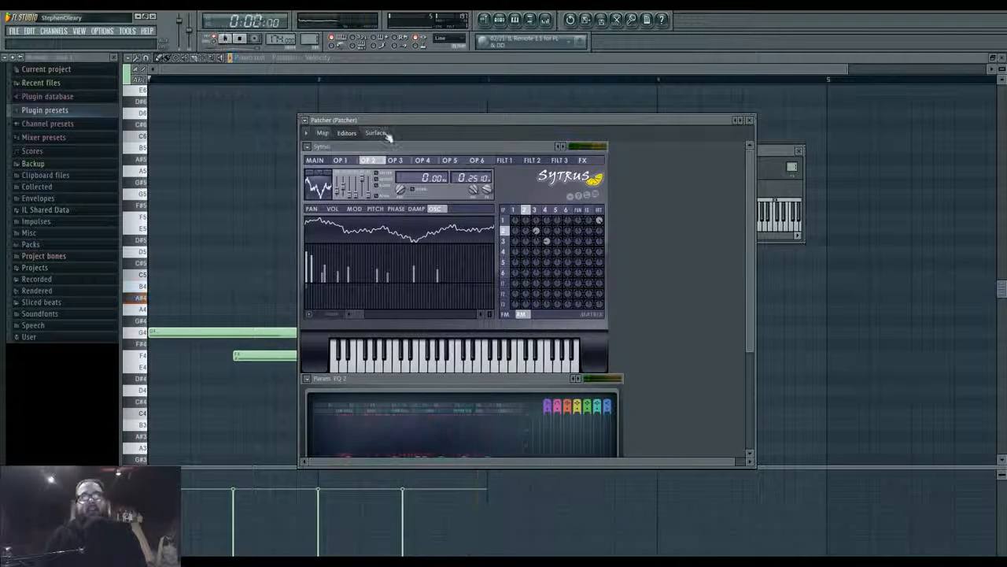
# Place Pattern 1 at the start of playlist track 1, and reopen Patcher with its window enlarged to show the whole EQ
pyautogui.click(485, 20)
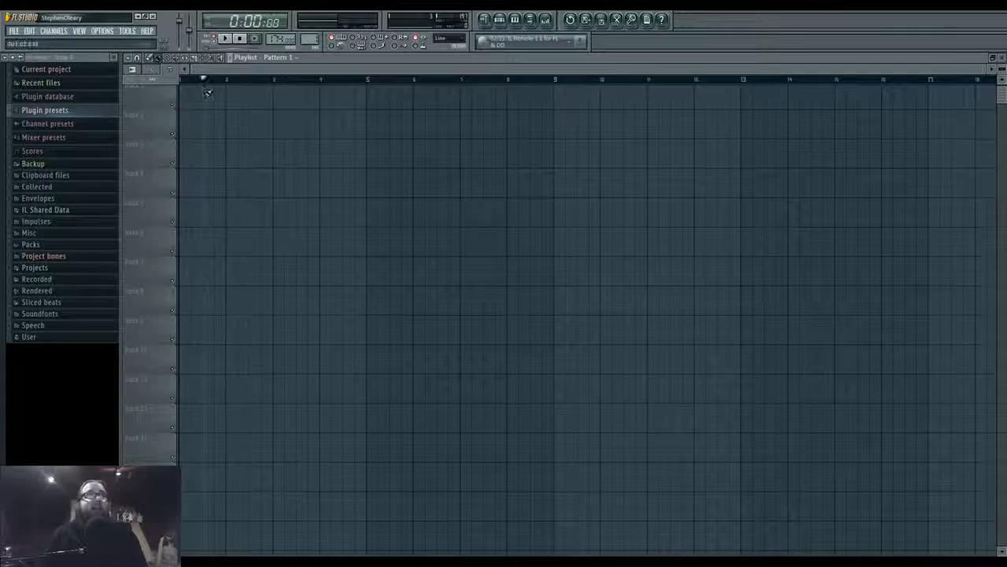
pyautogui.moveTo(231, 108); pyautogui.dragTo(196, 108)
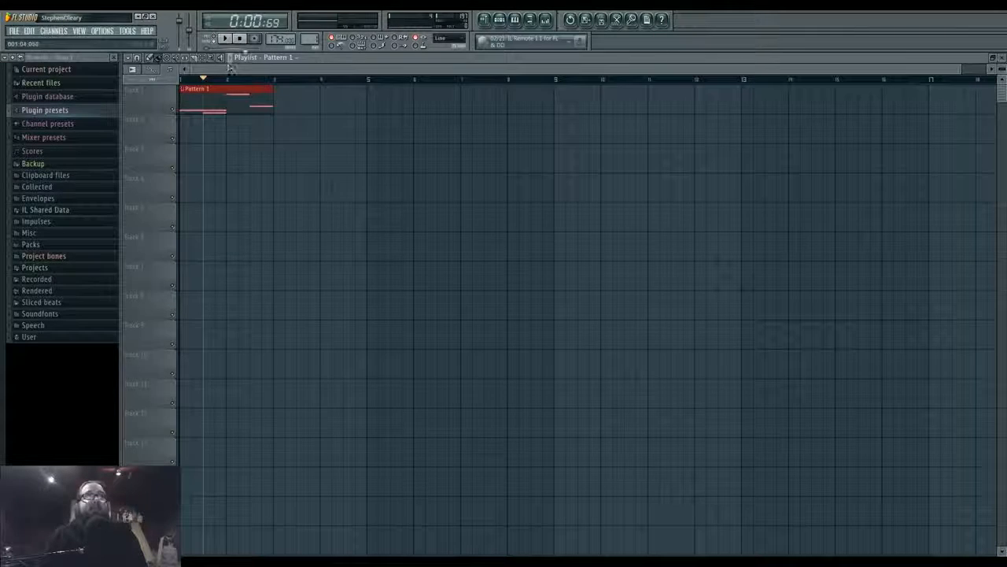
pyautogui.click(501, 21)
pyautogui.click(476, 218)
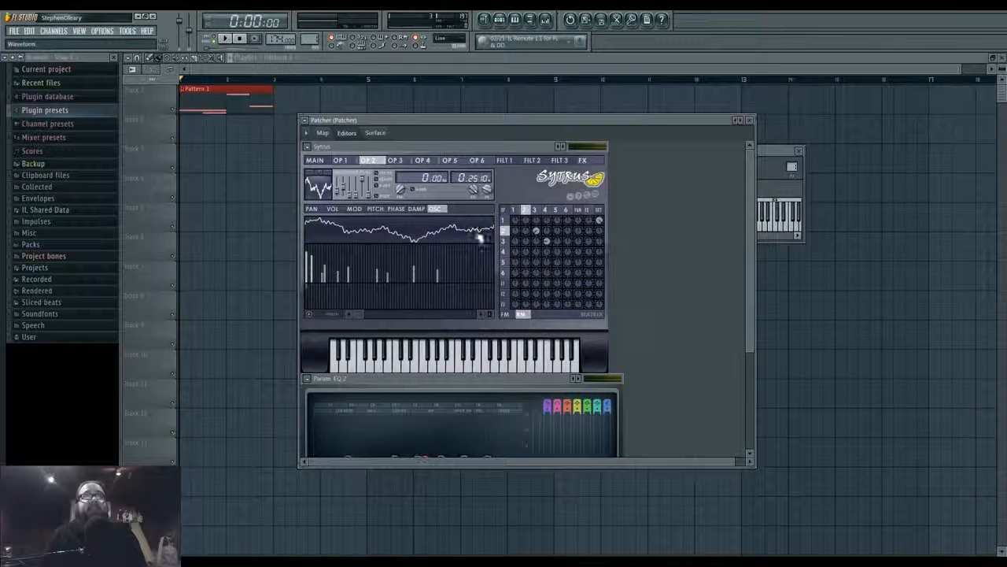
pyautogui.moveTo(750, 346); pyautogui.dragTo(806, 517)
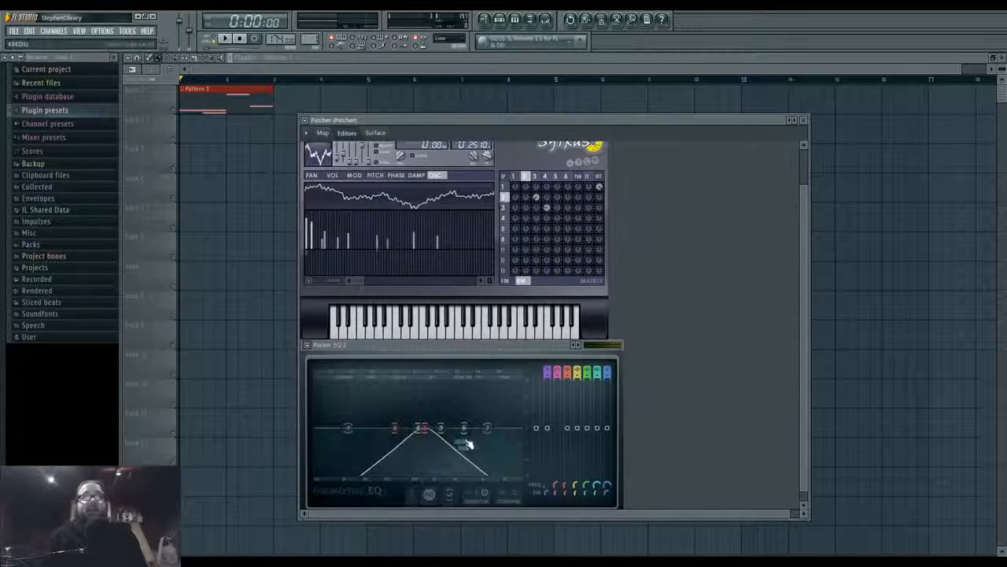
# Activate the EQ's band 2 frequency and width parameters and create an automation clip for each
pyautogui.rightClick(564, 486)
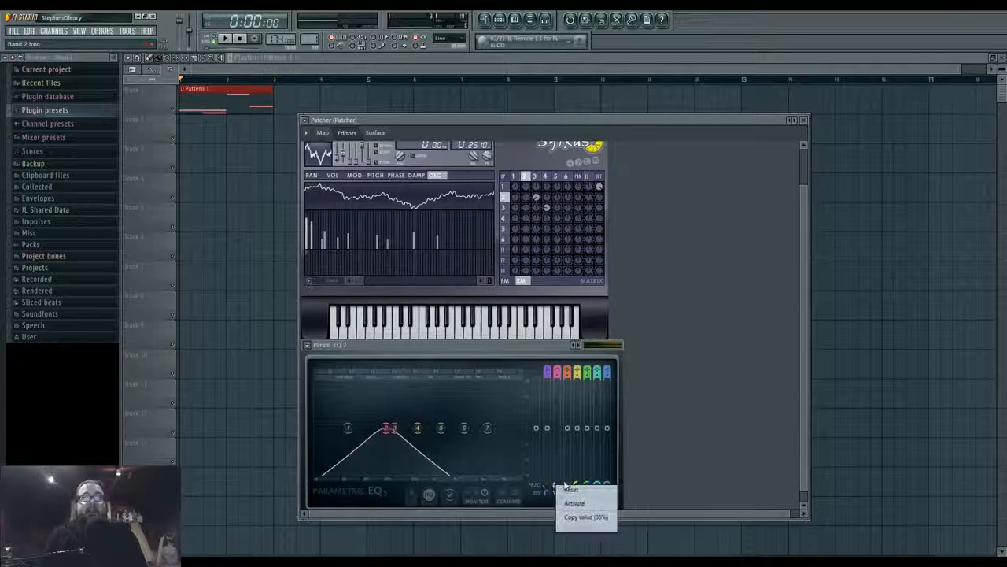
pyautogui.click(581, 505)
pyautogui.rightClick(556, 485)
pyautogui.click(590, 486)
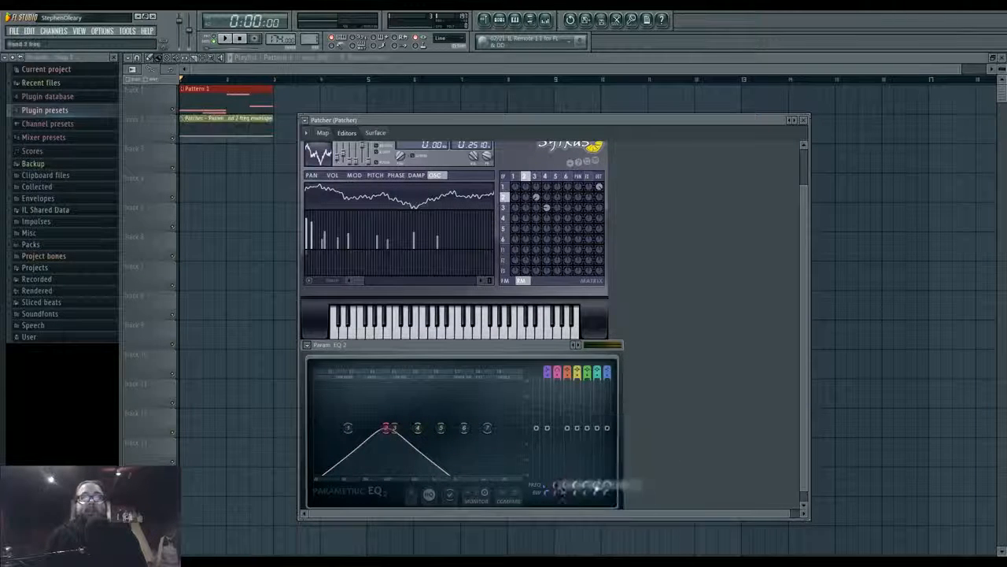
pyautogui.rightClick(558, 493)
pyautogui.click(577, 511)
pyautogui.rightClick(557, 493)
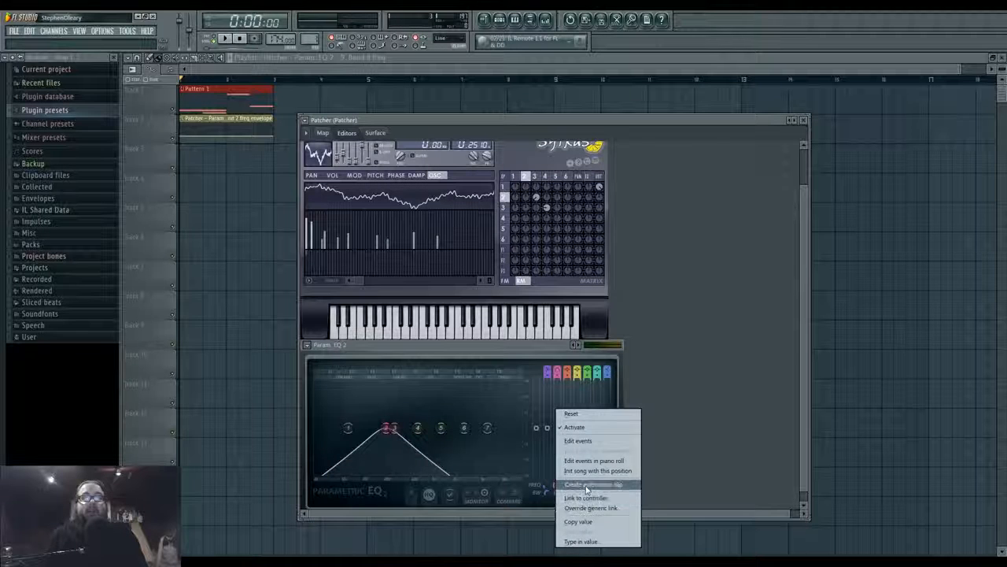
pyautogui.click(591, 484)
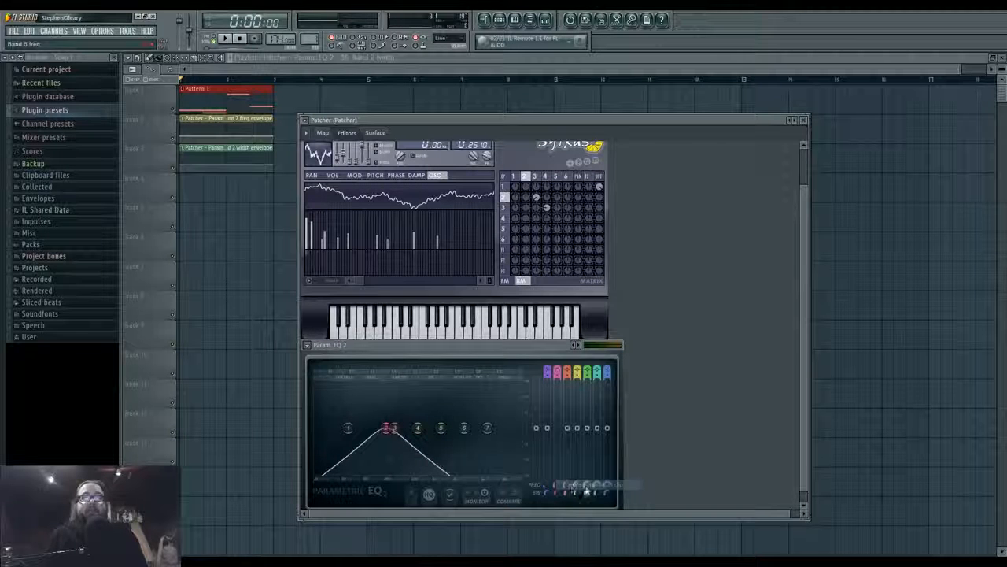
# Change EQ band 3 to band stop and adjust its frequency and width so the notch cuts into band 2's curve
pyautogui.rightClick(406, 431)
pyautogui.moveTo(422, 458)
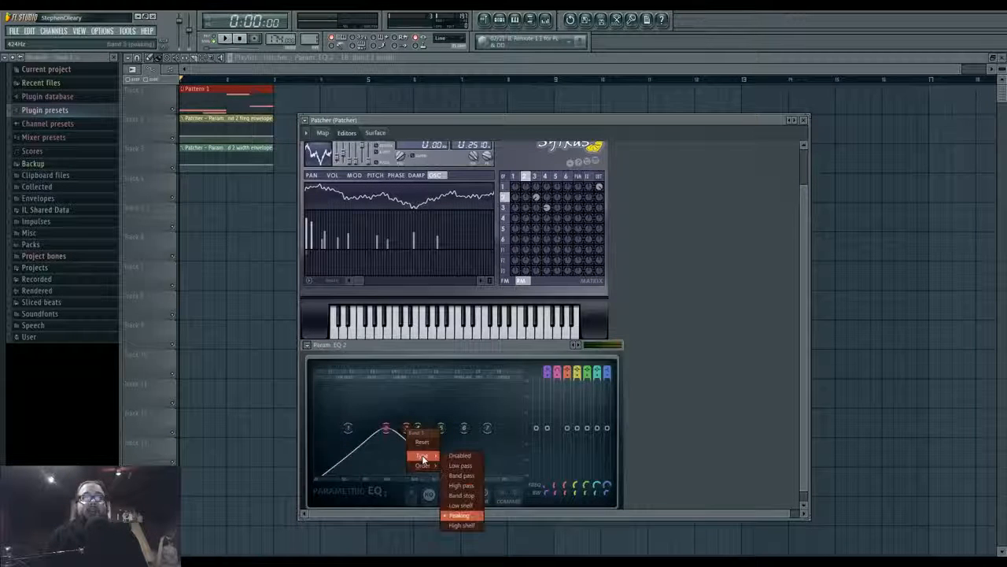
pyautogui.click(464, 495)
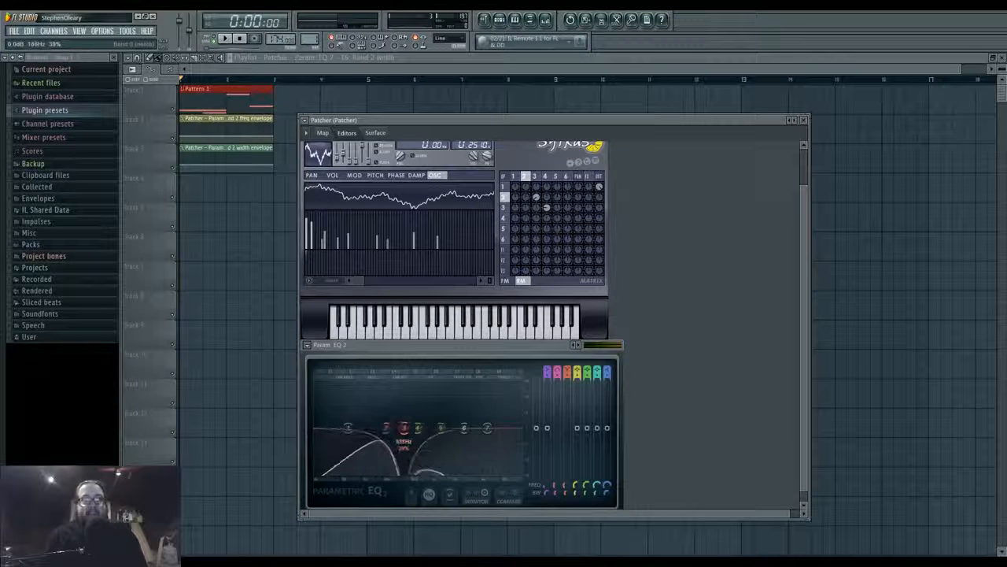
pyautogui.scroll(-2, 407, 431)
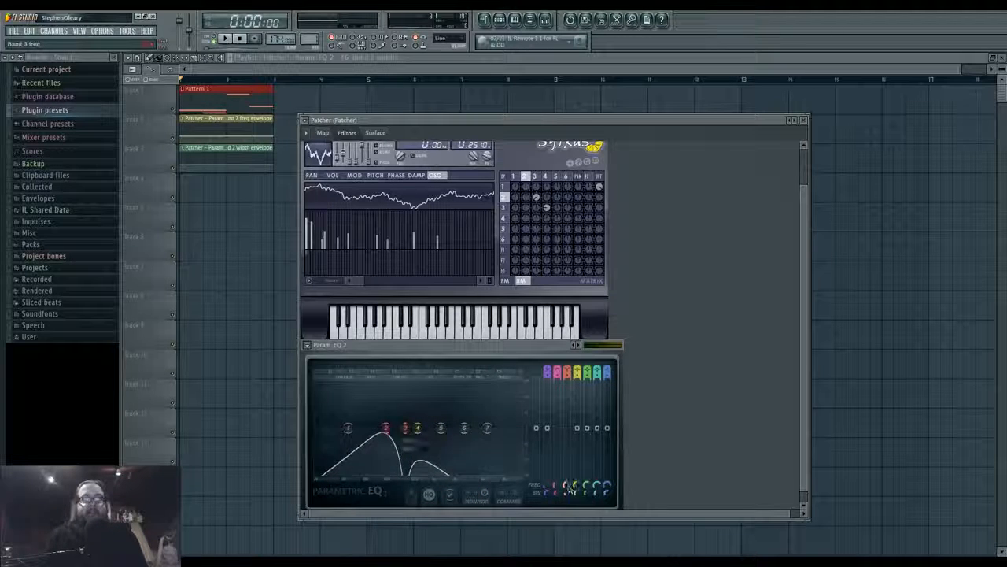
# Activate the EQ's band 3 frequency parameter and create automation clips for band 3's frequency and width
pyautogui.rightClick(566, 486)
pyautogui.click(584, 503)
pyautogui.rightClick(566, 486)
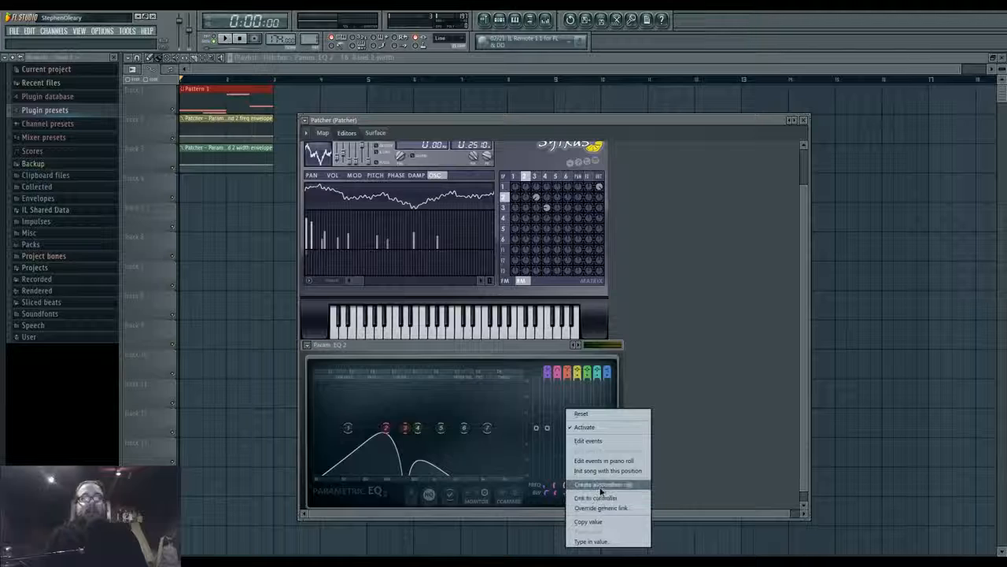
pyautogui.click(607, 479)
pyautogui.rightClick(567, 493)
pyautogui.click(622, 477)
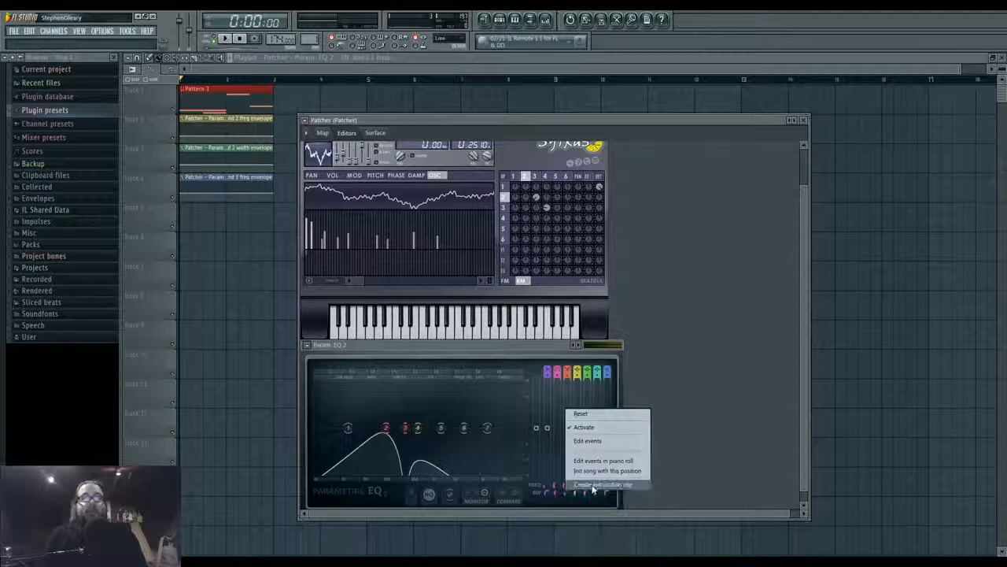
pyautogui.hotkey('alt', 'Tab')
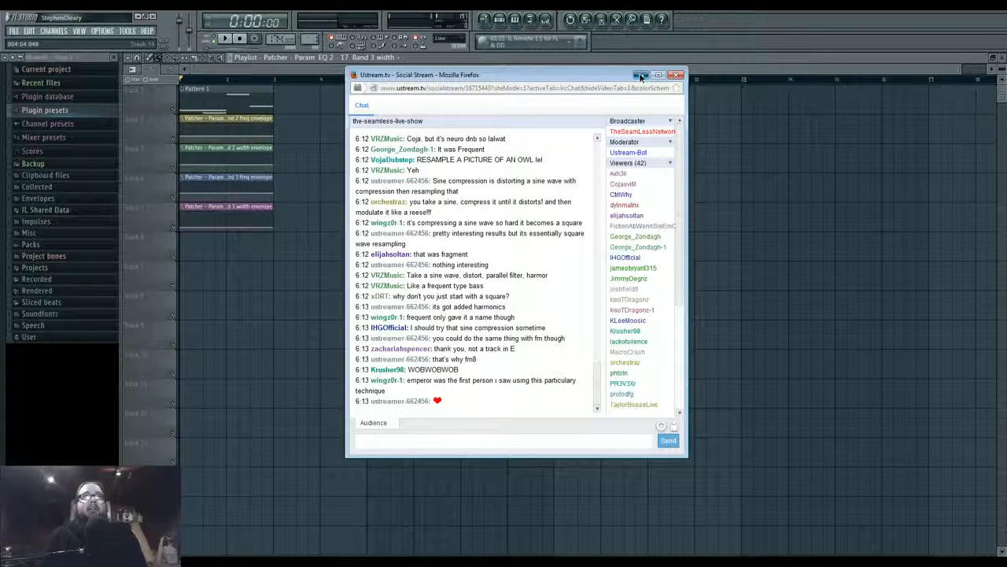
pyautogui.click(640, 76)
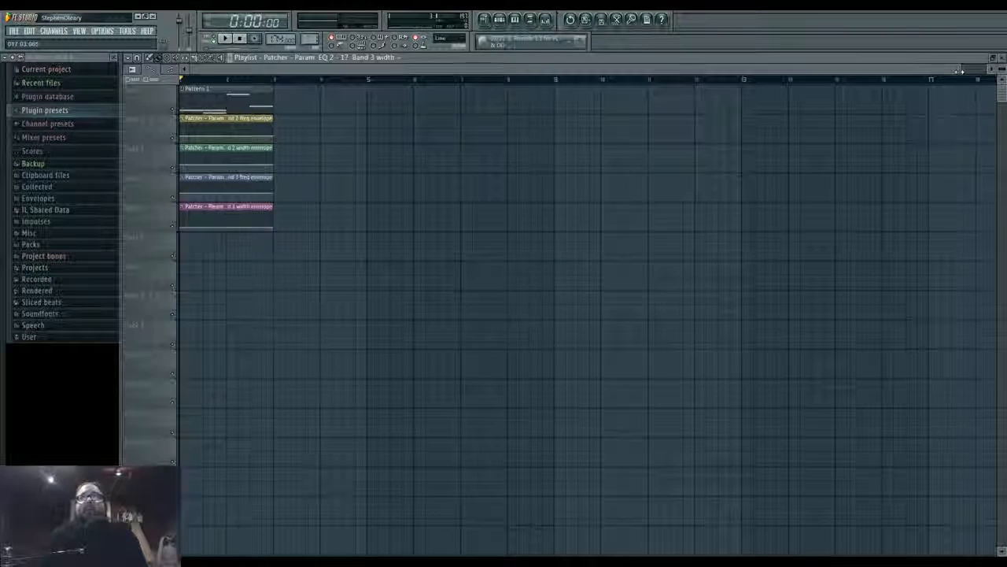
# Add alternating high and low control points to the band 2 frequency envelope across both bars, forming a zigzag, and play it back
pyautogui.moveTo(961, 69); pyautogui.dragTo(590, 69)
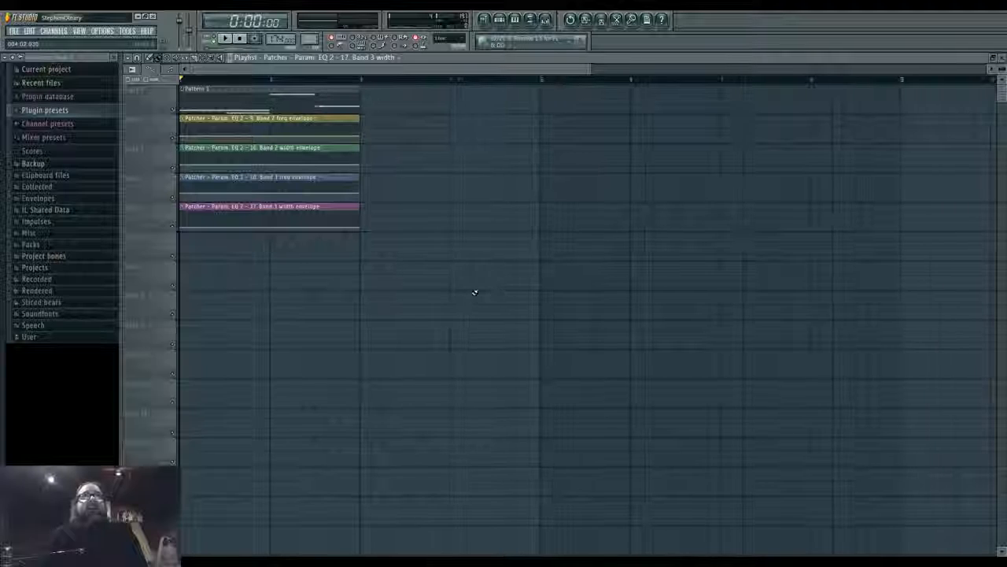
pyautogui.click(505, 21)
pyautogui.click(508, 22)
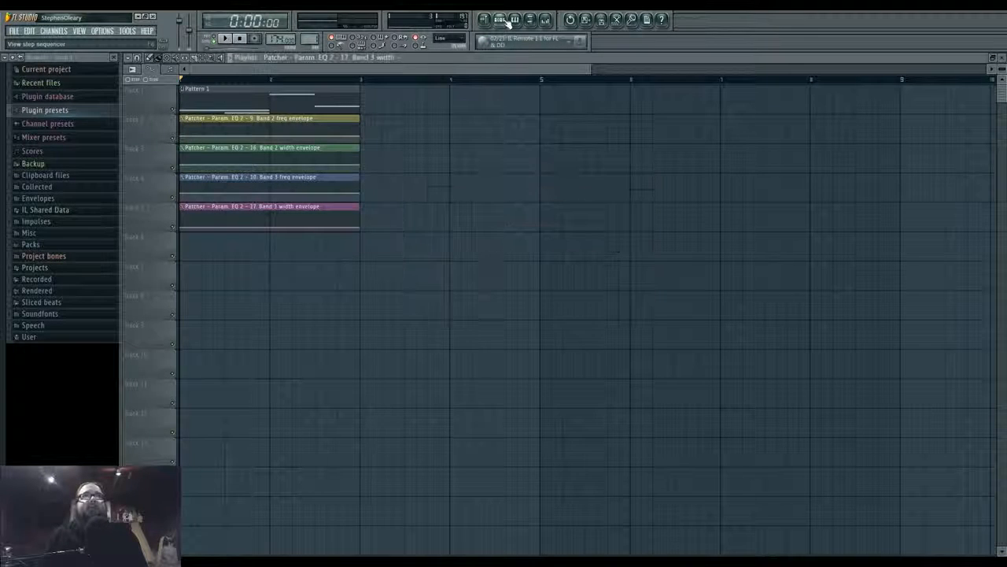
pyautogui.scroll(2, 308, 222)
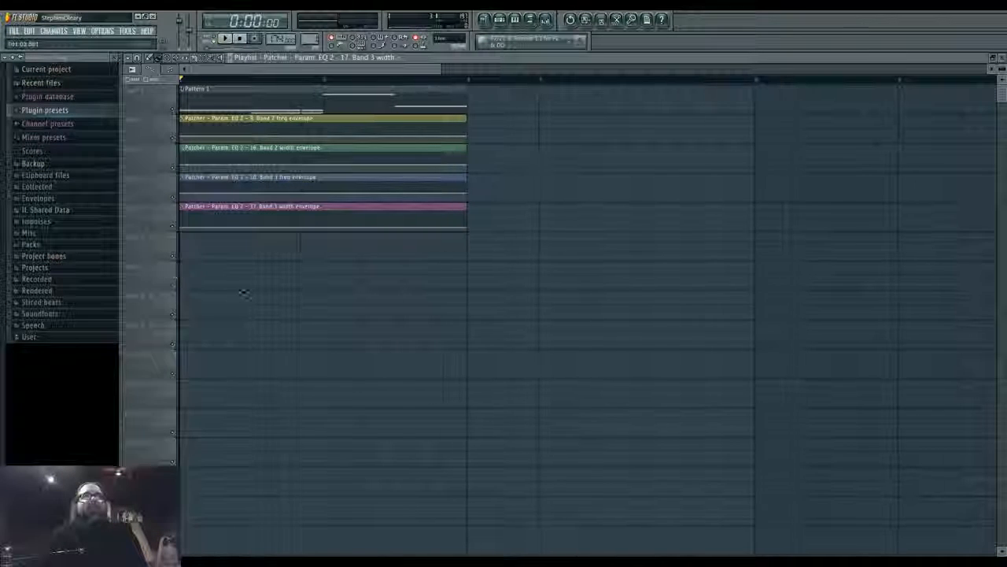
pyautogui.rightClick(198, 133)
pyautogui.rightClick(216, 141)
pyautogui.rightClick(242, 126)
pyautogui.rightClick(269, 142)
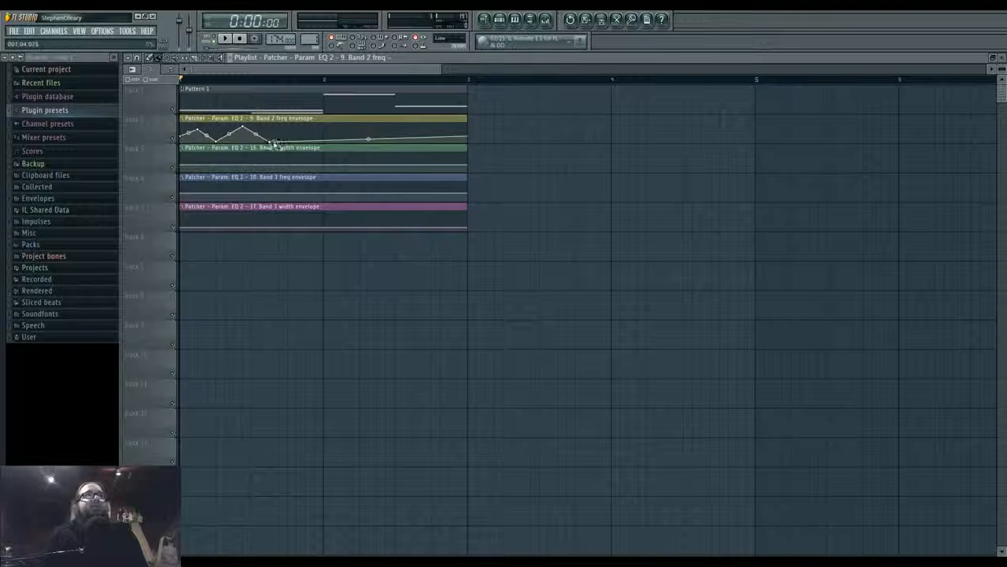
pyautogui.rightClick(297, 130)
pyautogui.rightClick(315, 137)
pyautogui.rightClick(323, 123)
pyautogui.rightClick(333, 138)
pyautogui.rightClick(351, 131)
pyautogui.rightClick(372, 126)
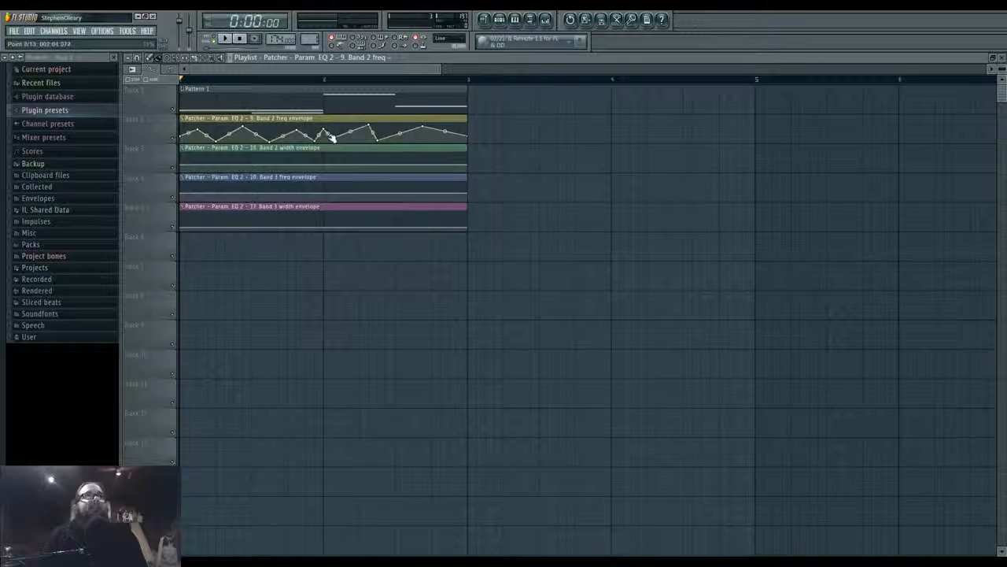
pyautogui.press('space')
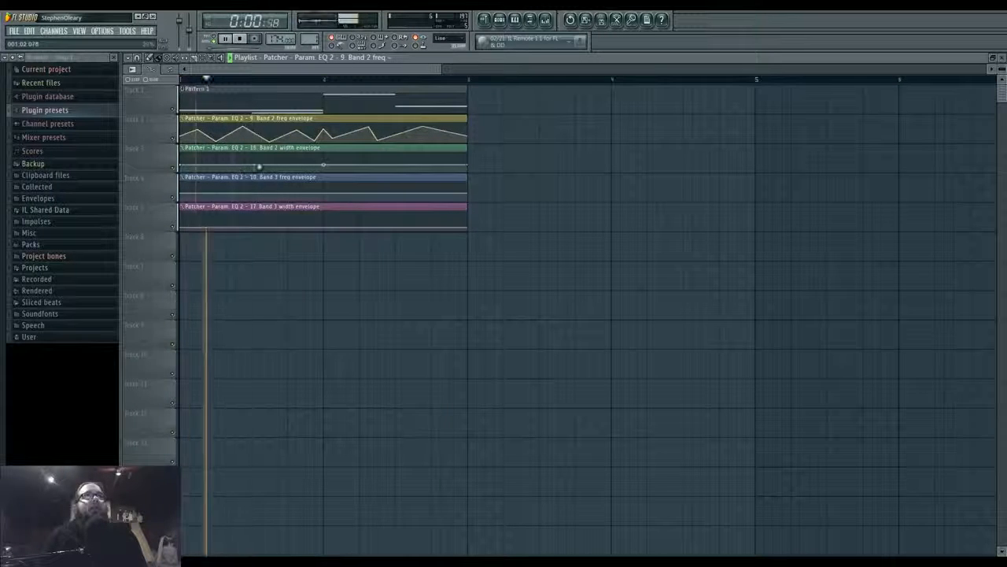
pyautogui.press('space')
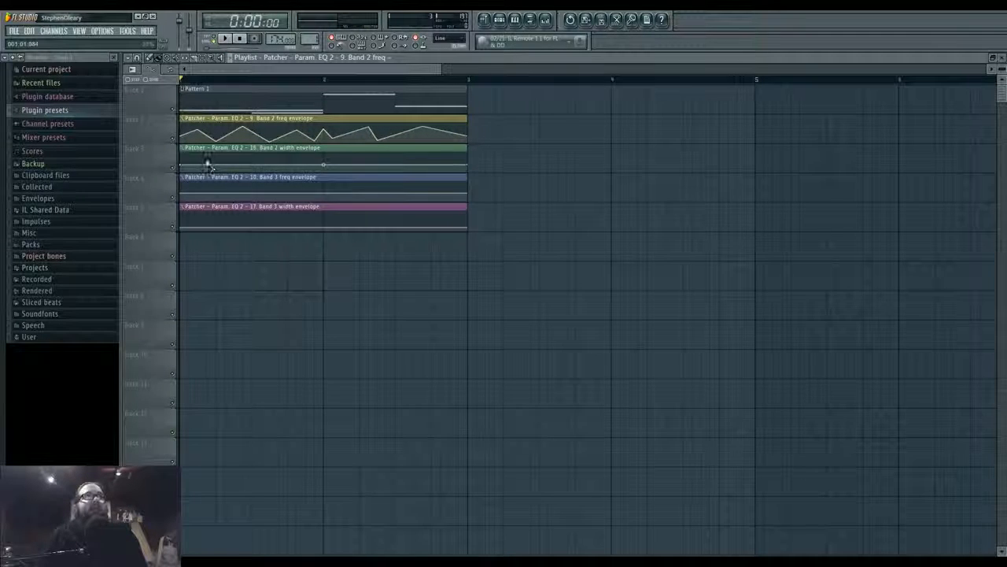
# Add alternating high and low control points to the band 2 width envelope across both bars and play it back
pyautogui.moveTo(211, 168); pyautogui.dragTo(333, 169)
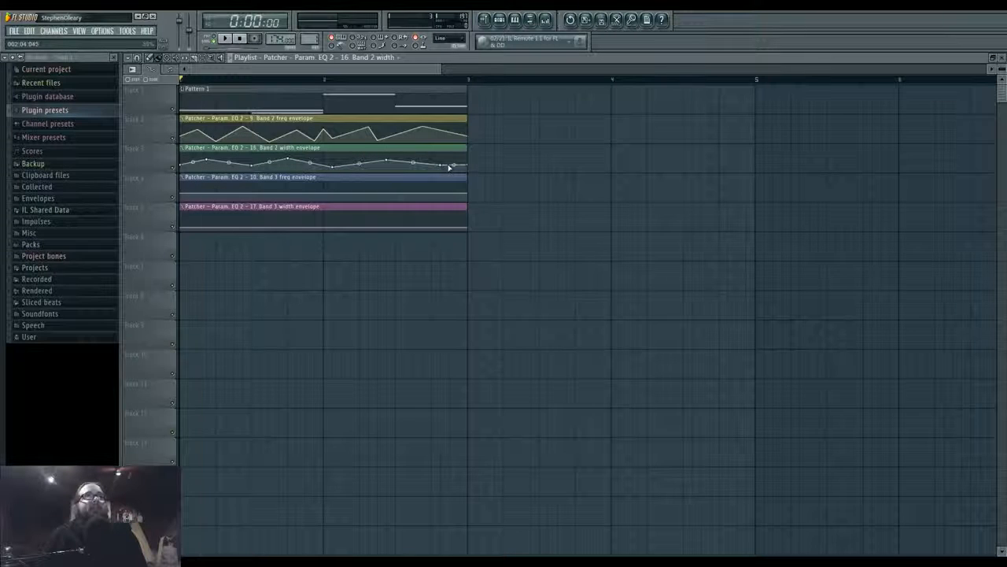
pyautogui.press('space')
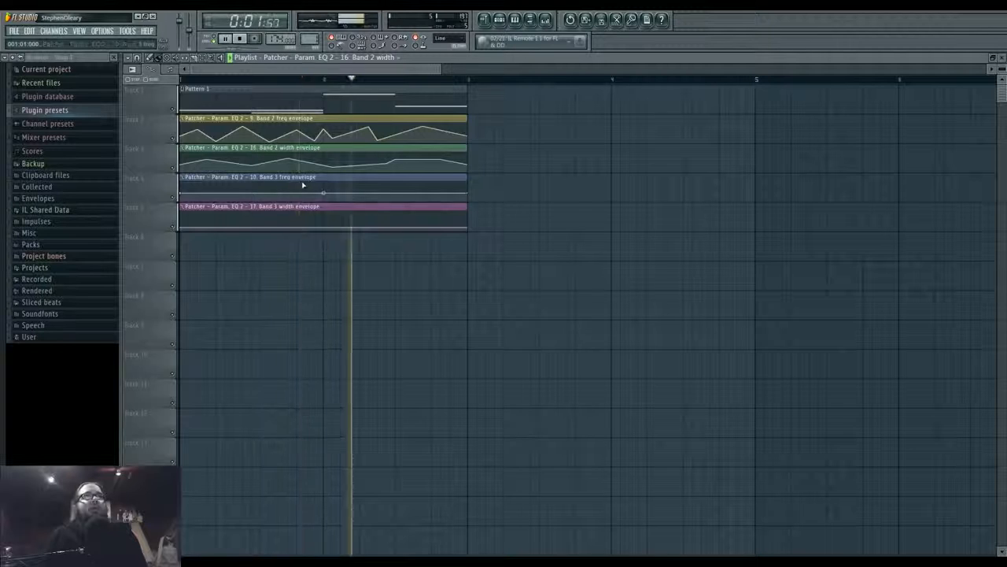
pyautogui.press('space')
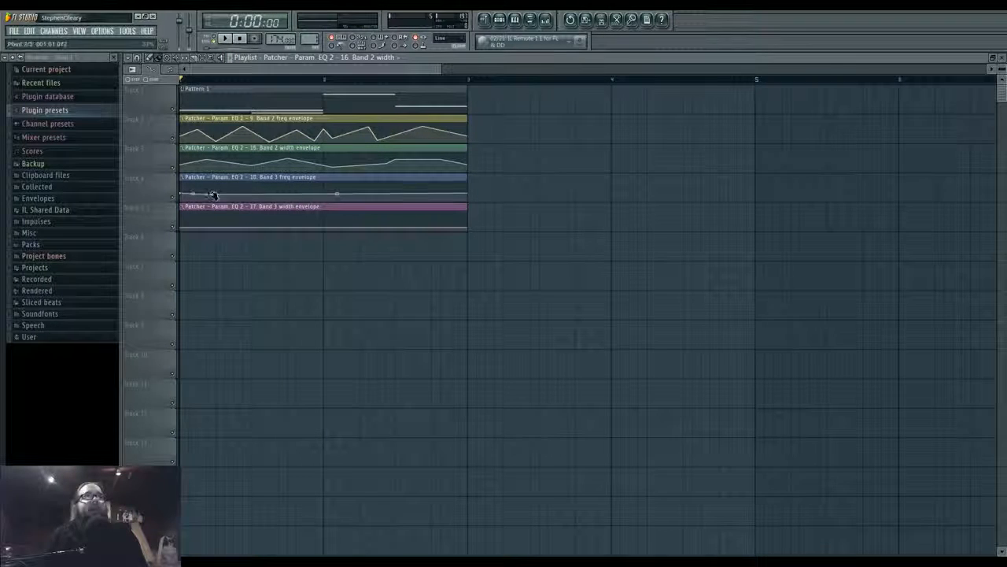
# Shape the band 3 frequency envelope with gentle rises and dips across both bars and play it back
pyautogui.moveTo(203, 197); pyautogui.dragTo(262, 189)
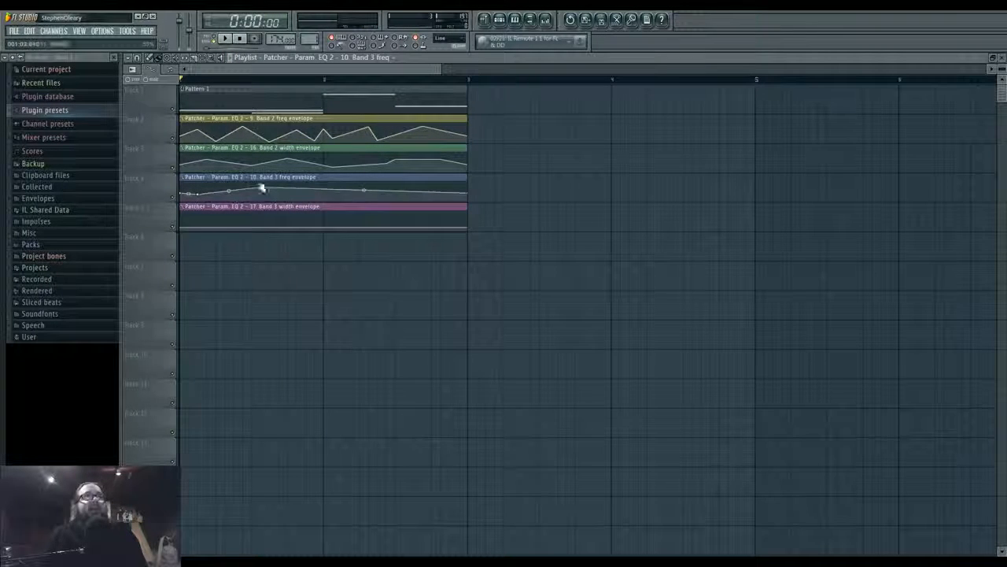
pyautogui.press('space')
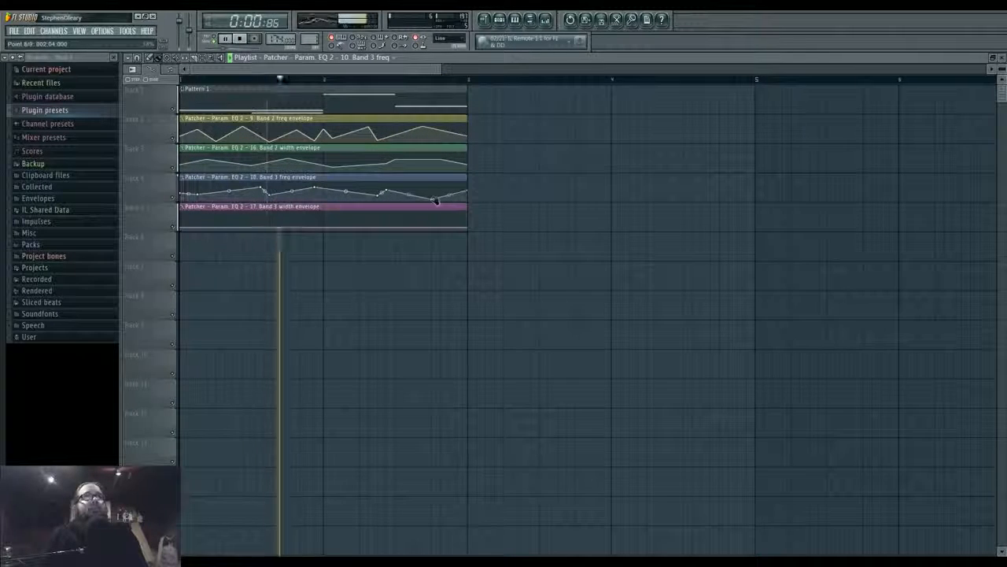
# Shape the band 3 width envelope with shallow rises and dips, adding a higher peak near the end of the second bar
pyautogui.press('space')
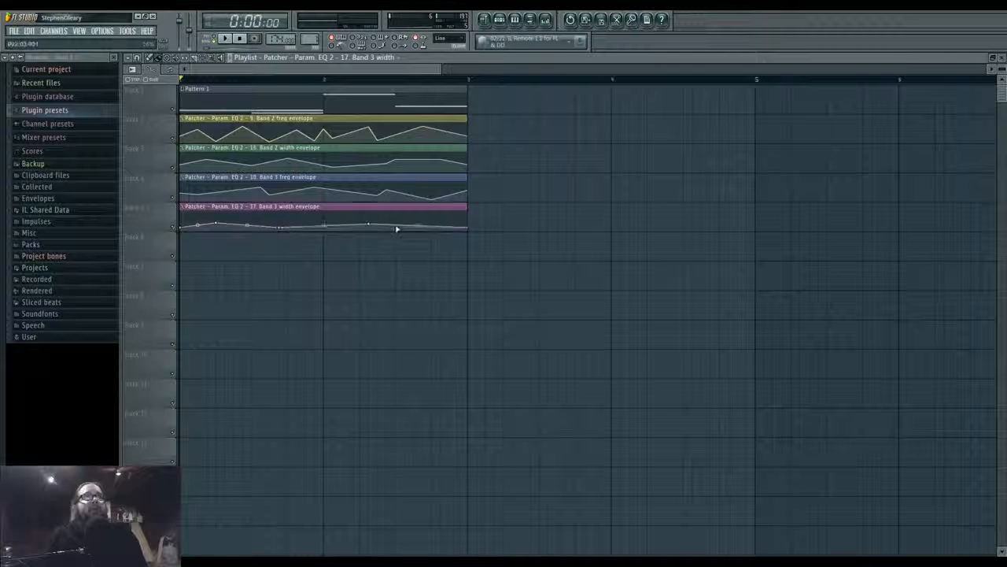
pyautogui.press('space')
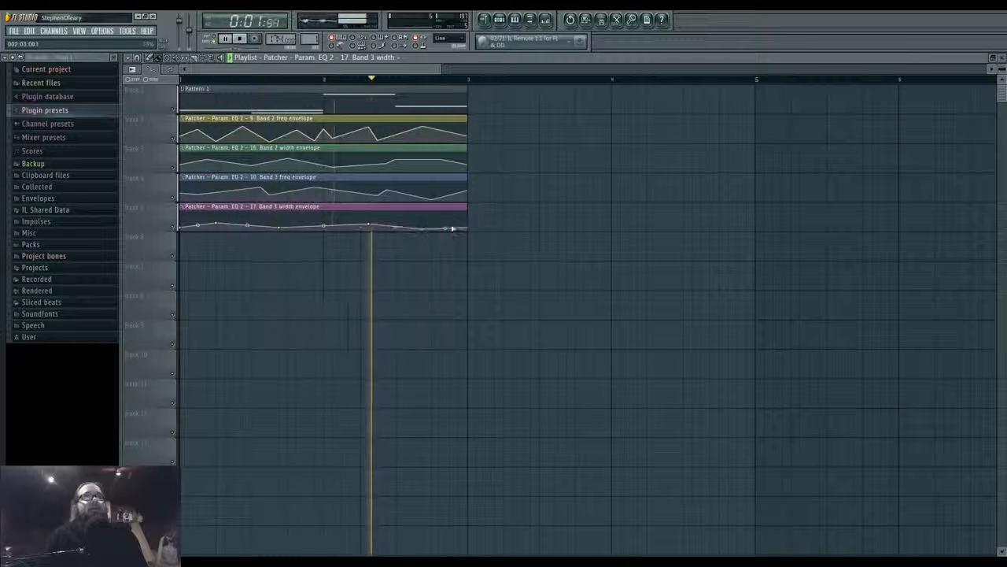
pyautogui.moveTo(452, 228); pyautogui.dragTo(461, 219)
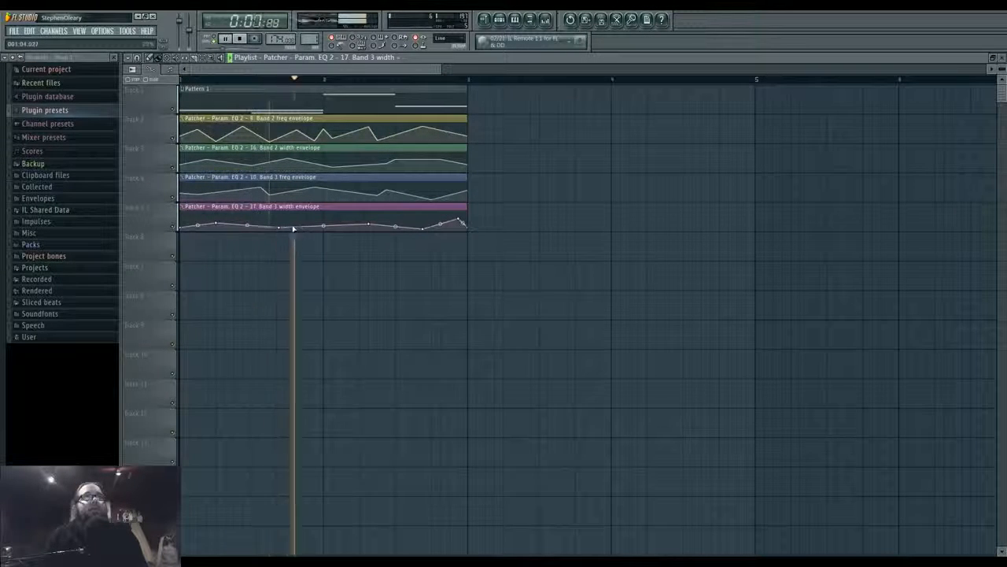
# Open the Patcher's plugin editors and watch the EQ curve move during playback, then stop
pyautogui.press('F9')
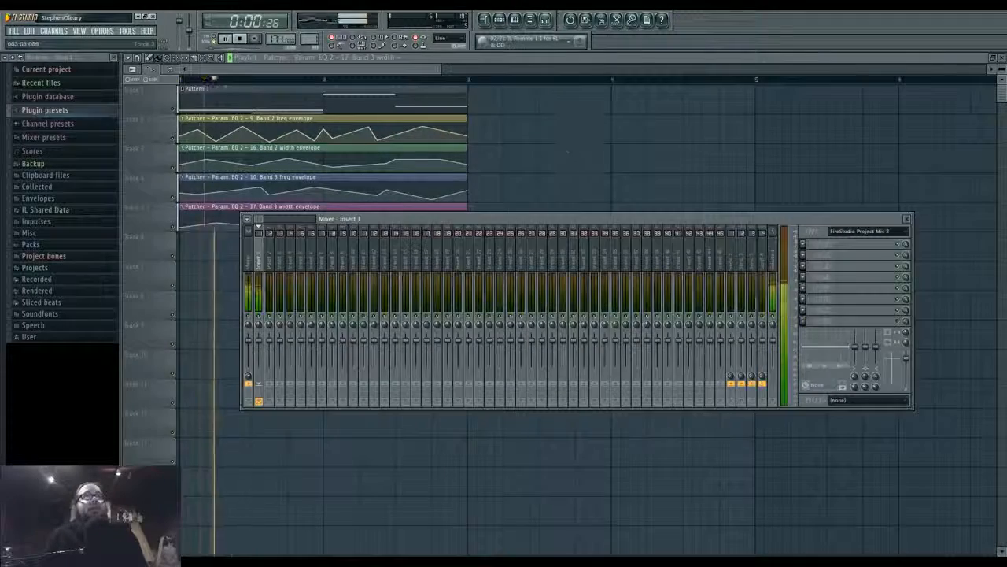
pyautogui.click(500, 22)
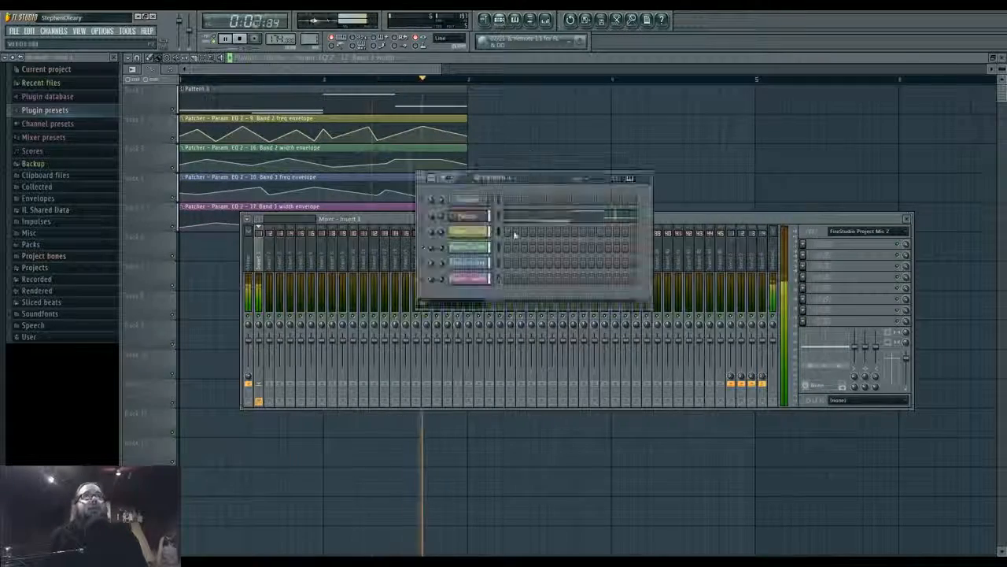
pyautogui.click(474, 217)
pyautogui.scroll(-1, 687, 348)
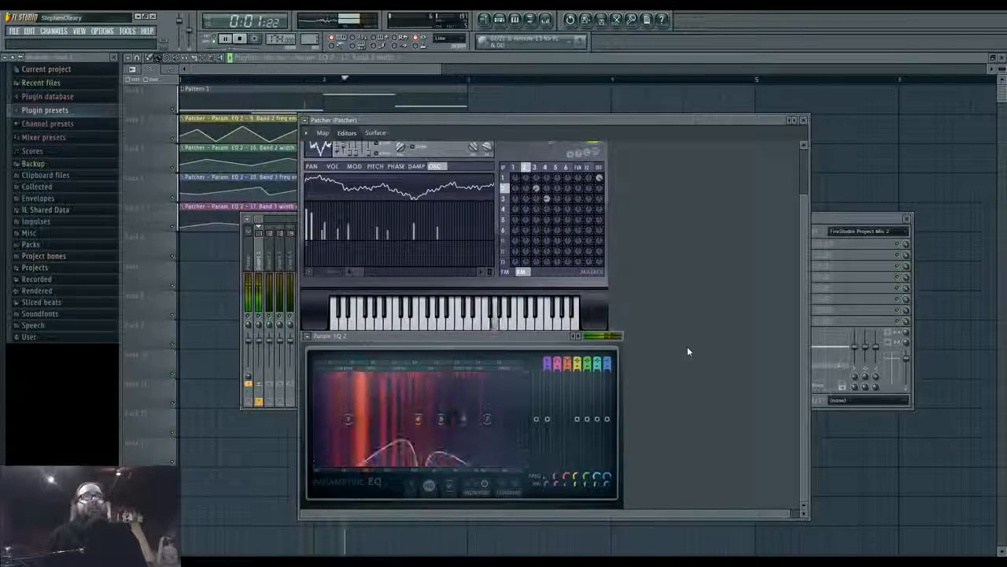
pyautogui.press('space')
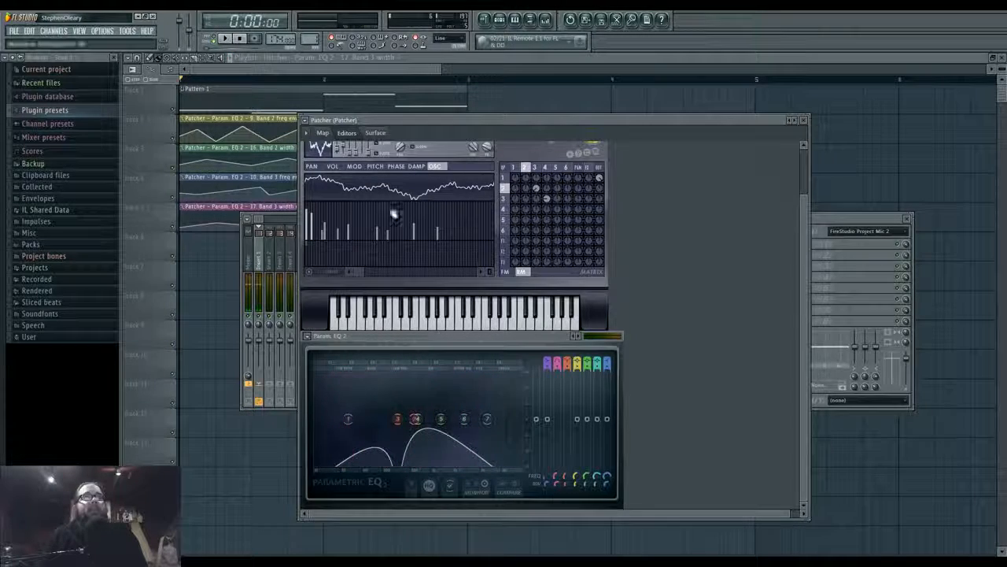
# Insert Fruity Chorus after Param. EQ 2 in the Patcher map and position it in the chain
pyautogui.click(322, 132)
pyautogui.moveTo(537, 246); pyautogui.dragTo(546, 253)
pyautogui.rightClick(568, 251)
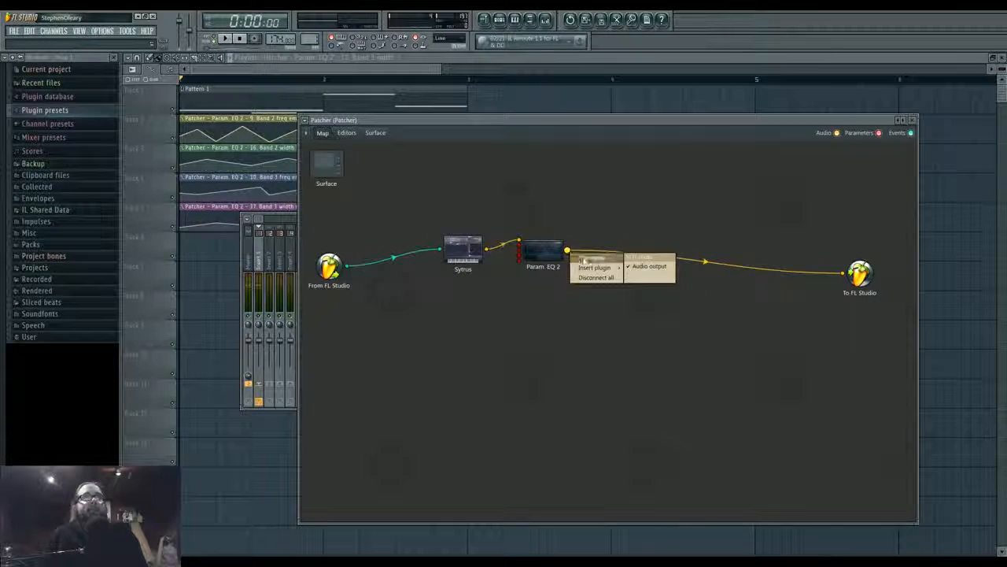
pyautogui.moveTo(596, 277)
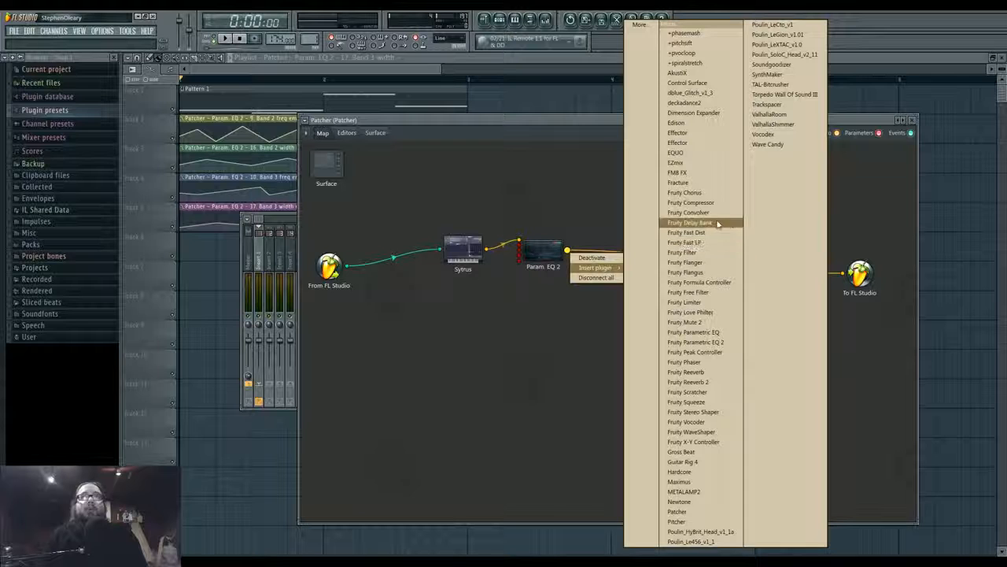
pyautogui.click(699, 193)
pyautogui.moveTo(576, 241); pyautogui.dragTo(613, 240)
# Activate the Fruity Chorus Cross Cutoff parameter and create an automation clip for it
pyautogui.click(347, 133)
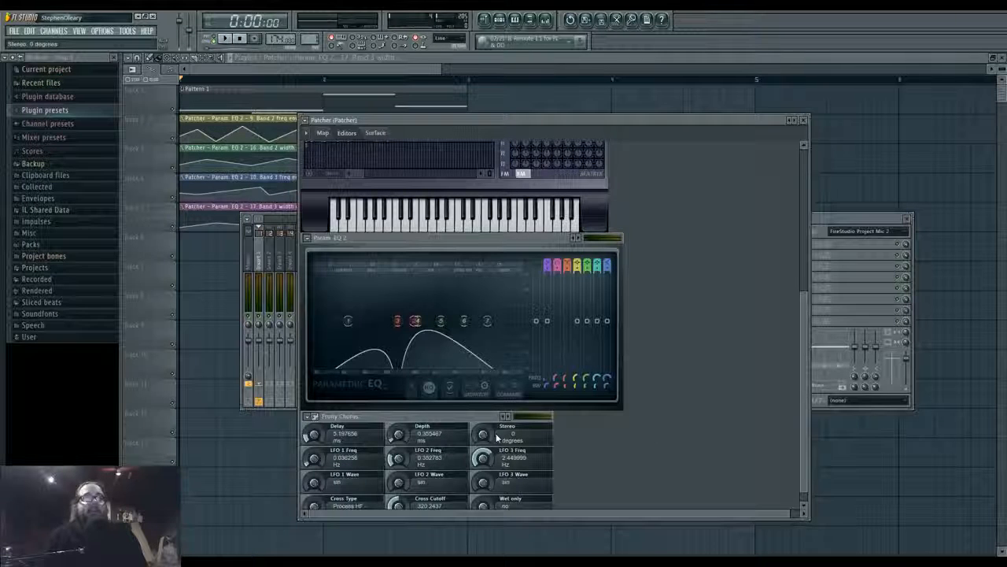
pyautogui.scroll(-1, 645, 448)
pyautogui.rightClick(400, 499)
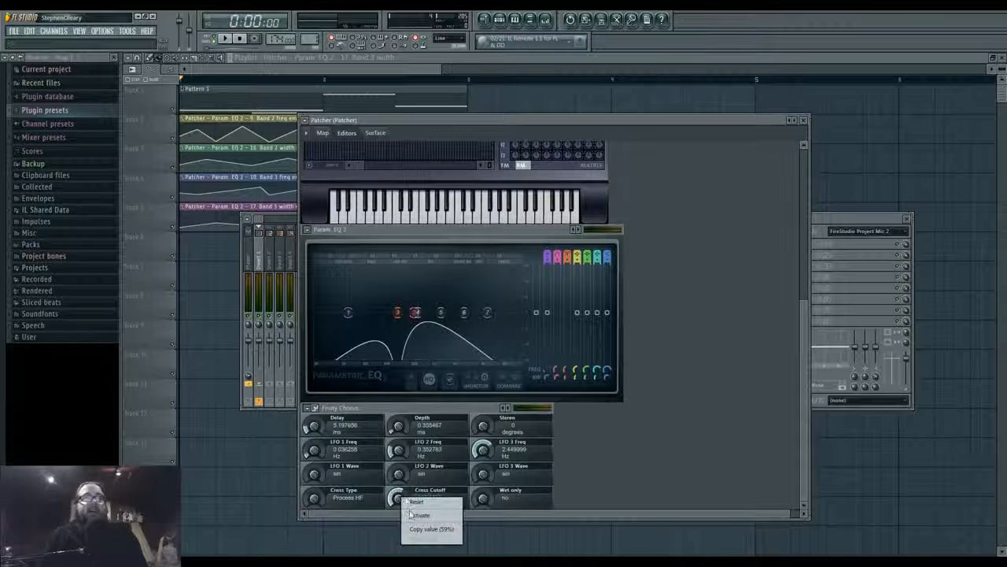
pyautogui.click(418, 515)
pyautogui.rightClick(399, 504)
pyautogui.click(427, 484)
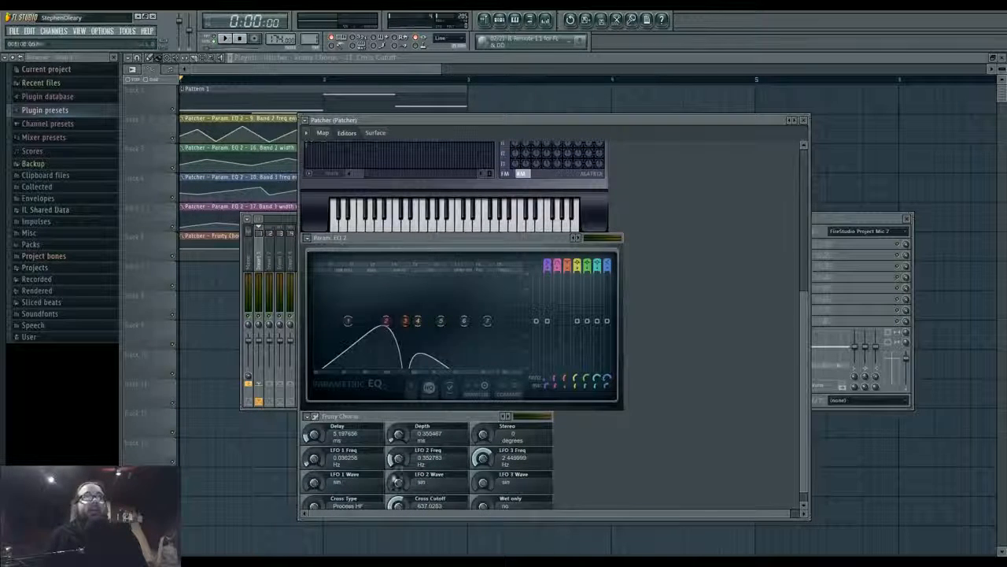
# Shape the Cross Cutoff envelope during playback with dips in each bar, a raised first-bar plateau and a high, level end
pyautogui.click(231, 218)
pyautogui.press('space')
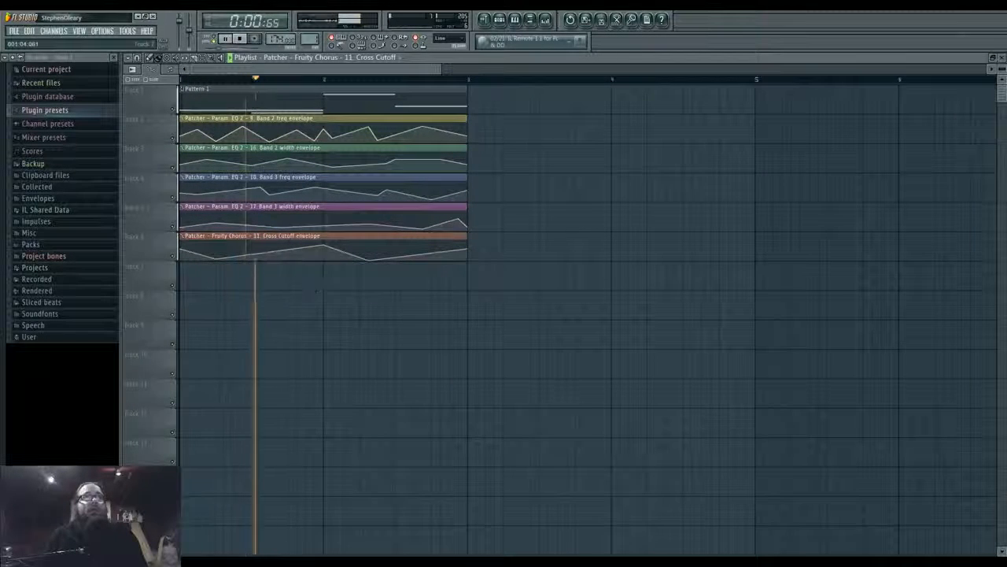
pyautogui.moveTo(465, 249); pyautogui.dragTo(461, 236)
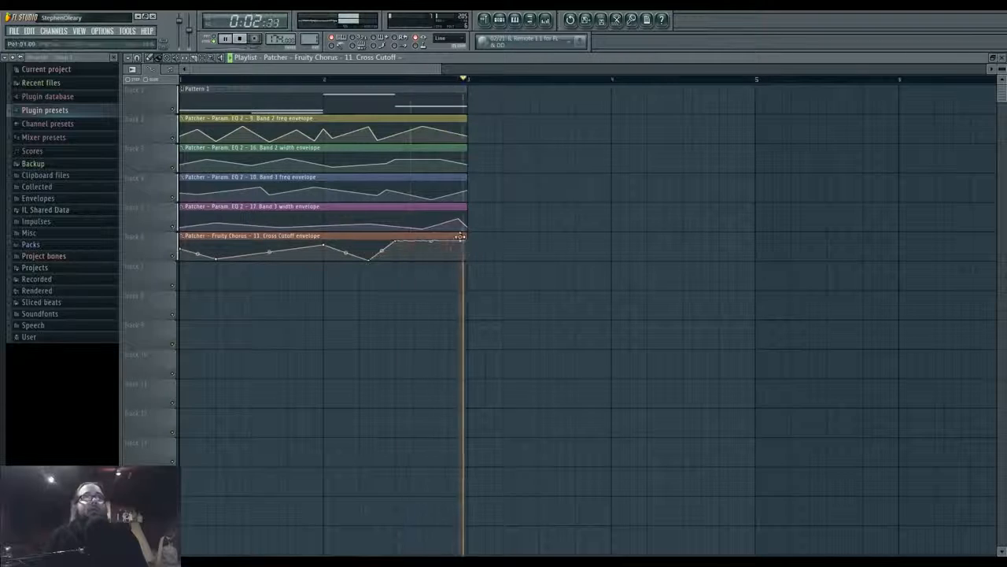
pyautogui.moveTo(269, 252); pyautogui.dragTo(270, 244)
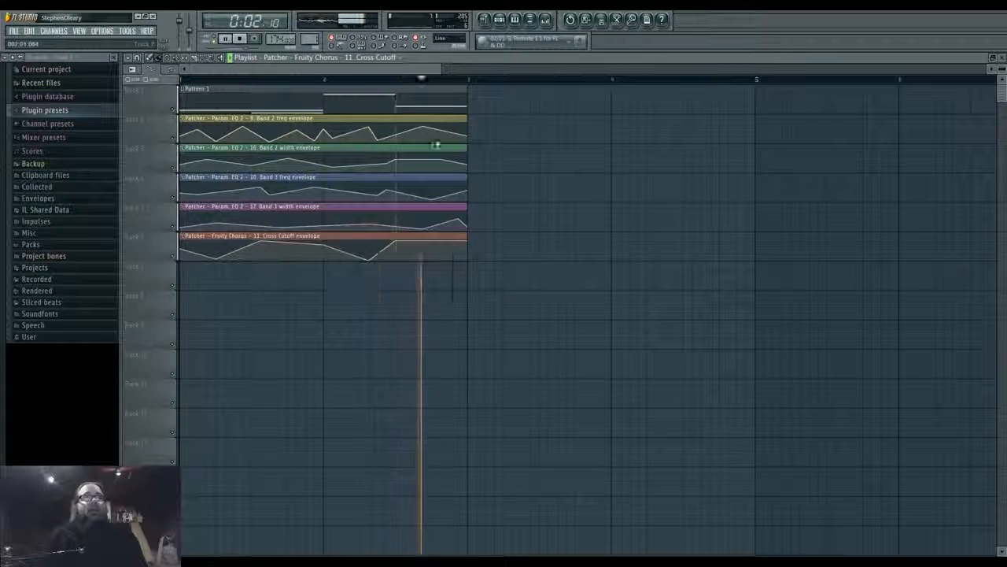
# Reopen the Patcher map and insert Fruity WaveShaper after Fruity Chorus
pyautogui.press('F9')
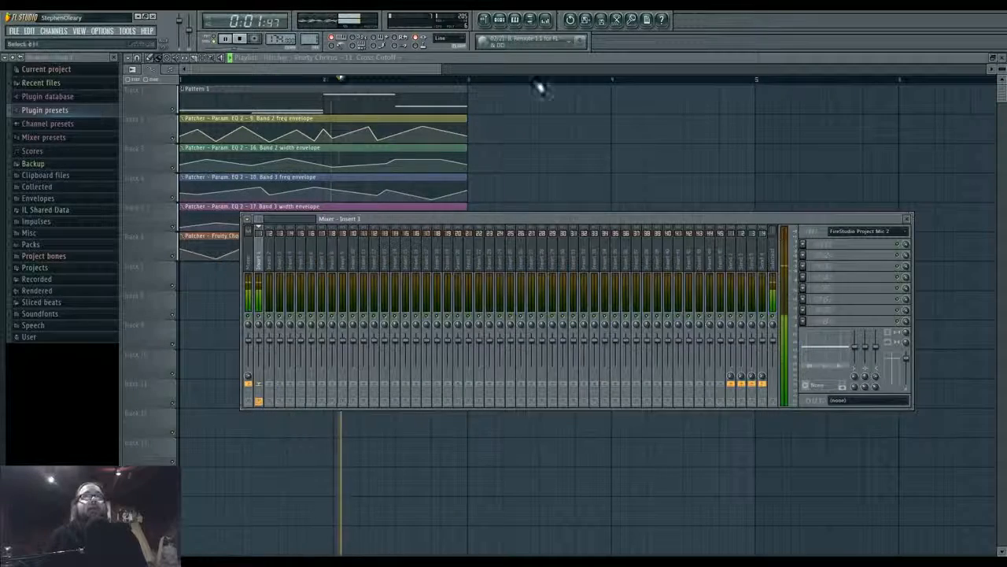
pyautogui.click(514, 19)
pyautogui.press('space')
pyautogui.click(480, 231)
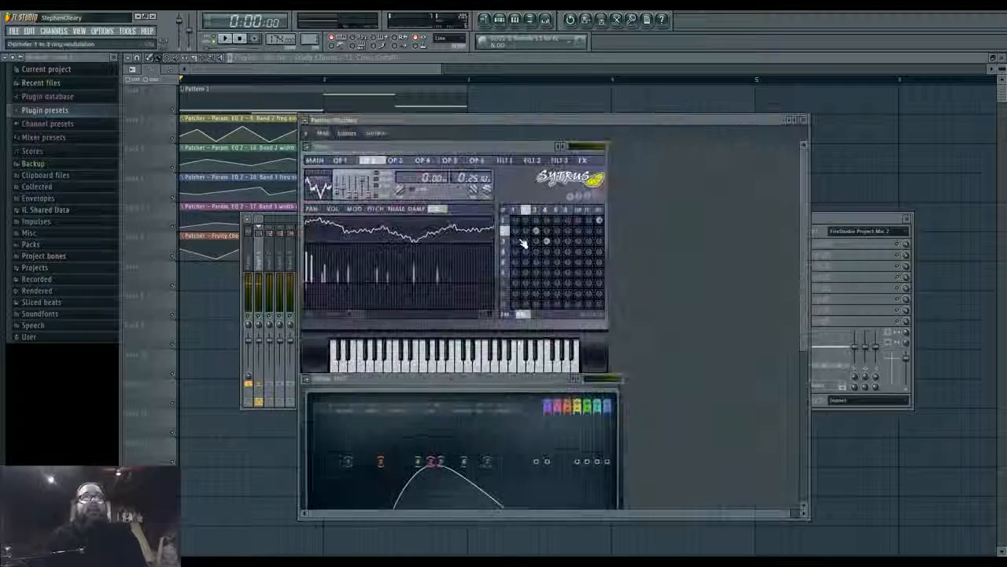
pyautogui.click(323, 133)
pyautogui.rightClick(641, 244)
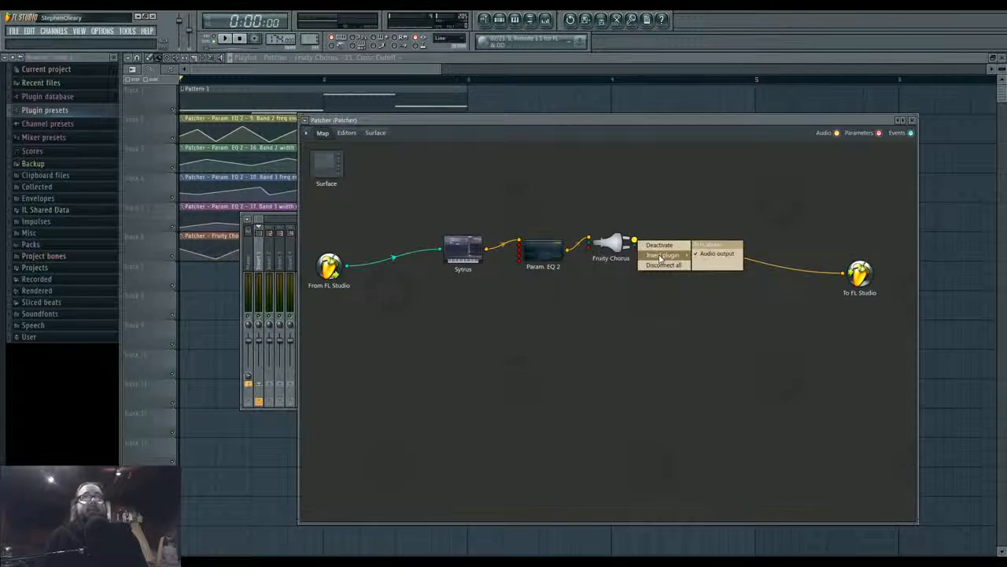
pyautogui.moveTo(661, 255)
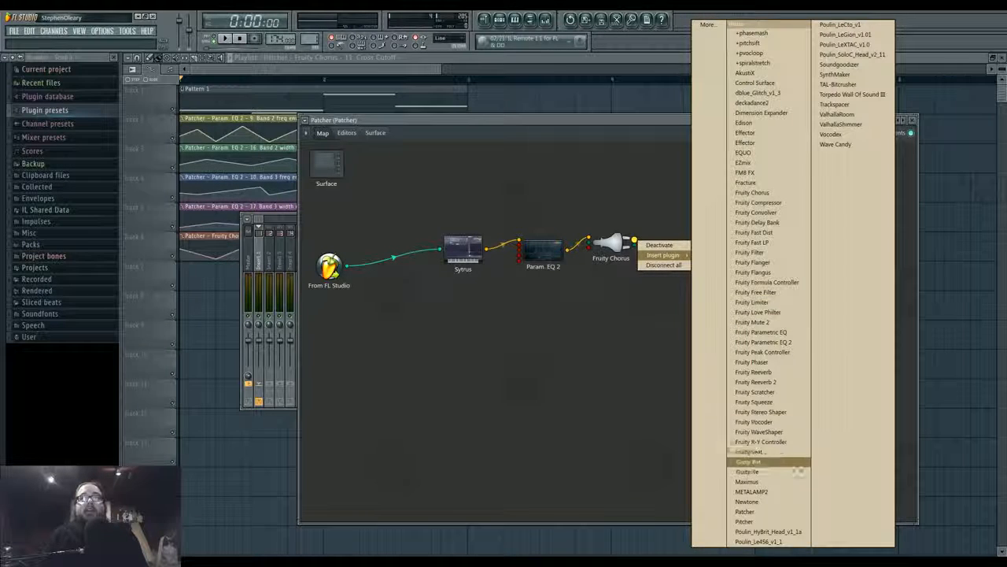
pyautogui.click(779, 432)
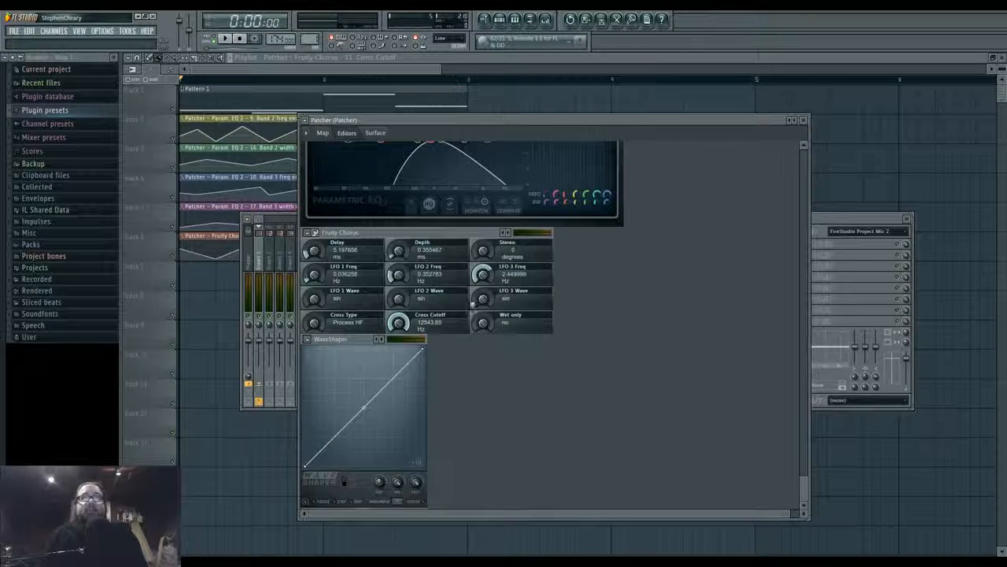
# Bend the WaveShaper curve strongly upward during playback to distort the bass
pyautogui.press('space')
pyautogui.moveTo(366, 406); pyautogui.dragTo(363, 354)
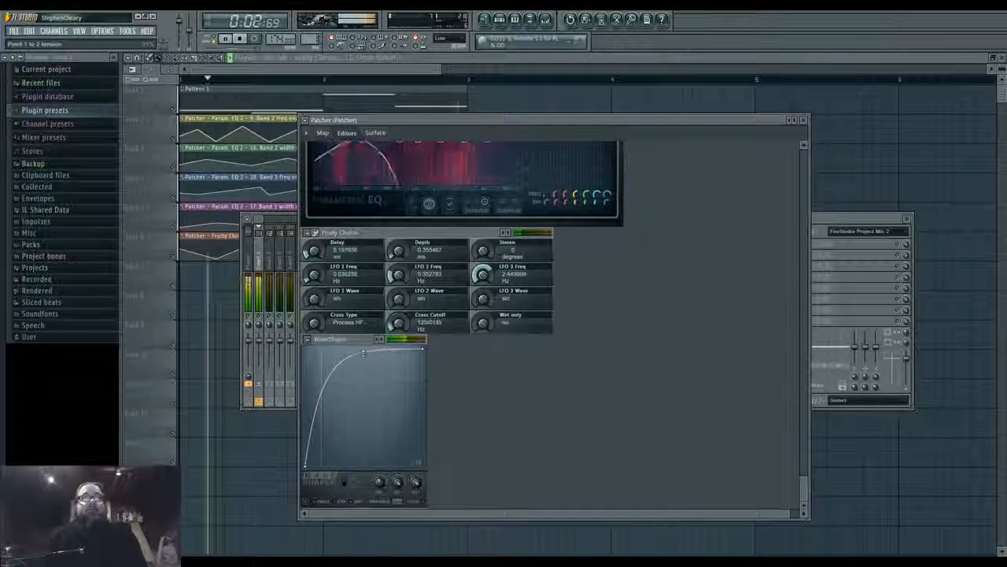
pyautogui.scroll(2, 551, 413)
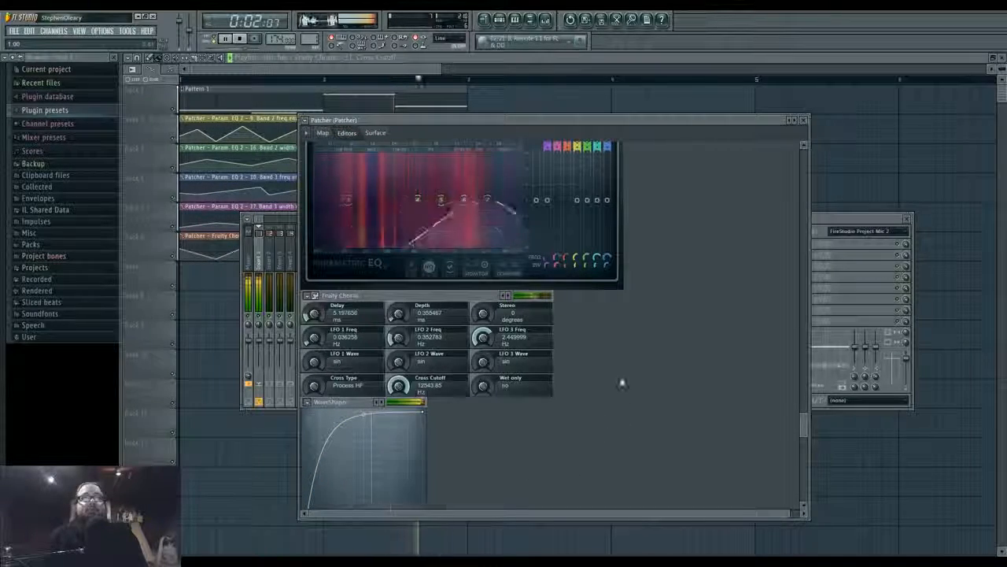
# Smooth the band 2 frequency envelope's peak around the start of bar 2 and raise the band 2 width there
pyautogui.press('F12')
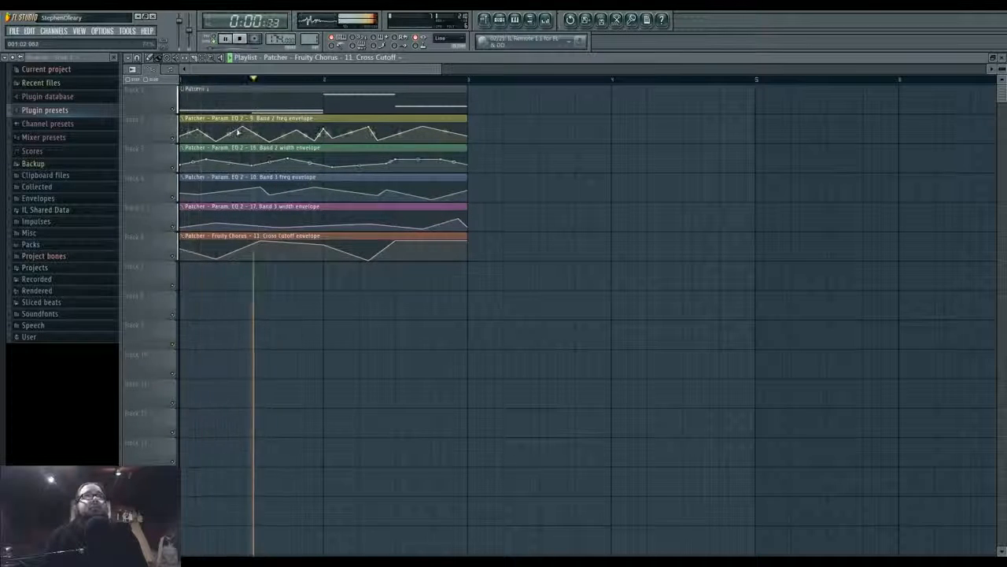
pyautogui.press('space')
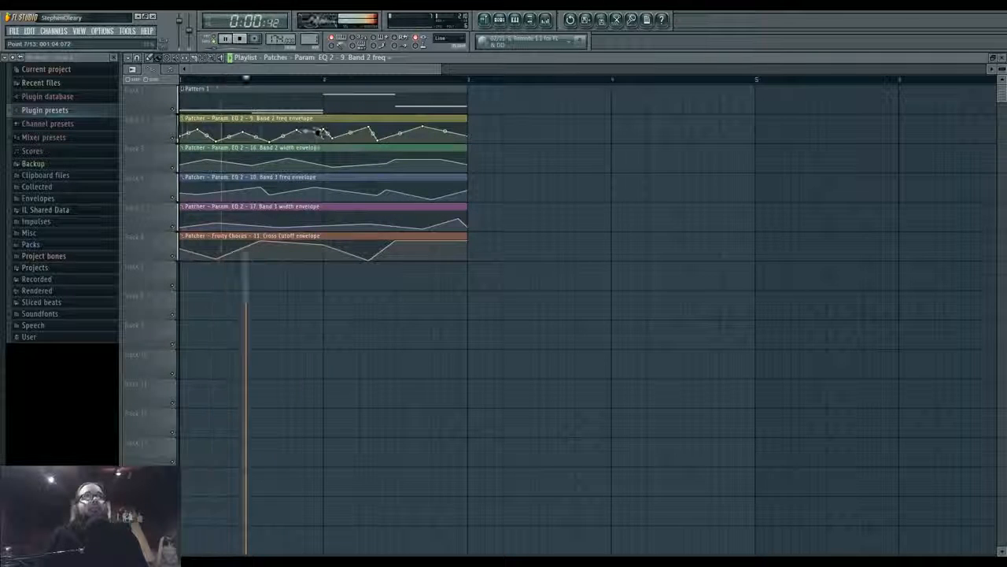
pyautogui.press('space')
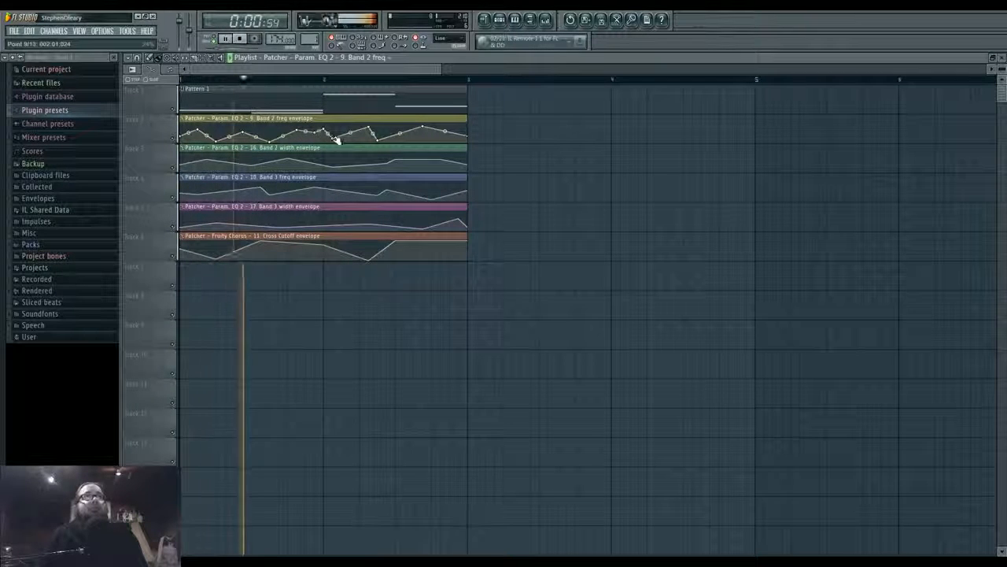
pyautogui.moveTo(326, 130); pyautogui.dragTo(371, 127)
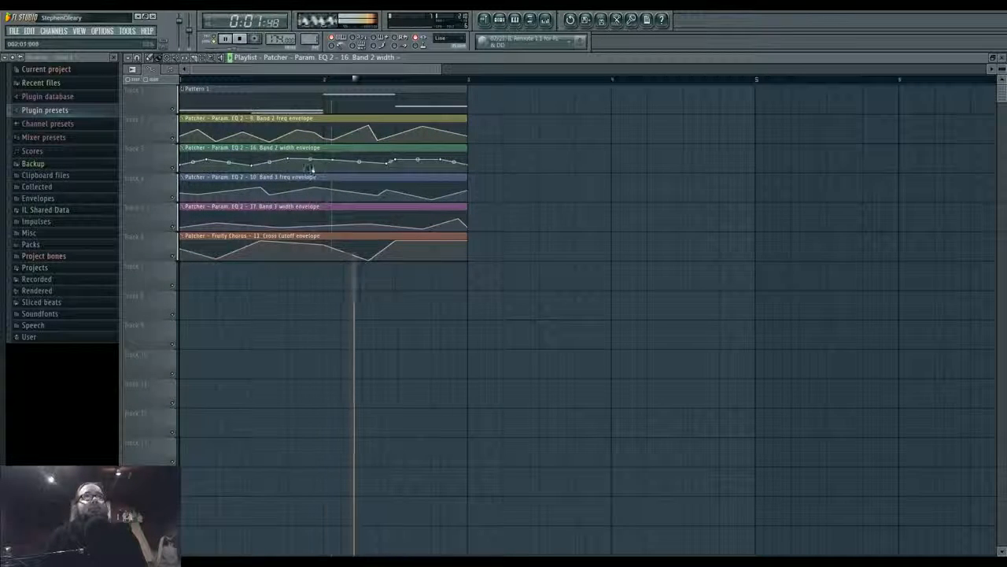
# Delete the low point after the second bar's first peak in the band 2 frequency envelope and add one just before its last peak
pyautogui.rightClick(378, 140)
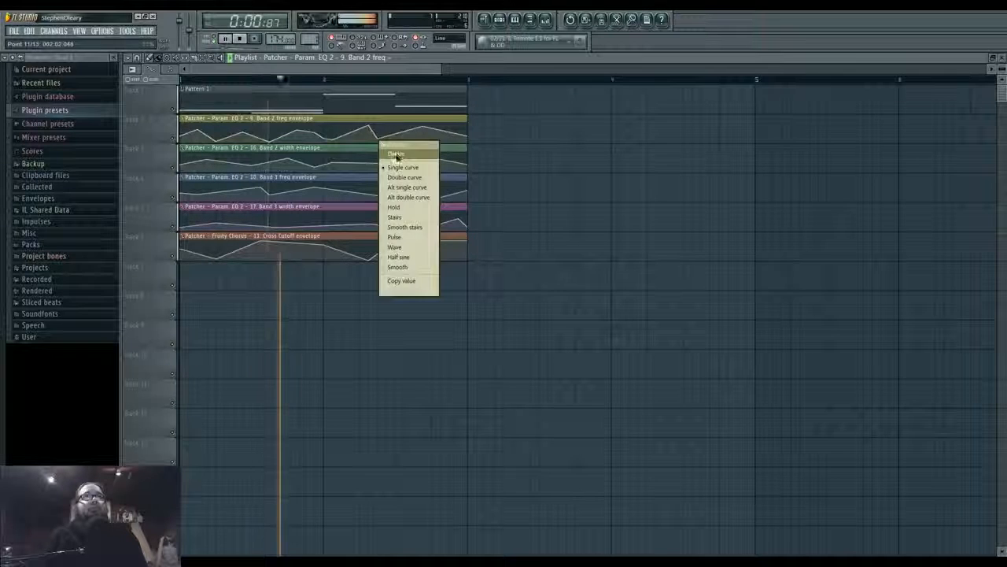
pyautogui.click(399, 158)
pyautogui.rightClick(416, 138)
pyautogui.press('space')
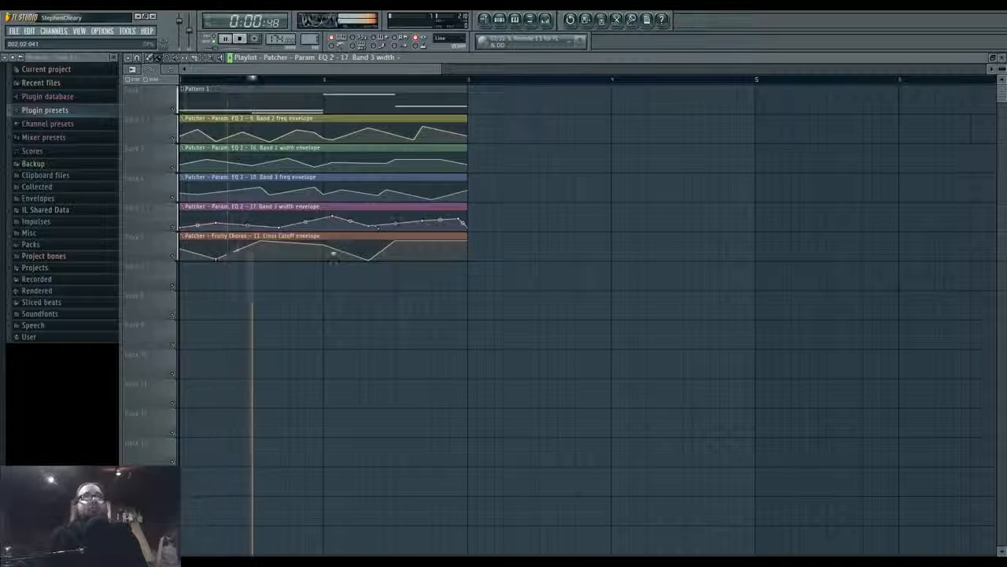
# Lower the Cross Cutoff envelope at the start of bar 2 and raise its first low point in bar 1
pyautogui.moveTo(324, 245); pyautogui.dragTo(325, 258)
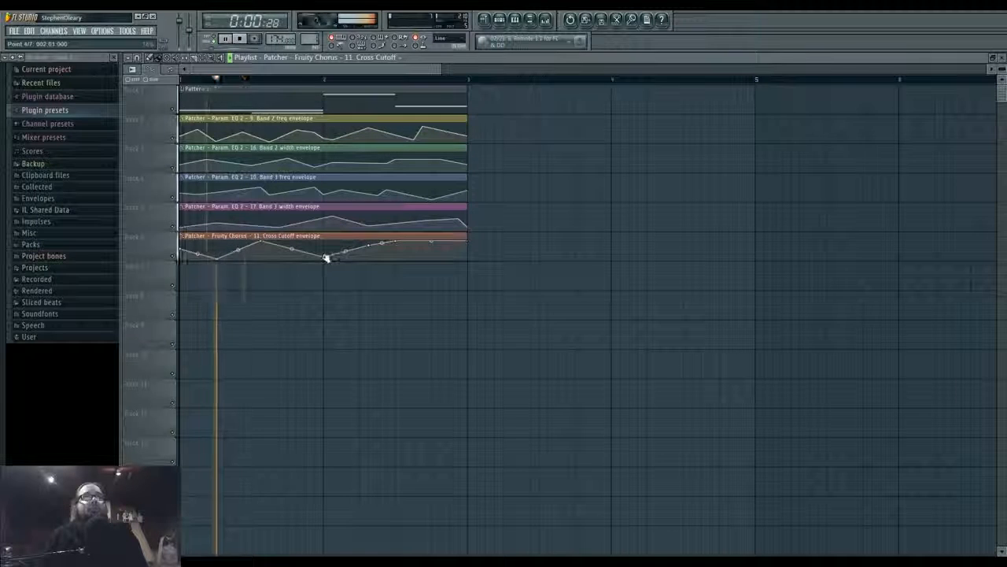
pyautogui.moveTo(216, 258); pyautogui.dragTo(220, 240)
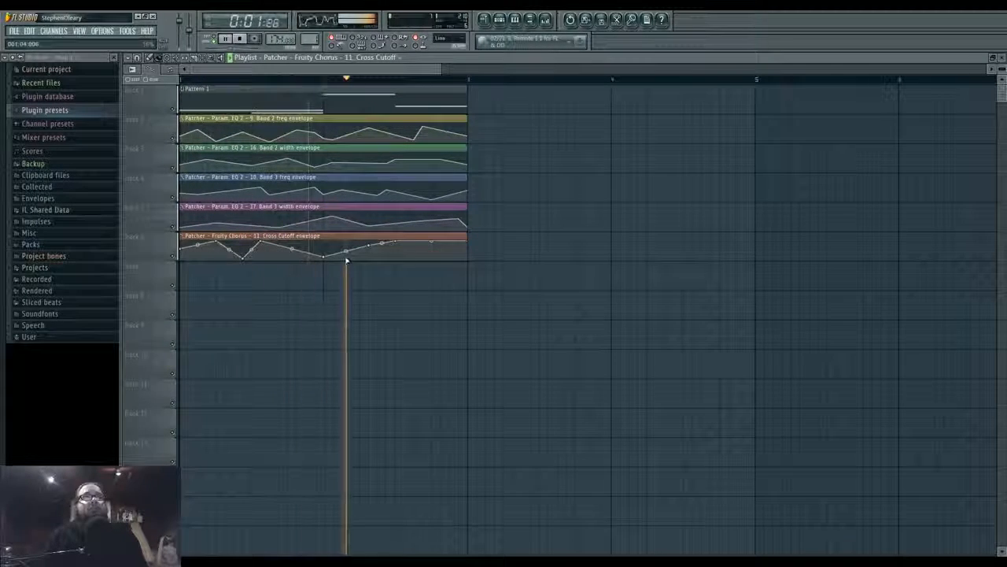
# Add a low point late in bar 2 of the Cross Cutoff envelope, then stop playback and open the Patcher map
pyautogui.rightClick(432, 257)
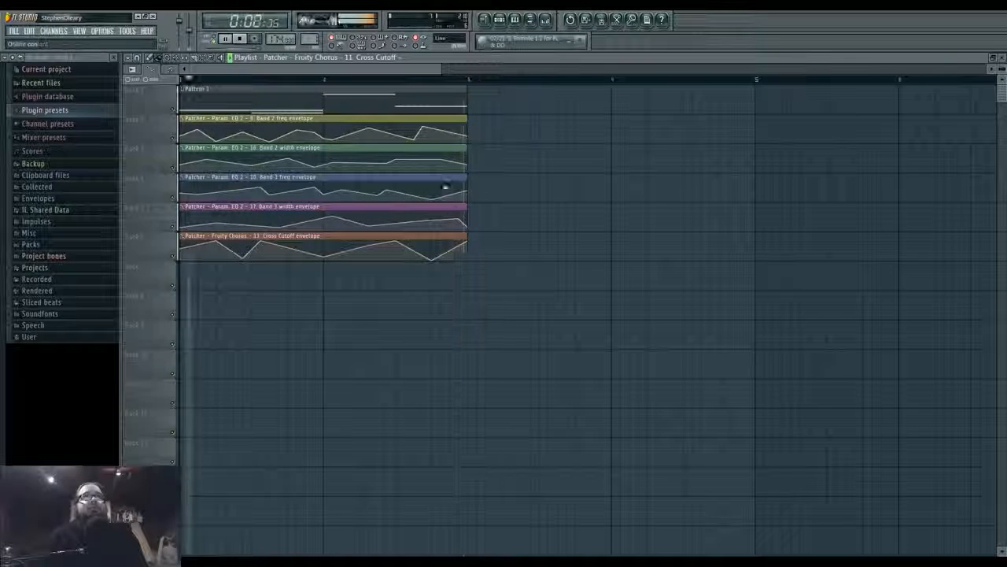
pyautogui.press('F9')
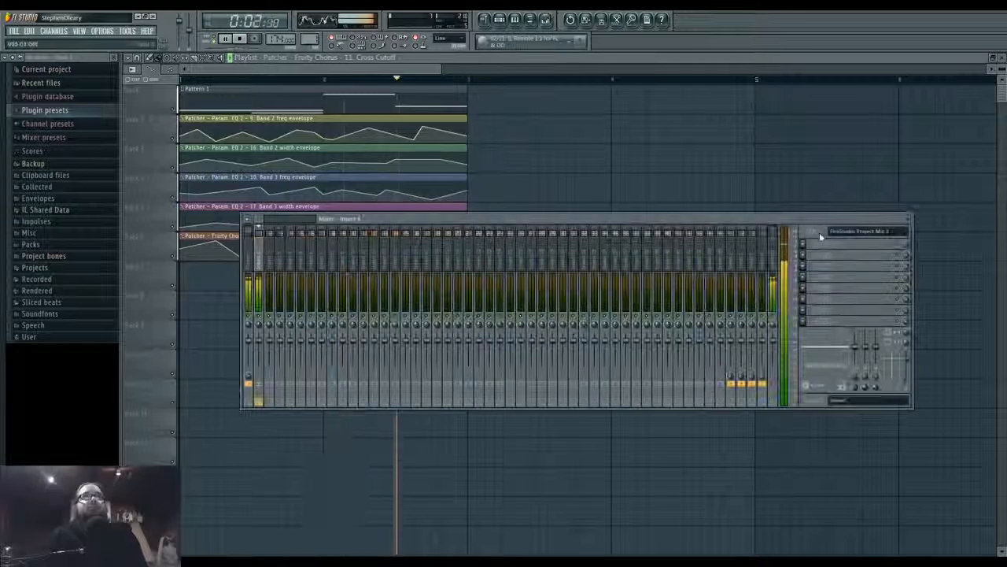
pyautogui.press('space')
pyautogui.click(500, 20)
pyautogui.click(471, 218)
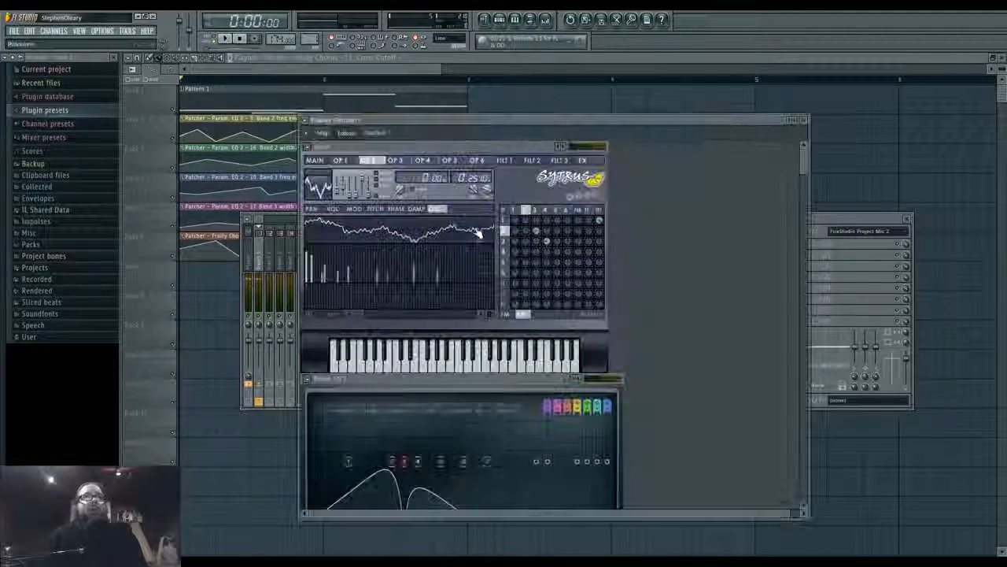
pyautogui.click(322, 133)
pyautogui.press('F8')
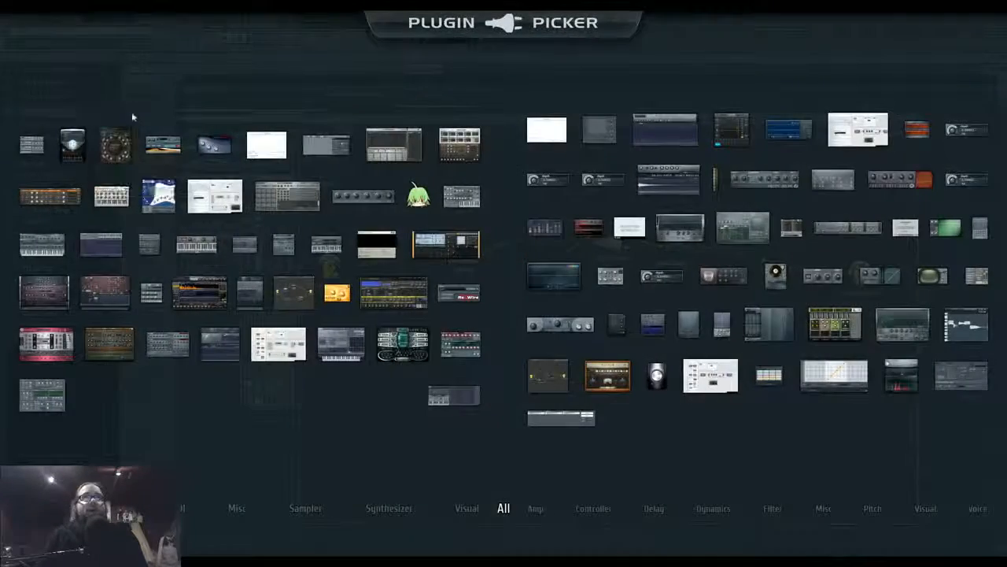
pyautogui.press('F8')
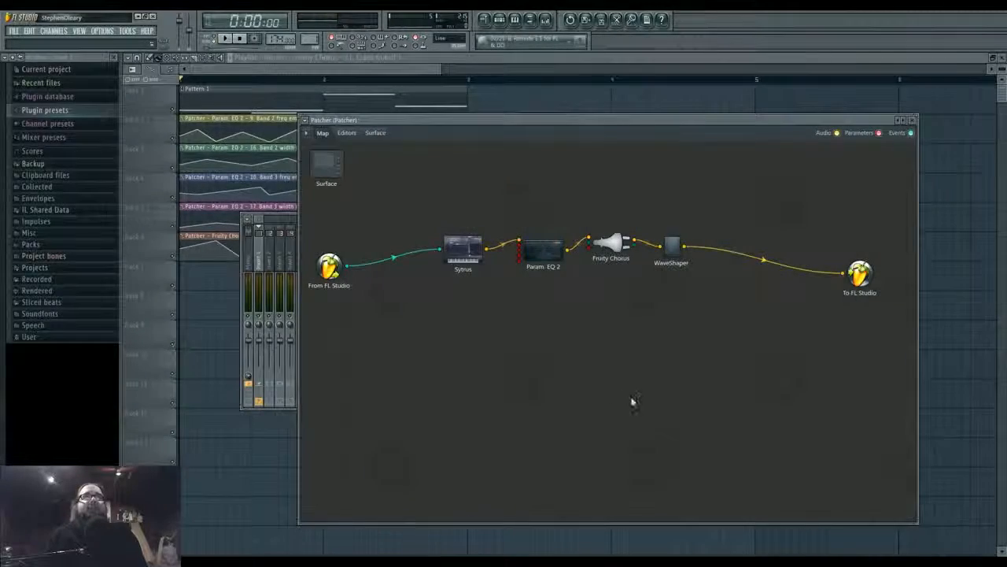
pyautogui.press('F8')
pyautogui.press('F8')
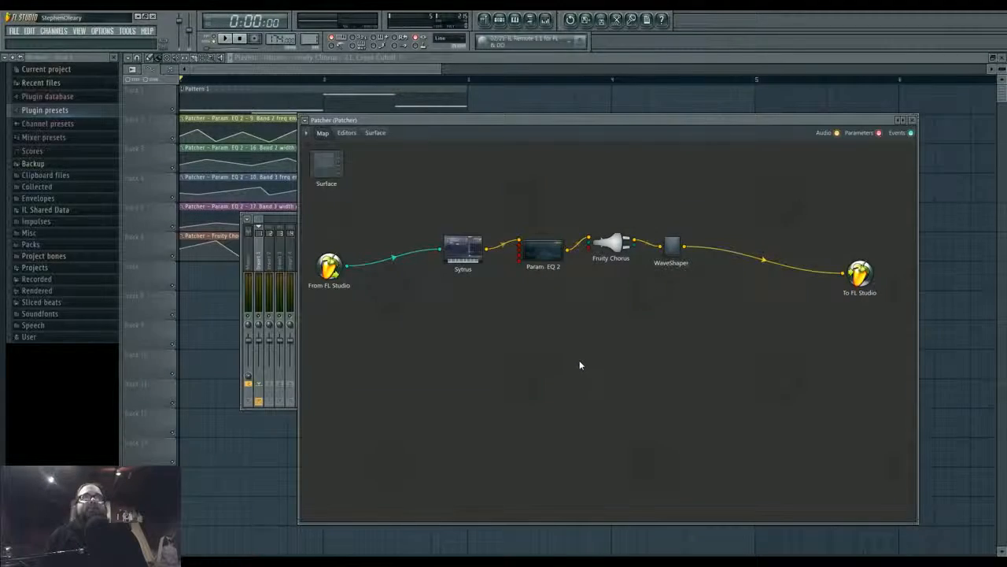
pyautogui.rightClick(579, 363)
pyautogui.click(548, 352)
pyautogui.press('F8')
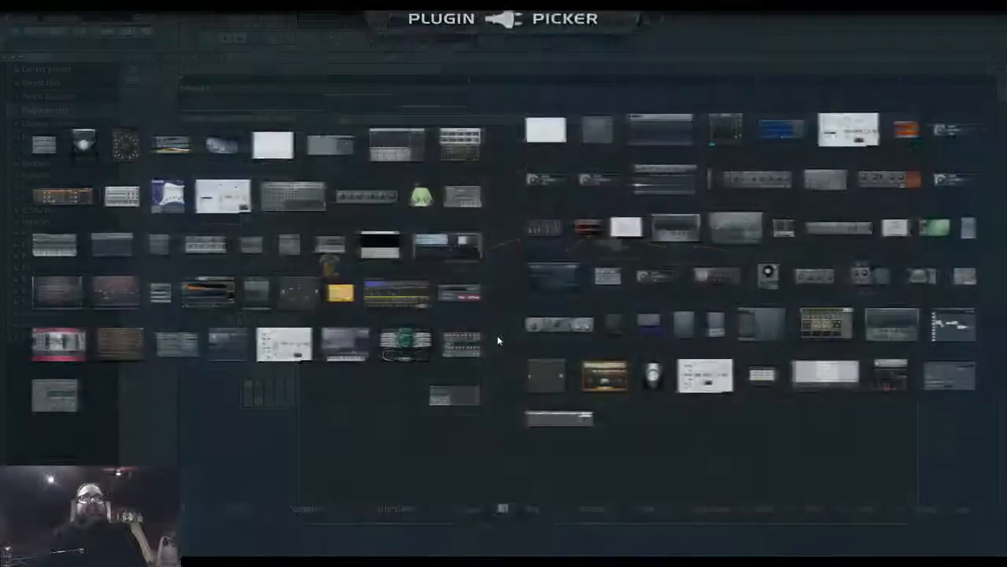
pyautogui.press('F8')
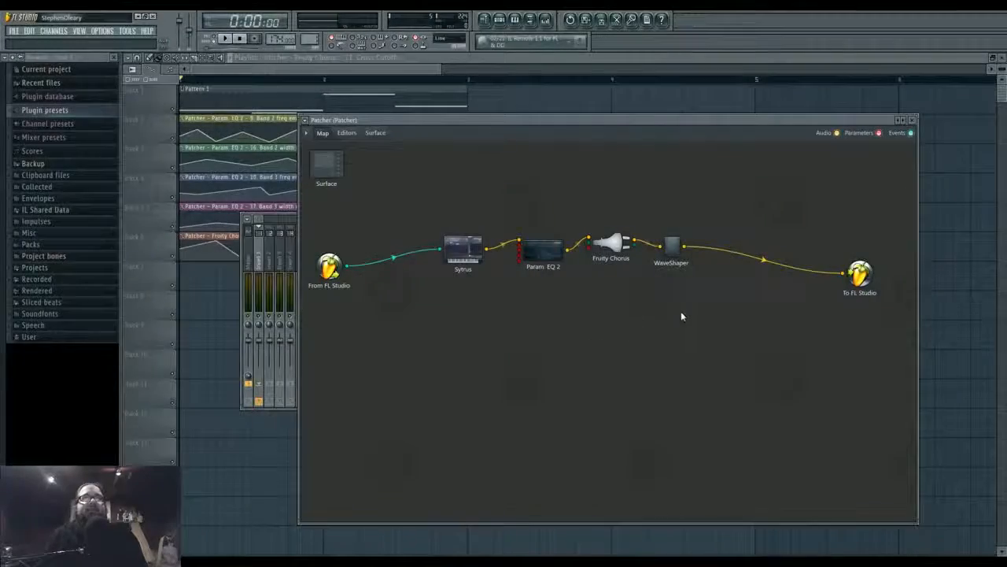
# Add a second Parametric EQ 2 to the Patcher map and wire it between the WaveShaper and the FL Studio output
pyautogui.press('F8')
pyautogui.moveTo(547, 320); pyautogui.dragTo(635, 364)
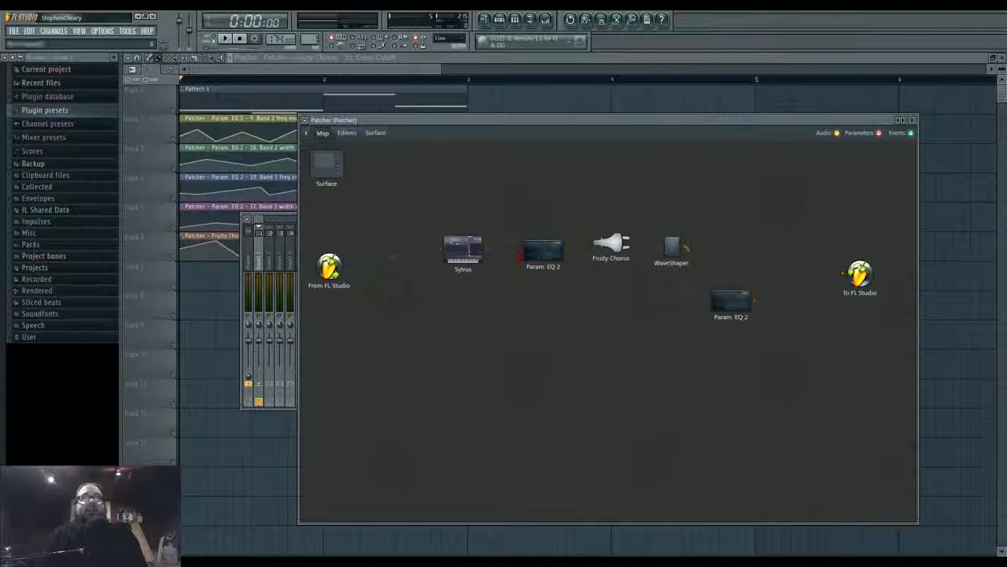
pyautogui.rightClick(731, 312)
pyautogui.moveTo(803, 362)
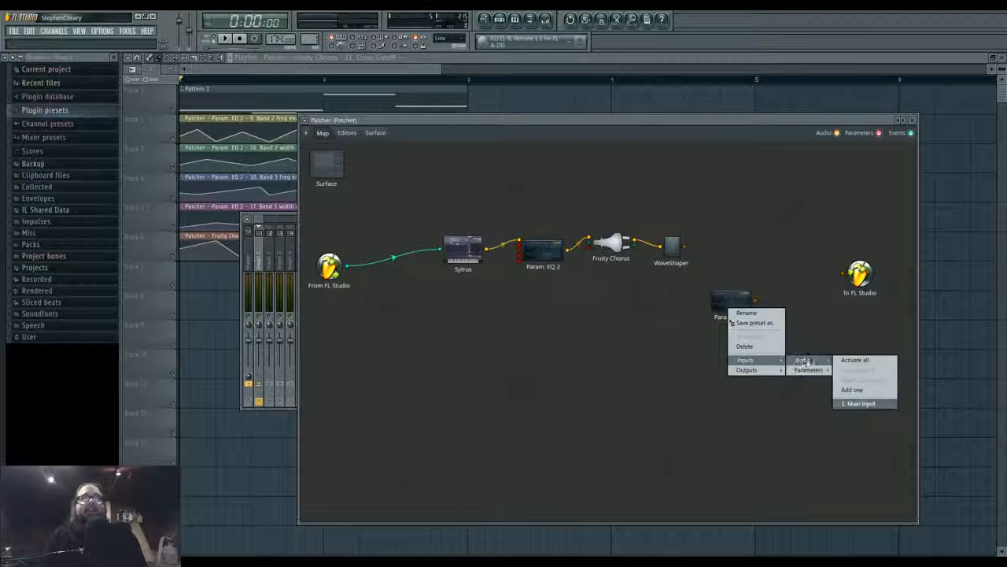
pyautogui.click(854, 391)
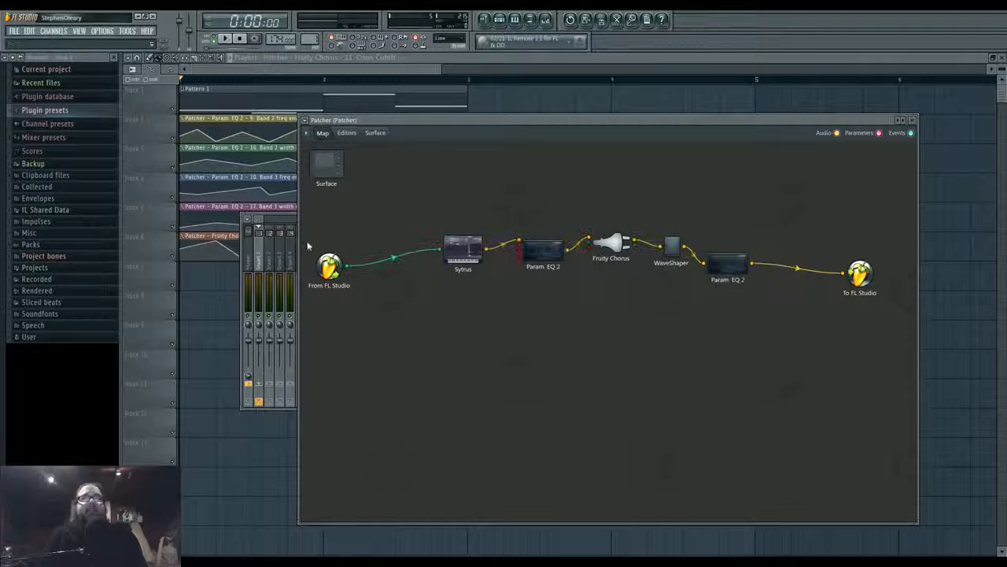
# Widen the Patcher window and set the second Parametric EQ 2's band 3 to band pass and band 4 to notch
pyautogui.moveTo(299, 252); pyautogui.dragTo(241, 252)
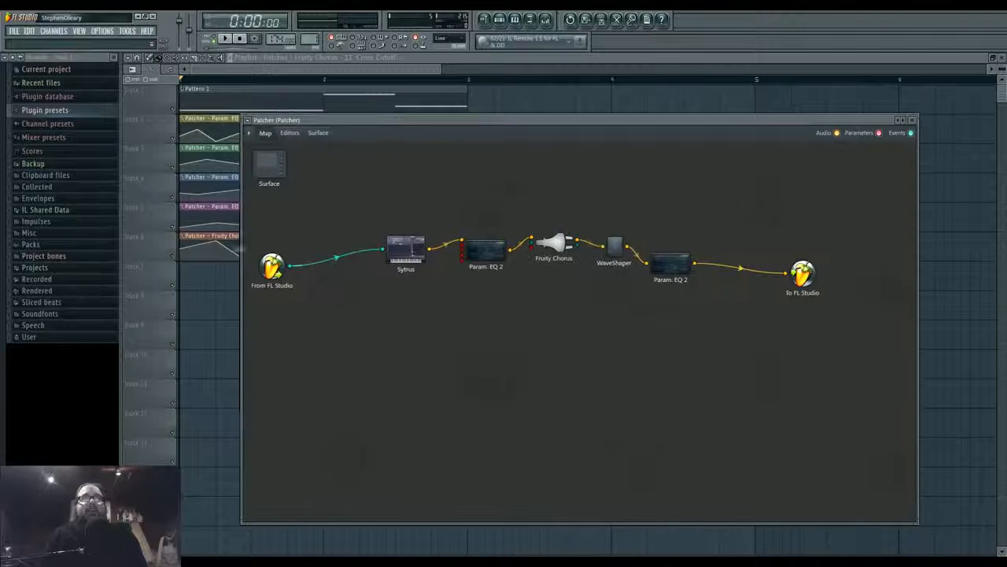
pyautogui.doubleClick(669, 268)
pyautogui.rightClick(343, 425)
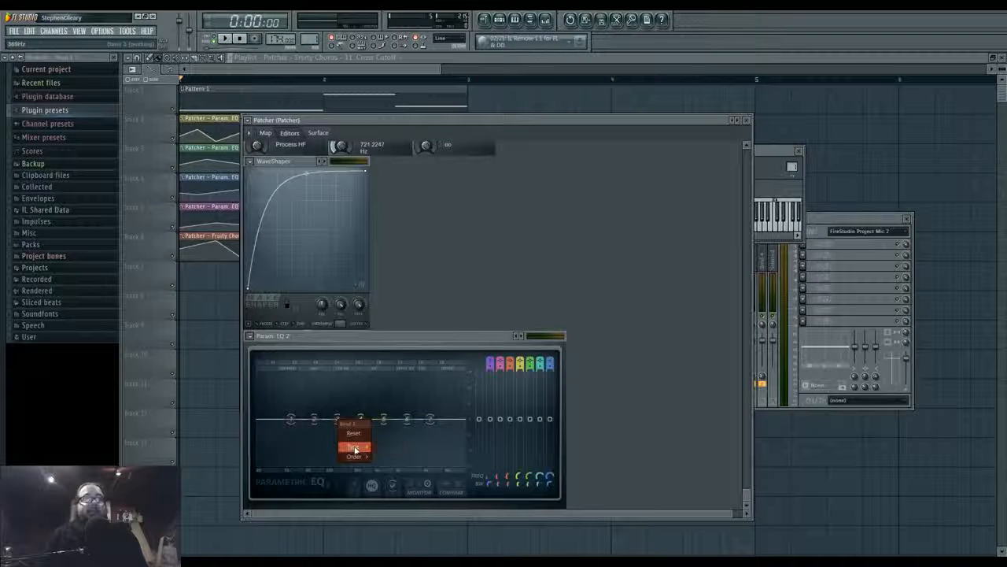
pyautogui.click(393, 468)
pyautogui.rightClick(362, 422)
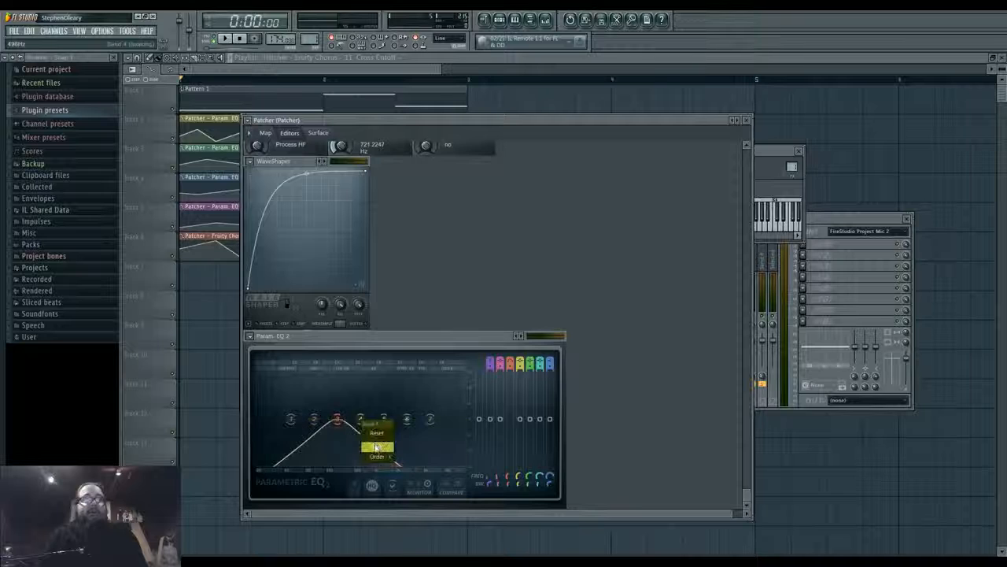
pyautogui.moveTo(377, 447)
pyautogui.click(431, 488)
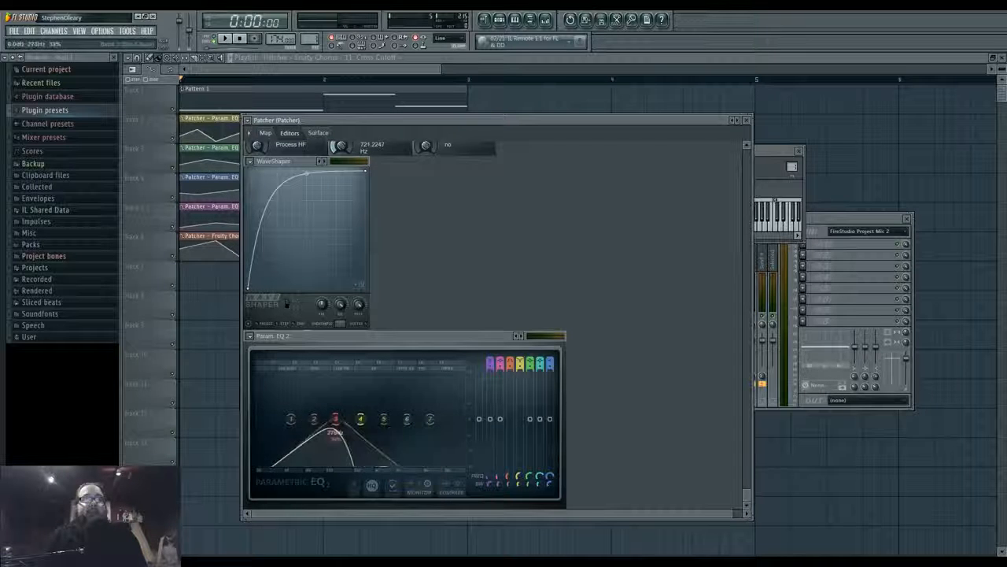
# Activate the band 3 frequency of the second Parametric EQ 2 and create an automation clip for it
pyautogui.rightClick(509, 475)
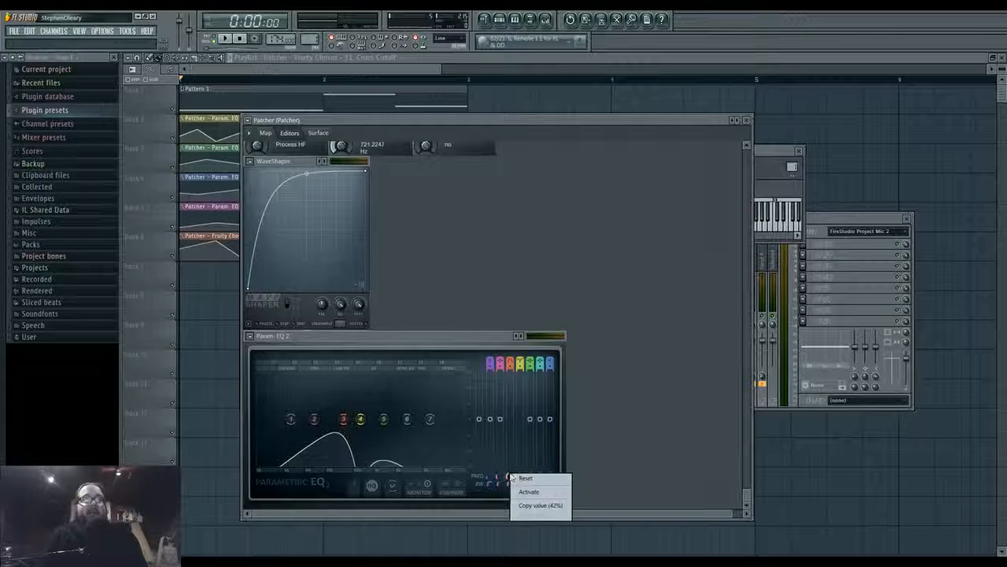
pyautogui.click(526, 491)
pyautogui.rightClick(510, 485)
pyautogui.click(540, 498)
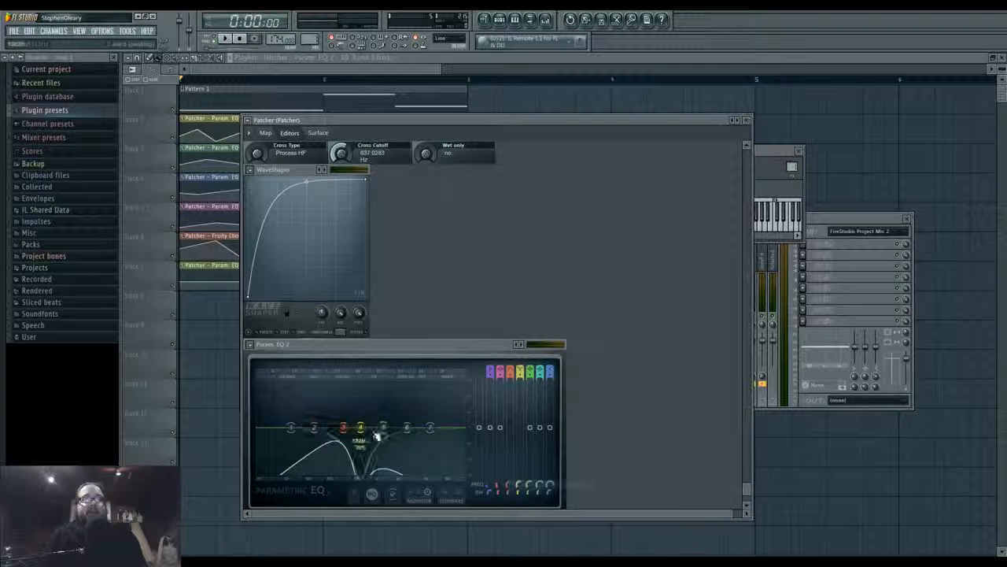
# Shift band 4 slightly higher in frequency, activate its frequency parameter and create an automation clip for it
pyautogui.moveTo(348, 428); pyautogui.dragTo(367, 427)
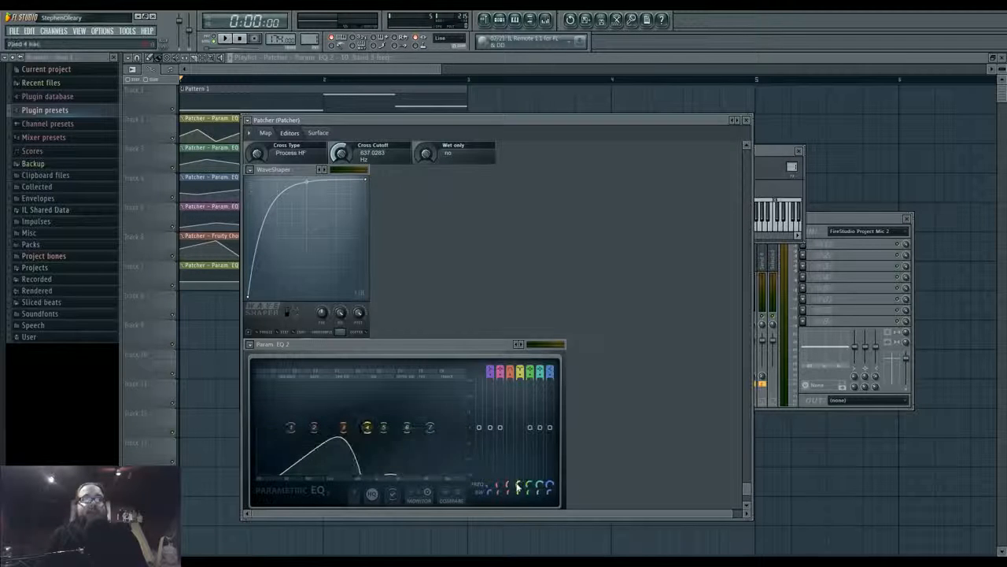
pyautogui.rightClick(520, 482)
pyautogui.click(539, 502)
pyautogui.rightClick(520, 484)
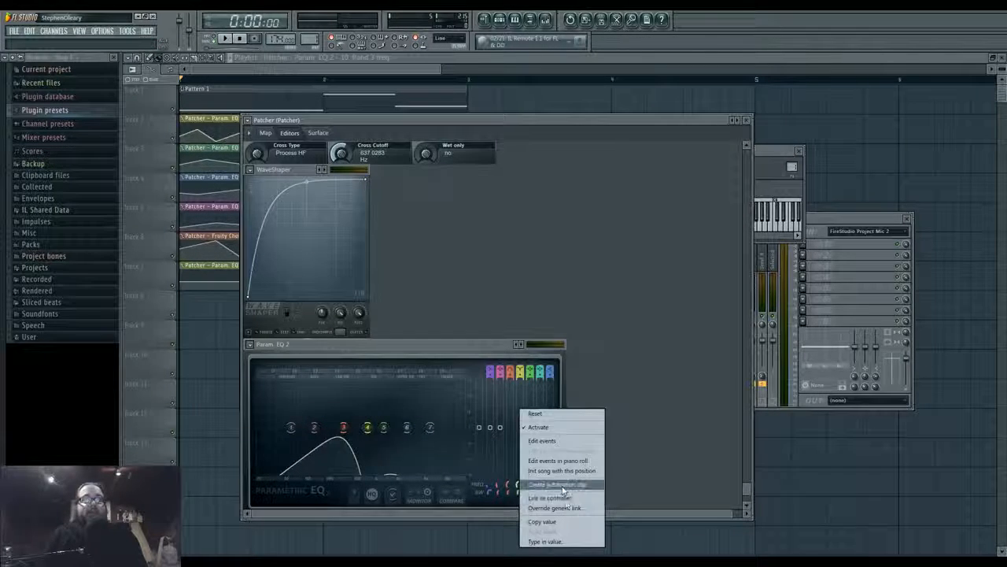
pyautogui.click(562, 486)
# Read the viewers' messages in the Ustream chat window in Firefox and minimize it again
pyautogui.hotkey('alt', 'Tab')
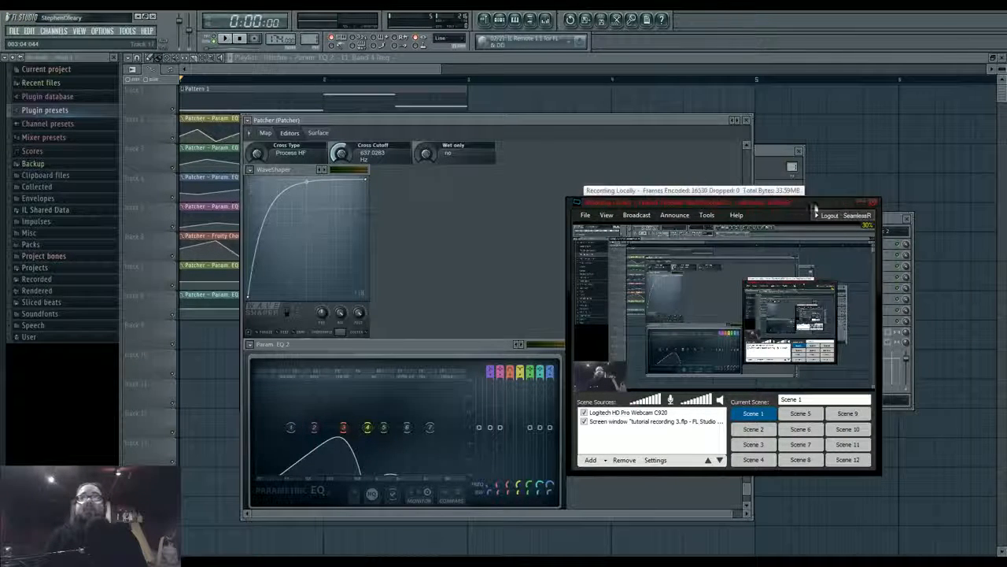
pyautogui.click(861, 203)
pyautogui.click(228, 543)
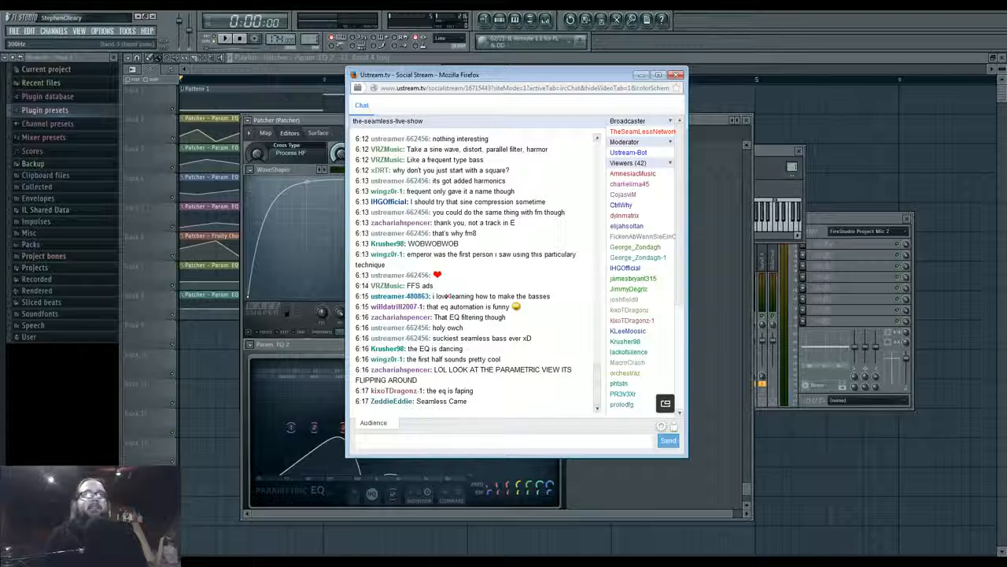
pyautogui.click(639, 77)
# During playback, shape the second EQ's band 3 frequency envelope with a lowered start and alternating peaks and dips across both bars
pyautogui.moveTo(424, 121); pyautogui.dragTo(489, 97)
pyautogui.press('space')
pyautogui.click(212, 364)
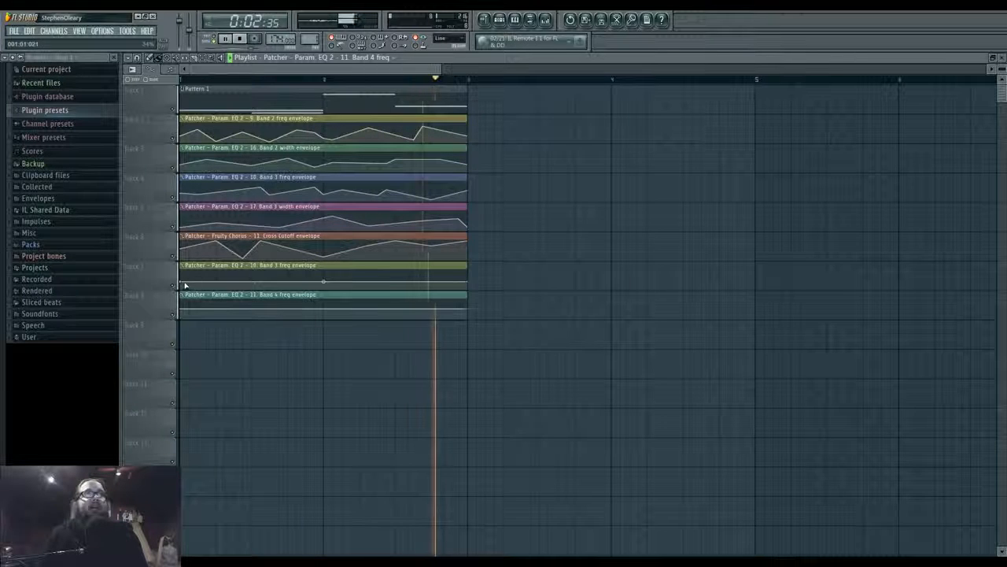
pyautogui.moveTo(181, 283); pyautogui.dragTo(227, 281)
pyautogui.rightClick(225, 274)
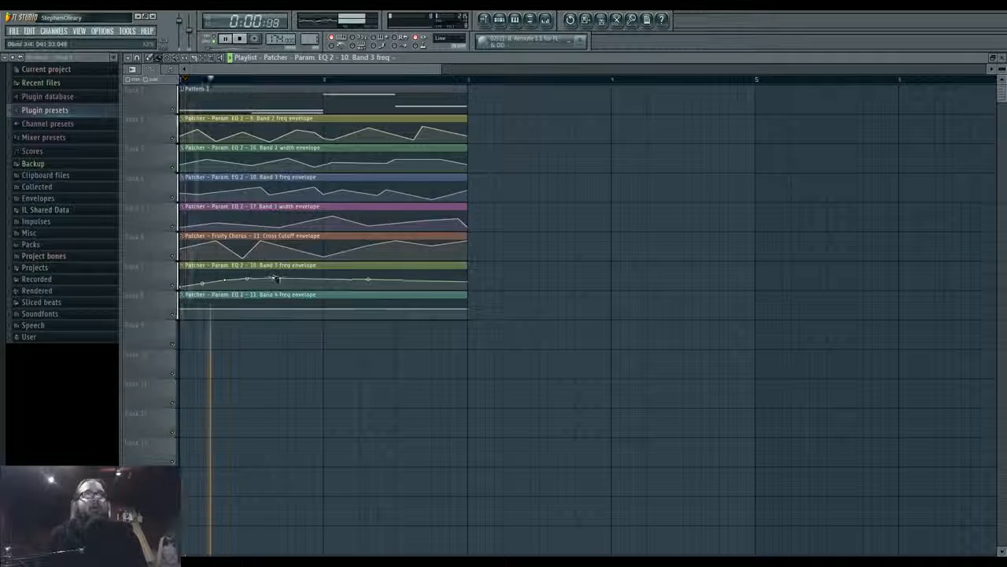
pyautogui.moveTo(274, 278)
pyautogui.mouseDown()
pyautogui.moveTo(290, 286)
pyautogui.moveTo(277, 278)
pyautogui.mouseUp()
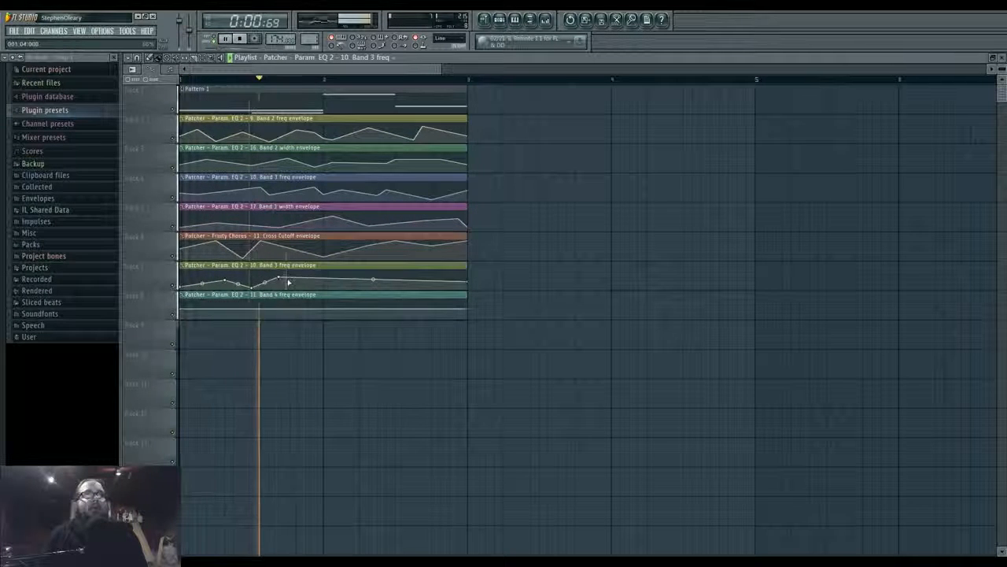
pyautogui.rightClick(332, 286)
pyautogui.rightClick(377, 275)
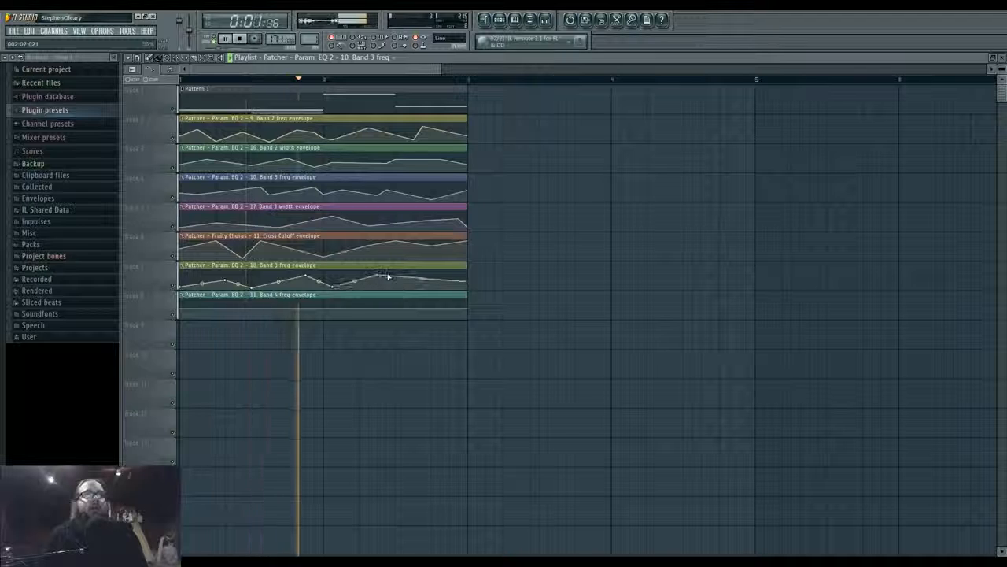
pyautogui.rightClick(414, 285)
pyautogui.moveTo(377, 274); pyautogui.dragTo(342, 275)
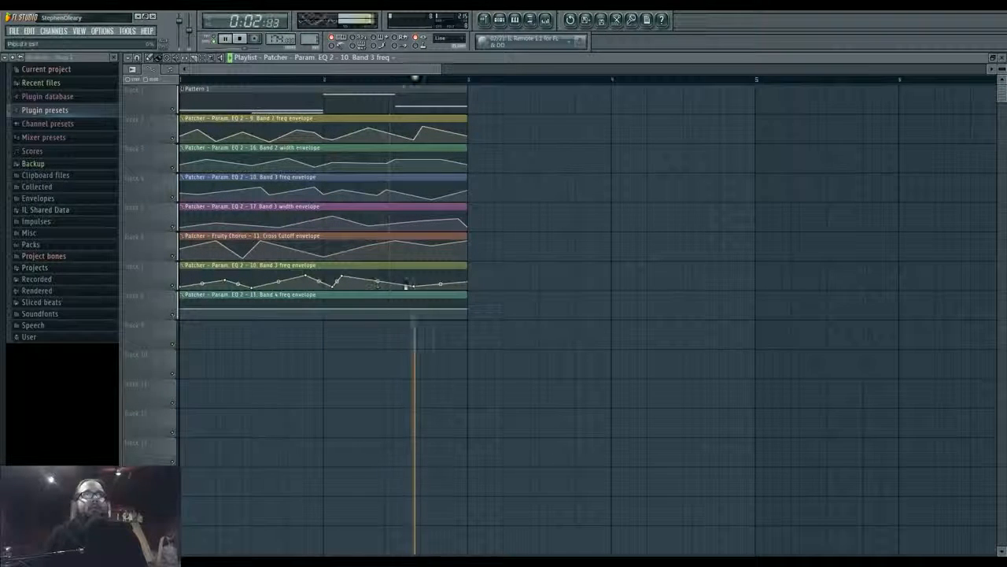
# Shape the band 4 frequency envelope with a peak late in bar 1, a dip in bar 2 and a peak near the end
pyautogui.rightClick(315, 305)
pyautogui.rightClick(368, 315)
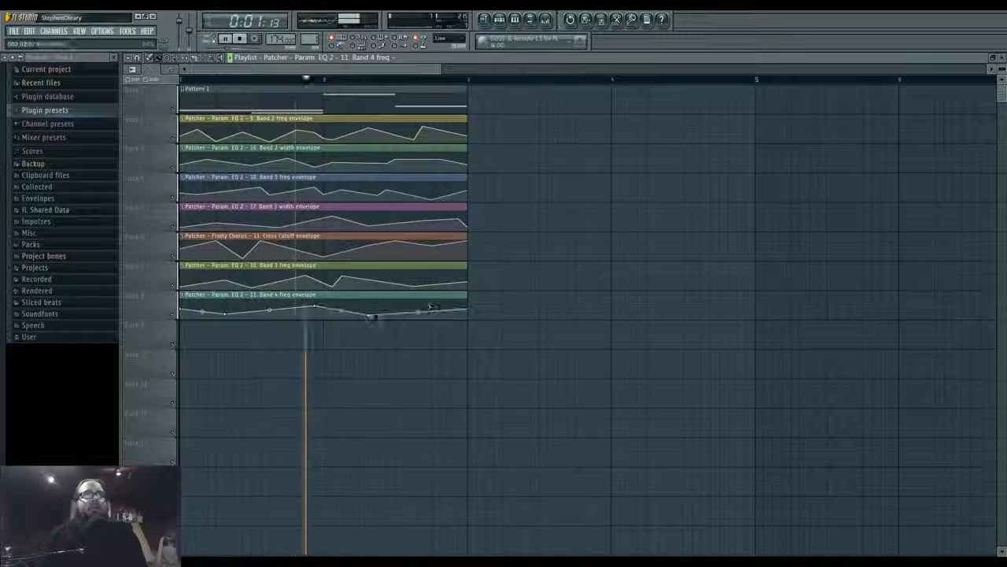
pyautogui.rightClick(431, 302)
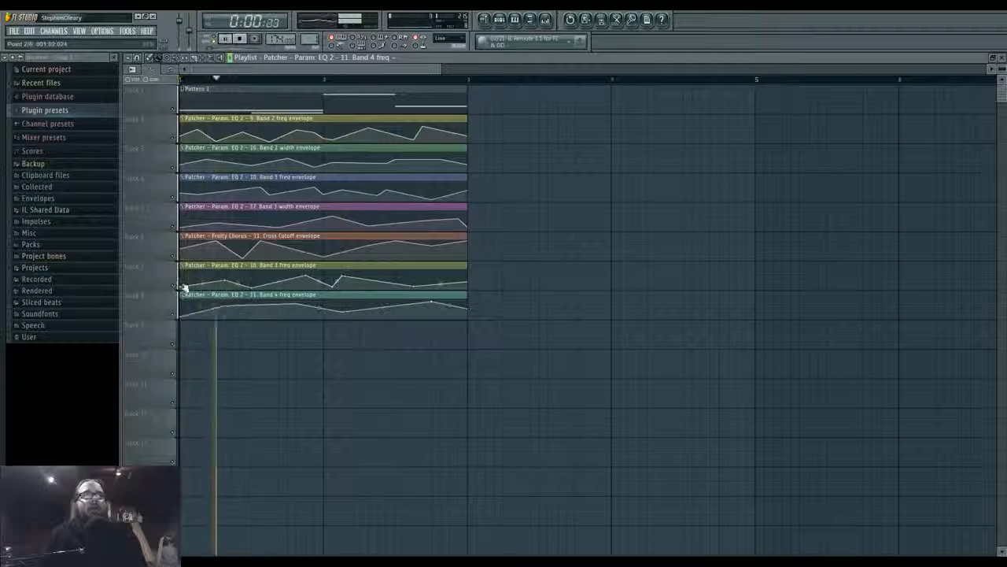
pyautogui.press('space')
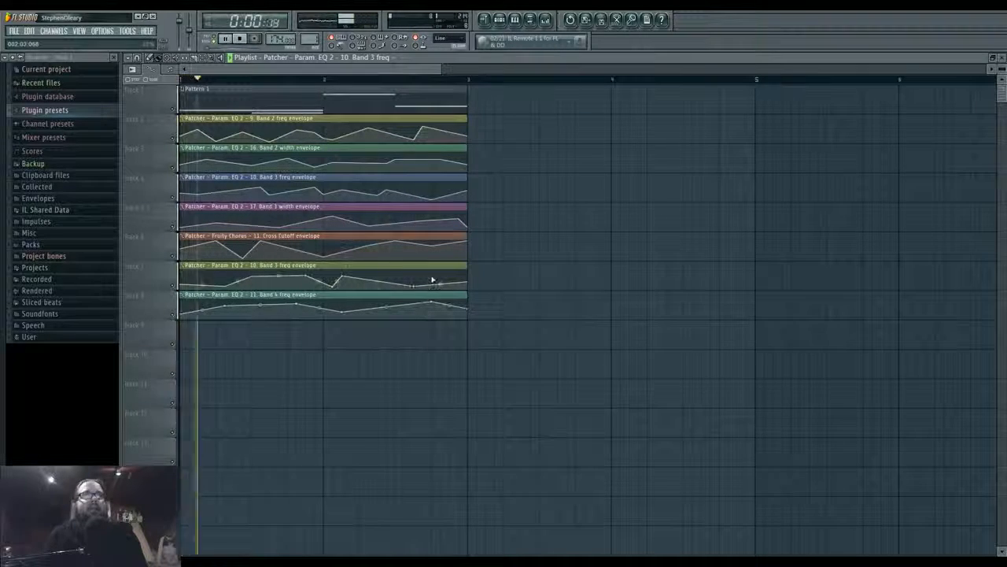
# Reopen the Patcher map and insert a second Fruity Chorus after the second Parametric EQ 2
pyautogui.click(499, 20)
pyautogui.click(545, 19)
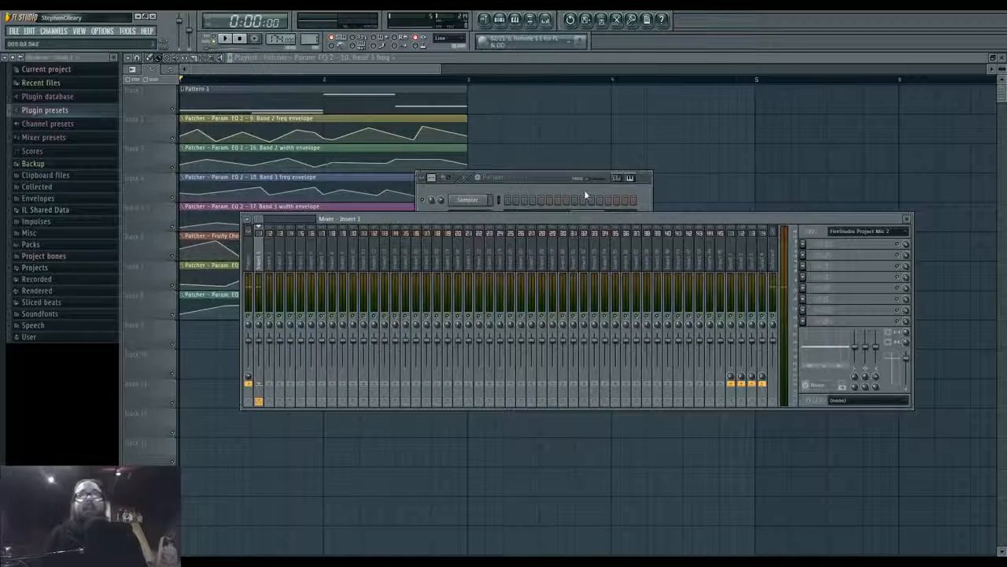
pyautogui.press('space')
pyautogui.click(523, 208)
pyautogui.click(474, 217)
pyautogui.click(333, 108)
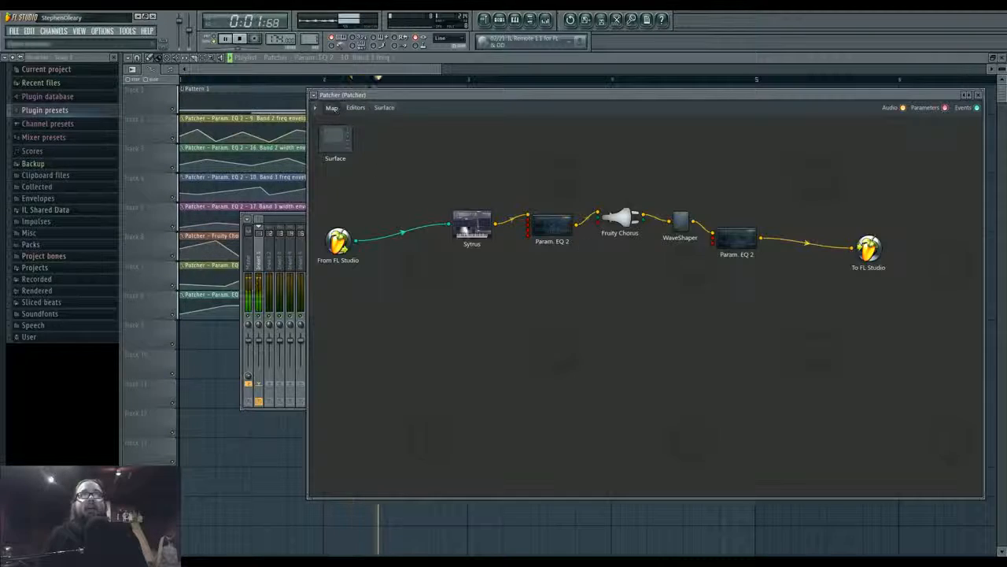
pyautogui.press('space')
pyautogui.rightClick(760, 238)
pyautogui.moveTo(803, 254)
pyautogui.moveTo(839, 252)
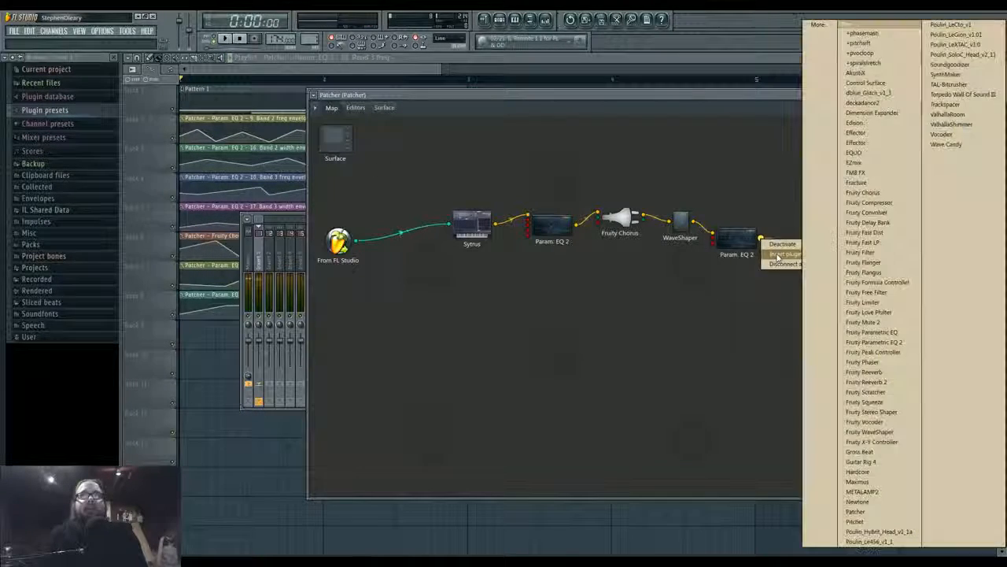
pyautogui.click(864, 193)
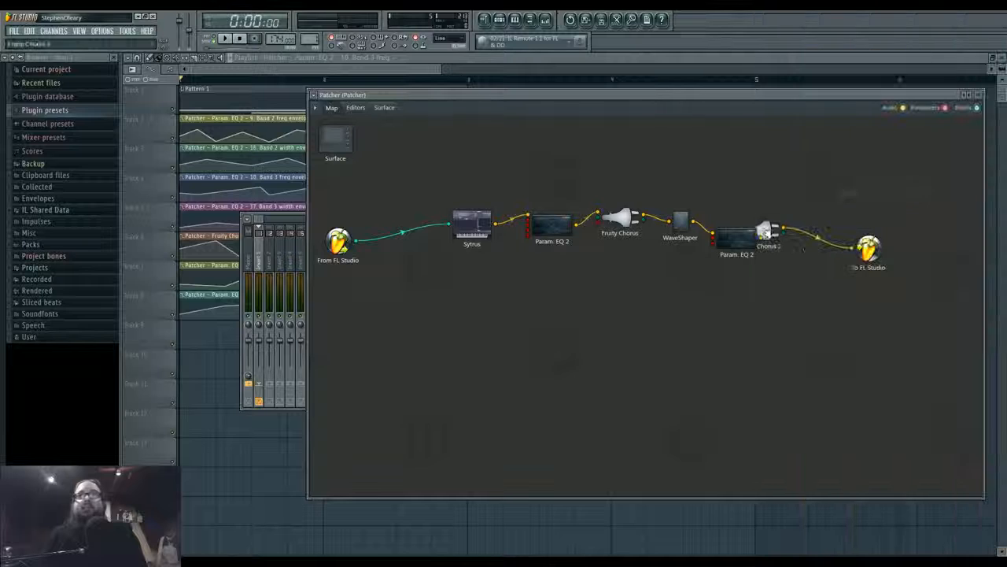
# Set Fruity Chorus 2 to about 0.87 ms delay, 0.24 ms depth and 0 Hz on LFOs 1 and 2, and audition its cross cutoff during playback
pyautogui.moveTo(322, 408); pyautogui.dragTo(322, 417)
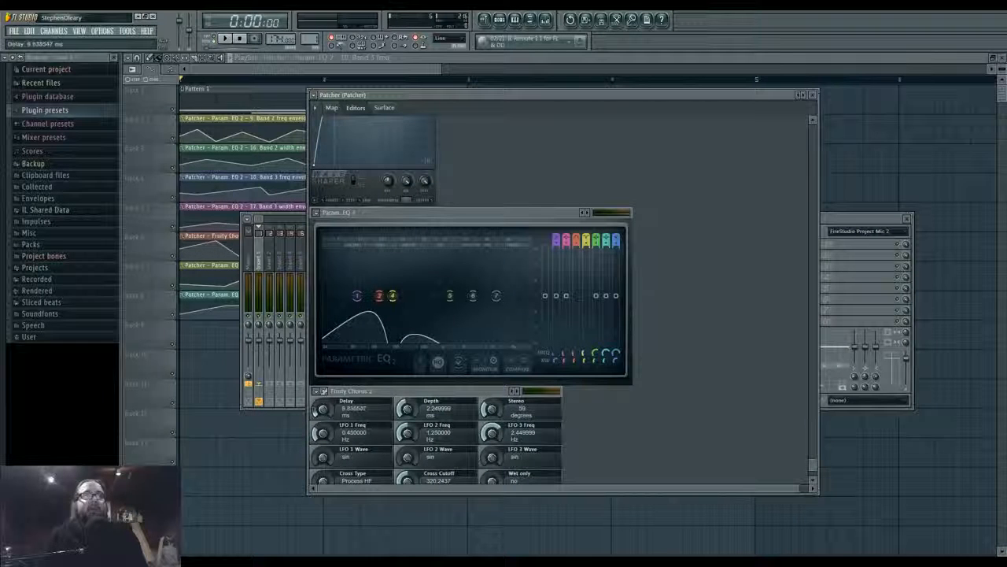
pyautogui.moveTo(410, 430); pyautogui.dragTo(344, 443)
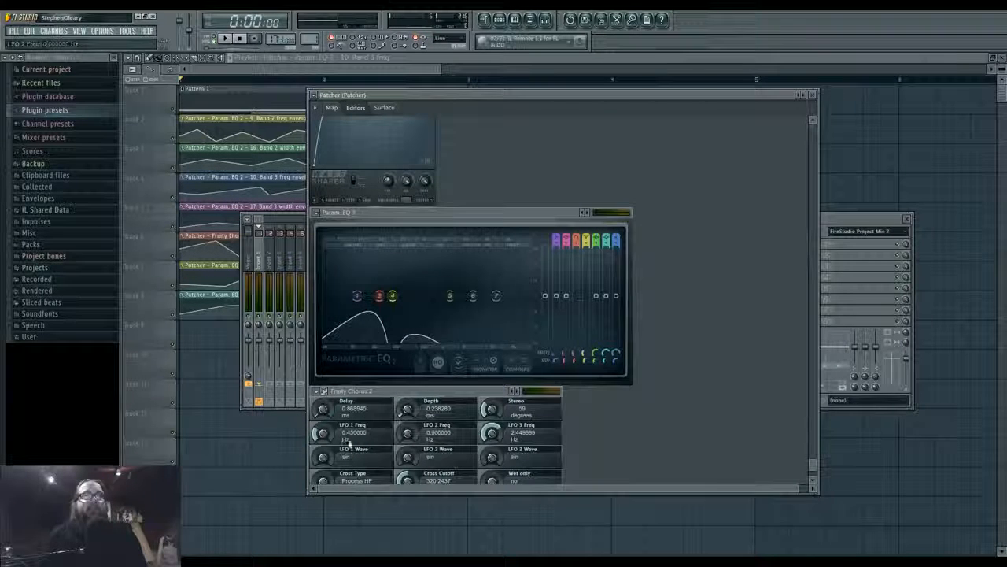
pyautogui.press('space')
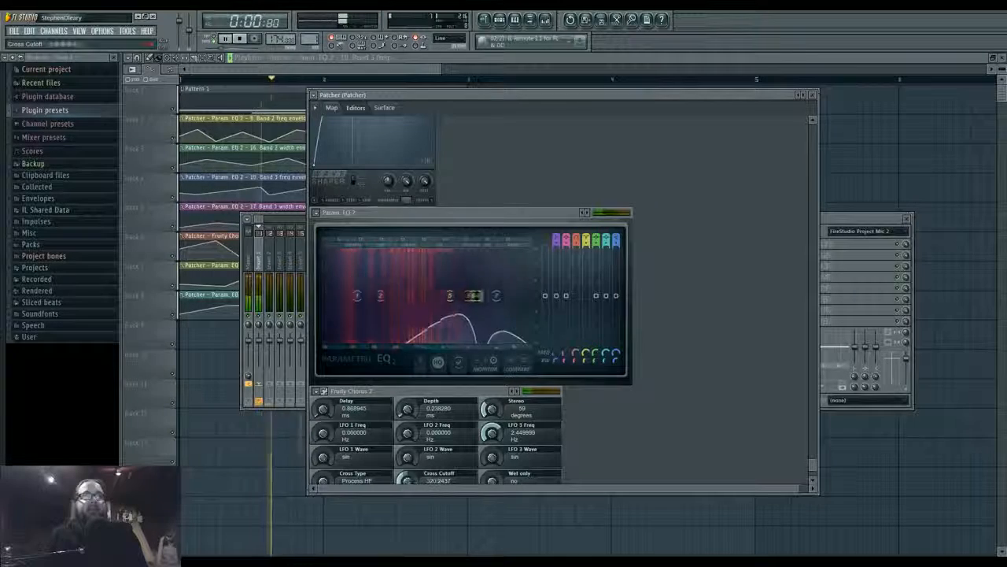
pyautogui.moveTo(407, 479); pyautogui.dragTo(407, 457)
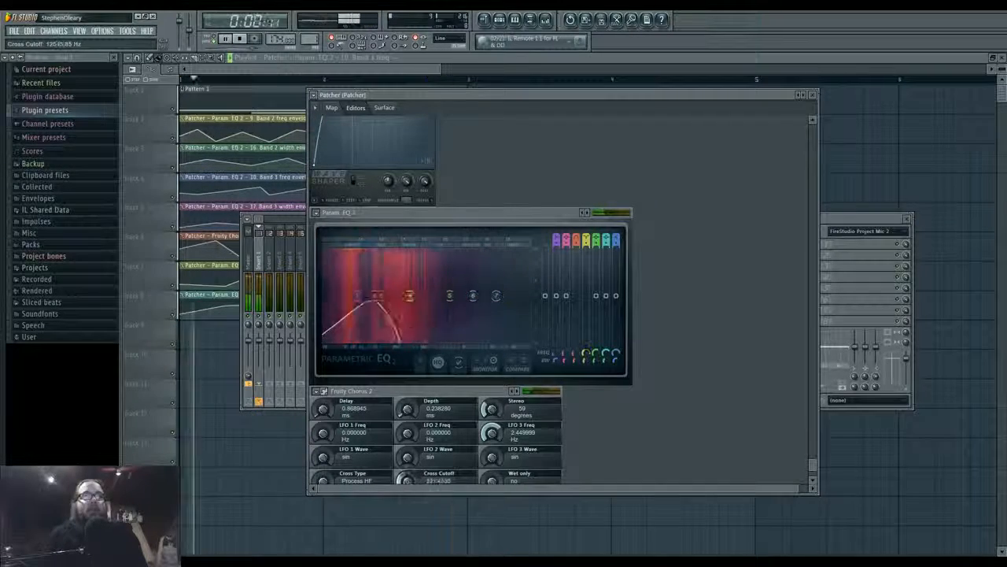
pyautogui.press('space')
# Create an automation clip for the Cross Cutoff of Fruity Chorus 2
pyautogui.rightClick(407, 477)
pyautogui.click(428, 496)
pyautogui.rightClick(409, 481)
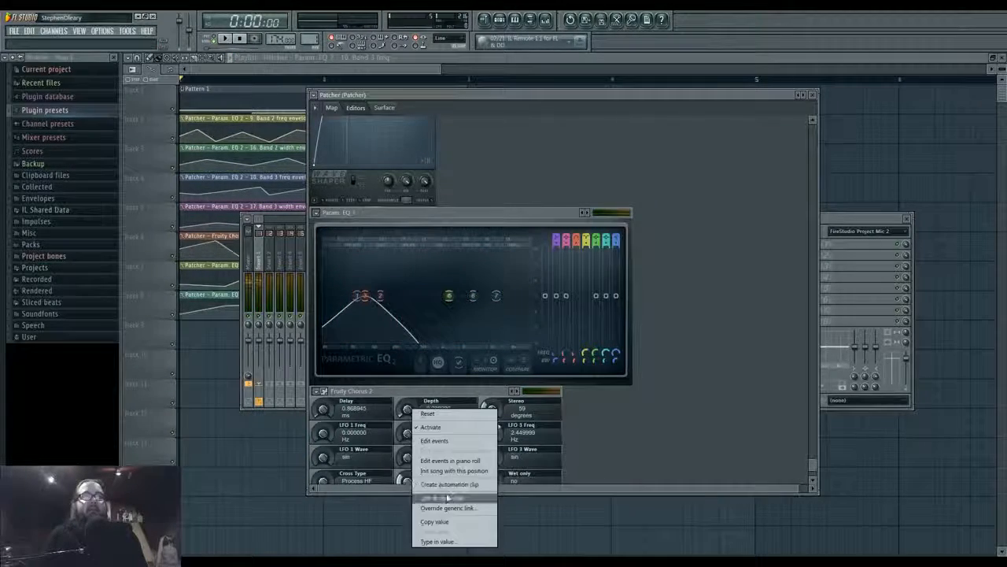
pyautogui.click(446, 485)
# During playback, shape the Fruity Chorus 2 cutoff envelope with a plateau and drop in bar 1 and a peak, dip and rise in bar 2
pyautogui.press('space')
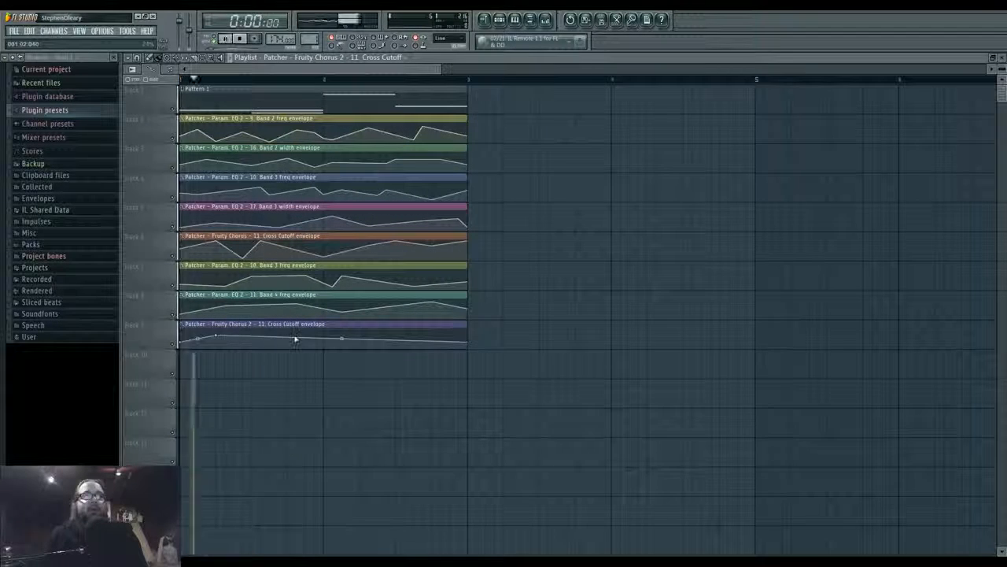
pyautogui.rightClick(412, 346)
pyautogui.click(474, 336)
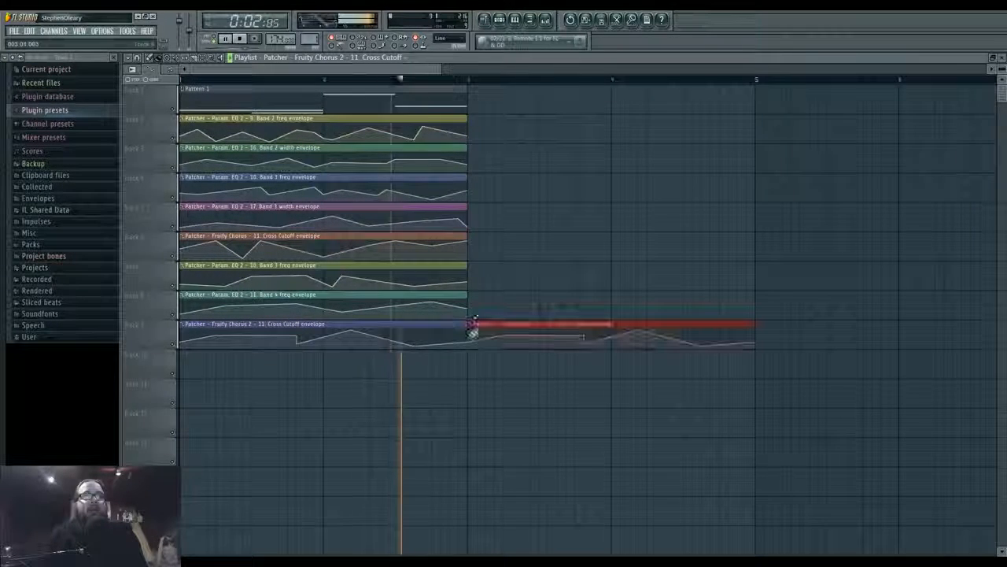
pyautogui.rightClick(474, 337)
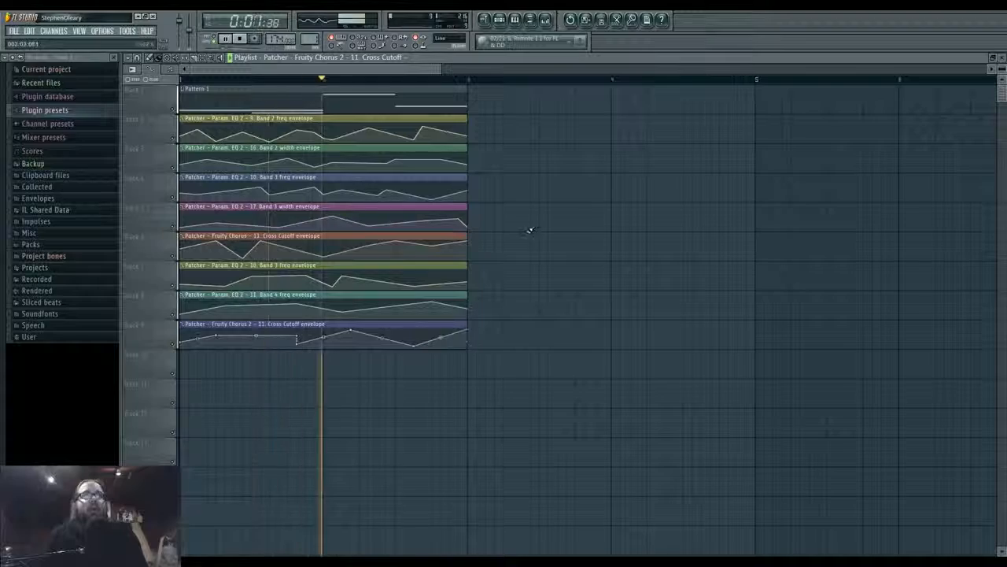
# Reopen the Patcher map and insert Maximus between Fruity Chorus 2 and the To FL Studio output
pyautogui.press('F9')
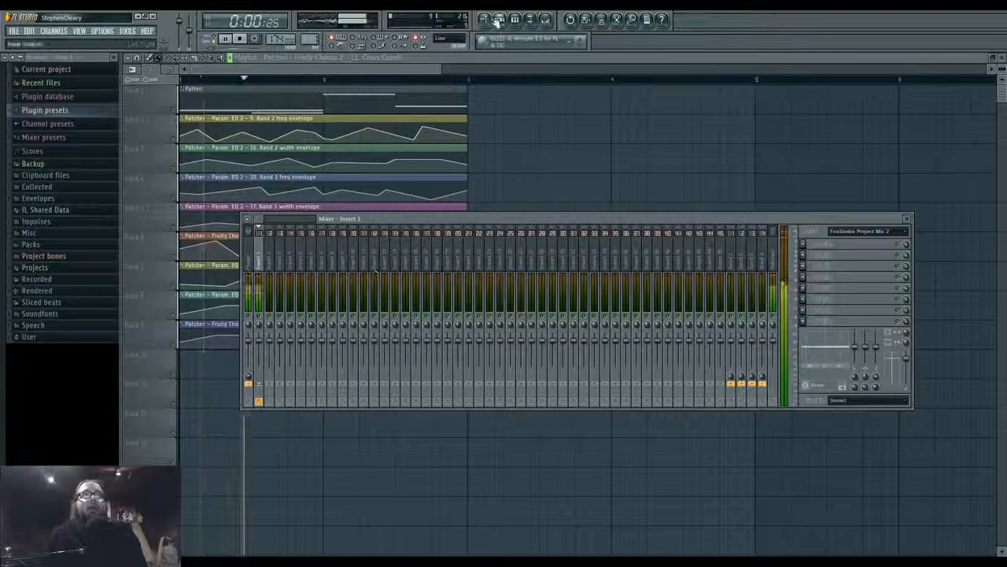
pyautogui.click(498, 21)
pyautogui.click(487, 215)
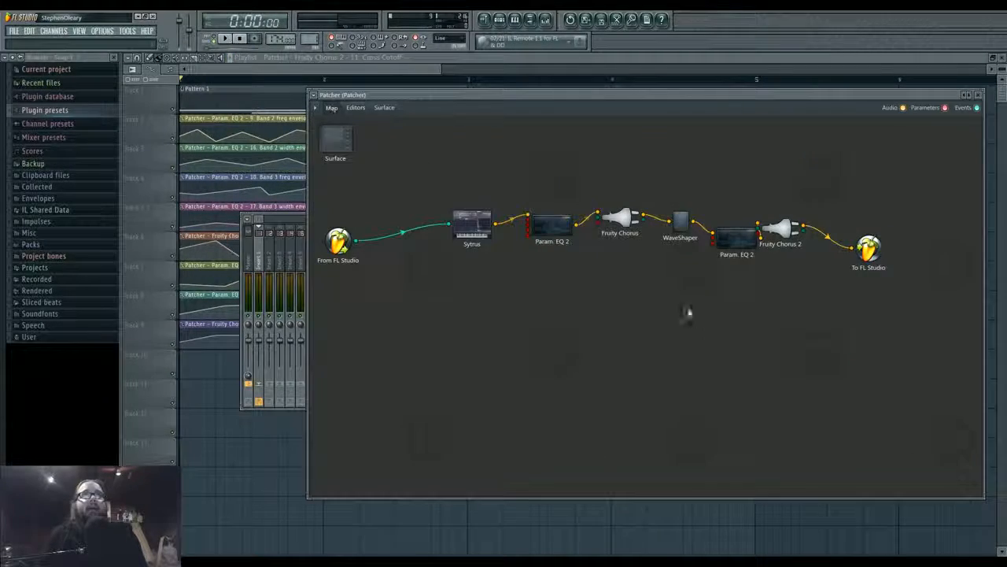
pyautogui.rightClick(869, 236)
pyautogui.moveTo(900, 260)
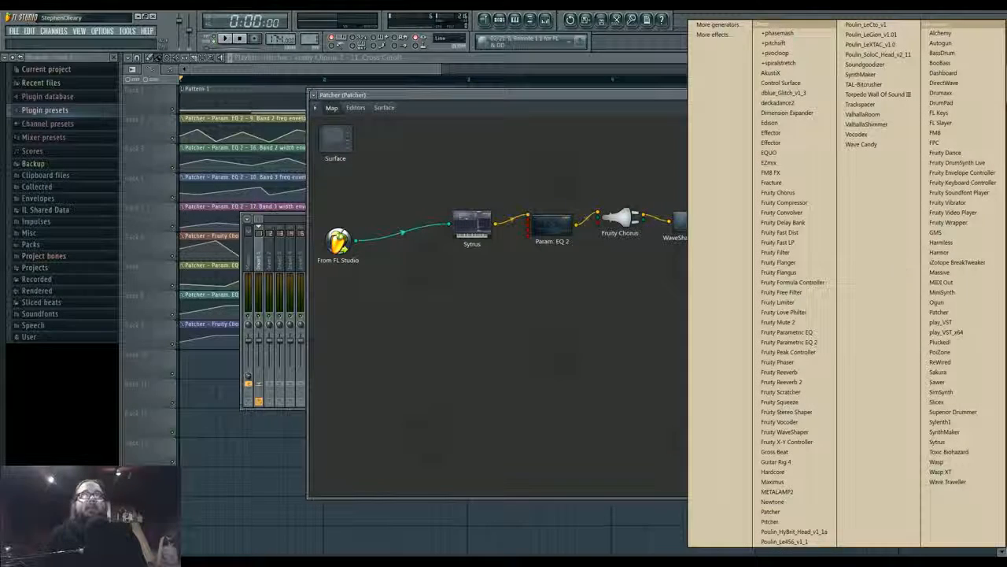
pyautogui.click(779, 482)
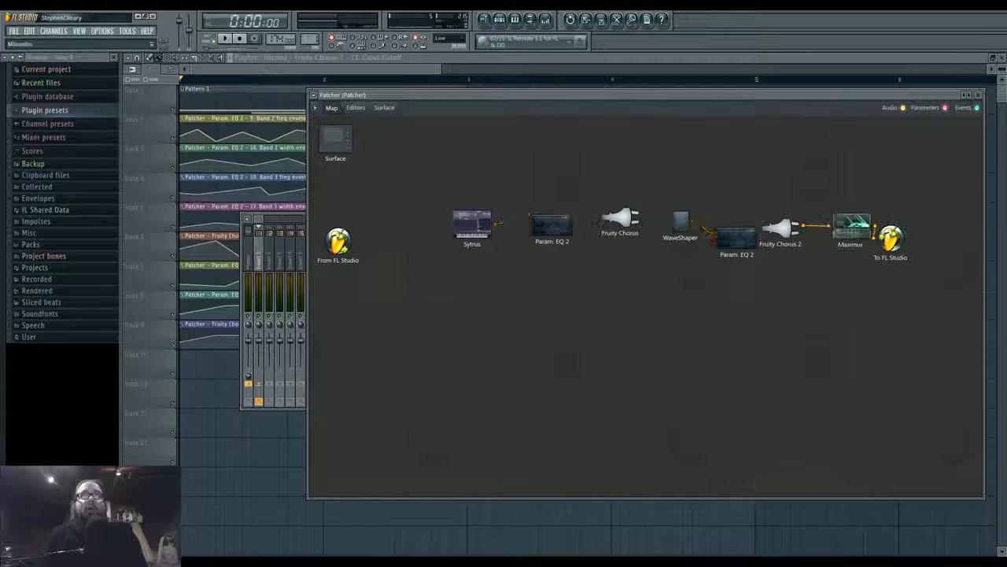
# Open the Maximus editor and load its Default preset
pyautogui.doubleClick(844, 211)
pyautogui.click(585, 279)
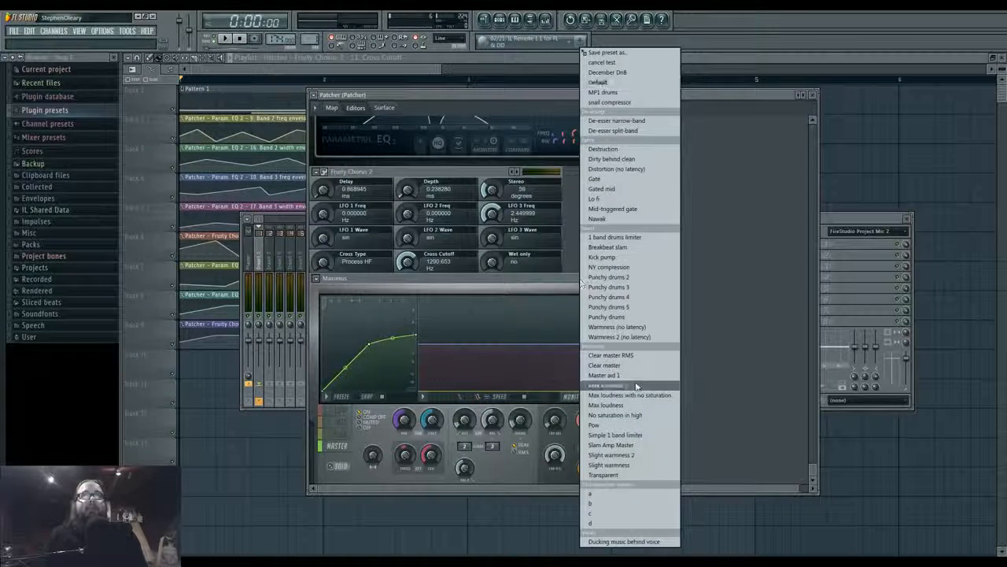
pyautogui.click(599, 82)
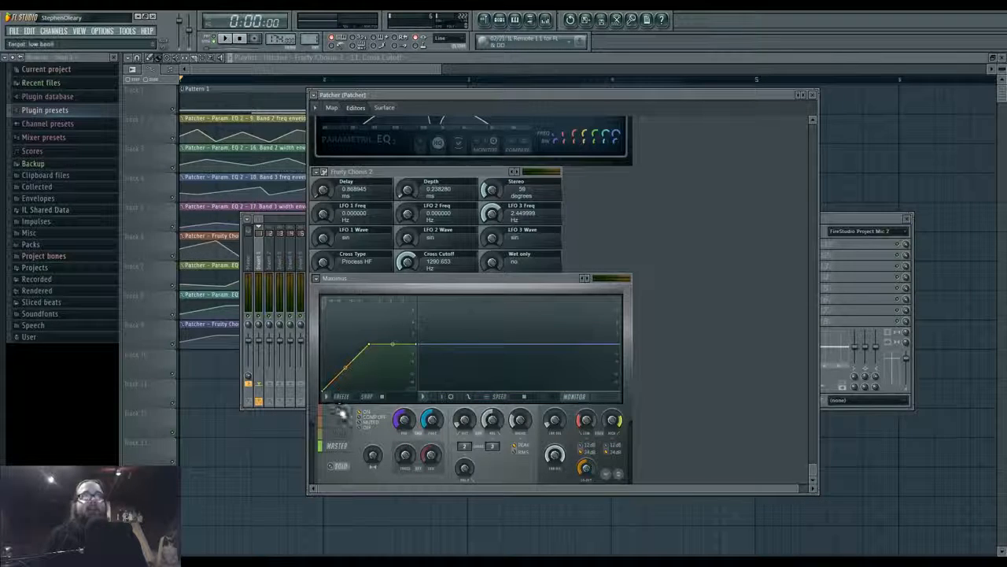
# During playback, flatten the Maximus low, mid and high band compression curves by moving their knees to the lowest input levels
pyautogui.press('space')
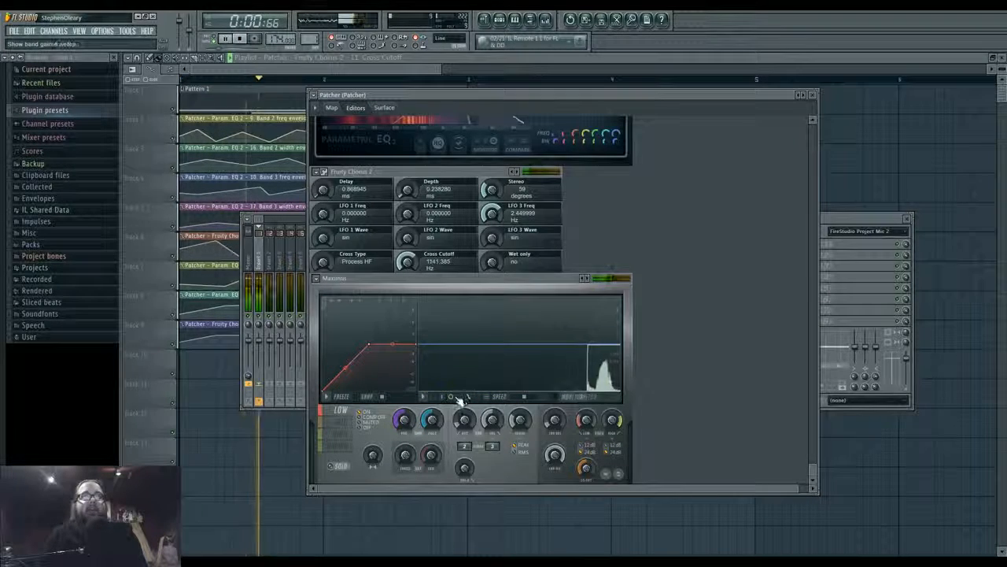
pyautogui.click(575, 396)
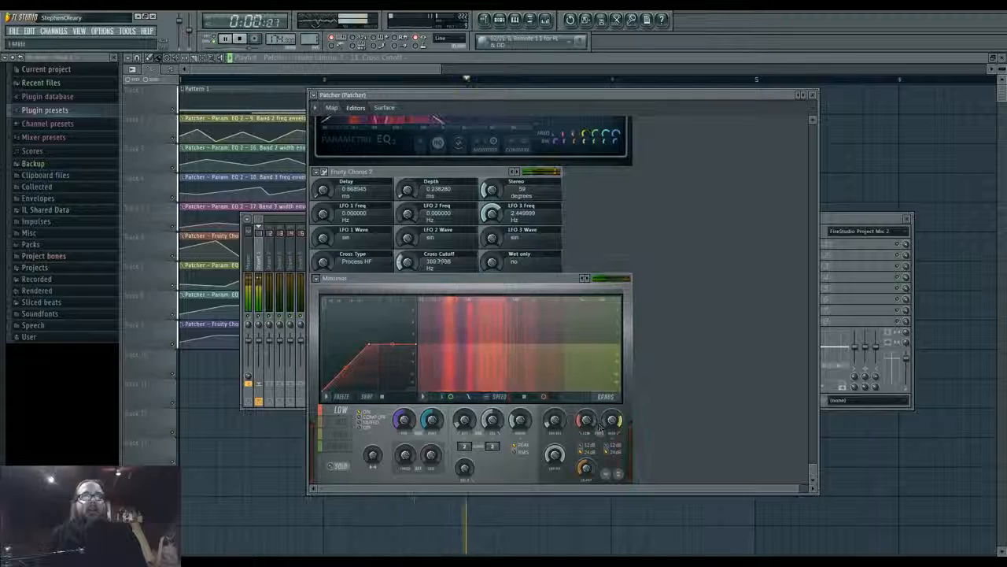
pyautogui.click(575, 397)
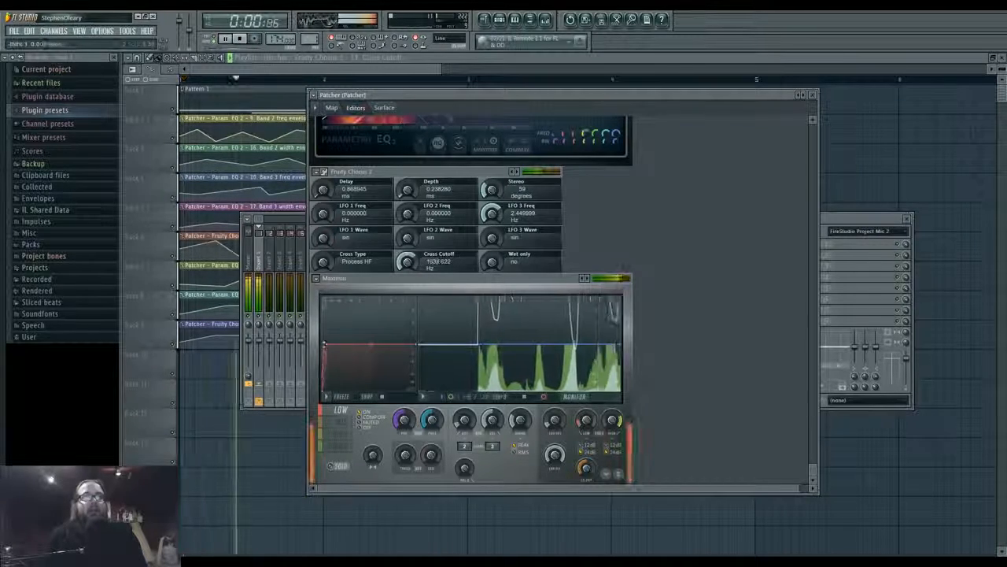
pyautogui.click(340, 421)
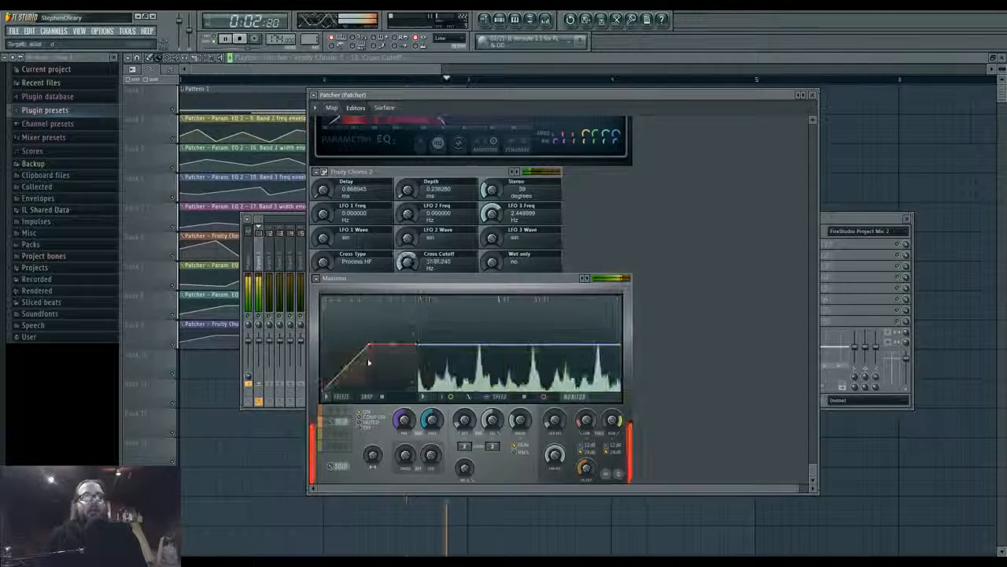
pyautogui.moveTo(370, 345); pyautogui.dragTo(331, 343)
pyautogui.click(340, 434)
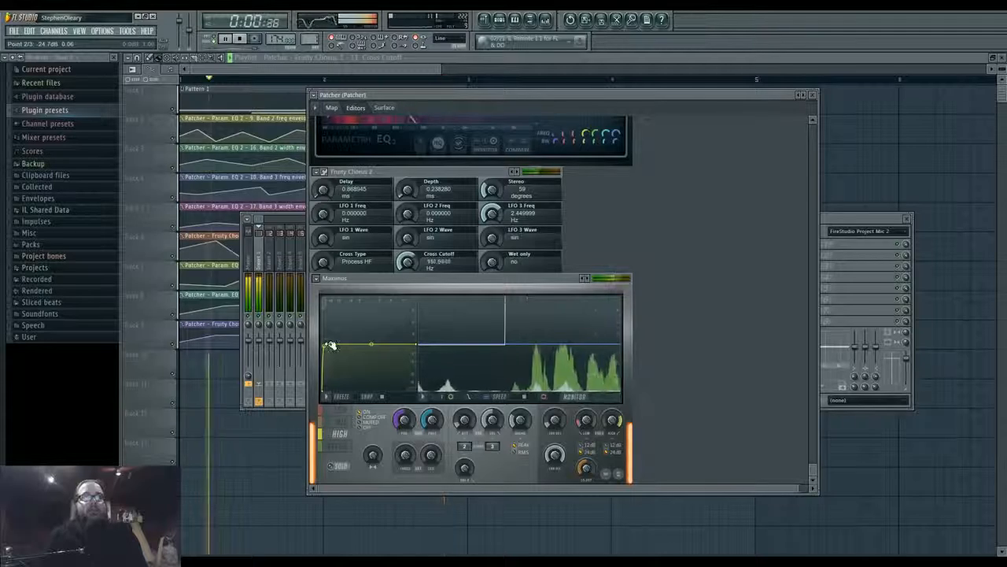
# On the Maximus master band, raise the curve's end point and the saturation ceiling, and audition the result
pyautogui.click(344, 447)
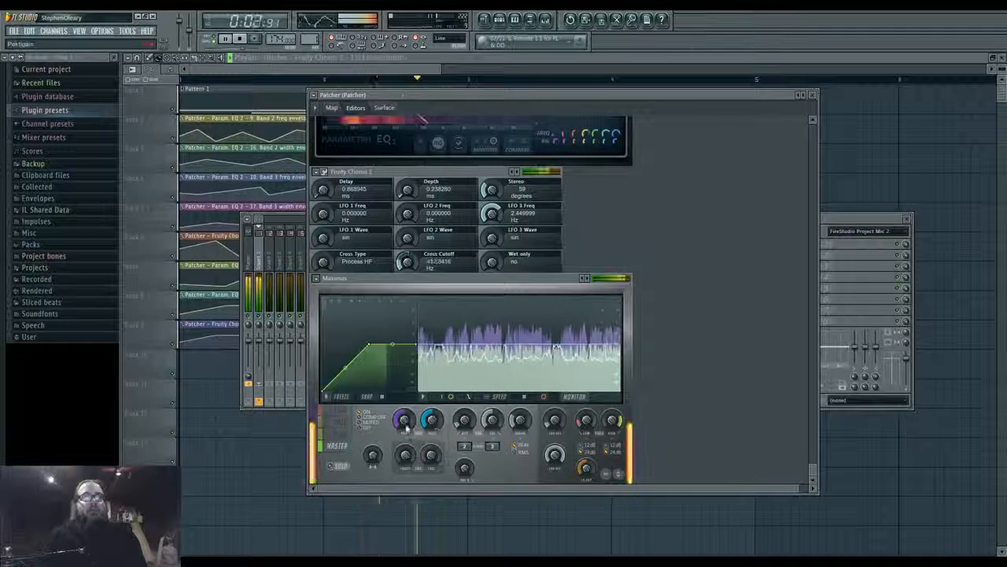
pyautogui.moveTo(392, 344); pyautogui.dragTo(419, 333)
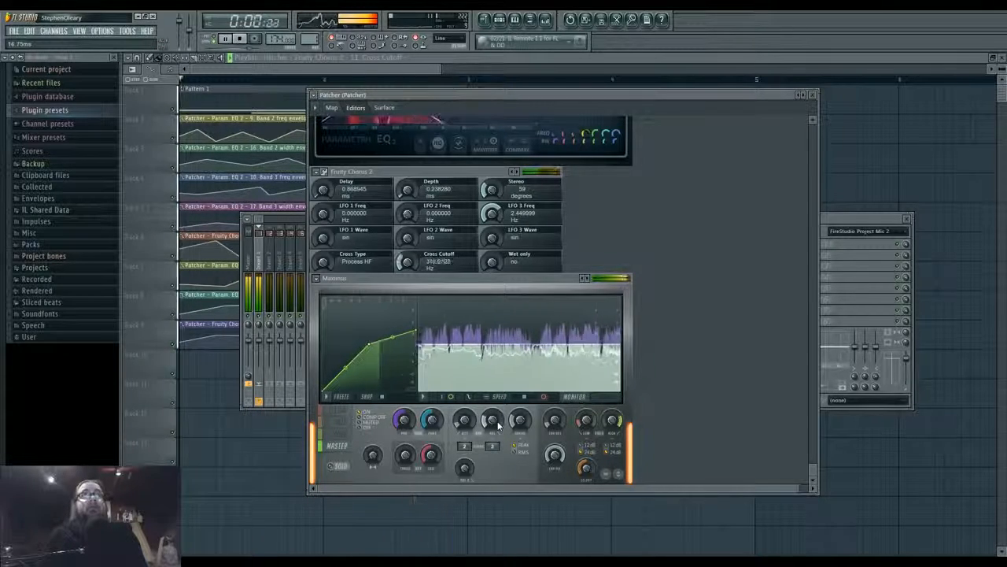
pyautogui.press('space')
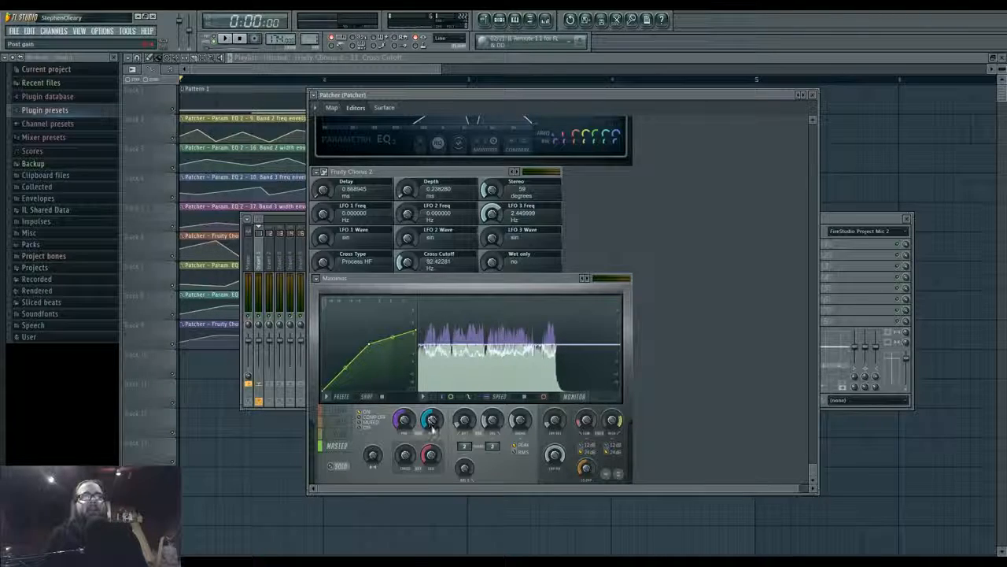
pyautogui.press('space')
pyautogui.press('space')
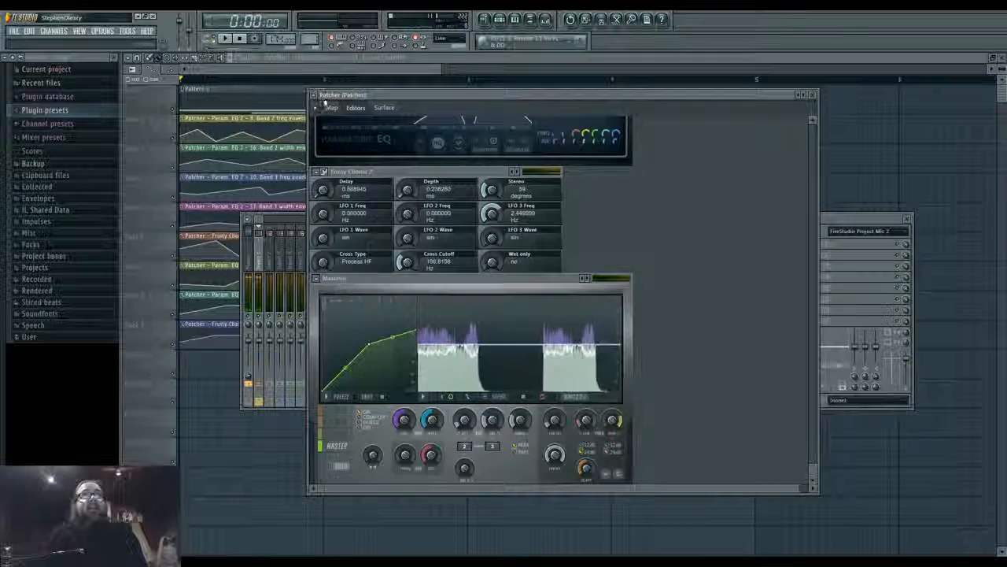
# Return to the Maximus editor and level the upper part of the master band's curve back to flat while auditioning
pyautogui.click(330, 107)
pyautogui.doubleClick(859, 215)
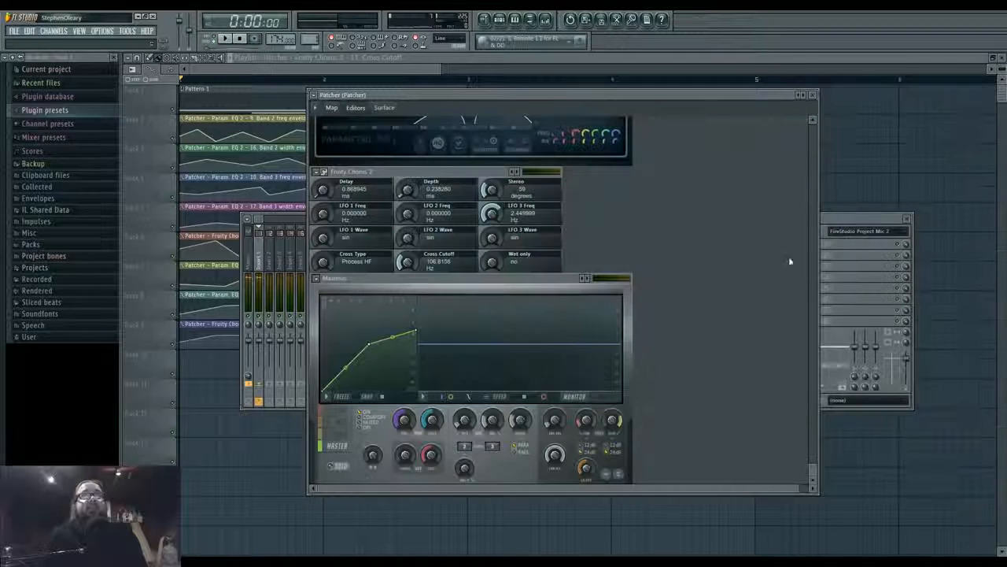
pyautogui.press('space')
pyautogui.moveTo(418, 322); pyautogui.dragTo(418, 344)
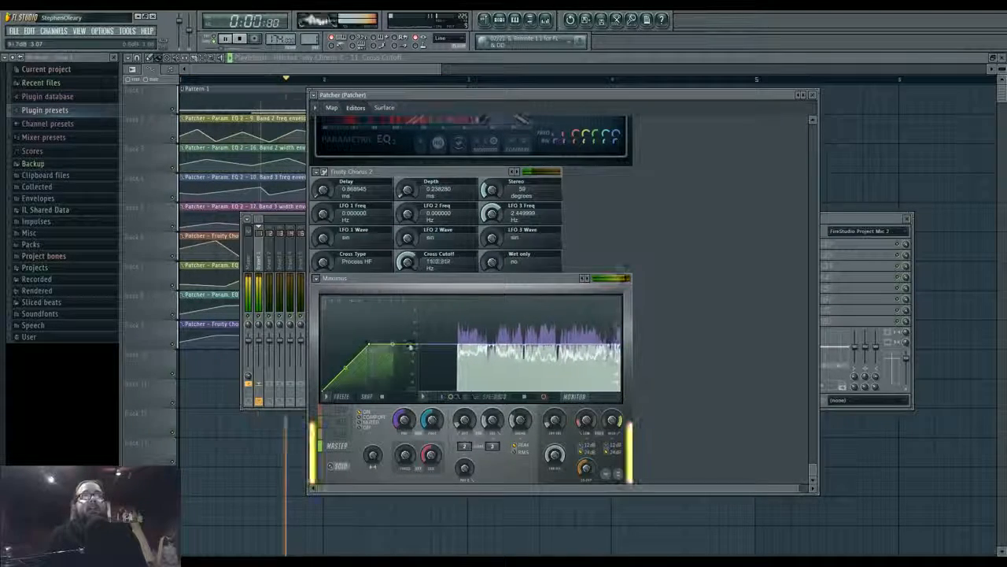
pyautogui.press('space')
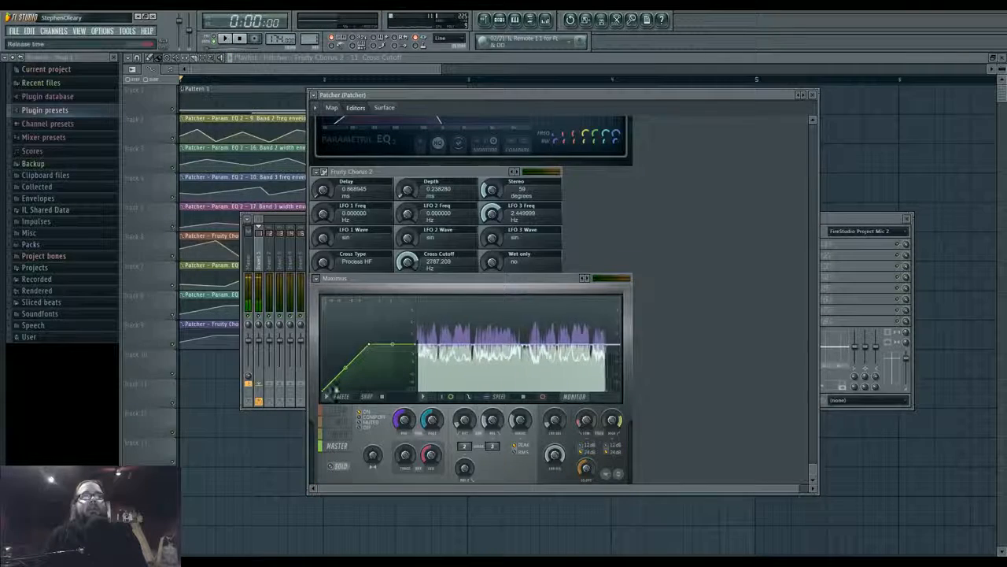
pyautogui.press('space')
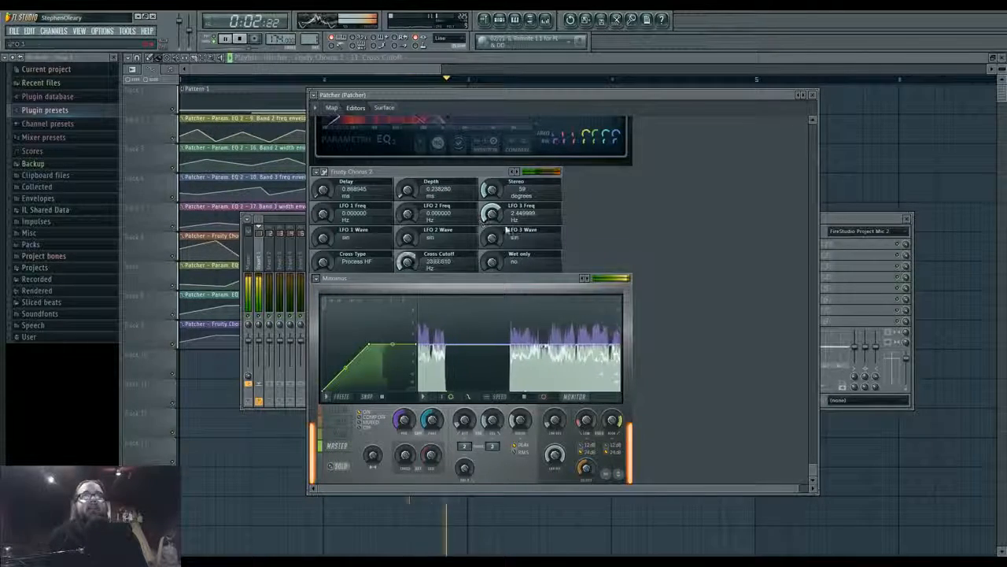
# In the Patcher map, move the second Param. EQ 2 slightly away from Fruity Chorus 2 and stop playback
pyautogui.click(331, 108)
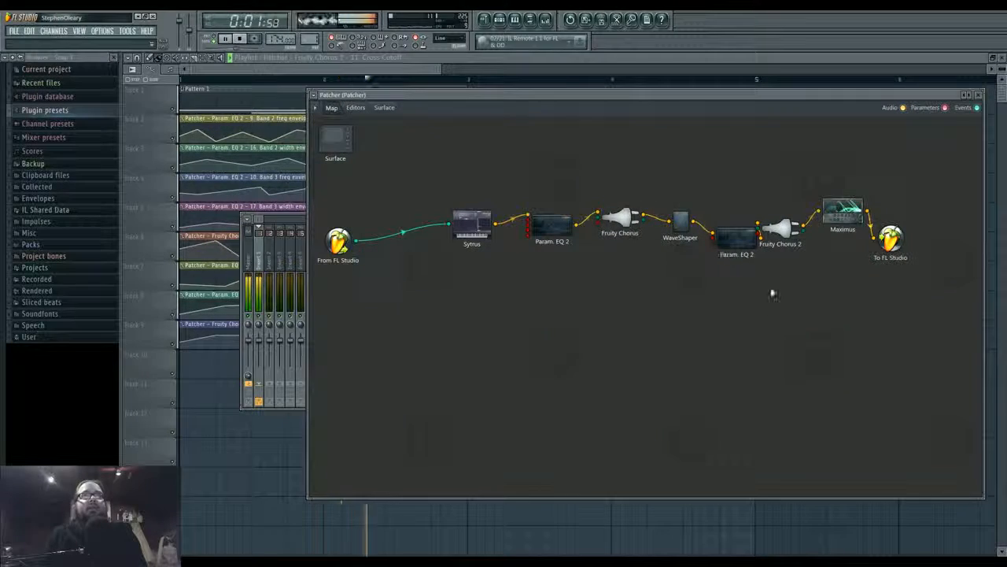
pyautogui.moveTo(738, 246); pyautogui.dragTo(729, 241)
pyautogui.doubleClick(774, 238)
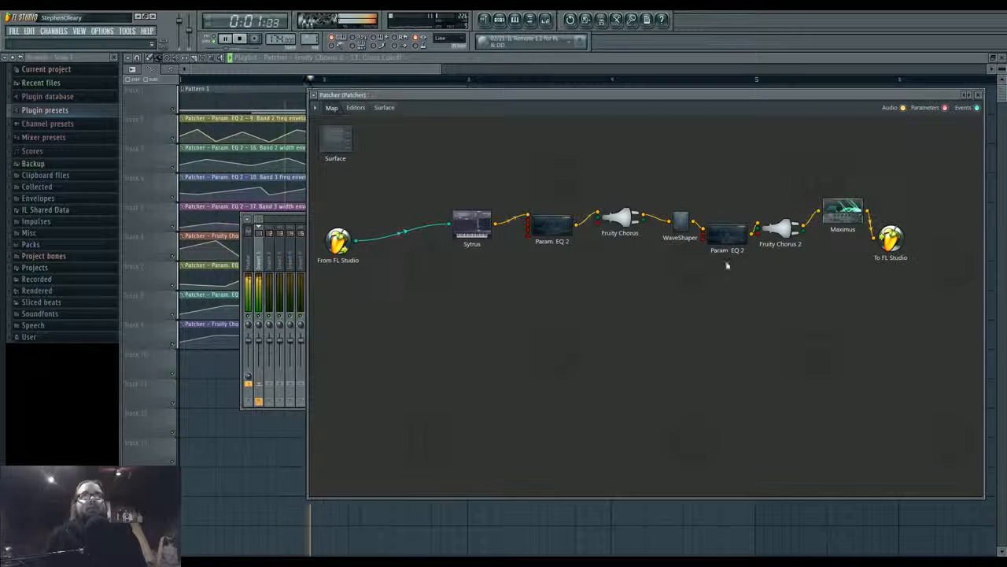
pyautogui.press('space')
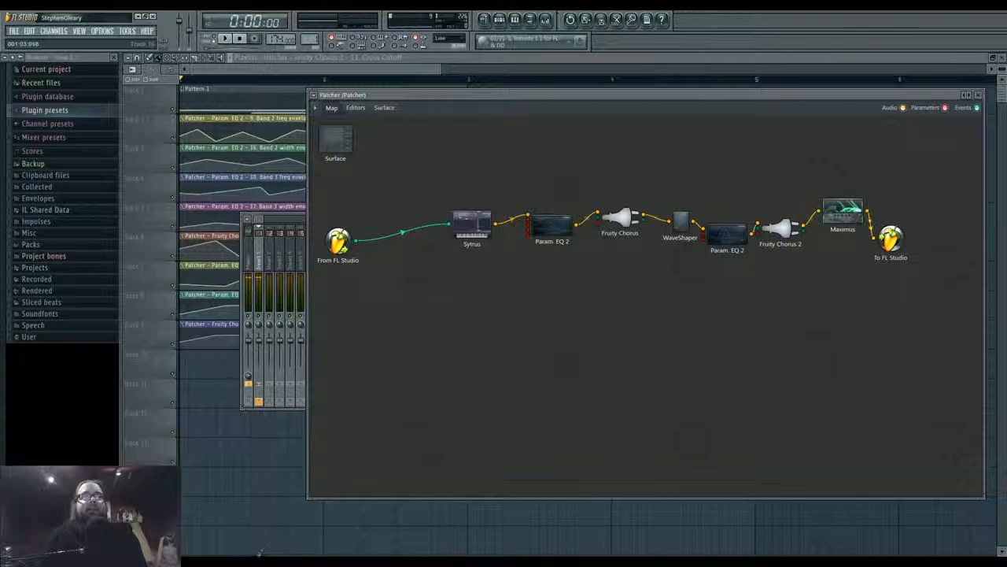
# Switch to the Ustream chat window in Firefox, move it aside to read the viewers' messages, and return to the Patcher map
pyautogui.click(258, 562)
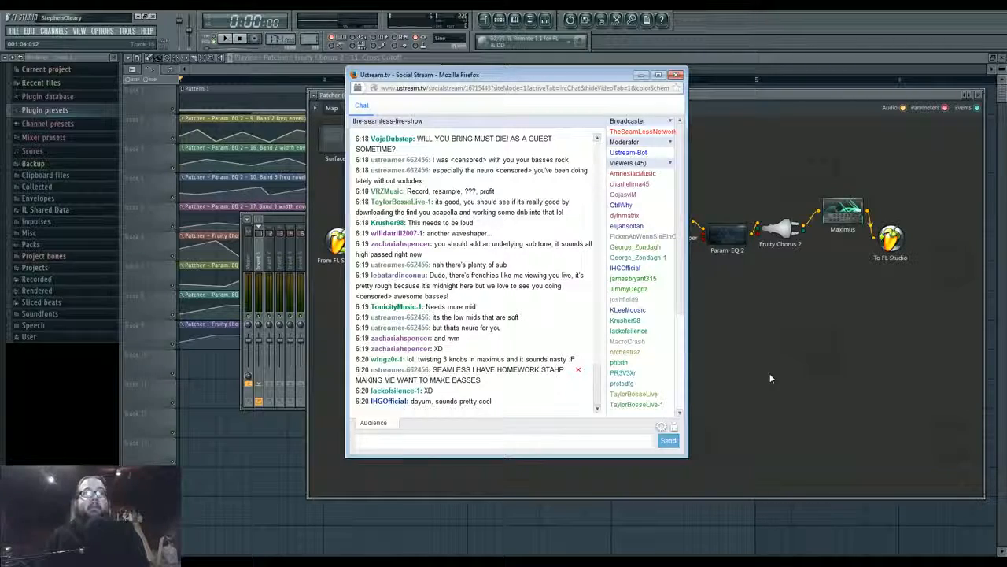
pyautogui.moveTo(450, 78)
pyautogui.mouseDown()
pyautogui.moveTo(108, 44)
pyautogui.moveTo(431, 80)
pyautogui.moveTo(451, 92)
pyautogui.mouseUp()
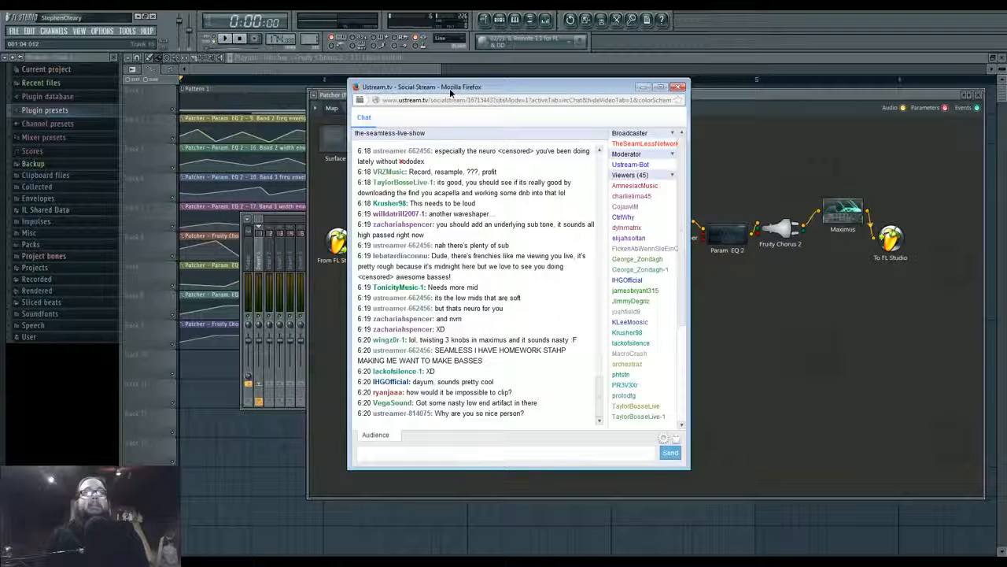
pyautogui.moveTo(449, 88); pyautogui.dragTo(170, 104)
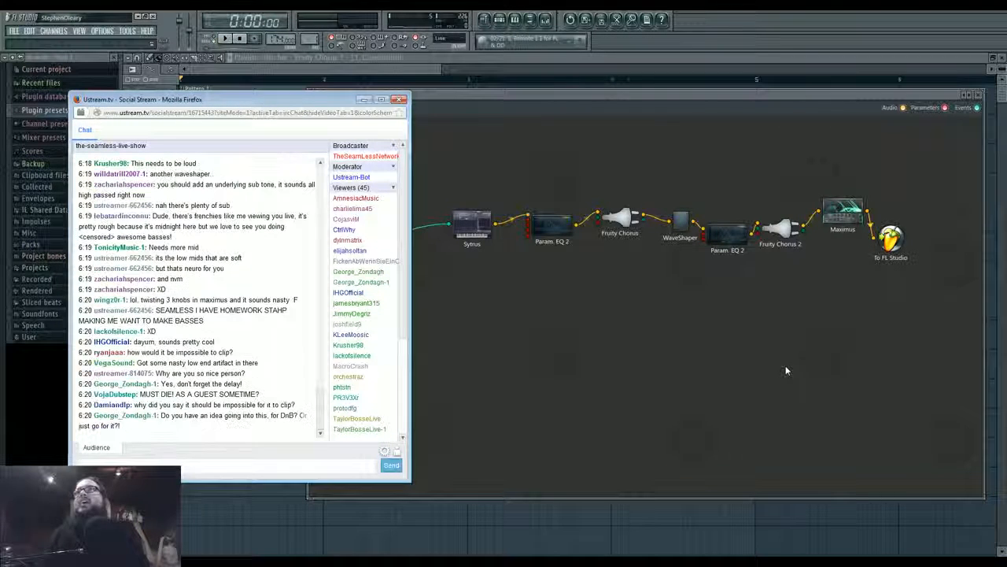
pyautogui.click(544, 21)
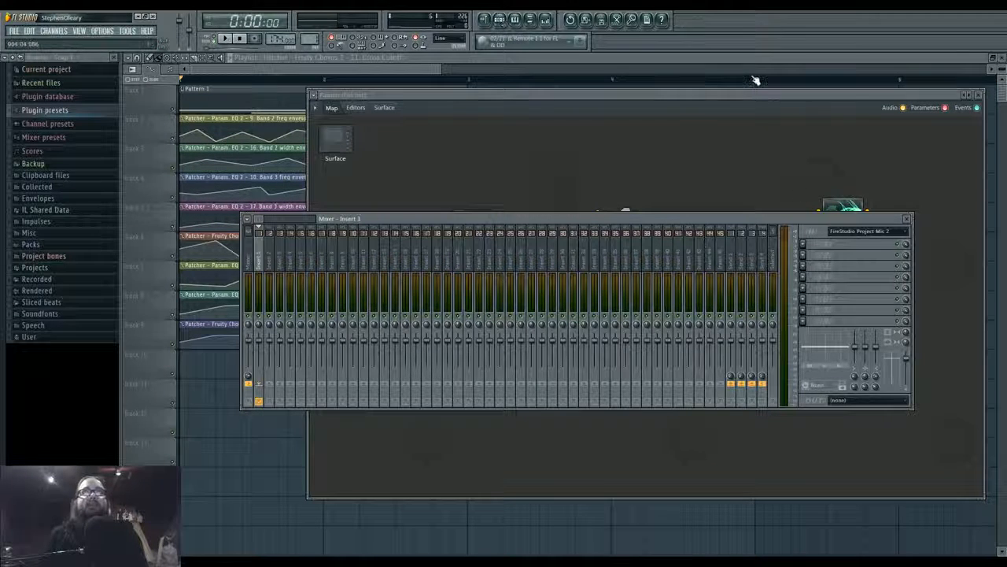
pyautogui.click(754, 95)
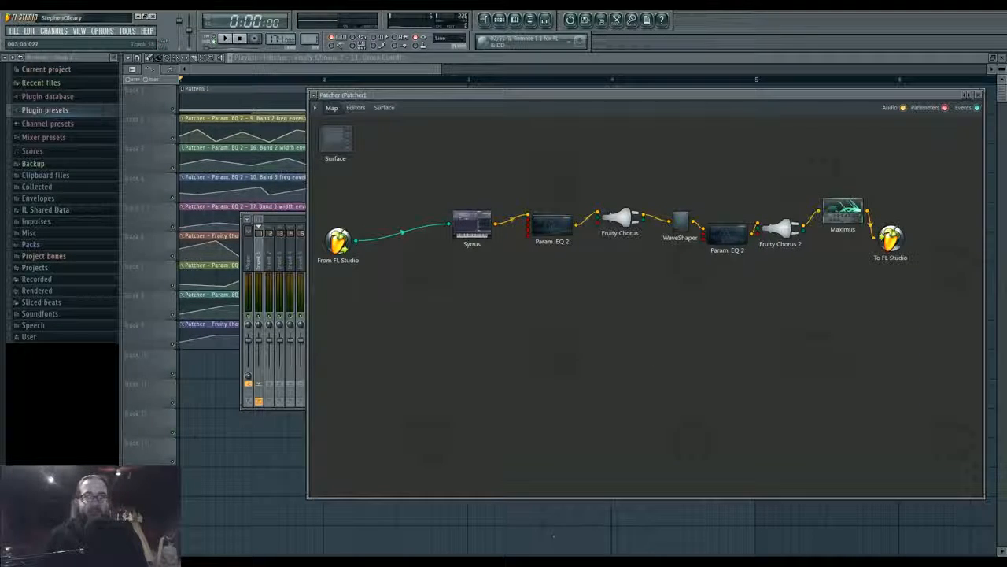
# Read the viewers' messages in the Ustream chat window in Firefox, minimize it, and look at the Maximus editor before returning to the Patcher map
pyautogui.hotkey('alt', 'Tab')
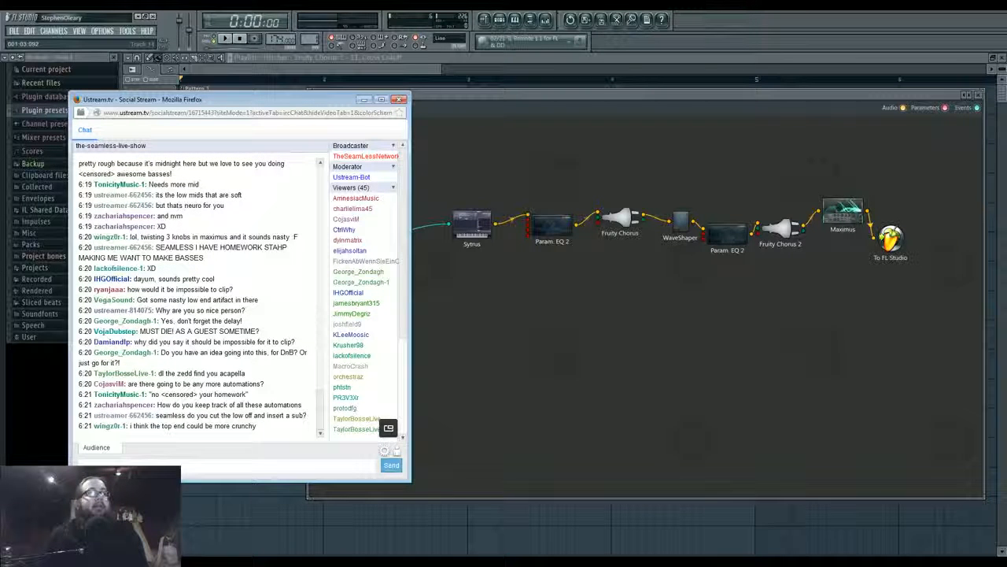
pyautogui.click(364, 100)
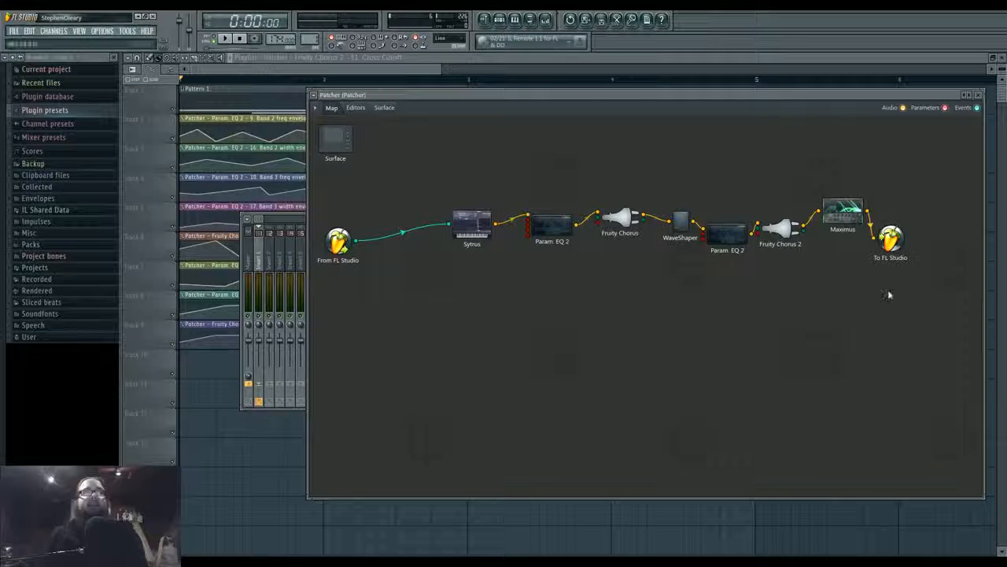
pyautogui.doubleClick(844, 212)
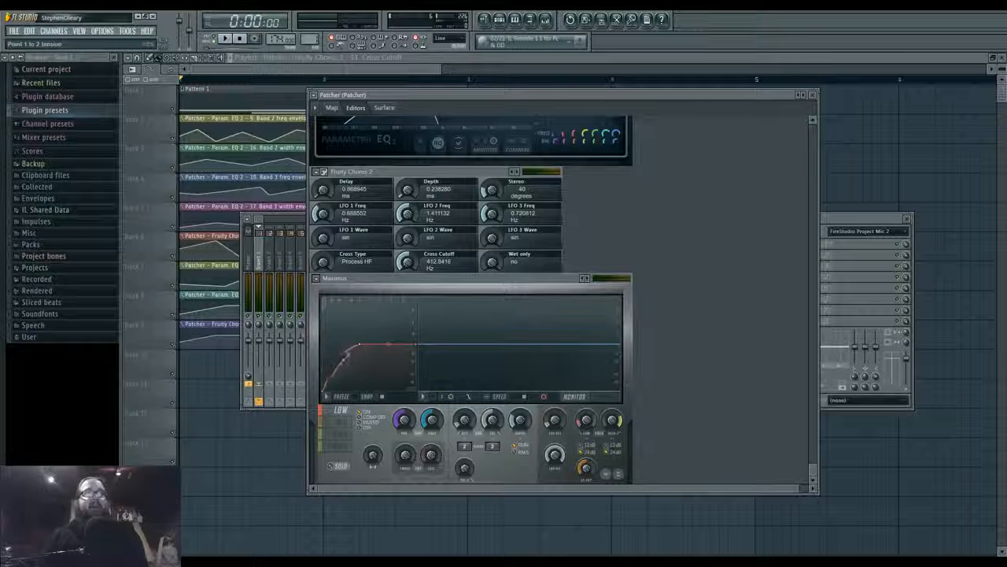
pyautogui.click(333, 109)
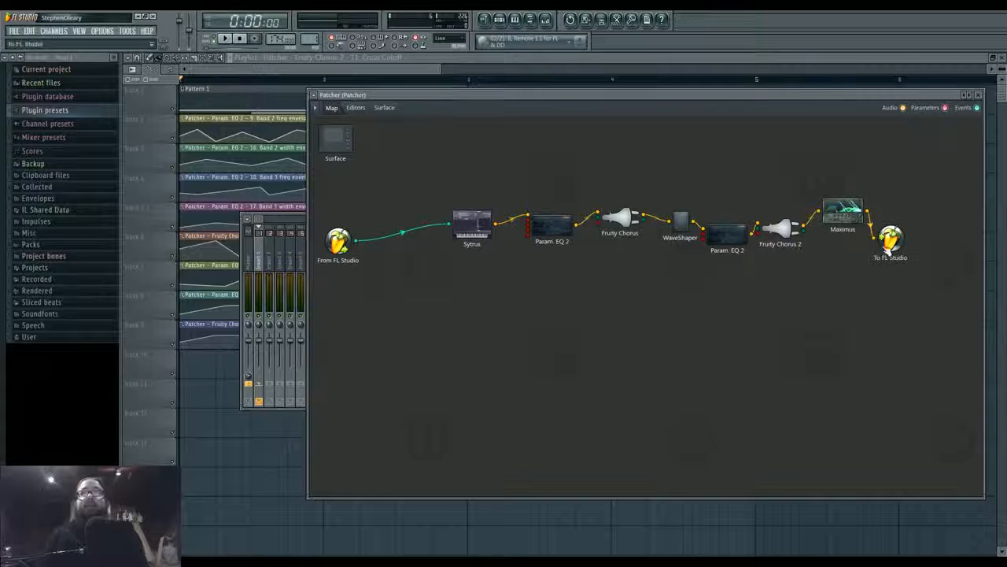
# Space out Maximus and the FL Studio output, and add a Parametric EQ 2 on a parallel branch from Sytrus to Maximus
pyautogui.moveTo(887, 250); pyautogui.dragTo(921, 247)
pyautogui.moveTo(852, 218); pyautogui.dragTo(868, 225)
pyautogui.rightClick(684, 335)
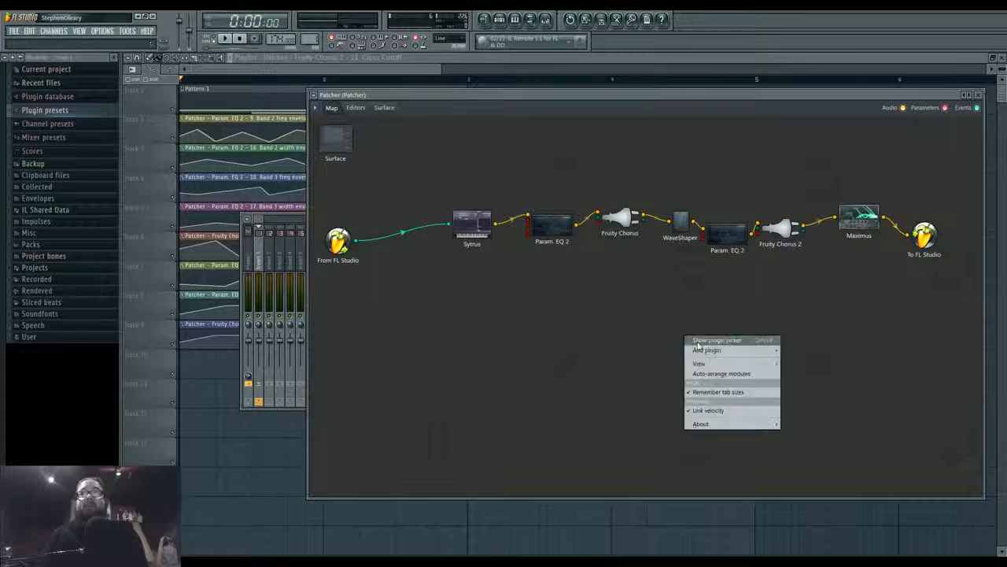
pyautogui.click(697, 343)
pyautogui.click(828, 333)
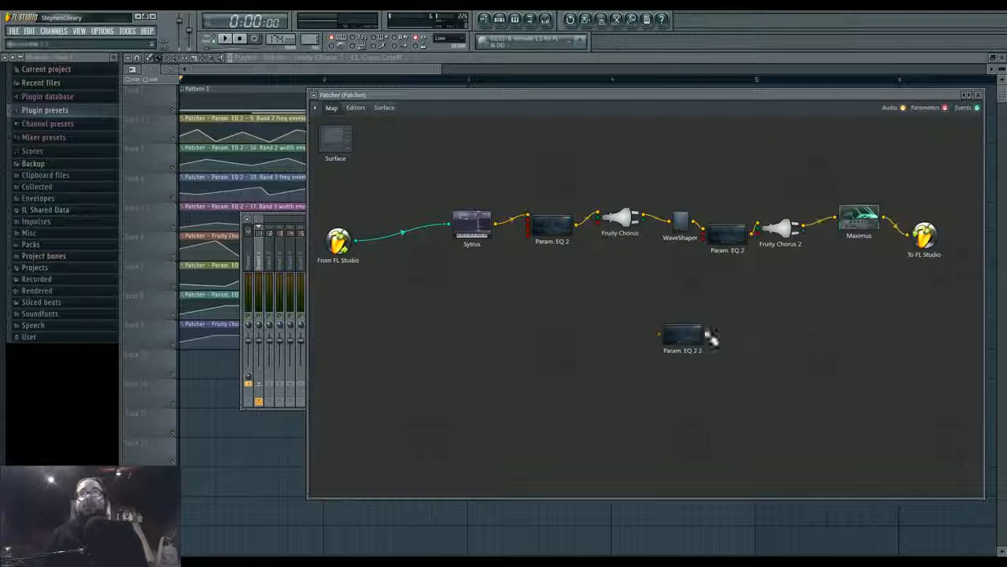
pyautogui.moveTo(497, 223); pyautogui.dragTo(835, 216)
# Open the new EQ on the parallel branch and set band 6 to high pass
pyautogui.doubleClick(681, 335)
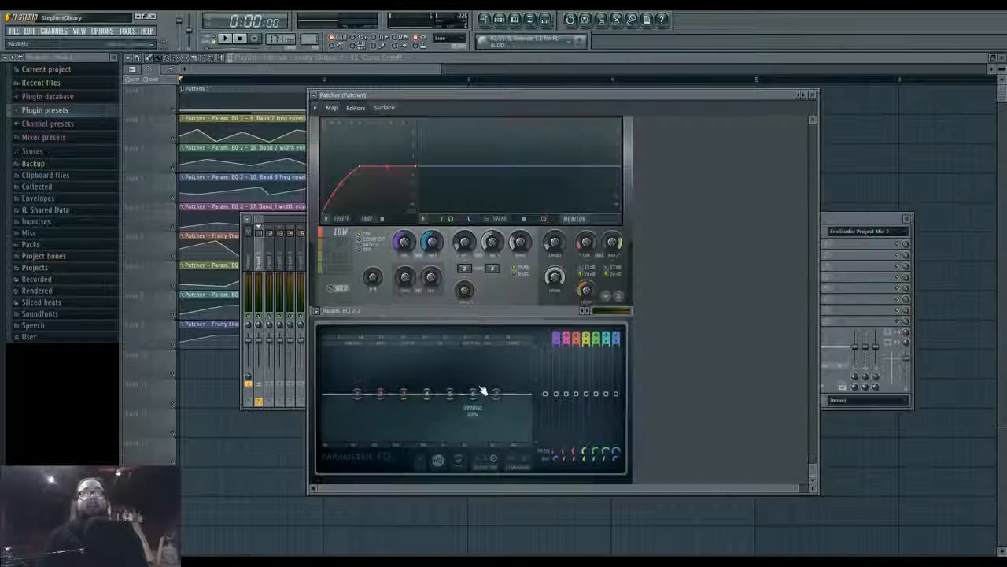
pyautogui.rightClick(475, 394)
pyautogui.moveTo(484, 422)
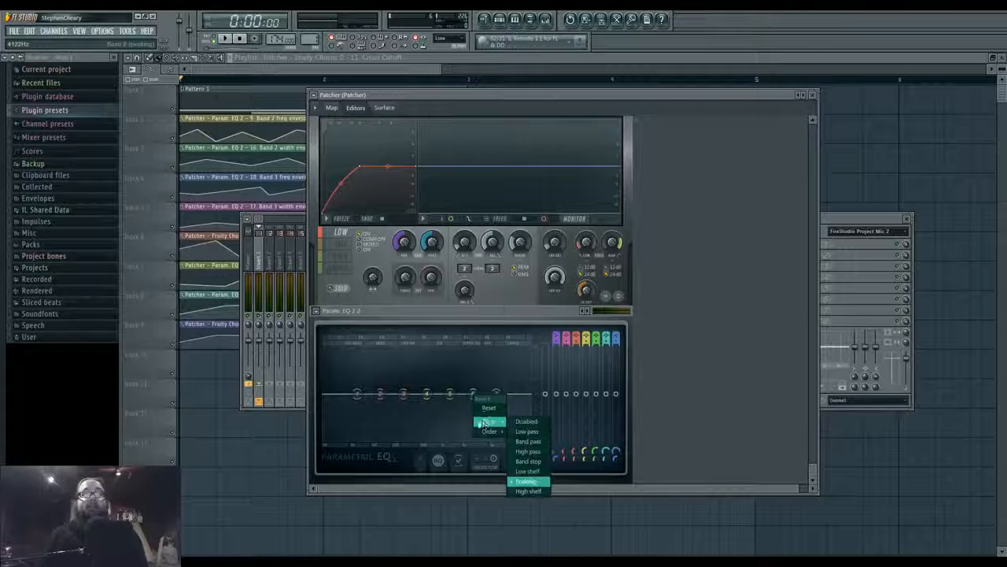
pyautogui.click(537, 462)
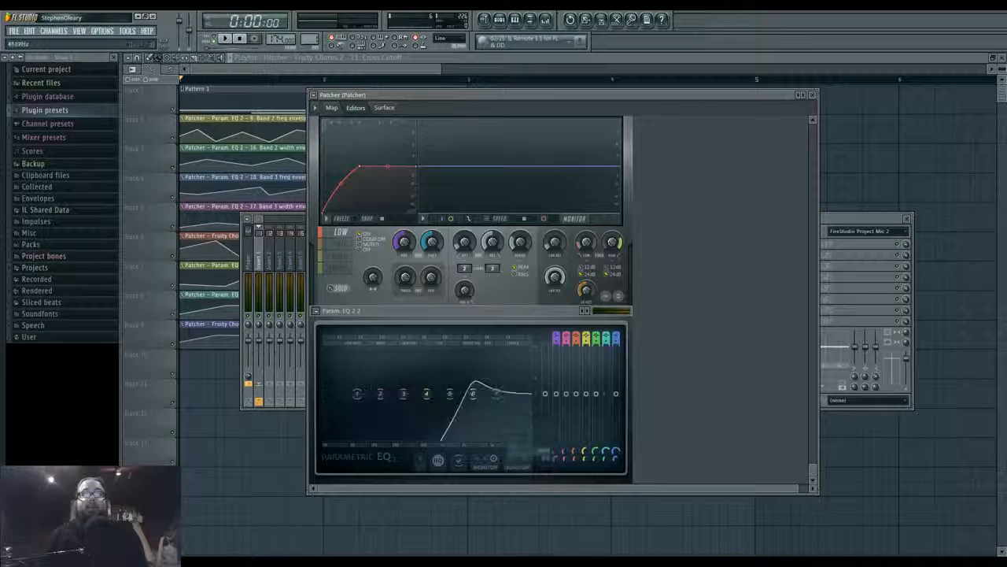
# On the parallel branch's EQ, set band 7 to low pass and band 6 to peaking, and lower band 7's cutoff into the bass during playback
pyautogui.rightClick(494, 399)
pyautogui.rightClick(503, 399)
pyautogui.moveTo(519, 423)
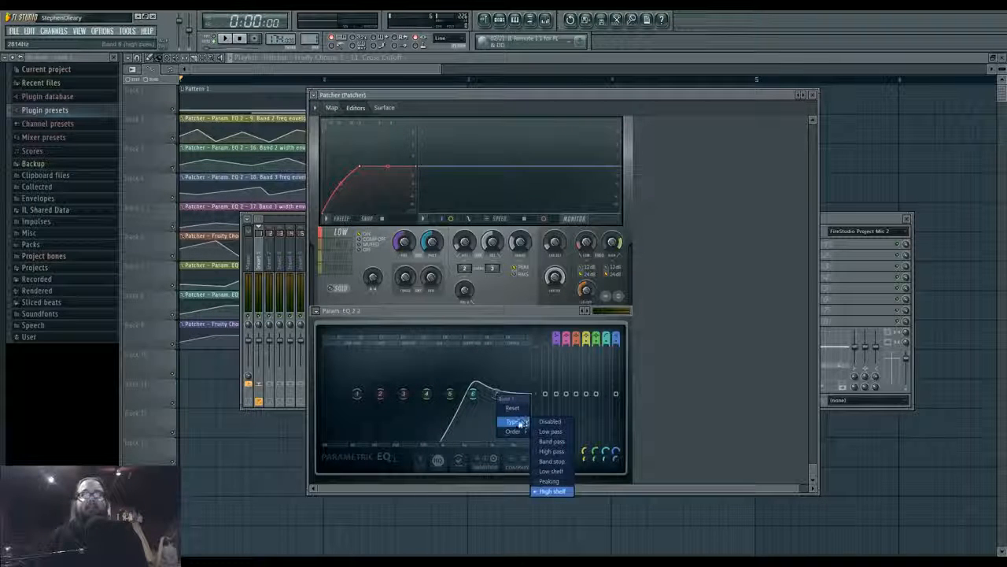
pyautogui.click(554, 440)
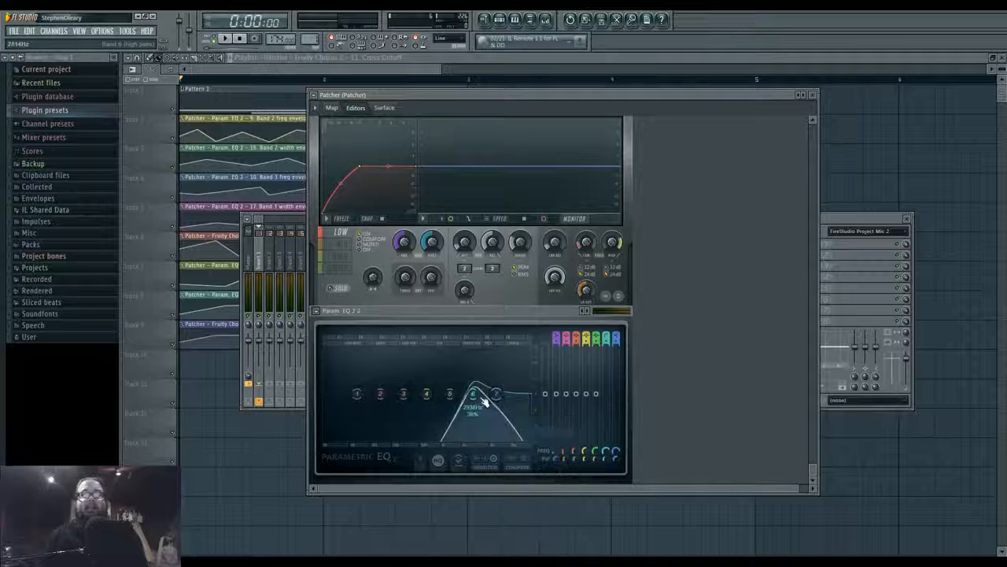
pyautogui.rightClick(474, 394)
pyautogui.moveTo(493, 425)
pyautogui.click(526, 479)
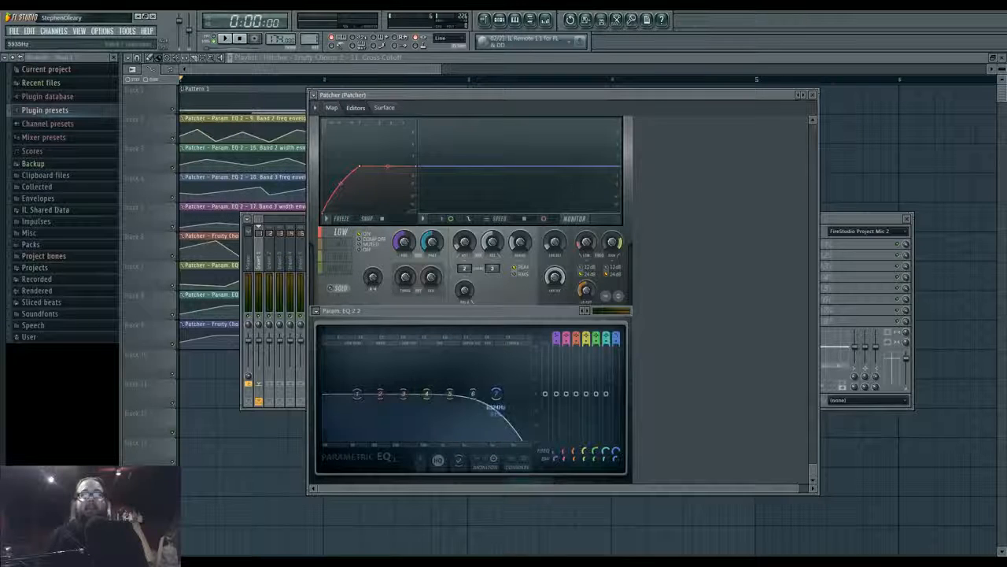
pyautogui.press('space')
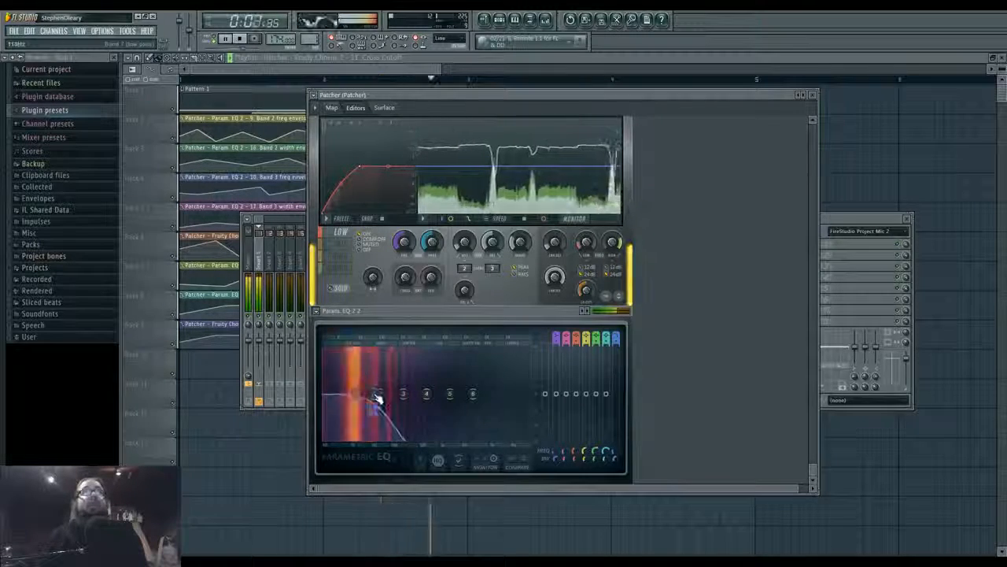
# In the Patcher map, move the second EQ and Fruity Chorus 2 upward and insert a Fruity Parametric EQ 2 between that chorus and Maximus
pyautogui.click(331, 107)
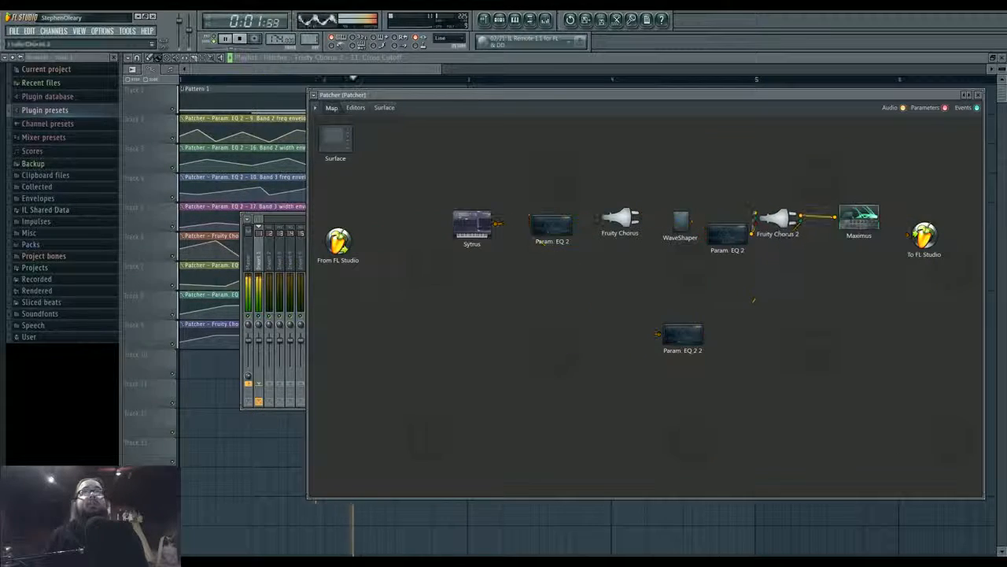
pyautogui.moveTo(744, 239); pyautogui.dragTo(789, 170)
pyautogui.press('space')
pyautogui.rightClick(801, 164)
pyautogui.click(833, 179)
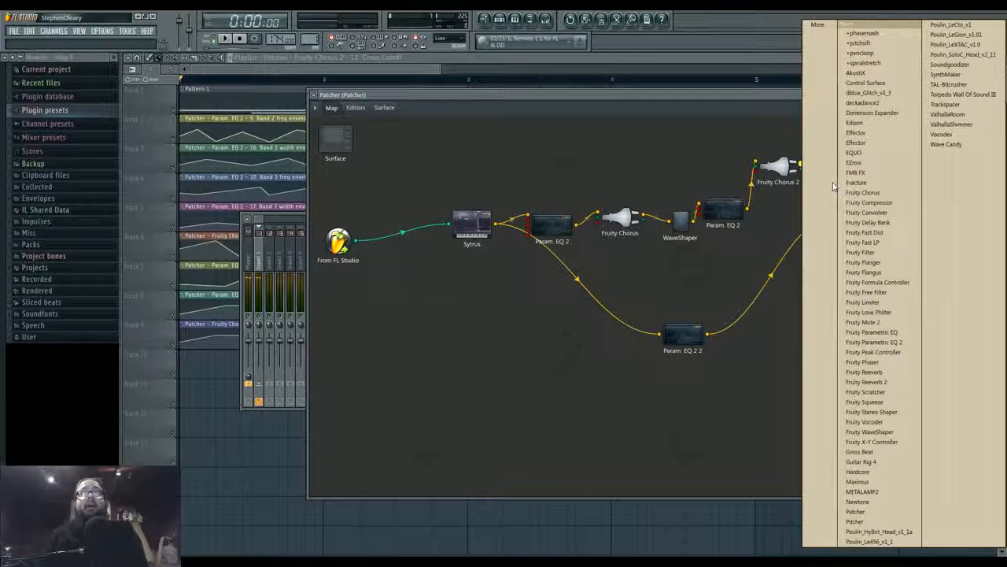
pyautogui.click(893, 338)
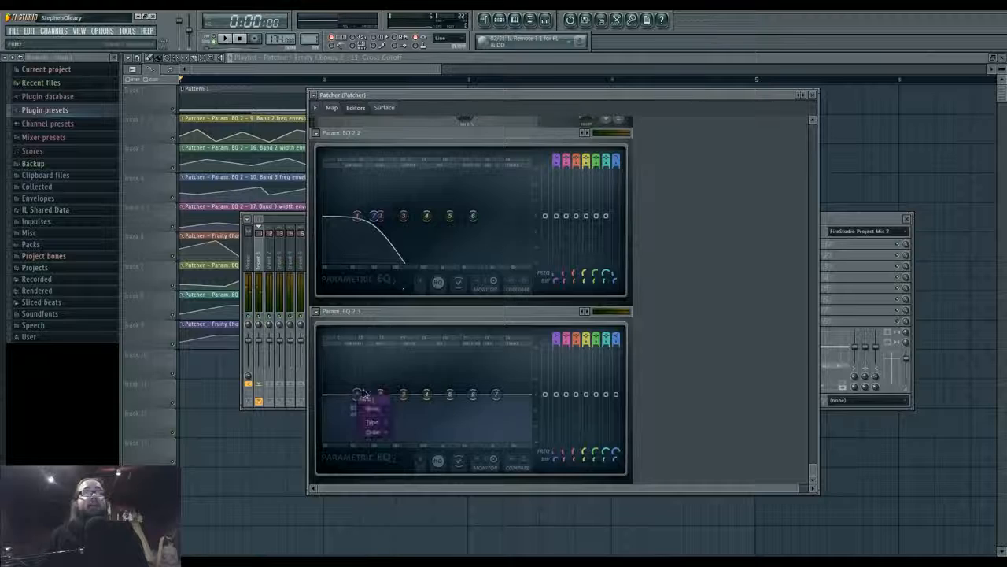
# Set band 1 of the EQ before Maximus to high pass, raise its cutoff, audition the result, and return to the map
pyautogui.moveTo(376, 425)
pyautogui.click(417, 451)
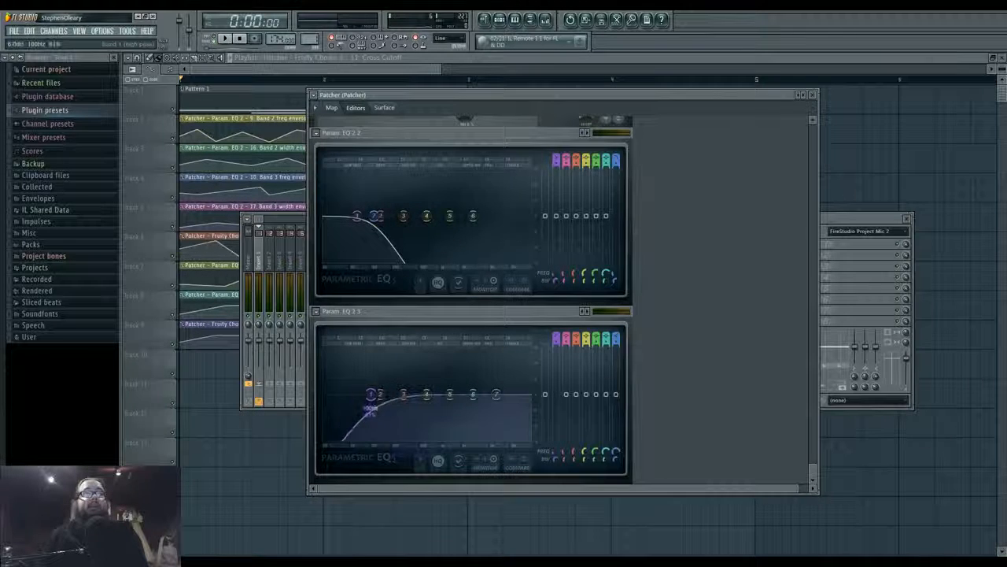
pyautogui.press('space')
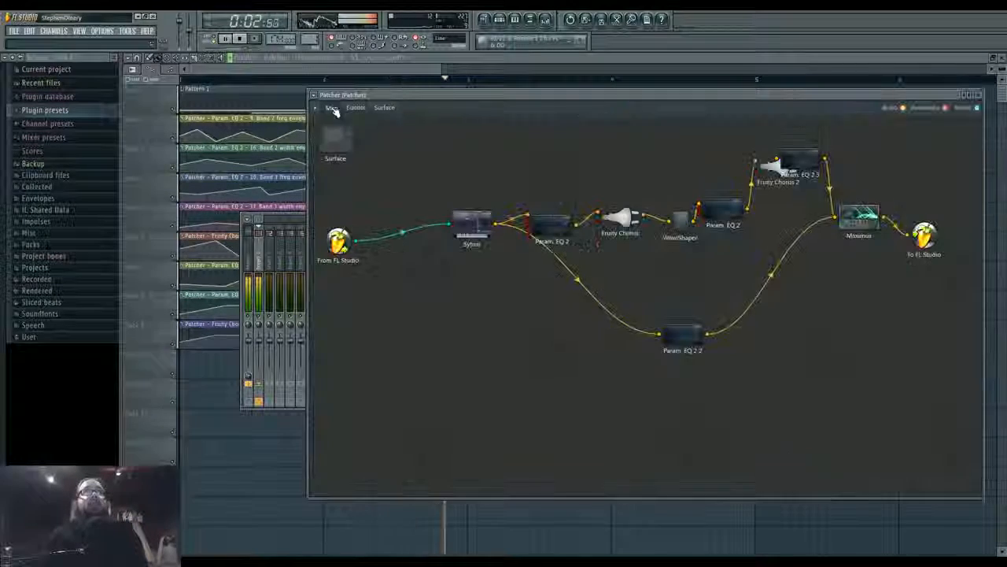
pyautogui.click(331, 107)
pyautogui.press('space')
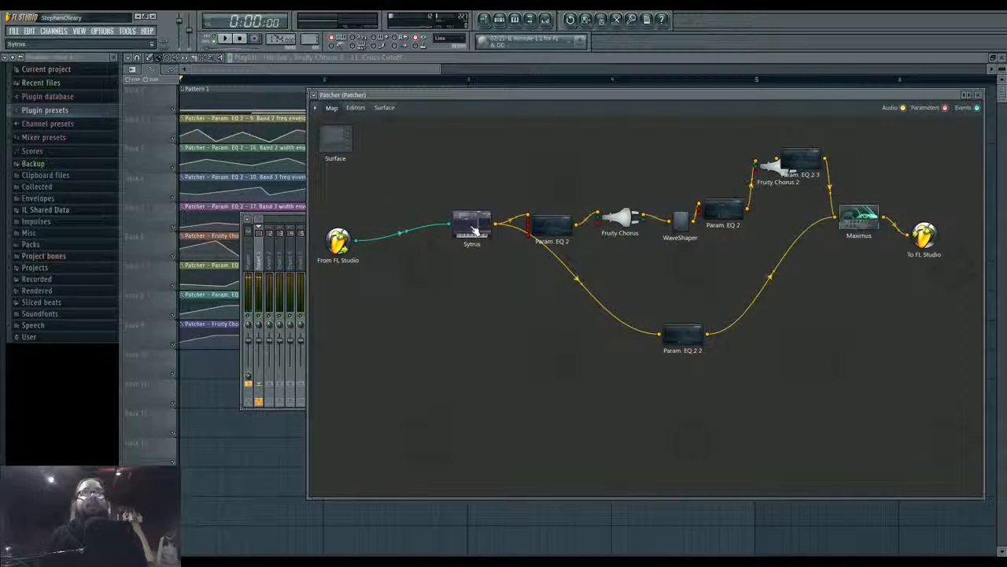
# In Sytrus, turn up operator 6 in the output column of the matrix while auditioning, and return to the map
pyautogui.click(474, 229)
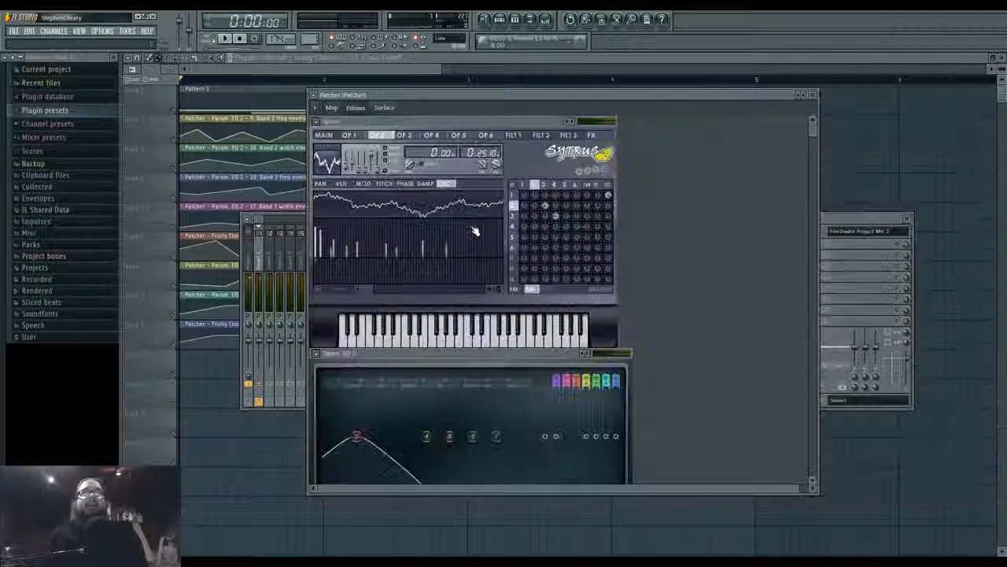
pyautogui.press('space')
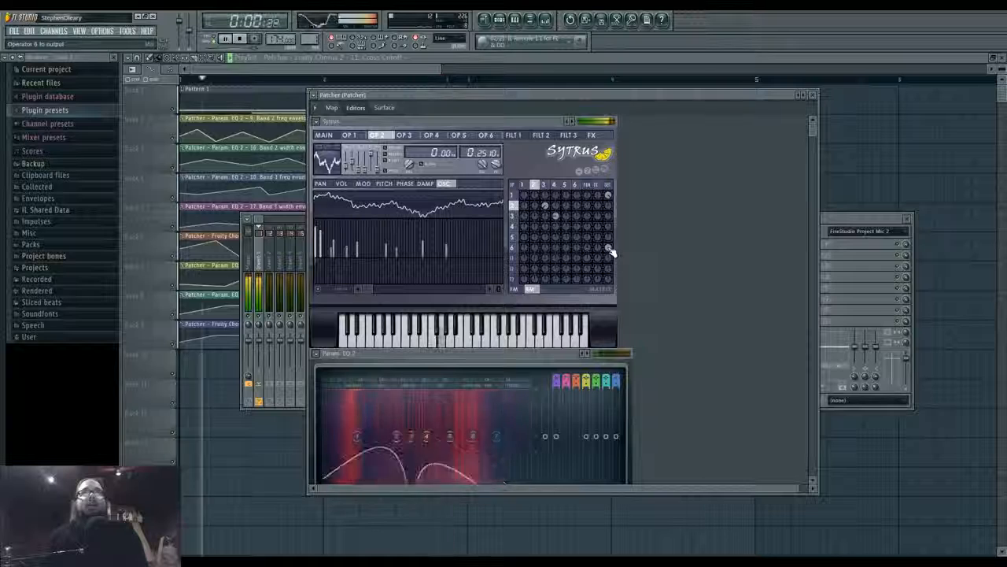
pyautogui.press('space')
pyautogui.click(332, 107)
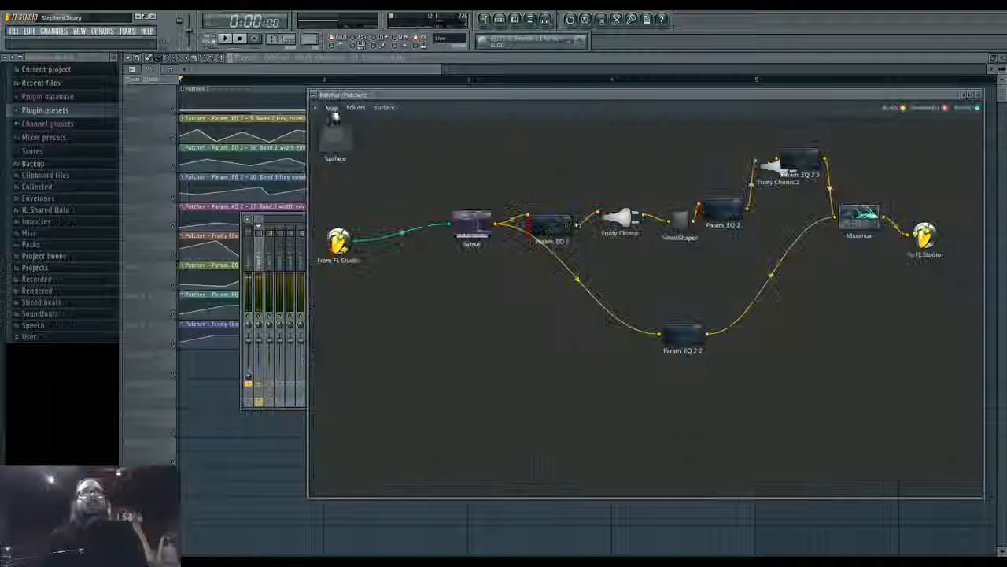
# Activate an additional audio send output on the Sytrus module
pyautogui.rightClick(470, 227)
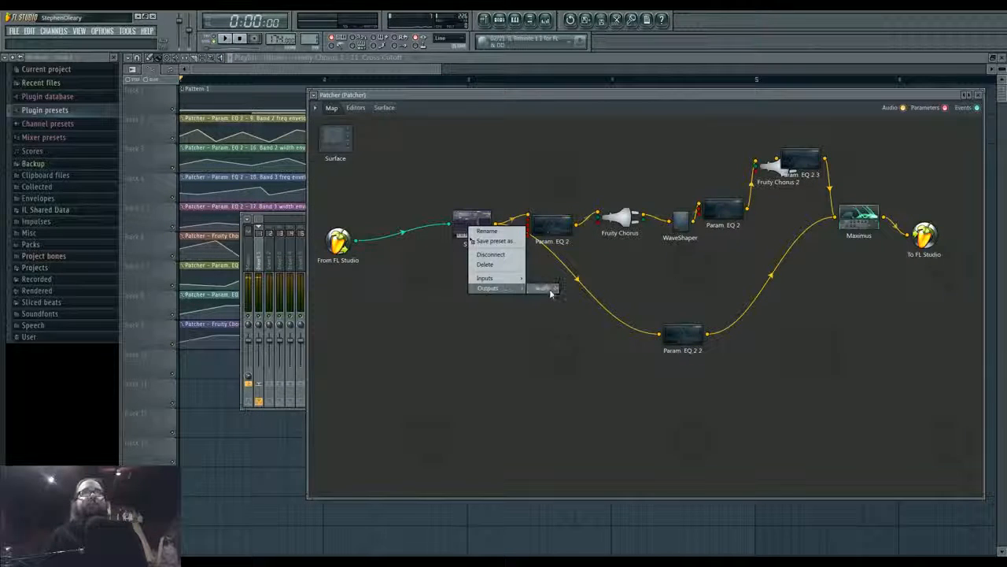
pyautogui.moveTo(551, 289)
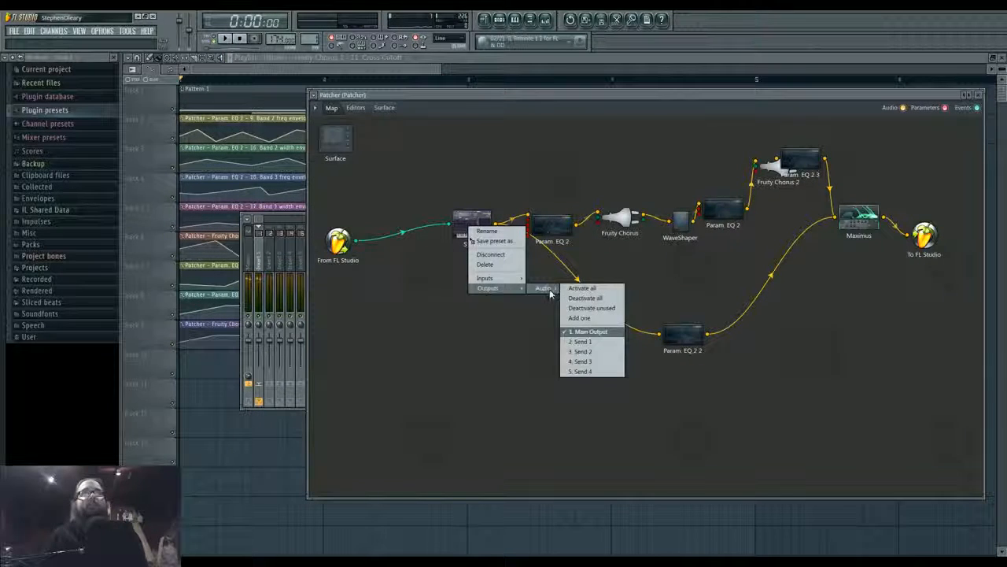
pyautogui.click(586, 347)
# In the Sytrus matrix, route operator 6 to the FX section instead of the main output, and return to the map
pyautogui.doubleClick(462, 218)
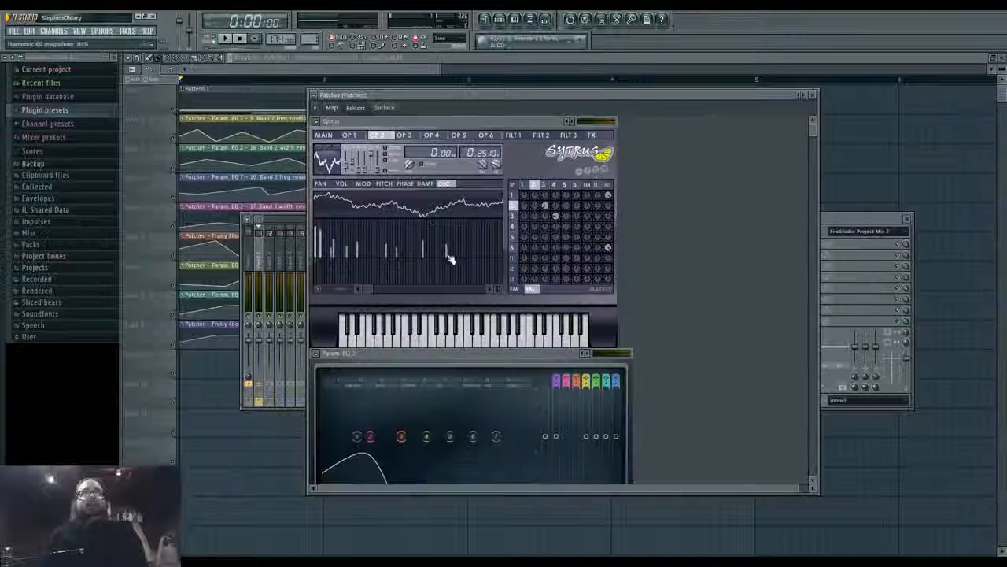
pyautogui.click(527, 251)
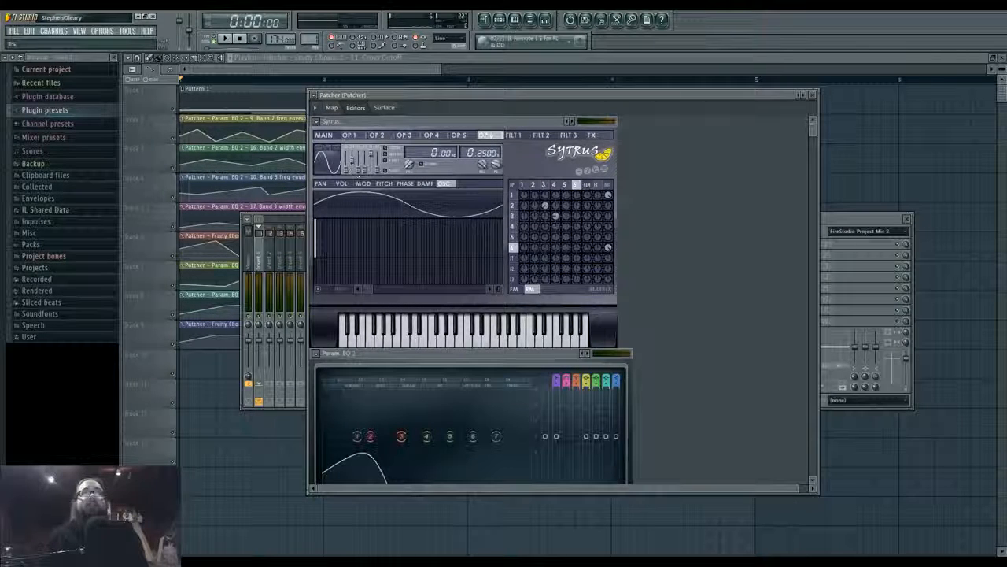
pyautogui.click(598, 185)
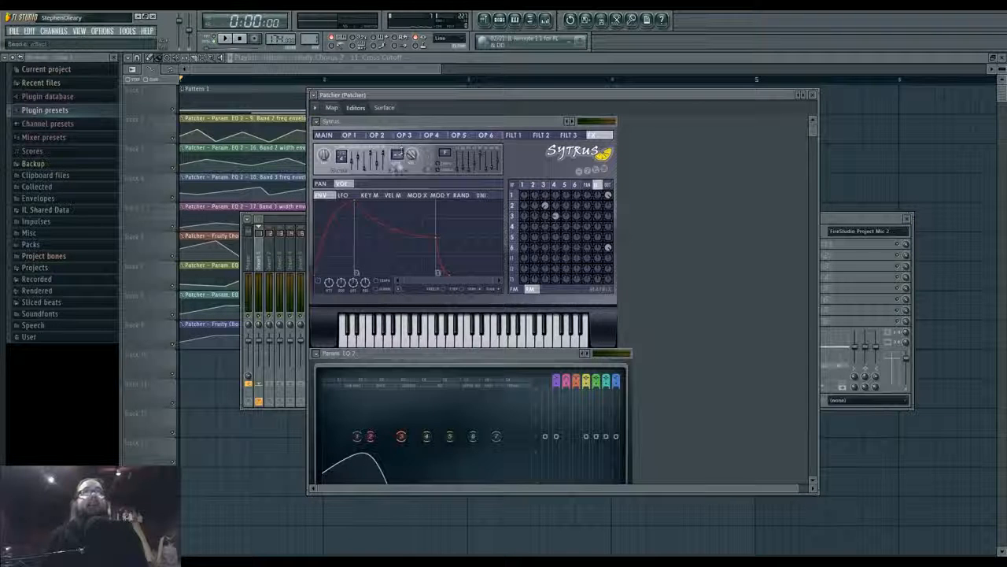
pyautogui.moveTo(600, 251); pyautogui.dragTo(599, 236)
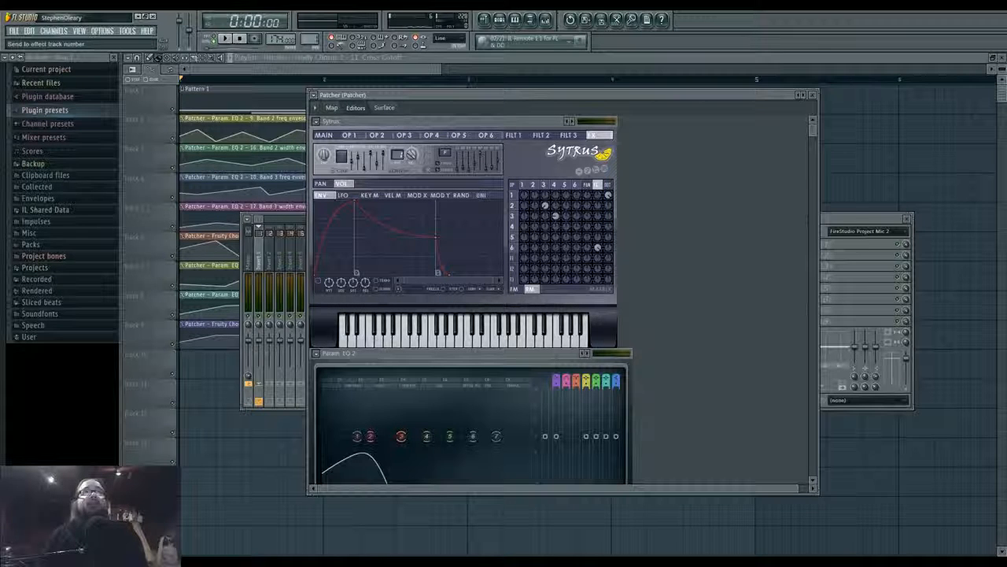
pyautogui.click(332, 109)
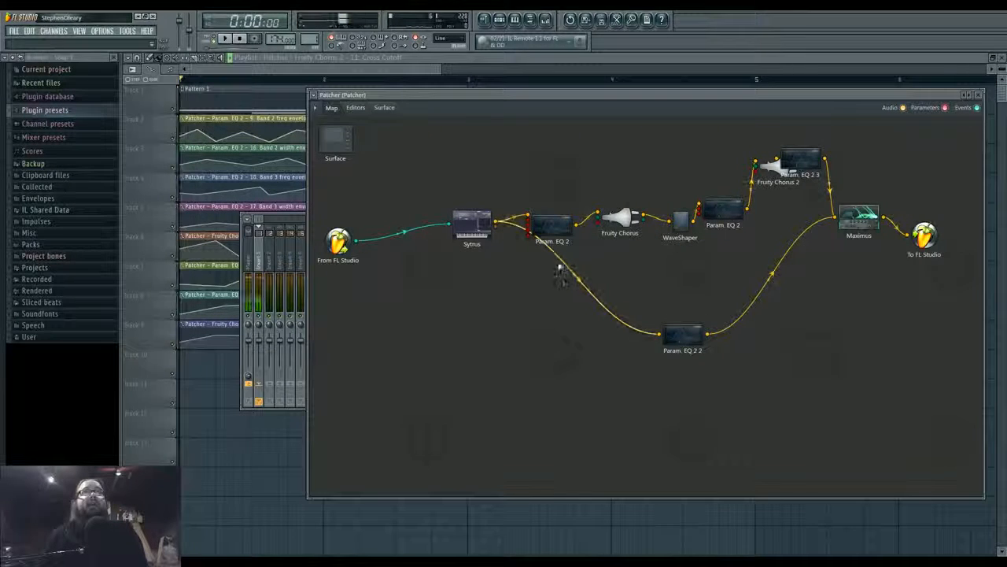
# Disconnect and delete the low-pass EQ on the parallel branch, move Sytrus down, and connect its send output directly to Maximus
pyautogui.moveTo(675, 337); pyautogui.dragTo(659, 358)
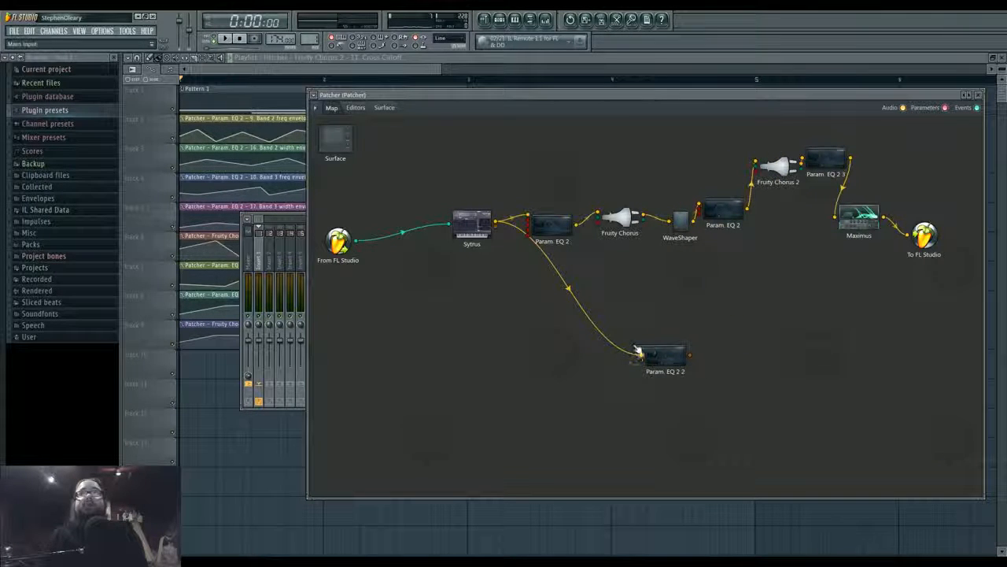
pyautogui.moveTo(638, 351); pyautogui.dragTo(591, 330)
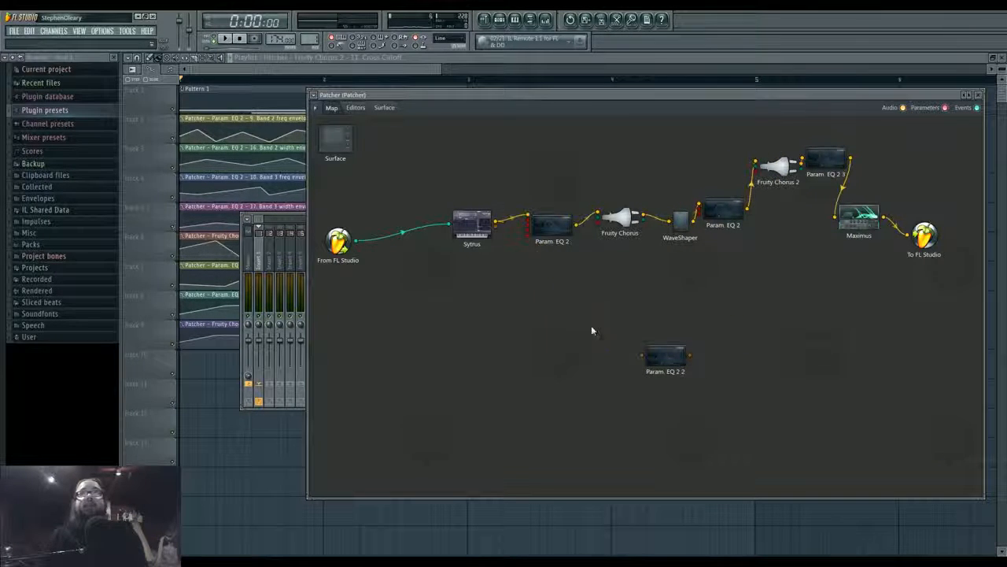
pyautogui.rightClick(675, 358)
pyautogui.click(703, 393)
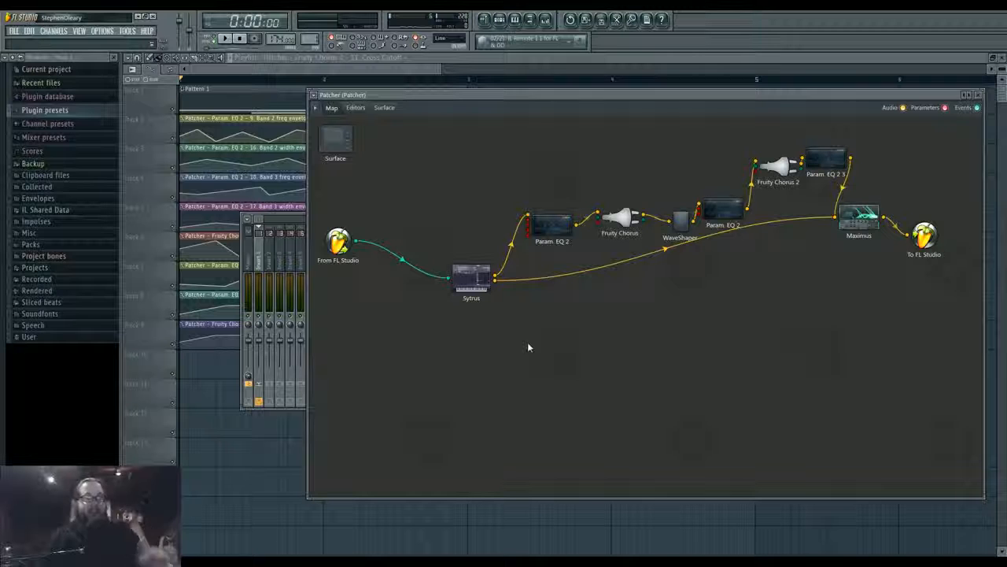
# Start playback and reposition the WaveShaper, second Param. EQ 2 and Param. EQ 2 3 modules slightly on the map
pyautogui.press('space')
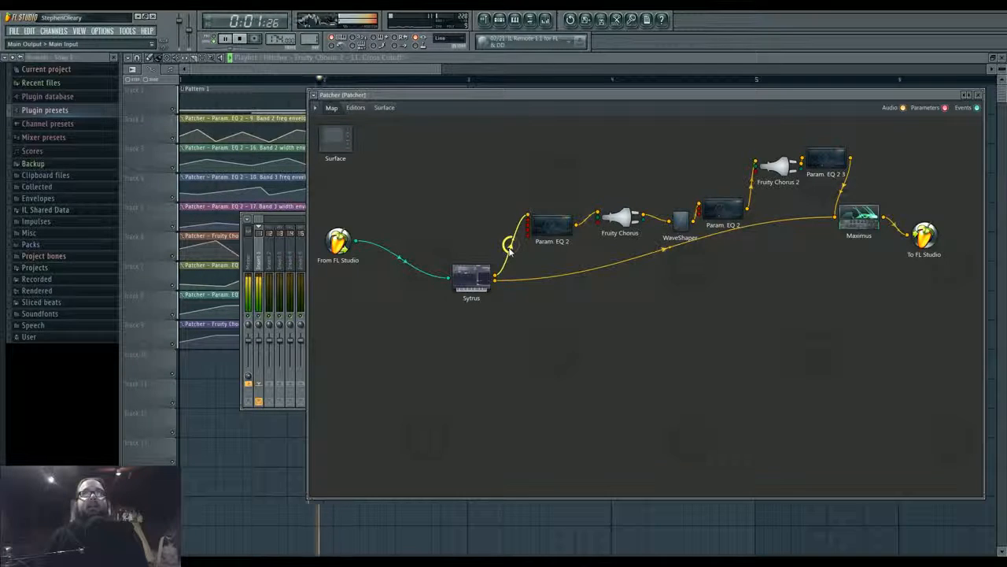
pyautogui.moveTo(684, 225); pyautogui.dragTo(718, 194)
pyautogui.moveTo(828, 160); pyautogui.dragTo(825, 166)
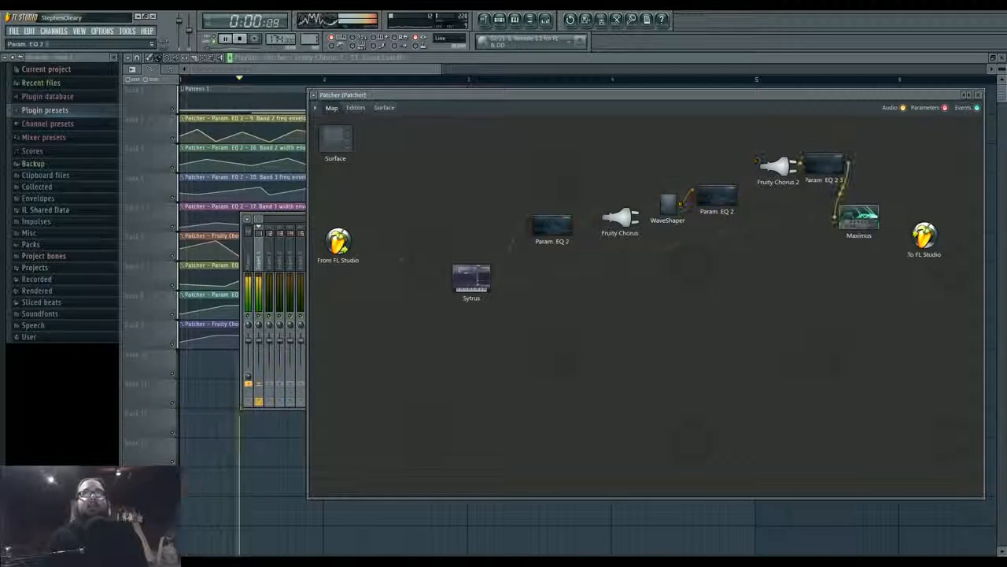
# Move the high-pass band of Param. EQ 2 3 down to the lowest frequencies and return to the map
pyautogui.click(356, 107)
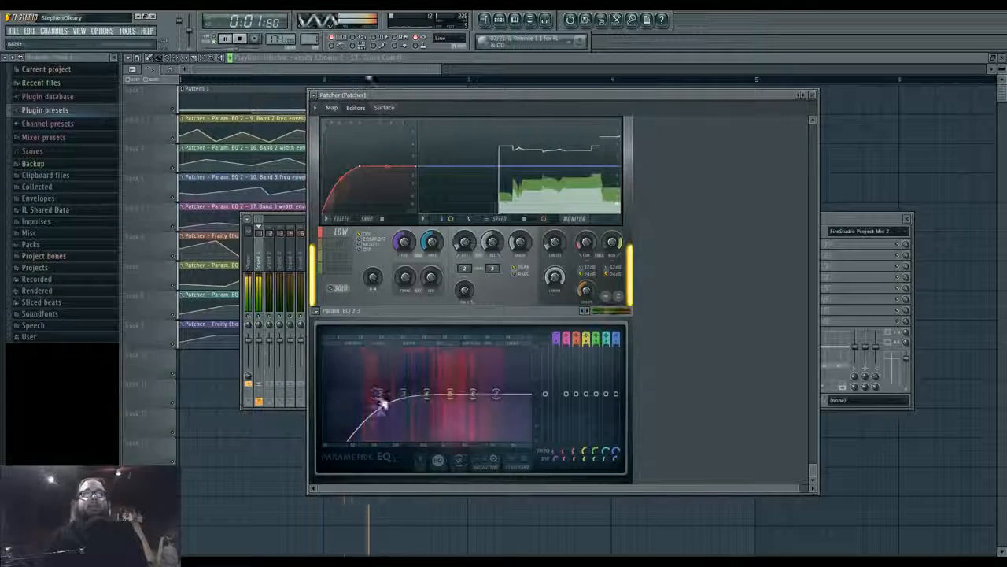
pyautogui.moveTo(381, 399); pyautogui.dragTo(336, 396)
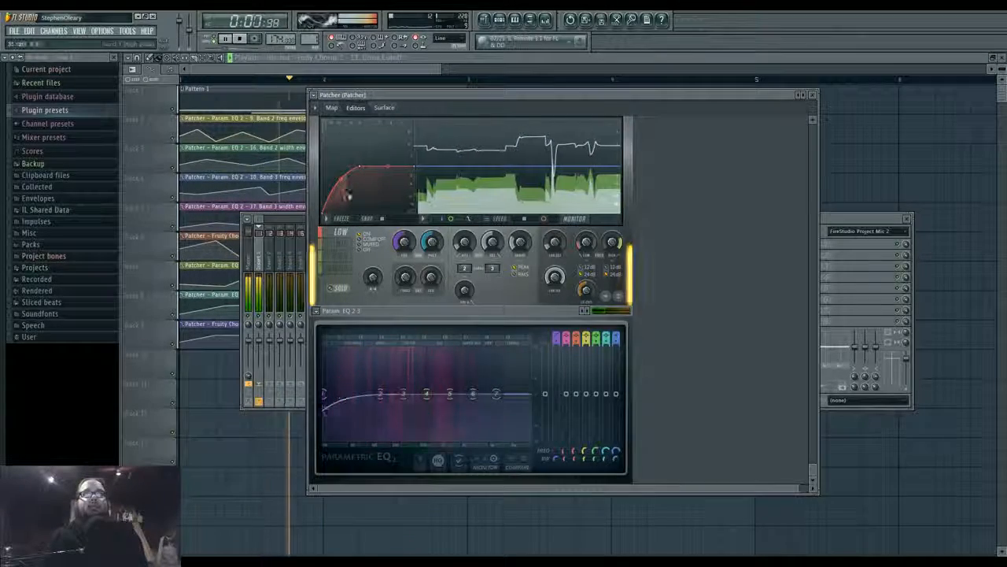
pyautogui.click(337, 108)
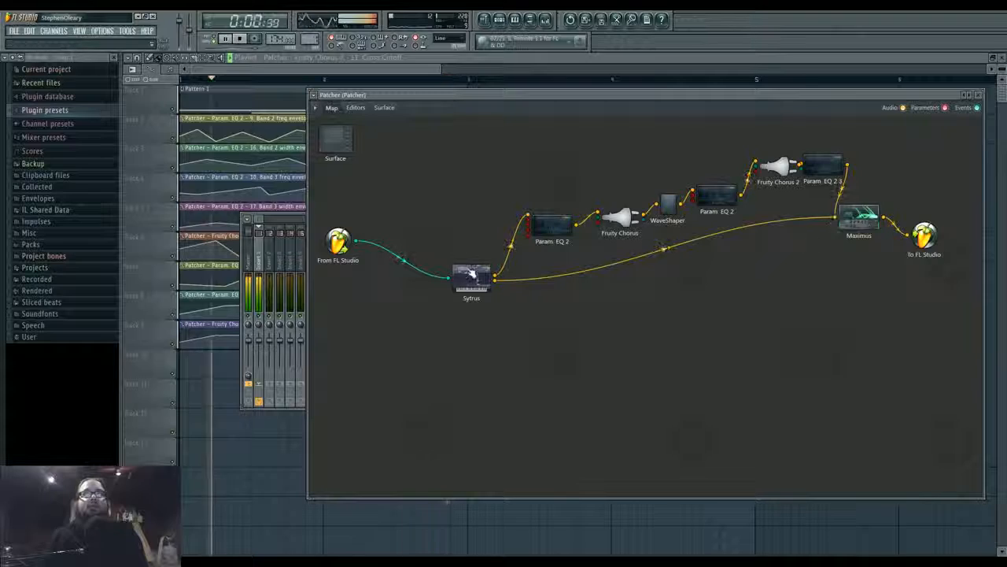
# In Sytrus, ring-modulate operator 6 with operator 4 at a 0.0100 frequency ratio while auditioning, and move Maximus lower on the map
pyautogui.doubleClick(472, 277)
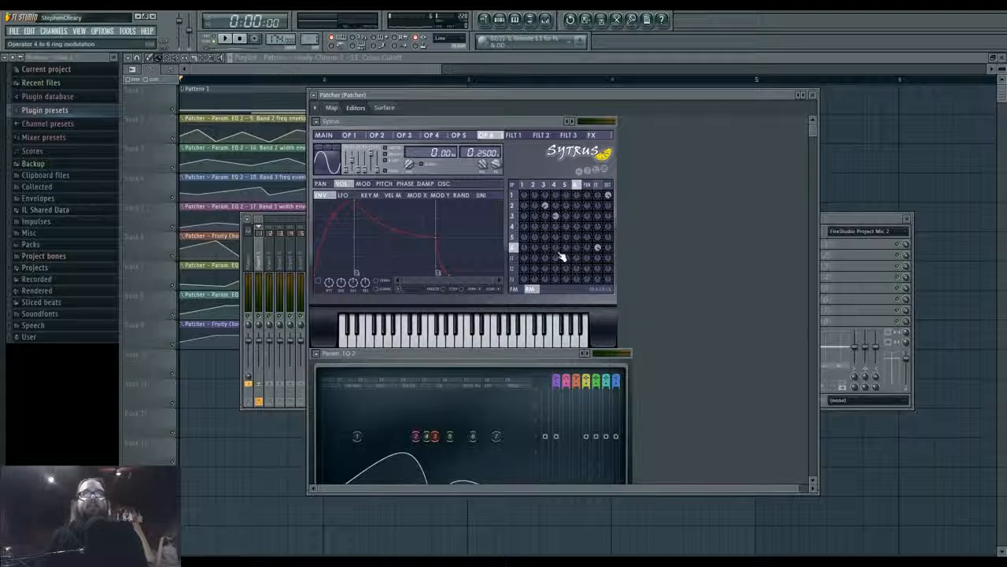
pyautogui.press('space')
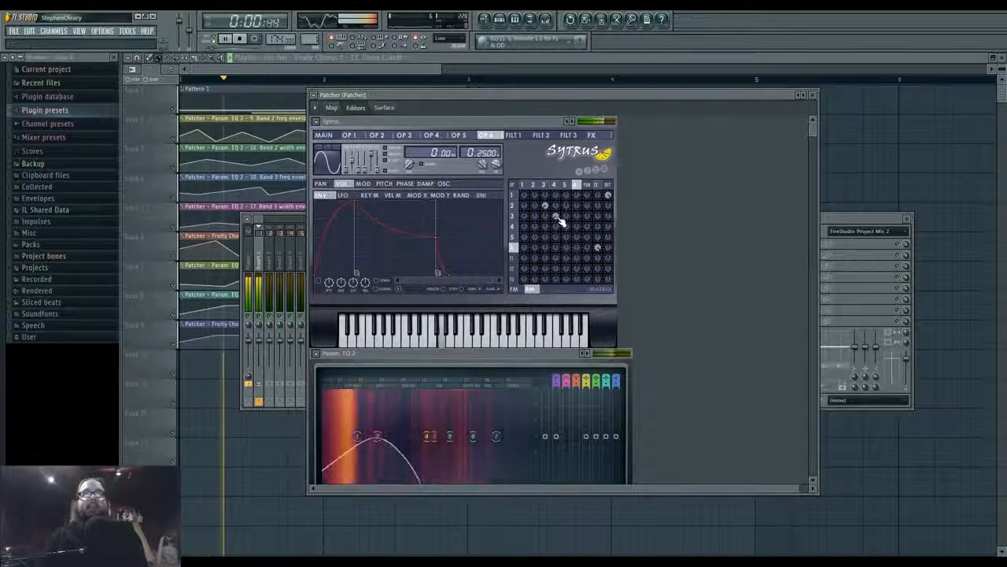
pyautogui.press('space')
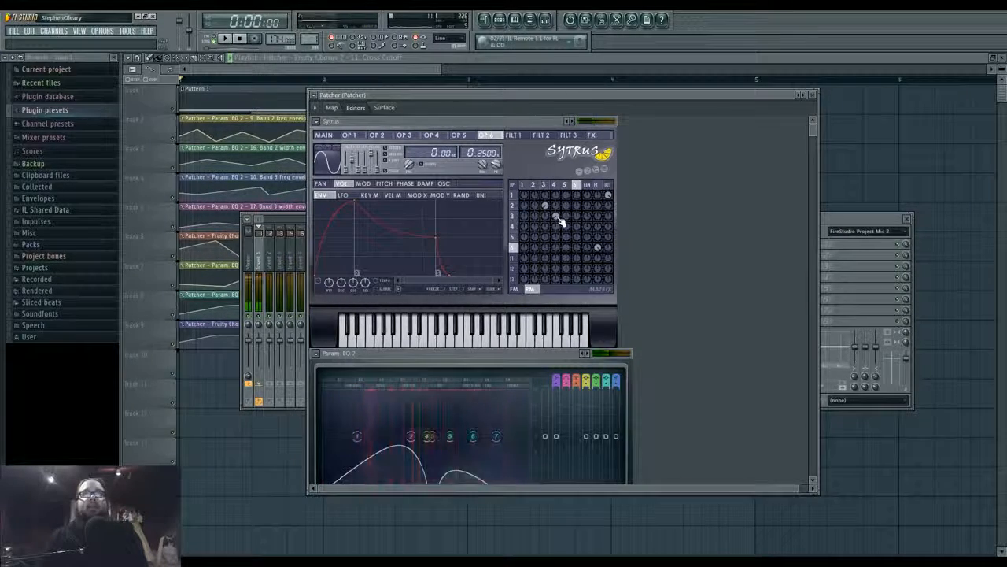
pyautogui.click(544, 186)
pyautogui.press('space')
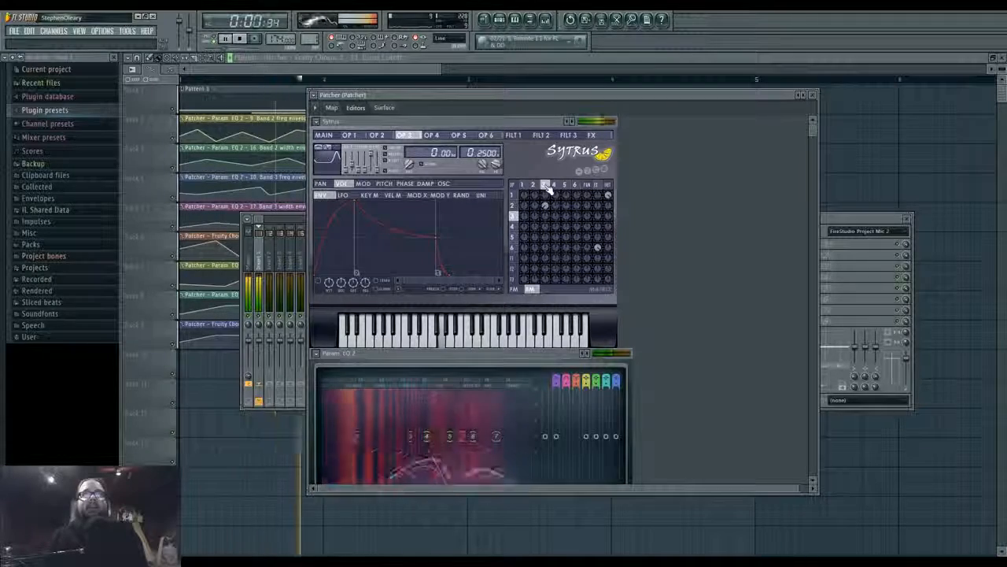
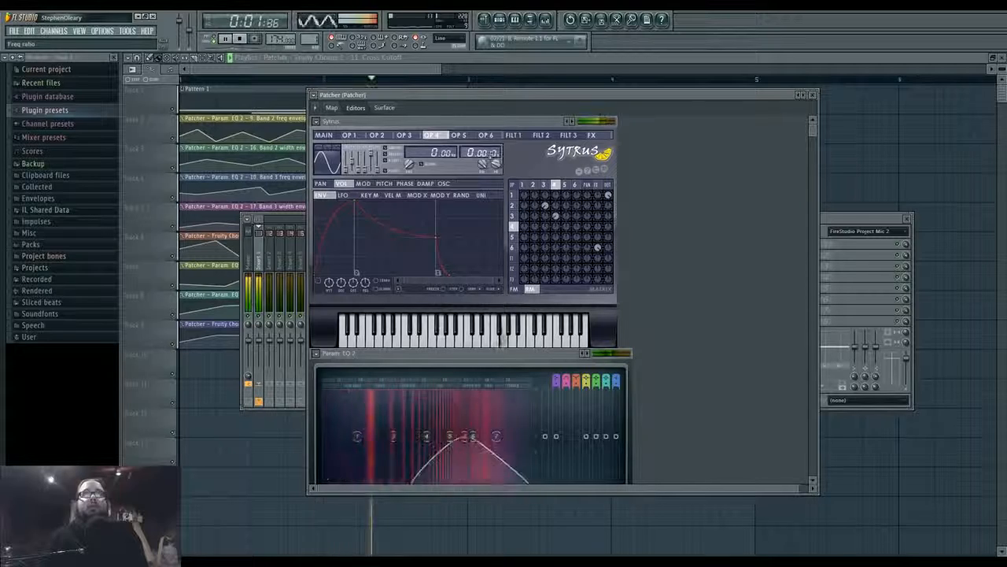
pyautogui.press('space')
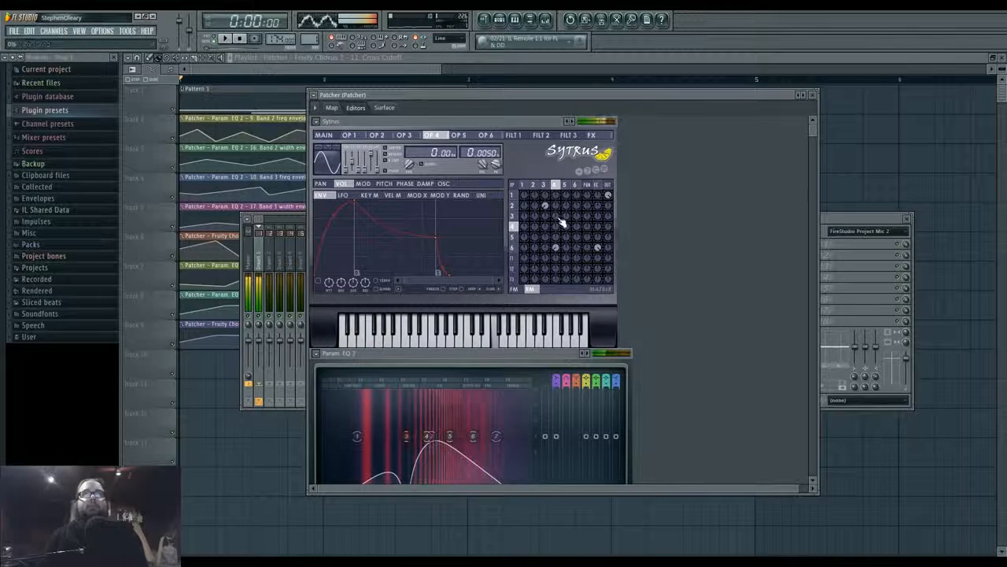
pyautogui.press('space')
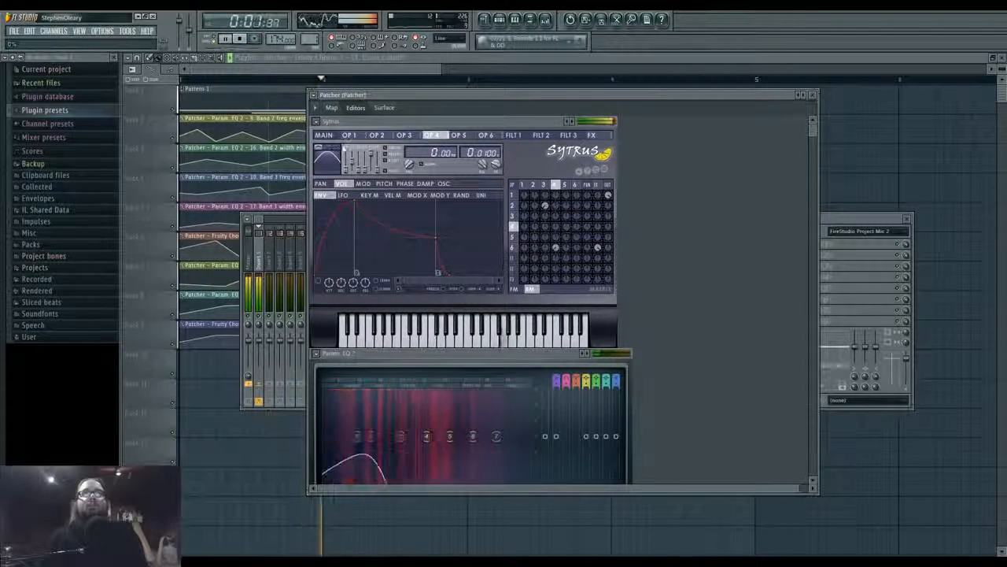
pyautogui.click(332, 109)
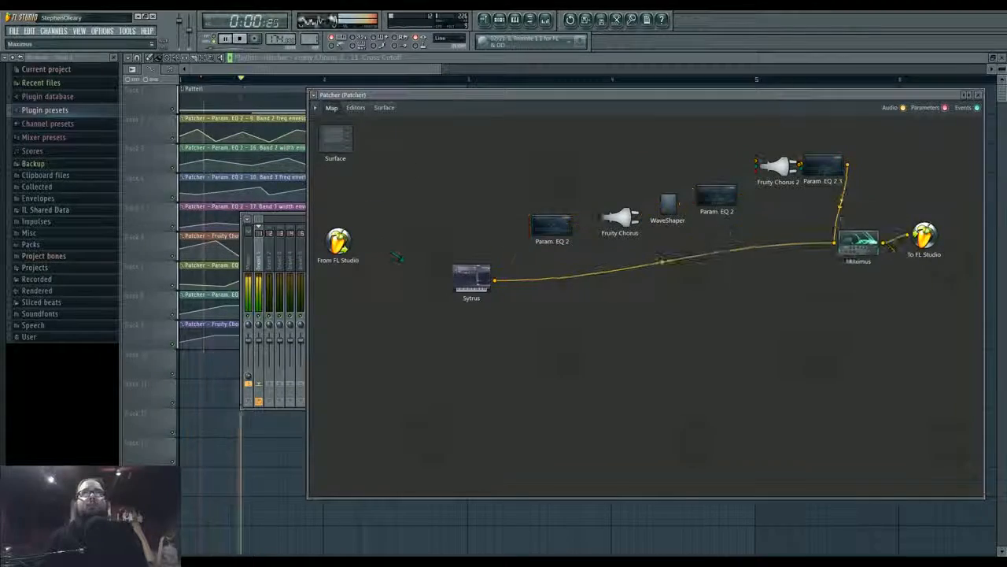
pyautogui.press('space')
# Examine the Sytrus FX section's send settings and the corresponding send tracks in the mixer
pyautogui.doubleClick(481, 285)
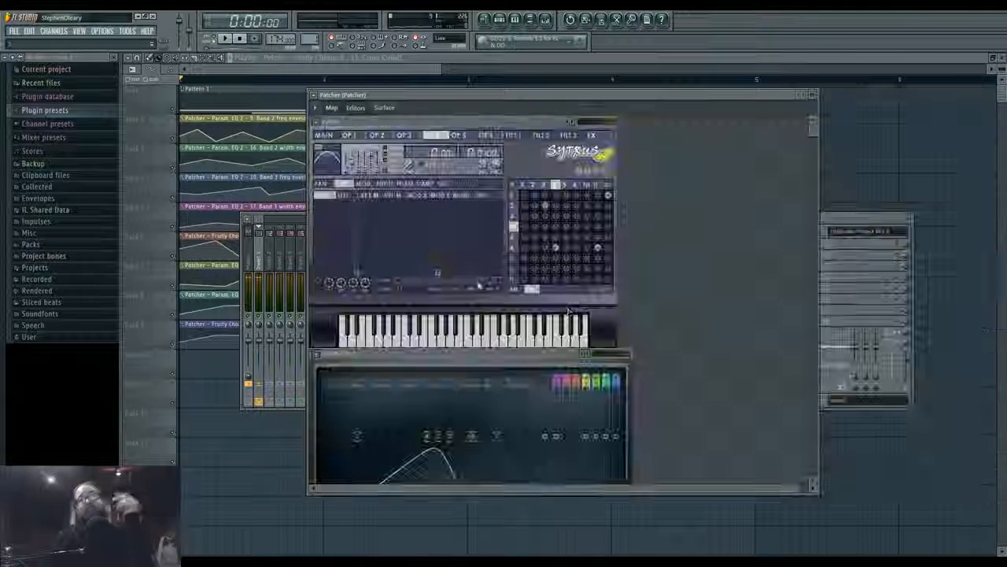
pyautogui.click(598, 185)
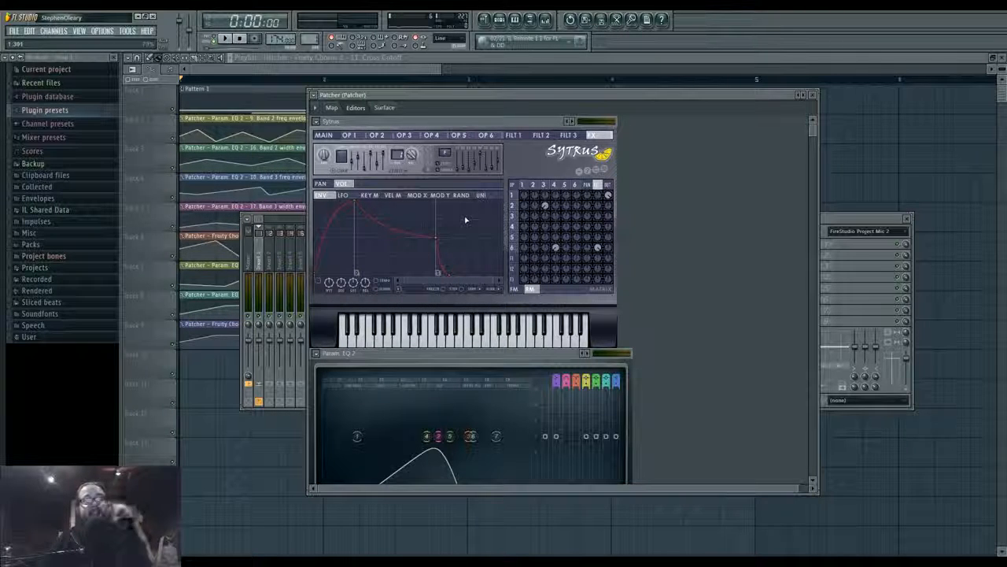
pyautogui.click(850, 218)
pyautogui.moveTo(732, 265); pyautogui.dragTo(755, 265)
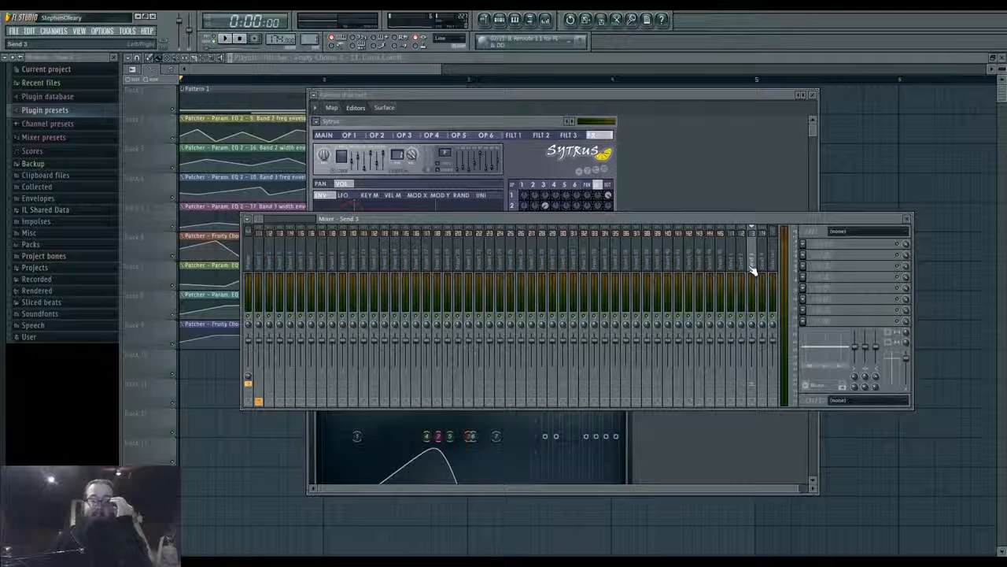
pyautogui.moveTo(750, 269)
pyautogui.mouseDown()
pyautogui.moveTo(519, 261)
pyautogui.moveTo(754, 262)
pyautogui.moveTo(745, 260)
pyautogui.mouseUp()
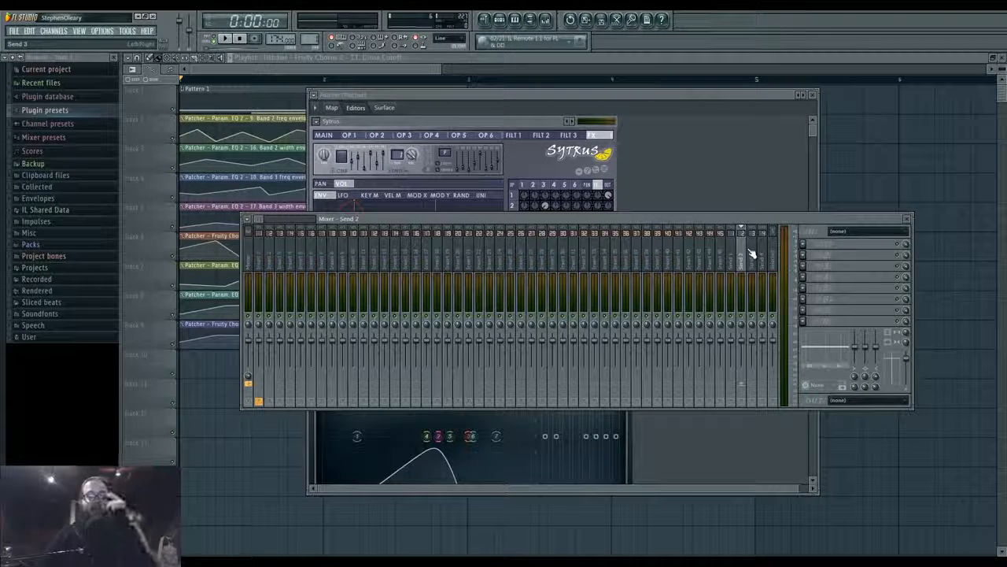
pyautogui.click(459, 104)
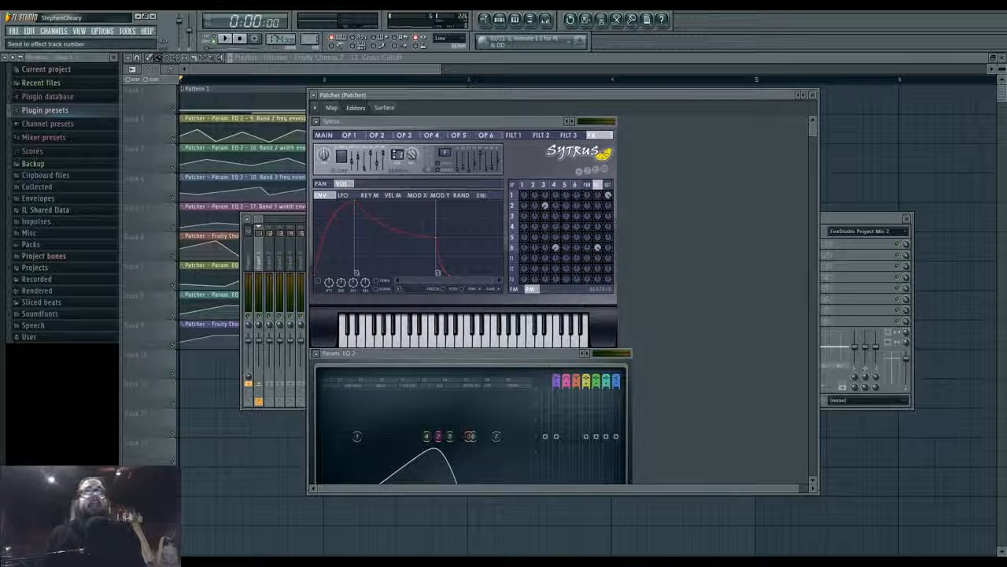
# Move Sytrus slightly toward the From FL Studio module and check which audio sends are active among its outputs
pyautogui.click(332, 109)
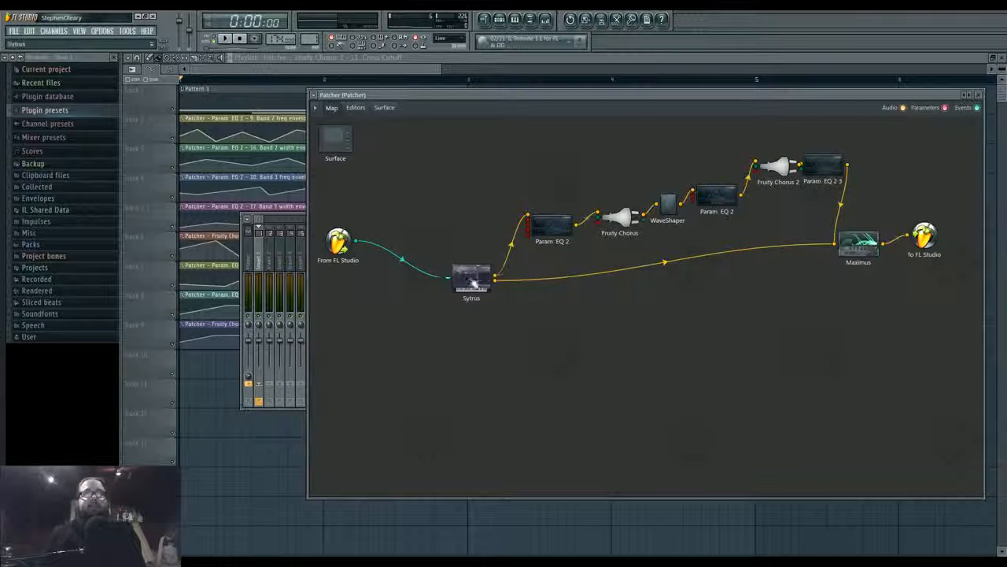
pyautogui.moveTo(473, 284); pyautogui.dragTo(462, 284)
pyautogui.rightClick(472, 282)
pyautogui.moveTo(508, 345)
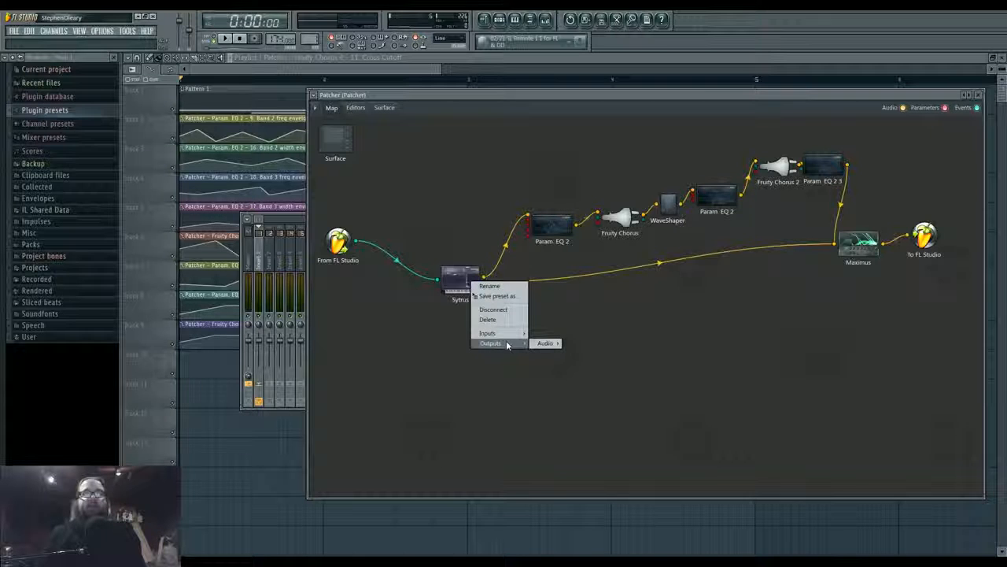
pyautogui.moveTo(547, 343)
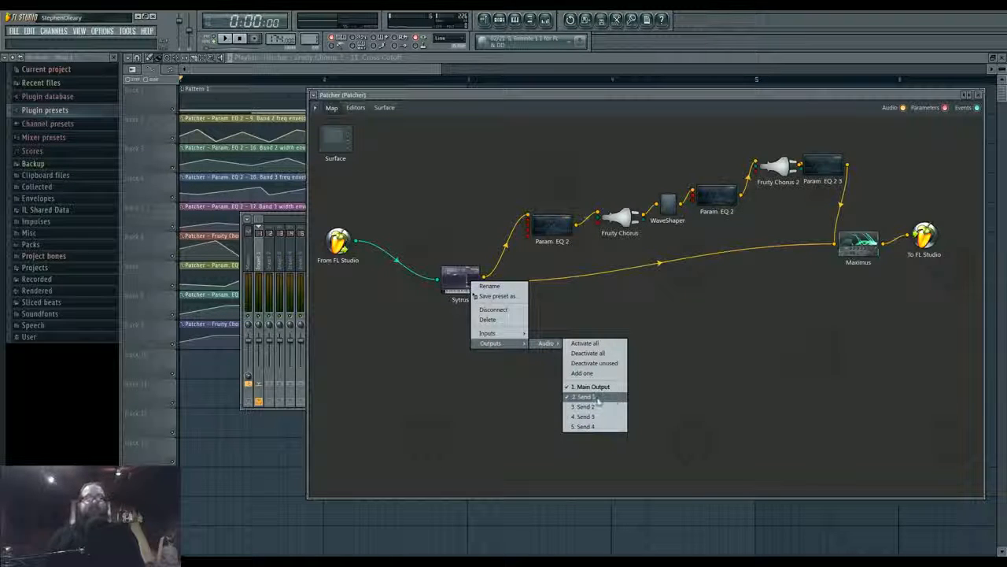
pyautogui.rightClick(635, 311)
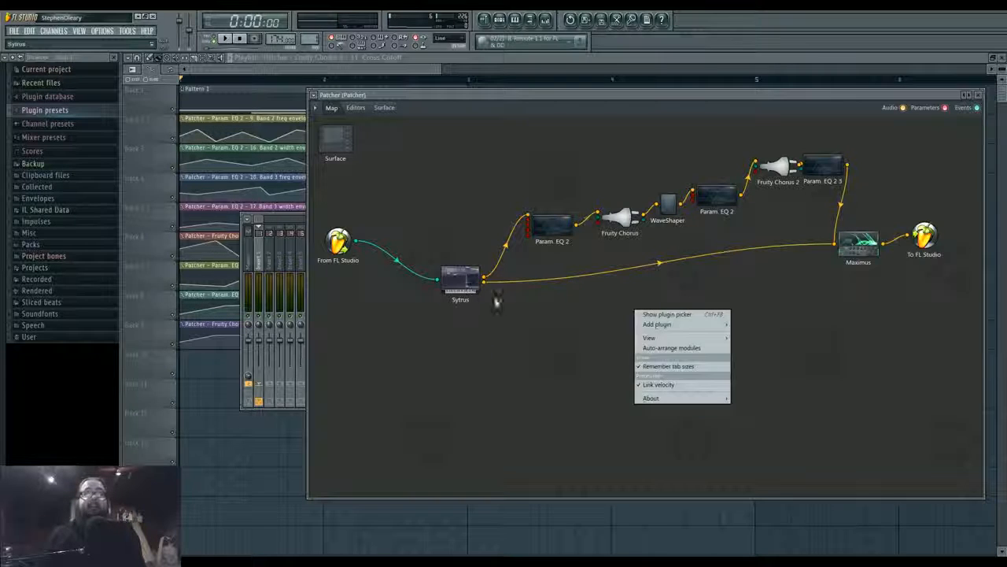
pyautogui.click(498, 299)
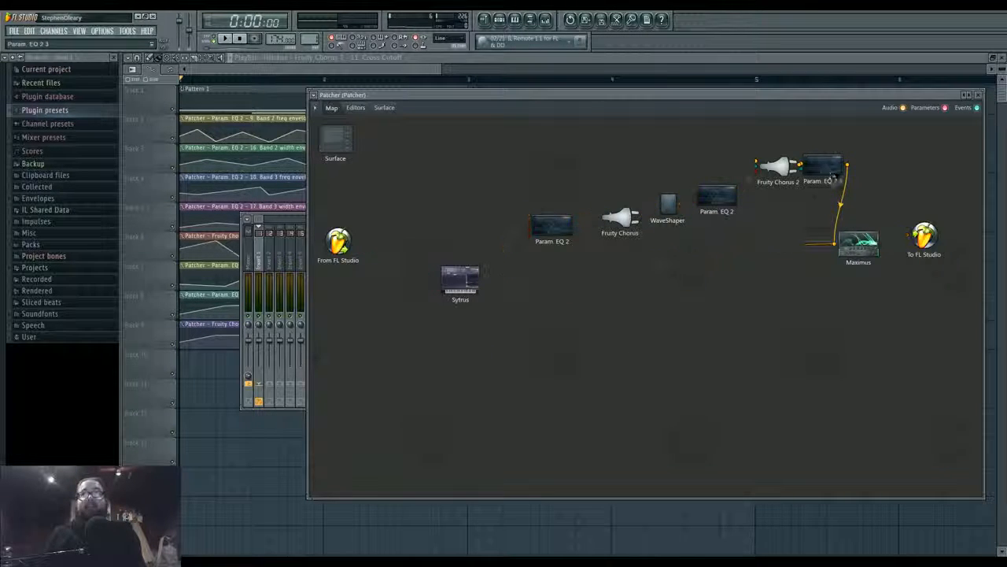
# Rearrange the EQ, chorus and WaveShaper modules into a tighter chain between Sytrus and Maximus
pyautogui.moveTo(822, 165); pyautogui.dragTo(832, 188)
pyautogui.moveTo(776, 167); pyautogui.dragTo(767, 167)
pyautogui.moveTo(556, 229); pyautogui.dragTo(524, 238)
pyautogui.moveTo(621, 218); pyautogui.dragTo(594, 214)
pyautogui.moveTo(668, 205); pyautogui.dragTo(652, 205)
pyautogui.moveTo(717, 193); pyautogui.dragTo(702, 197)
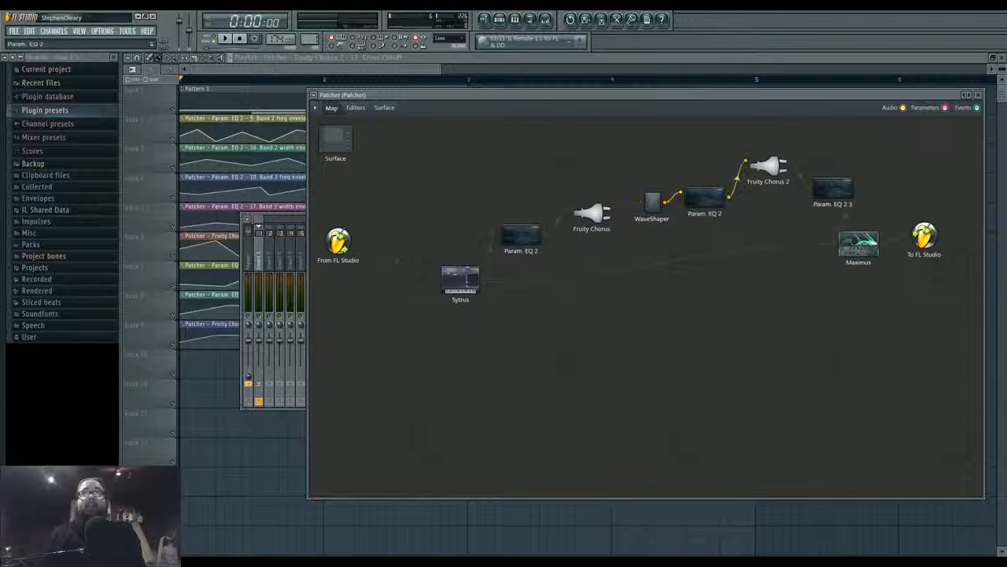
pyautogui.moveTo(768, 166); pyautogui.dragTo(764, 187)
pyautogui.moveTo(833, 189); pyautogui.dragTo(818, 195)
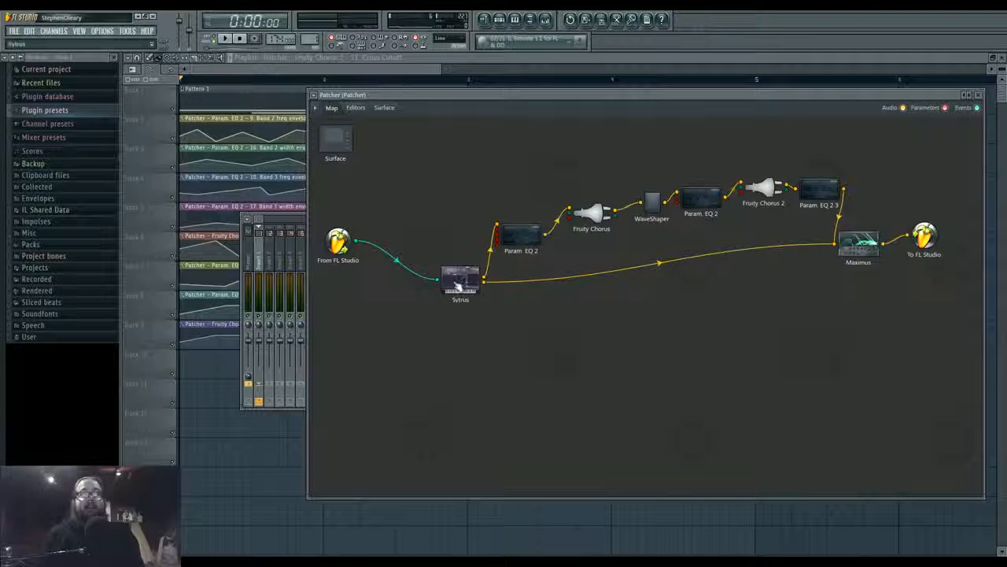
# Review the Sytrus modulation matrix, play the patch, and nudge Sytrus and the first Param. EQ 2 on the map
pyautogui.doubleClick(459, 280)
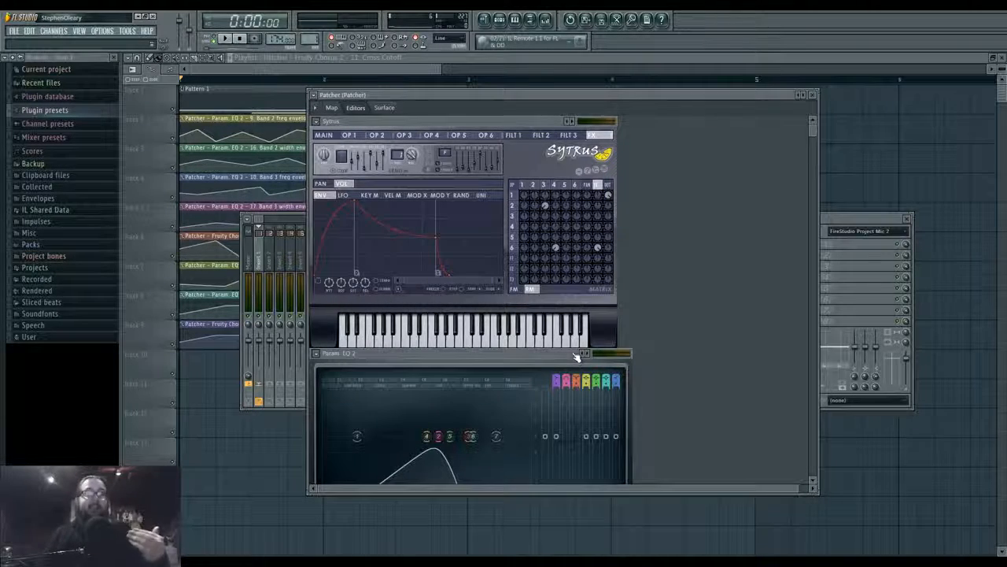
pyautogui.click(334, 110)
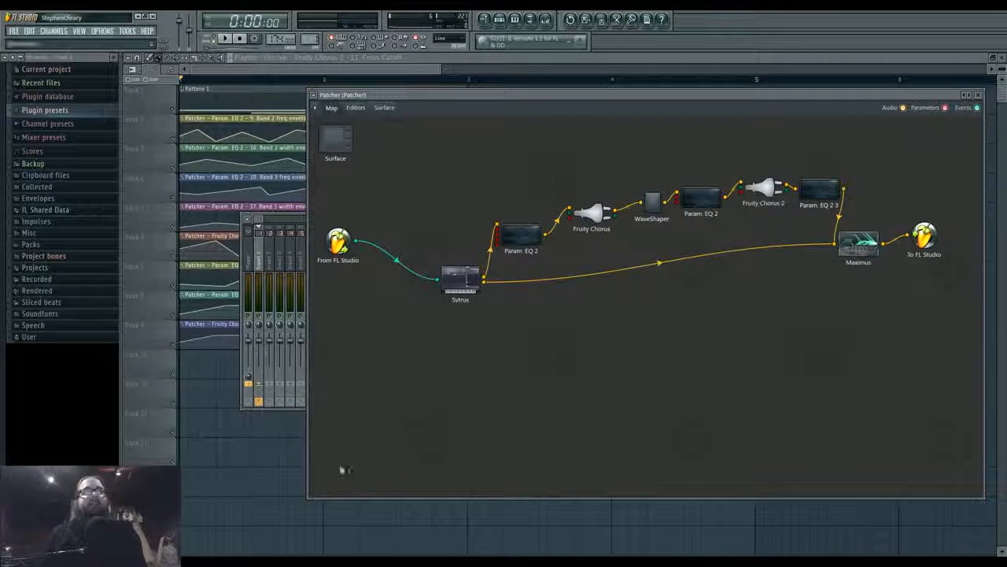
pyautogui.press('space')
pyautogui.rightClick(456, 351)
pyautogui.click(389, 344)
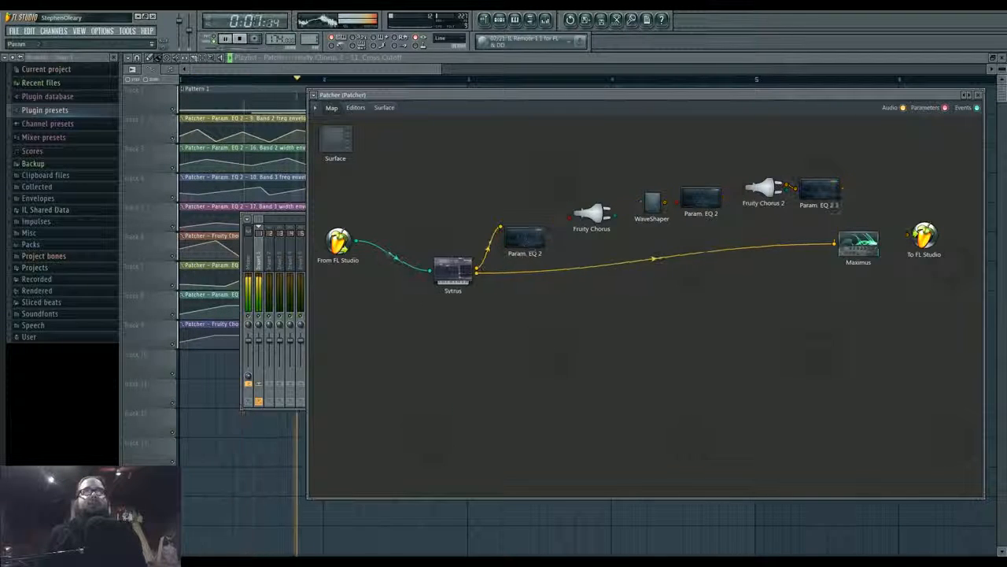
# In Sytrus, send operator 5 to the output, frequency-modulated by operator 2, and set its frequency ratio to 0.2700 while auditioning
pyautogui.doubleClick(458, 272)
pyautogui.click(535, 185)
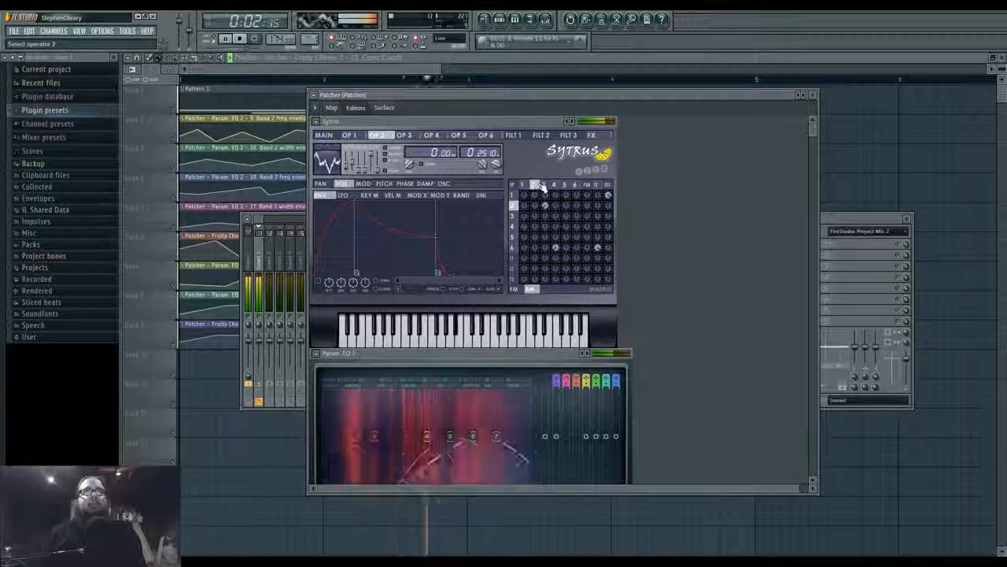
pyautogui.press('space')
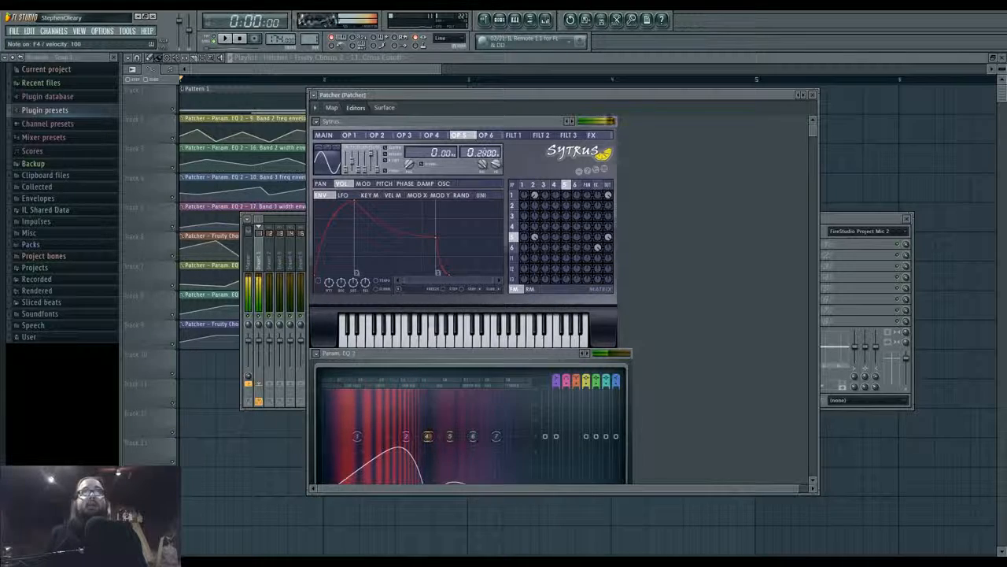
pyautogui.press('space')
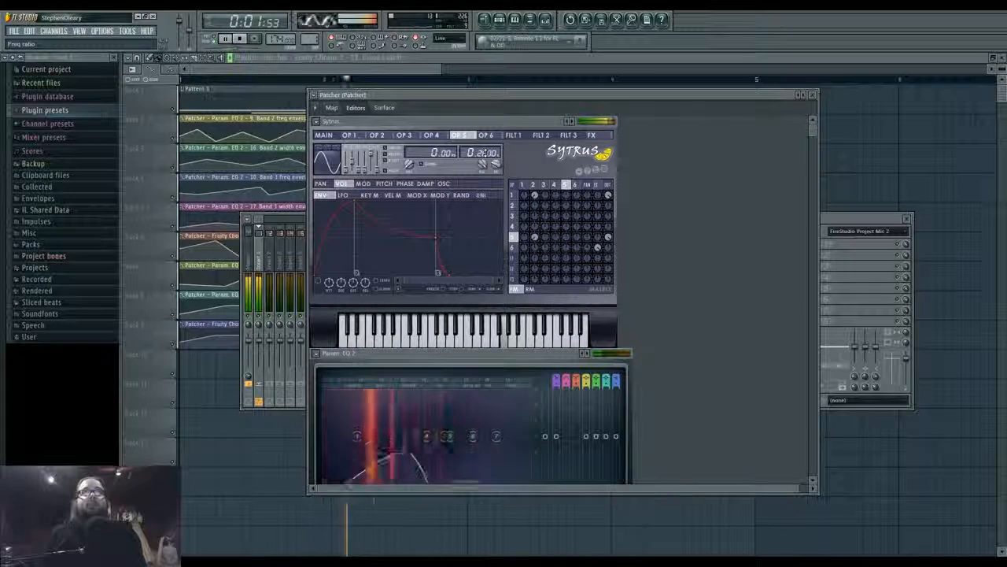
pyautogui.press('space')
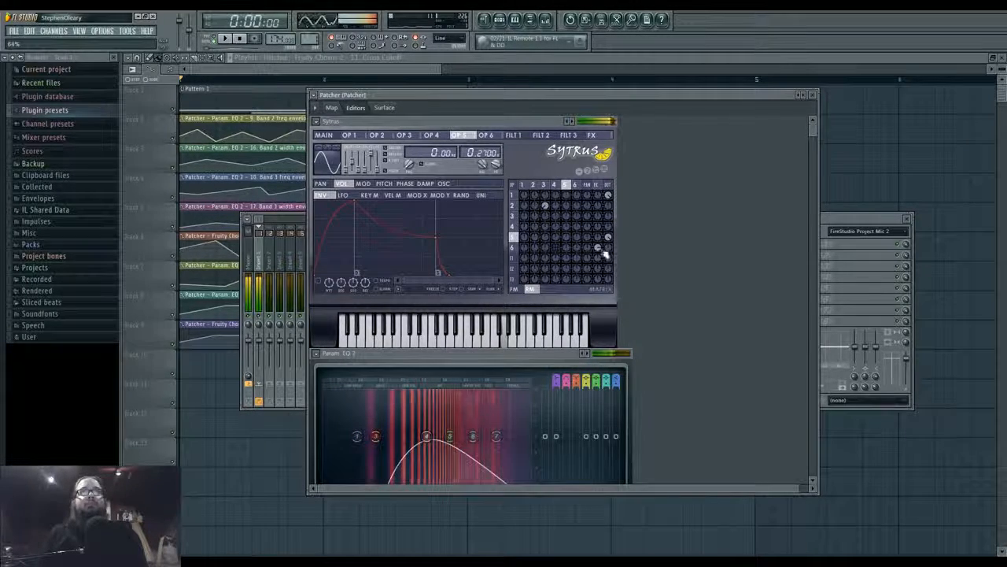
# Adjust operator 2's frequency modulation of operators 5 and 1, and set operator 5's frequency ratio to 0.2400 while auditioning
pyautogui.press('space')
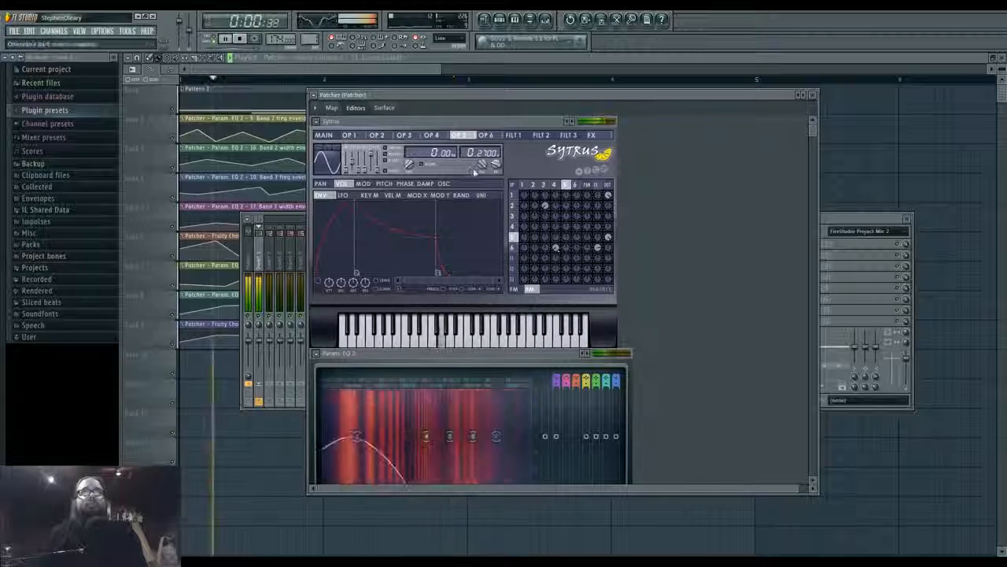
pyautogui.click(518, 289)
pyautogui.moveTo(535, 238); pyautogui.dragTo(534, 196)
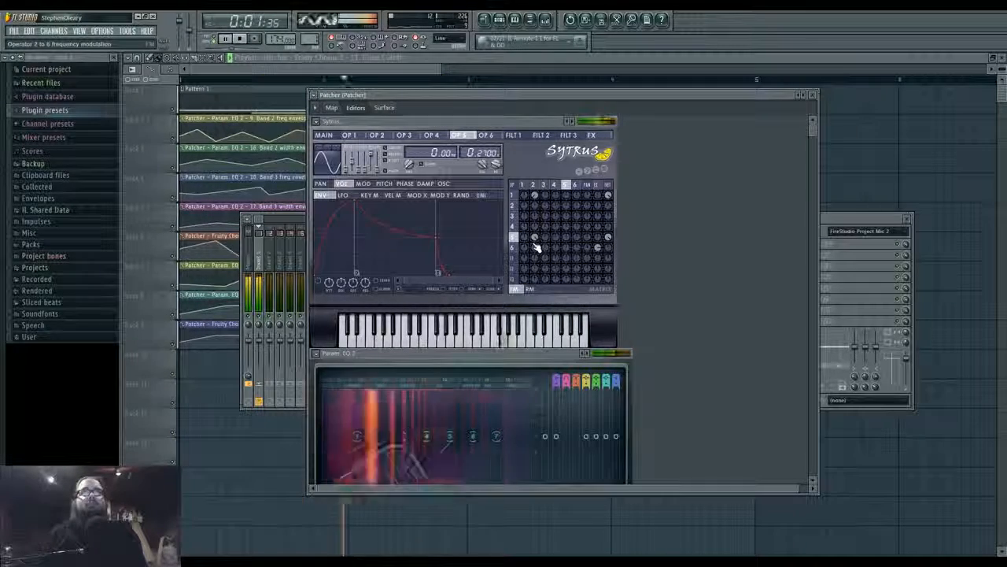
pyautogui.press('space')
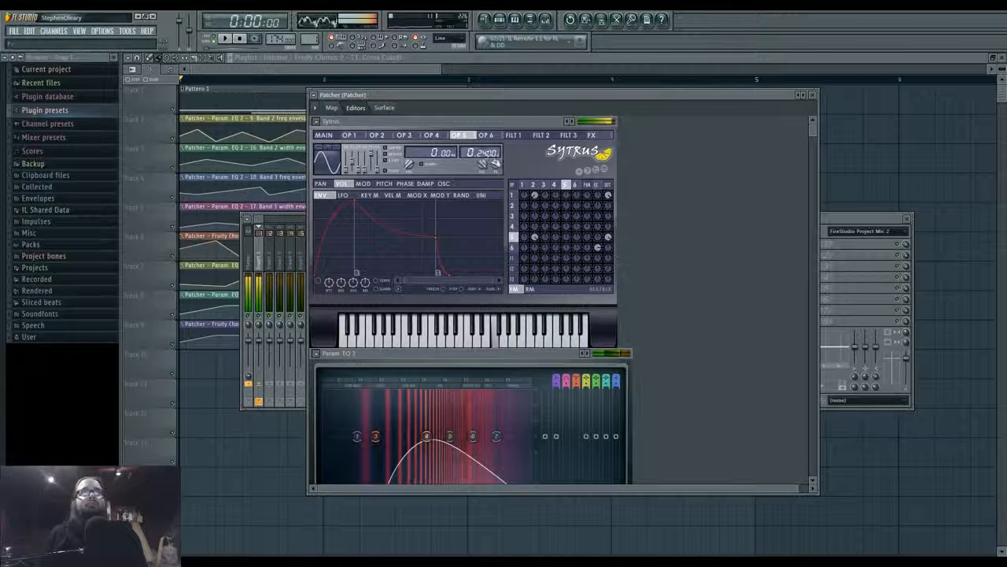
# Replay the patch, check the Patcher map, and view the full set of automation clips in the playlist
pyautogui.press('space')
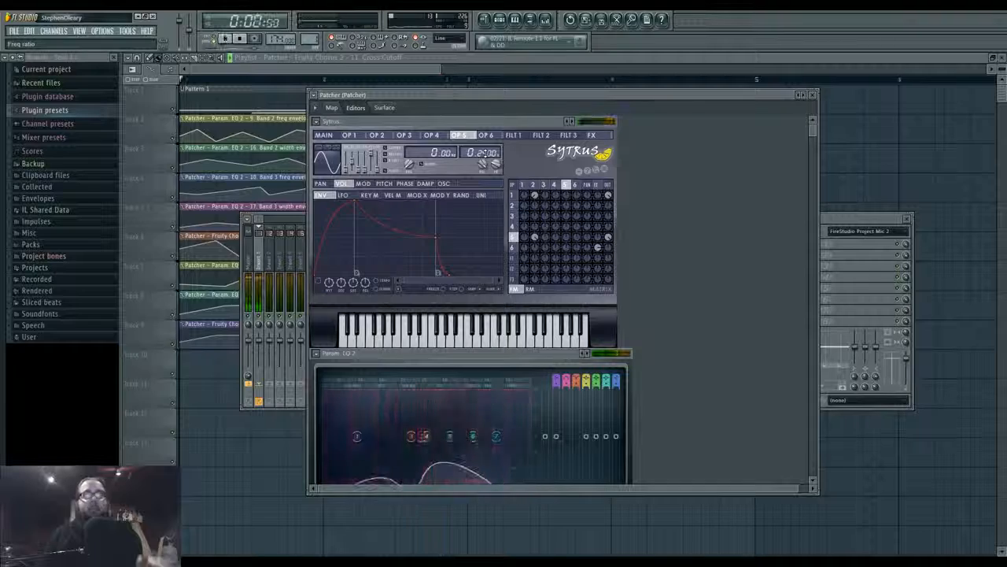
pyautogui.press('space')
pyautogui.click(332, 107)
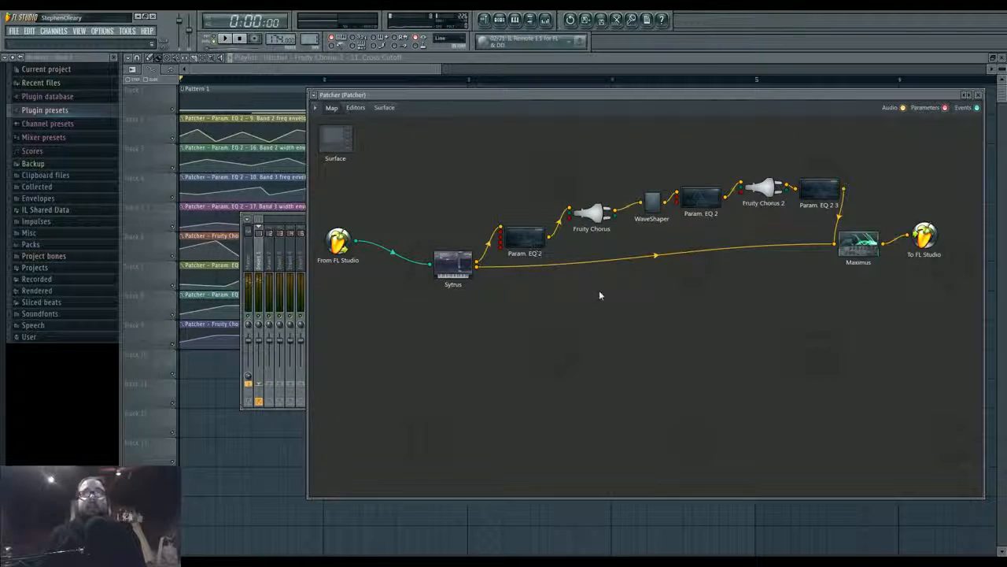
pyautogui.press('Escape')
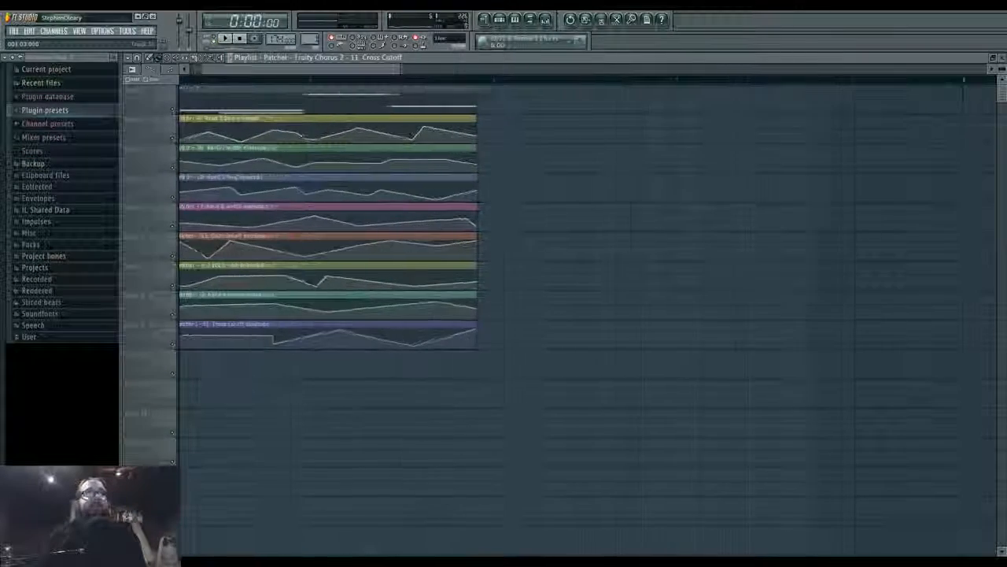
pyautogui.scroll(2, 632, 420)
pyautogui.scroll(-4, 228, 403)
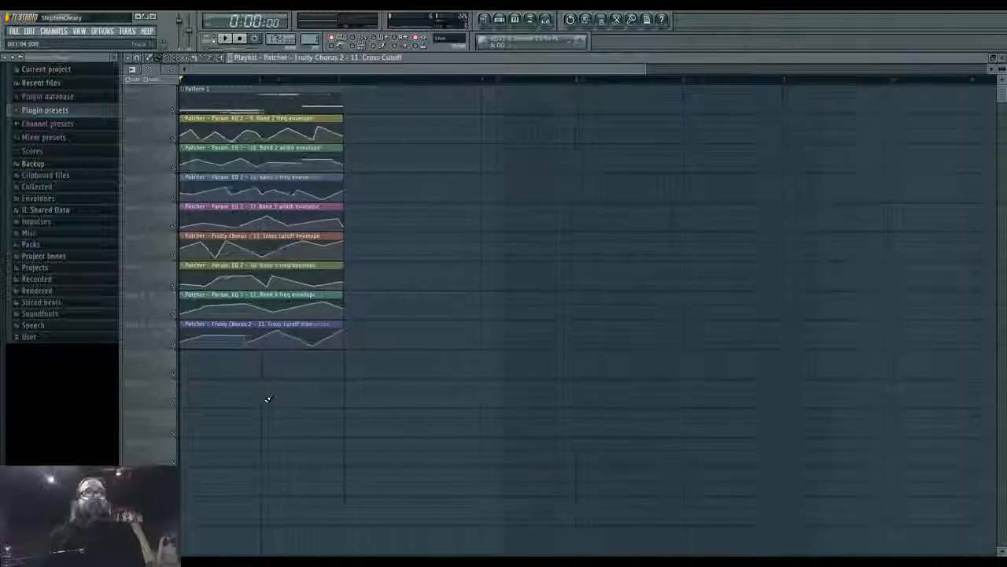
# During playback, set the first Fruity Chorus's delay to about 1.57 ms and its depth to about 1.55 ms
pyautogui.press('space')
pyautogui.press('F9')
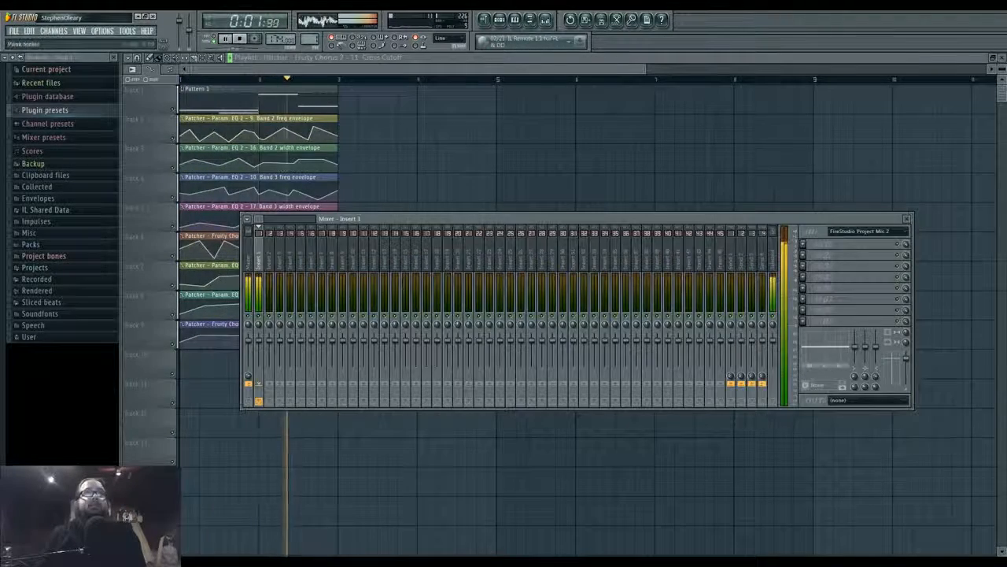
pyautogui.press('F6')
pyautogui.click(471, 219)
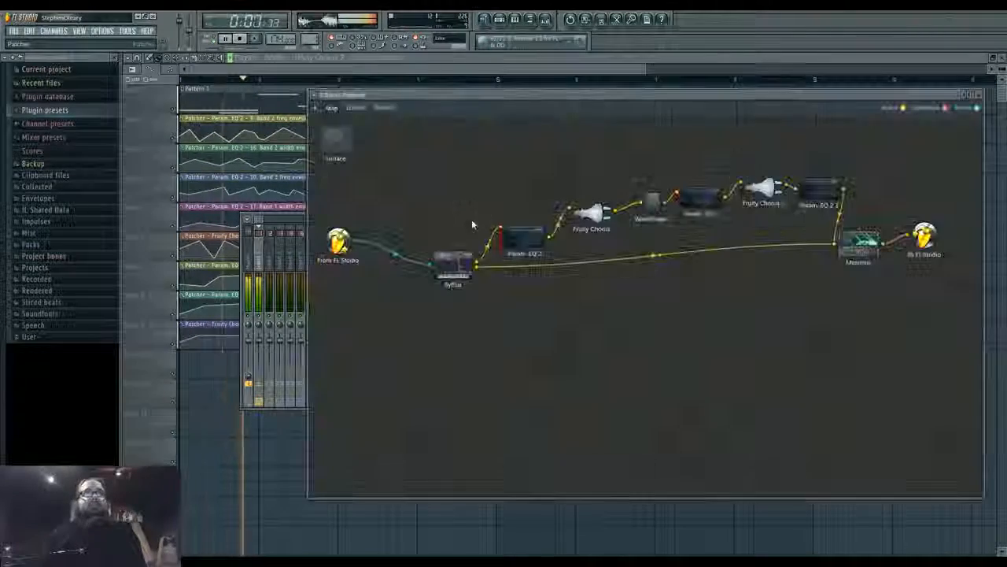
pyautogui.doubleClick(611, 219)
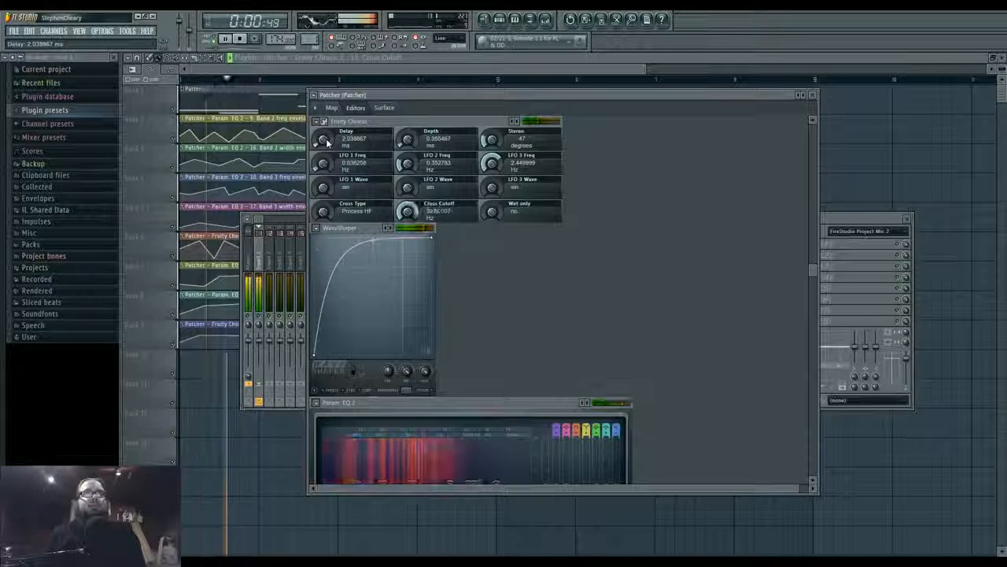
pyautogui.scroll(5, 407, 140)
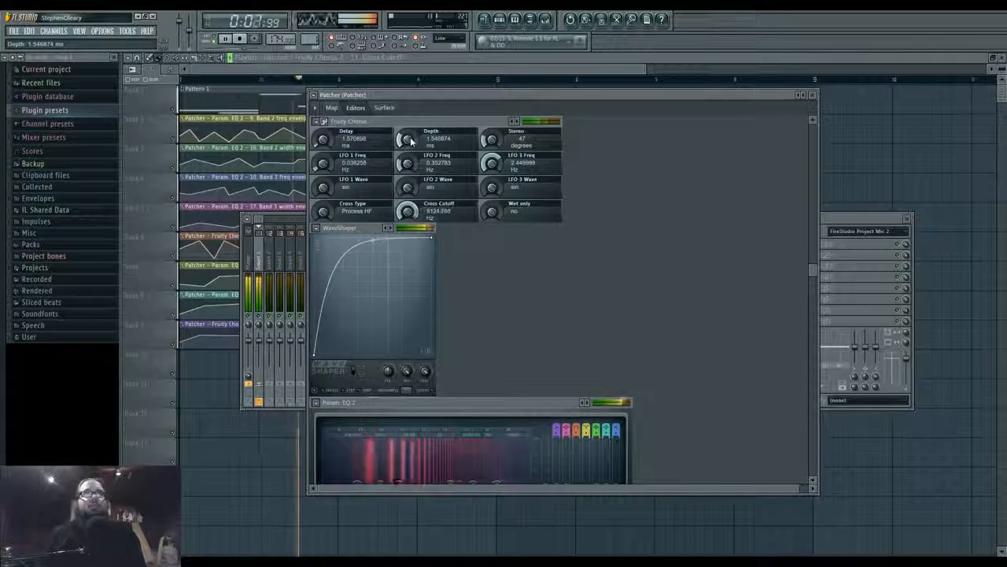
pyautogui.click(332, 108)
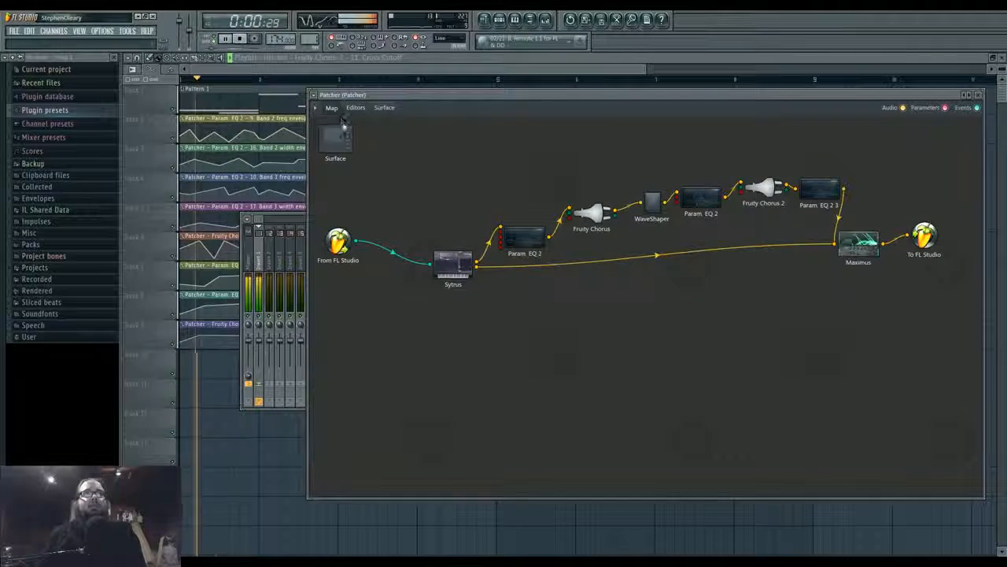
# Reduce the delay of Fruity Chorus 2 to about 1.34 ms during playback and return to the Patcher map
pyautogui.doubleClick(748, 195)
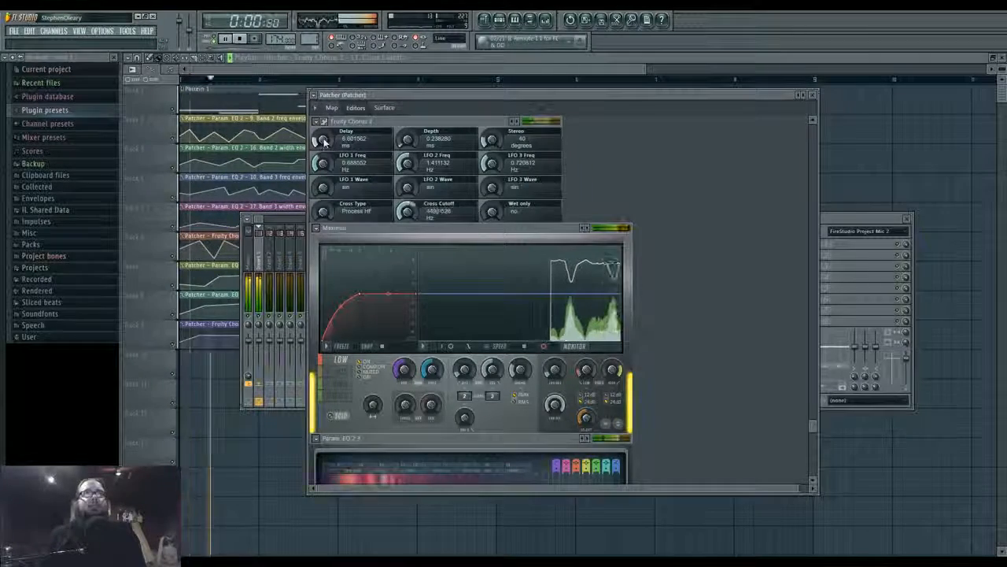
pyautogui.scroll(-5, 323, 141)
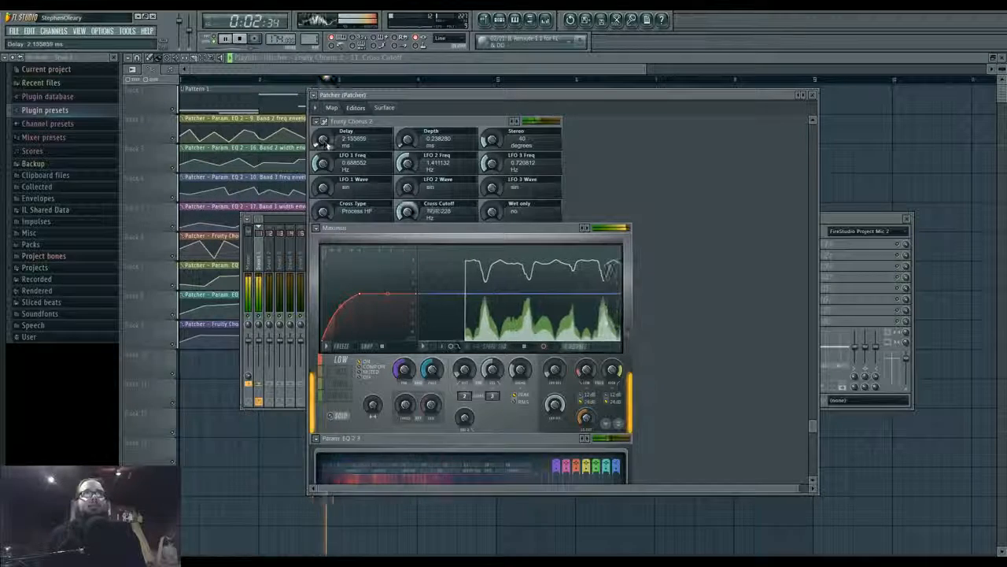
pyautogui.scroll(-2, 323, 140)
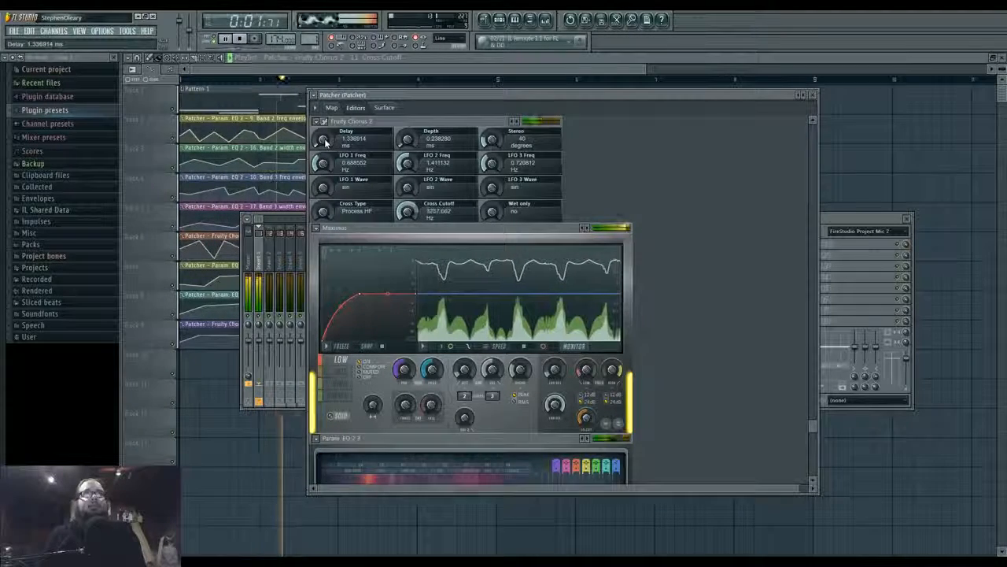
pyautogui.click(331, 107)
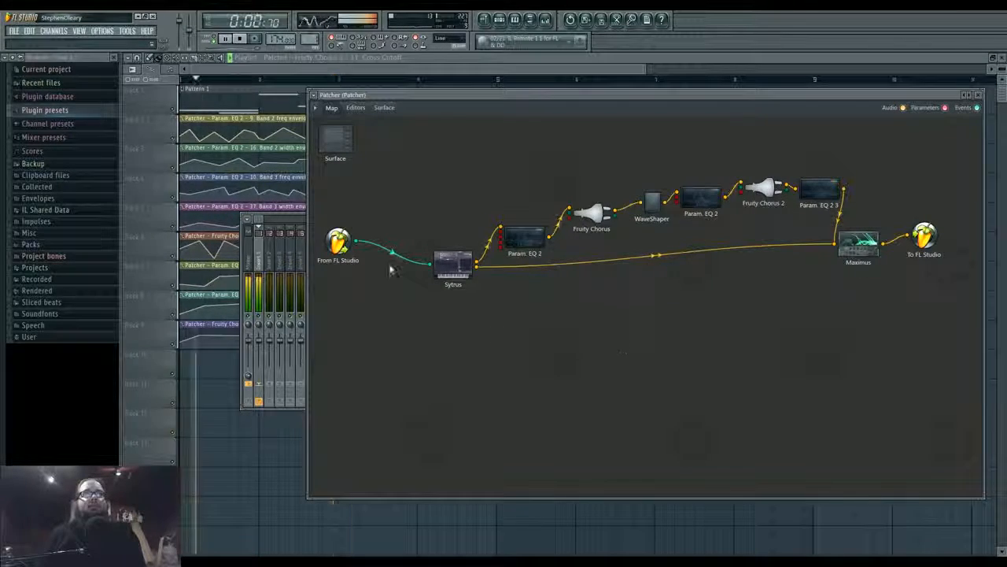
# Reshape the Band 3 freq envelope on track 7 with an extra point in bar 2, and shift Fruity Chorus 2's cutoff peak earlier
pyautogui.click(247, 465)
pyautogui.scroll(3, 336, 135)
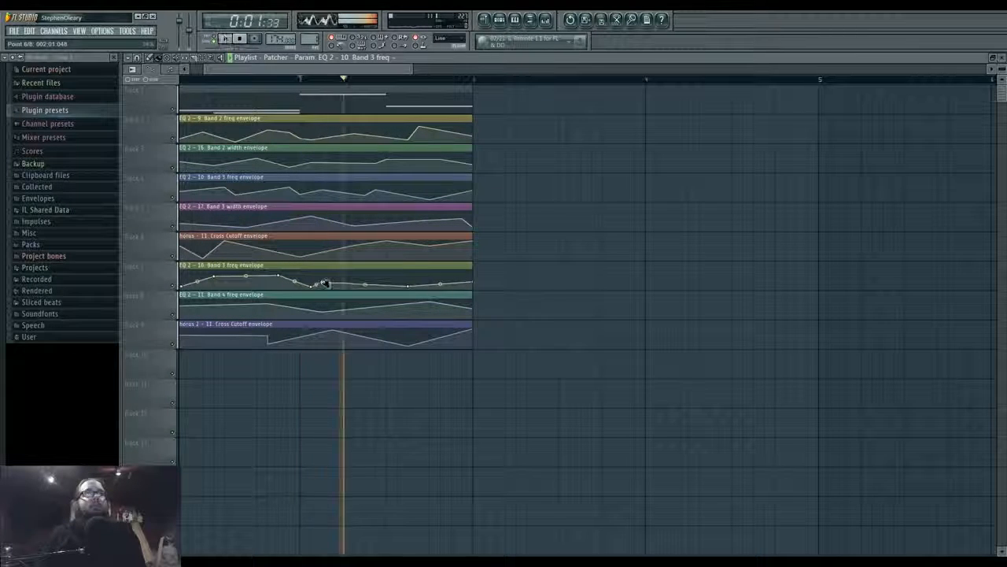
pyautogui.moveTo(312, 286); pyautogui.dragTo(300, 288)
pyautogui.rightClick(367, 278)
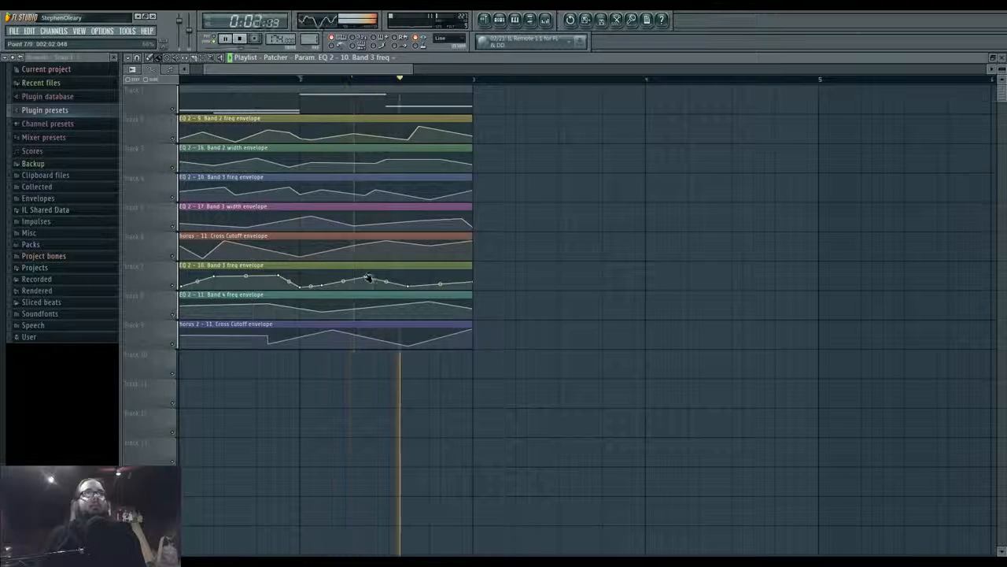
pyautogui.moveTo(368, 278); pyautogui.dragTo(363, 281)
pyautogui.moveTo(335, 331); pyautogui.dragTo(318, 335)
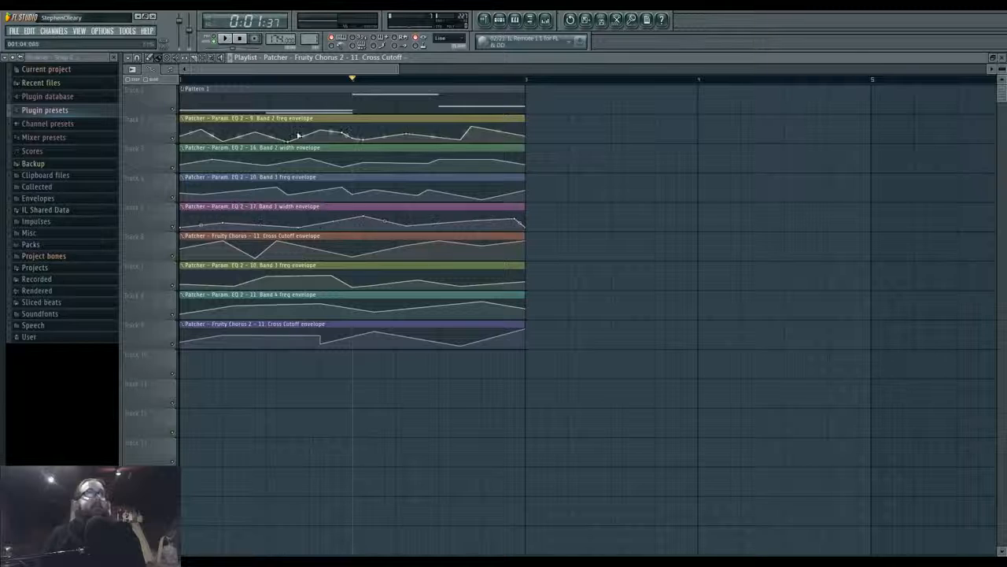
# Space out the automation clips by effect, moving Fruity Chorus to track 7, the second EQ's clips to tracks 9 and 10, and Fruity Chorus 2 to track 12
pyautogui.moveTo(290, 377); pyautogui.dragTo(267, 248)
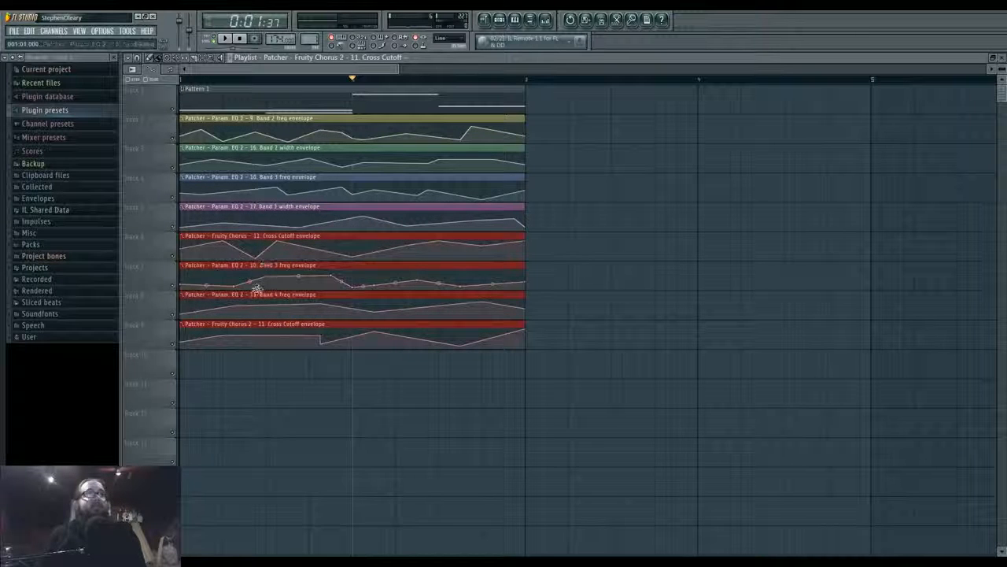
pyautogui.moveTo(257, 288); pyautogui.dragTo(257, 297)
pyautogui.moveTo(270, 465); pyautogui.dragTo(248, 336)
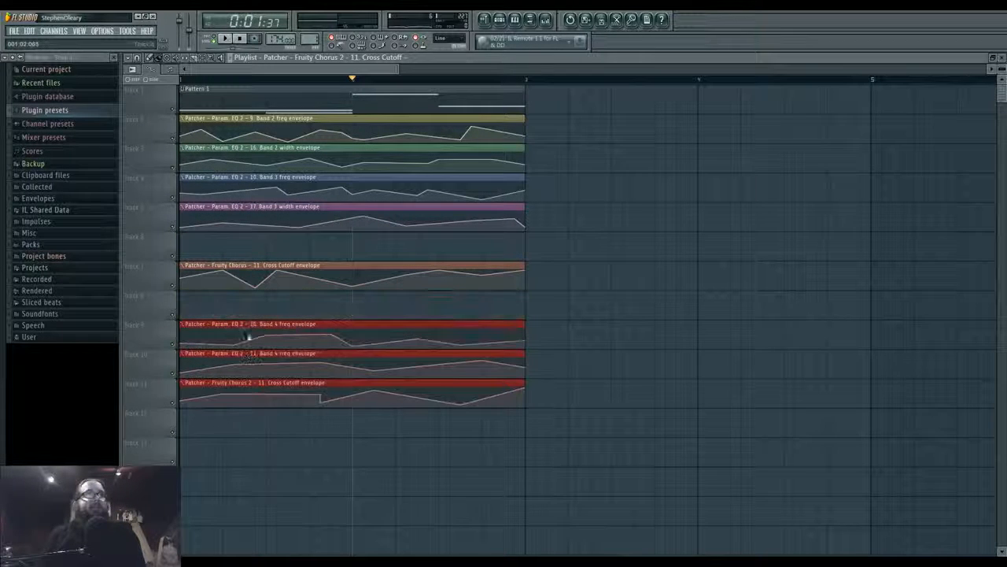
pyautogui.click(248, 337)
pyautogui.moveTo(272, 384); pyautogui.dragTo(268, 413)
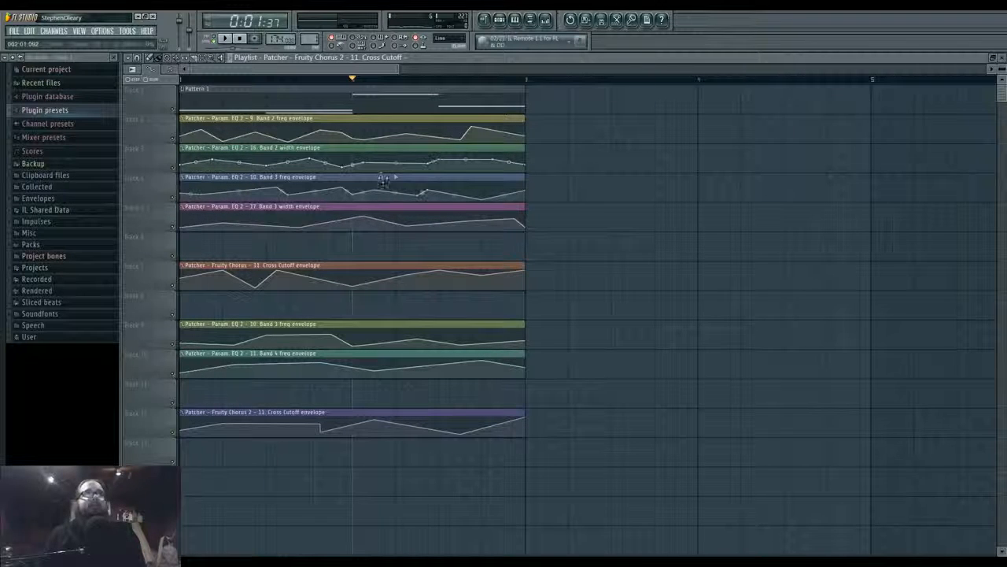
# Lower the point near the start of bar 2 in the track 4 Band 3 freq envelope during playback
pyautogui.press('space')
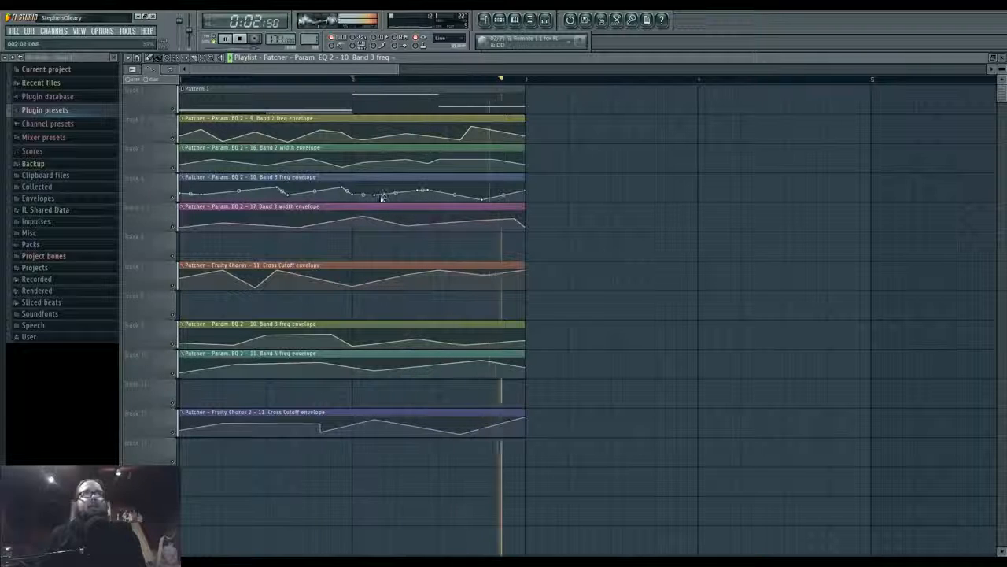
pyautogui.moveTo(379, 185); pyautogui.dragTo(376, 195)
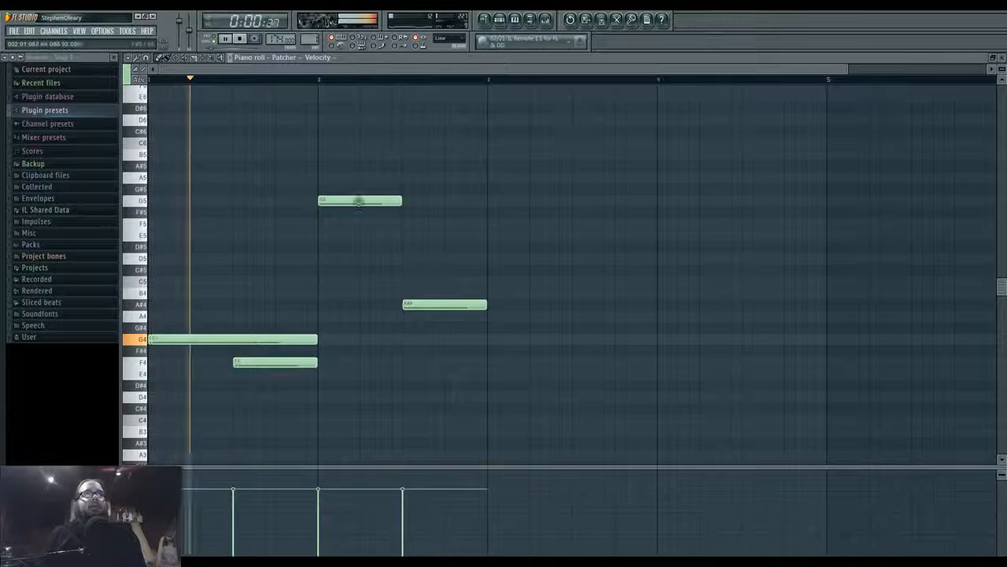
# Add a slide note about one beat long on D4 near the start of bar 2 in Patcher's piano roll and audition it
pyautogui.moveTo(358, 201)
pyautogui.mouseDown()
pyautogui.moveTo(360, 421)
pyautogui.moveTo(370, 200)
pyautogui.mouseUp()
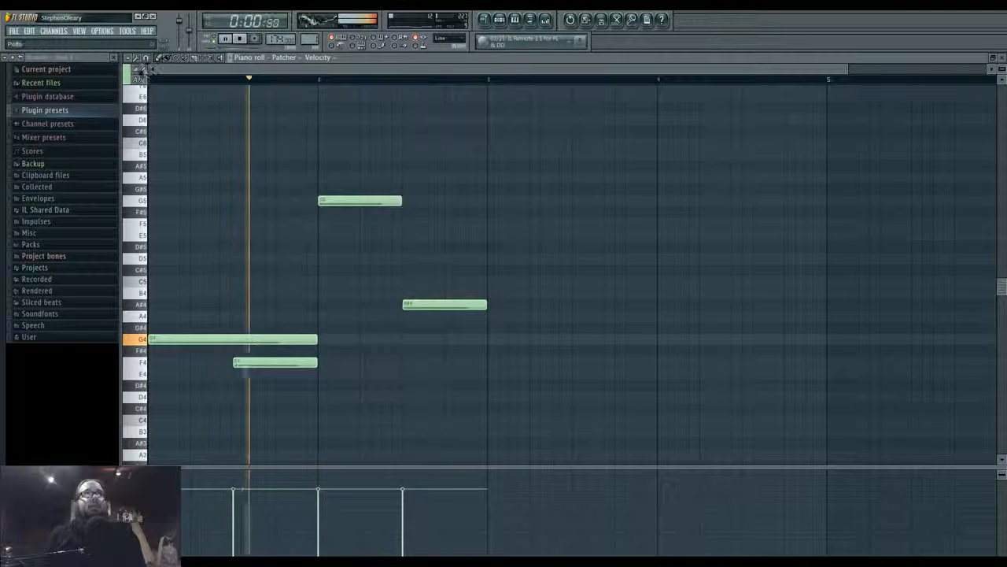
pyautogui.click(325, 399)
pyautogui.moveTo(403, 397); pyautogui.dragTo(362, 397)
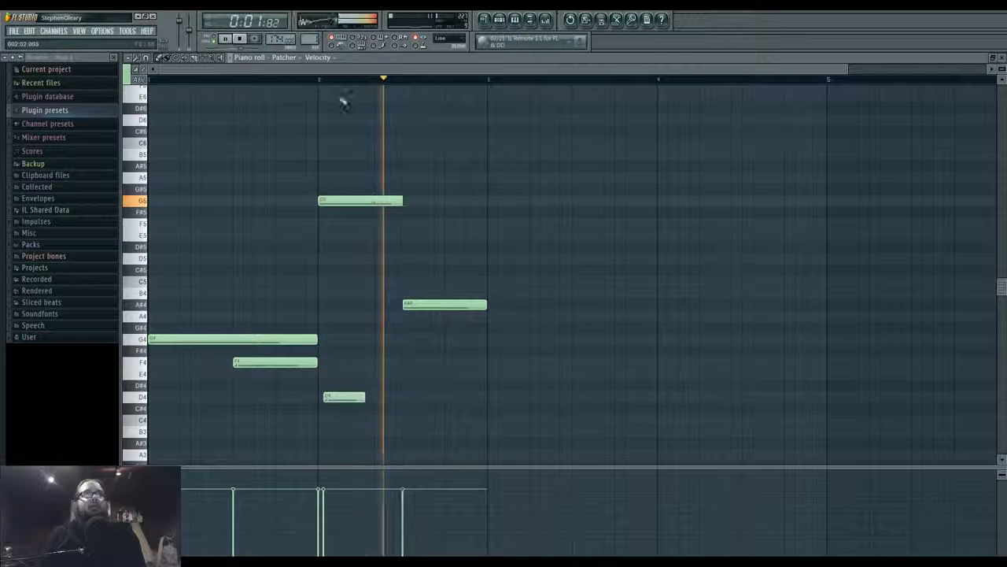
pyautogui.click(319, 80)
pyautogui.press('space')
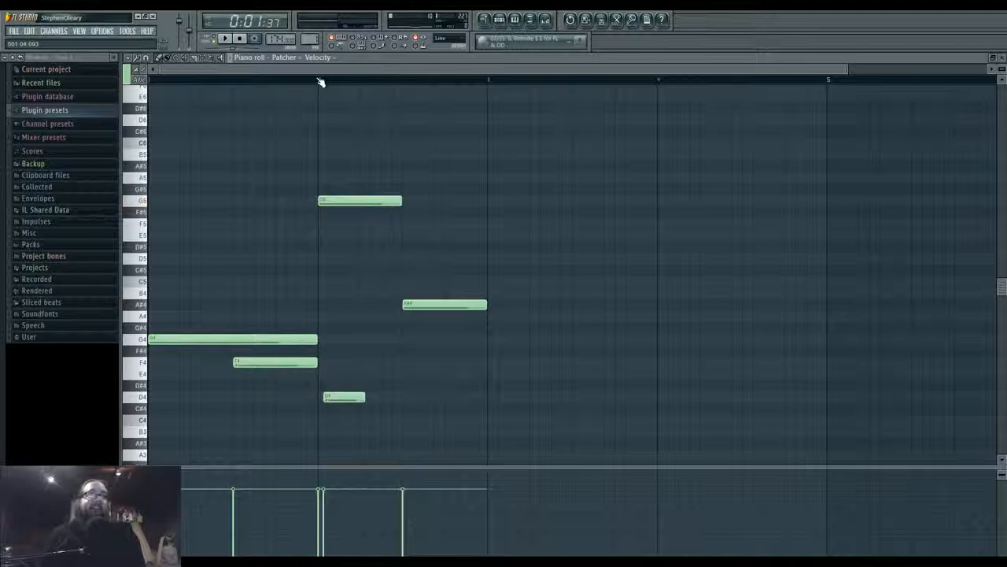
# Audition the bar 2 slide note on G4, and place it on D4 just before the second beat
pyautogui.press('space')
pyautogui.moveTo(349, 396); pyautogui.dragTo(371, 348)
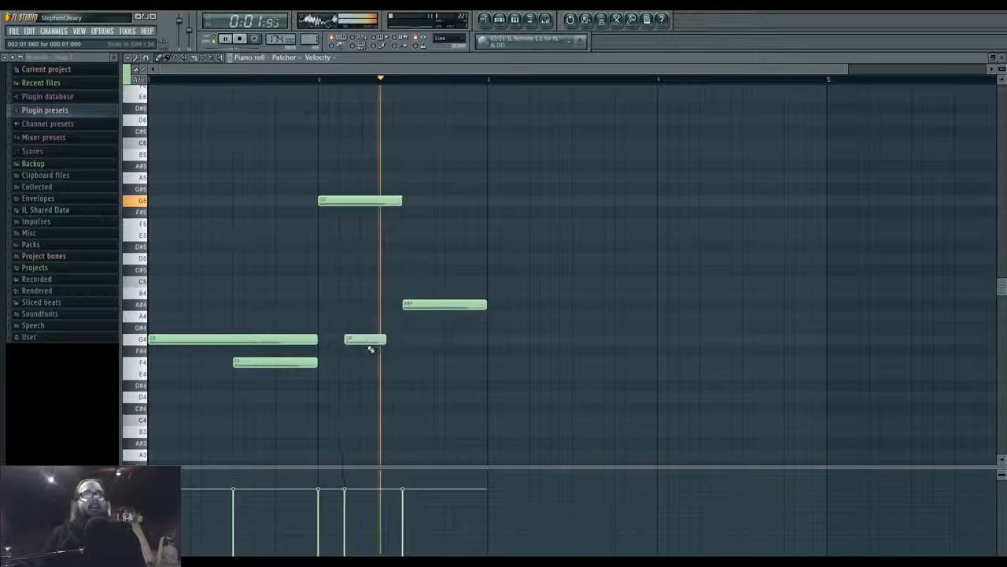
pyautogui.press('space')
pyautogui.press('space')
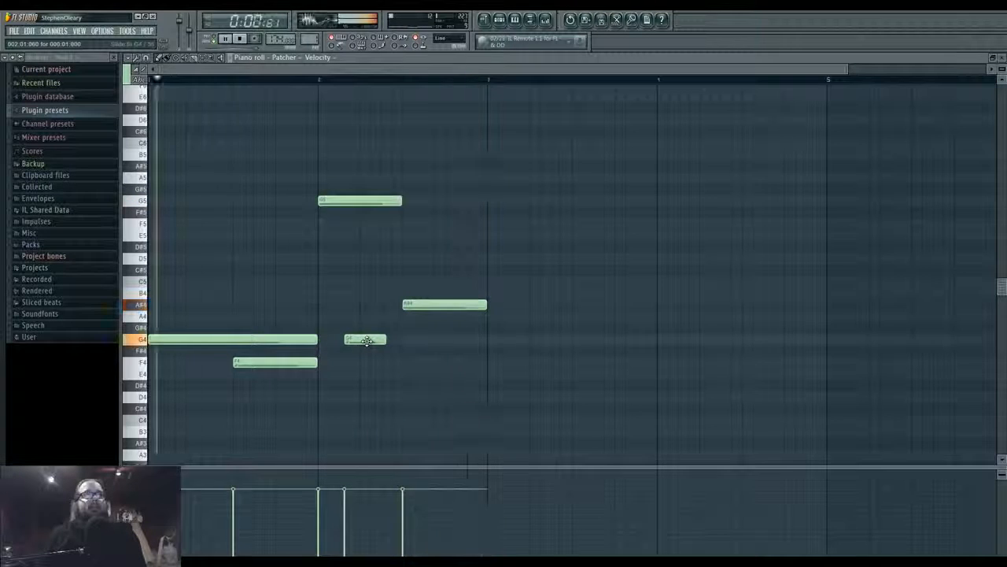
pyautogui.moveTo(367, 340); pyautogui.dragTo(355, 397)
pyautogui.moveTo(386, 397); pyautogui.dragTo(385, 397)
# Add a short G5 slide note early in bar 1 with a G4 slide note right after it, and play the pattern
pyautogui.press('space')
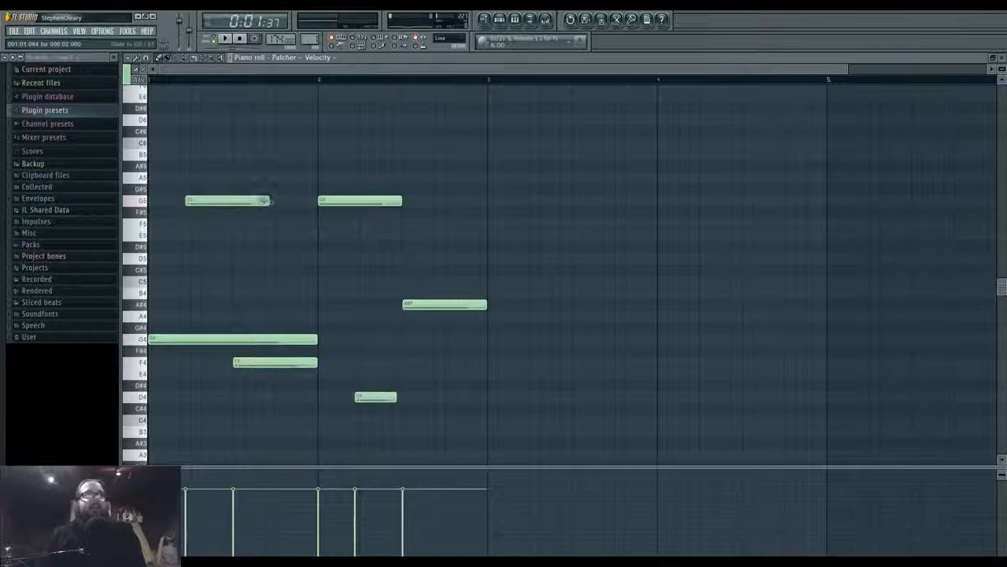
pyautogui.moveTo(199, 200); pyautogui.dragTo(179, 200)
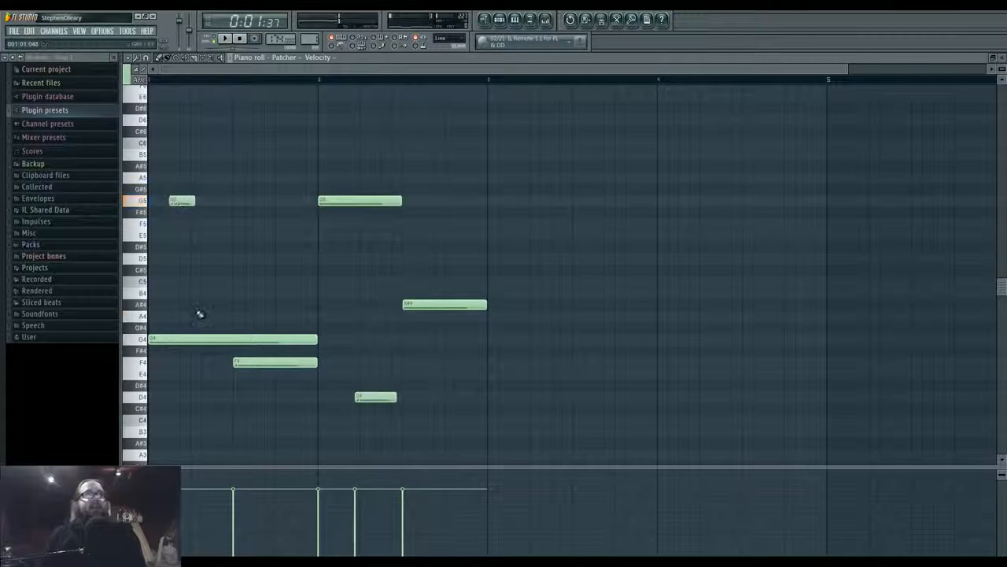
pyautogui.press('space')
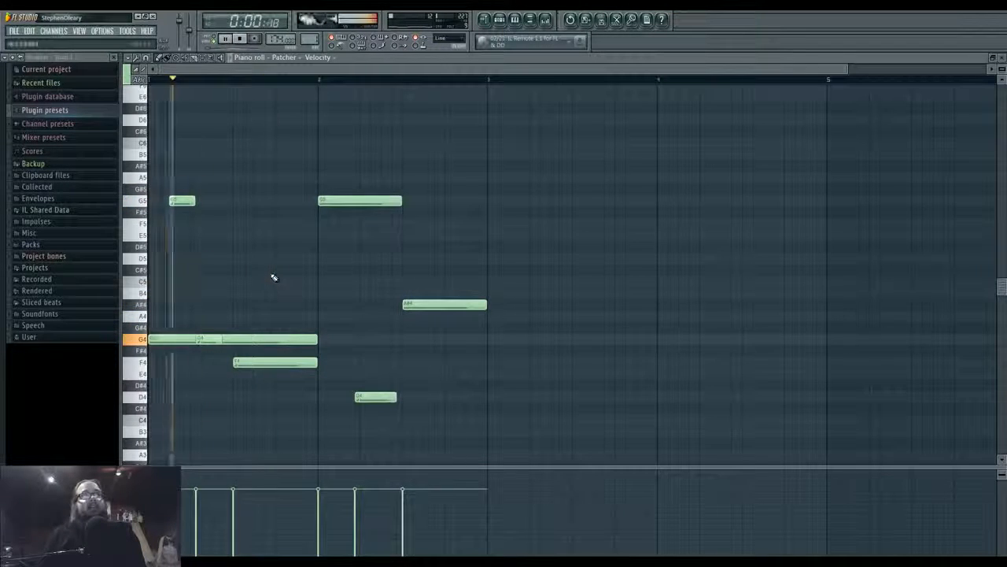
# Delete the F4 slide note in bar 1 and redraw it across the second half of the bar
pyautogui.rightClick(305, 363)
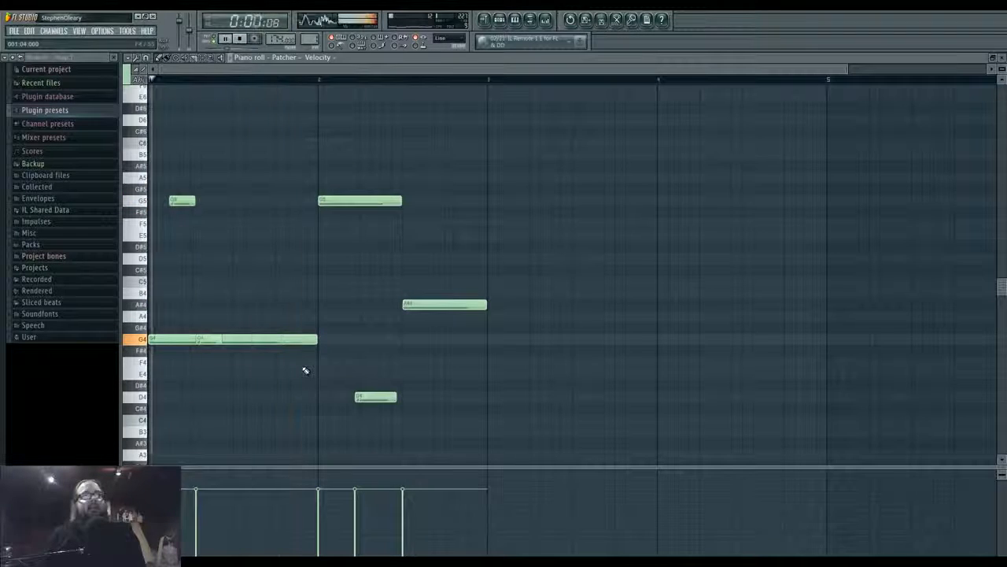
pyautogui.click(241, 363)
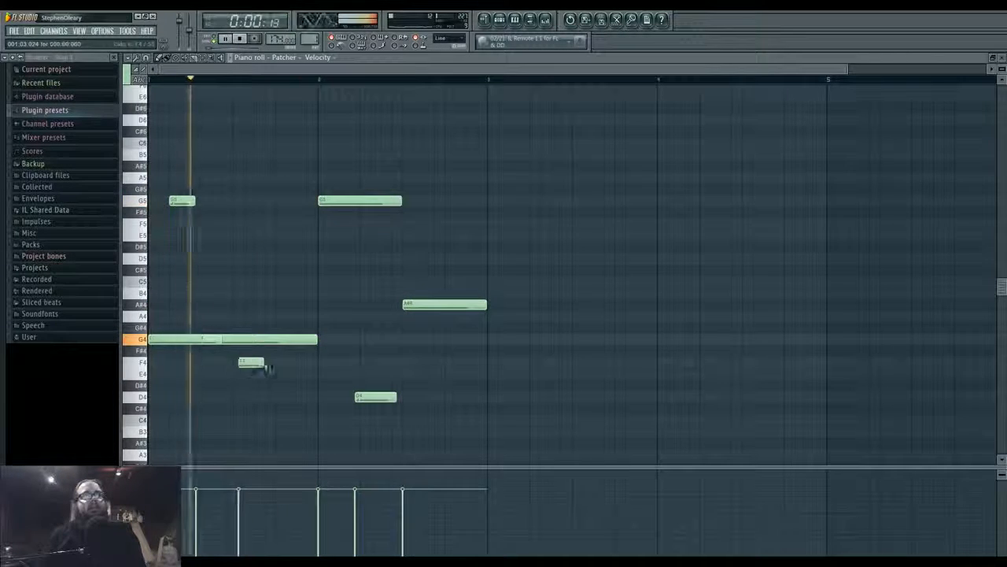
pyautogui.moveTo(261, 364); pyautogui.dragTo(319, 363)
pyautogui.press('space')
# Return to the playlist and add a Superior Drummer channel to the project
pyautogui.click(500, 20)
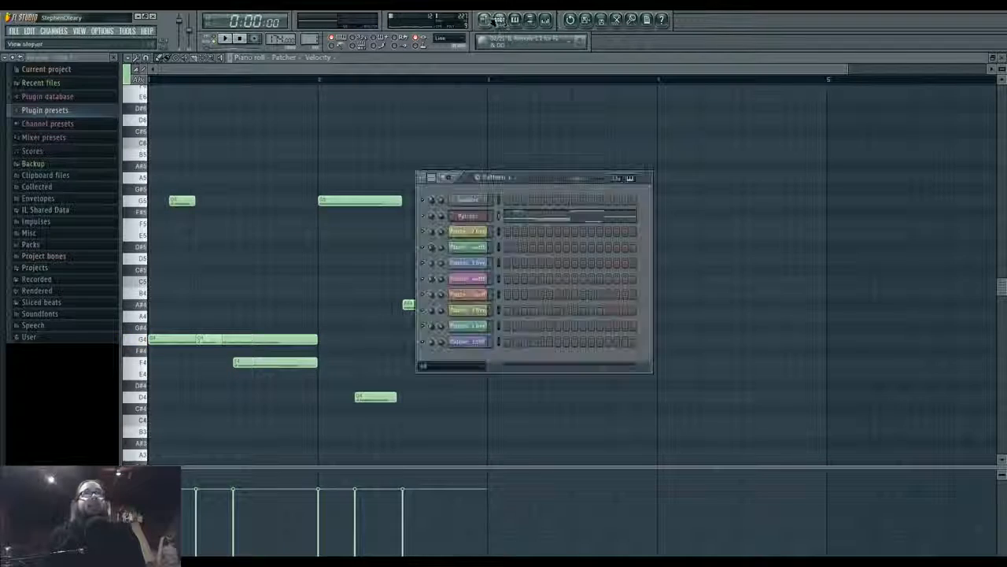
pyautogui.click(485, 20)
pyautogui.click(500, 20)
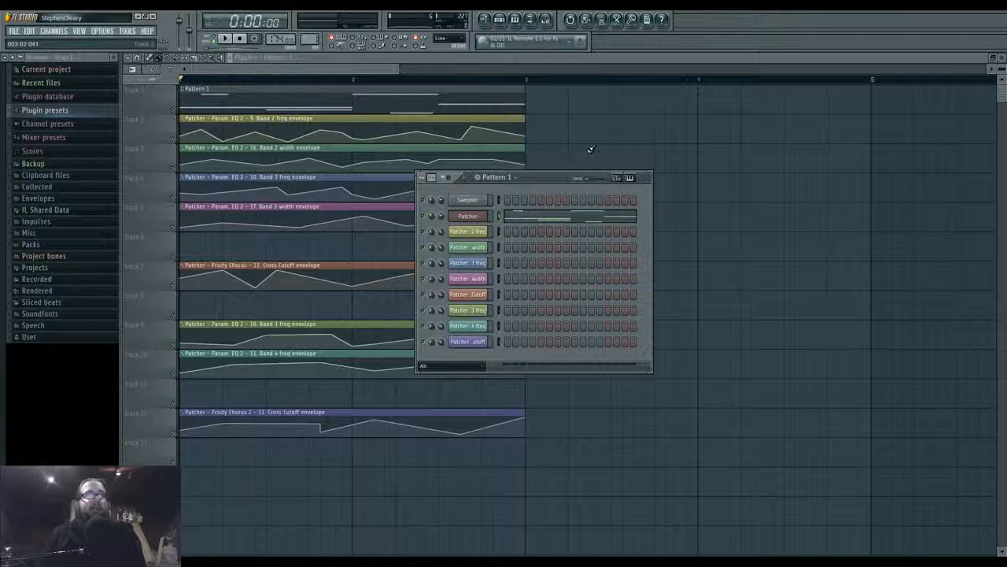
pyautogui.press('F6')
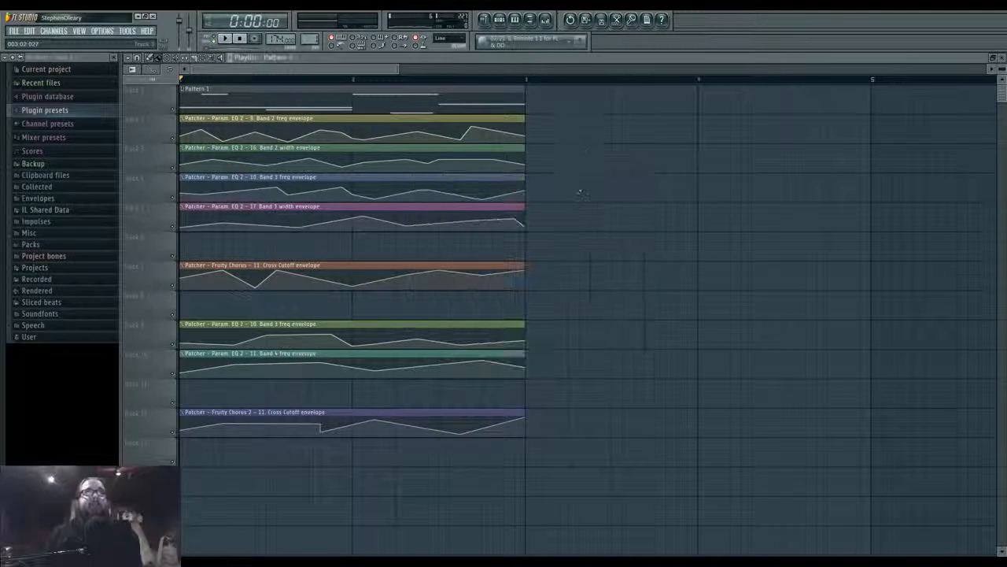
pyautogui.scroll(-5, 579, 190)
pyautogui.click(54, 30)
pyautogui.moveTo(58, 40)
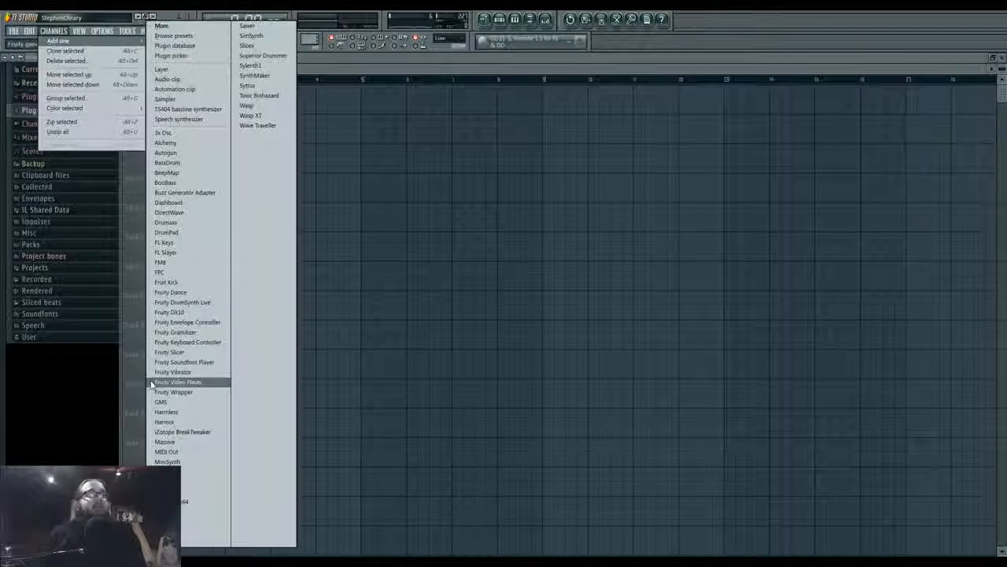
pyautogui.click(266, 55)
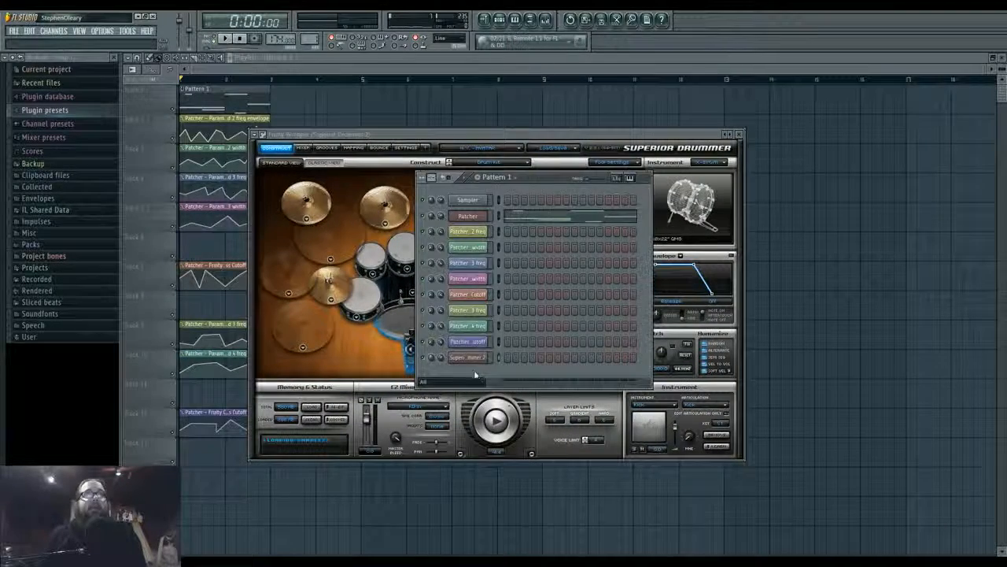
# Bring the new drum channel's plugin window forward and load The Metal Foundry library in it
pyautogui.click(471, 359)
pyautogui.moveTo(792, 166); pyautogui.dragTo(793, 134)
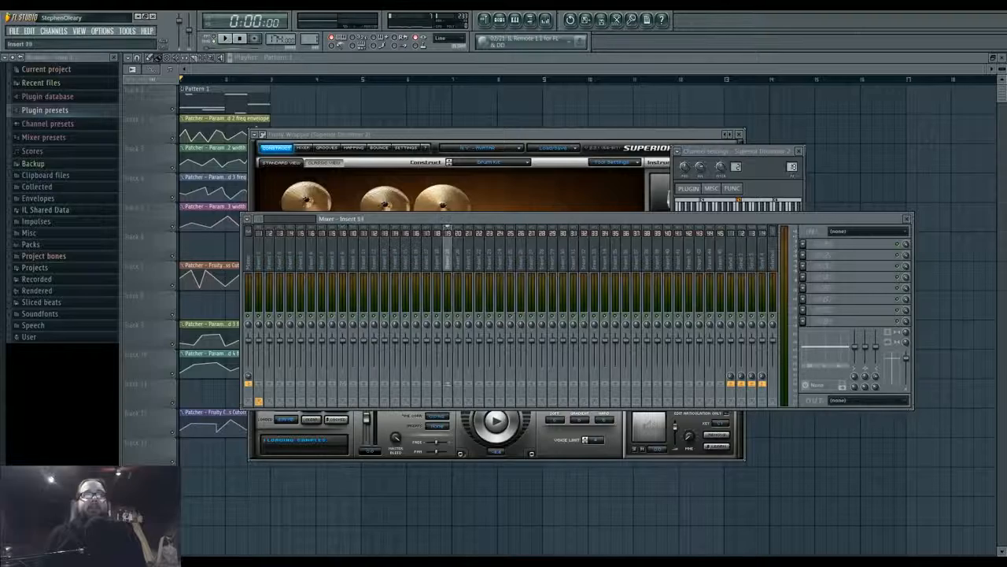
pyautogui.moveTo(486, 133); pyautogui.dragTo(528, 168)
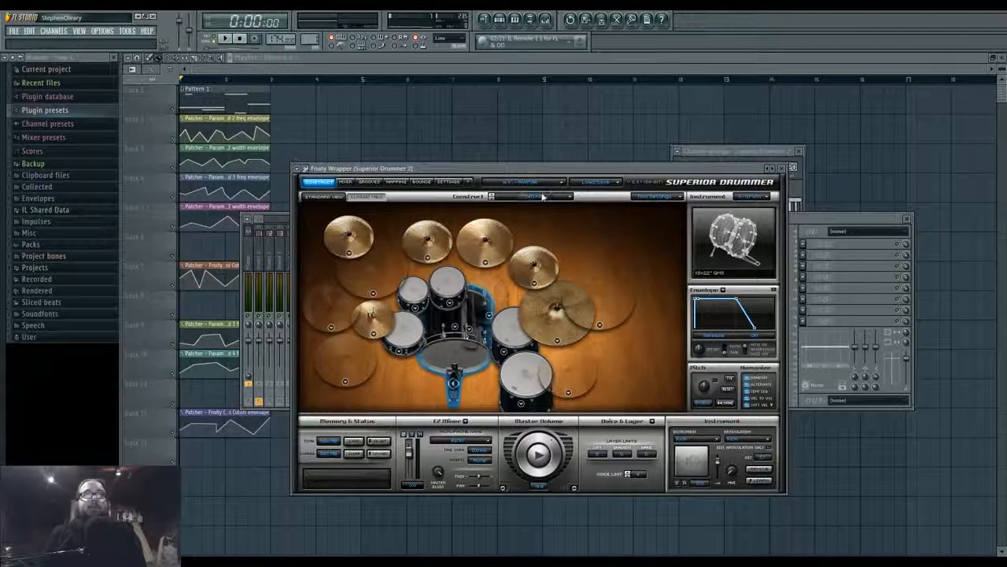
pyautogui.click(548, 183)
pyautogui.click(543, 206)
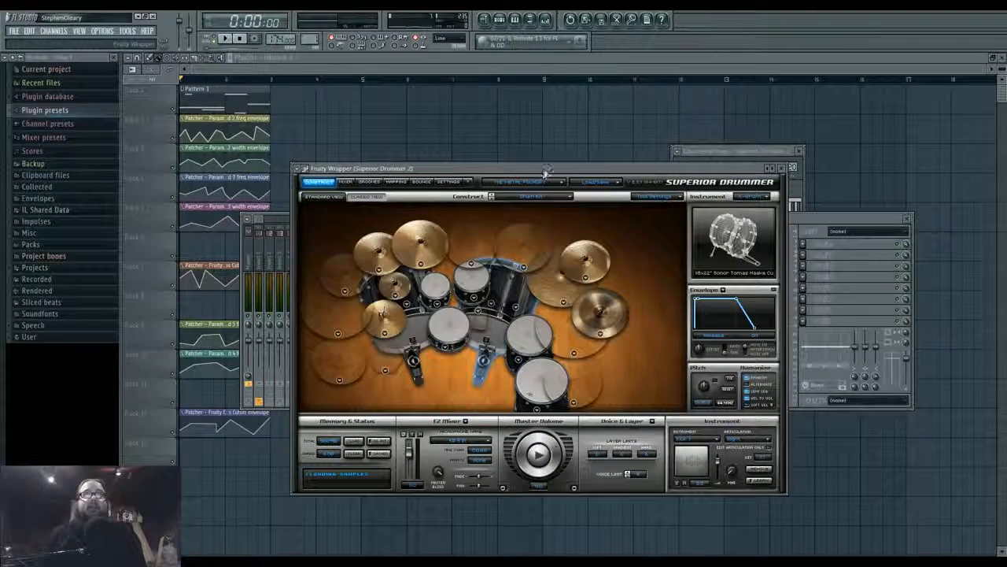
# Empty the drum kit by setting its construct preset to None
pyautogui.moveTo(545, 171); pyautogui.dragTo(556, 175)
pyautogui.click(606, 188)
pyautogui.click(556, 202)
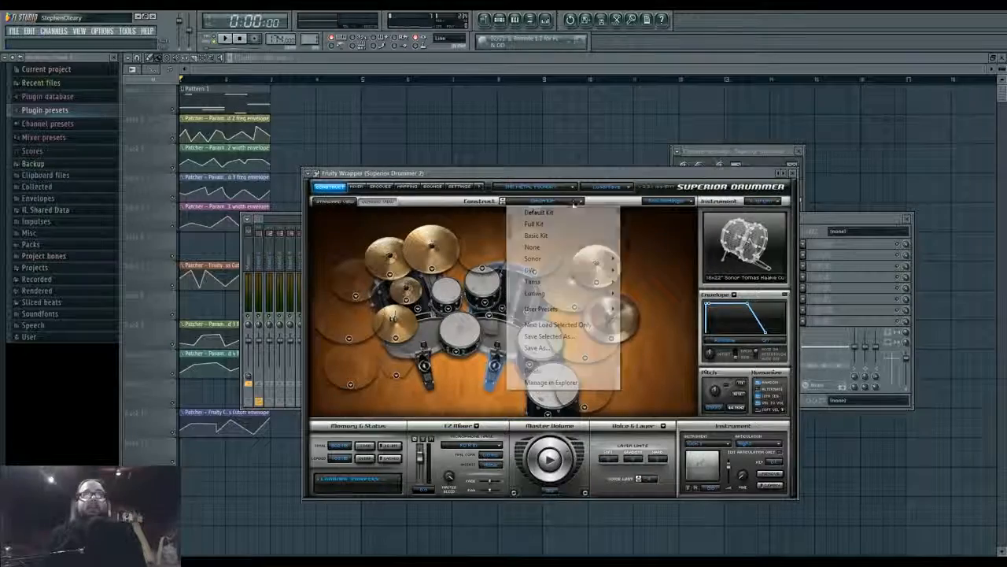
pyautogui.click(546, 248)
# Load an 18x22" Sonor Tomas Haake Custom as Kick 1 and a 7x13" Tomas Haake Engineering snare
pyautogui.click(494, 318)
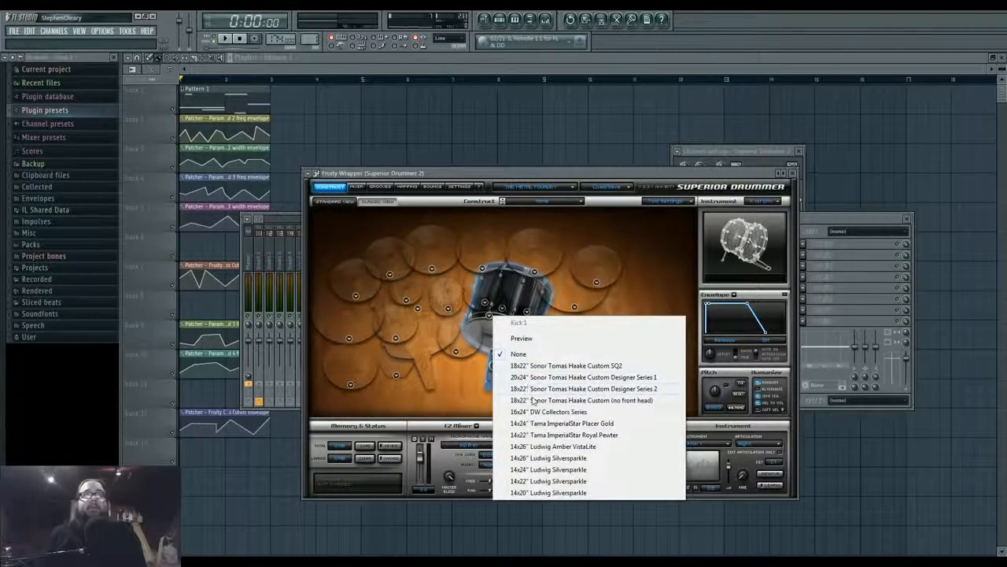
pyautogui.click(533, 400)
pyautogui.click(455, 351)
pyautogui.click(498, 223)
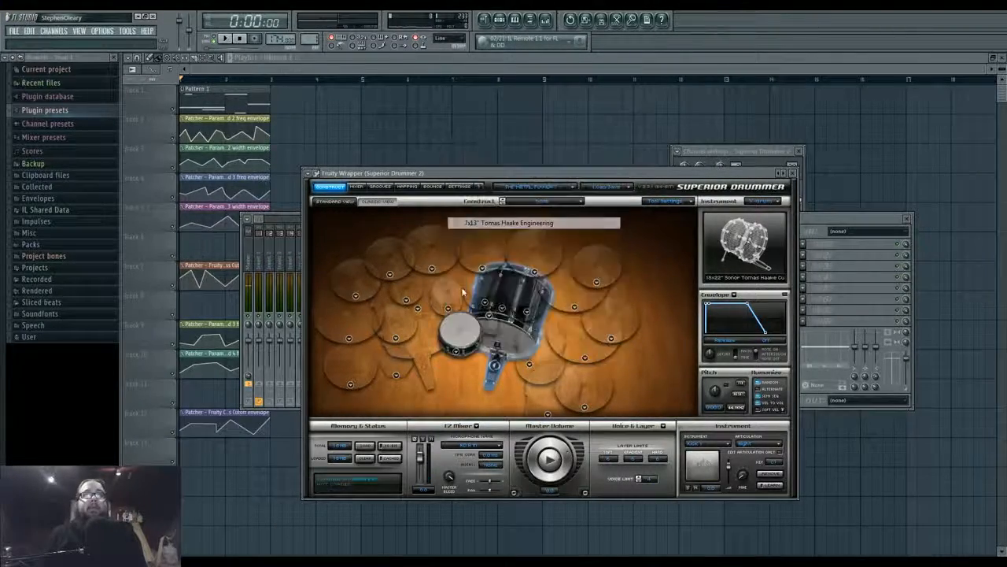
# Load a hi-hat beside the snare and a ride cymbal on the other side of the kick
pyautogui.click(396, 338)
pyautogui.click(463, 439)
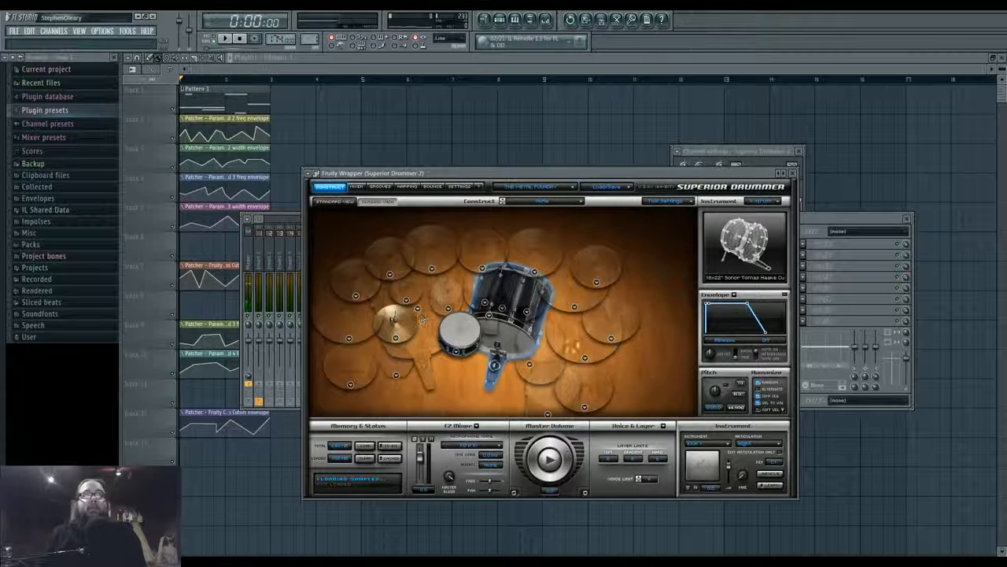
pyautogui.click(585, 357)
pyautogui.click(622, 413)
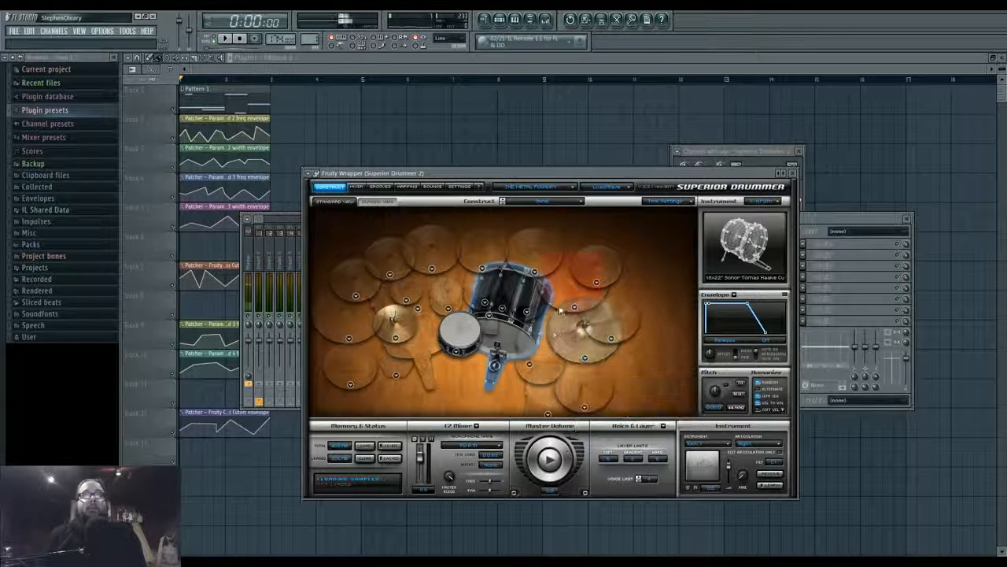
# Load a crash above the hi-hat and a 21" Sabian HHX Stage Crash as Cymbal 5, and swap Cymbal 5 for a smaller crash
pyautogui.click(403, 274)
pyautogui.click(387, 302)
pyautogui.click(595, 285)
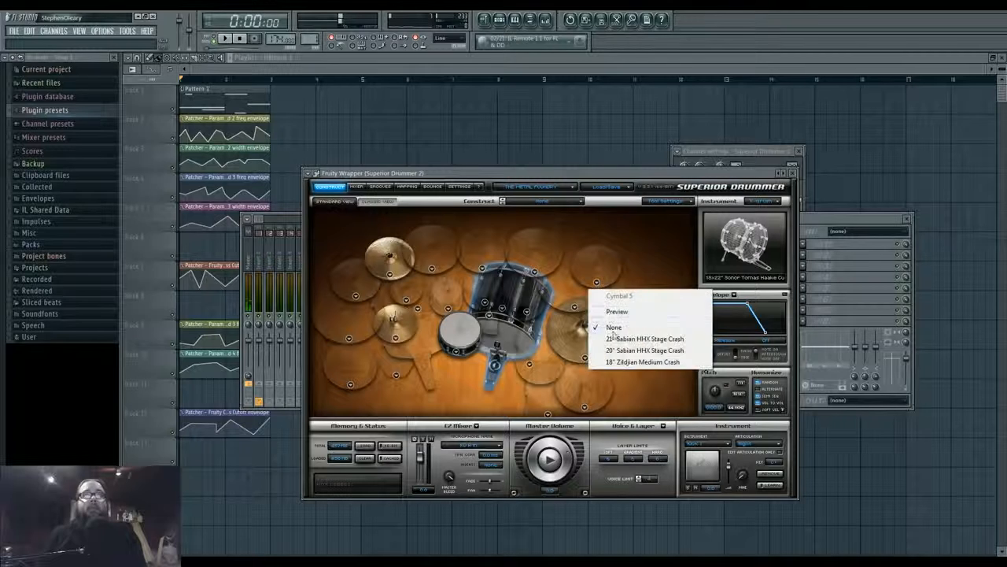
pyautogui.click(630, 344)
pyautogui.click(588, 292)
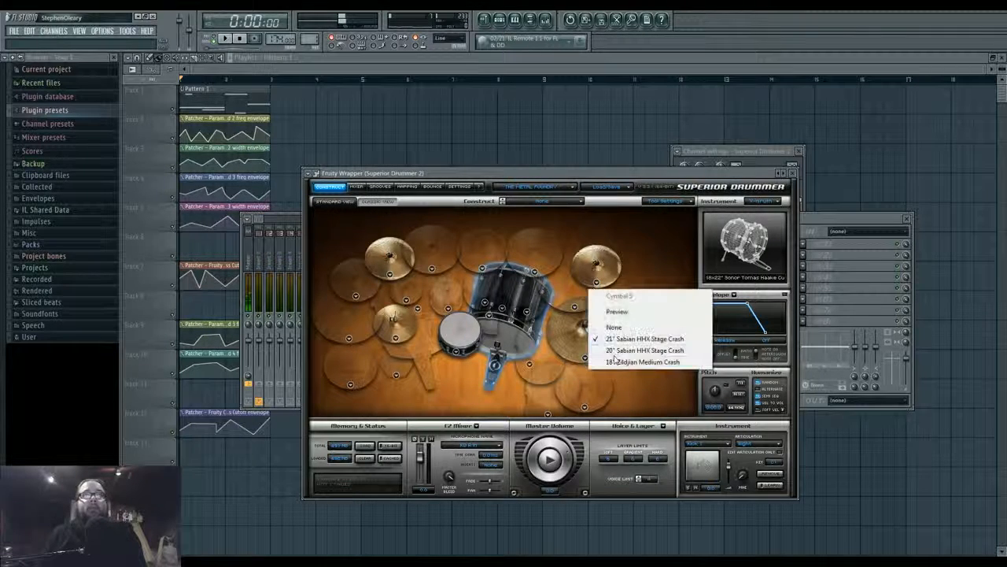
pyautogui.click(622, 356)
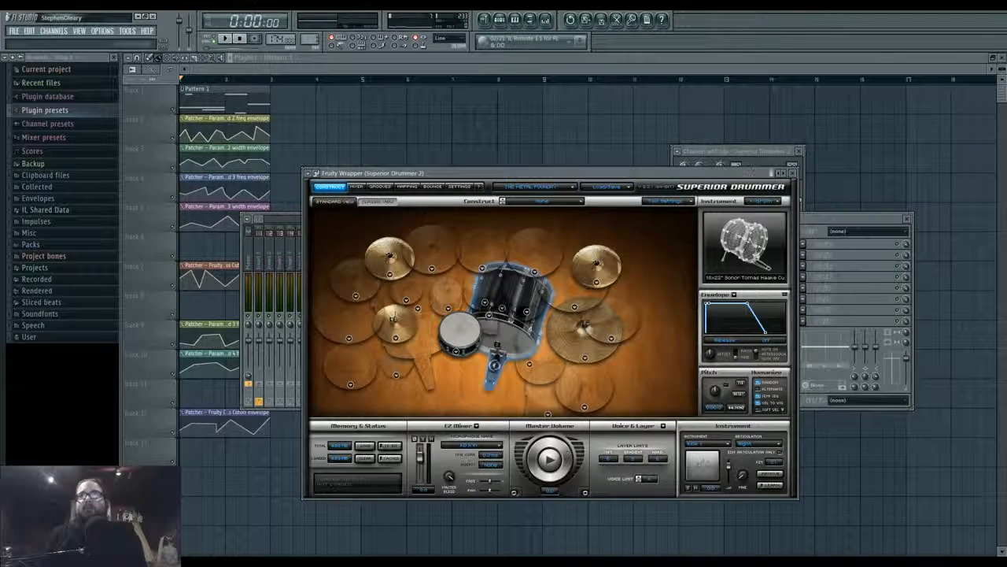
# Route the channels of Superior Drummer's internal mixer to separate multichannel outputs
pyautogui.click(358, 187)
pyautogui.click(400, 401)
pyautogui.click(438, 361)
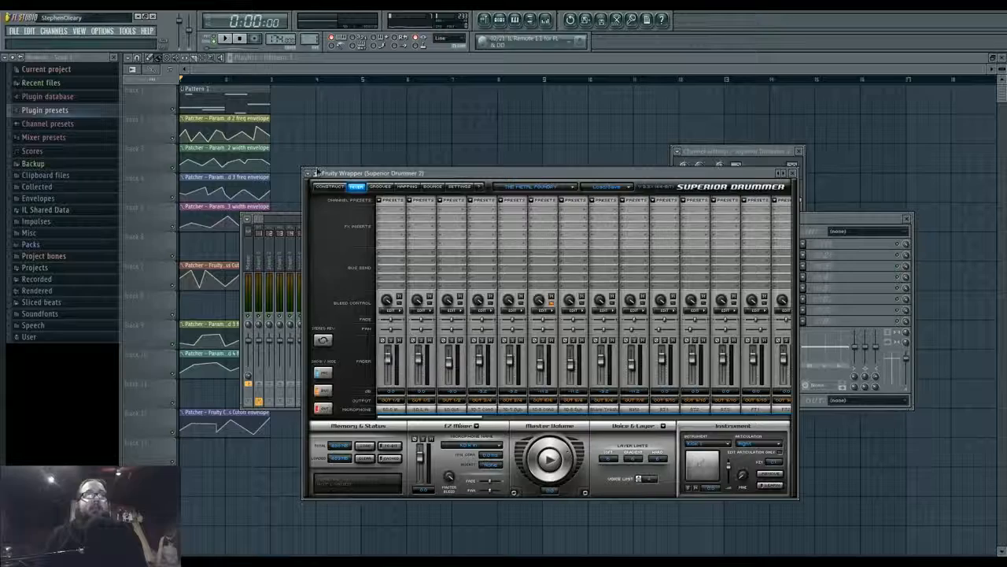
# Show the drum plugin wrapper's output connections in its processing options, and bring the channel settings, mixer and channel list forward
pyautogui.click(315, 173)
pyautogui.click(361, 188)
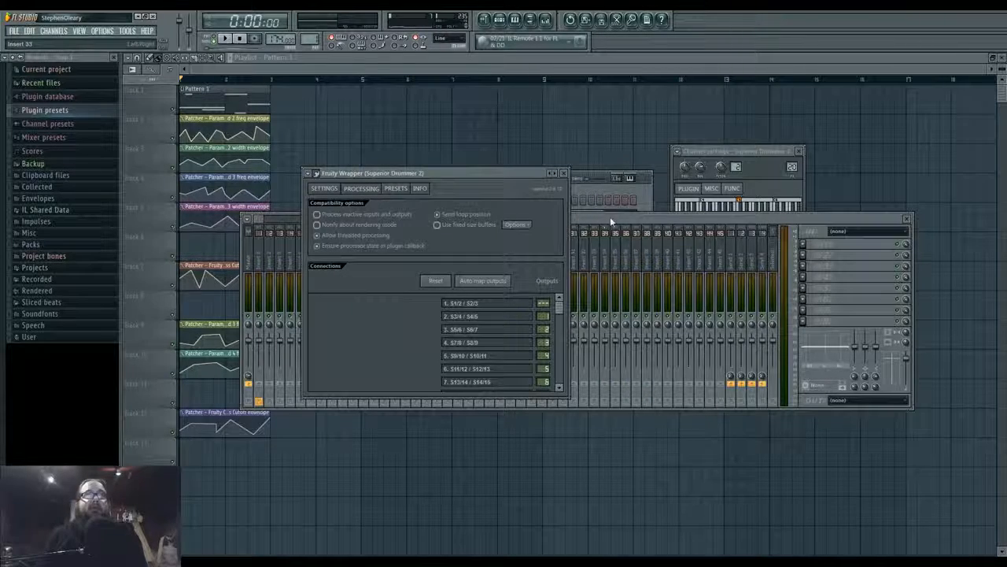
pyautogui.click(730, 206)
pyautogui.click(610, 200)
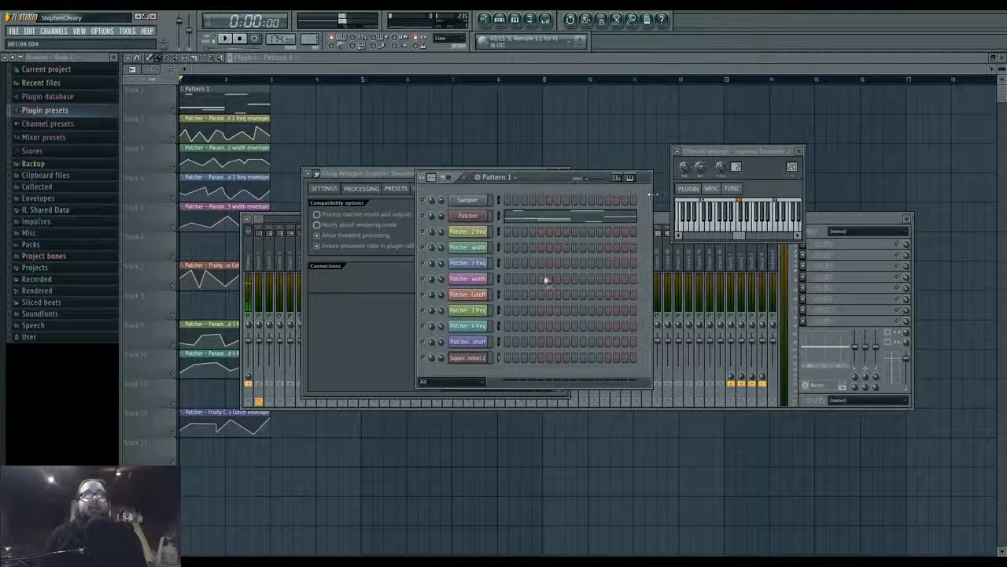
pyautogui.click(458, 401)
pyautogui.click(499, 19)
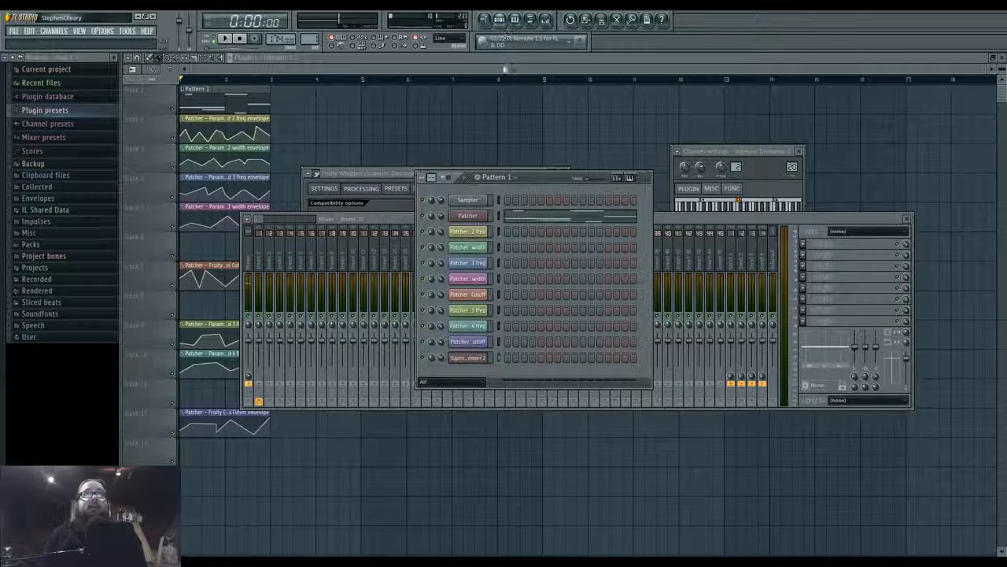
# Create a new empty Pattern 2 for the drums, keeping its default name
pyautogui.click(381, 37)
pyautogui.click(376, 52)
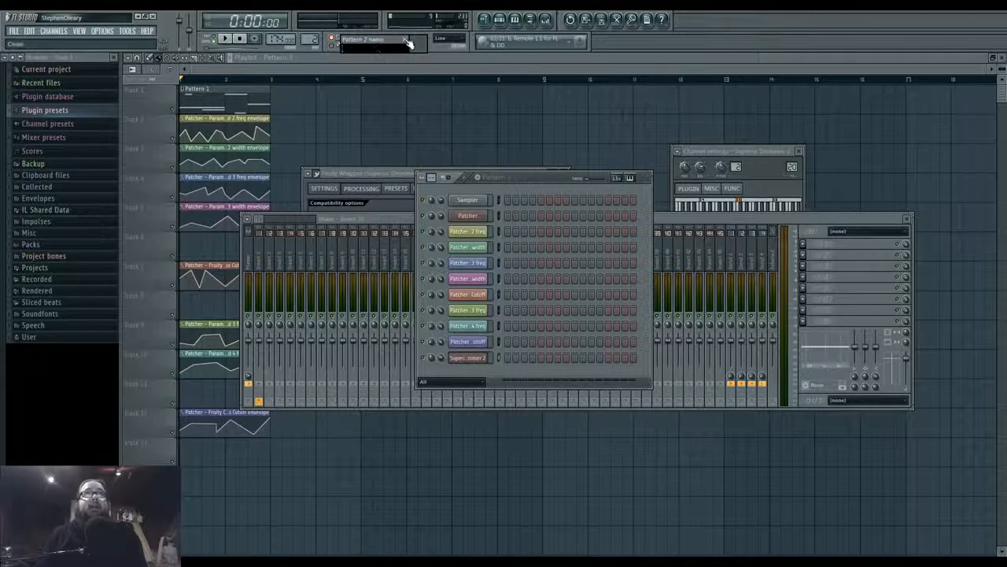
pyautogui.click(407, 40)
# Open the Superior Drummer 2 channel's piano roll in Pattern 2 and place a C3 note at the start of bar 1
pyautogui.rightClick(484, 357)
pyautogui.click(515, 359)
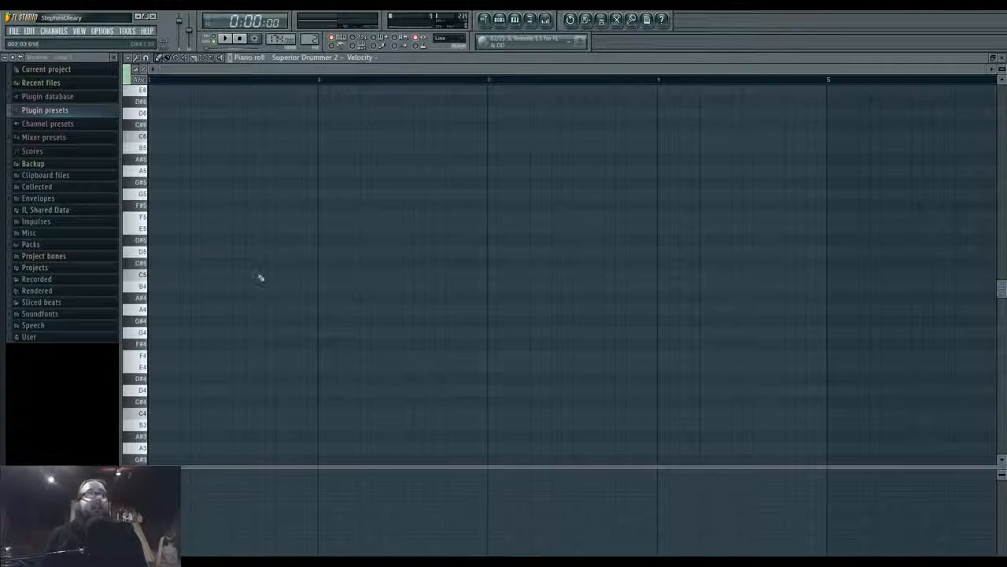
pyautogui.scroll(-5, 261, 277)
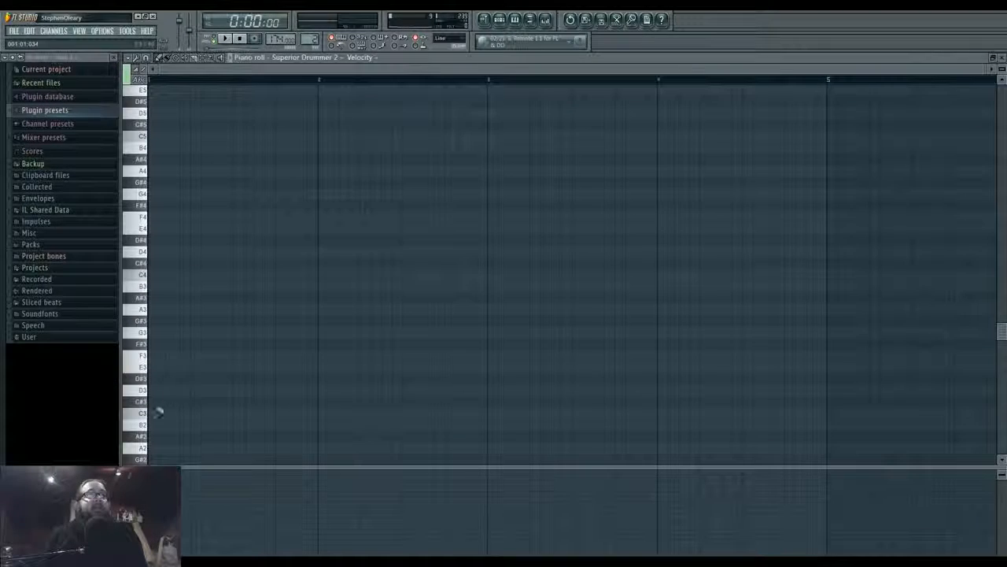
pyautogui.click(157, 412)
pyautogui.click(161, 413)
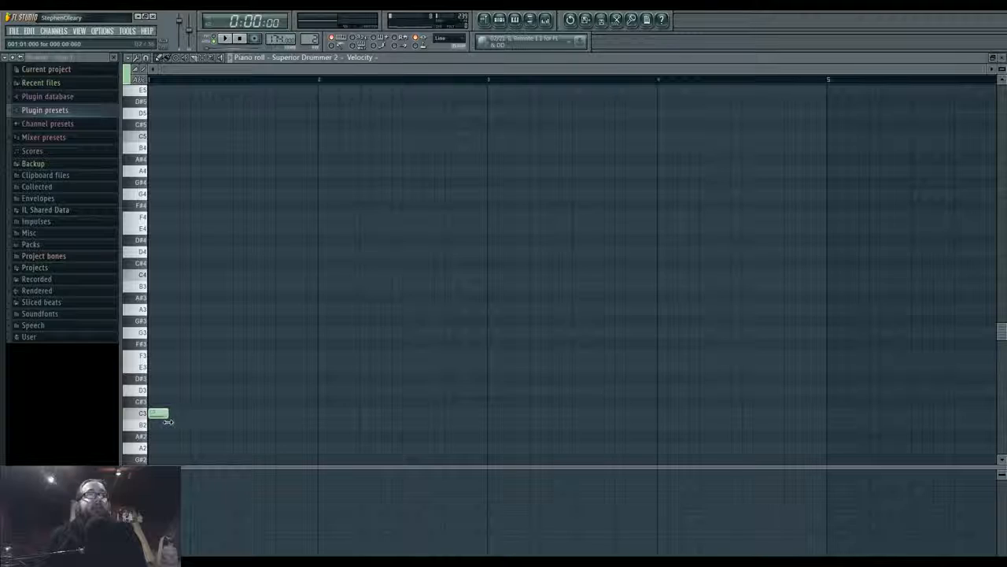
pyautogui.hotkey('alt', 'Tab')
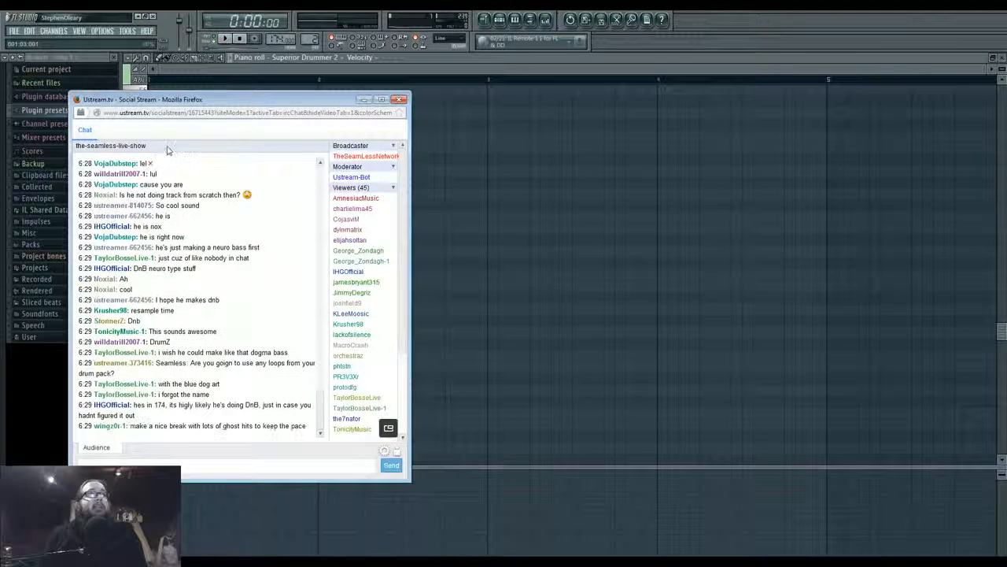
pyautogui.moveTo(271, 103); pyautogui.dragTo(368, 103)
pyautogui.click(463, 104)
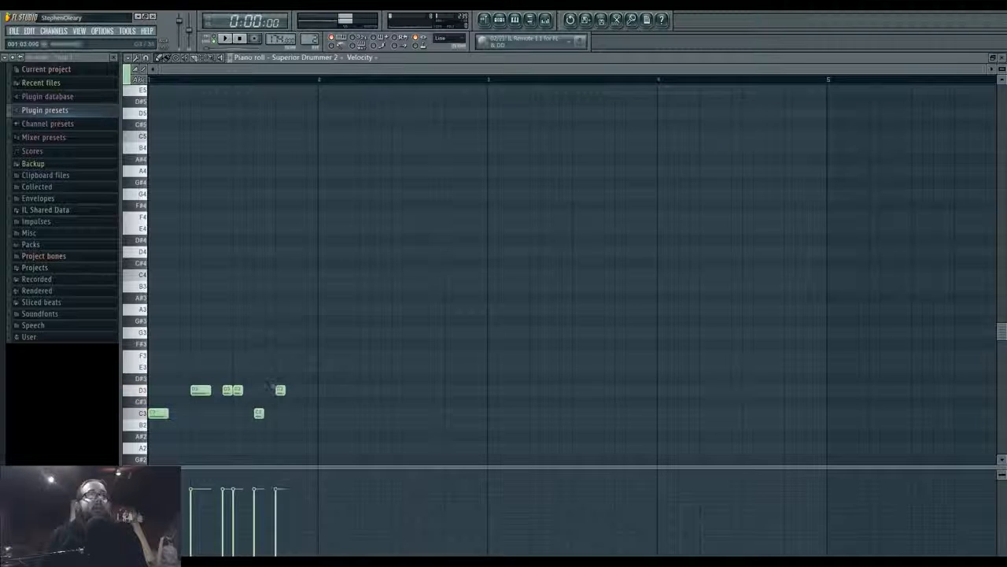
# During playback, move the two short D3 notes directly behind the long D3 note and add another short D3 just before bar 1's second C3
pyautogui.click(223, 38)
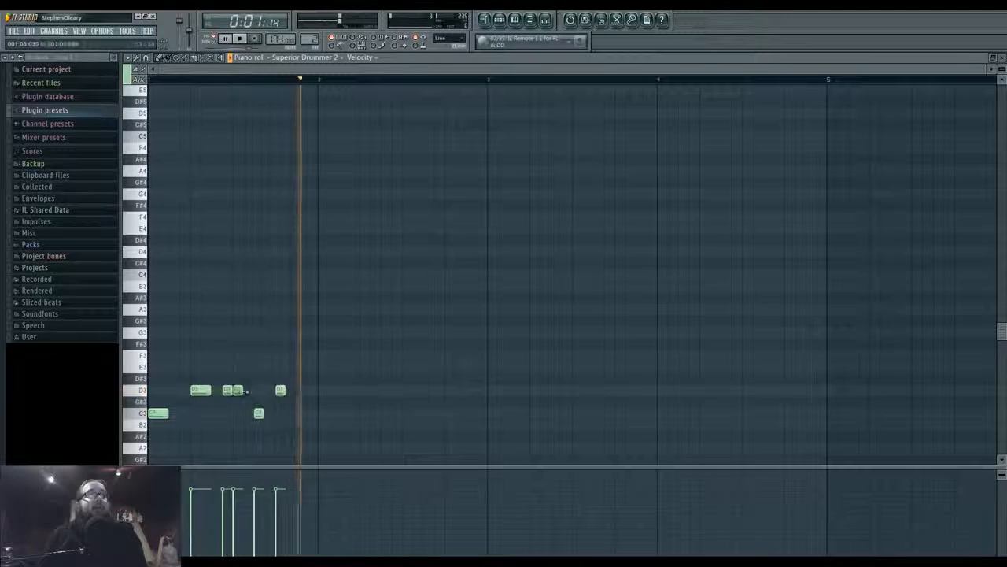
pyautogui.click(233, 391)
pyautogui.moveTo(233, 393); pyautogui.dragTo(224, 398)
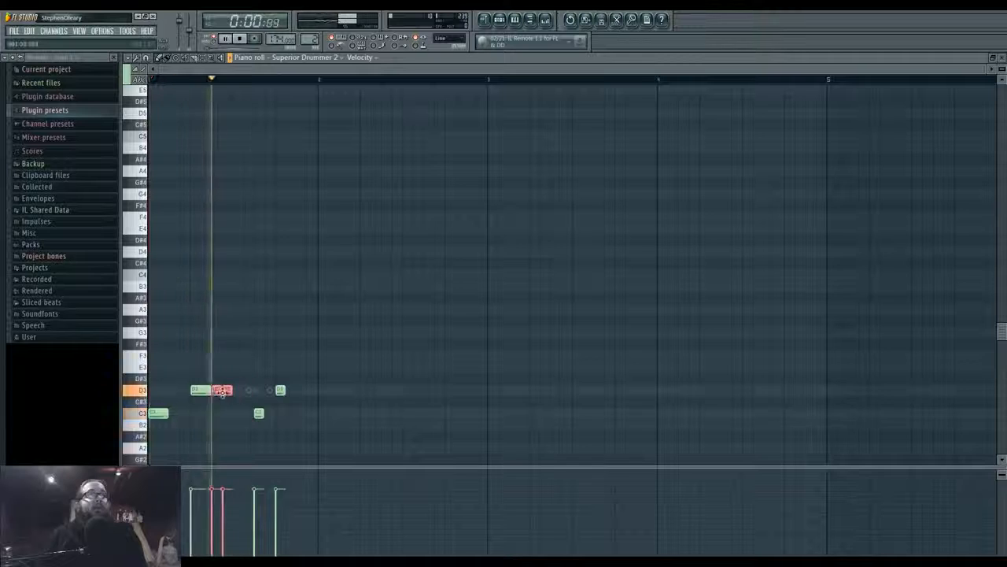
pyautogui.click(243, 393)
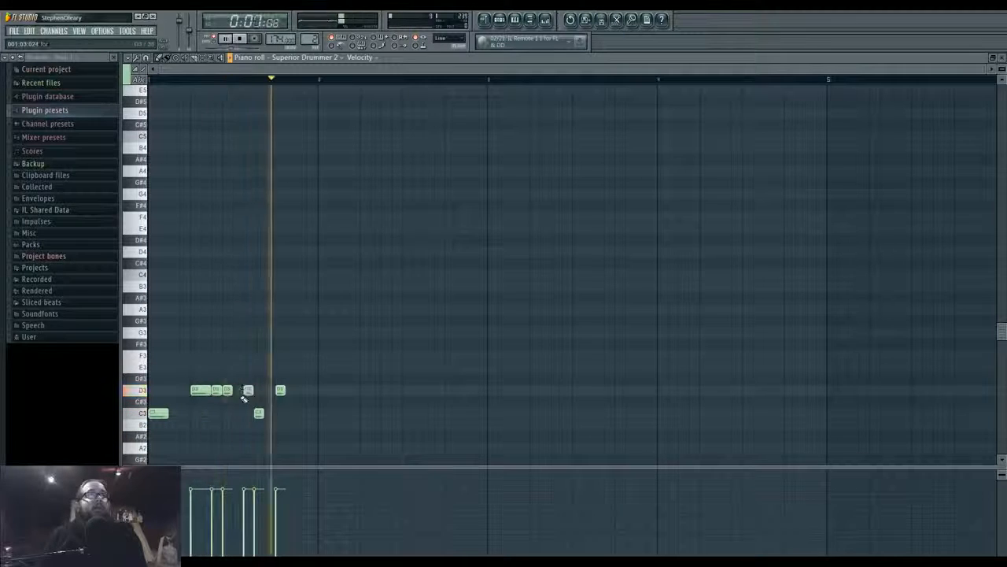
pyautogui.rightClick(245, 394)
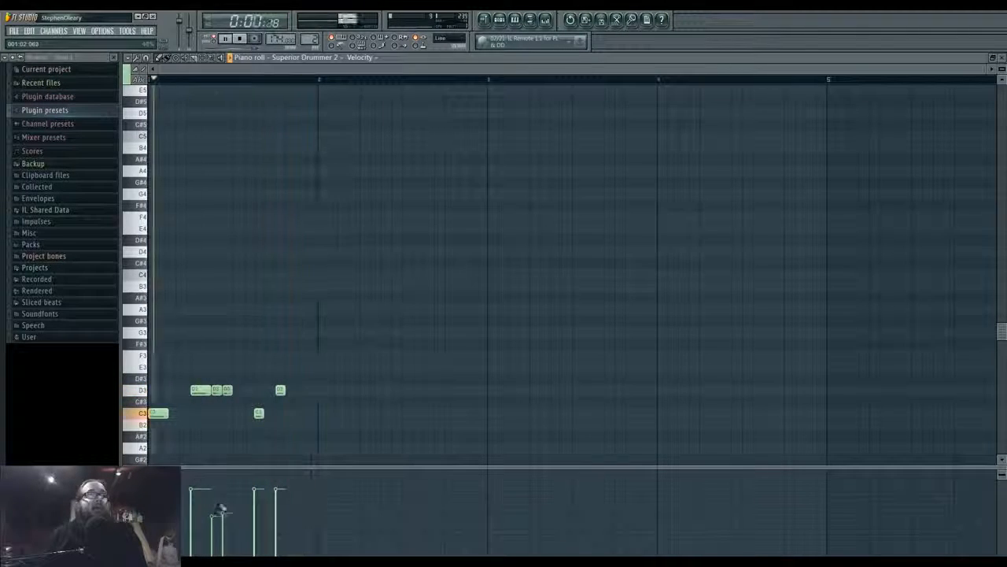
pyautogui.click(248, 390)
pyautogui.click(184, 390)
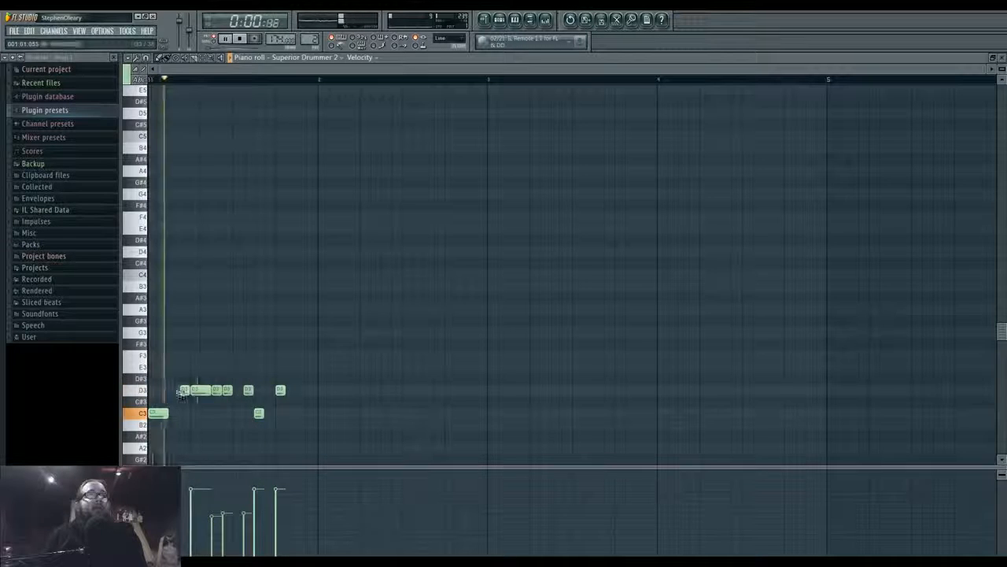
pyautogui.rightClick(184, 390)
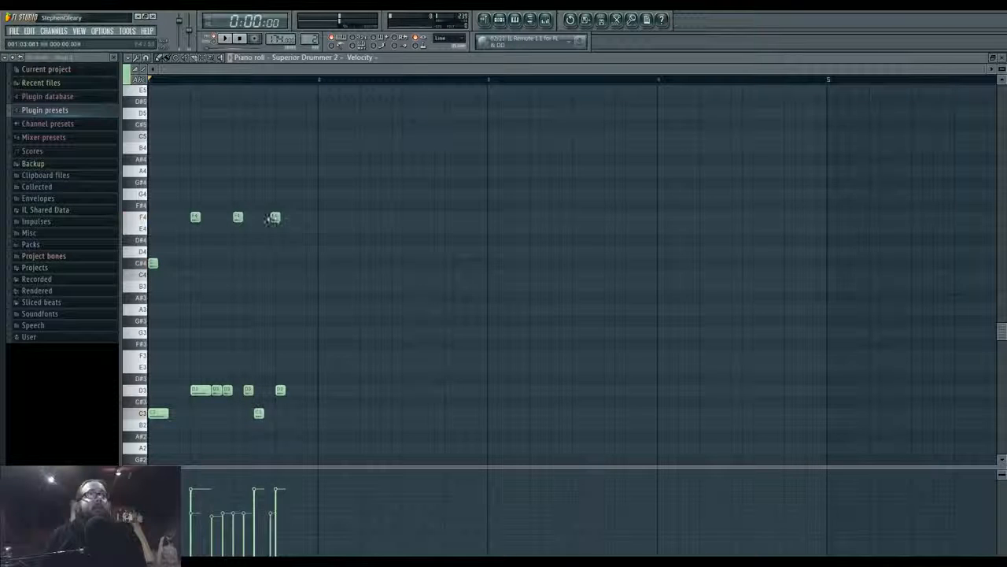
# Continue the drum beat into bar 2 with short C3 and D3 notes
pyautogui.click(343, 412)
pyautogui.click(364, 390)
pyautogui.click(425, 412)
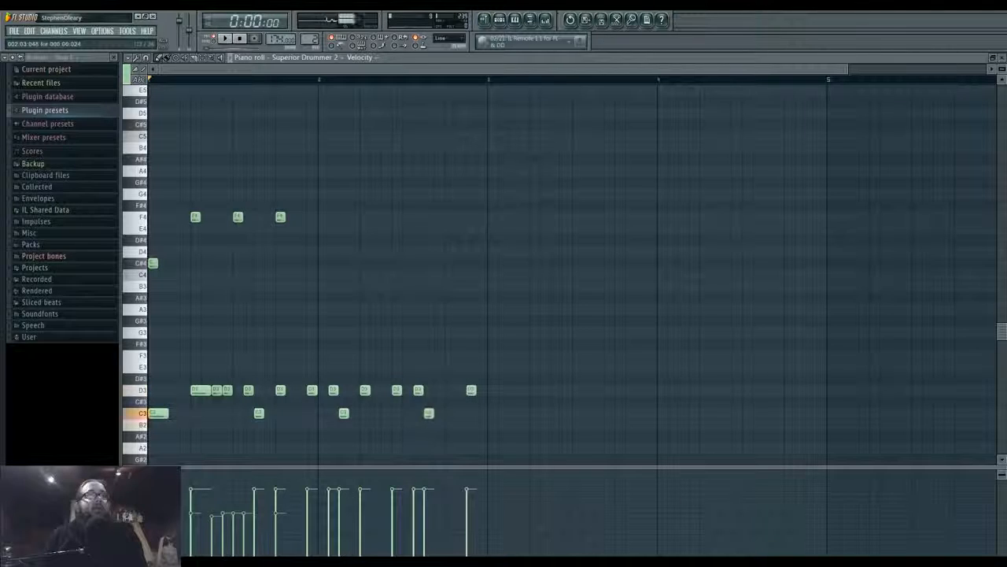
# Raise the velocity of all the notes, lower the D3 ghost hits in both bars, and play the pattern
pyautogui.moveTo(537, 437); pyautogui.dragTo(150, 169)
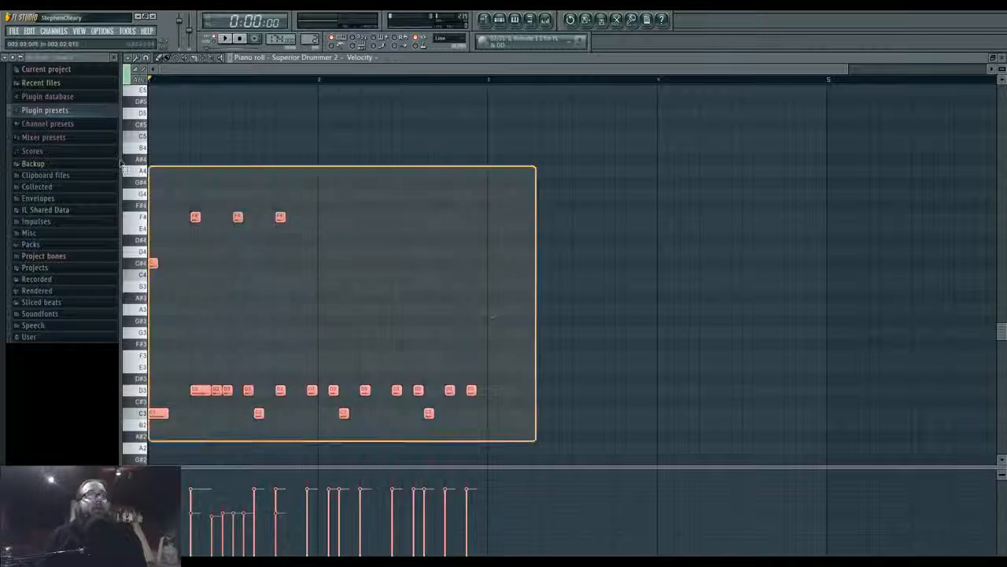
pyautogui.moveTo(250, 502)
pyautogui.mouseDown()
pyautogui.moveTo(228, 484)
pyautogui.moveTo(654, 318)
pyautogui.mouseUp()
pyautogui.keyDown('ctrl'); pyautogui.click(654, 317); pyautogui.keyUp('ctrl')
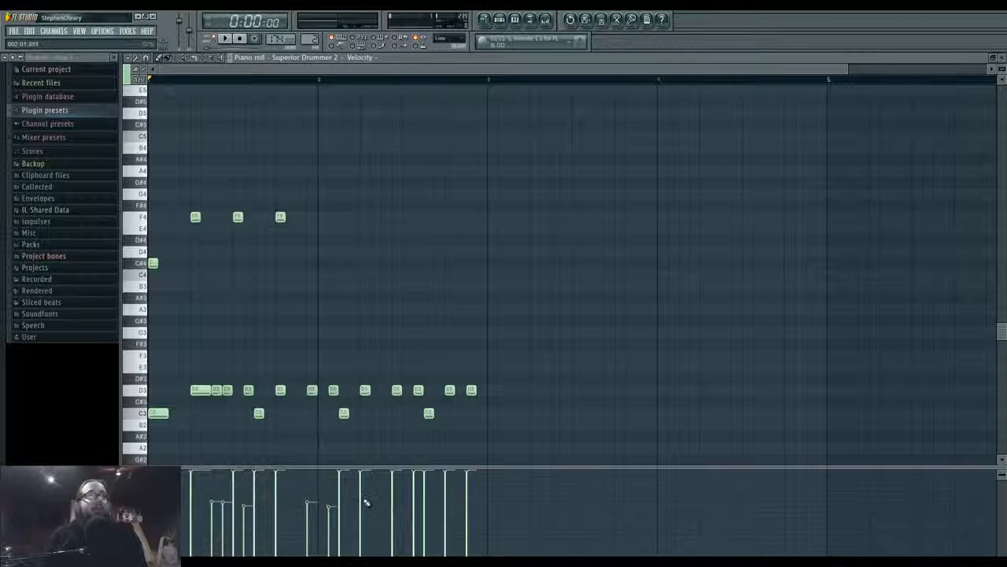
pyautogui.moveTo(400, 510); pyautogui.dragTo(413, 508)
pyautogui.press('space')
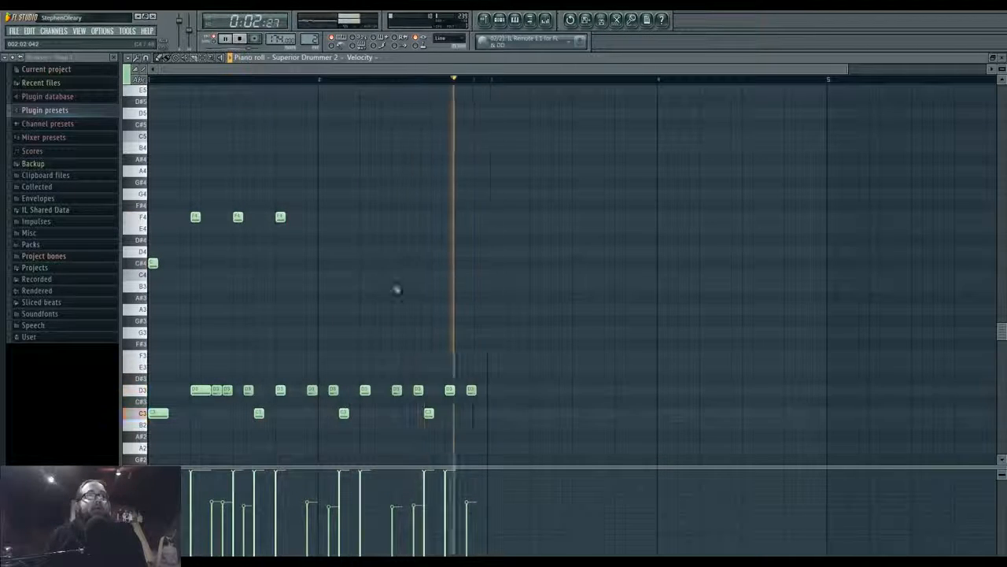
# Add a short D3 note at the very end of bar 2 and an E3 note just after beat 4
pyautogui.click(482, 390)
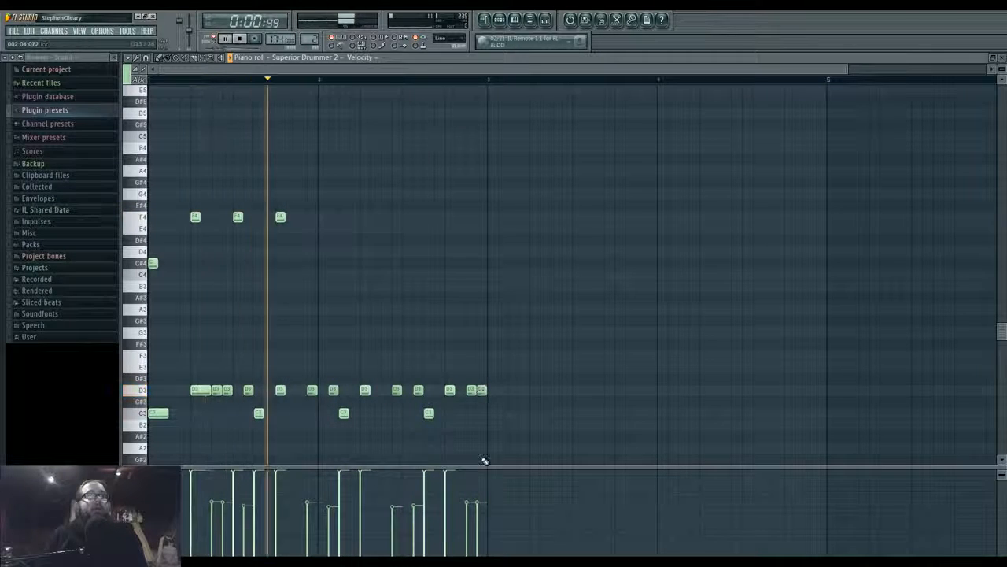
pyautogui.click(461, 391)
pyautogui.rightClick(461, 390)
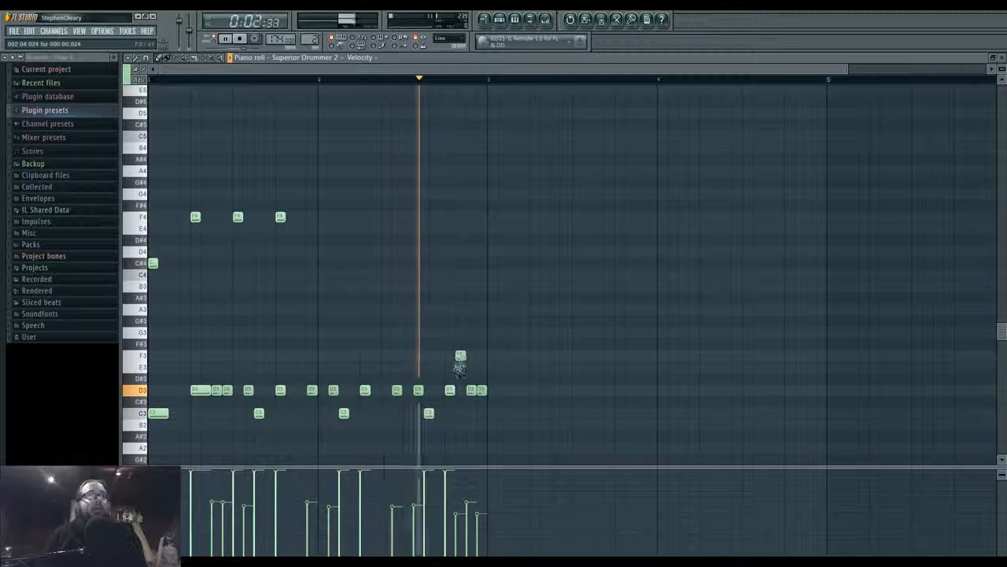
pyautogui.click(461, 367)
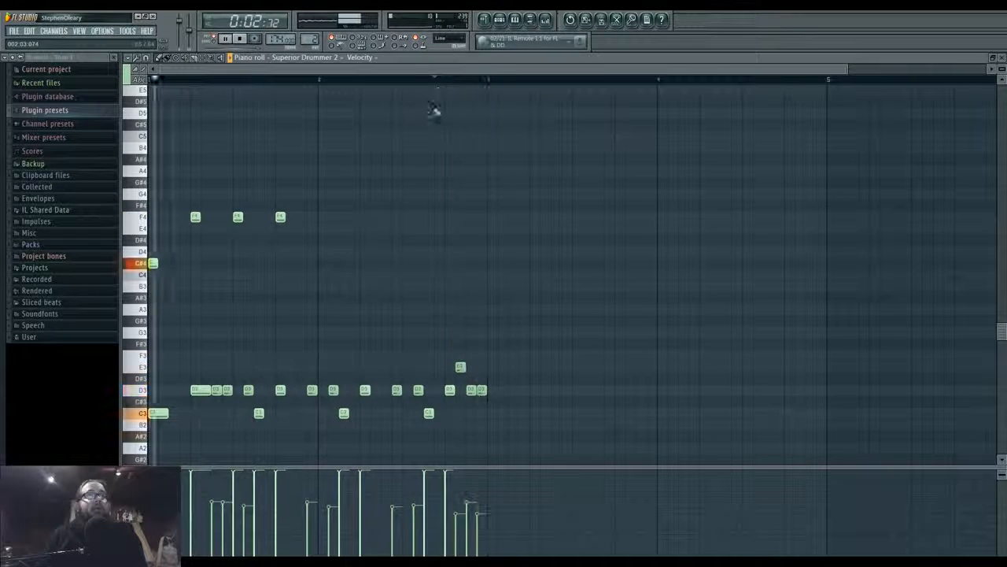
pyautogui.press('space')
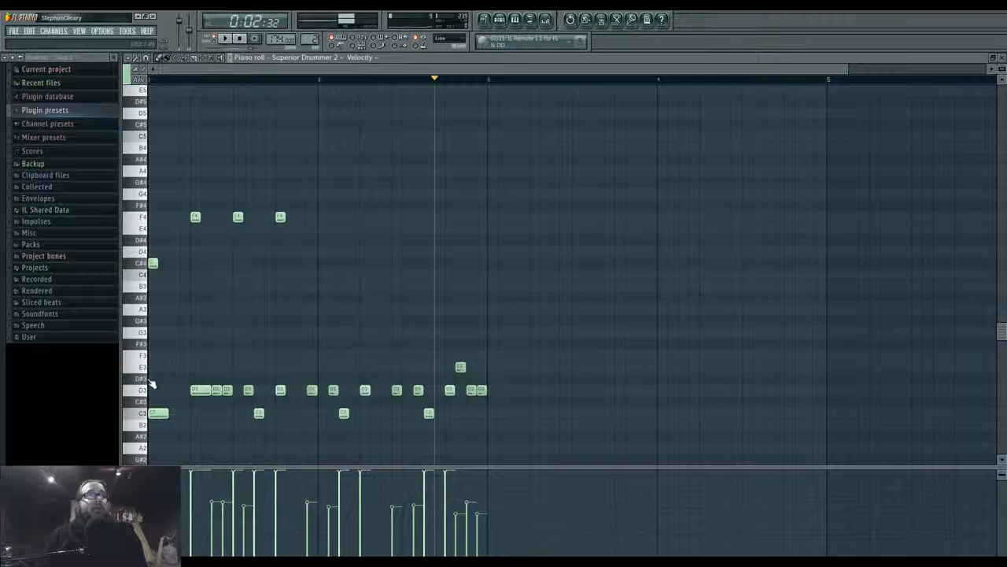
# With the pattern playing, add a short F4 note on each of the four beats of bar 2
pyautogui.press('space')
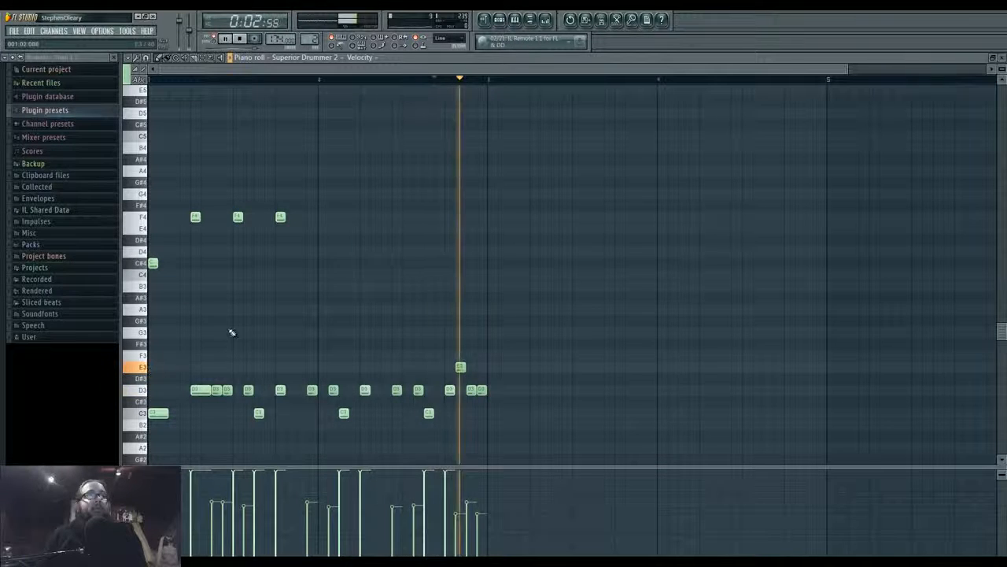
pyautogui.click(323, 217)
pyautogui.click(365, 217)
pyautogui.click(408, 217)
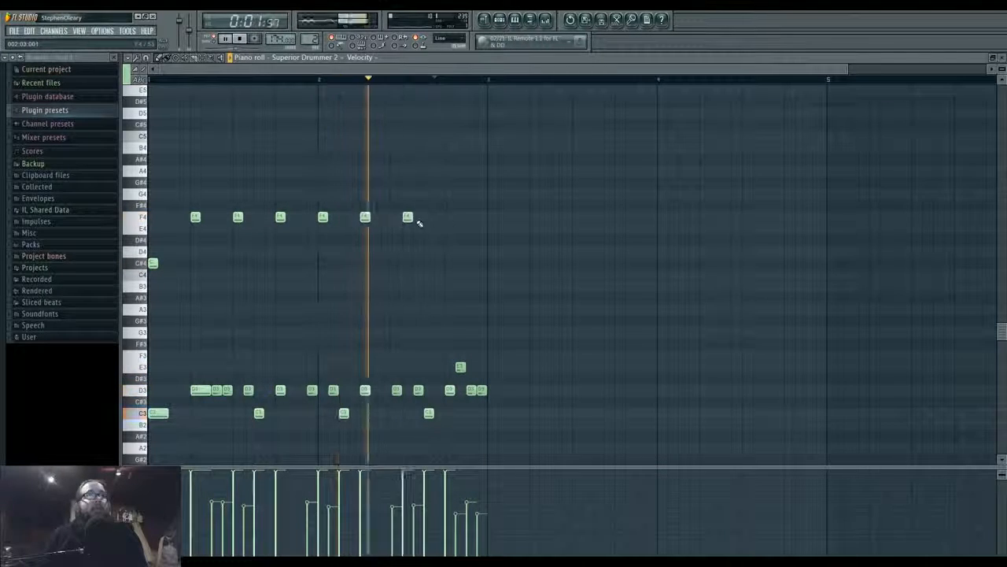
pyautogui.click(450, 217)
# Add short D#4 notes above the last three C3 notes, leaving no D#4 at the end of bar 1
pyautogui.click(344, 239)
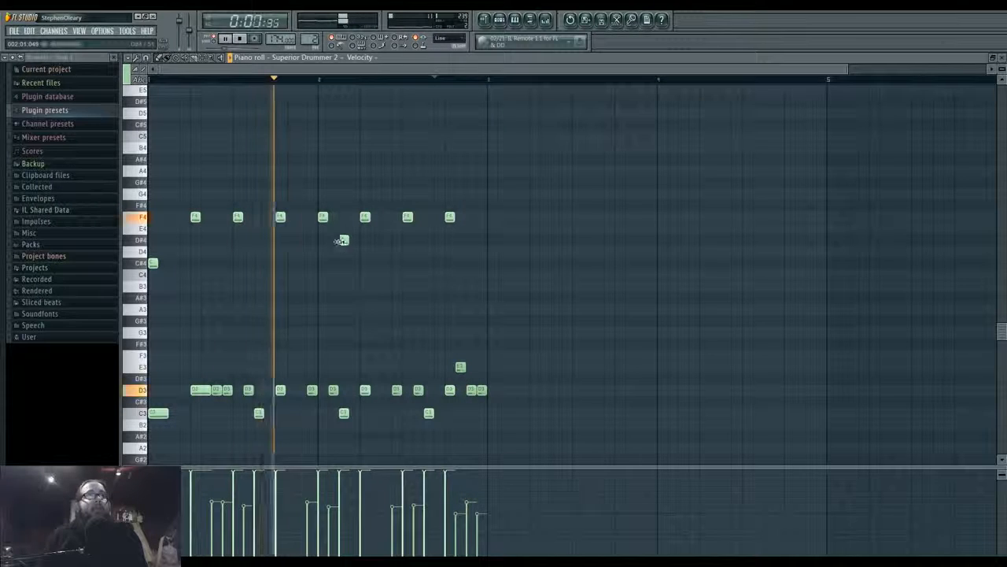
pyautogui.click(429, 239)
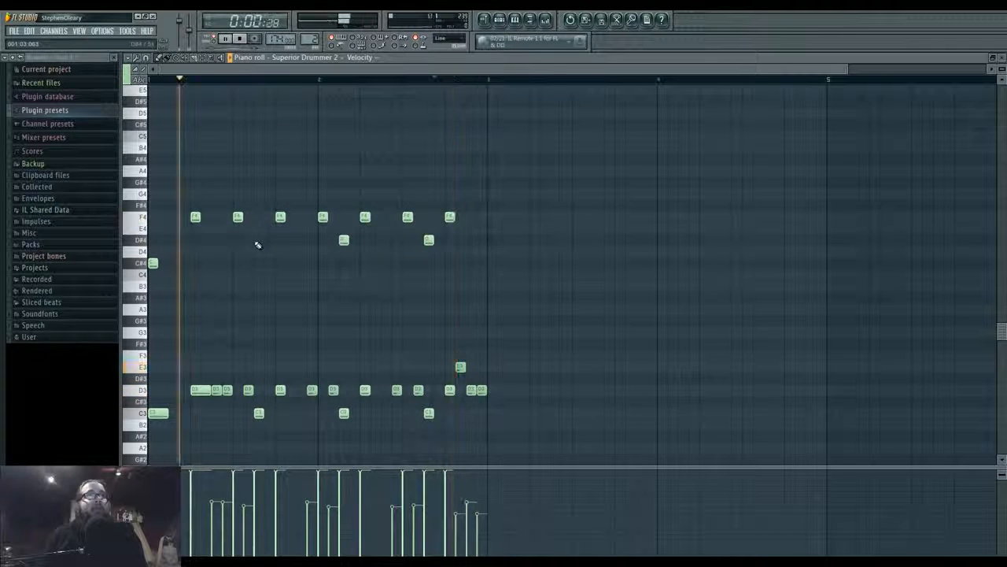
pyautogui.click(259, 239)
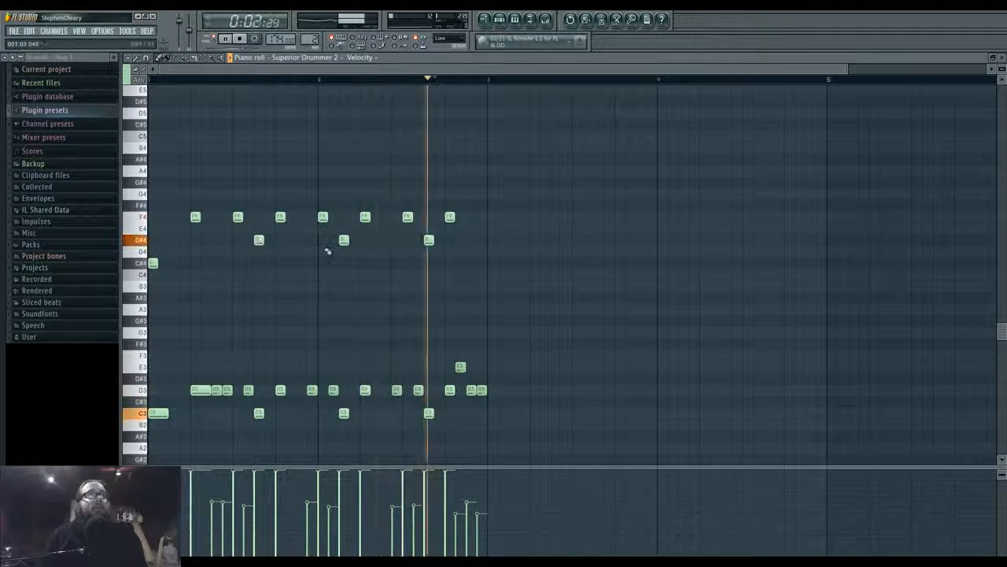
pyautogui.click(301, 239)
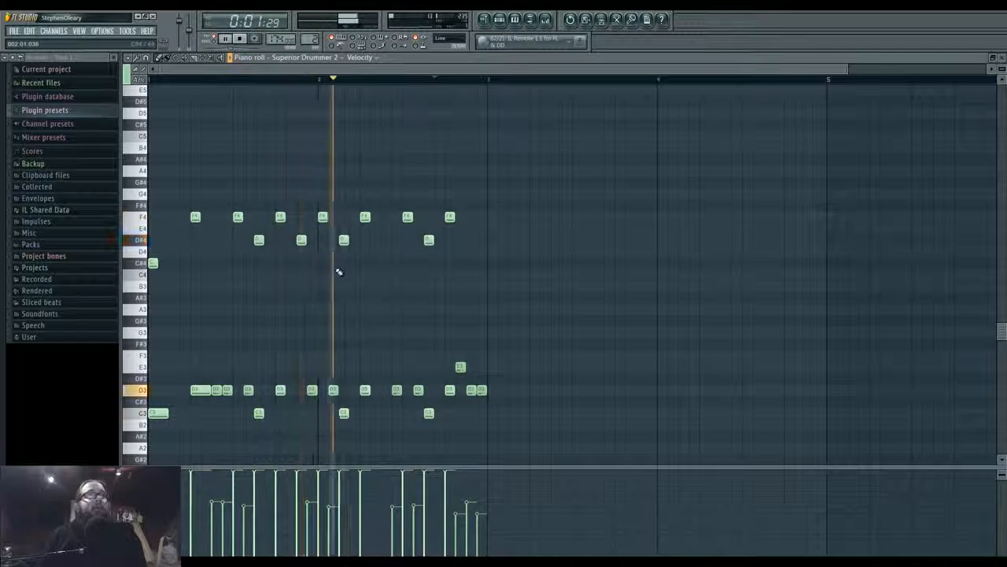
pyautogui.rightClick(301, 241)
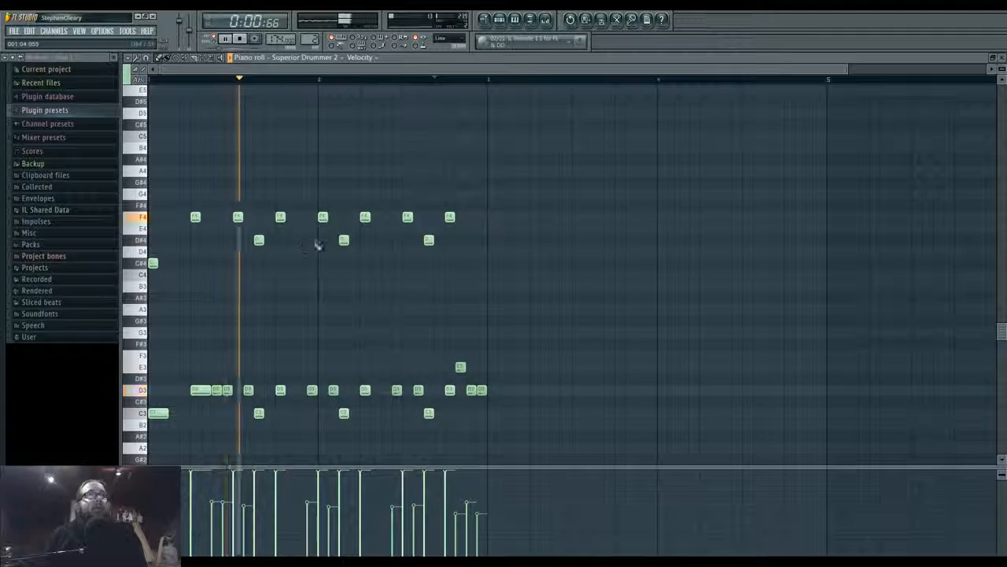
pyautogui.scroll(1, 390, 283)
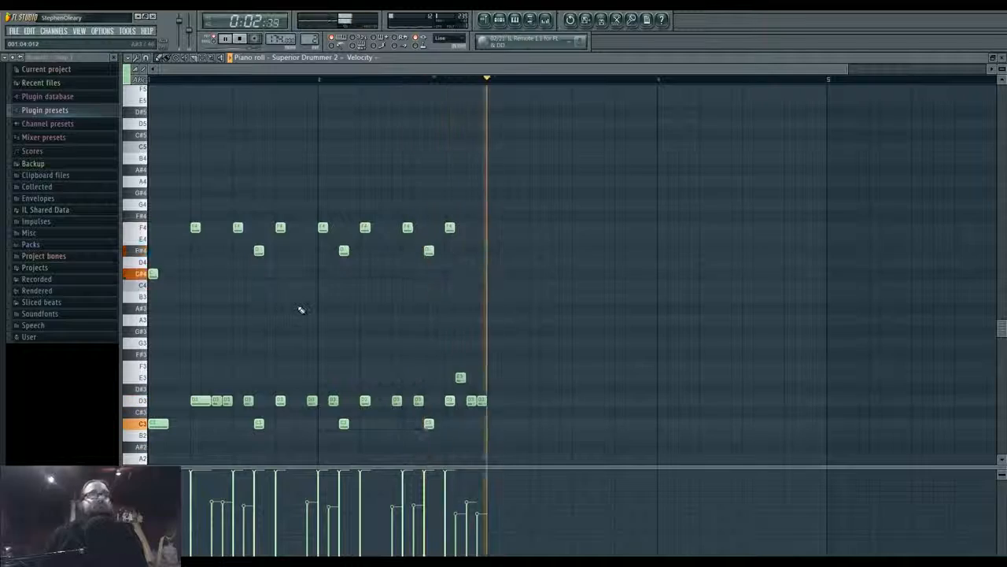
# Open the Superior Drummer 2 plugin interface from its channel, showing the drum mixer
pyautogui.click(500, 20)
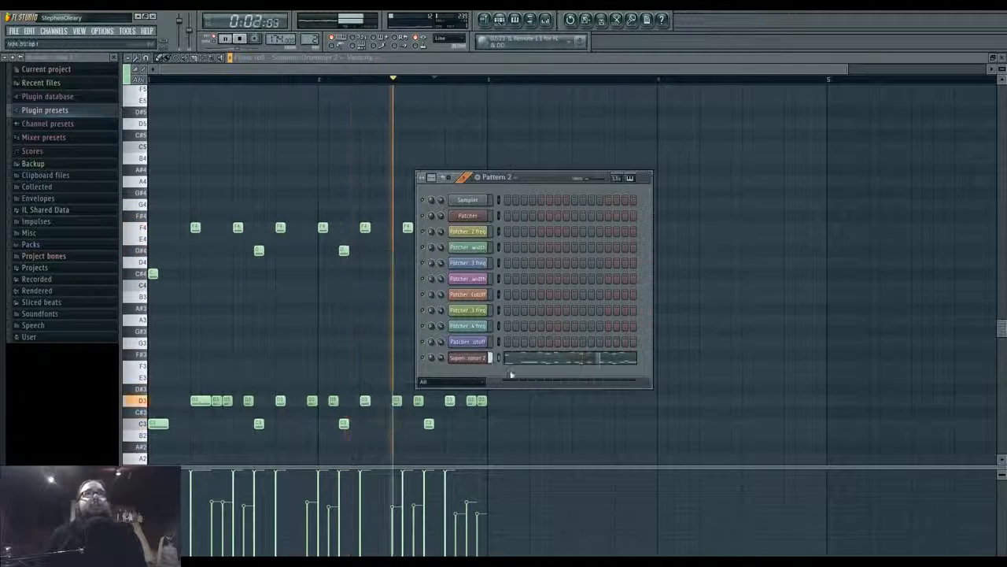
pyautogui.click(481, 355)
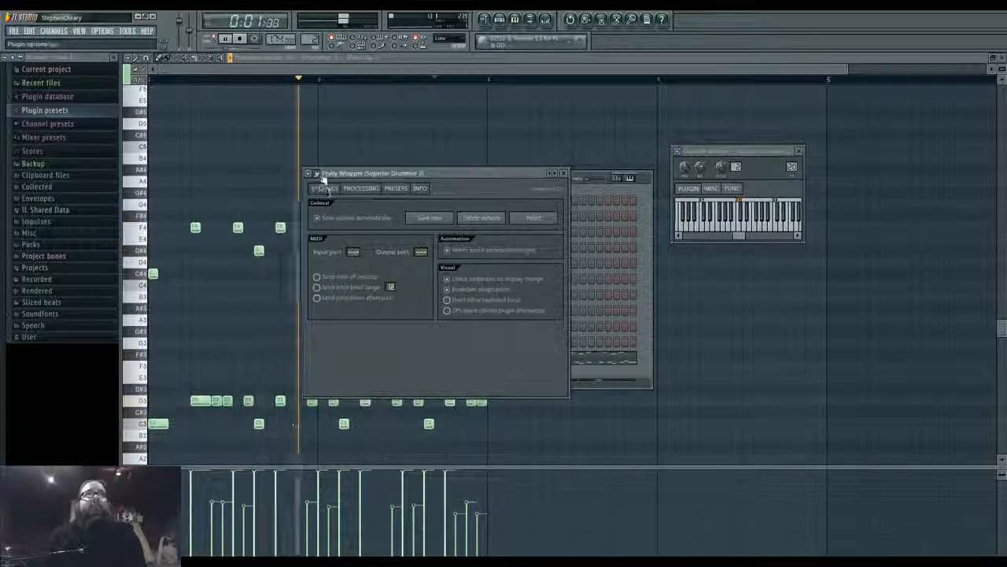
pyautogui.click(316, 173)
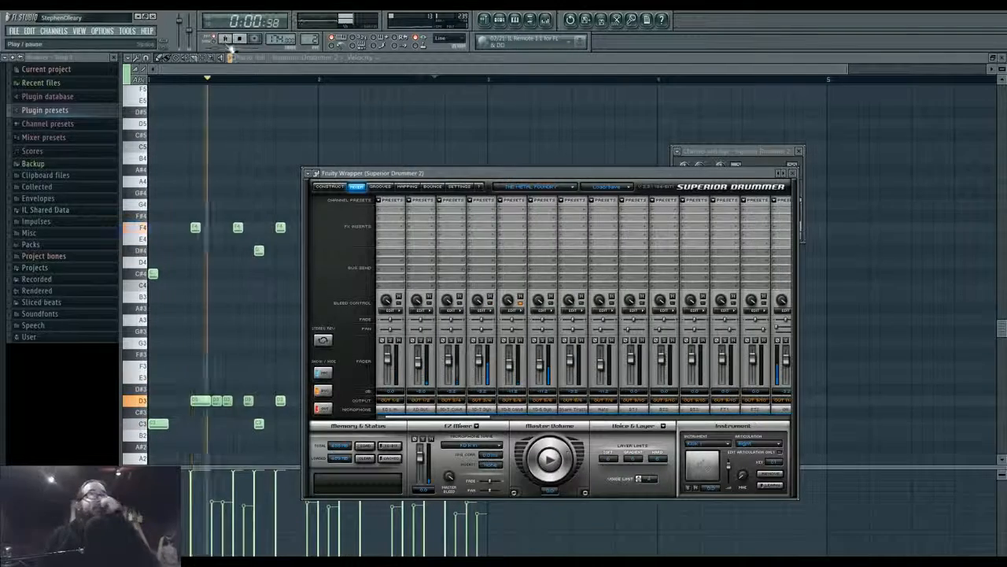
# Enable individual bleed from the drum sources on two more microphone channels near the far end of the Superior Drummer mixer
pyautogui.moveTo(419, 419); pyautogui.dragTo(495, 418)
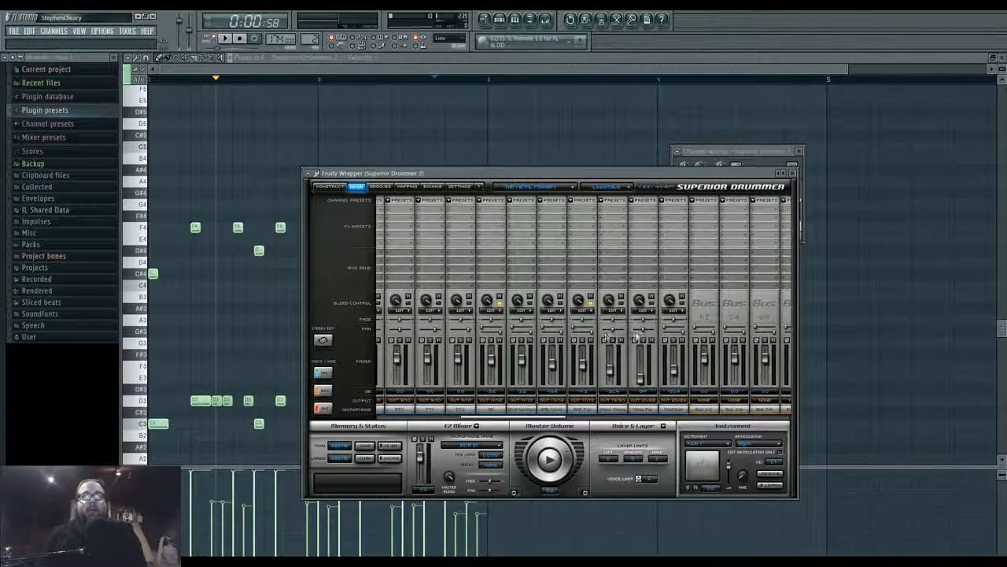
pyautogui.click(644, 310)
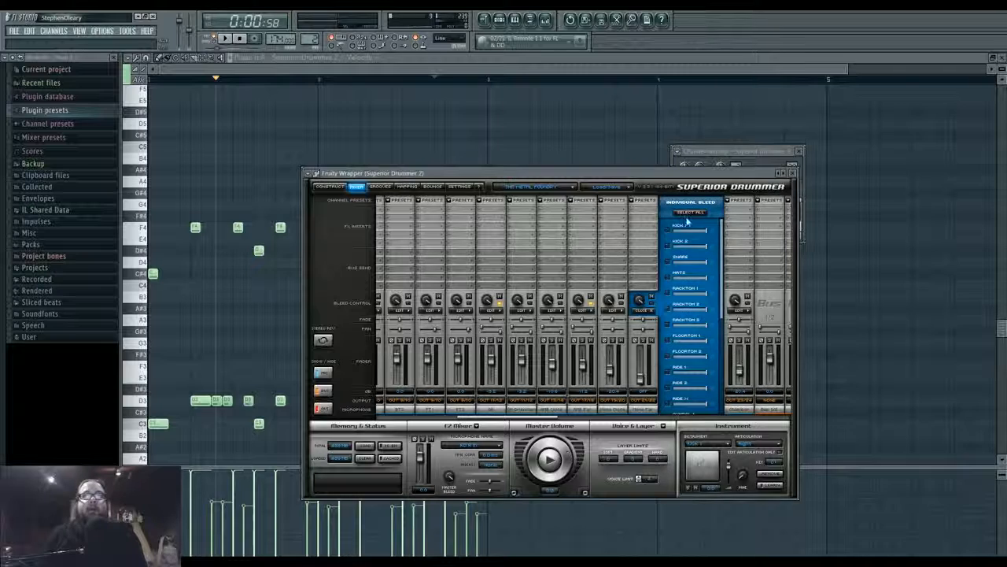
pyautogui.click(645, 310)
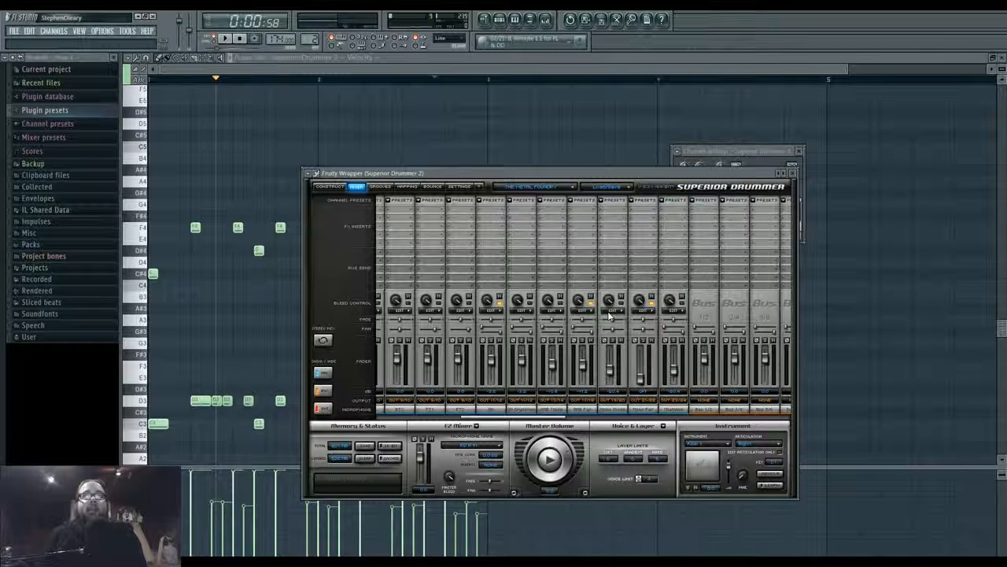
pyautogui.click(549, 310)
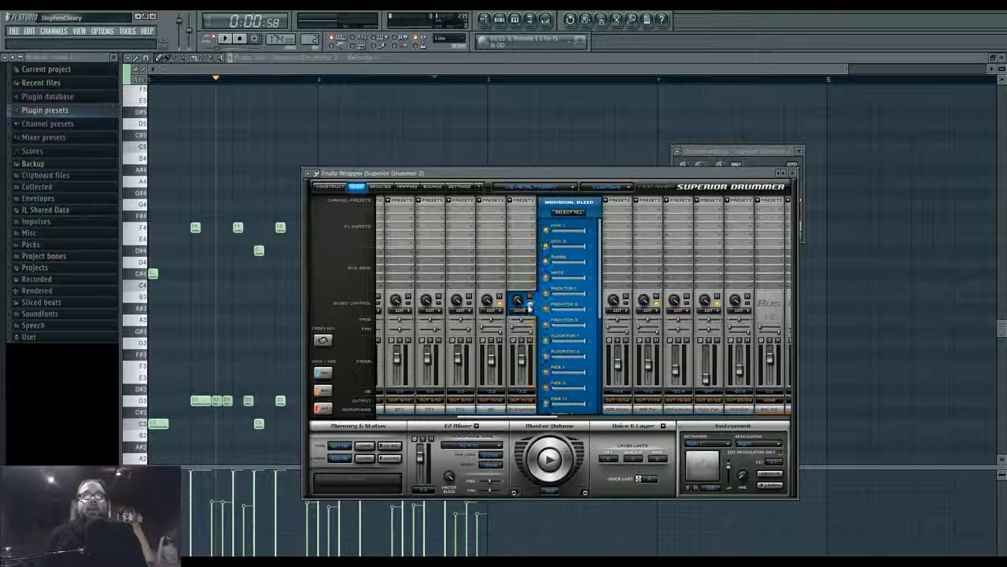
pyautogui.click(521, 310)
# Save the project under the new name "174 31" in the Projects folder
pyautogui.click(14, 31)
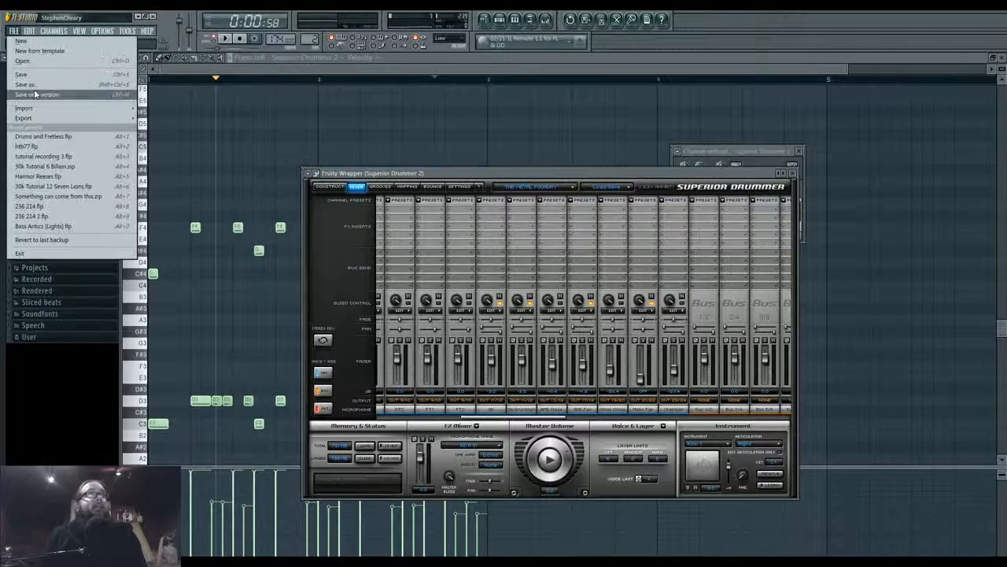
pyautogui.click(37, 86)
pyautogui.write('174')
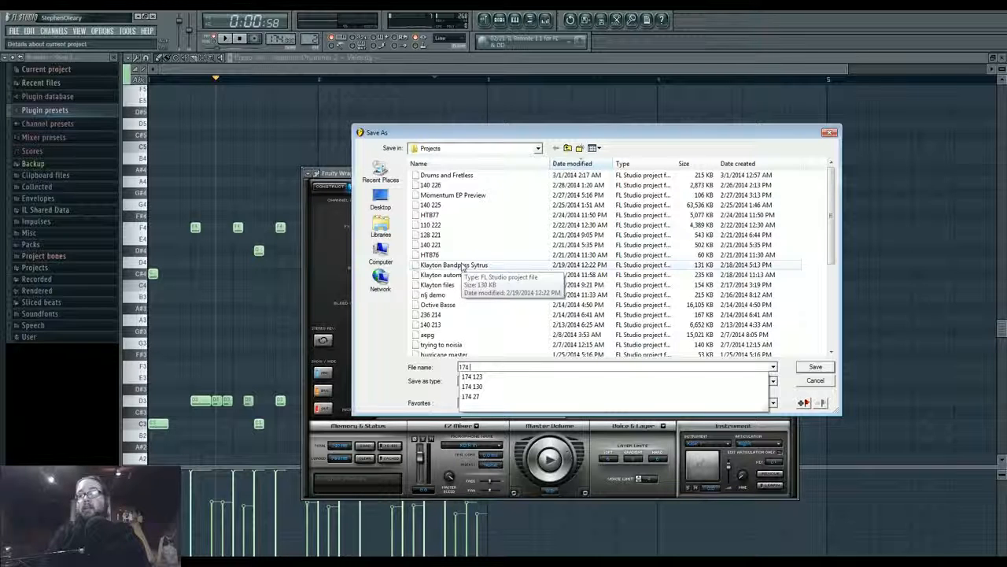
pyautogui.write('31')
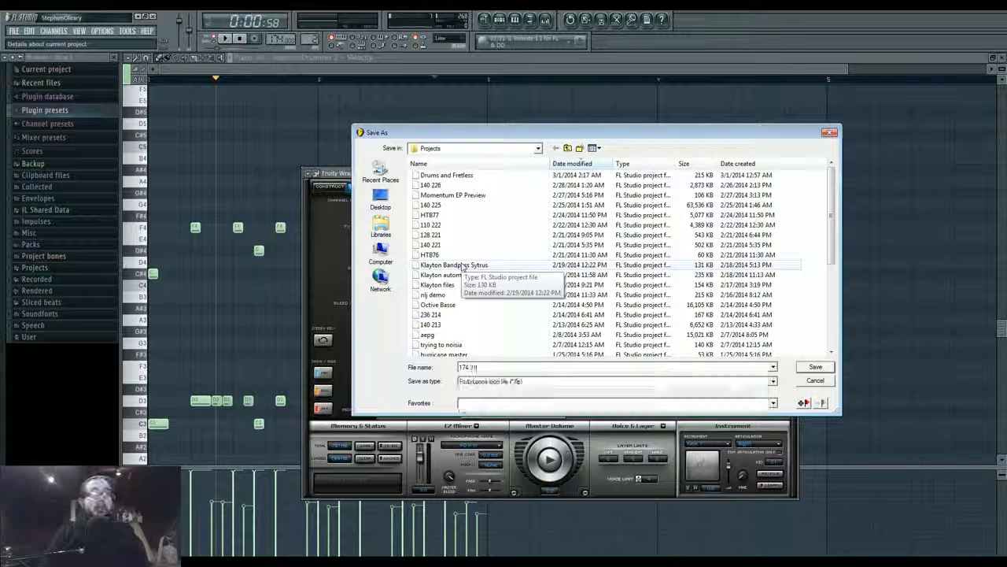
pyautogui.press('Return')
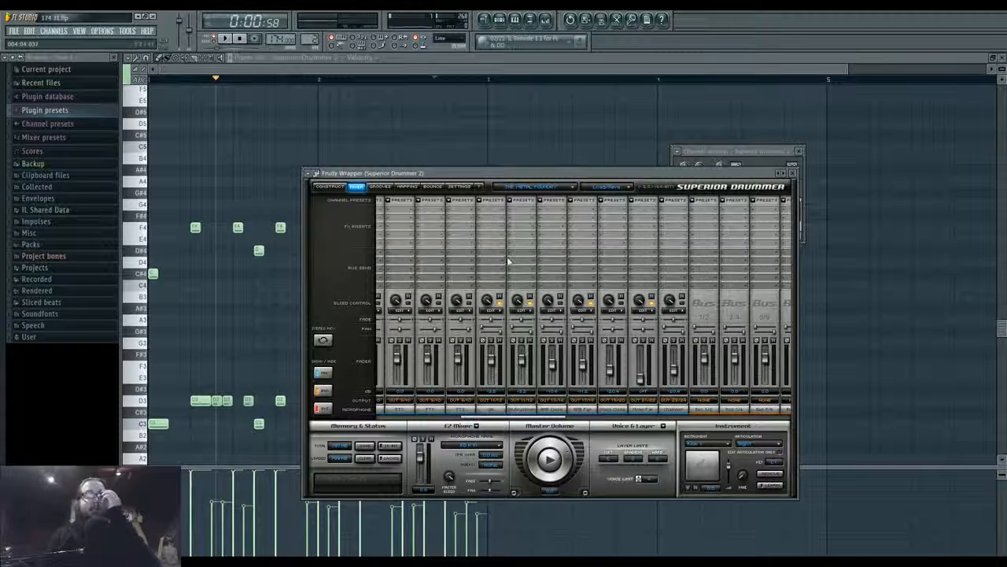
# Open the main mixer, start playback and add Fruity Parametric EQ 2 to Insert 20
pyautogui.press('F9')
pyautogui.press('space')
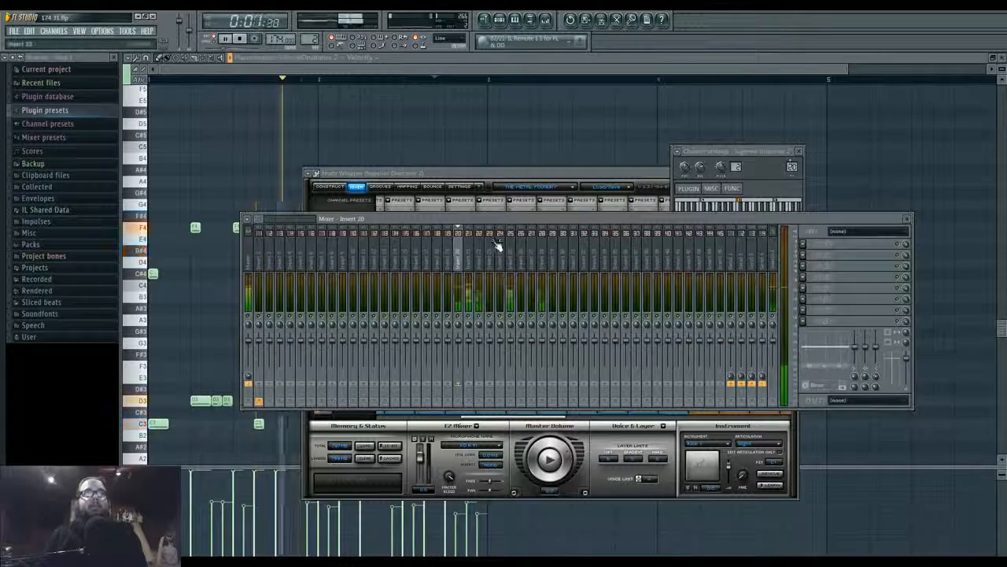
pyautogui.click(844, 244)
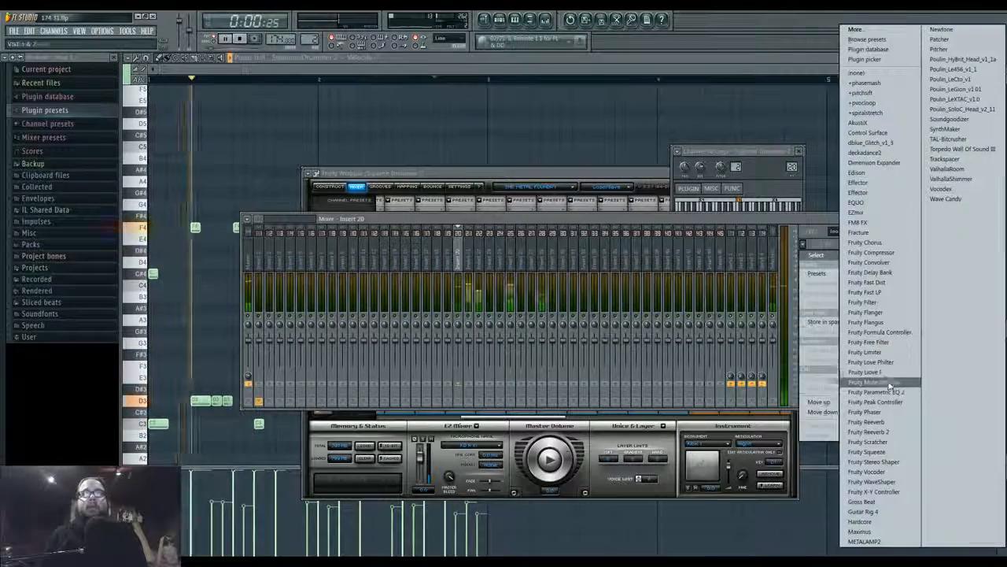
pyautogui.click(866, 383)
# Shape Insert 20's EQ with a slight low cut, a small upper-mid lift and a strong high-frequency boost
pyautogui.moveTo(205, 210); pyautogui.dragTo(207, 212)
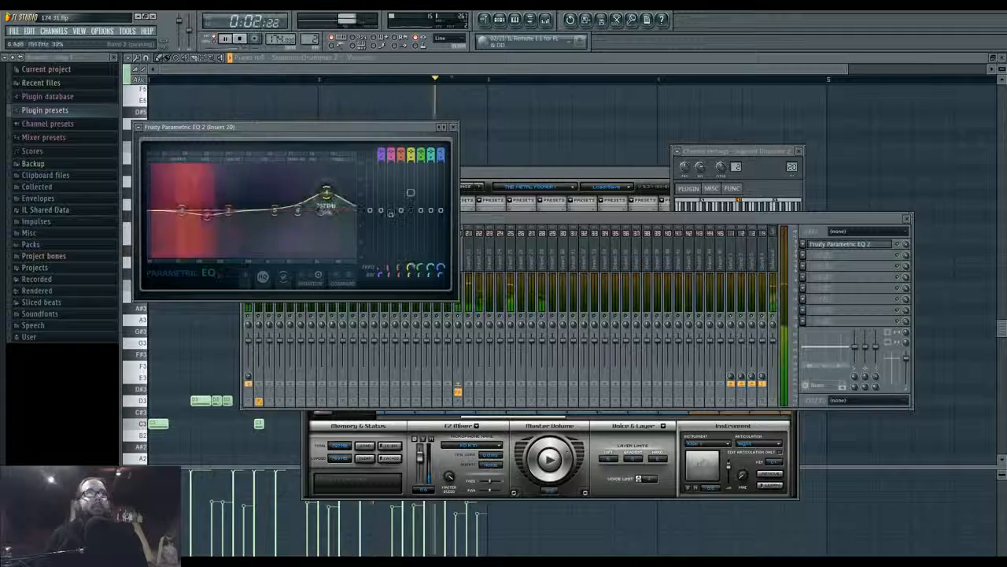
pyautogui.moveTo(326, 192); pyautogui.dragTo(326, 190)
pyautogui.moveTo(275, 210); pyautogui.dragTo(295, 205)
pyautogui.moveTo(326, 190); pyautogui.dragTo(331, 181)
# Add Fruity Parametric EQ 2 to Insert 21 and boost its low mids and highs, with a small dip just above the low-mid peak
pyautogui.click(470, 295)
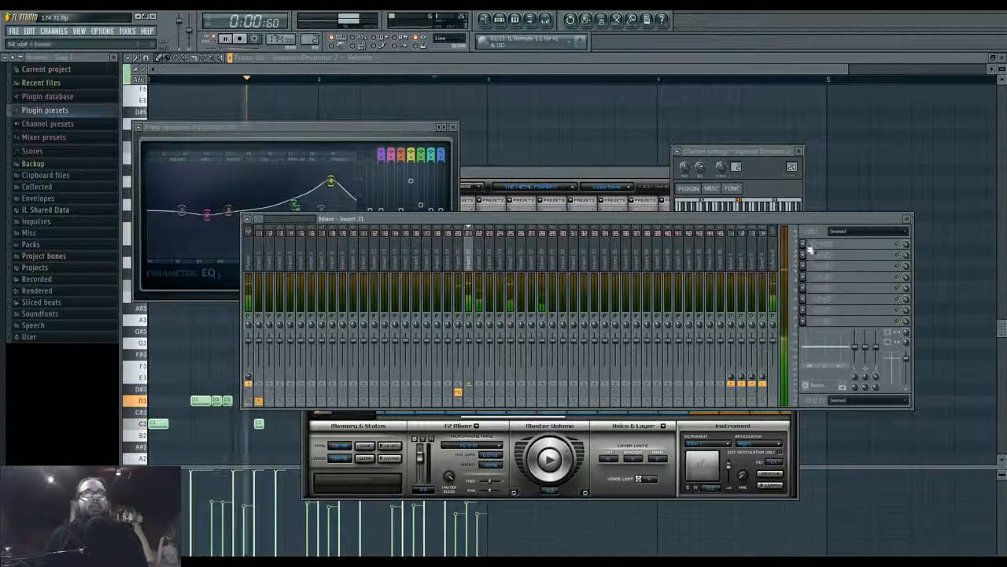
pyautogui.click(809, 249)
pyautogui.click(873, 322)
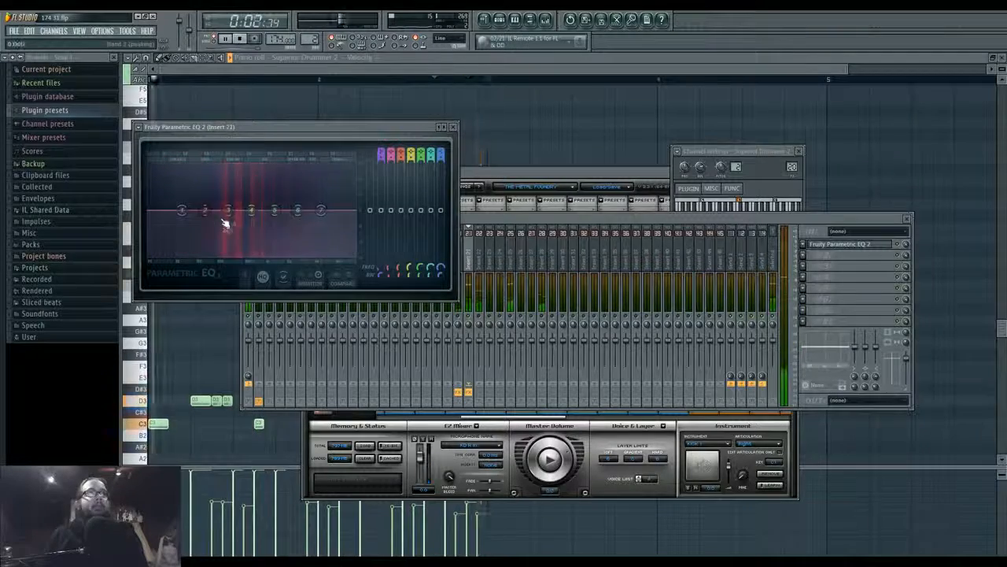
pyautogui.moveTo(228, 211); pyautogui.dragTo(224, 188)
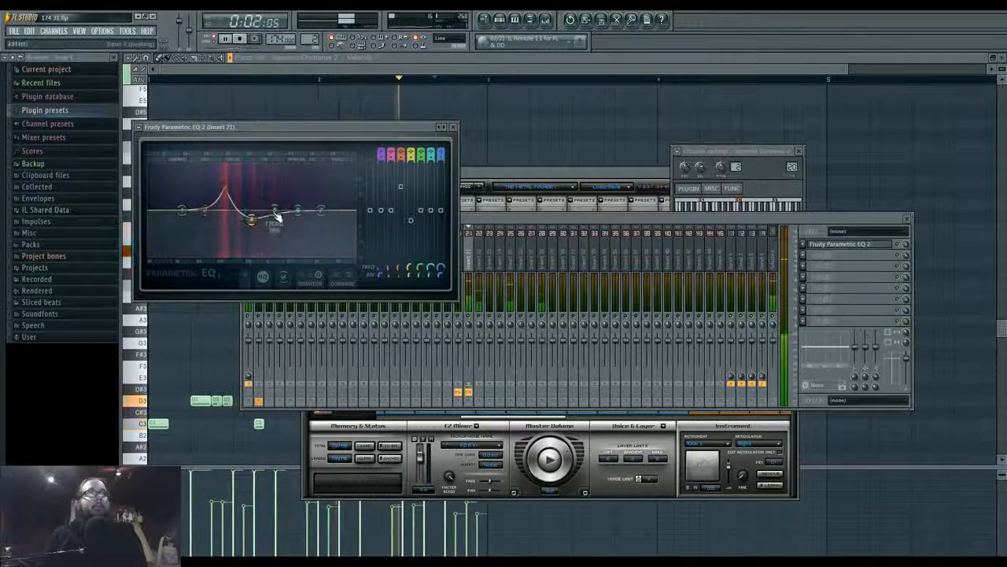
pyautogui.moveTo(321, 210); pyautogui.dragTo(340, 193)
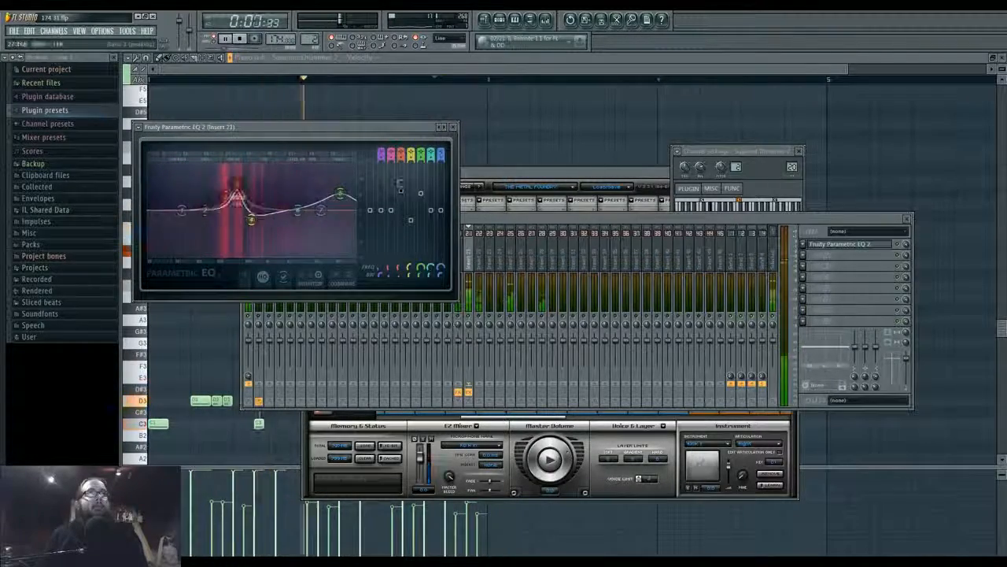
pyautogui.moveTo(236, 195); pyautogui.dragTo(236, 183)
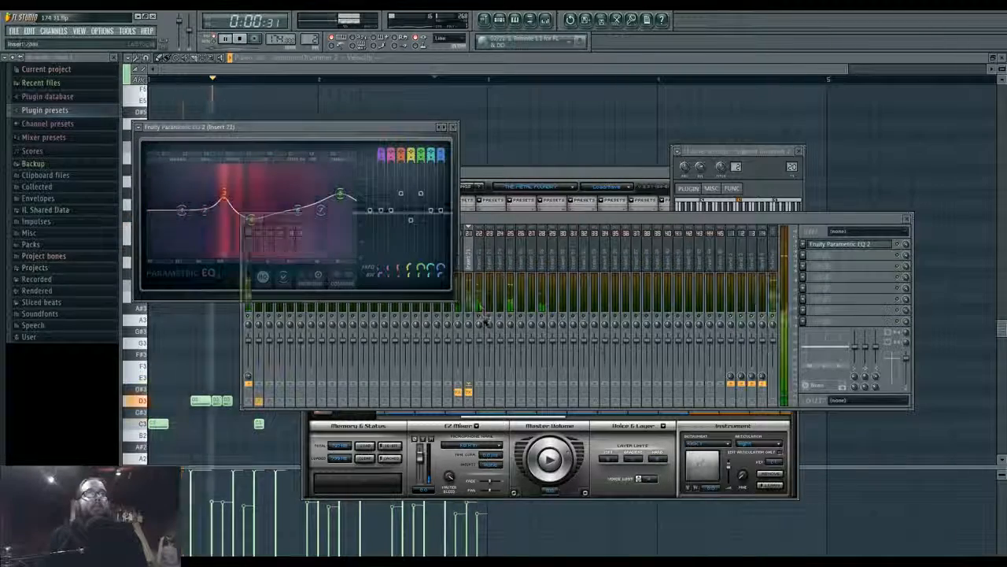
# Lower Insert 22's level and adjust the built-in track EQs, scooping the mids on Insert 25 and cutting the lows on Insert 28
pyautogui.click(481, 342)
pyautogui.click(513, 318)
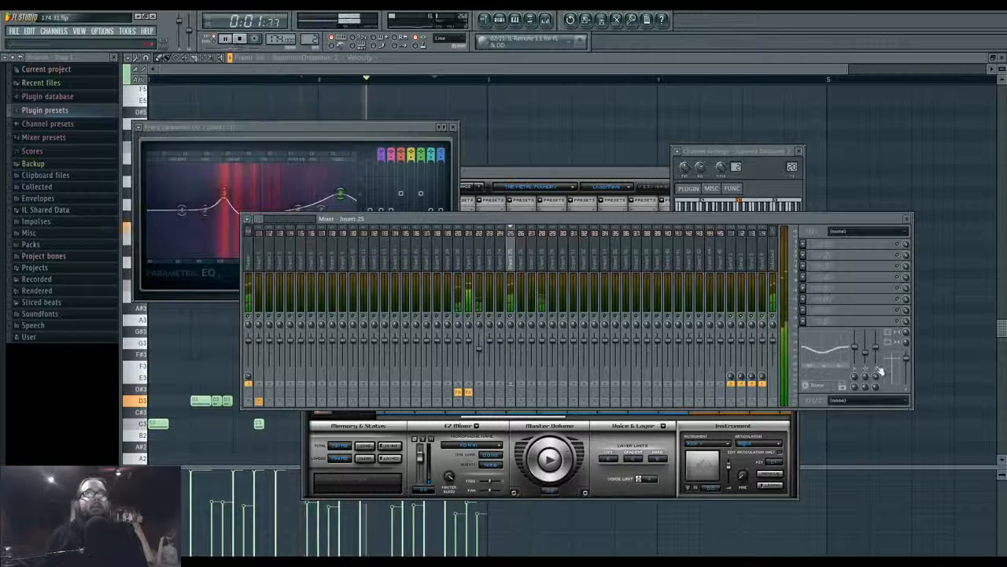
pyautogui.click(545, 266)
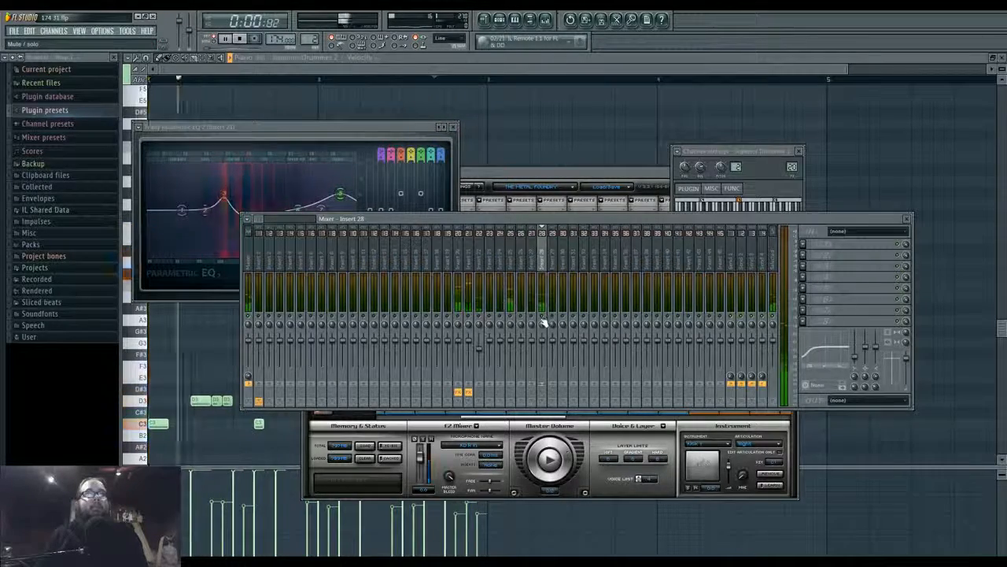
# Reopen the Superior Drummer mixer from its channel and raise the microphone channel whose fader is all the way down
pyautogui.press('F12')
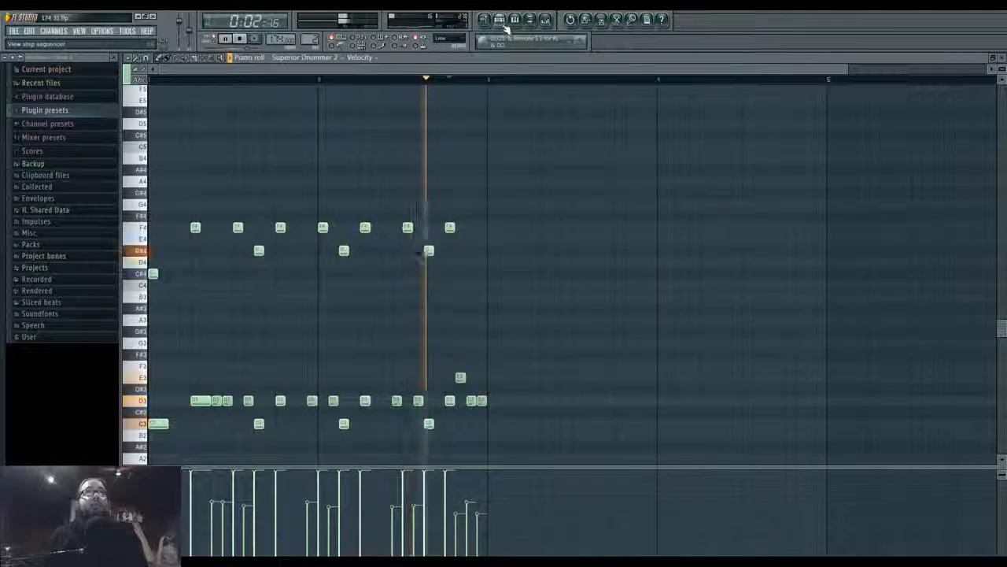
pyautogui.click(500, 19)
pyautogui.click(479, 359)
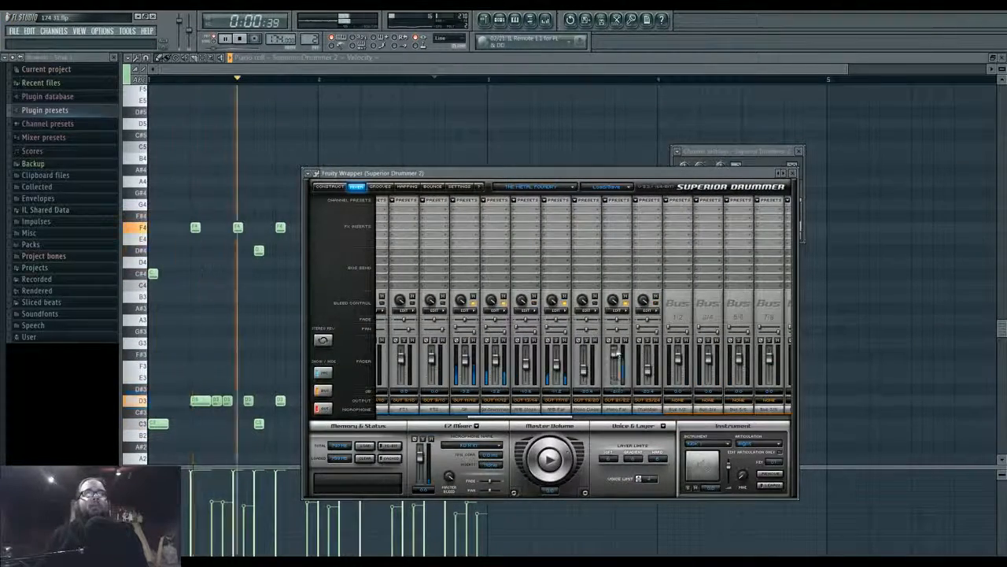
# Return to the main mixer and slightly lower the levels of Inserts 25 and 30
pyautogui.click(792, 168)
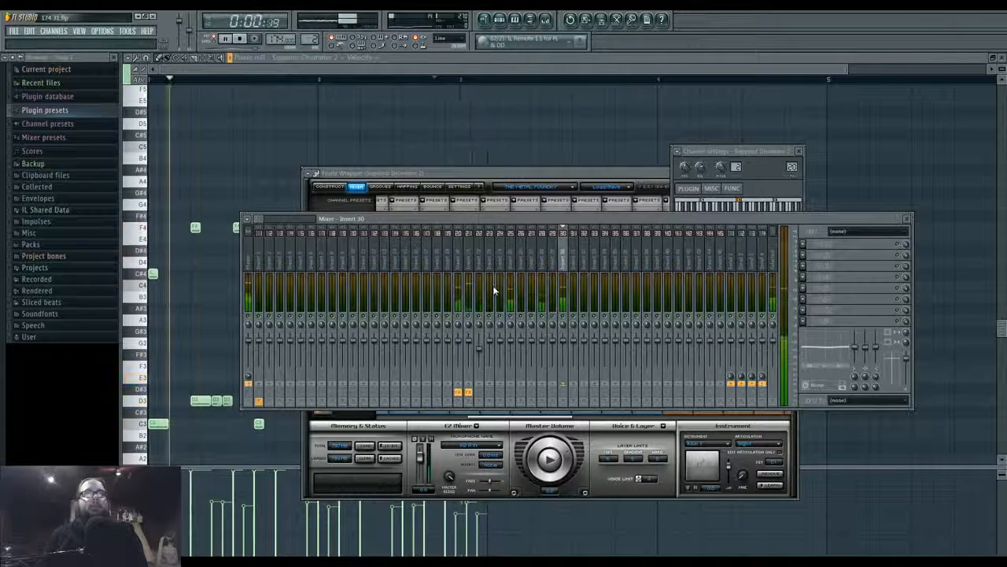
pyautogui.moveTo(562, 341); pyautogui.dragTo(541, 341)
pyautogui.click(563, 347)
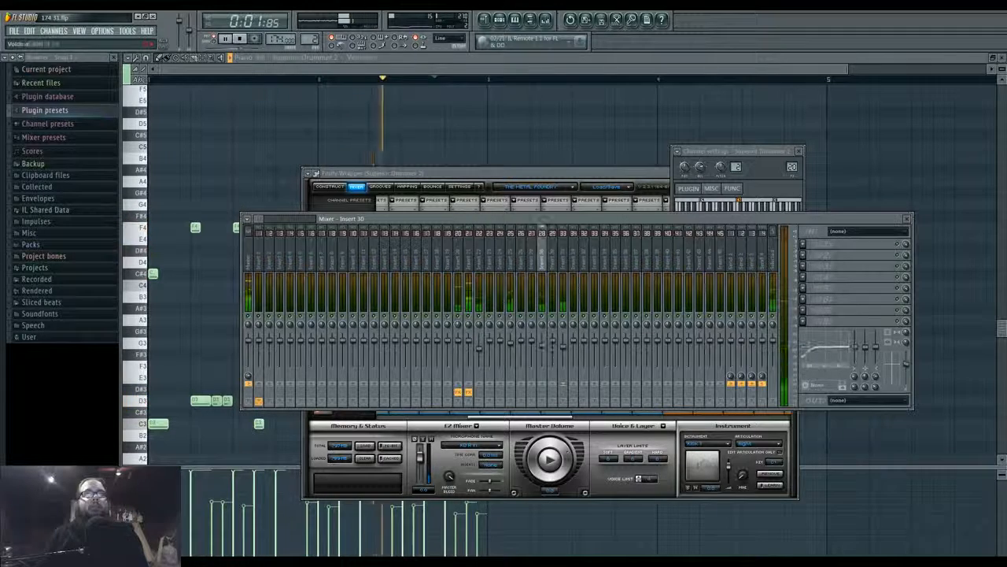
# Stop playback and route each drum track from Insert 30 down to Insert 20 only to Insert 19
pyautogui.click(568, 271)
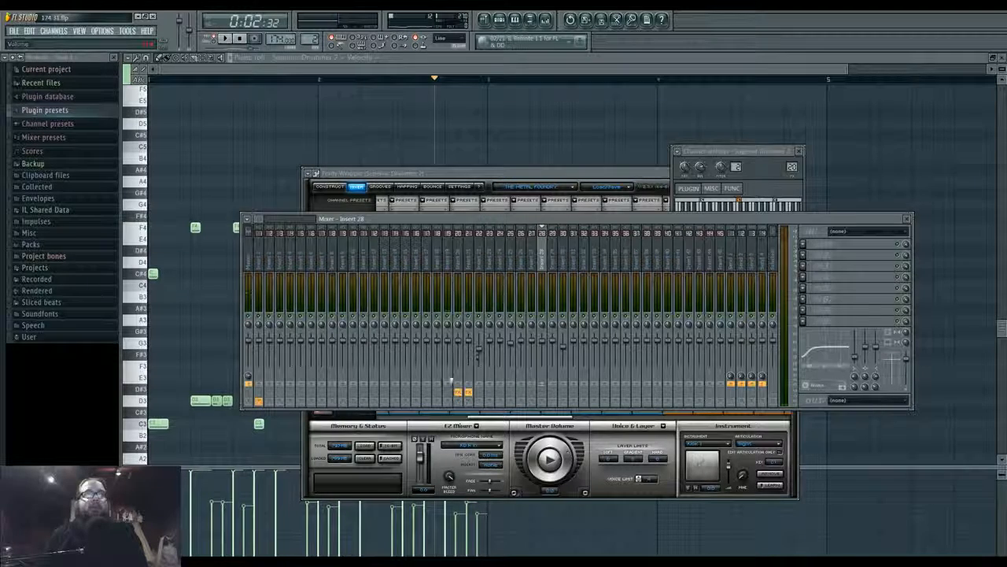
pyautogui.click(533, 270)
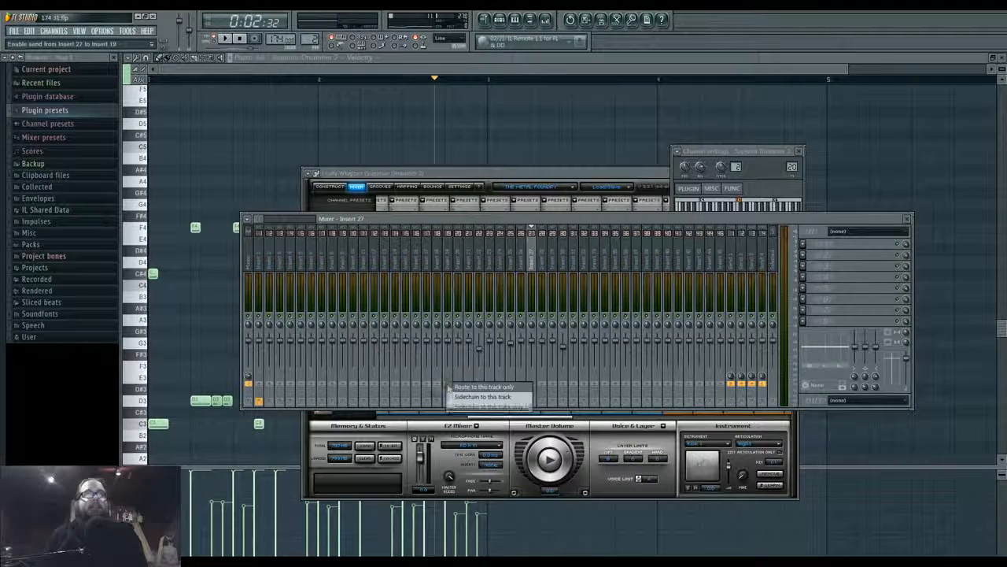
pyautogui.click(512, 265)
pyautogui.click(500, 260)
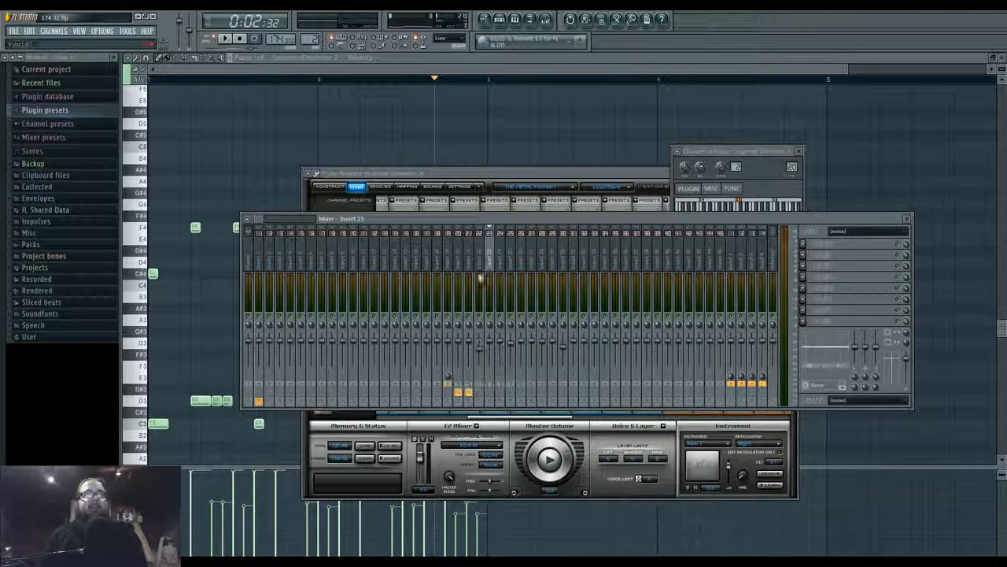
pyautogui.click(479, 277)
pyautogui.click(465, 269)
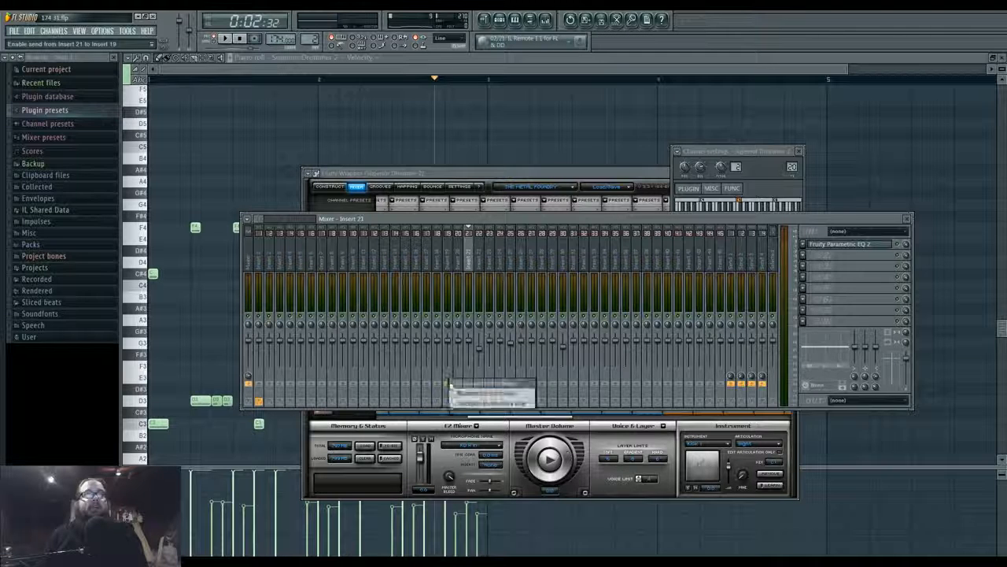
pyautogui.rightClick(449, 383)
pyautogui.click(471, 404)
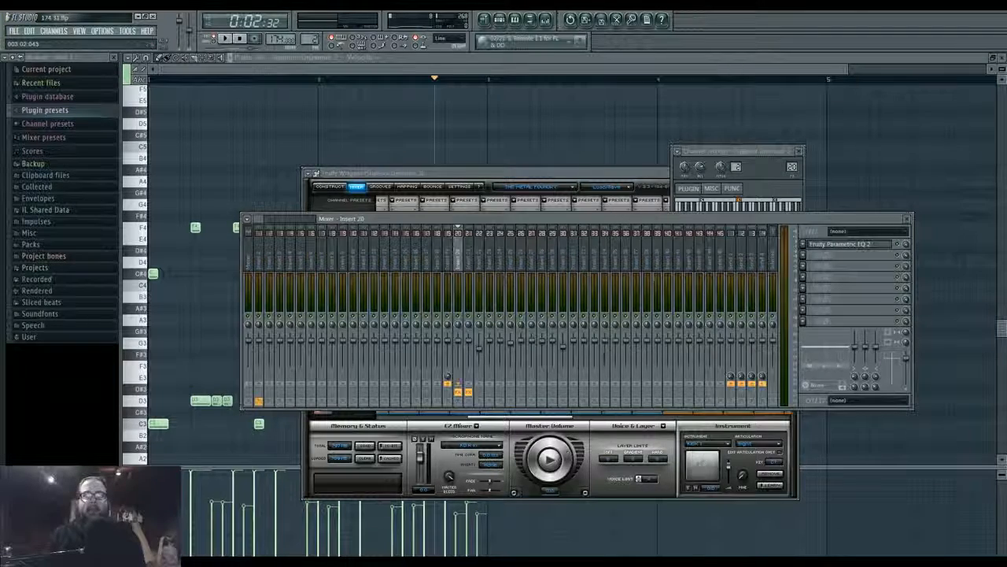
pyautogui.hotkey('alt', 'Tab')
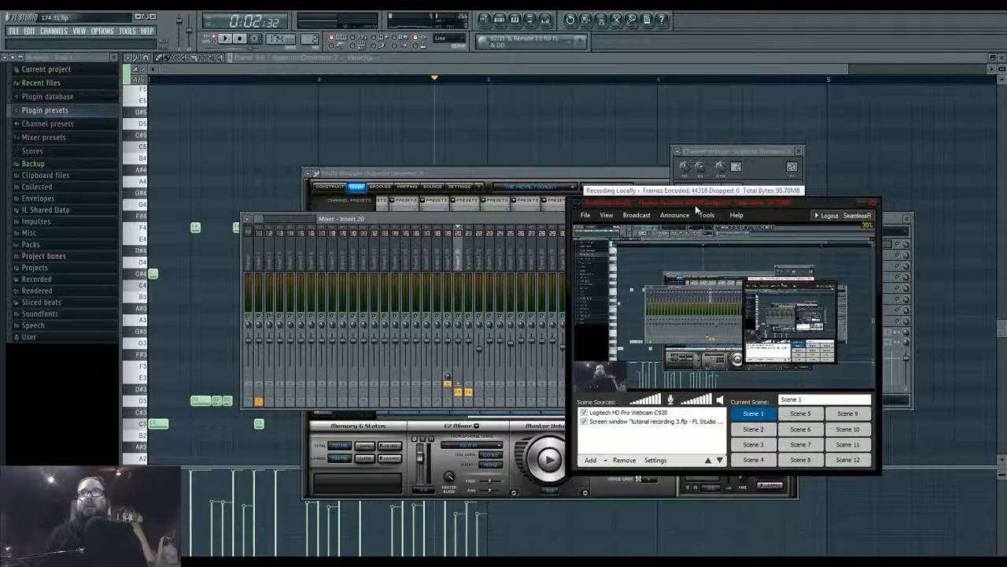
pyautogui.hotkey('alt', 'Tab')
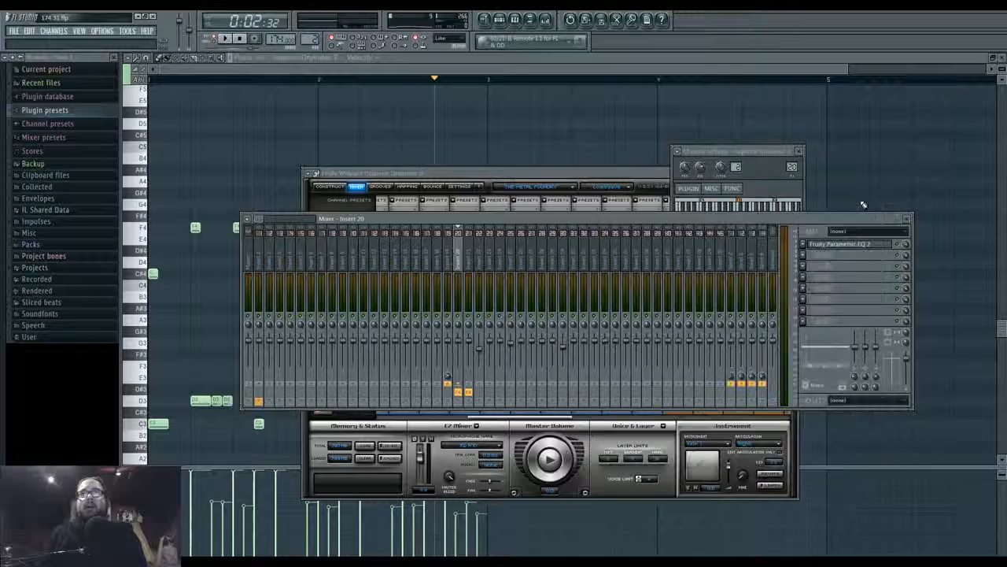
# Resume playback and browse the effects available for the first slot of Insert 19
pyautogui.moveTo(531, 219)
pyautogui.mouseDown()
pyautogui.moveTo(526, 228)
pyautogui.moveTo(539, 218)
pyautogui.mouseUp()
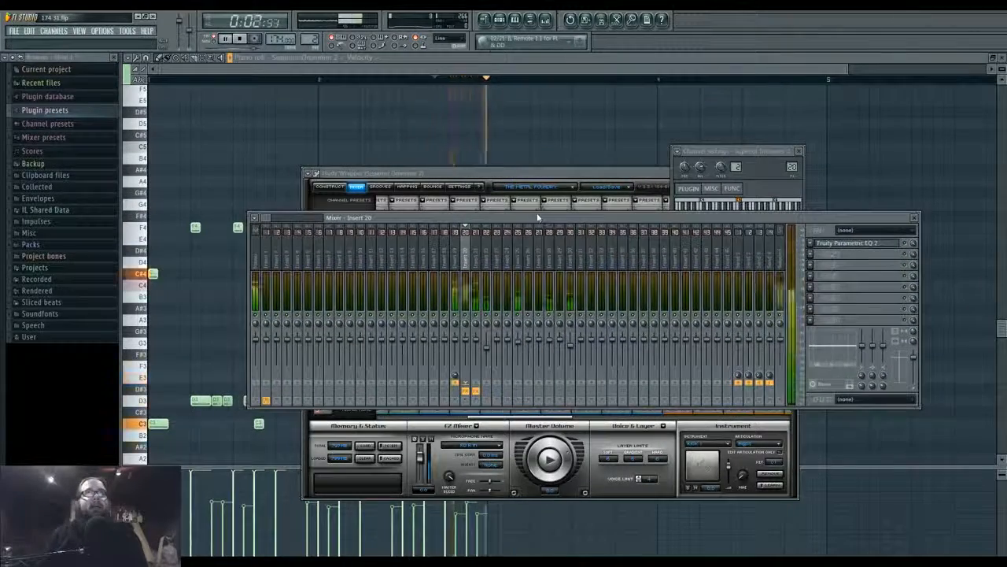
pyautogui.click(456, 254)
pyautogui.click(811, 243)
pyautogui.moveTo(823, 255)
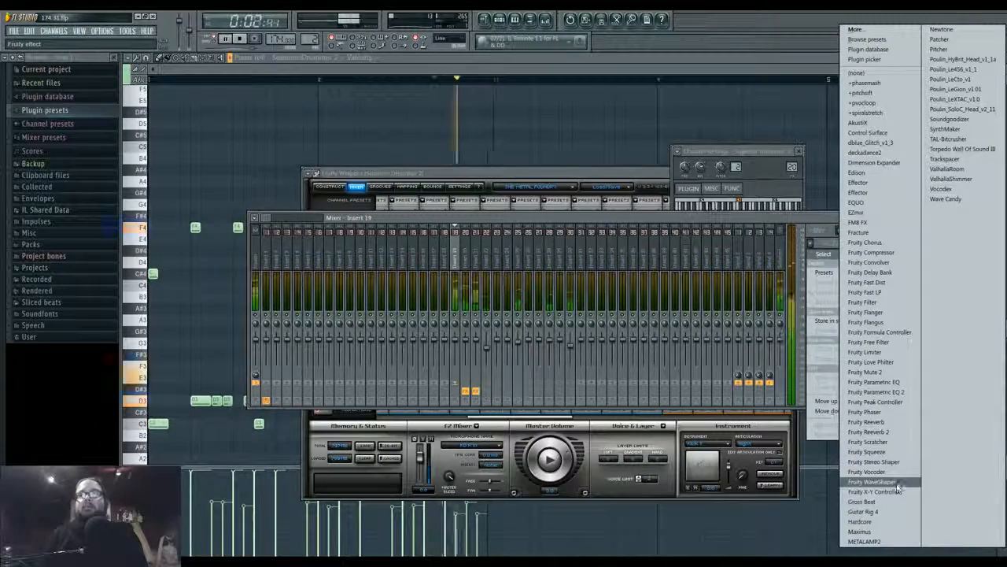
pyautogui.click(612, 165)
# Check the kit layout in Superior Drummer's Construct view and add a short A4 note above the last D#4 in bar 2
pyautogui.click(501, 20)
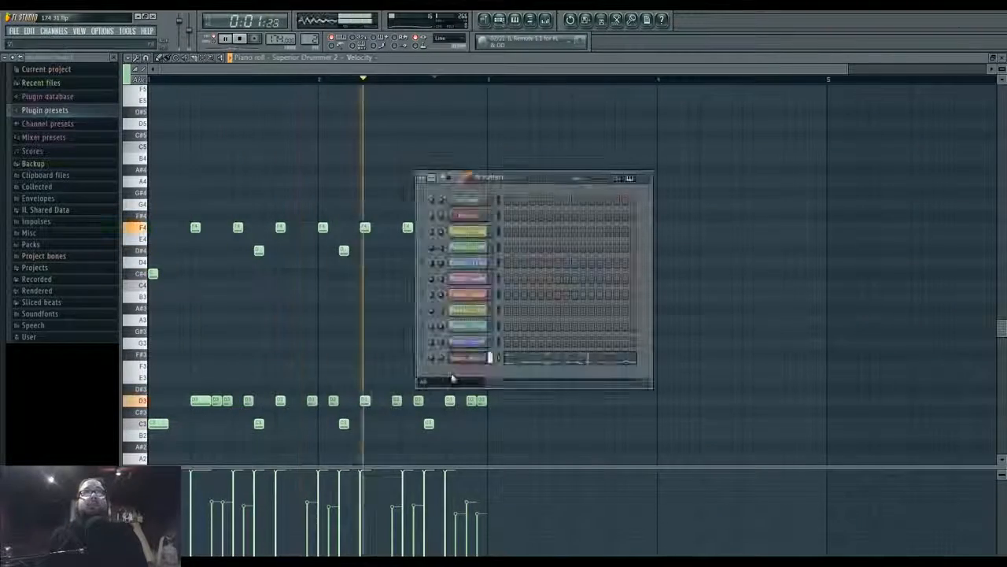
pyautogui.click(488, 354)
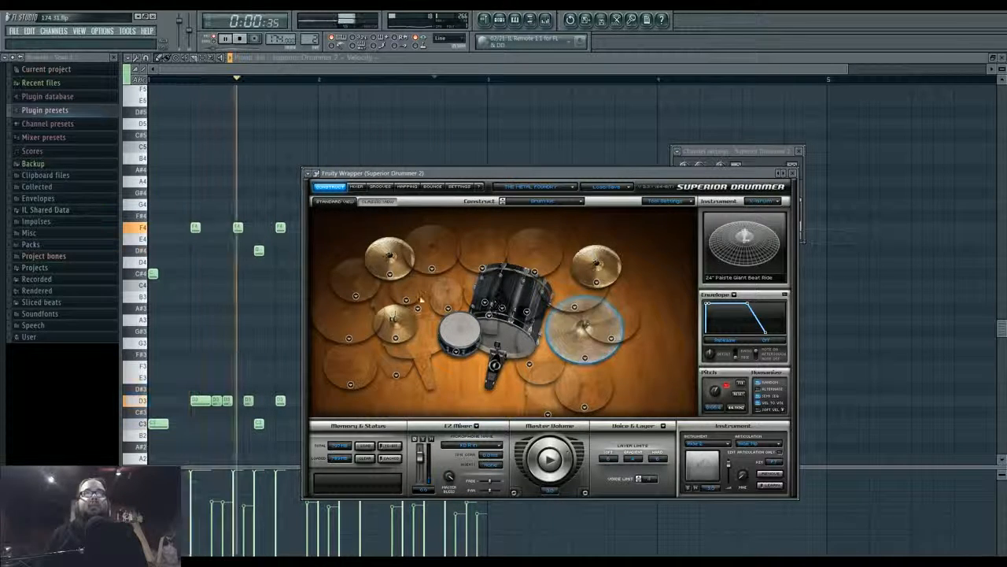
pyautogui.press('Escape')
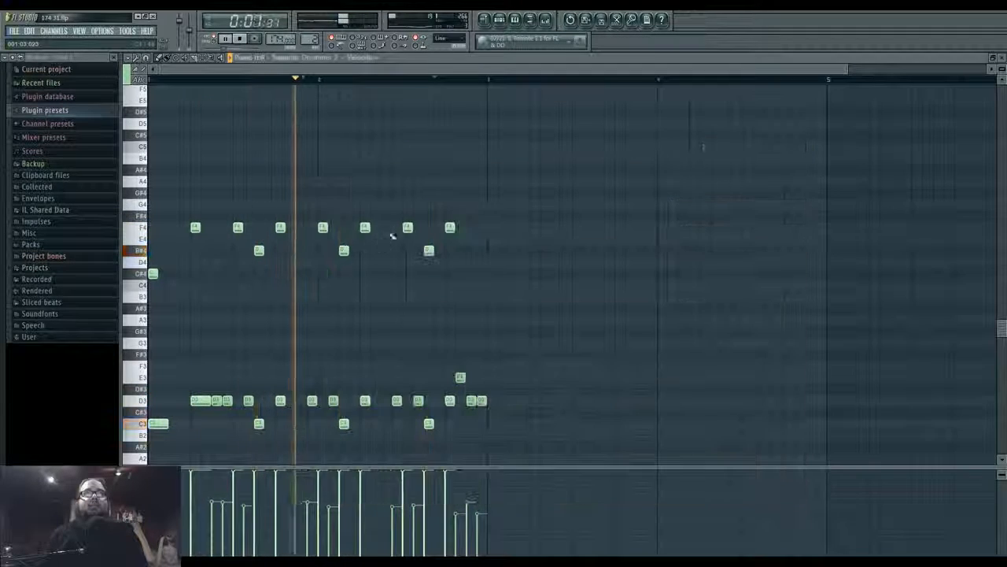
pyautogui.click(430, 181)
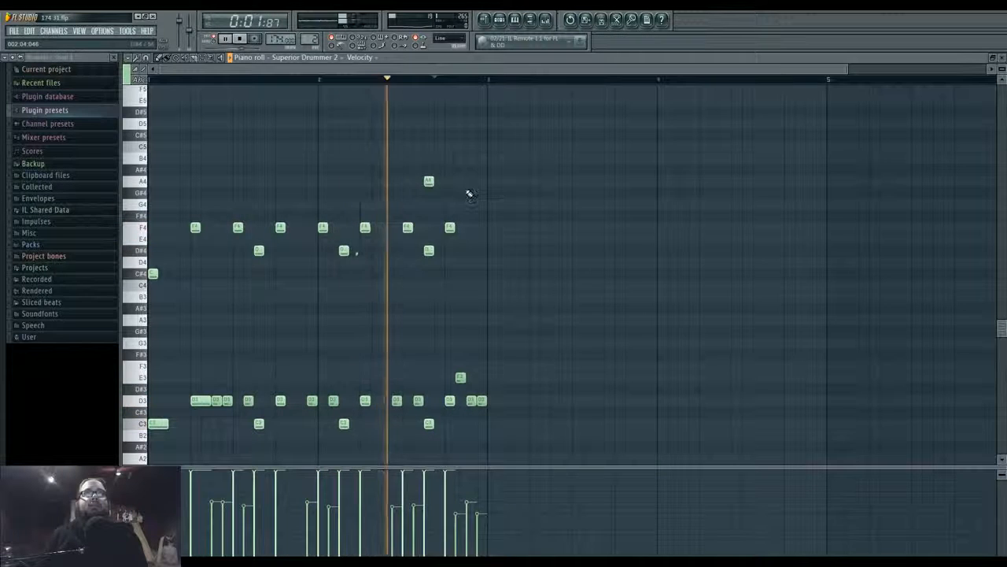
# Add a short C5 note near the end of bar 2, above the last D3 notes
pyautogui.click(470, 182)
pyautogui.rightClick(470, 181)
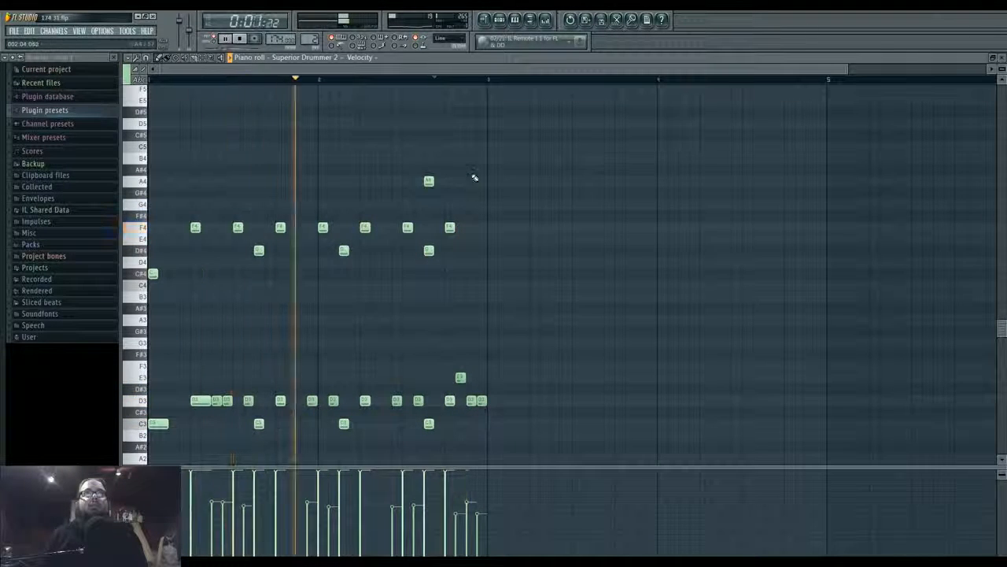
pyautogui.click(471, 146)
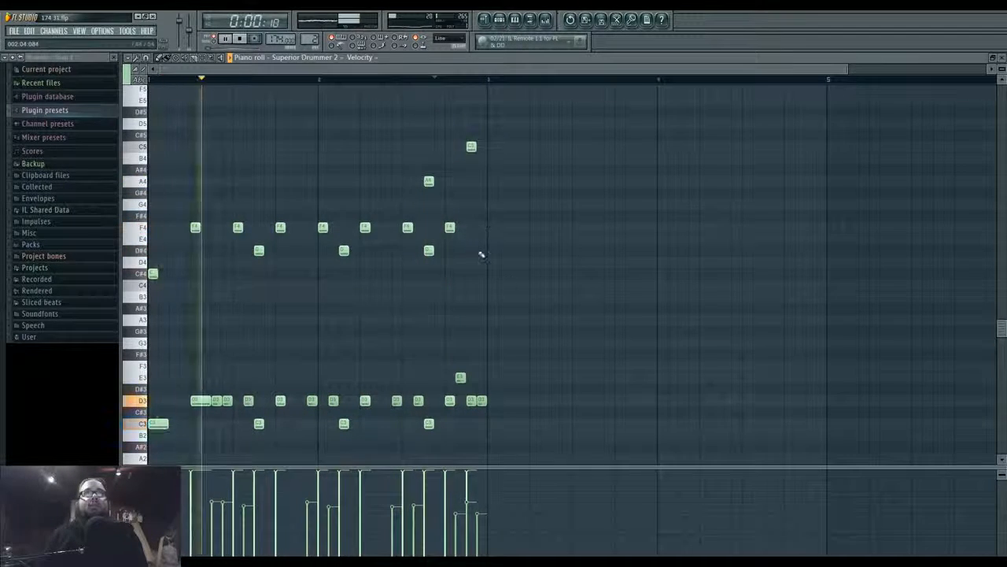
# Return to the mixer and load Maximus into the first effect slot of Insert 19
pyautogui.click(484, 19)
pyautogui.click(546, 20)
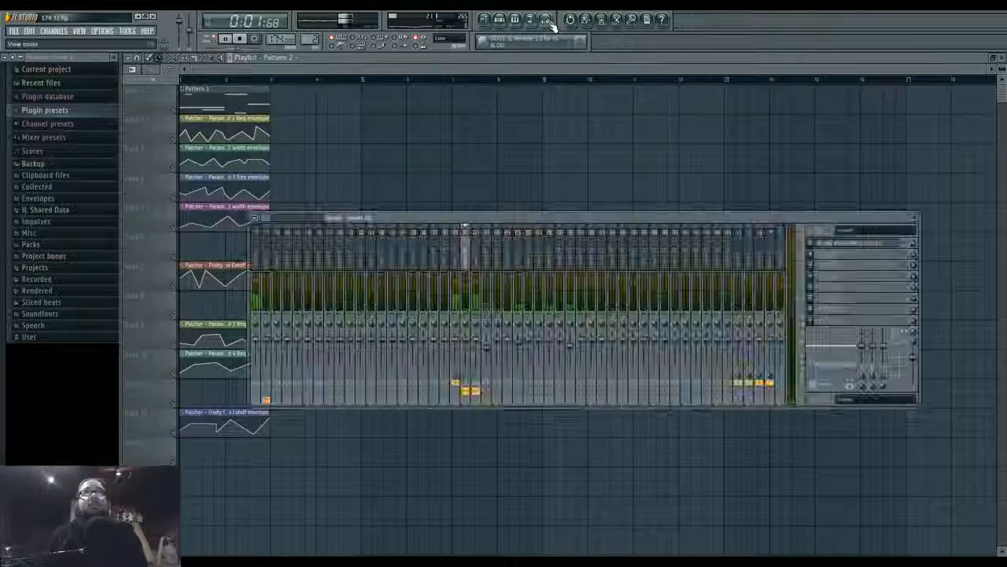
pyautogui.click(500, 20)
pyautogui.click(656, 218)
pyautogui.click(464, 268)
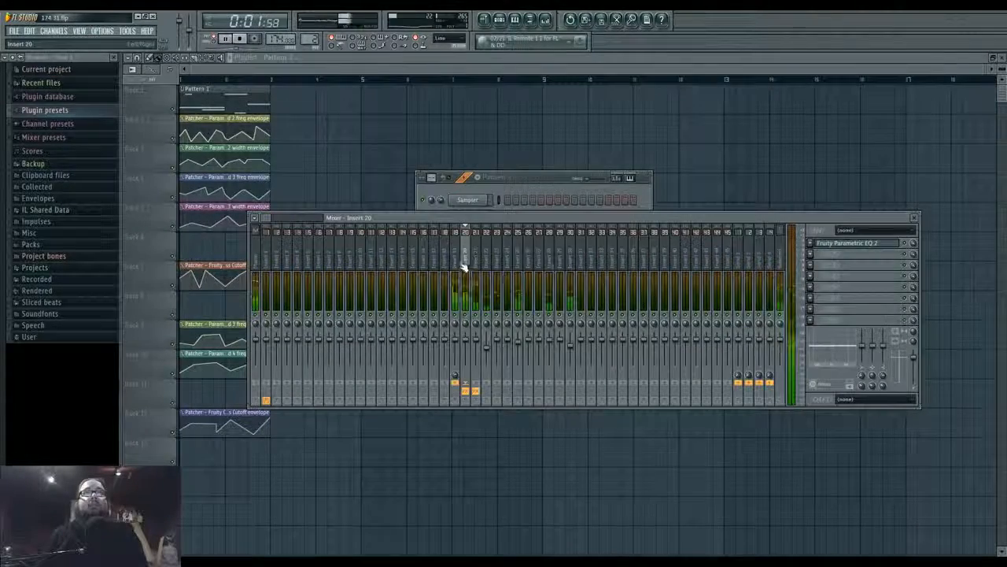
pyautogui.click(804, 245)
pyautogui.click(873, 531)
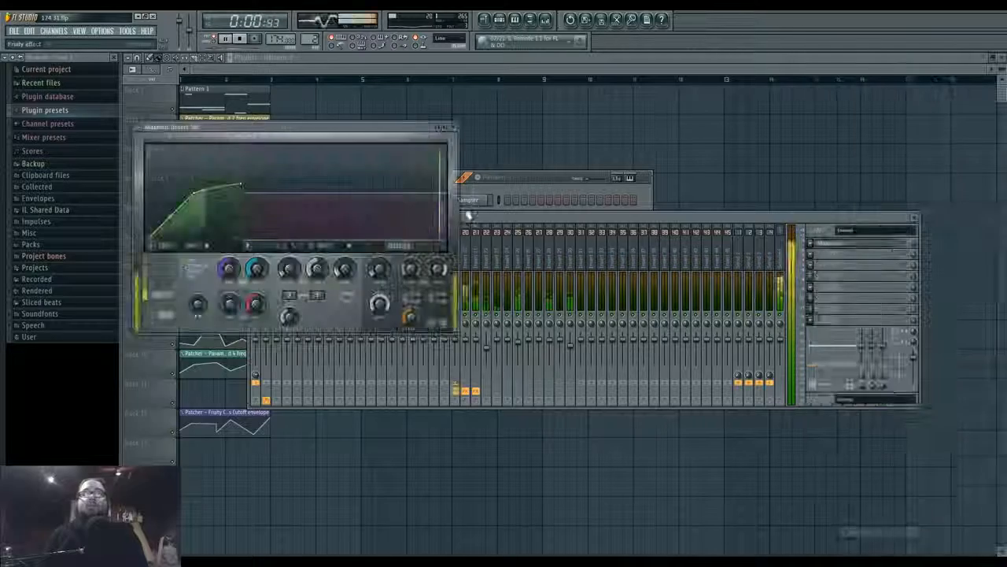
# Load a Maximus preset with a straight-line master curve and move the plugin window nearer the mixer's centre
pyautogui.rightClick(444, 127)
pyautogui.click(463, 207)
pyautogui.moveTo(414, 128); pyautogui.dragTo(533, 151)
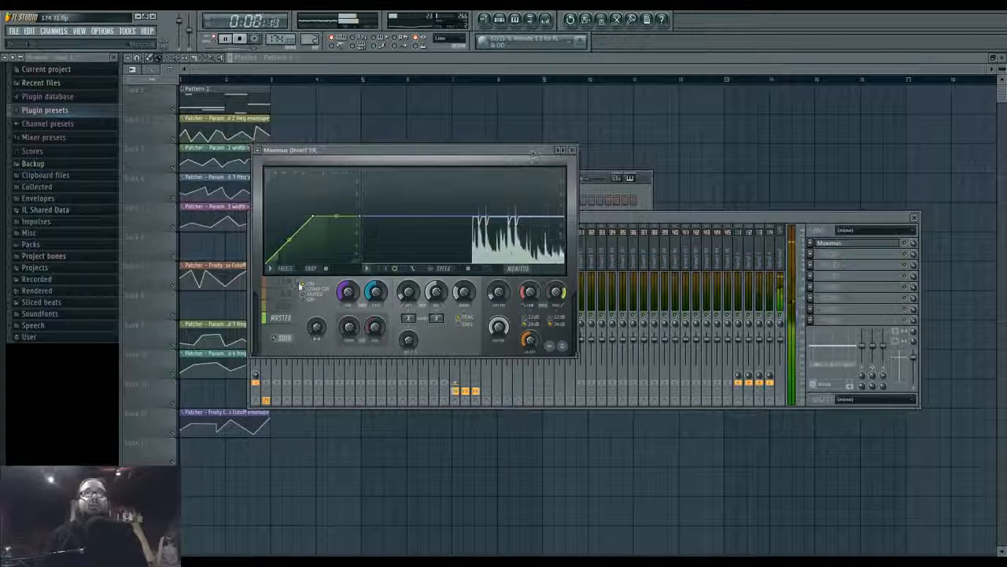
# Check the low band and the bands view in Maximus, and bend the lower part of the master compression curve upward
pyautogui.click(286, 282)
pyautogui.click(502, 270)
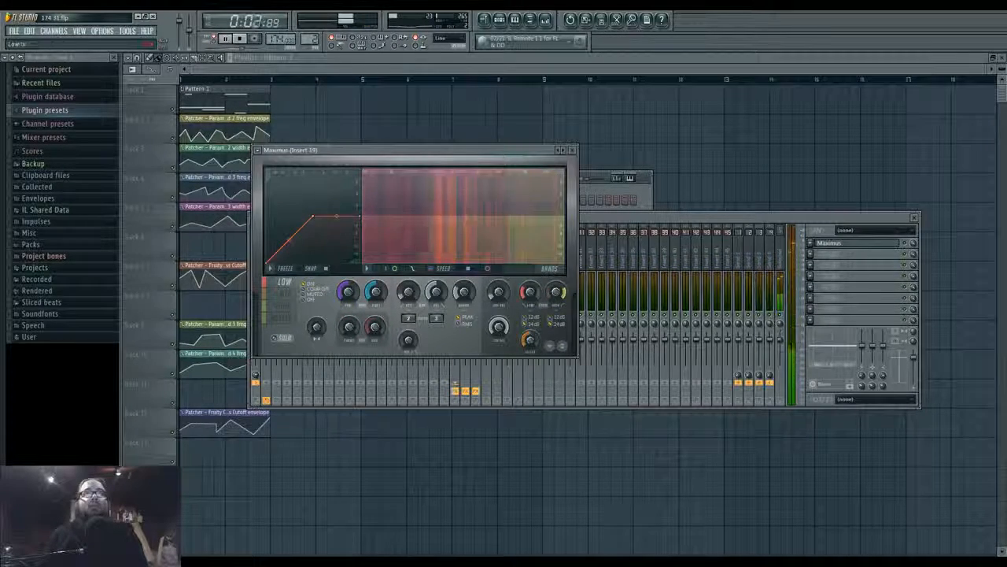
pyautogui.click(530, 275)
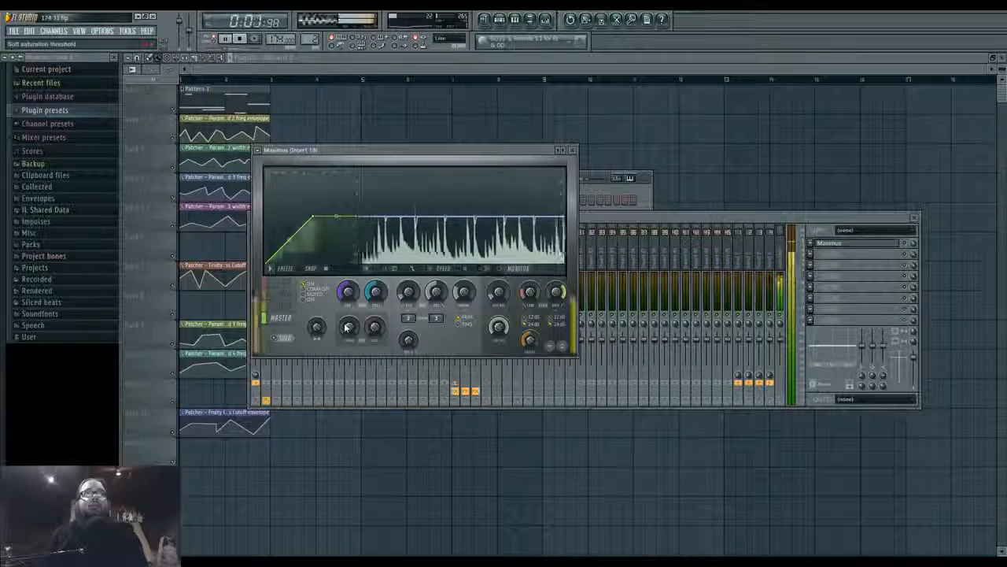
pyautogui.moveTo(289, 239); pyautogui.dragTo(289, 230)
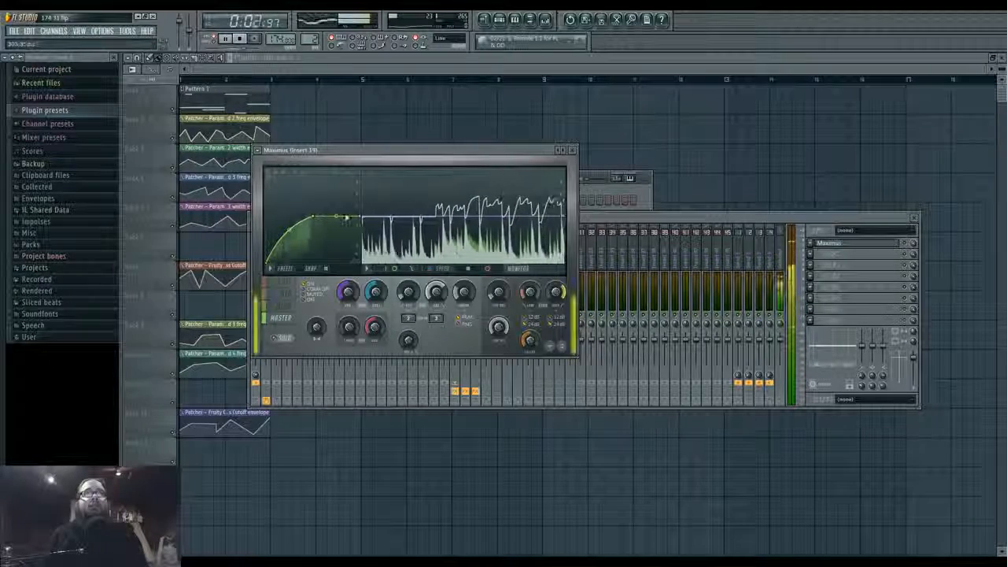
# Reshape the cut in Insert 21's Fruity Parametric EQ 2 and return to the mixer
pyautogui.click(585, 219)
pyautogui.click(476, 270)
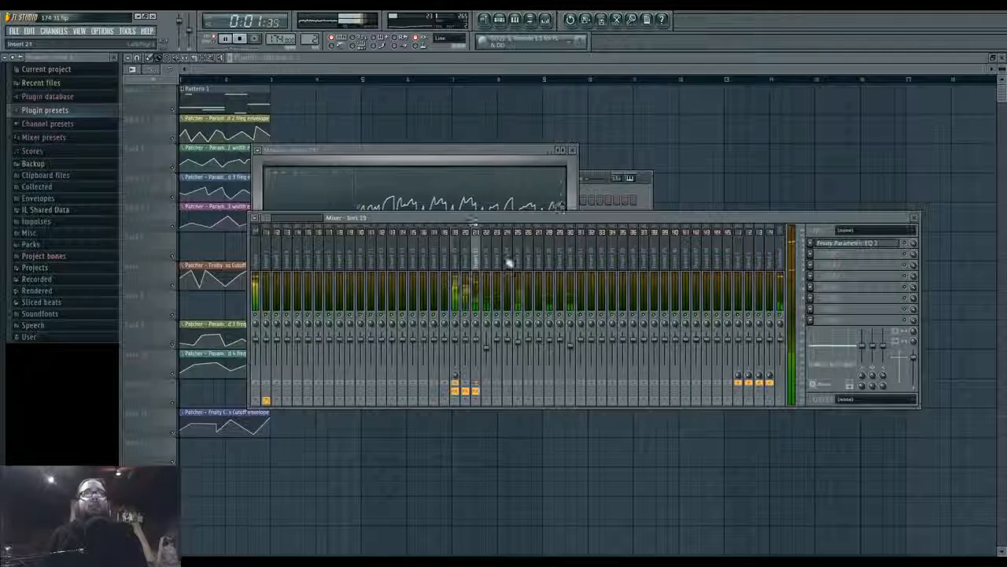
pyautogui.click(828, 243)
pyautogui.moveTo(225, 194); pyautogui.dragTo(220, 207)
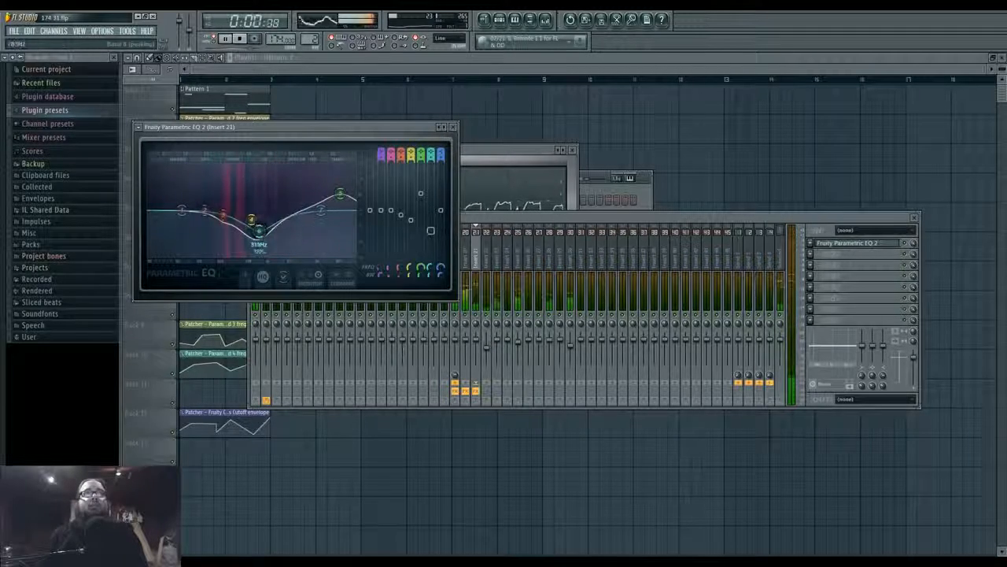
pyautogui.click(570, 223)
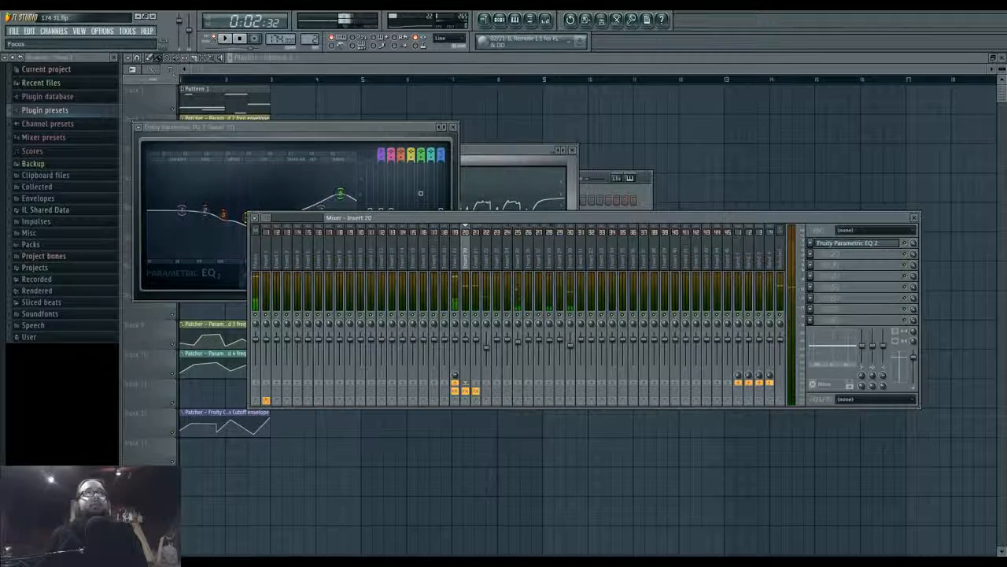
# Show the channel rack and browse the sample packs to the Electro kick folder under extra, Samples, 1-Kick
pyautogui.press('F6')
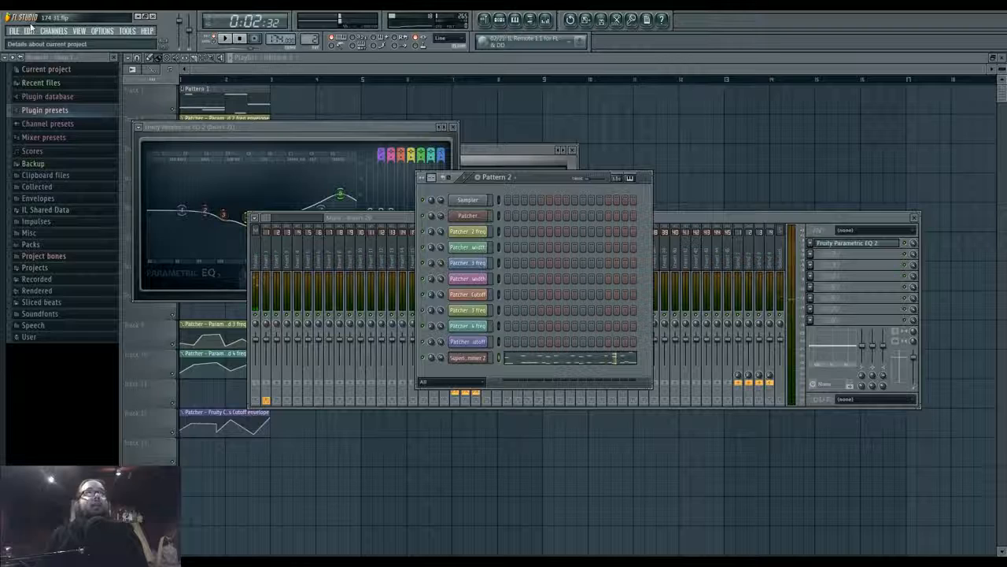
pyautogui.click(68, 244)
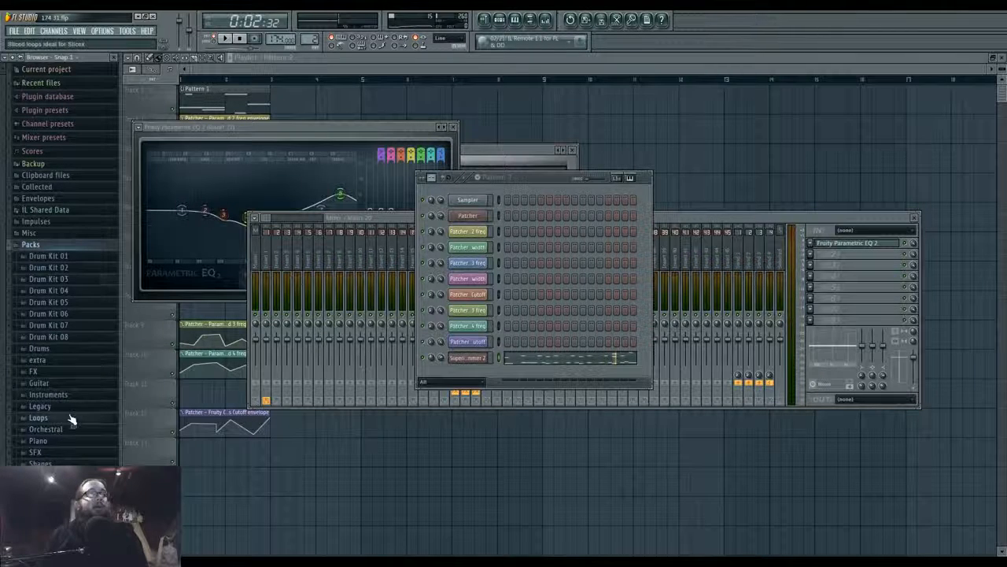
pyautogui.click(82, 363)
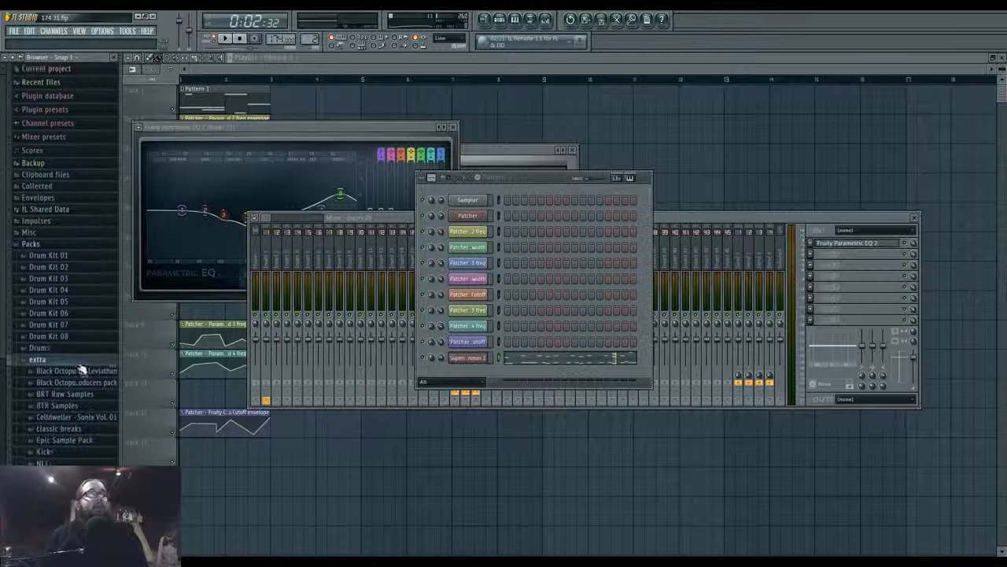
pyautogui.click(76, 487)
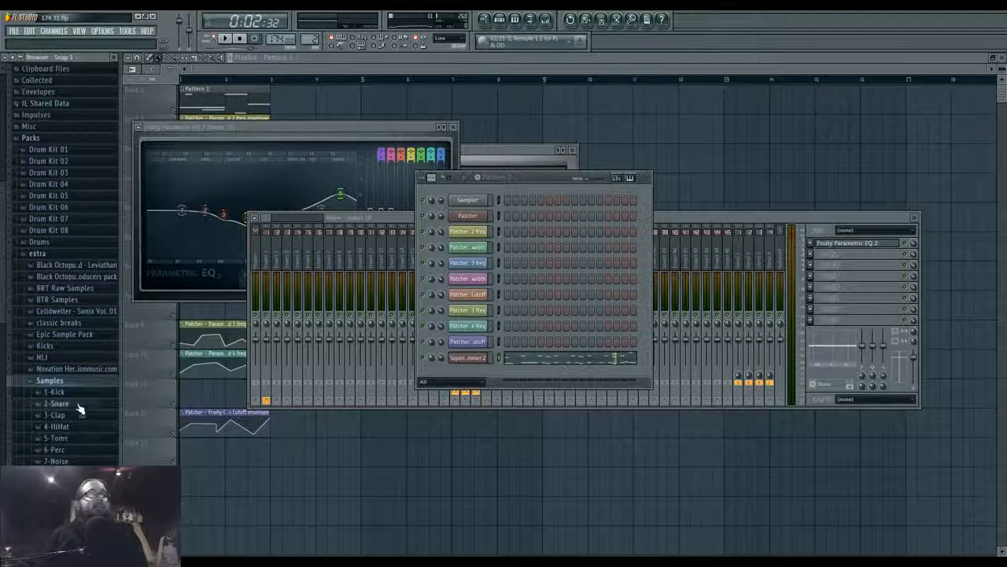
pyautogui.click(82, 396)
pyautogui.click(87, 427)
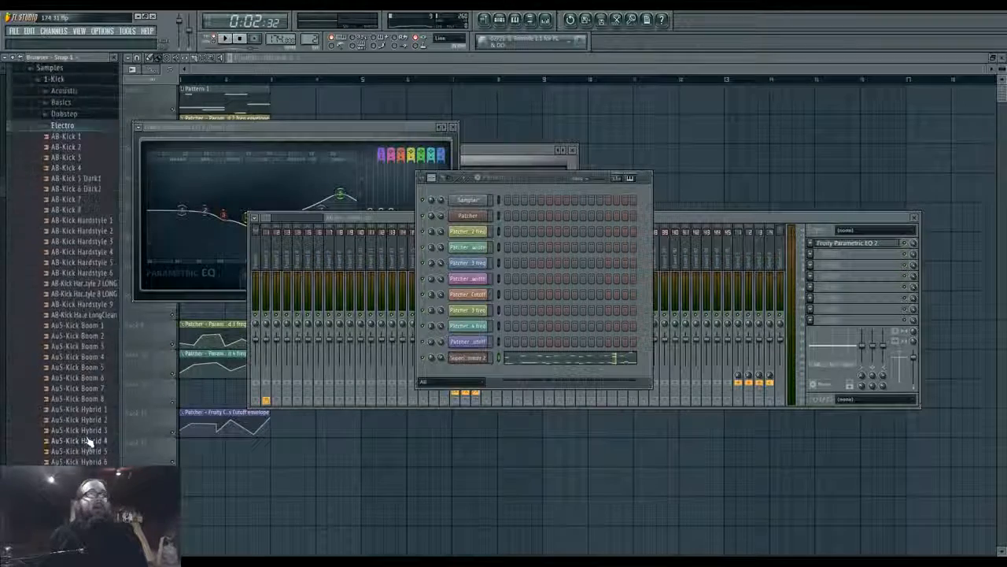
# Audition the Au5-Kick Hybrid samples and load Au5-Kick Hybrid 23 in a new channel
pyautogui.scroll(-5, 90, 393)
pyautogui.scroll(-2, 91, 332)
pyautogui.click(88, 280)
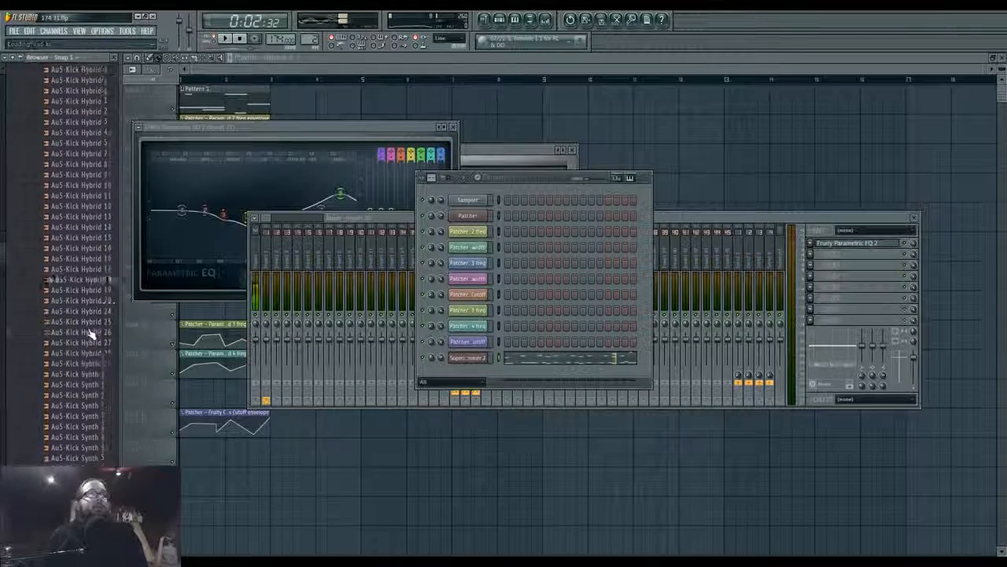
pyautogui.scroll(-4, 91, 330)
pyautogui.click(89, 324)
pyautogui.click(82, 258)
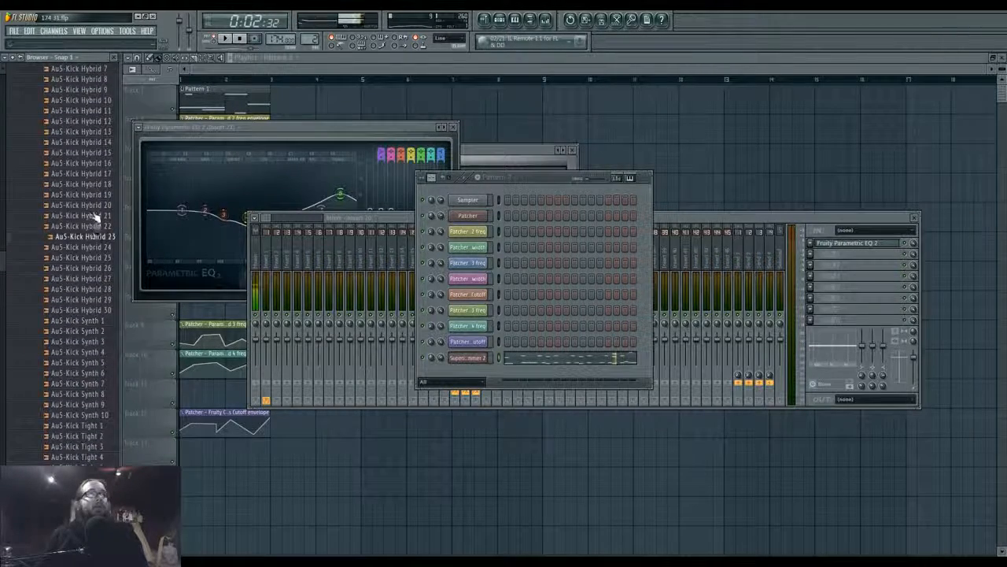
pyautogui.click(93, 174)
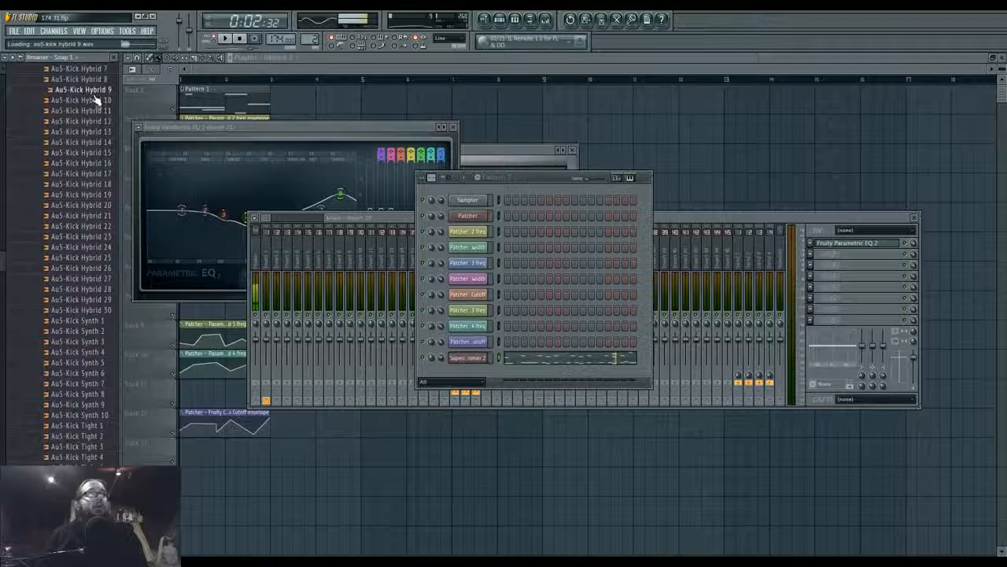
pyautogui.click(93, 141)
pyautogui.click(95, 130)
pyautogui.scroll(3, 96, 126)
pyautogui.click(96, 128)
pyautogui.scroll(1, 96, 130)
pyautogui.click(94, 145)
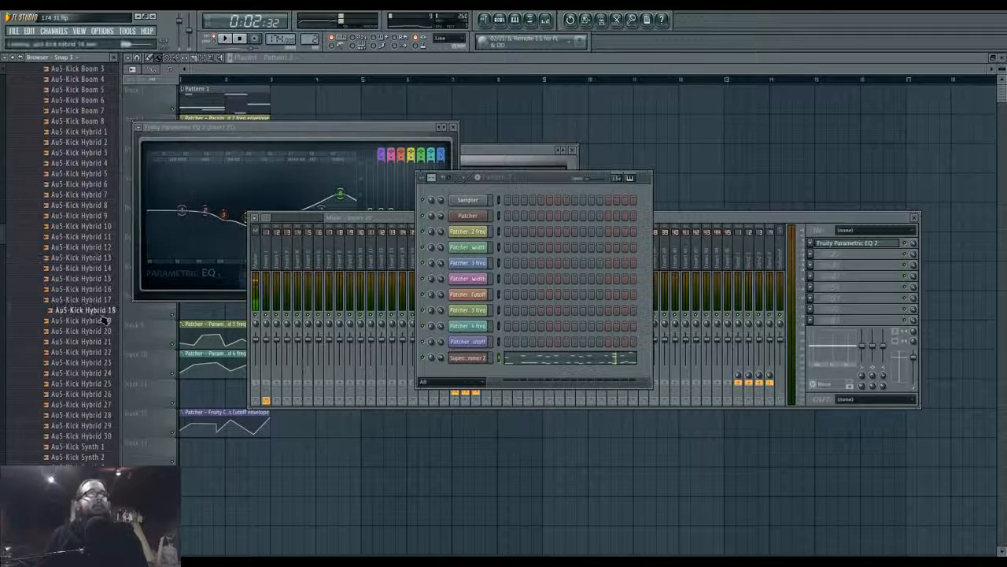
pyautogui.rightClick(94, 363)
pyautogui.click(129, 374)
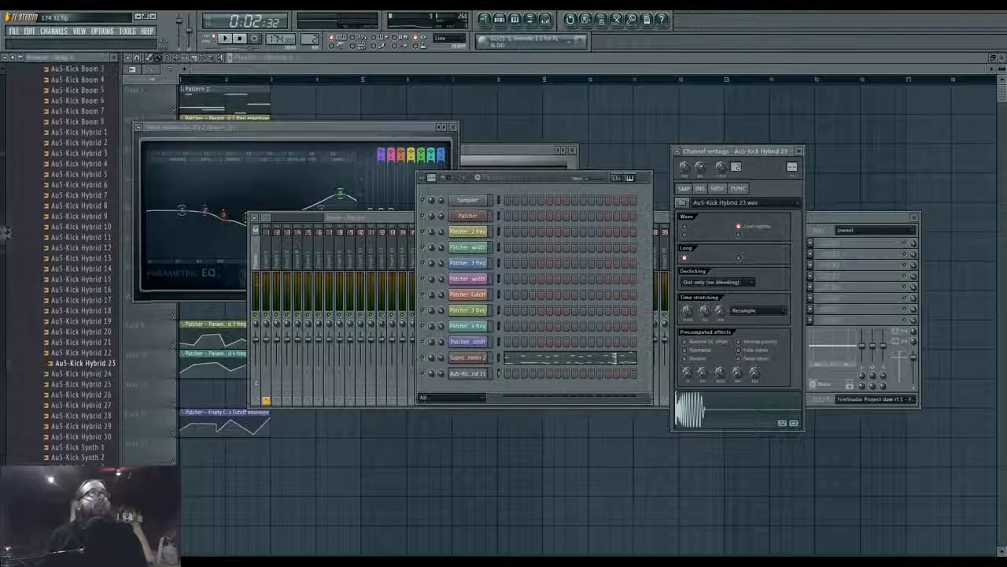
# Collapse the kick sample folders and open the Electro folder under 2-Snare
pyautogui.moveTo(3, 232); pyautogui.dragTo(11, 159)
pyautogui.click(86, 190)
pyautogui.click(86, 145)
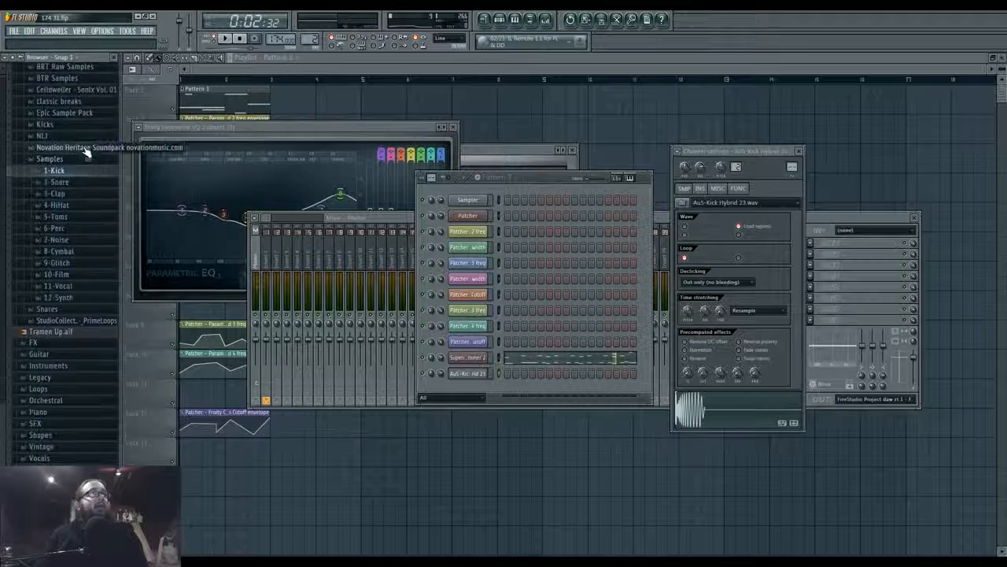
pyautogui.click(78, 183)
pyautogui.click(85, 227)
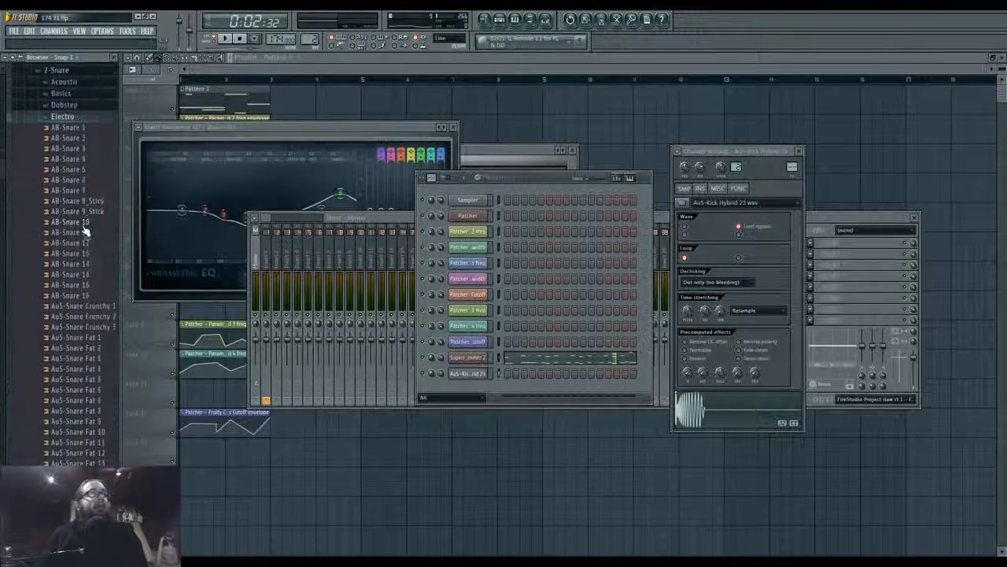
# Audition the Au5-Snare Tight samples and load Au5-Snare Tight 15 in a new channel
pyautogui.scroll(-5, 85, 236)
pyautogui.scroll(-3, 81, 391)
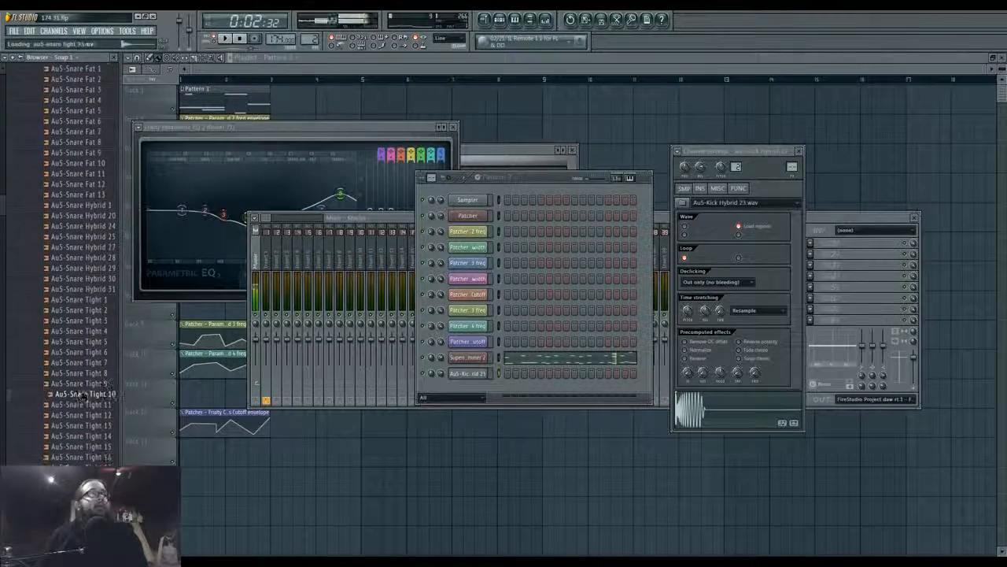
pyautogui.click(81, 385)
pyautogui.scroll(-3, 83, 394)
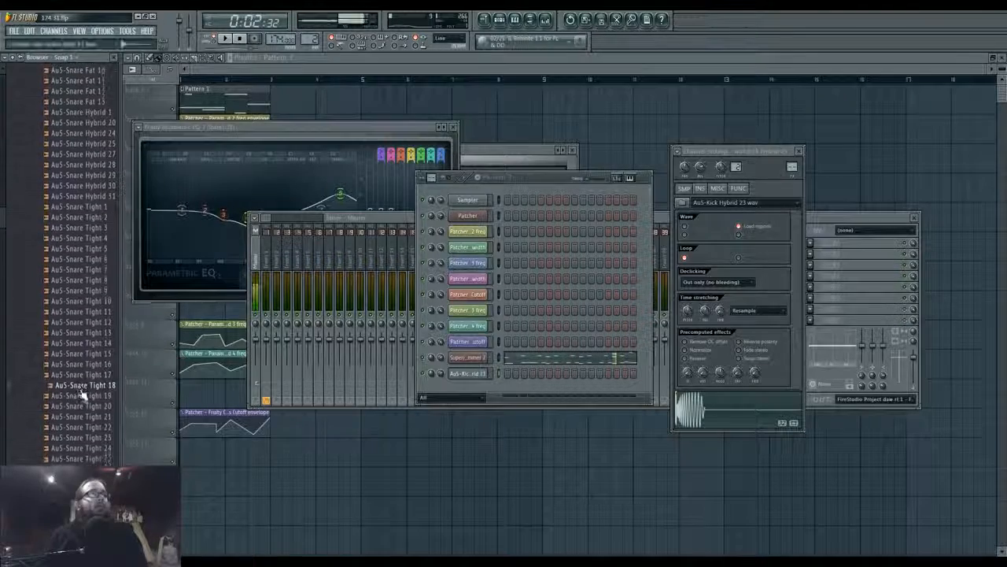
pyautogui.click(100, 354)
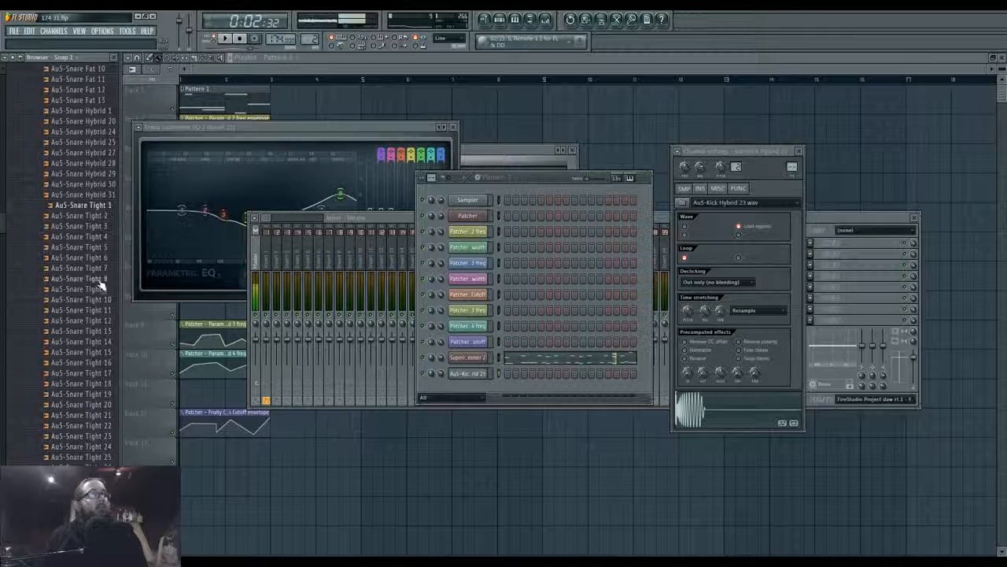
pyautogui.rightClick(92, 356)
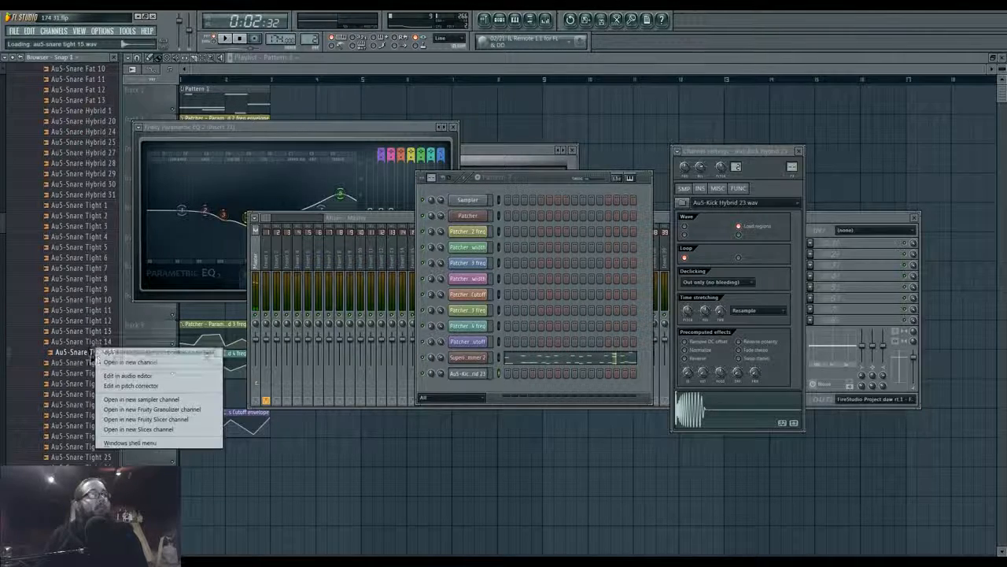
pyautogui.click(118, 360)
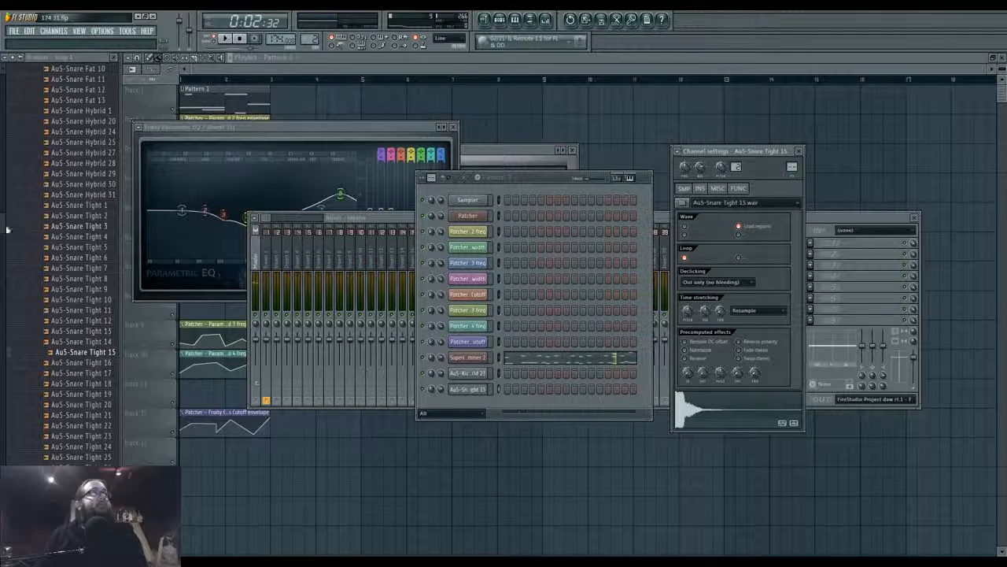
# Collapse the snare sample folders and open the 4-HiHat folder
pyautogui.moveTo(7, 230); pyautogui.dragTo(7, 171)
pyautogui.click(66, 264)
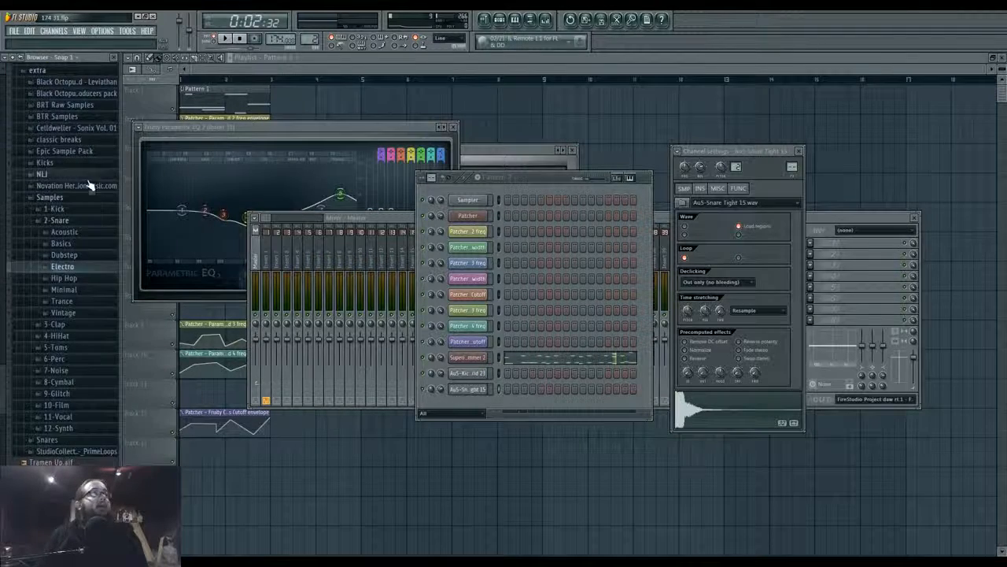
pyautogui.click(66, 221)
pyautogui.click(92, 248)
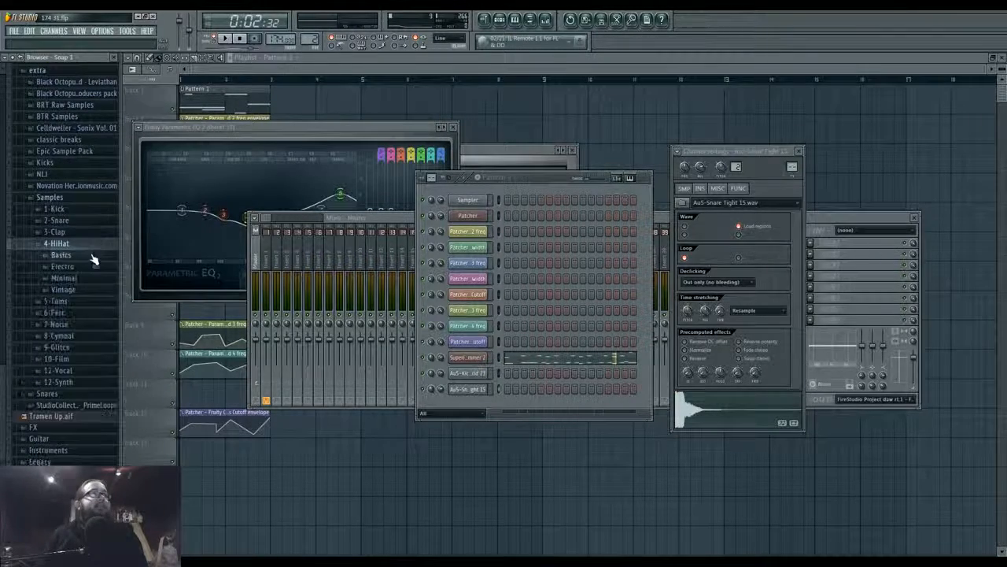
# Browse the BT-Hat samples and load BT-Hat Flip Stripper in a new channel
pyautogui.scroll(-5, 87, 248)
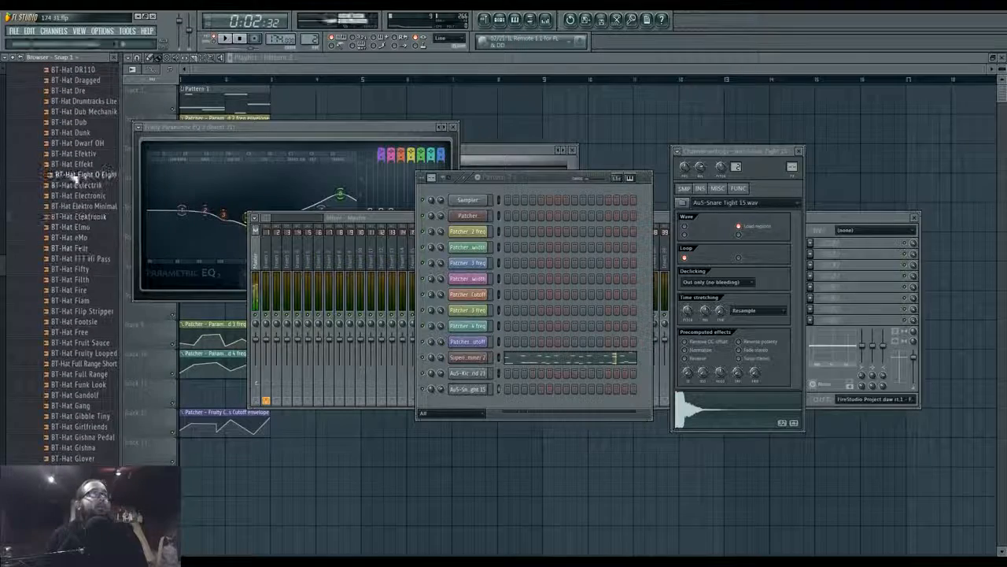
pyautogui.scroll(-2, 77, 332)
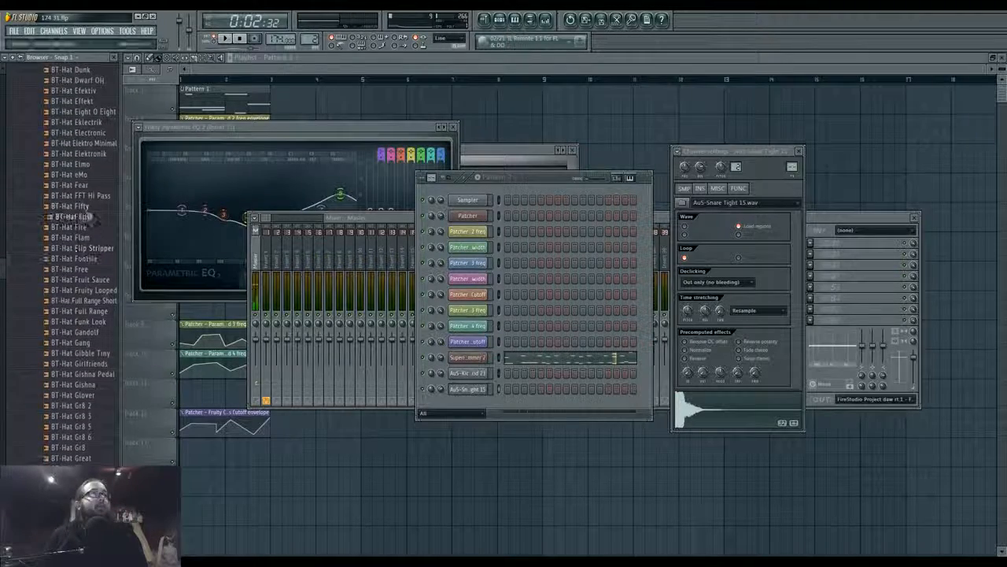
pyautogui.rightClick(98, 251)
pyautogui.click(105, 258)
# Audition neighbouring BT-Hat samples and load BT-Hat Free in a new channel
pyautogui.click(96, 214)
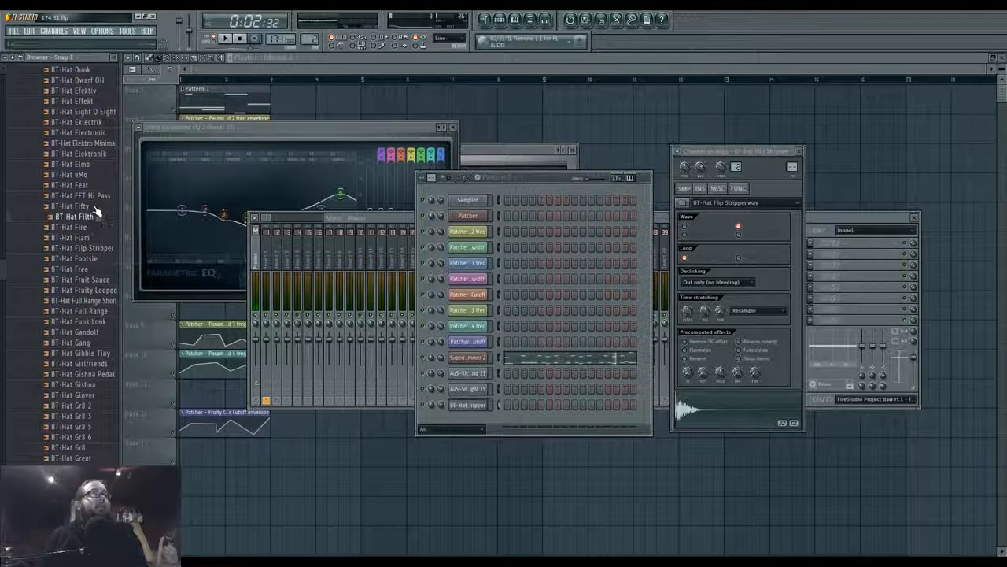
pyautogui.click(100, 197)
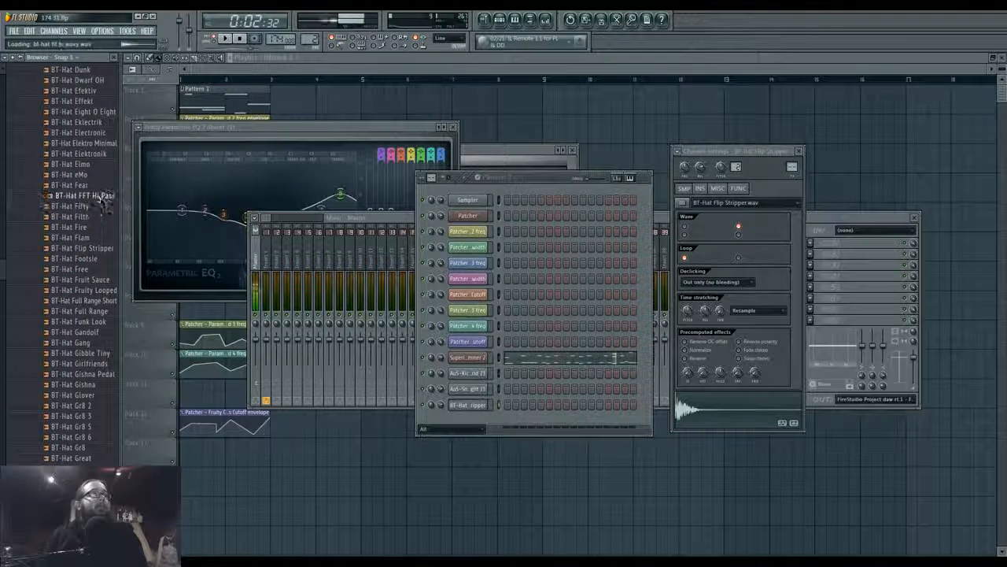
pyautogui.rightClick(101, 269)
pyautogui.click(108, 276)
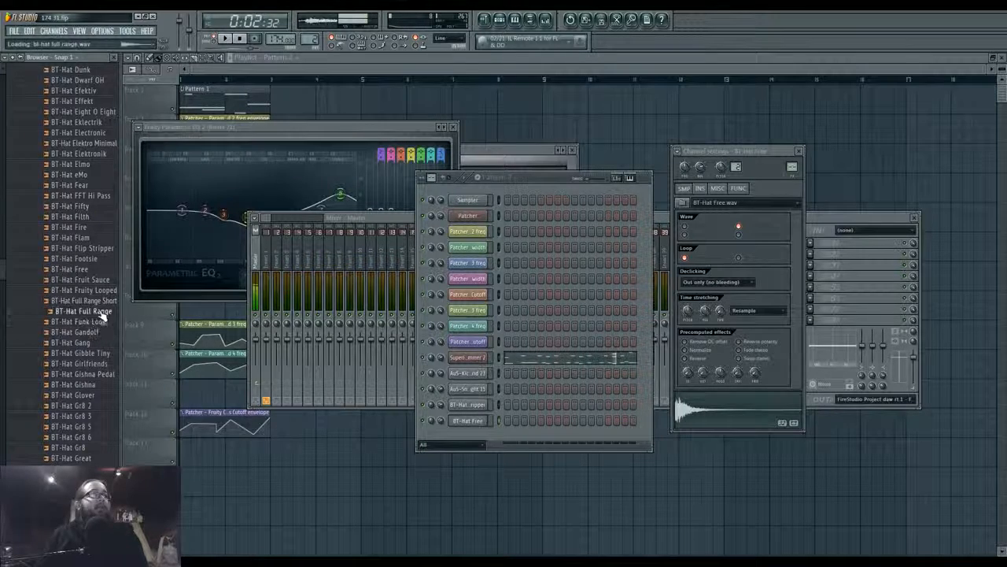
# Audition the samples further down the BT-Hat list and load BT-Hat Gang in a new channel
pyautogui.scroll(-3, 94, 401)
pyautogui.click(99, 249)
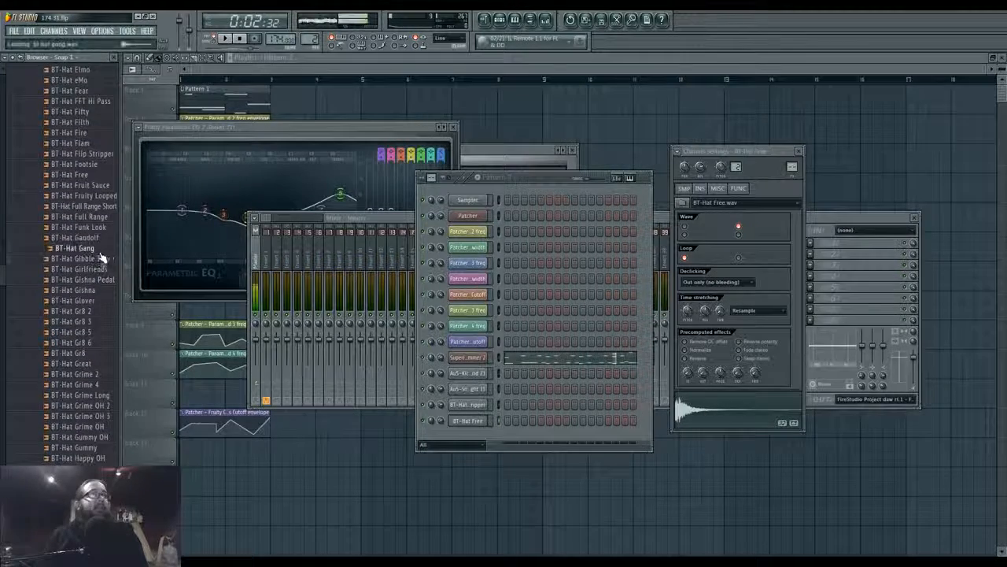
pyautogui.click(96, 248)
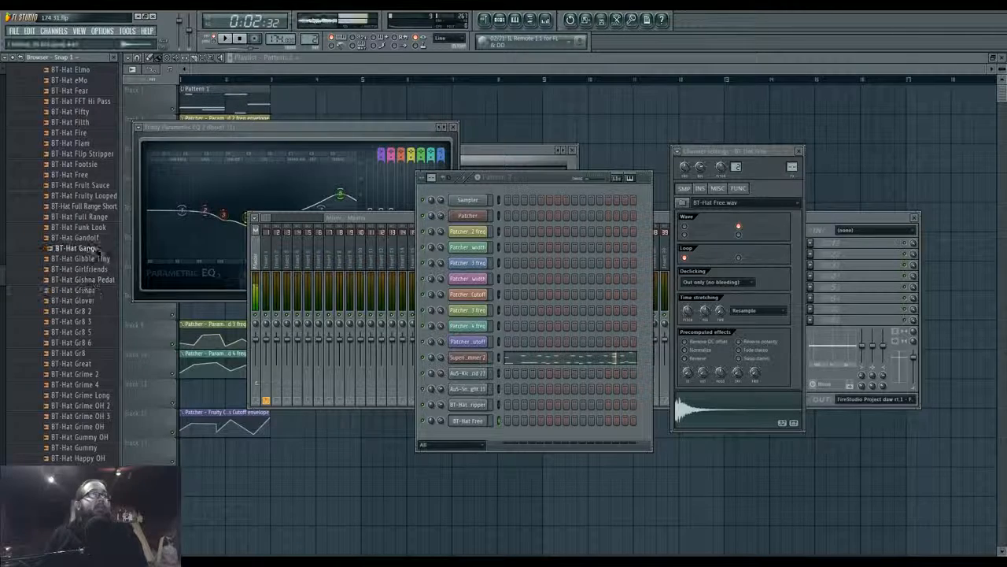
pyautogui.rightClick(93, 252)
pyautogui.click(101, 260)
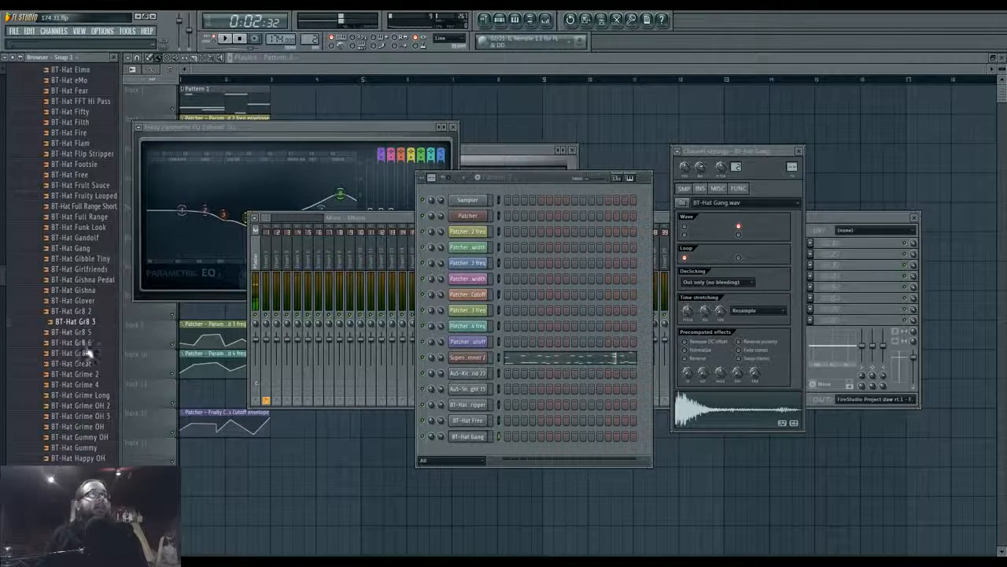
# Preview the Gr8 and Grime hi-hat samples and load BT-Hat Grime 4 in a new channel
pyautogui.scroll(-3, 91, 362)
pyautogui.click(90, 252)
pyautogui.click(95, 281)
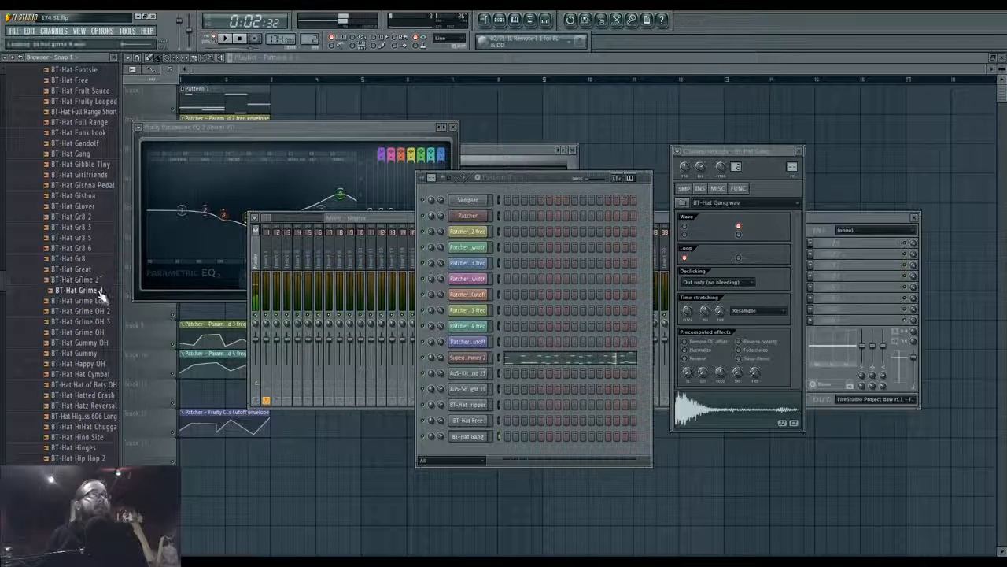
pyautogui.rightClick(100, 292)
pyautogui.click(109, 303)
# Audition the BT-Hat samples from Hatted Crash through Little 1 and load BT-Hat Line in a new channel
pyautogui.click(88, 396)
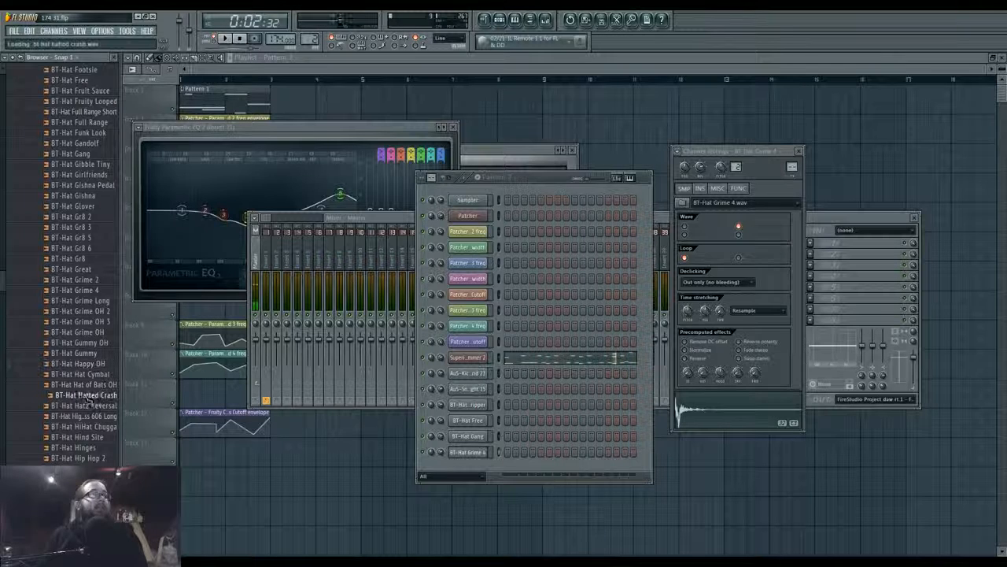
pyautogui.click(92, 428)
pyautogui.press('Up')
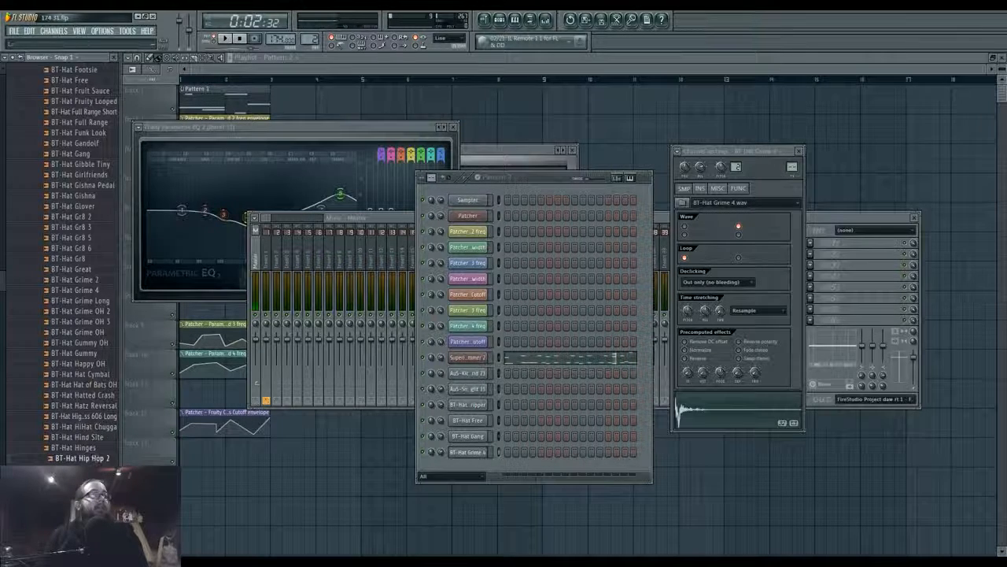
pyautogui.press('Down')
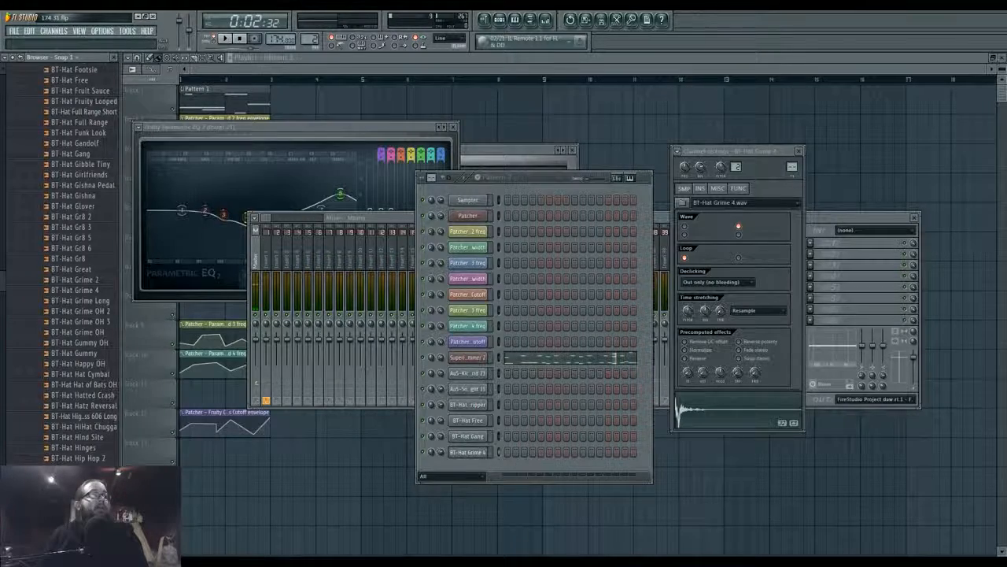
pyautogui.scroll(-3, 84, 437)
pyautogui.scroll(-10, 92, 389)
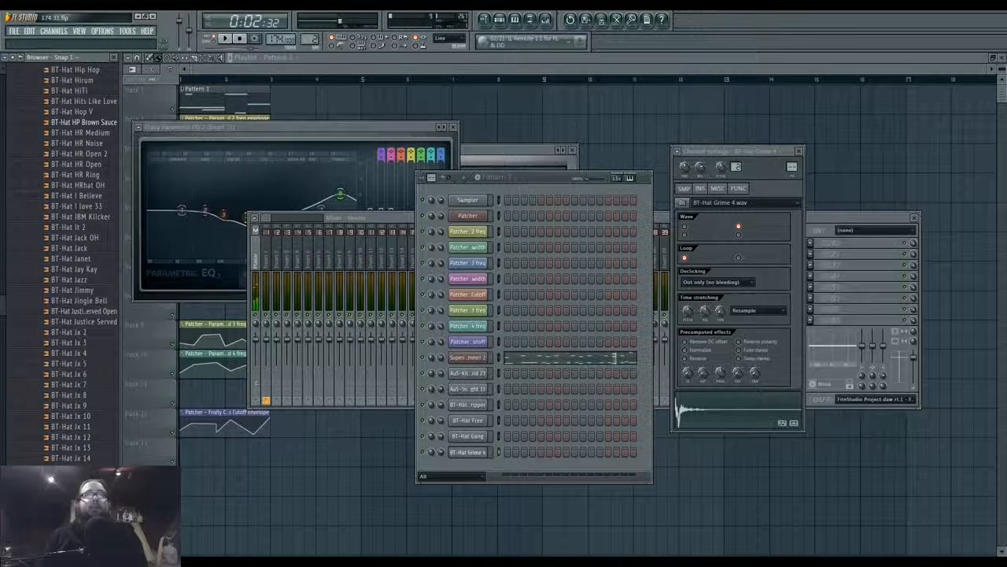
pyautogui.scroll(-11, 99, 345)
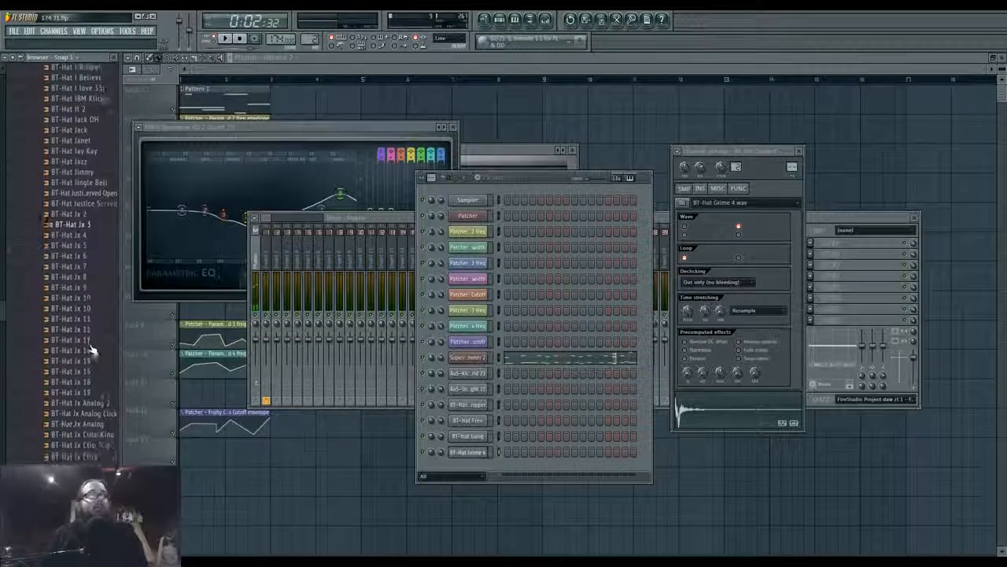
pyautogui.scroll(-5, 93, 429)
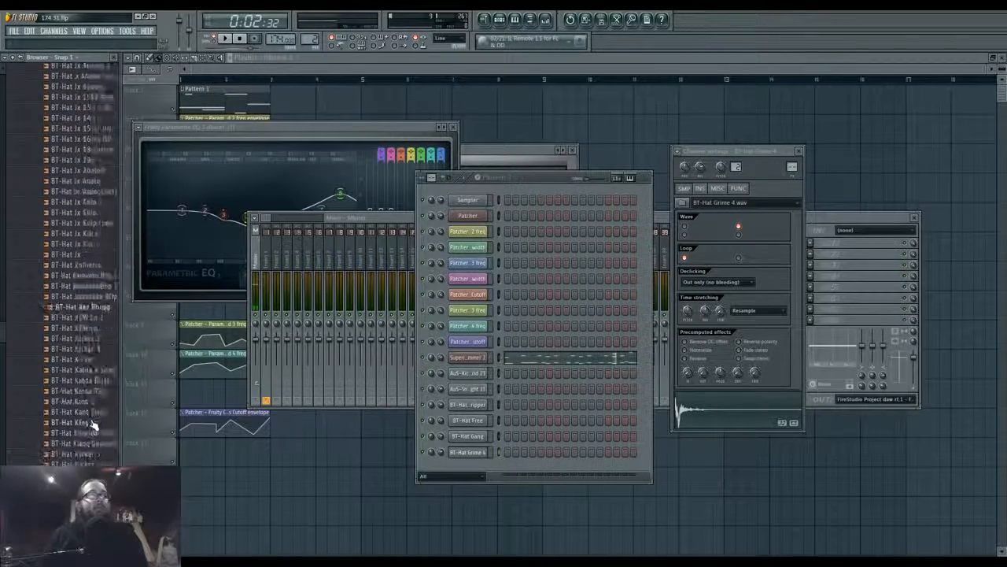
pyautogui.click(92, 436)
pyautogui.scroll(-7, 93, 439)
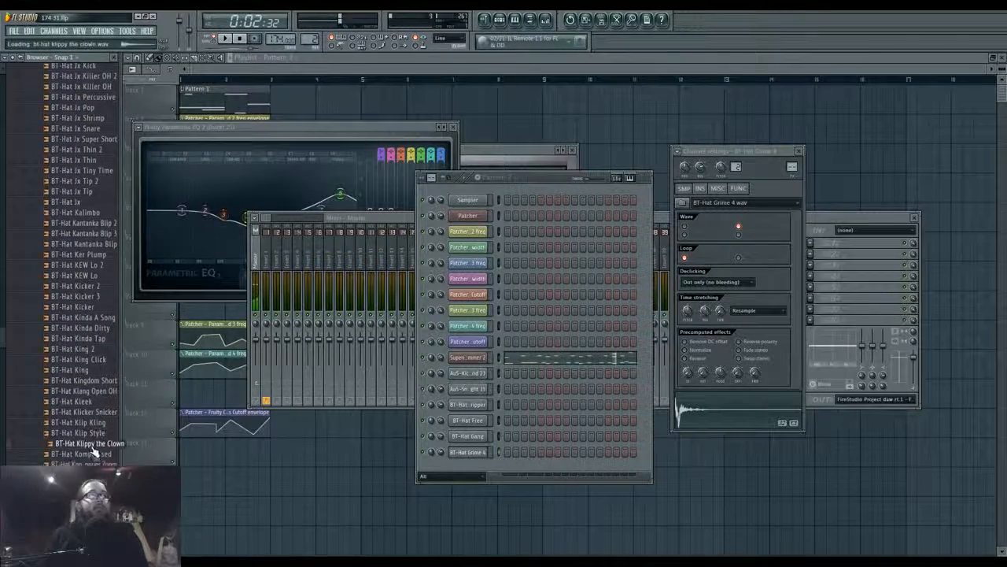
pyautogui.click(96, 332)
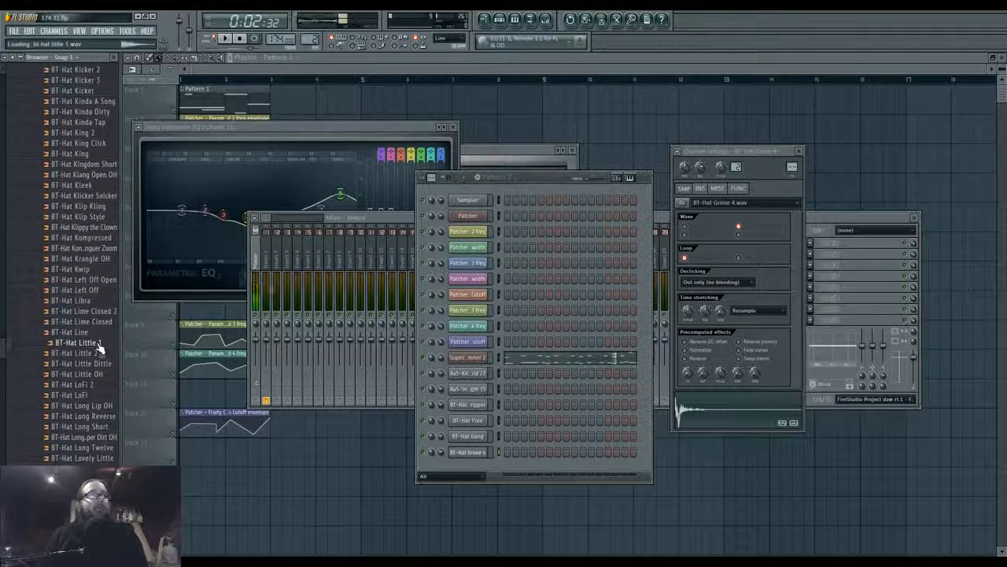
pyautogui.rightClick(99, 333)
pyautogui.click(108, 339)
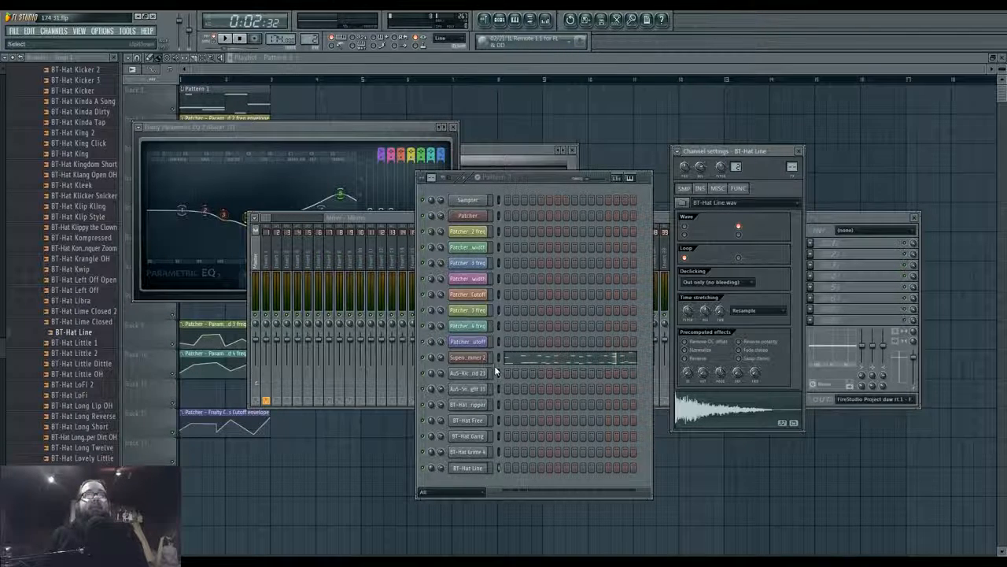
# Check the Superior Drummer 2 notes in the piano roll and widen Pattern 2's step sequencer to 32 steps
pyautogui.click(515, 360)
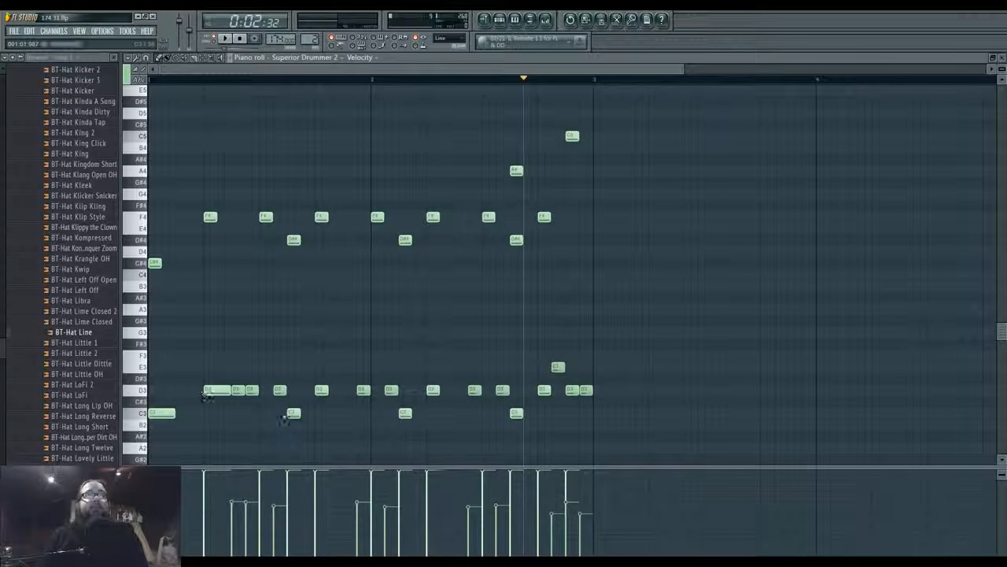
pyautogui.click(505, 21)
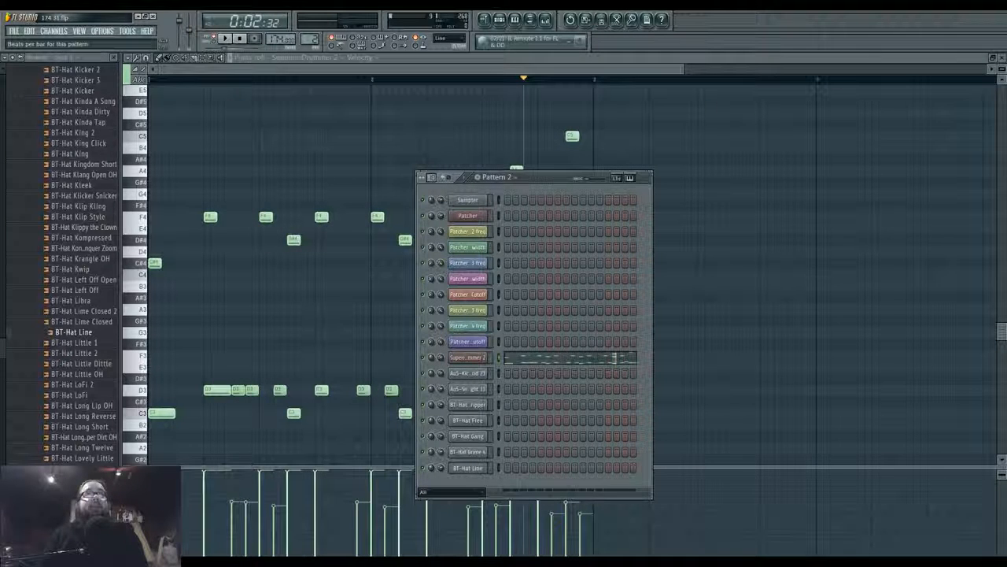
pyautogui.moveTo(422, 177); pyautogui.dragTo(423, 163)
# Program Au5-Kick Hybrid 23 on steps 1, 11, 19 and 27, and Au5-Snare Tight 15 on steps 5, 13, 21 and 29
pyautogui.click(474, 376)
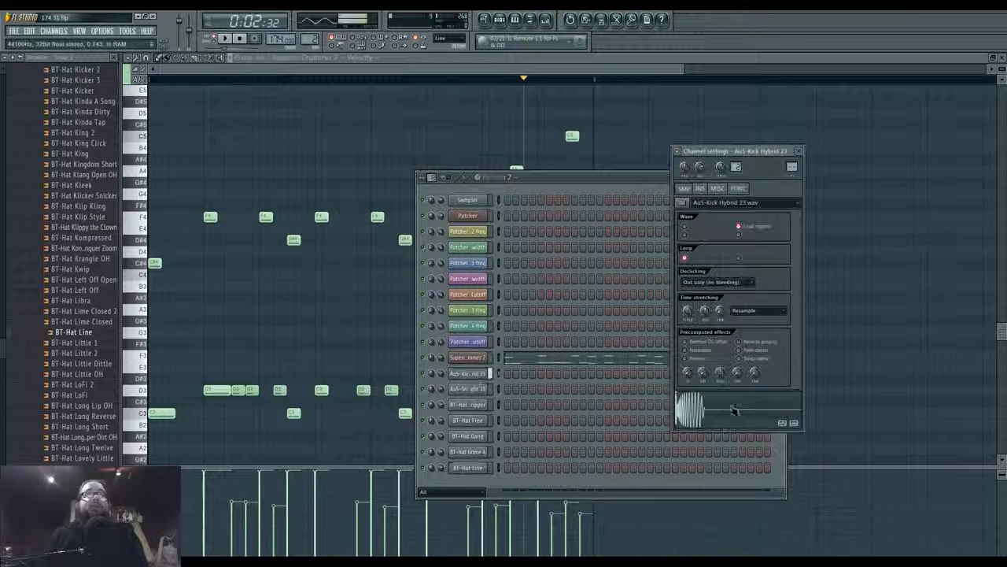
pyautogui.click(509, 373)
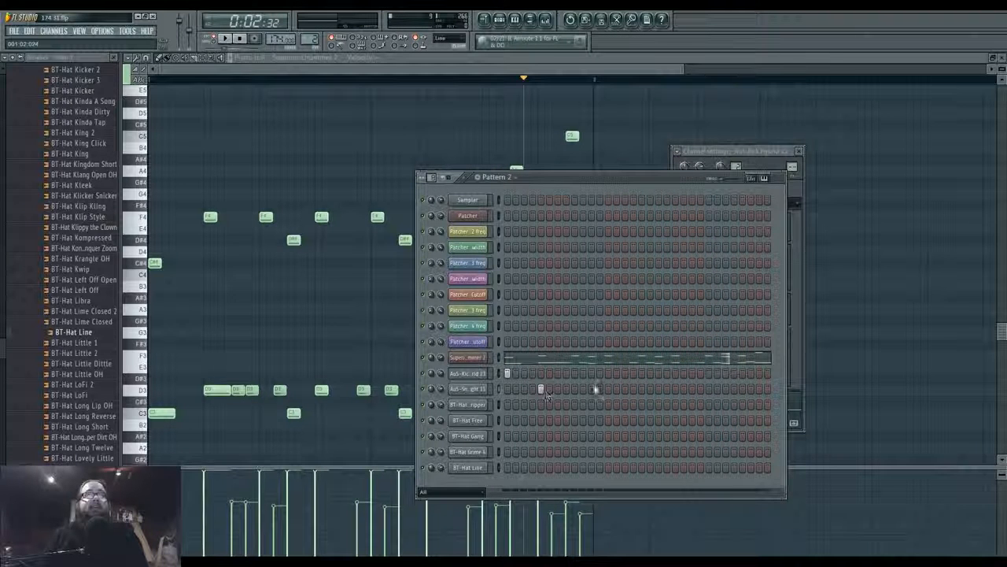
pyautogui.click(742, 388)
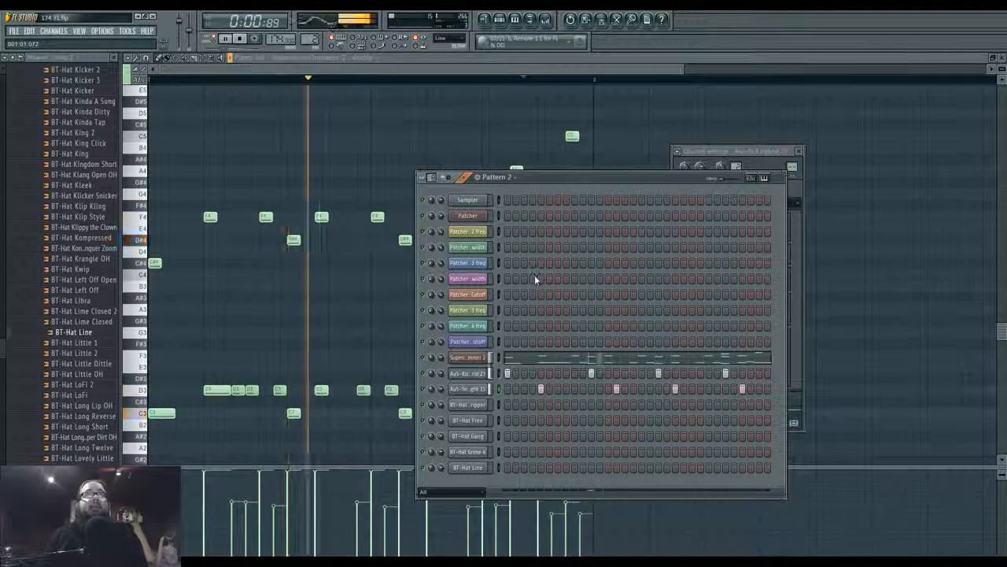
pyautogui.rightClick(616, 390)
pyautogui.click(609, 389)
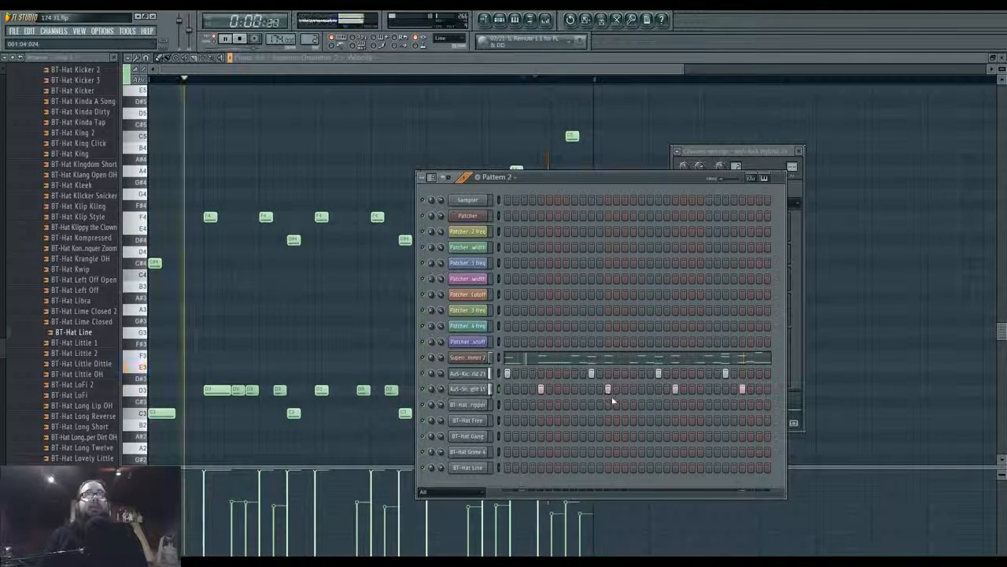
# Fill the BT-Hat Flip Stripper channel on every second step, replacing its manually placed step
pyautogui.click(467, 404)
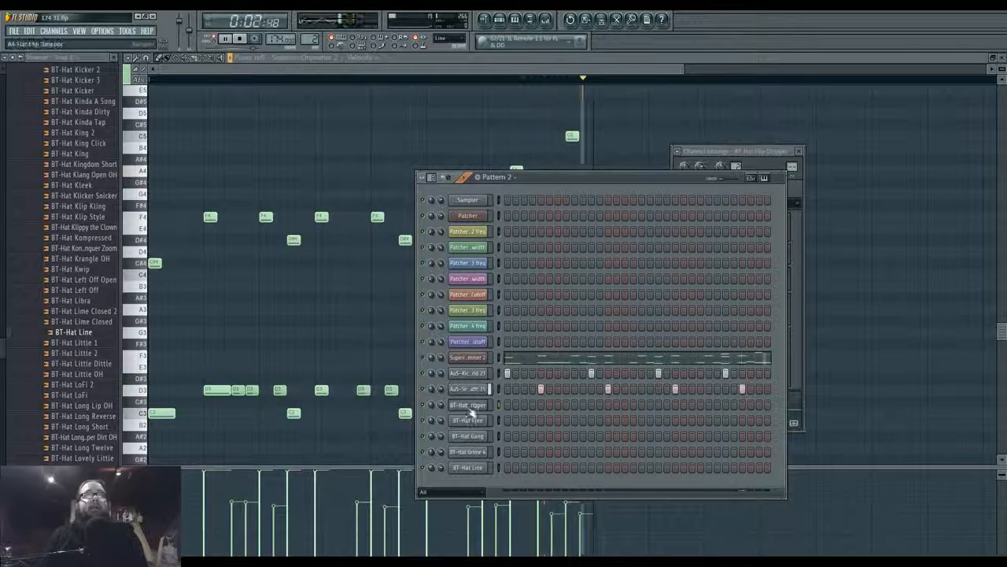
pyautogui.click(530, 406)
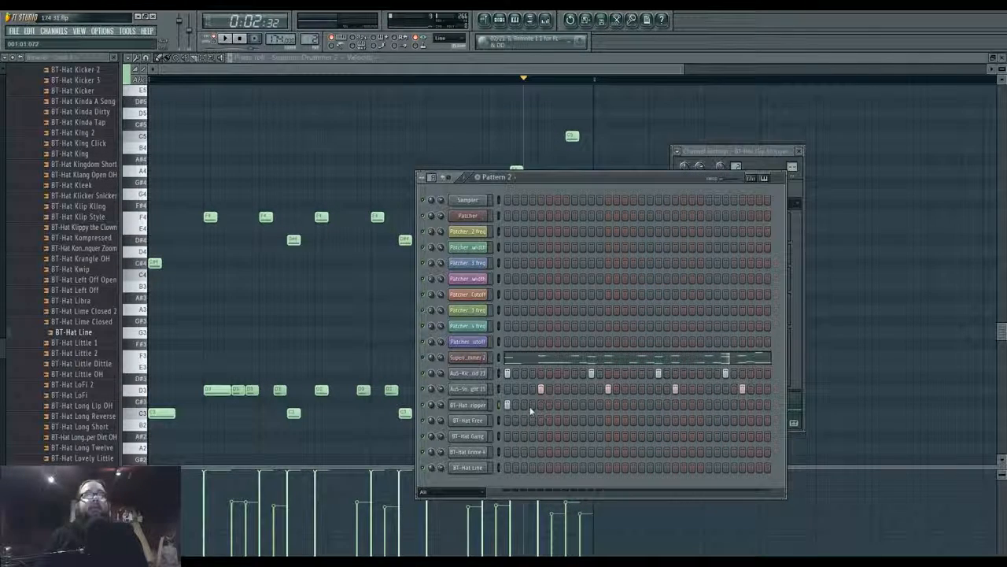
pyautogui.rightClick(476, 406)
pyautogui.click(513, 477)
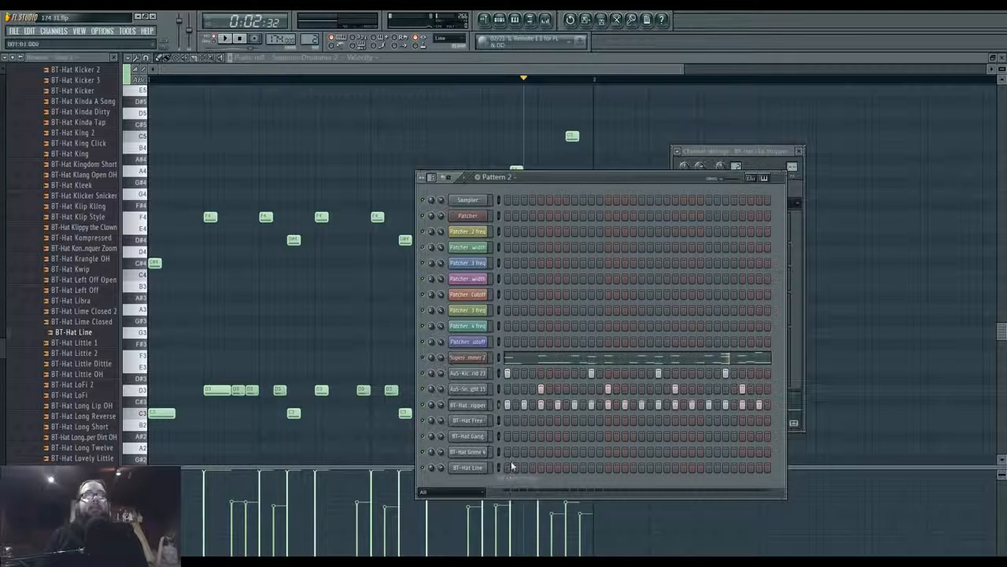
# Program BT-Hat Free on steps 1, 5, 9, 12, 17, 21, 24, 27 and 30
pyautogui.click(478, 419)
pyautogui.click(696, 418)
pyautogui.click(507, 421)
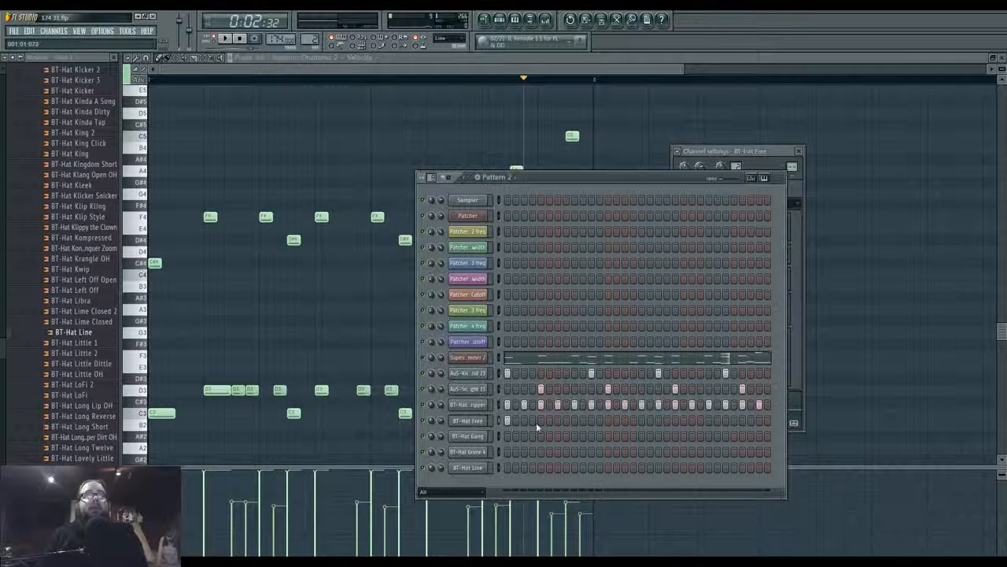
pyautogui.click(541, 420)
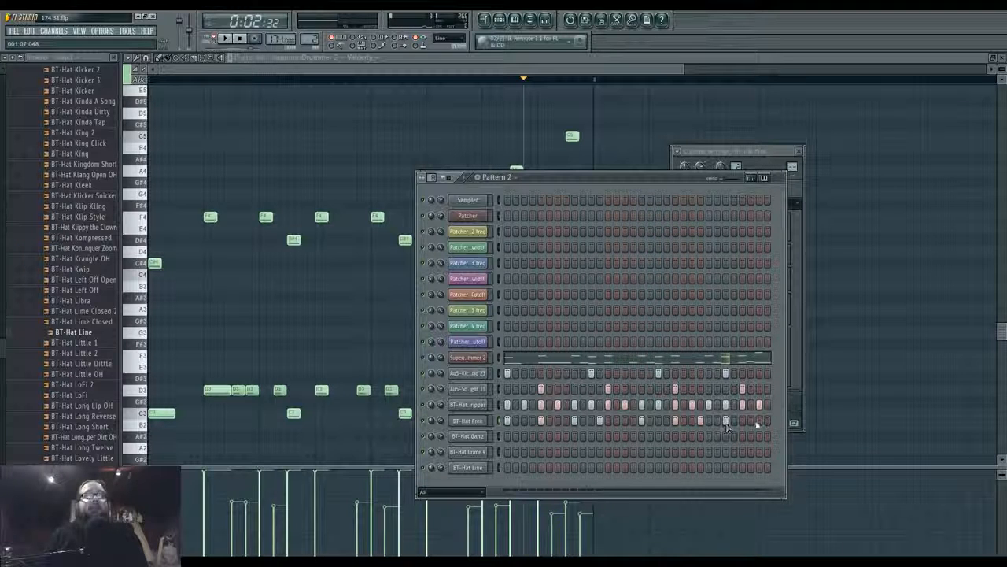
# Program BT-Hat Gang on steps 1, 11, 19 and 29, and BT-Hat Grime 4 on steps 3, 9, 15, 23, 27 and 31
pyautogui.click(469, 436)
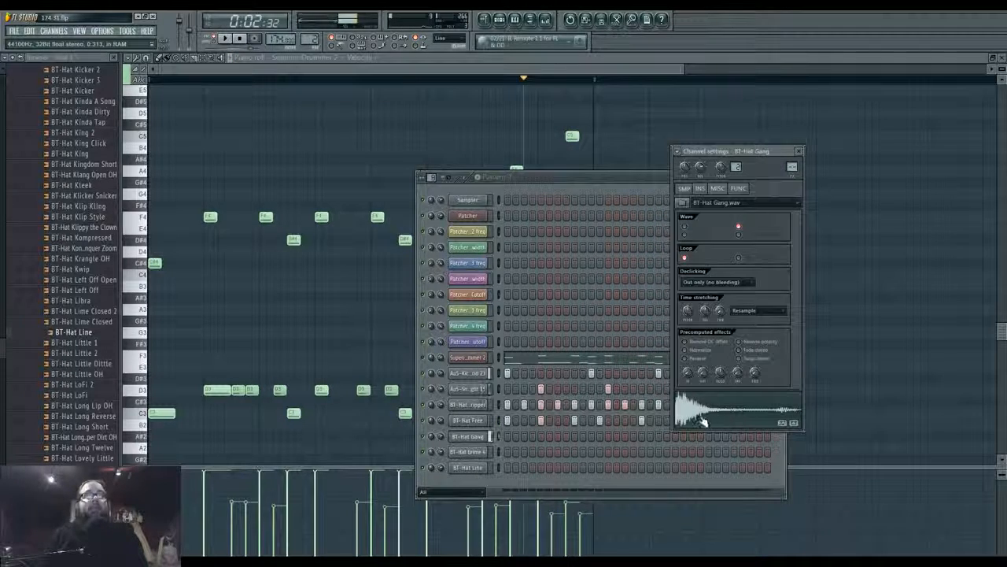
pyautogui.click(570, 433)
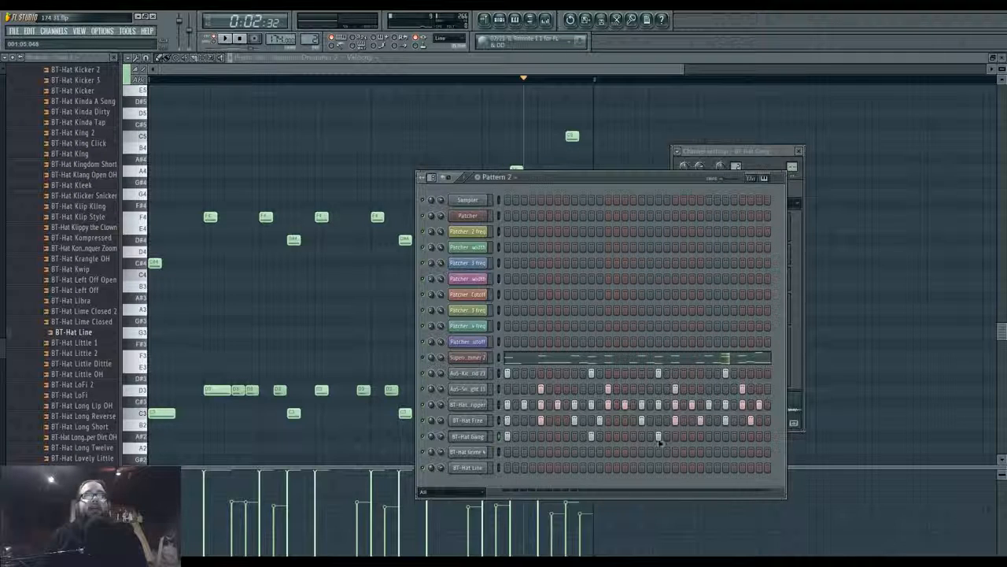
pyautogui.click(472, 453)
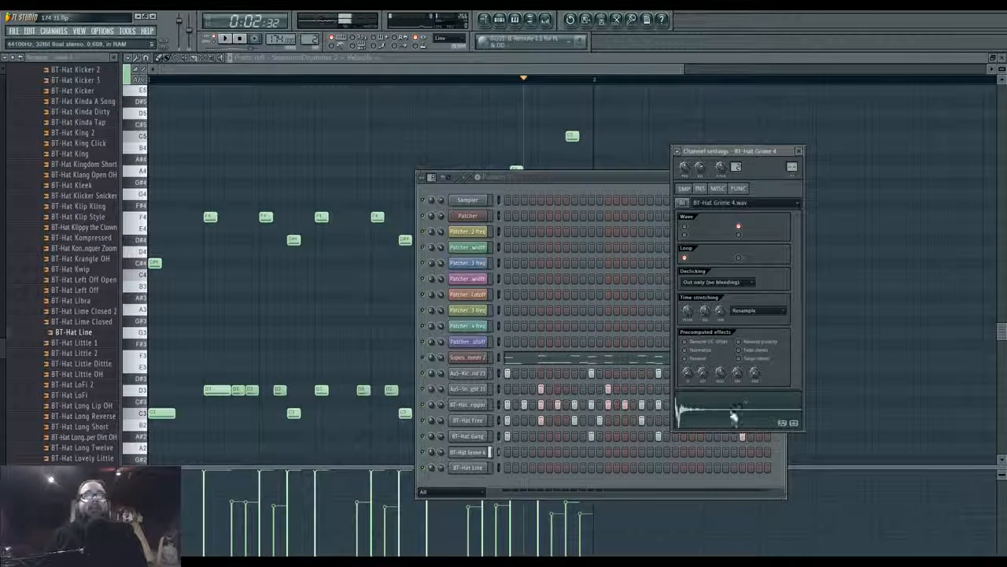
pyautogui.click(524, 452)
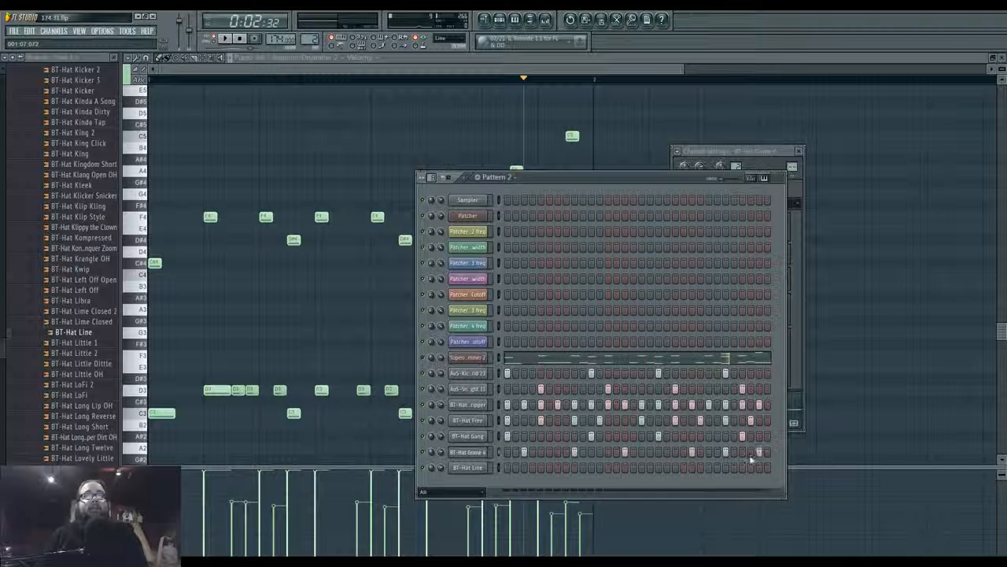
# Program BT-Hat Line on steps 2, 4, 10, 12, 14, 20, 22, 24, 26 and 32
pyautogui.click(471, 467)
pyautogui.moveTo(514, 469); pyautogui.dragTo(529, 471)
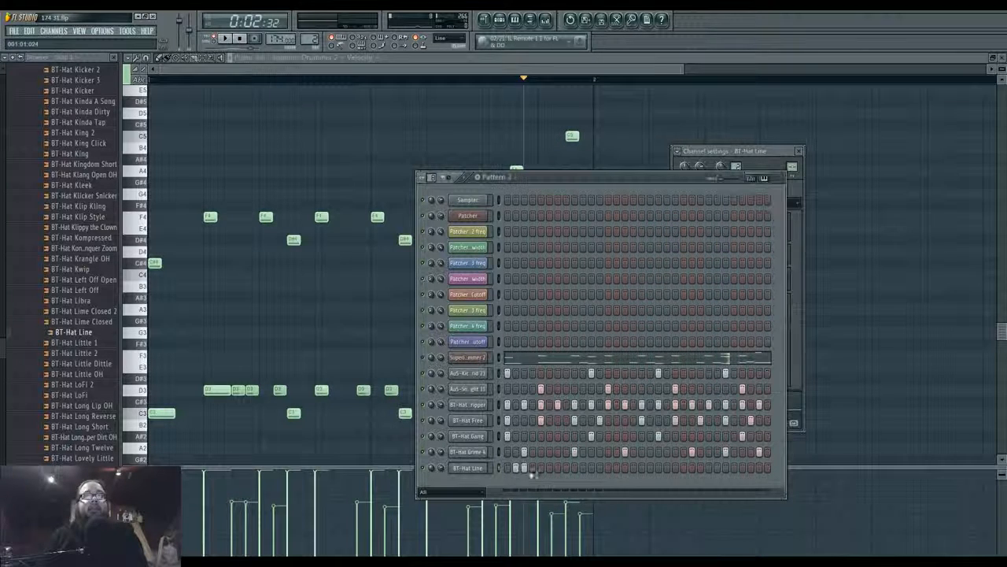
pyautogui.rightClick(660, 469)
pyautogui.click(667, 469)
pyautogui.click(684, 470)
pyautogui.click(717, 470)
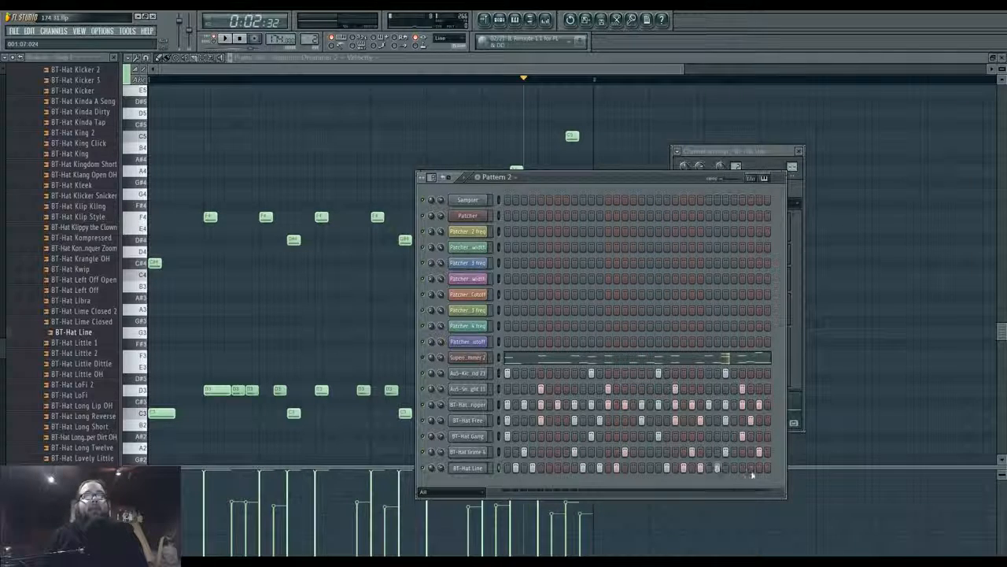
# Play back the layered pattern, and bring up the BT-Hat Line channel settings and the mixer
pyautogui.press('space')
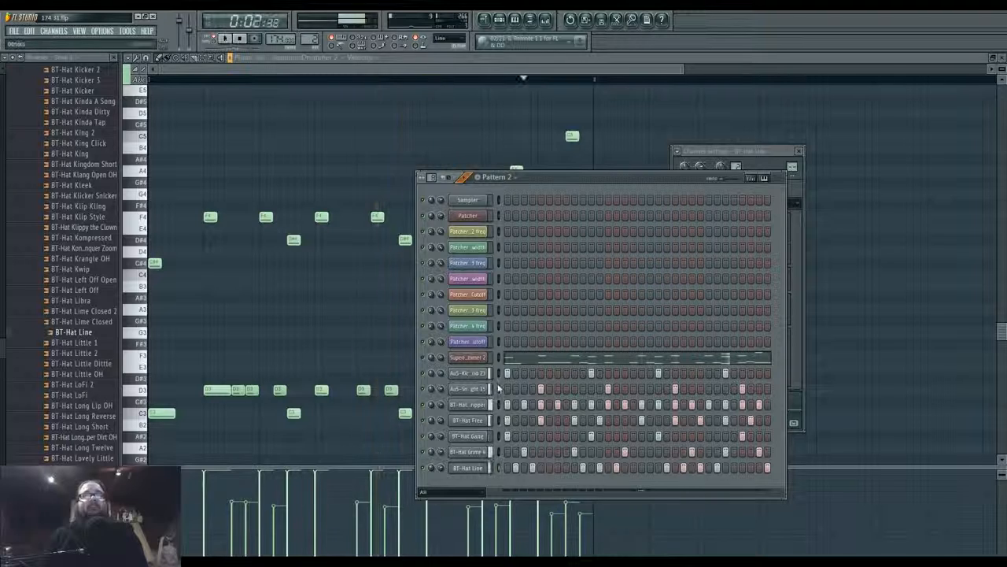
pyautogui.click(792, 168)
pyautogui.press('F9')
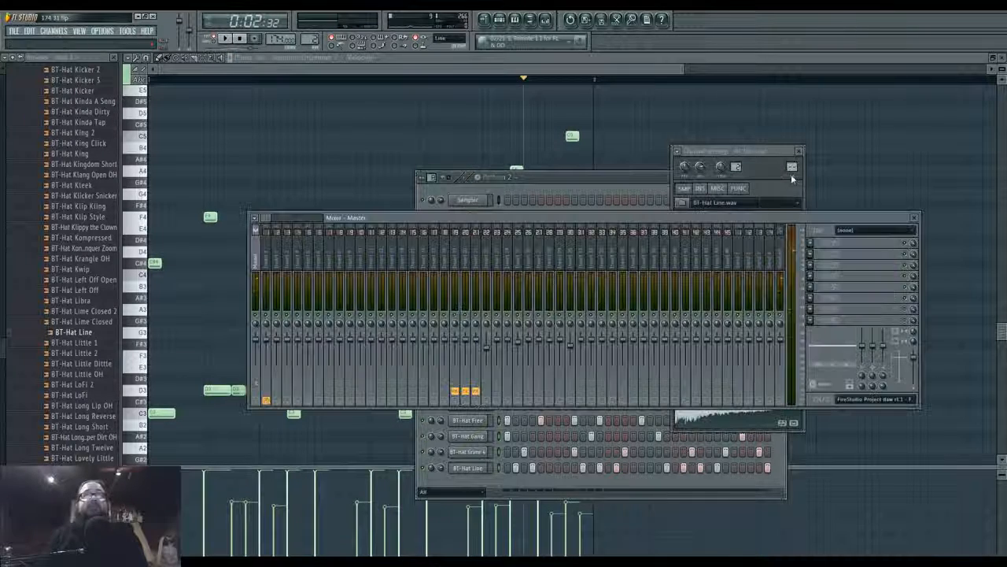
# Link the kick, snare and hi-hat channels to consecutive mixer tracks starting at insert 10
pyautogui.click(359, 259)
pyautogui.hotkey('ctrl', 'l')
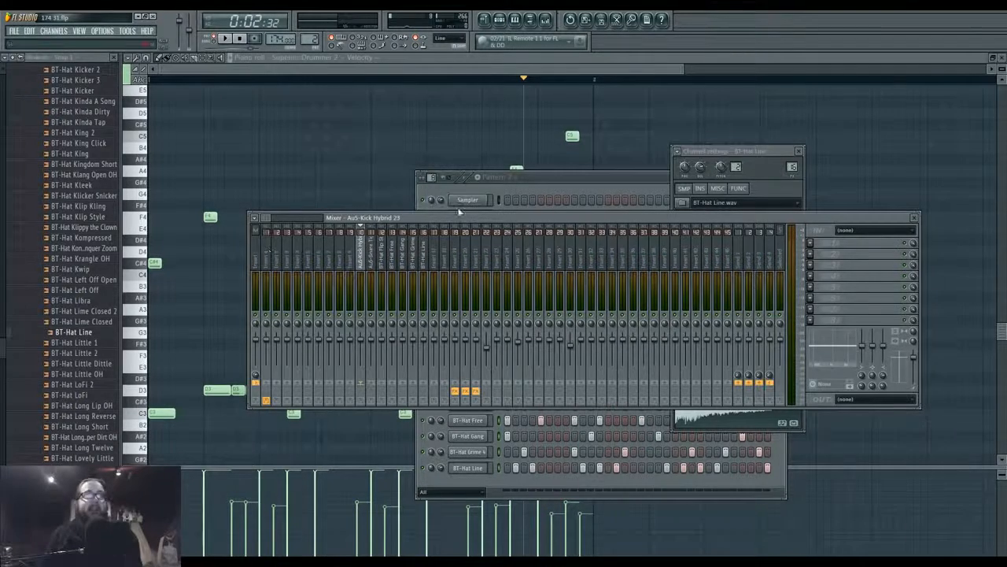
pyautogui.moveTo(460, 215)
pyautogui.mouseDown()
pyautogui.moveTo(540, 140)
pyautogui.moveTo(460, 214)
pyautogui.mouseUp()
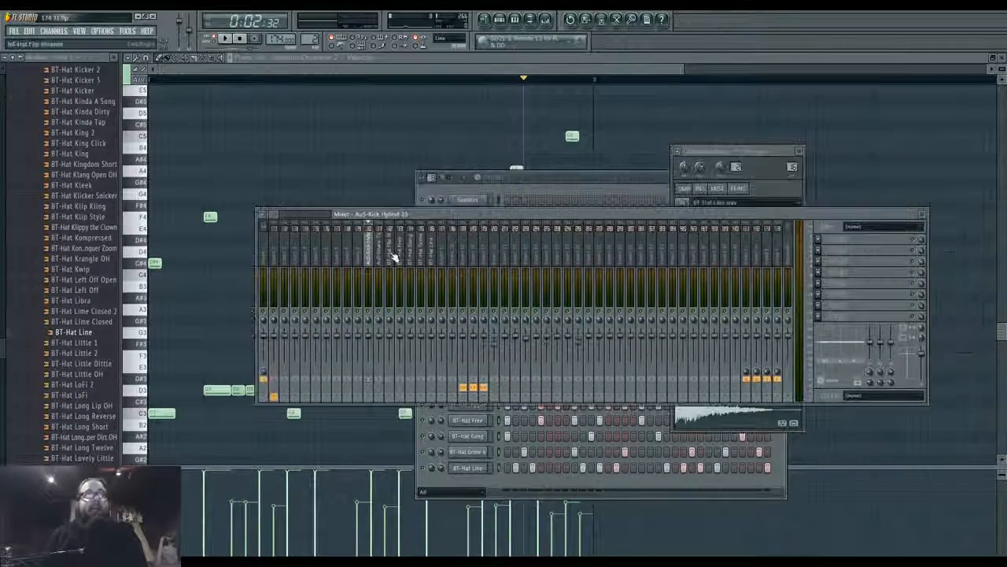
# During playback, cut the lows of BT-Hat Flip Stripper, shape BT-Hat Free with its track EQ and slightly lower BT-Hat Free's level
pyautogui.click(386, 255)
pyautogui.click(371, 251)
pyautogui.press('space')
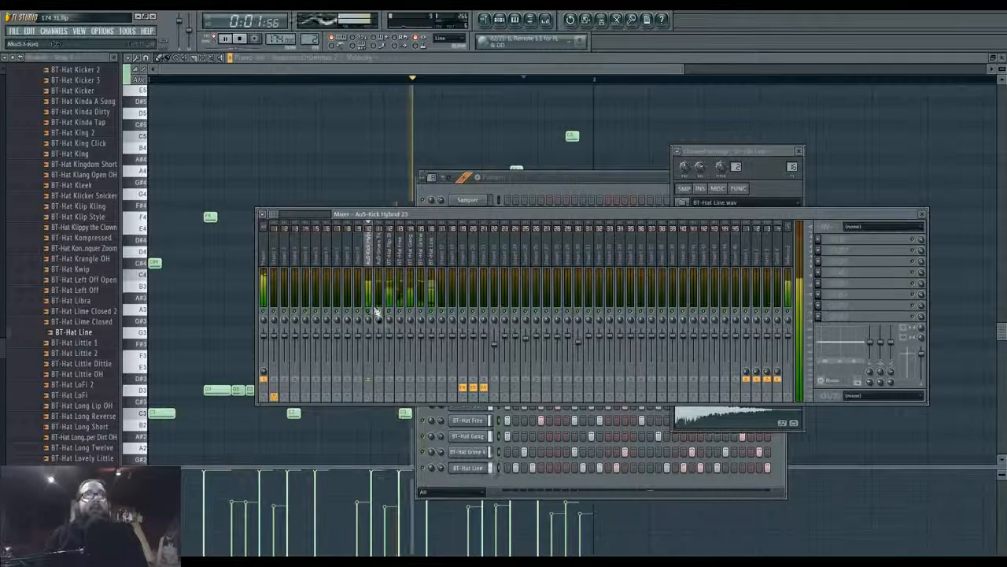
pyautogui.click(388, 260)
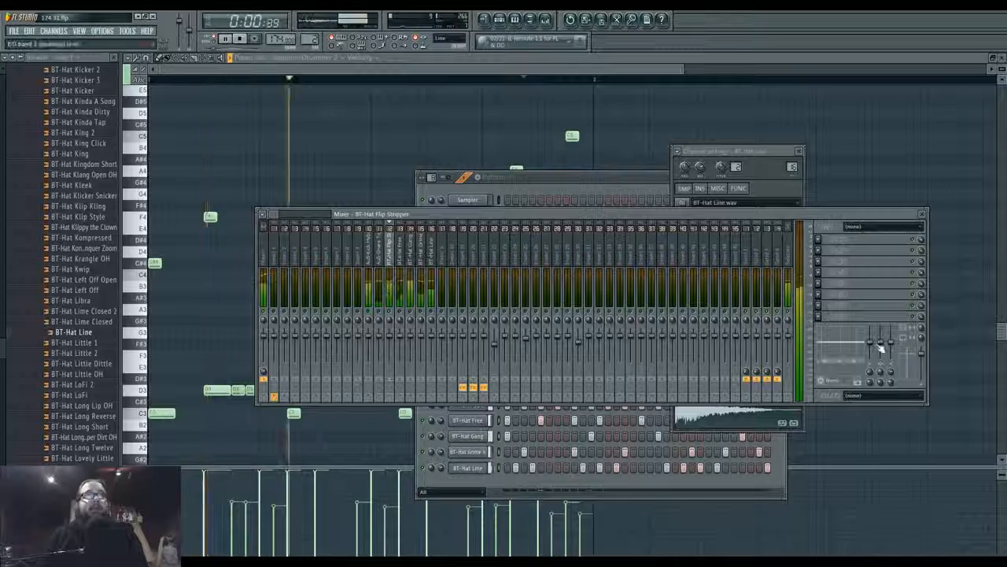
pyautogui.click(403, 269)
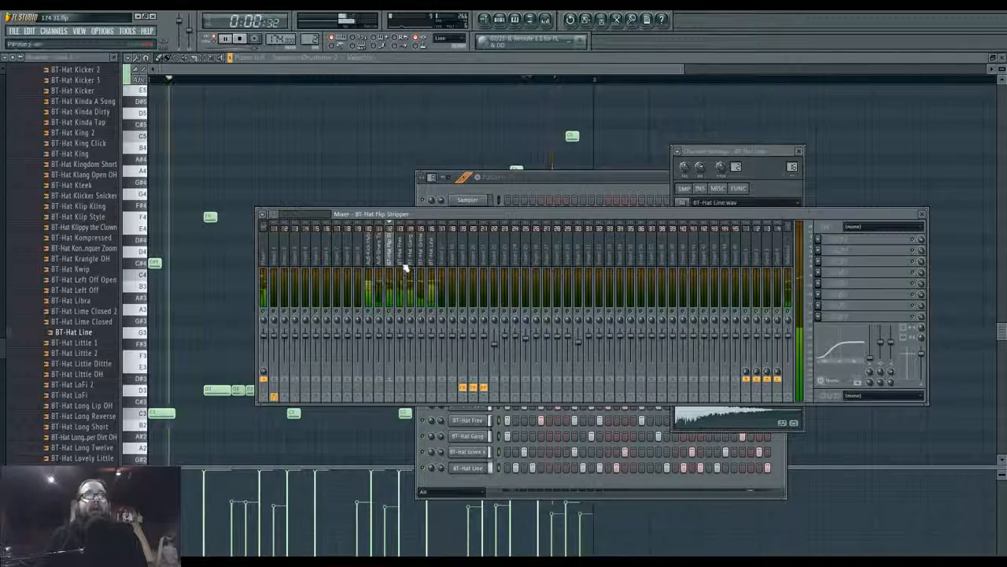
pyautogui.moveTo(881, 343); pyautogui.dragTo(880, 381)
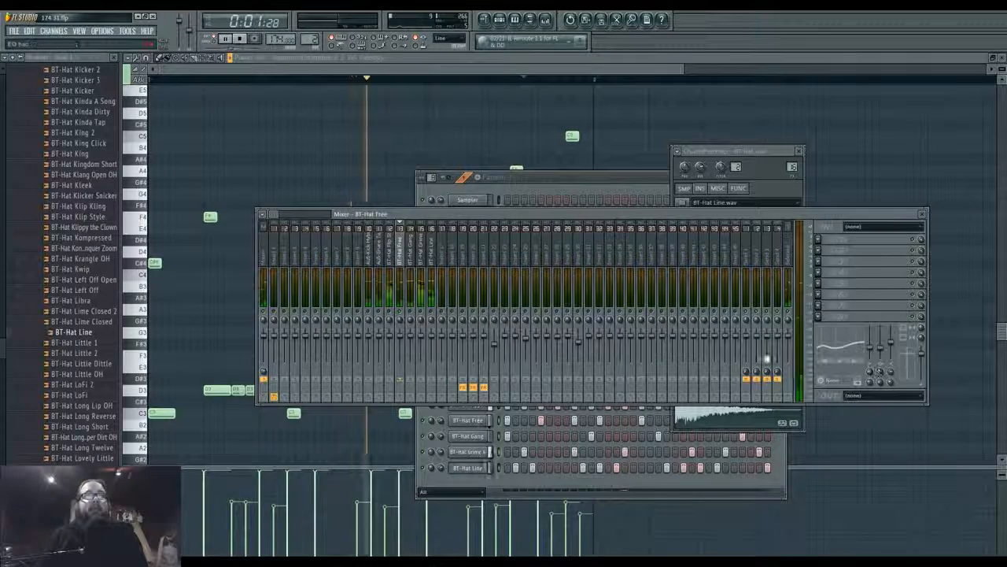
pyautogui.moveTo(400, 335); pyautogui.dragTo(400, 339)
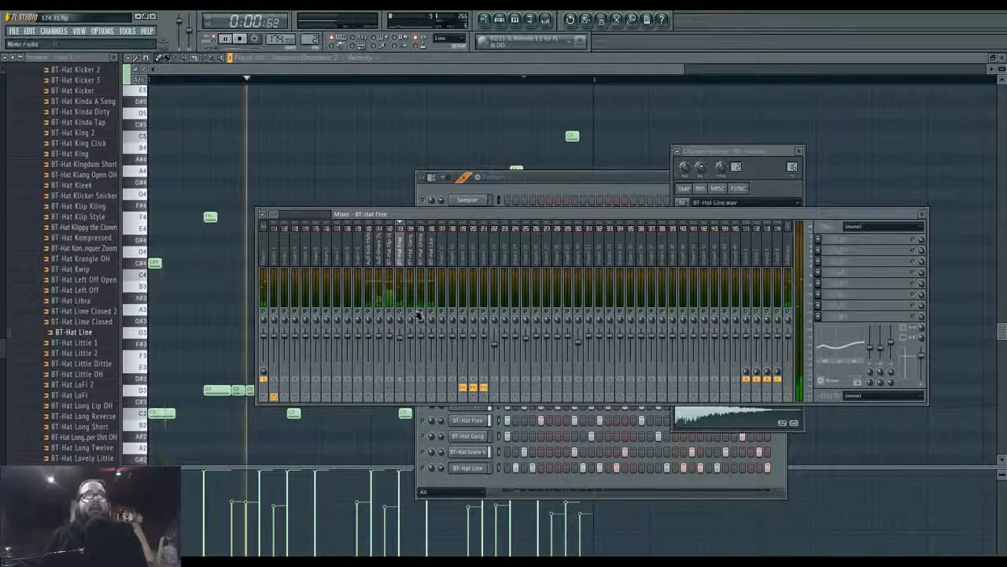
# Cut the low band on the track EQs of BT-Hat Gang and BT-Hat Grime 4
pyautogui.click(412, 258)
pyautogui.moveTo(870, 341); pyautogui.dragTo(879, 381)
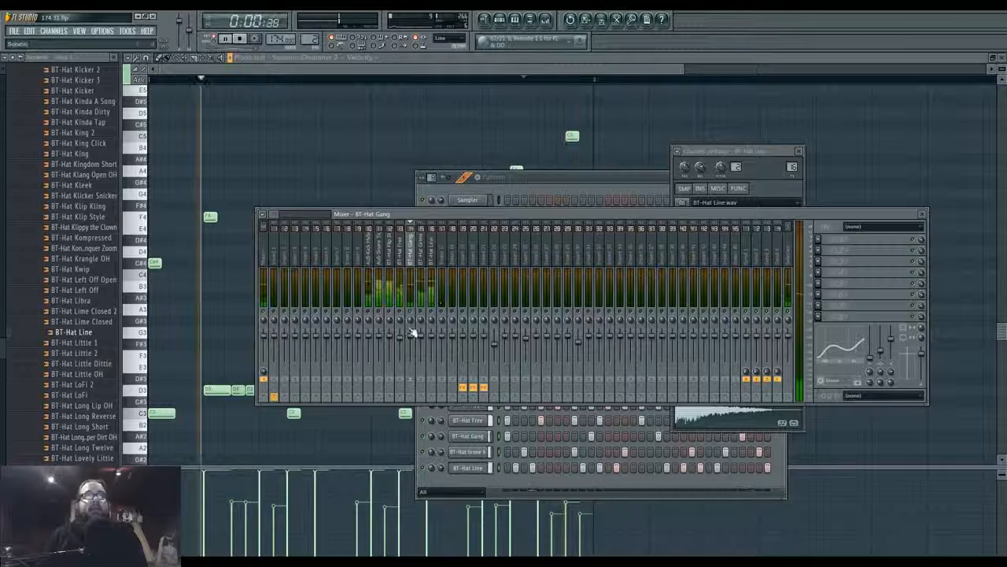
pyautogui.click(422, 255)
pyautogui.moveTo(870, 340); pyautogui.dragTo(870, 363)
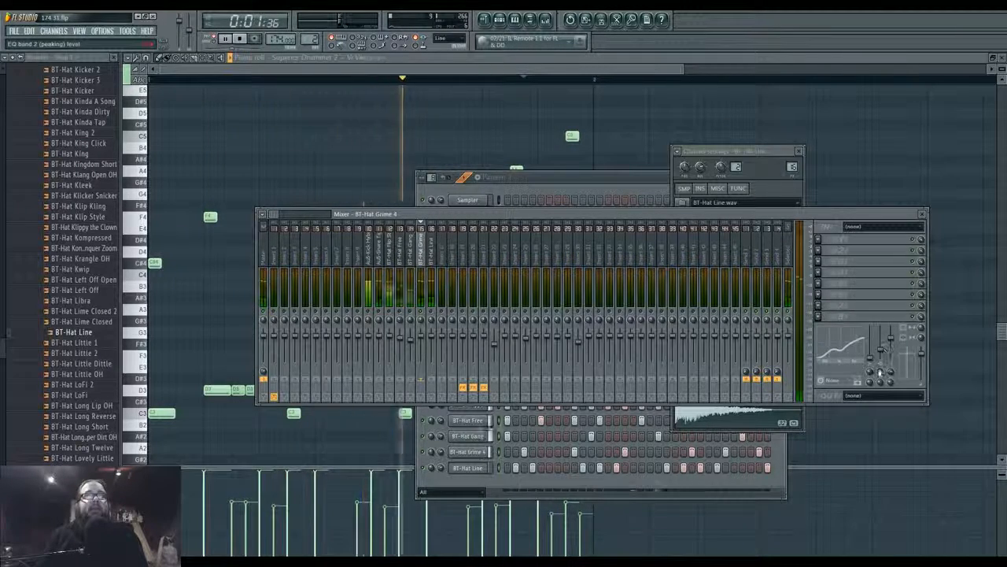
# Lower the mixer levels of BT-Hat Line and BT-Hat Flip Stripper
pyautogui.click(433, 266)
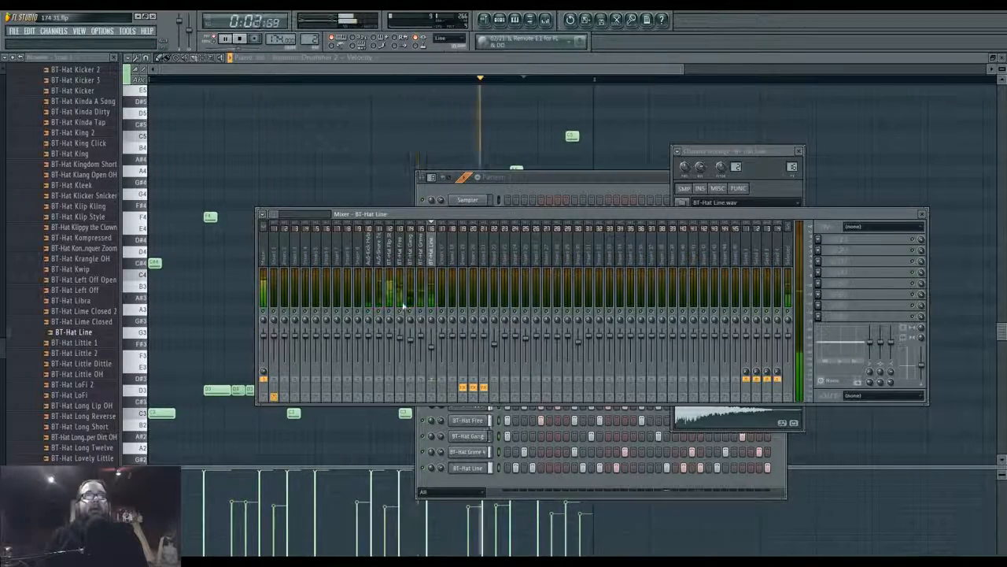
pyautogui.click(370, 264)
pyautogui.click(379, 264)
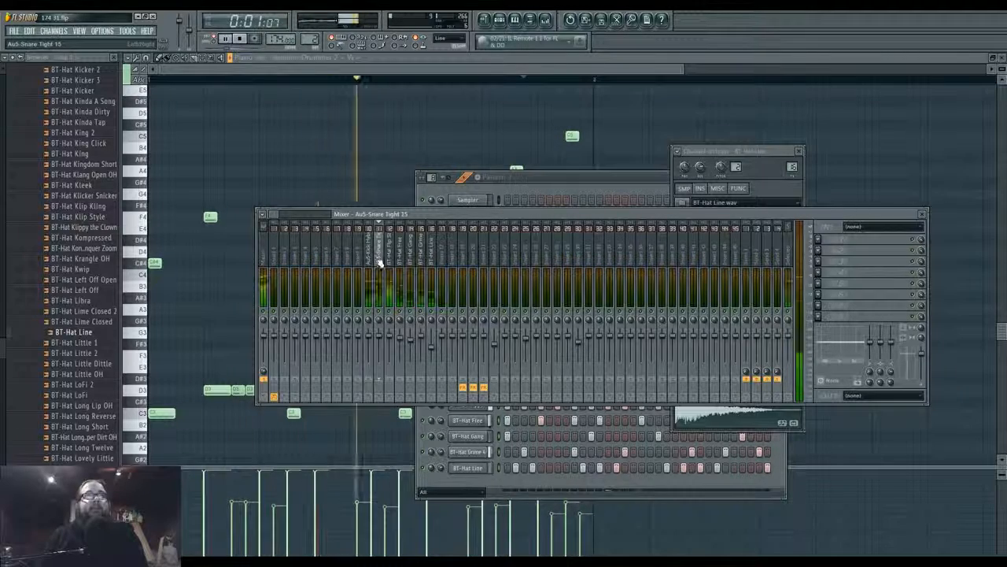
pyautogui.moveTo(390, 337); pyautogui.dragTo(409, 339)
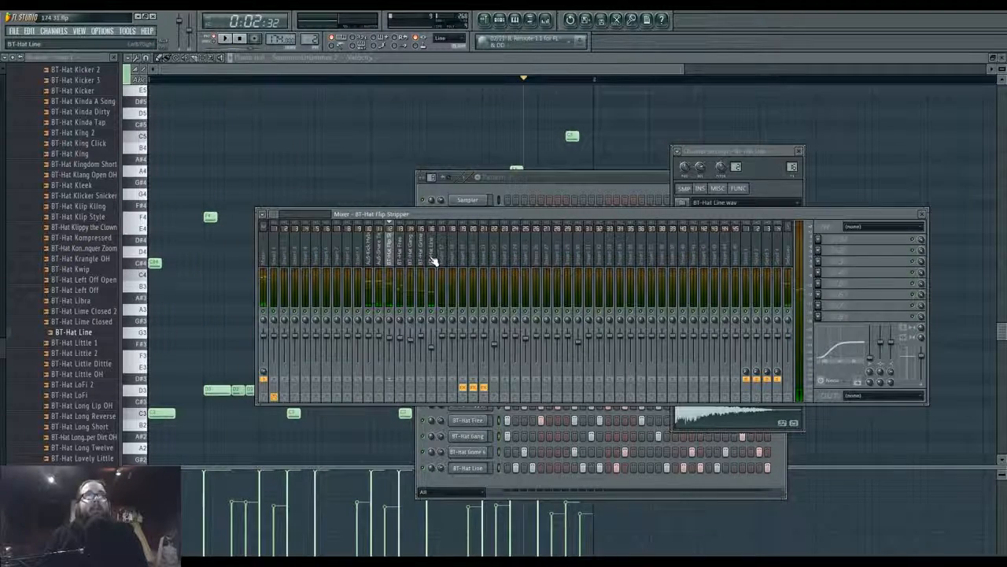
# Shift the kick, snare and hi-hat mixer tracks to inserts 12 to 18, leaving inserts 10 and 11 empty
pyautogui.click(547, 190)
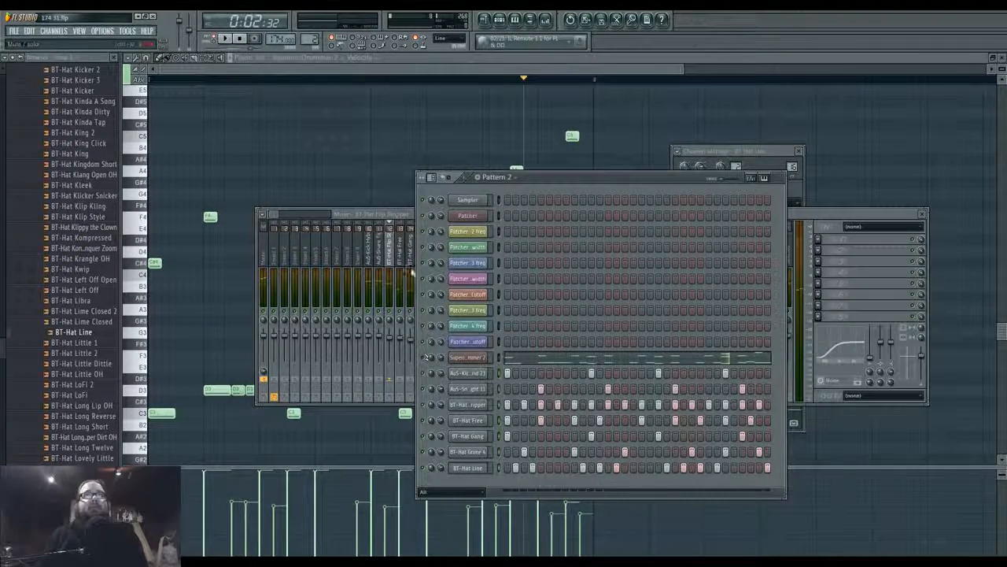
pyautogui.click(395, 222)
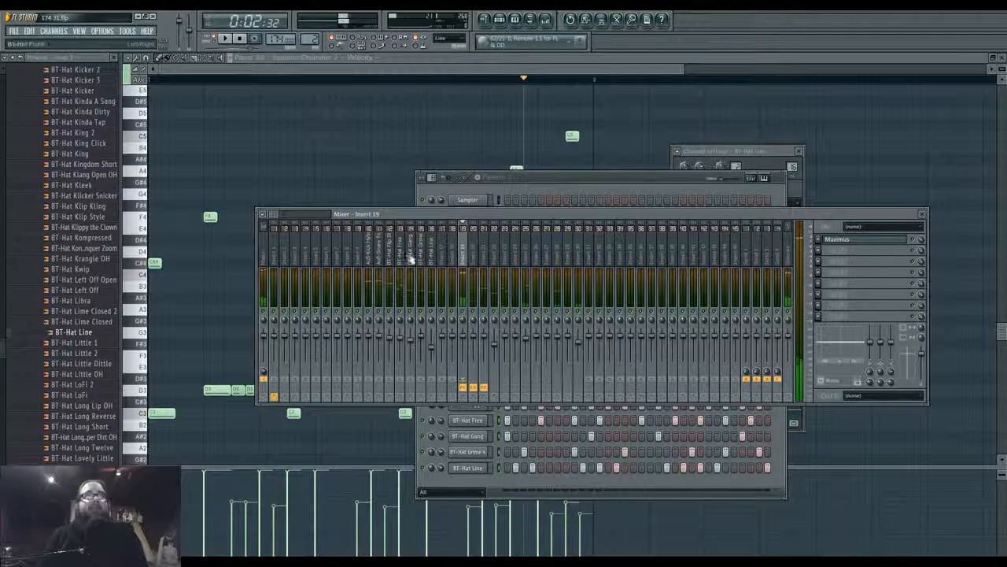
pyautogui.press('Left')
pyautogui.press('Left')
pyautogui.press('Left')
pyautogui.press('Left')
pyautogui.press('Left')
pyautogui.press('Left')
pyautogui.press('Left')
pyautogui.press('Left')
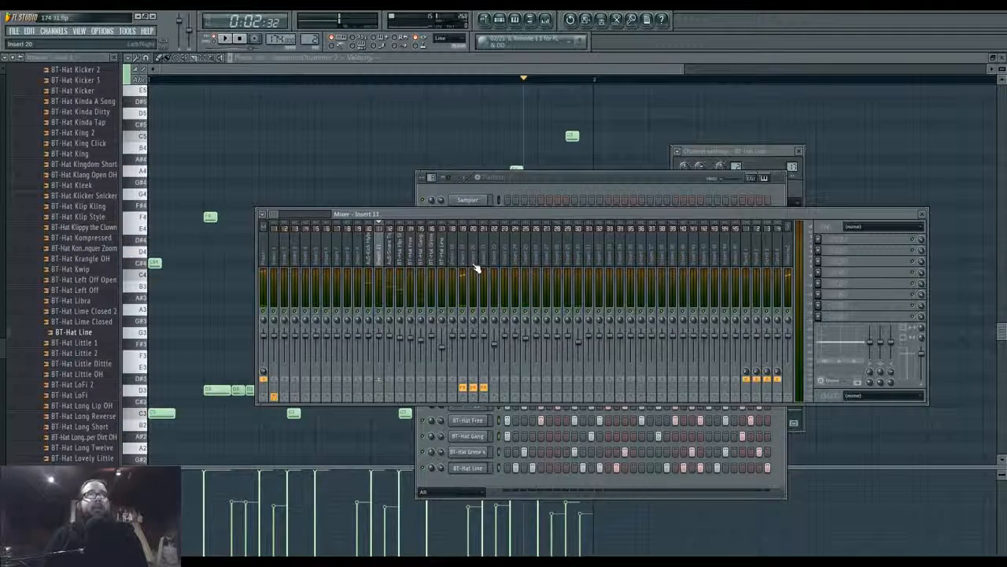
pyautogui.press('Right')
pyautogui.press('Right')
pyautogui.press('Right')
pyautogui.press('Right')
pyautogui.press('Right')
pyautogui.press('Right')
pyautogui.press('Right')
pyautogui.press('Right')
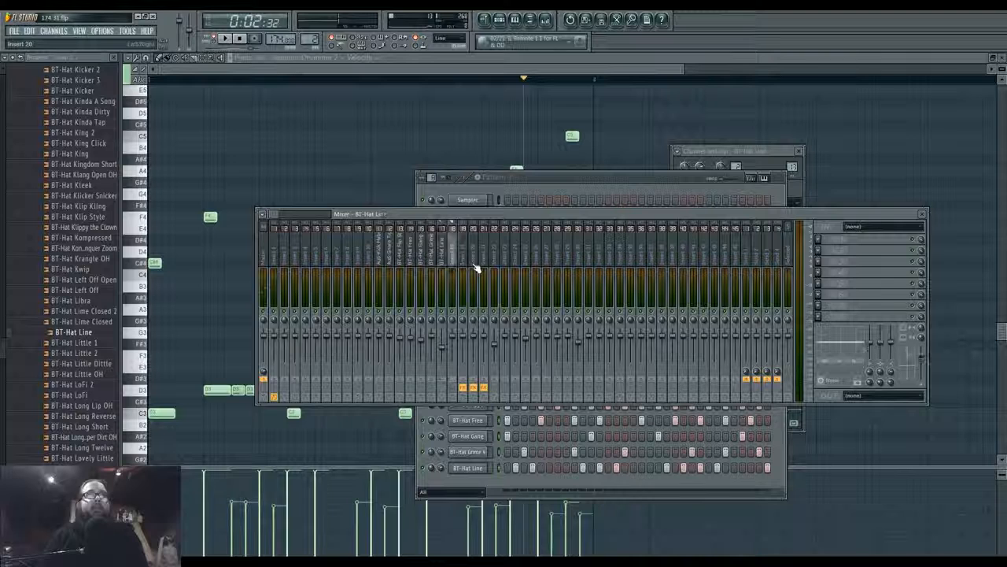
# Rename mixer insert 19, which holds Maximus, as SD
pyautogui.click(465, 263)
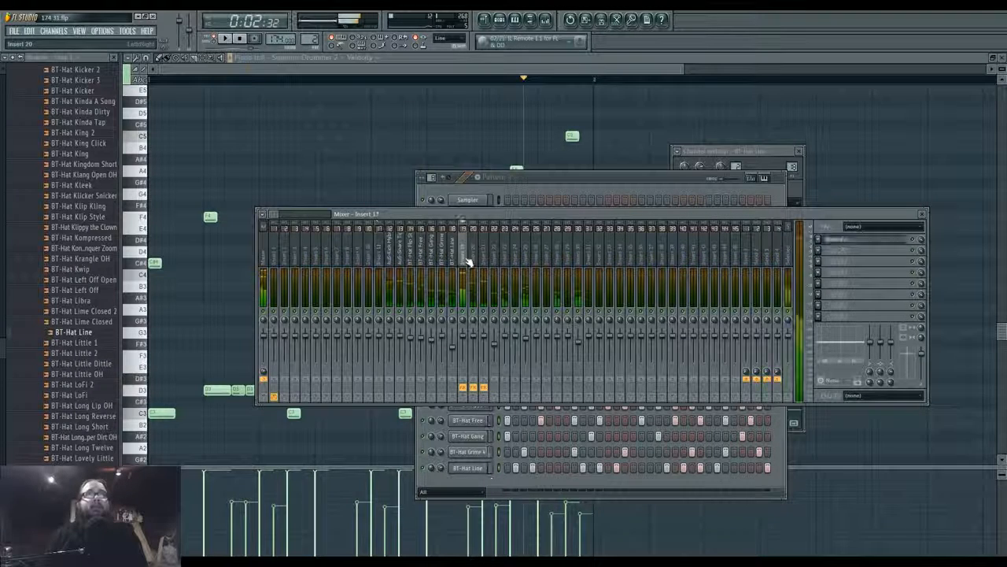
pyautogui.doubleClick(465, 263)
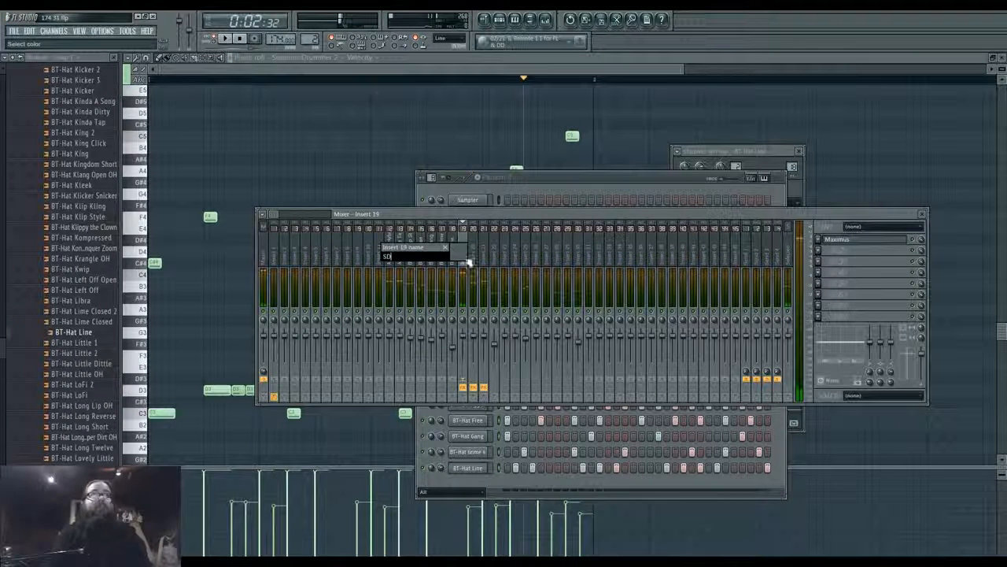
pyautogui.press('Return')
# Rename mixer insert 11 as Samples
pyautogui.click(377, 258)
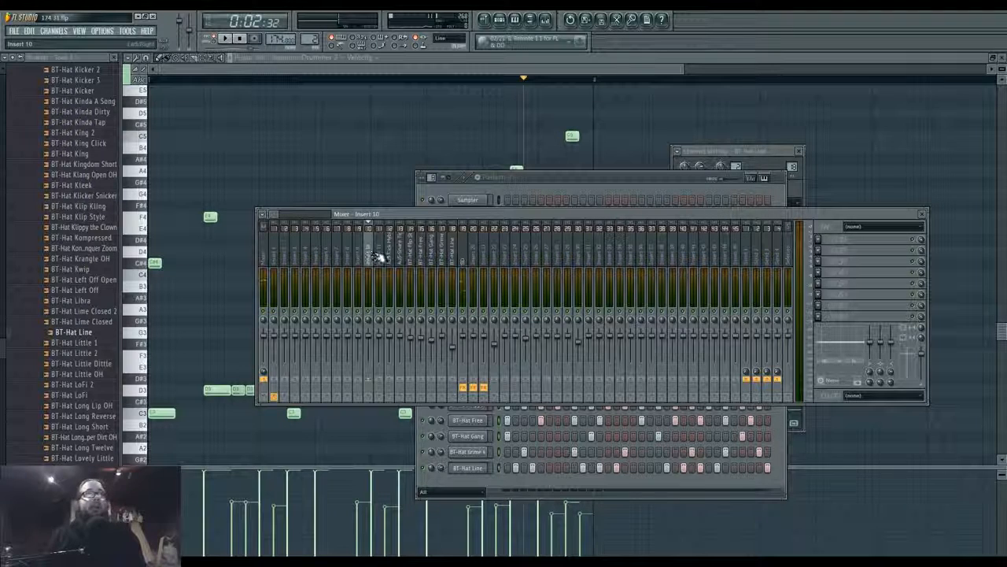
pyautogui.doubleClick(378, 257)
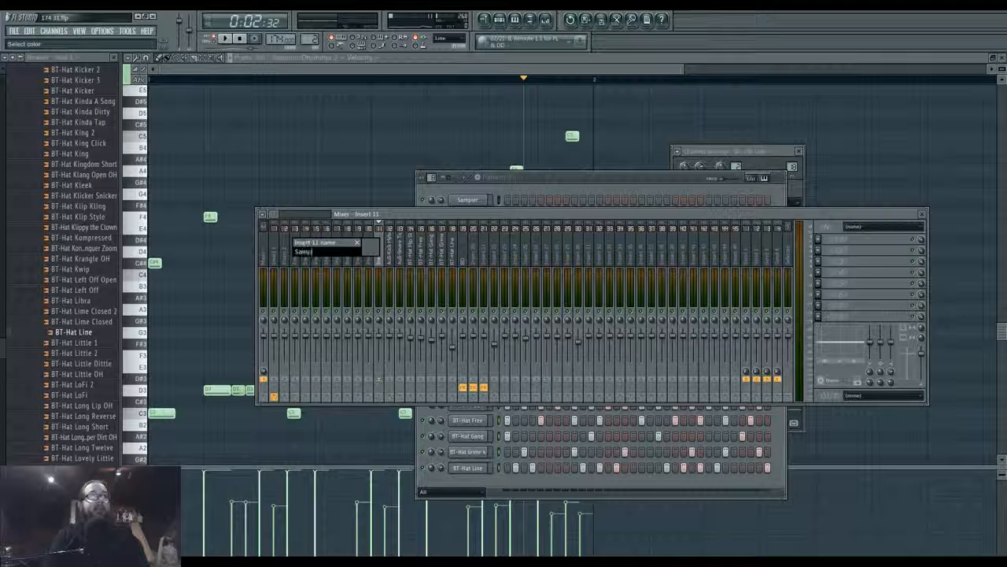
pyautogui.write('Samples')
pyautogui.press('Return')
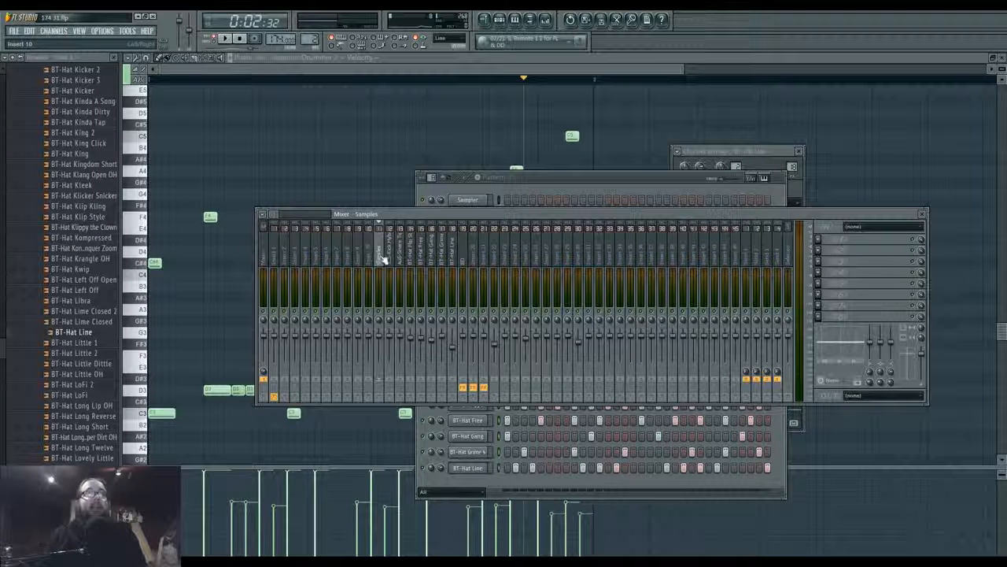
# Route BT-Hat Line and BT-Hat Grime 4 only to the Samples track, and move Samples to insert 10
pyautogui.click(453, 263)
pyautogui.rightClick(379, 377)
pyautogui.click(393, 383)
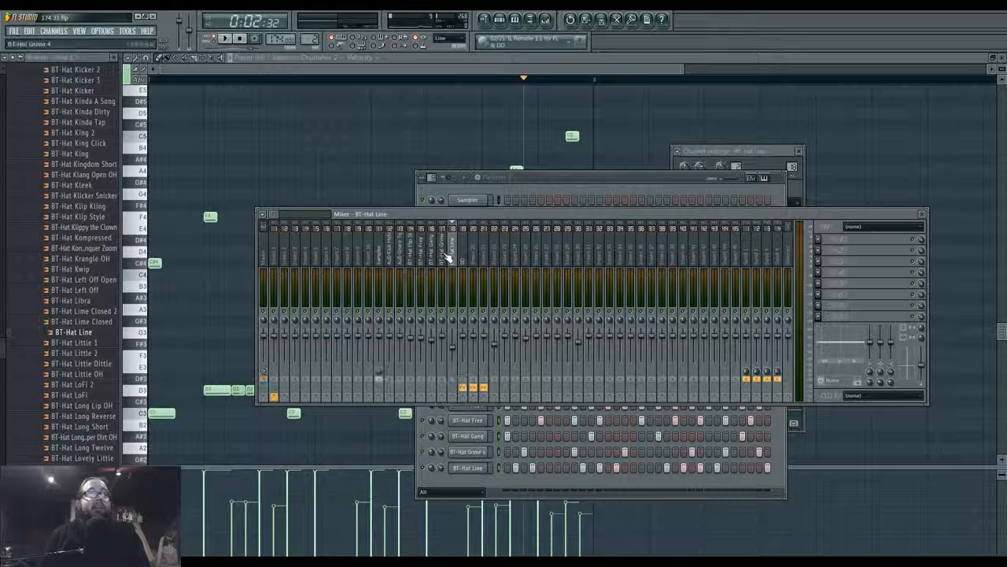
pyautogui.rightClick(380, 378)
pyautogui.click(393, 384)
pyautogui.click(380, 262)
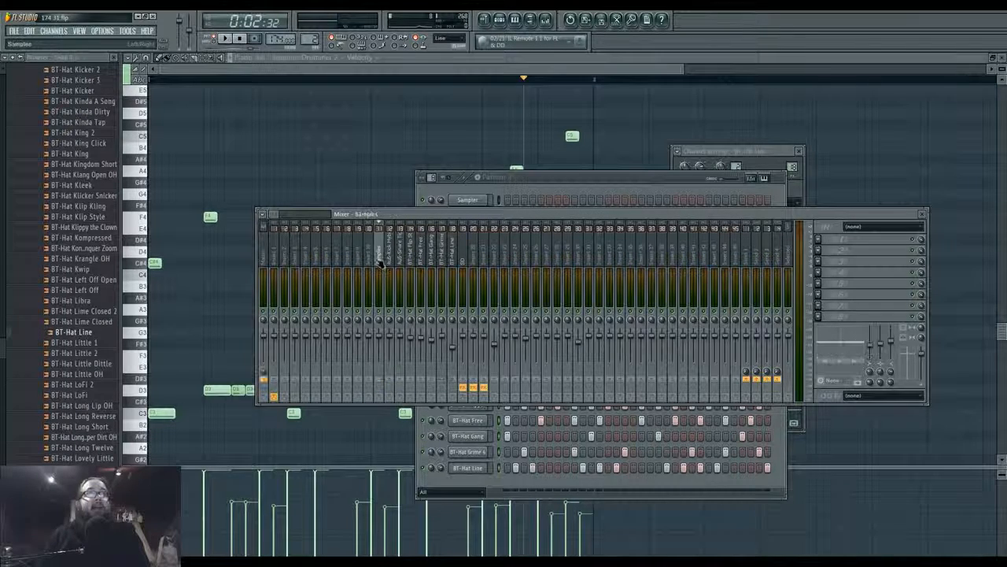
# Route the five BT-Hat tracks, from BT-Hat Line back to BT-Hat Flip Stripper, only to insert 11
pyautogui.click(451, 269)
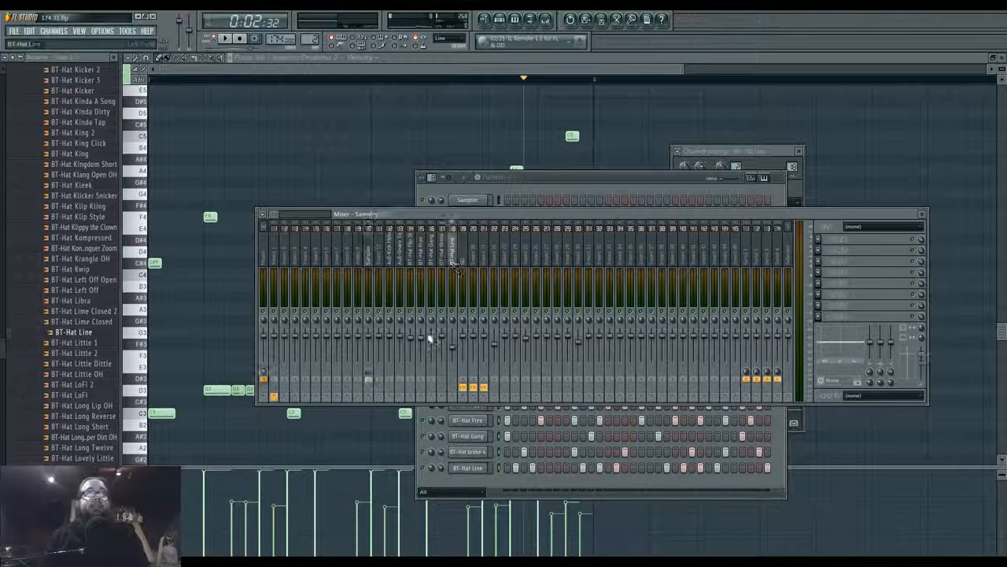
pyautogui.click(444, 269)
pyautogui.rightClick(379, 378)
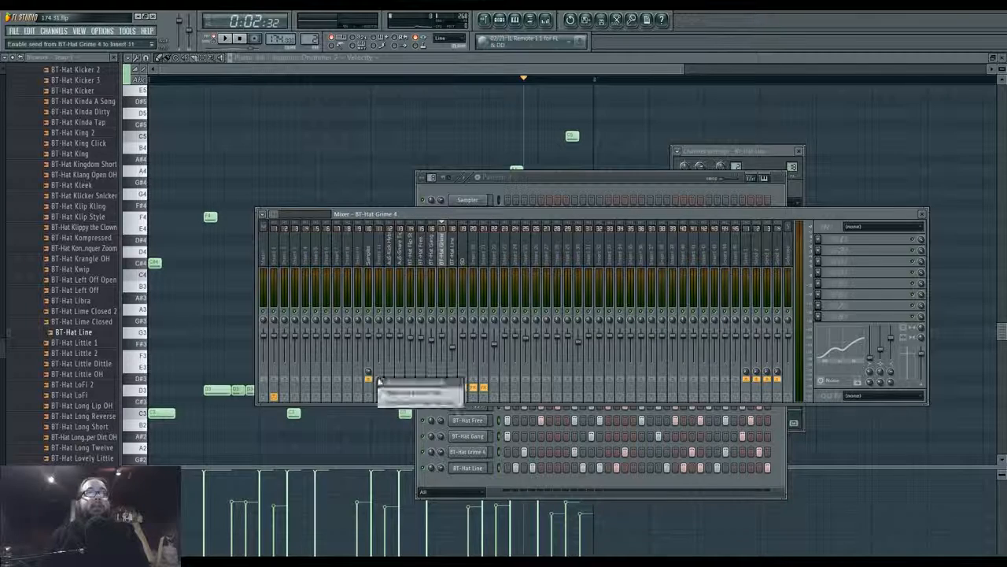
pyautogui.click(395, 383)
pyautogui.click(433, 269)
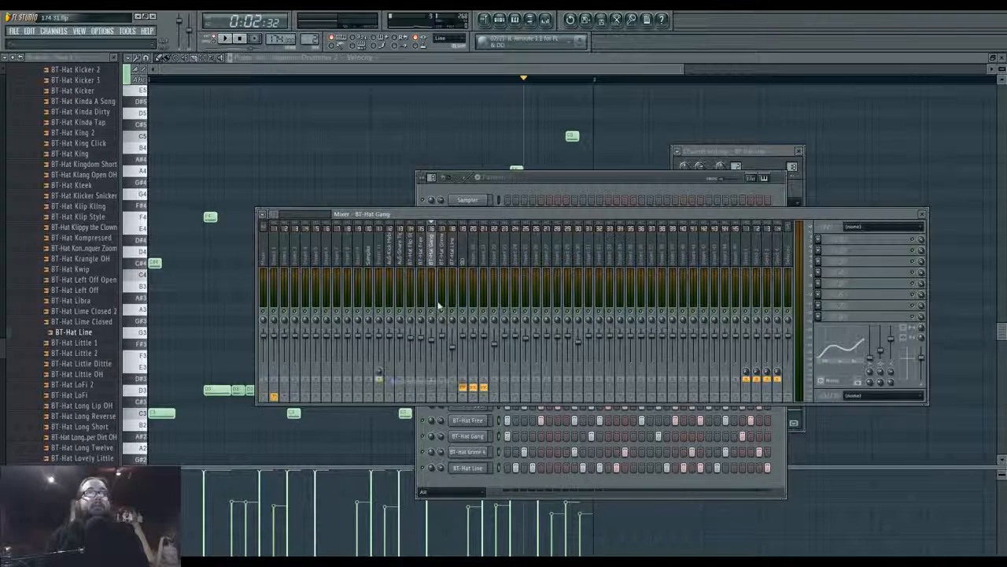
pyautogui.click(415, 267)
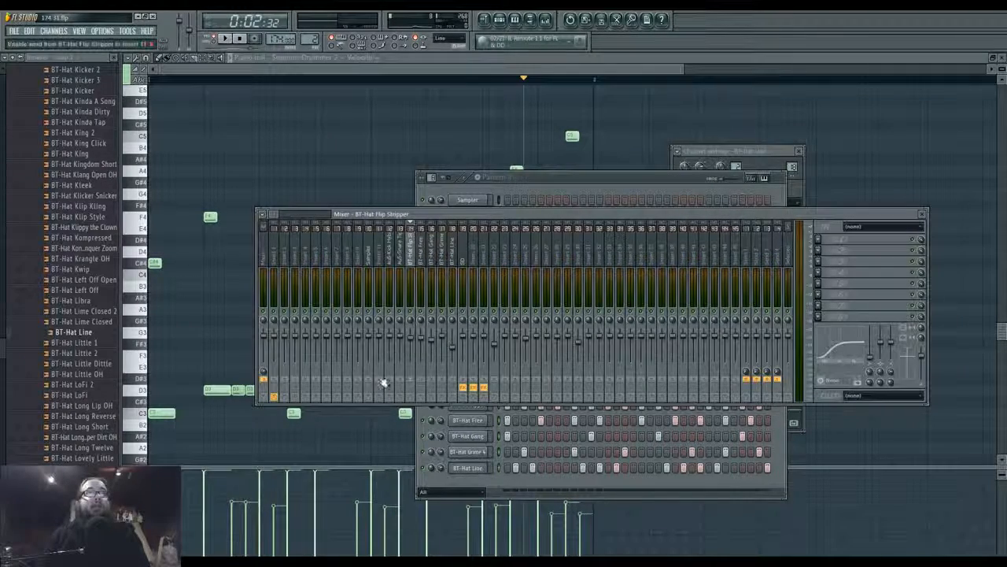
# Route Au5-Snare Tight 15, Au5-Kick Hybrid 23 and insert 11 to the Samples track instead of the master
pyautogui.click(400, 270)
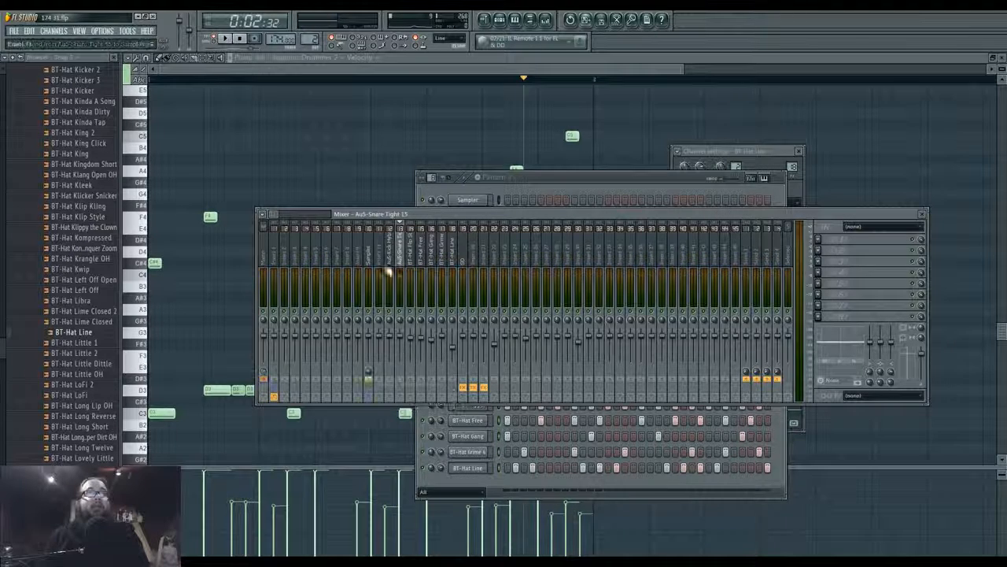
pyautogui.rightClick(368, 378)
pyautogui.click(393, 387)
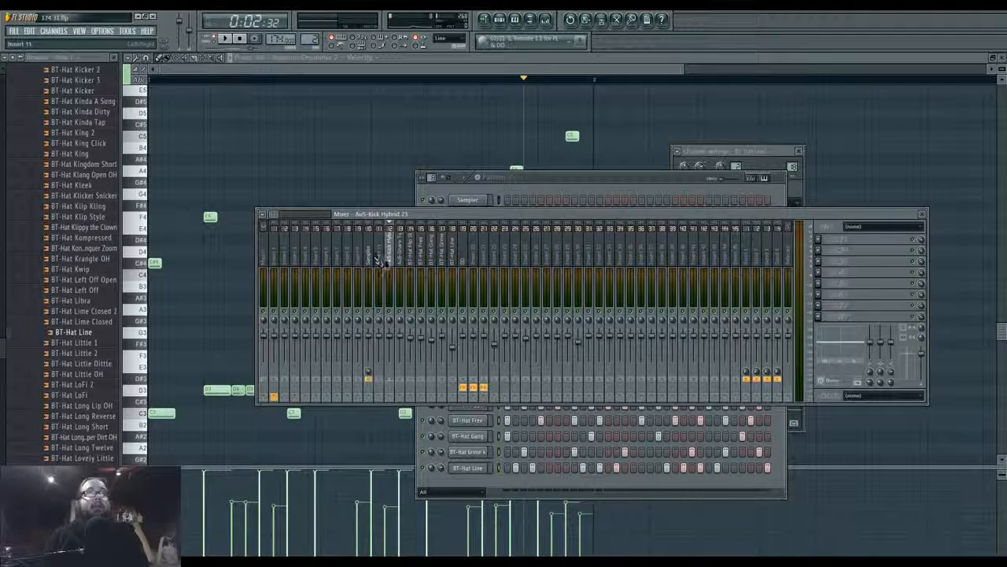
pyautogui.click(373, 375)
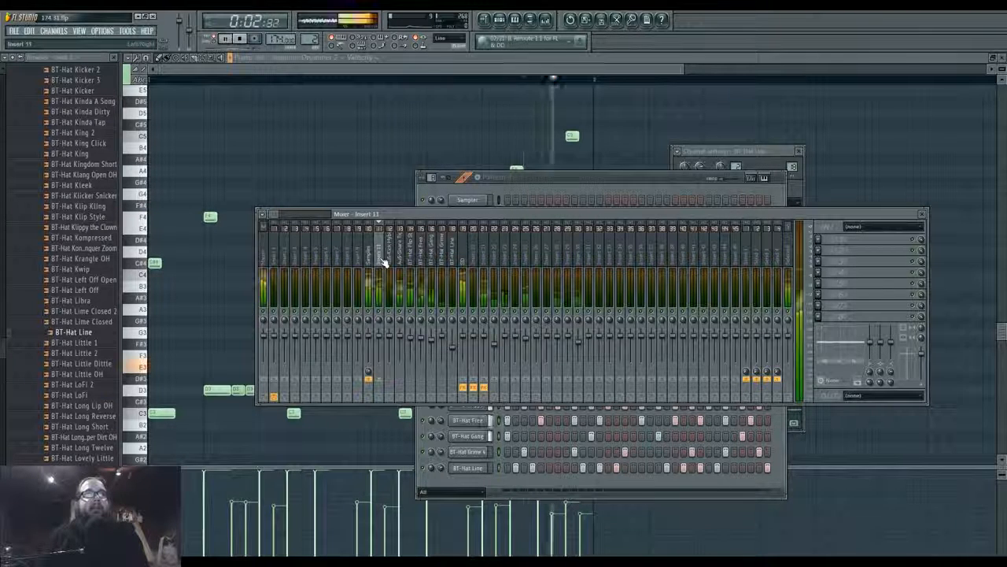
# Play the pattern and check the routing of the kick, snare and hat tracks through insert 11 and Samples
pyautogui.click(378, 260)
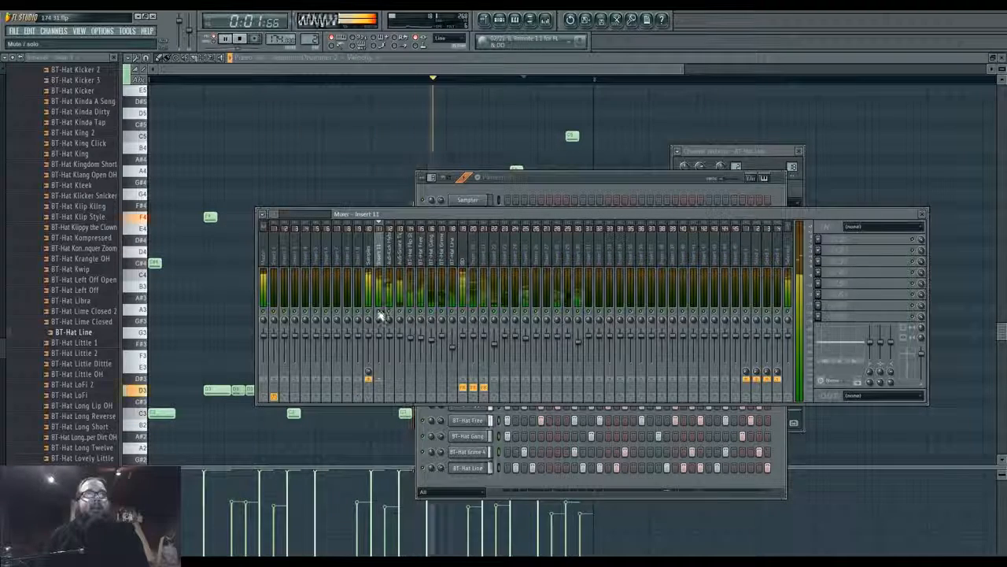
pyautogui.click(389, 268)
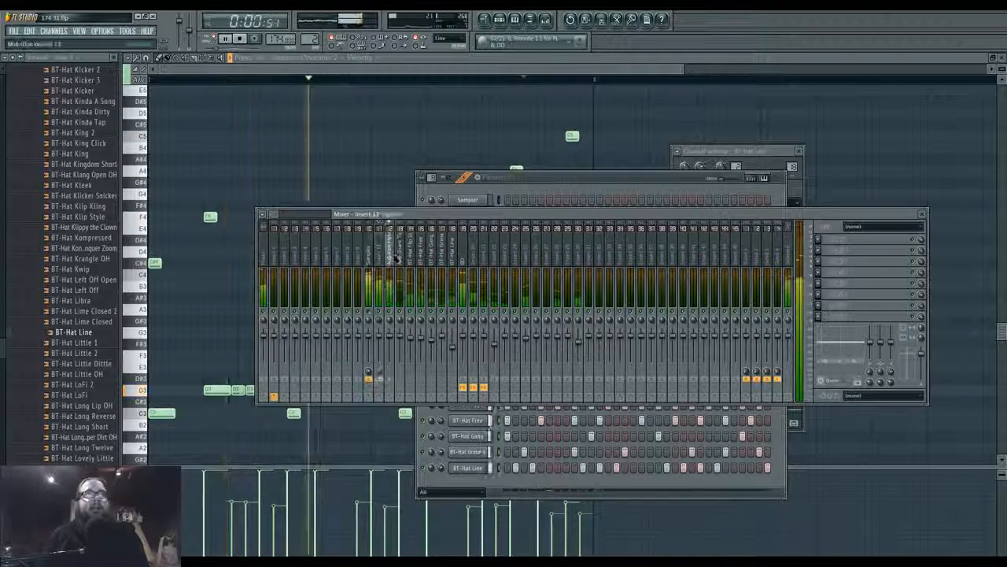
pyautogui.click(399, 268)
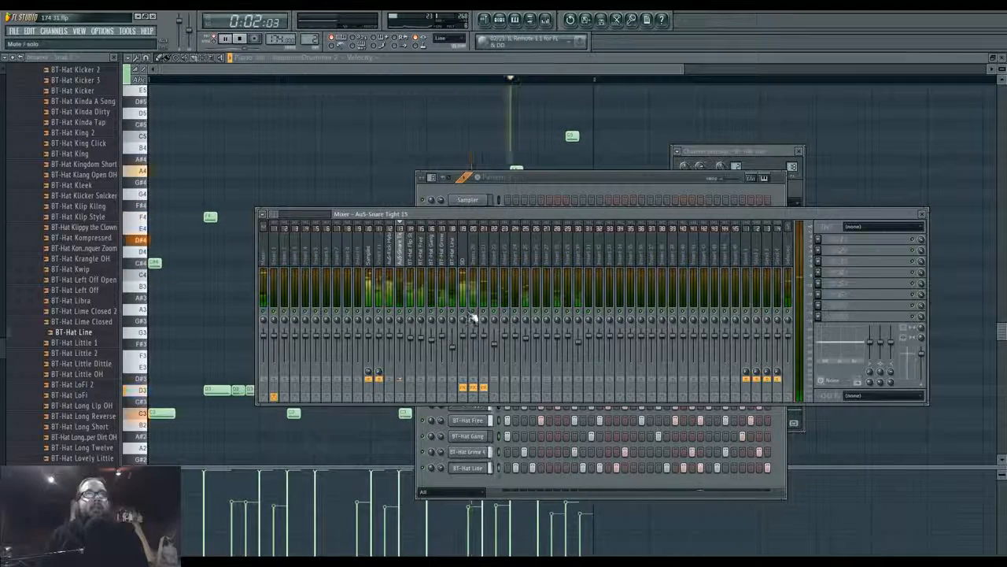
pyautogui.click(443, 264)
pyautogui.click(423, 264)
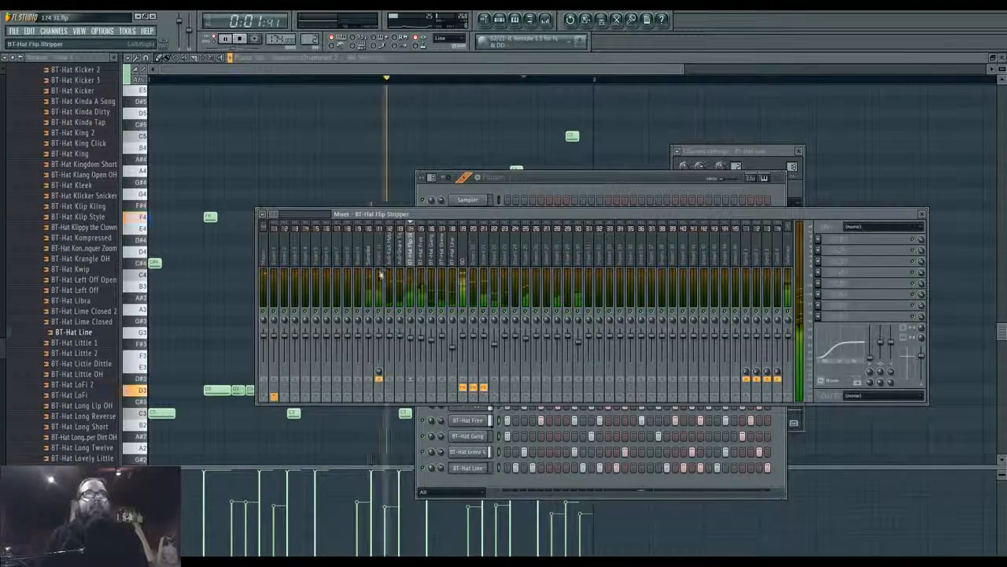
pyautogui.click(369, 254)
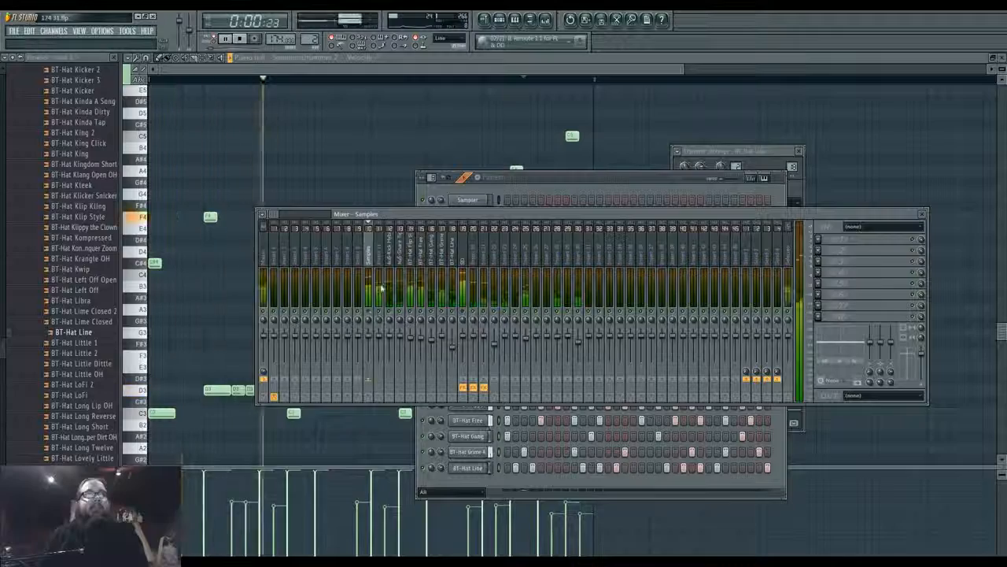
# Add a Fruity Limiter to insert 11, assign its sidechain input and switch it to compressor mode
pyautogui.click(380, 282)
pyautogui.click(818, 239)
pyautogui.moveTo(828, 250)
pyautogui.click(900, 354)
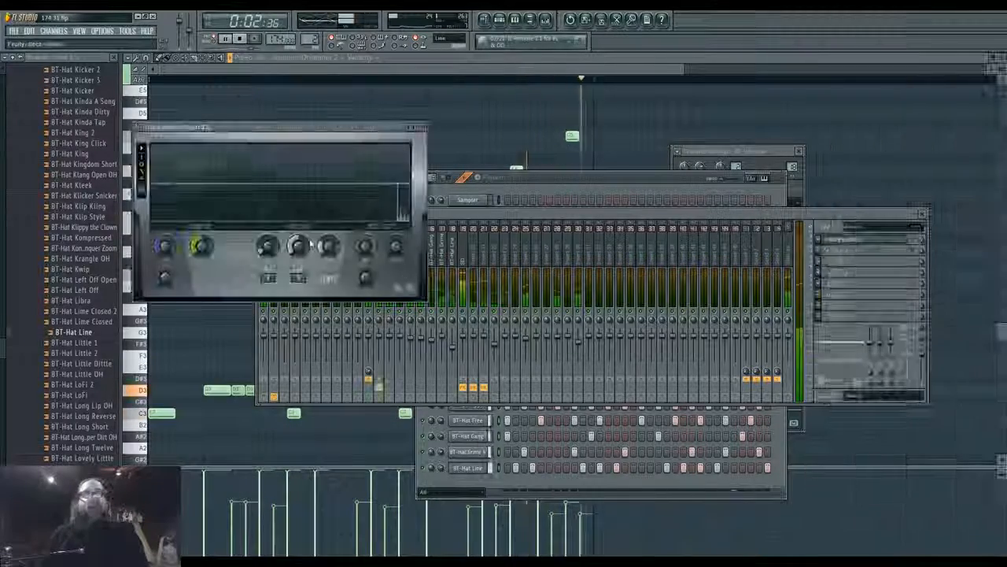
pyautogui.click(325, 290)
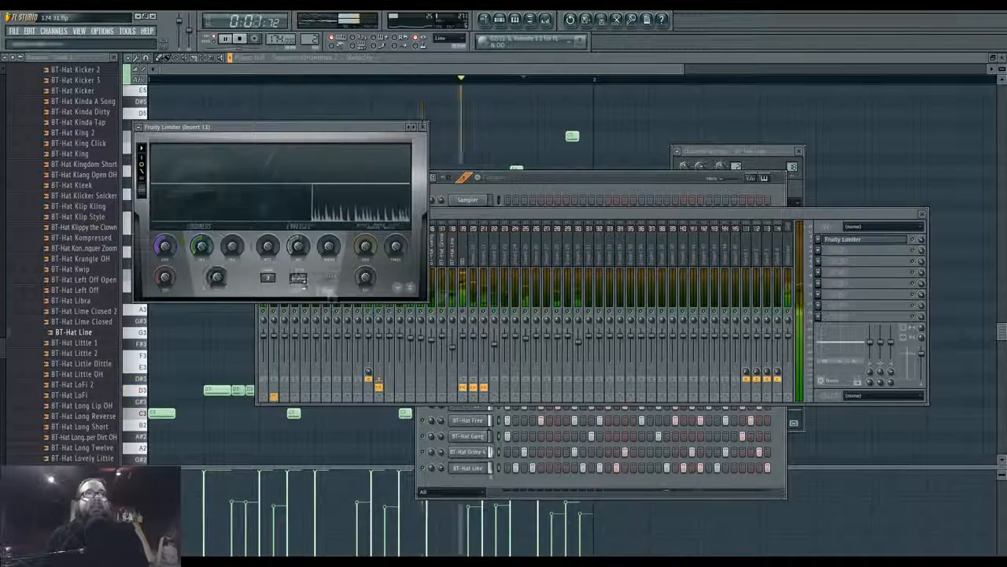
pyautogui.rightClick(303, 280)
pyautogui.click(325, 300)
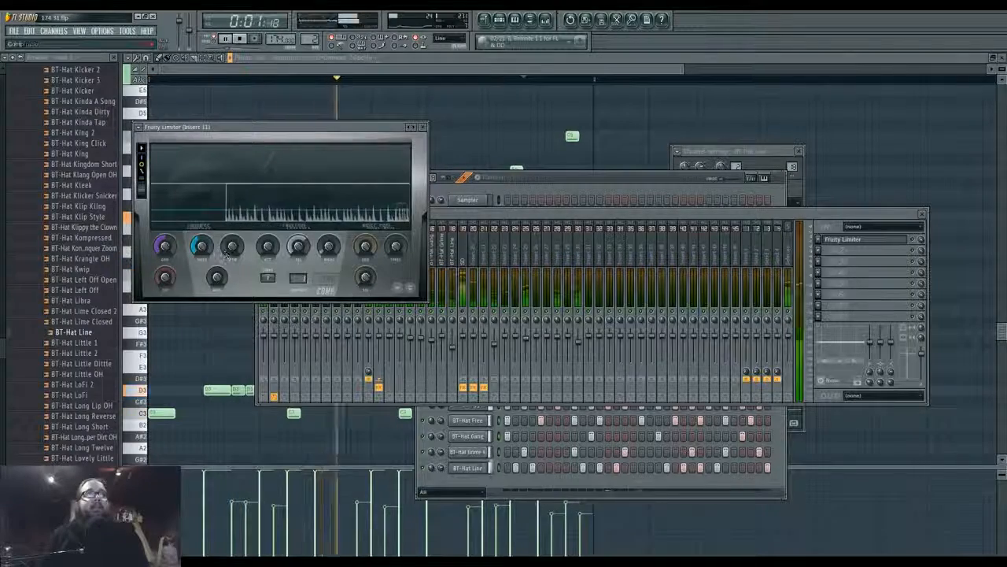
# Add a second Fruity Limiter to insert 11 in compressor mode, keyed from sidechain input 2, with its threshold lowered
pyautogui.click(821, 249)
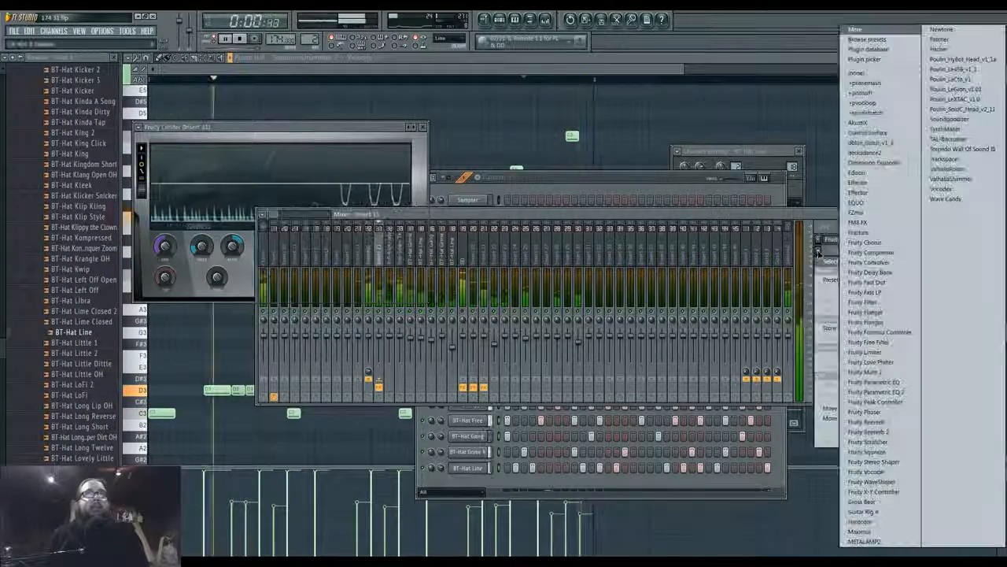
pyautogui.click(882, 351)
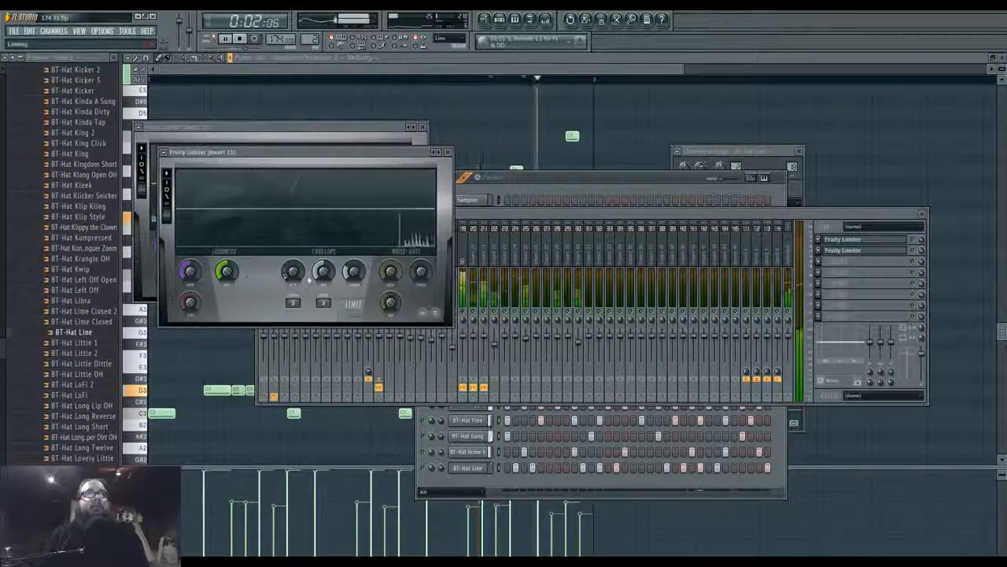
pyautogui.click(323, 302)
pyautogui.click(357, 332)
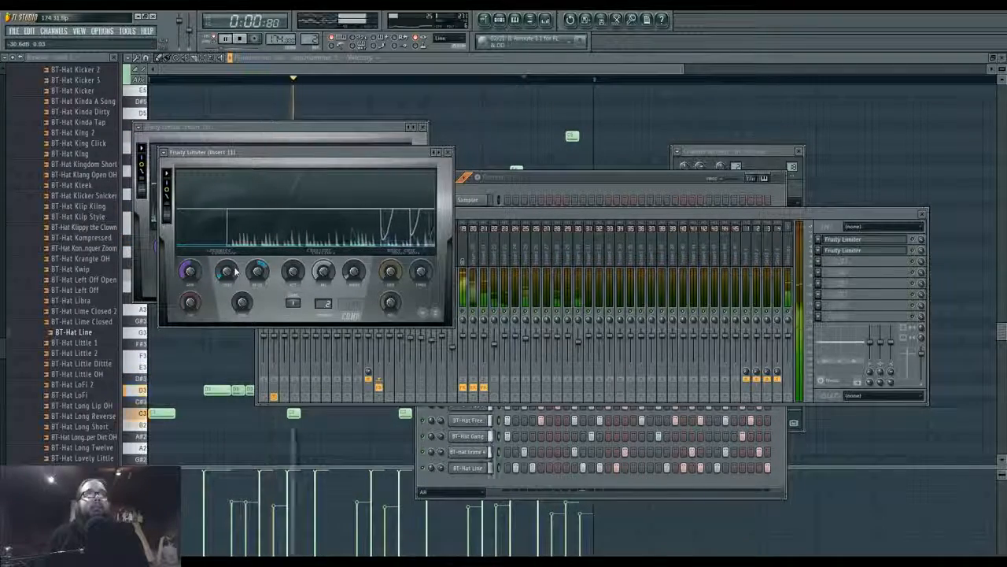
# Send the Au5-Snare Tight 15 mixer track to the SD track as a sidechain source
pyautogui.press('F6')
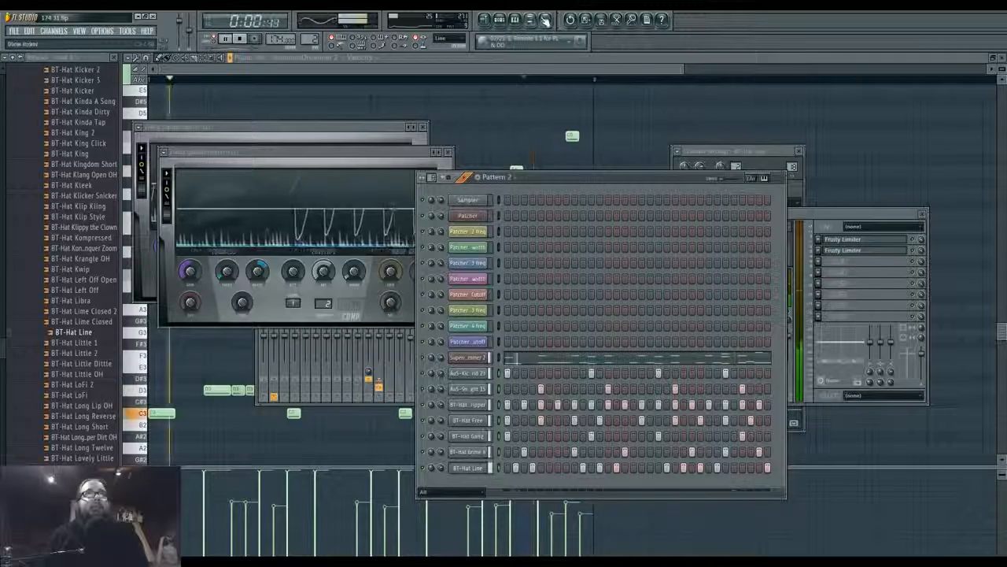
pyautogui.press('F9')
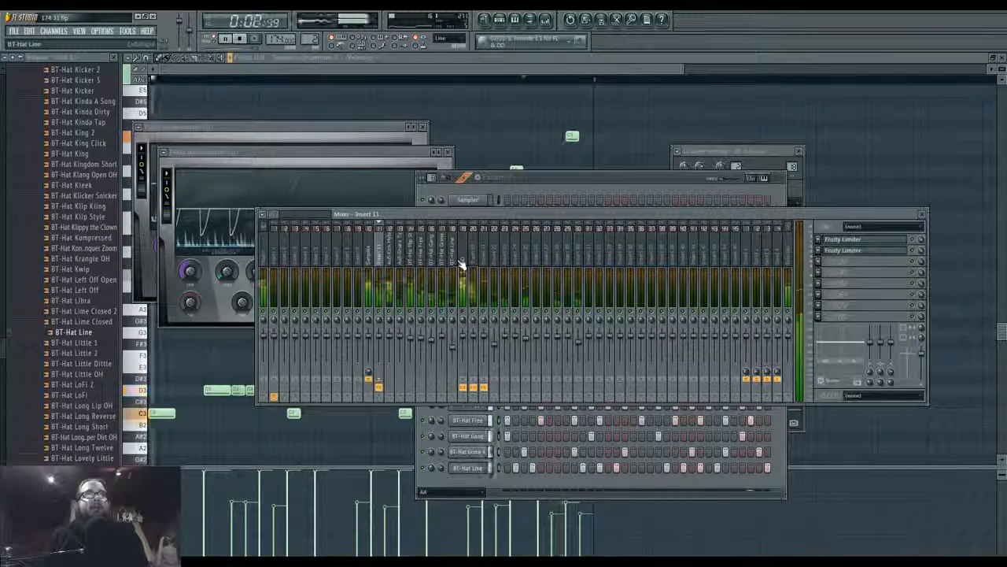
pyautogui.click(462, 265)
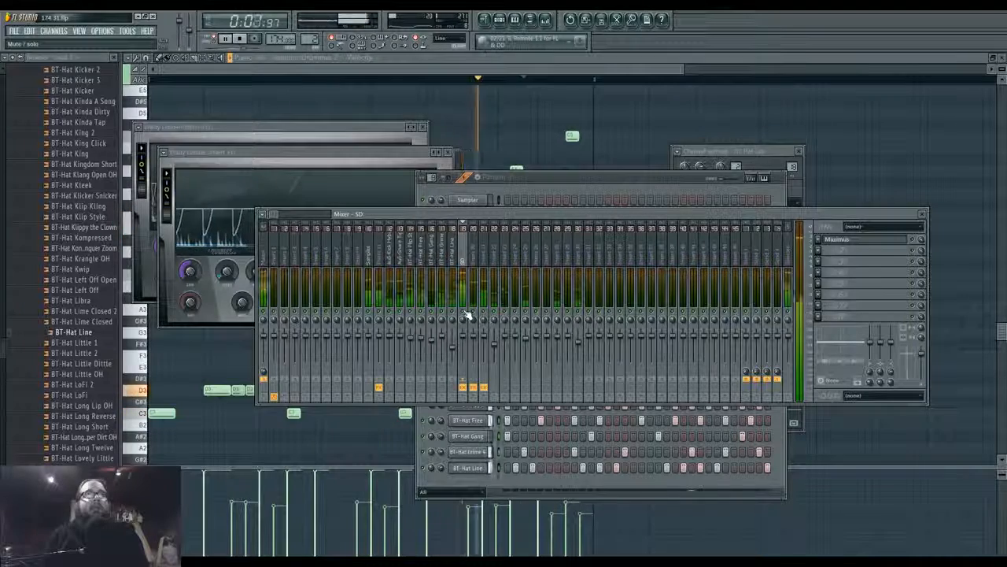
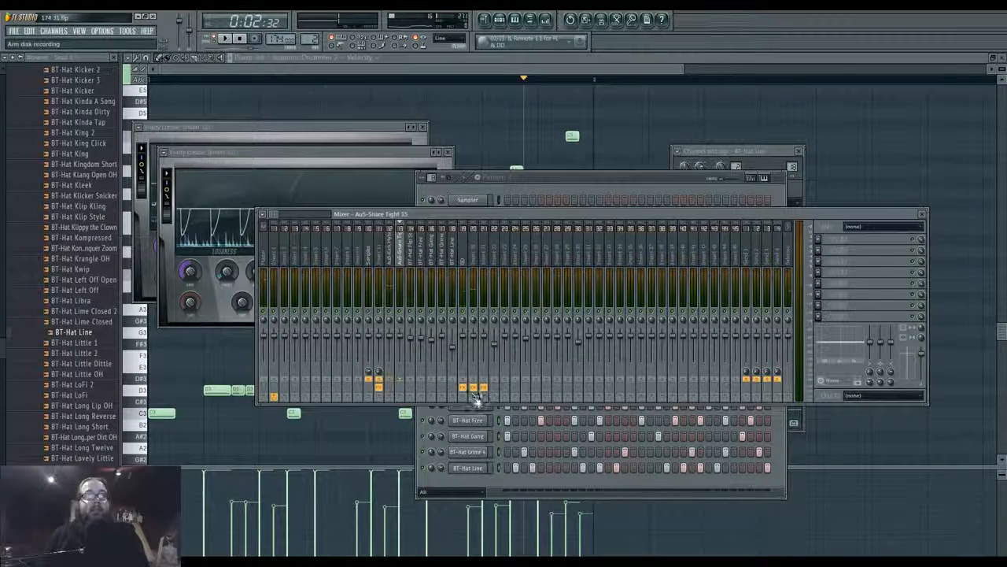
pyautogui.click(462, 377)
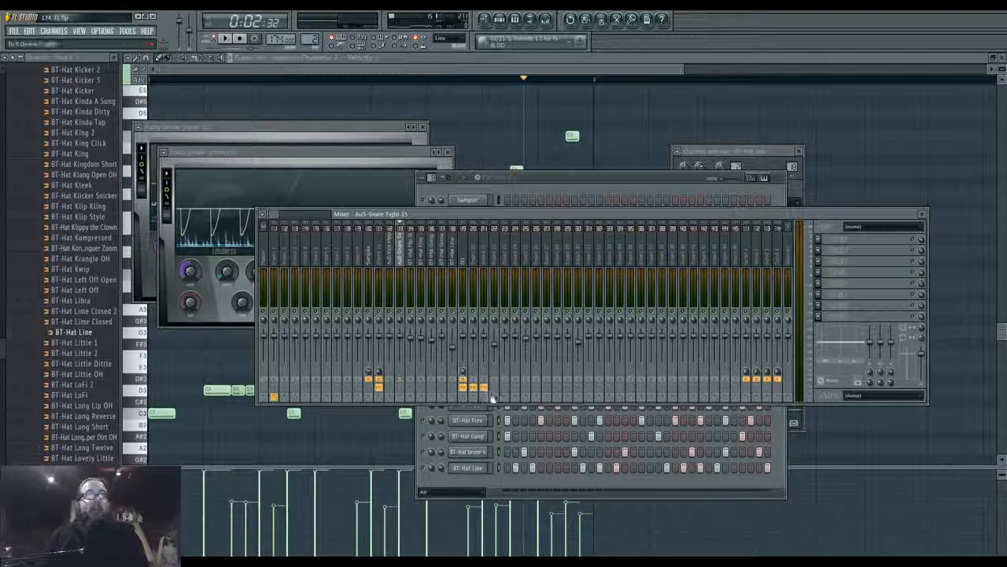
# Add a Fruity Limiter after Maximus on the SD track, in compressor mode with a sidechain input, and lower its threshold during playback
pyautogui.click(464, 260)
pyautogui.click(818, 239)
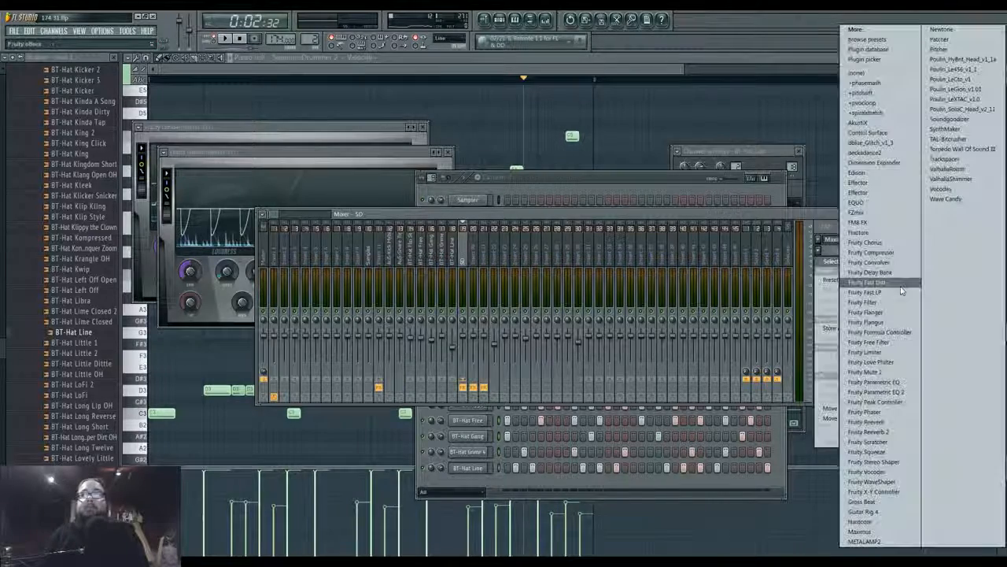
pyautogui.moveTo(826, 261)
pyautogui.click(870, 351)
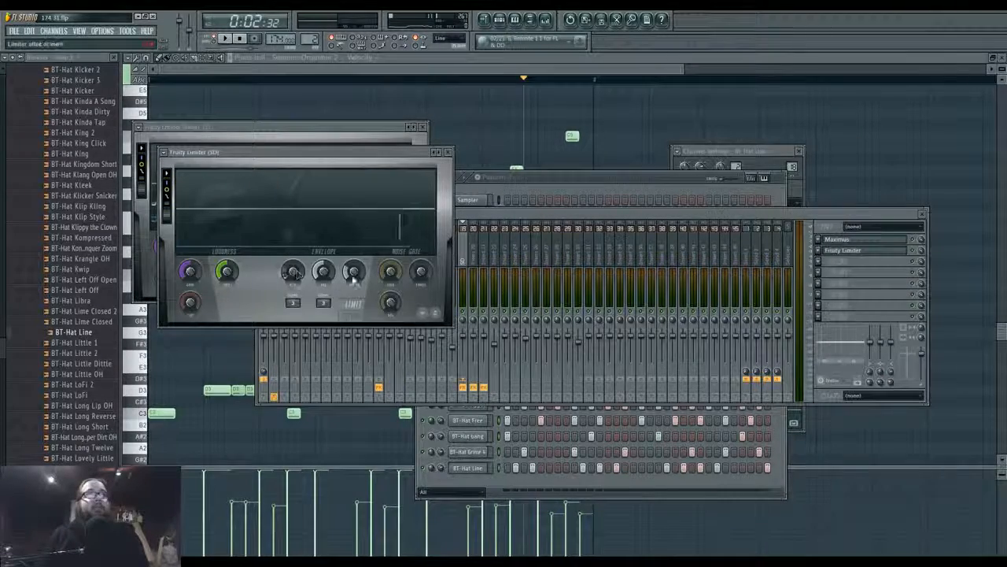
pyautogui.click(323, 304)
pyautogui.click(366, 325)
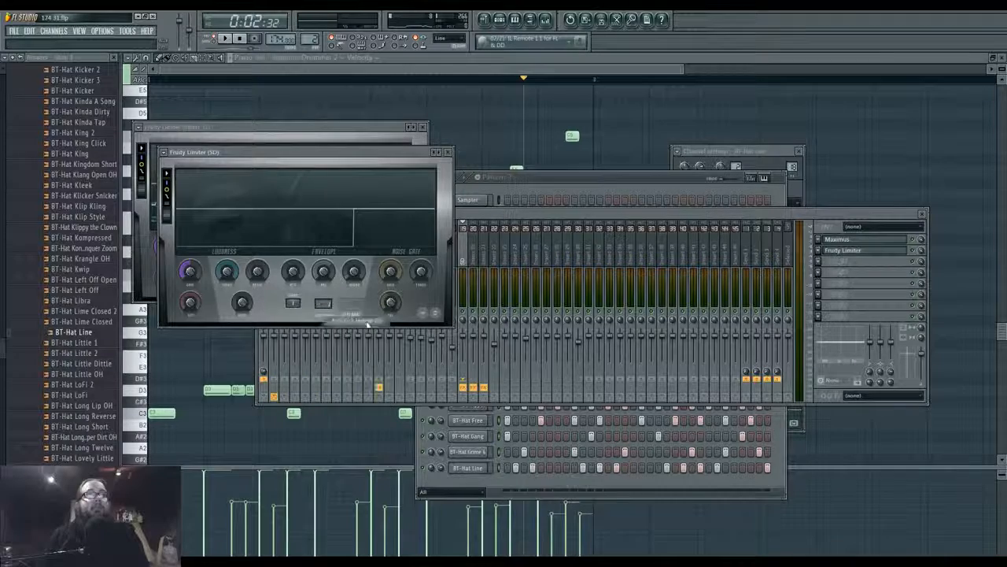
pyautogui.press('space')
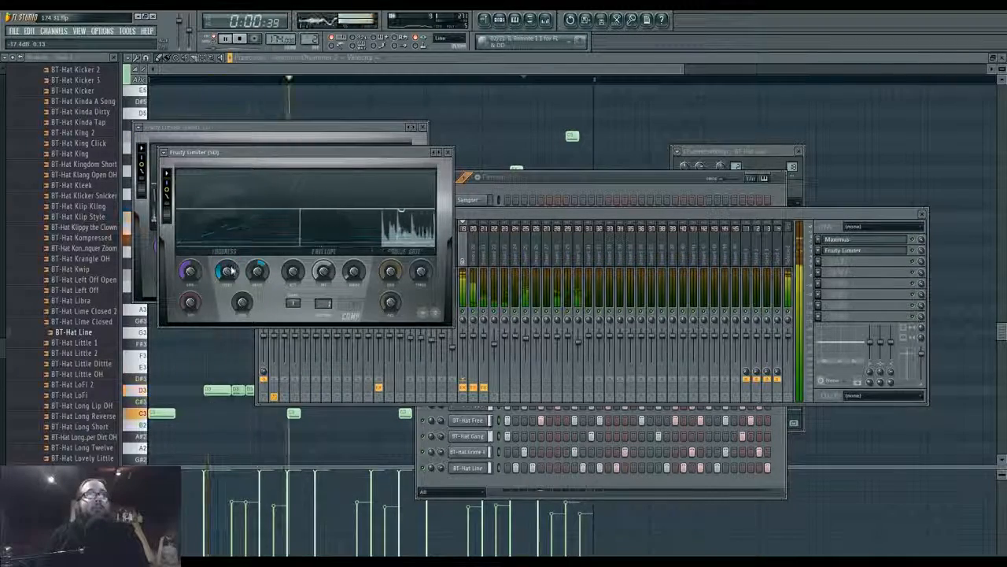
# Add a second Fruity Limiter to SD in compressor mode, keyed from sidechain input 2, with the threshold at about -25 dB
pyautogui.click(819, 261)
pyautogui.moveTo(831, 273)
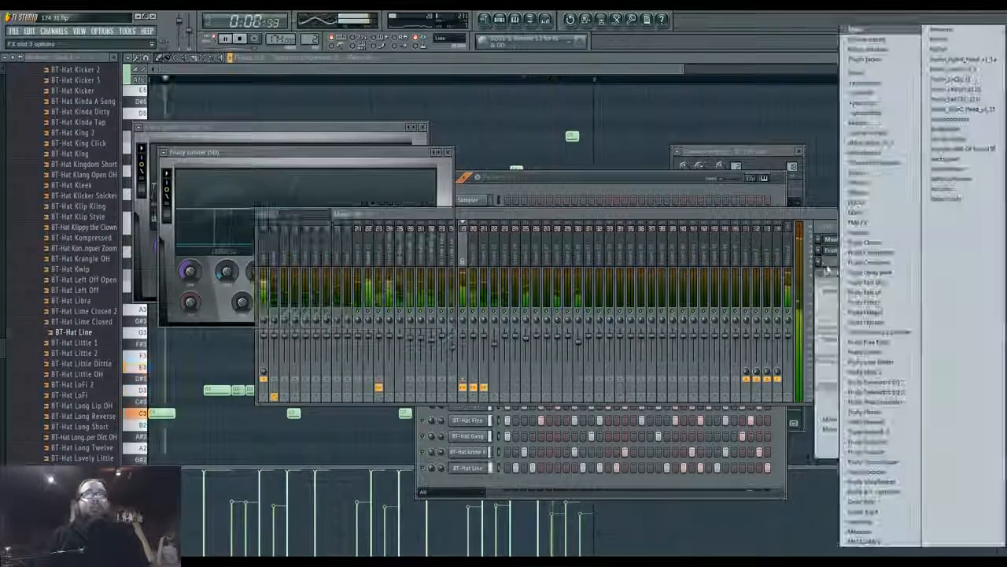
pyautogui.click(887, 353)
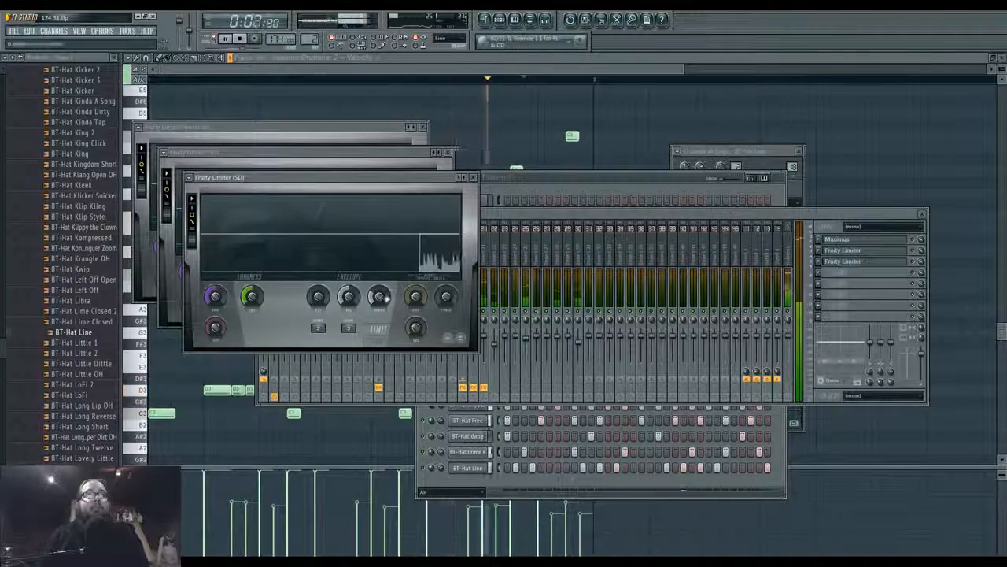
pyautogui.click(382, 343)
pyautogui.rightClick(349, 328)
pyautogui.click(369, 353)
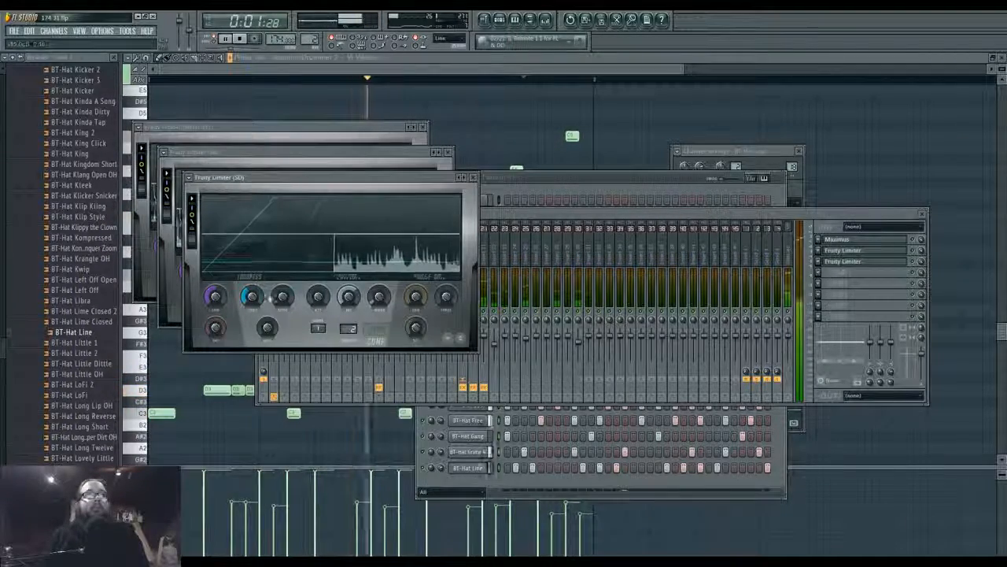
pyautogui.moveTo(252, 297)
pyautogui.mouseDown()
pyautogui.moveTo(252, 322)
pyautogui.moveTo(253, 302)
pyautogui.mouseUp()
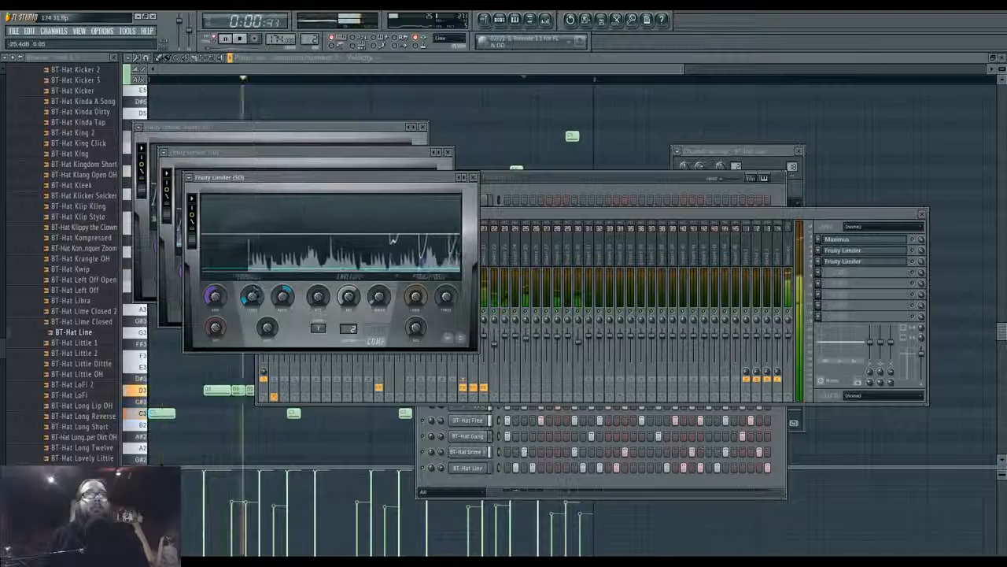
# Move both limiters on the SD track down one slot and insert Fruity Parametric EQ 2 directly after Maximus
pyautogui.click(582, 179)
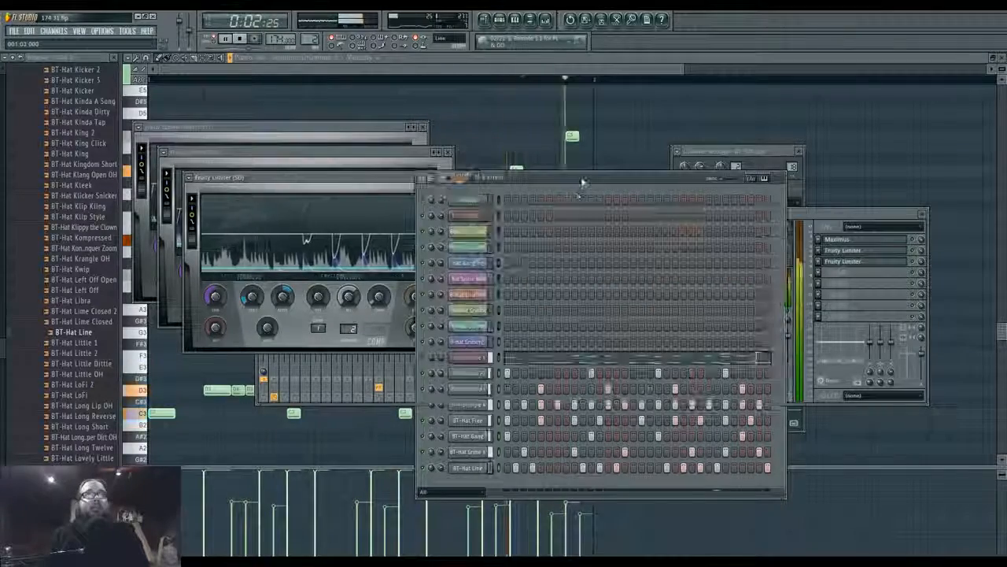
pyautogui.press('F9')
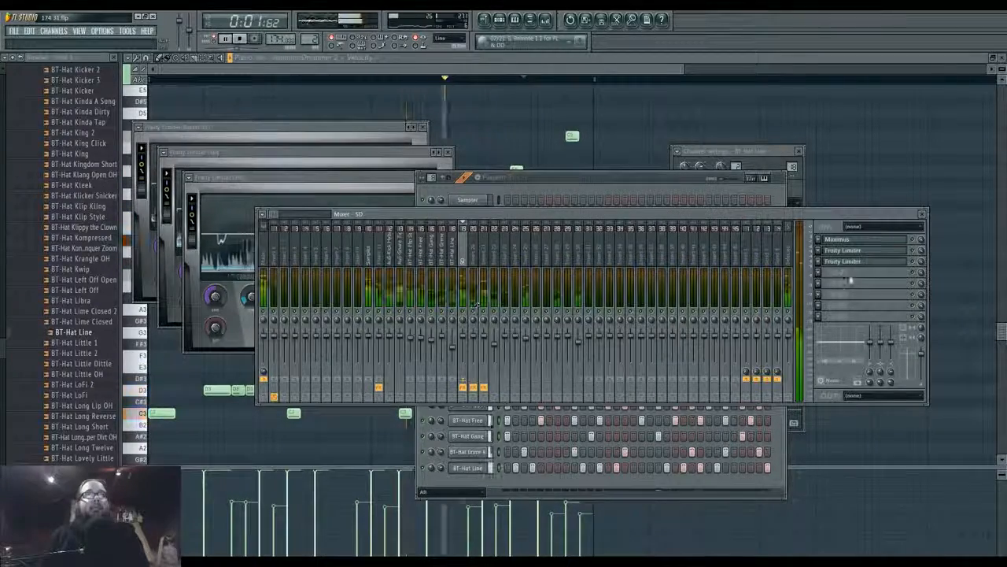
pyautogui.press('F7')
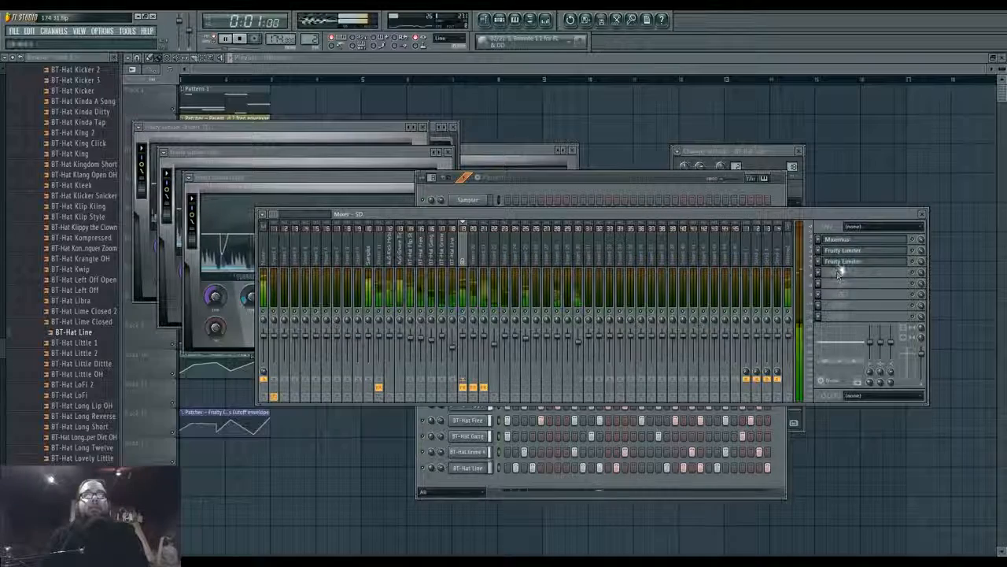
pyautogui.scroll(-1, 840, 266)
pyautogui.scroll(-1, 839, 251)
pyautogui.click(819, 250)
pyautogui.moveTo(831, 258)
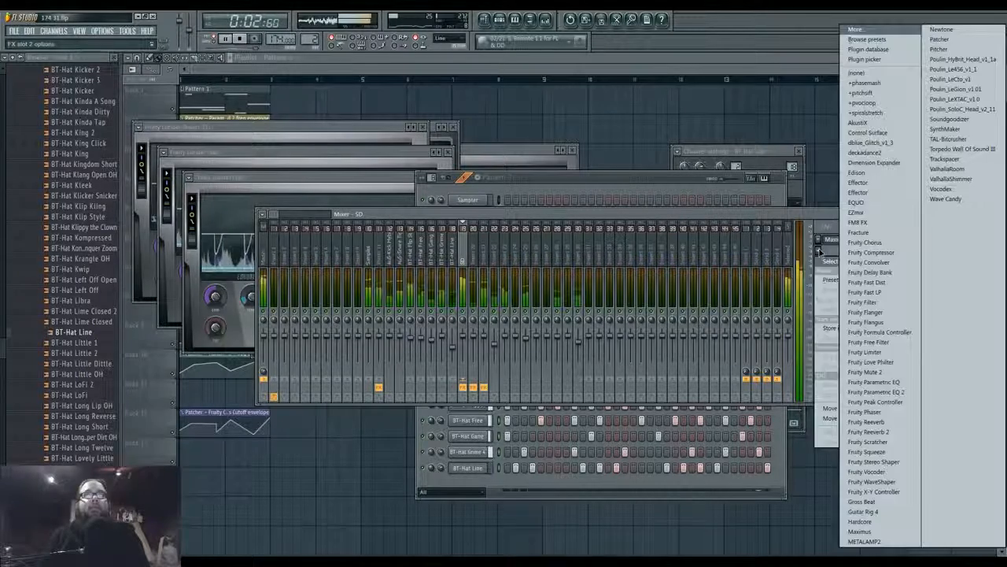
pyautogui.click(873, 391)
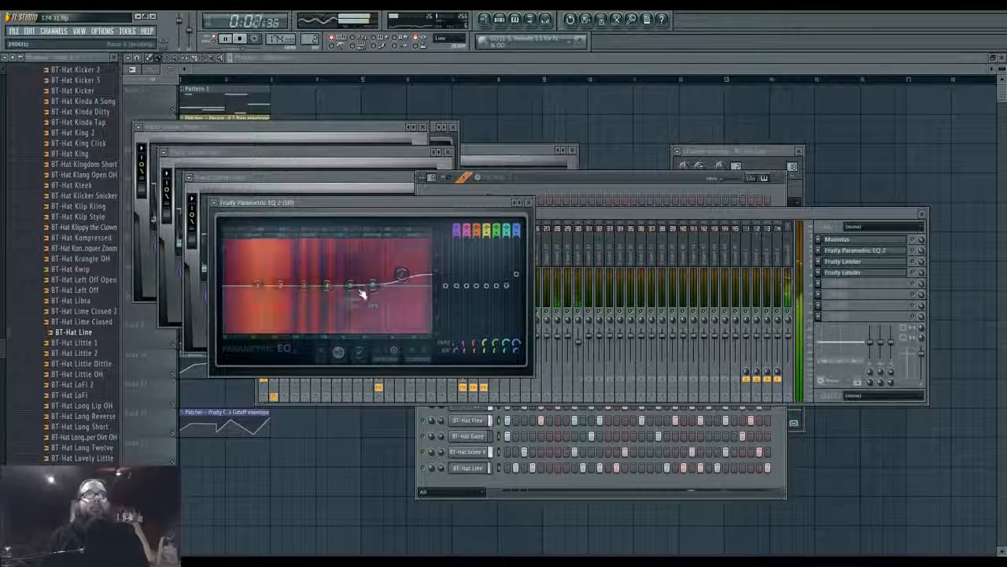
# Shape the SD track's Parametric EQ 2 curve by dipping the low mids and adjusting the band around 764 Hz
pyautogui.moveTo(304, 285); pyautogui.dragTo(277, 299)
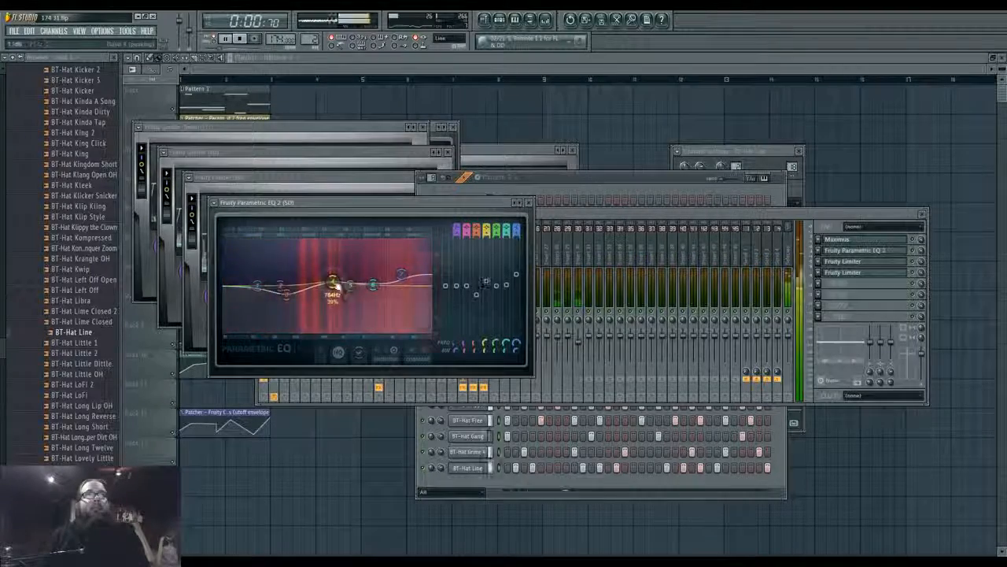
pyautogui.click(585, 196)
pyautogui.click(794, 216)
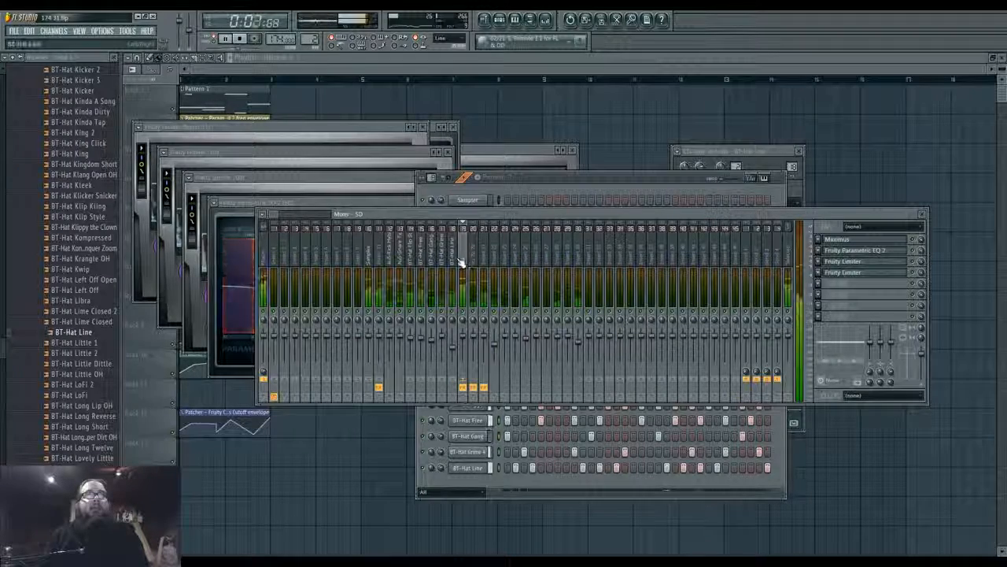
# Add Maximus to the Samples track, load a preset and move its window clear of the others
pyautogui.click(400, 255)
pyautogui.click(371, 256)
pyautogui.click(375, 258)
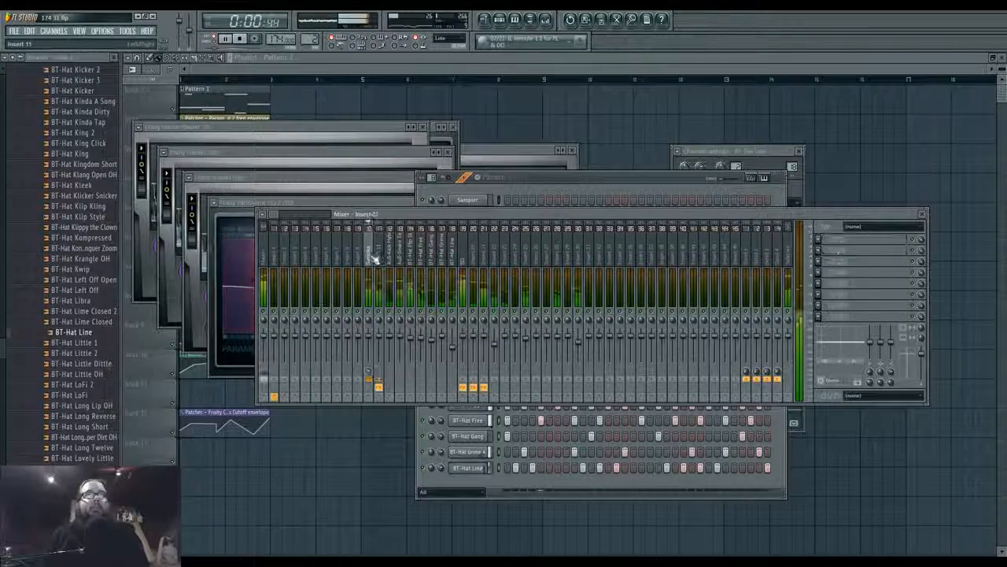
pyautogui.click(818, 244)
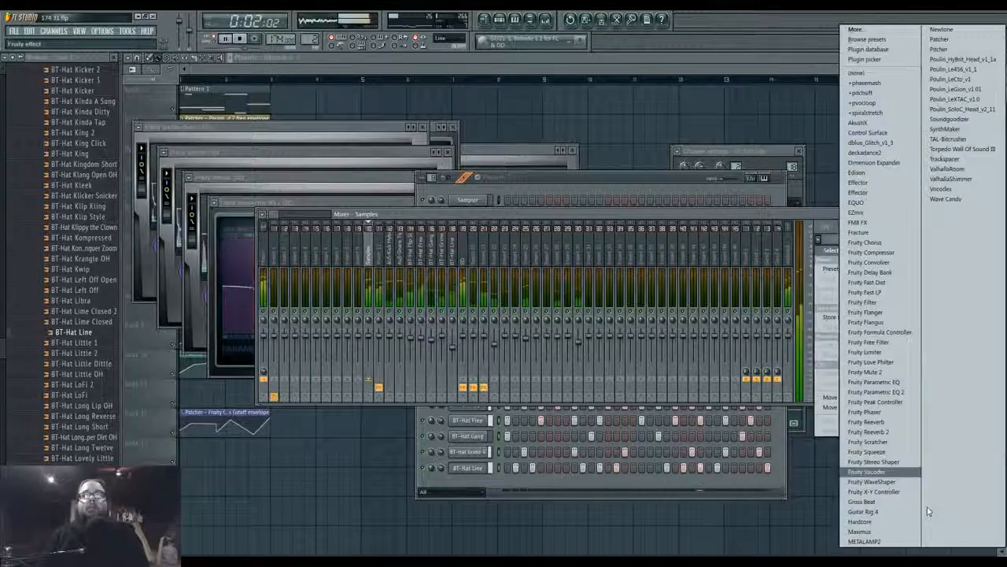
pyautogui.click(866, 529)
pyautogui.rightClick(443, 128)
pyautogui.click(458, 206)
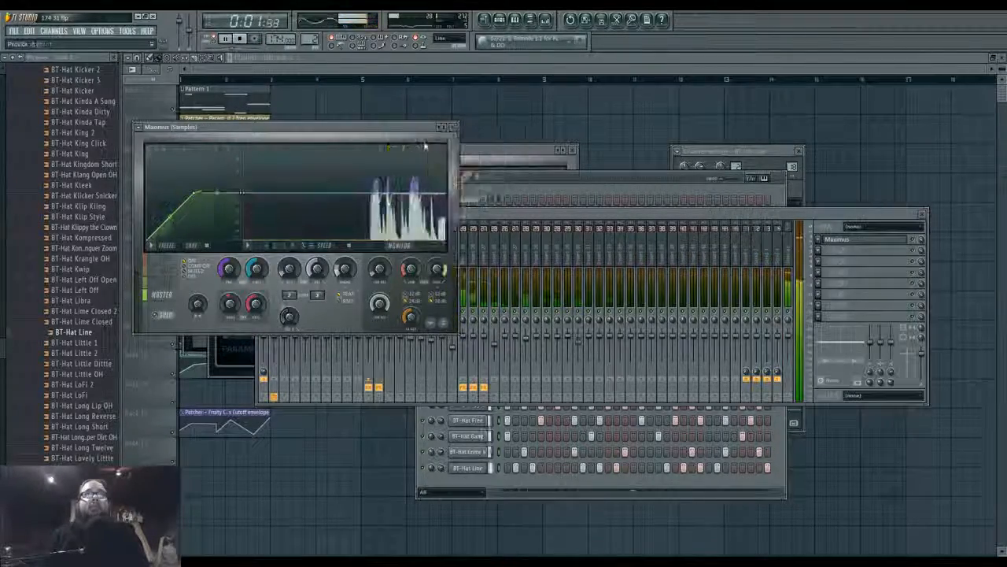
pyautogui.moveTo(418, 128); pyautogui.dragTo(523, 161)
# Steepen the compression curves of the low, mid and high bands in the Samples track's Maximus, and check its master band
pyautogui.click(266, 292)
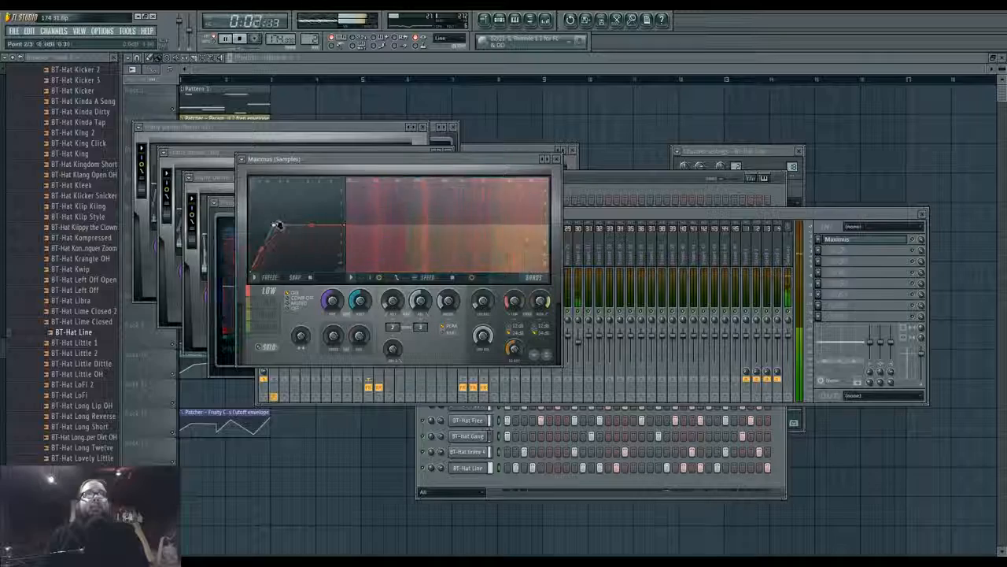
pyautogui.click(276, 301)
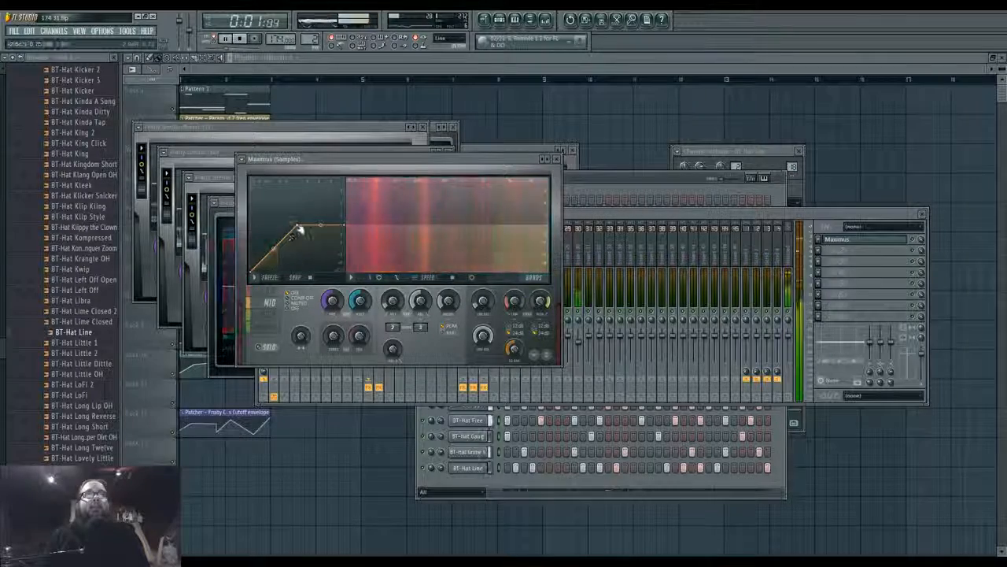
pyautogui.moveTo(298, 227); pyautogui.dragTo(282, 225)
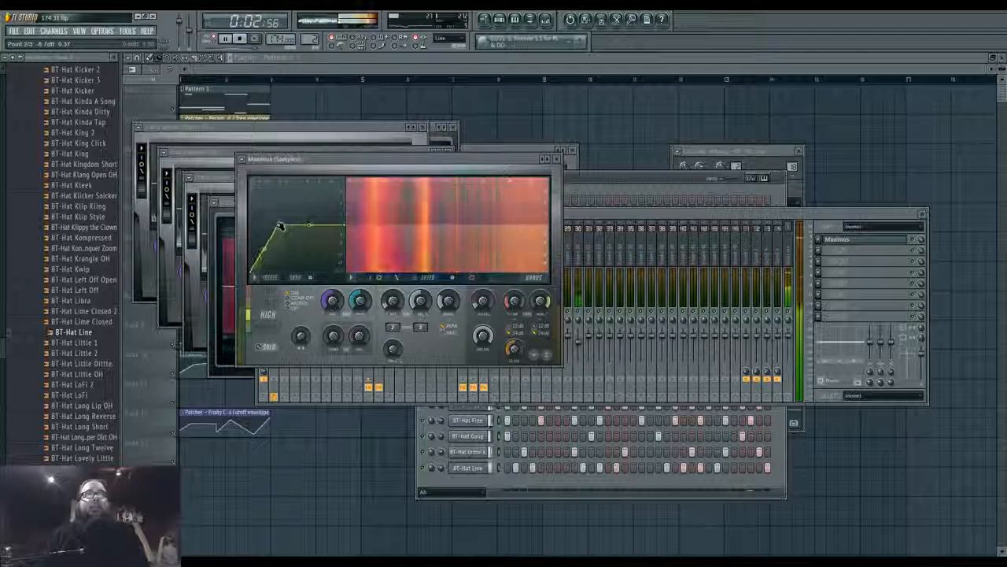
pyautogui.click(271, 305)
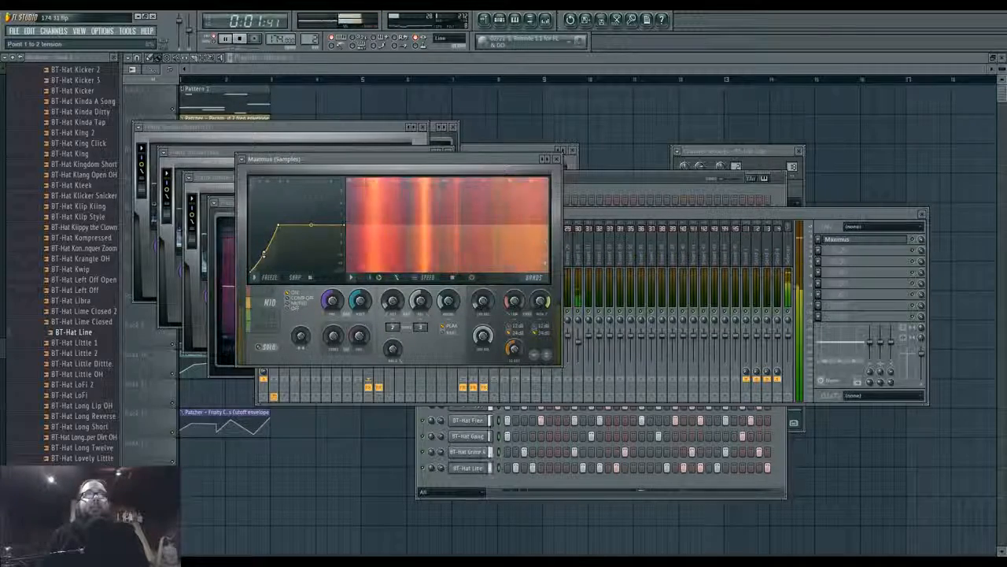
pyautogui.click(279, 332)
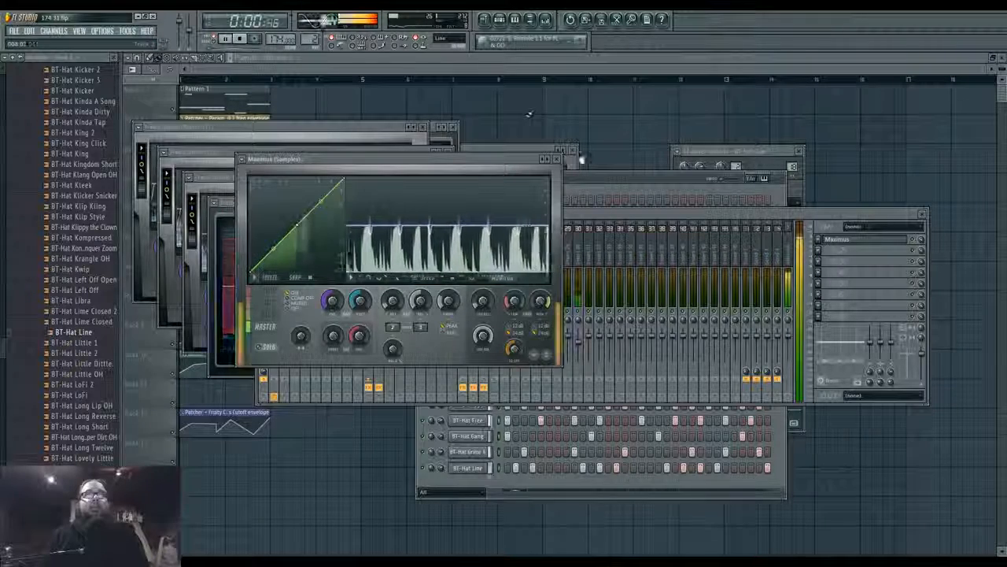
pyautogui.click(623, 178)
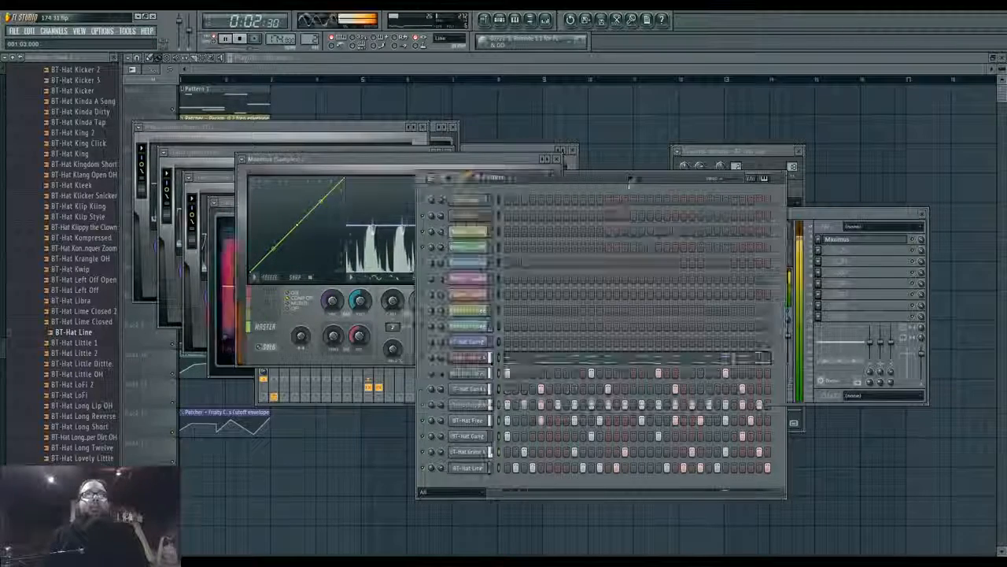
# Open the Au5-Kick Hybrid 23 channel settings and play the pattern to check the low band of the Samples track's Maximus
pyautogui.click(467, 372)
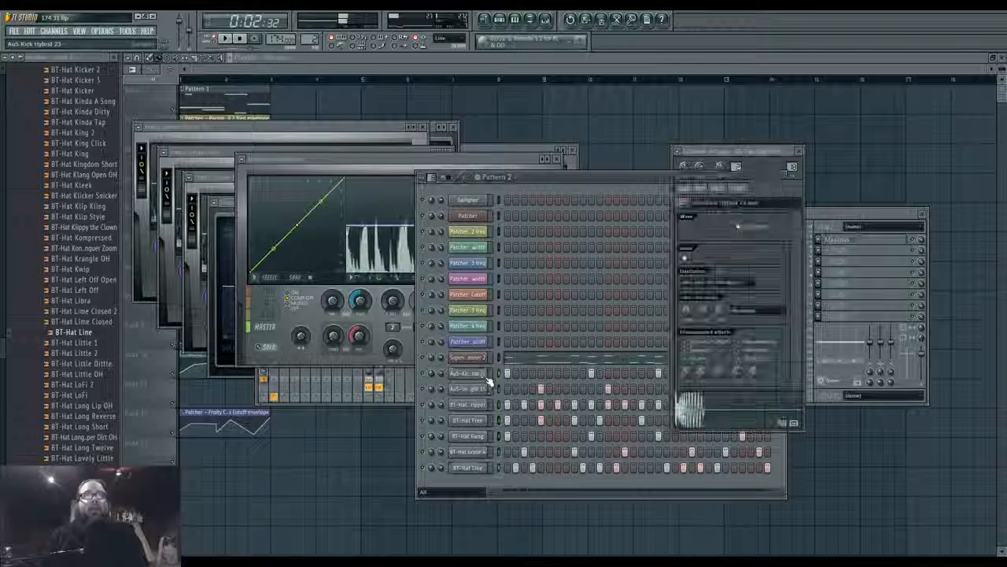
pyautogui.moveTo(756, 374); pyautogui.dragTo(704, 365)
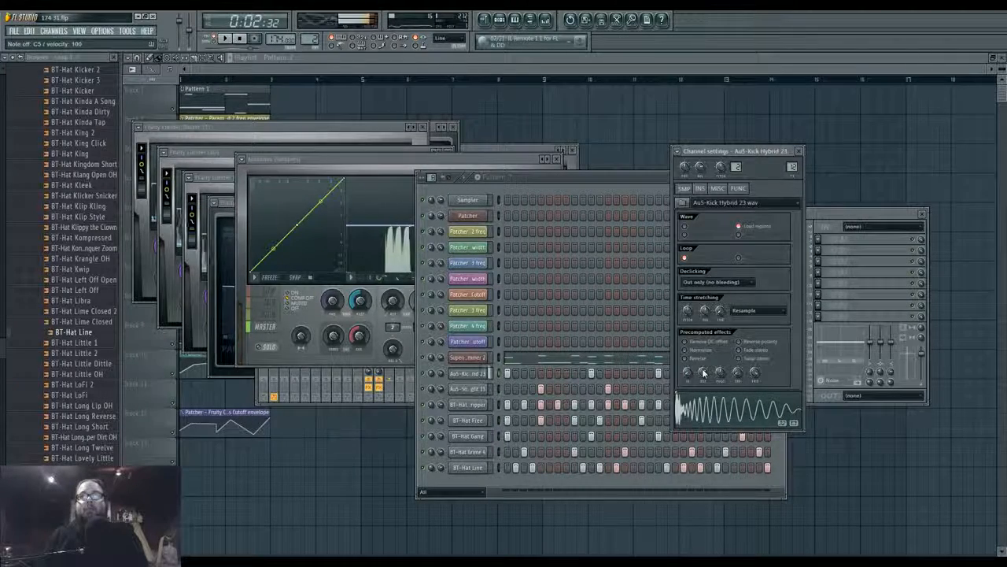
pyautogui.press('space')
pyautogui.click(271, 290)
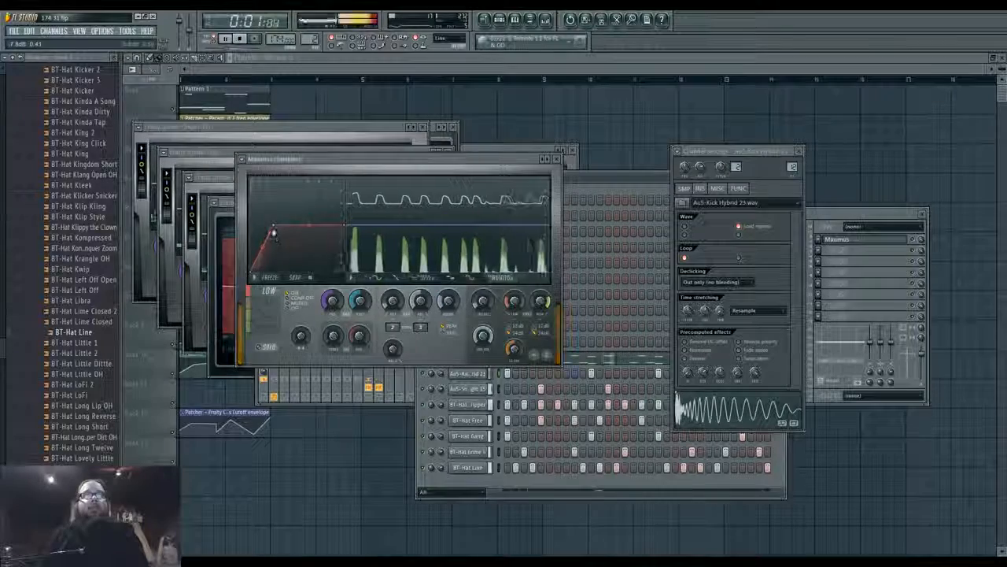
# Review the Fruity Limiters on Insert 11 and the SD track, and fine-tune the compressor threshold in the SD limiter
pyautogui.click(545, 19)
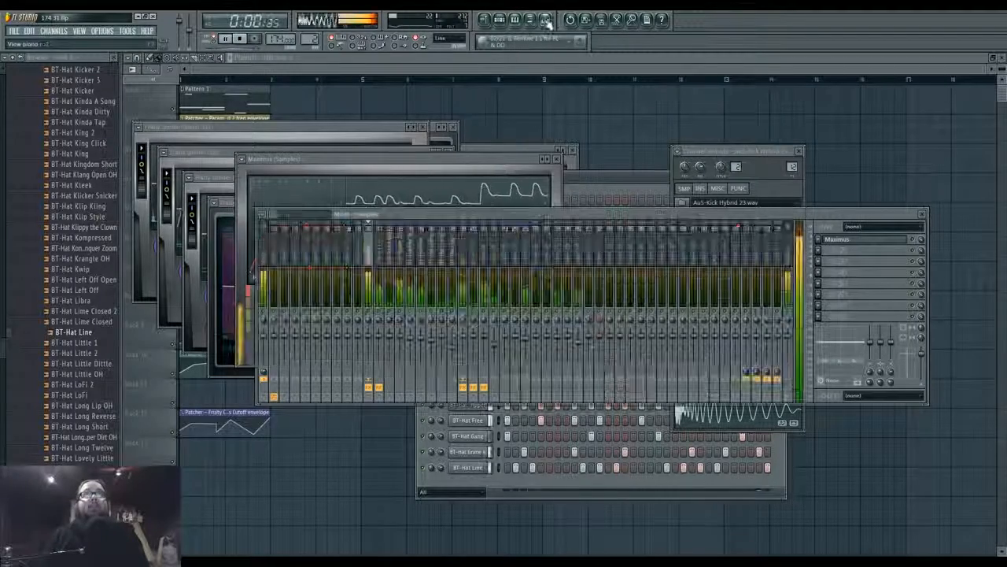
pyautogui.click(380, 263)
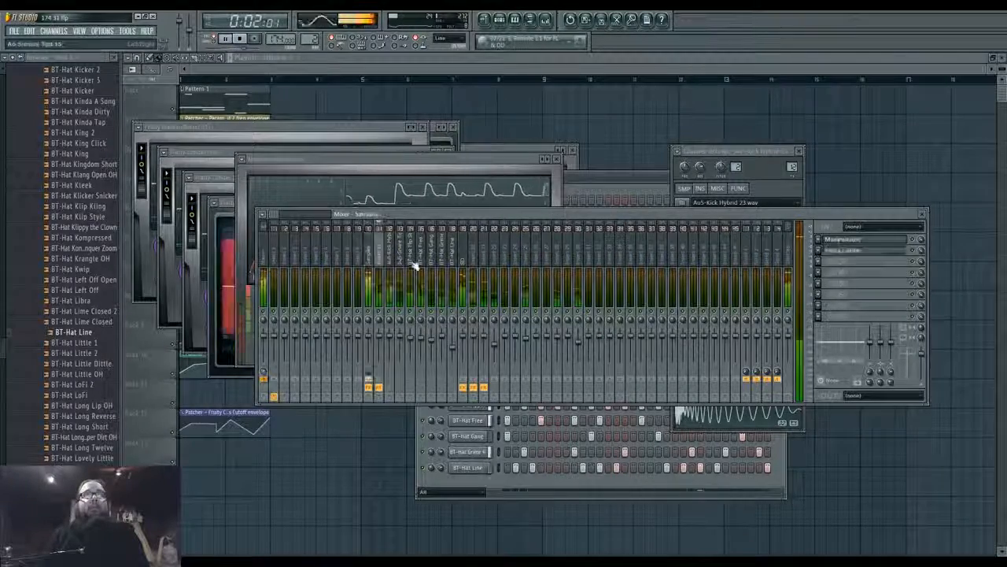
pyautogui.click(864, 240)
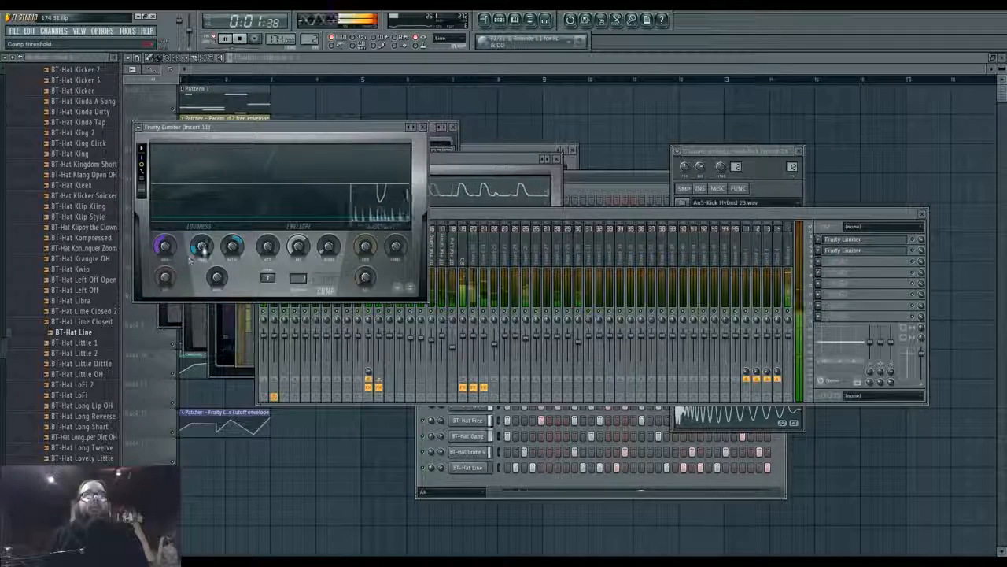
pyautogui.click(465, 253)
pyautogui.click(840, 262)
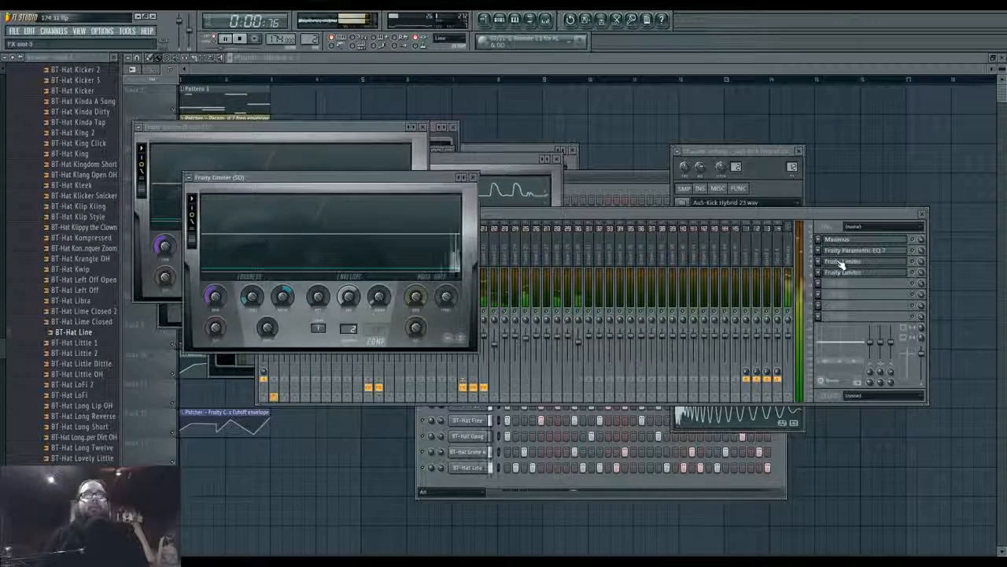
pyautogui.click(902, 273)
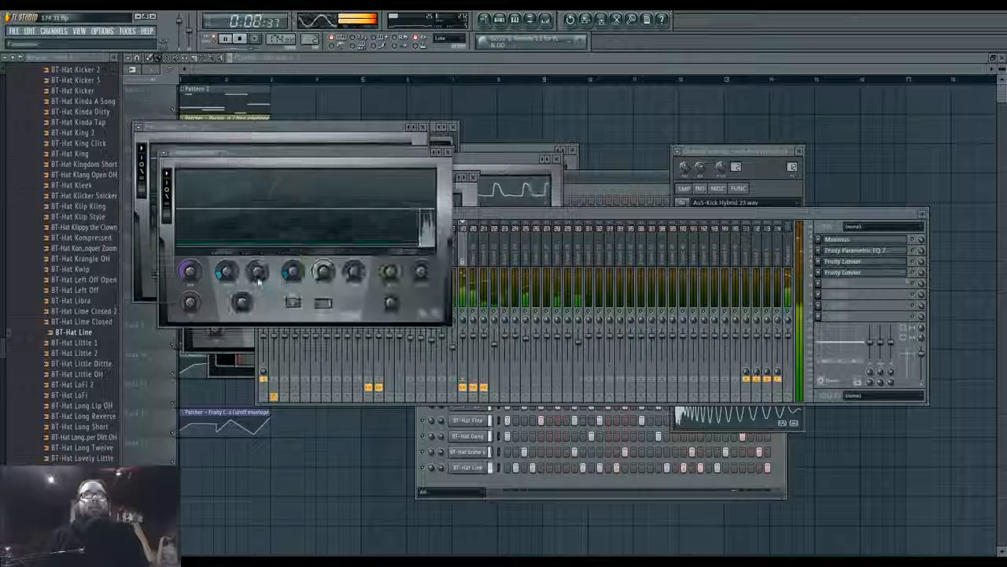
pyautogui.moveTo(226, 271); pyautogui.dragTo(227, 268)
# Stop playback and route the SD track and the Samples track exclusively to Insert 9
pyautogui.click(592, 181)
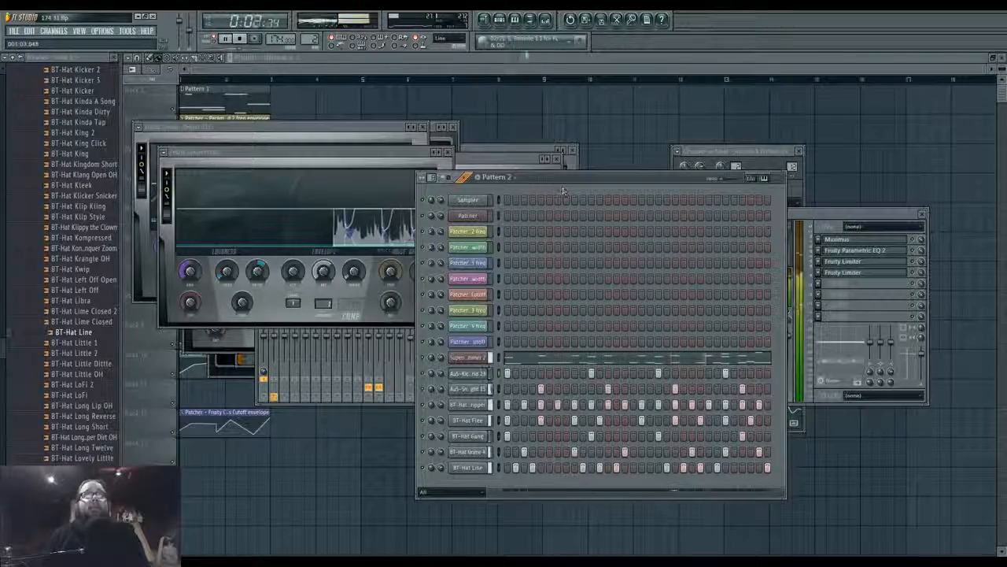
pyautogui.click(546, 21)
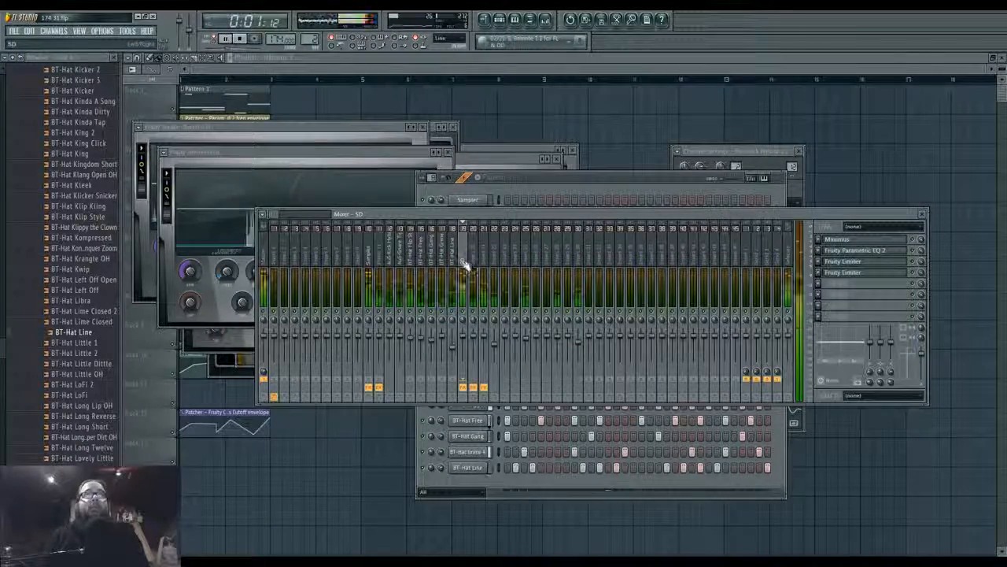
pyautogui.press('space')
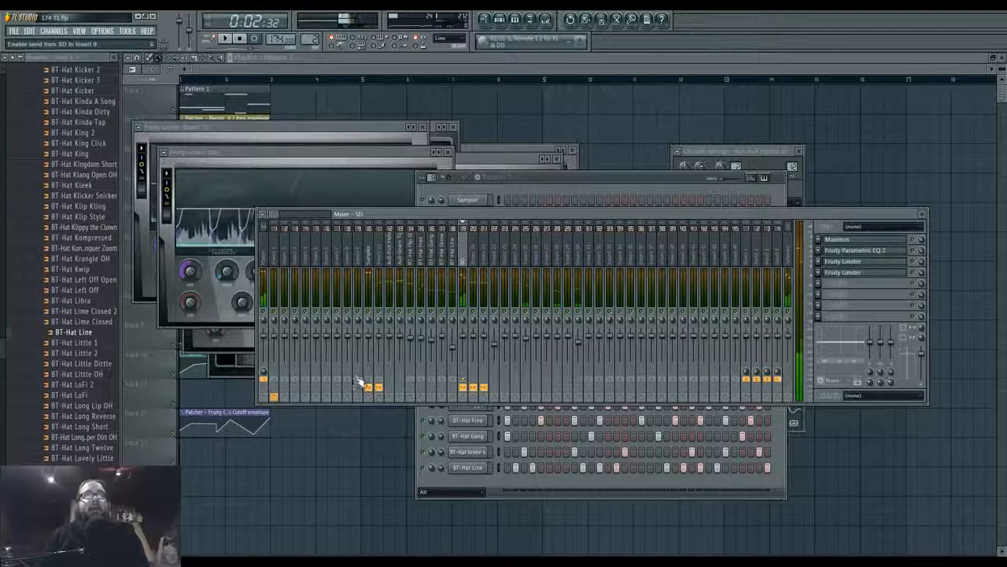
pyautogui.rightClick(359, 380)
pyautogui.click(376, 385)
pyautogui.click(372, 274)
pyautogui.rightClick(358, 379)
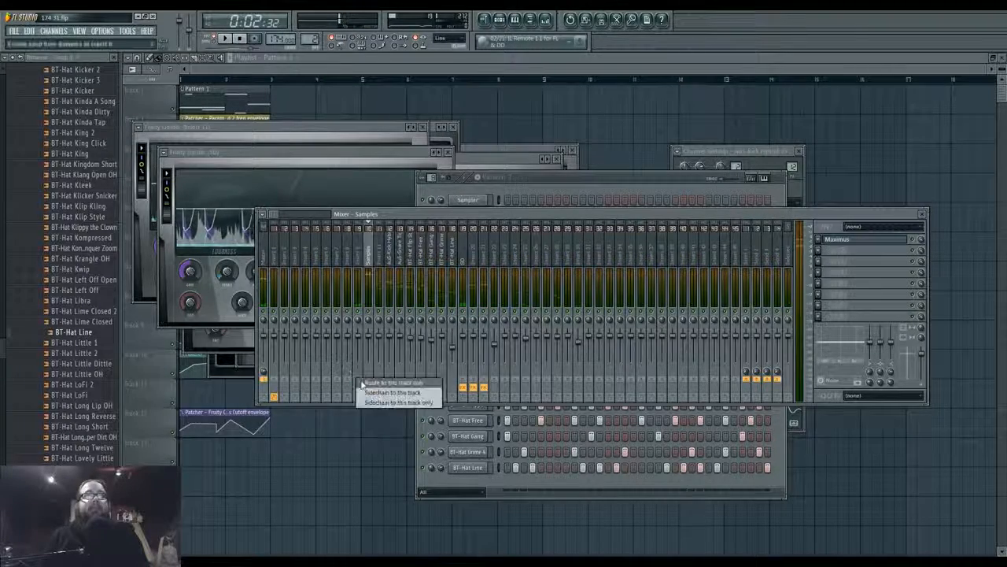
pyautogui.click(374, 384)
# Rename mixer track Insert 9 as Drums
pyautogui.click(361, 262)
pyautogui.press('F2')
pyautogui.write('Dru')
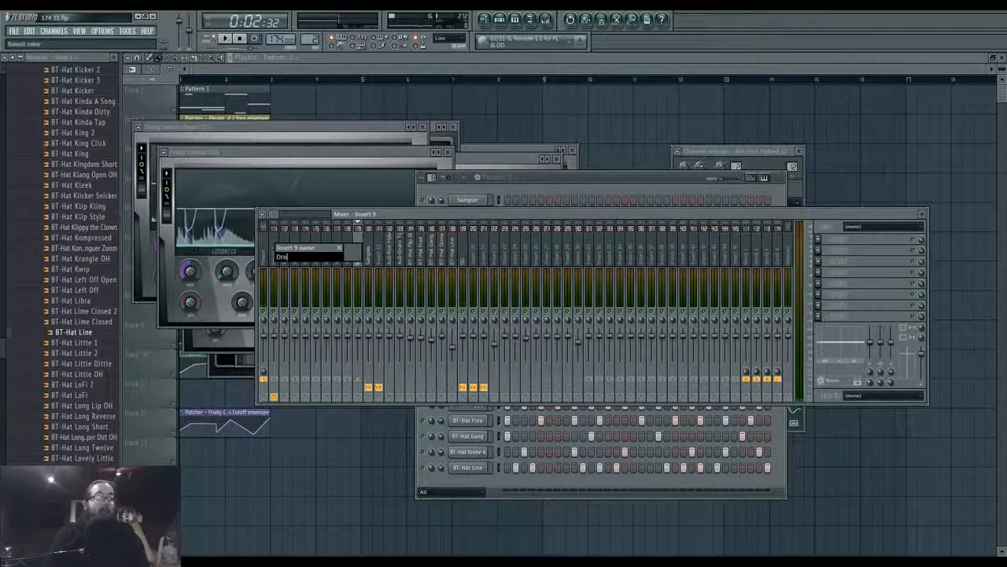
pyautogui.write('ms')
pyautogui.press('Return')
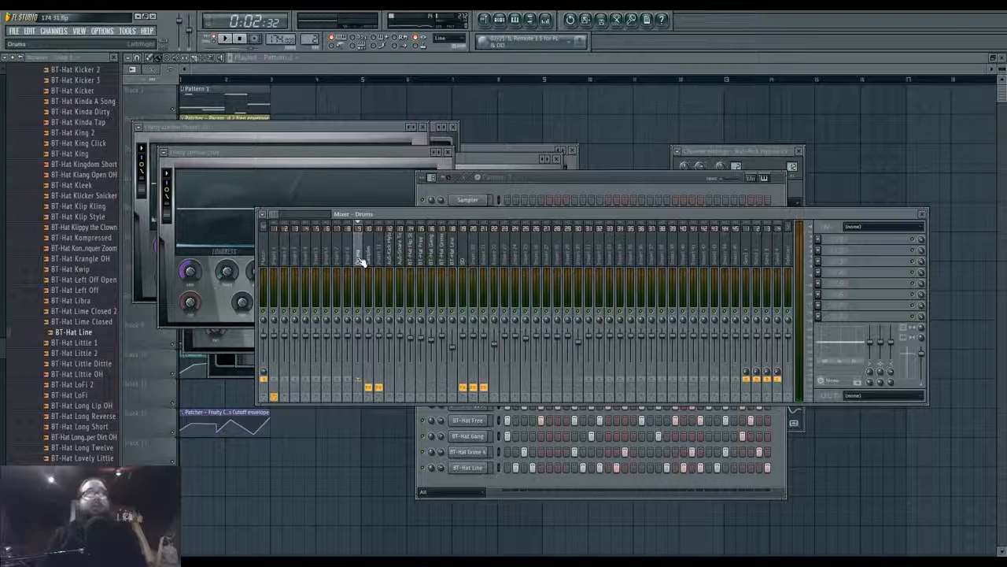
# Add Maximus to the first effect slot of the Drums track and load its Default preset
pyautogui.click(821, 238)
pyautogui.click(874, 530)
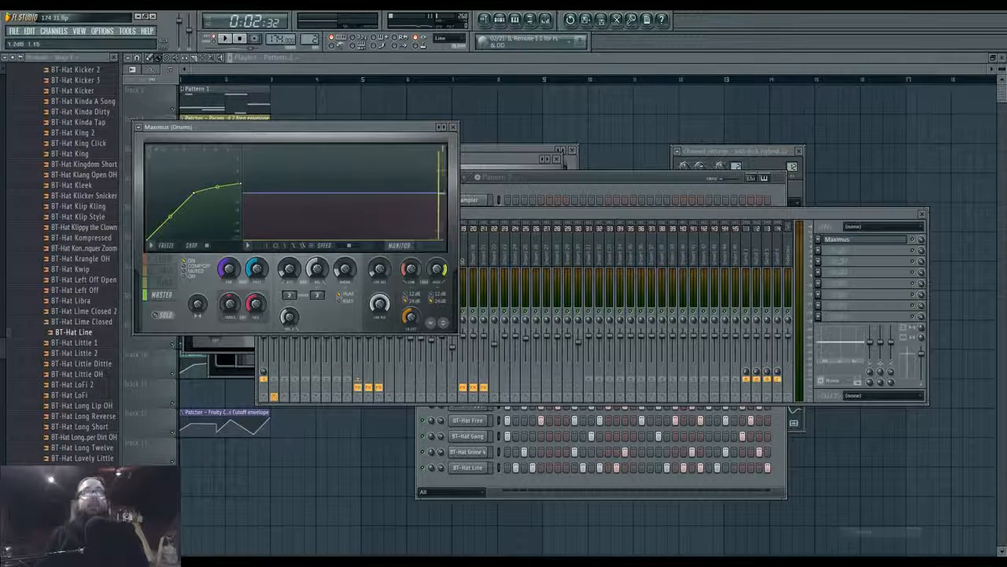
pyautogui.click(443, 132)
pyautogui.click(463, 216)
pyautogui.click(443, 132)
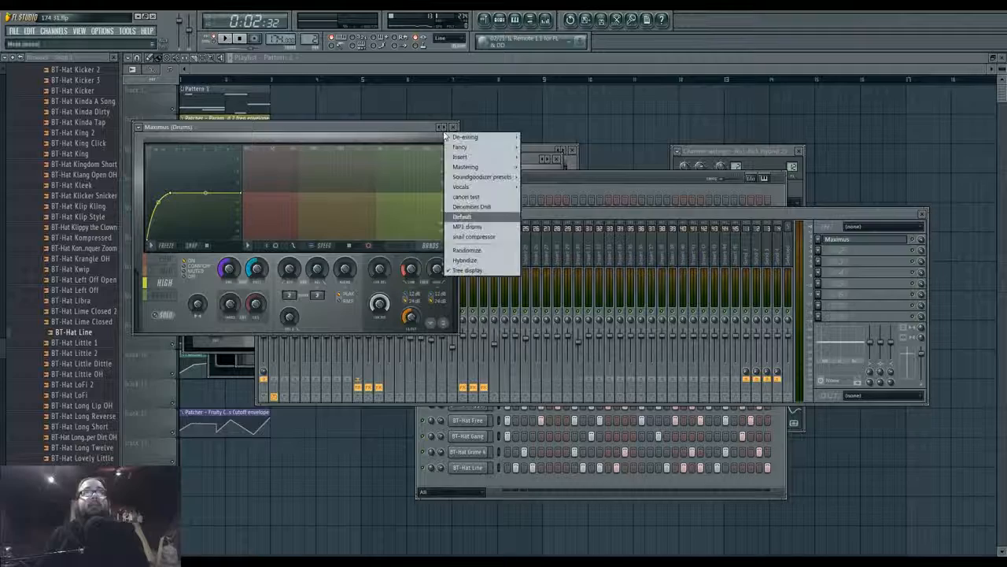
pyautogui.click(463, 216)
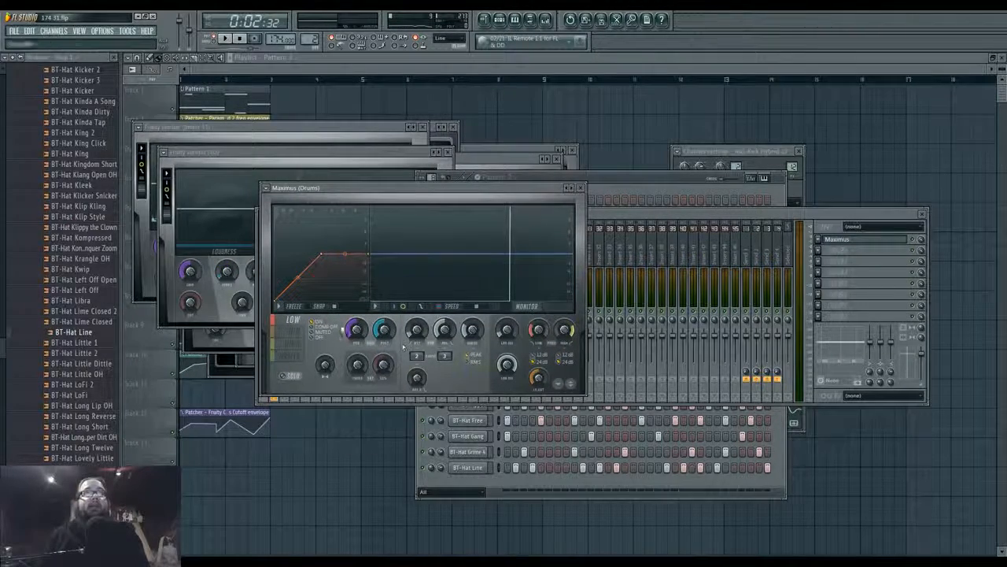
# Play the pattern and check the Drums Maximus low band in both the bands and monitor displays
pyautogui.click(293, 358)
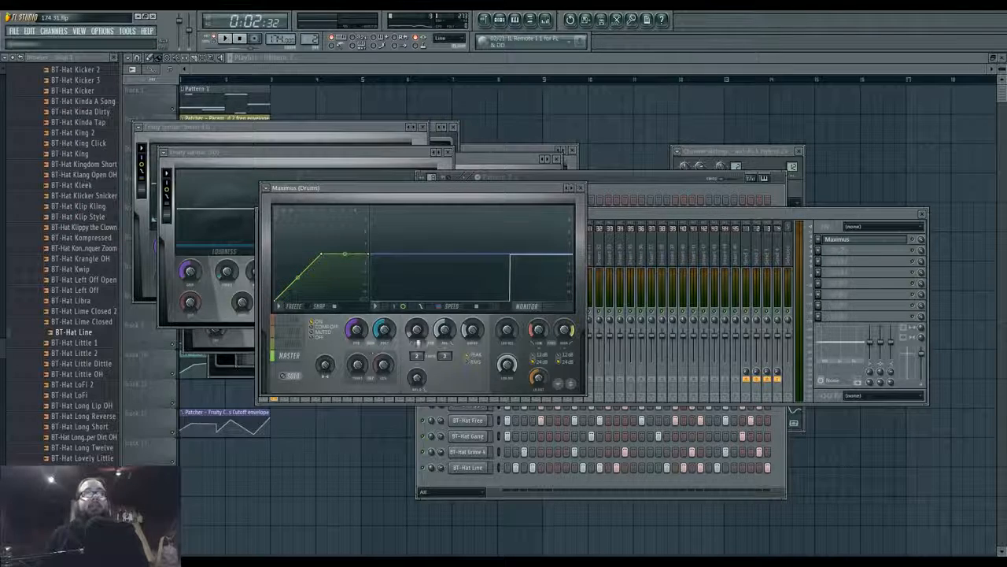
pyautogui.press('space')
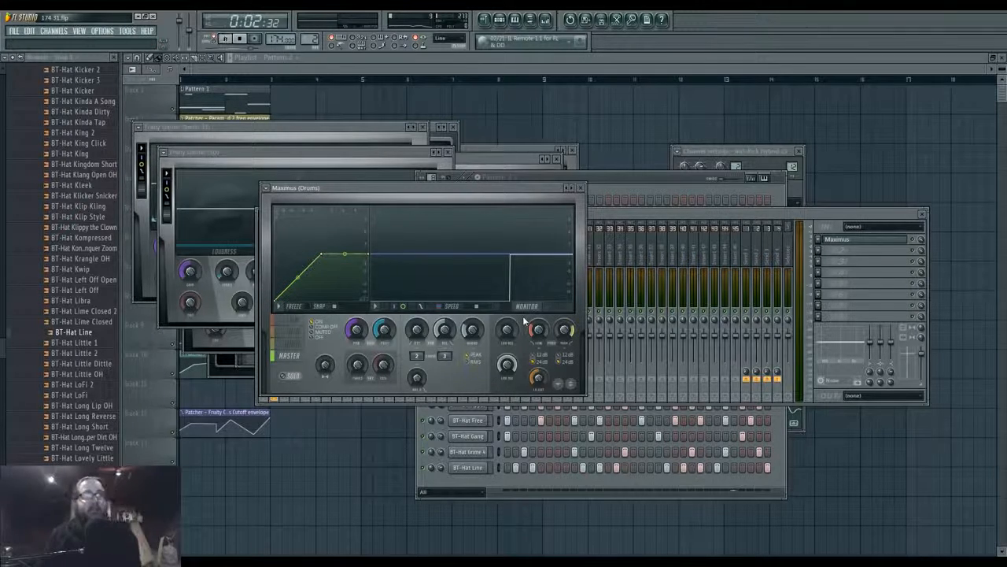
pyautogui.click(295, 321)
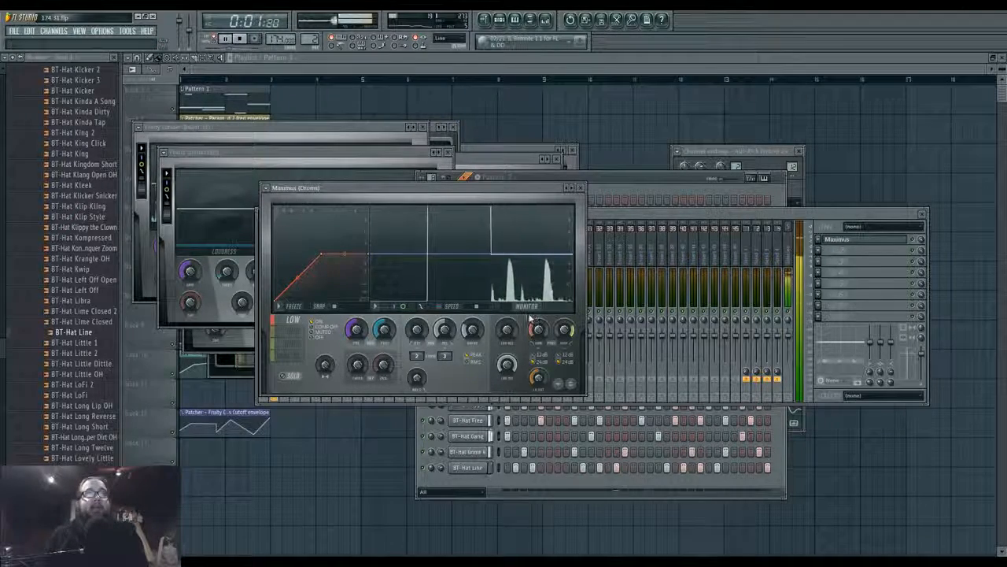
pyautogui.click(554, 307)
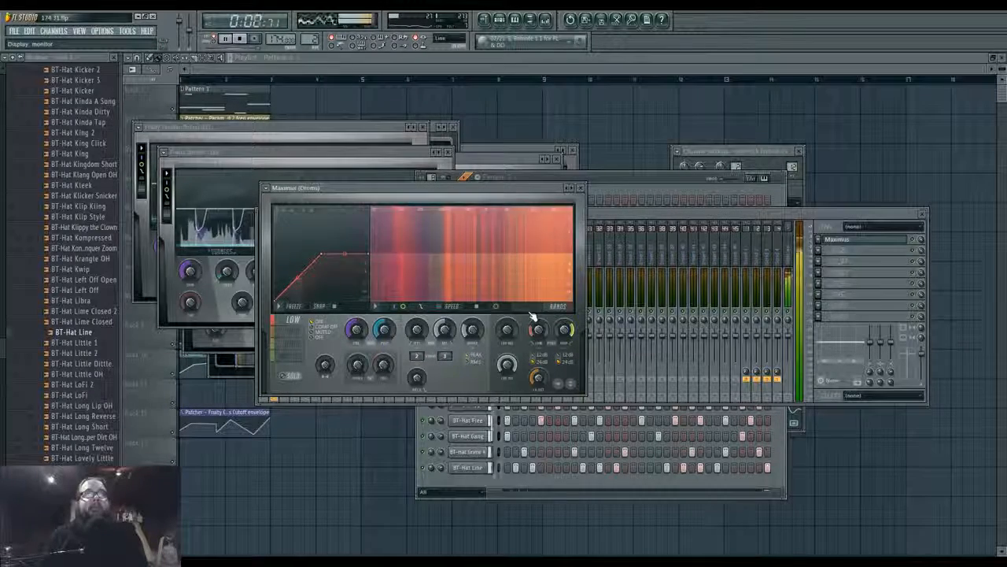
pyautogui.click(510, 310)
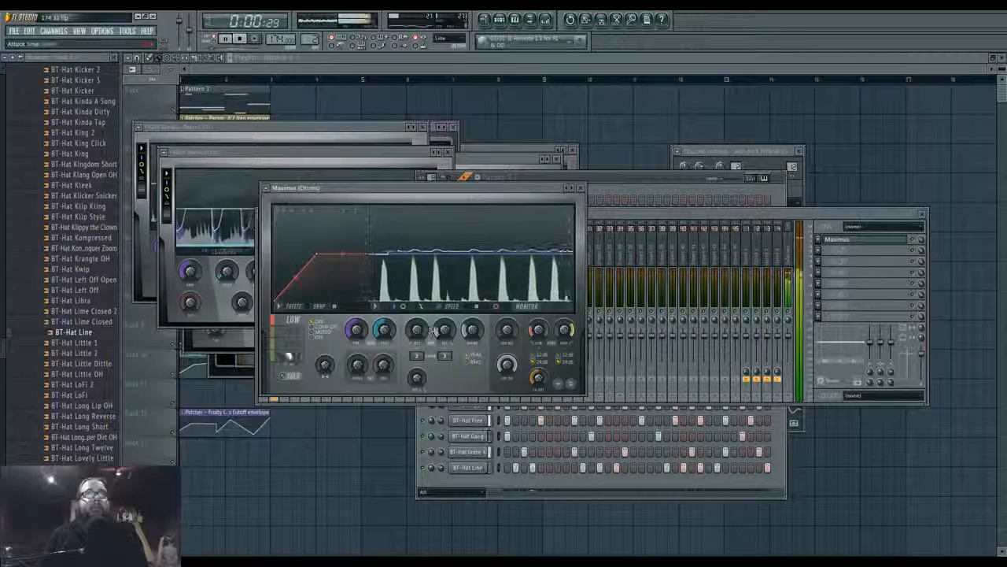
# Bend the mid band's compression curve in the Drums Maximus and reshape the high band's curve with a lower threshold
pyautogui.click(293, 332)
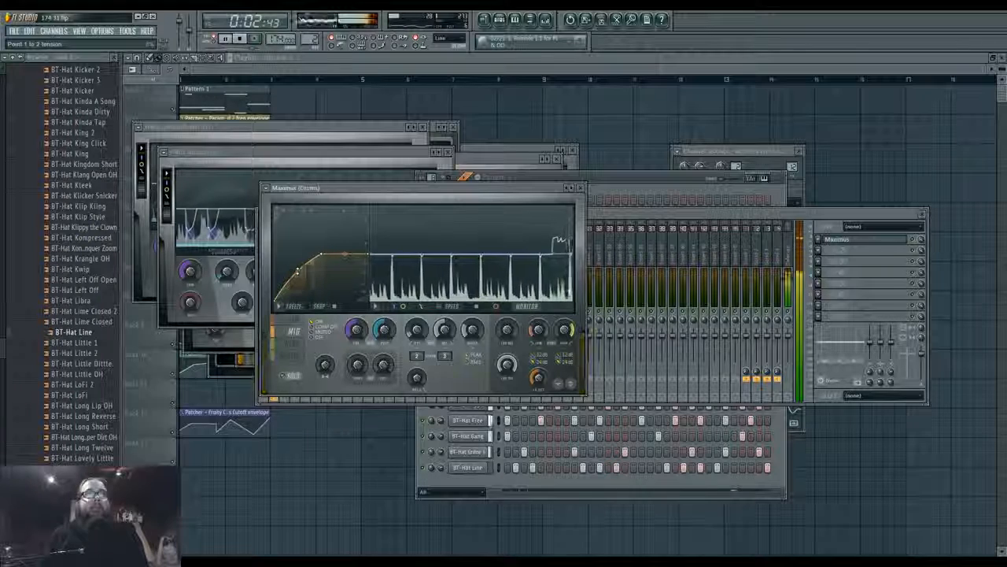
pyautogui.click(293, 331)
pyautogui.moveTo(298, 277); pyautogui.dragTo(297, 273)
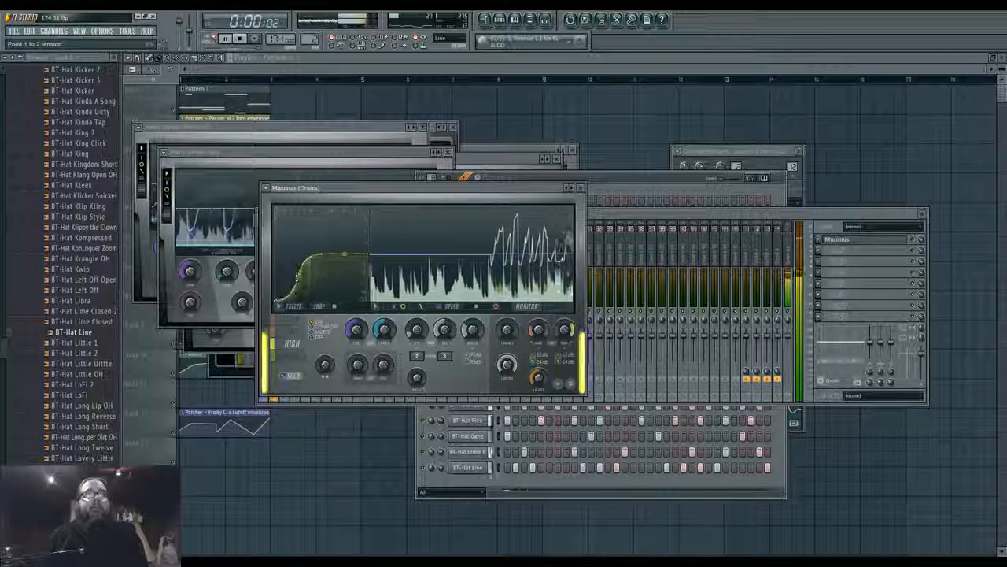
pyautogui.moveTo(297, 278); pyautogui.dragTo(292, 278)
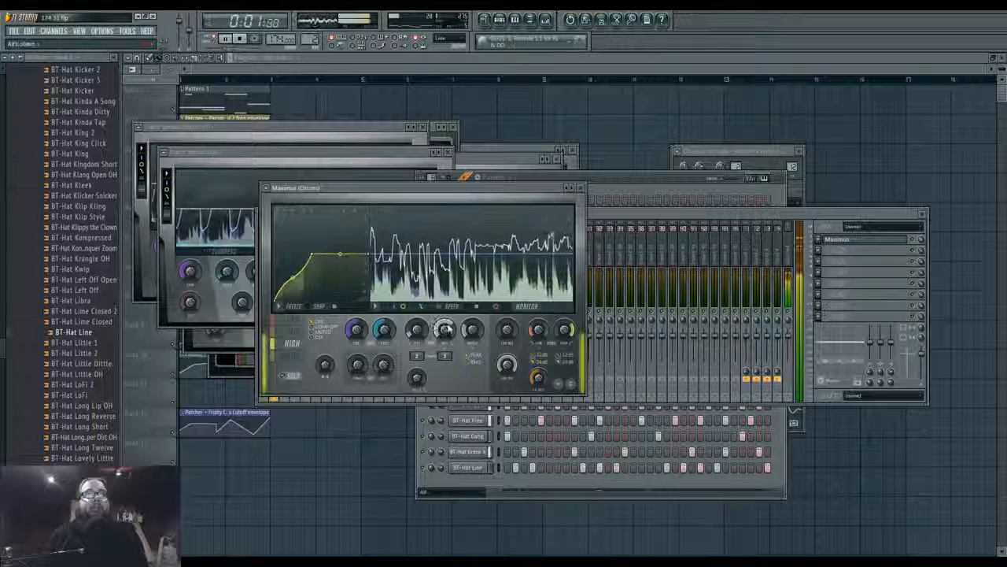
# Switch off compression on the Drums Maximus master band and compare the Master and Drums mixer tracks
pyautogui.click(291, 356)
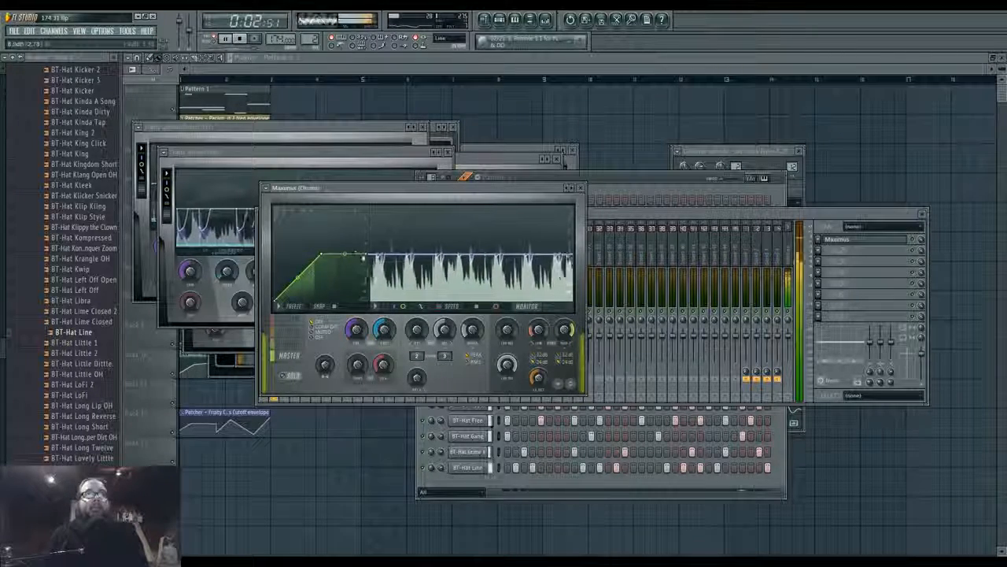
pyautogui.click(315, 327)
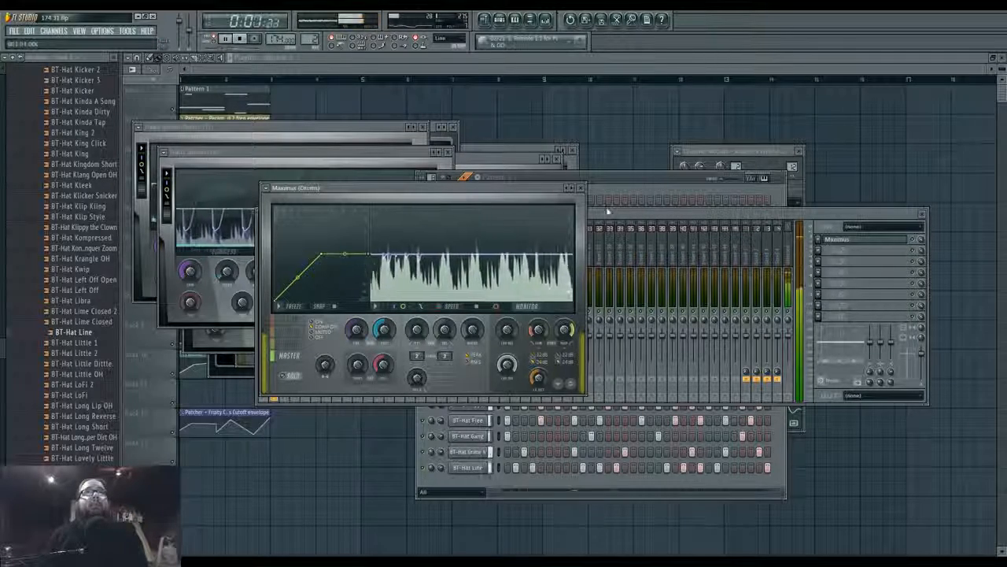
pyautogui.press('F9')
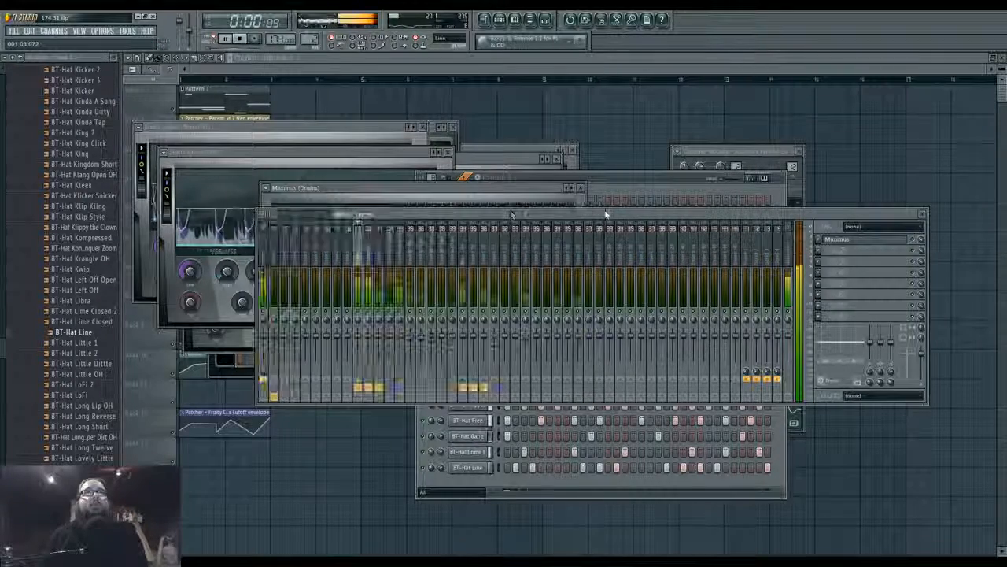
pyautogui.click(267, 258)
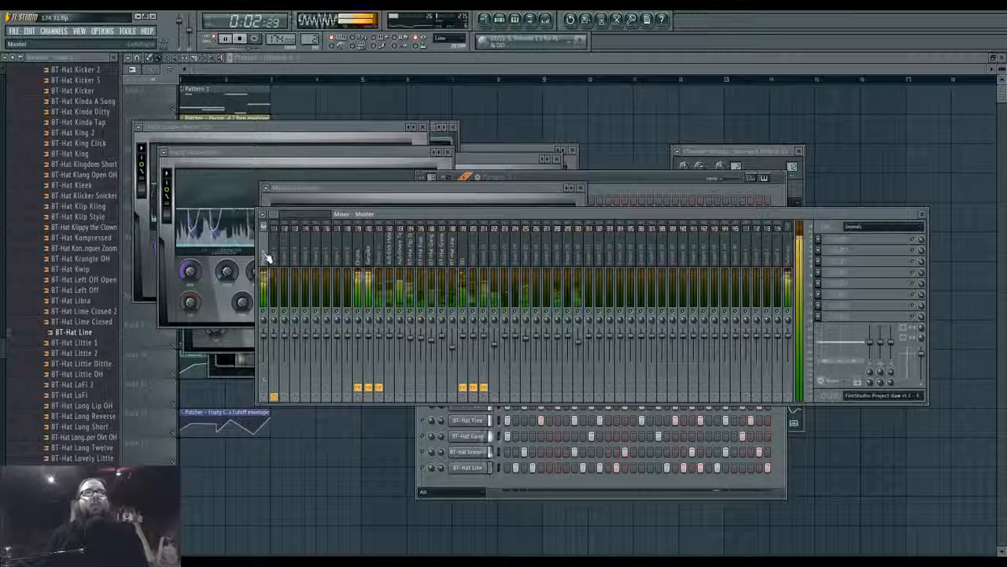
pyautogui.click(364, 258)
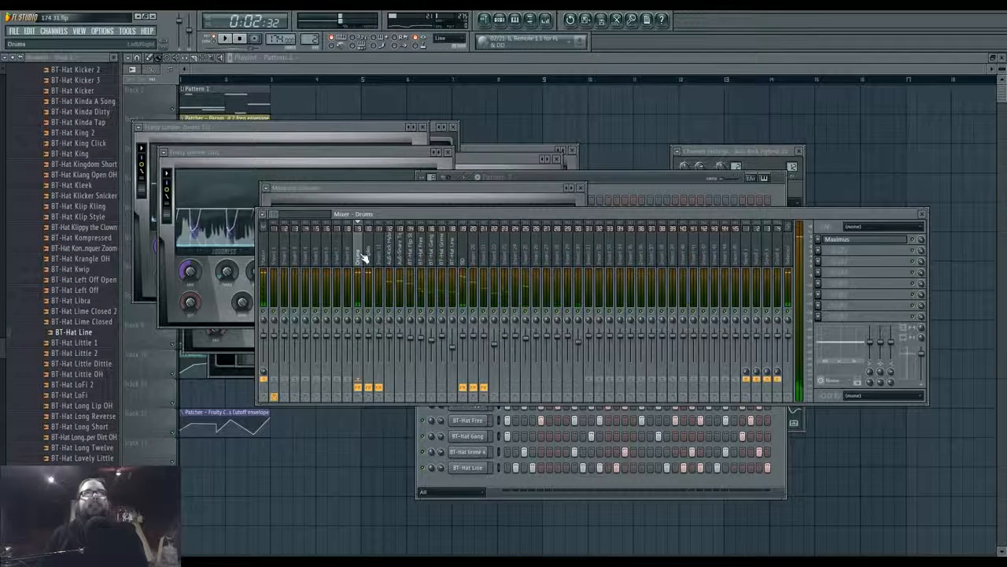
# Straighten the Drums Maximus master band curve into a diagonal line during playback, set the band to Comp Off and return to the mixer
pyautogui.click(899, 247)
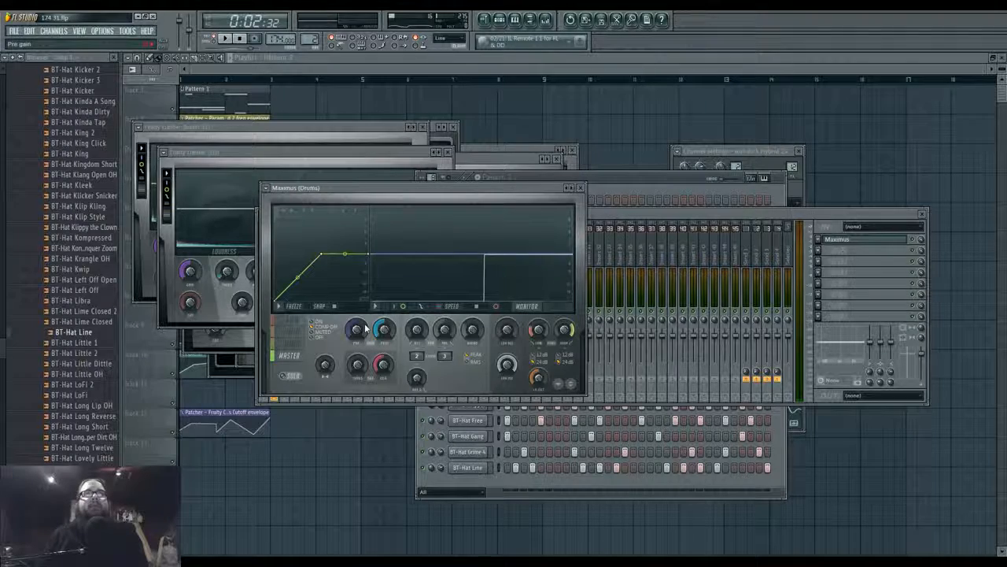
pyautogui.press('space')
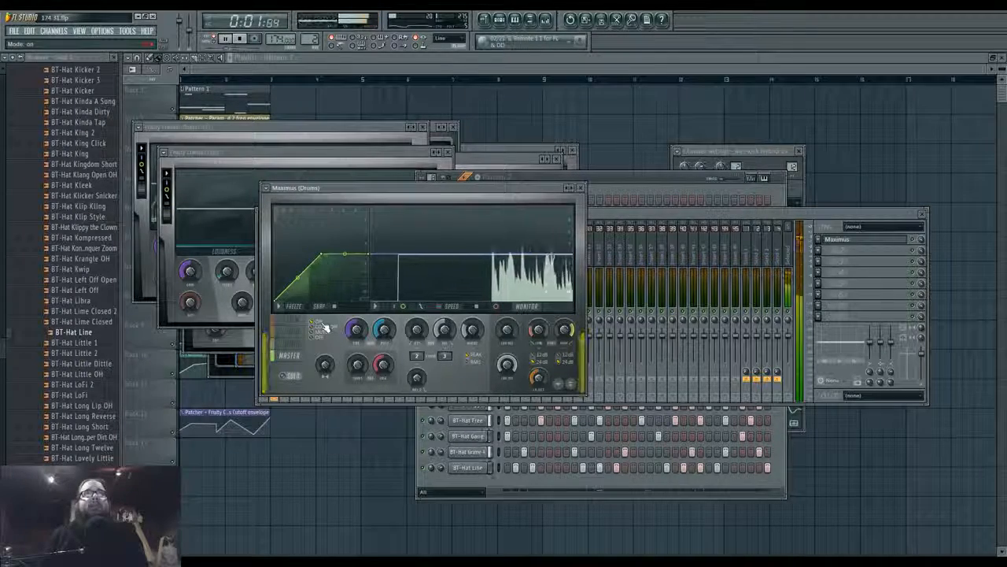
pyautogui.moveTo(369, 254); pyautogui.dragTo(366, 198)
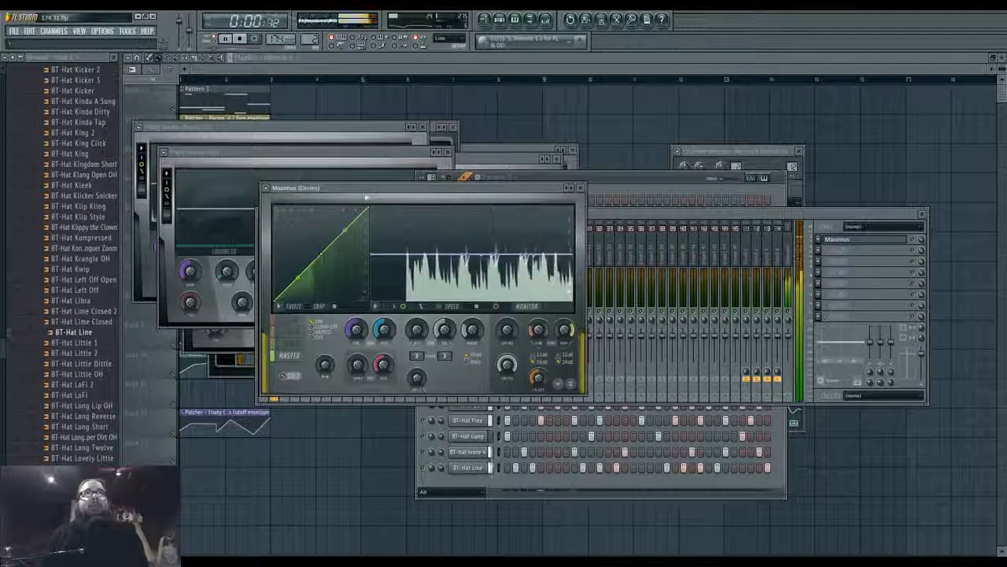
pyautogui.click(318, 326)
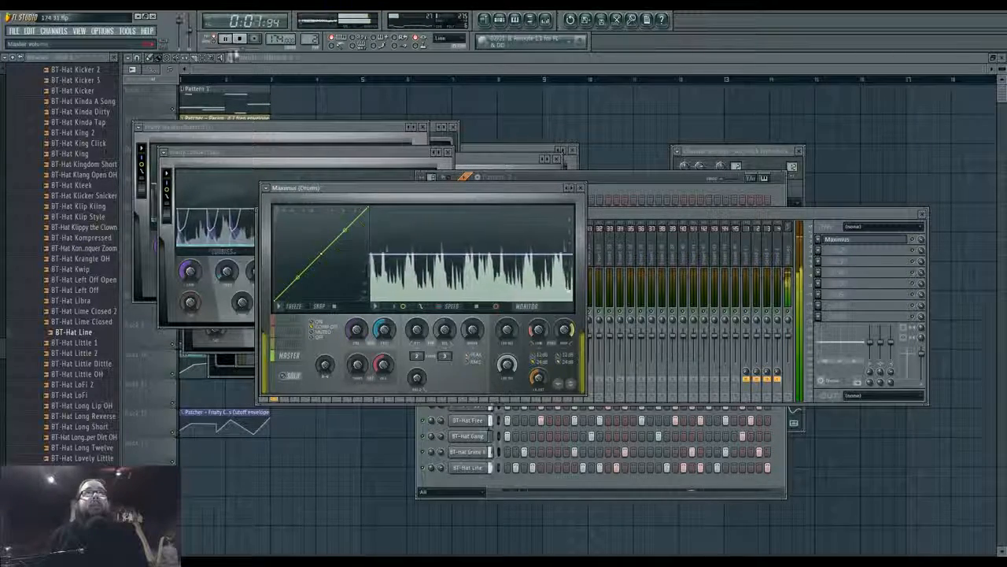
pyautogui.press('F9')
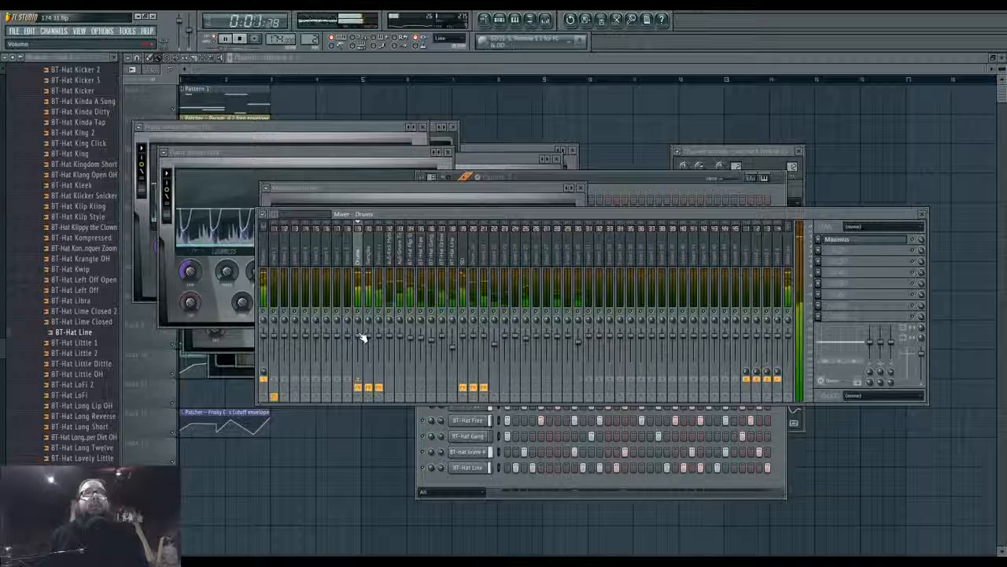
# Compare the Master and Drums mixer tracks, open the Drums Maximus and play the pattern through it
pyautogui.click(265, 321)
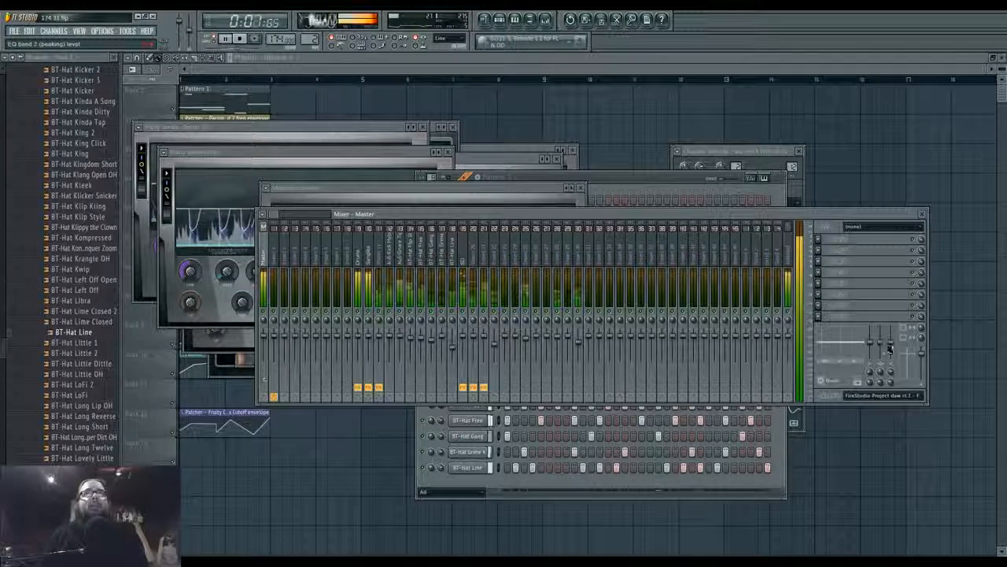
pyautogui.click(358, 256)
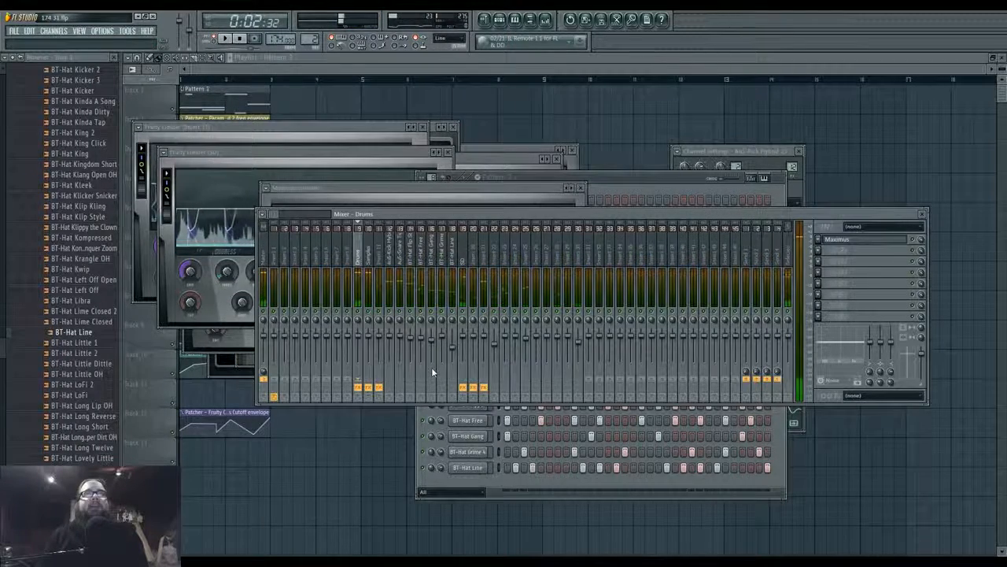
pyautogui.click(866, 239)
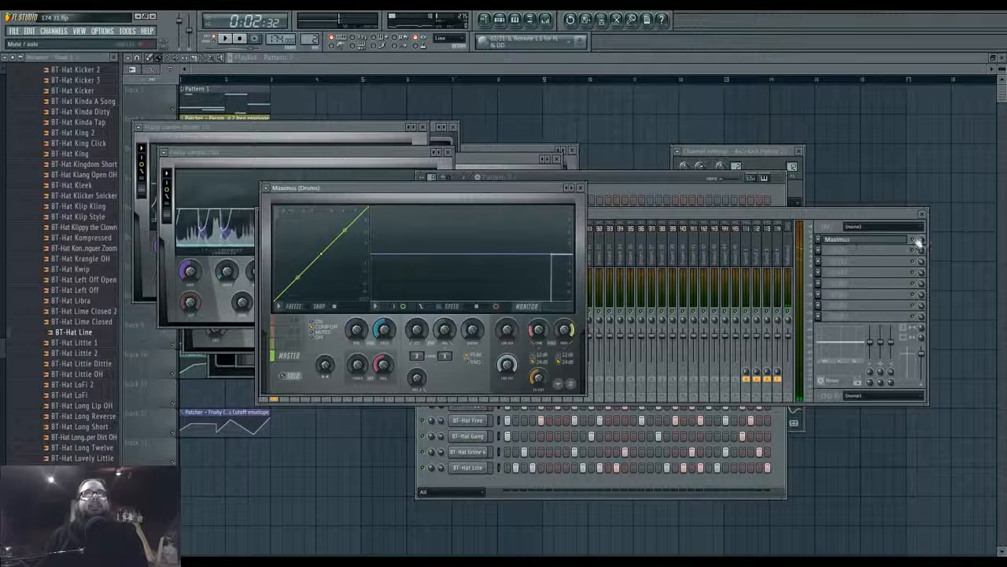
pyautogui.click(919, 242)
pyautogui.click(866, 239)
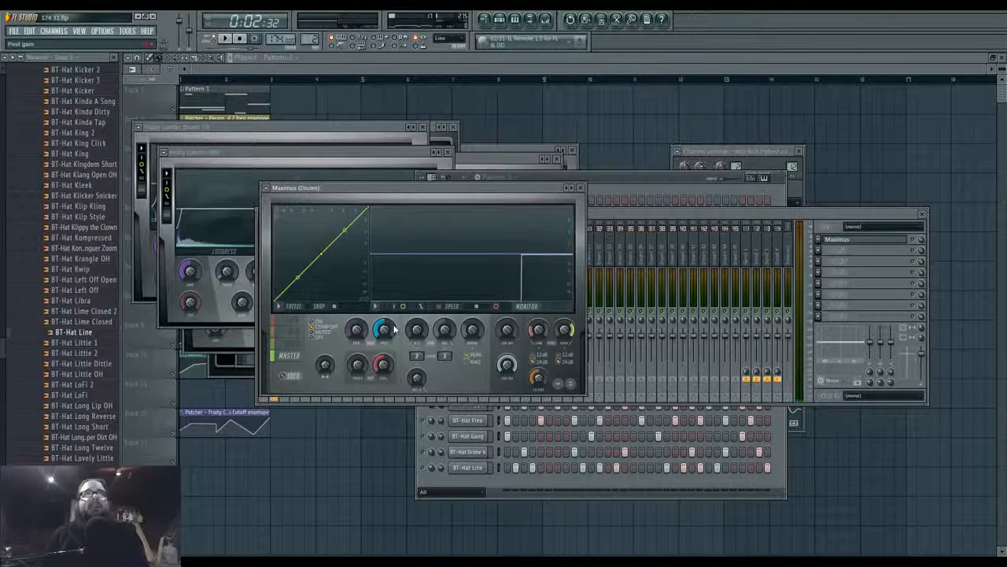
pyautogui.press('space')
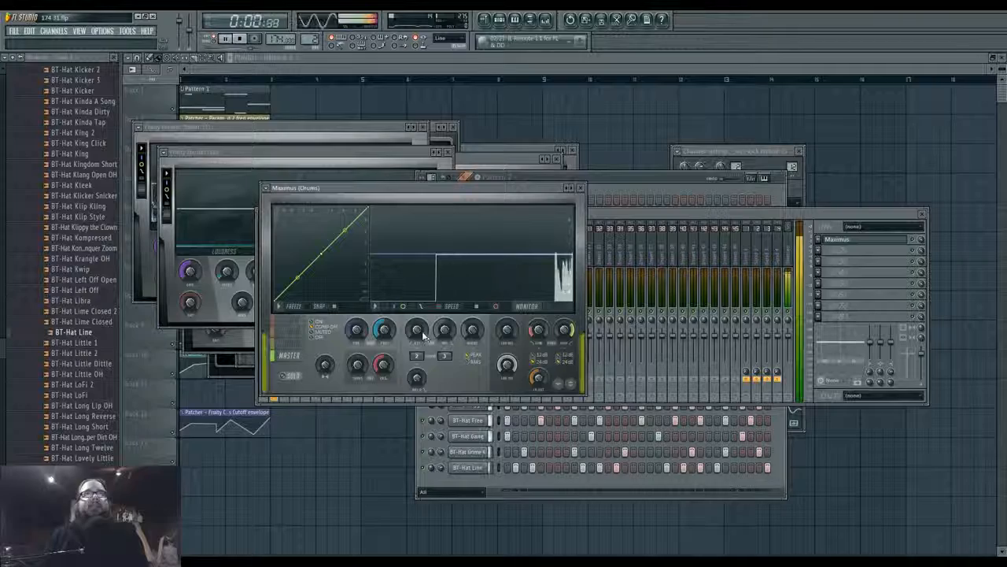
pyautogui.click(627, 207)
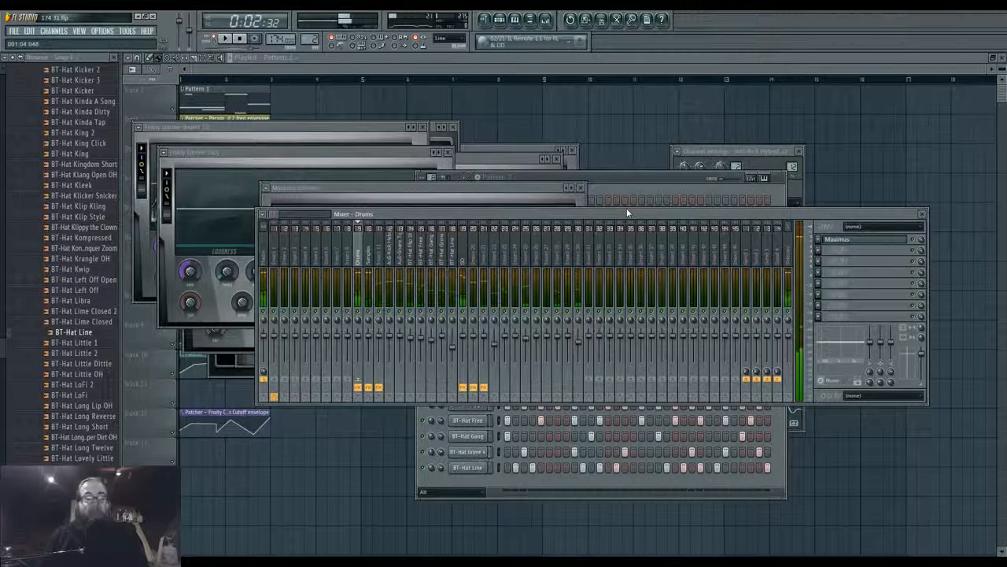
# Switch to the Ustream chat window in Firefox and read the newest messages
pyautogui.click(249, 544)
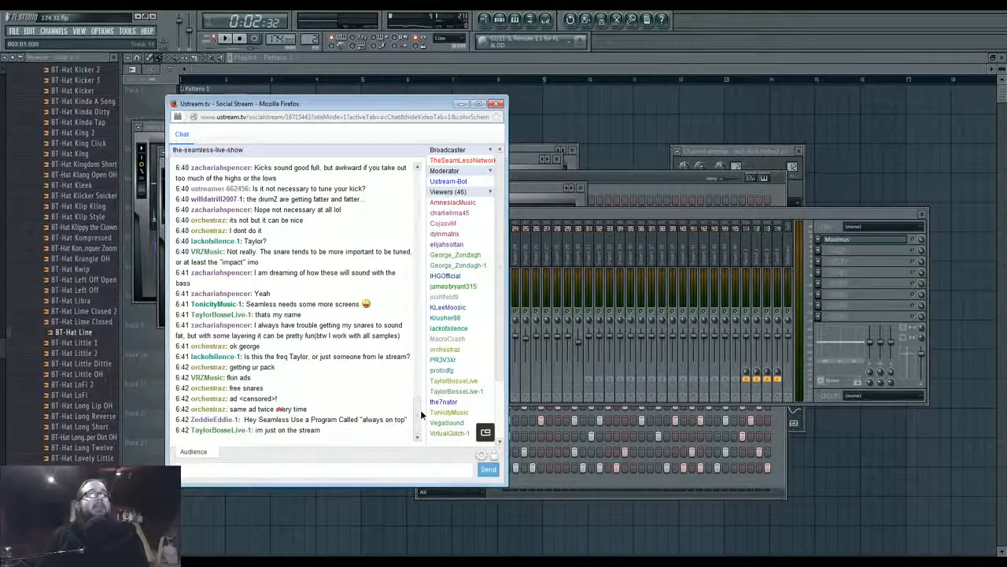
pyautogui.moveTo(421, 409)
pyautogui.mouseDown()
pyautogui.moveTo(423, 364)
pyautogui.moveTo(424, 424)
pyautogui.mouseUp()
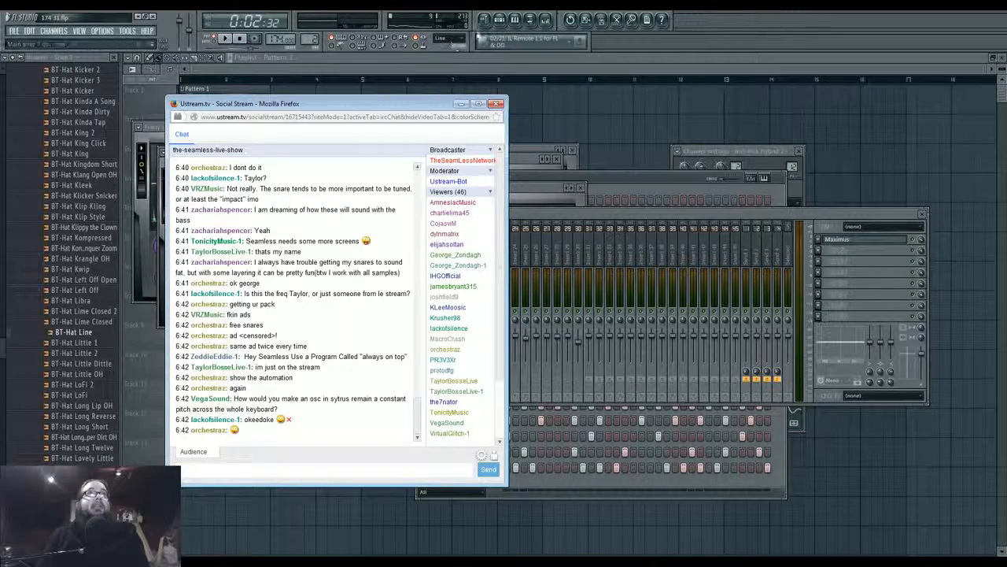
# Open the Patcher channel's Sytrus editor and display the pitch key mapping of operator 3
pyautogui.click(500, 21)
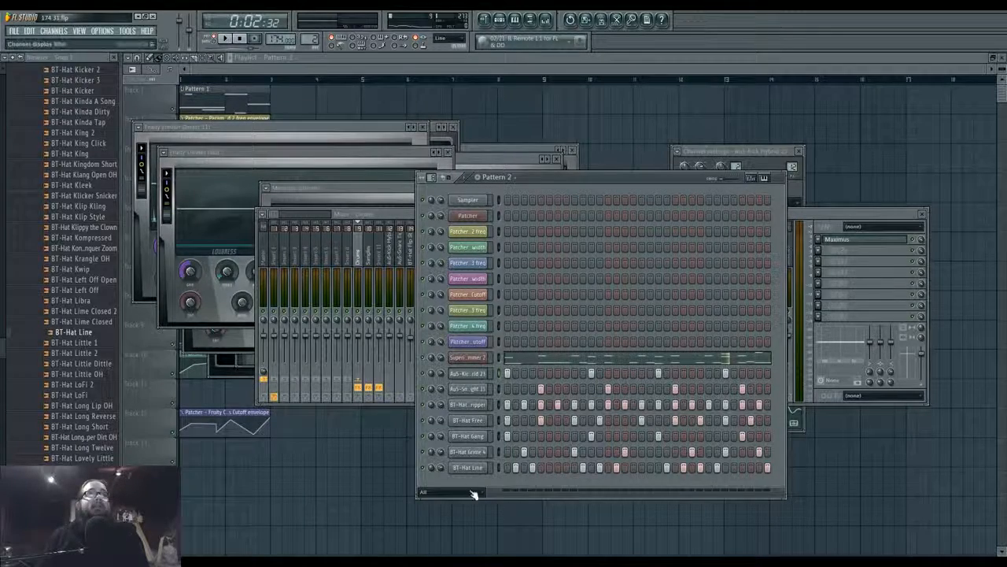
pyautogui.click(469, 215)
pyautogui.doubleClick(494, 230)
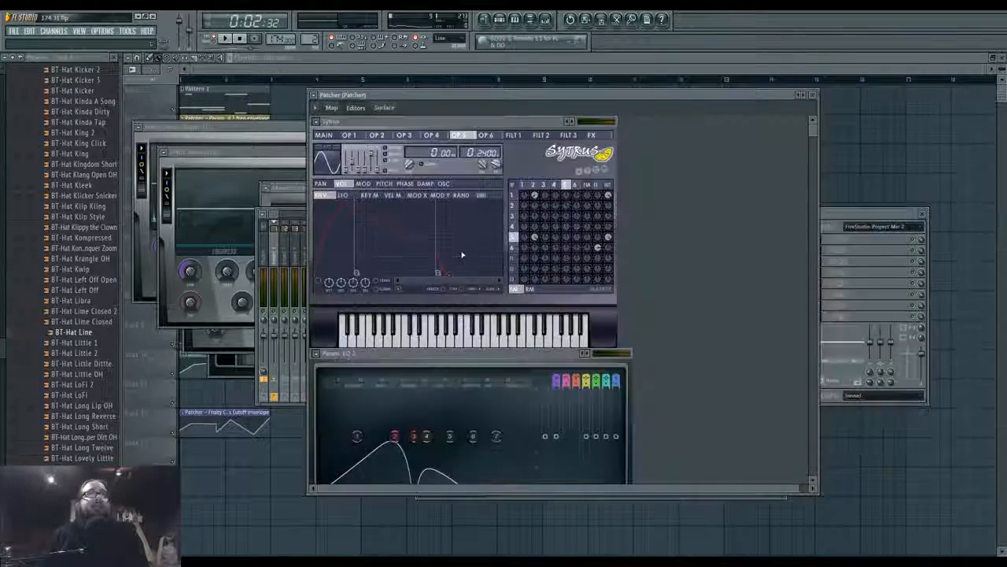
pyautogui.click(383, 184)
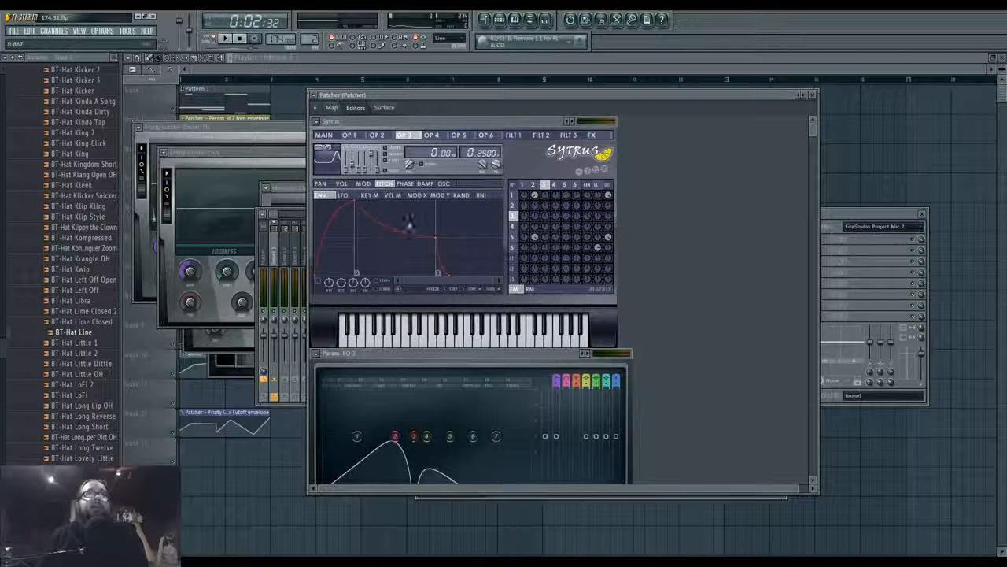
pyautogui.click(374, 196)
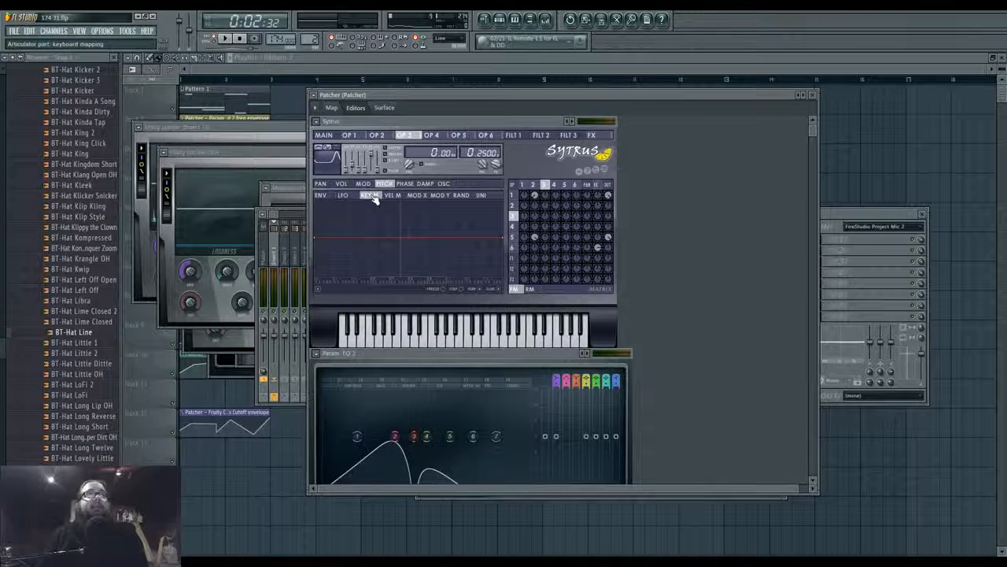
# Try sloping operator 3's pitch key mapping line downward across the keyboard, flatten it and check the Patcher map
pyautogui.moveTo(319, 237); pyautogui.dragTo(319, 201)
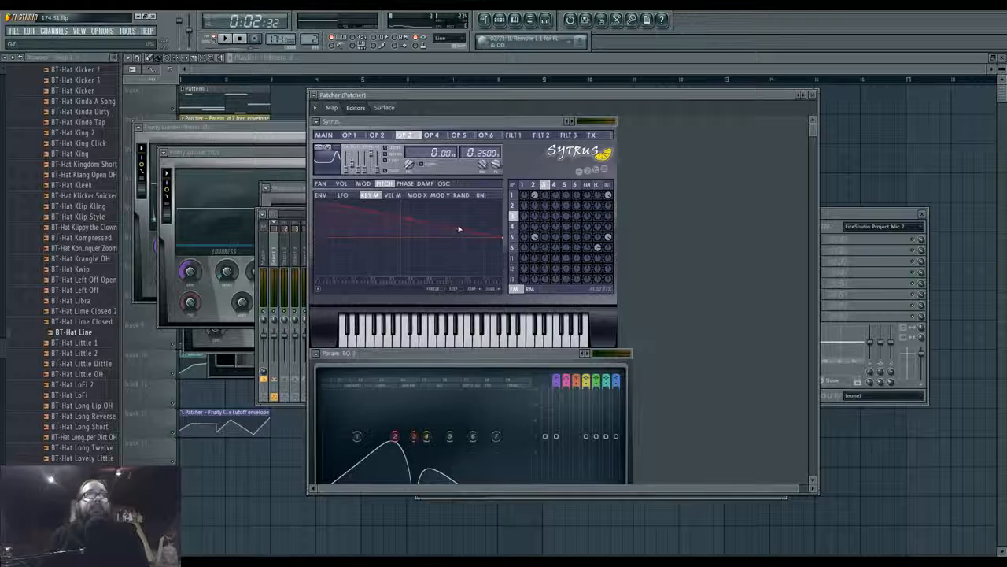
pyautogui.moveTo(506, 240); pyautogui.dragTo(504, 276)
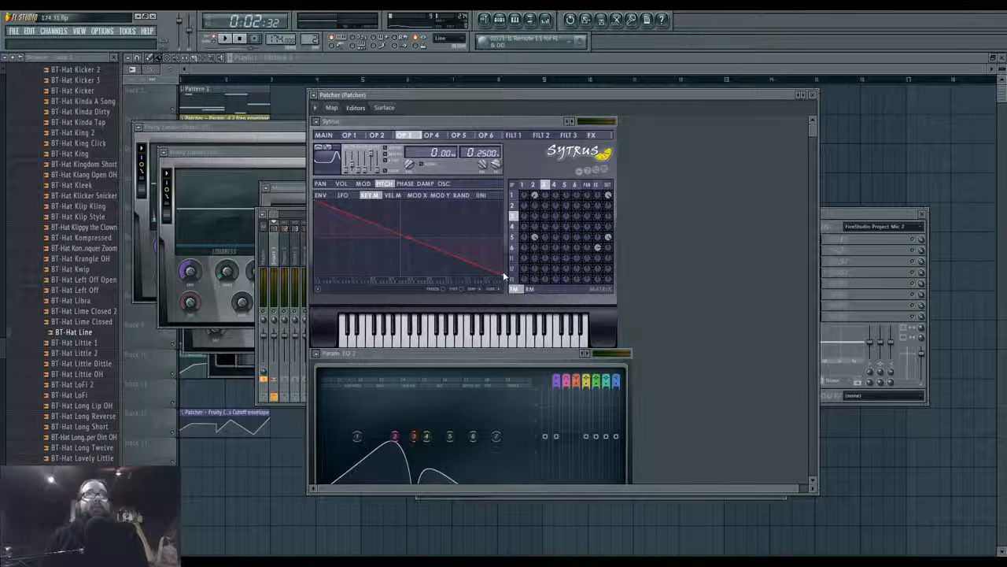
pyautogui.moveTo(506, 277); pyautogui.dragTo(503, 236)
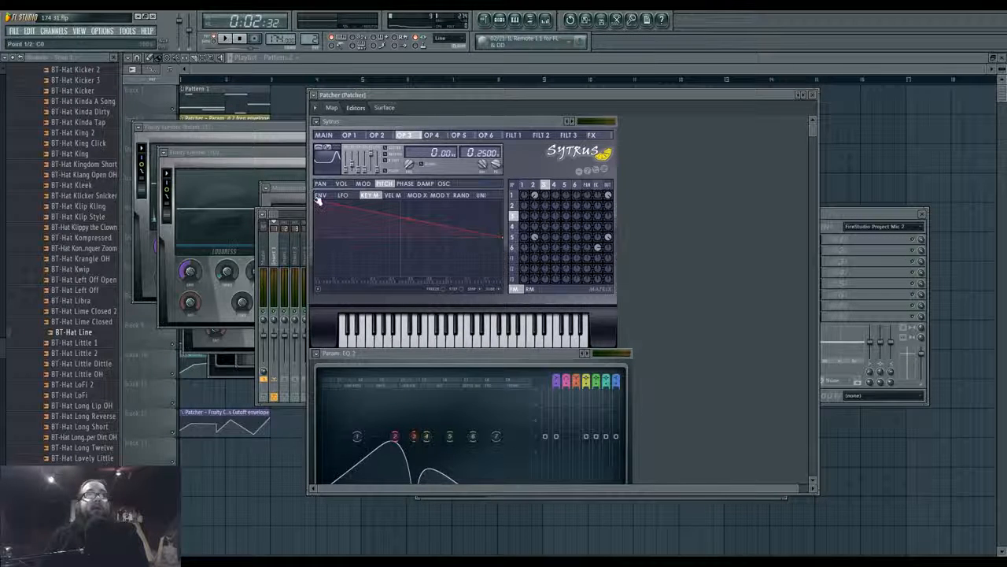
pyautogui.moveTo(318, 200); pyautogui.dragTo(318, 238)
pyautogui.click(331, 107)
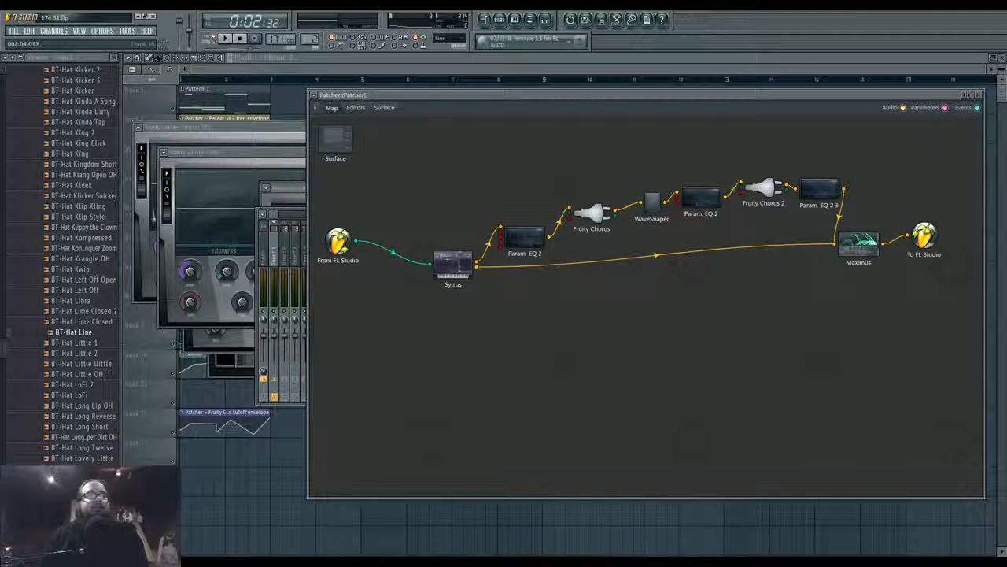
pyautogui.doubleClick(449, 284)
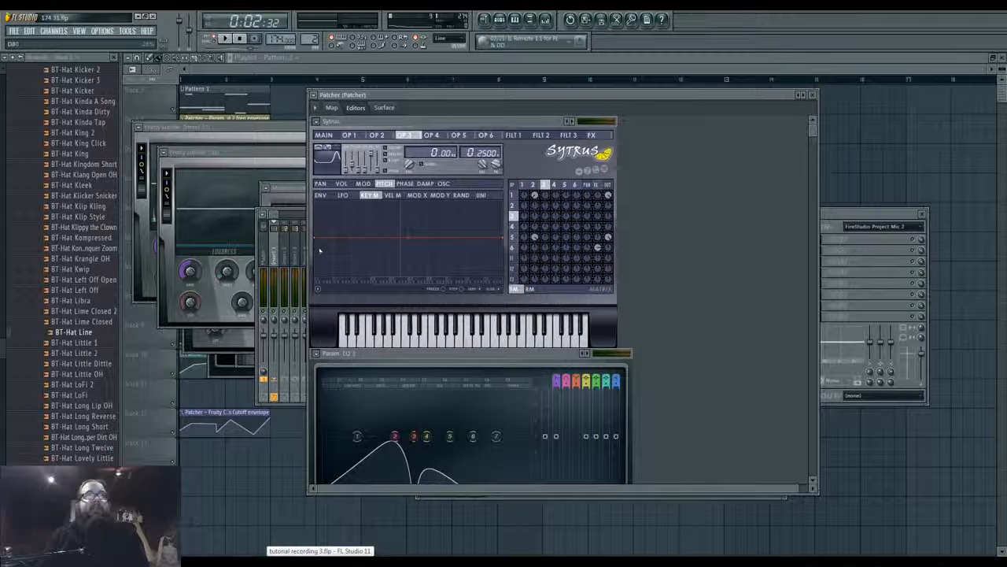
# Try a stepped pitch key mapping curve on operator 3, flatten the line again and return to the Patcher map
pyautogui.moveTo(319, 239); pyautogui.dragTo(355, 207)
pyautogui.rightClick(354, 202)
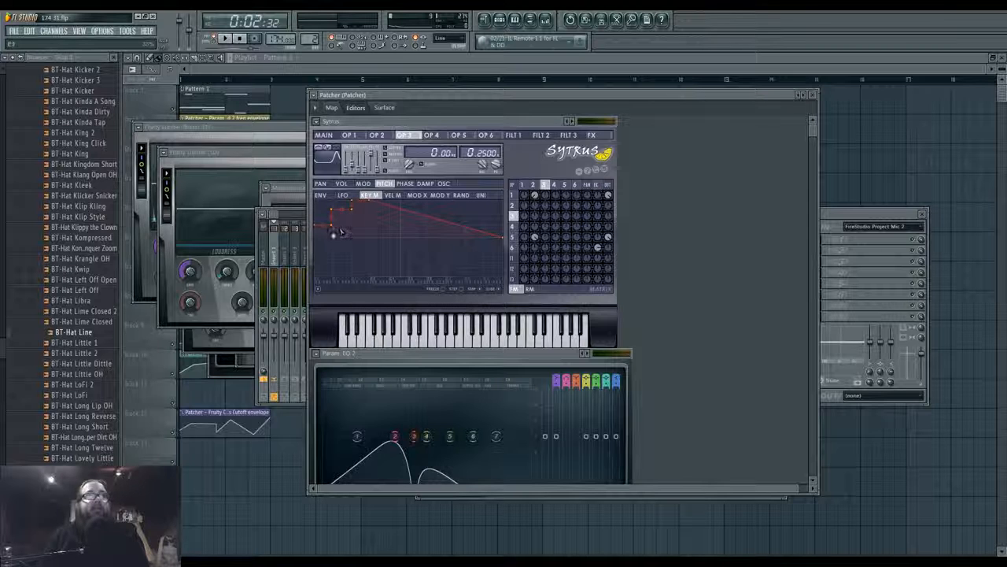
pyautogui.click(460, 290)
pyautogui.moveTo(400, 235)
pyautogui.mouseDown()
pyautogui.moveTo(300, 234)
pyautogui.moveTo(317, 240)
pyautogui.mouseUp()
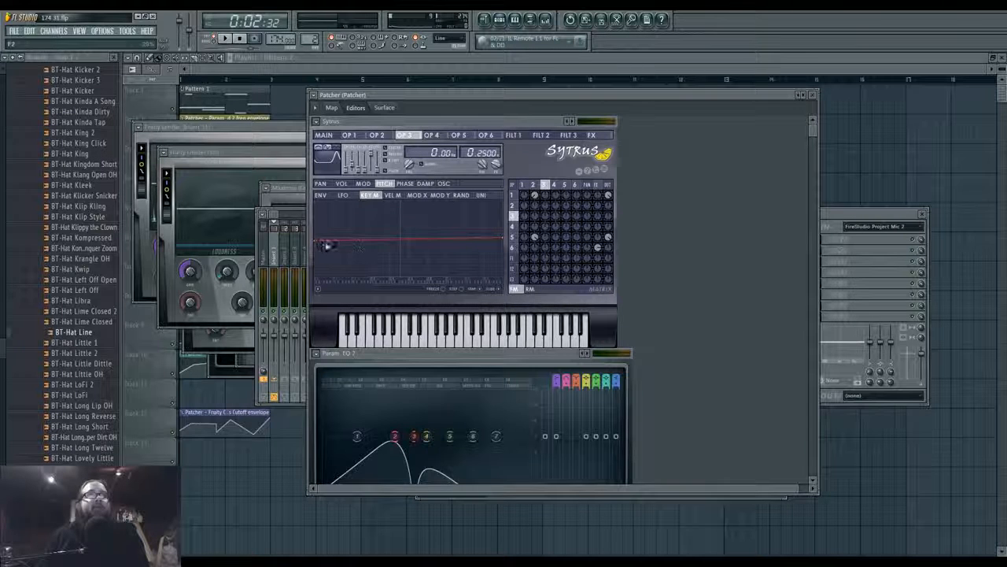
pyautogui.click(331, 107)
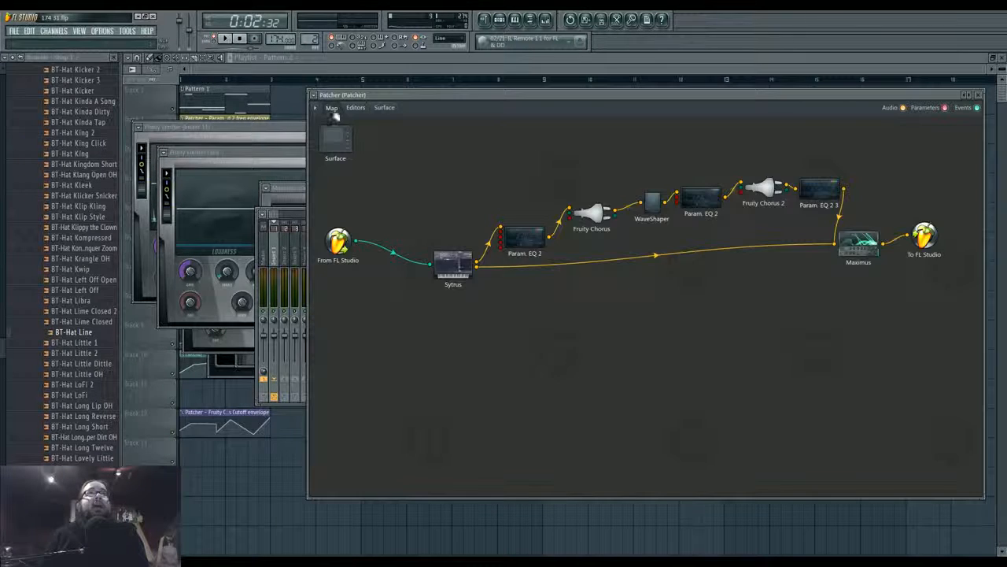
# Play the pattern and check the effects on the SD and Insert 21 mixer tracks
pyautogui.click(530, 19)
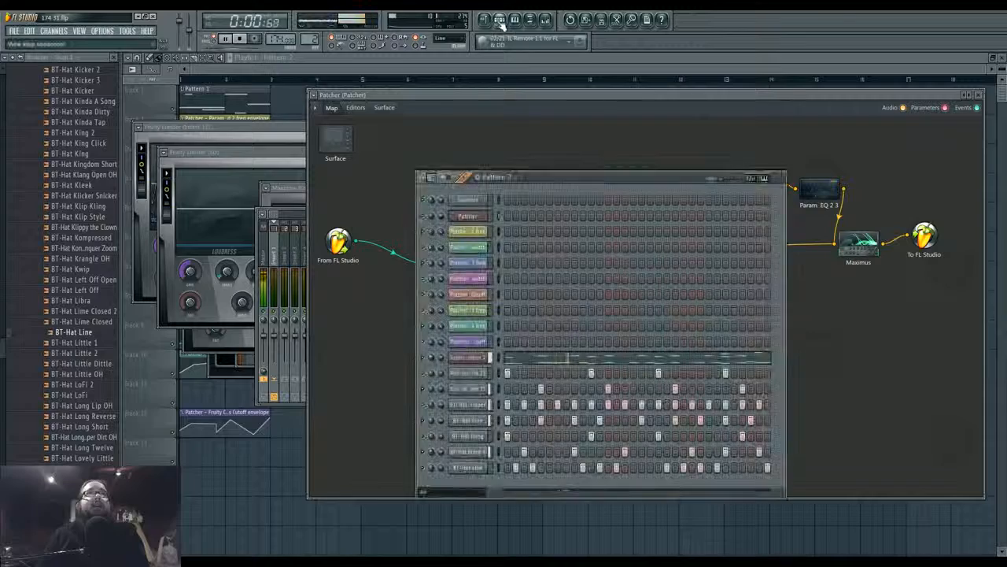
pyautogui.click(545, 20)
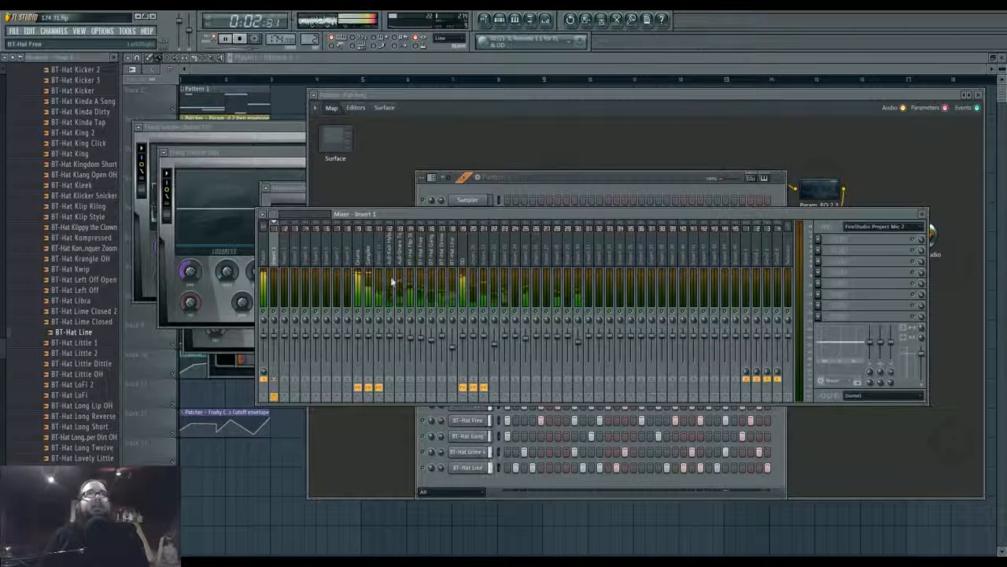
pyautogui.click(466, 260)
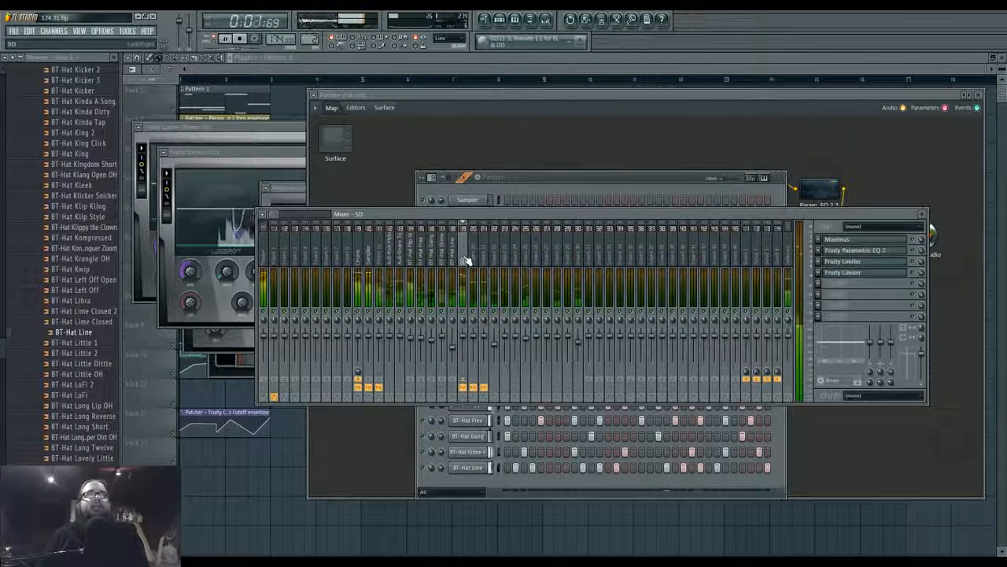
pyautogui.click(483, 261)
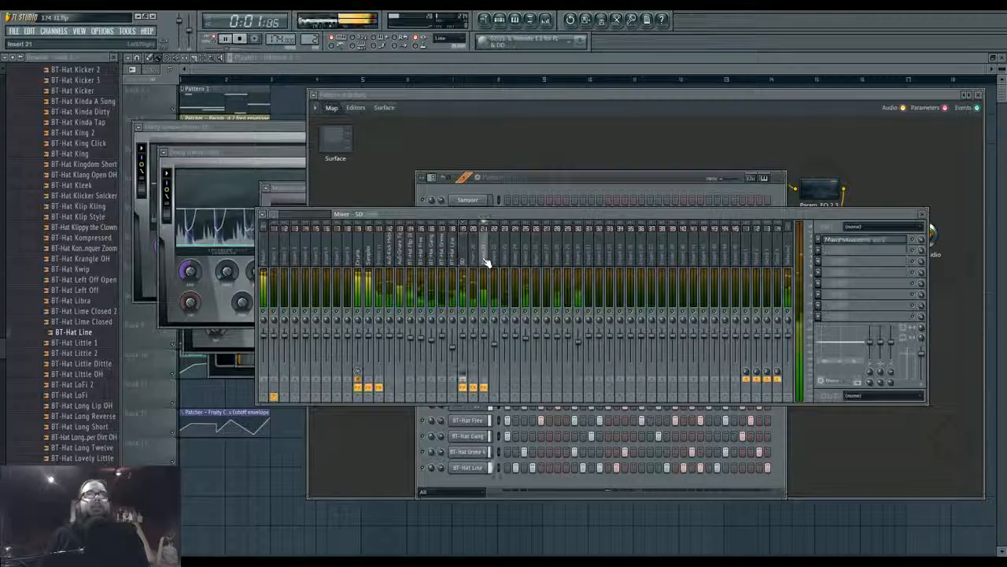
# Open Superior Drummer 2 from the channel list and bring up the preview list of snares
pyautogui.click(499, 20)
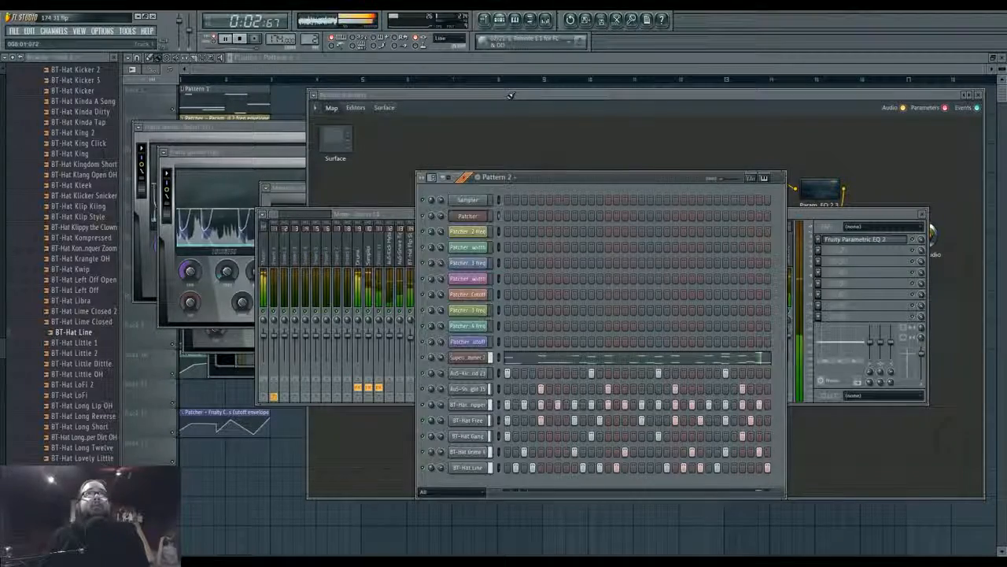
pyautogui.click(462, 352)
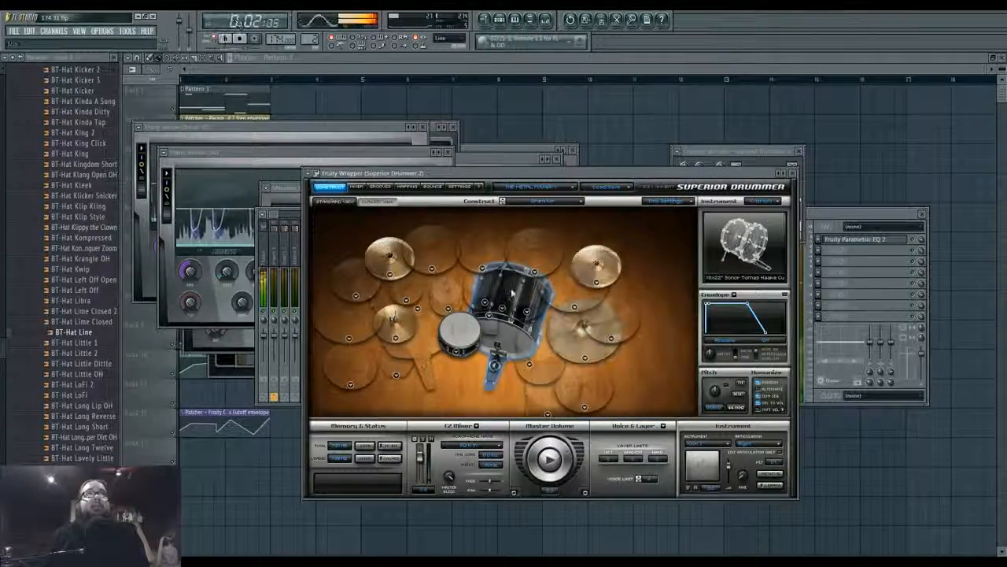
pyautogui.rightClick(457, 346)
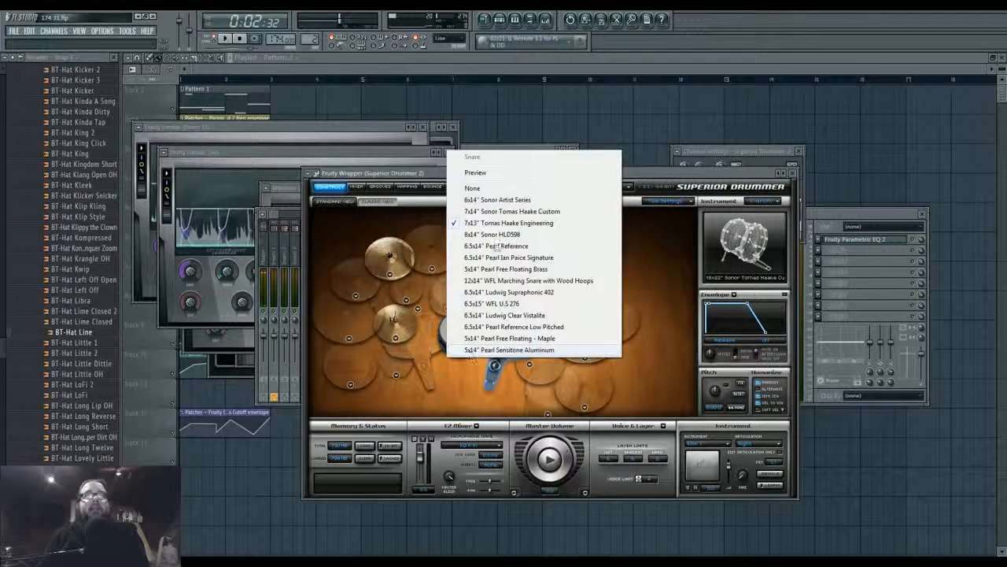
pyautogui.click(495, 174)
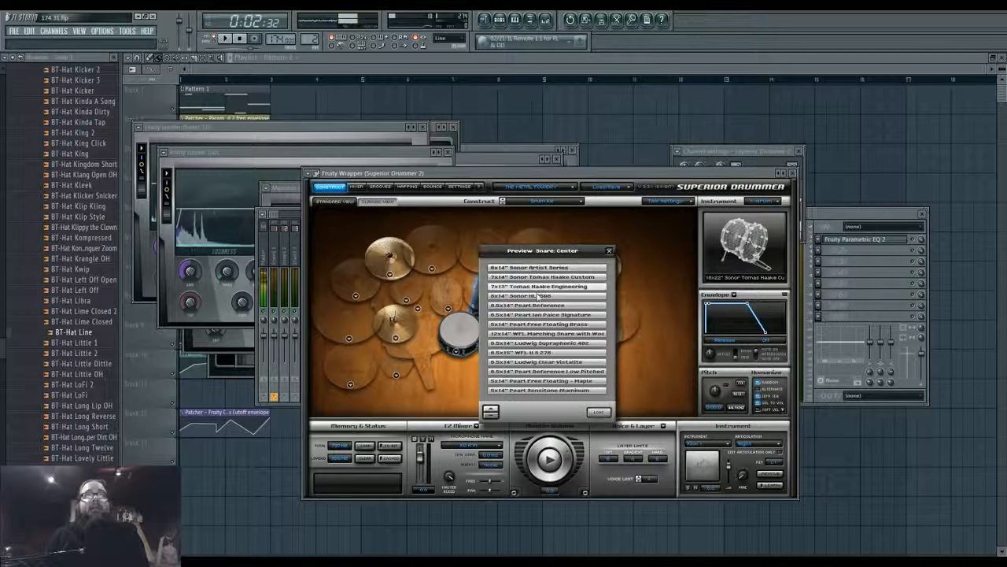
# Audition several snares in the preview list and load the 5x14" Pearl Free Floating - Maple
pyautogui.click(537, 391)
pyautogui.click(536, 373)
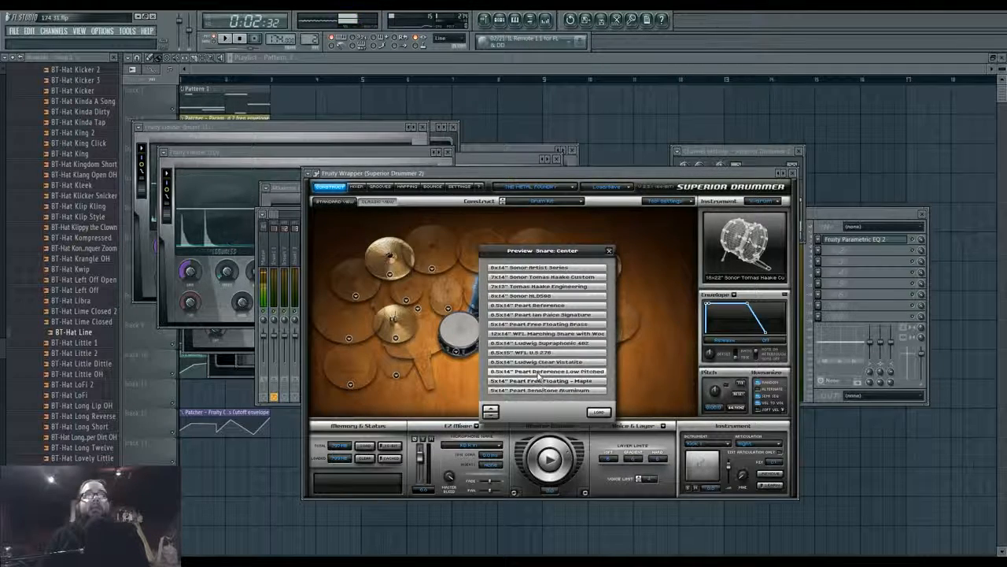
pyautogui.click(537, 363)
pyautogui.click(539, 345)
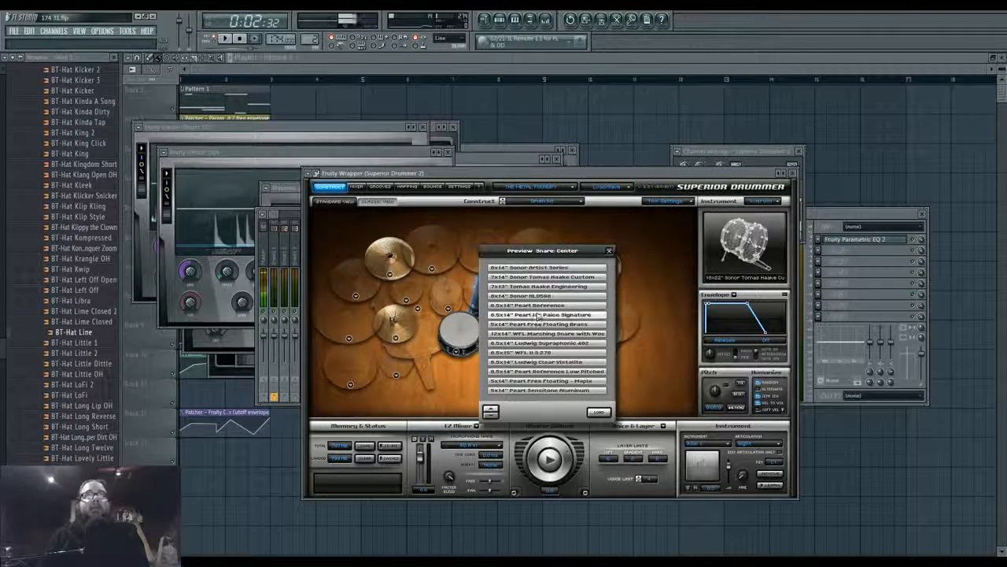
pyautogui.click(538, 381)
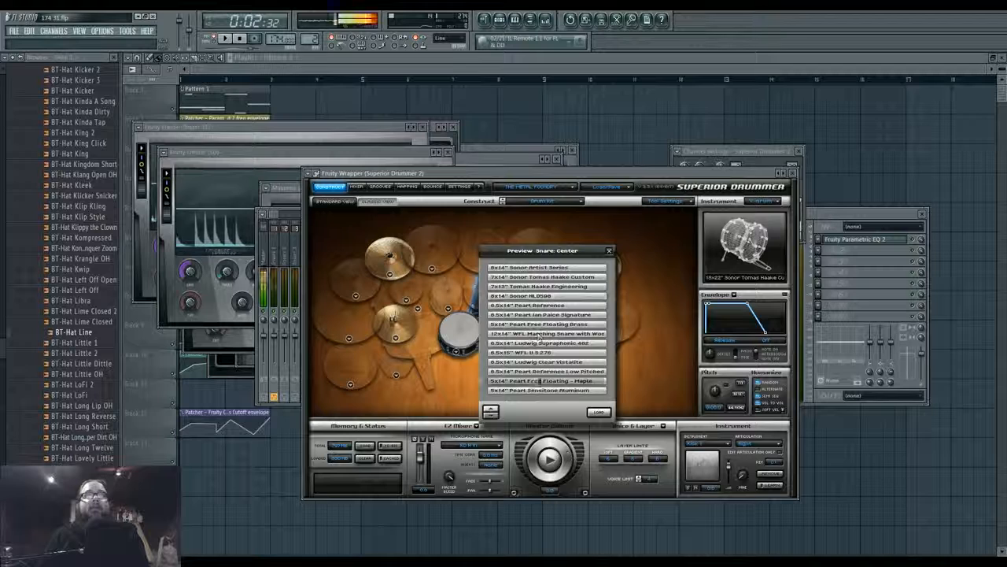
pyautogui.click(596, 411)
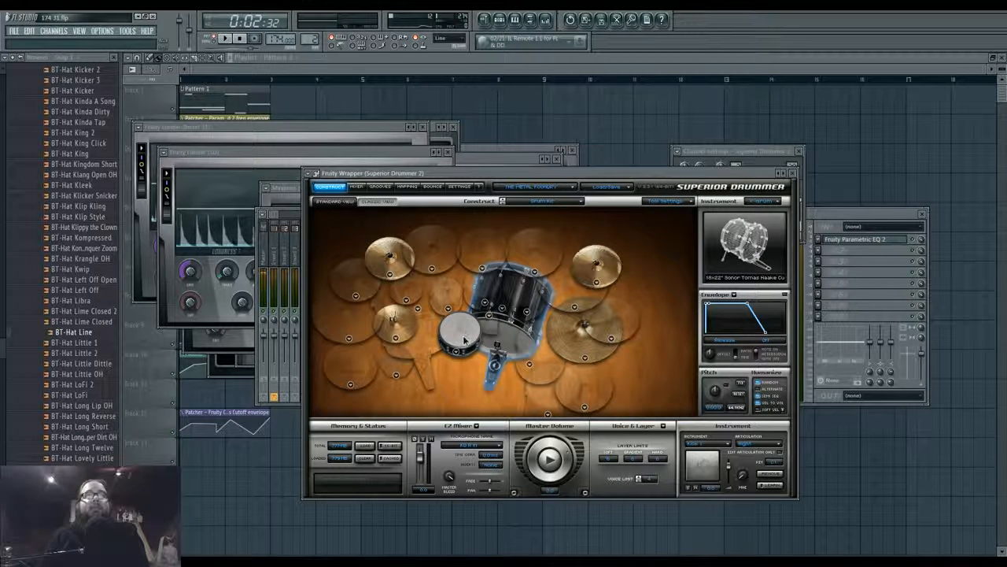
# Play the pattern, select the snare in the kit and adjust its pitch
pyautogui.click(224, 38)
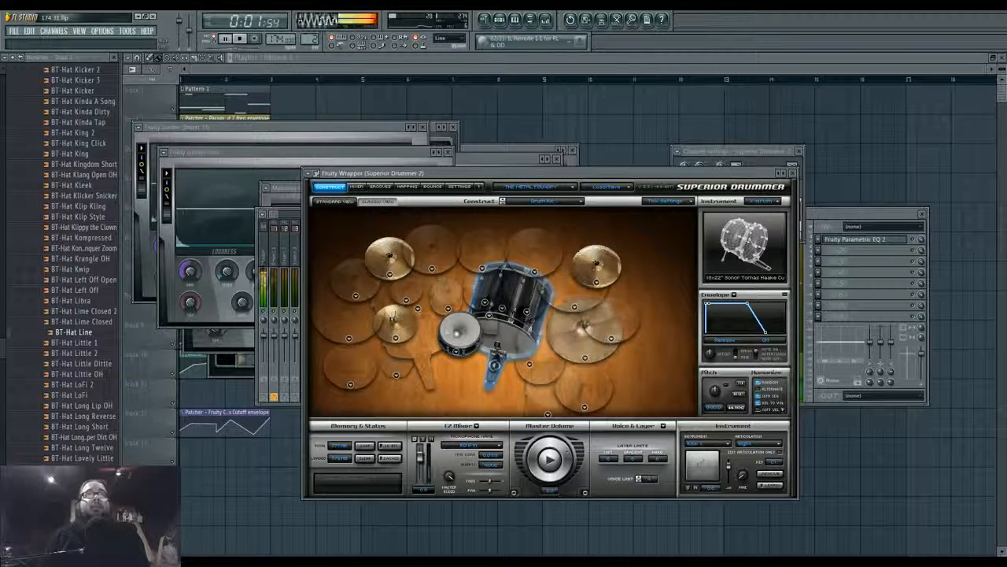
pyautogui.click(462, 334)
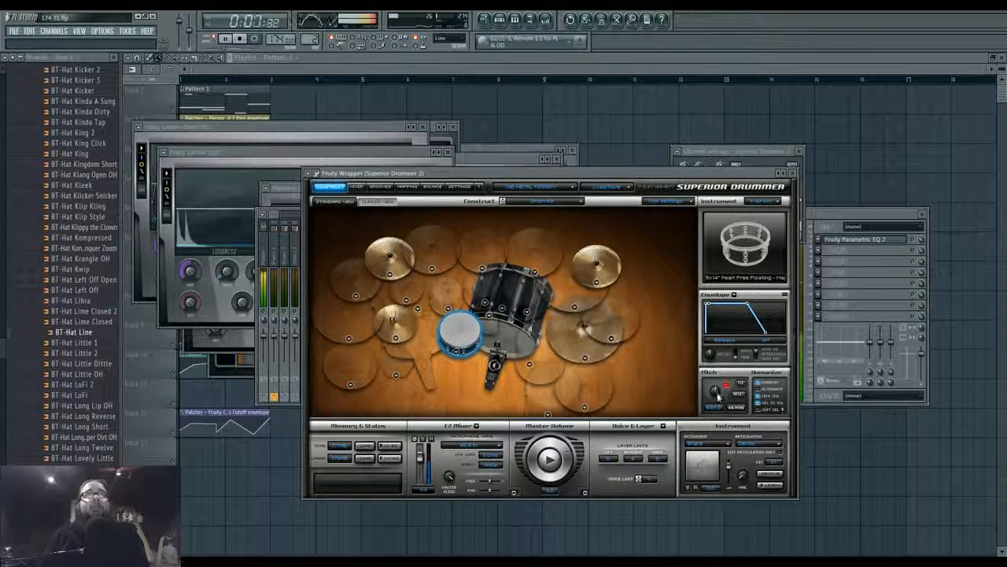
pyautogui.moveTo(718, 396); pyautogui.dragTo(720, 396)
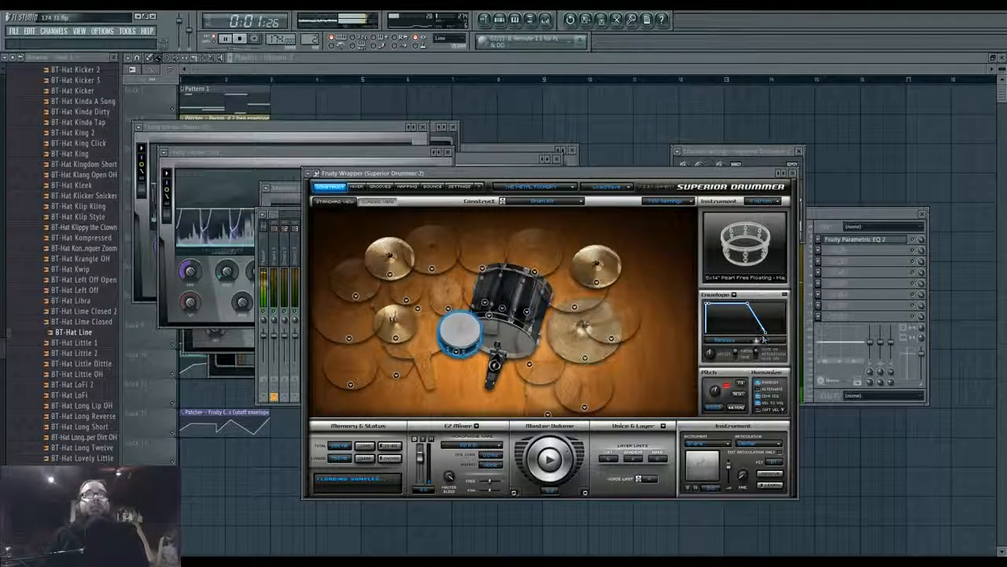
# Enable the snare's envelope, shorten its release and play Pattern 2 in the playlist from bar 5
pyautogui.click(784, 295)
pyautogui.moveTo(764, 336); pyautogui.dragTo(761, 336)
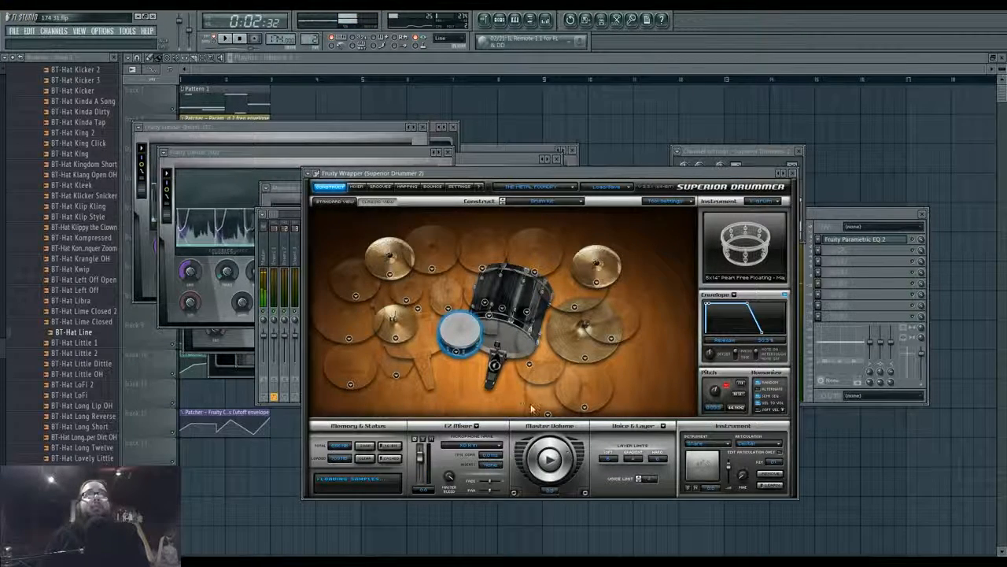
pyautogui.click(486, 21)
pyautogui.moveTo(431, 131); pyautogui.dragTo(377, 130)
pyautogui.scroll(1, 361, 88)
pyautogui.click(359, 81)
pyautogui.press('space')
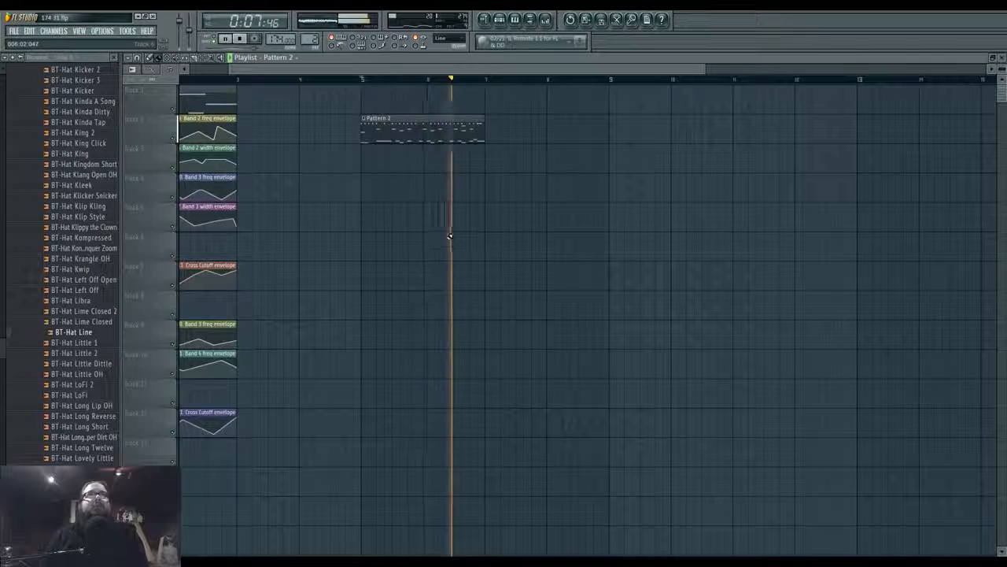
pyautogui.press('space')
# Collapse the open sample folders in the browser, including Packs, back to the top-level folder list
pyautogui.click(1, 101)
pyautogui.moveTo(1, 100); pyautogui.dragTo(2, 99)
pyautogui.click(68, 275)
pyautogui.click(60, 172)
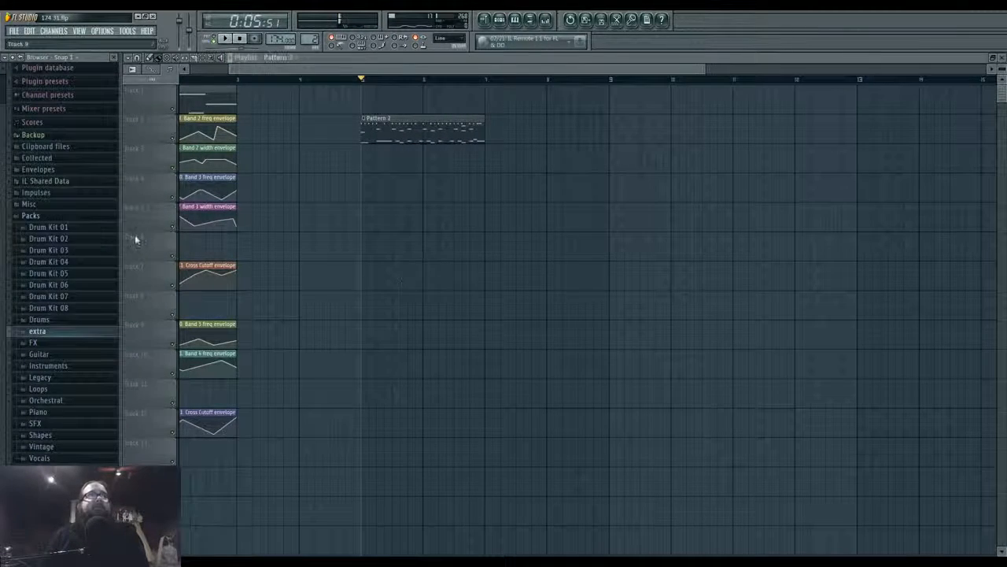
pyautogui.click(36, 215)
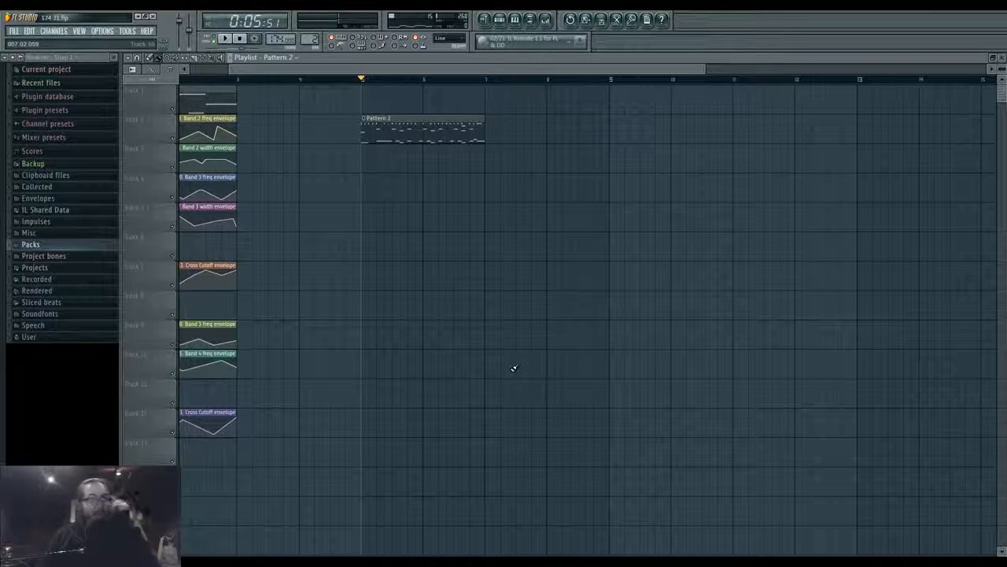
# Switch to the Ustream chat in Firefox, read the recent messages and minimize the window
pyautogui.click(262, 561)
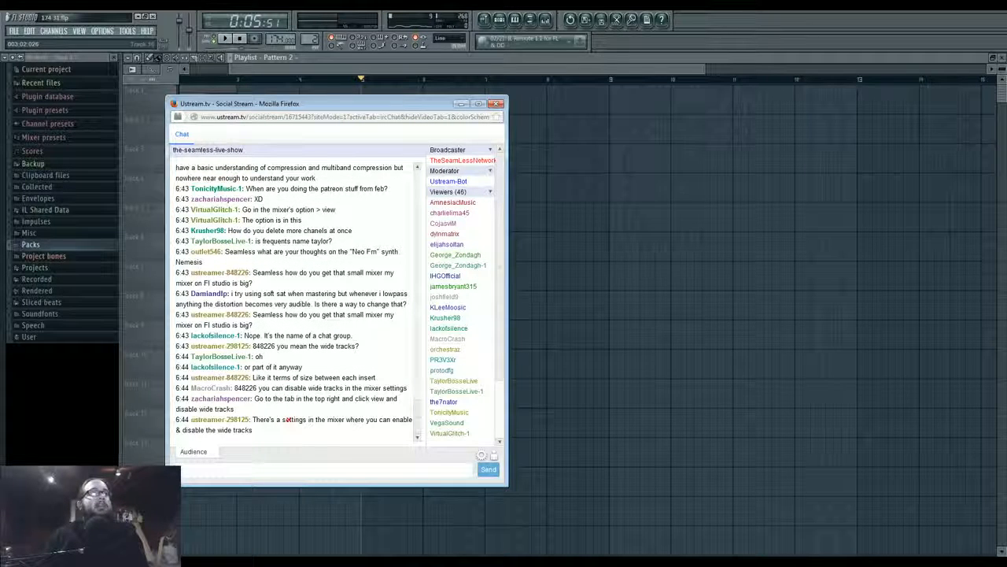
pyautogui.hotkey('alt', 'Tab')
pyautogui.hotkey('alt', 'Tab')
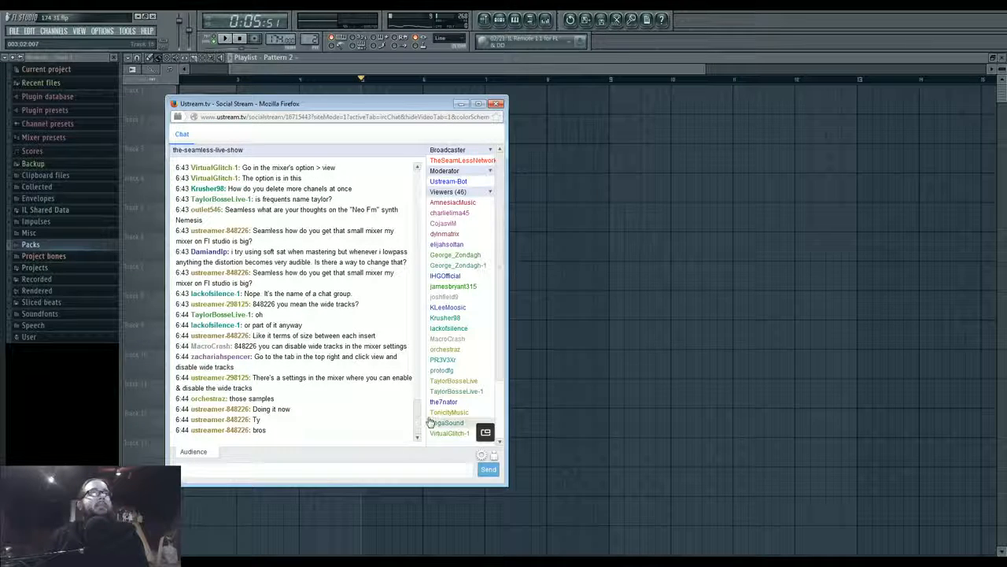
pyautogui.scroll(2, 419, 403)
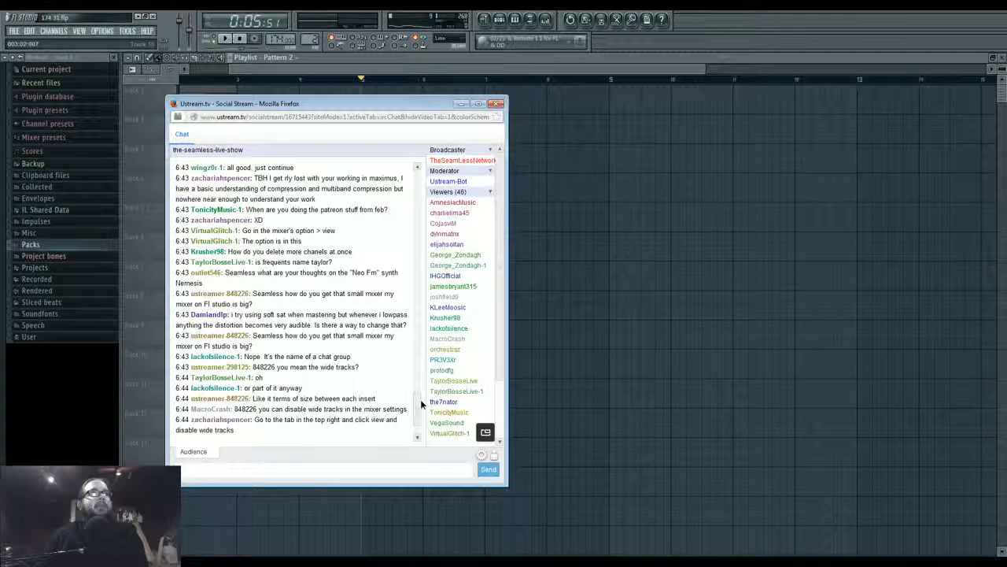
pyautogui.scroll(-3, 420, 403)
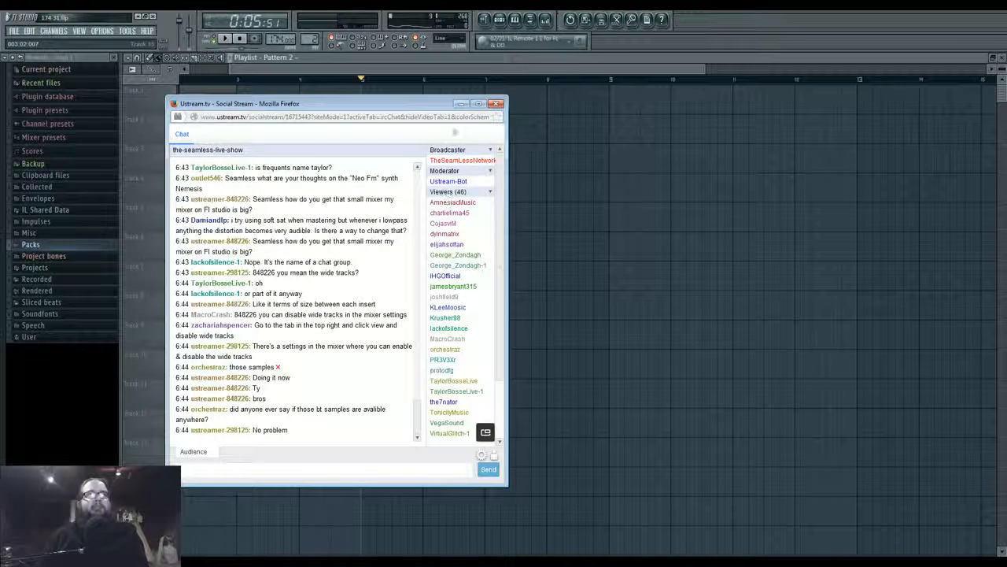
pyautogui.click(461, 105)
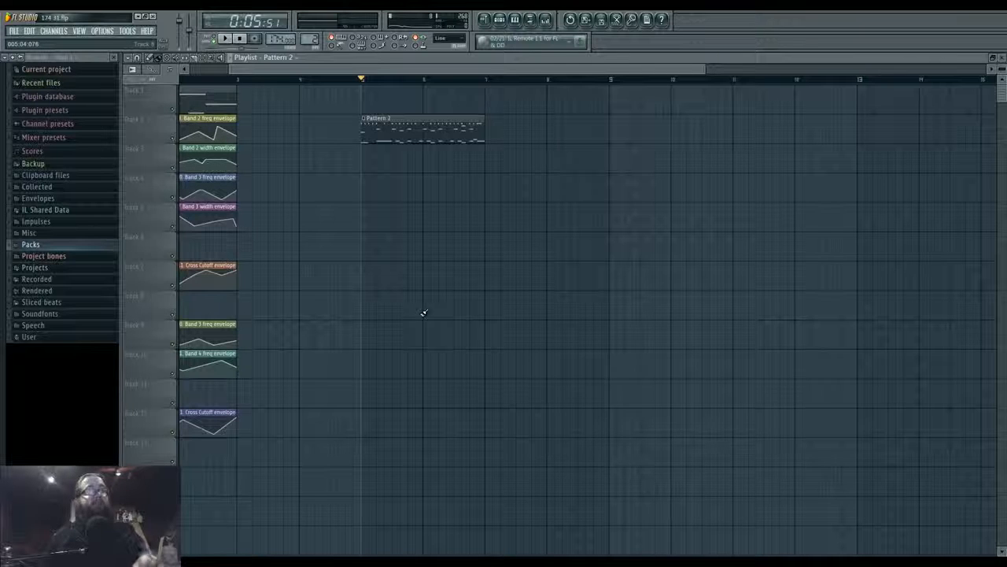
# Play Pattern 1 and its automation clips from the start of the playlist and stop playback
pyautogui.hscroll(-2, 321, 312)
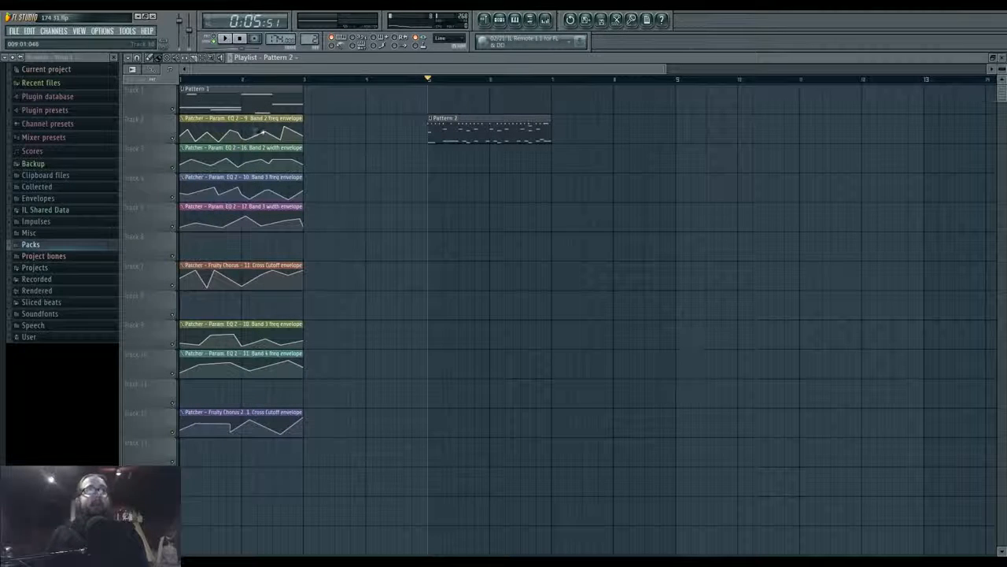
pyautogui.click(187, 79)
pyautogui.press('space')
pyautogui.scroll(2, 315, 252)
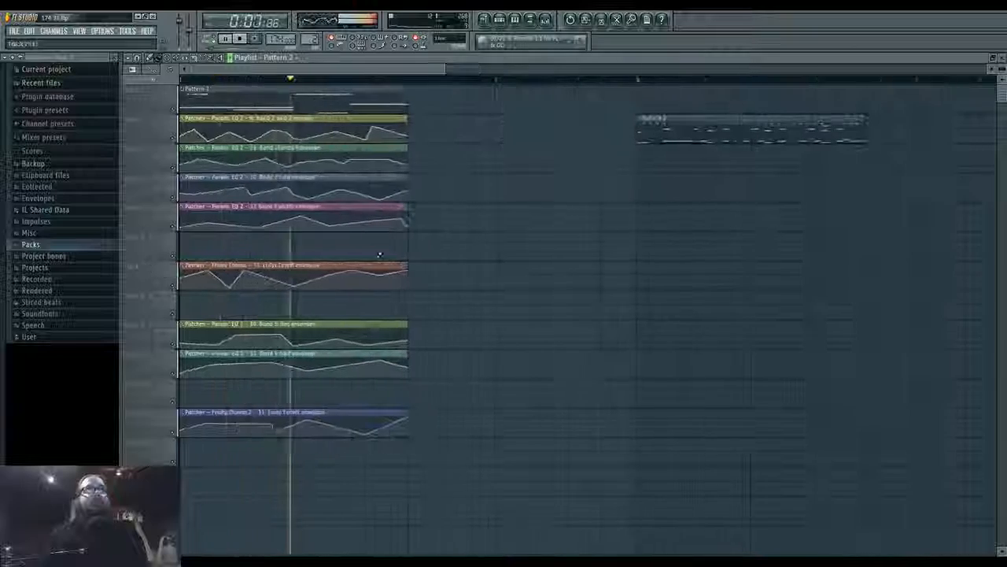
pyautogui.press('space')
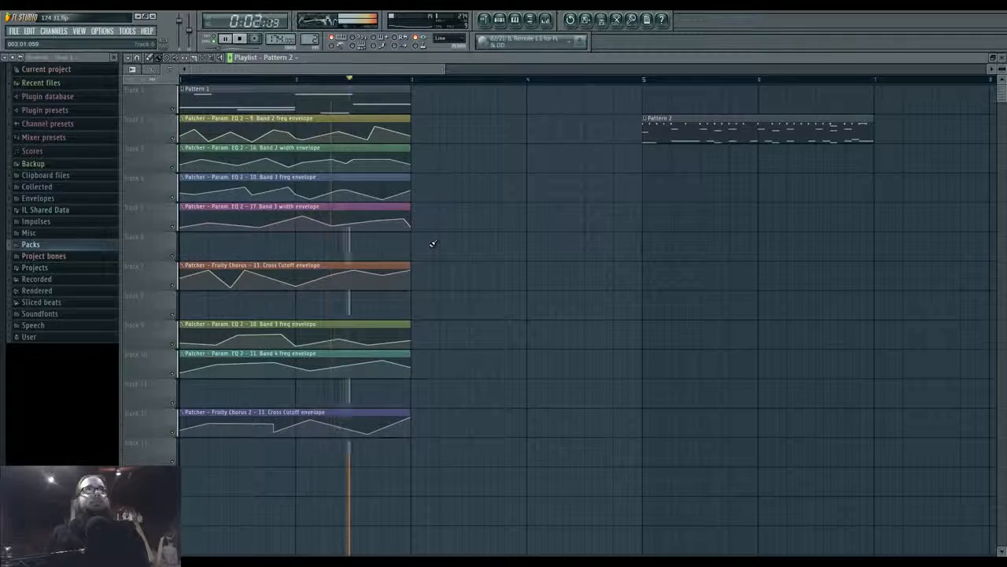
pyautogui.press('space')
# Move the Pattern 2 clip at bar 5 up to Track 1
pyautogui.scroll(-1, 484, 246)
pyautogui.scroll(-1, 484, 247)
pyautogui.hscroll(3, 443, 270)
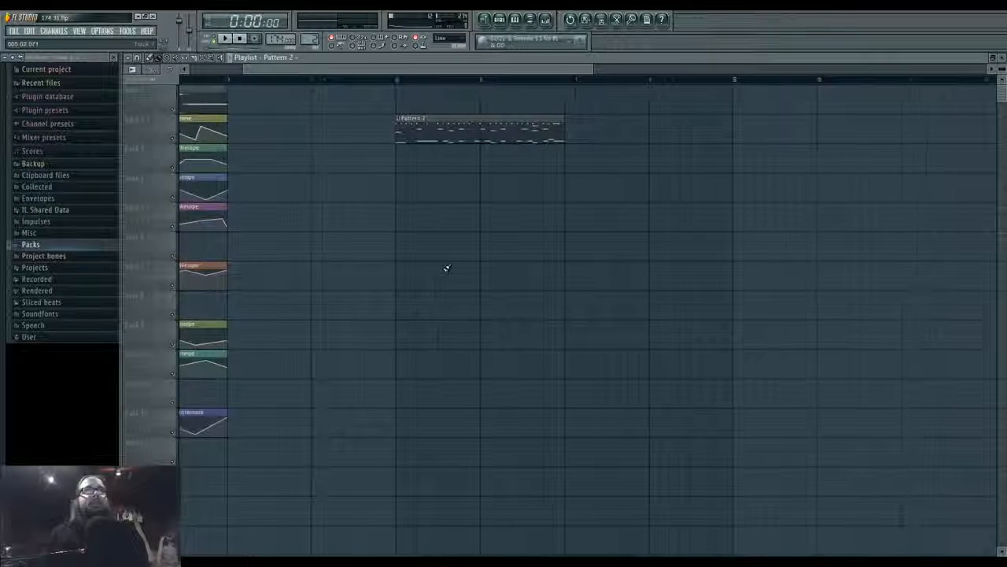
pyautogui.moveTo(396, 270); pyautogui.dragTo(528, 275)
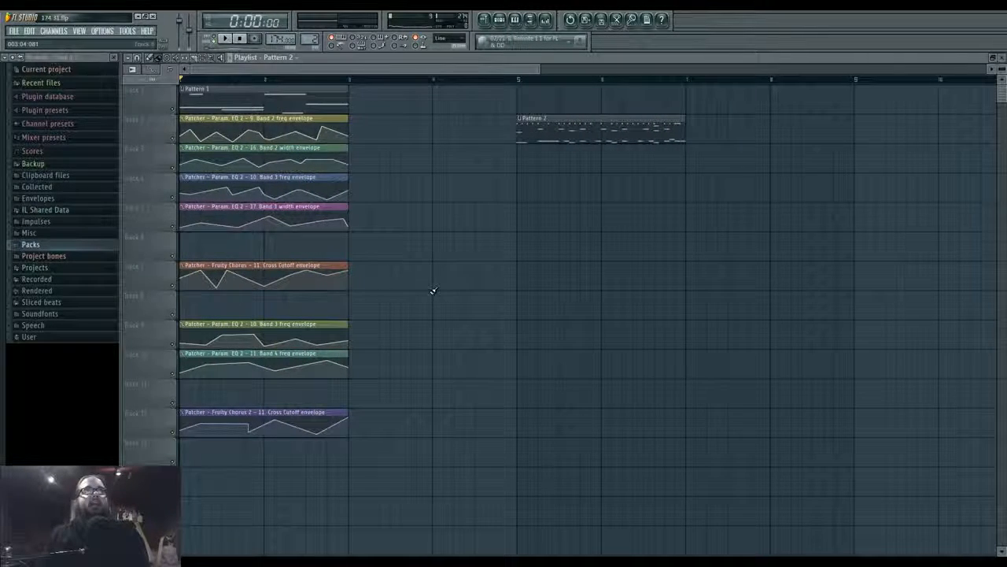
pyautogui.moveTo(559, 122); pyautogui.dragTo(554, 99)
# Play Pattern 2 from bar 5, check the SD track in the mixer and close the mixer
pyautogui.click(518, 80)
pyautogui.click(546, 20)
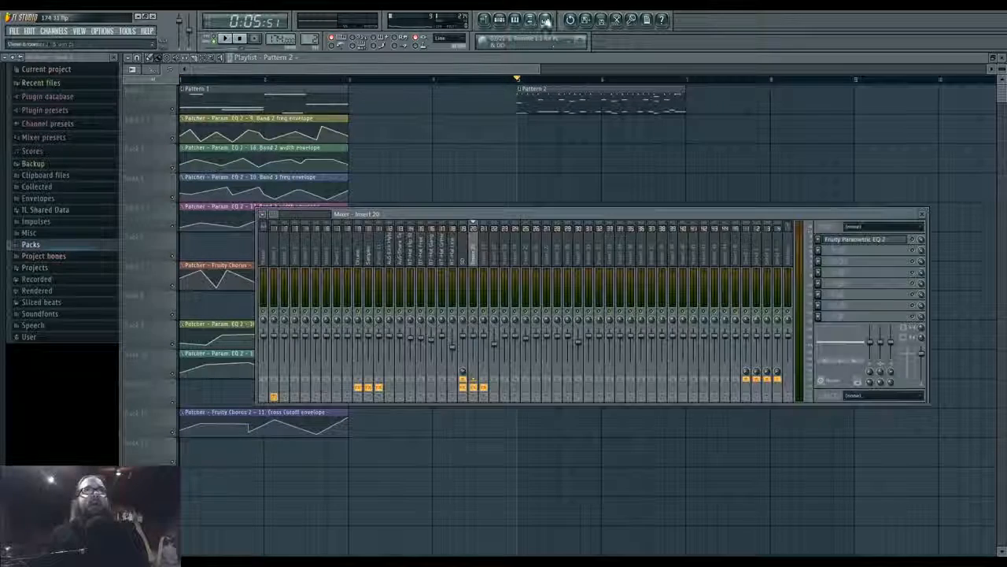
pyautogui.click(464, 264)
pyautogui.press('space')
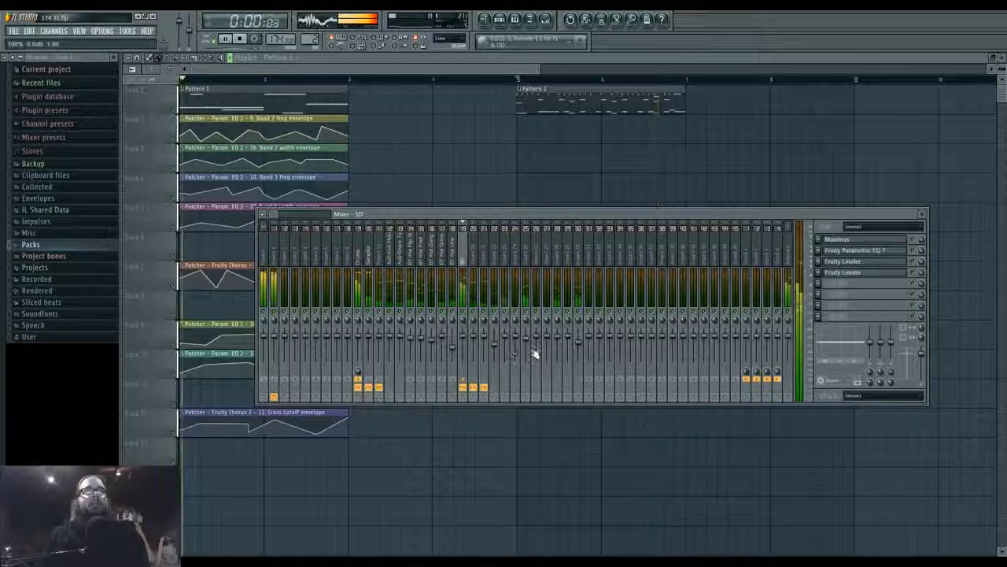
pyautogui.press('space')
pyautogui.press('F9')
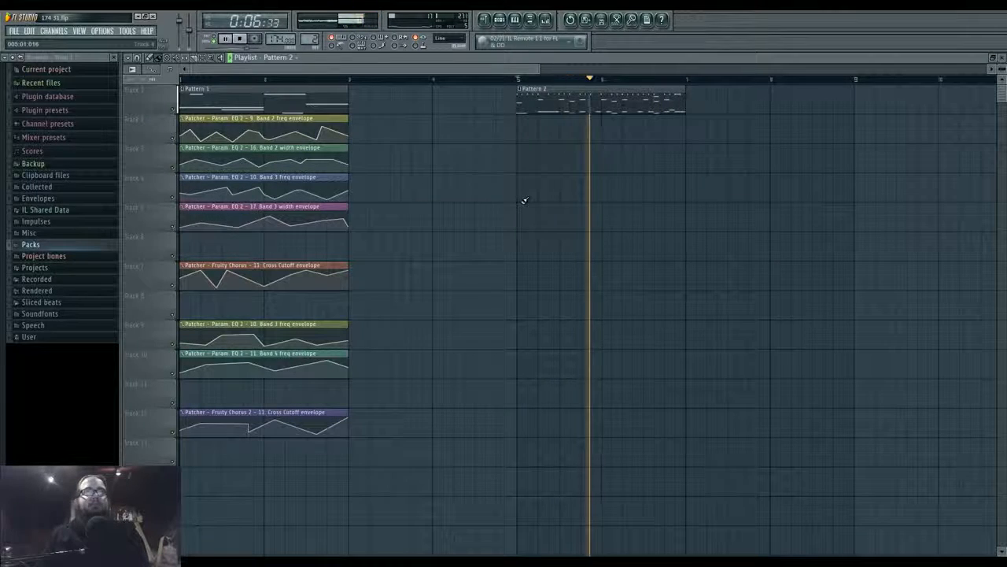
pyautogui.press('space')
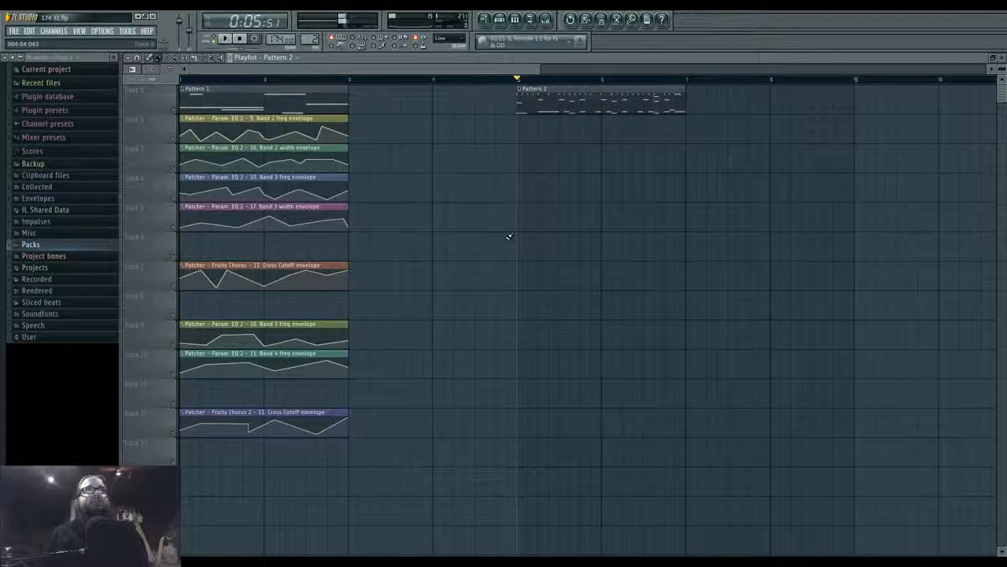
# Play the start of the song briefly and open Pattern 1's Patcher notes in the piano roll
pyautogui.scroll(5, 99, 232)
pyautogui.click(191, 81)
pyautogui.press('space')
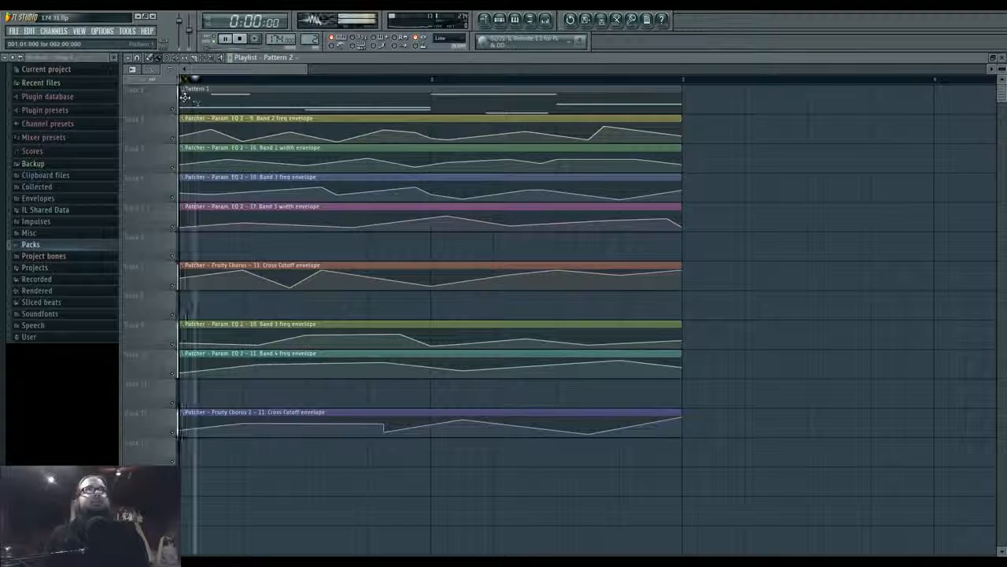
pyautogui.press('space')
pyautogui.click(197, 101)
pyautogui.doubleClick(198, 102)
pyautogui.scroll(-4, 189, 314)
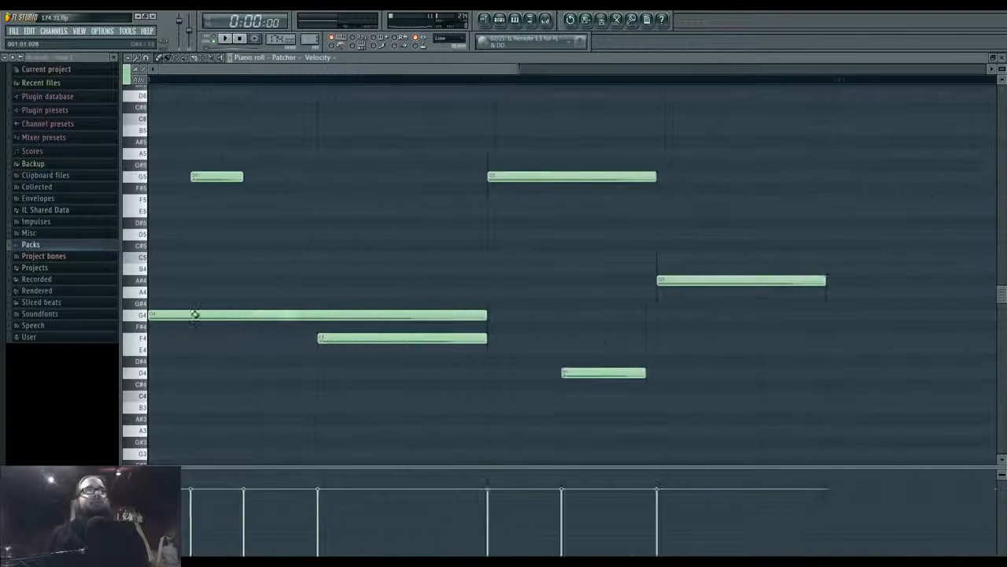
# Transpose all the Patcher notes down five semitones, from G4 to D4, and play them
pyautogui.hotkey('ctrl', 'a')
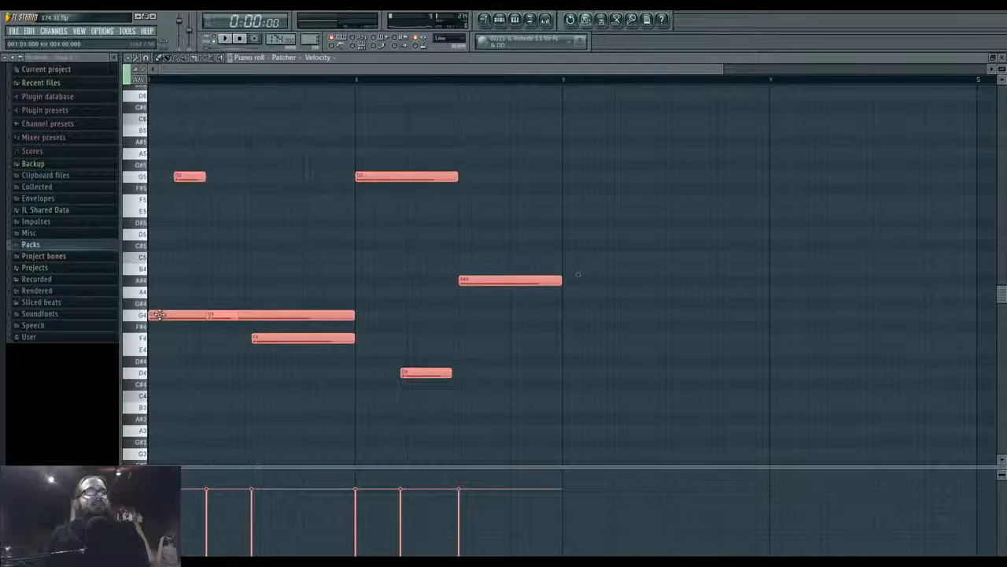
pyautogui.moveTo(157, 315); pyautogui.dragTo(155, 372)
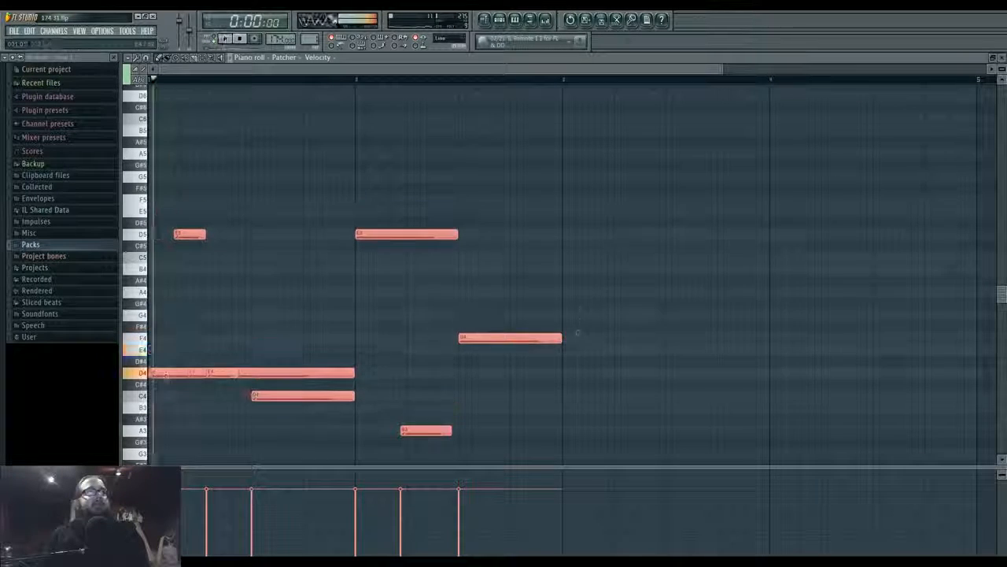
pyautogui.press('space')
pyautogui.click(307, 333)
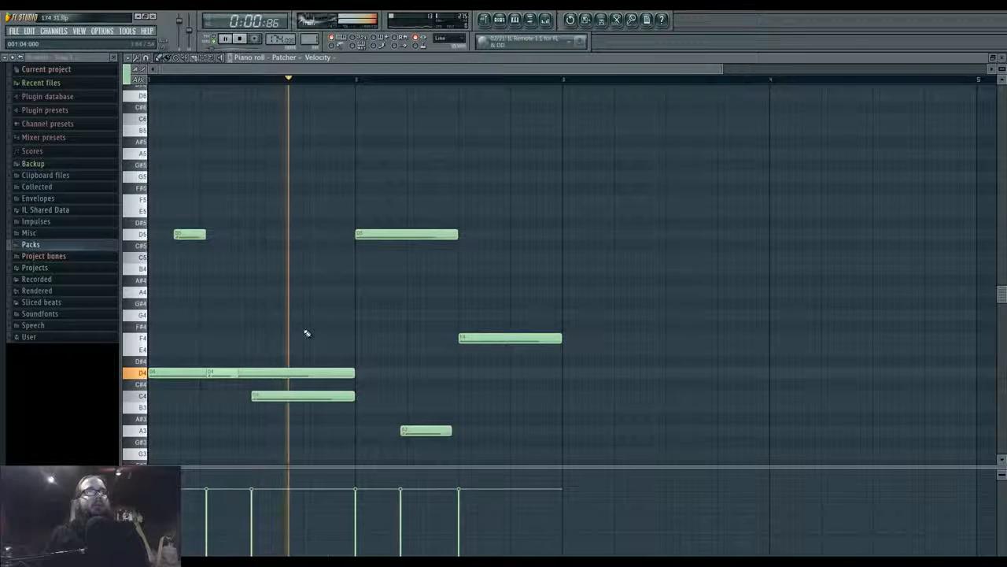
pyautogui.press('space')
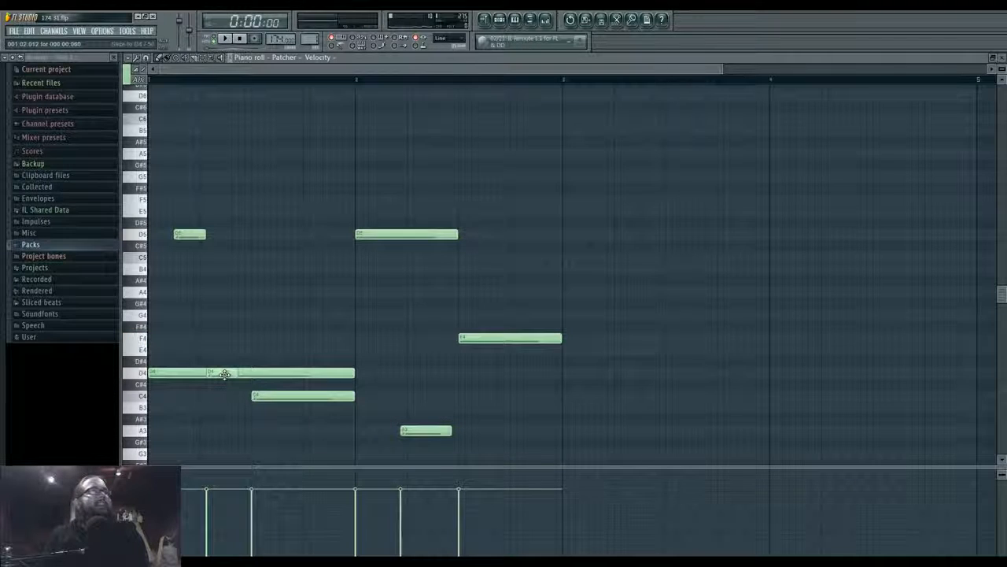
# Delete the C4 note and all of the second bar's notes, and shorten the long D4 note
pyautogui.press('space')
pyautogui.rightClick(321, 397)
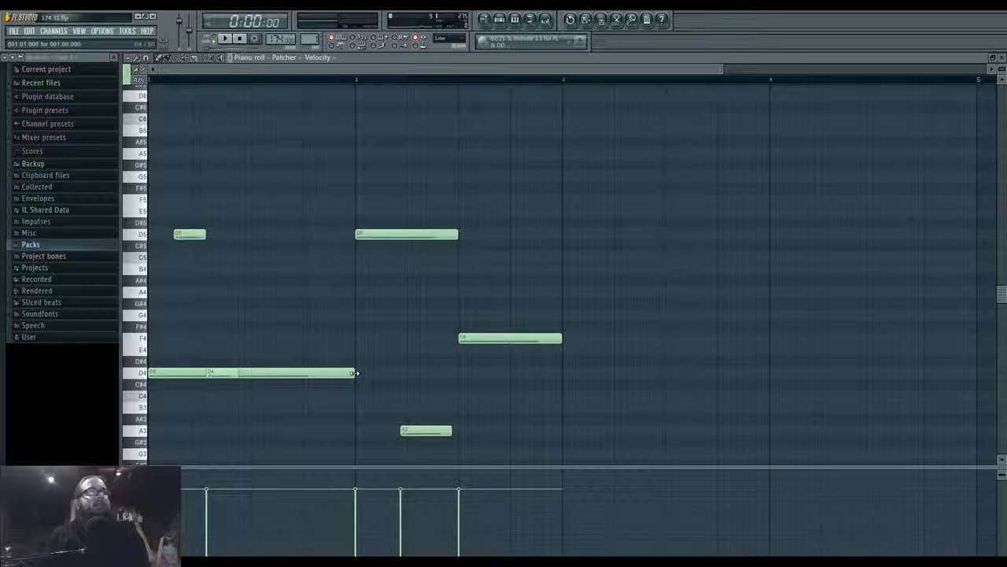
pyautogui.press('space')
pyautogui.rightClick(402, 234)
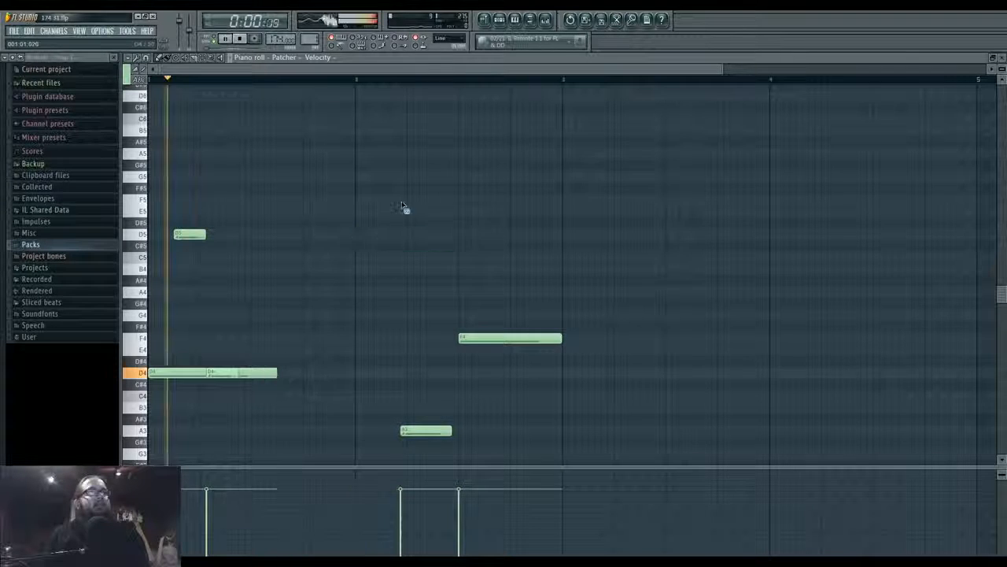
pyautogui.rightClick(474, 338)
pyautogui.rightClick(437, 430)
pyautogui.press('space')
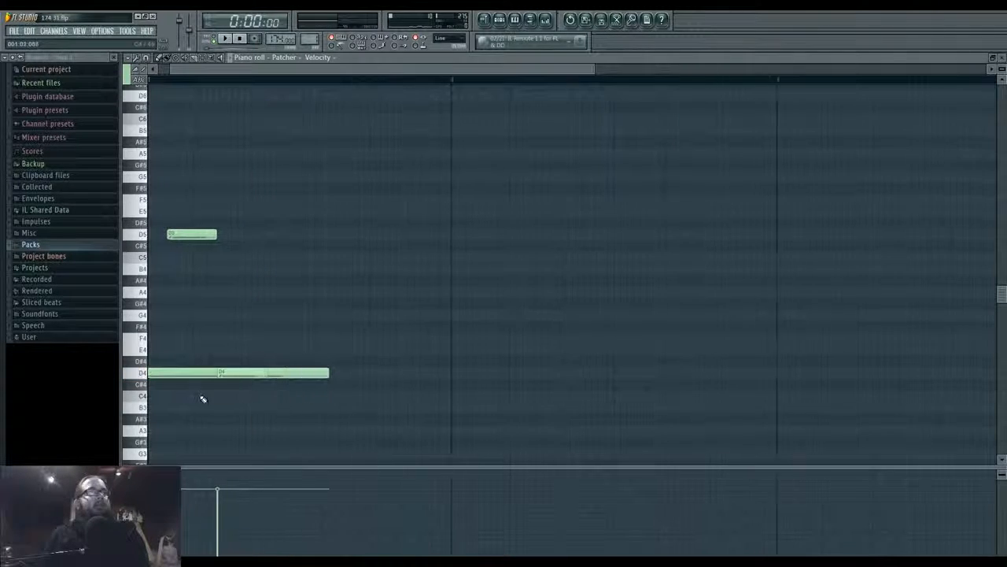
# Shift the two slide notes earlier in bar 1, raise the D5 one to D6 and shorten it while auditioning
pyautogui.scroll(3, 193, 330)
pyautogui.moveTo(206, 241); pyautogui.dragTo(168, 245)
pyautogui.moveTo(249, 371); pyautogui.dragTo(213, 386)
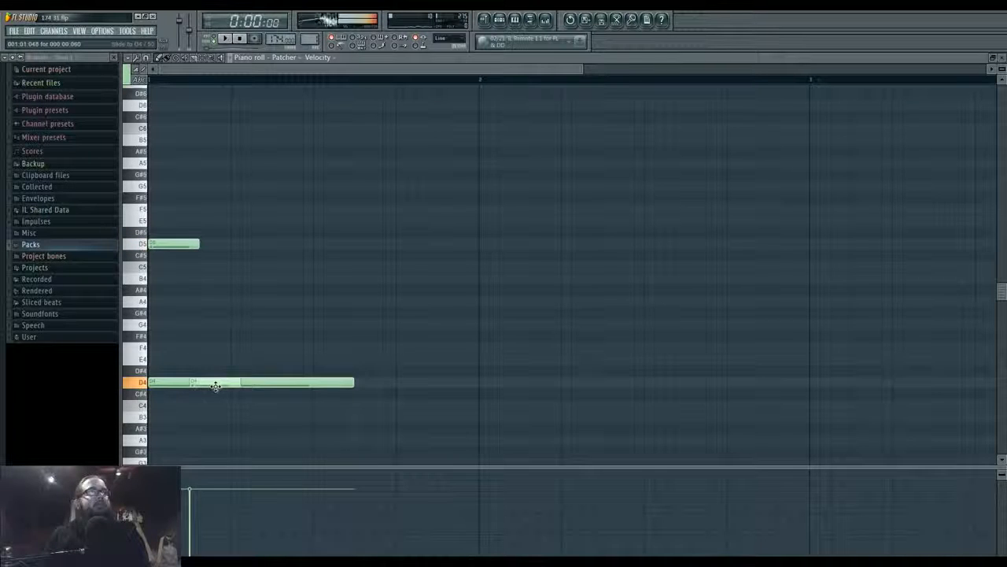
pyautogui.press('space')
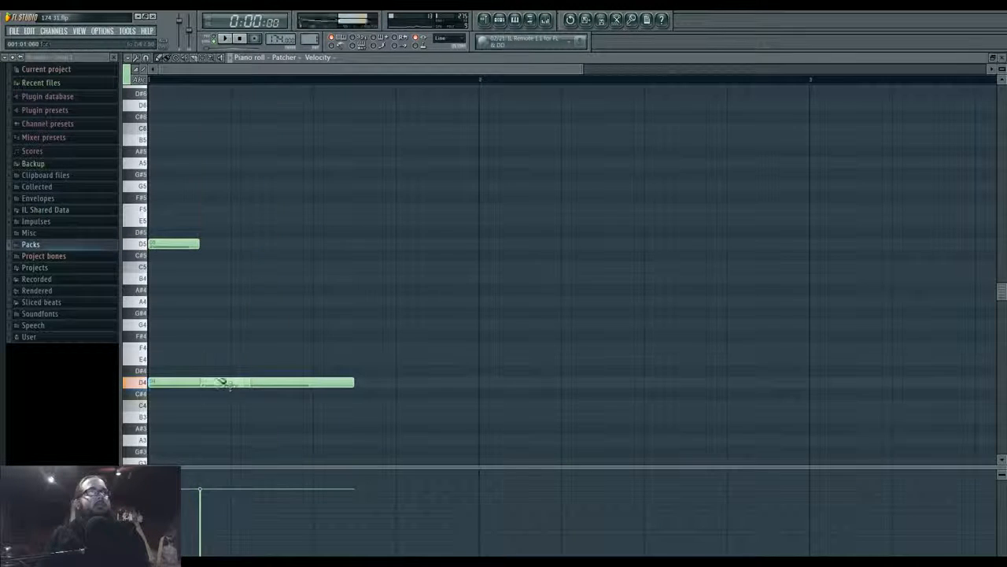
pyautogui.moveTo(174, 243); pyautogui.dragTo(184, 106)
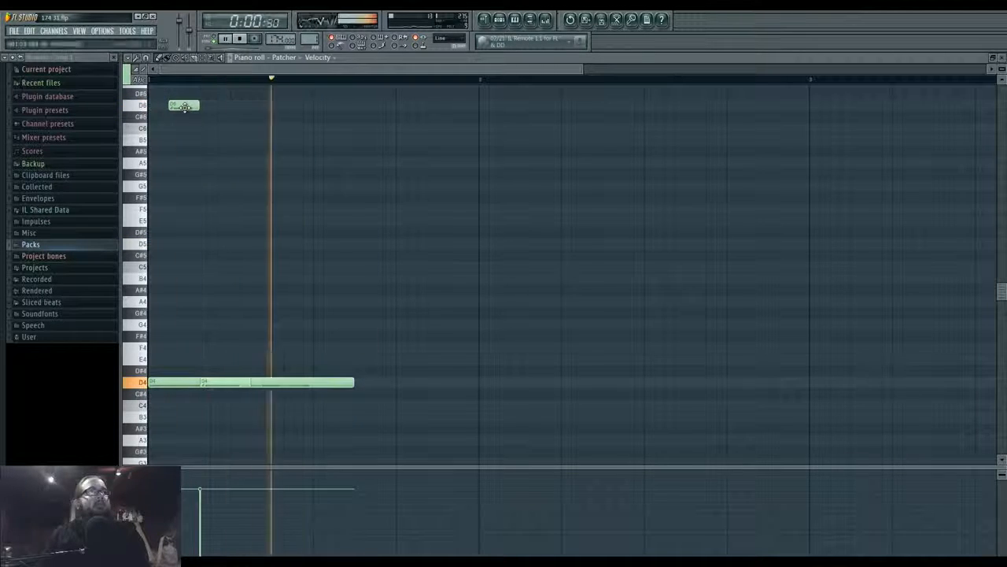
pyautogui.press('space')
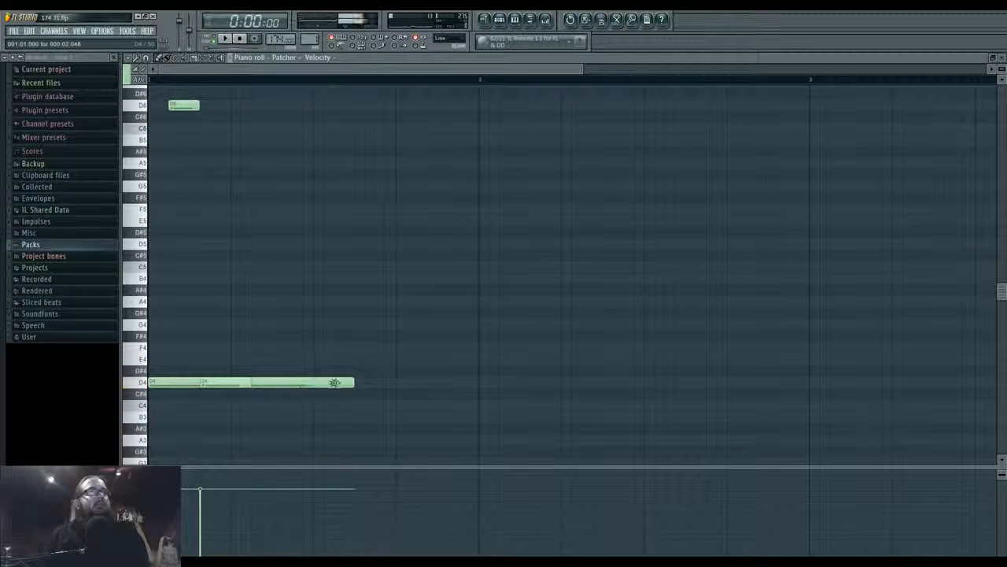
# Shorten the long D4 note further and add a second D4 note directly after it
pyautogui.moveTo(288, 383); pyautogui.dragTo(273, 384)
pyautogui.press('space')
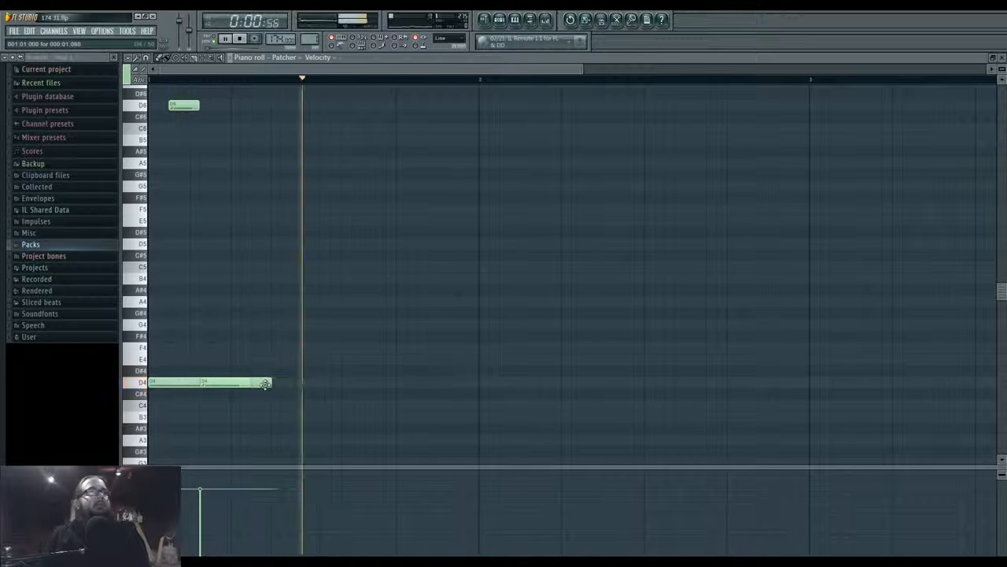
pyautogui.click(277, 386)
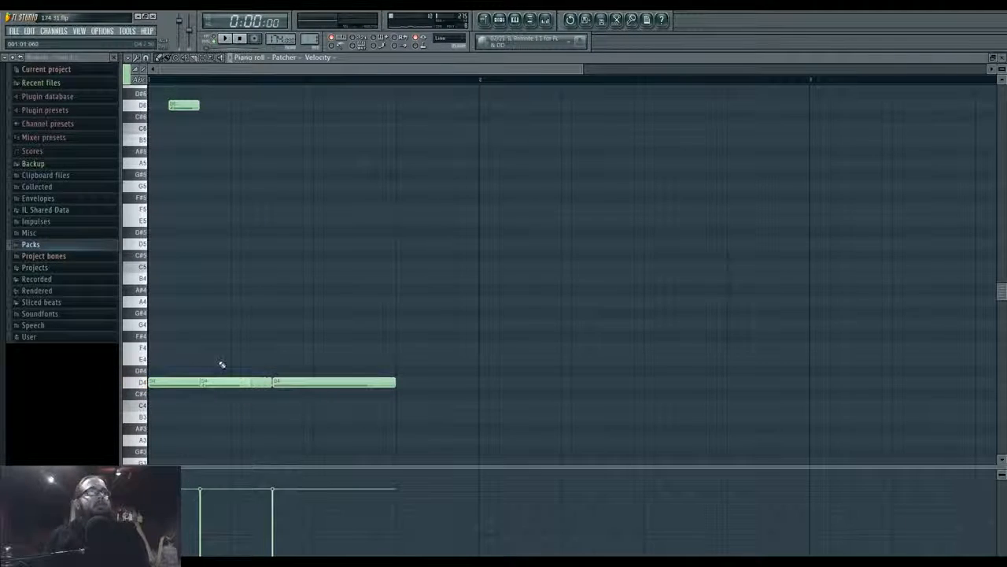
# Add slide notes at D6 and D#4 over the second D4 note while playing the pattern
pyautogui.click(299, 359)
pyautogui.press('space')
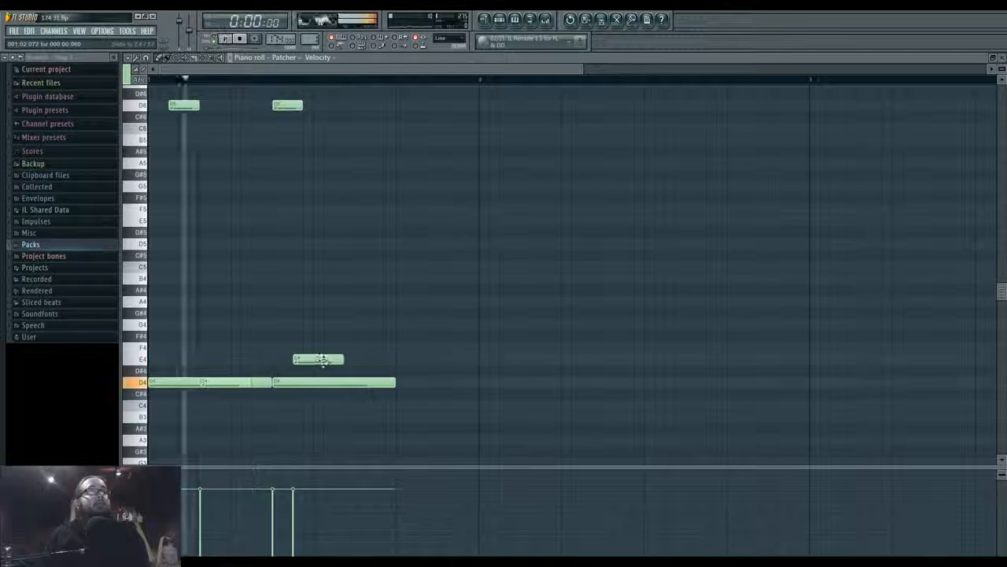
pyautogui.moveTo(299, 359); pyautogui.dragTo(332, 370)
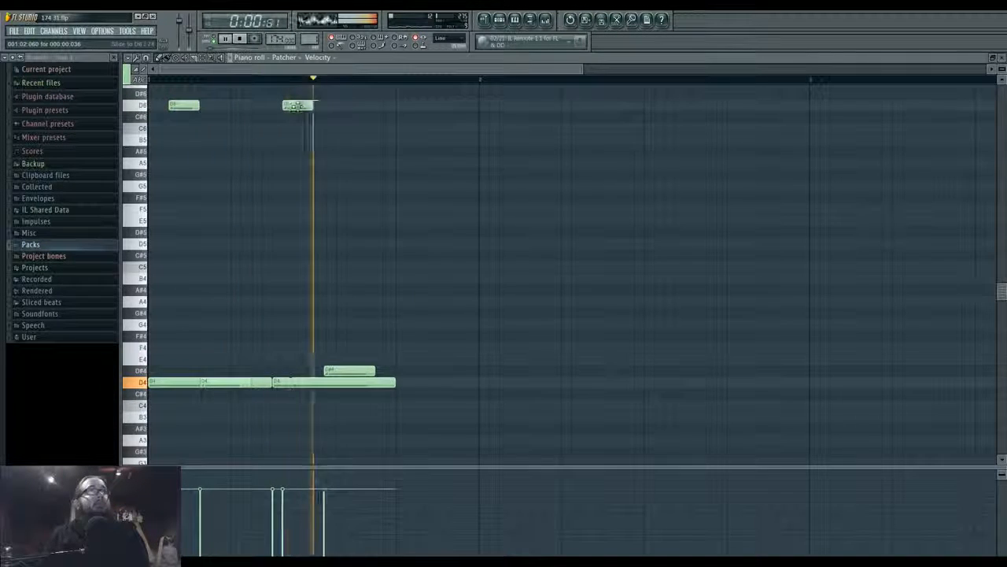
# Shift the first bar's EQ 2 Band 2 freq envelope peak after beat 2 earlier in the playlist
pyautogui.press('F5')
pyautogui.scroll(1, 283, 144)
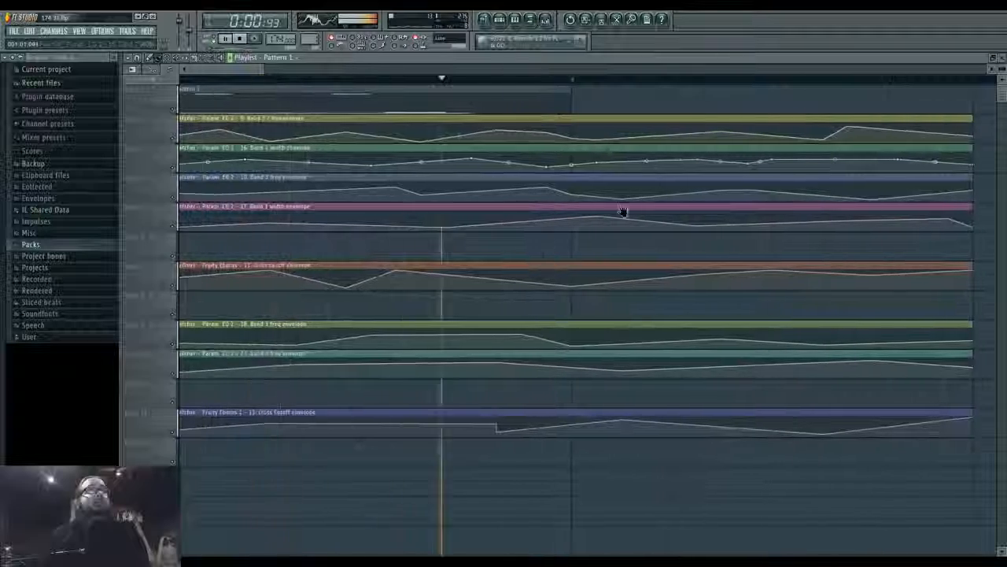
pyautogui.moveTo(356, 132); pyautogui.dragTo(310, 127)
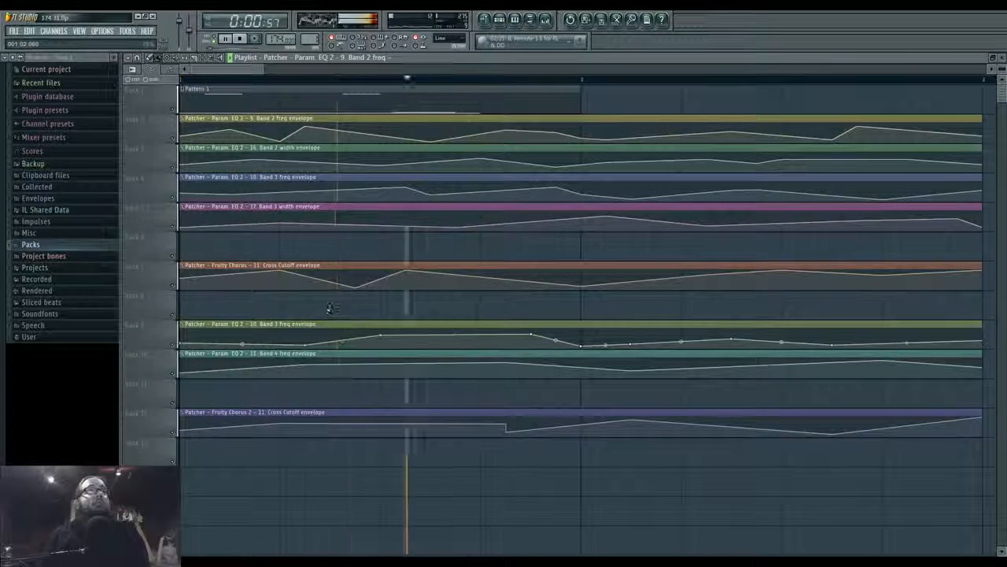
# Add a dip just before beat 3 and a point at beat 2 to track 9's Band 3 freq envelope
pyautogui.press('space')
pyautogui.moveTo(307, 345); pyautogui.dragTo(307, 344)
pyautogui.rightClick(355, 346)
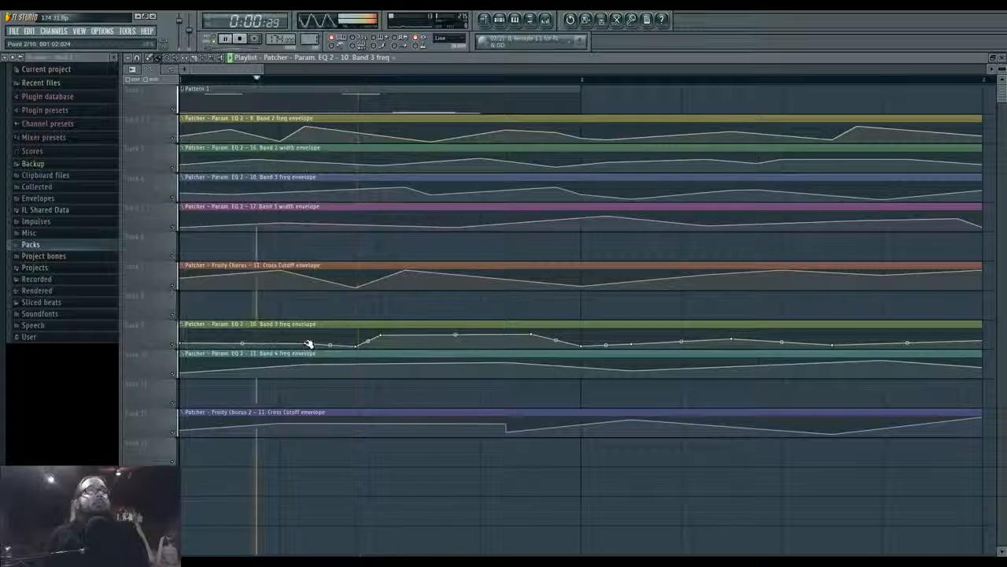
pyautogui.rightClick(234, 337)
pyautogui.moveTo(235, 338); pyautogui.dragTo(286, 342)
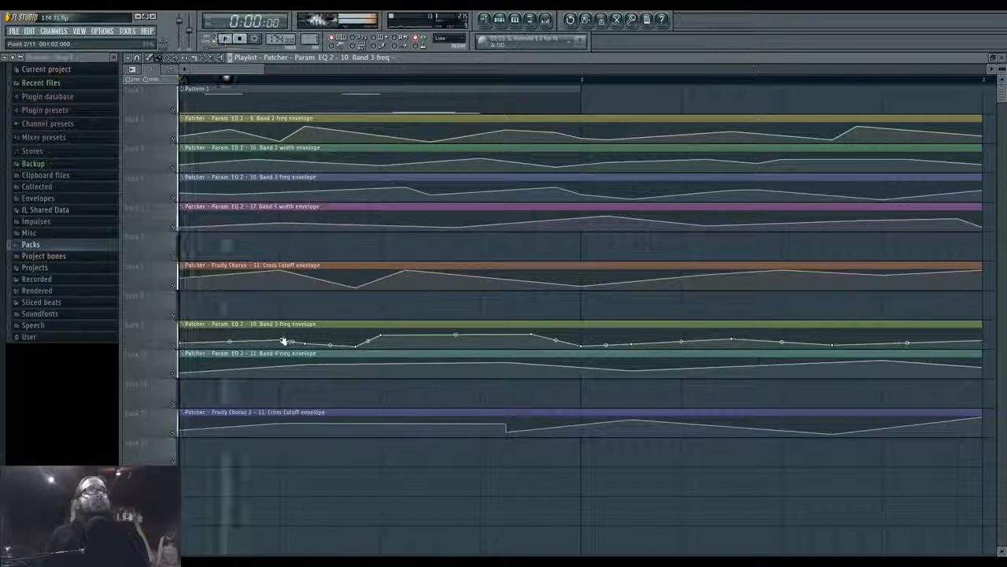
# Move the Band 2 freq peak after beat 2 slightly later and raise the starting point of track 9's Band 3 freq envelope
pyautogui.moveTo(303, 129); pyautogui.dragTo(332, 128)
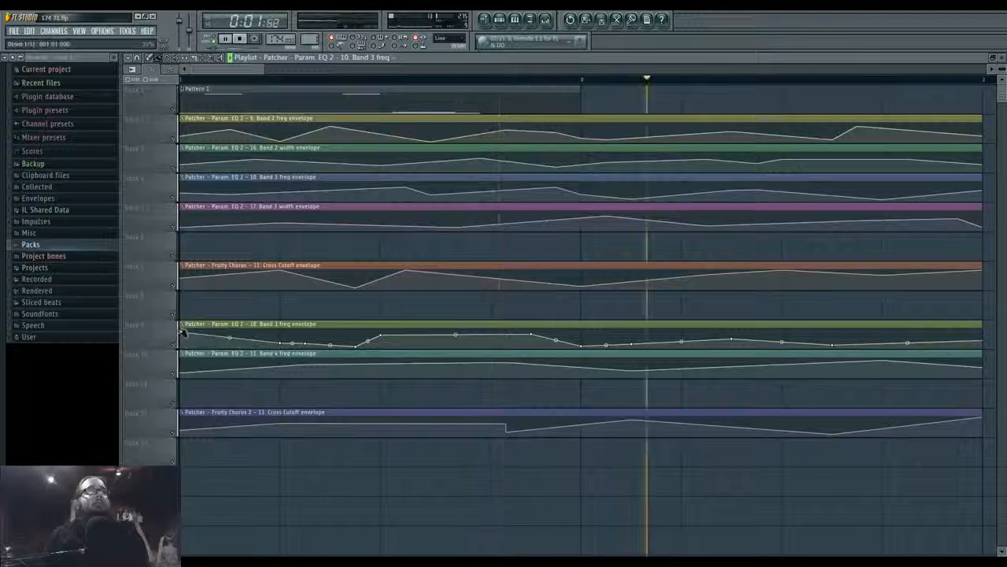
pyautogui.moveTo(181, 343); pyautogui.dragTo(182, 334)
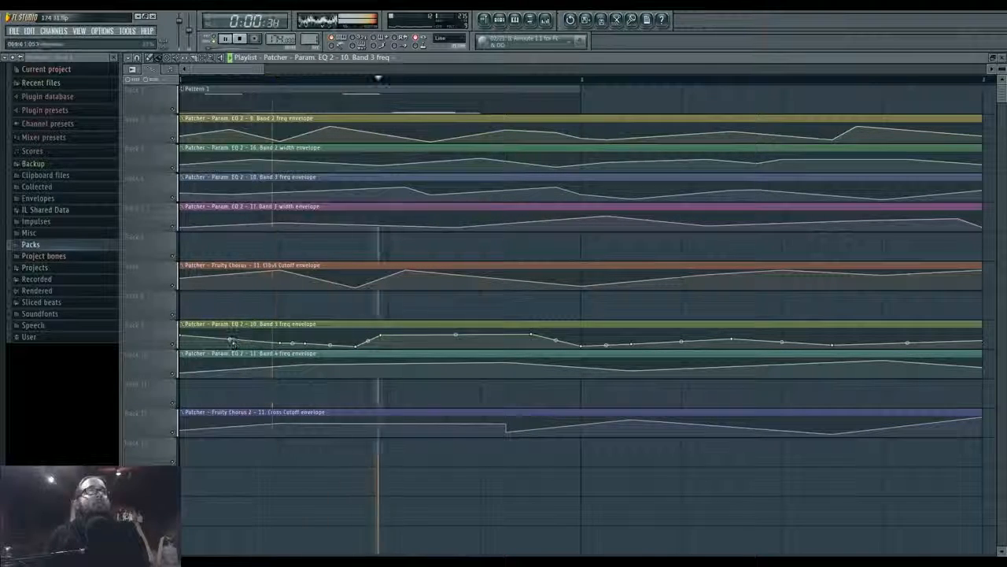
# Lower track 9's Band 3 freq envelope at beat 3, adding a peak just before beat 4 and a dip at beat 4
pyautogui.rightClick(450, 347)
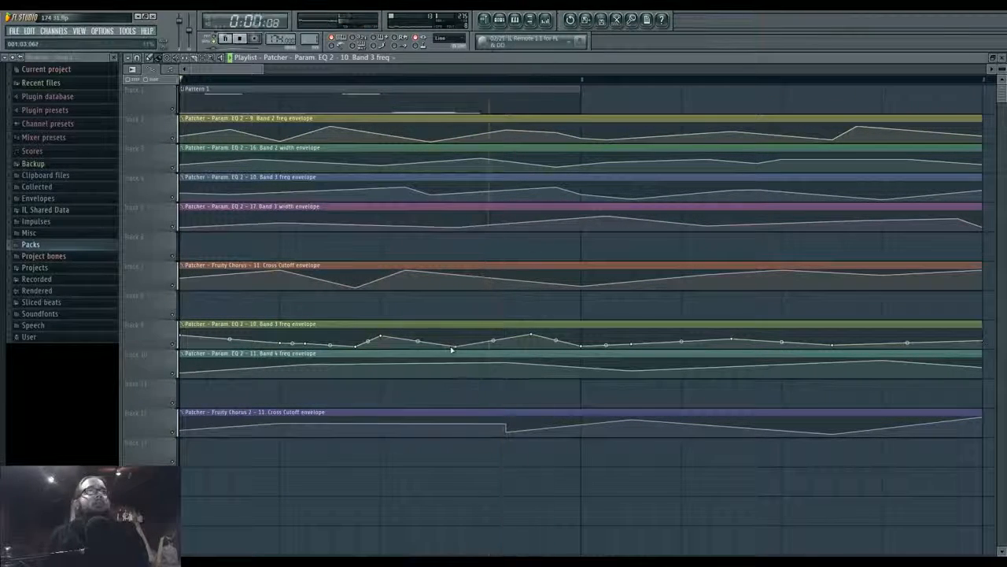
pyautogui.moveTo(380, 336); pyautogui.dragTo(383, 342)
pyautogui.moveTo(458, 347)
pyautogui.mouseDown()
pyautogui.moveTo(449, 335)
pyautogui.moveTo(459, 338)
pyautogui.mouseUp()
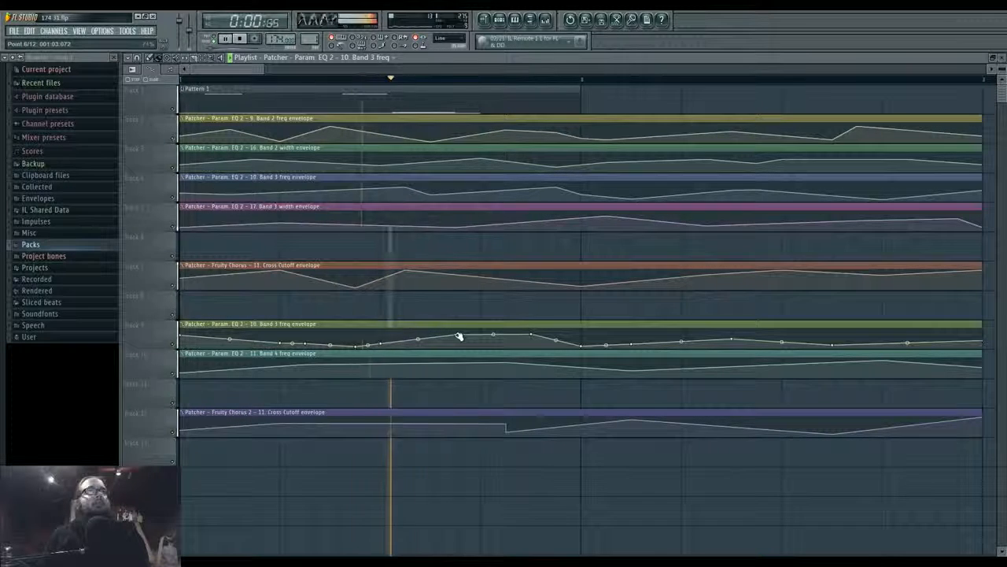
pyautogui.rightClick(476, 347)
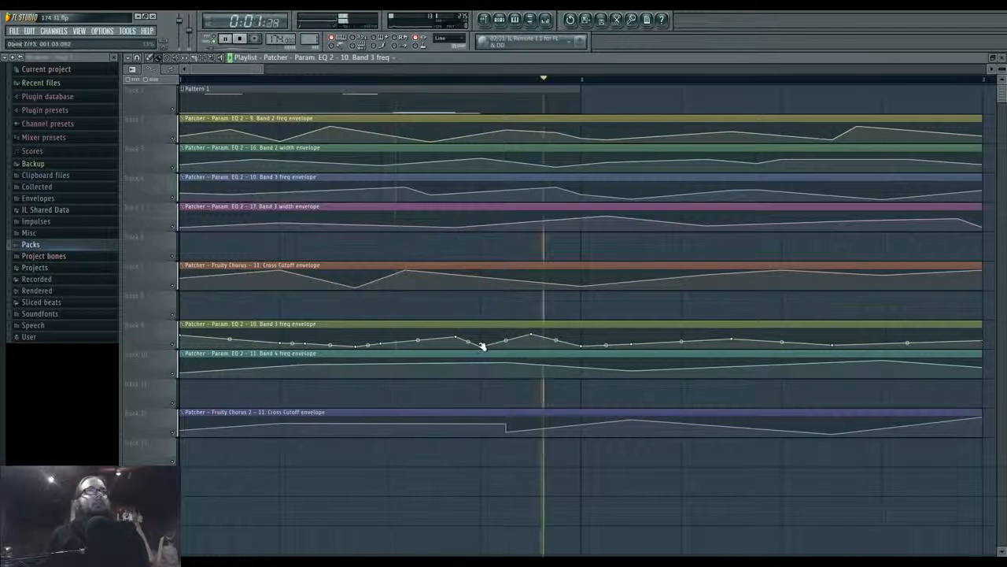
# Lower the D#4 slide note to D4 in the Patcher piano roll and return to the playlist
pyautogui.doubleClick(431, 94)
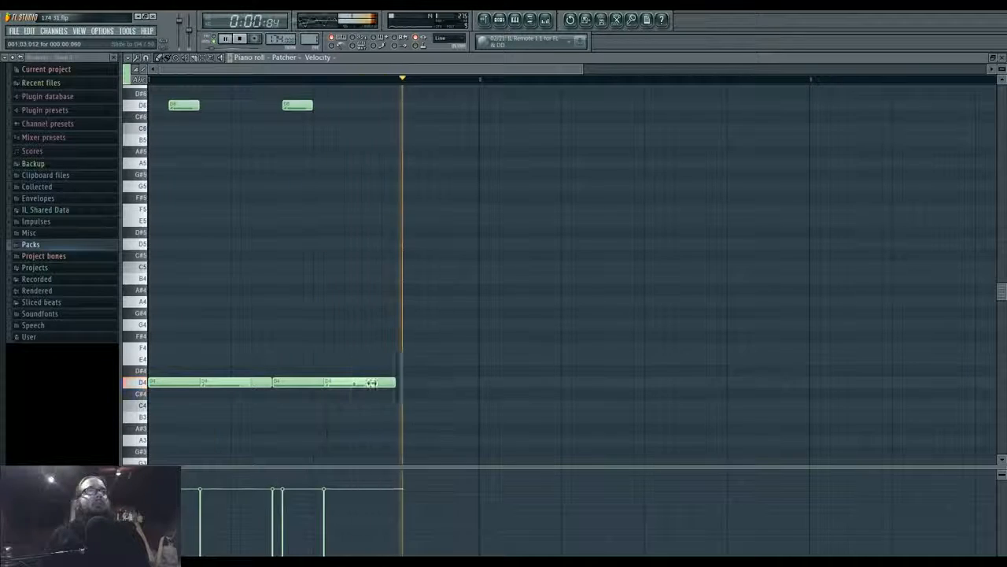
pyautogui.click(486, 20)
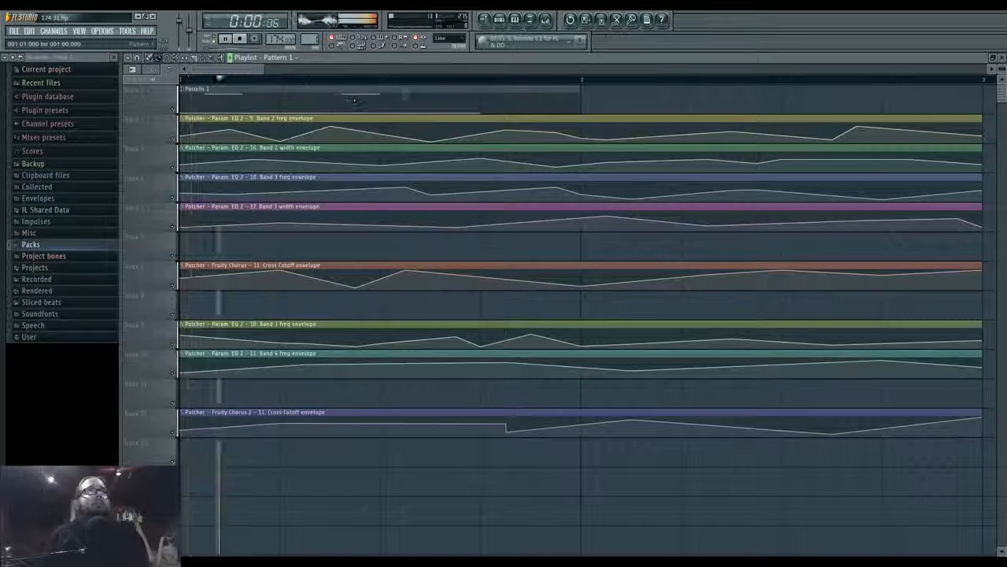
# Stop playback and extend the Pattern 1 clip to span two bars, matching the envelope clips
pyautogui.scroll(-3, 380, 140)
pyautogui.press('space')
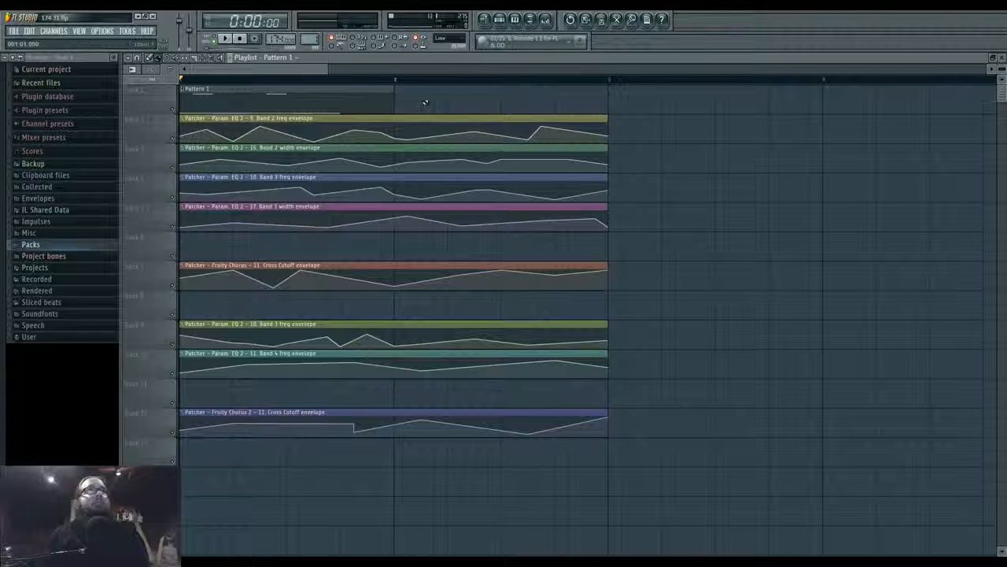
pyautogui.scroll(-2, 370, 102)
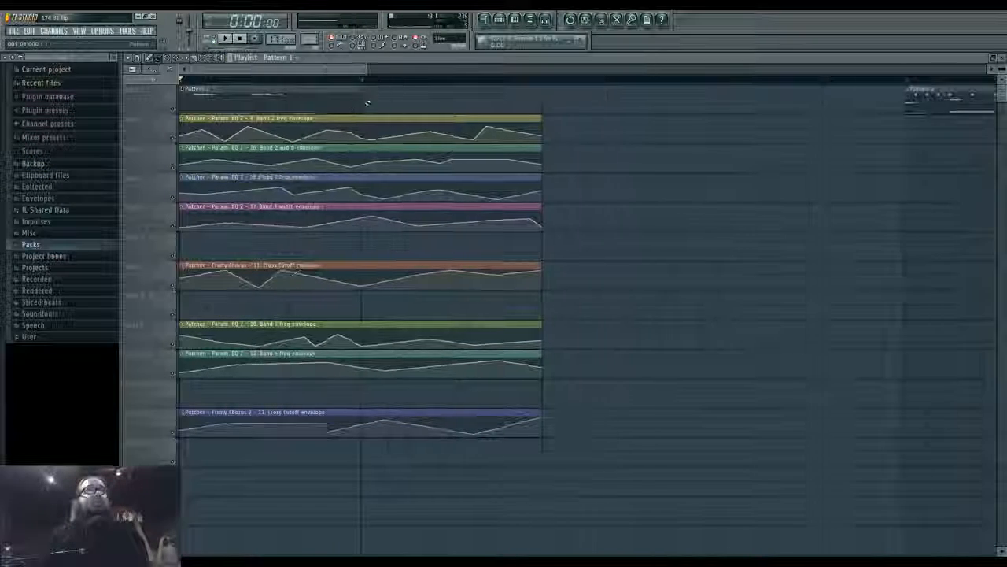
pyautogui.scroll(-1, 367, 103)
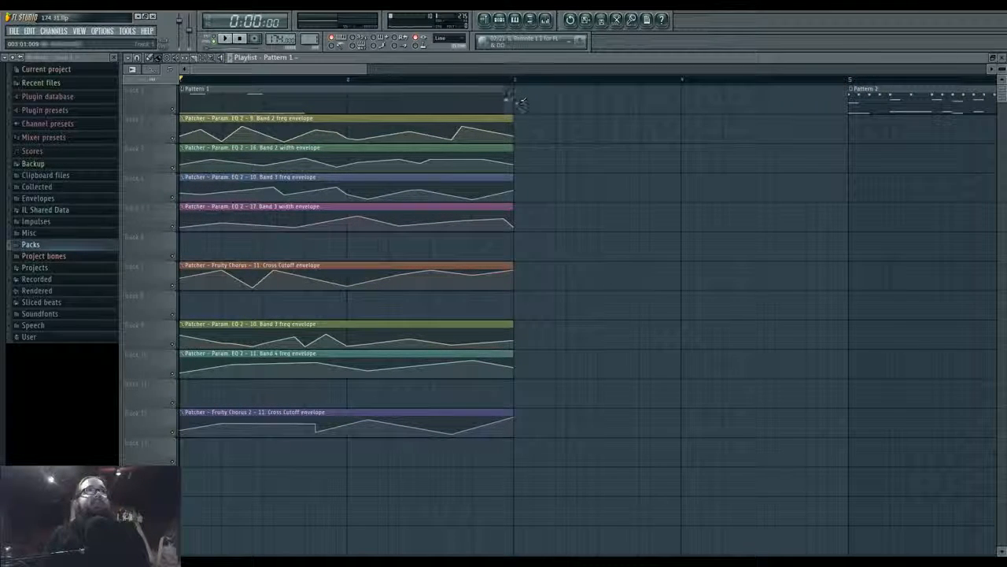
# Open the Patcher notes of Pattern 1 in the piano roll
pyautogui.doubleClick(459, 95)
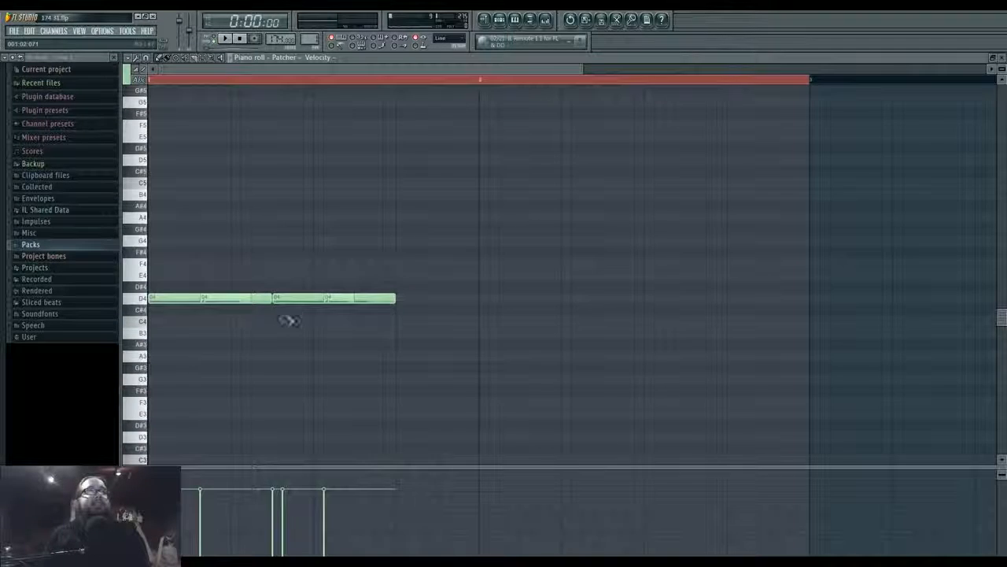
pyautogui.scroll(2, 401, 346)
pyautogui.click(398, 206)
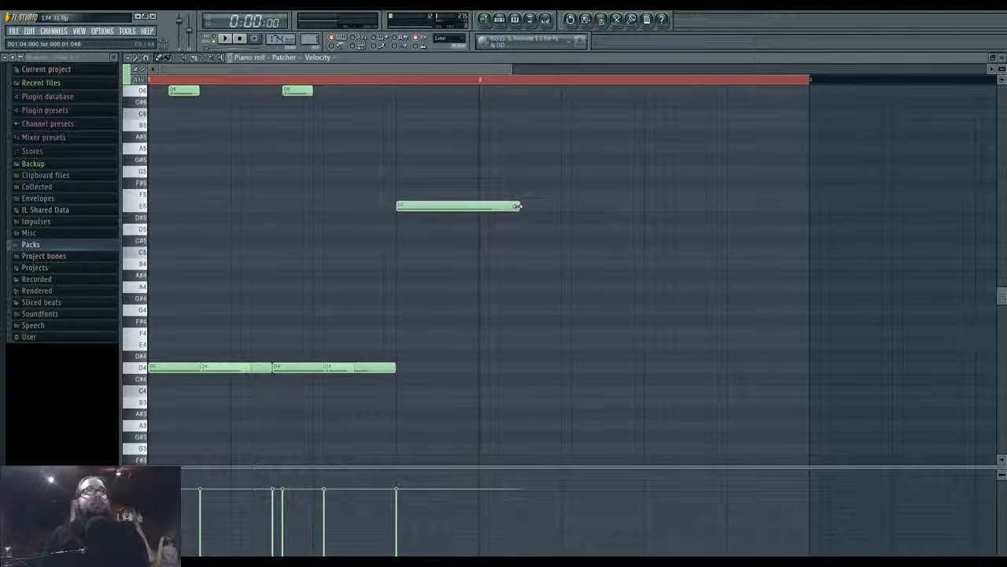
pyautogui.click(457, 207)
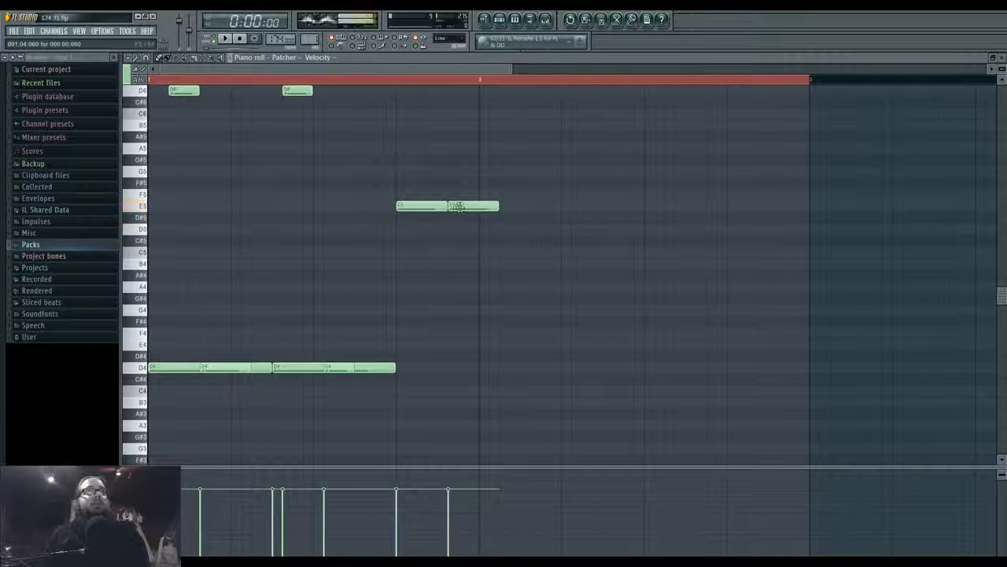
pyautogui.rightClick(543, 207)
pyautogui.rightClick(472, 207)
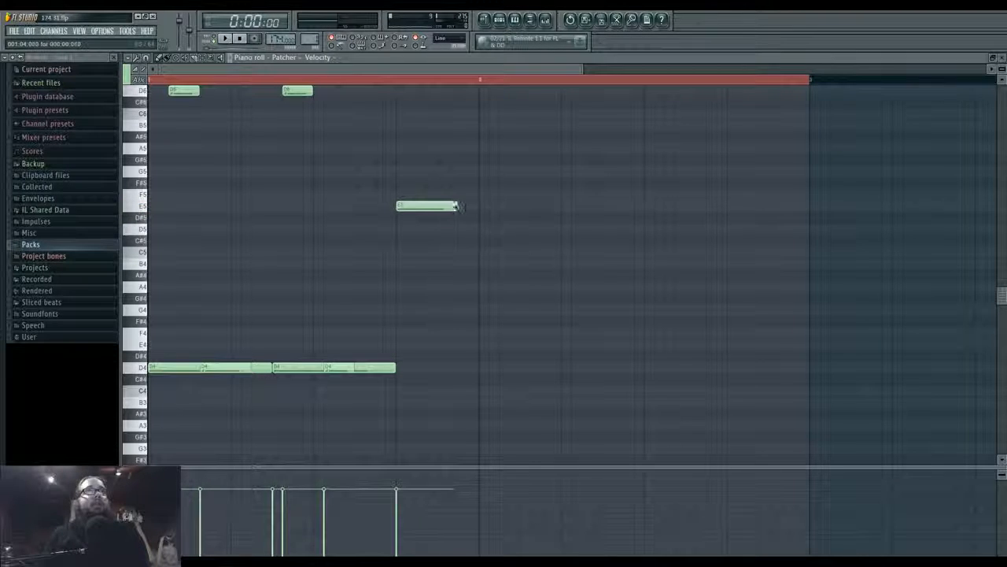
pyautogui.click(488, 206)
pyautogui.click(551, 206)
pyautogui.click(565, 228)
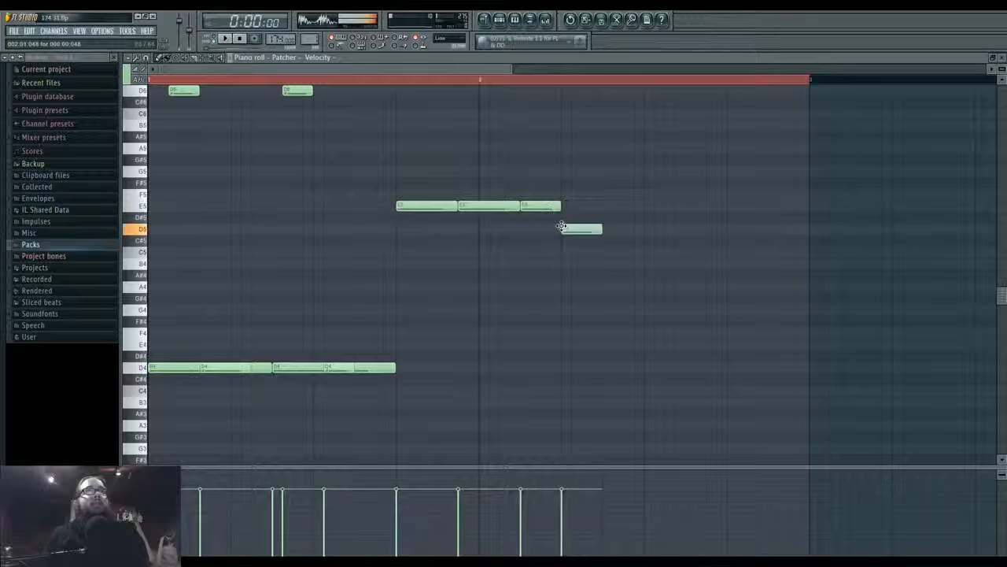
pyautogui.rightClick(566, 228)
pyautogui.rightClick(541, 207)
pyautogui.rightClick(488, 207)
pyautogui.rightClick(433, 207)
# Add half-bar E5 and D#5 notes across bar 2, extend the last D4 note to the start of bar 2, and play the pattern
pyautogui.click(482, 208)
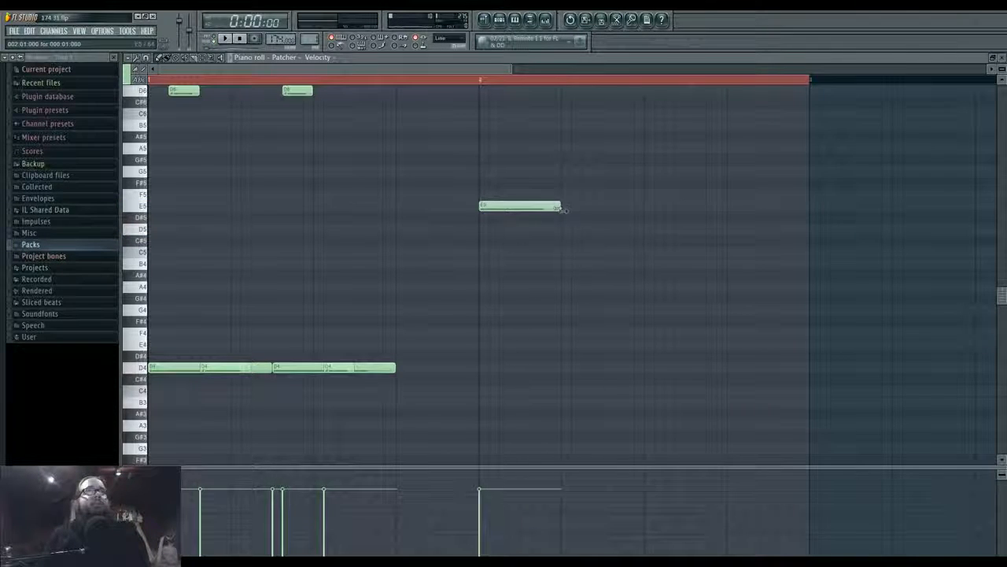
pyautogui.click(648, 217)
pyautogui.press('space')
pyautogui.moveTo(395, 369); pyautogui.dragTo(475, 369)
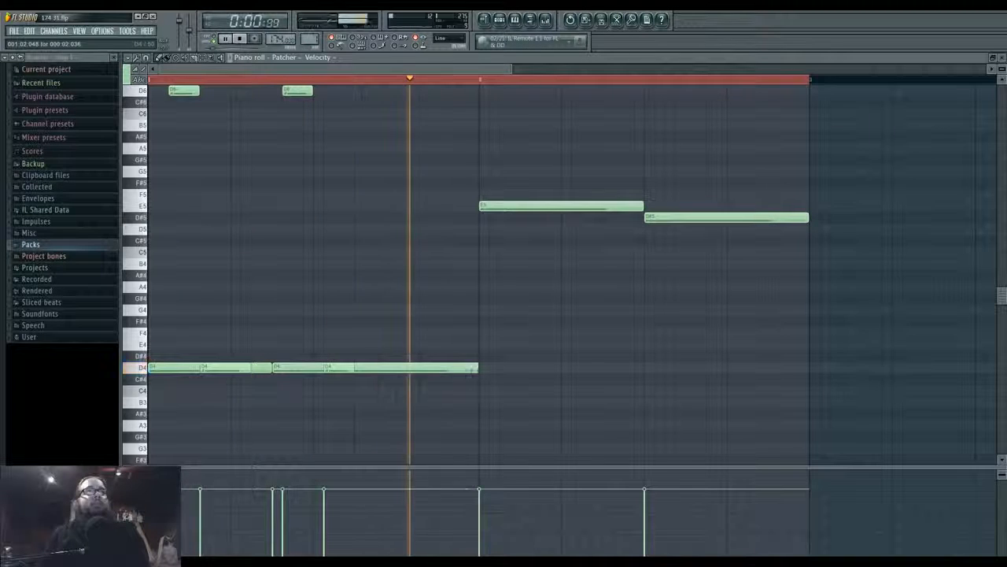
pyautogui.press('space')
pyautogui.press('space')
# Move the D#5 note in bar 2 down an octave to D#4 and play the result from the playlist
pyautogui.moveTo(650, 218); pyautogui.dragTo(651, 357)
pyautogui.press('space')
pyautogui.click(485, 21)
pyautogui.press('space')
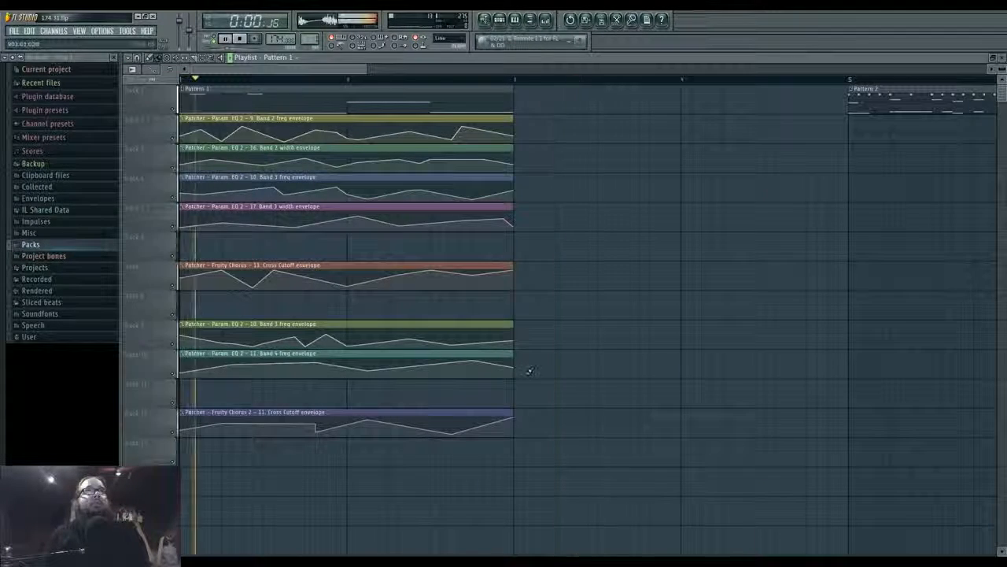
# Show the channel list for Pattern 1, stop playback, and filter the channels to the Unsorted group
pyautogui.scroll(-3, 529, 370)
pyautogui.press('F6')
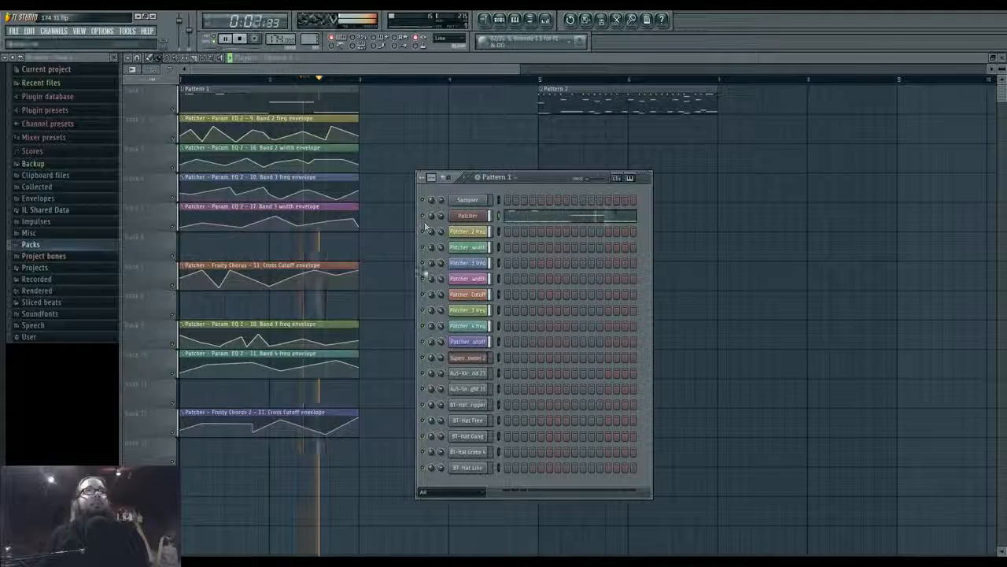
pyautogui.press('space')
pyautogui.click(441, 492)
pyautogui.click(448, 521)
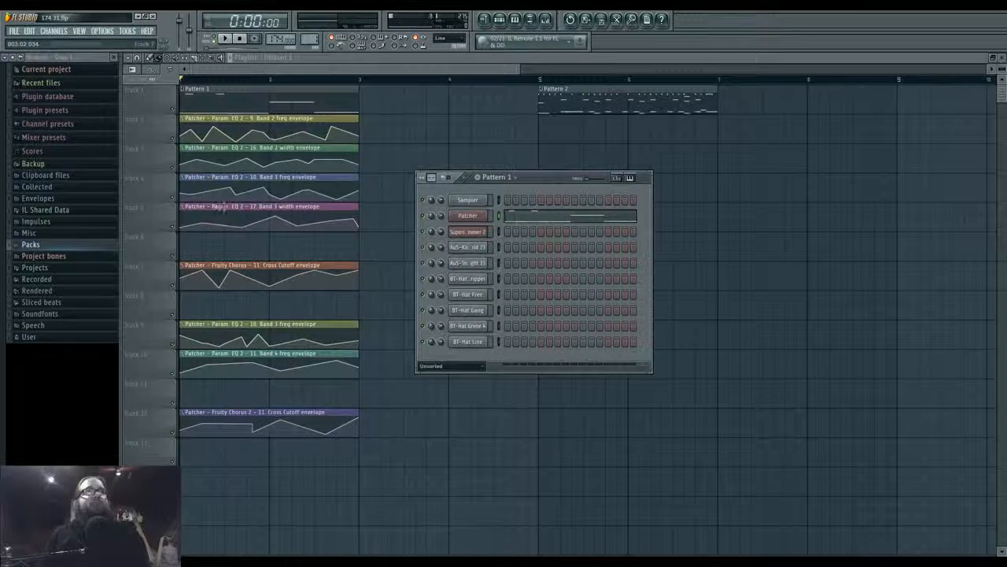
# Add a Harmor synthesizer channel and move its window clear of the channel list
pyautogui.click(53, 31)
pyautogui.moveTo(63, 39)
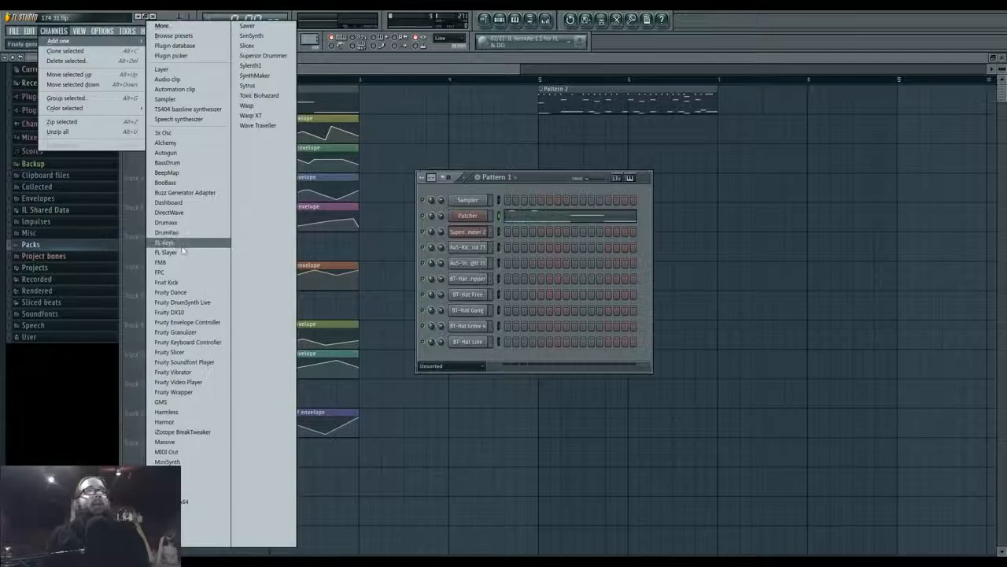
pyautogui.click(165, 422)
pyautogui.moveTo(419, 175); pyautogui.dragTo(530, 431)
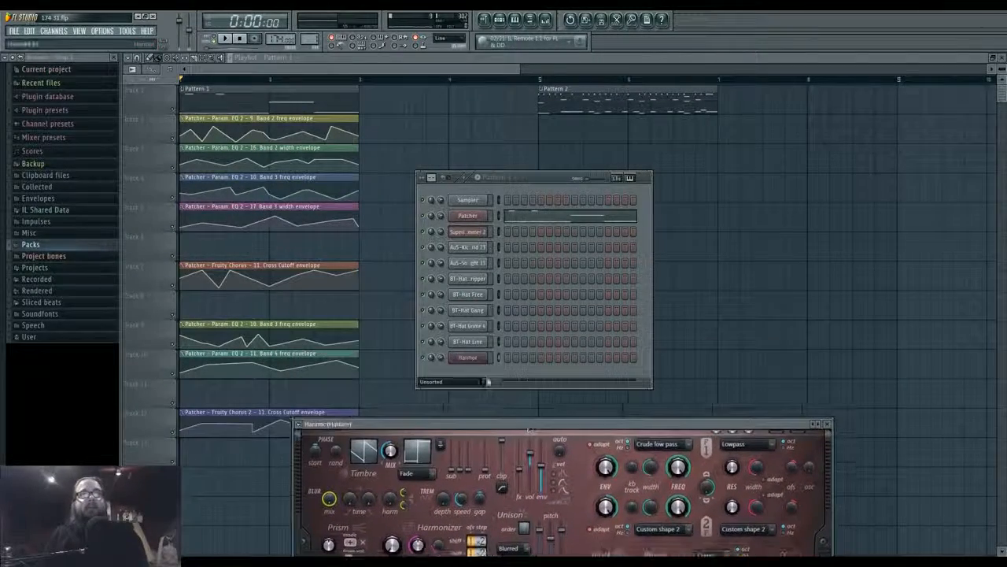
# Route the Harmor channel to mixer insert 2 and bring the channel list back to the front
pyautogui.click(468, 357)
pyautogui.press('F9')
pyautogui.moveTo(792, 166); pyautogui.dragTo(791, 159)
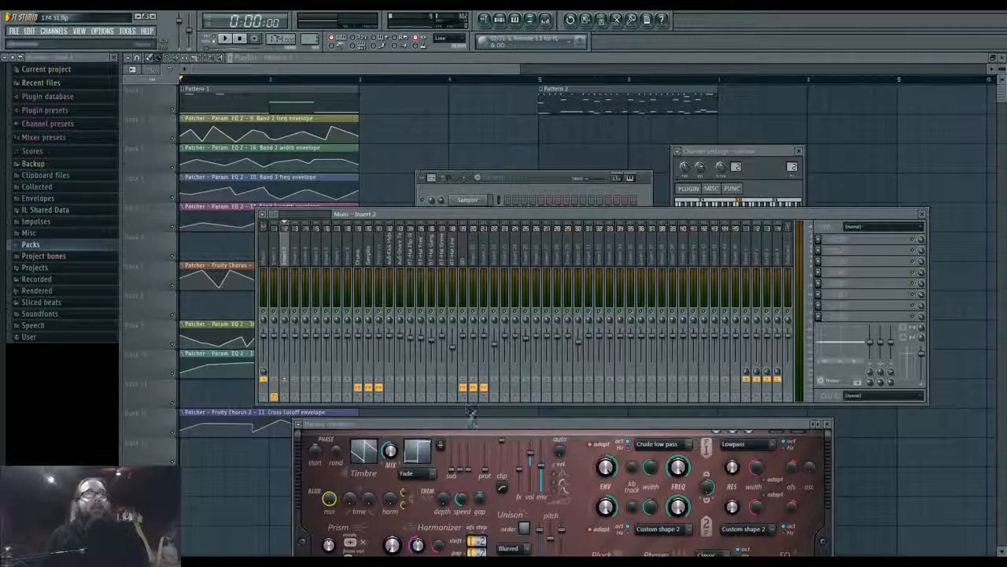
pyautogui.moveTo(471, 424); pyautogui.dragTo(465, 200)
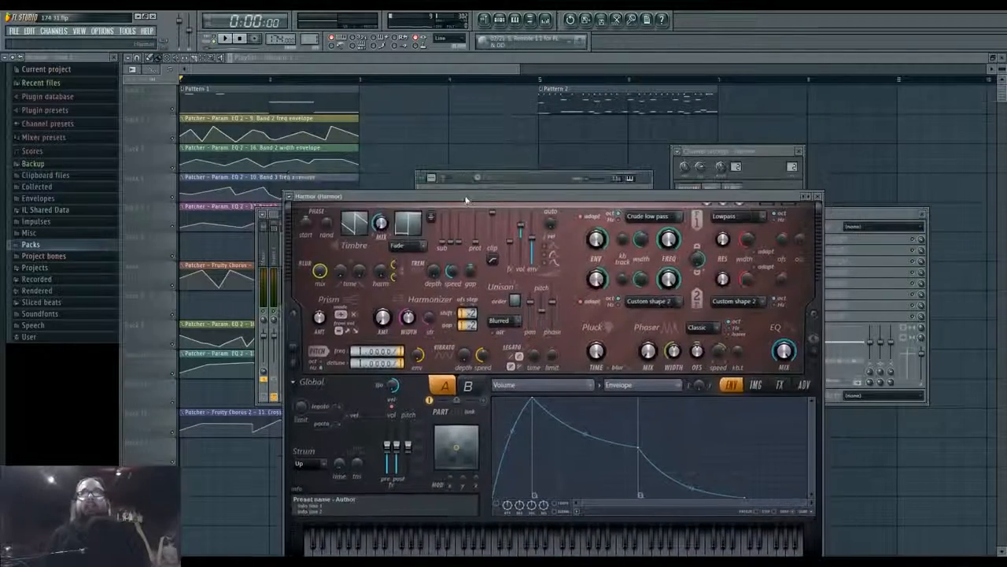
pyautogui.click(539, 180)
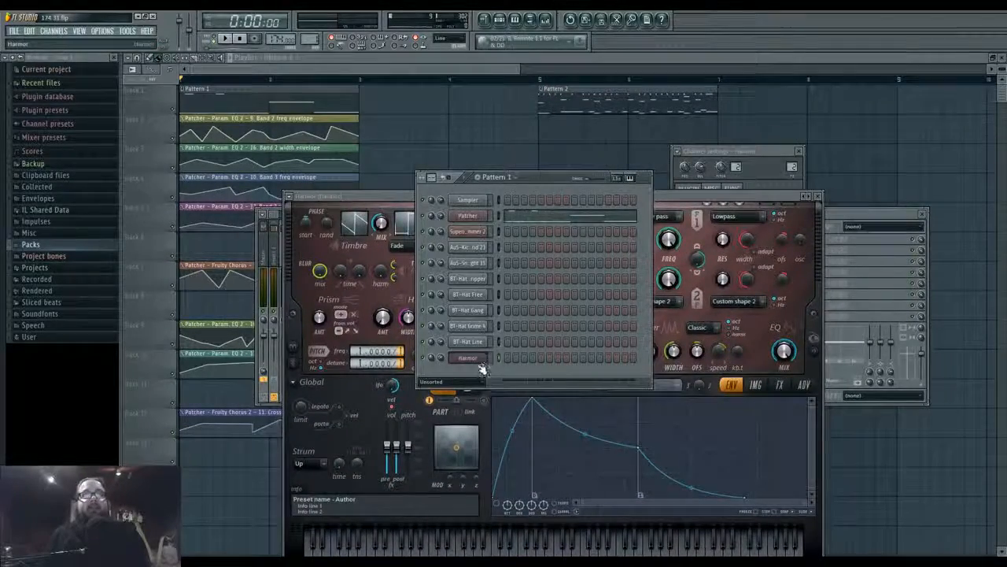
pyautogui.doubleClick(478, 363)
pyautogui.doubleClick(793, 167)
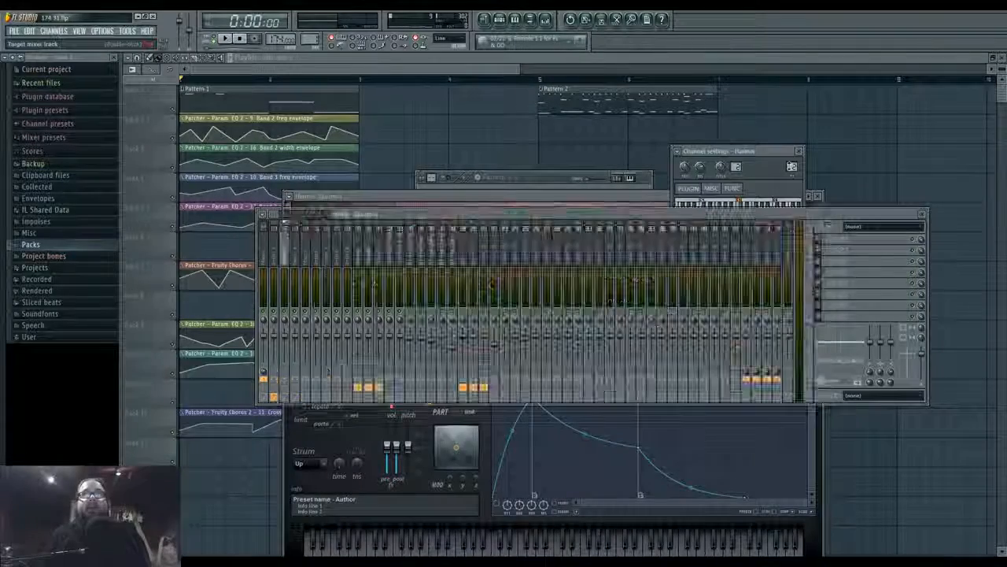
pyautogui.click(543, 178)
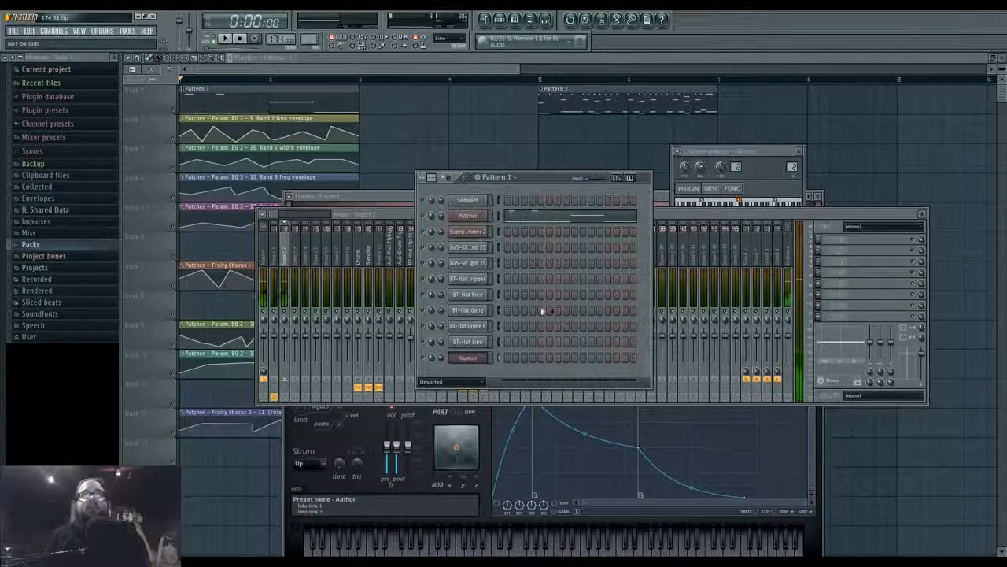
# Audition a note in Harmor, move its window fully into view, and open the unison pitch thickness envelope
pyautogui.click(481, 495)
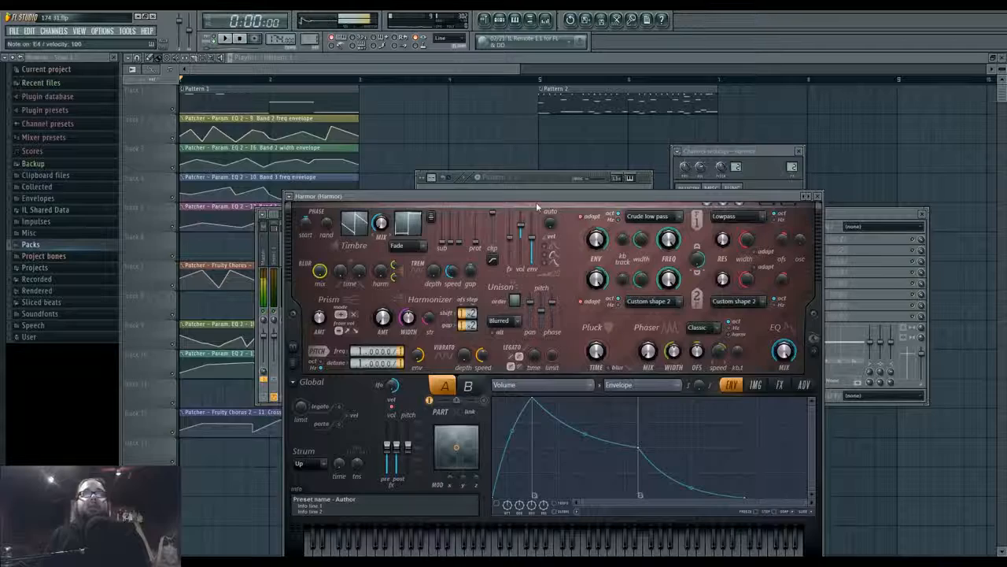
pyautogui.moveTo(536, 198); pyautogui.dragTo(534, 128)
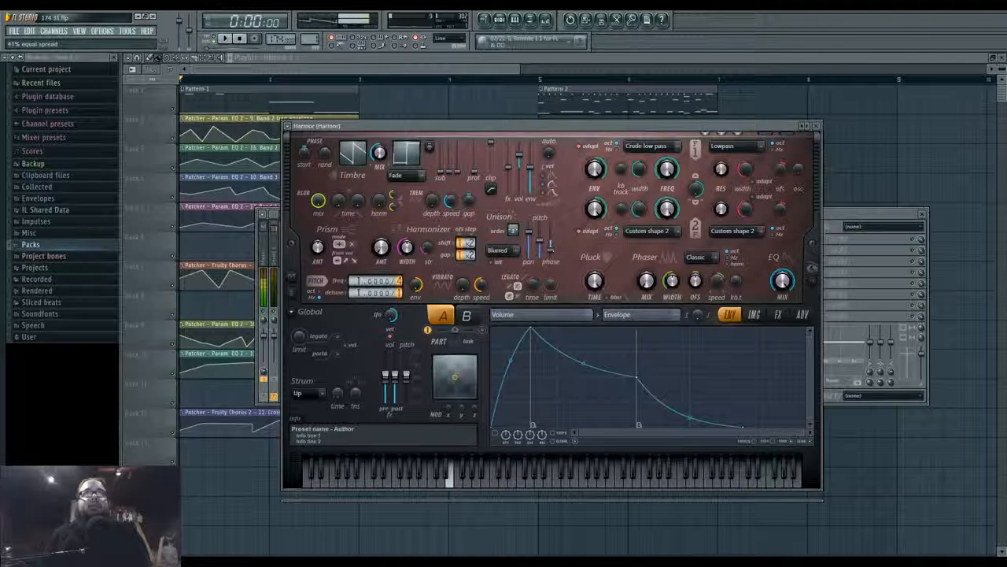
pyautogui.rightClick(535, 251)
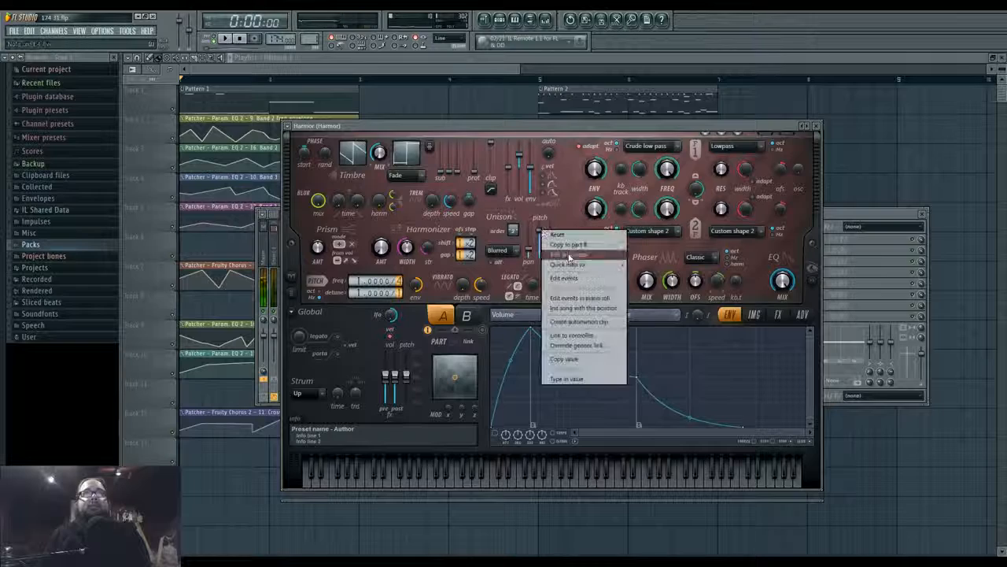
pyautogui.click(571, 261)
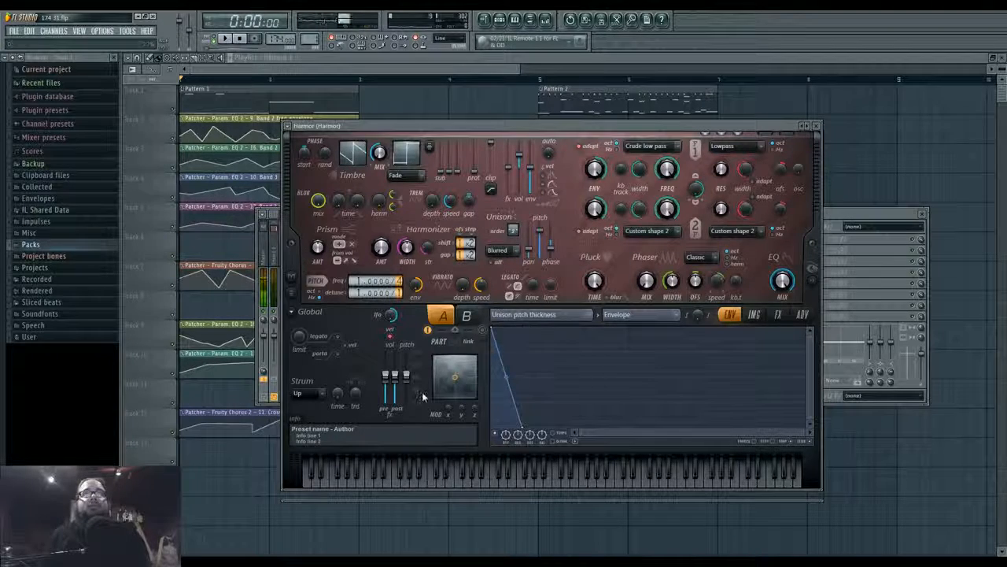
# Set Harmor's distortion type to Log and audition the sound
pyautogui.click(779, 315)
pyautogui.click(560, 343)
pyautogui.click(555, 340)
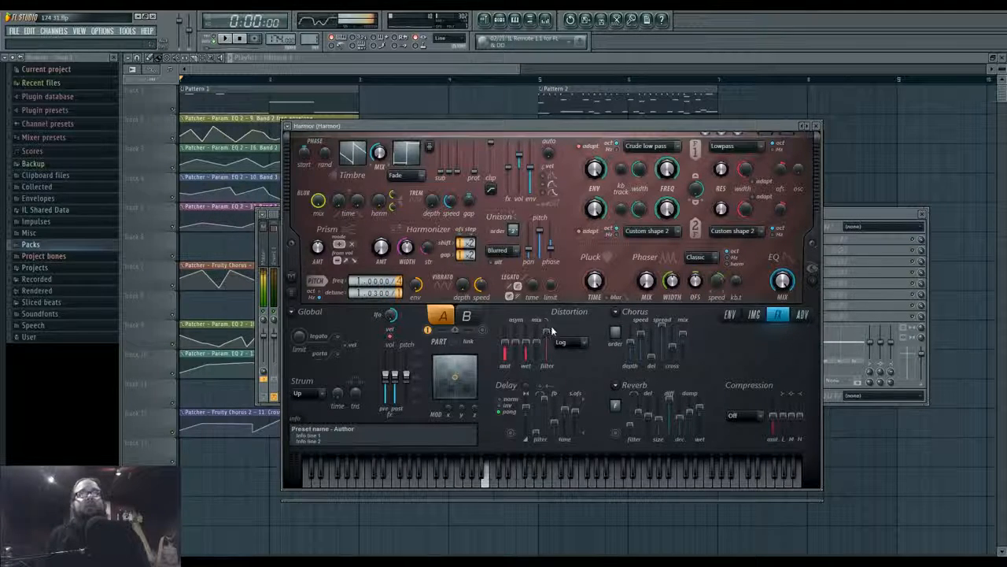
pyautogui.press('x')
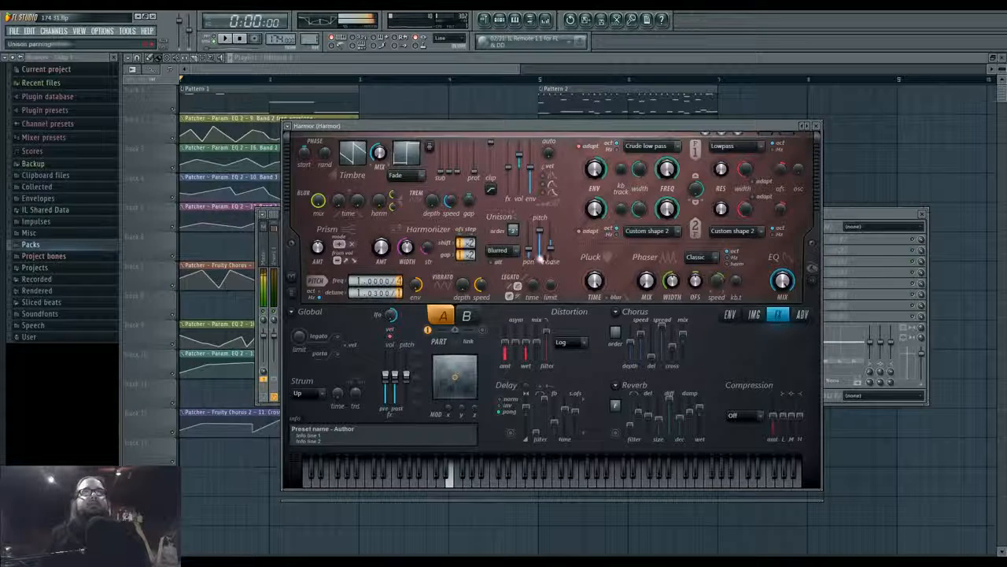
# Shape the Harmonic unison pitch curve into a zigzag with a peak, a dip below centre and a second peak
pyautogui.click(729, 315)
pyautogui.click(697, 289)
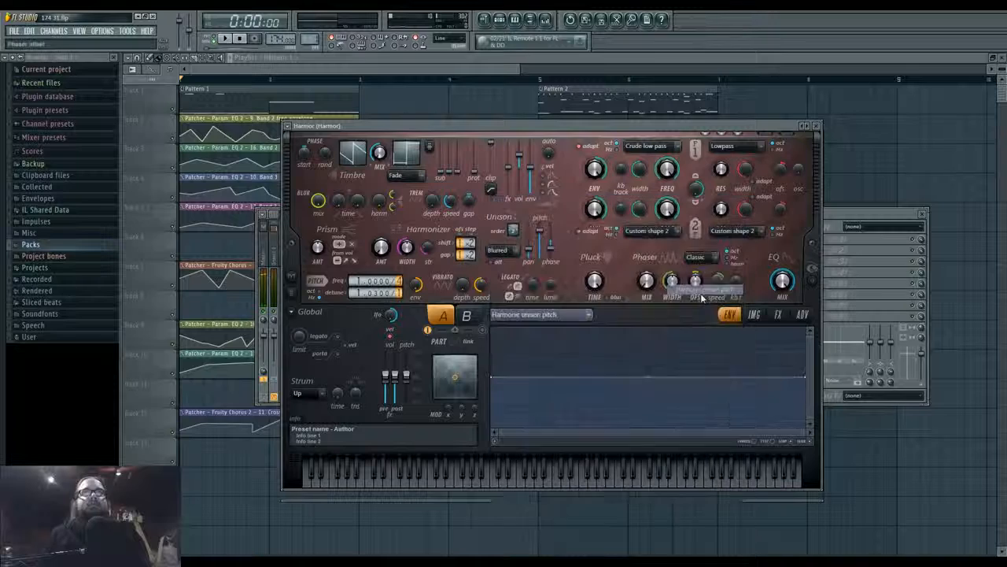
pyautogui.rightClick(626, 405)
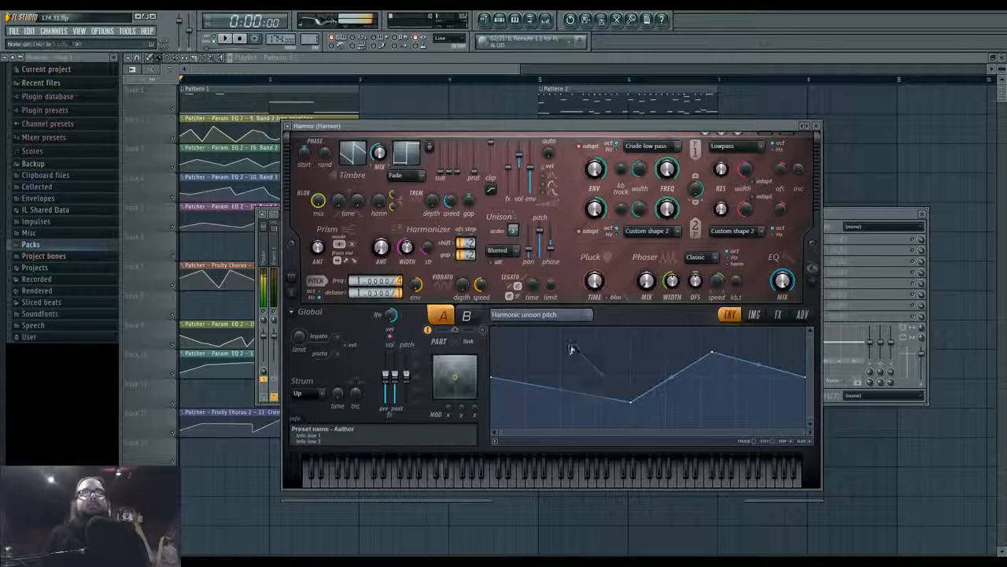
pyautogui.rightClick(575, 347)
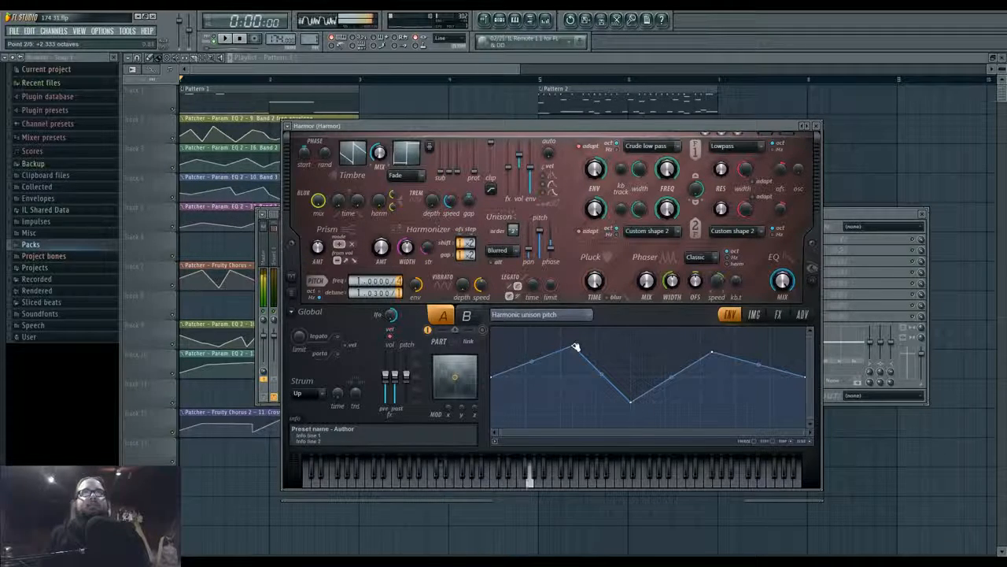
# Shape the Local EQ curve with a raised start, a dip below centre and a return to the centre line, and audition it
pyautogui.click(527, 314)
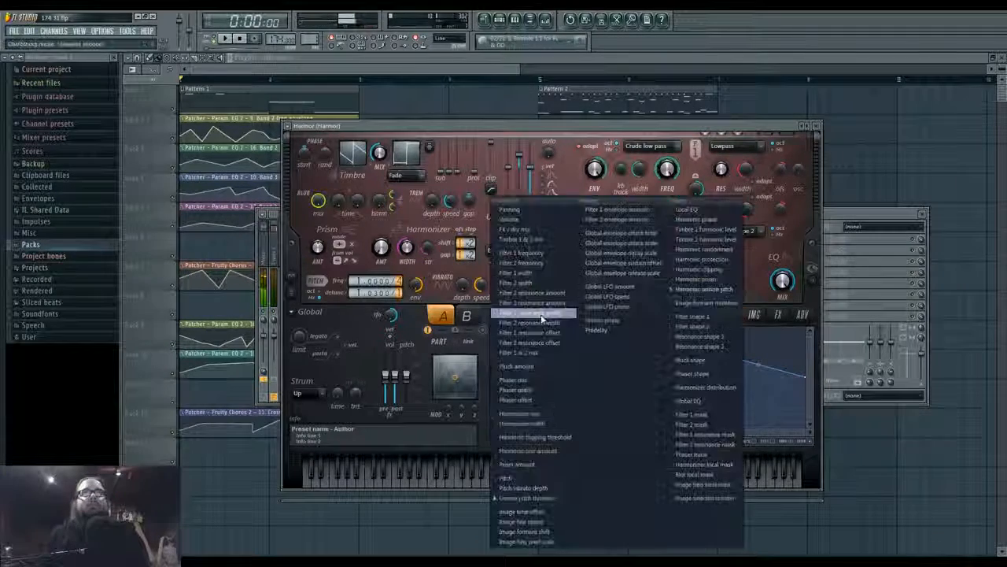
pyautogui.click(700, 214)
pyautogui.moveTo(496, 370); pyautogui.dragTo(528, 403)
pyautogui.rightClick(561, 377)
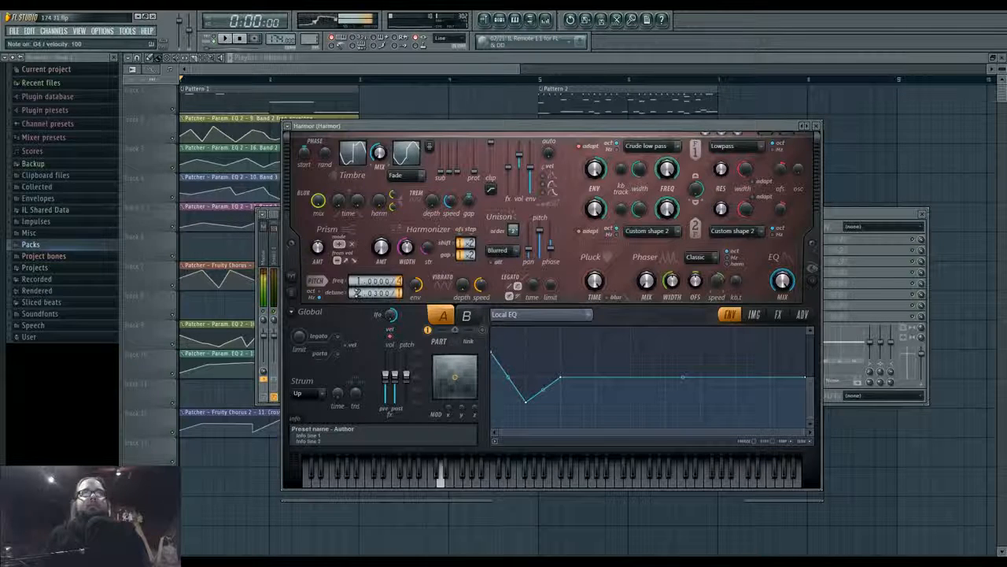
pyautogui.press('e')
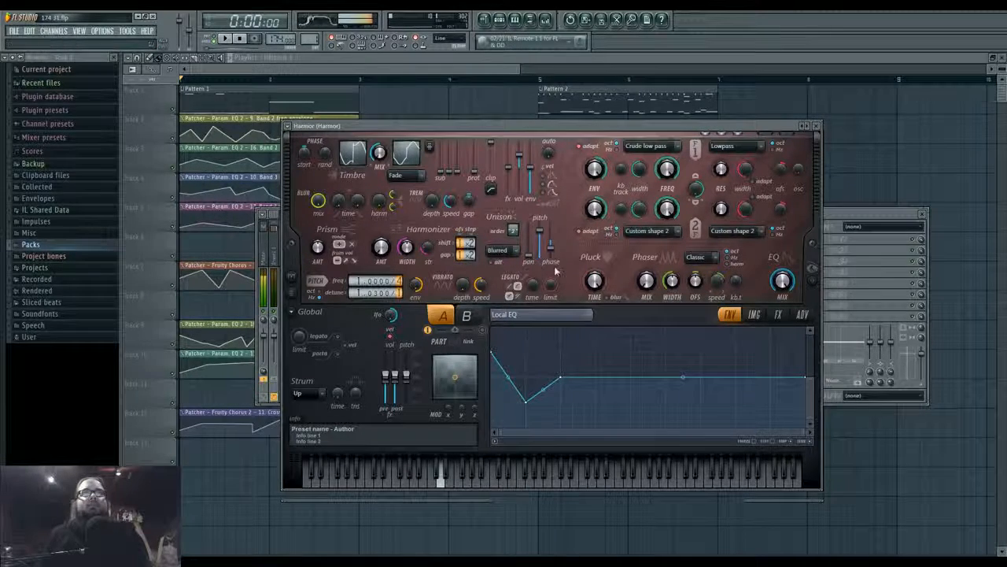
# Enable Harmor's chorus with order 1, raise its depth, speed and spread, and audition a note
pyautogui.click(779, 314)
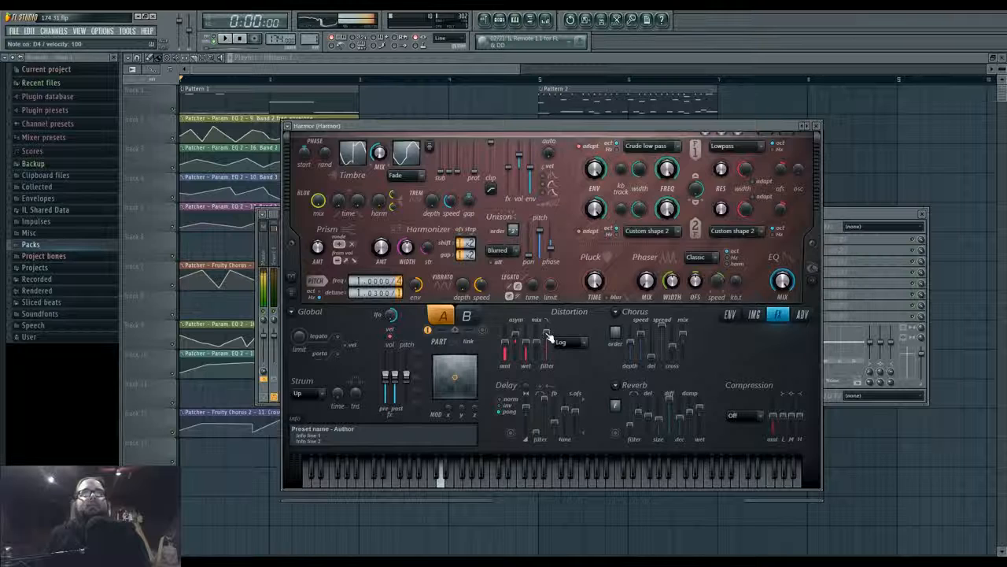
pyautogui.click(417, 479)
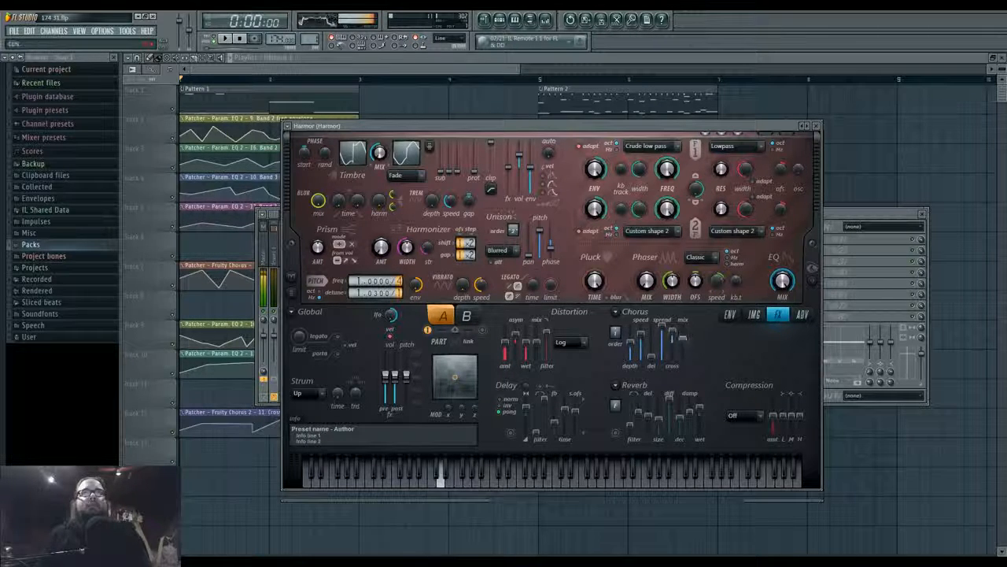
pyautogui.click(802, 314)
pyautogui.click(754, 314)
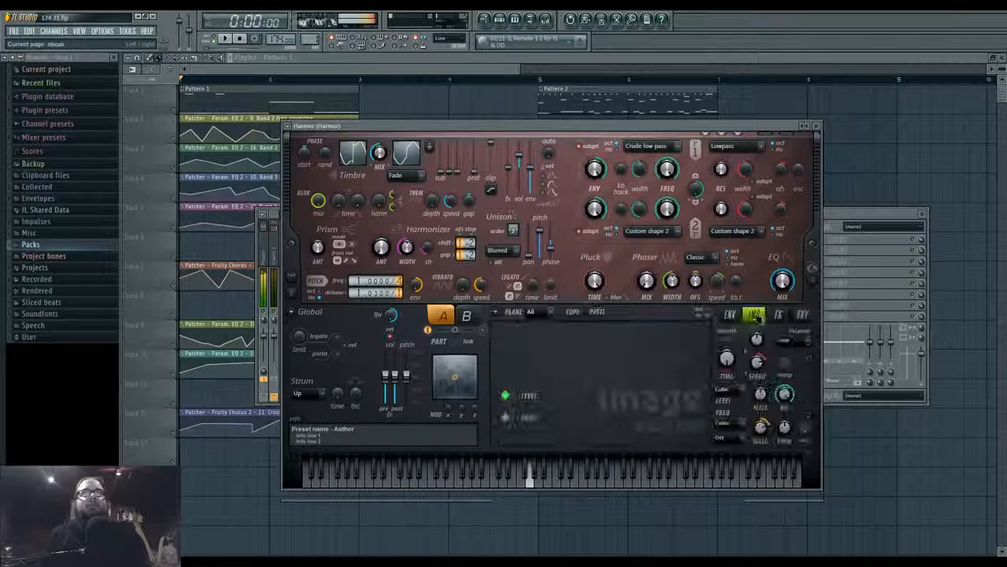
pyautogui.click(778, 315)
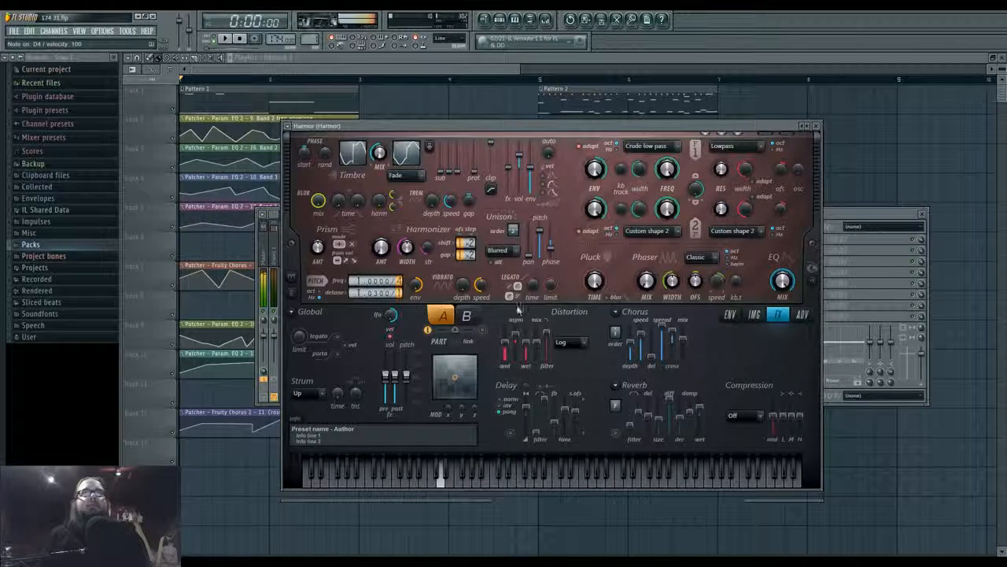
# Open the Prism amount envelope and draw a straight fall from the maximum down to the middle level
pyautogui.rightClick(318, 247)
pyautogui.click(322, 270)
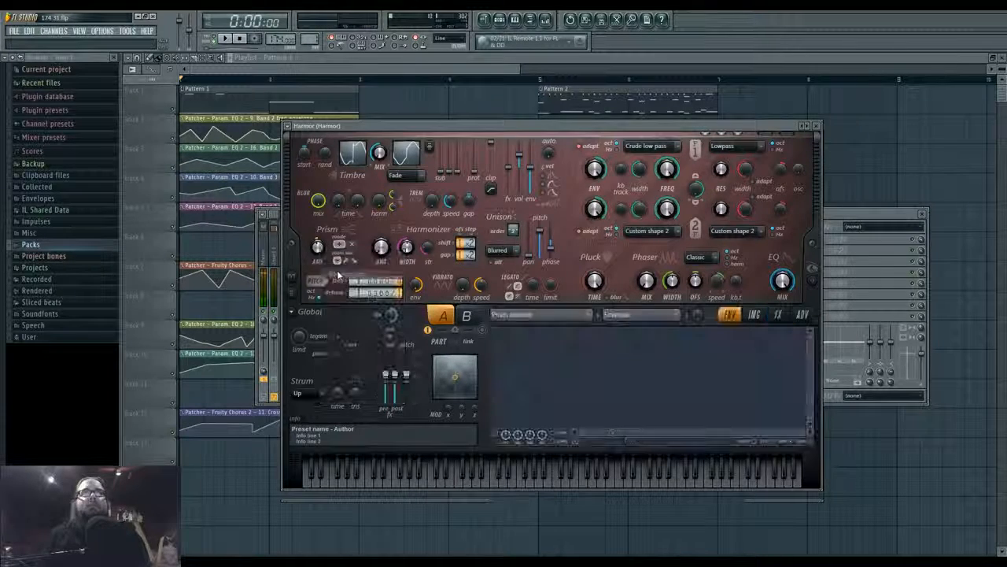
pyautogui.moveTo(506, 384); pyautogui.dragTo(572, 378)
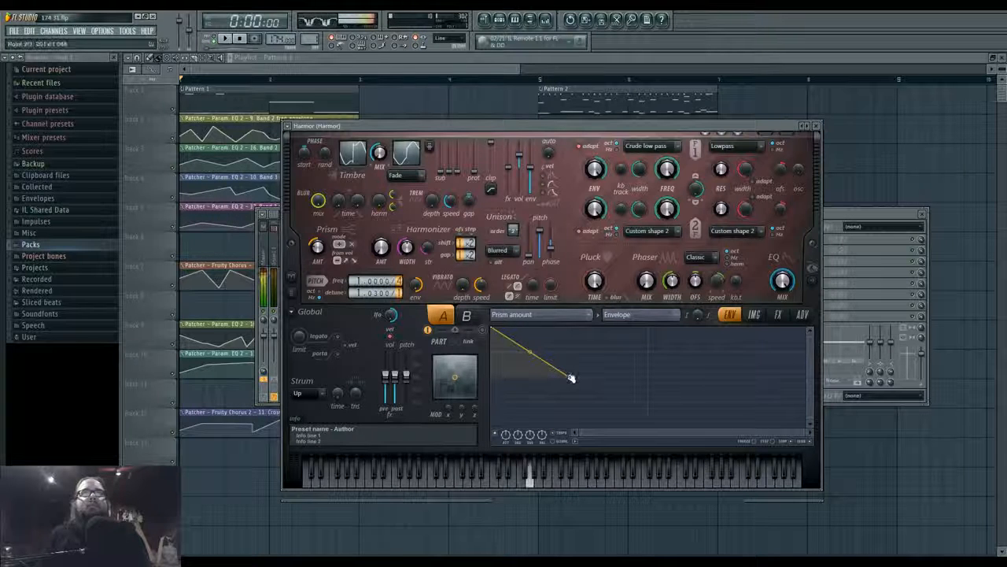
# Show Harmor's spectrum display, set the pitch detune multiplier to 1.0400 and adjust the Prism amount
pyautogui.click(810, 286)
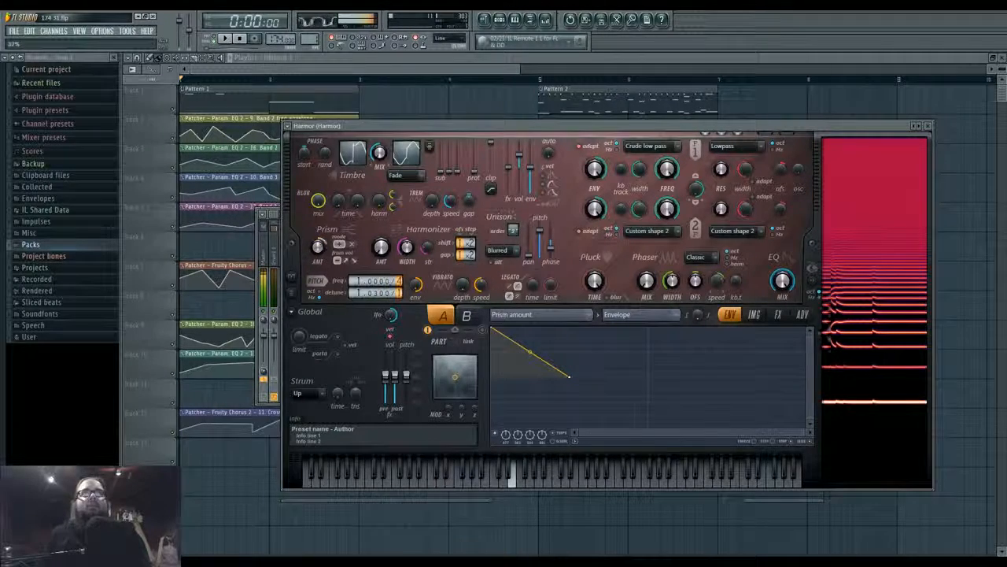
pyautogui.moveTo(351, 292); pyautogui.dragTo(376, 293)
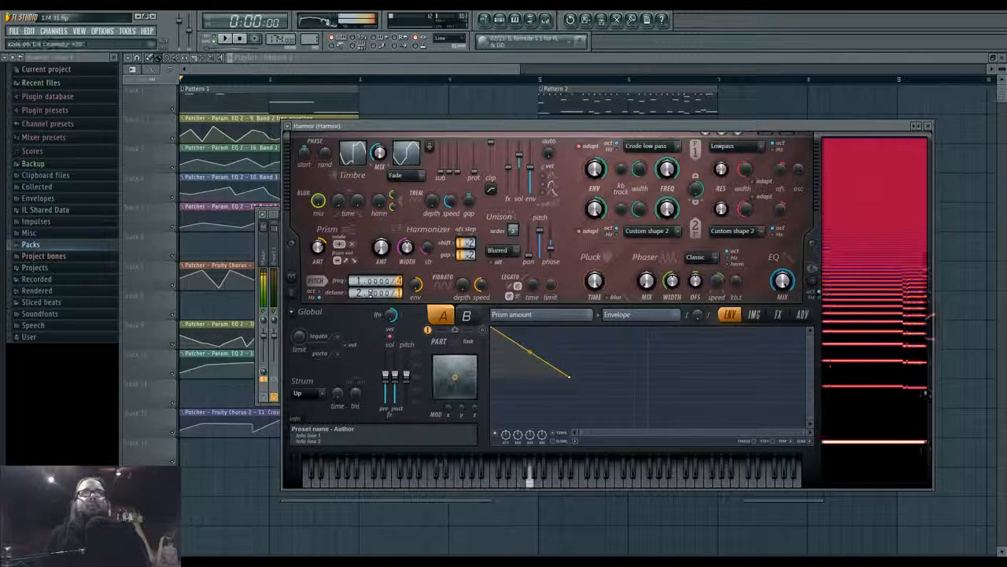
pyautogui.moveTo(319, 245); pyautogui.dragTo(319, 255)
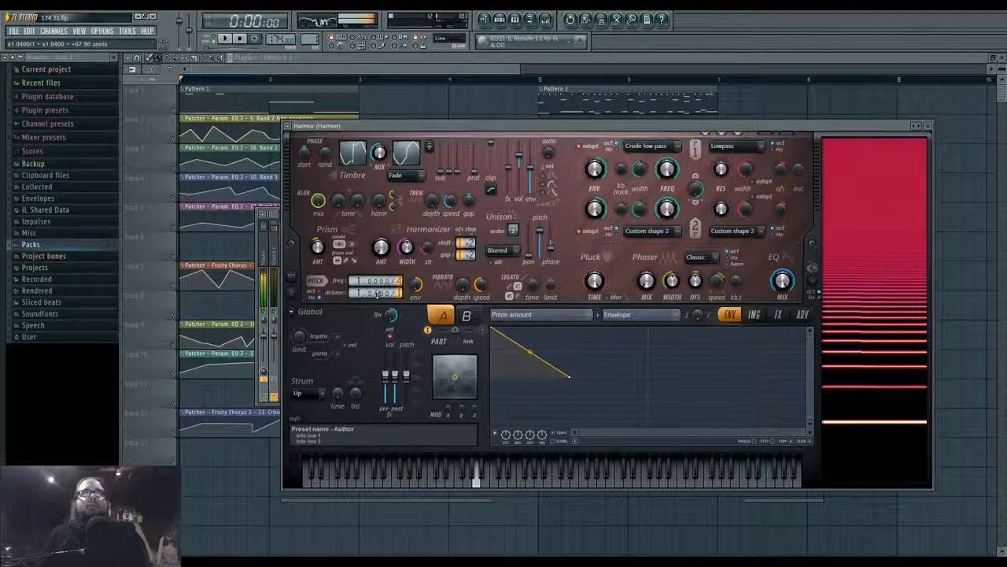
# Reshape the Harmonic unison pitch curve by raising the middle dip into a peak and lowering the last peak into a late dip
pyautogui.click(591, 315)
pyautogui.click(708, 373)
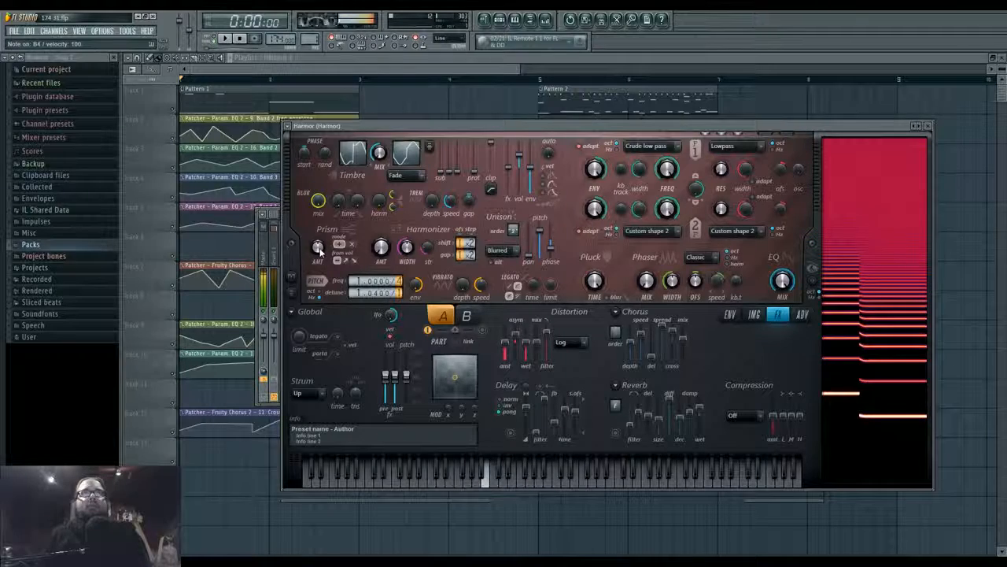
pyautogui.click(728, 315)
pyautogui.click(583, 315)
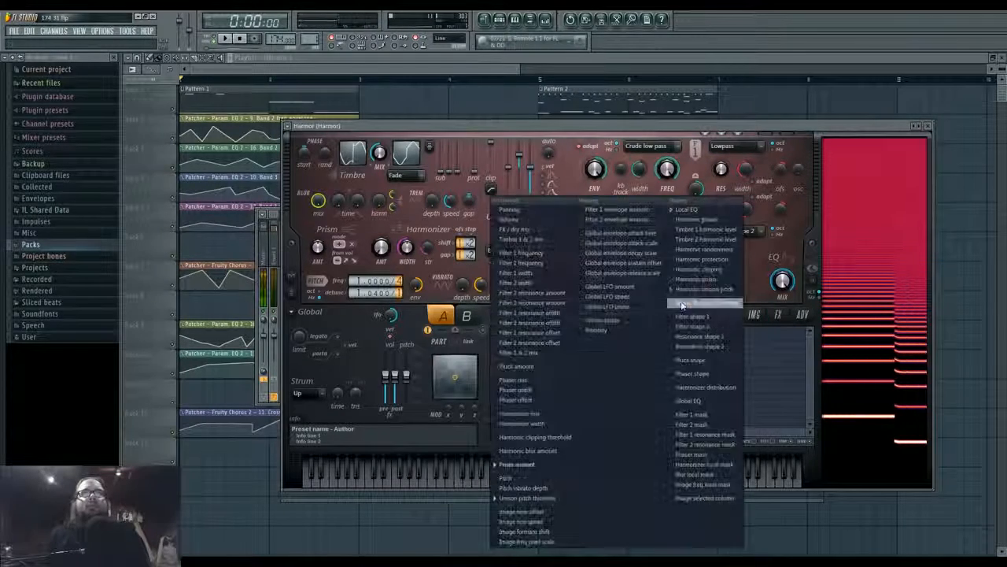
pyautogui.click(708, 298)
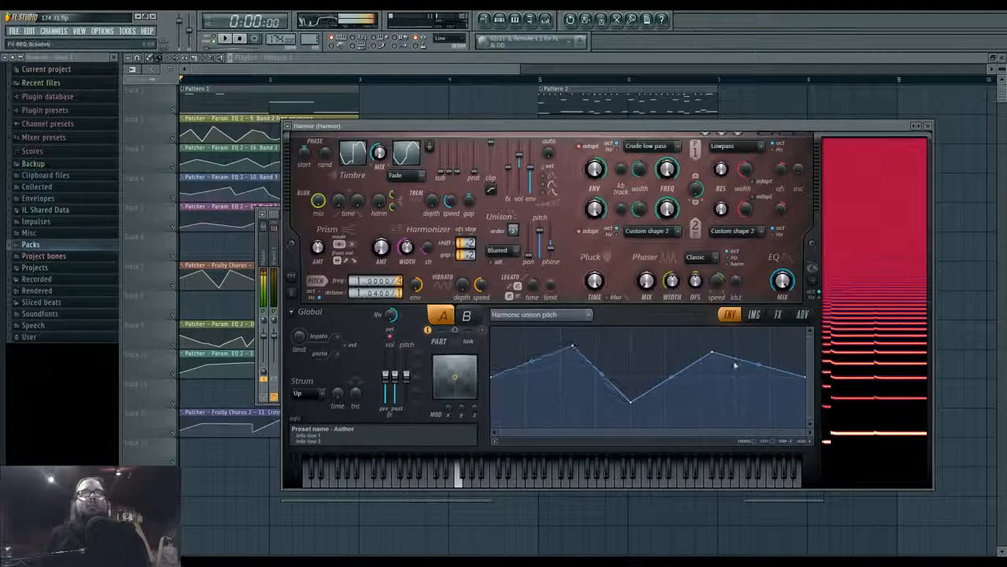
pyautogui.moveTo(713, 353); pyautogui.dragTo(783, 420)
pyautogui.moveTo(632, 404); pyautogui.dragTo(645, 338)
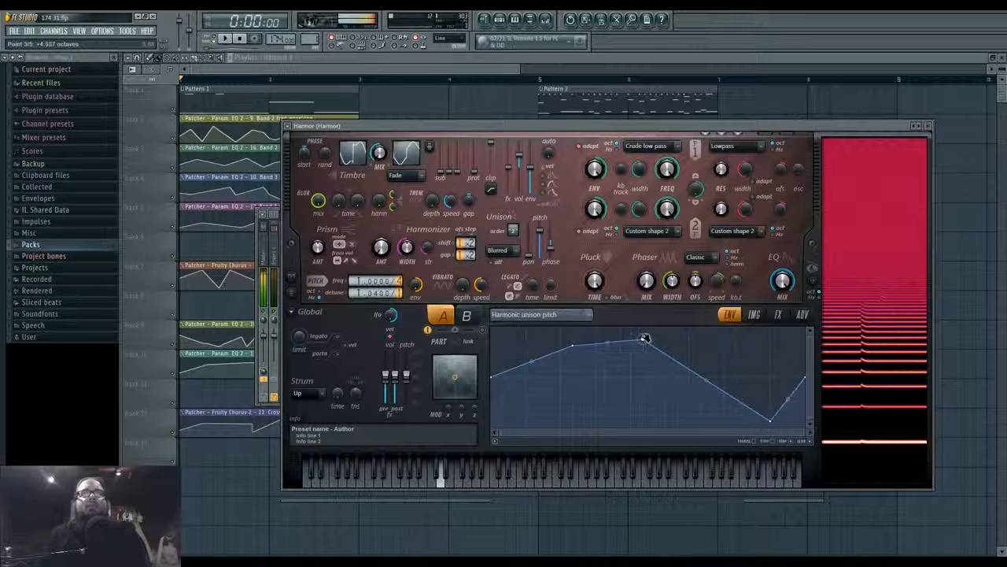
pyautogui.click(777, 314)
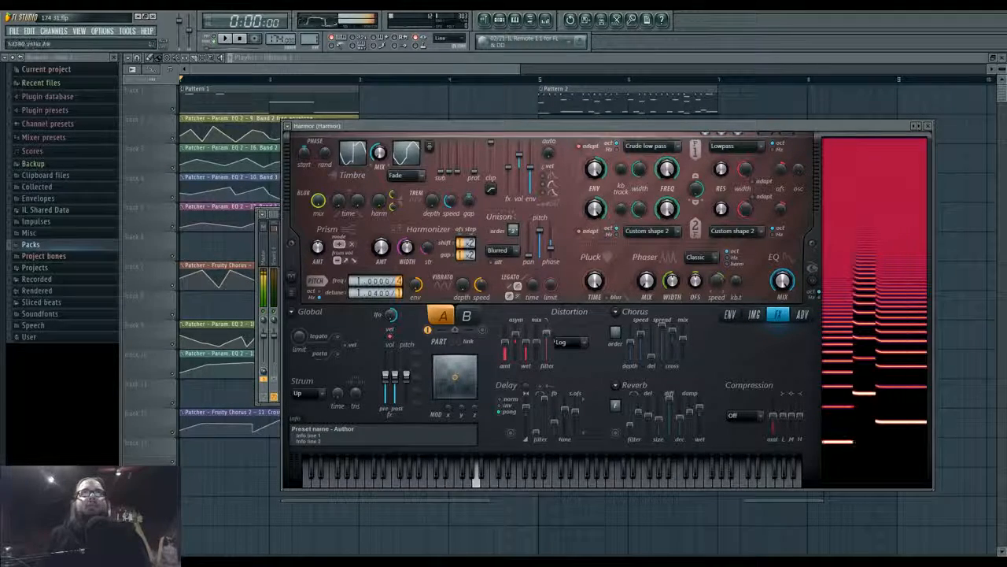
# Open the Harmor channel settings and route the channel to mixer Insert 2
pyautogui.click(499, 20)
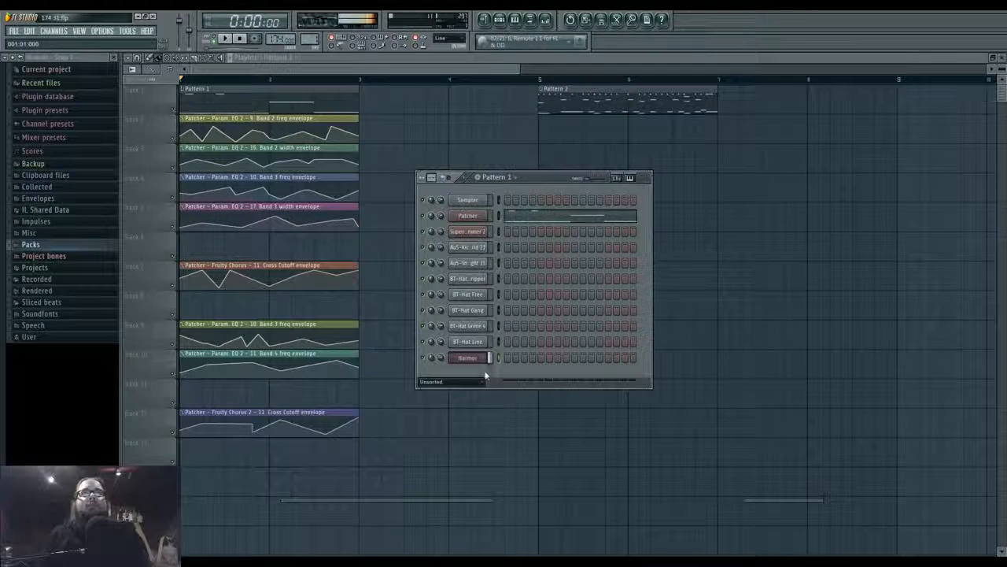
pyautogui.moveTo(540, 181); pyautogui.dragTo(477, 217)
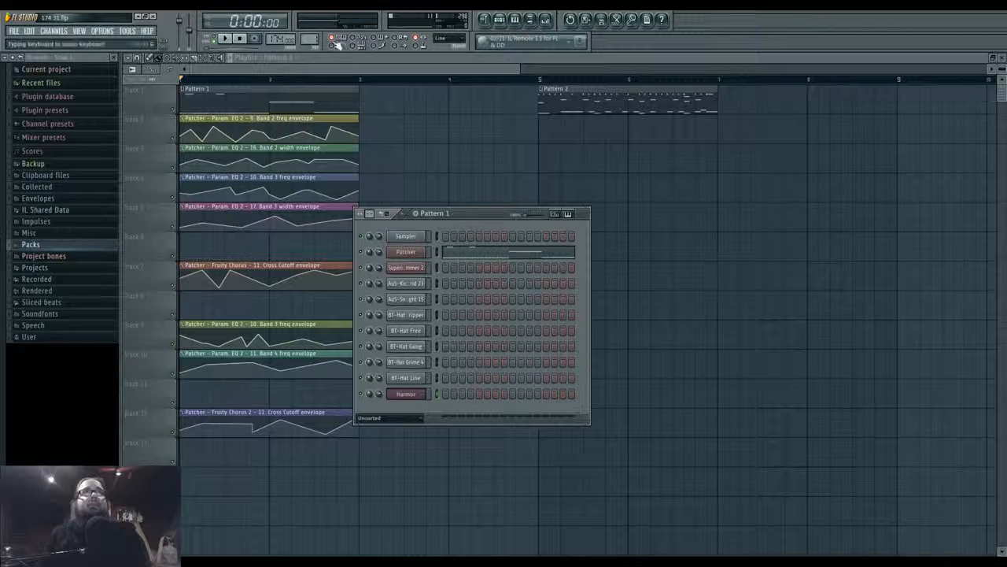
pyautogui.moveTo(310, 38); pyautogui.dragTo(311, 34)
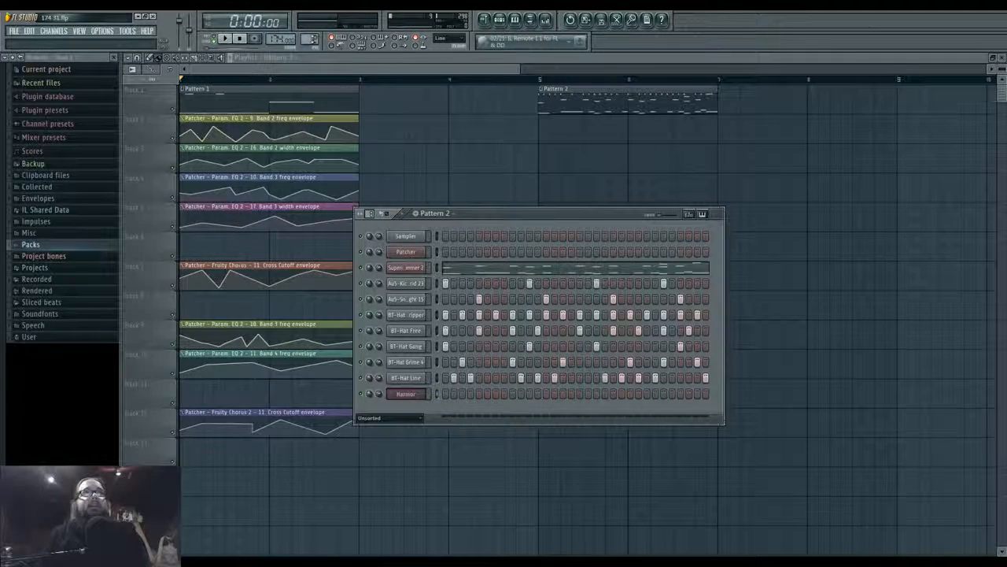
pyautogui.click(406, 394)
pyautogui.moveTo(588, 125); pyautogui.dragTo(579, 318)
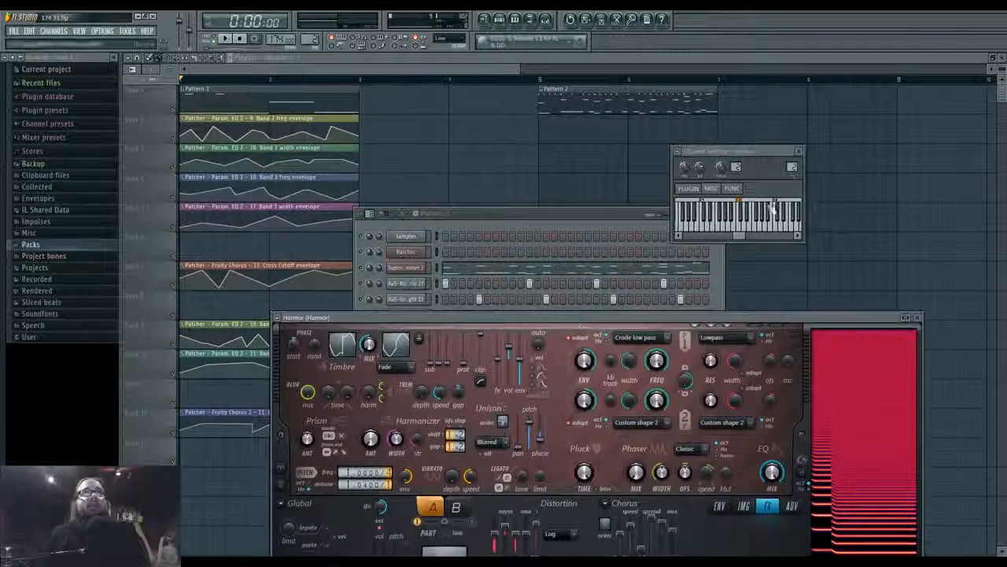
pyautogui.doubleClick(792, 167)
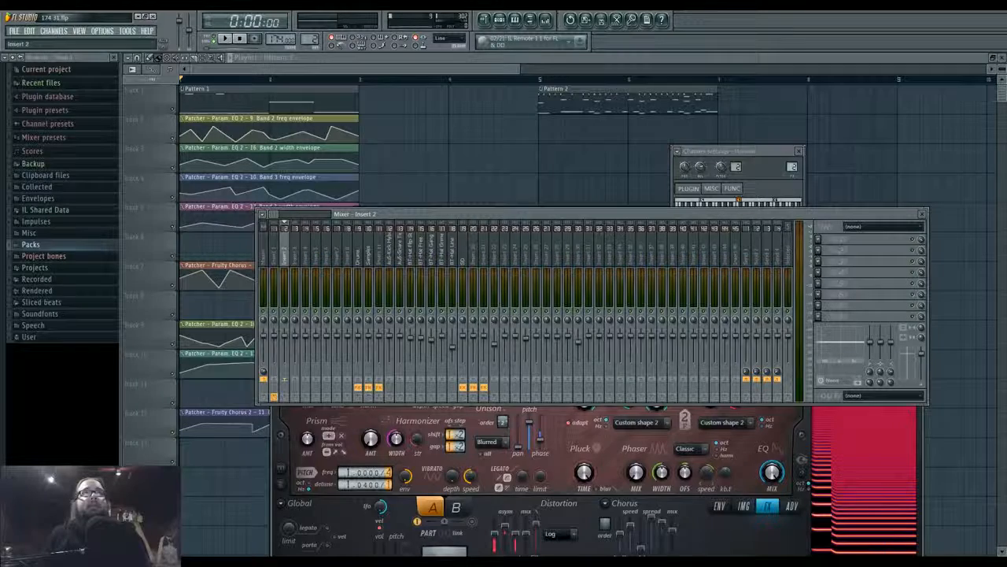
# Switch to the first empty pattern, Pattern 3, and open the Harmor channel in the piano roll
pyautogui.click(499, 18)
pyautogui.rightClick(309, 38)
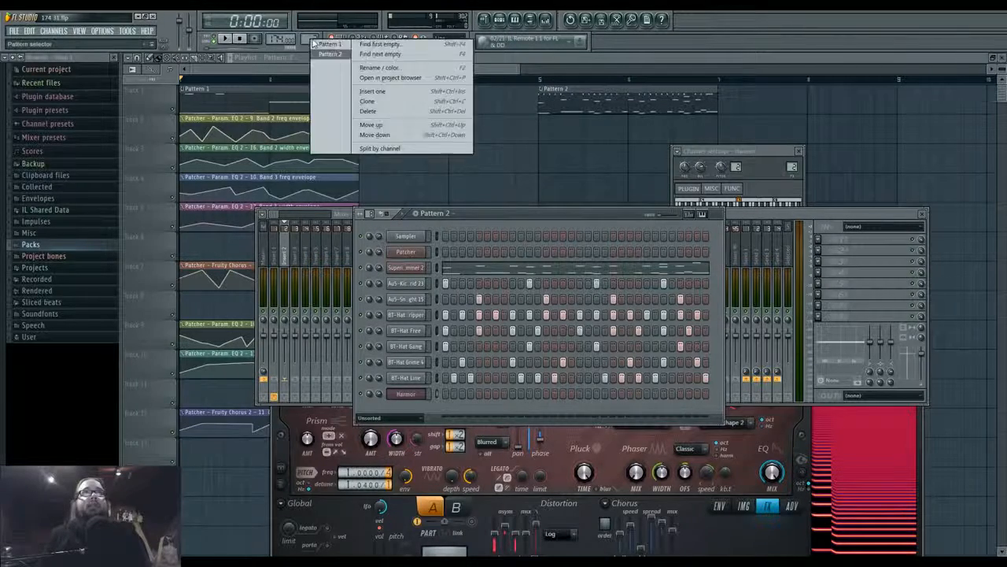
pyautogui.click(395, 44)
pyautogui.rightClick(406, 394)
pyautogui.click(425, 389)
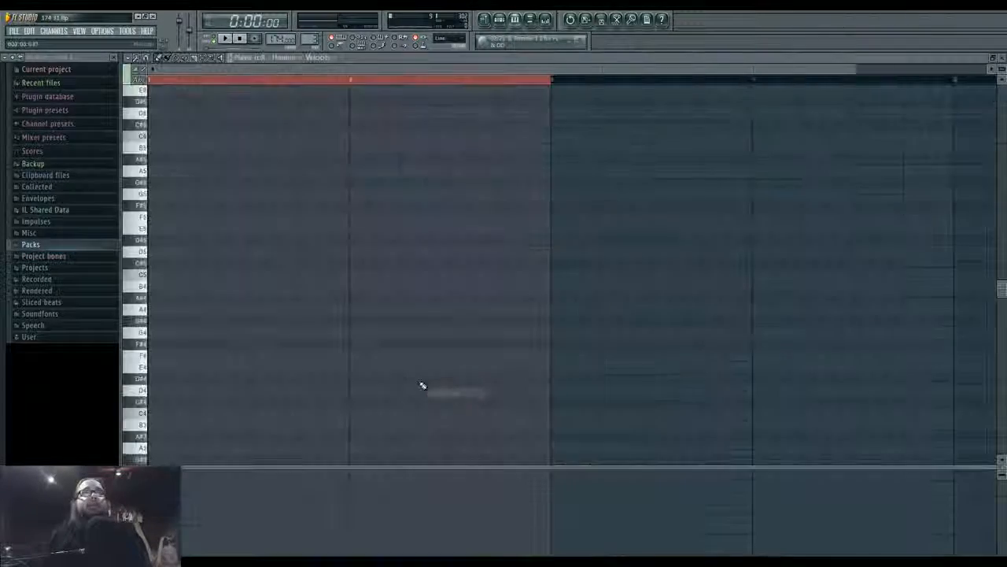
# Place a half-beat D5 note followed directly by a half-beat D4 note and play the pattern
pyautogui.click(169, 251)
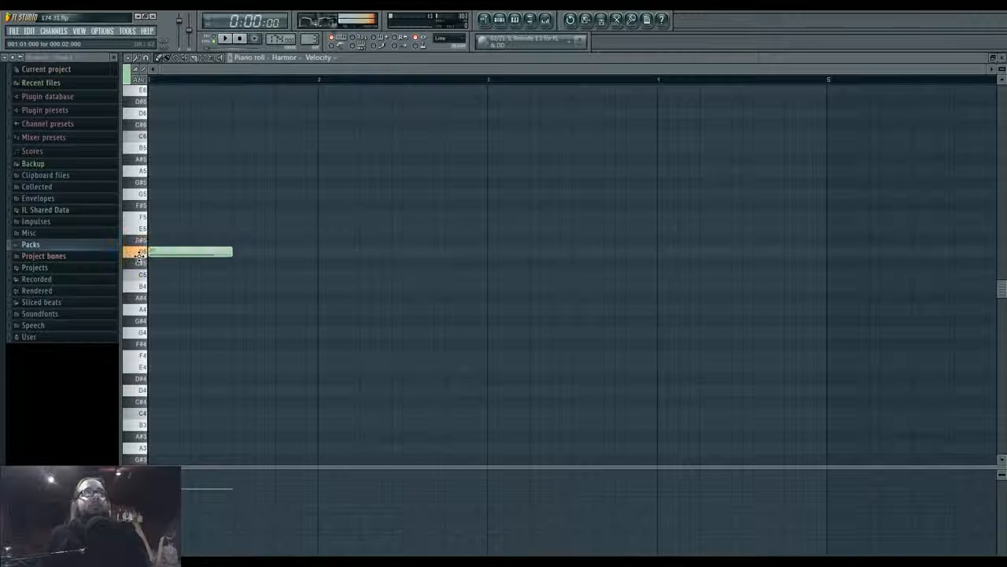
pyautogui.moveTo(232, 251); pyautogui.dragTo(177, 258)
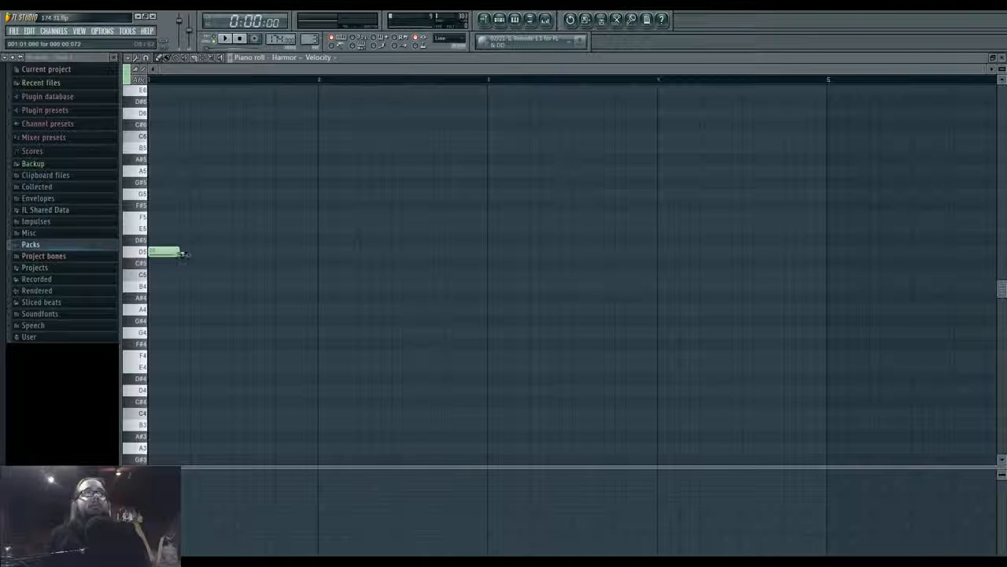
pyautogui.click(171, 401)
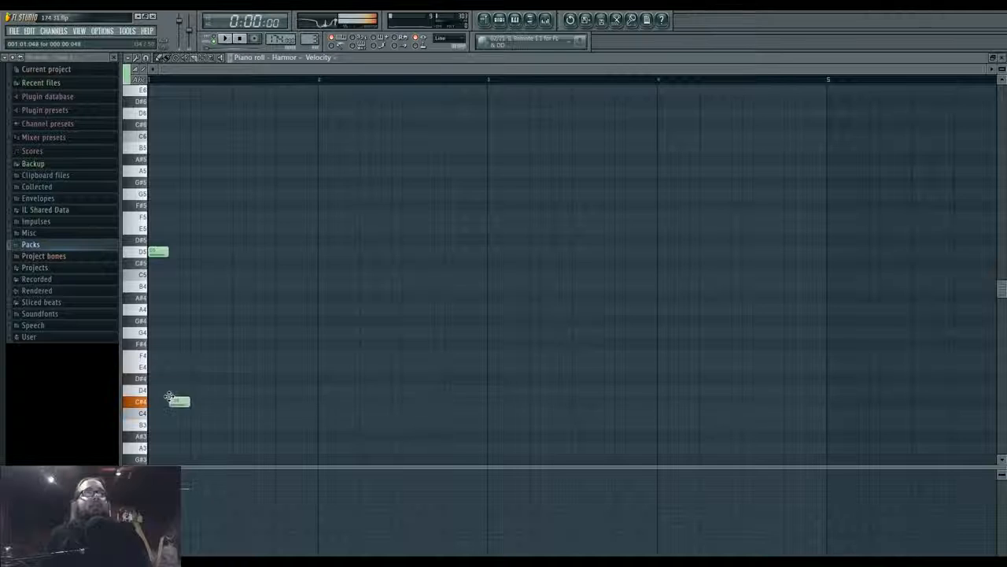
pyautogui.moveTo(175, 405); pyautogui.dragTo(178, 391)
pyautogui.click(225, 39)
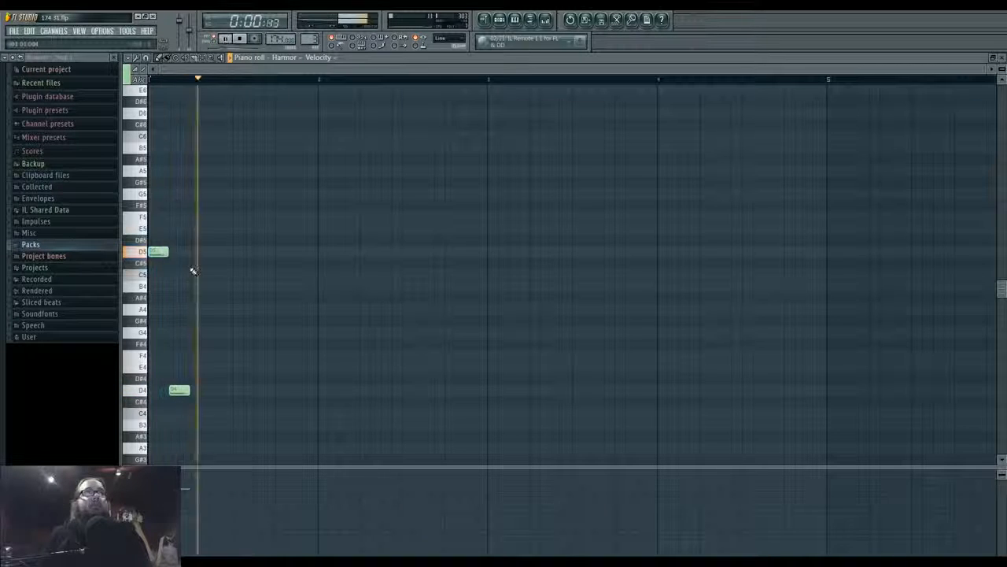
# Lengthen the D5 note to one beat and replace the D4 note with a one-beat D4 on beat two
pyautogui.moveTo(168, 252); pyautogui.dragTo(189, 252)
pyautogui.rightClick(181, 391)
pyautogui.click(195, 392)
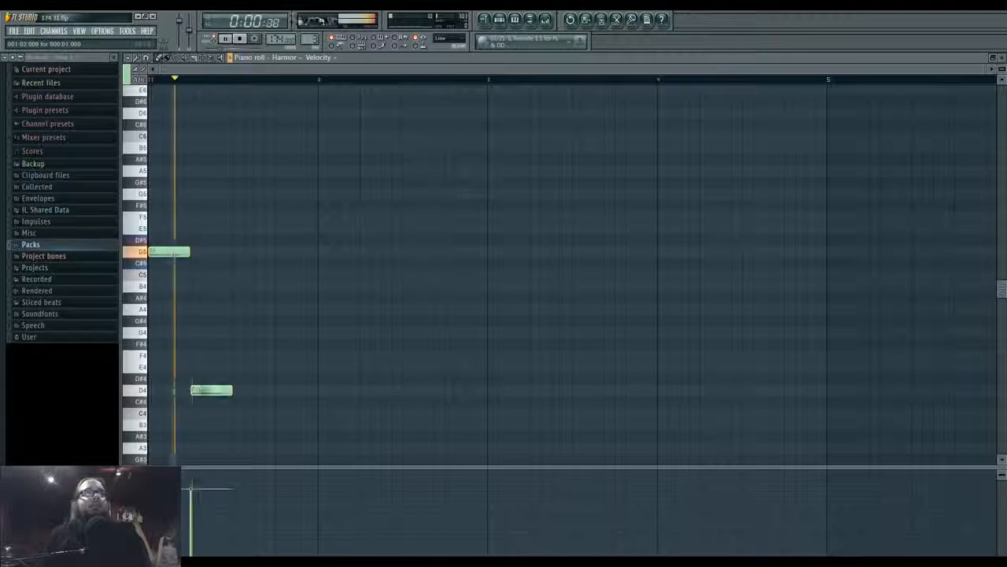
pyautogui.scroll(2, 216, 268)
pyautogui.scroll(-2, 216, 268)
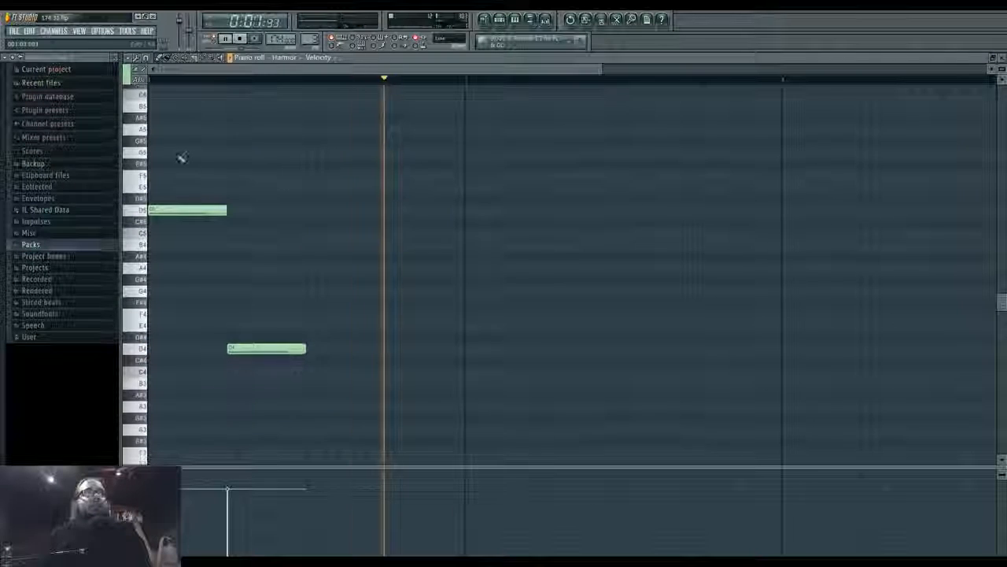
pyautogui.moveTo(153, 222); pyautogui.dragTo(139, 234)
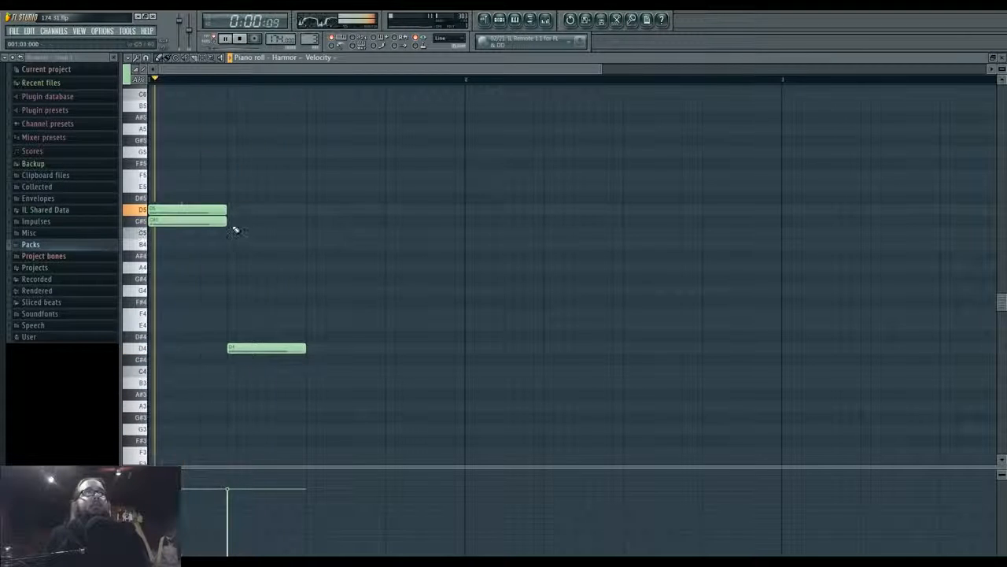
pyautogui.moveTo(225, 222); pyautogui.dragTo(196, 222)
pyautogui.moveTo(177, 222); pyautogui.dragTo(221, 256)
pyautogui.rightClick(207, 258)
pyautogui.scroll(2, 208, 265)
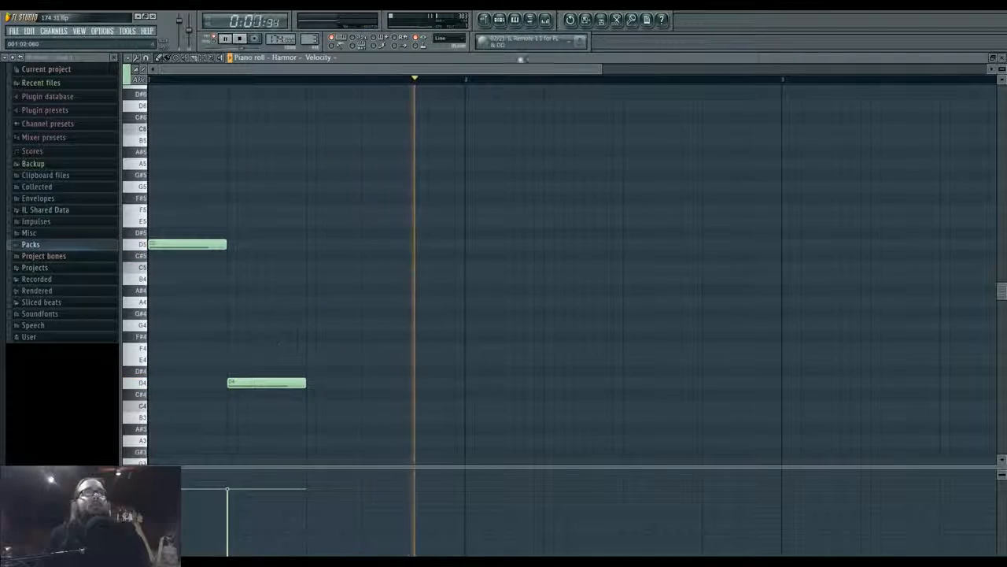
# Insert Fruity Parametric EQ 2 in the first effect slot of Harmor's mixer track, Insert 2
pyautogui.click(499, 20)
pyautogui.click(407, 394)
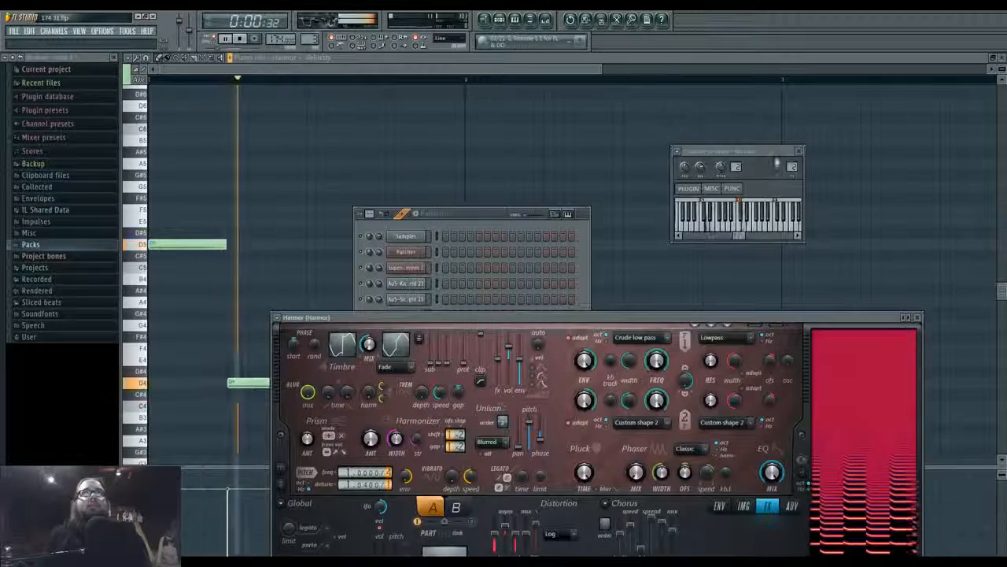
pyautogui.press('F9')
pyautogui.click(819, 243)
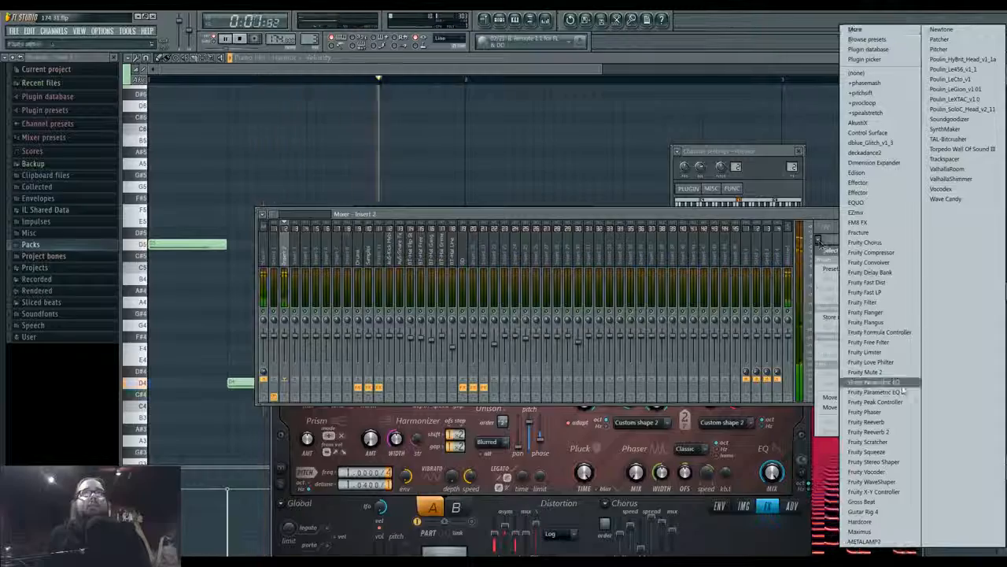
pyautogui.click(876, 391)
# Sweep the Parametric EQ 2 bands during playback and pull the cyan band down into a dip near the spectrum's middle
pyautogui.moveTo(269, 213)
pyautogui.mouseDown()
pyautogui.moveTo(338, 199)
pyautogui.moveTo(284, 223)
pyautogui.moveTo(264, 202)
pyautogui.mouseUp()
pyautogui.moveTo(320, 196)
pyautogui.mouseDown()
pyautogui.moveTo(316, 220)
pyautogui.moveTo(305, 218)
pyautogui.moveTo(327, 207)
pyautogui.mouseUp()
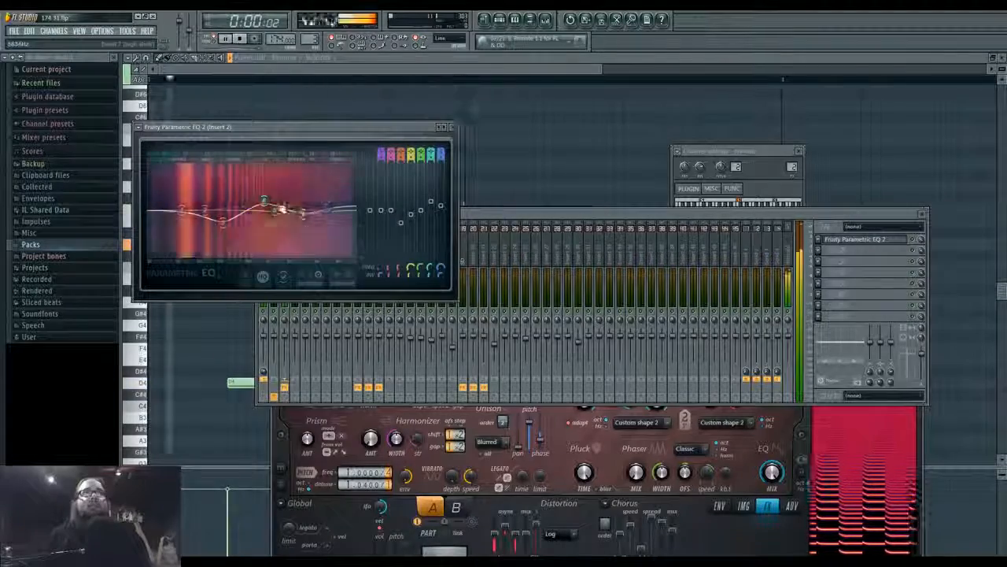
pyautogui.moveTo(265, 203); pyautogui.dragTo(242, 236)
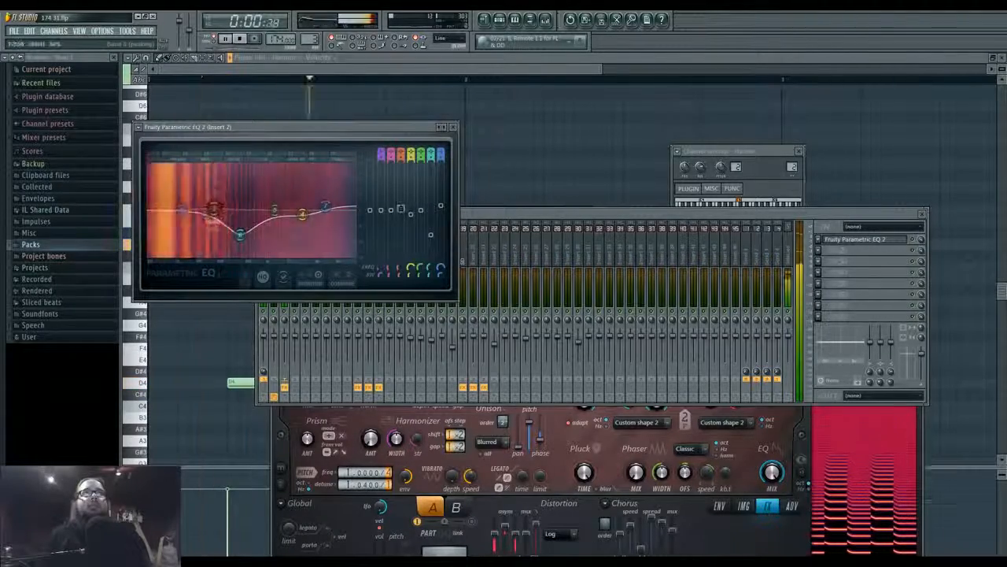
# Return to Harmor, set the pitch detune multiplier to 2.0300 and audition the pattern
pyautogui.click(503, 421)
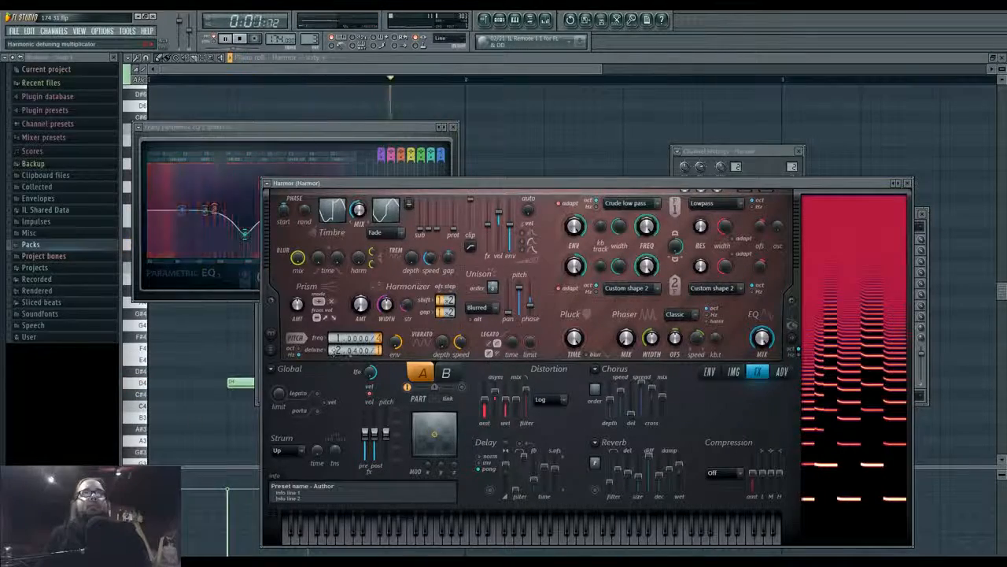
pyautogui.moveTo(354, 350); pyautogui.dragTo(354, 353)
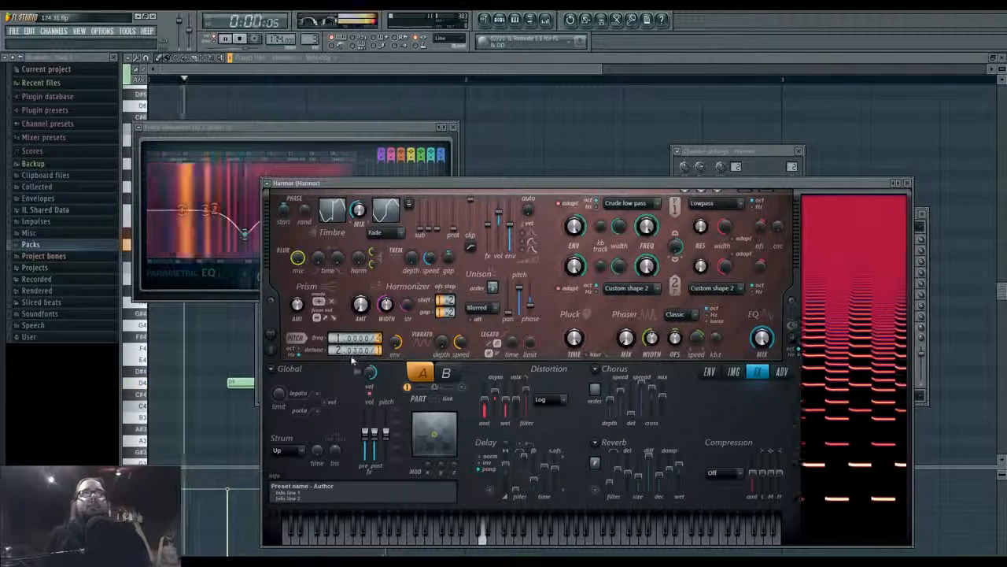
pyautogui.click(241, 39)
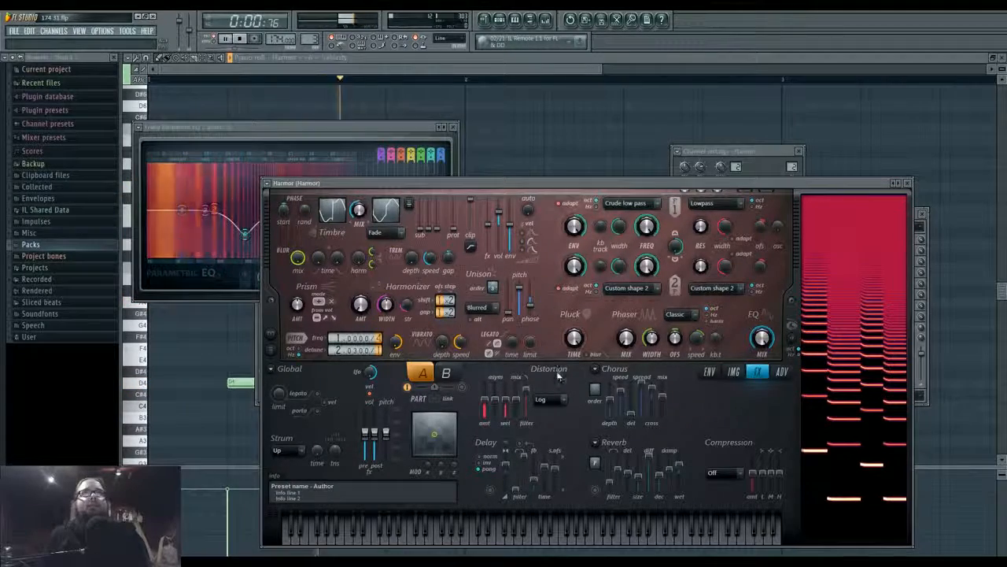
pyautogui.press('space')
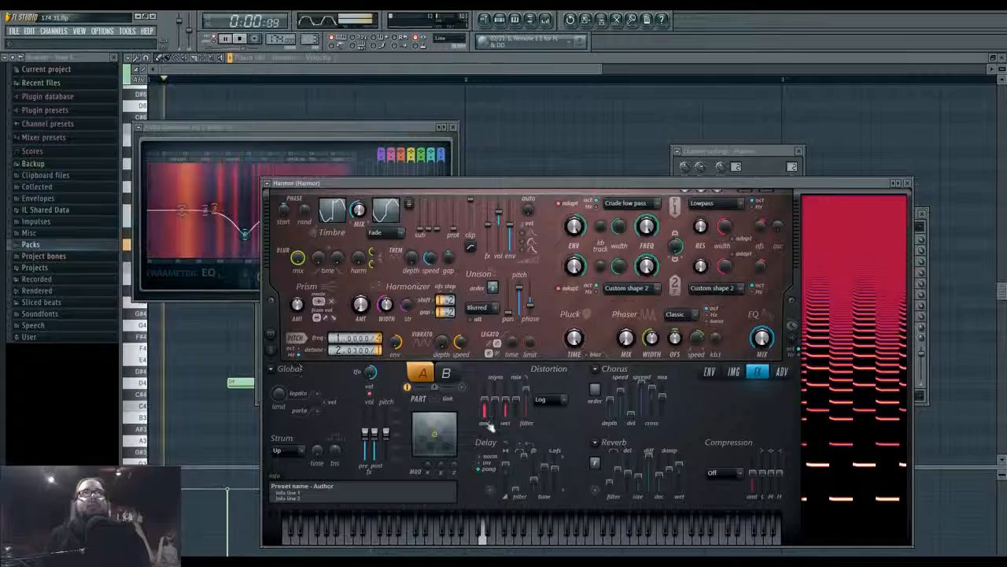
# Change Harmor's distortion type to Hill and audition the result
pyautogui.click(552, 400)
pyautogui.click(544, 433)
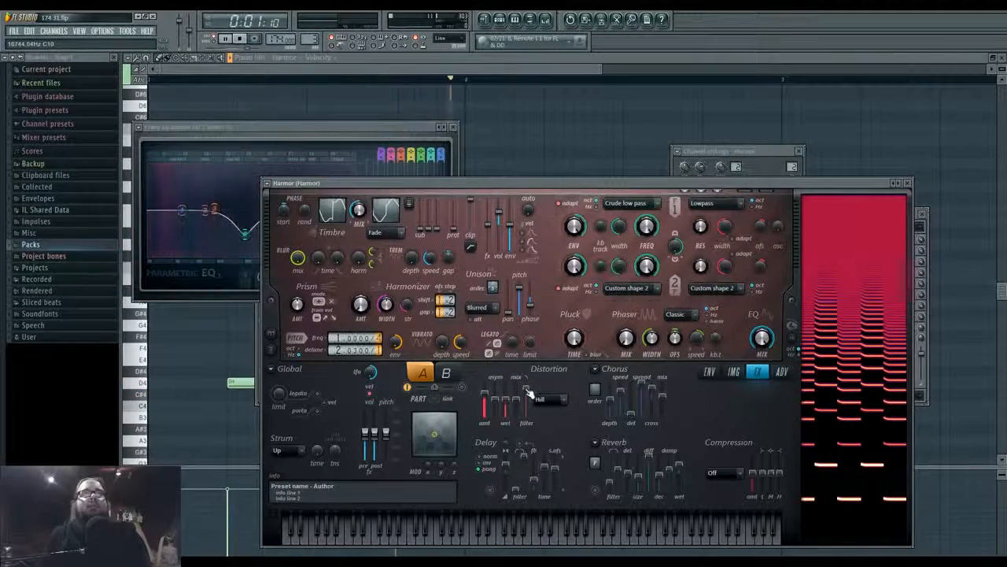
pyautogui.press('space')
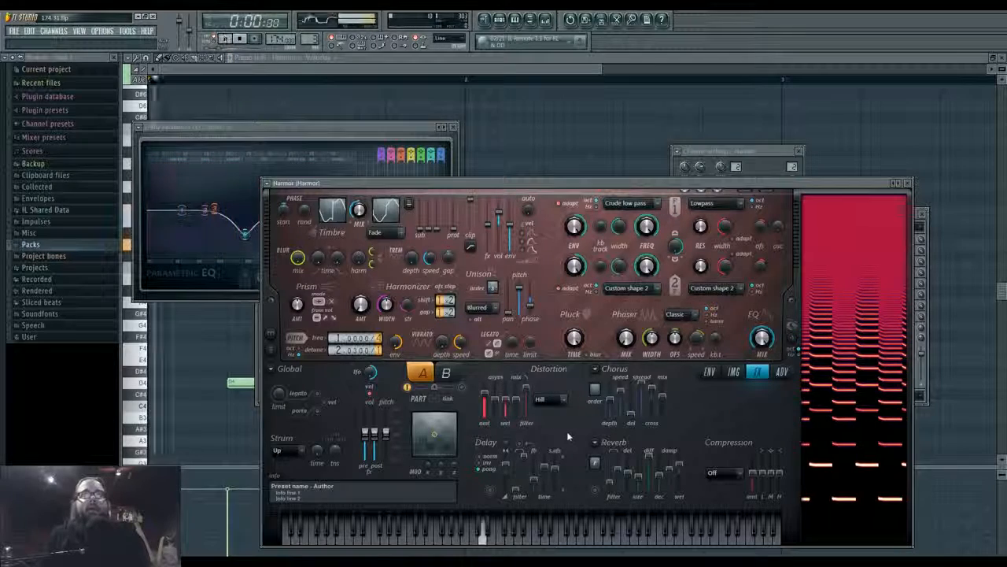
# Move the opening piano roll note down to D3, place a G#5 note above it and shorten the new note
pyautogui.click(202, 351)
pyautogui.moveTo(168, 245); pyautogui.dragTo(181, 448)
pyautogui.click(159, 100)
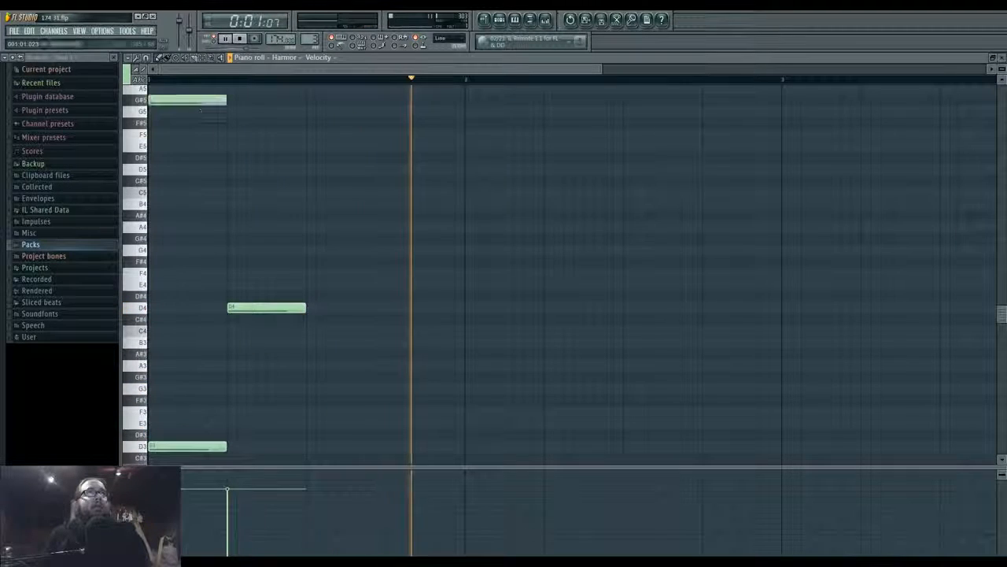
pyautogui.moveTo(225, 100); pyautogui.dragTo(161, 172)
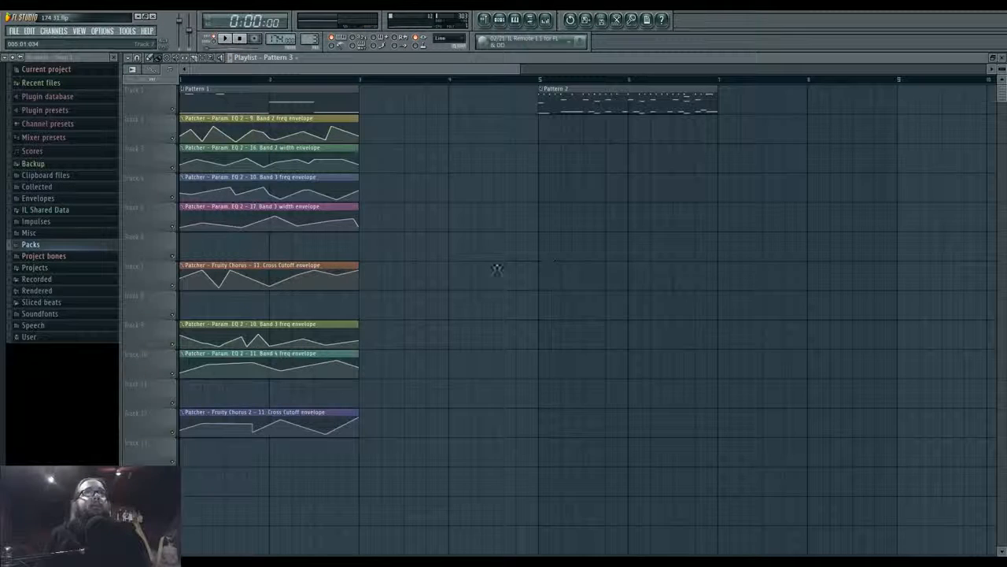
# Place a Pattern 3 clip in the playlist and move it together with Pattern 2 three bars later, so Pattern 2 starts at bar 8
pyautogui.click(472, 219)
pyautogui.moveTo(536, 227); pyautogui.dragTo(837, 217)
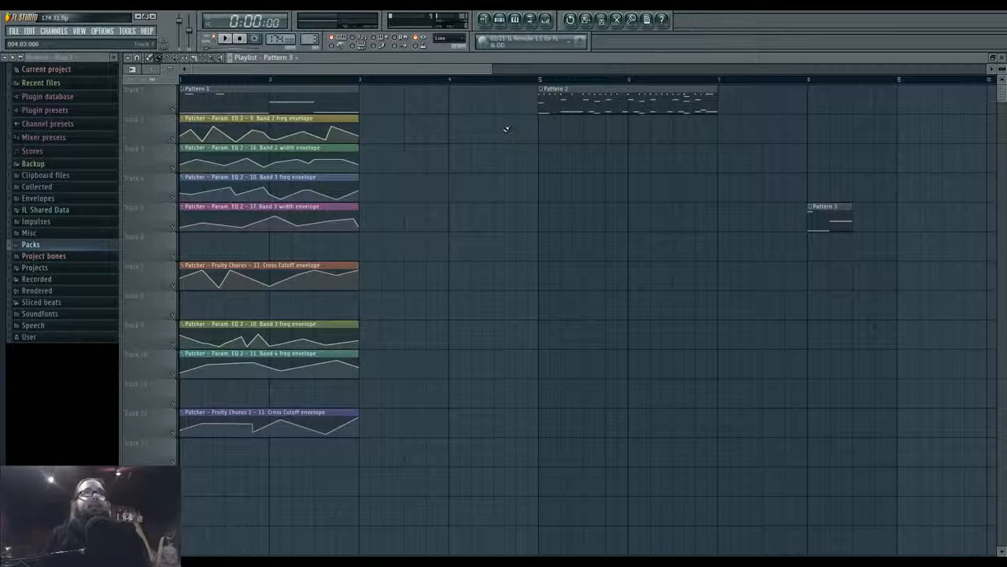
pyautogui.moveTo(508, 103); pyautogui.dragTo(850, 285)
pyautogui.moveTo(596, 108); pyautogui.dragTo(855, 114)
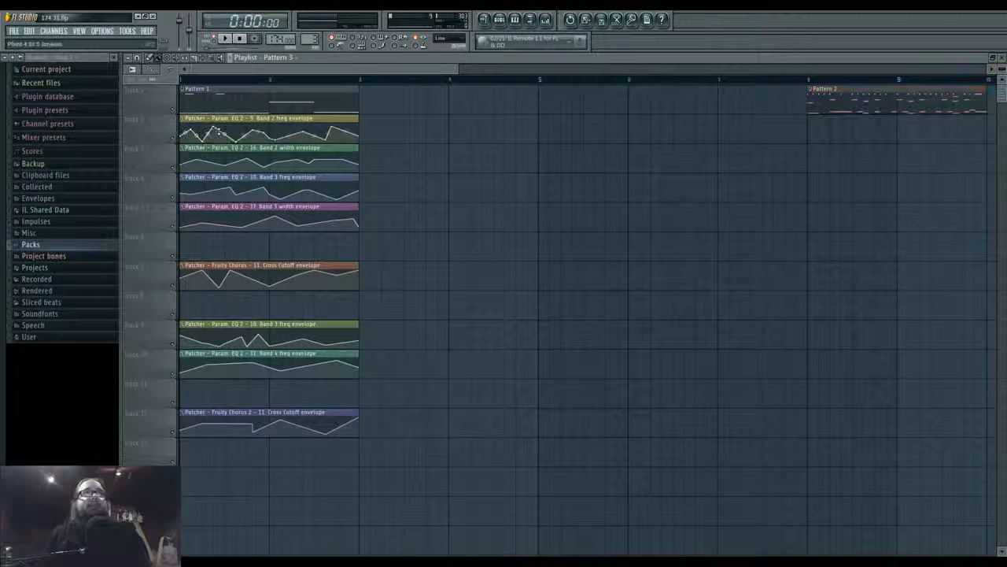
# Audition Pattern 1 and extend its Patcher phrase through bars 3 and 4 with D4, D5, G#3, E4 and D#5 notes
pyautogui.scroll(3, 315, 343)
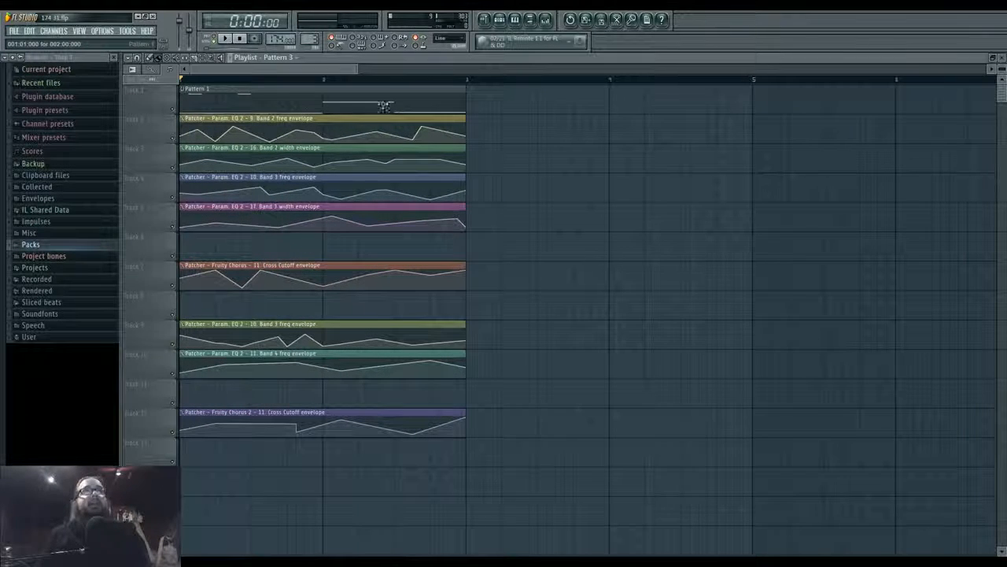
pyautogui.press('space')
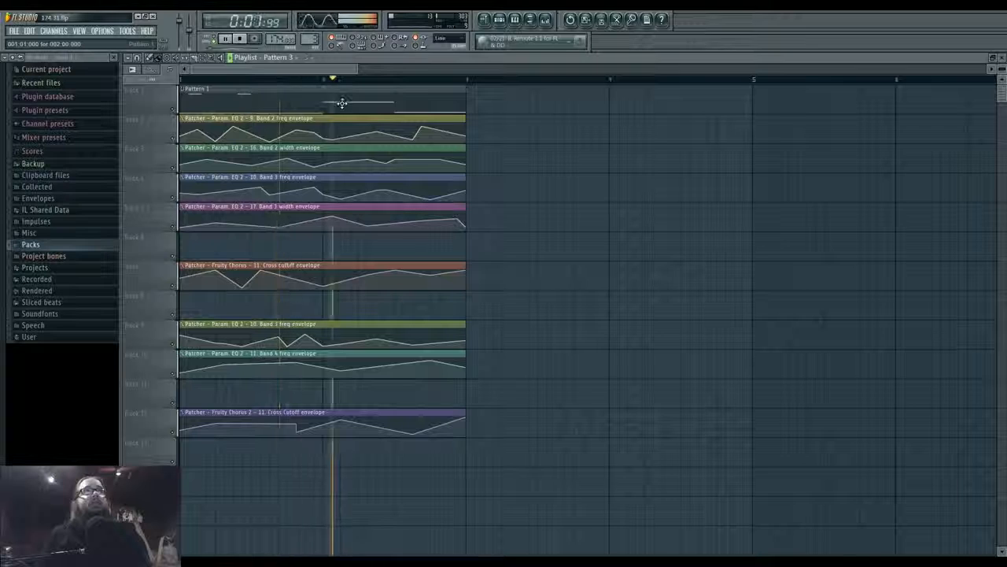
pyautogui.doubleClick(375, 102)
pyautogui.press('space')
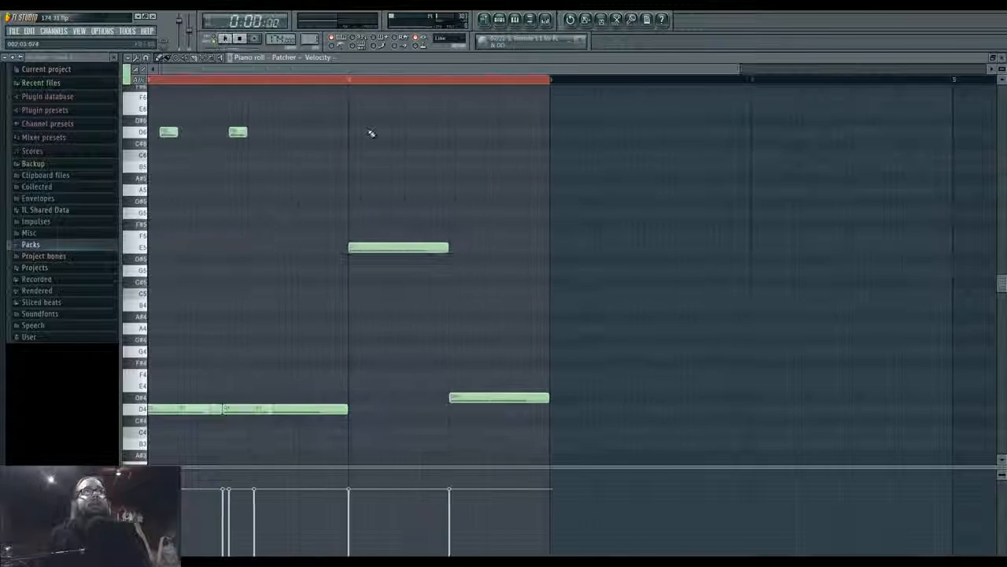
pyautogui.scroll(-2, 352, 84)
pyautogui.click(436, 409)
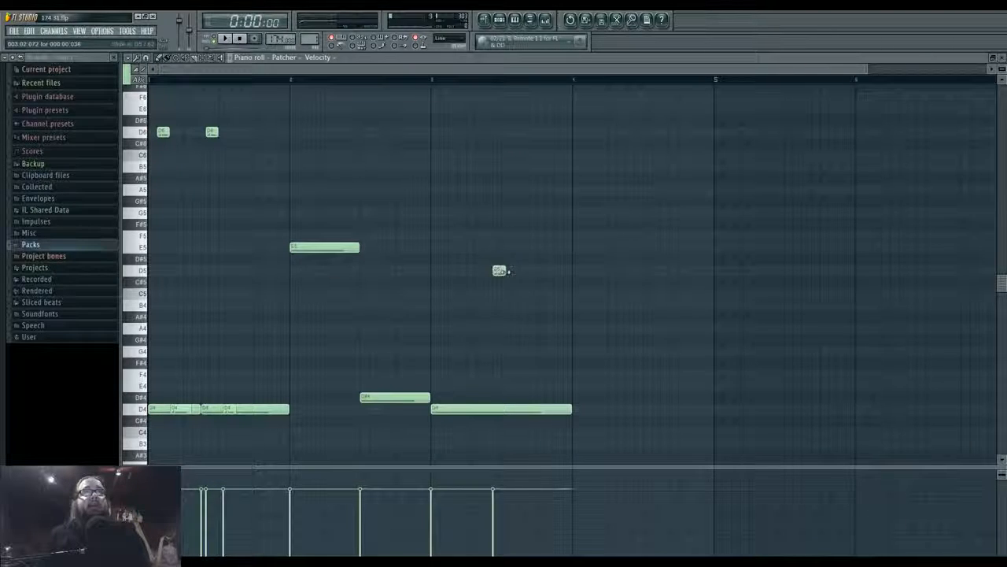
pyautogui.moveTo(548, 462); pyautogui.dragTo(552, 466)
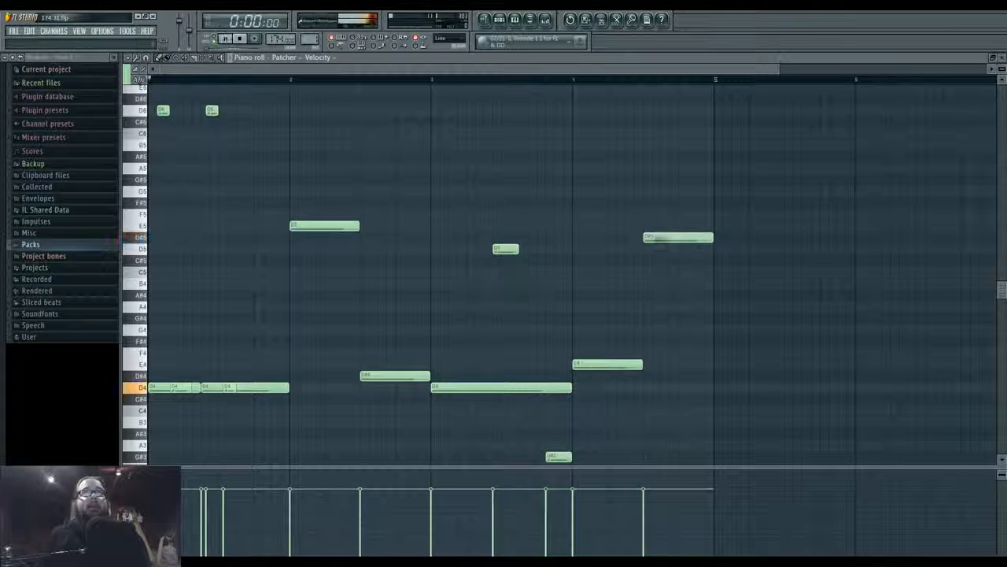
# Return to the playlist and extend the Pattern 1 clip and all eight automation clips to bar 5
pyautogui.press('space')
pyautogui.press('F5')
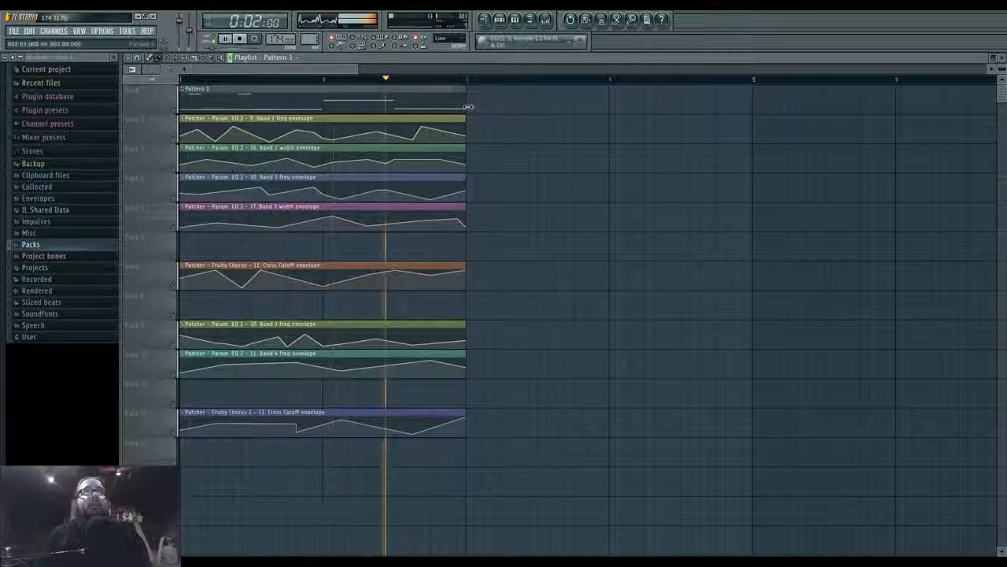
pyautogui.moveTo(445, 113); pyautogui.dragTo(503, 439)
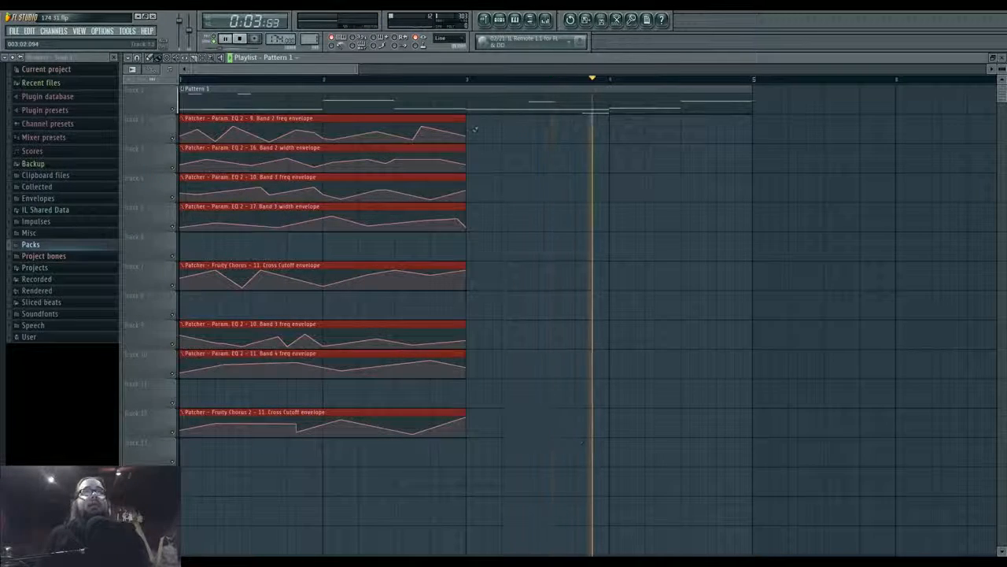
pyautogui.moveTo(465, 118); pyautogui.dragTo(749, 124)
pyautogui.keyDown('ctrl'); pyautogui.click(764, 145); pyautogui.keyUp('ctrl')
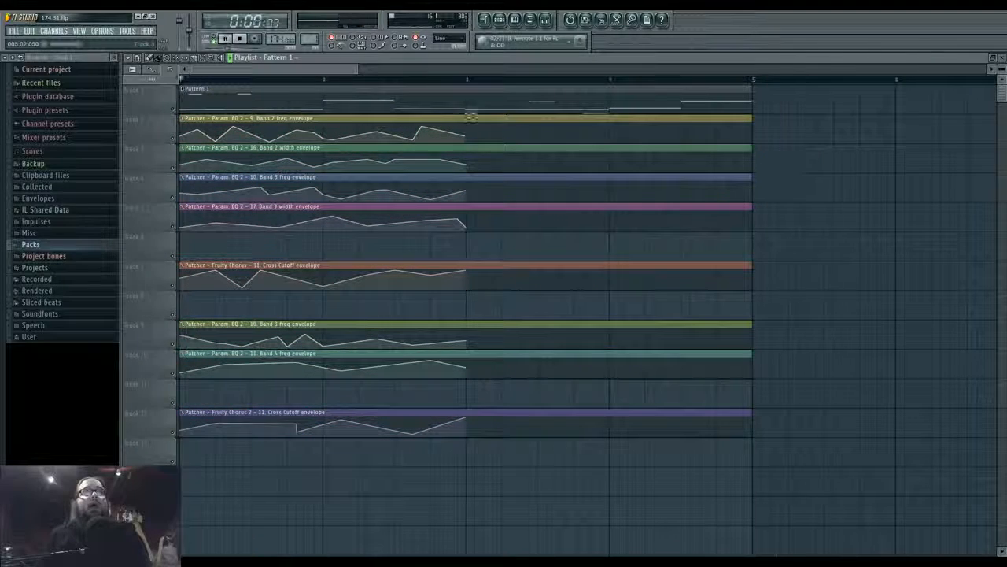
# Draw a rising and falling curve through bars 3 and 4 of the Param. EQ 2 Band 2 freq envelope
pyautogui.rightClick(493, 132)
pyautogui.rightClick(511, 145)
pyautogui.hotkey('ctrl', 'z')
pyautogui.rightClick(511, 125)
pyautogui.rightClick(539, 140)
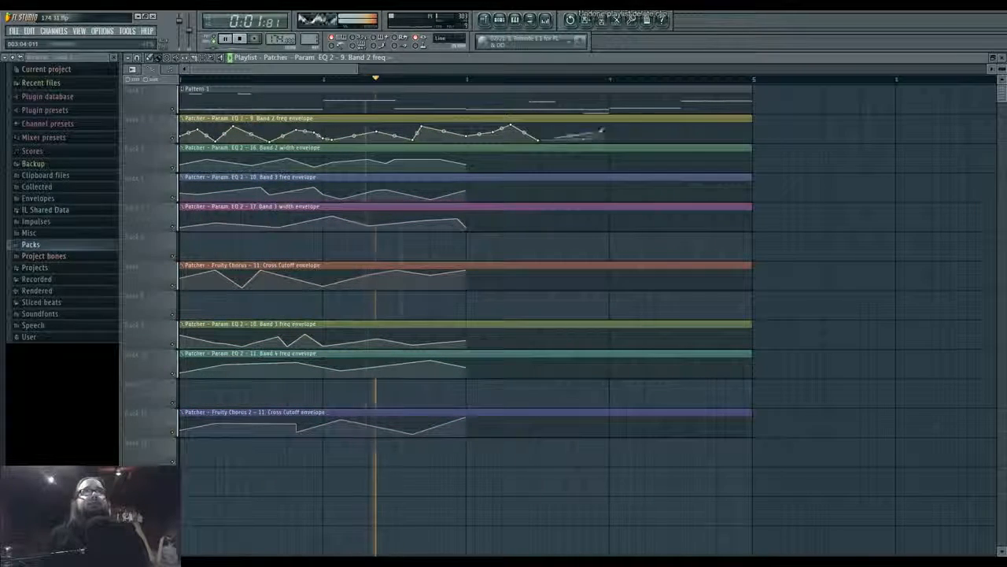
pyautogui.rightClick(582, 129)
pyautogui.rightClick(627, 141)
pyautogui.rightClick(654, 130)
pyautogui.rightClick(699, 131)
pyautogui.rightClick(735, 134)
pyautogui.rightClick(744, 131)
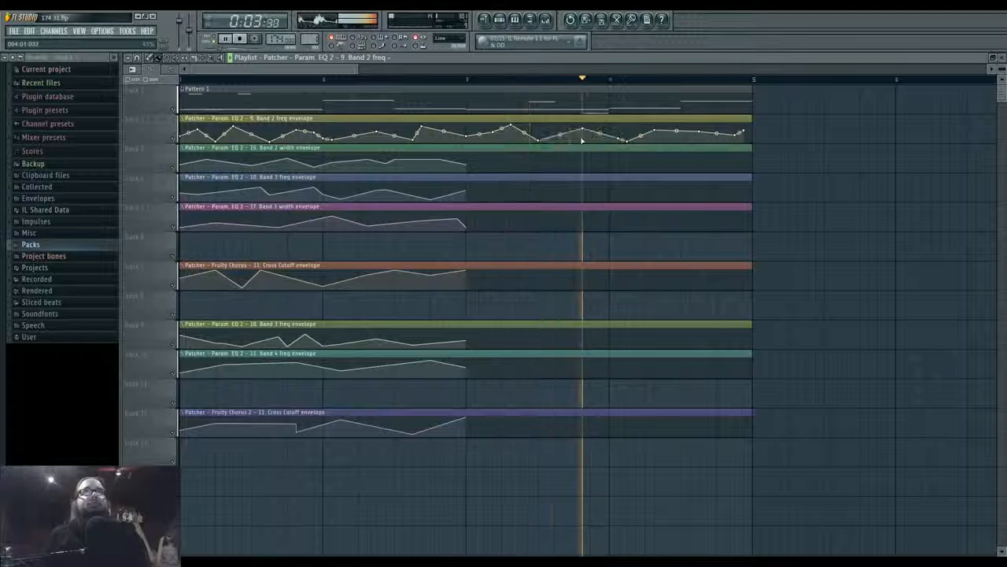
# Add points across bars 3 and 4 of the Band 2 width envelope, with its highest peak midway through bar 3
pyautogui.rightClick(484, 167)
pyautogui.rightClick(511, 162)
pyautogui.rightClick(529, 154)
pyautogui.rightClick(573, 167)
pyautogui.rightClick(604, 165)
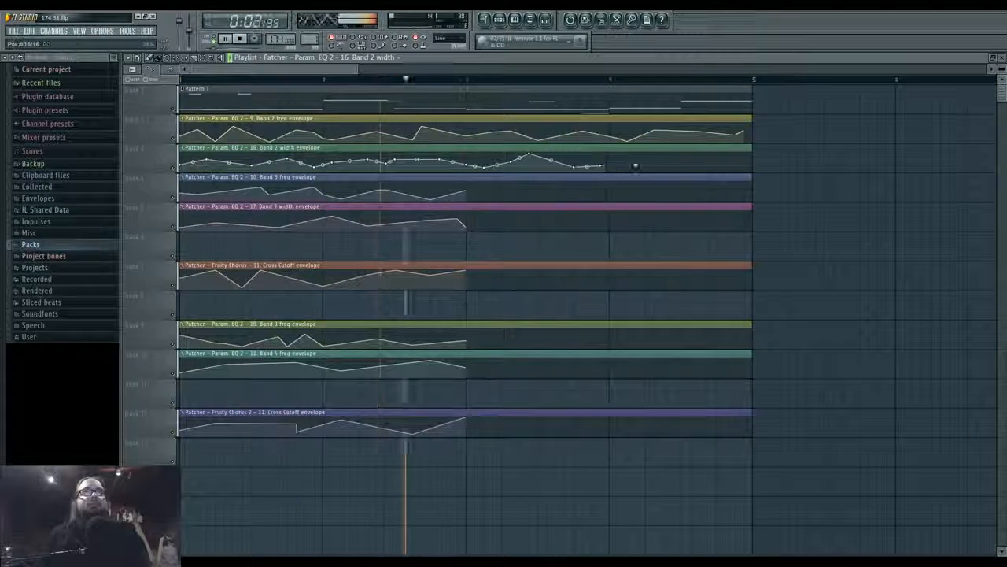
pyautogui.rightClick(636, 164)
pyautogui.rightClick(683, 168)
pyautogui.rightClick(712, 165)
pyautogui.rightClick(744, 159)
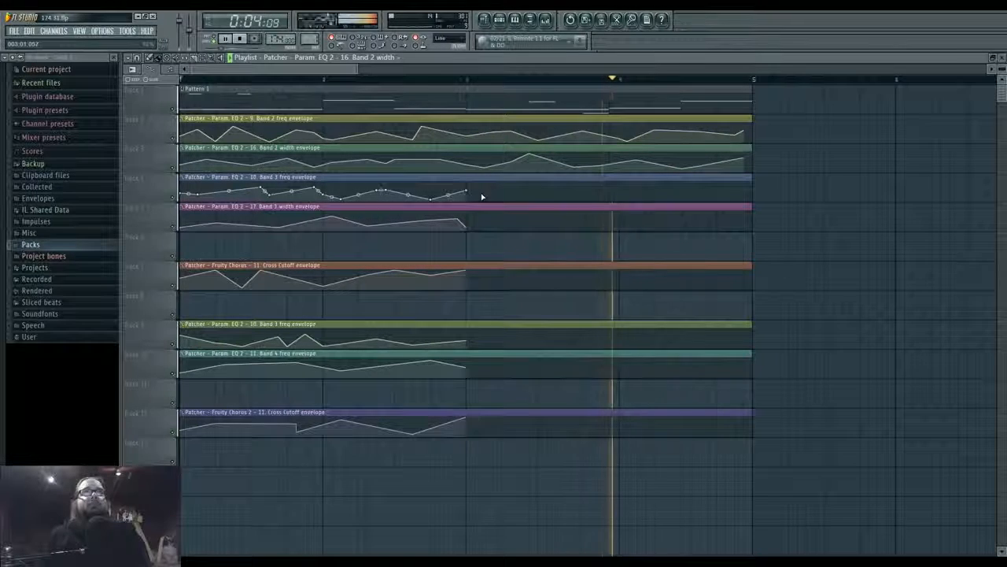
# Continue the blue Band 3 freq envelope on track 4 with peaks and dips across bars 3 and 4
pyautogui.rightClick(538, 185)
pyautogui.rightClick(547, 197)
pyautogui.rightClick(600, 189)
pyautogui.rightClick(654, 189)
pyautogui.rightClick(664, 187)
pyautogui.rightClick(690, 196)
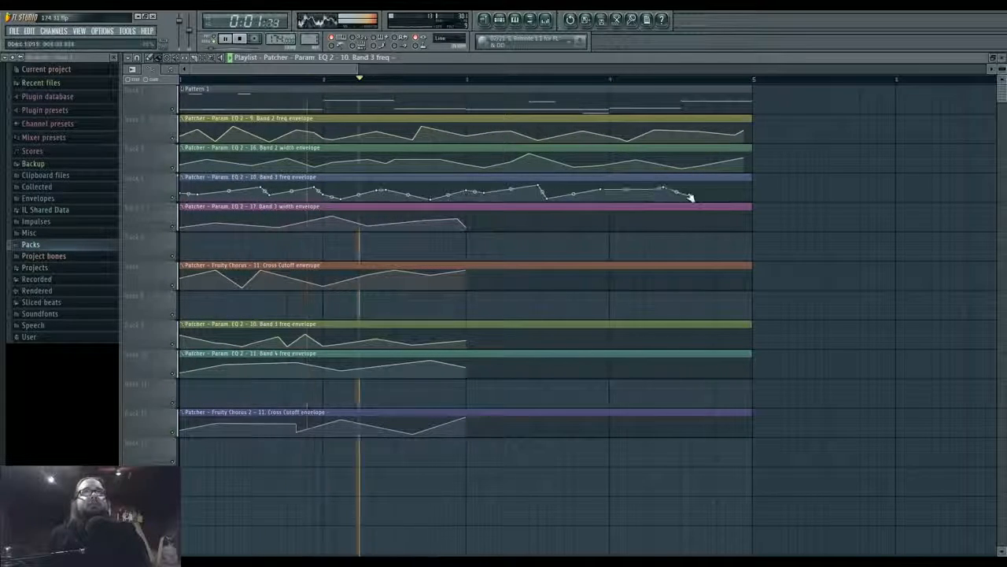
pyautogui.rightClick(726, 189)
pyautogui.rightClick(735, 196)
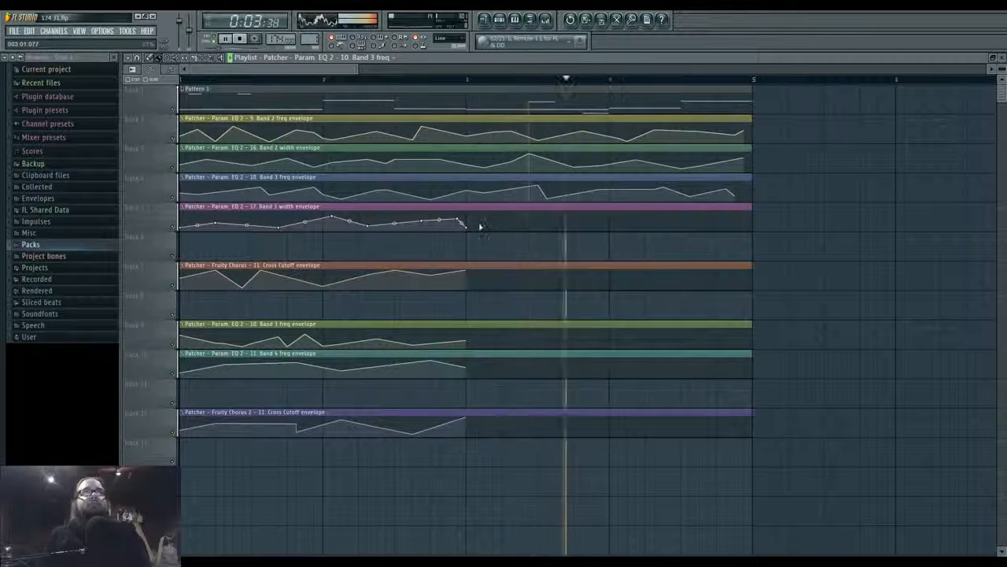
# Continue the Band 3 width envelope through bars 3 and 4 with alternating peaks and dips
pyautogui.rightClick(484, 216)
pyautogui.rightClick(503, 227)
pyautogui.rightClick(542, 223)
pyautogui.rightClick(582, 220)
pyautogui.rightClick(618, 223)
pyautogui.rightClick(636, 227)
pyautogui.rightClick(663, 221)
pyautogui.rightClick(690, 217)
pyautogui.rightClick(712, 219)
pyautogui.rightClick(734, 220)
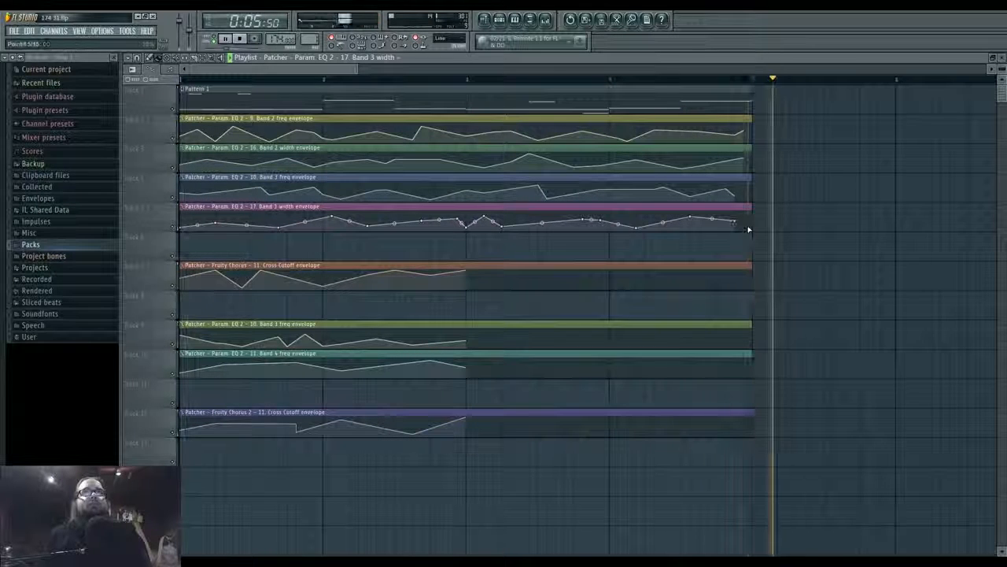
# Shape bars 3 and 4 of the Fruity Chorus Cross Cutoff envelope and of the Band 3 freq envelope on track 9
pyautogui.rightClick(539, 273)
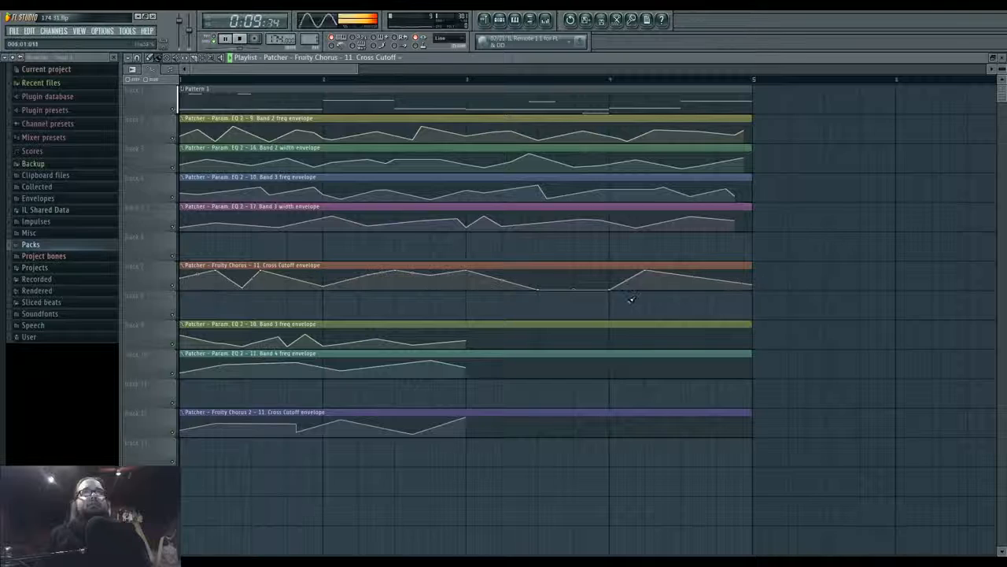
pyautogui.rightClick(601, 333)
pyautogui.rightClick(654, 347)
pyautogui.rightClick(726, 343)
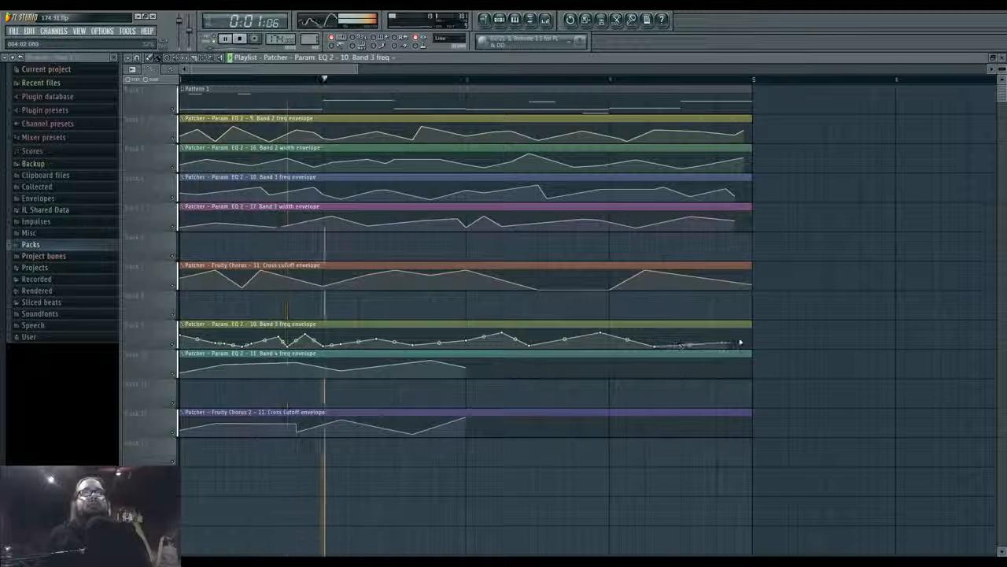
pyautogui.rightClick(743, 335)
# Add gently alternating points to the Band 4 freq envelope across bars 3 and 4
pyautogui.rightClick(504, 370)
pyautogui.rightClick(602, 365)
pyautogui.rightClick(645, 372)
pyautogui.rightClick(717, 362)
pyautogui.rightClick(743, 367)
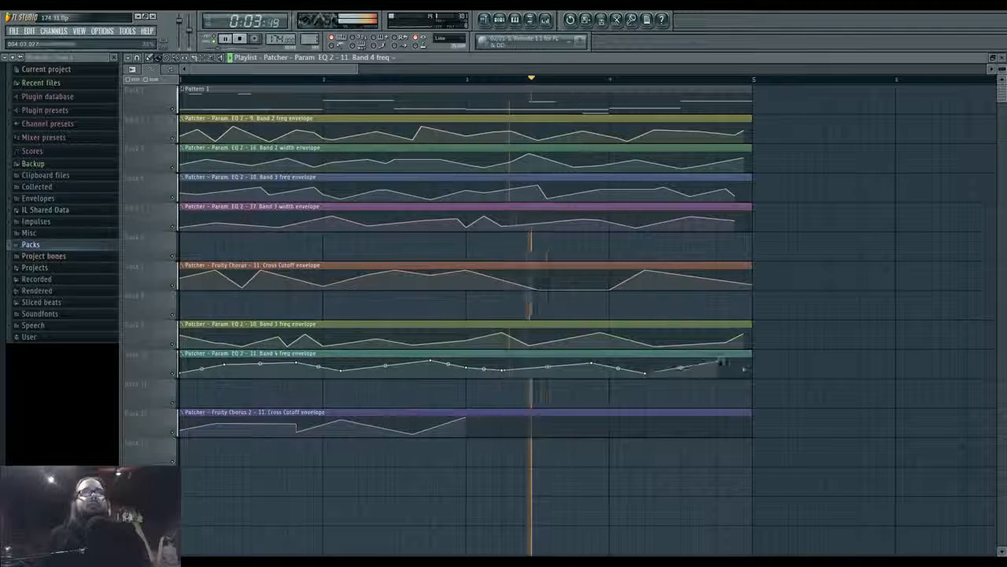
# Shape the Fruity Chorus 2 Cross Cutoff envelope to hold high, fall to its minimum at bar 4 and rise again
pyautogui.rightClick(539, 418)
pyautogui.rightClick(610, 436)
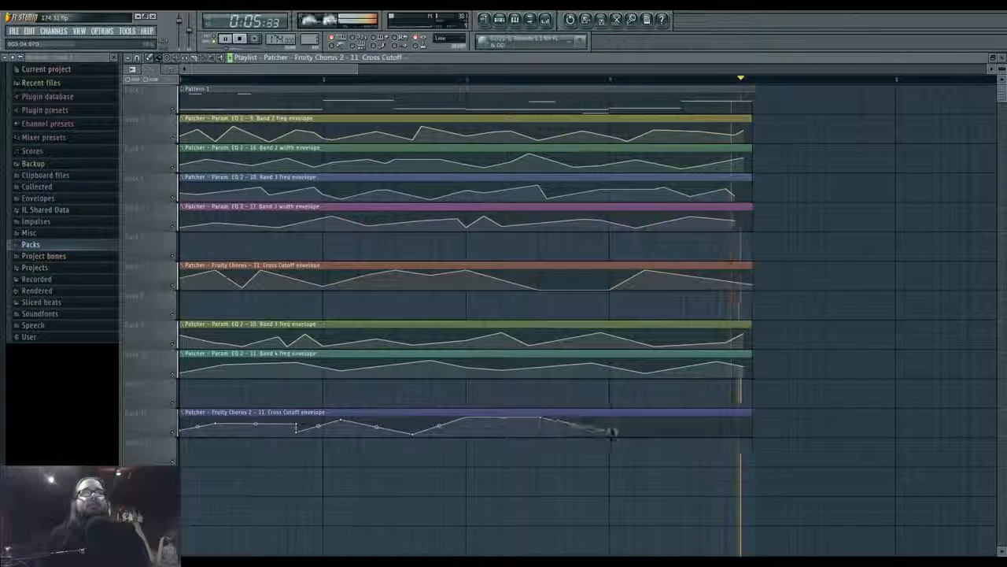
pyautogui.rightClick(717, 417)
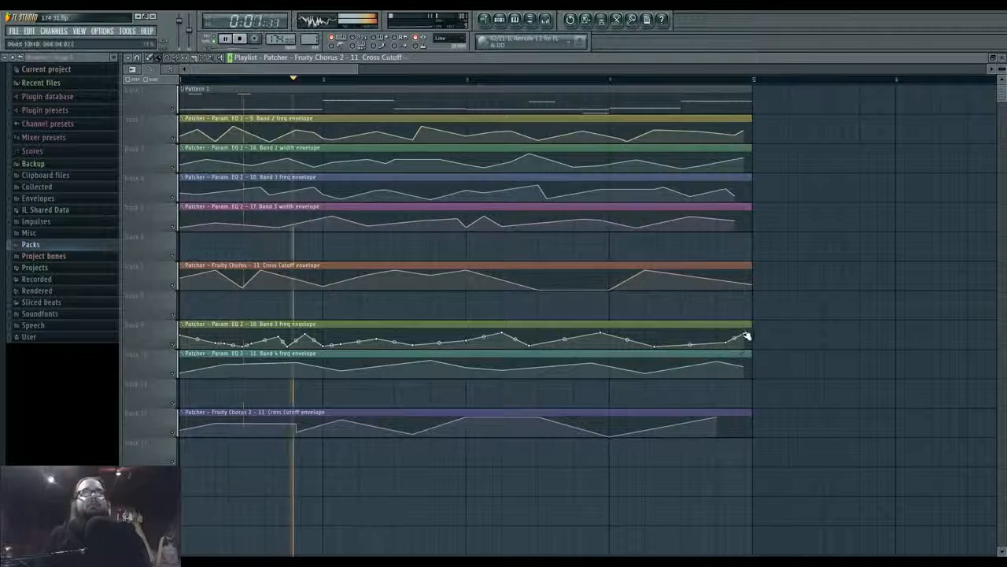
# Stretch the EQ envelopes' final points to bar 5 and refine the Band 3 and Band 4 curves in bars 3 and 4 during playback
pyautogui.moveTo(743, 335); pyautogui.dragTo(753, 368)
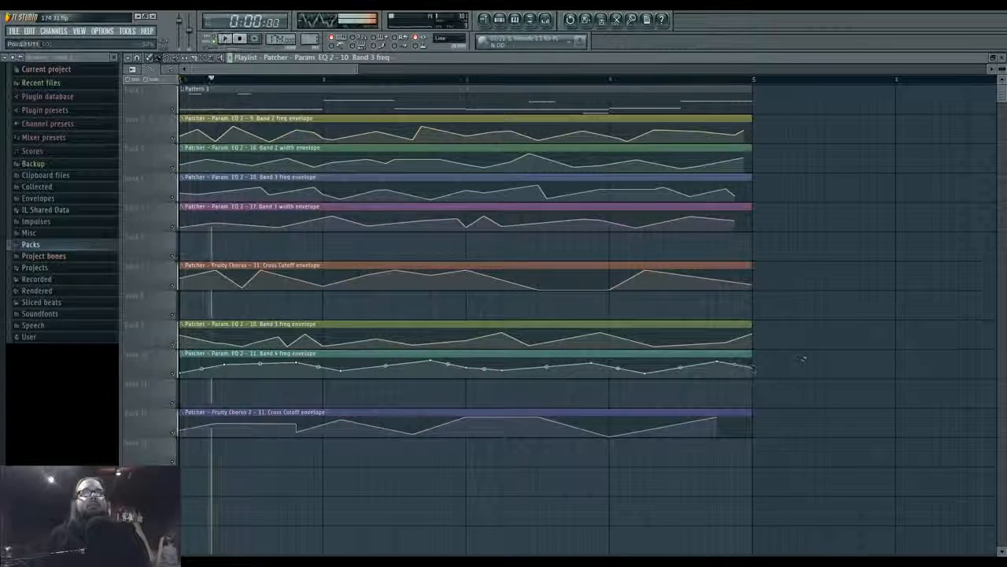
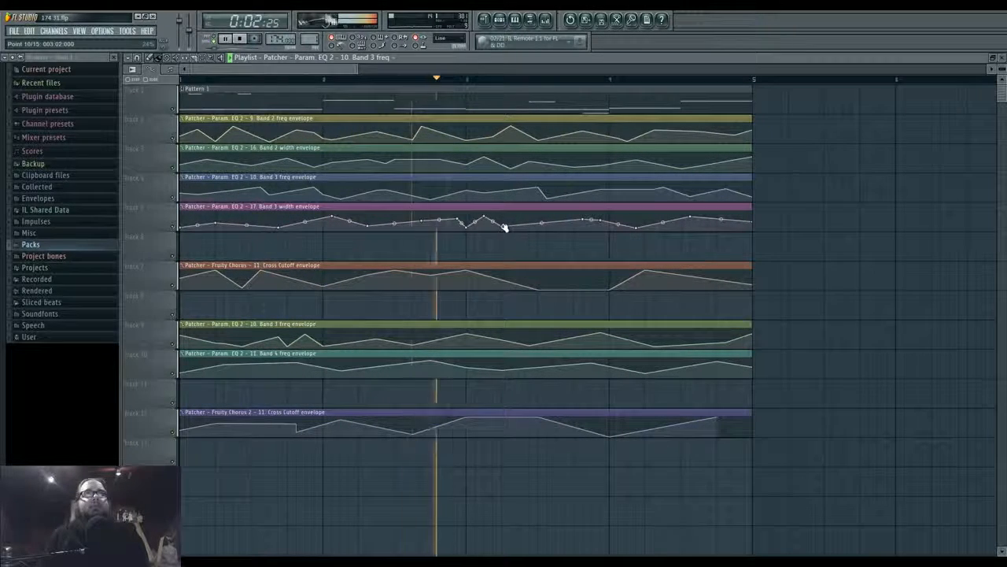
pyautogui.moveTo(504, 226); pyautogui.dragTo(504, 219)
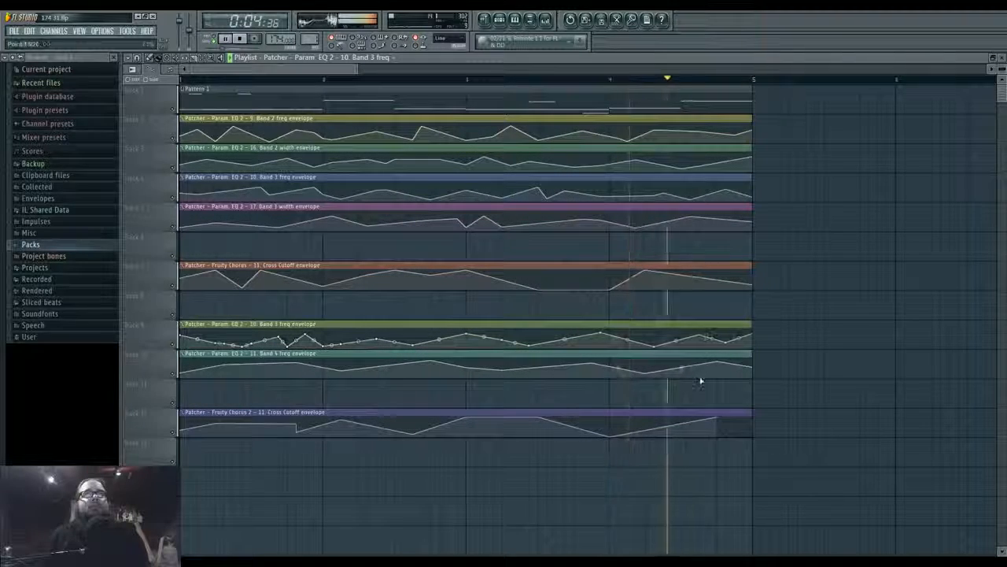
pyautogui.moveTo(592, 363); pyautogui.dragTo(591, 372)
pyautogui.rightClick(528, 361)
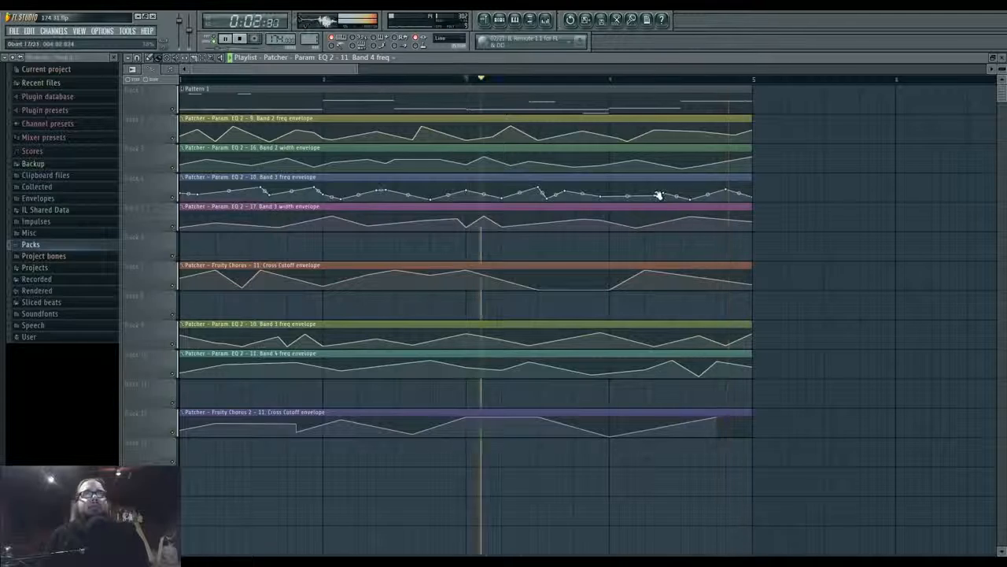
# Open the Patcher channel and examine the articulation settings of Sytrus operators 2 and 3 during playback
pyautogui.press('F6')
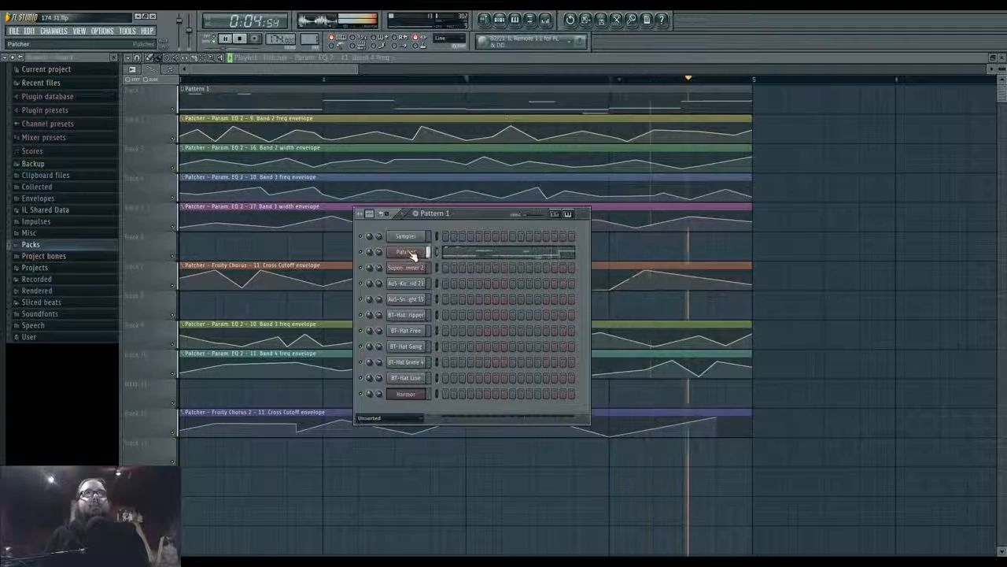
pyautogui.press('space')
pyautogui.click(414, 255)
pyautogui.doubleClick(456, 267)
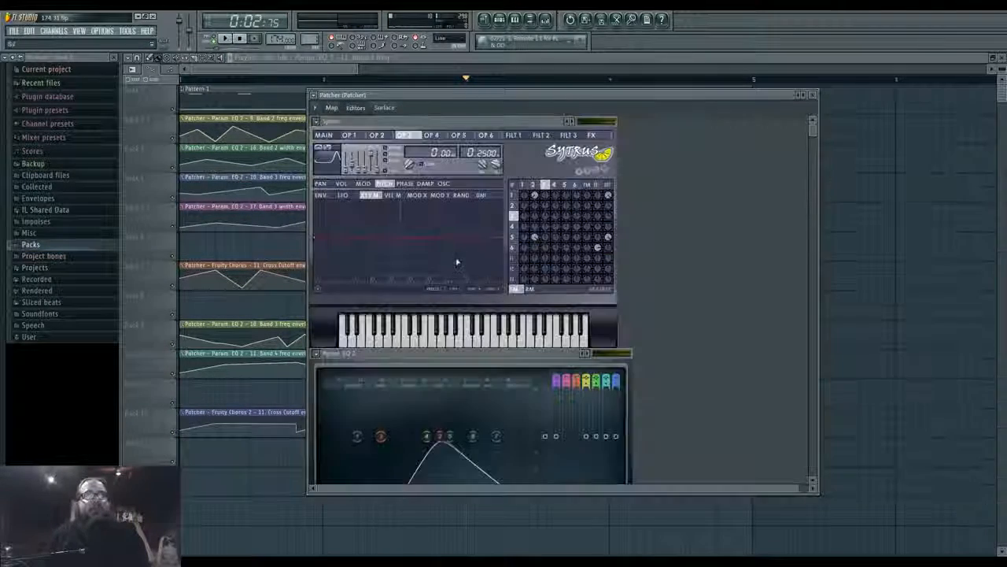
pyautogui.press('space')
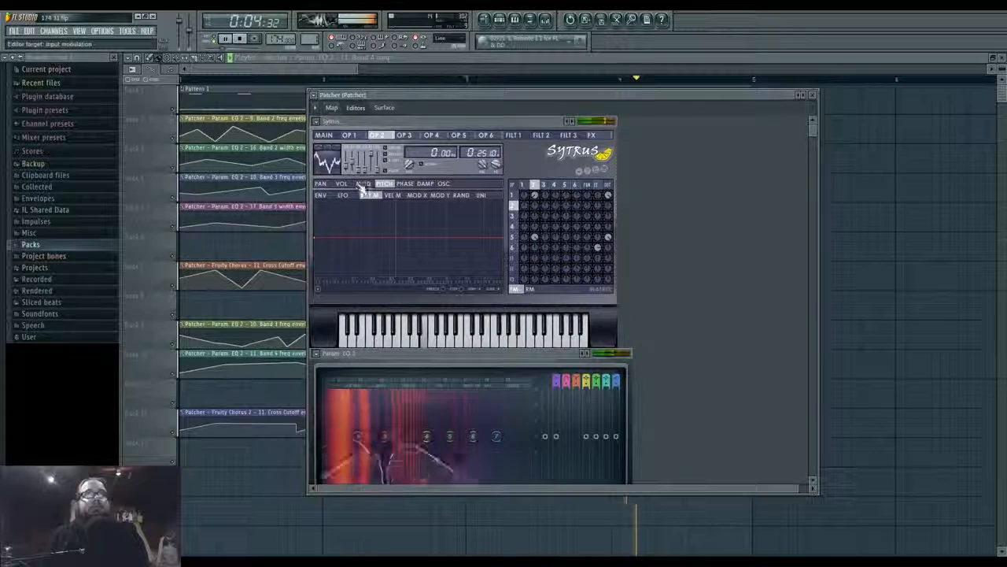
pyautogui.click(337, 183)
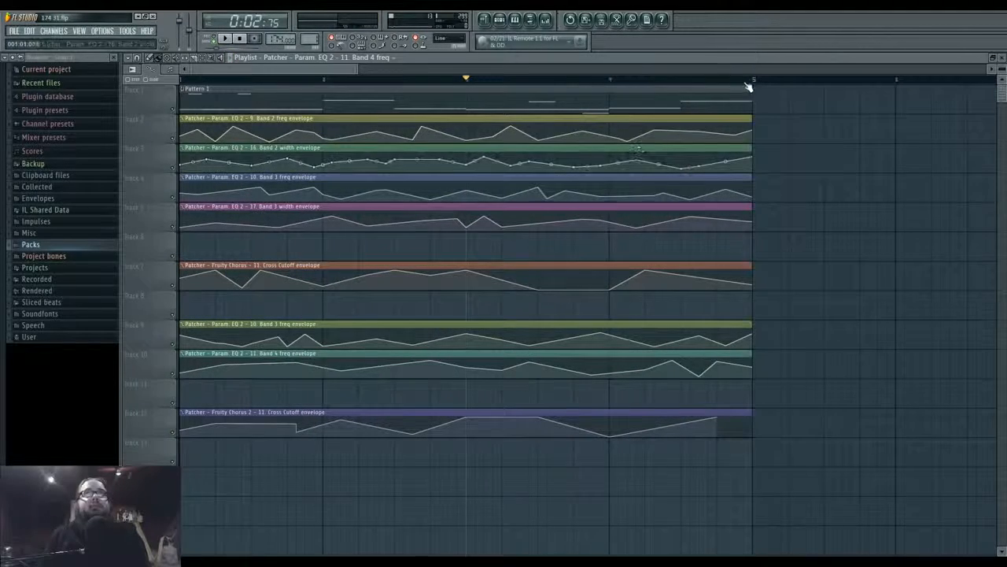
# Select bars 1 through 4 of the playlist as the playback loop and reopen the Patcher channel
pyautogui.moveTo(745, 81); pyautogui.dragTo(180, 81)
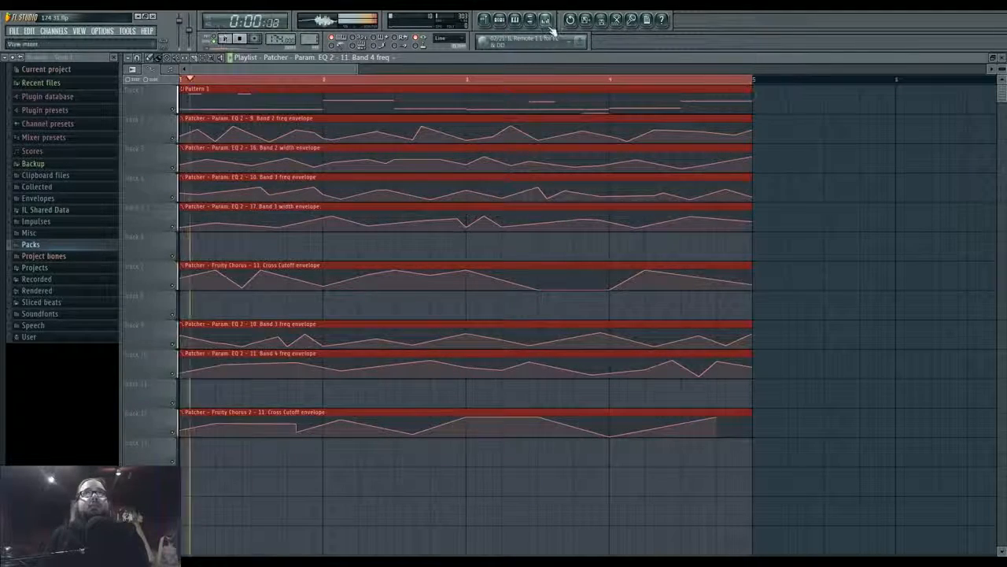
pyautogui.click(500, 22)
pyautogui.click(420, 251)
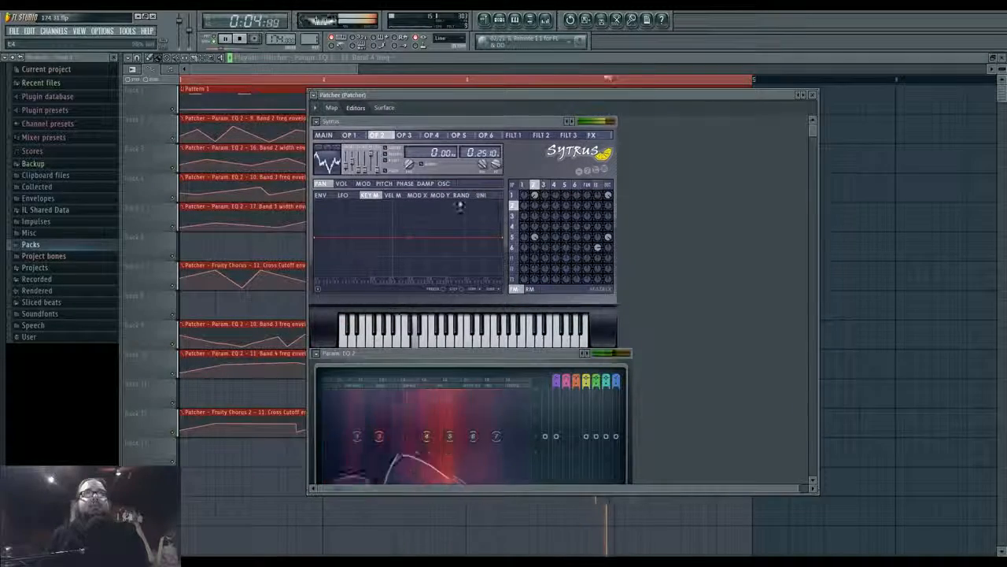
# Inspect the Sytrus operators' oscillator shapes and operator 2's Mod X modulation mapping while the loop plays
pyautogui.click(445, 183)
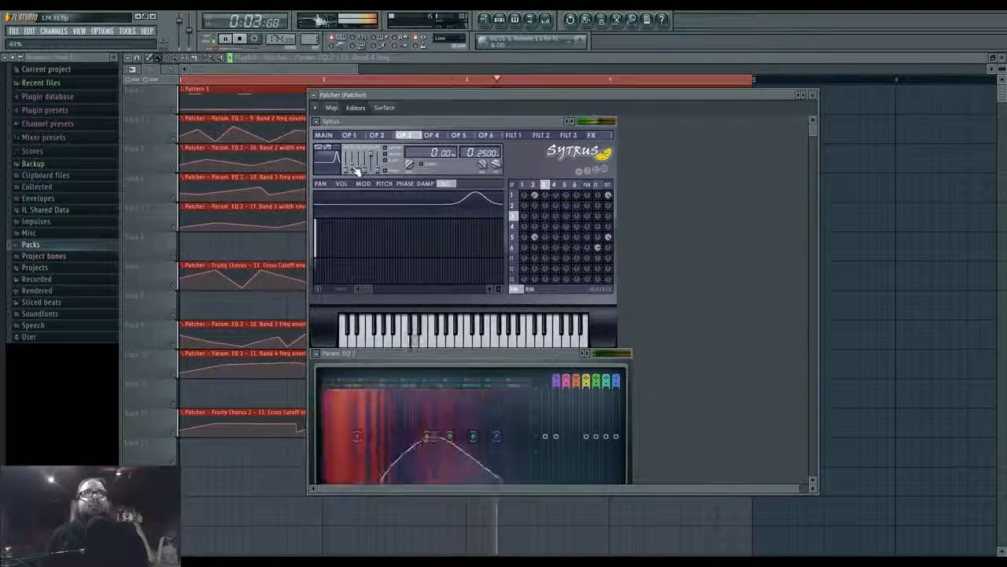
pyautogui.click(534, 184)
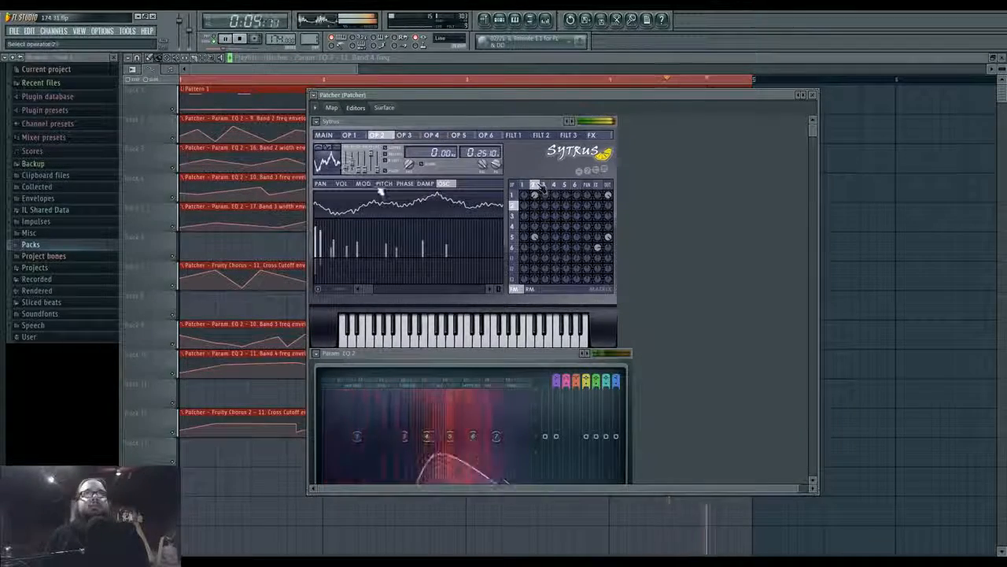
pyautogui.click(363, 183)
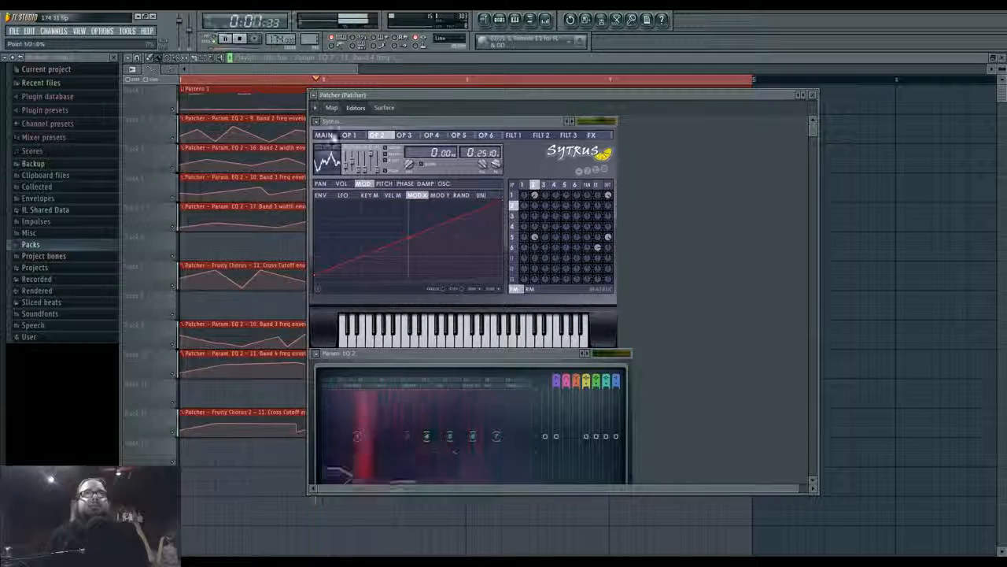
# Raise the two low points of the Fruity Chorus Cross Cutoff envelope at mid-bar 3 and the start of bar 4
pyautogui.click(329, 136)
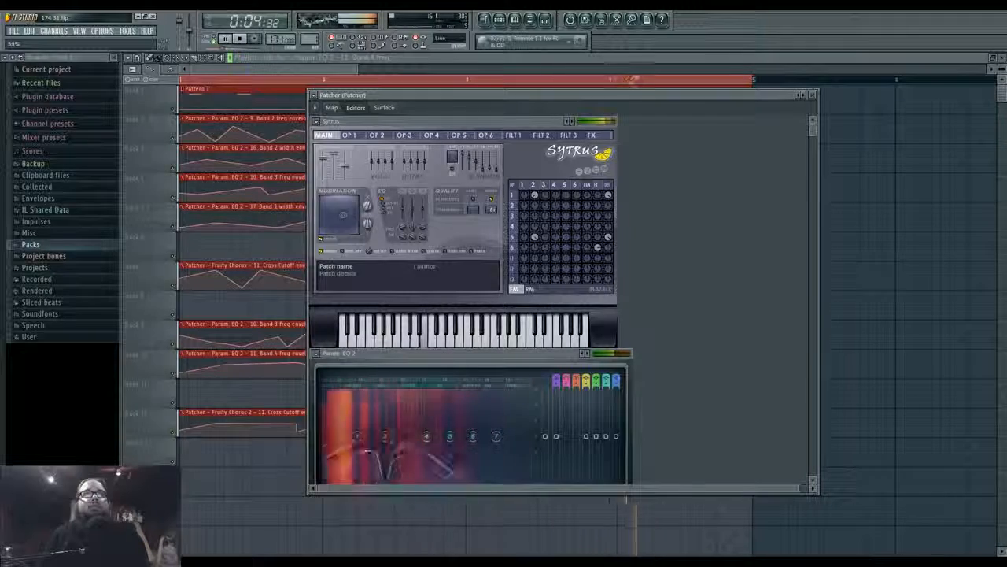
pyautogui.rightClick(278, 245)
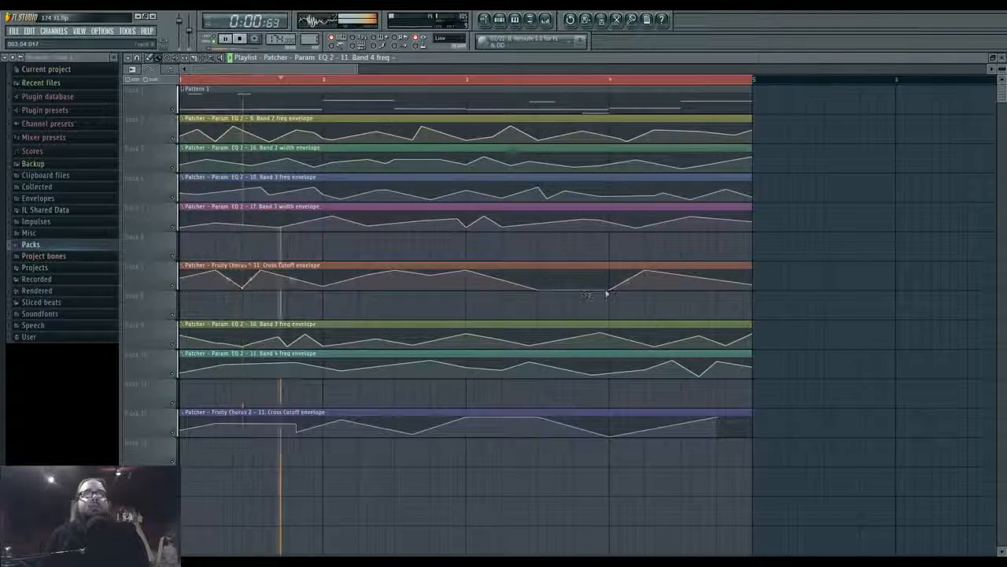
pyautogui.moveTo(609, 290); pyautogui.dragTo(609, 275)
pyautogui.moveTo(539, 289); pyautogui.dragTo(538, 275)
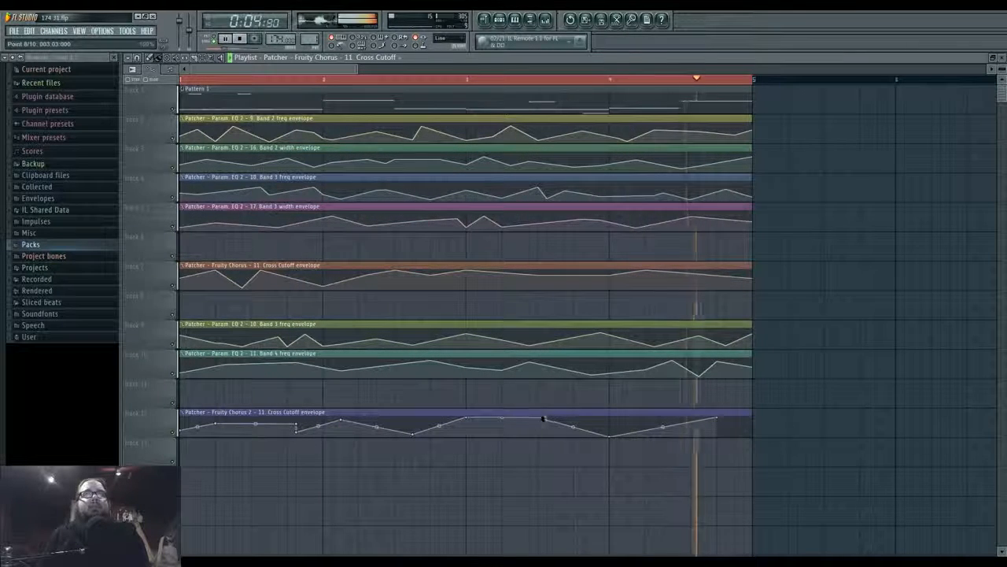
# Reshape the Fruity Chorus 2 Cross Cutoff envelope: lower the mid-bar 3 point, raise the bar 4 start point and slightly lower the final point
pyautogui.moveTo(543, 418); pyautogui.dragTo(538, 435)
pyautogui.moveTo(610, 435); pyautogui.dragTo(609, 417)
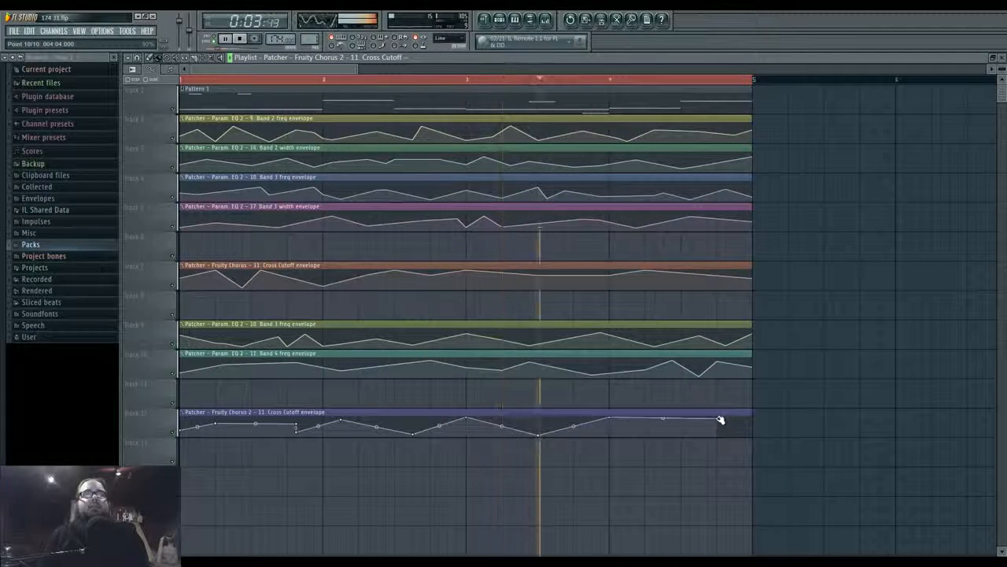
pyautogui.moveTo(720, 419); pyautogui.dragTo(722, 427)
# Reopen the Patcher channel and redraw the oscillator harmonics of Sytrus operator 2 while the loop plays
pyautogui.click(545, 21)
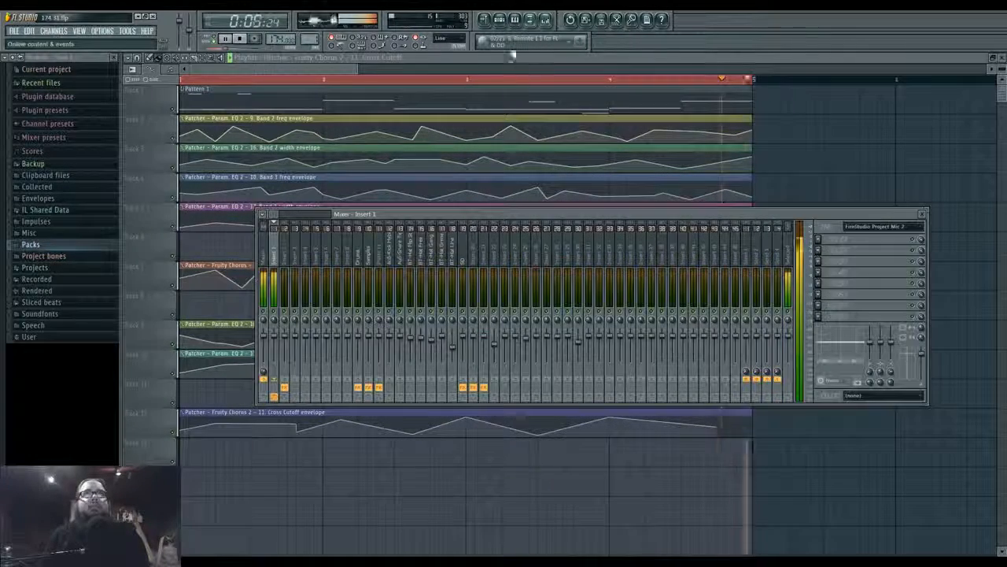
pyautogui.click(500, 21)
pyautogui.click(418, 252)
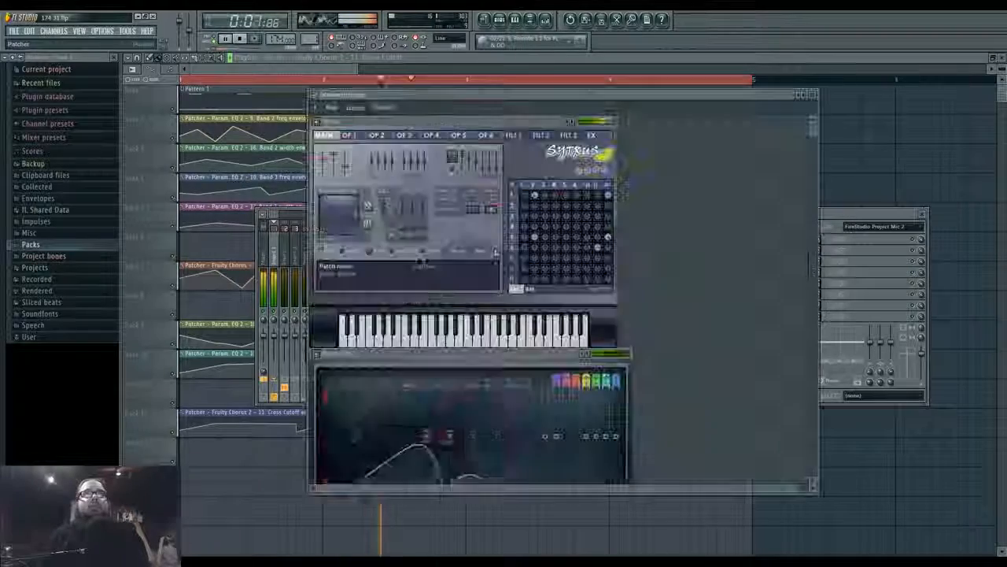
pyautogui.click(540, 187)
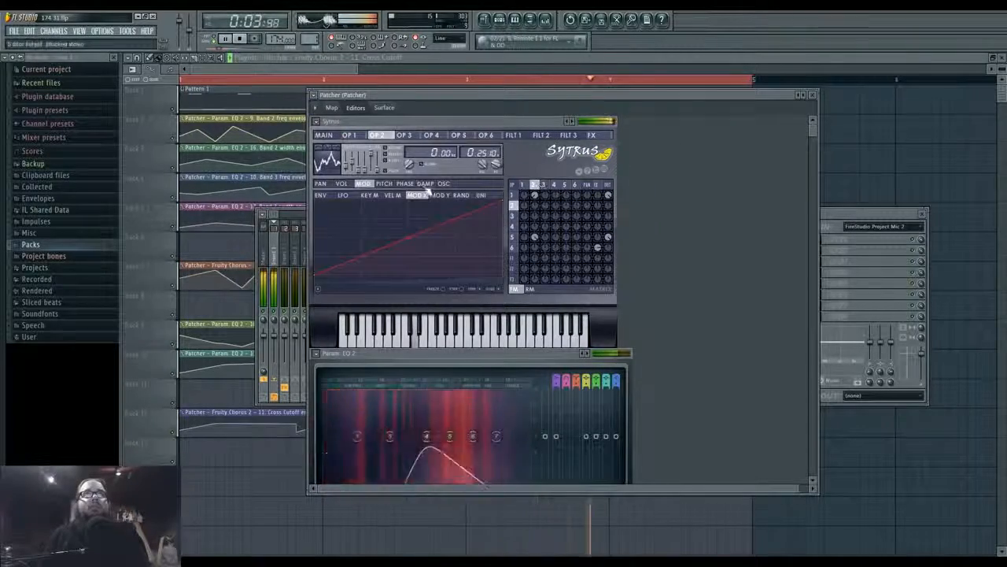
pyautogui.click(444, 184)
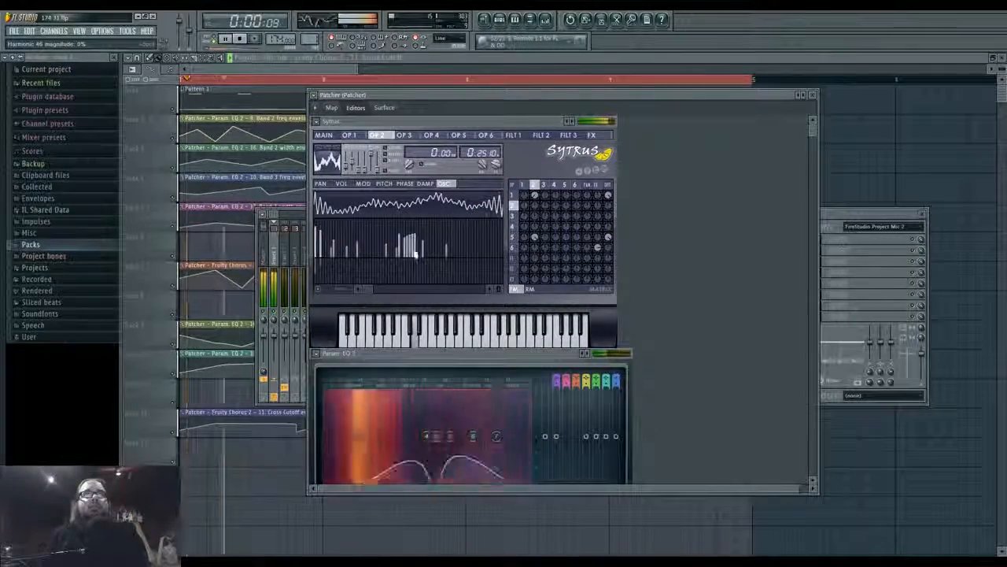
pyautogui.moveTo(415, 254); pyautogui.dragTo(412, 240)
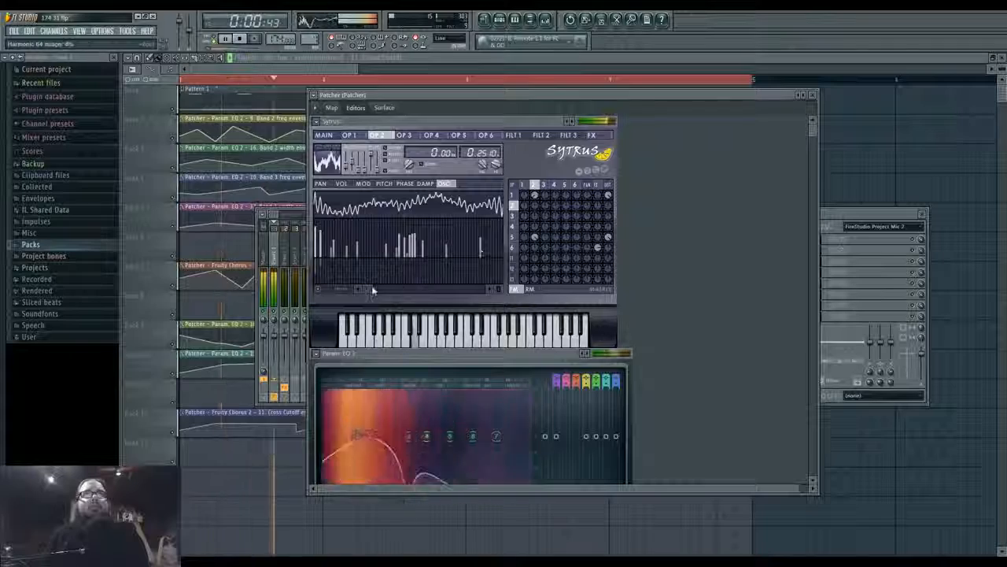
pyautogui.moveTo(483, 250)
pyautogui.mouseDown()
pyautogui.moveTo(445, 250)
pyautogui.moveTo(473, 281)
pyautogui.mouseUp()
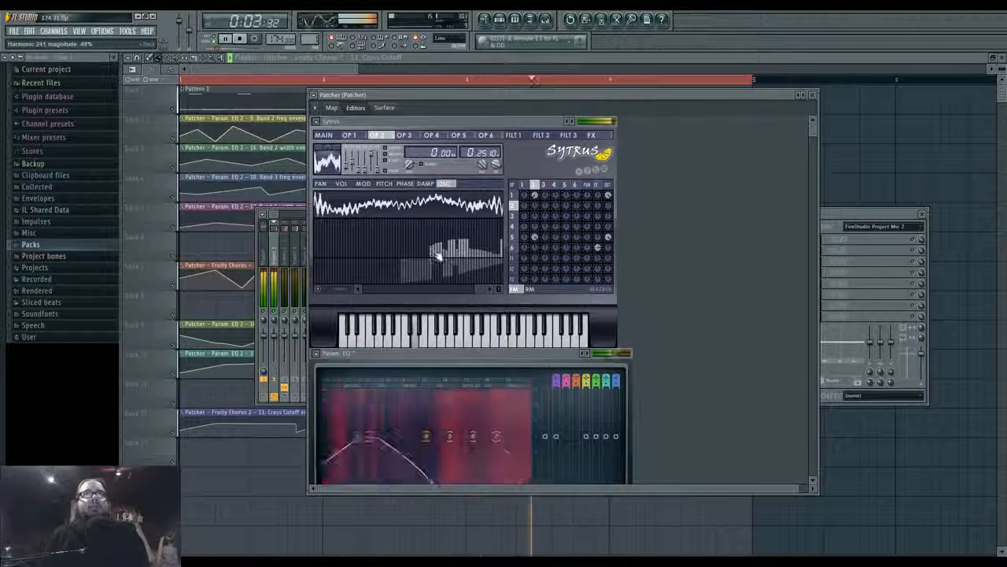
pyautogui.moveTo(475, 292); pyautogui.dragTo(348, 286)
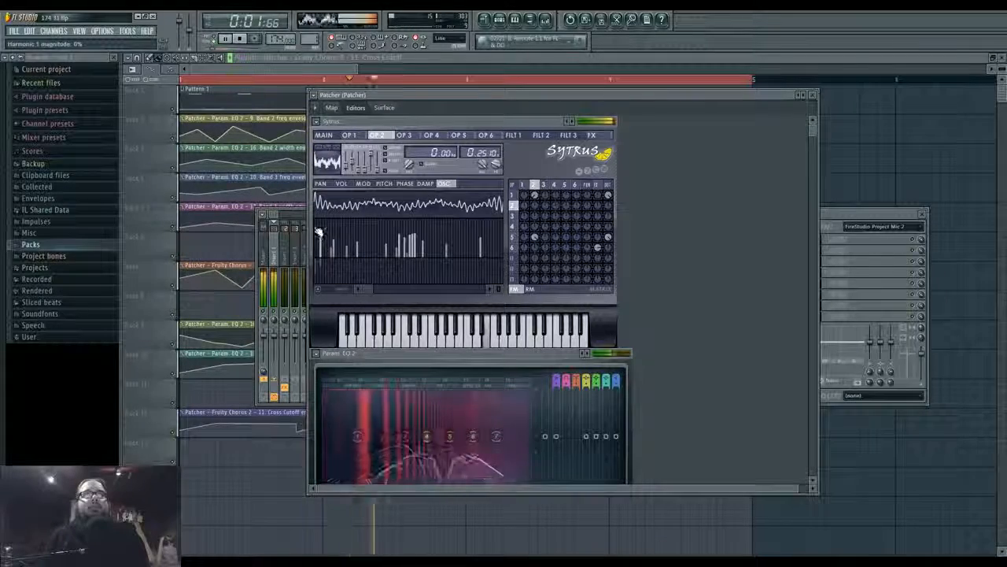
pyautogui.moveTo(319, 231); pyautogui.dragTo(318, 240)
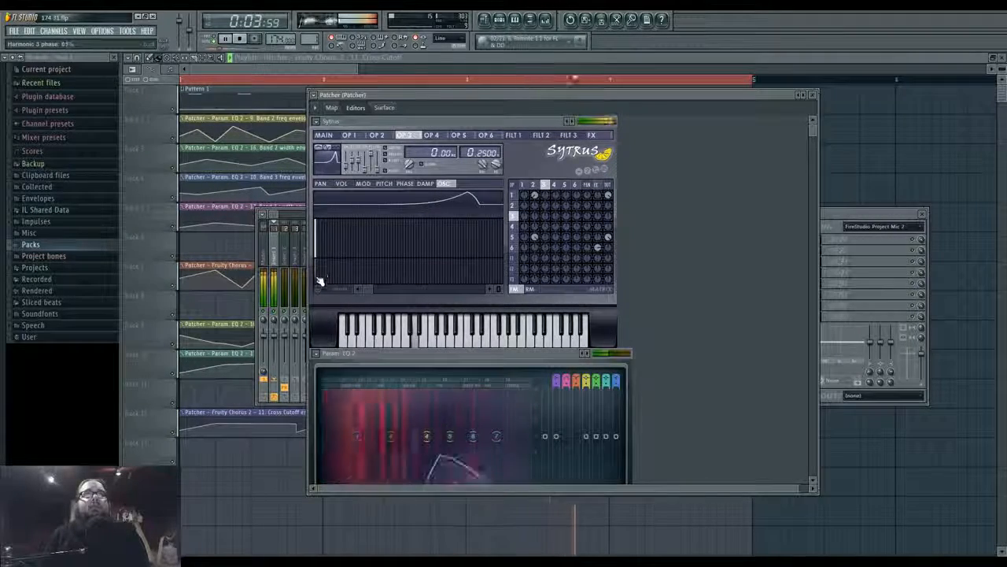
# Shift the phase of operator 3's first harmonic and check the operator's phase Mod Y mapping
pyautogui.moveTo(319, 266); pyautogui.dragTo(320, 258)
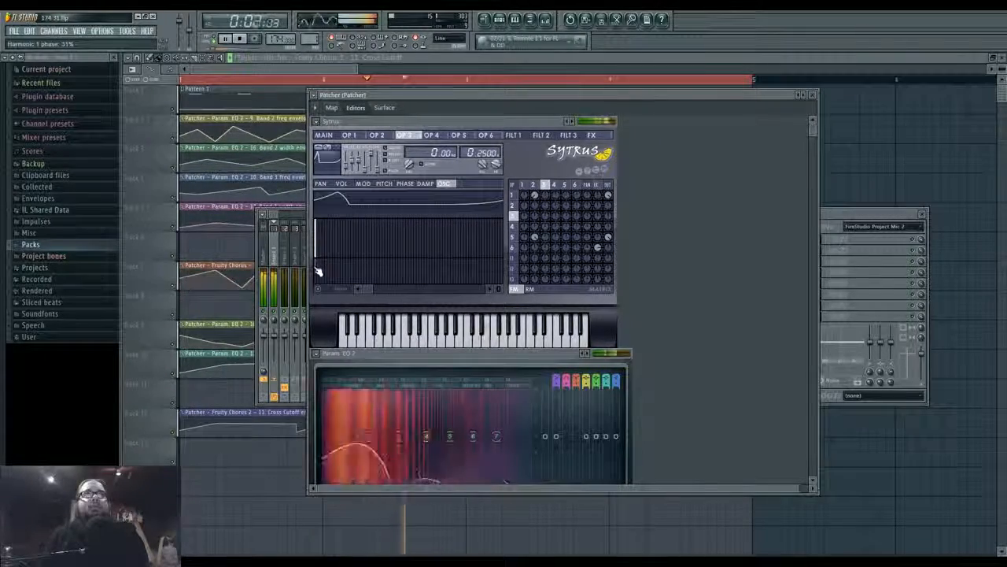
pyautogui.moveTo(318, 276); pyautogui.dragTo(320, 282)
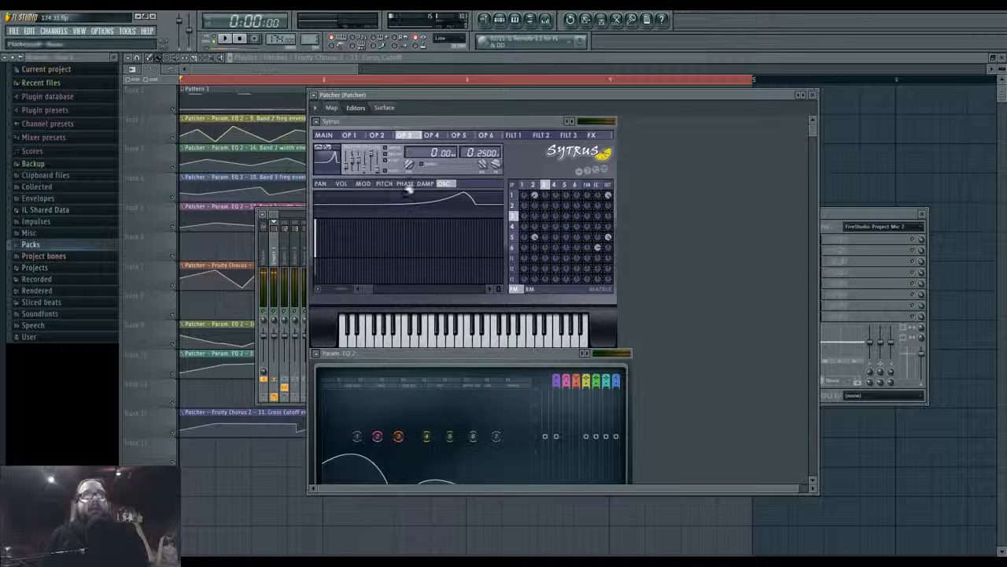
pyautogui.click(405, 183)
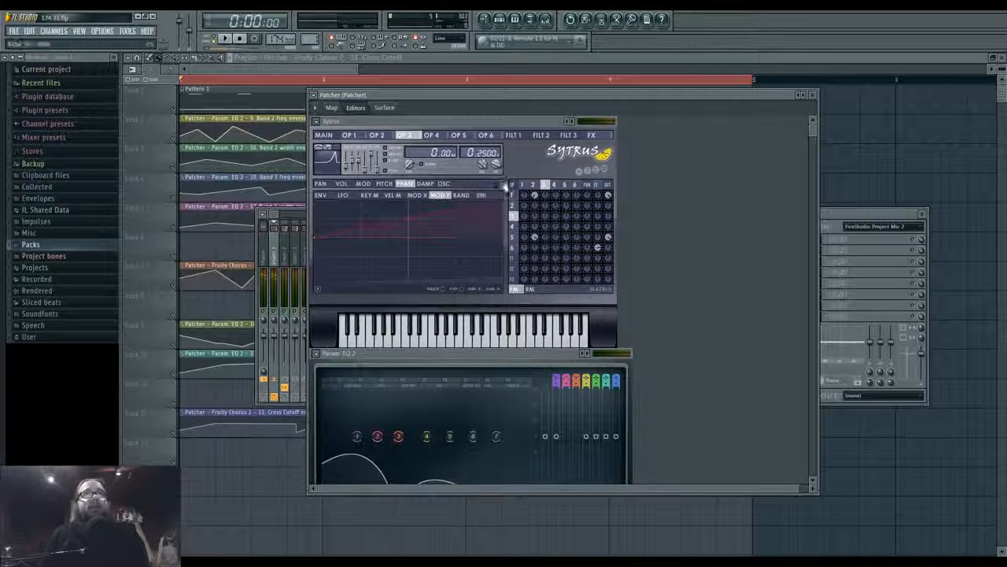
pyautogui.click(323, 135)
pyautogui.press('space')
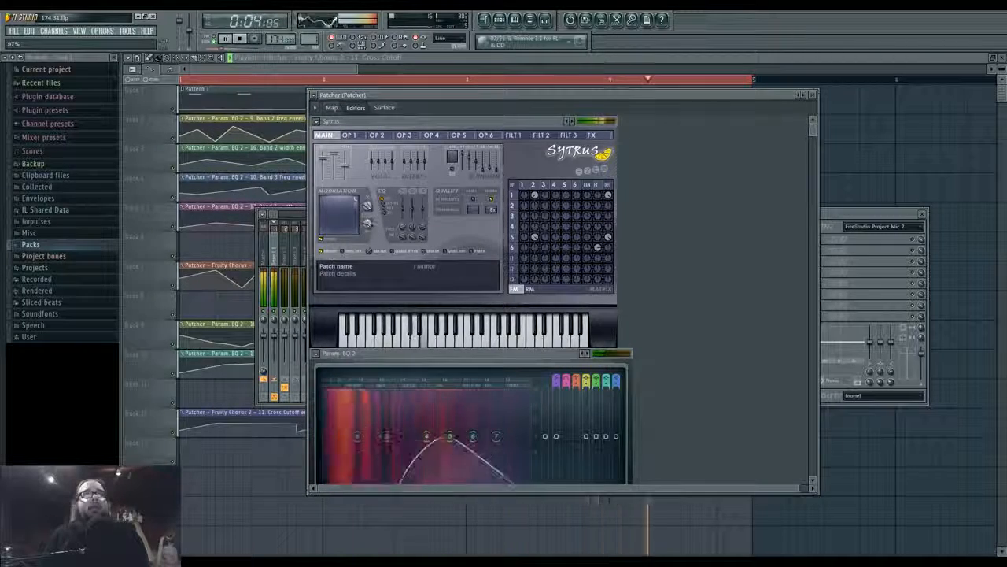
pyautogui.click(404, 134)
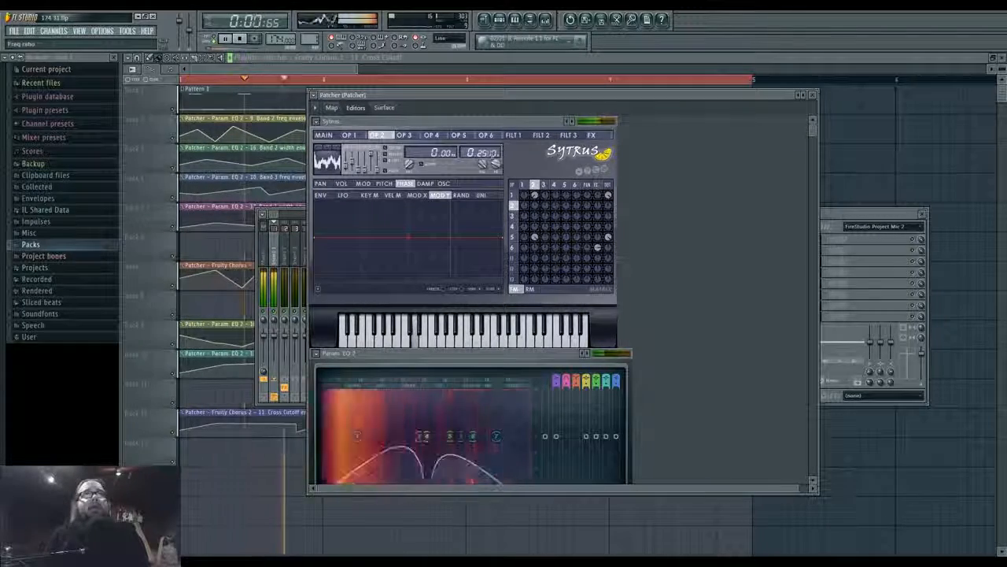
# Create an automation clip for the main Modulation Y control of Sytrus
pyautogui.click(324, 135)
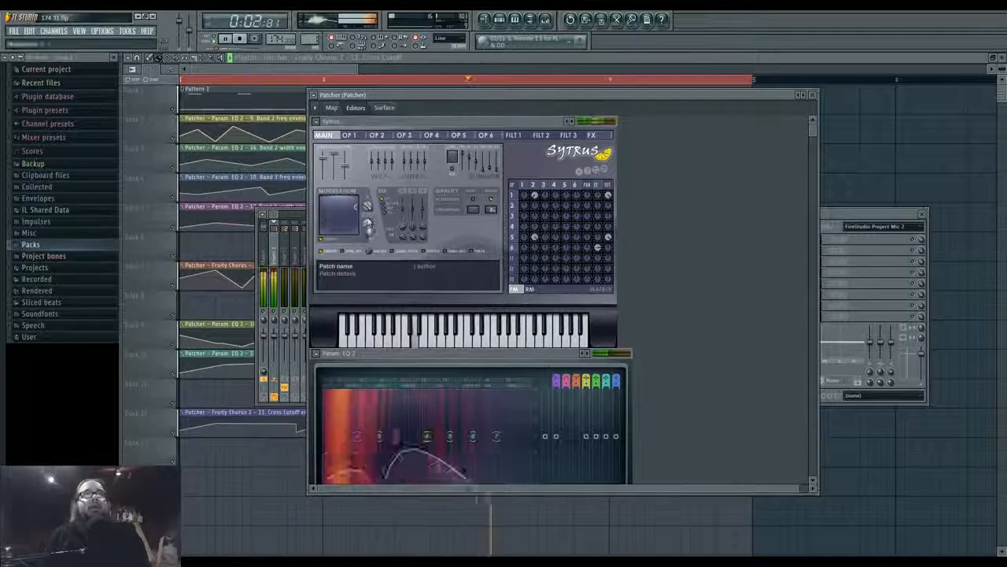
pyautogui.rightClick(367, 225)
pyautogui.click(386, 248)
pyautogui.rightClick(367, 222)
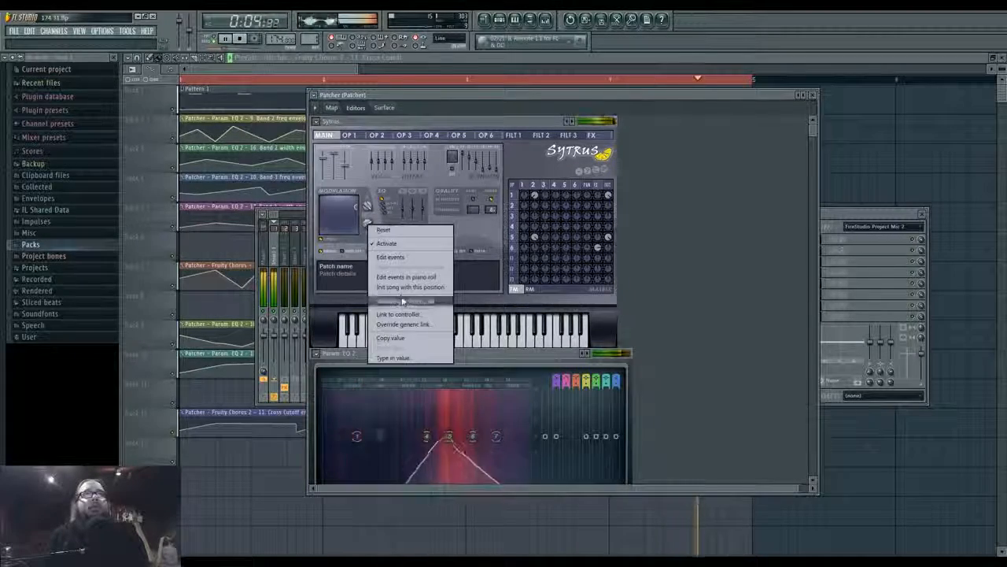
pyautogui.click(404, 300)
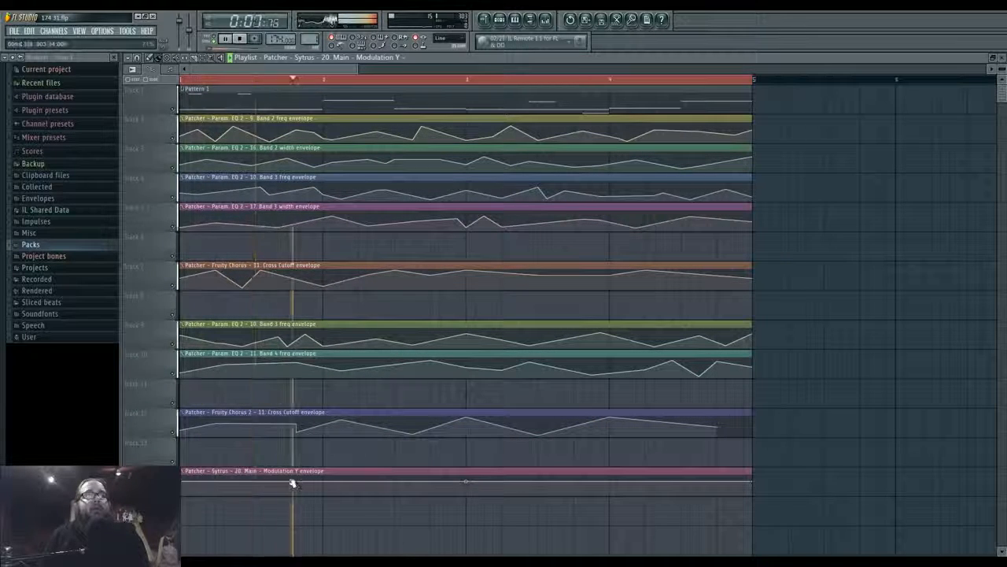
# Shape the Modulation Y envelope with gentle dips and rises across the four bars, dropping its final point at bar 5 to the minimum
pyautogui.moveTo(466, 481); pyautogui.dragTo(391, 497)
pyautogui.rightClick(533, 481)
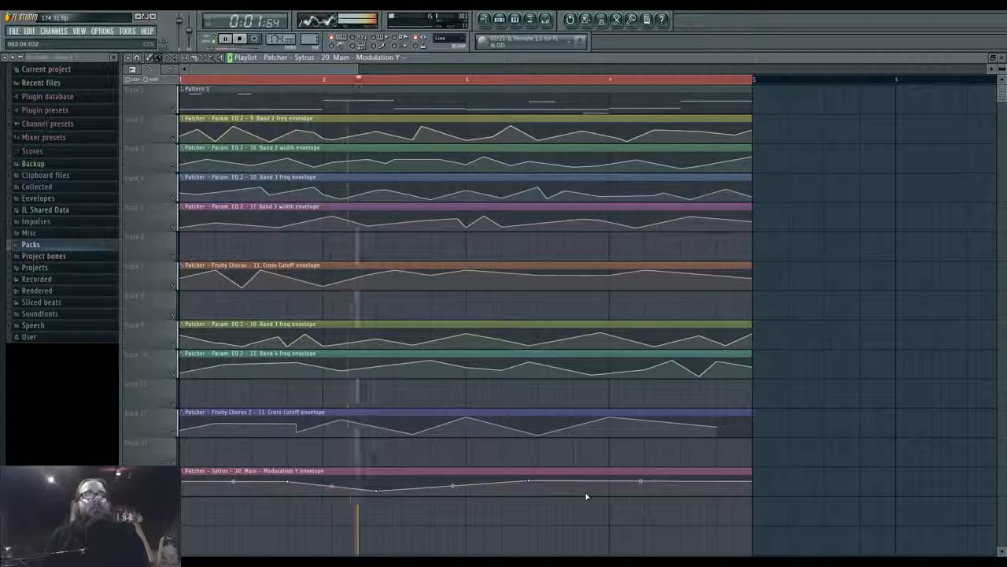
pyautogui.rightClick(601, 493)
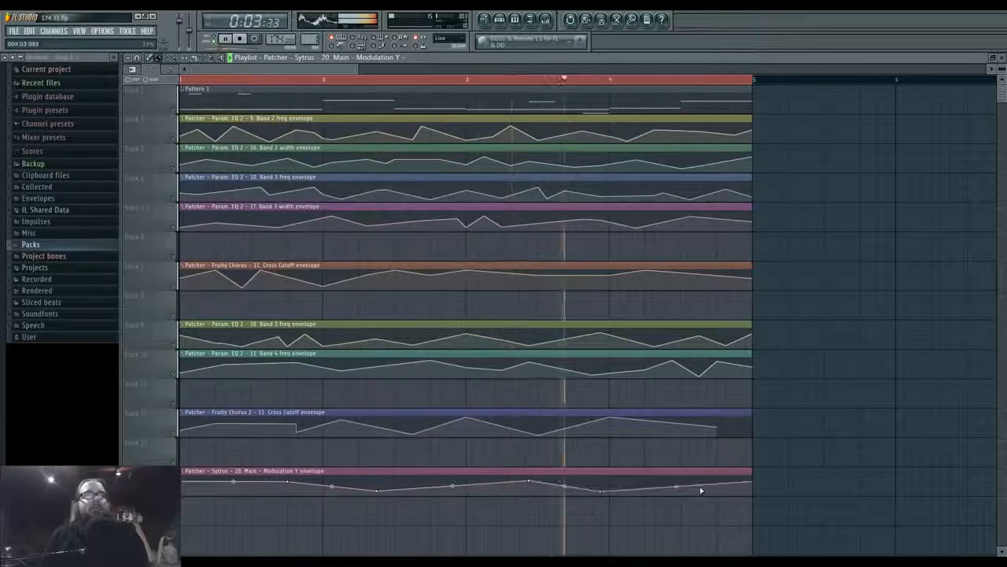
pyautogui.rightClick(711, 494)
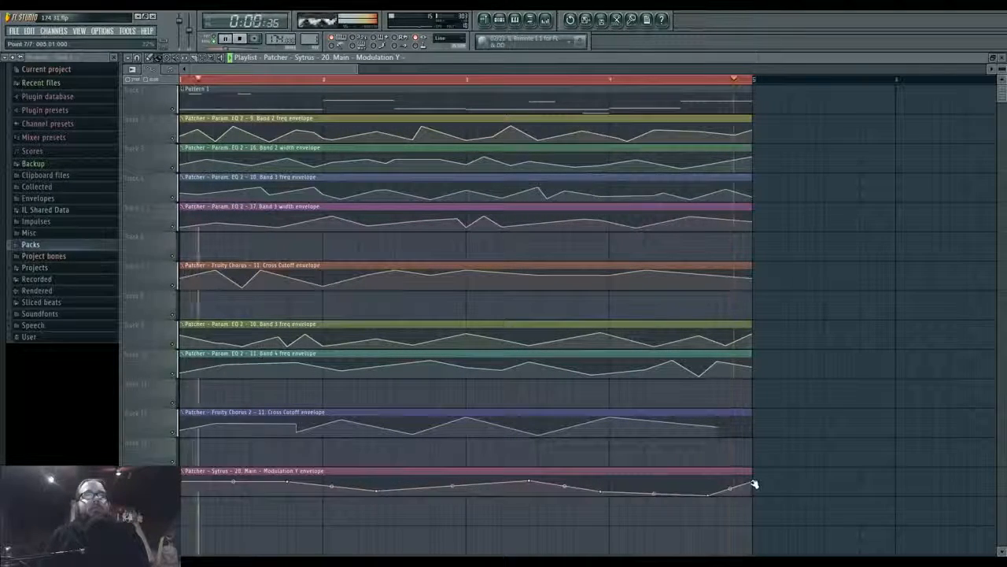
pyautogui.moveTo(752, 483); pyautogui.dragTo(764, 521)
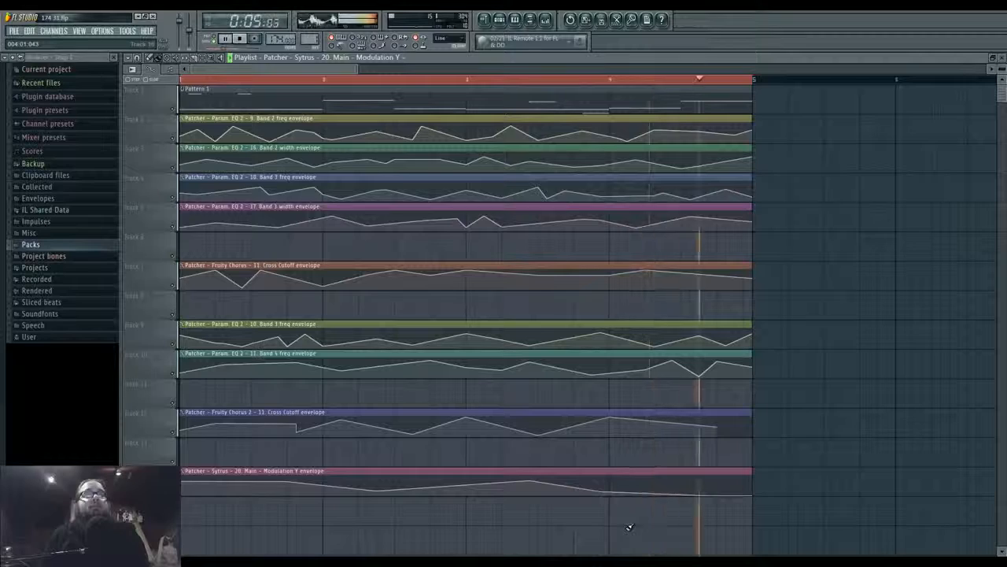
# Lower the Modulation Y envelope's bar 3 peak and its starting level, curving the first segment, while auditioning the loop
pyautogui.press('space')
pyautogui.moveTo(530, 481); pyautogui.dragTo(532, 486)
pyautogui.press('space')
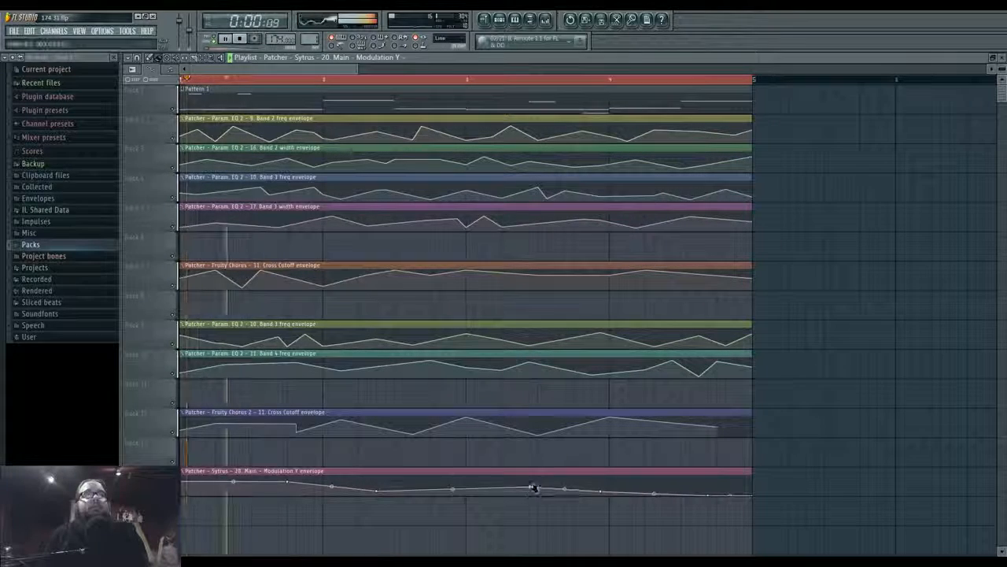
pyautogui.press('space')
pyautogui.press('space')
pyautogui.press('space')
pyautogui.moveTo(182, 481); pyautogui.dragTo(237, 501)
pyautogui.press('space')
pyautogui.press('space')
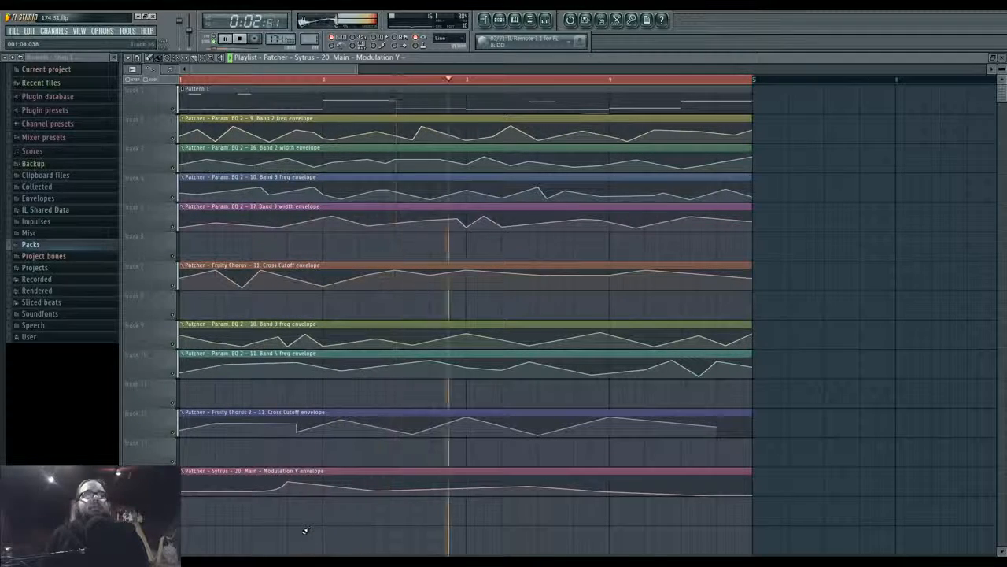
# Show the Unsorted channel group in the Pattern 1 channel rack and restart the loop playback
pyautogui.click(545, 20)
pyautogui.click(499, 19)
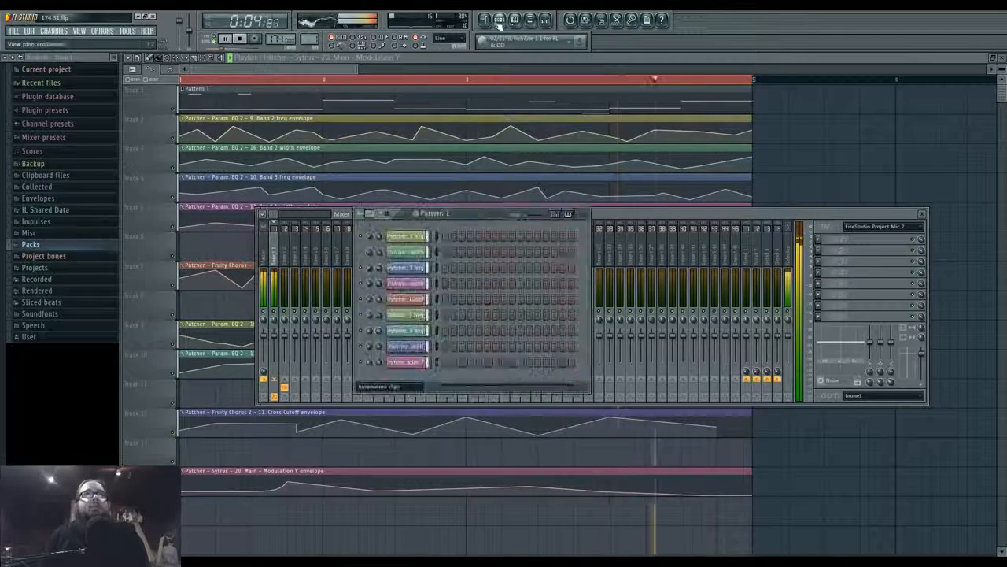
pyautogui.click(393, 384)
pyautogui.click(404, 417)
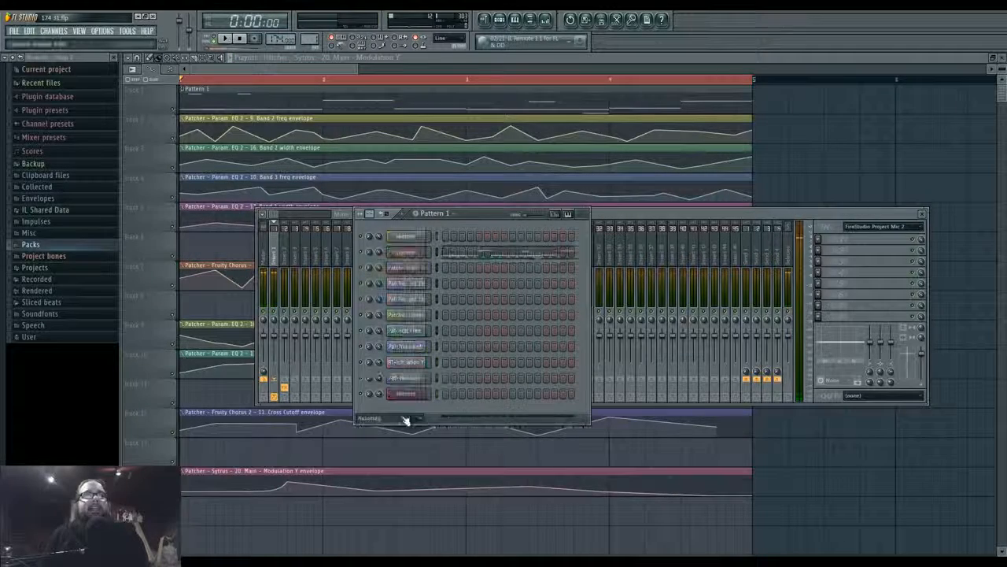
pyautogui.press('space')
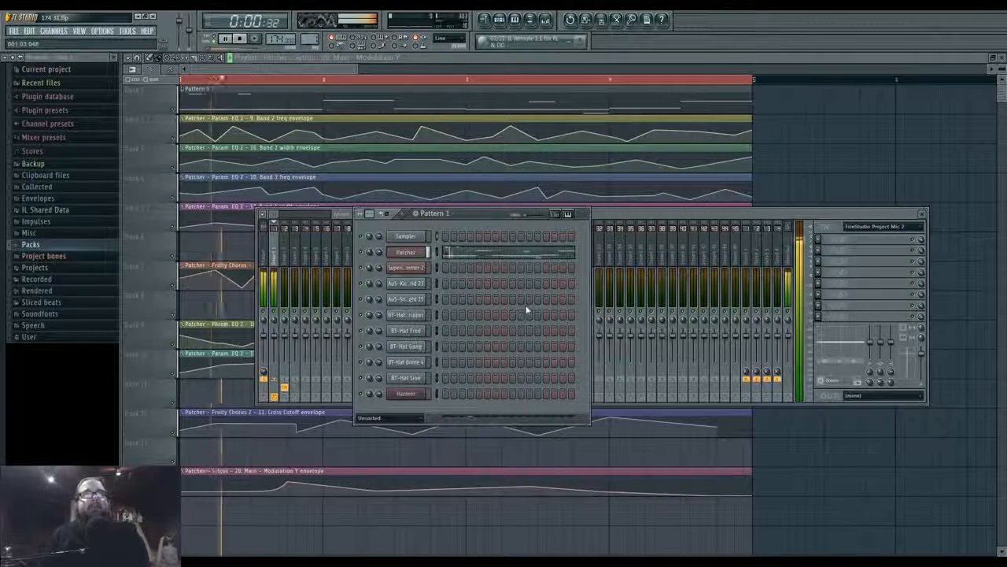
# Load Edison into the first effect slot of mixer Insert 1 and record the bass loop into it
pyautogui.click(814, 255)
pyautogui.click(817, 254)
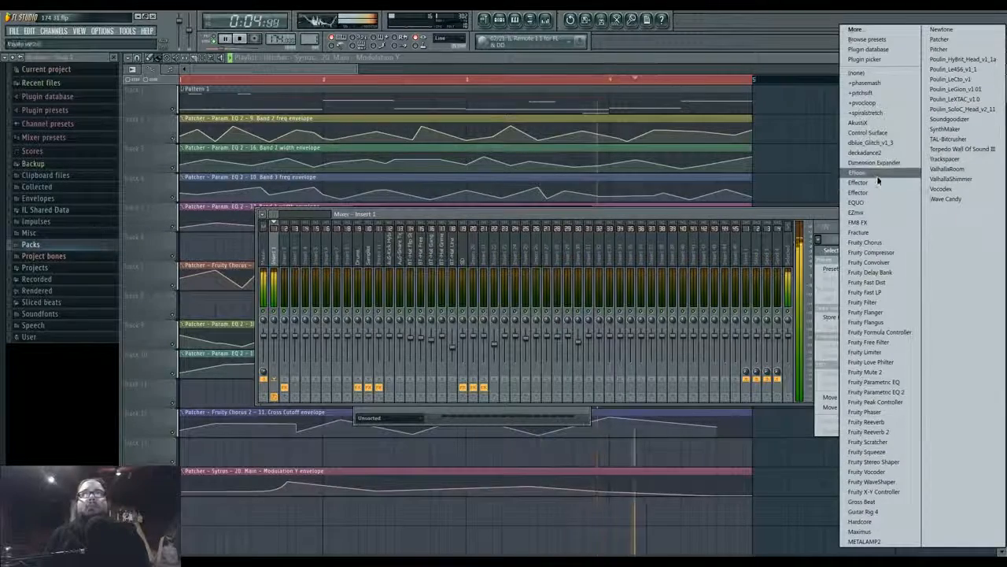
pyautogui.click(877, 174)
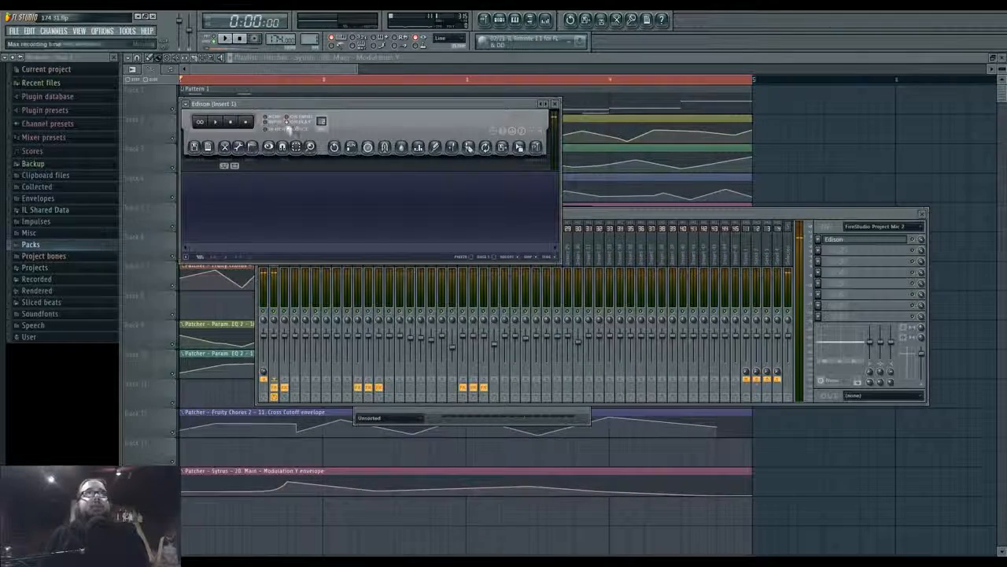
pyautogui.click(246, 121)
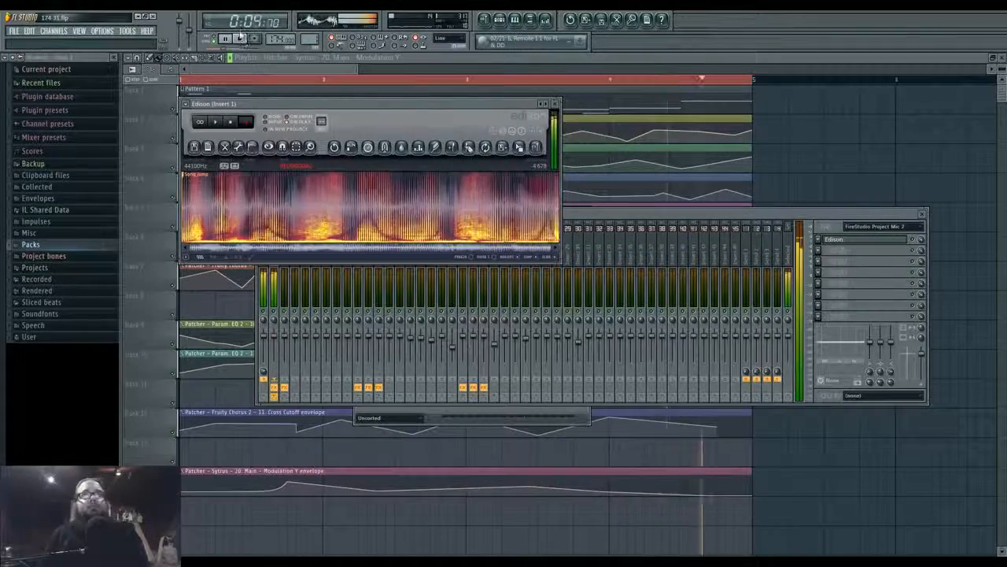
pyautogui.click(241, 39)
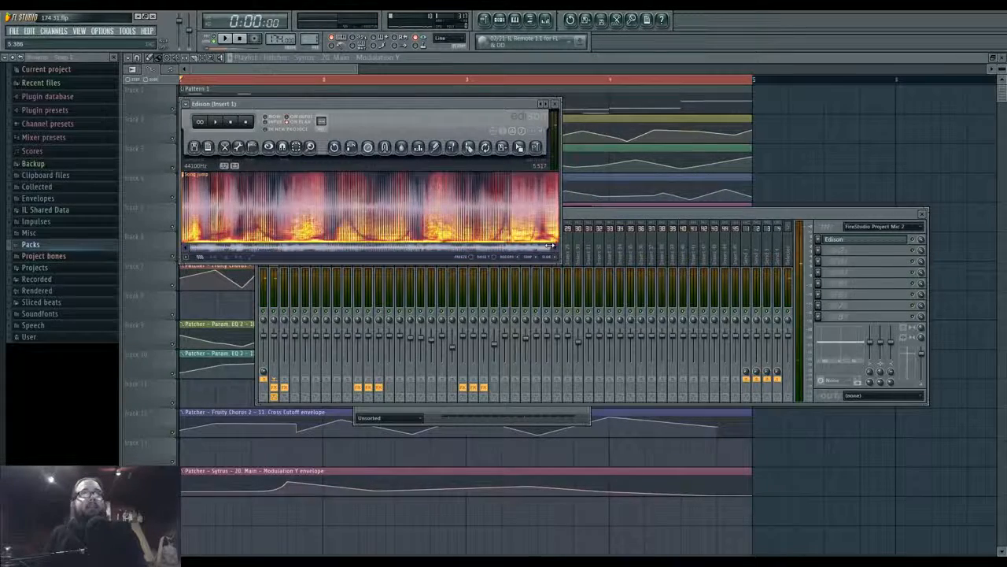
pyautogui.moveTo(562, 267); pyautogui.dragTo(866, 479)
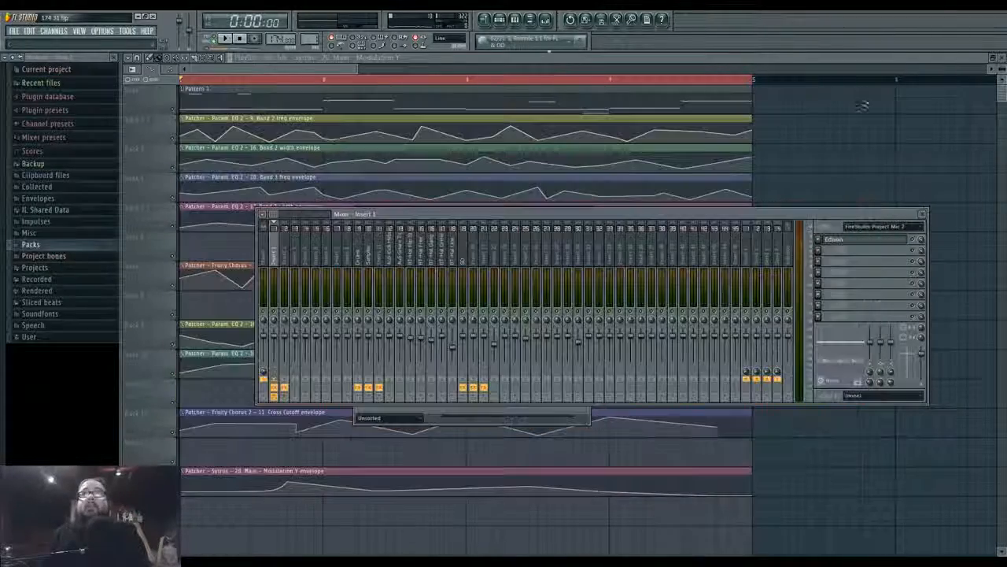
# Create an automation clip for the Band 3 width of the Parametric EQ 2 above Fruity Chorus 2 in Patcher
pyautogui.press('F6')
pyautogui.click(406, 252)
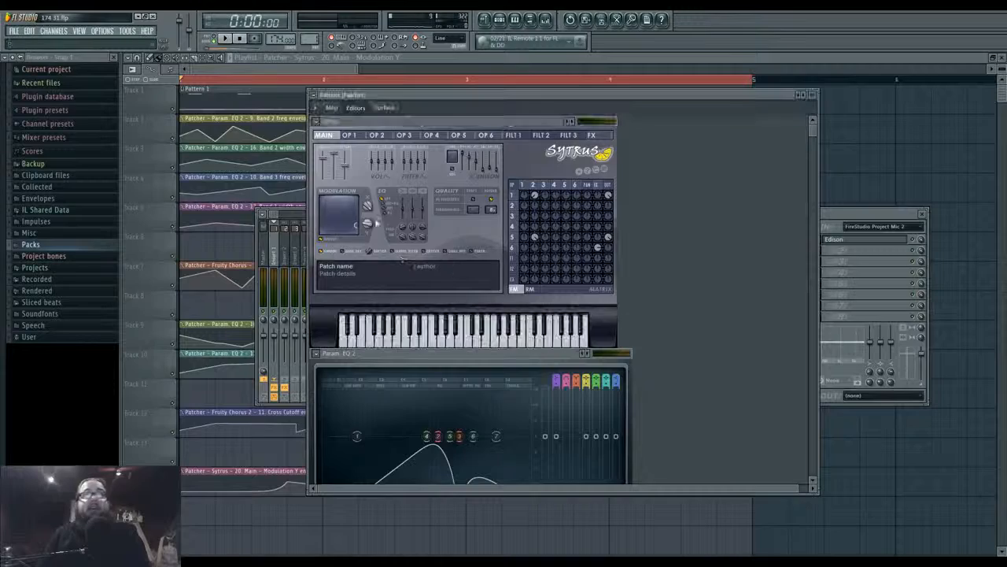
pyautogui.scroll(-8, 731, 356)
pyautogui.scroll(-3, 729, 368)
pyautogui.press('space')
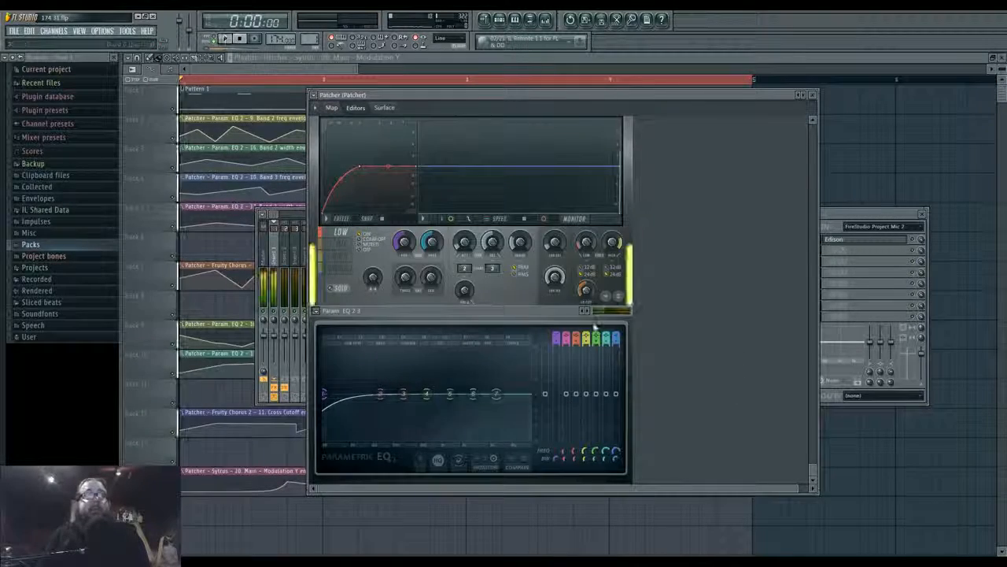
pyautogui.scroll(3, 709, 380)
pyautogui.scroll(3, 708, 380)
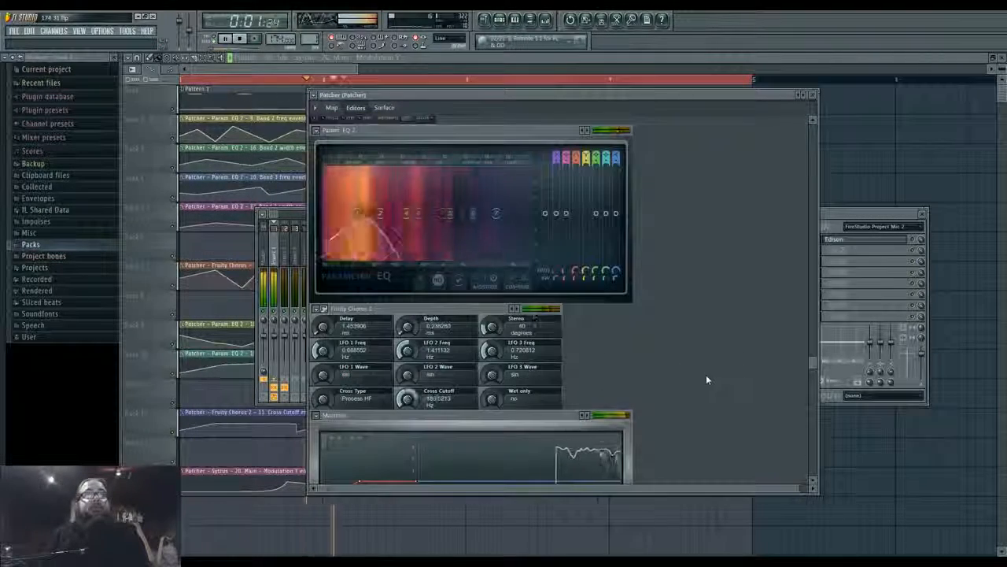
pyautogui.rightClick(584, 277)
pyautogui.click(605, 315)
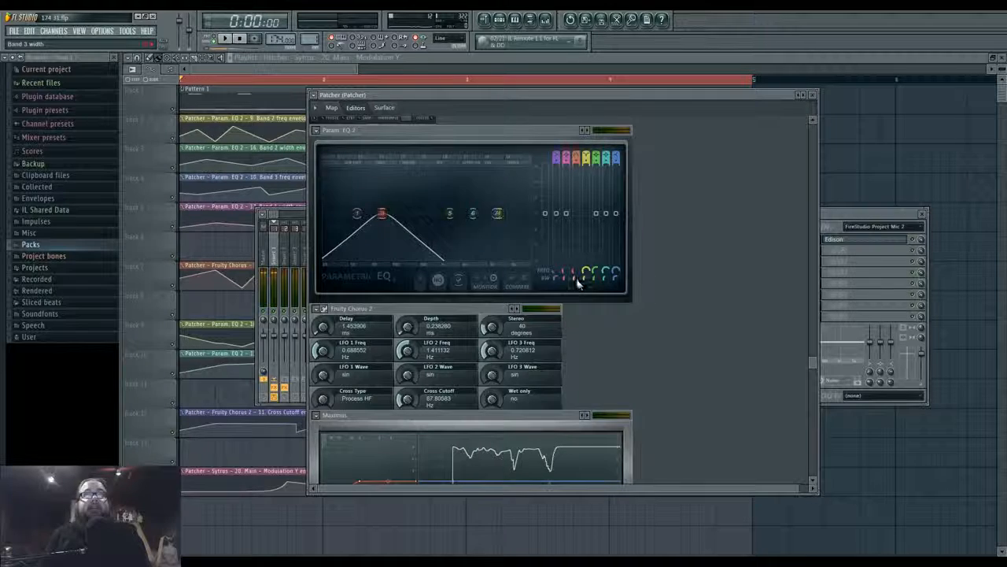
pyautogui.rightClick(578, 280)
pyautogui.click(606, 371)
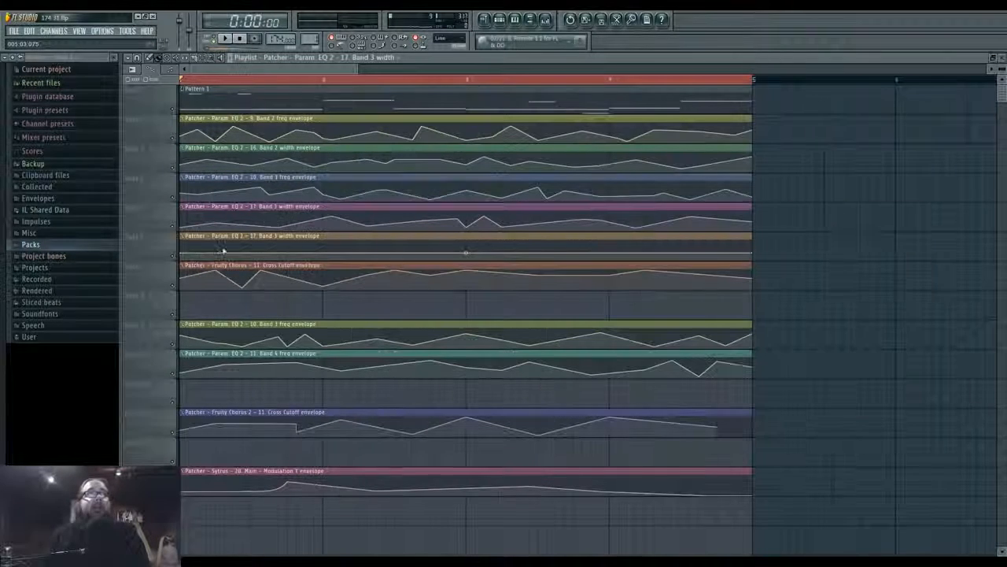
# Move the new Band 3 width clip to Track 11 and shift the Chorus 2 Cross Cutoff and Modulation Y clips down one track
pyautogui.moveTo(224, 251); pyautogui.dragTo(254, 495)
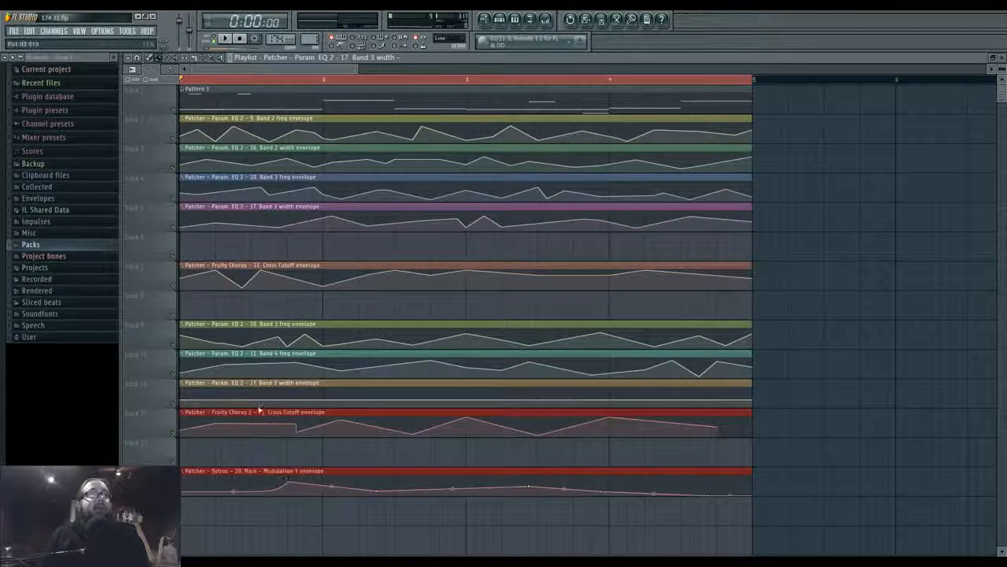
pyautogui.moveTo(260, 410); pyautogui.dragTo(260, 440)
pyautogui.click(832, 409)
# Shape the new Band 3 width envelope with alternating peaks and dips across the four bars while the loop plays
pyautogui.press('space')
pyautogui.rightClick(270, 394)
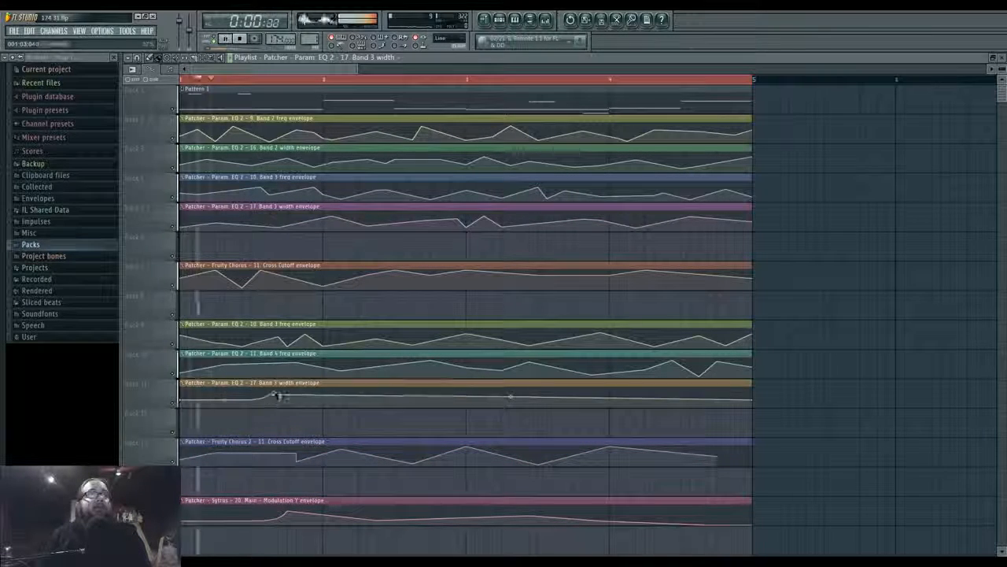
pyautogui.rightClick(324, 402)
pyautogui.rightClick(440, 393)
pyautogui.rightClick(494, 403)
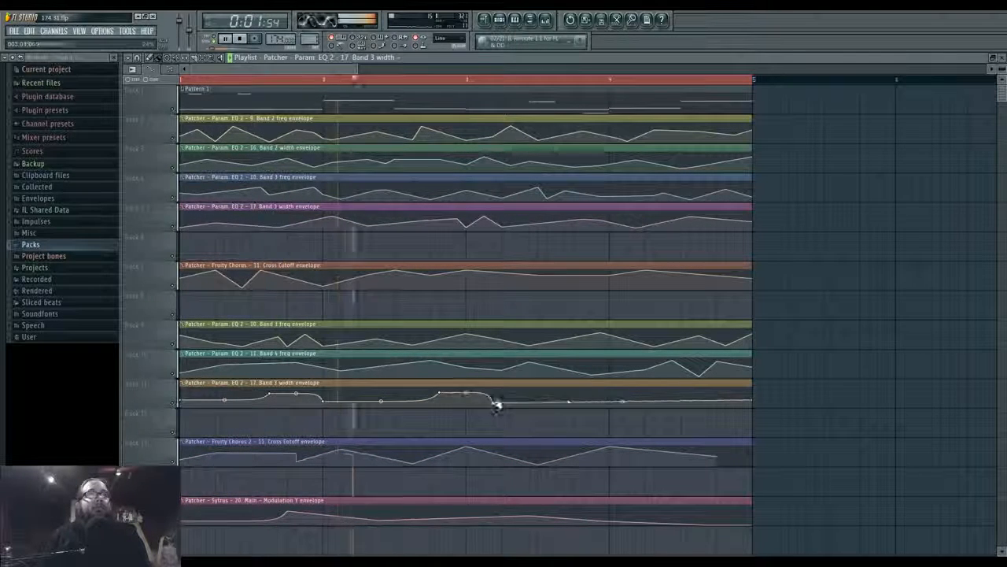
pyautogui.rightClick(618, 393)
pyautogui.rightClick(557, 402)
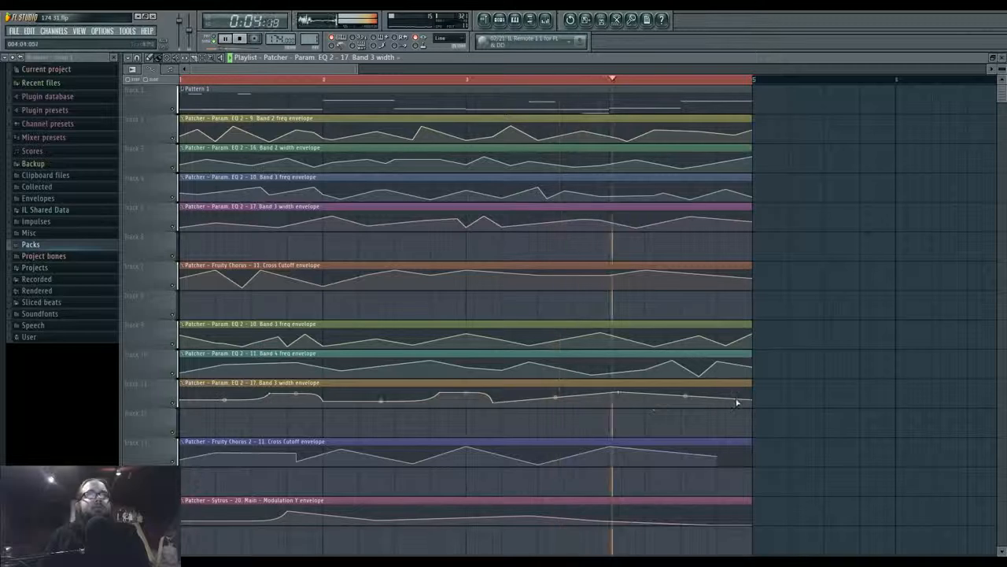
pyautogui.moveTo(752, 400); pyautogui.dragTo(756, 404)
# Straighten the curved segments of the Track 11 Band 3 width envelope in bars 1 to 3
pyautogui.rightClick(467, 395)
pyautogui.rightClick(383, 402)
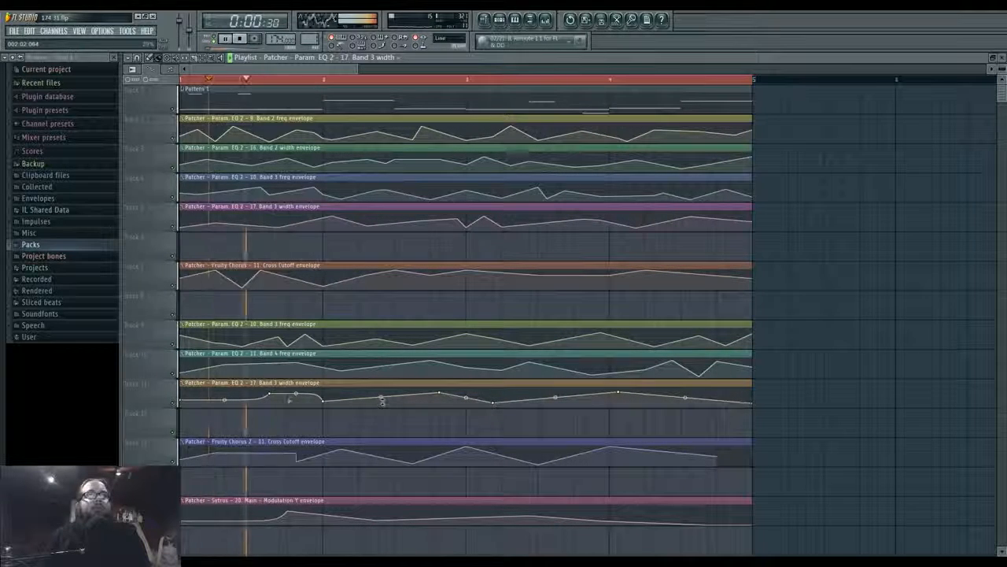
pyautogui.rightClick(296, 396)
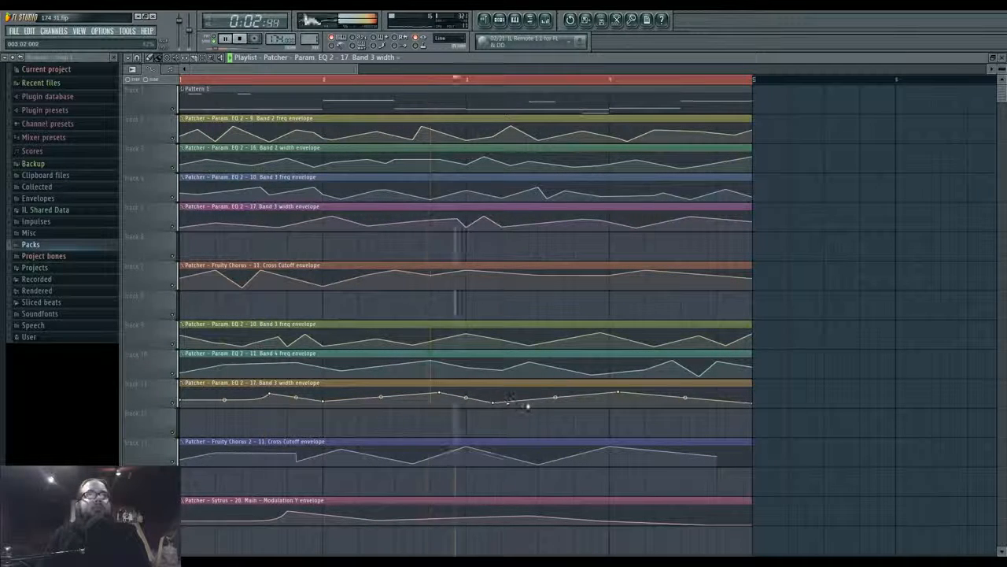
# Add a peak midway through bar 4 and dips late in bar 3 and early in bar 4 to the Band 3 width envelope, auditioning the loop
pyautogui.rightClick(681, 388)
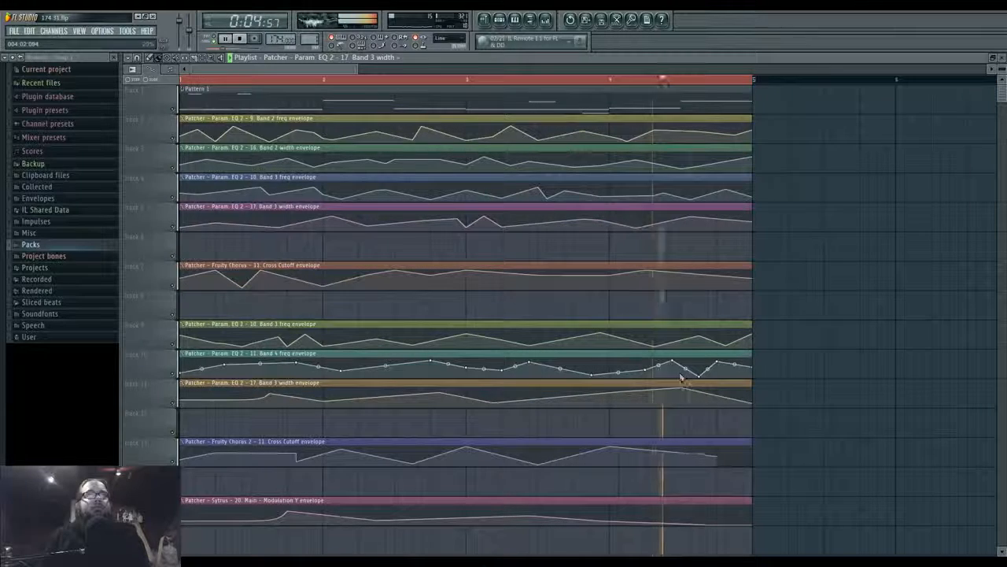
pyautogui.rightClick(646, 407)
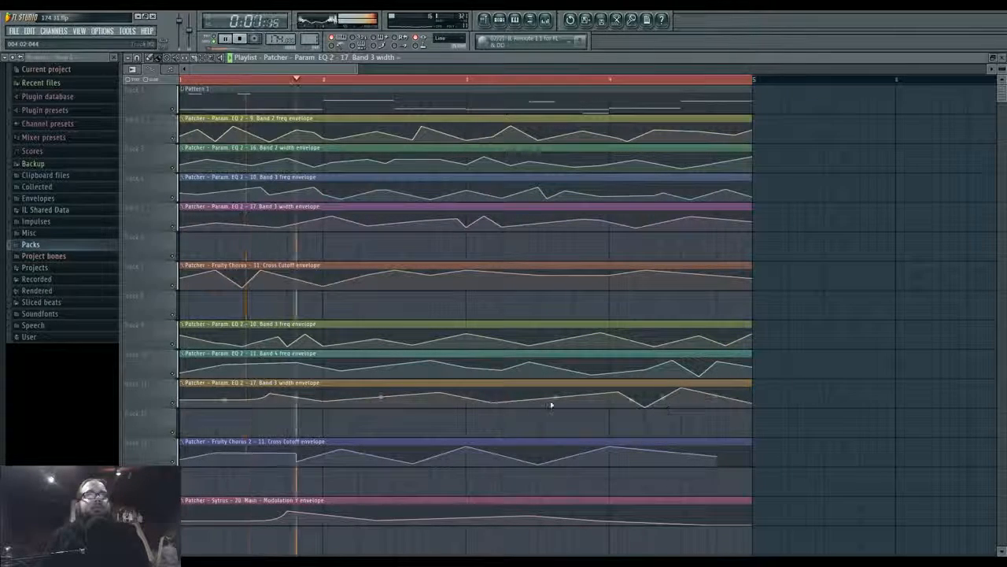
pyautogui.rightClick(576, 408)
pyautogui.press('space')
pyautogui.press('space')
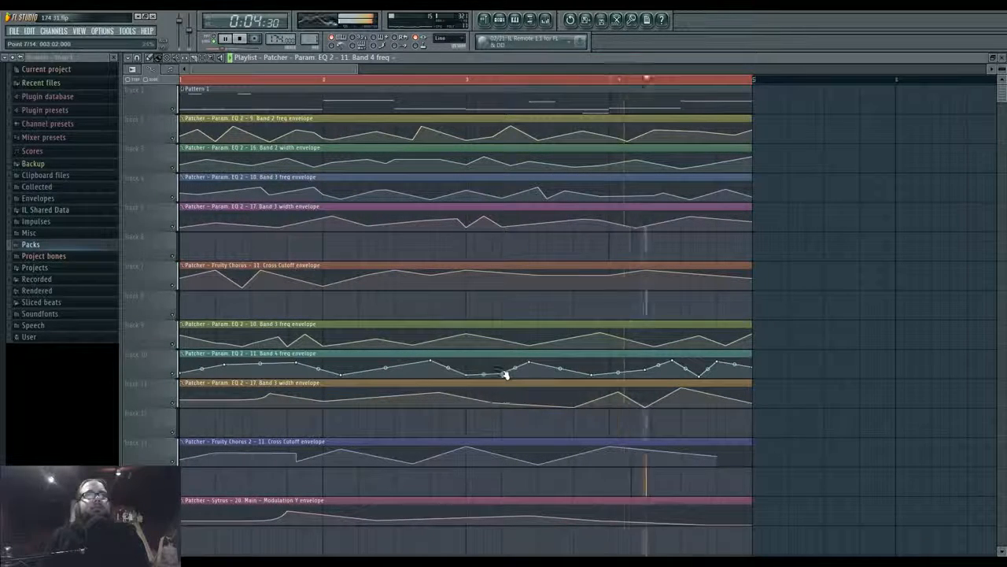
pyautogui.click(432, 82)
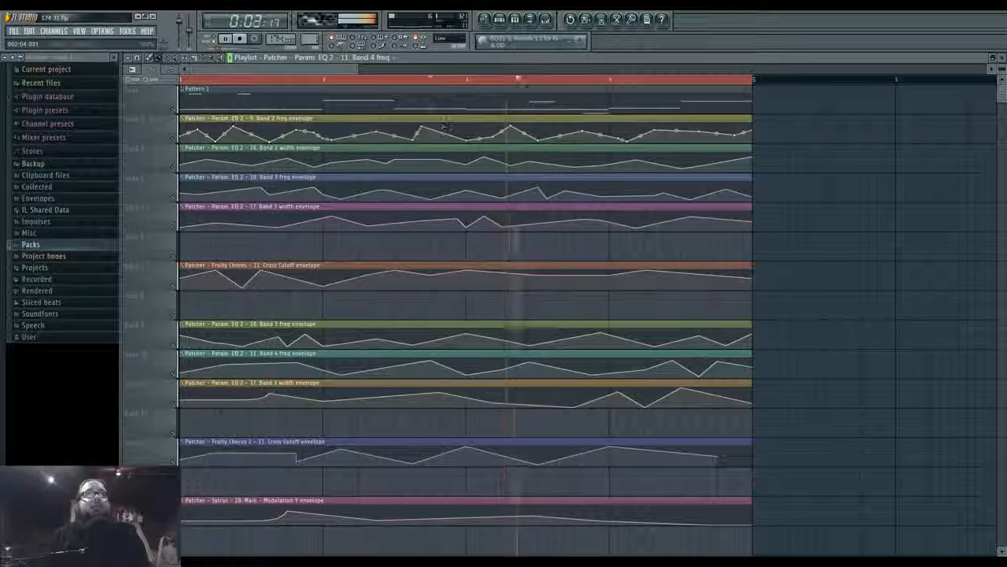
pyautogui.press('space')
pyautogui.press('space')
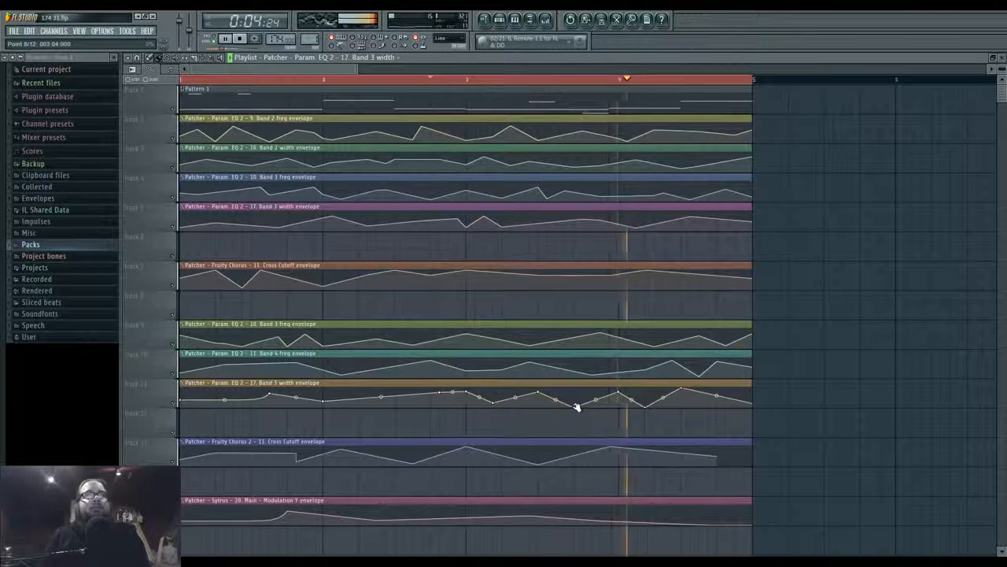
# Open Edison on Insert 1, clear its previous audio and record a new take of the full bass loop
pyautogui.click(549, 23)
pyautogui.click(821, 237)
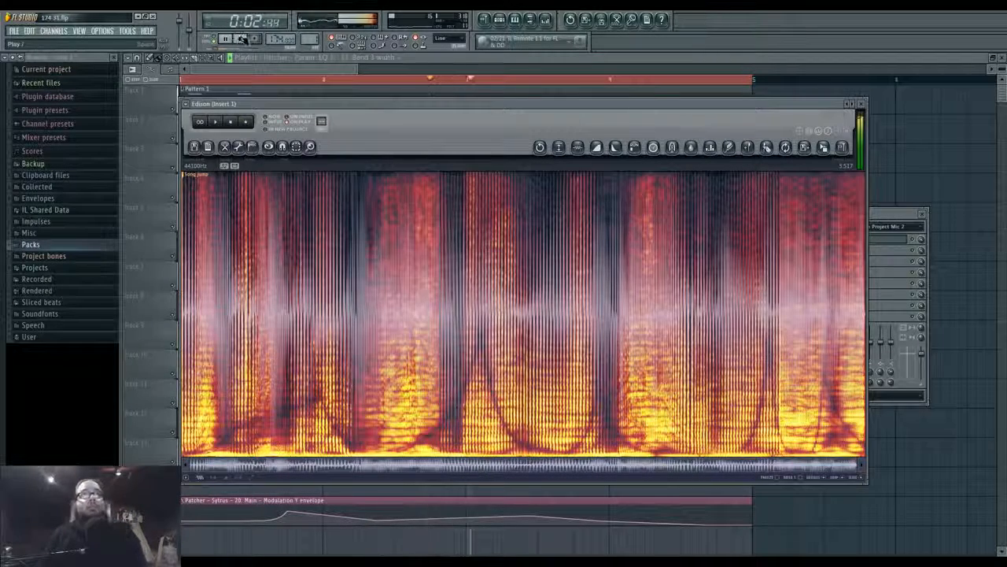
pyautogui.hotkey('ctrl', 'n')
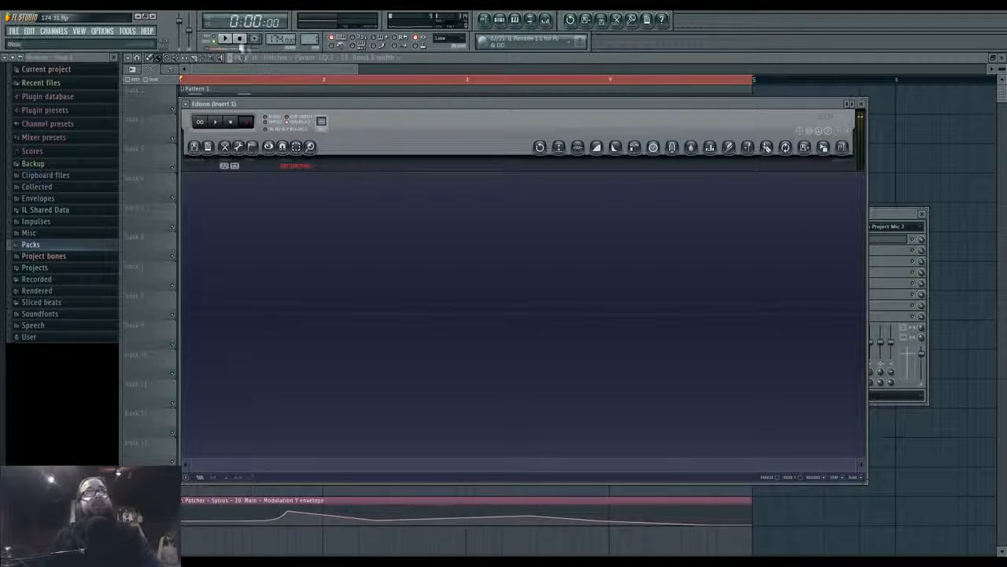
pyautogui.press('space')
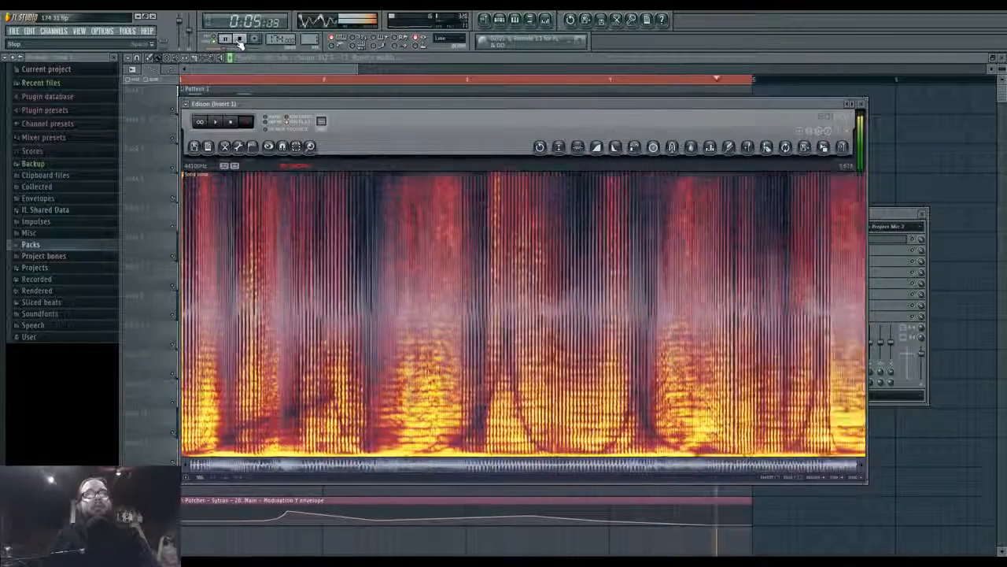
pyautogui.click(240, 41)
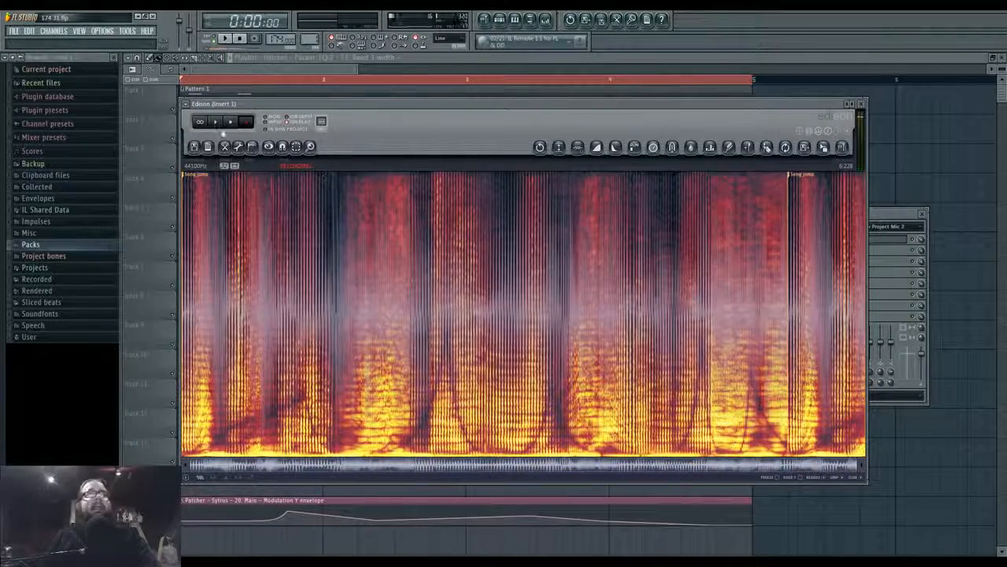
pyautogui.click(249, 123)
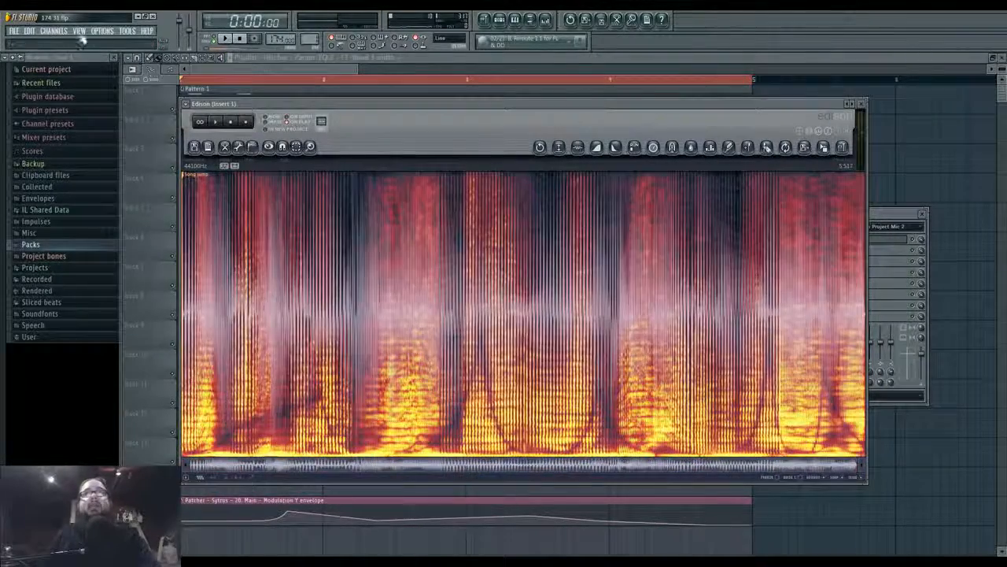
# Add a Harmor channel and place the Edison recording as an audio clip on playlist Track 4, after bar 5
pyautogui.click(53, 31)
pyautogui.moveTo(67, 49)
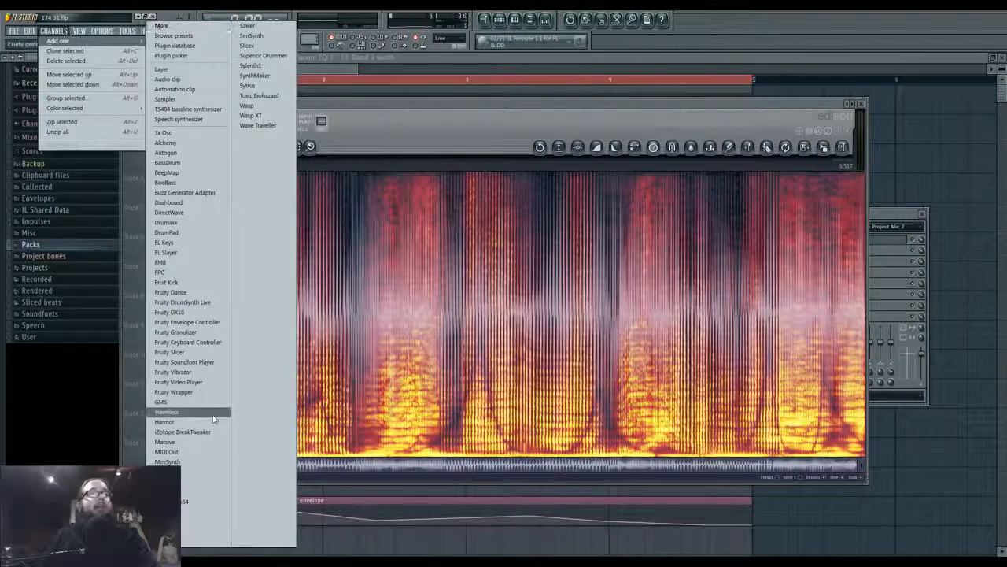
pyautogui.click(165, 422)
pyautogui.moveTo(826, 148); pyautogui.dragTo(853, 191)
# Open the Harmor editor and load the Dragged sample_139 waveform into the image section of Harmor's Part A
pyautogui.click(546, 20)
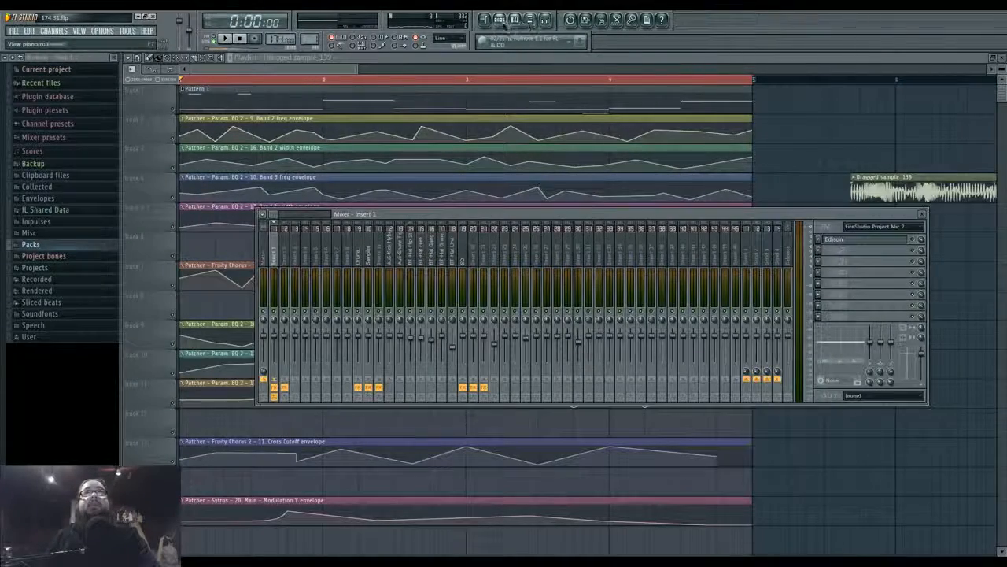
pyautogui.click(396, 306)
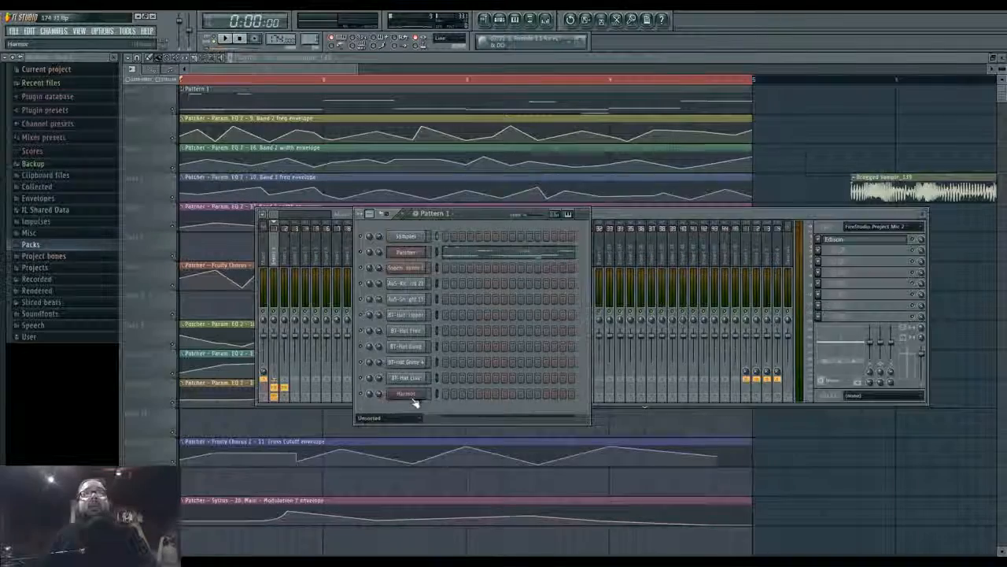
pyautogui.click(411, 397)
pyautogui.moveTo(614, 187); pyautogui.dragTo(586, 292)
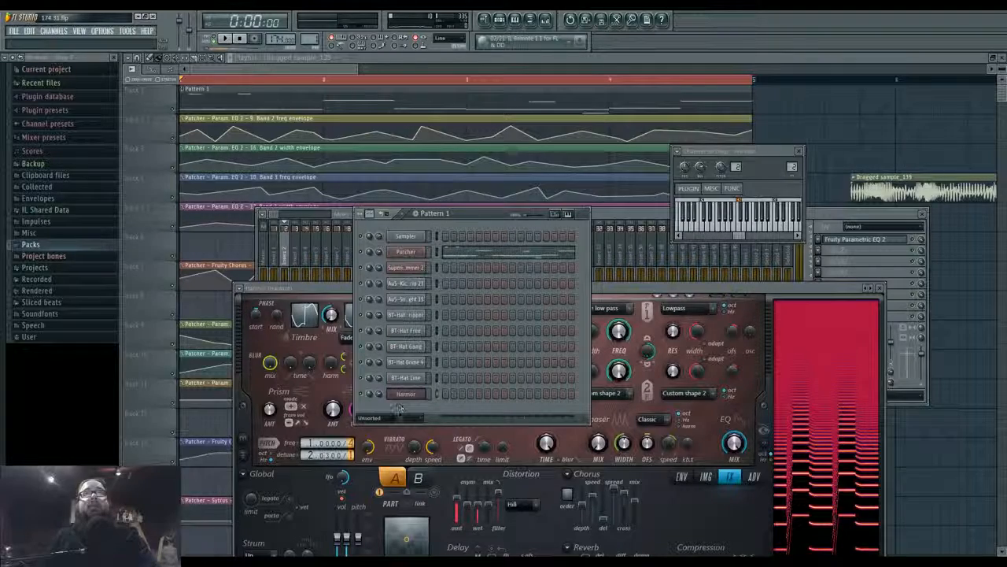
pyautogui.moveTo(445, 287); pyautogui.dragTo(434, 266)
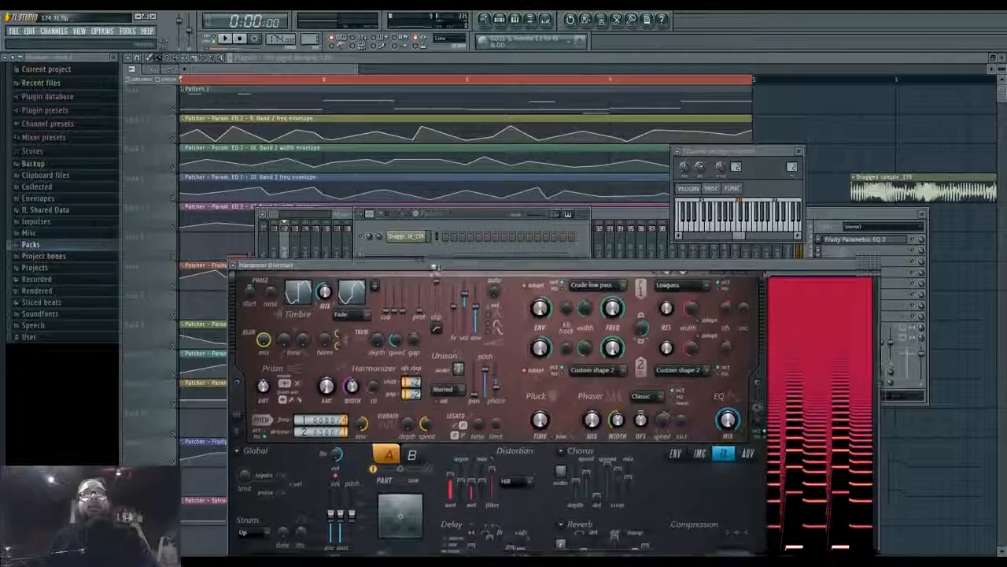
pyautogui.click(406, 236)
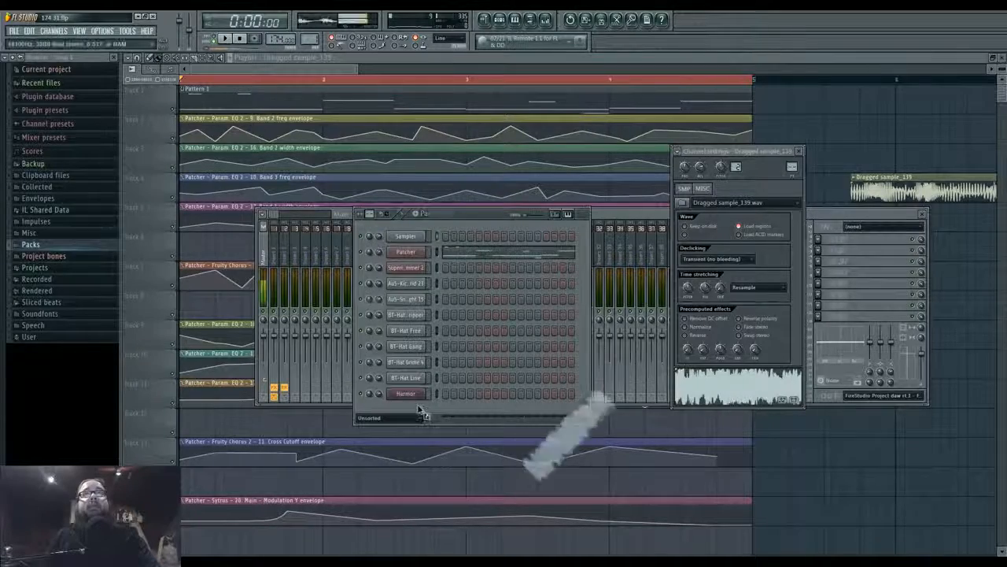
pyautogui.click(406, 394)
pyautogui.moveTo(483, 266); pyautogui.dragTo(463, 155)
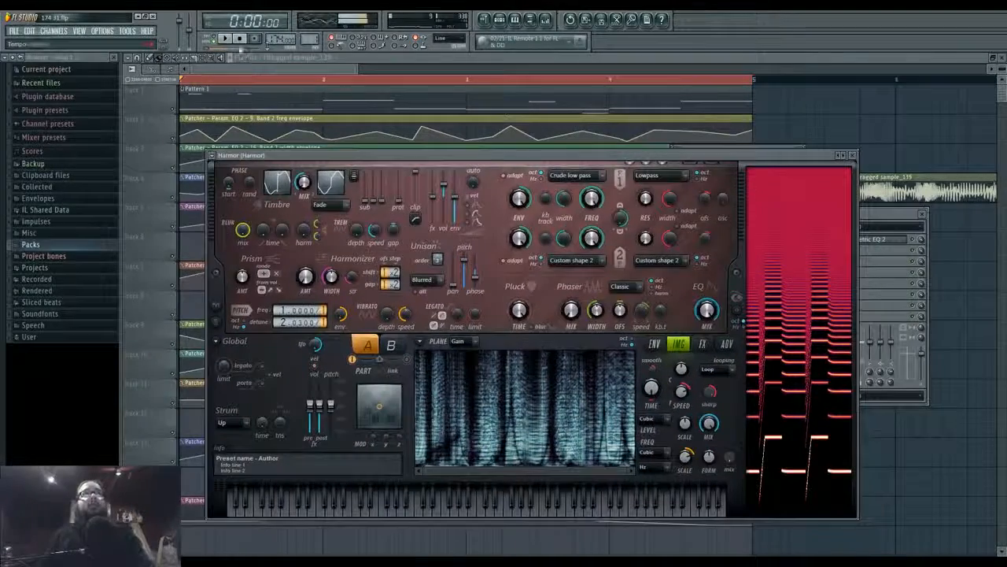
# Load the Dragged sample_139 waveform into the image section of Harmor's Part B and play a test note
pyautogui.moveTo(611, 154); pyautogui.dragTo(600, 222)
pyautogui.click(407, 413)
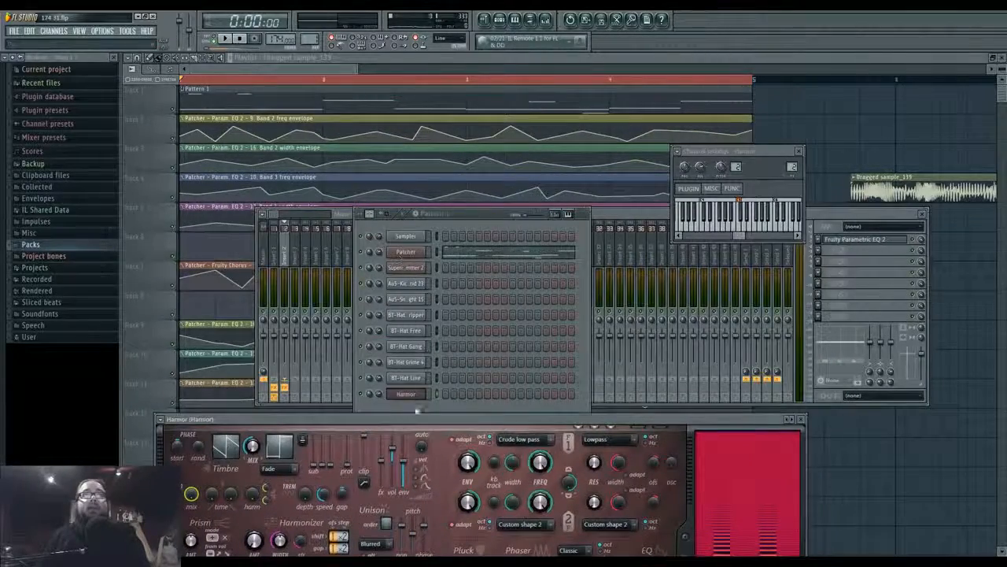
pyautogui.click(418, 410)
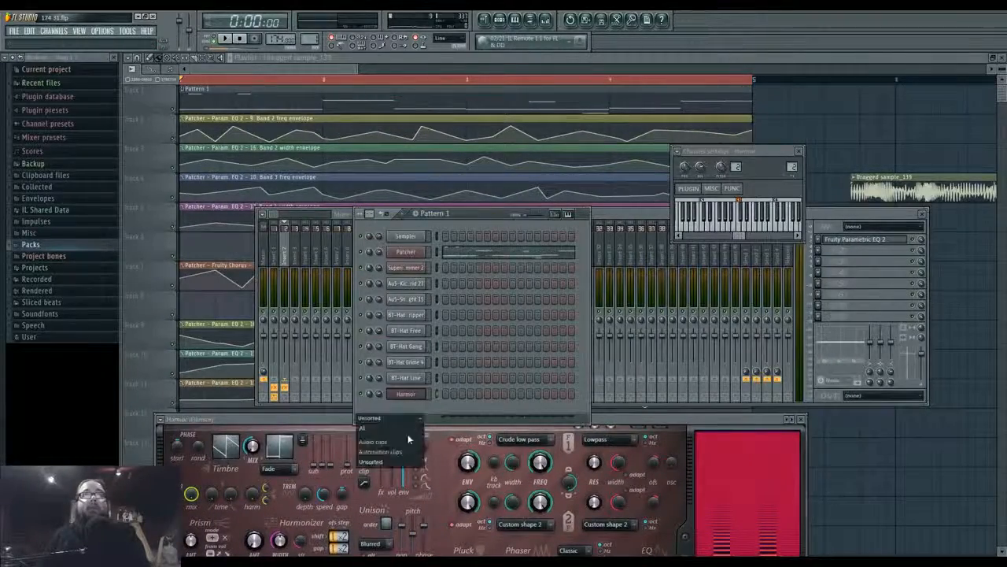
pyautogui.click(423, 425)
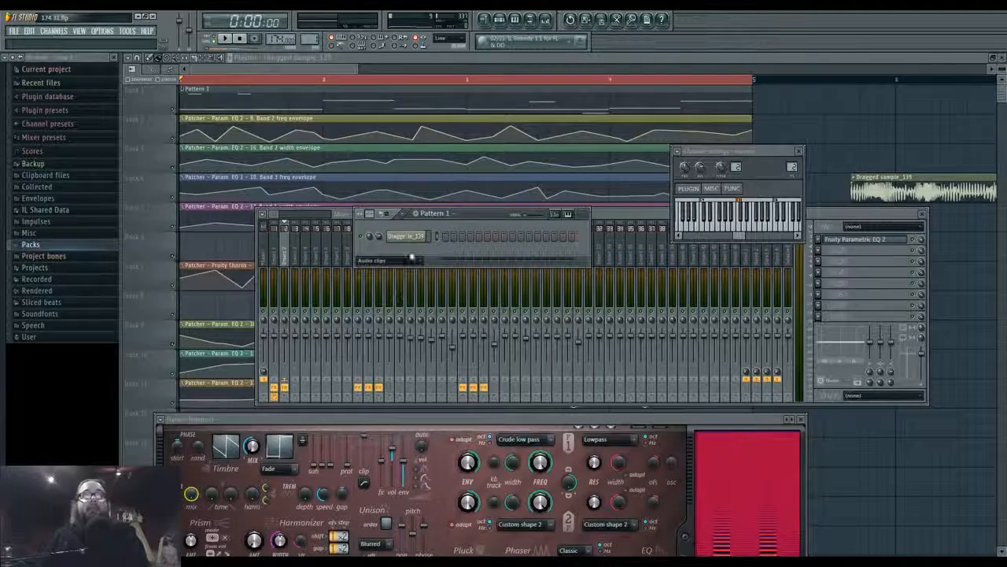
pyautogui.click(408, 236)
pyautogui.click(410, 262)
pyautogui.click(404, 305)
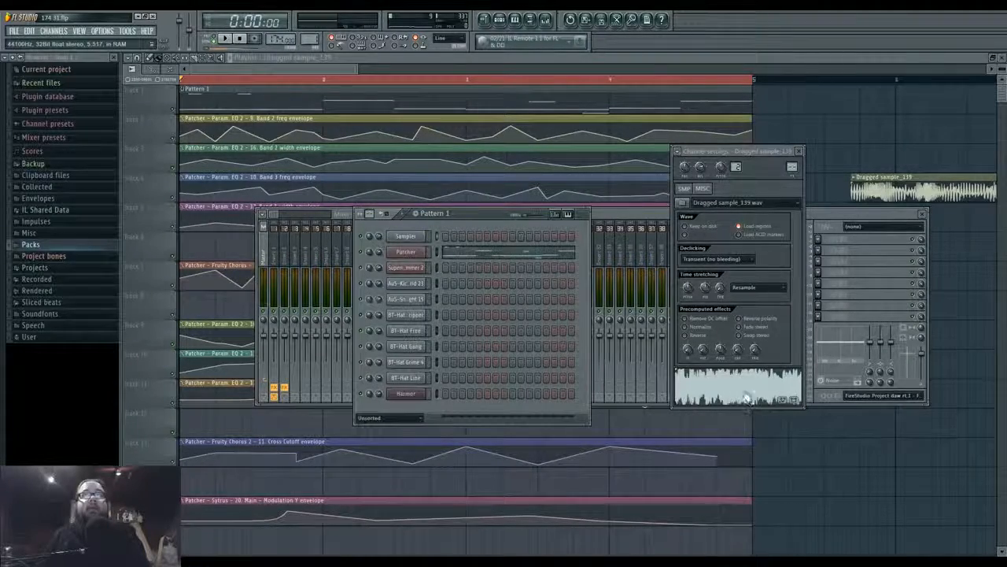
pyautogui.moveTo(746, 395); pyautogui.dragTo(458, 160)
pyautogui.click(418, 394)
pyautogui.click(419, 394)
pyautogui.press('z')
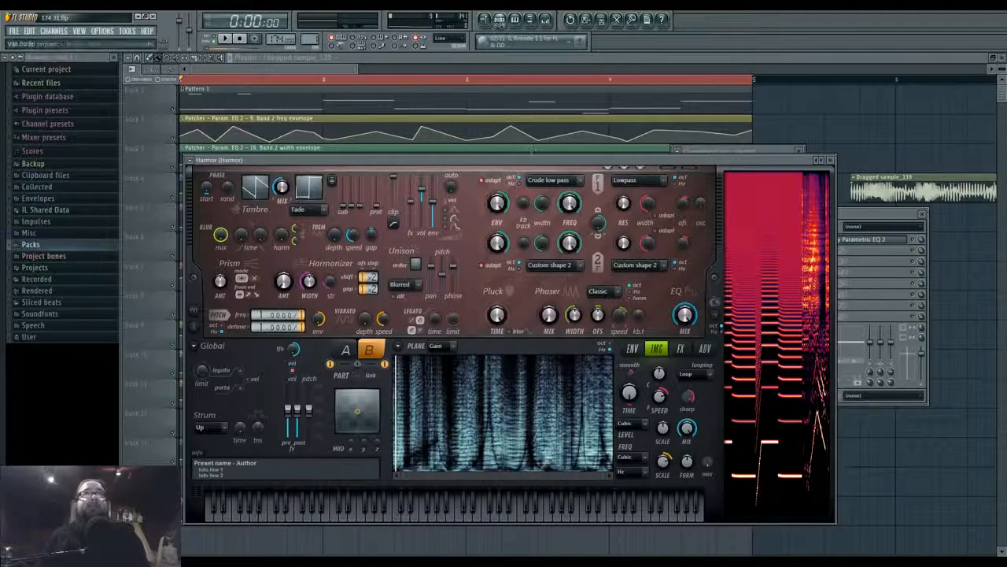
# Clear the loaded images from Harmor's Part B and Part A and bring up the channel rack
pyautogui.click(400, 346)
pyautogui.click(469, 367)
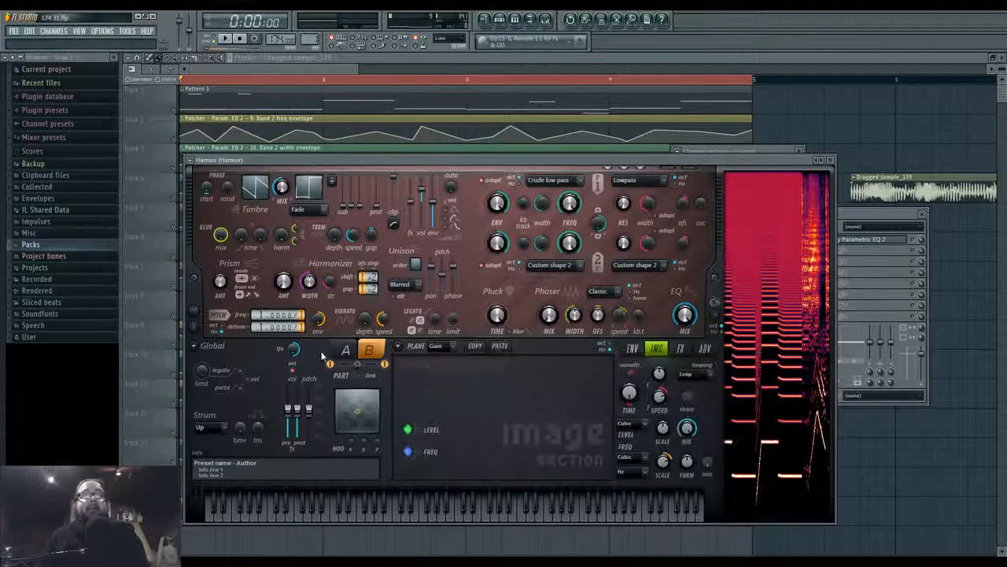
pyautogui.click(345, 349)
pyautogui.click(400, 346)
pyautogui.click(458, 368)
pyautogui.click(514, 19)
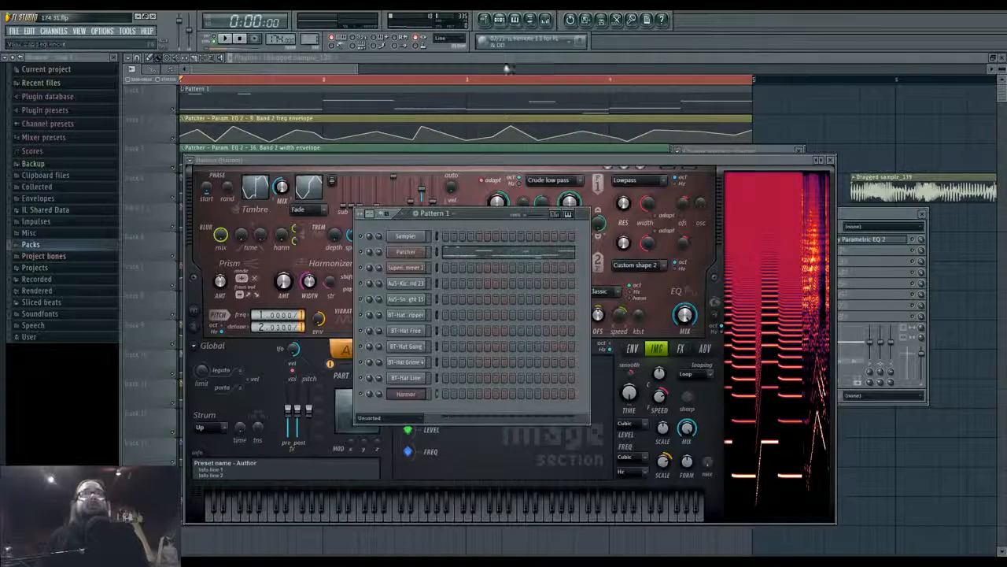
# Add another Harmor channel and load the Dragged sample_139 waveform into the image section of its Part A
pyautogui.click(71, 30)
pyautogui.moveTo(59, 39)
pyautogui.click(181, 418)
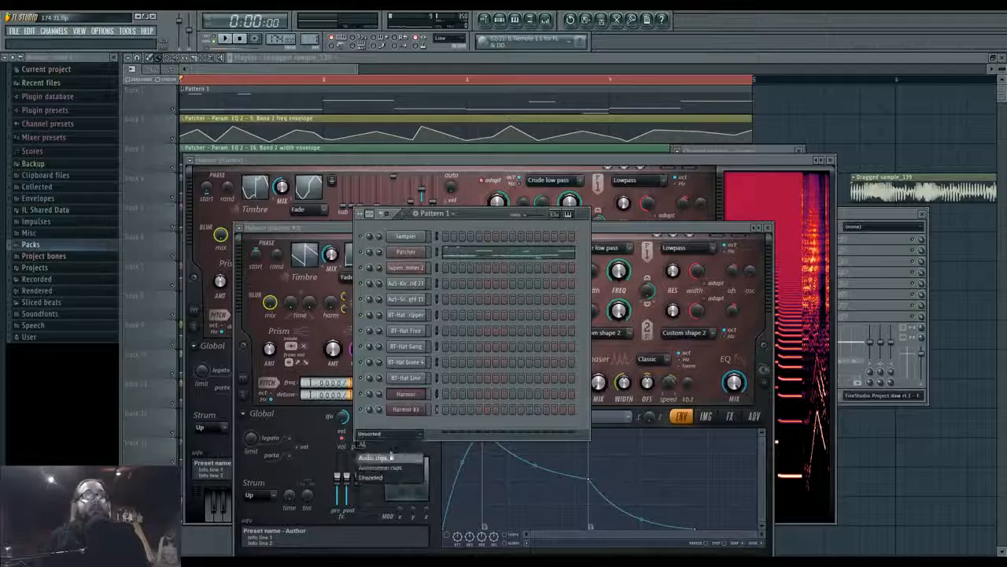
pyautogui.click(389, 459)
pyautogui.click(407, 237)
pyautogui.click(406, 258)
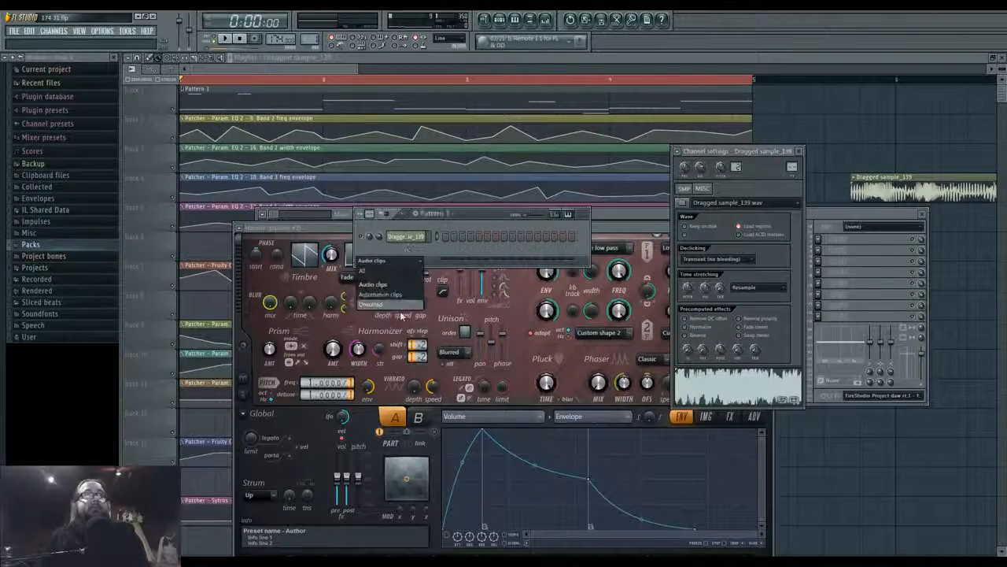
pyautogui.click(397, 304)
pyautogui.moveTo(761, 397); pyautogui.dragTo(464, 444)
# Delete the Harmor #2 channel listed among the automation clips in the channel rack
pyautogui.click(409, 434)
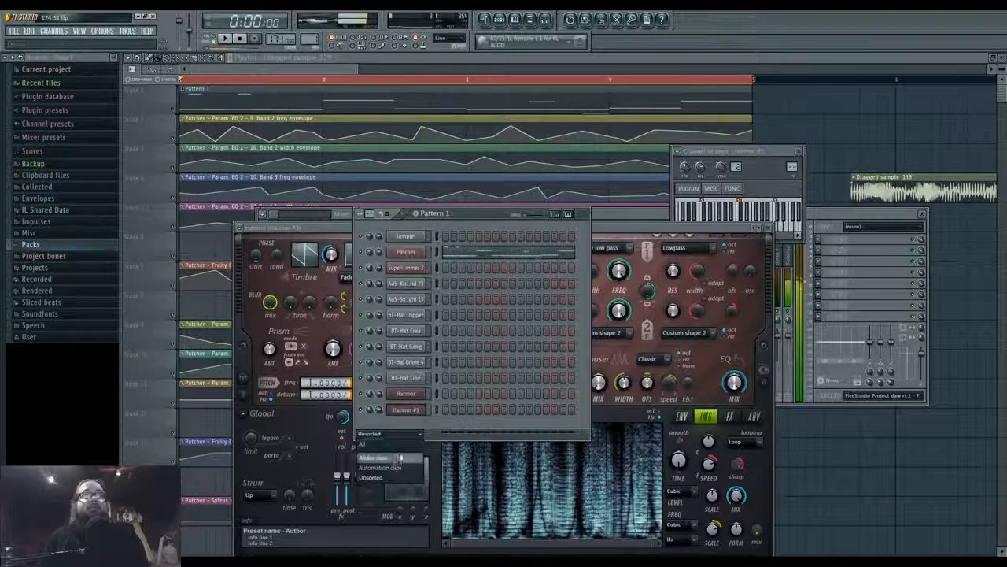
pyautogui.click(401, 467)
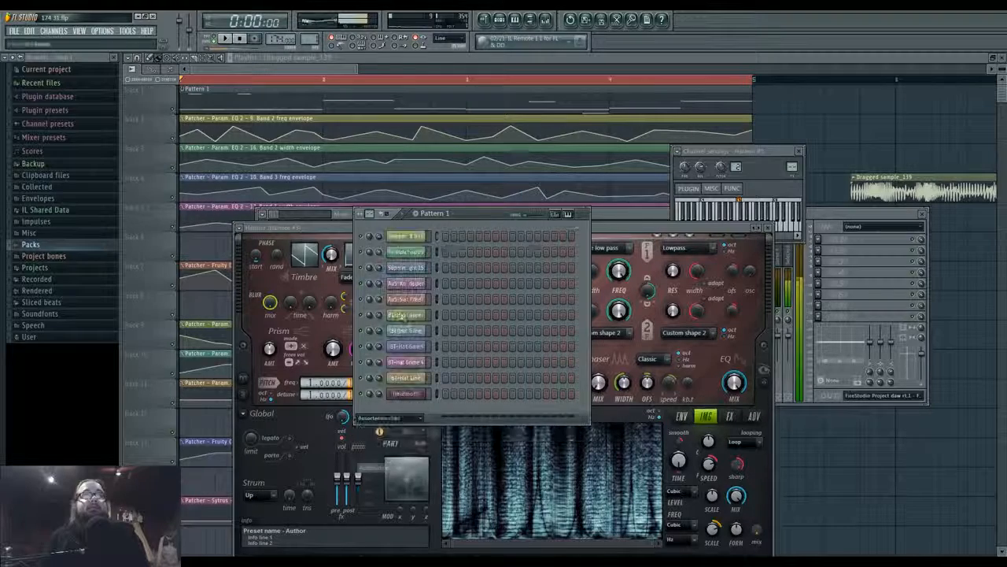
pyautogui.click(406, 394)
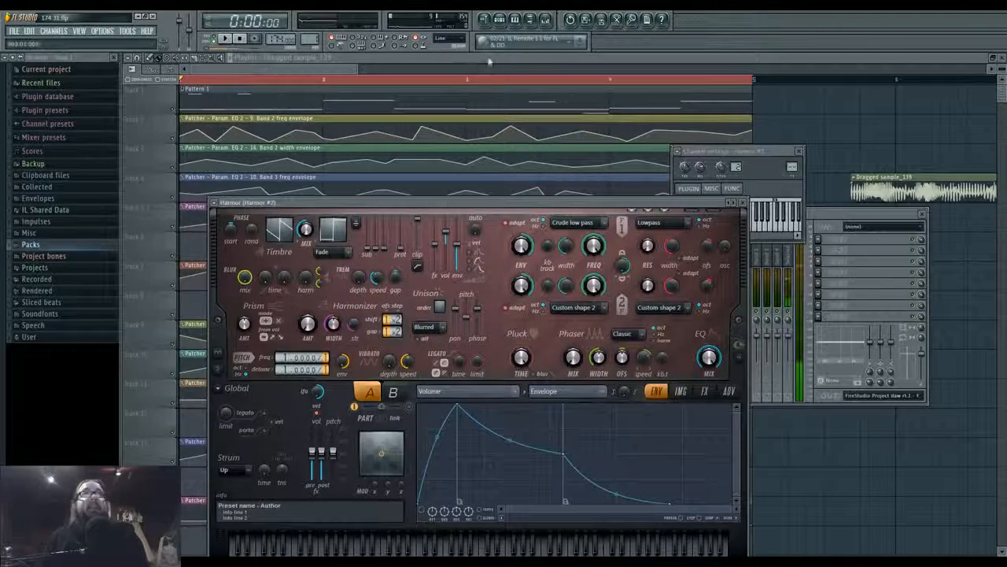
pyautogui.rightClick(425, 391)
pyautogui.click(462, 521)
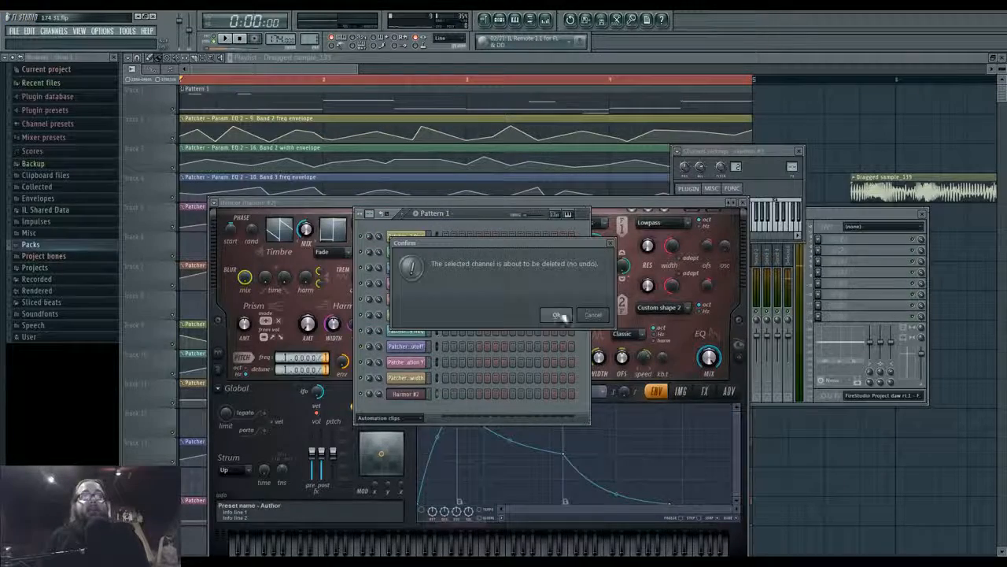
pyautogui.click(556, 314)
# Load the Dragged sample_139 waveform into the image section of Part B in Harmor #3 and reposition its editor
pyautogui.click(417, 409)
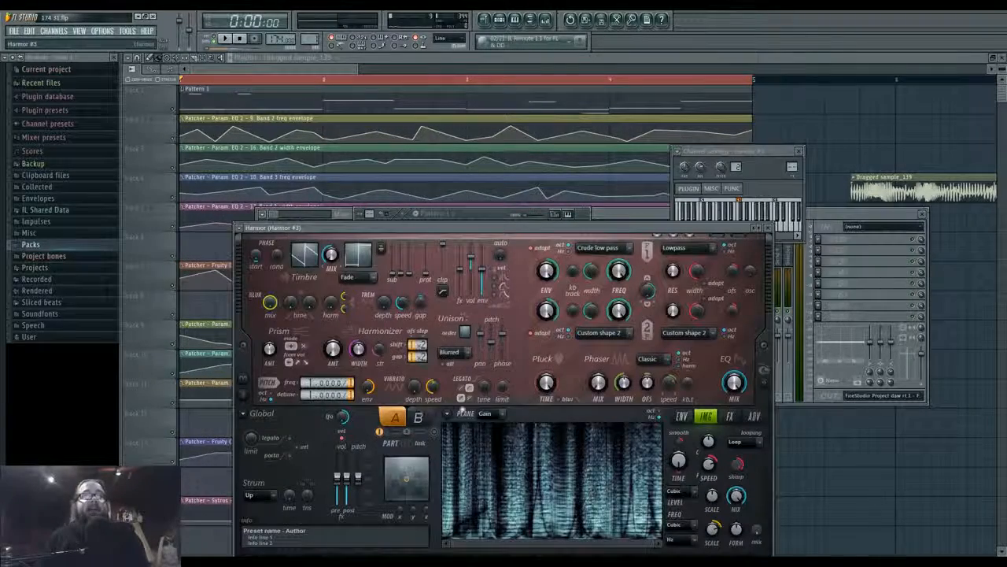
pyautogui.click(487, 216)
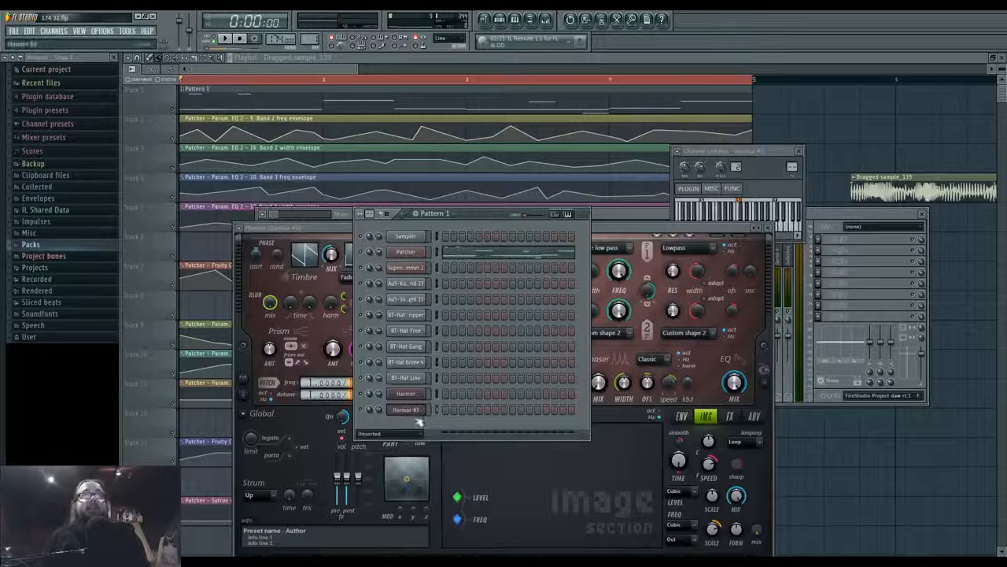
pyautogui.click(391, 433)
pyautogui.click(387, 451)
pyautogui.click(406, 236)
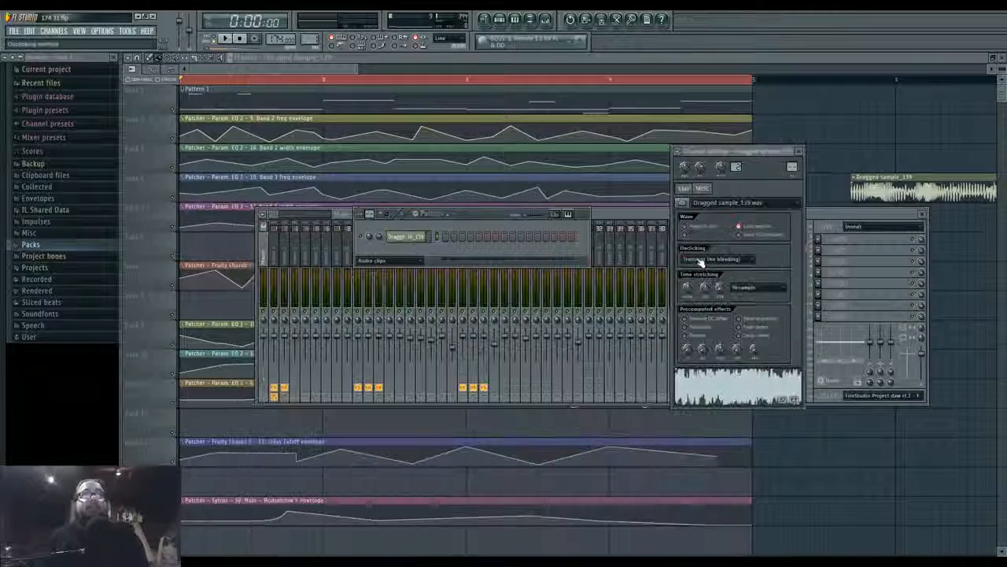
pyautogui.click(385, 261)
pyautogui.click(392, 283)
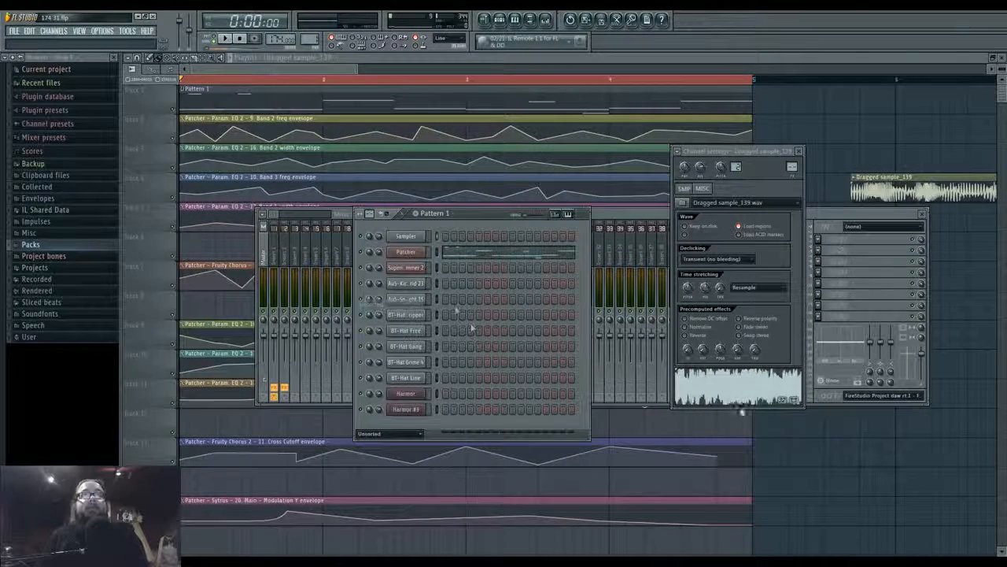
pyautogui.click(406, 409)
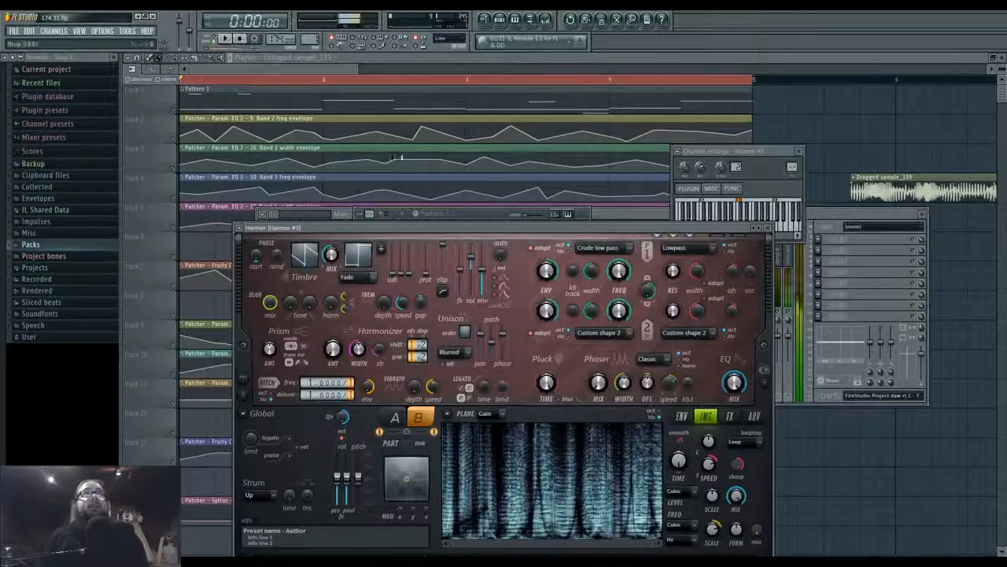
pyautogui.moveTo(441, 230); pyautogui.dragTo(432, 191)
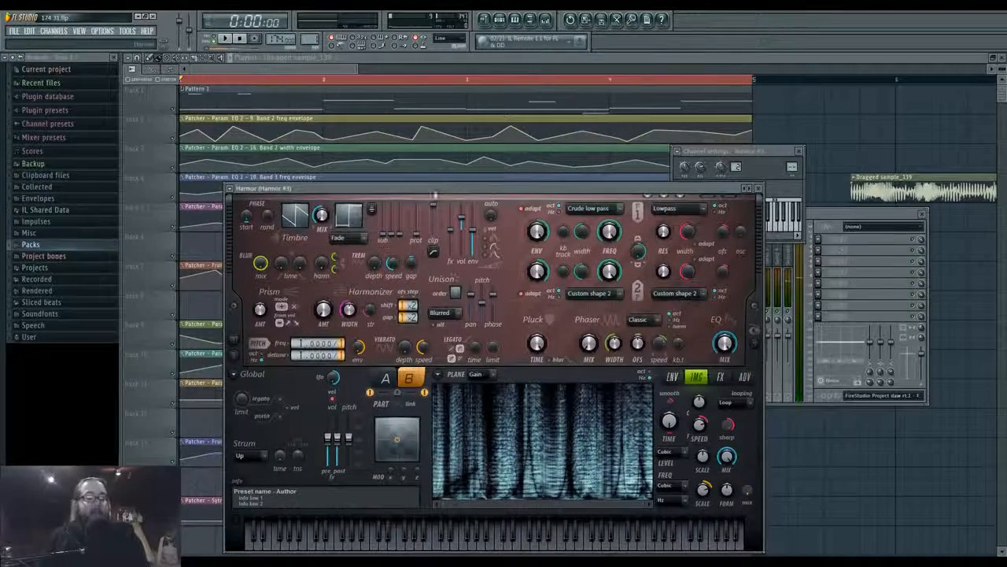
# Set the image/resynthesis mode to High precision for both Part B and Part A of Harmor #3
pyautogui.click(744, 377)
pyautogui.click(518, 480)
pyautogui.click(526, 505)
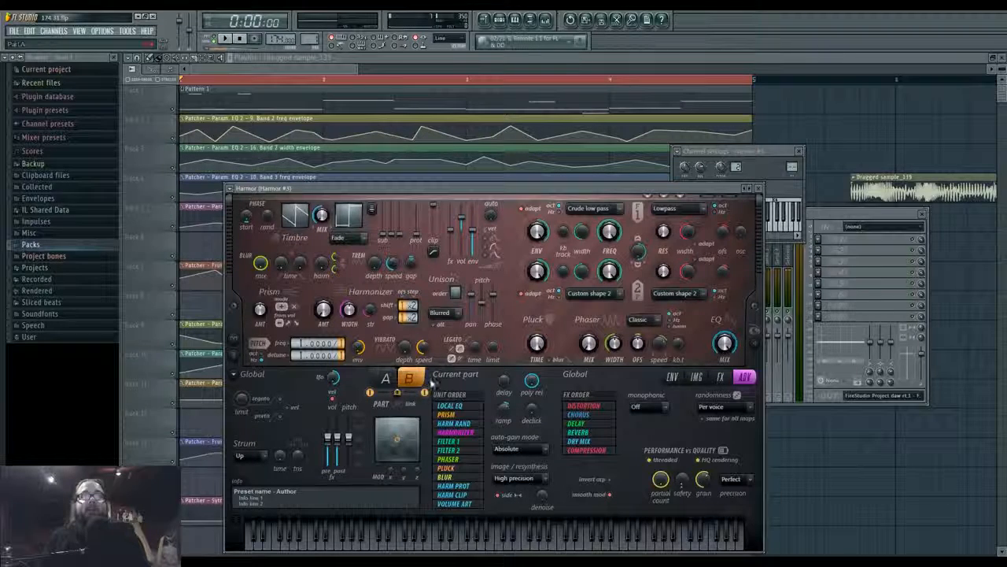
pyautogui.click(393, 376)
pyautogui.click(520, 478)
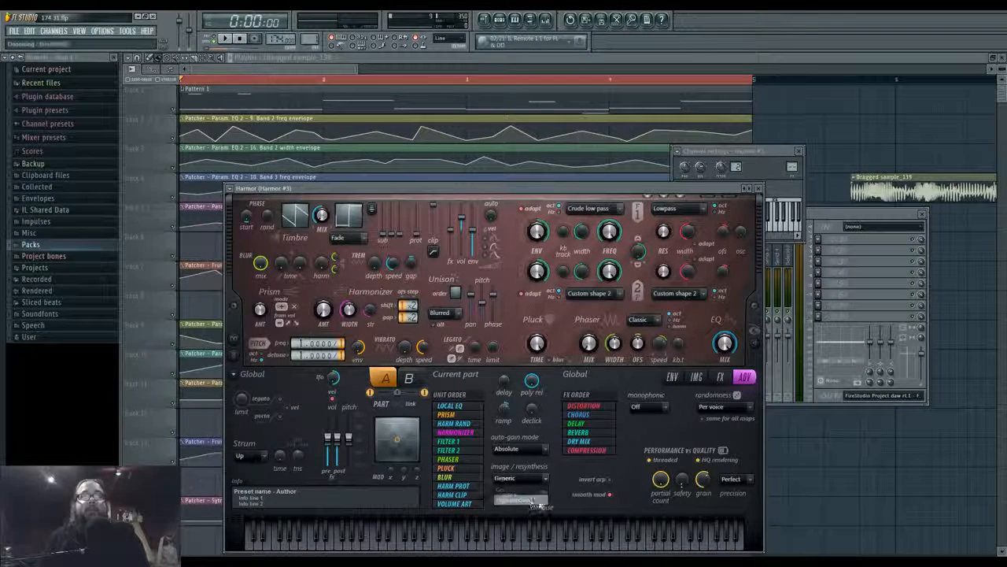
pyautogui.press('q')
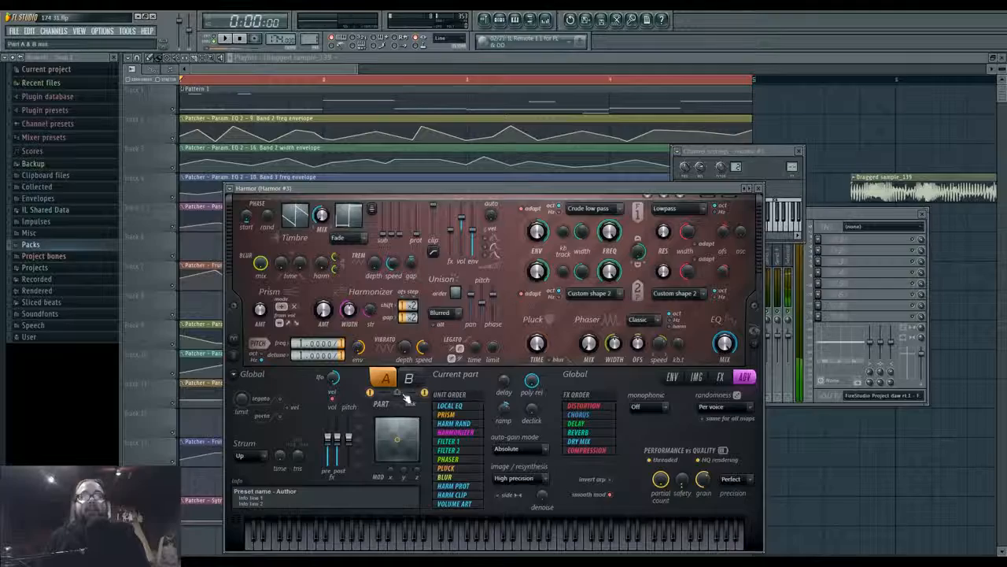
# Play a test note and show Part A's image section together with Harmor's spectral visualizer
pyautogui.press('q')
pyautogui.click(696, 381)
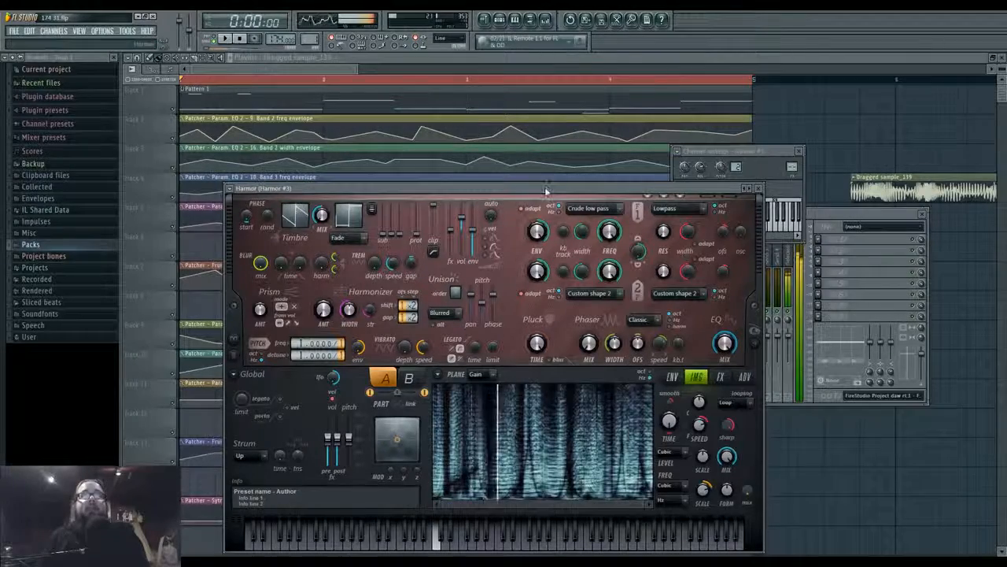
pyautogui.click(756, 304)
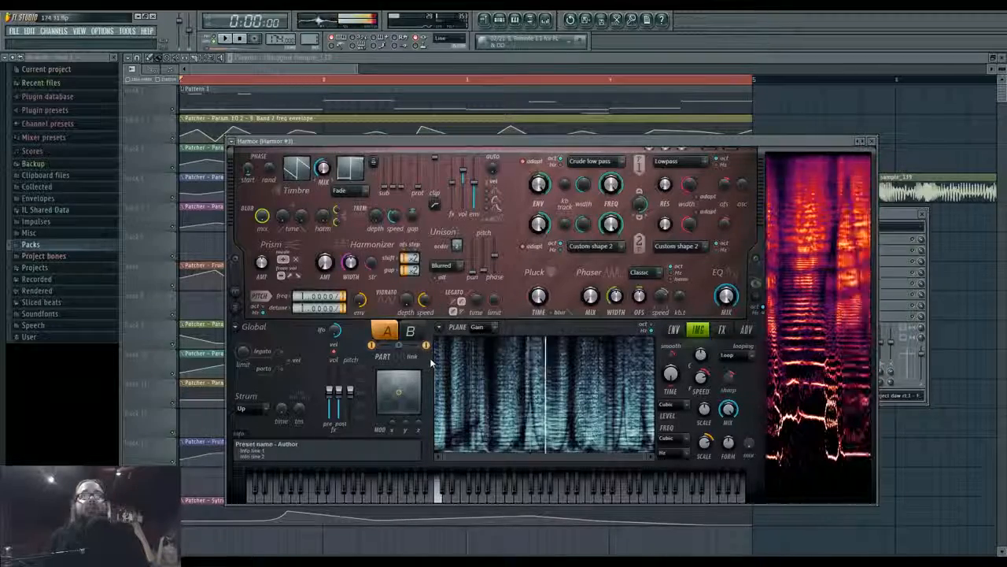
# Shape Part B's Harmonic unison pitch envelope with an early dip and a curve rising to a late peak
pyautogui.click(413, 333)
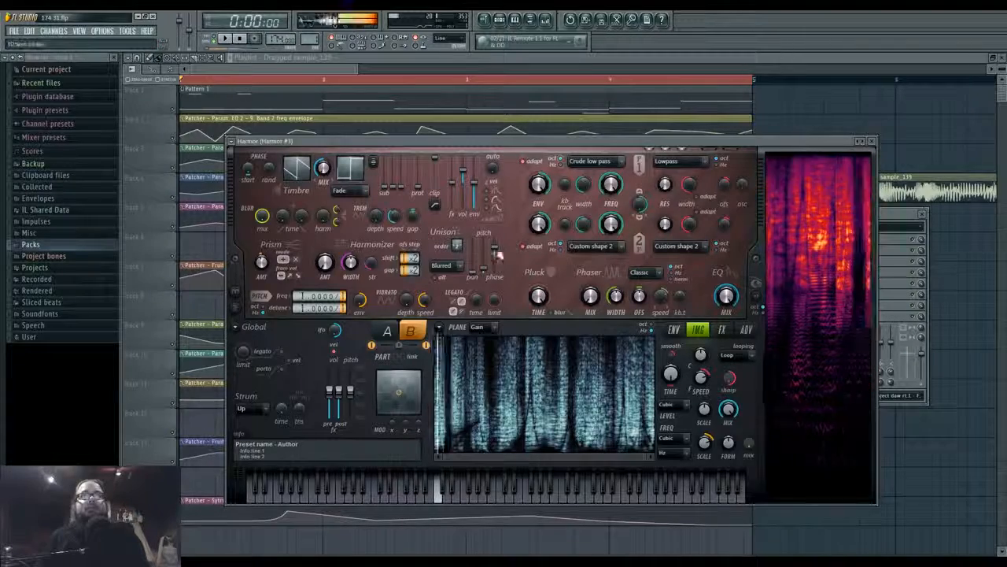
pyautogui.click(673, 329)
pyautogui.click(439, 326)
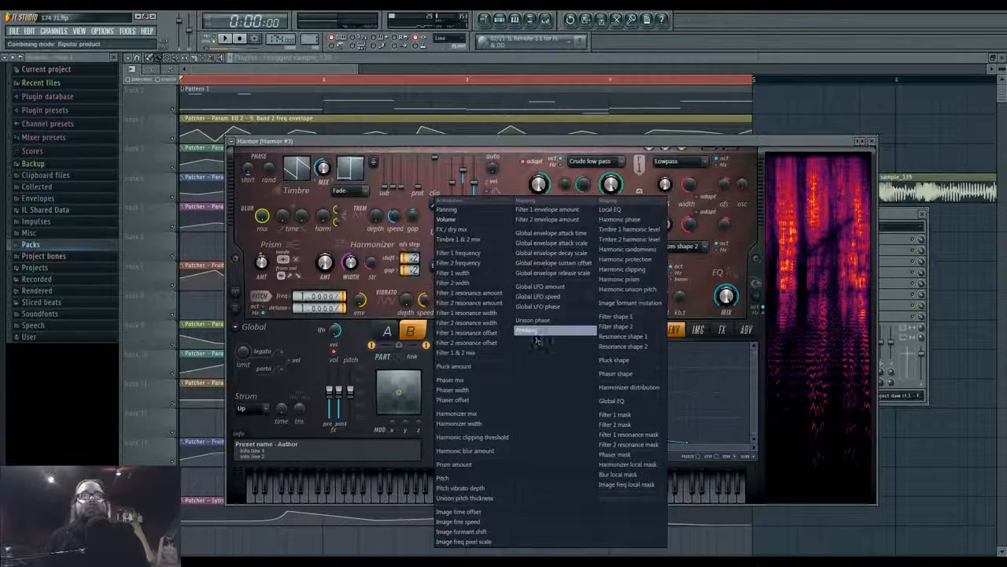
pyautogui.click(651, 290)
pyautogui.rightClick(493, 419)
pyautogui.rightClick(691, 380)
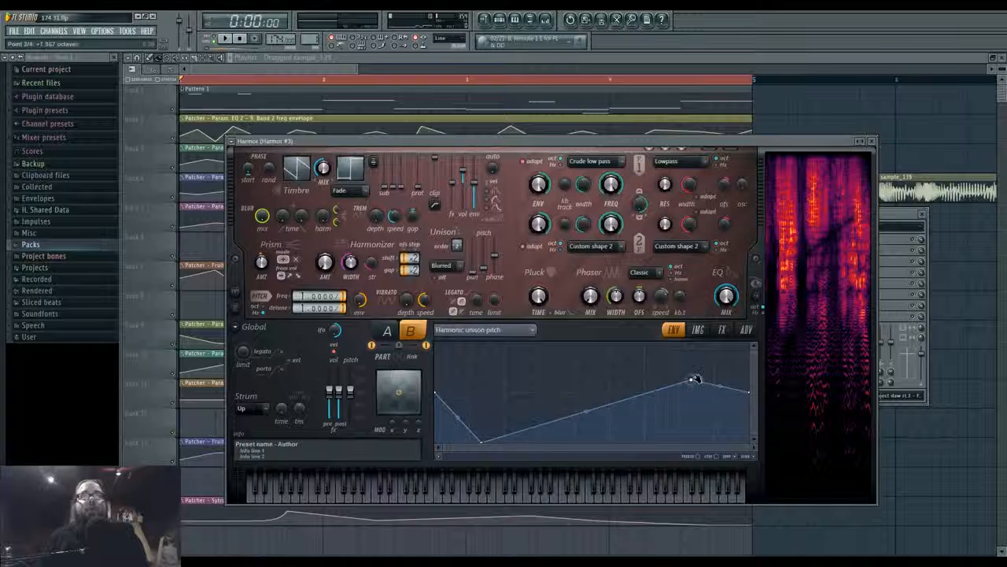
pyautogui.rightClick(621, 392)
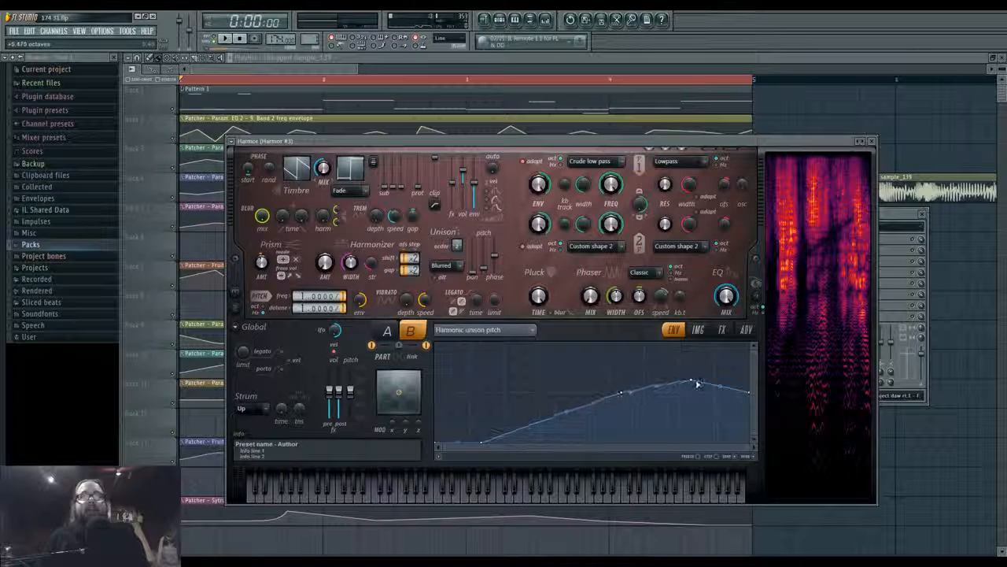
pyautogui.click(698, 330)
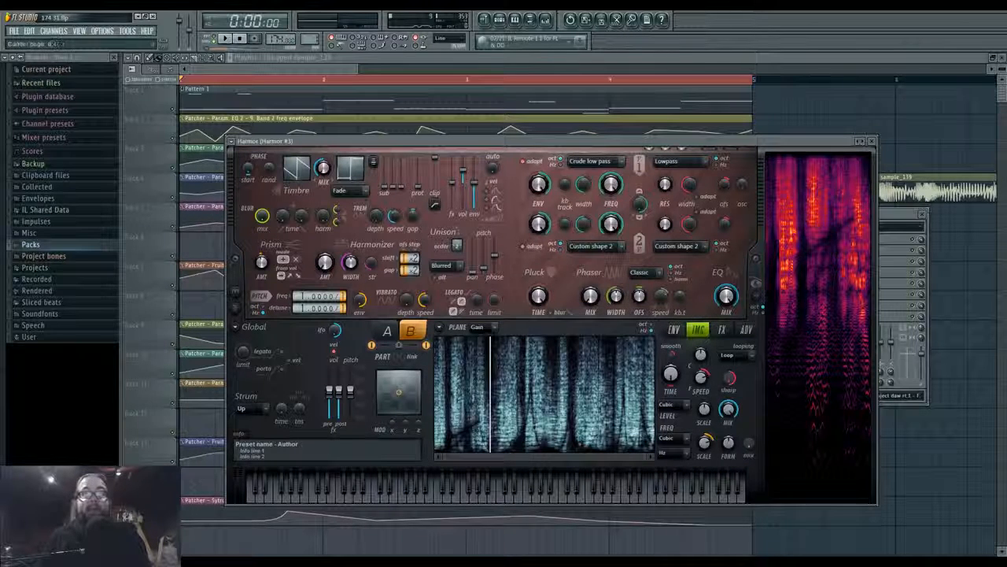
# Check Part B's advanced resynthesis options and compare the image and envelope pages of both parts
pyautogui.click(386, 332)
pyautogui.click(409, 331)
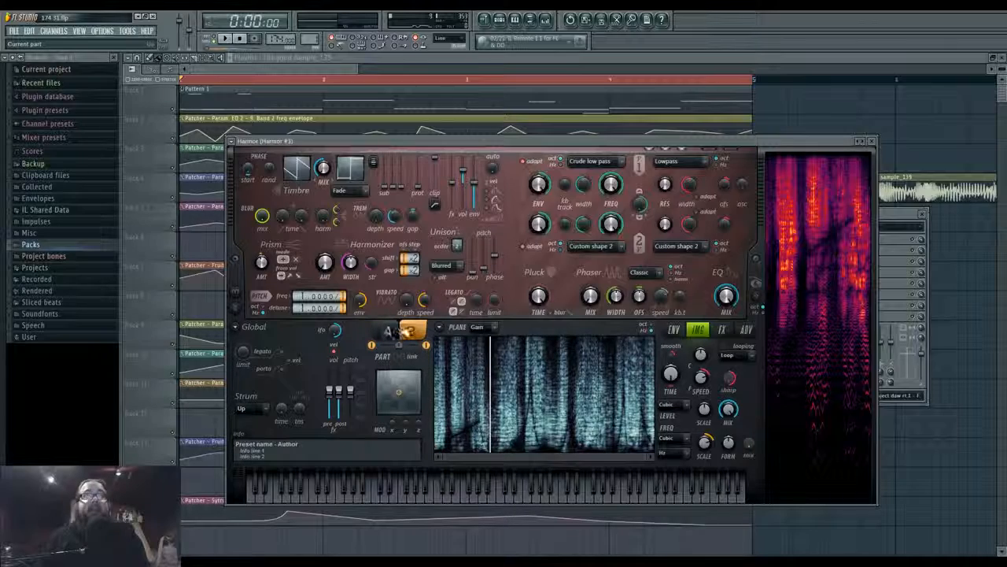
pyautogui.click(747, 330)
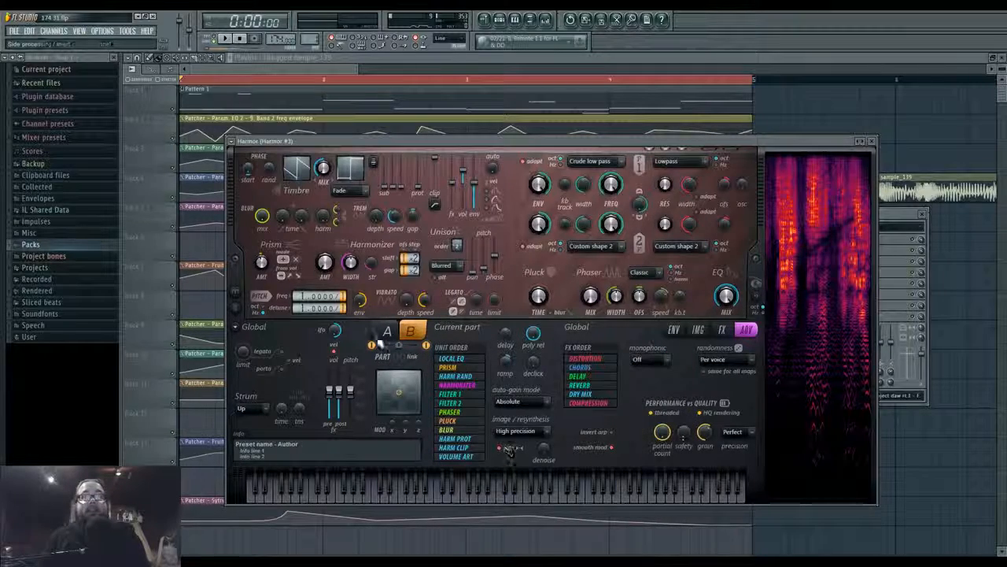
pyautogui.click(386, 334)
pyautogui.click(700, 332)
pyautogui.click(674, 331)
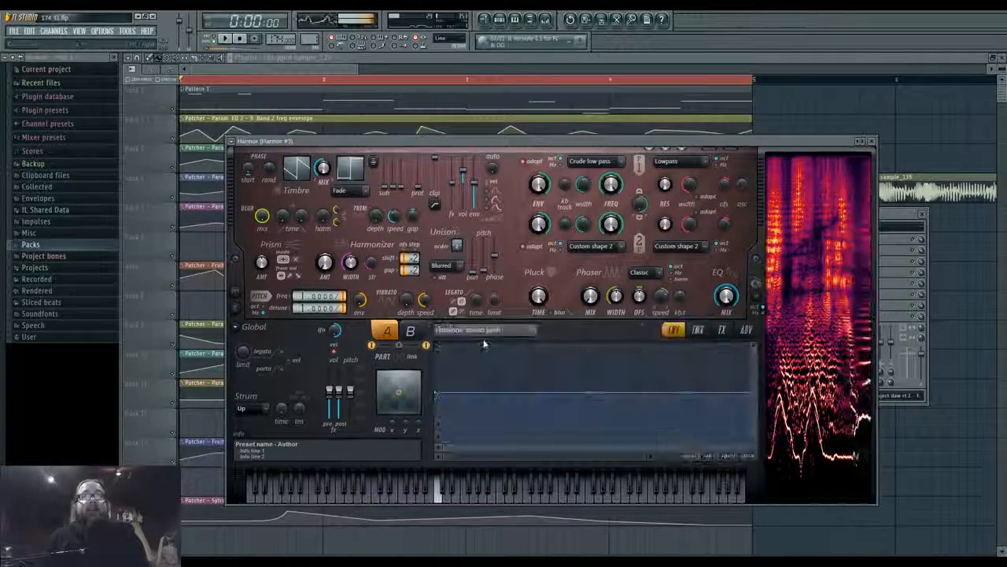
# Lower the sharpening amount of Part B's image to about 7%
pyautogui.click(403, 334)
pyautogui.click(387, 332)
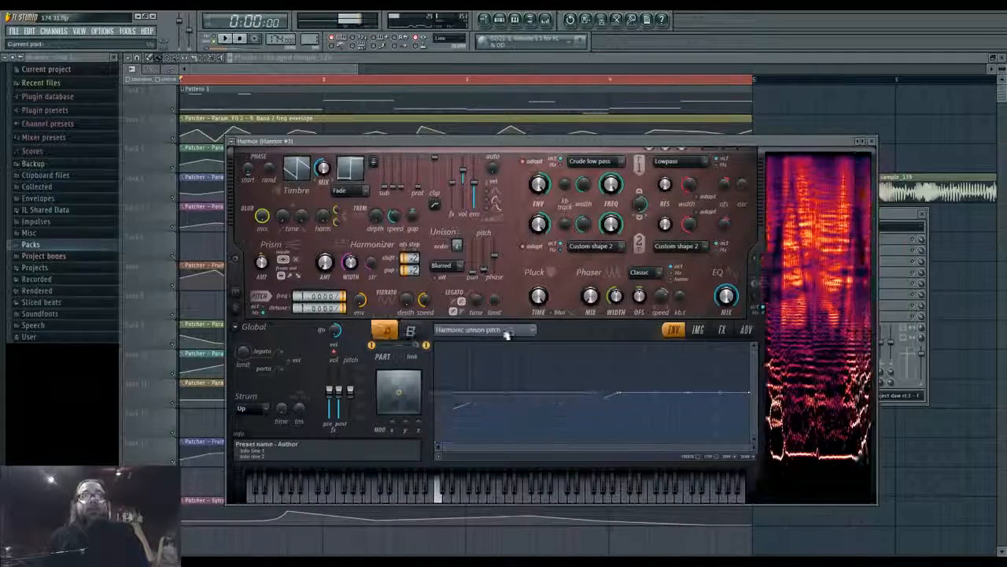
pyautogui.click(414, 331)
pyautogui.click(700, 332)
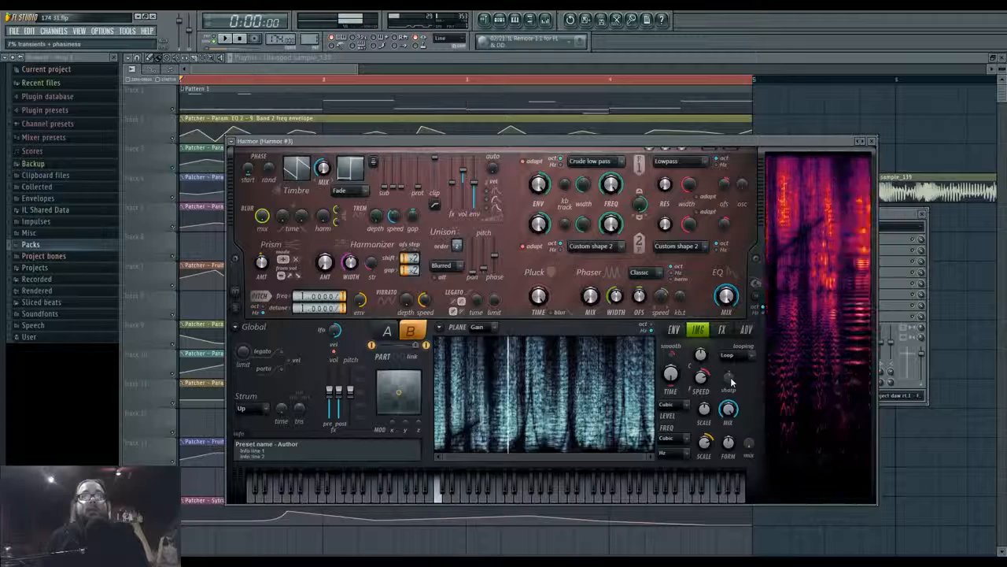
# Apply Log distortion and Burning compression in Harmor's effects, raising the compression's mid band slightly
pyautogui.click(388, 331)
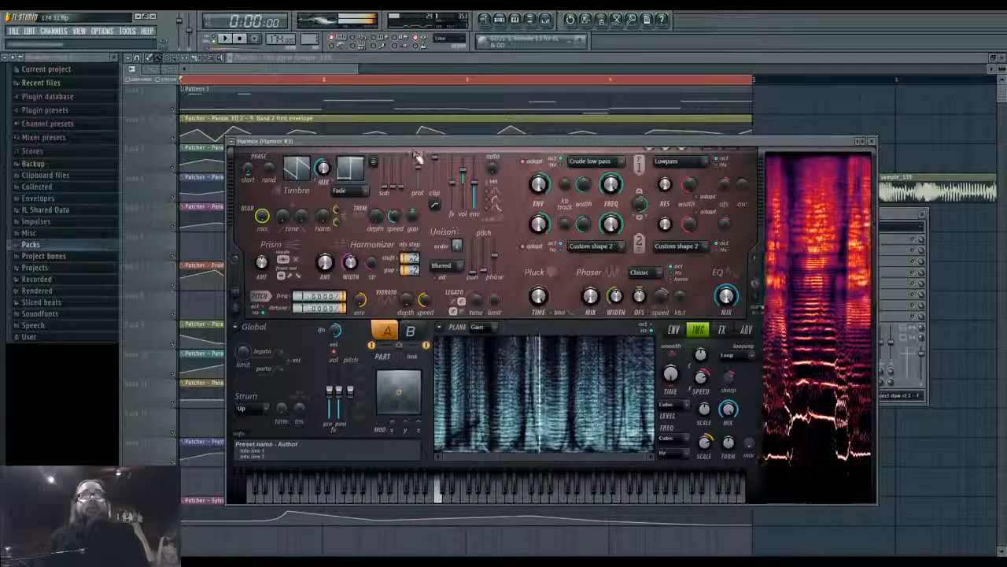
pyautogui.click(723, 330)
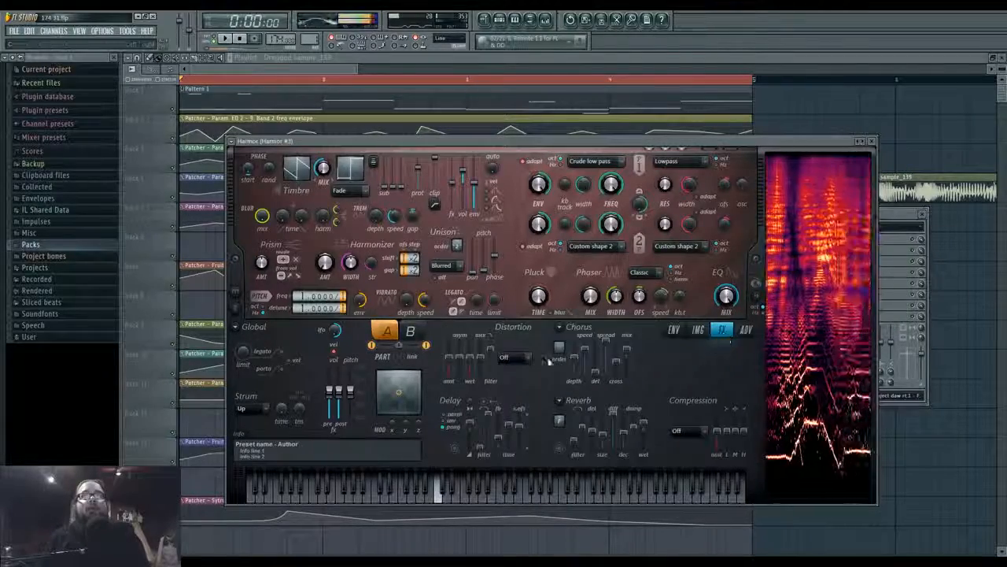
pyautogui.click(505, 358)
pyautogui.click(512, 378)
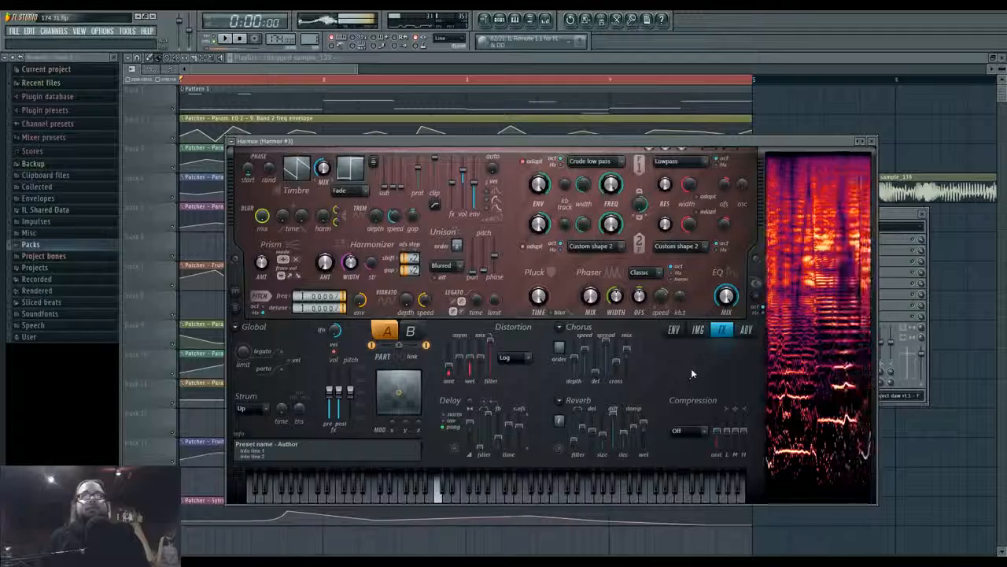
pyautogui.click(695, 432)
pyautogui.click(707, 483)
pyautogui.moveTo(736, 431); pyautogui.dragTo(736, 423)
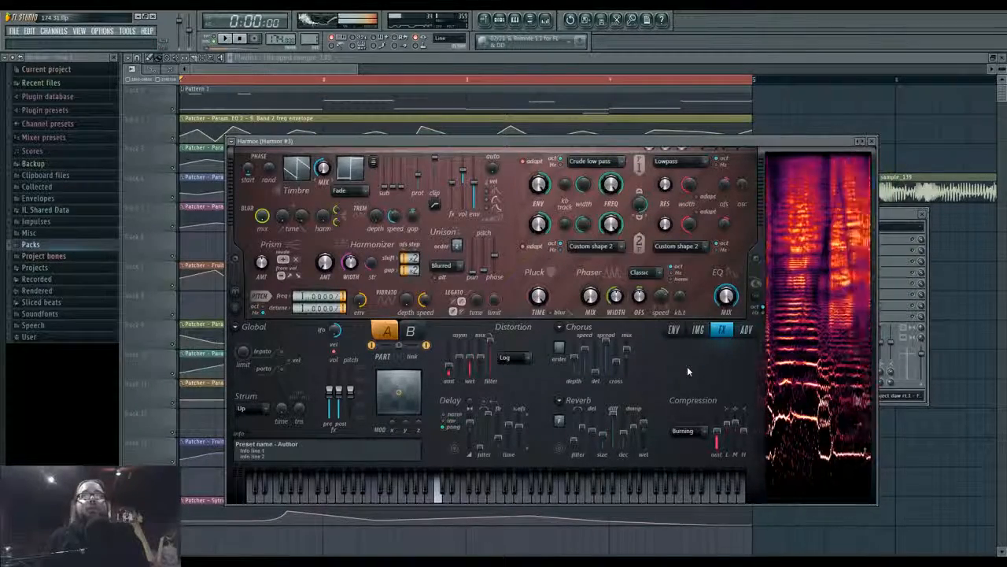
# Audition different sharpening amounts on Part A's image while a note plays, ending with it turned up
pyautogui.click(697, 329)
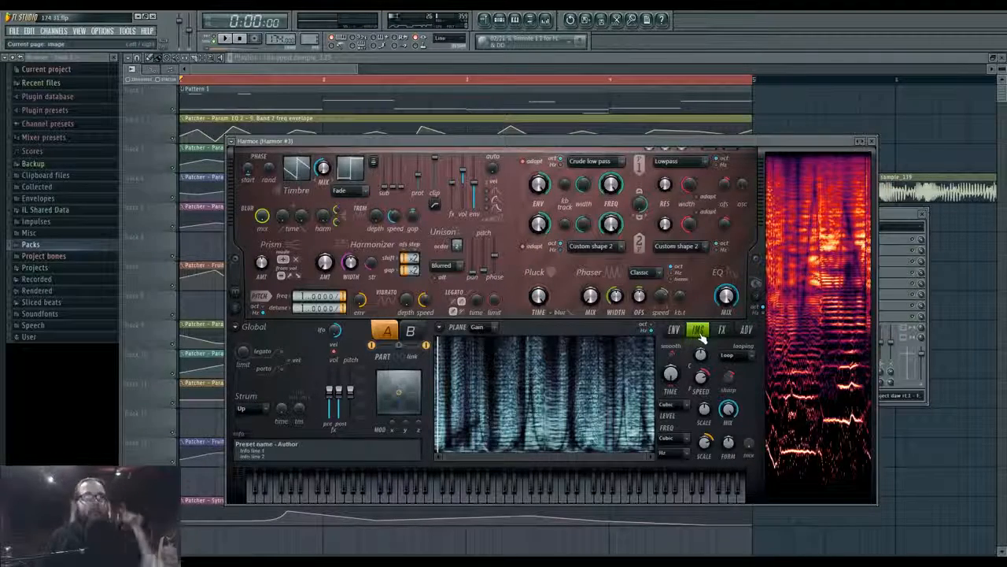
pyautogui.click(675, 333)
pyautogui.click(697, 331)
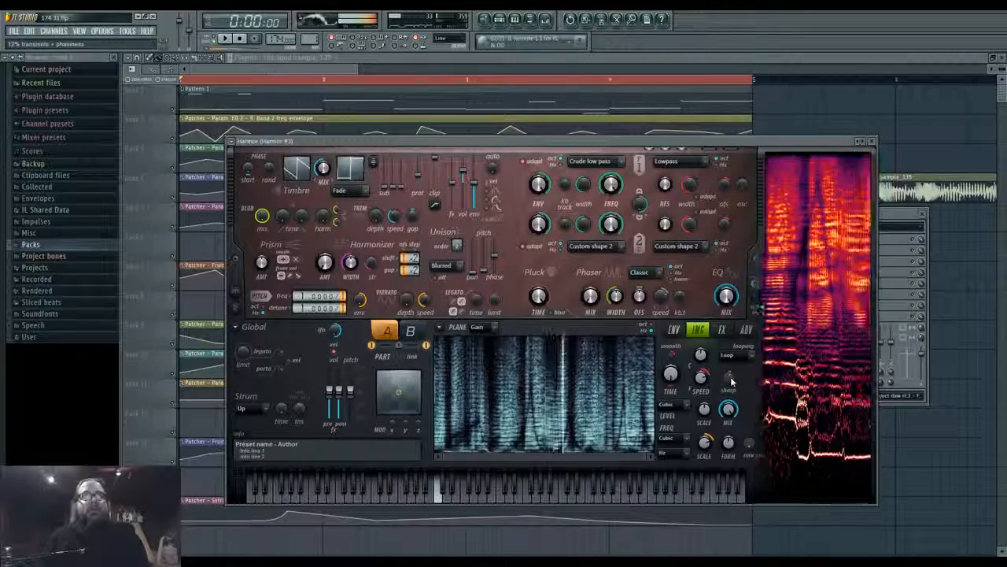
pyautogui.moveTo(731, 382); pyautogui.dragTo(731, 346)
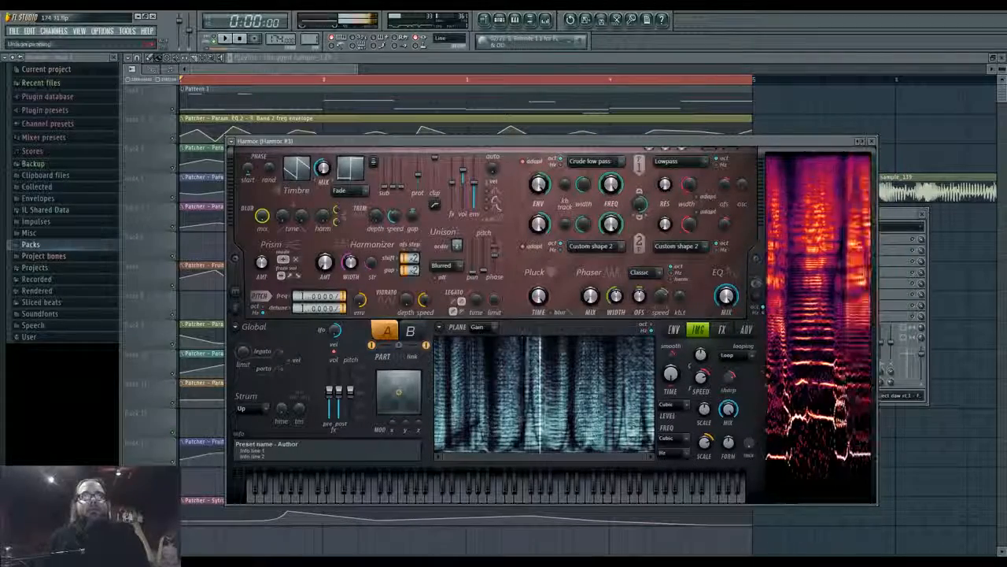
# Raise the unison panning for Part B
pyautogui.click(411, 331)
pyautogui.moveTo(474, 272); pyautogui.dragTo(496, 250)
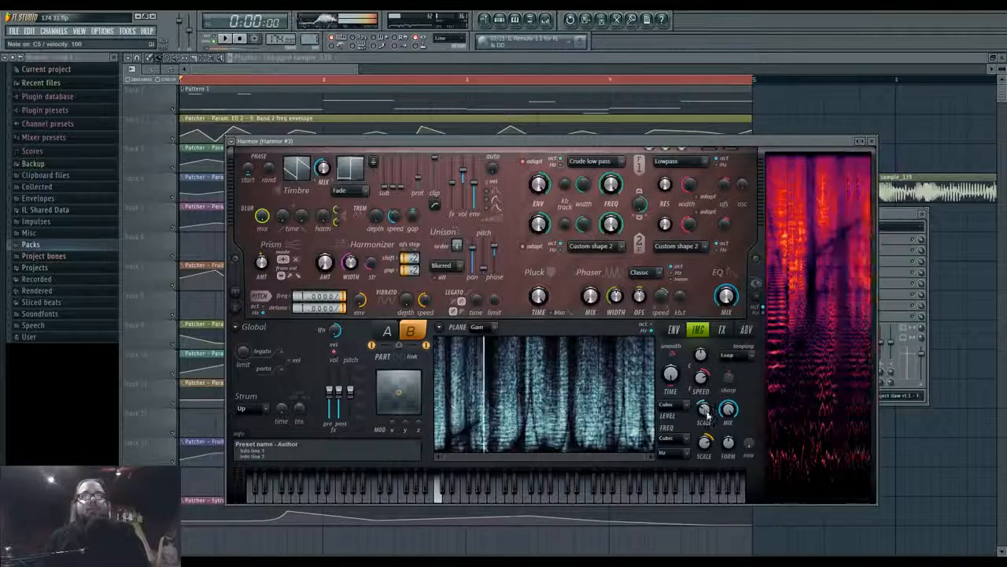
# Return to Part A and show its image editing page
pyautogui.click(388, 332)
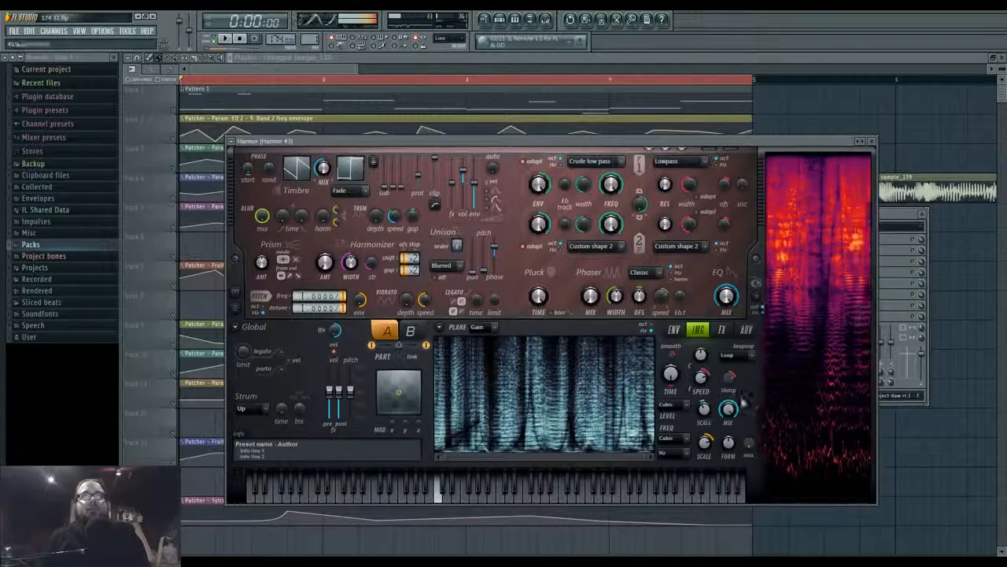
pyautogui.click(681, 331)
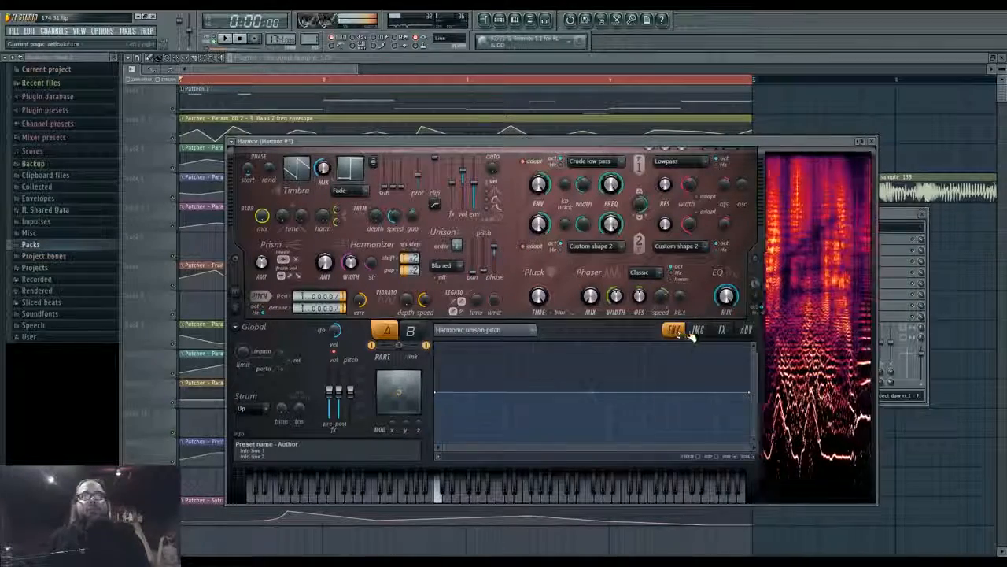
pyautogui.click(698, 330)
# Load Edison in the first effect slot of mixer insert 3 and set it to record on play
pyautogui.click(501, 21)
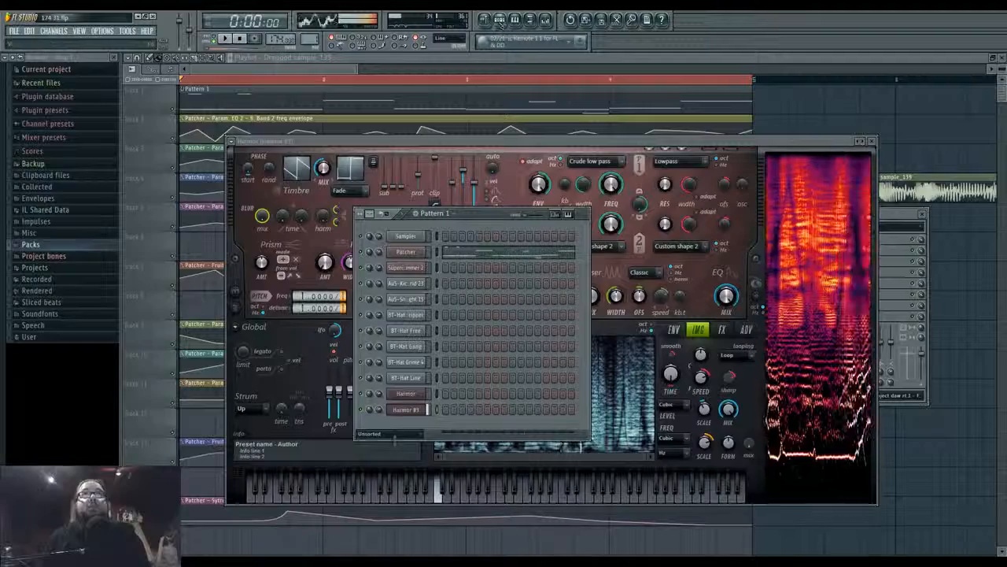
pyautogui.click(406, 409)
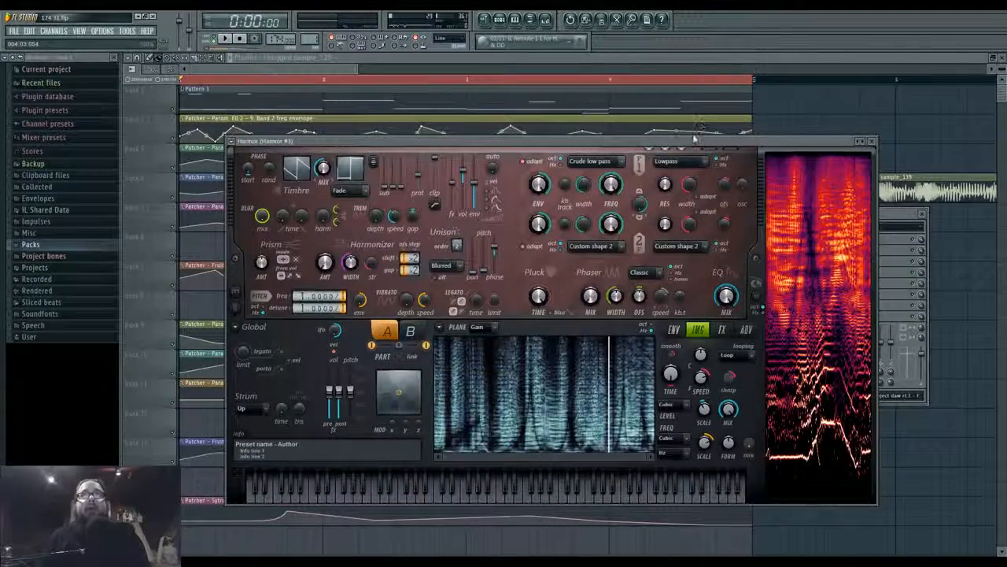
pyautogui.moveTo(697, 142); pyautogui.dragTo(708, 310)
pyautogui.press('F9')
pyautogui.click(284, 252)
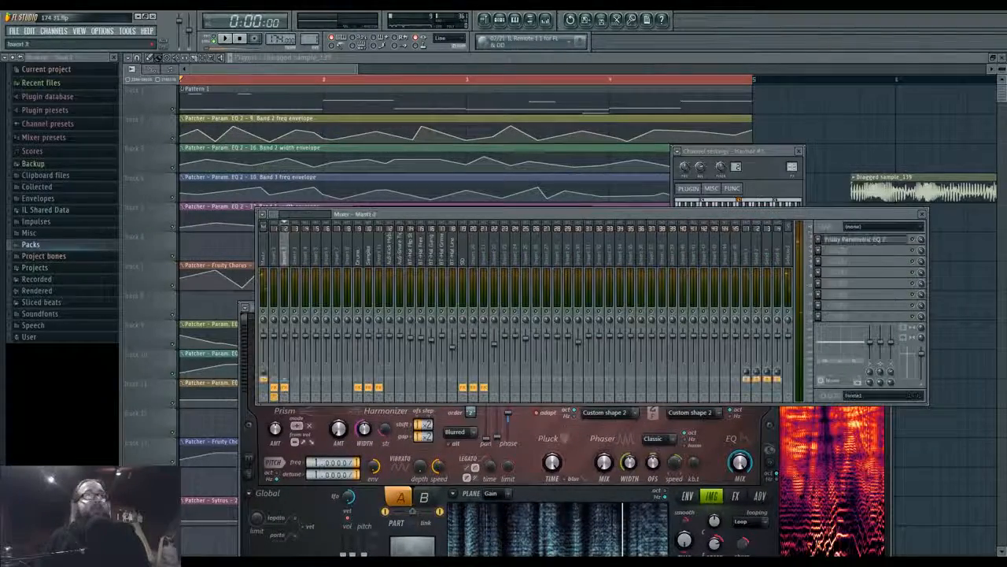
pyautogui.click(296, 252)
pyautogui.click(822, 237)
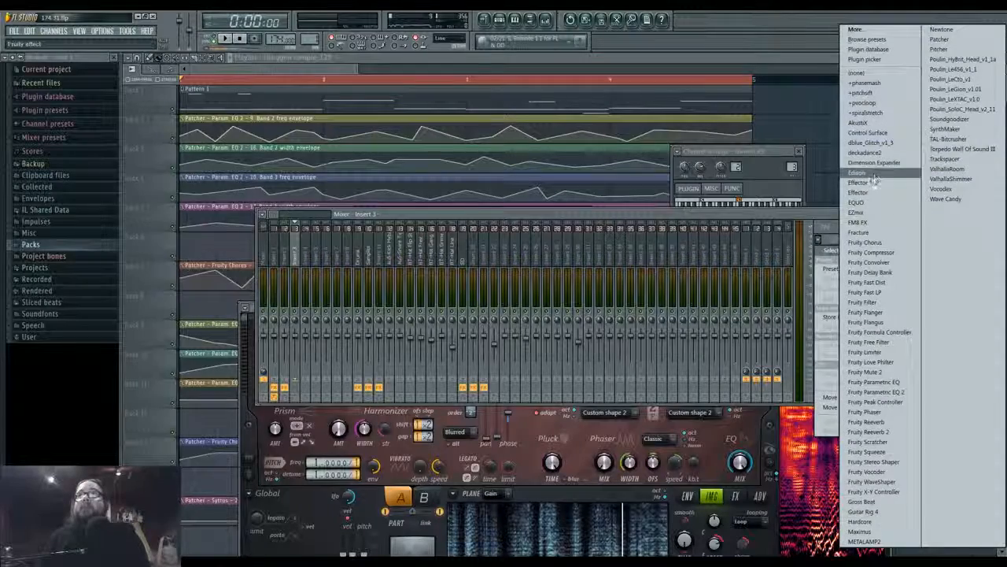
pyautogui.click(874, 122)
pyautogui.moveTo(290, 143); pyautogui.dragTo(451, 167)
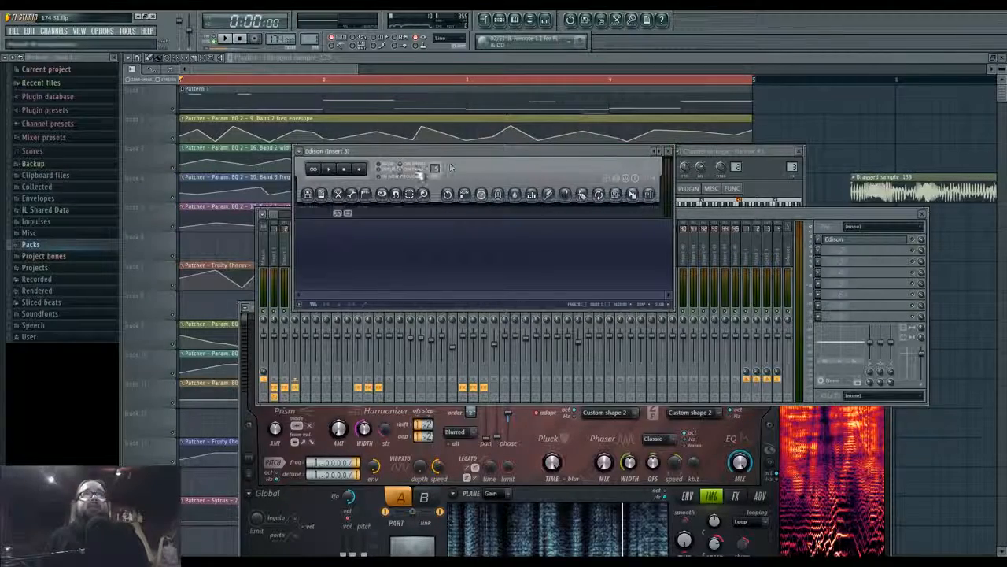
# Switch to the empty Pattern 4 and draw a four-bar C5 note for the Harmor #3 channel in the piano roll
pyautogui.click(503, 24)
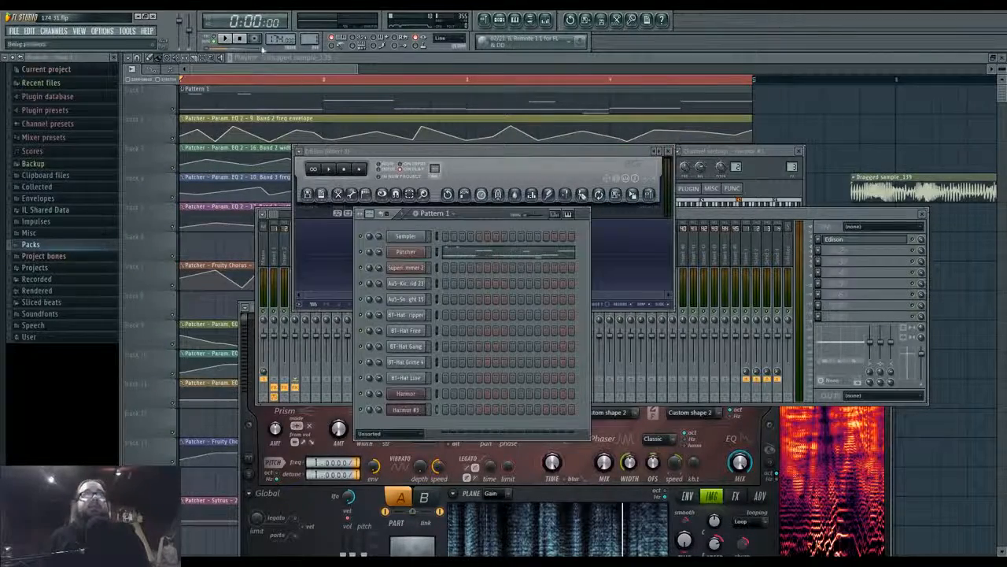
pyautogui.rightClick(310, 39)
pyautogui.click(366, 45)
pyautogui.rightClick(406, 410)
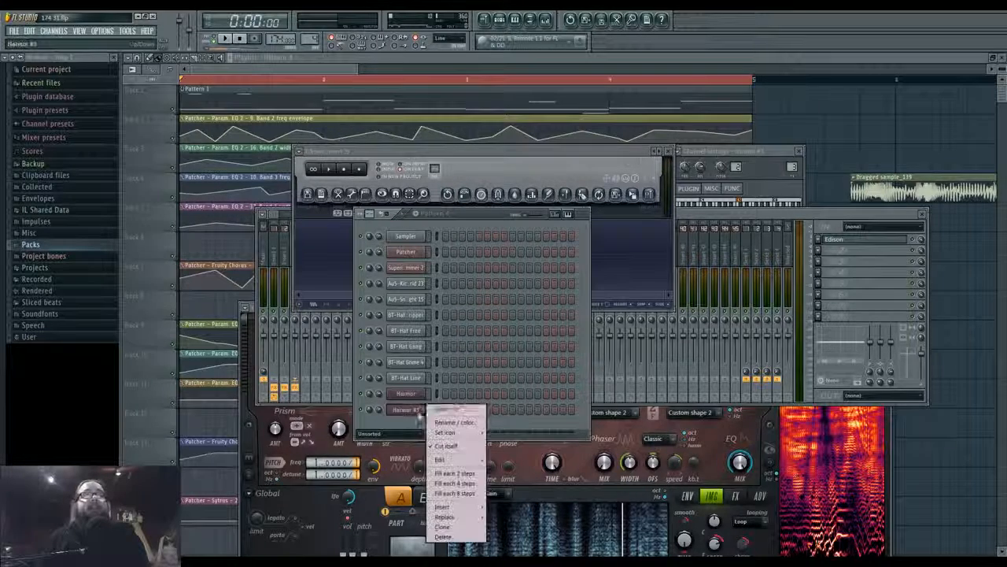
pyautogui.click(437, 414)
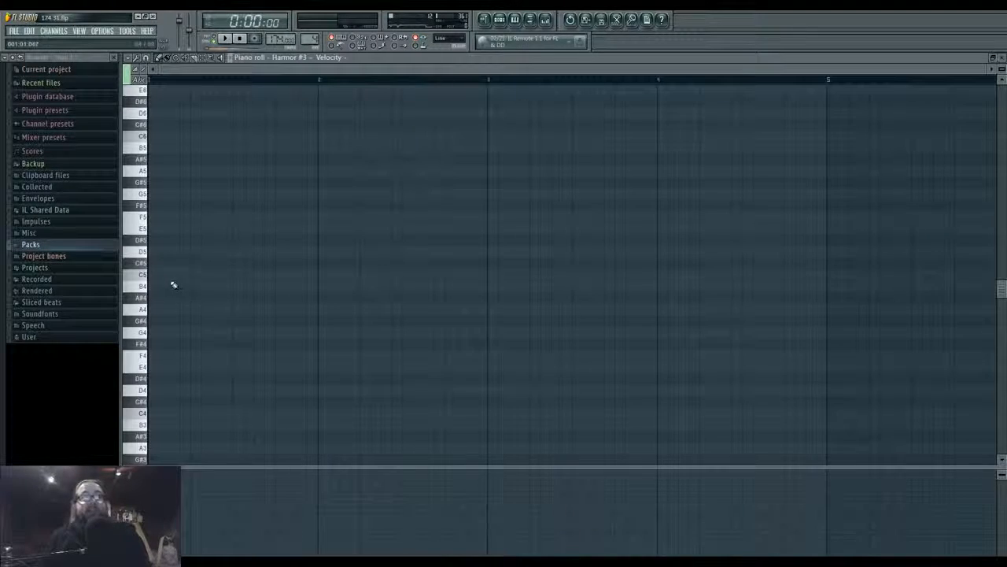
pyautogui.click(173, 280)
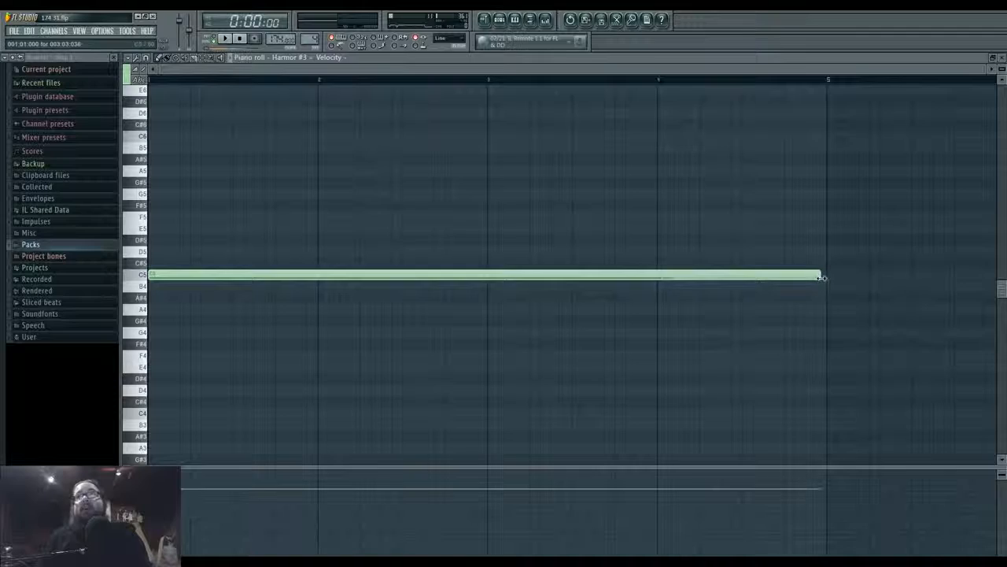
pyautogui.moveTo(823, 278); pyautogui.dragTo(825, 276)
# Try to record the new pattern into Edison on insert 3
pyautogui.press('F9')
pyautogui.press('F5')
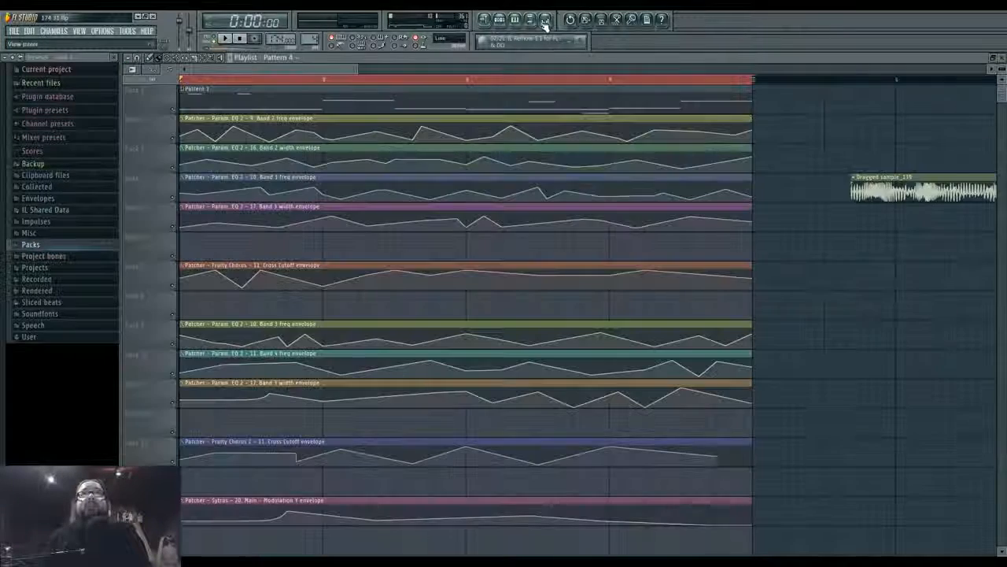
pyautogui.click(854, 237)
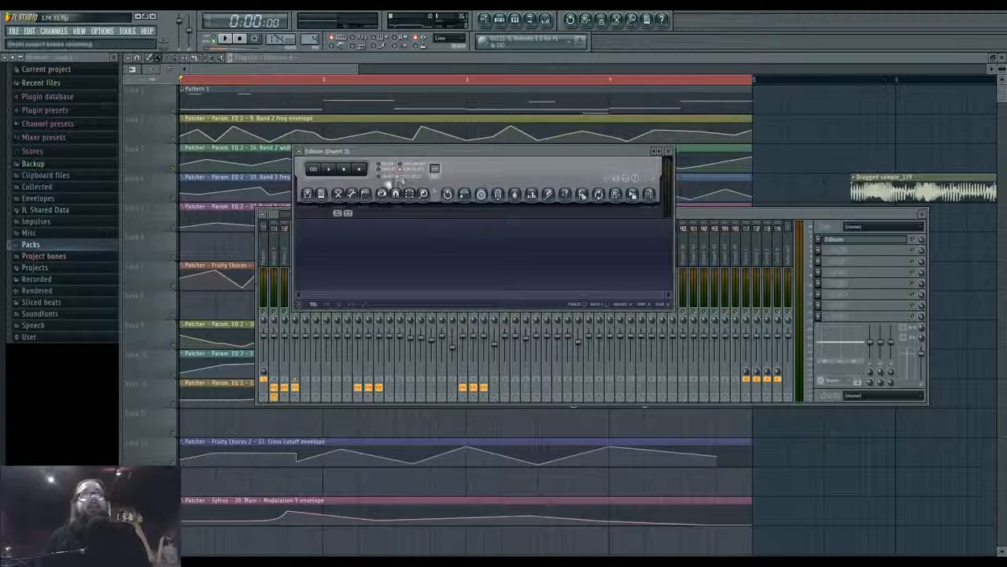
pyautogui.press('space')
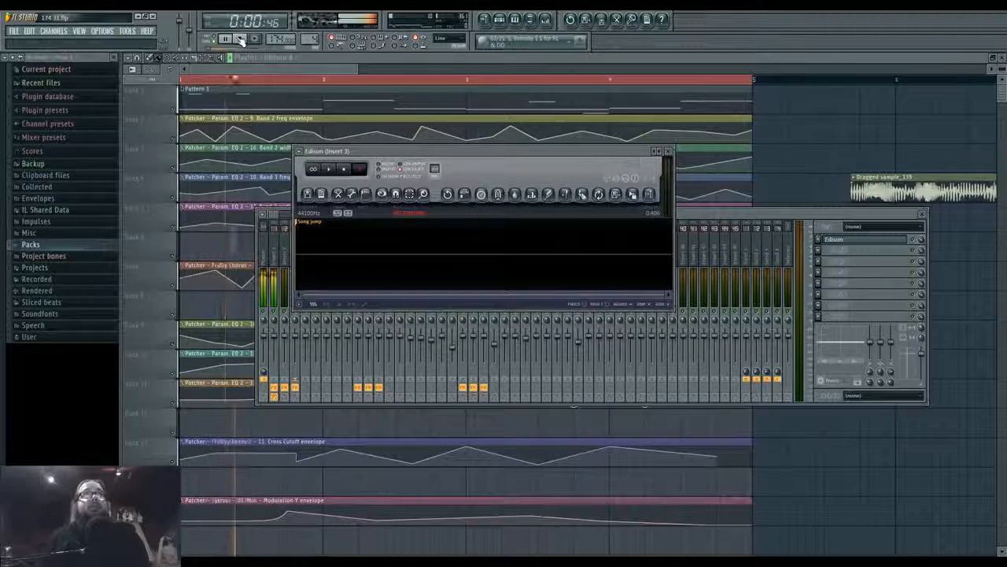
# Assign the Harmor #3 channel to mixer insert 3 and record a full pass of its pattern into Edison
pyautogui.click(501, 21)
pyautogui.click(411, 413)
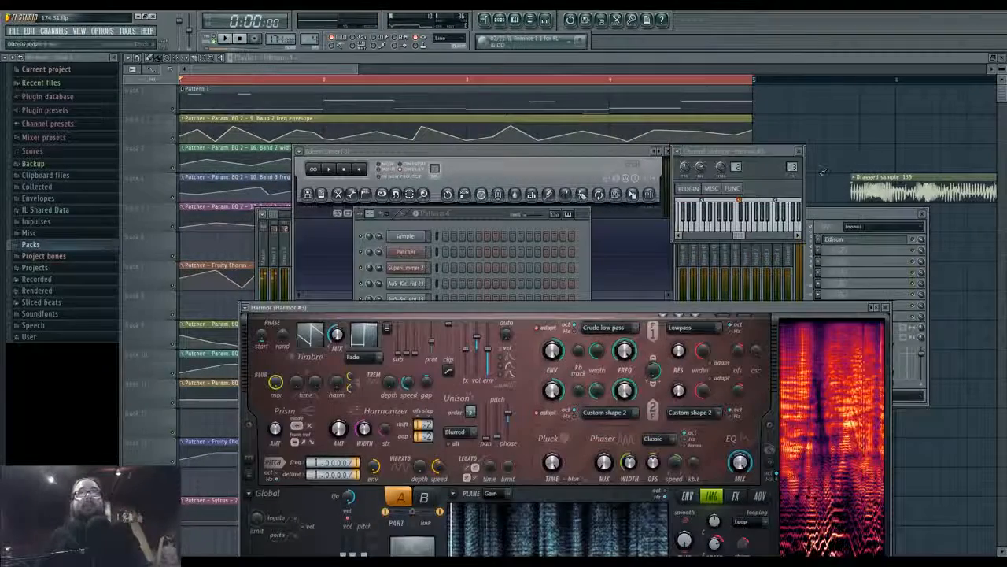
pyautogui.press('F9')
pyautogui.click(884, 243)
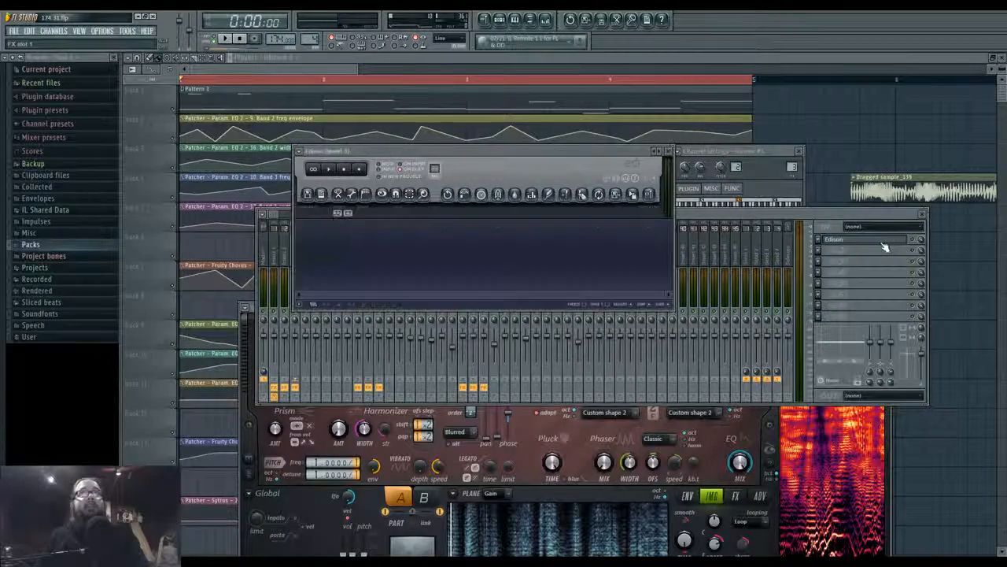
pyautogui.click(224, 39)
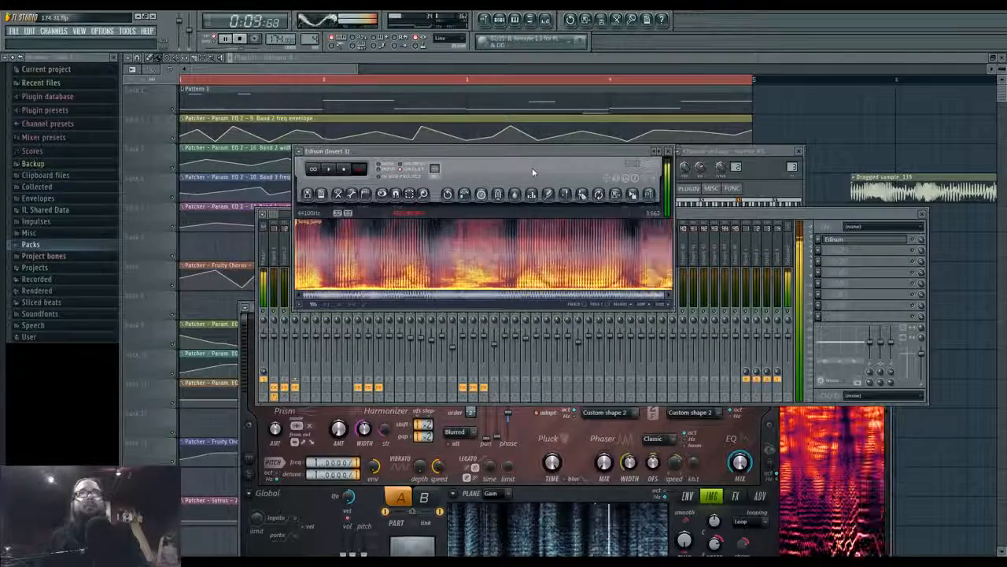
pyautogui.click(240, 39)
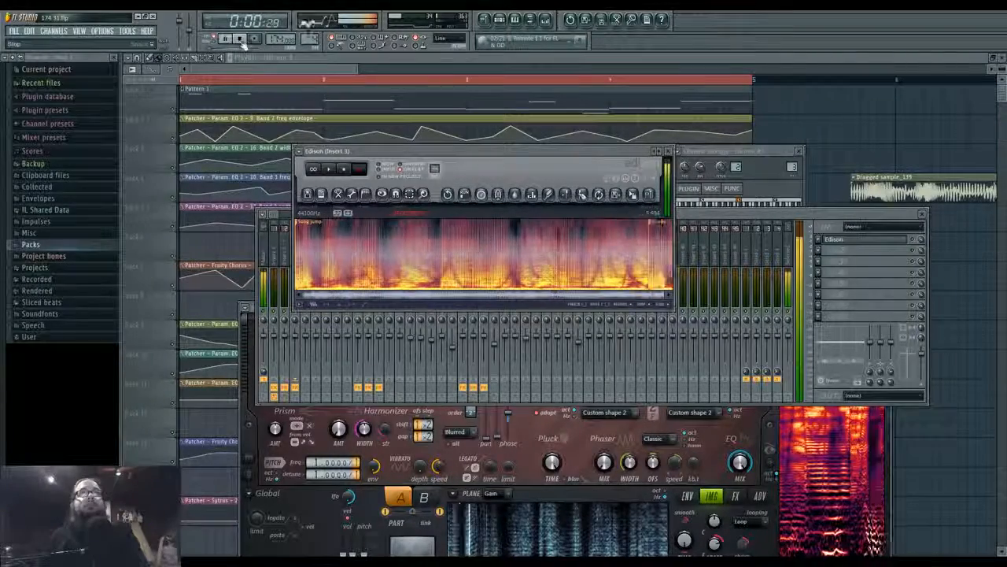
# Remove the excess tail of the Edison recording and place the sample in the playlist directly above Dragged sample_139
pyautogui.press('Delete')
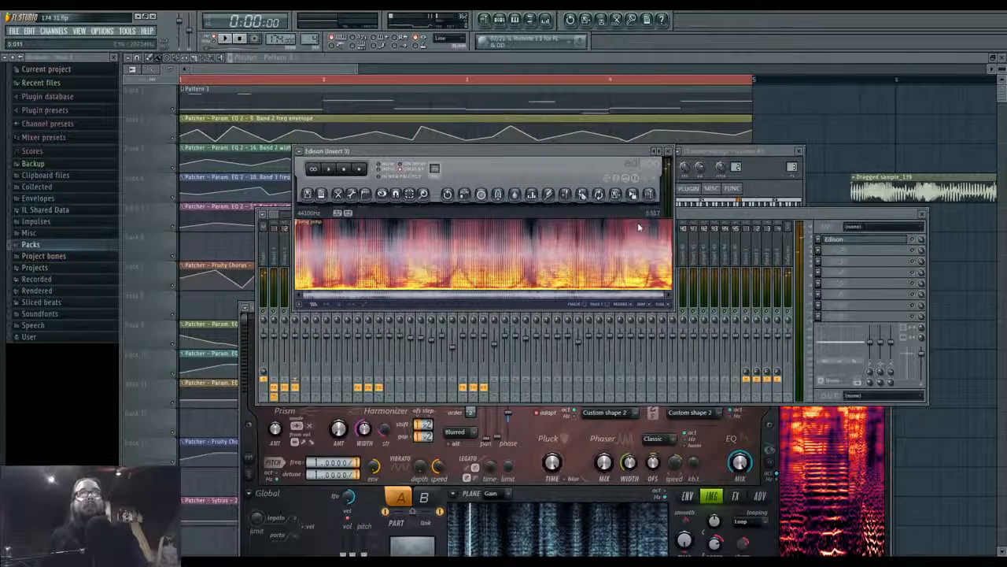
pyautogui.moveTo(634, 197); pyautogui.dragTo(857, 164)
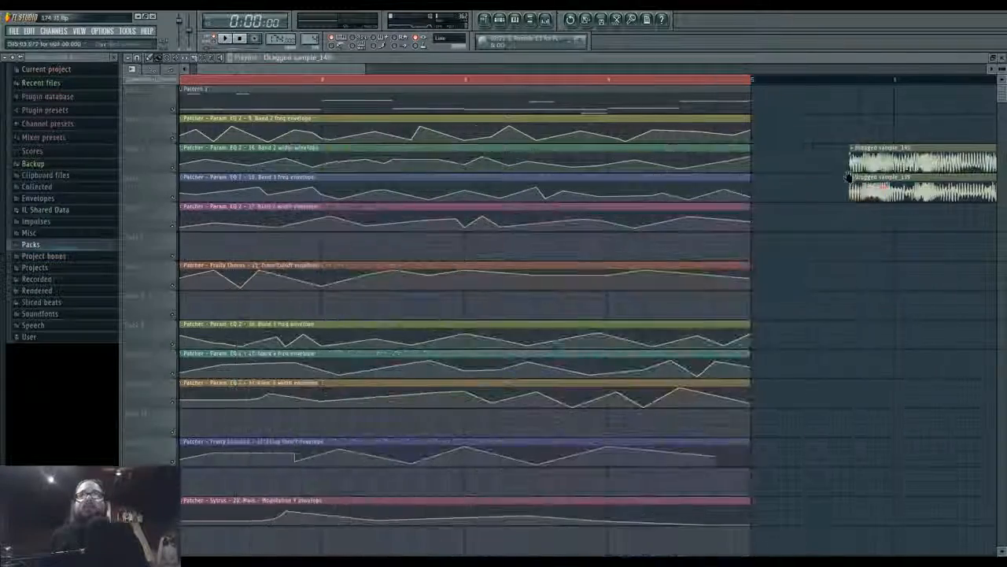
# Move the Pattern 2 clip to bar 10 and shift the Pattern 3 clip further along the playlist
pyautogui.moveTo(902, 201); pyautogui.dragTo(470, 201)
pyautogui.scroll(-2, 470, 201)
pyautogui.moveTo(840, 220); pyautogui.dragTo(656, 228)
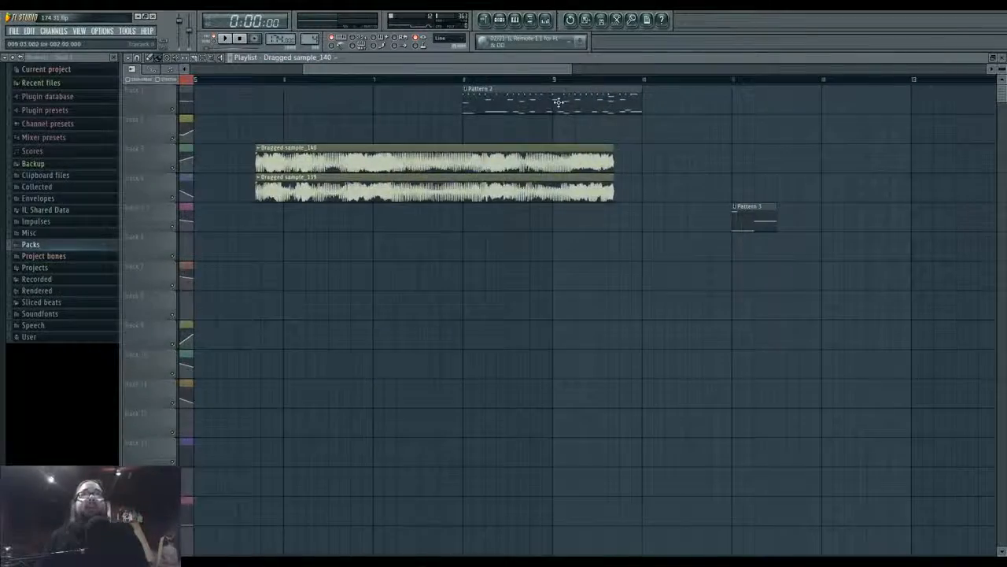
pyautogui.moveTo(558, 102); pyautogui.dragTo(739, 106)
pyautogui.moveTo(750, 210); pyautogui.dragTo(858, 213)
# Align both dragged sample clips to the start of bar 6 and set the playback range over their four bars
pyautogui.scroll(3, 376, 236)
pyautogui.moveTo(247, 251); pyautogui.dragTo(469, 281)
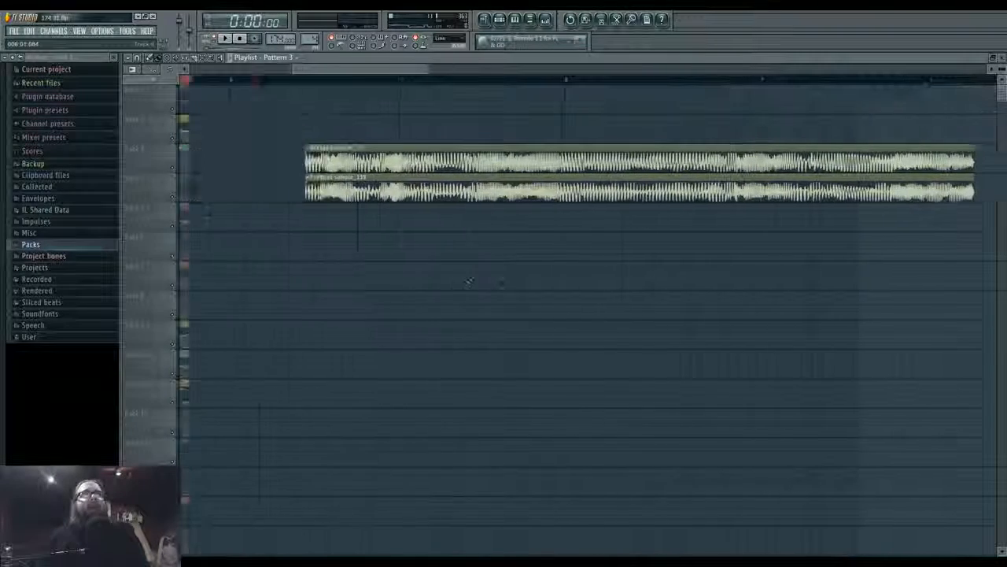
pyautogui.scroll(-2, 386, 288)
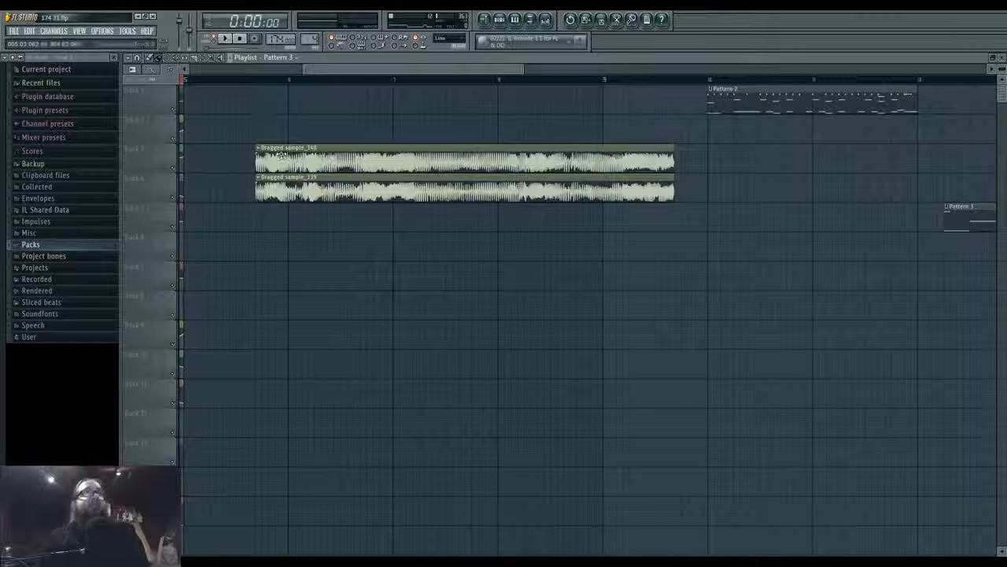
pyautogui.moveTo(281, 155); pyautogui.dragTo(313, 155)
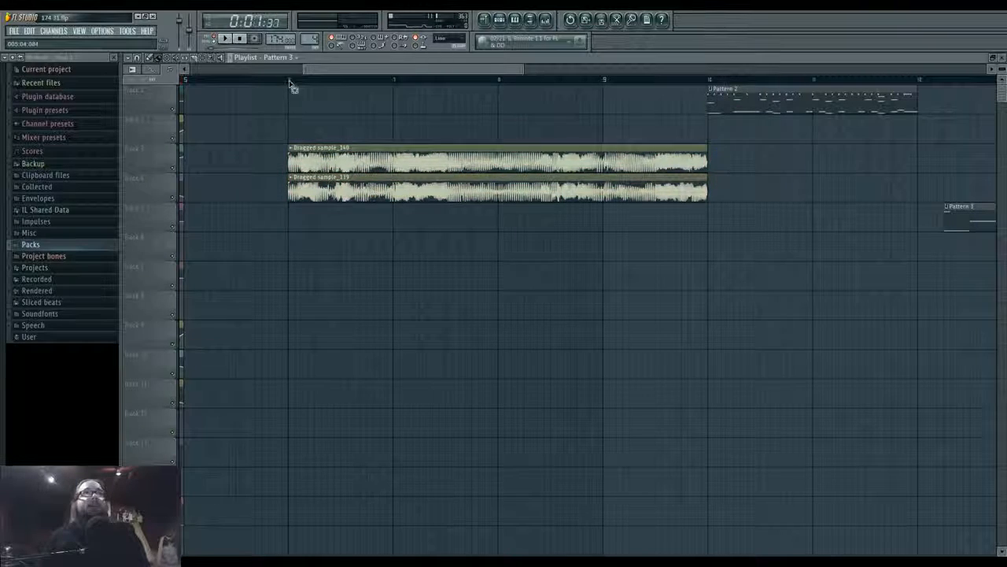
pyautogui.moveTo(291, 82); pyautogui.dragTo(723, 93)
# Assign Dragged sample_140 to mixer insert 4 and Dragged sample_139 to insert 5, routing both inserts only to insert 6
pyautogui.doubleClick(587, 153)
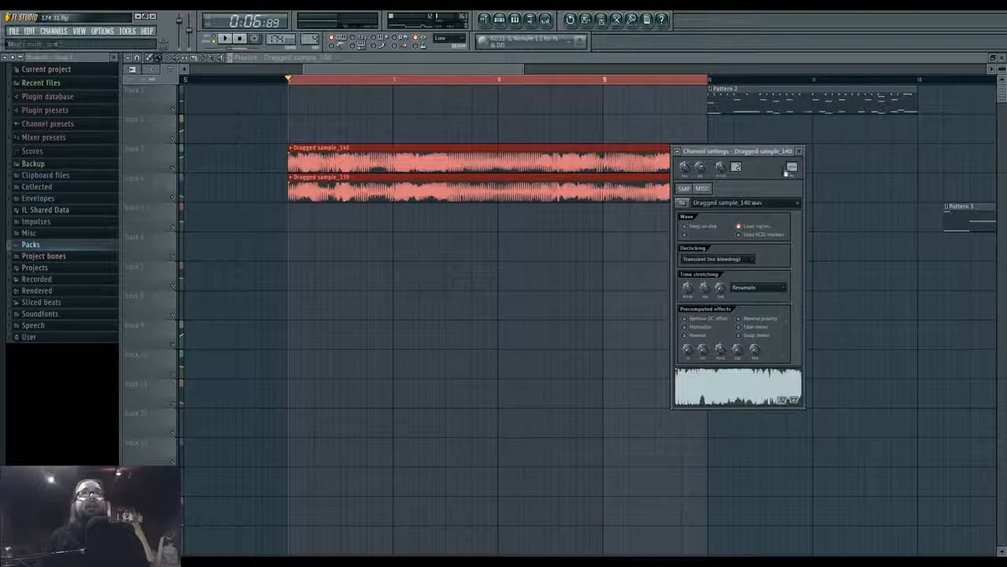
pyautogui.press('F9')
pyautogui.click(298, 241)
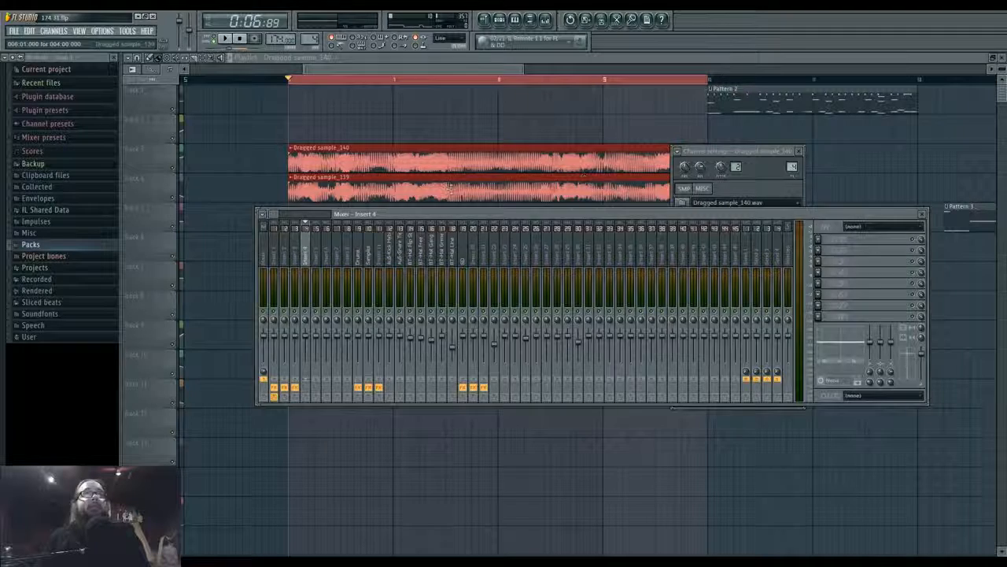
pyautogui.doubleClick(449, 187)
pyautogui.click(791, 167)
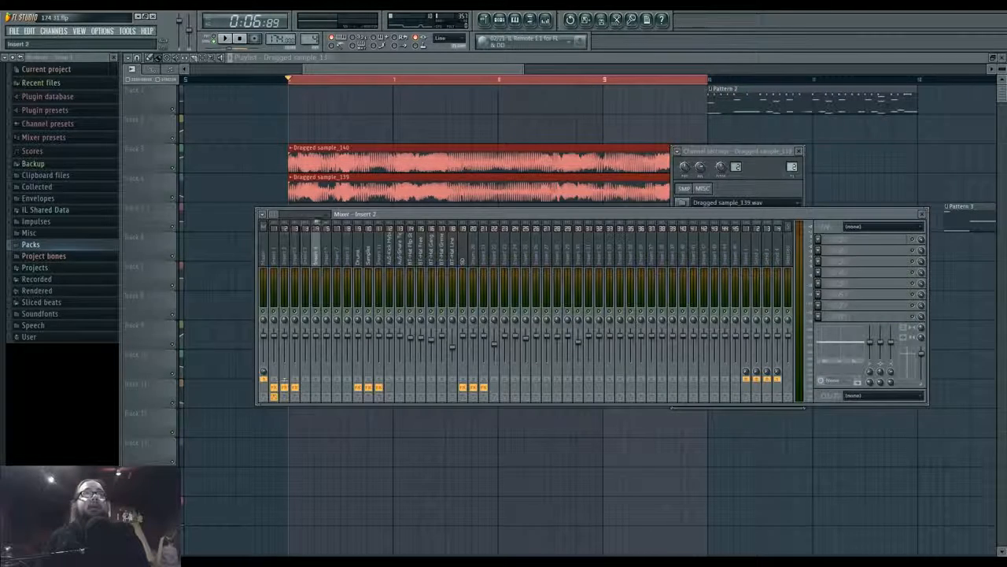
pyautogui.rightClick(329, 377)
pyautogui.click(336, 381)
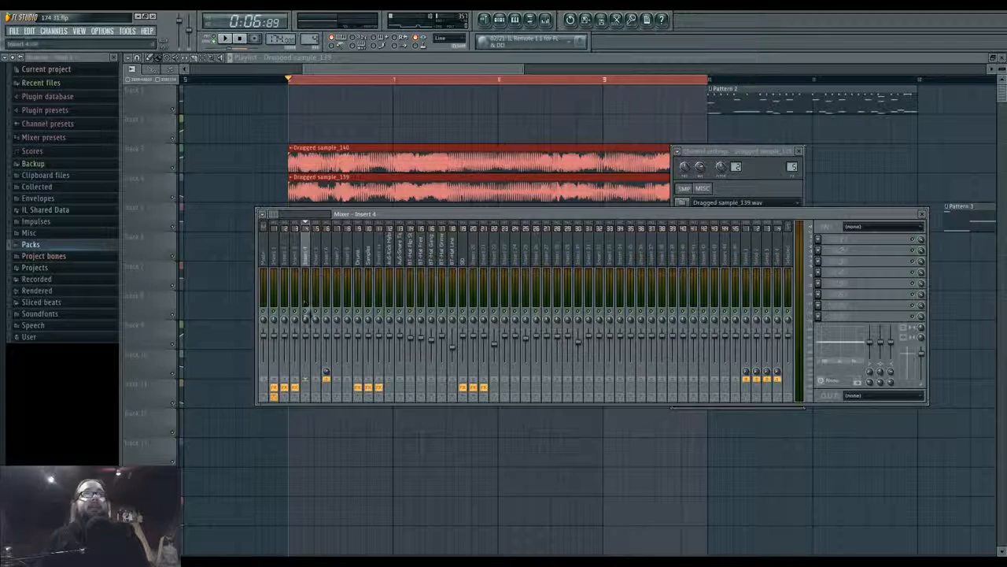
# Play the looped range and compare the layers on inserts 4 and 5
pyautogui.press('space')
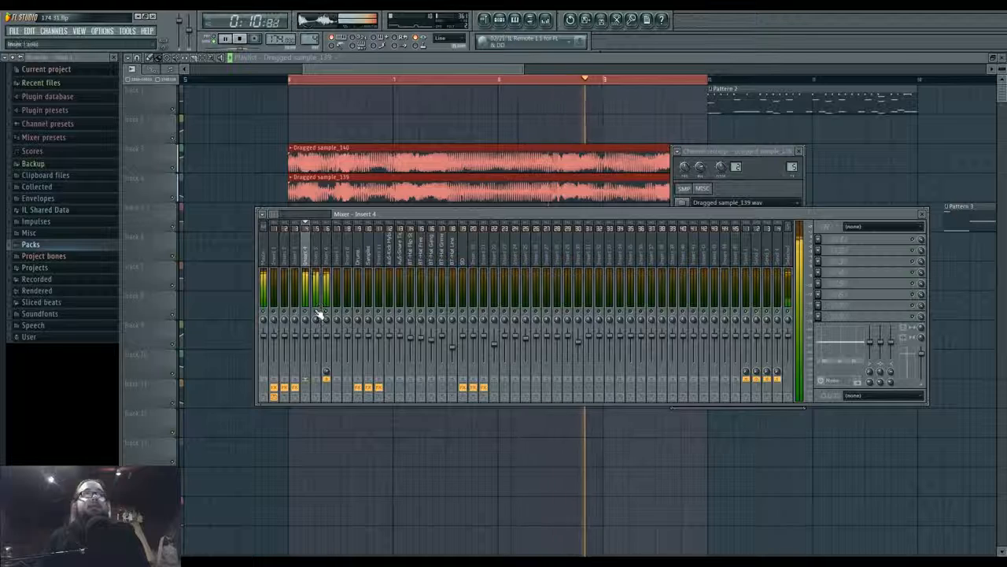
pyautogui.click(321, 265)
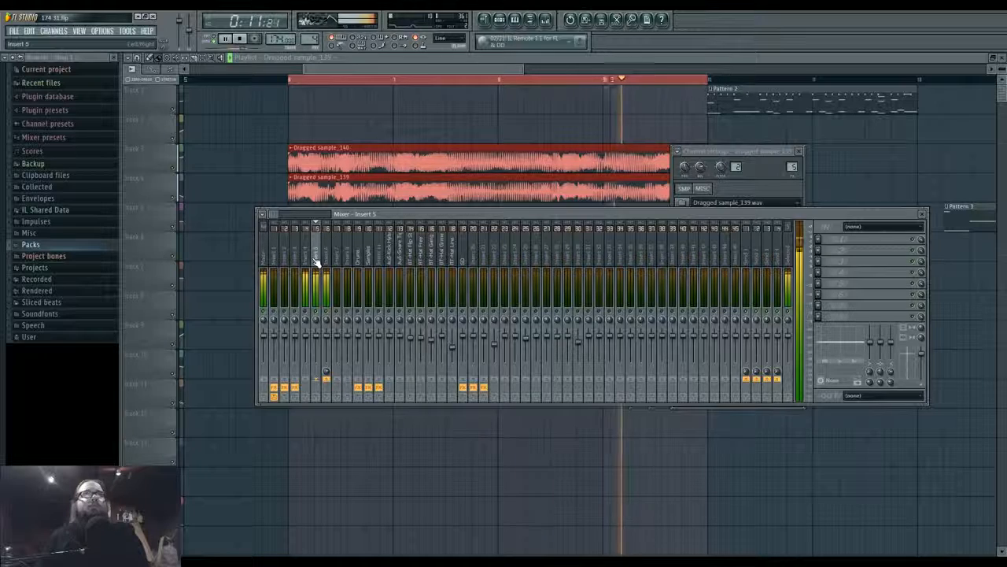
pyautogui.click(307, 314)
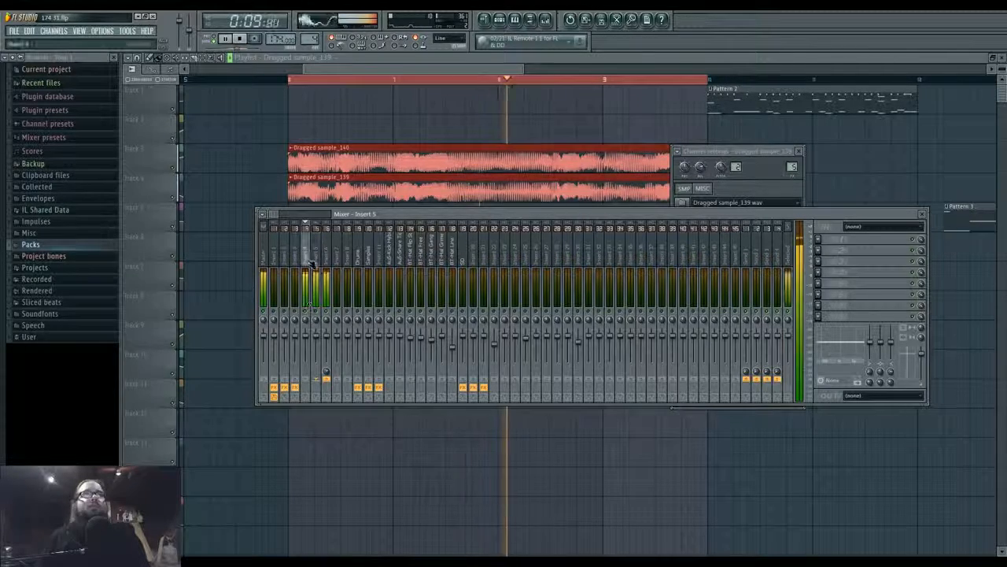
# Add Fruity Parametric EQ 2 to insert 4 and cut its low end using a high-pass band
pyautogui.click(819, 244)
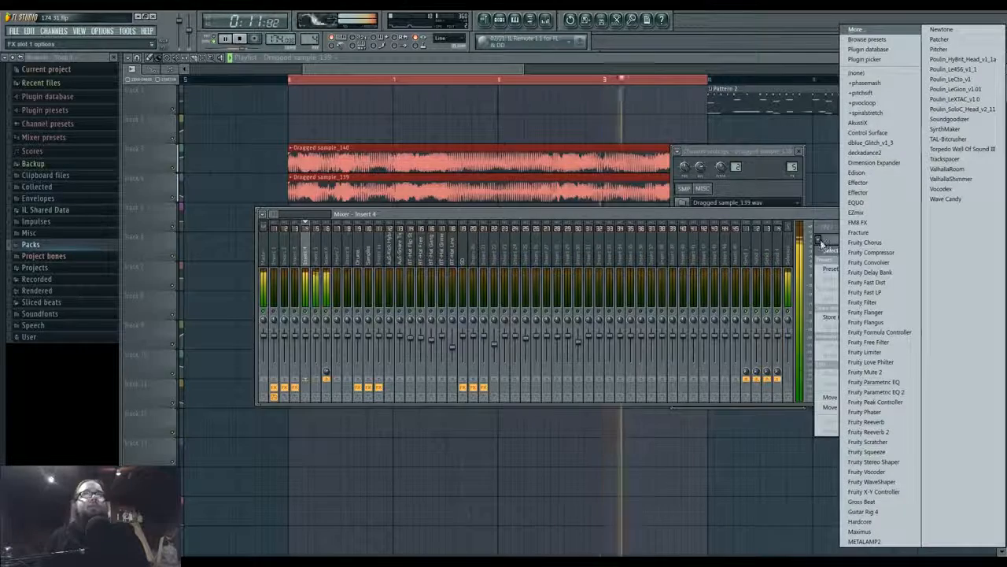
pyautogui.click(874, 394)
pyautogui.rightClick(182, 213)
pyautogui.moveTo(193, 237)
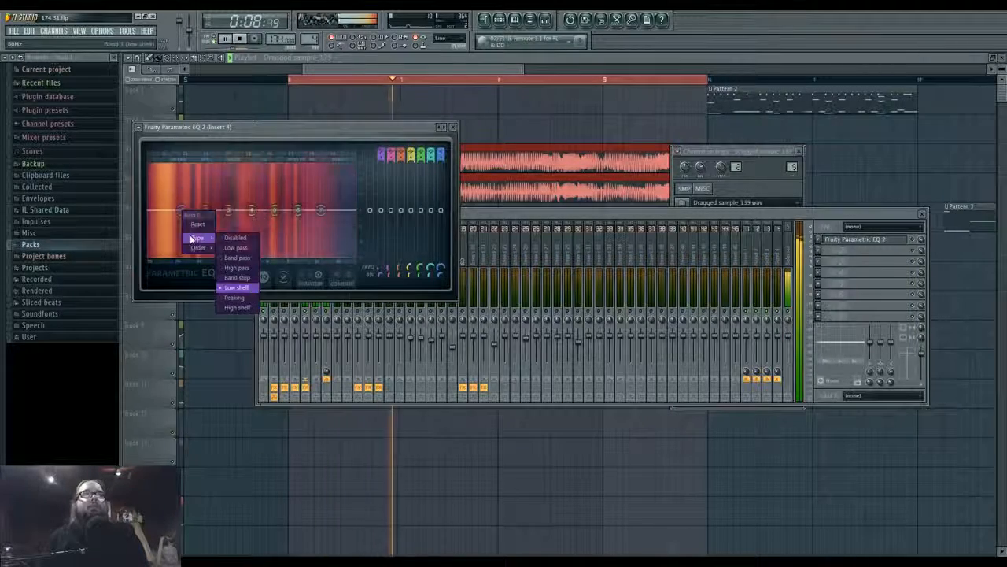
pyautogui.click(241, 269)
pyautogui.moveTo(182, 211); pyautogui.dragTo(321, 226)
pyautogui.moveTo(252, 210)
pyautogui.mouseDown()
pyautogui.moveTo(280, 208)
pyautogui.moveTo(237, 214)
pyautogui.moveTo(242, 225)
pyautogui.mouseUp()
# Add Fruity Parametric EQ 2 to insert 5 and dip the midrange with band 4
pyautogui.click(524, 215)
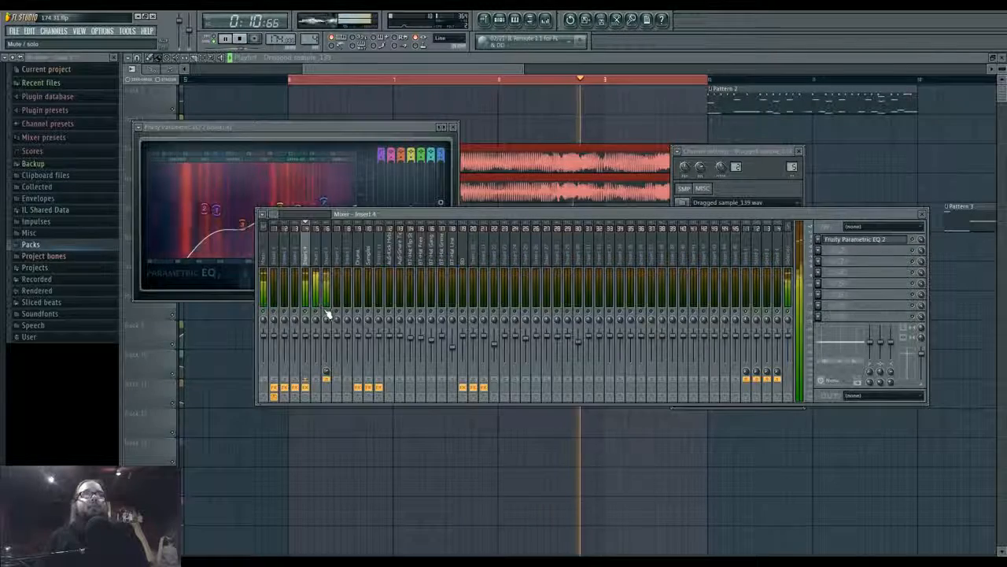
pyautogui.click(317, 277)
pyautogui.click(817, 241)
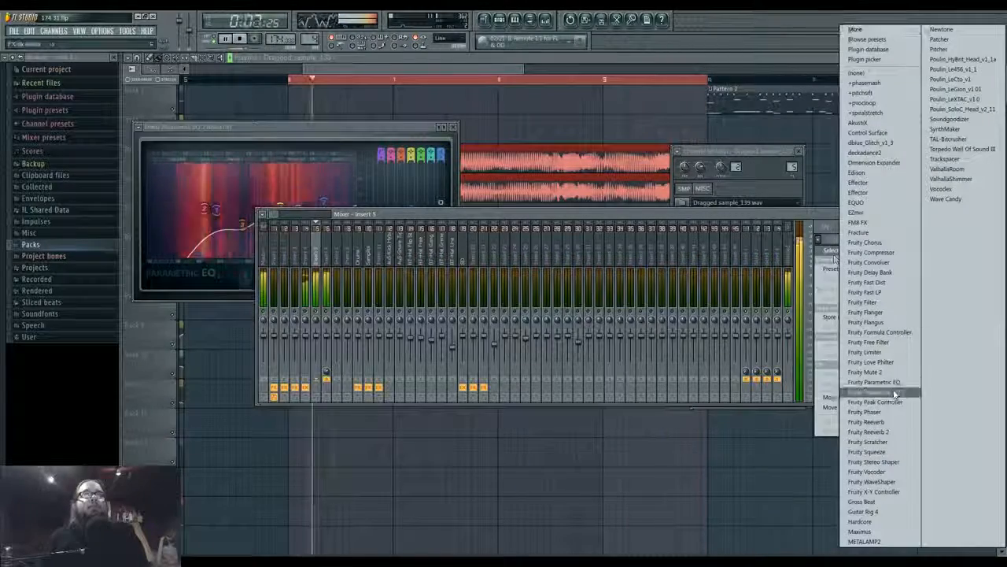
pyautogui.click(866, 394)
pyautogui.moveTo(274, 211)
pyautogui.mouseDown()
pyautogui.moveTo(280, 229)
pyautogui.moveTo(226, 234)
pyautogui.moveTo(320, 222)
pyautogui.moveTo(316, 231)
pyautogui.moveTo(259, 215)
pyautogui.mouseUp()
pyautogui.click(466, 216)
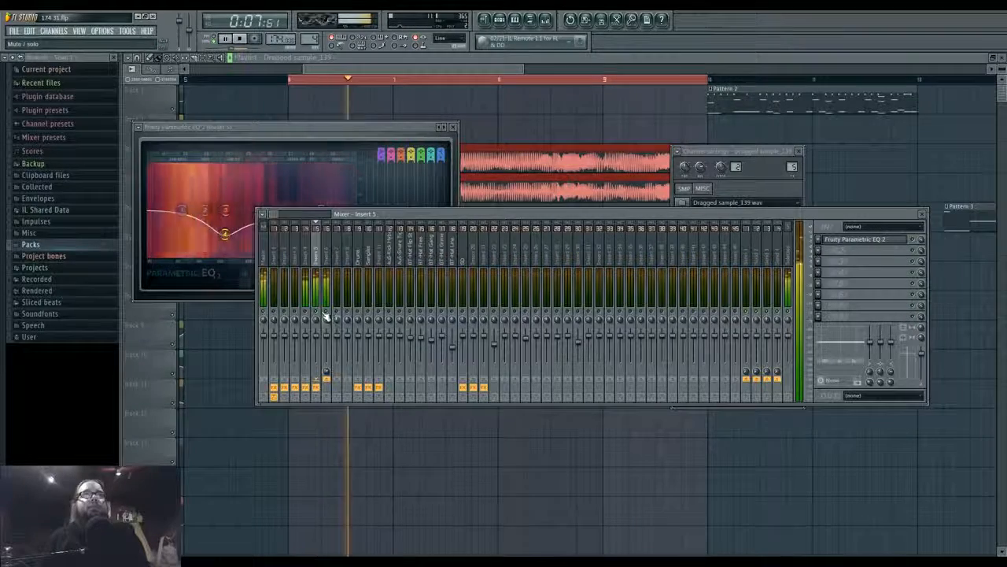
# Slip the audio inside the Dragged sample_140 clip to line its waveform up with Dragged sample_139, and audition the result
pyautogui.click(474, 132)
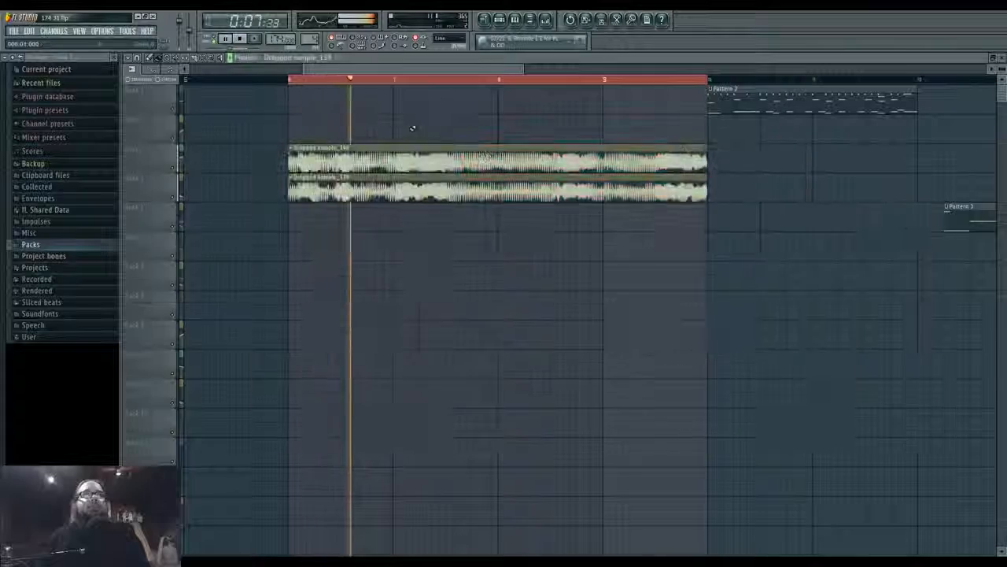
pyautogui.press('space')
pyautogui.scroll(6, 344, 236)
pyautogui.scroll(8, 324, 244)
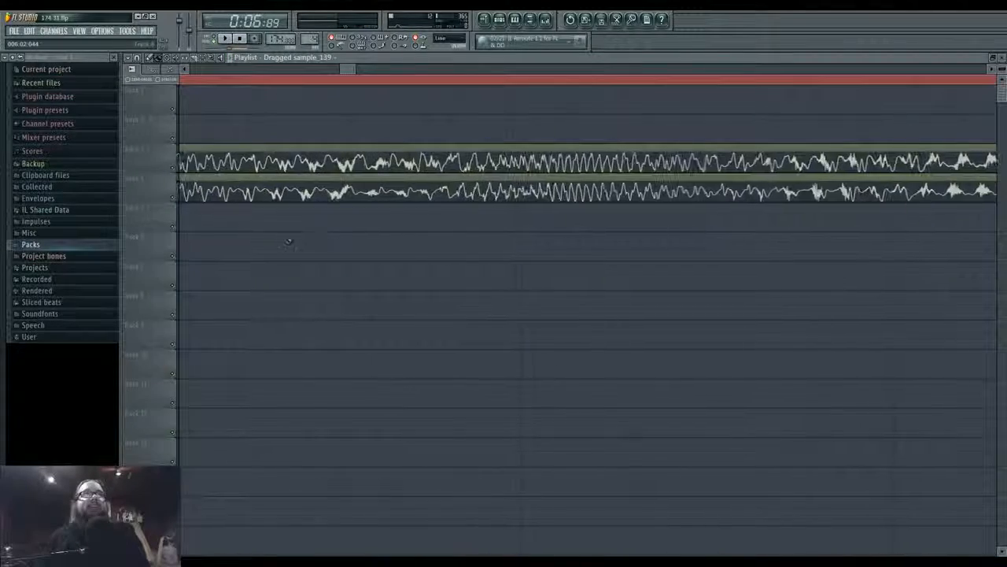
pyautogui.scroll(2, 292, 219)
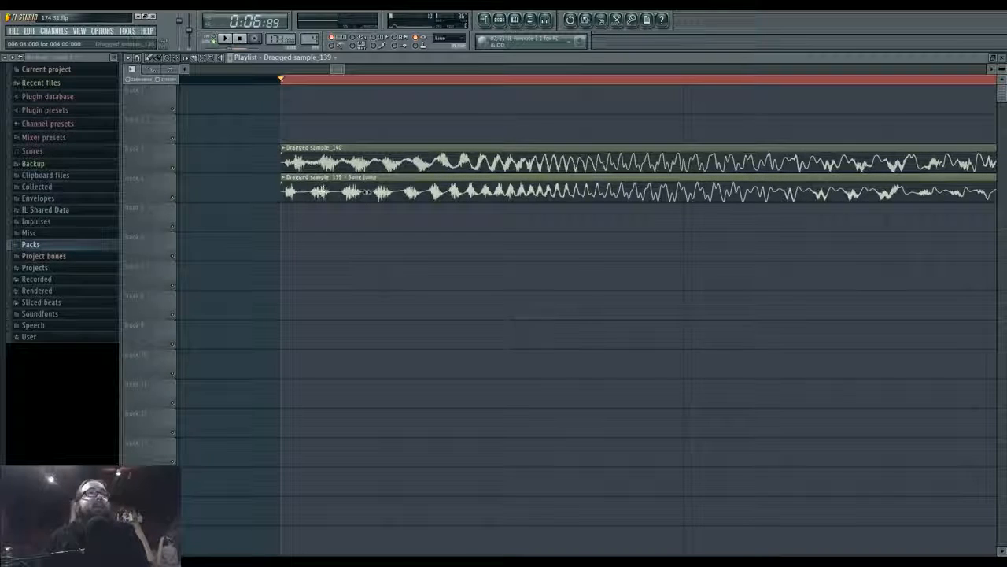
pyautogui.click(352, 163)
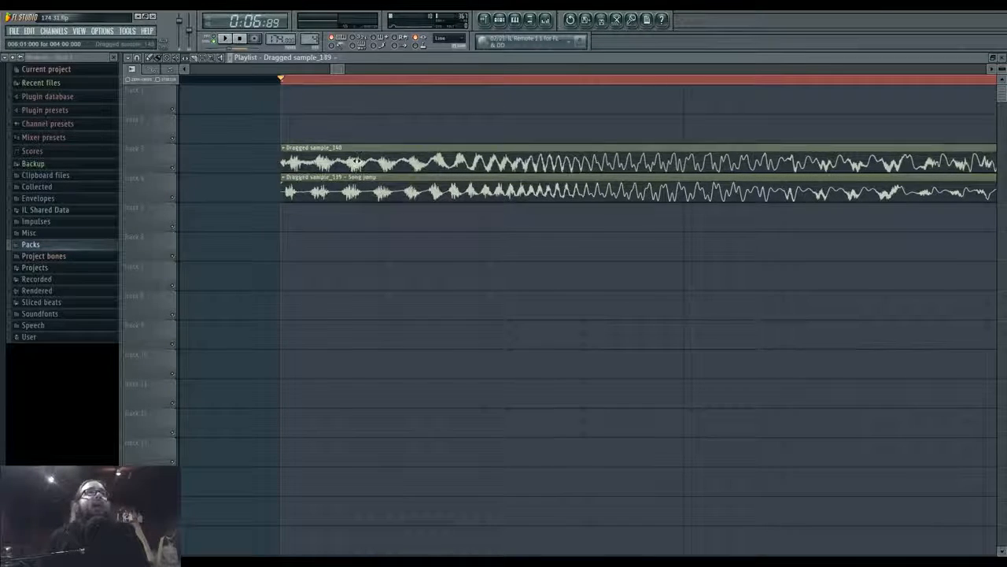
pyautogui.press('space')
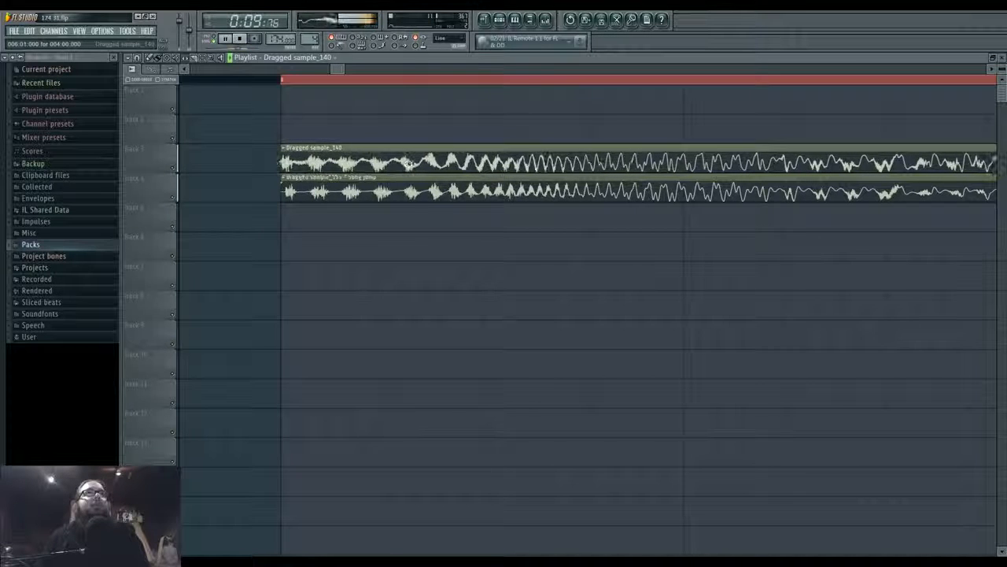
pyautogui.press('space')
pyautogui.press('space')
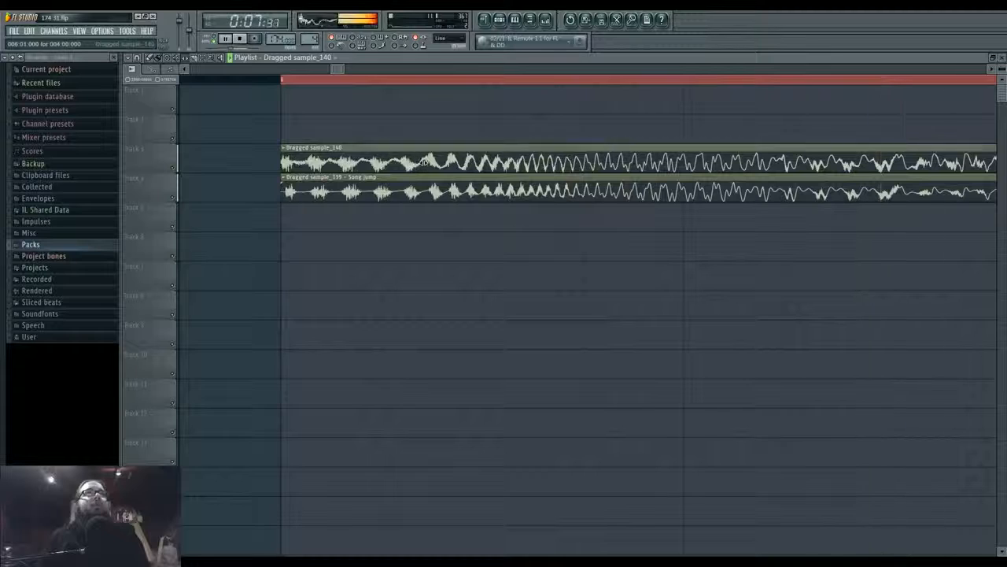
# Set the project's timebase to 960 PPQ in the general project settings
pyautogui.click(126, 31)
pyautogui.moveTo(104, 32)
pyautogui.click(114, 51)
pyautogui.click(393, 436)
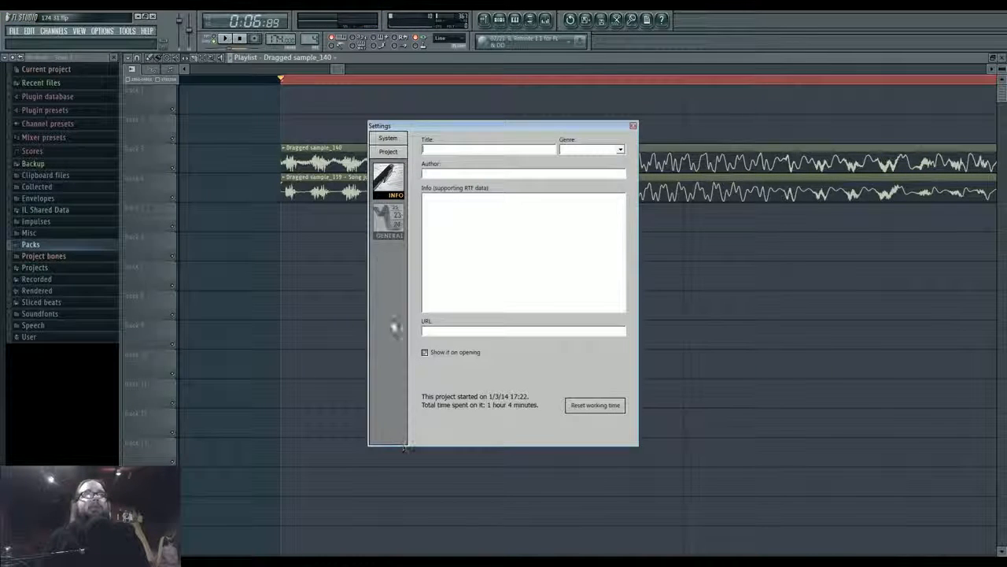
pyautogui.click(386, 221)
pyautogui.click(472, 196)
pyautogui.click(473, 303)
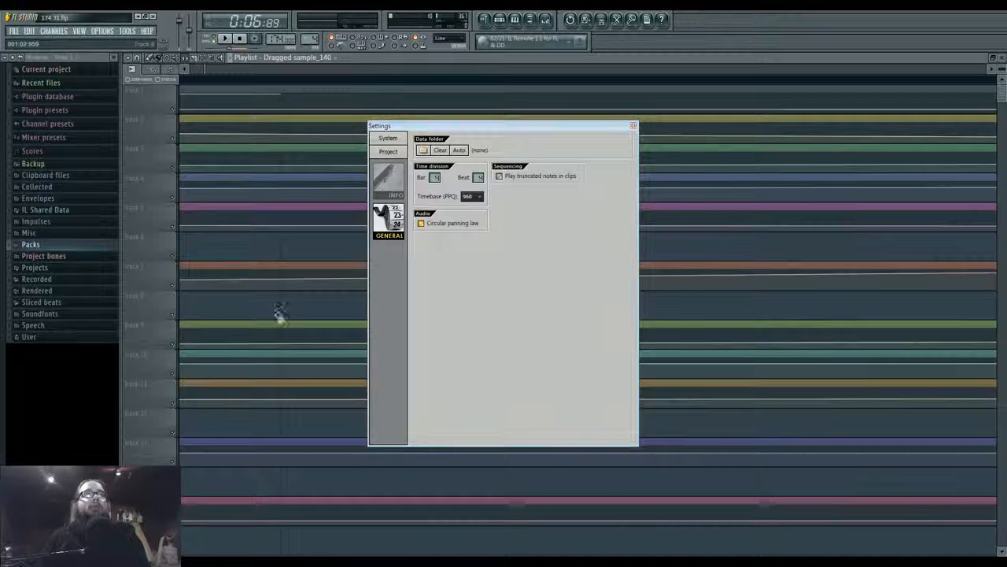
pyautogui.click(634, 125)
# Nudge the Dragged sample_139 clip to start at 006:01:012 so its waveform lines up with Dragged sample_140
pyautogui.moveTo(204, 70); pyautogui.dragTo(422, 70)
pyautogui.scroll(6, 636, 188)
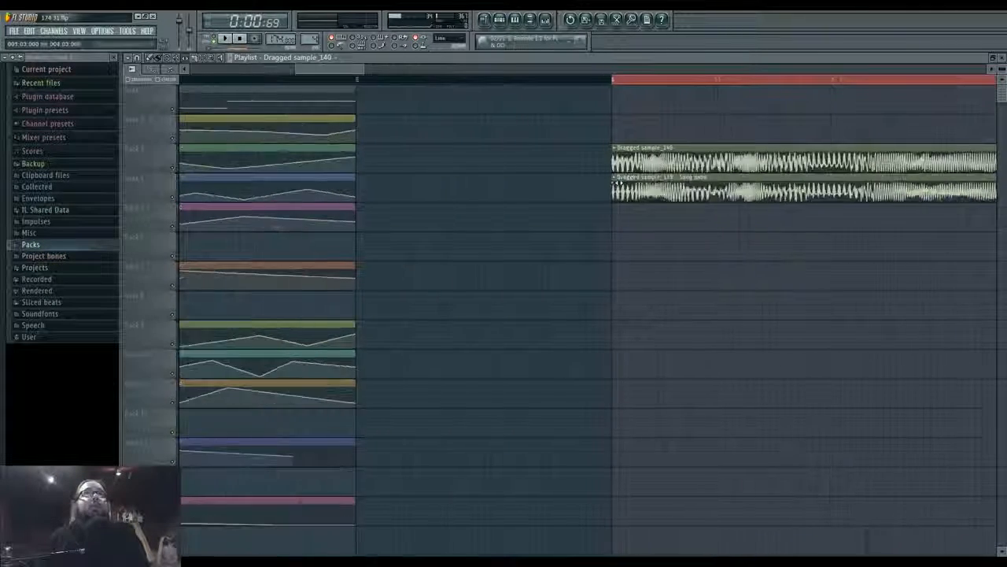
pyautogui.scroll(4, 647, 188)
pyautogui.moveTo(417, 197); pyautogui.dragTo(935, 249)
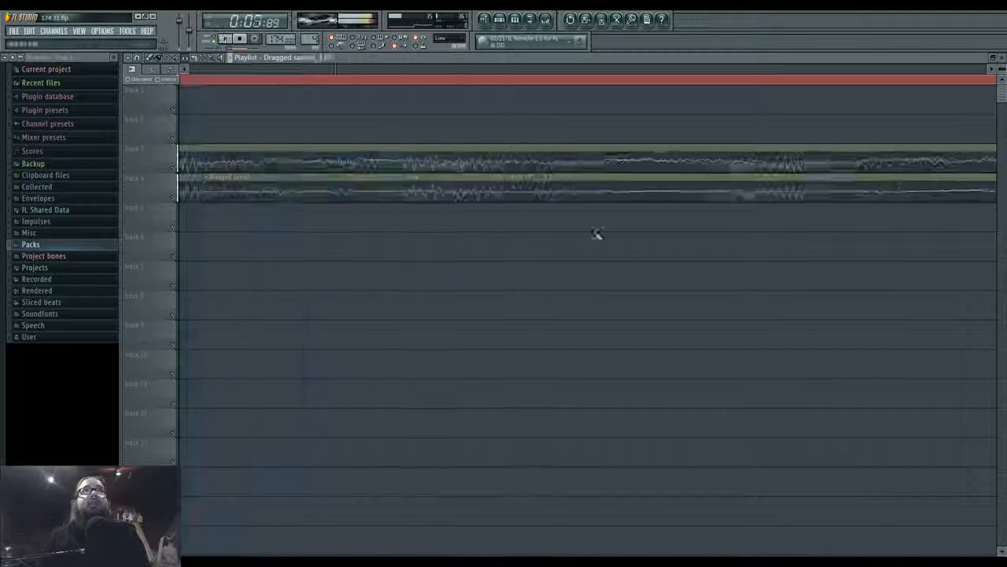
pyautogui.hscroll(-3, 387, 66)
pyautogui.moveTo(549, 306); pyautogui.dragTo(432, 290)
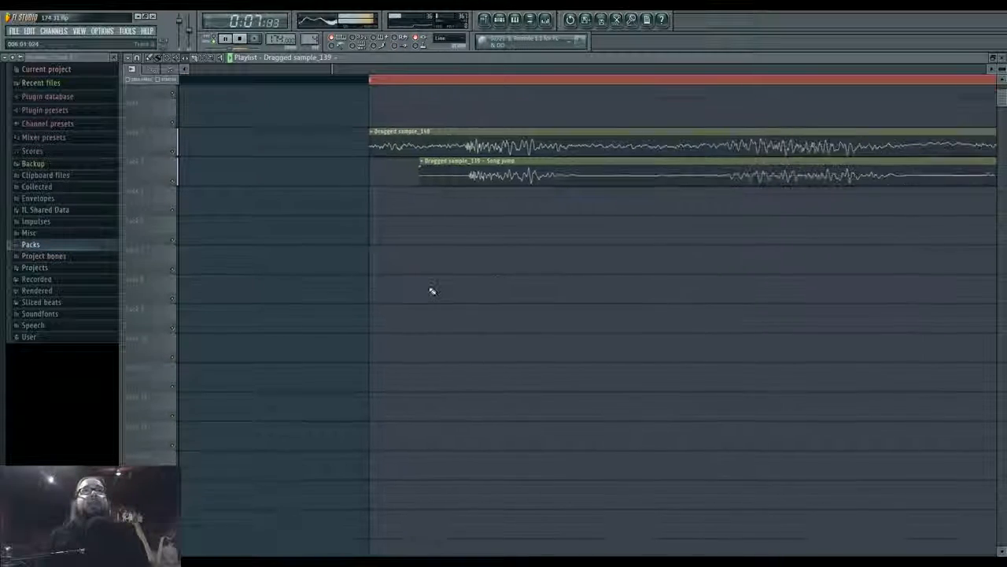
pyautogui.scroll(-3, 472, 276)
pyautogui.moveTo(495, 270); pyautogui.dragTo(355, 272)
pyautogui.scroll(4, 356, 272)
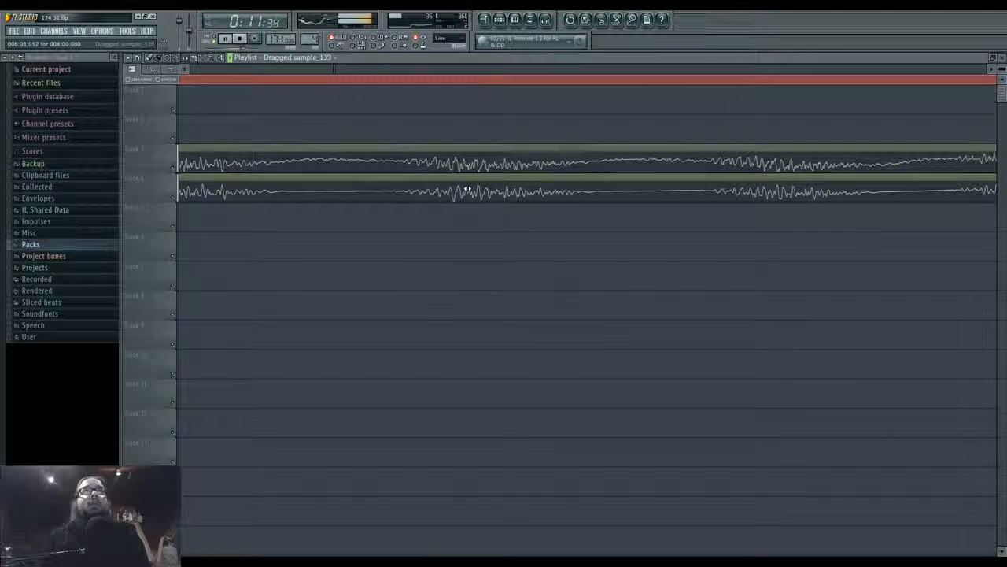
pyautogui.moveTo(465, 190); pyautogui.dragTo(466, 190)
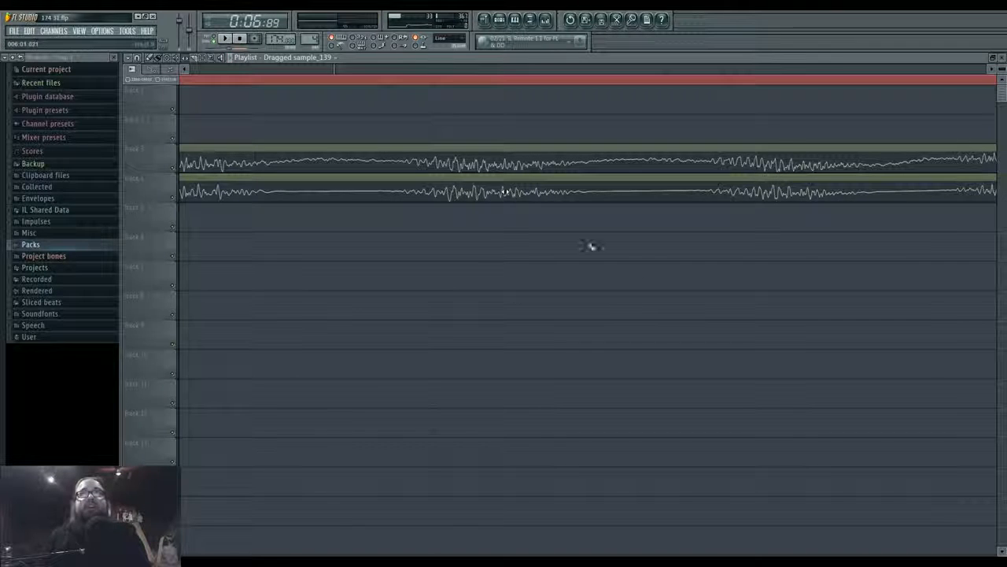
# Check along the two clips how well their waveforms line up and play them together
pyautogui.moveTo(592, 247); pyautogui.dragTo(541, 289)
pyautogui.moveTo(668, 240); pyautogui.dragTo(564, 252)
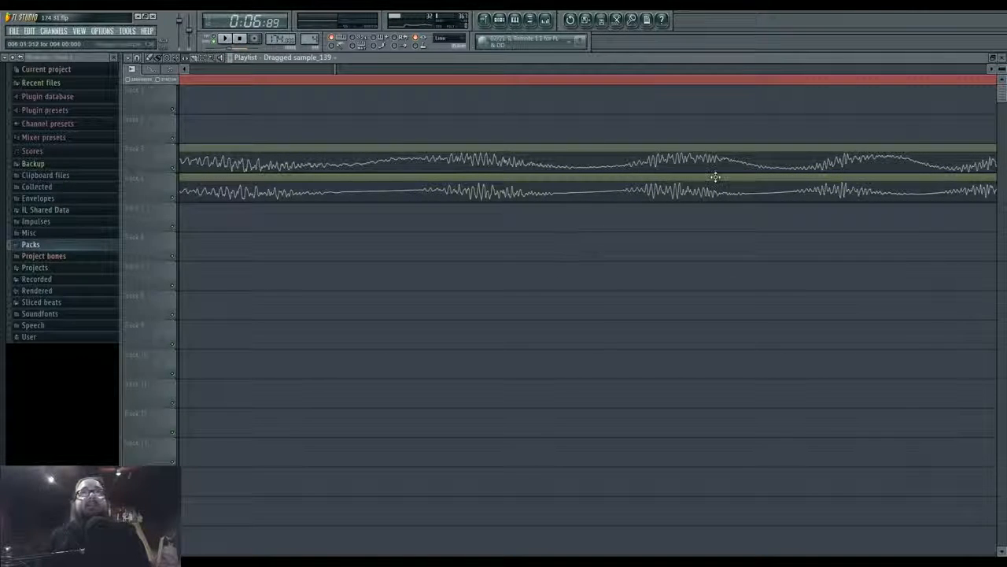
pyautogui.moveTo(749, 208); pyautogui.dragTo(510, 242)
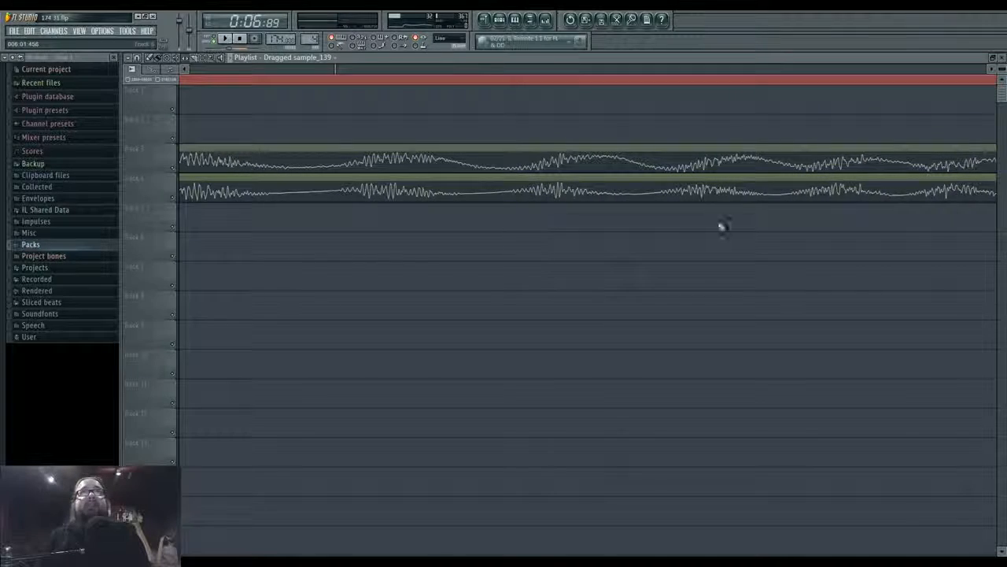
pyautogui.moveTo(765, 234); pyautogui.dragTo(502, 234)
pyautogui.press('space')
pyautogui.scroll(-5, 498, 265)
pyautogui.press('space')
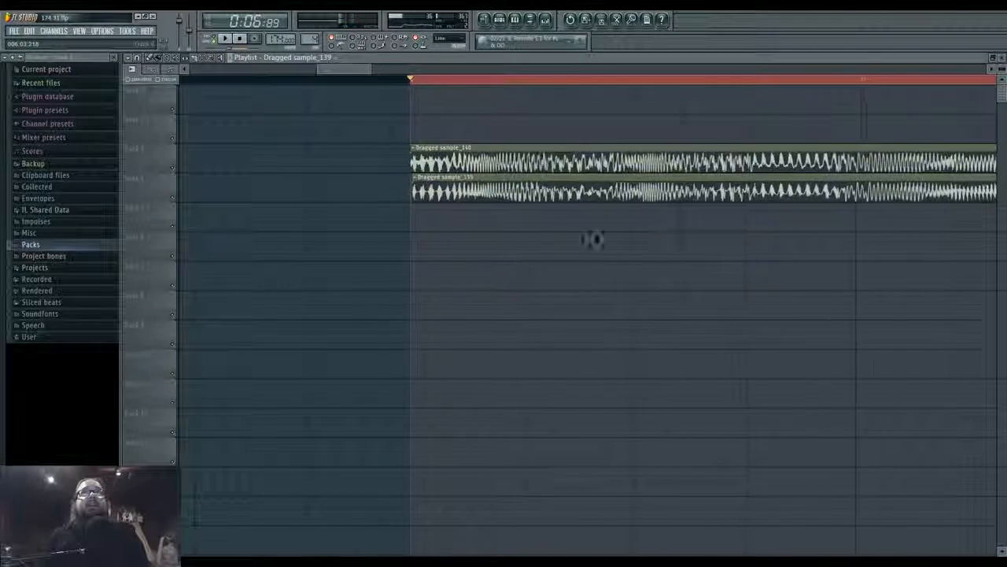
pyautogui.moveTo(594, 240); pyautogui.dragTo(408, 240)
pyautogui.moveTo(707, 228); pyautogui.dragTo(513, 221)
pyautogui.scroll(-8, 520, 229)
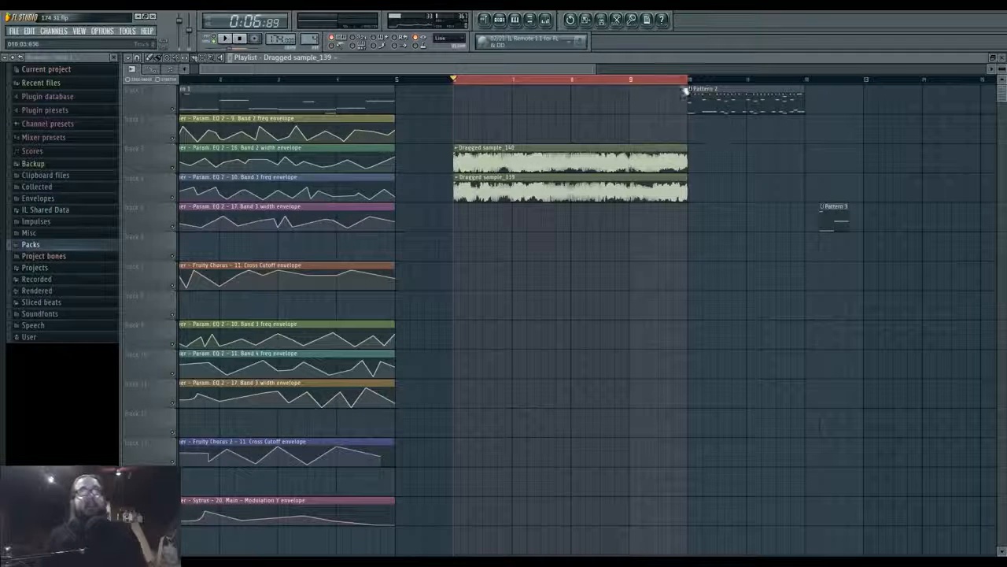
# Clear the playback range, move playback to Pattern 3 and open that pattern's Harmor notes in the piano roll
pyautogui.click(823, 81)
pyautogui.press('F9')
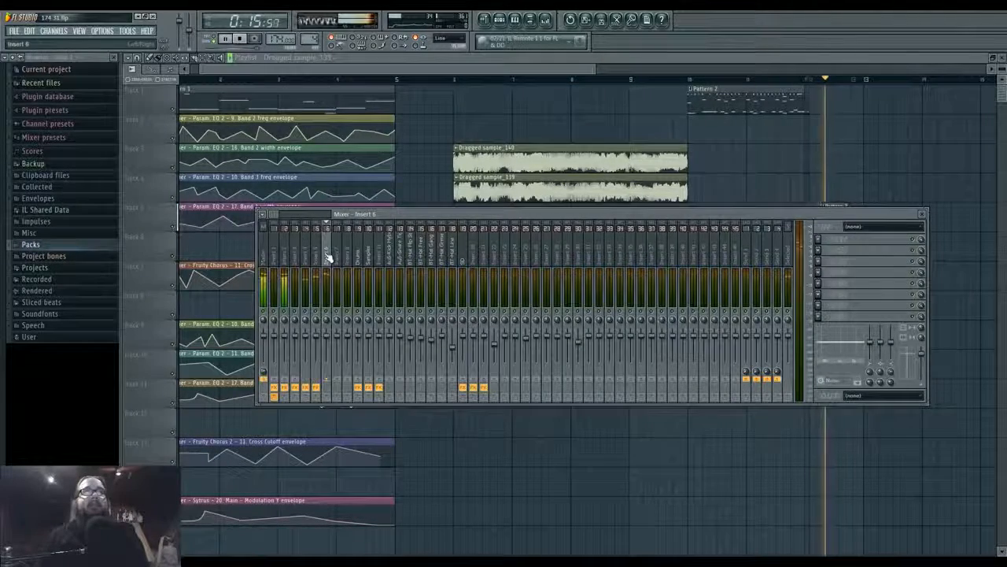
pyautogui.press('F9')
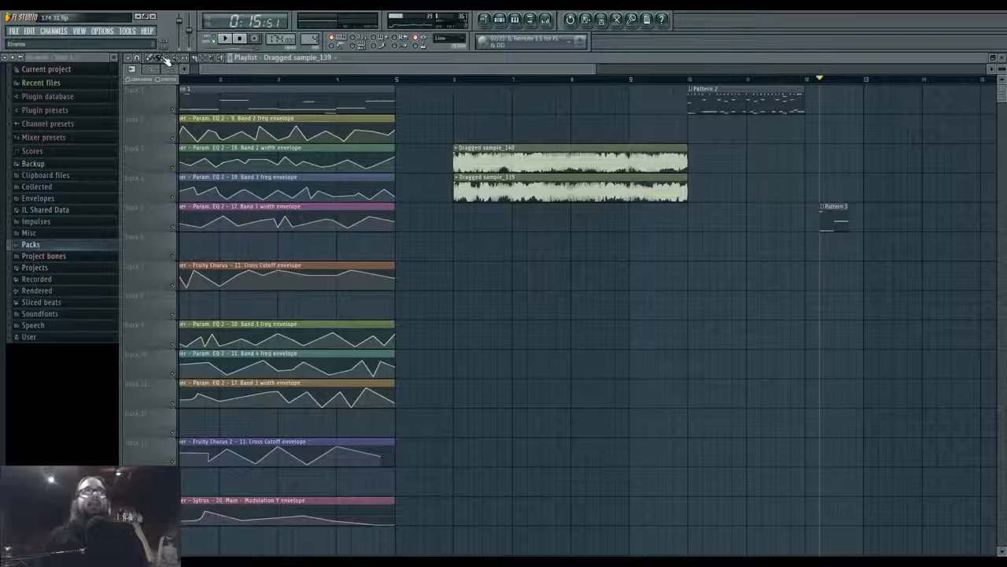
pyautogui.doubleClick(842, 208)
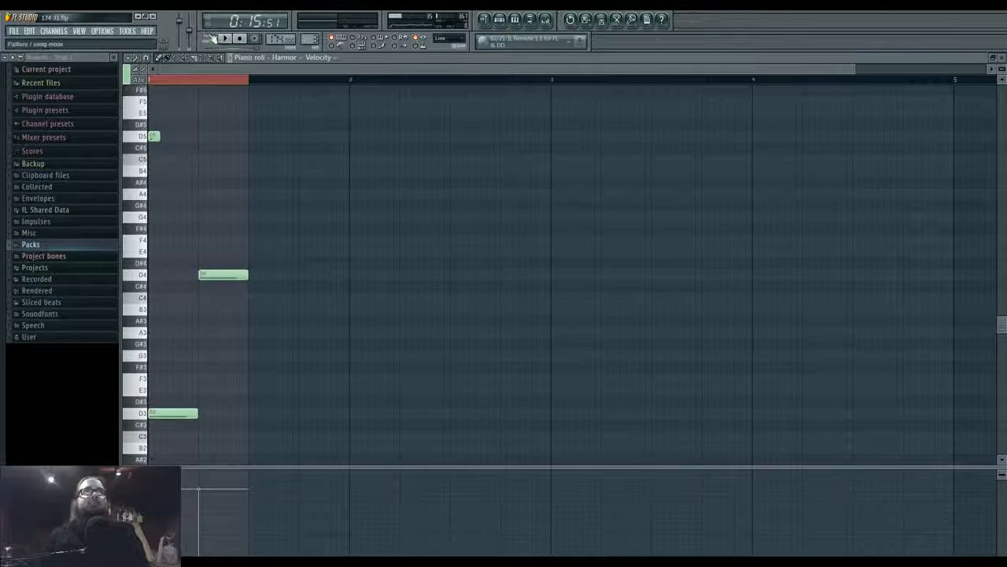
# Play Pattern 3 on its own and inspect the Harmor channel's image and FX settings
pyautogui.press('F6')
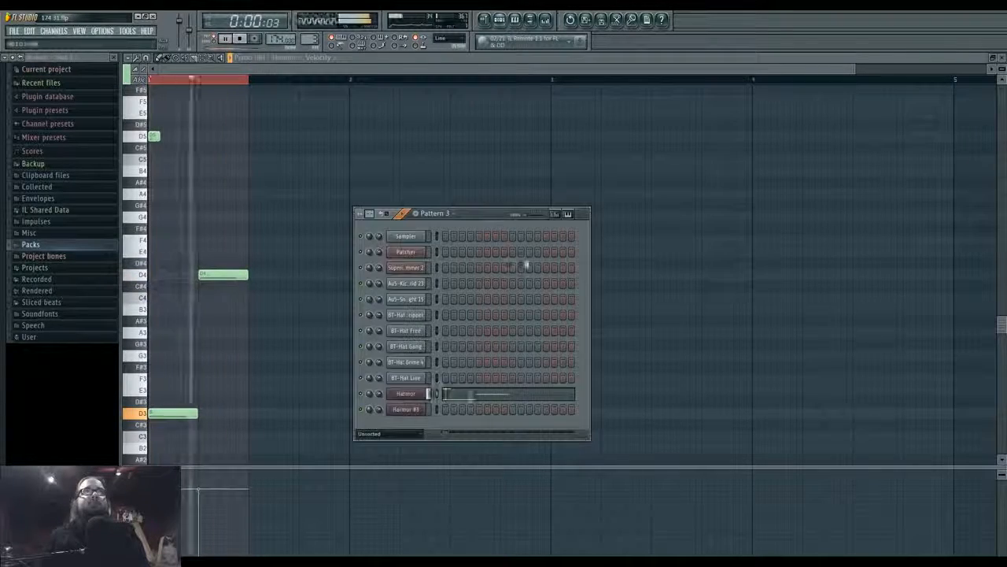
pyautogui.click(420, 394)
pyautogui.press('space')
pyautogui.press('space')
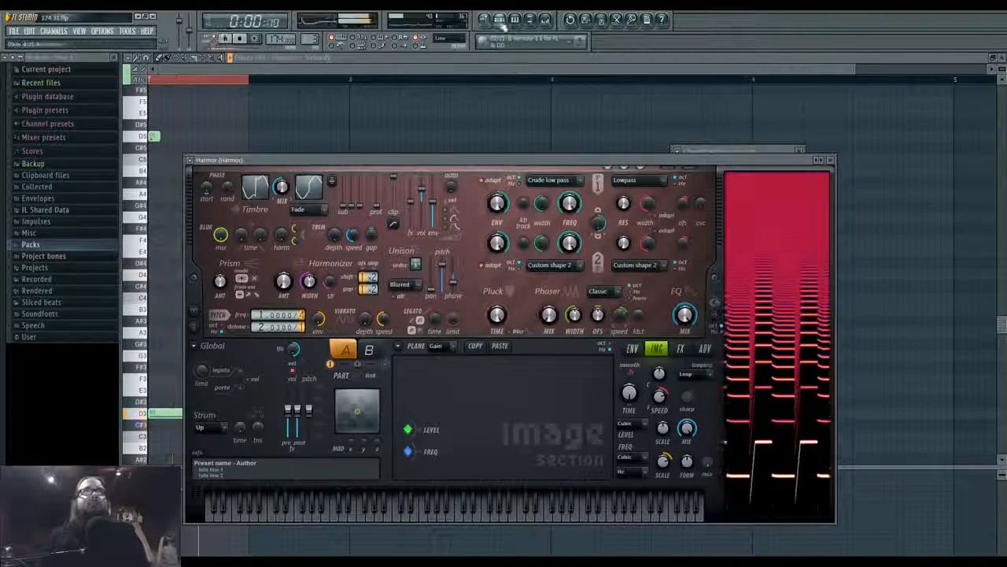
pyautogui.click(500, 21)
pyautogui.click(409, 396)
pyautogui.click(408, 396)
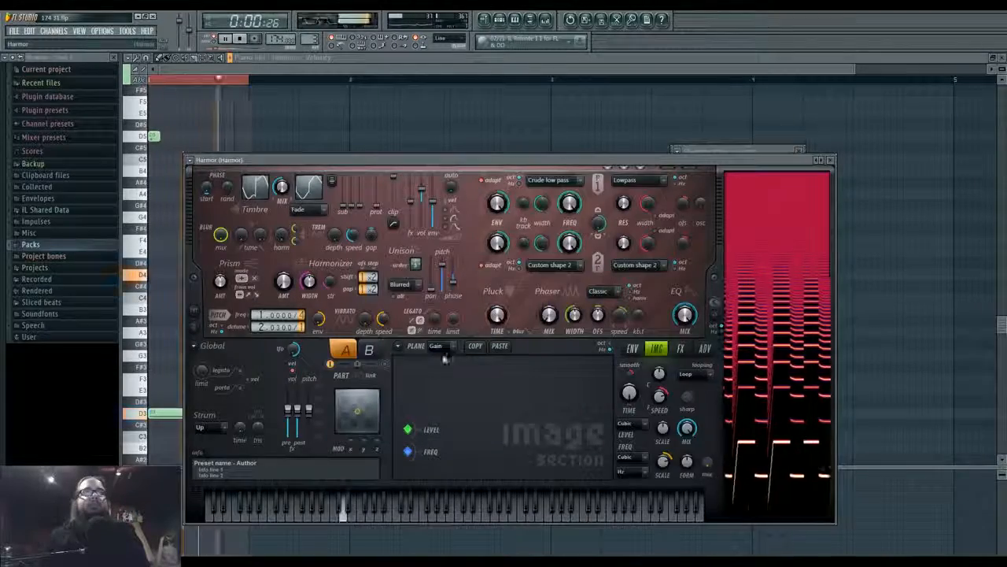
pyautogui.click(681, 349)
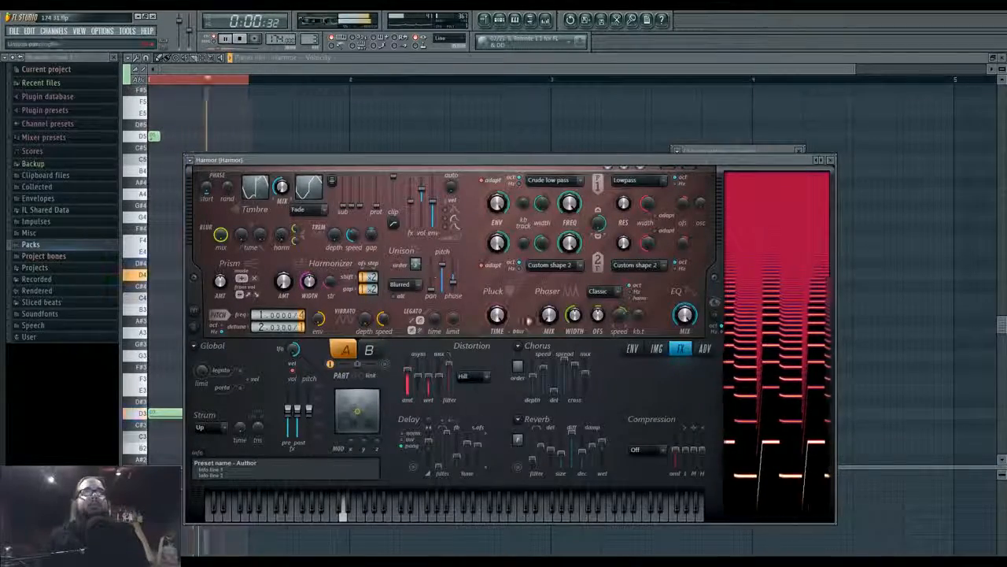
pyautogui.moveTo(717, 159); pyautogui.dragTo(744, 230)
# Add Fruity Chorus to insert 2 with delay about 1.92 ms, depth about 0.75 ms, stereo 19 degrees and cross cutoff about 5.18 Hz
pyautogui.press('space')
pyautogui.press('F9')
pyautogui.press('space')
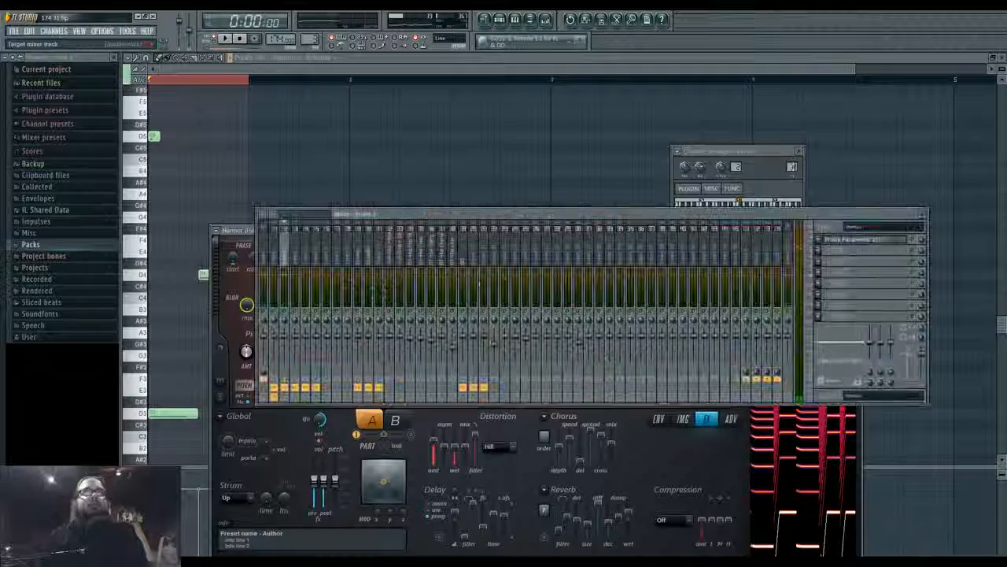
pyautogui.press('space')
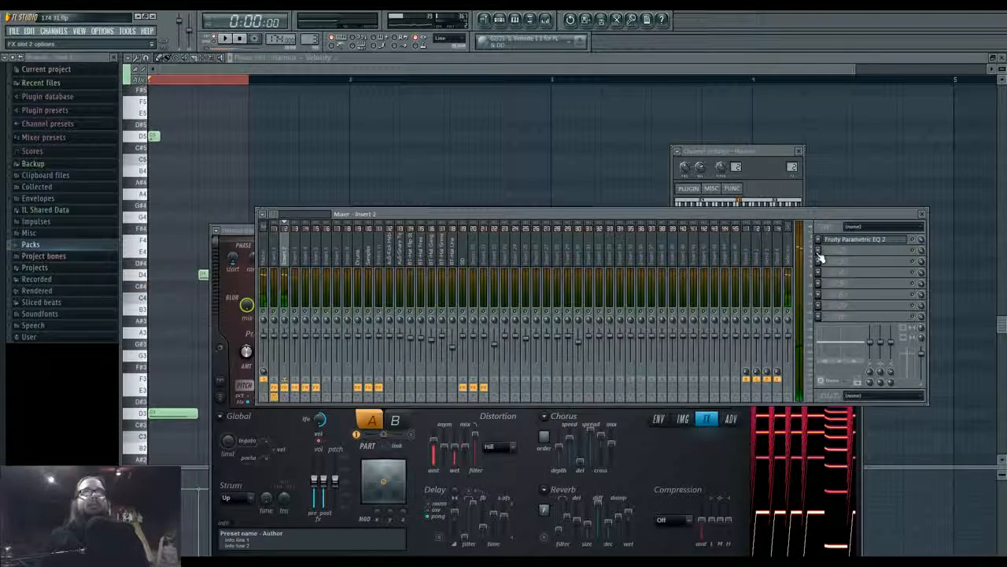
pyautogui.click(820, 252)
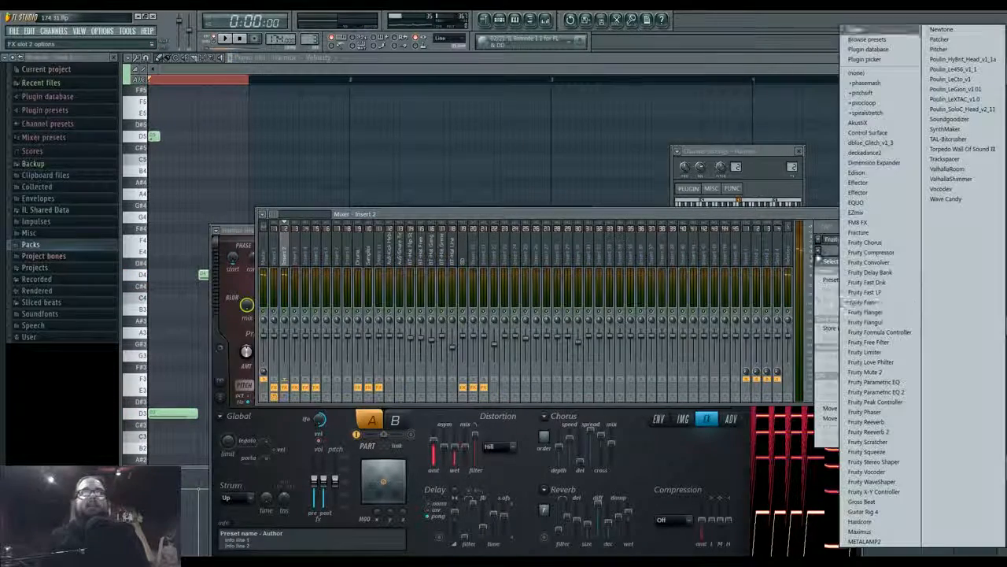
pyautogui.click(905, 245)
pyautogui.press('space')
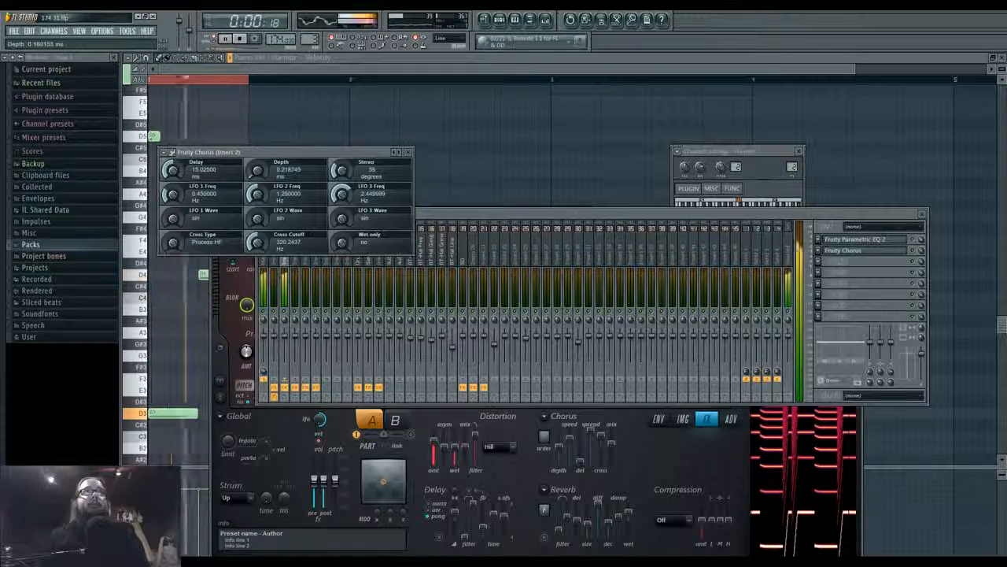
pyautogui.moveTo(173, 170); pyautogui.dragTo(173, 195)
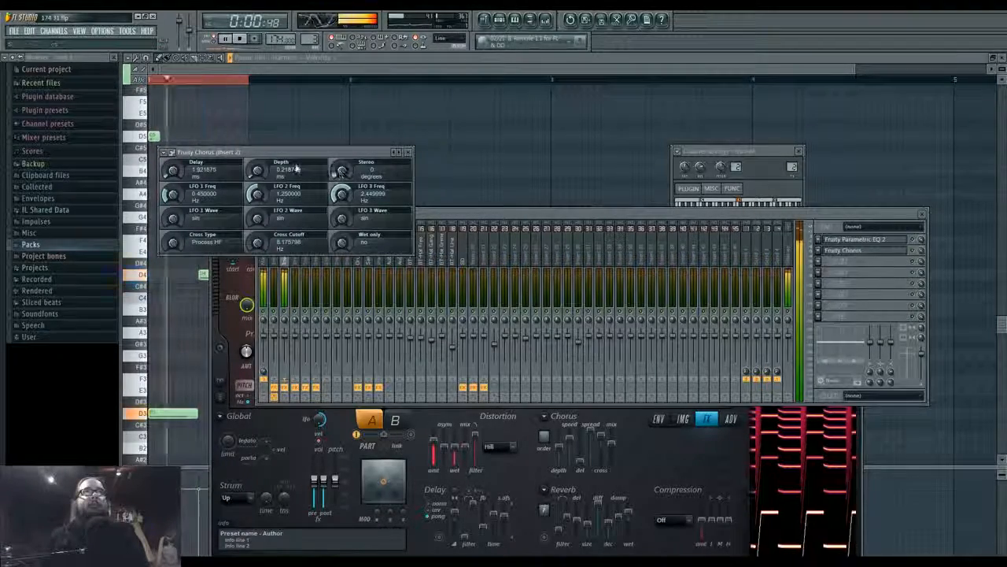
# Add Fruity Flangus after the chorus on insert 2 and adjust its sliders by ear
pyautogui.click(817, 262)
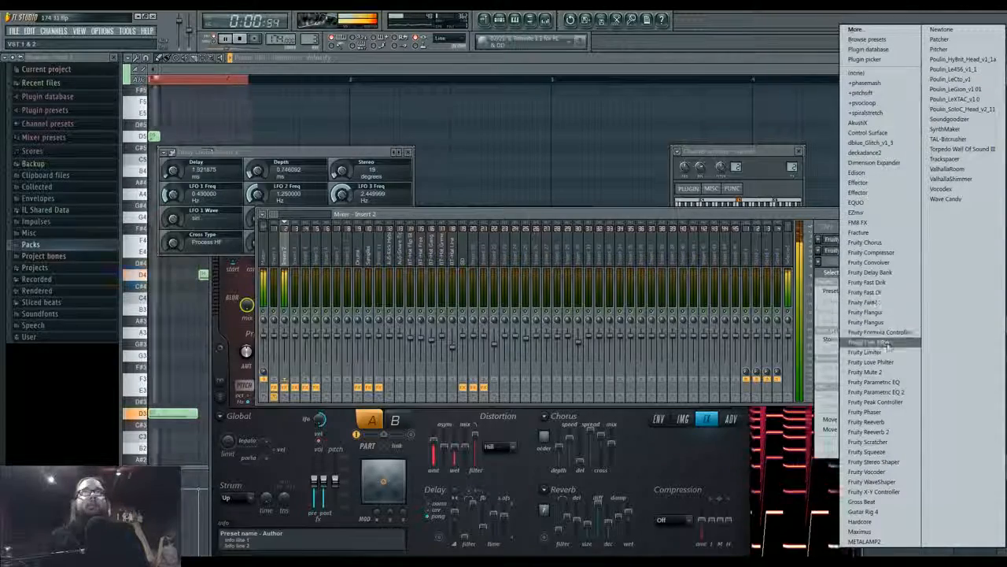
pyautogui.click(864, 322)
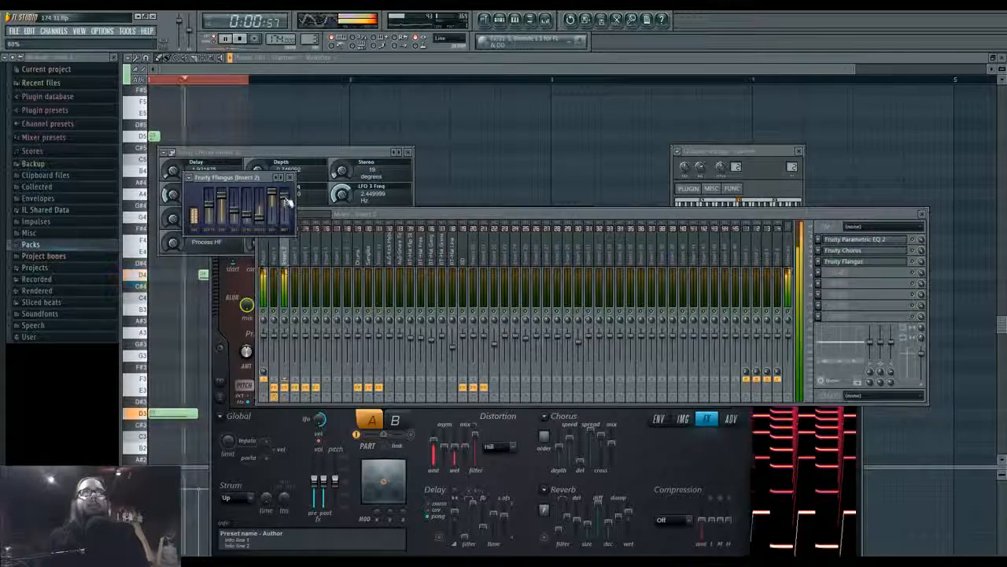
# Add Fruity WaveShaper after Flangus on insert 2 and bend its curve with several extra points by ear
pyautogui.click(838, 287)
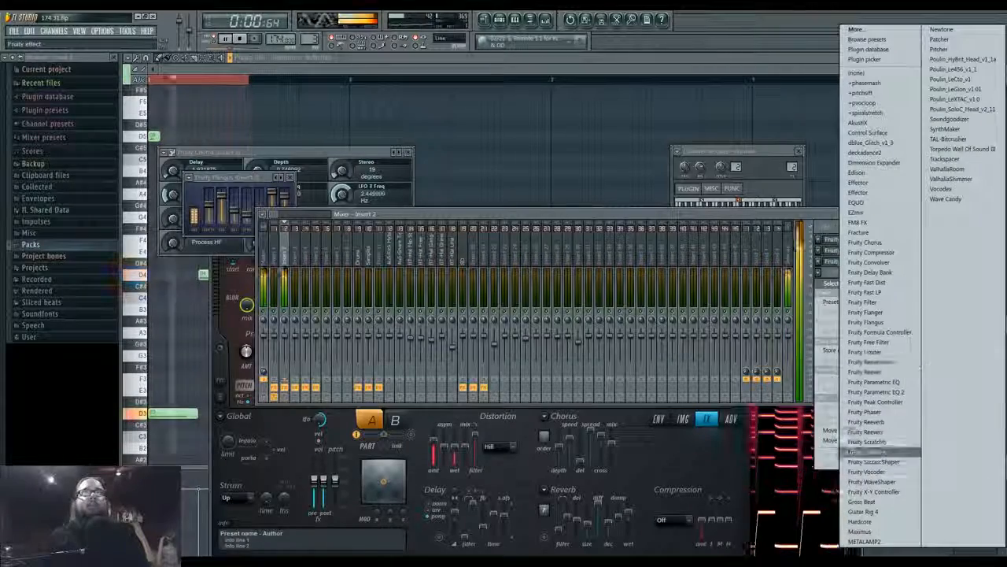
pyautogui.click(901, 482)
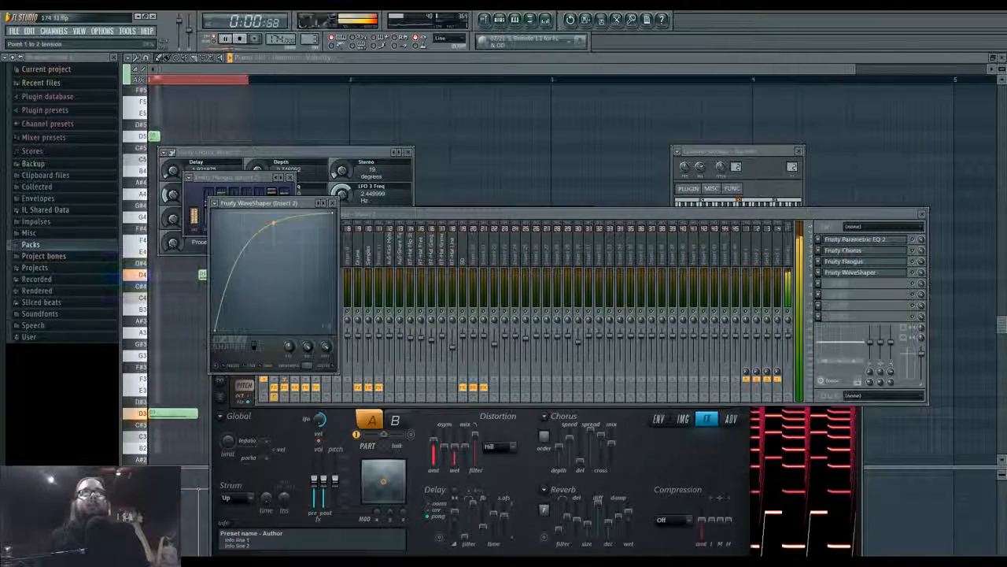
pyautogui.moveTo(271, 244); pyautogui.dragTo(254, 267)
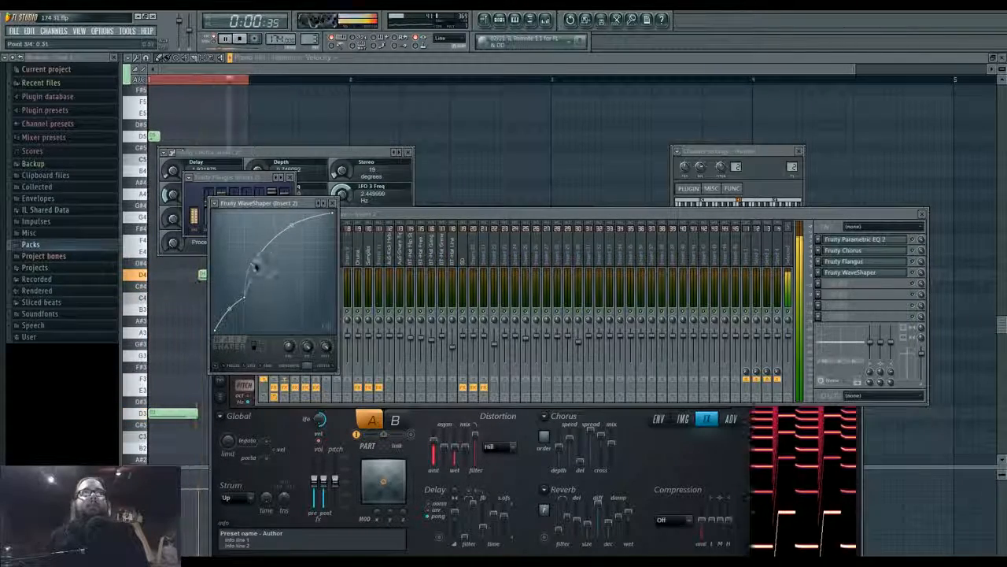
pyautogui.moveTo(230, 290); pyautogui.dragTo(254, 277)
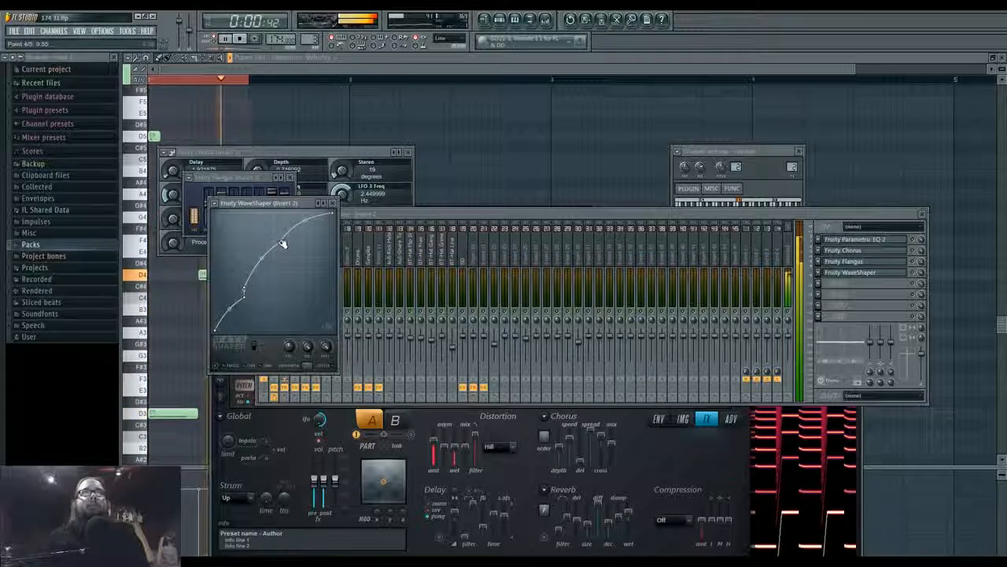
pyautogui.moveTo(282, 244); pyautogui.dragTo(288, 260)
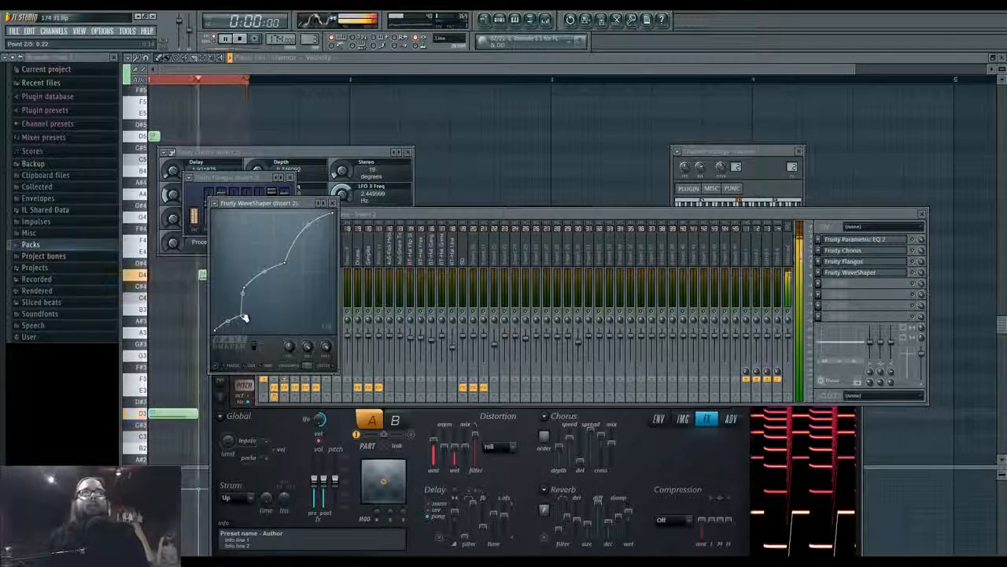
pyautogui.moveTo(245, 318); pyautogui.dragTo(245, 234)
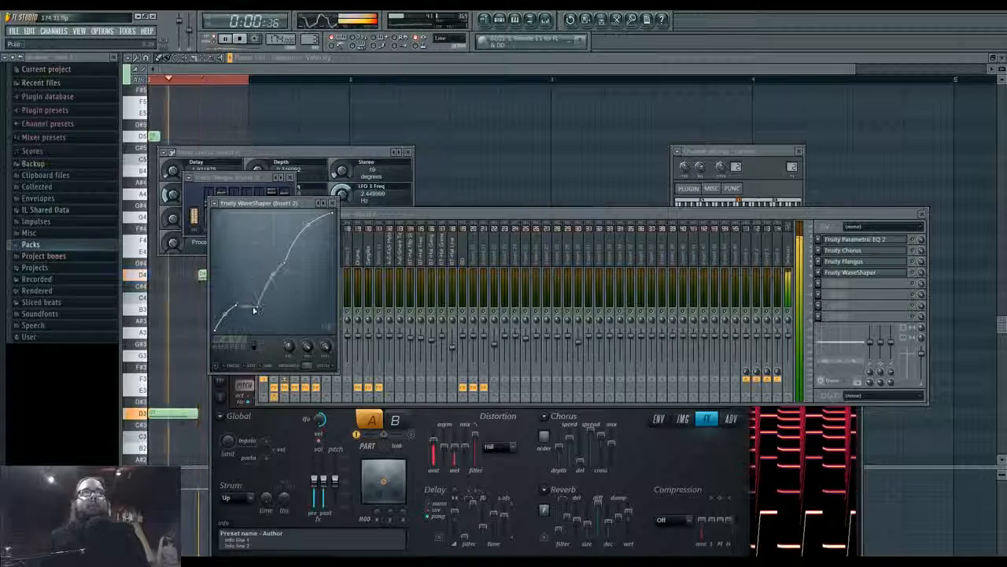
pyautogui.moveTo(254, 310); pyautogui.dragTo(273, 250)
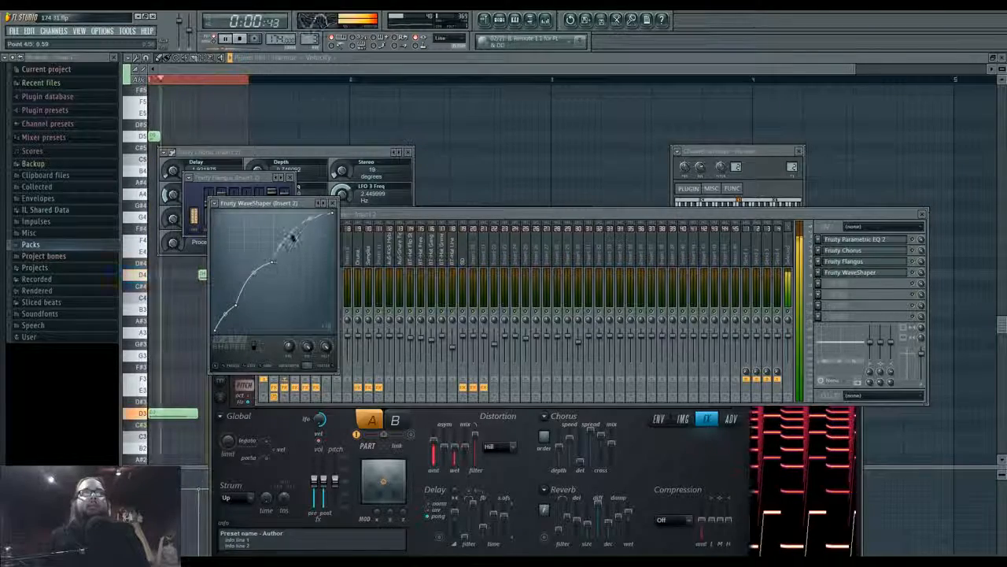
pyautogui.moveTo(302, 233); pyautogui.dragTo(307, 235)
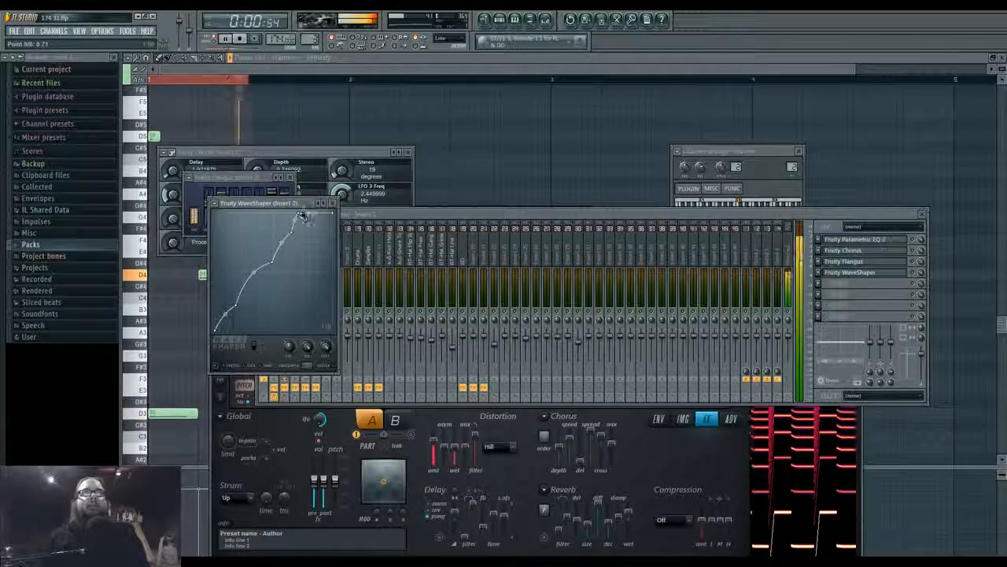
# Rework the Fruity Parametric EQ 2 bands on insert 2 into separate low-mid and upper-mid dips while auditioning the pattern
pyautogui.click(858, 287)
pyautogui.click(855, 240)
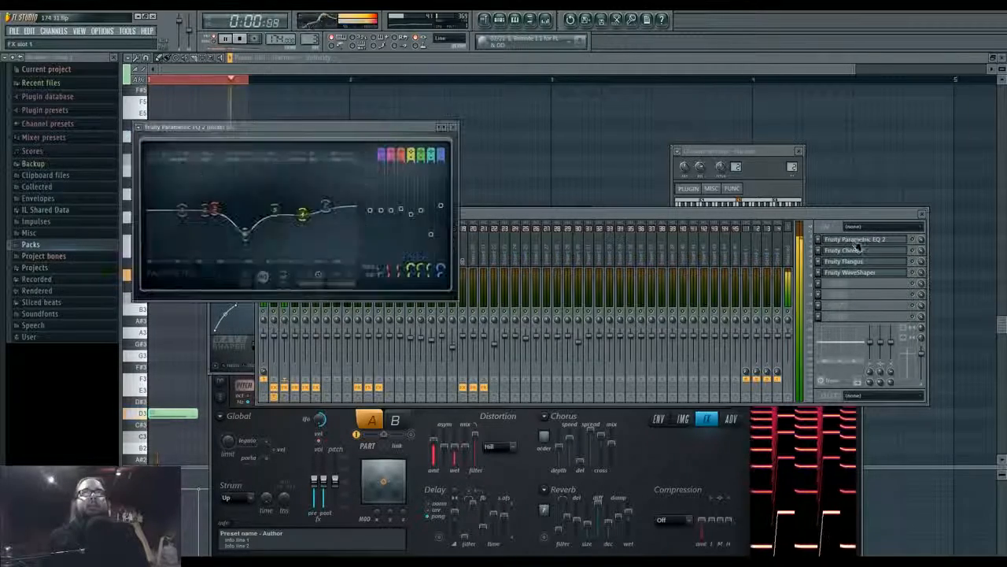
pyautogui.moveTo(250, 225)
pyautogui.mouseDown()
pyautogui.moveTo(211, 240)
pyautogui.moveTo(241, 234)
pyautogui.moveTo(217, 224)
pyautogui.moveTo(236, 239)
pyautogui.mouseUp()
pyautogui.press('space')
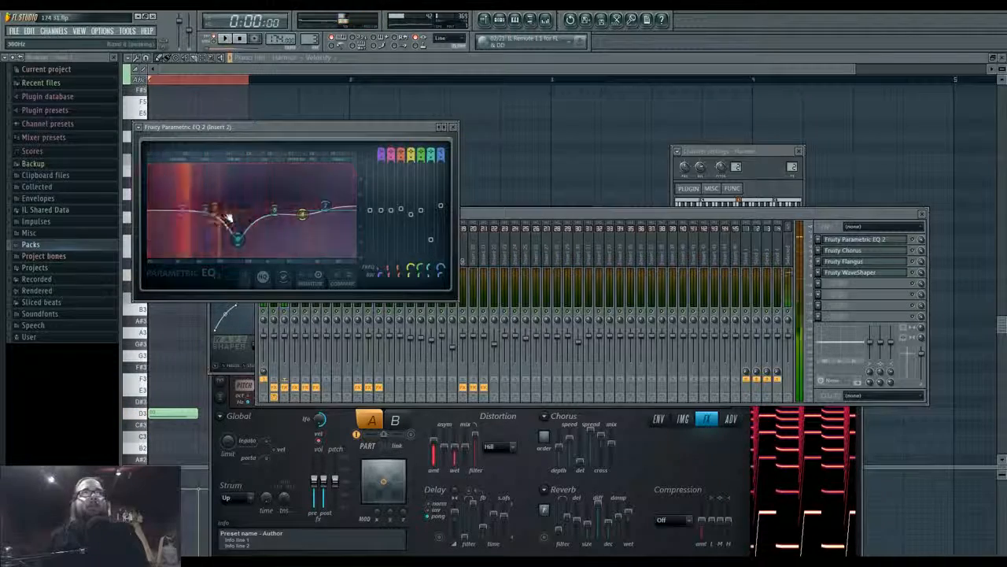
pyautogui.moveTo(230, 238)
pyautogui.click(267, 275)
pyautogui.press('space')
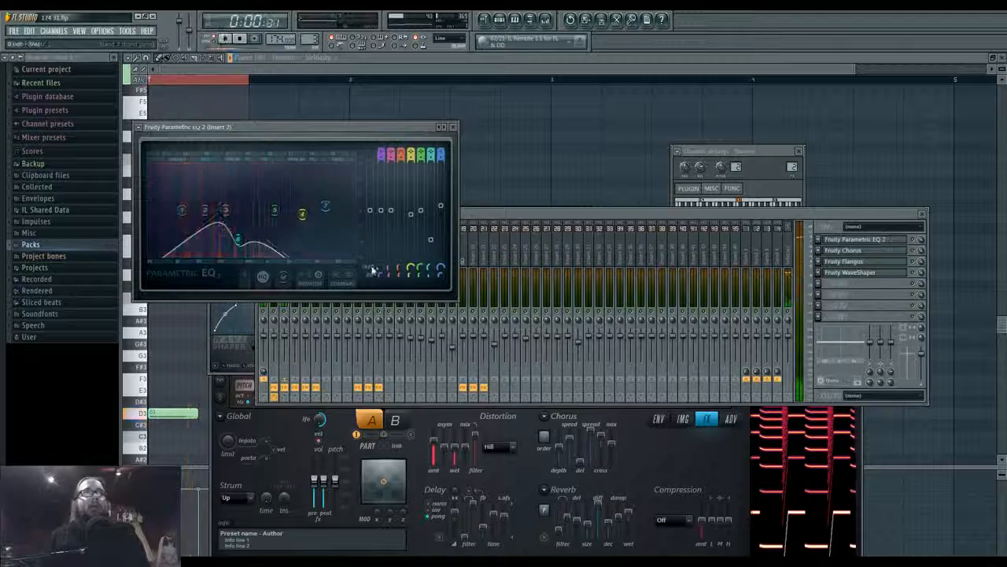
pyautogui.press('space')
pyautogui.moveTo(229, 212); pyautogui.dragTo(329, 208)
pyautogui.moveTo(287, 222); pyautogui.dragTo(295, 226)
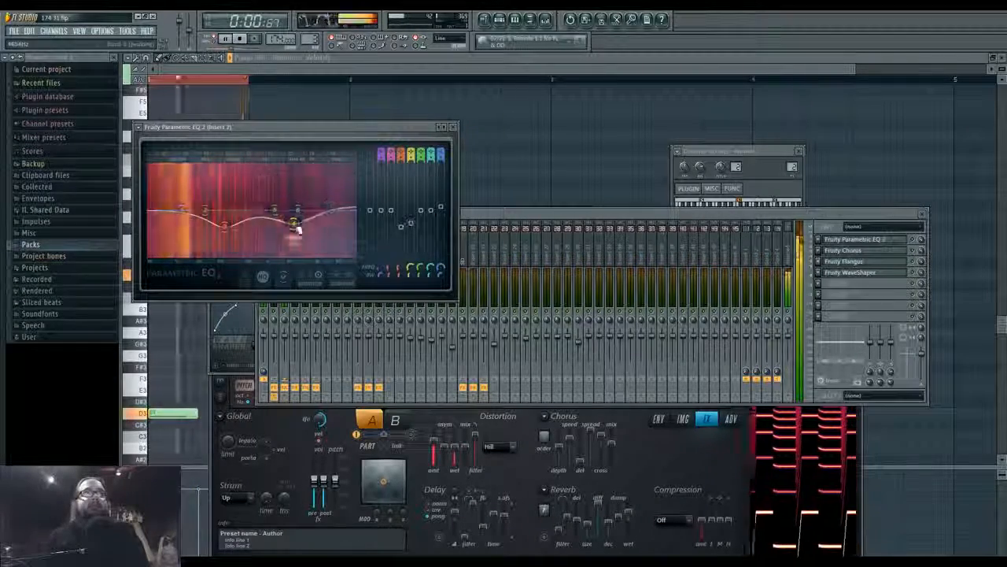
# Bring up the unison pitch thickness envelope in Harmor and audition the bass through the insert 2 effects
pyautogui.click(517, 492)
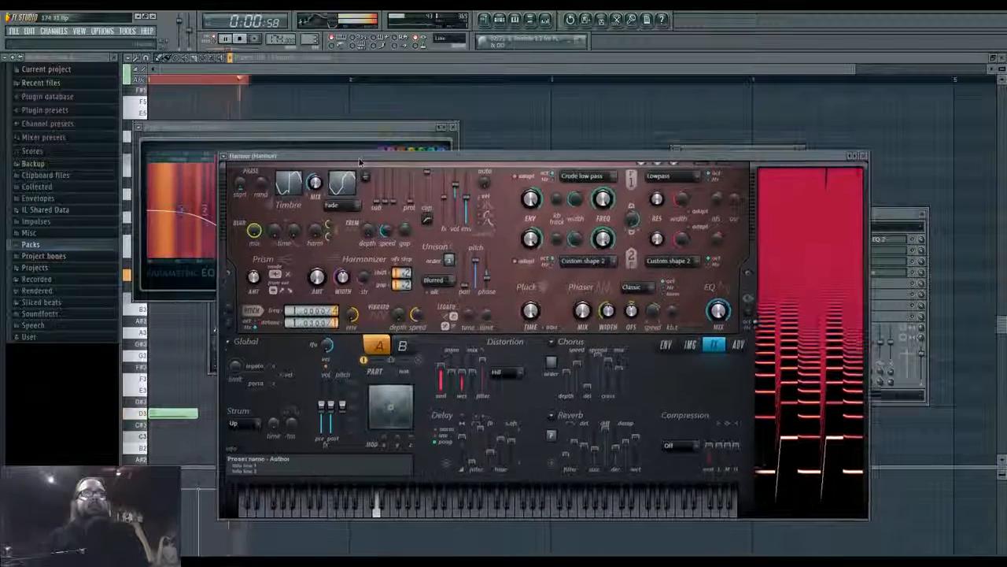
pyautogui.moveTo(352, 232); pyautogui.dragTo(359, 157)
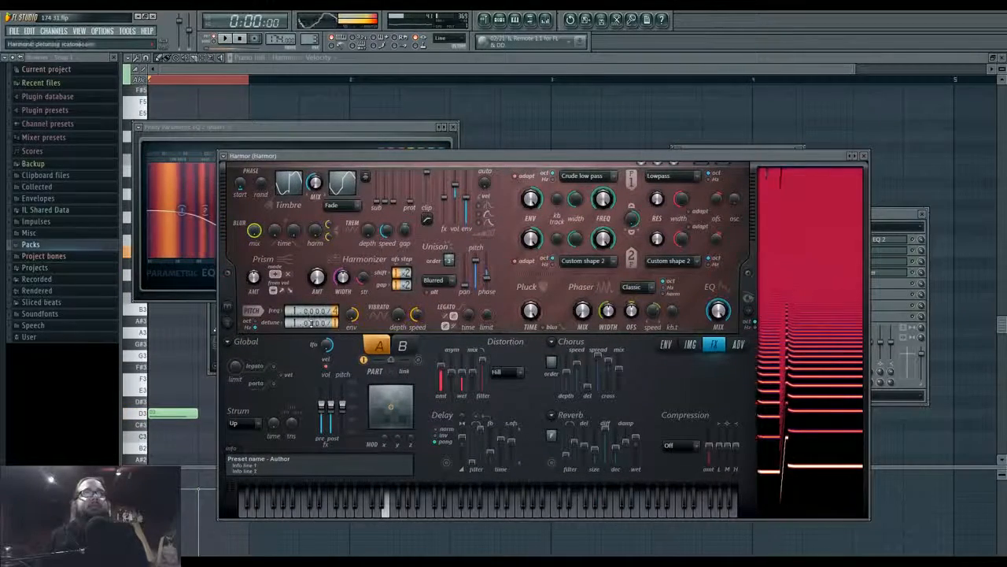
pyautogui.rightClick(479, 269)
pyautogui.click(510, 295)
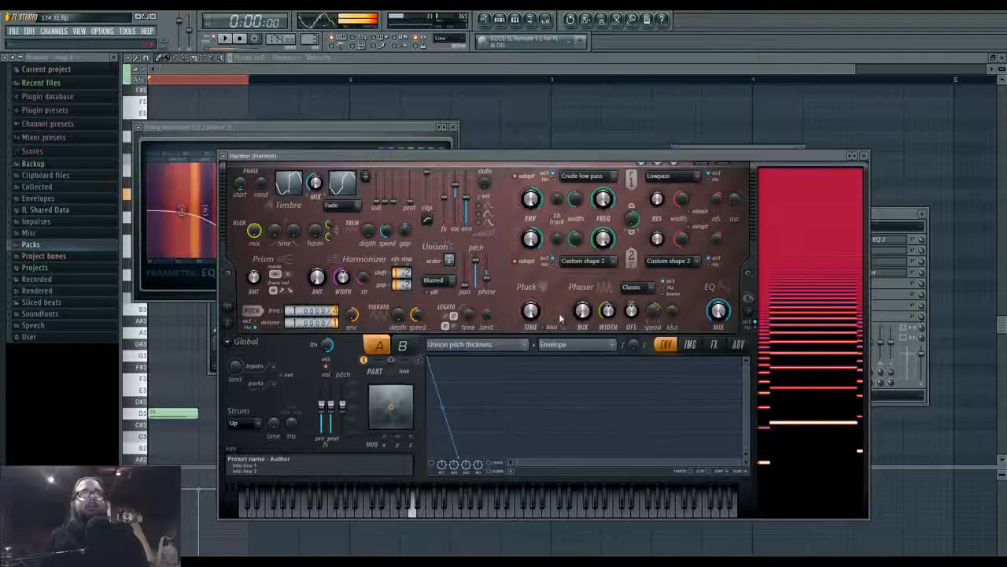
pyautogui.press('space')
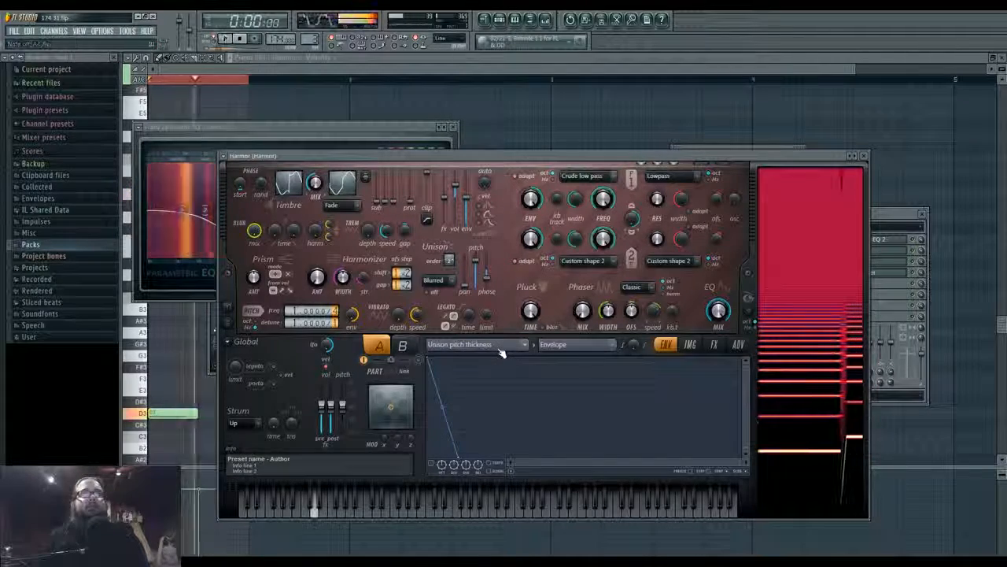
pyautogui.press('space')
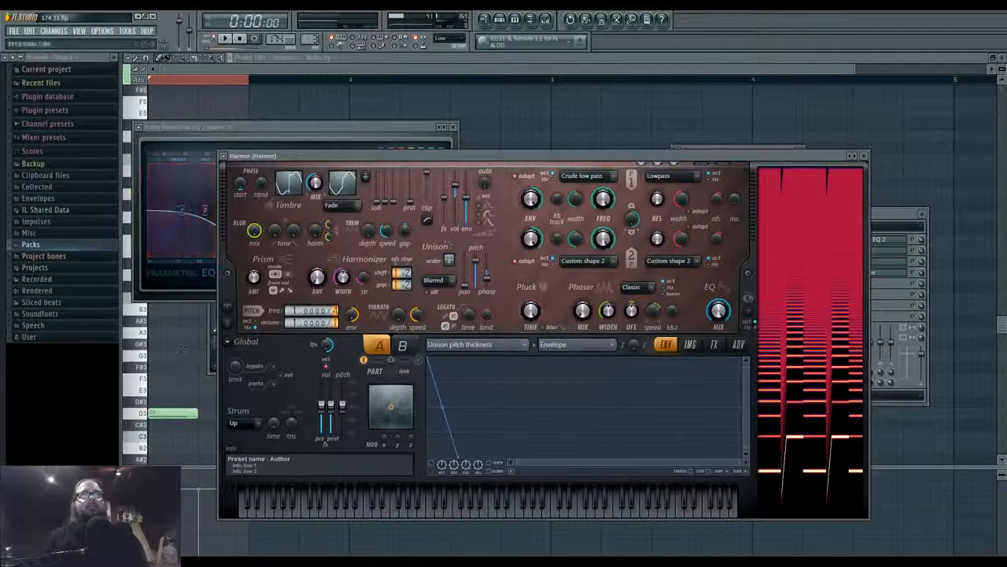
pyautogui.press('F9')
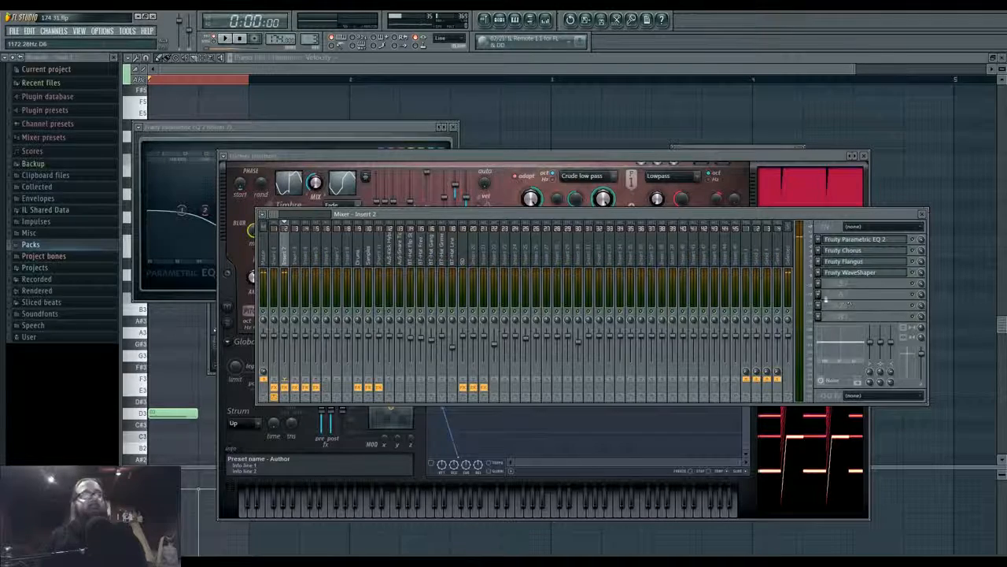
pyautogui.click(495, 158)
pyautogui.press('space')
pyautogui.press('space')
# Move Pattern 3's D4 note out of the way, extend its low D3 note to half a bar and clear the playback range
pyautogui.click(180, 322)
pyautogui.scroll(-1, 389, 305)
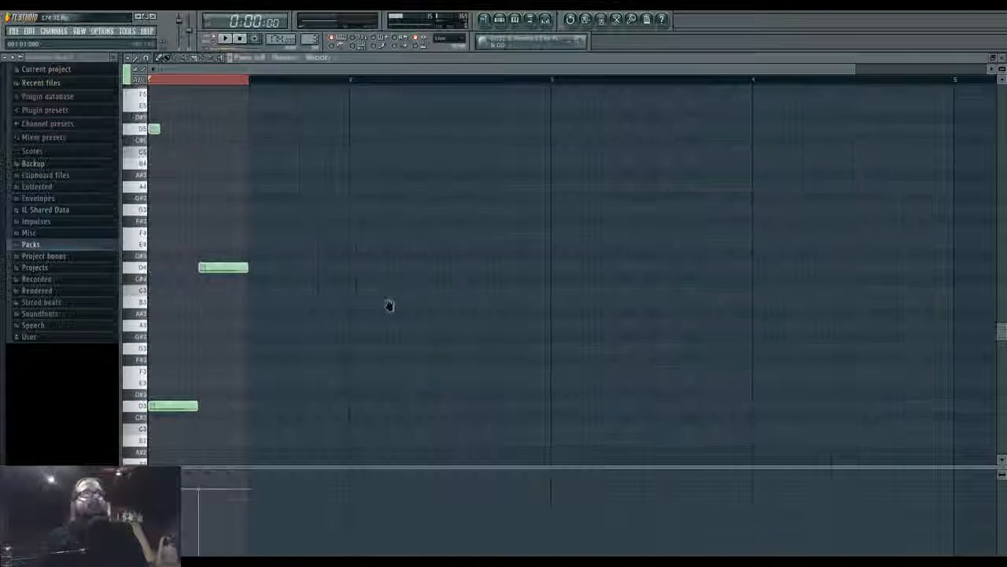
pyautogui.moveTo(265, 243); pyautogui.dragTo(279, 242)
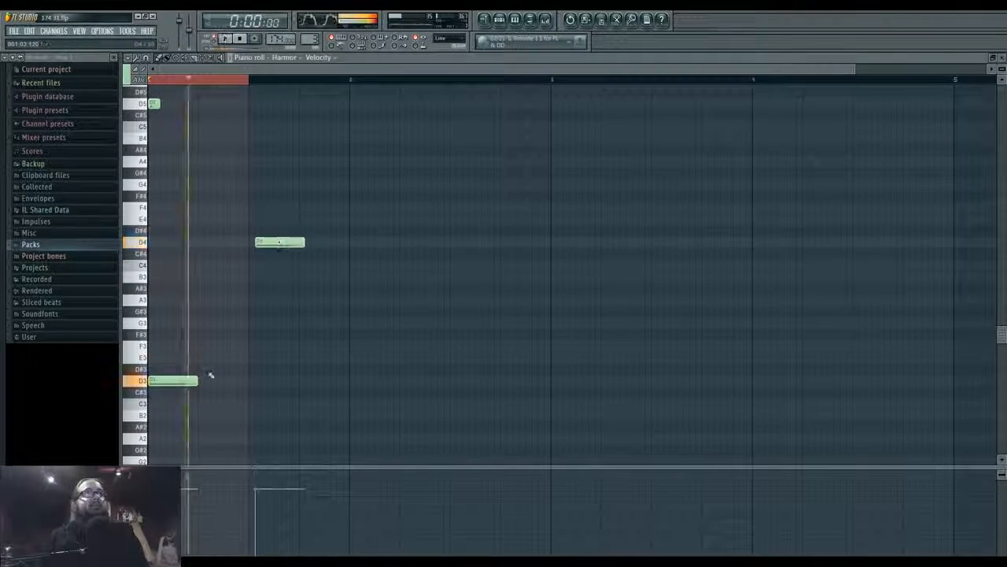
pyautogui.press('space')
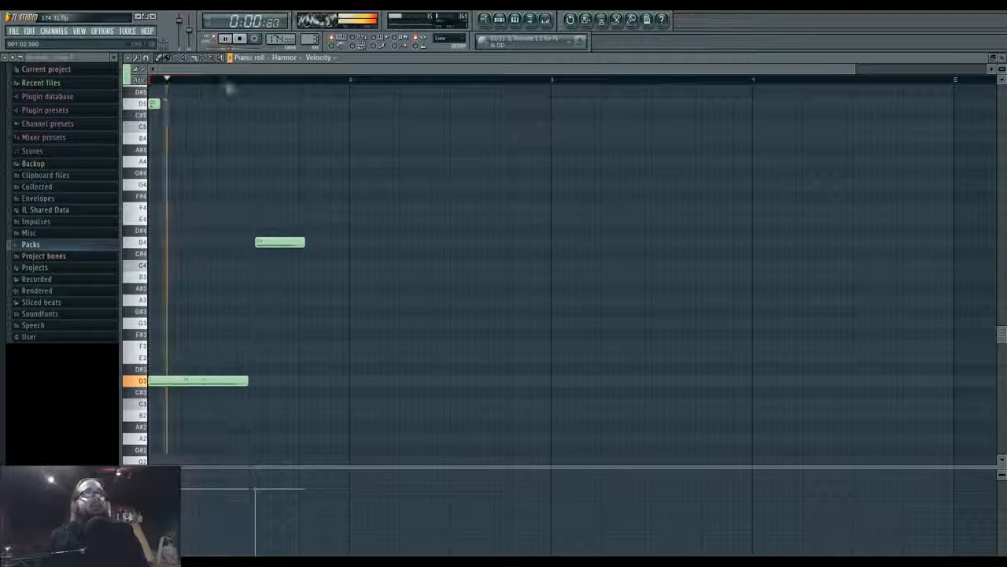
# Replace the D4 note with a short slide to D4 ending at the half bar, followed by a half-bar D4 note
pyautogui.moveTo(274, 242); pyautogui.dragTo(249, 242)
pyautogui.rightClick(268, 242)
pyautogui.click(219, 243)
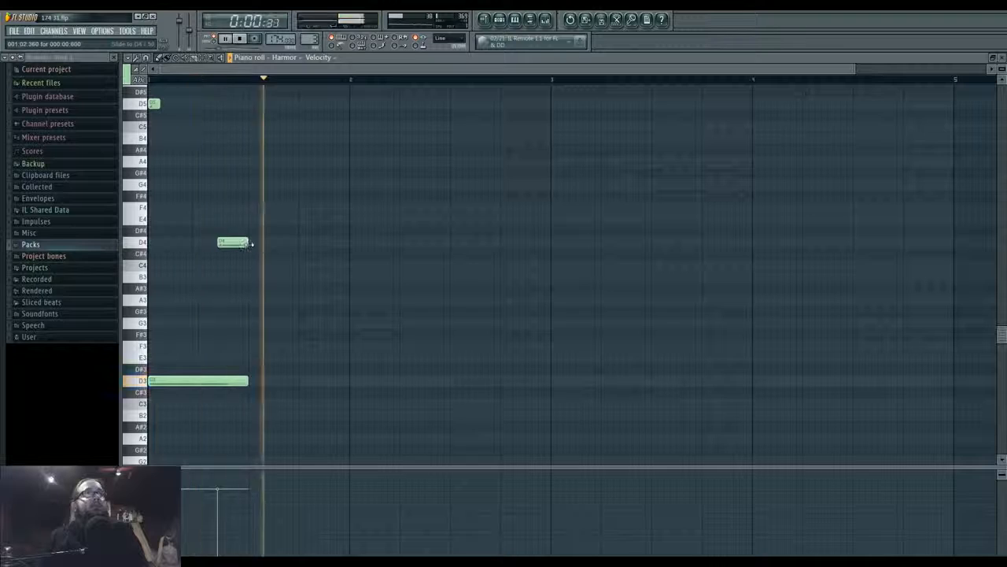
pyautogui.moveTo(249, 381)
pyautogui.mouseDown()
pyautogui.moveTo(349, 383)
pyautogui.moveTo(248, 382)
pyautogui.mouseUp()
pyautogui.click(251, 243)
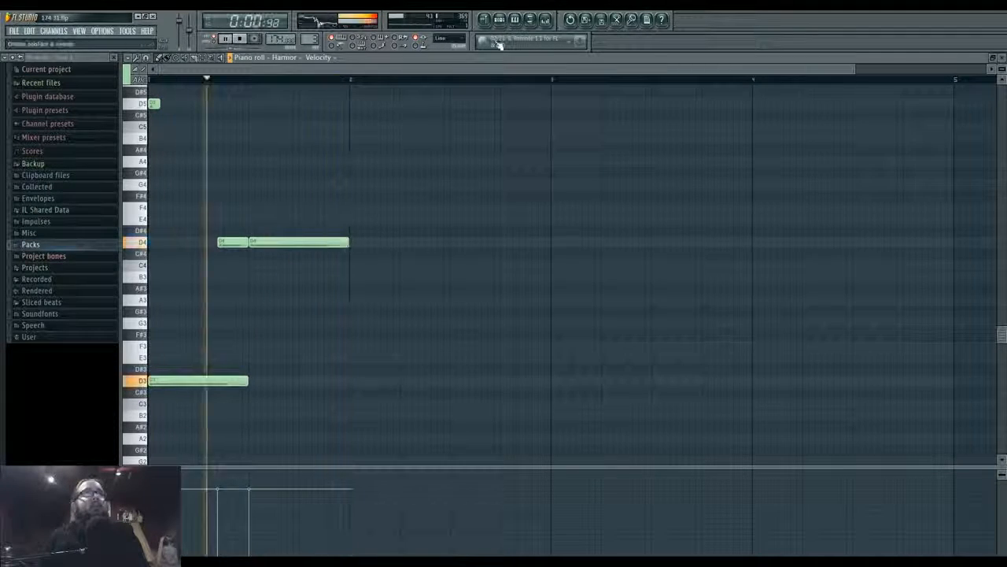
# In the playlist, relocate Pattern 3 to bar 10 on track 7 and move both dragged sample clips to bar 14
pyautogui.click(486, 20)
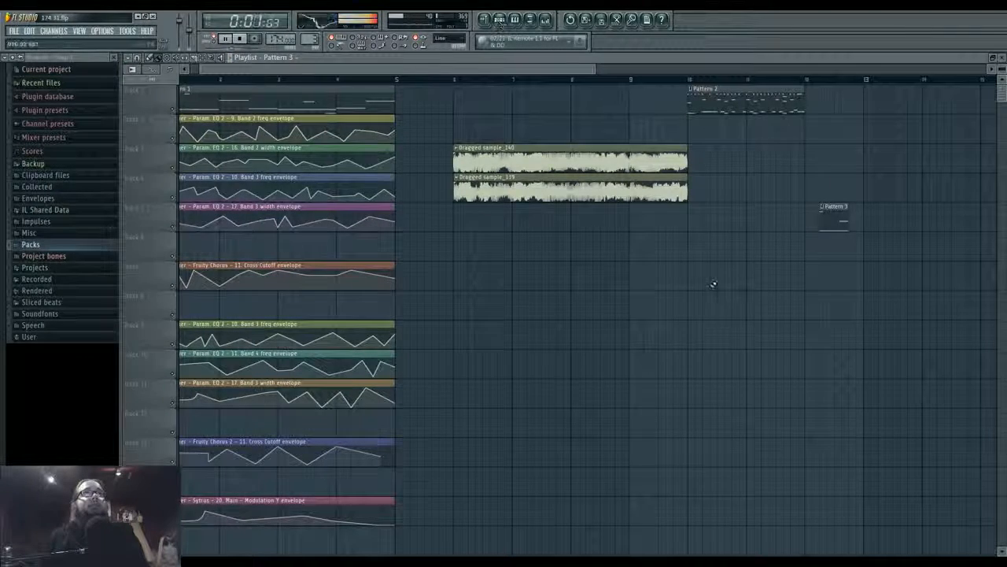
pyautogui.hscroll(4, 714, 284)
pyautogui.press('space')
pyautogui.click(424, 270)
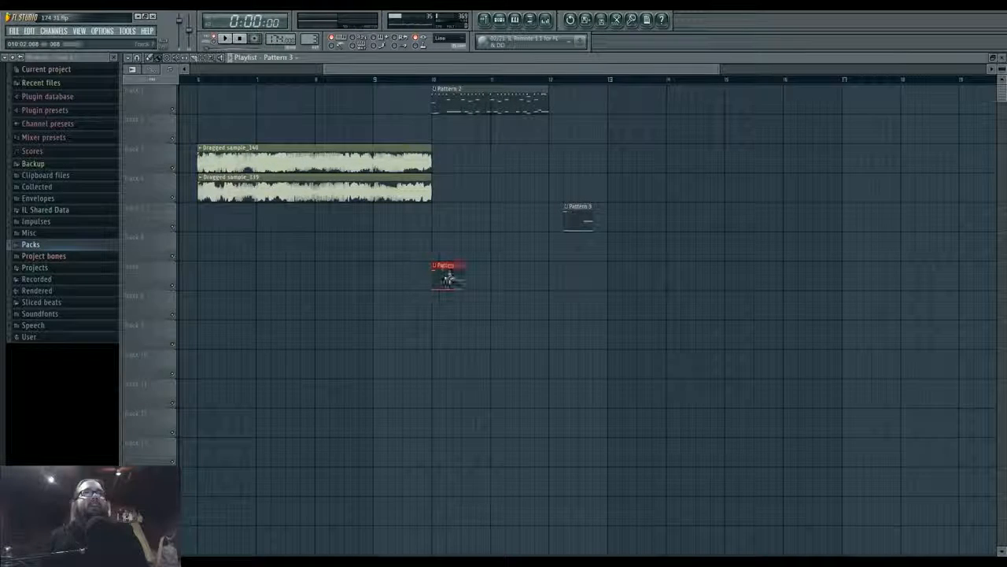
pyautogui.rightClick(568, 227)
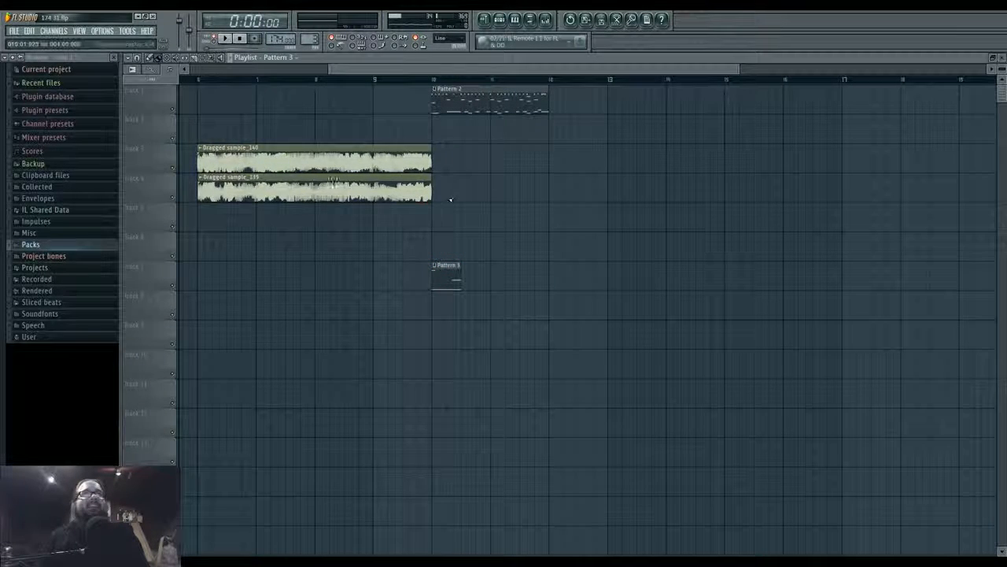
pyautogui.moveTo(449, 197); pyautogui.dragTo(297, 169)
pyautogui.moveTo(297, 171); pyautogui.dragTo(767, 172)
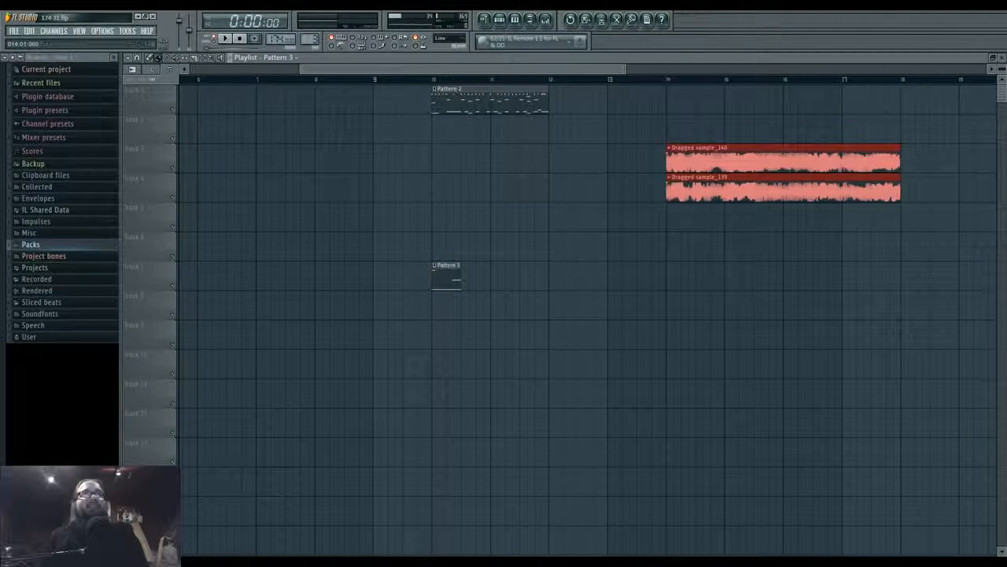
# Open the mixer and shift two unused inserts between the bass inserts and the Drums track far to the right
pyautogui.click(499, 20)
pyautogui.click(545, 20)
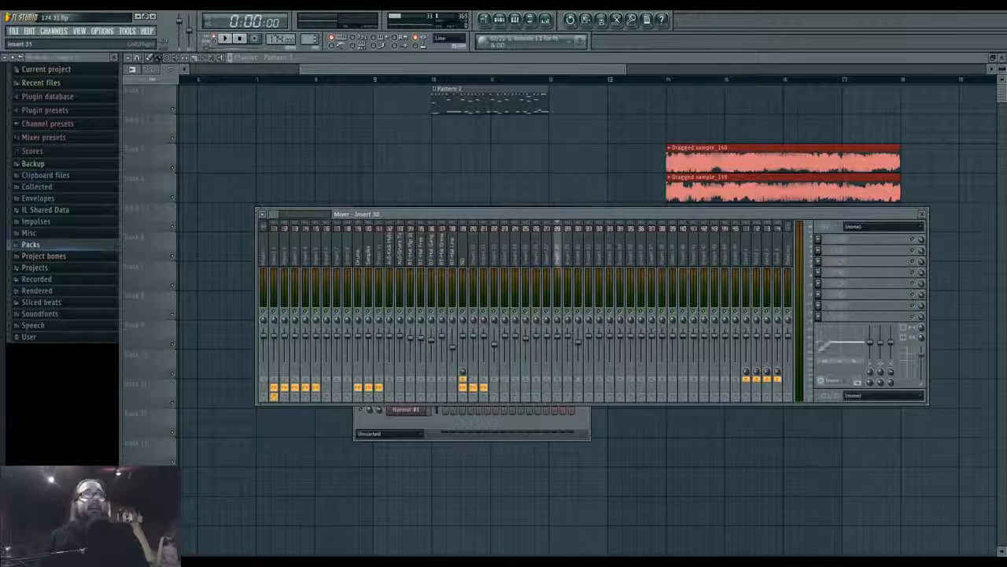
pyautogui.click(351, 255)
pyautogui.hotkey('alt', 'Right')
pyautogui.hotkey('alt', 'Right')
pyautogui.hotkey('alt', 'Right')
pyautogui.hotkey('alt', 'Right')
pyautogui.hotkey('alt', 'Right')
pyautogui.hotkey('alt', 'Right')
pyautogui.hotkey('alt', 'Right')
pyautogui.hotkey('alt', 'Right')
pyautogui.hotkey('alt', 'Right')
pyautogui.hotkey('alt', 'Right')
pyautogui.hotkey('alt', 'Right')
pyautogui.hotkey('alt', 'Right')
pyautogui.hotkey('alt', 'Right')
pyautogui.hotkey('alt', 'Right')
pyautogui.hotkey('alt', 'Right')
pyautogui.hotkey('alt', 'Right')
pyautogui.hotkey('alt', 'Right')
pyautogui.hotkey('alt', 'Right')
pyautogui.hotkey('alt', 'Right')
pyautogui.hotkey('alt', 'Right')
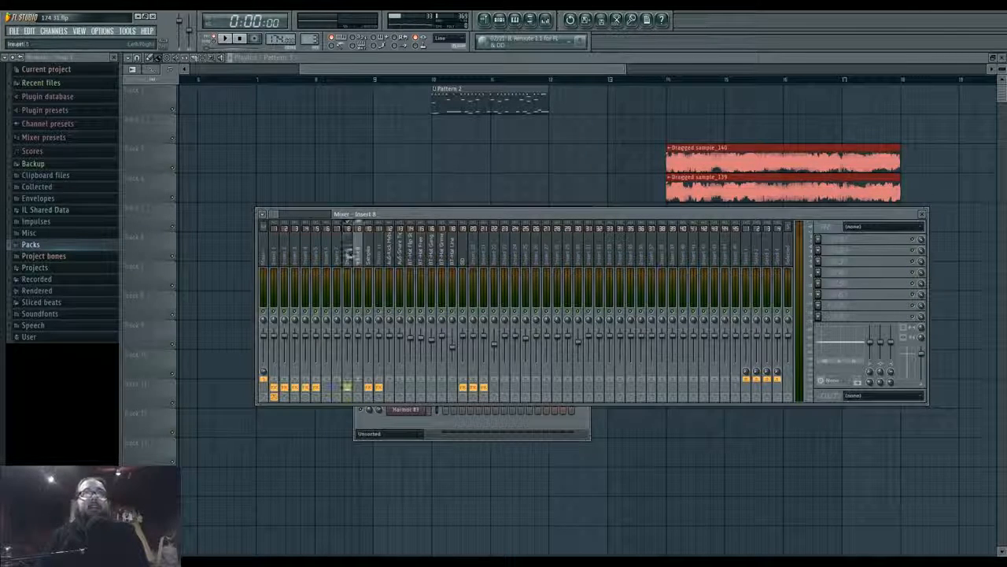
pyautogui.click(337, 258)
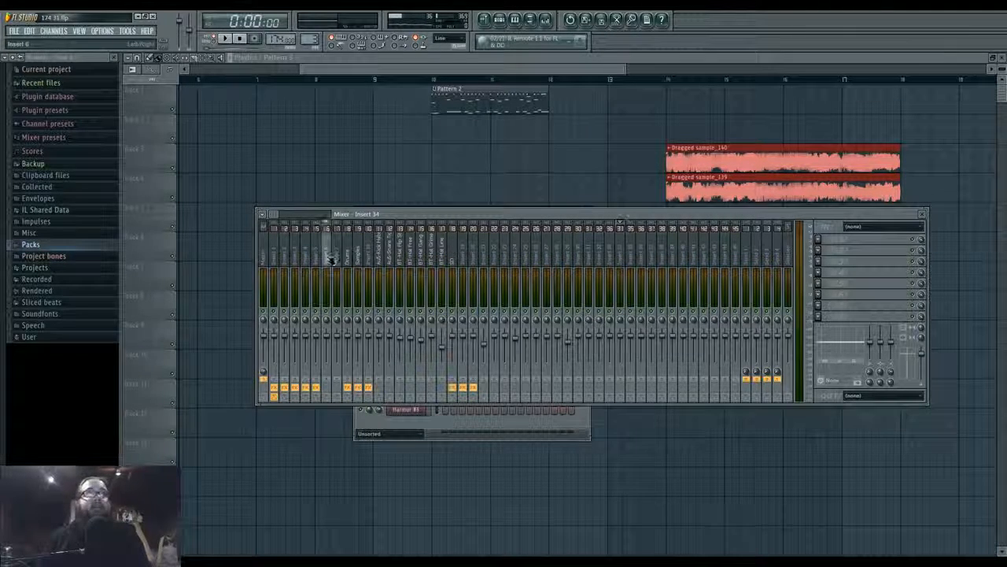
pyautogui.hotkey('alt', 'Right')
pyautogui.hotkey('alt', 'Right')
pyautogui.hotkey('alt', 'Right')
pyautogui.hotkey('alt', 'Right')
pyautogui.hotkey('alt', 'Right')
pyautogui.hotkey('alt', 'Right')
pyautogui.hotkey('alt', 'Right')
pyautogui.hotkey('alt', 'Right')
pyautogui.hotkey('alt', 'Right')
pyautogui.hotkey('alt', 'Right')
pyautogui.hotkey('alt', 'Right')
pyautogui.hotkey('alt', 'Right')
pyautogui.hotkey('alt', 'Right')
pyautogui.hotkey('alt', 'Right')
pyautogui.hotkey('alt', 'Right')
pyautogui.hotkey('alt', 'Right')
pyautogui.hotkey('alt', 'Right')
pyautogui.hotkey('alt', 'Right')
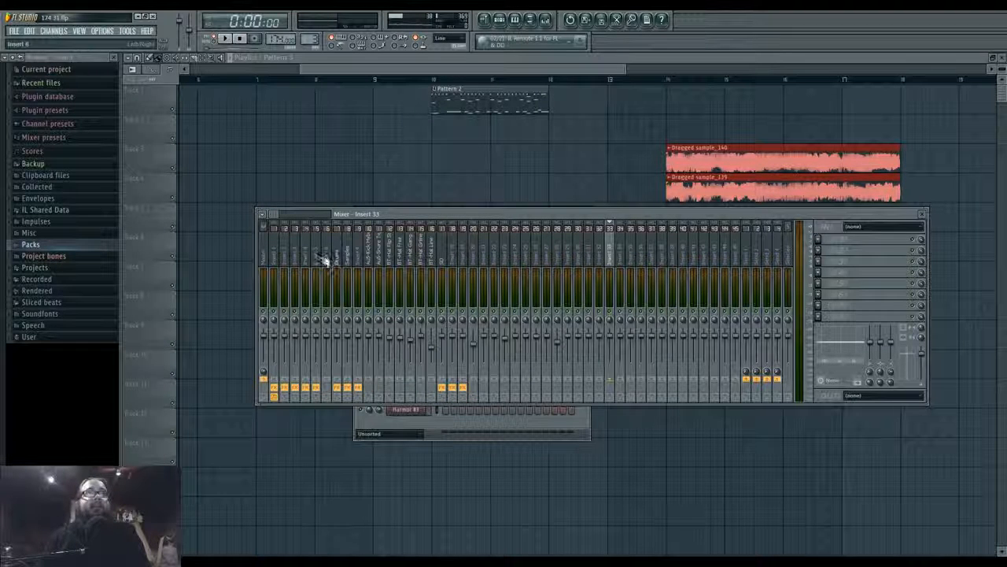
# Shift the remaining empty insert before the Drums track far to the right and bring the selection back beside Drums
pyautogui.click(321, 258)
pyautogui.hotkey('alt', 'Right')
pyautogui.hotkey('alt', 'Right')
pyautogui.hotkey('alt', 'Right')
pyautogui.hotkey('alt', 'Right')
pyautogui.hotkey('alt', 'Right')
pyautogui.hotkey('alt', 'Right')
pyautogui.hotkey('alt', 'Right')
pyautogui.hotkey('alt', 'Right')
pyautogui.hotkey('alt', 'Right')
pyautogui.hotkey('alt', 'Right')
pyautogui.hotkey('alt', 'Right')
pyautogui.hotkey('alt', 'Right')
pyautogui.hotkey('alt', 'Right')
pyautogui.hotkey('alt', 'Right')
pyautogui.hotkey('alt', 'Right')
pyautogui.hotkey('alt', 'Right')
pyautogui.hotkey('alt', 'Right')
pyautogui.hotkey('alt', 'Right')
pyautogui.hotkey('alt', 'Right')
pyautogui.hotkey('alt', 'Right')
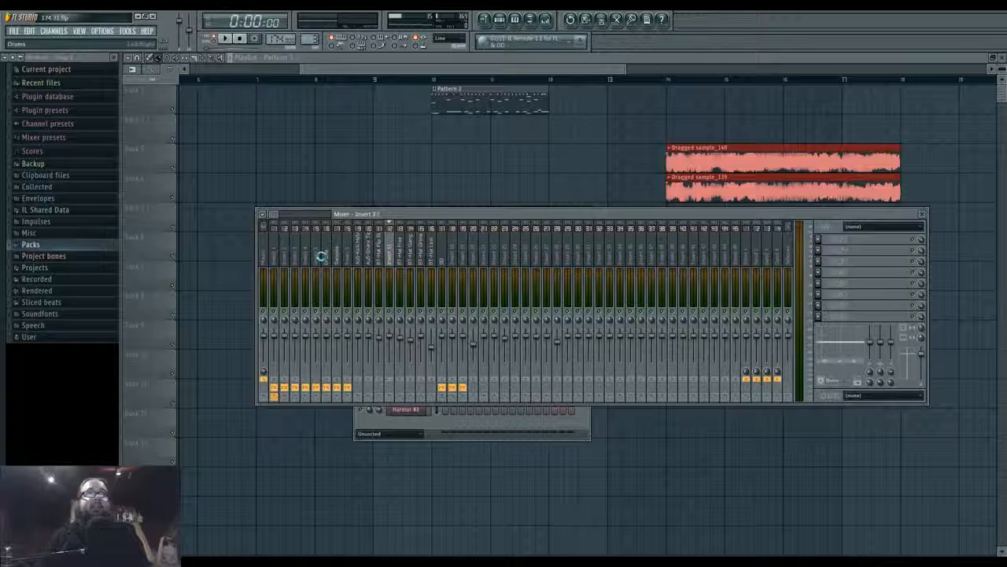
pyautogui.press('Left')
pyautogui.press('Left')
pyautogui.press('Left')
pyautogui.press('Left')
pyautogui.press('Left')
pyautogui.press('Left')
pyautogui.press('Left')
pyautogui.press('Left')
pyautogui.press('Left')
pyautogui.press('Left')
pyautogui.press('Left')
pyautogui.press('Left')
pyautogui.press('Left')
pyautogui.press('Left')
pyautogui.press('Left')
pyautogui.press('Left')
pyautogui.press('Left')
pyautogui.press('Left')
pyautogui.press('Left')
pyautogui.press('Left')
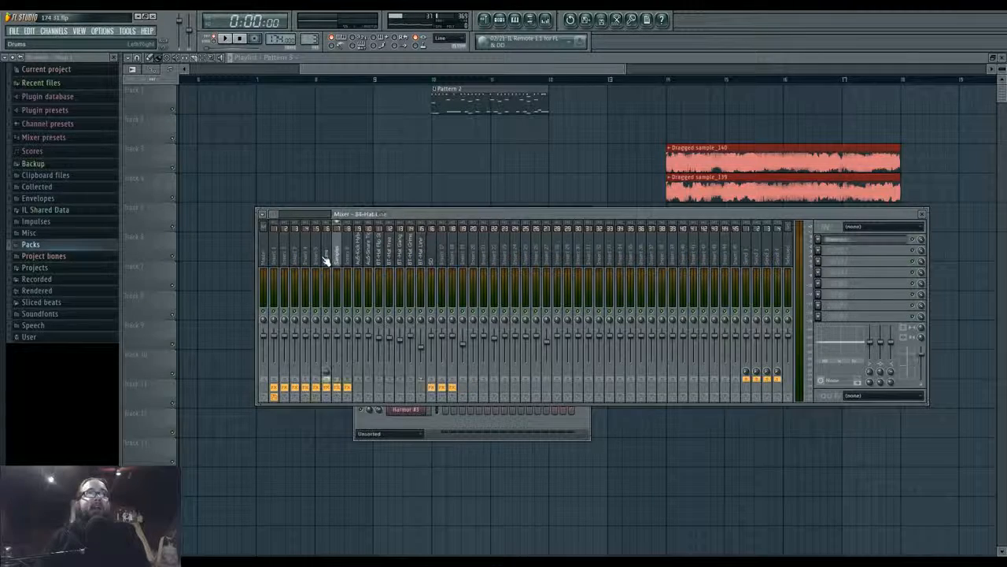
# Shift the Fruity Parametric EQ 2 insert just before Drums far to the right, to about insert 35
pyautogui.hotkey('alt', 'Right')
pyautogui.hotkey('alt', 'Right')
pyautogui.hotkey('alt', 'Right')
pyautogui.hotkey('alt', 'Right')
pyautogui.hotkey('alt', 'Right')
pyautogui.hotkey('alt', 'Right')
pyautogui.hotkey('alt', 'Right')
pyautogui.hotkey('alt', 'Right')
pyautogui.hotkey('alt', 'Right')
pyautogui.hotkey('alt', 'Right')
pyautogui.hotkey('alt', 'Right')
pyautogui.hotkey('alt', 'Right')
pyautogui.hotkey('alt', 'Right')
pyautogui.hotkey('alt', 'Right')
pyautogui.hotkey('alt', 'Right')
pyautogui.hotkey('alt', 'Right')
pyautogui.hotkey('alt', 'Right')
pyautogui.hotkey('alt', 'Right')
pyautogui.hotkey('alt', 'Right')
pyautogui.hotkey('alt', 'Right')
pyautogui.hotkey('alt', 'Right')
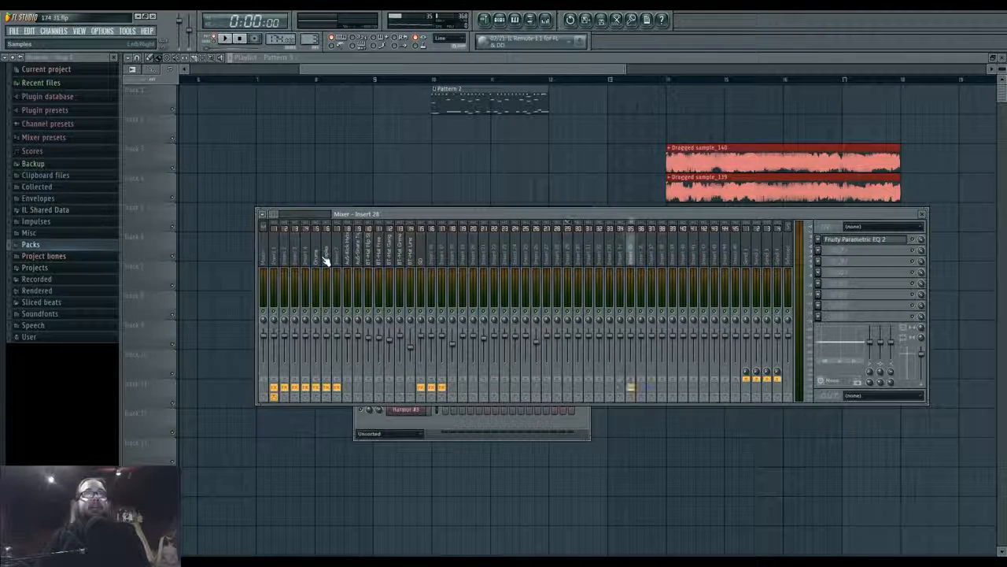
# Shift the next insert before Drums, also holding Fruity Parametric EQ 2, far to the right beside the previously relocated effects insert
pyautogui.press('Left')
pyautogui.press('Left')
pyautogui.press('Left')
pyautogui.press('Left')
pyautogui.press('Left')
pyautogui.press('Left')
pyautogui.press('Left')
pyautogui.press('Left')
pyautogui.press('Left')
pyautogui.press('Left')
pyautogui.press('Left')
pyautogui.press('Left')
pyautogui.press('Left')
pyautogui.press('Left')
pyautogui.press('Left')
pyautogui.press('Left')
pyautogui.press('Left')
pyautogui.press('Left')
pyautogui.press('Left')
pyautogui.press('Left')
pyautogui.press('Left')
pyautogui.press('Left')
pyautogui.press('Left')
pyautogui.press('Left')
pyautogui.press('Left')
pyautogui.press('Left')
pyautogui.press('Left')
pyautogui.press('Left')
pyautogui.press('Left')
pyautogui.press('Left')
pyautogui.press('Left')
pyautogui.press('Left')
pyautogui.press('Left')
pyautogui.press('Left')
pyautogui.press('Left')
pyautogui.press('Left')
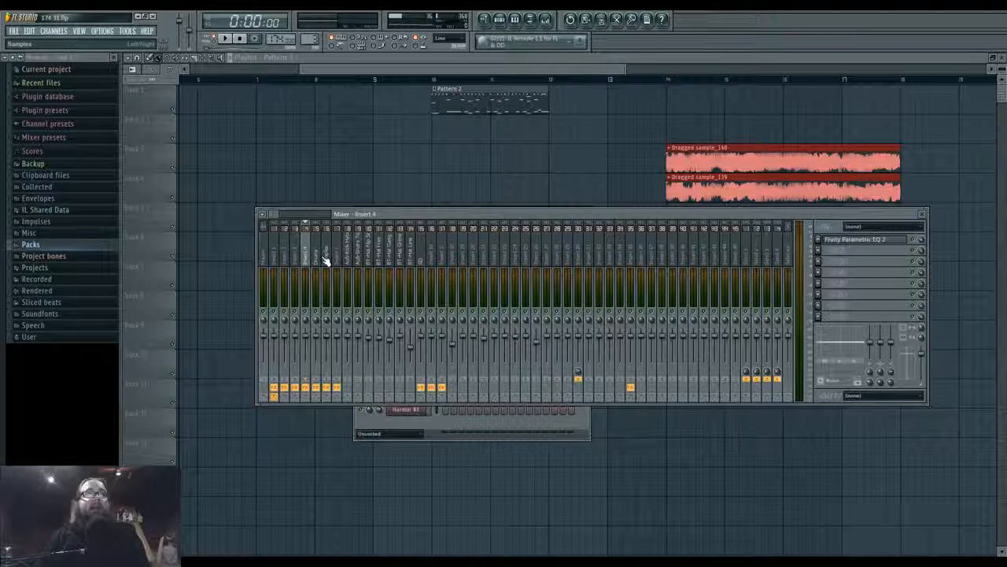
pyautogui.hotkey('alt', 'Right')
pyautogui.hotkey('alt', 'Right')
pyautogui.hotkey('alt', 'Right')
pyautogui.hotkey('alt', 'Right')
pyautogui.hotkey('alt', 'Right')
pyautogui.hotkey('alt', 'Right')
pyautogui.hotkey('alt', 'Right')
pyautogui.hotkey('alt', 'Right')
pyautogui.hotkey('alt', 'Right')
pyautogui.hotkey('alt', 'Right')
pyautogui.hotkey('alt', 'Right')
pyautogui.hotkey('alt', 'Right')
pyautogui.hotkey('alt', 'Right')
pyautogui.hotkey('alt', 'Right')
pyautogui.hotkey('alt', 'Right')
pyautogui.hotkey('alt', 'Right')
pyautogui.hotkey('alt', 'Right')
pyautogui.hotkey('alt', 'Right')
pyautogui.hotkey('alt', 'Right')
pyautogui.hotkey('alt', 'Right')
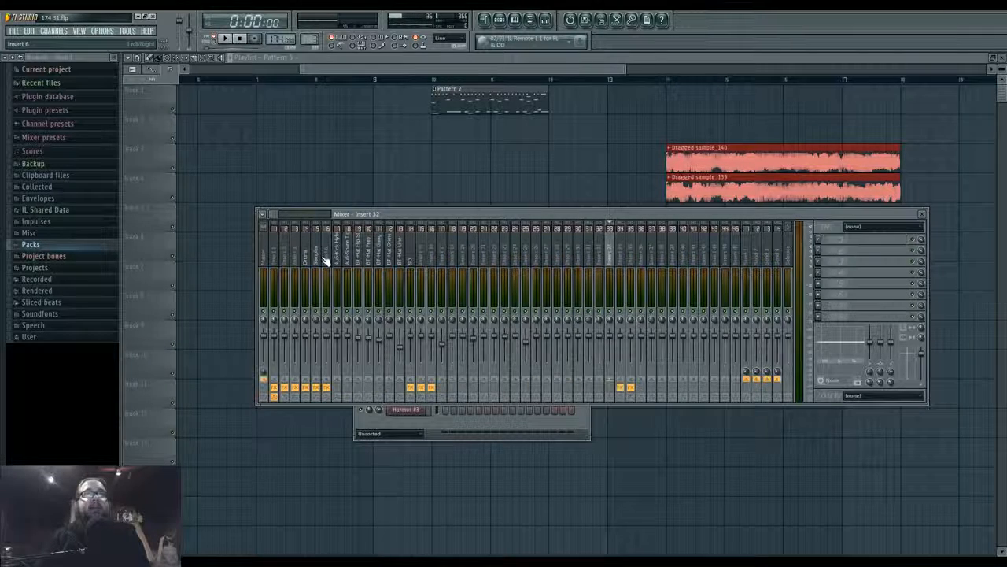
# Shift the insert holding Edison, just before Drums, far to the right near the other two relocated effects inserts
pyautogui.press('Left')
pyautogui.press('Left')
pyautogui.press('Left')
pyautogui.press('Left')
pyautogui.press('Left')
pyautogui.press('Left')
pyautogui.press('Left')
pyautogui.press('Left')
pyautogui.press('Left')
pyautogui.press('Left')
pyautogui.press('Left')
pyautogui.press('Left')
pyautogui.press('Left')
pyautogui.press('Left')
pyautogui.press('Left')
pyautogui.press('Left')
pyautogui.press('Left')
pyautogui.press('Left')
pyautogui.press('Left')
pyautogui.press('Left')
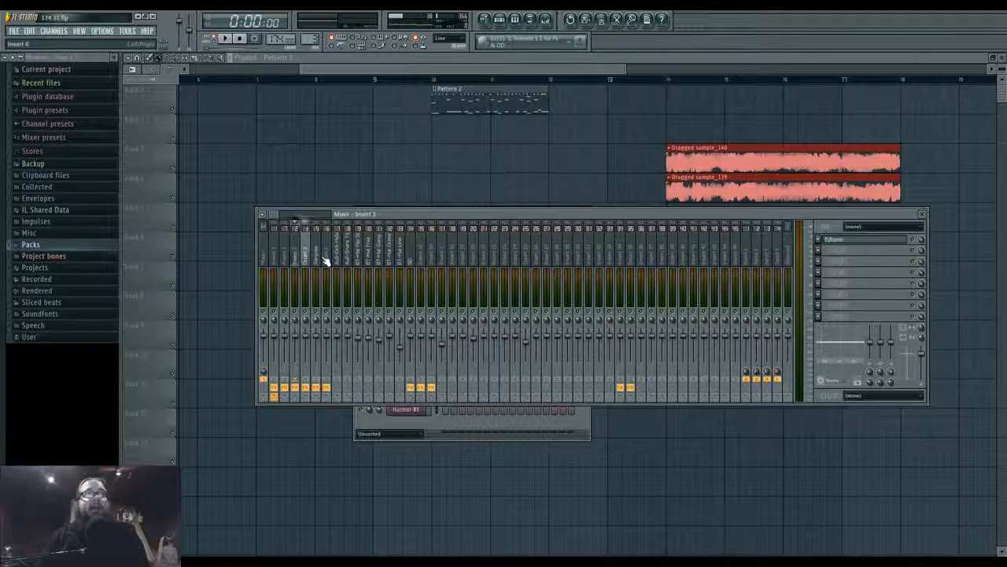
pyautogui.hotkey('alt', 'Right')
pyautogui.hotkey('alt', 'Right')
pyautogui.hotkey('alt', 'Right')
pyautogui.hotkey('alt', 'Right')
pyautogui.hotkey('alt', 'Right')
pyautogui.hotkey('alt', 'Right')
pyautogui.hotkey('alt', 'Right')
pyautogui.hotkey('alt', 'Right')
pyautogui.hotkey('alt', 'Right')
pyautogui.hotkey('alt', 'Right')
pyautogui.hotkey('alt', 'Right')
pyautogui.hotkey('alt', 'Right')
pyautogui.hotkey('alt', 'Right')
pyautogui.hotkey('alt', 'Right')
pyautogui.hotkey('alt', 'Right')
pyautogui.hotkey('alt', 'Right')
pyautogui.hotkey('alt', 'Right')
pyautogui.hotkey('alt', 'Right')
pyautogui.hotkey('alt', 'Right')
pyautogui.hotkey('alt', 'Right')
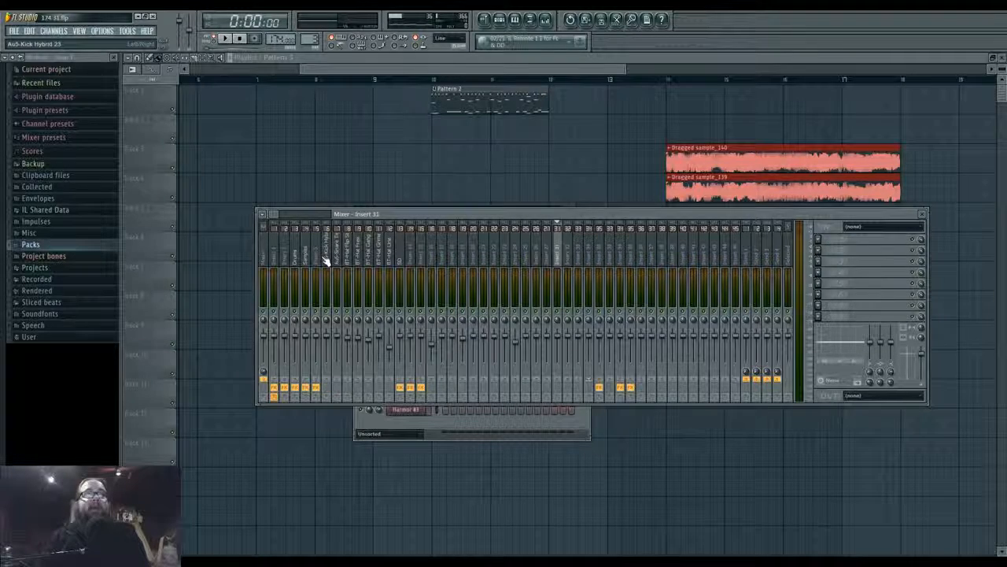
# Shift the insert holding Fruity Parametric EQ 2, Chorus, Flangus and WaveShaper from before Drums far to the right, to about position 31
pyautogui.press('Left')
pyautogui.press('Left')
pyautogui.press('Left')
pyautogui.press('Left')
pyautogui.press('Left')
pyautogui.press('Left')
pyautogui.press('Left')
pyautogui.press('Left')
pyautogui.press('Left')
pyautogui.press('Left')
pyautogui.press('Left')
pyautogui.press('Left')
pyautogui.press('Left')
pyautogui.press('Left')
pyautogui.press('Left')
pyautogui.press('Left')
pyautogui.press('Left')
pyautogui.press('Left')
pyautogui.press('Left')
pyautogui.press('Left')
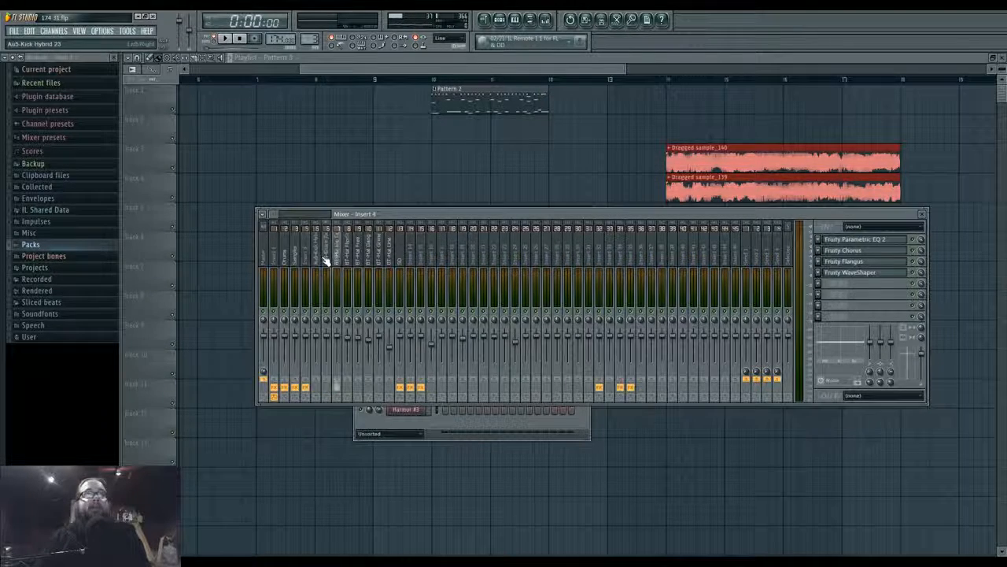
pyautogui.press('Right')
pyautogui.press('Right')
pyautogui.press('Right')
pyautogui.press('Right')
pyautogui.press('Right')
pyautogui.press('Right')
pyautogui.press('Right')
pyautogui.press('Right')
pyautogui.press('Right')
pyautogui.press('Right')
pyautogui.press('Right')
pyautogui.press('Right')
pyautogui.press('Right')
pyautogui.press('Right')
pyautogui.press('Right')
pyautogui.press('Right')
pyautogui.press('Right')
pyautogui.press('Right')
pyautogui.press('Right')
pyautogui.press('Right')
# Shift the last insert before Drums, holding Edison, far to the right to position 31, making Drums the first mixer track
pyautogui.press('Left')
pyautogui.press('Left')
pyautogui.press('Left')
pyautogui.press('Left')
pyautogui.press('Left')
pyautogui.press('Left')
pyautogui.press('Left')
pyautogui.press('Left')
pyautogui.press('Left')
pyautogui.press('Left')
pyautogui.press('Left')
pyautogui.press('Left')
pyautogui.press('Left')
pyautogui.press('Left')
pyautogui.press('Left')
pyautogui.press('Left')
pyautogui.press('Left')
pyautogui.press('Left')
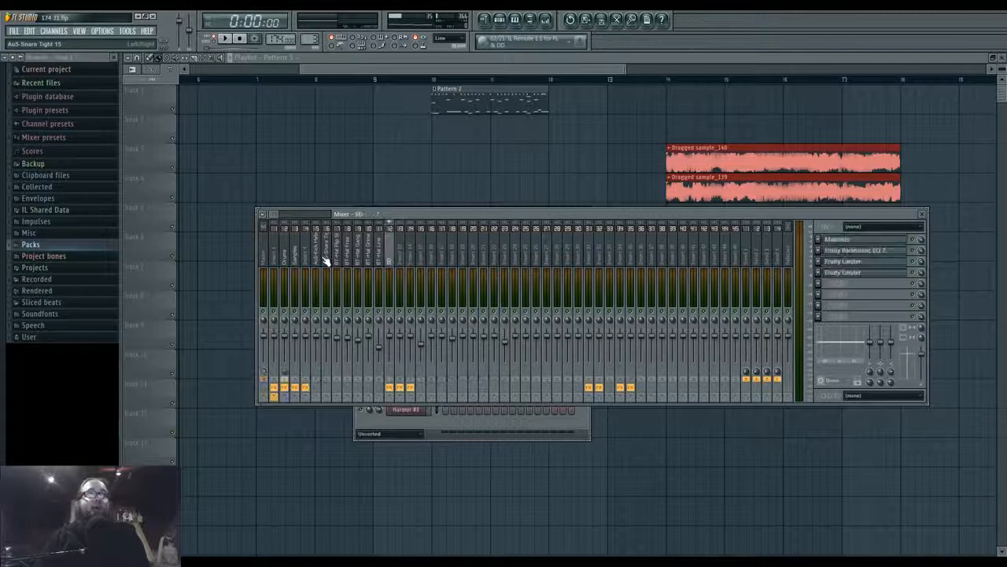
pyautogui.press('Left')
pyautogui.press('Left')
pyautogui.press('Left')
pyautogui.press('Left')
pyautogui.press('Left')
pyautogui.press('Left')
pyautogui.press('Left')
pyautogui.press('Left')
pyautogui.press('Left')
pyautogui.press('Left')
pyautogui.press('Left')
pyautogui.press('Right')
pyautogui.press('Right')
pyautogui.press('Right')
pyautogui.press('Right')
pyautogui.press('Right')
pyautogui.press('Right')
pyautogui.press('Right')
pyautogui.press('Right')
pyautogui.press('Right')
pyautogui.press('Right')
pyautogui.press('Right')
pyautogui.press('Right')
pyautogui.press('Right')
pyautogui.press('Right')
pyautogui.press('Right')
pyautogui.press('Right')
pyautogui.press('Right')
pyautogui.press('Right')
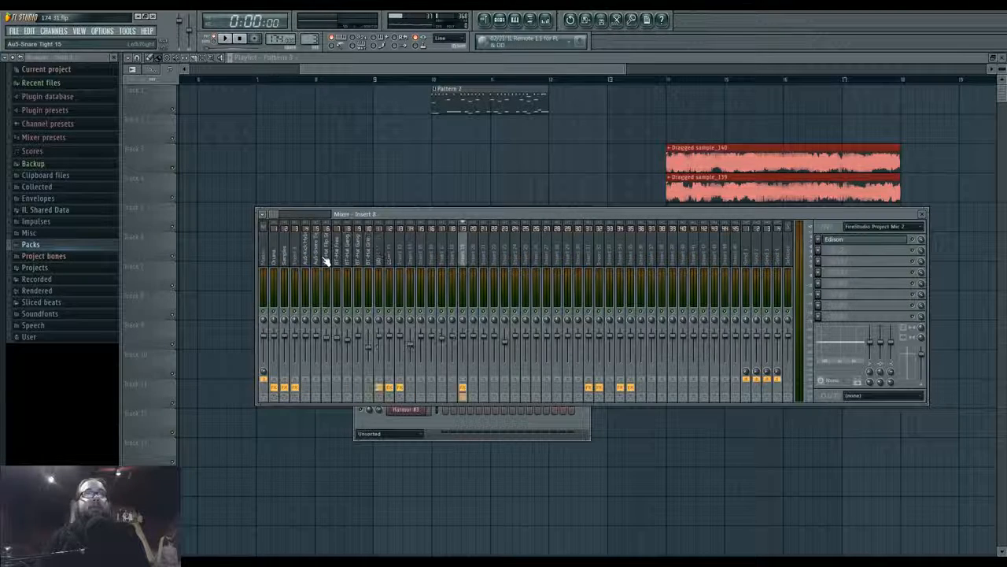
pyautogui.press('Right')
pyautogui.press('Right')
pyautogui.press('Right')
pyautogui.press('Right')
pyautogui.press('Right')
pyautogui.press('Right')
pyautogui.press('Right')
pyautogui.press('Right')
pyautogui.press('Right')
pyautogui.press('Right')
pyautogui.press('Right')
pyautogui.press('Right')
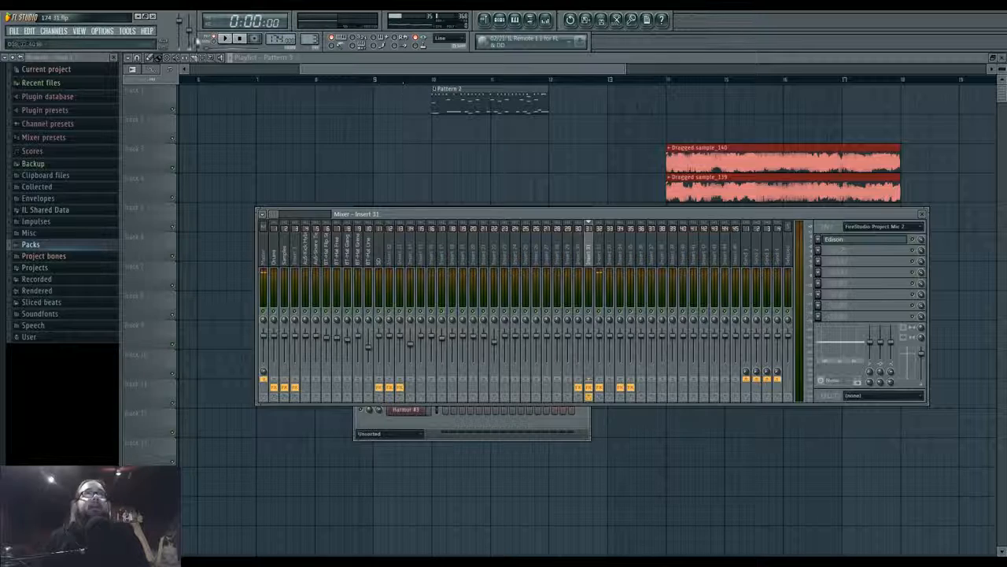
# Switch to Pattern 2 and play it with the mixer open to watch the track levels
pyautogui.press('F9')
pyautogui.click(506, 22)
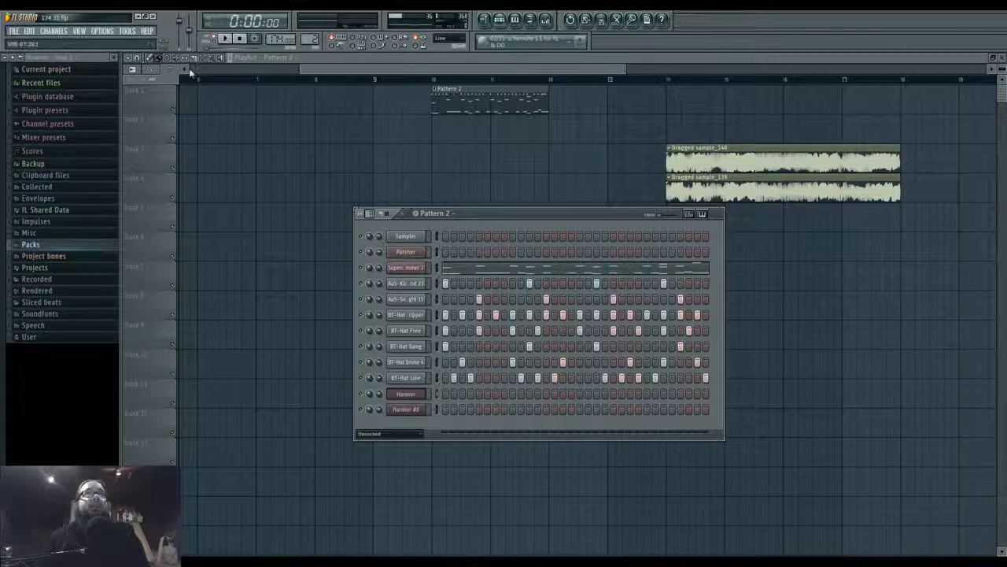
pyautogui.press('space')
pyautogui.press('F9')
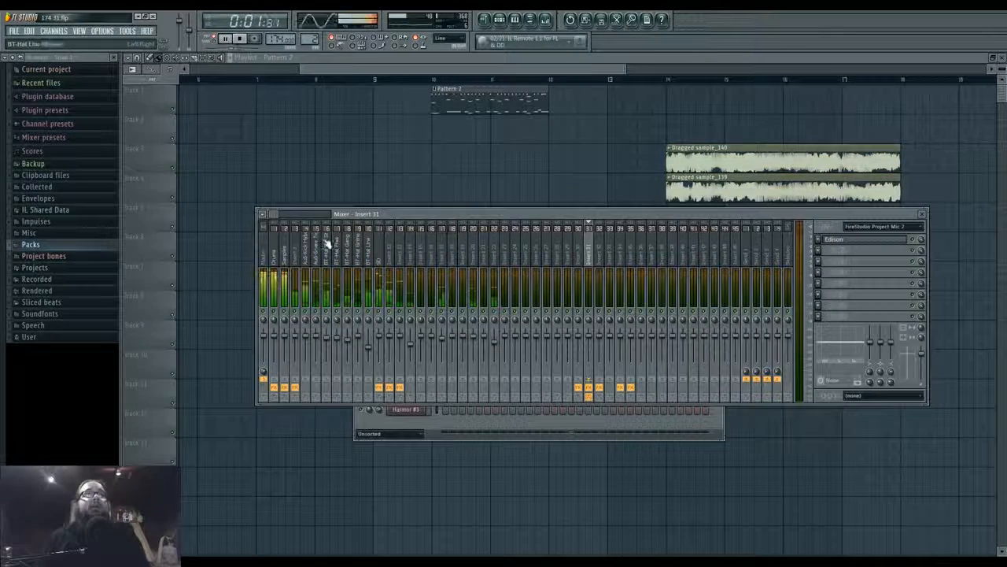
# Send the kick track's output to the empty mixer insert at position 23
pyautogui.click(305, 246)
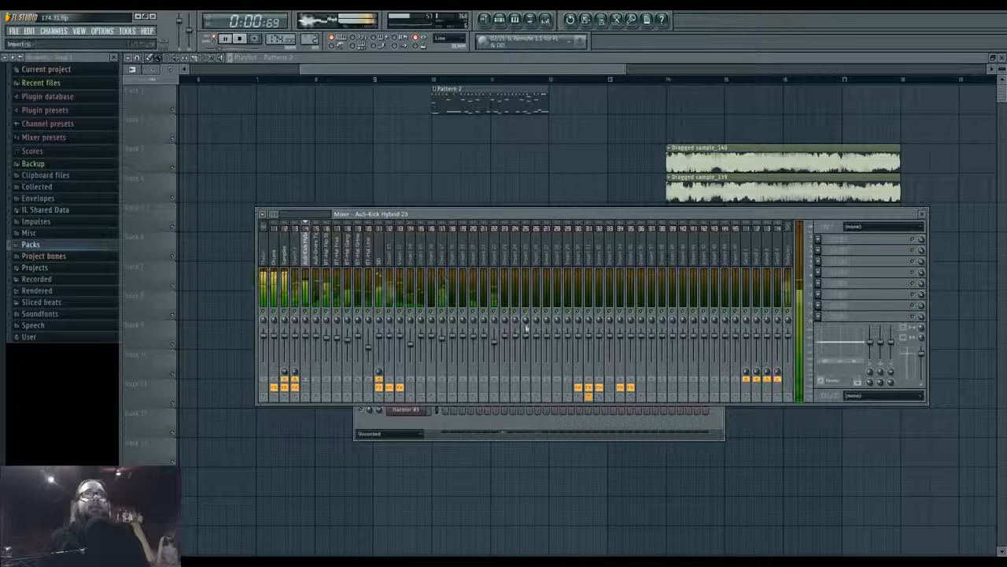
pyautogui.click(504, 373)
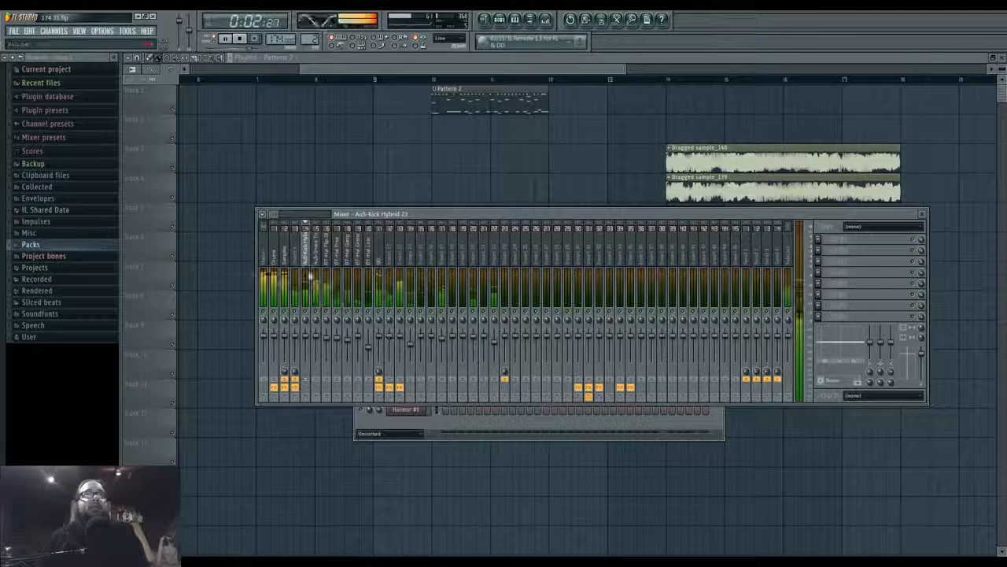
# Add a Fruity Limiter to mixer track Insert 23, switch it to compressor mode and adjust its compression settings
pyautogui.click(315, 250)
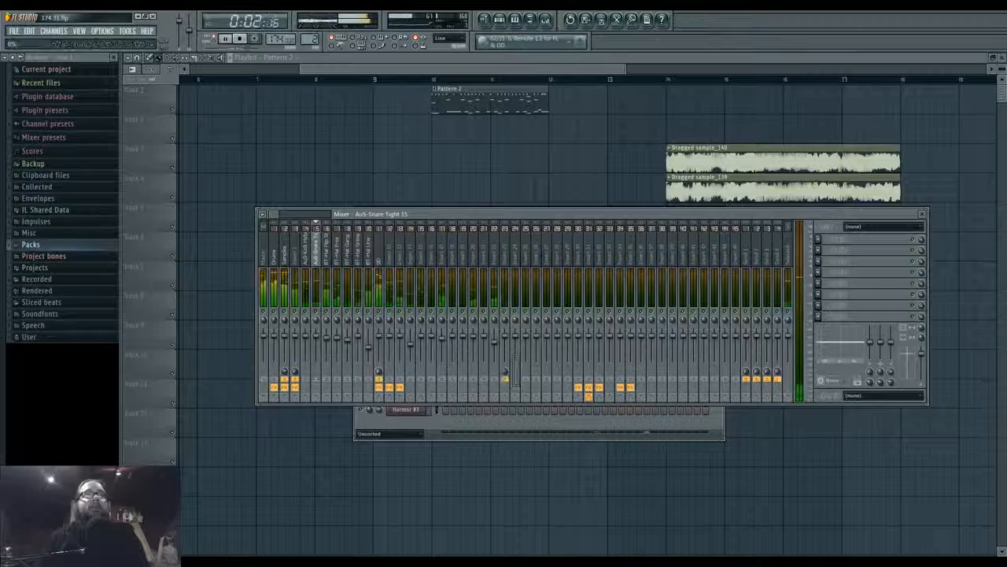
pyautogui.click(507, 256)
pyautogui.press('space')
pyautogui.click(818, 238)
pyautogui.moveTo(831, 251)
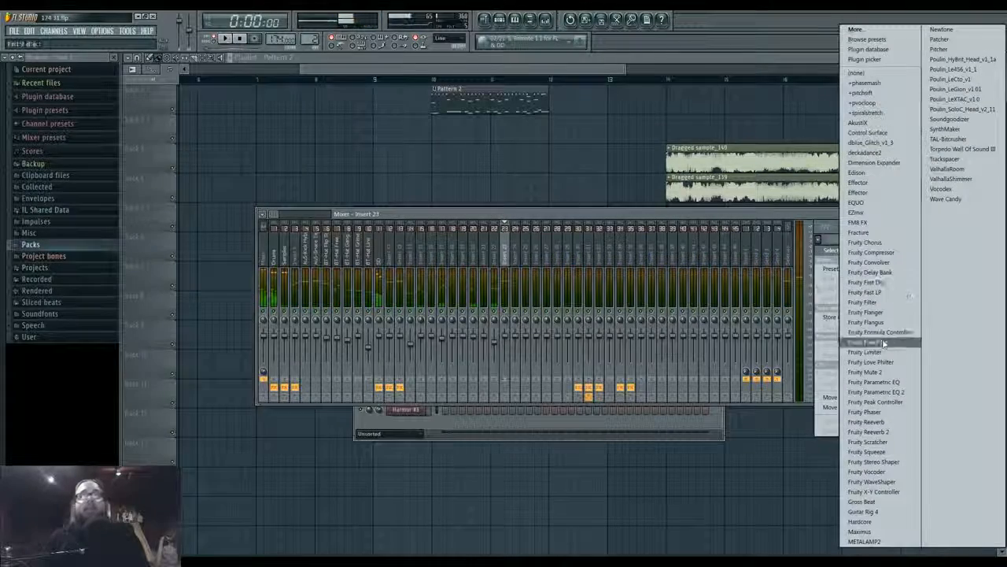
pyautogui.click(877, 352)
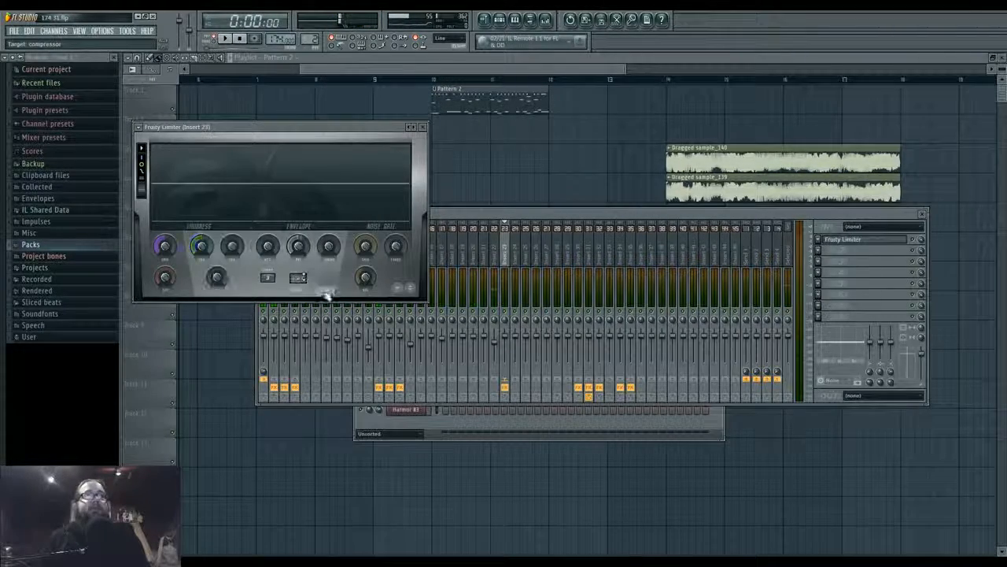
pyautogui.click(328, 288)
pyautogui.click(331, 296)
pyautogui.moveTo(230, 249); pyautogui.dragTo(231, 228)
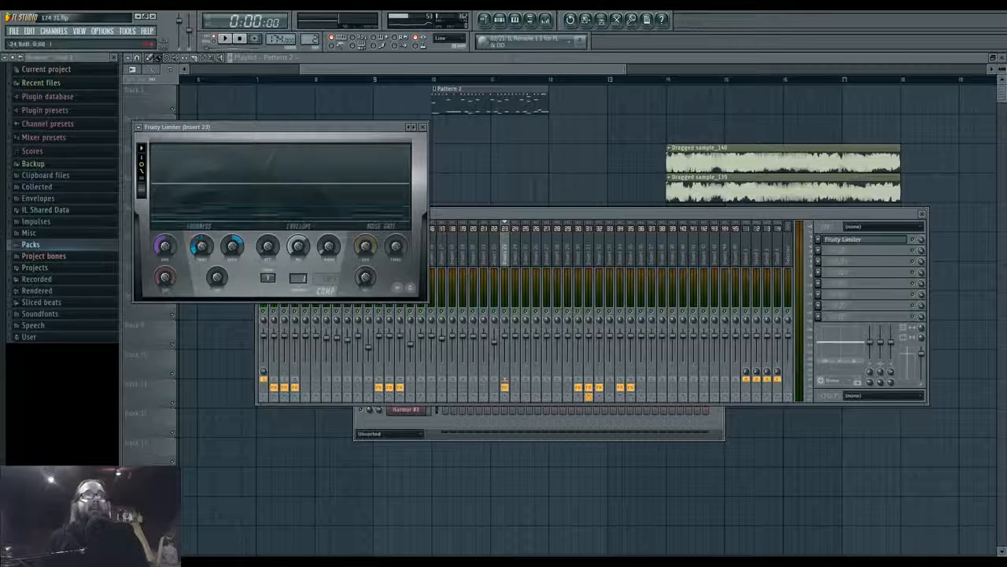
# Add a second Fruity Limiter to Insert 23 and set it up in compressor mode
pyautogui.click(864, 249)
pyautogui.click(874, 354)
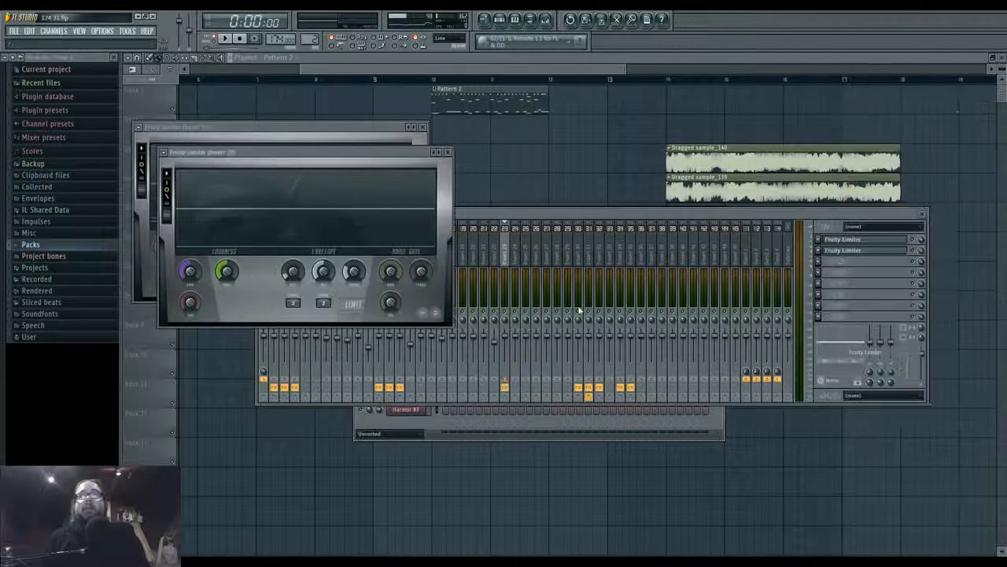
pyautogui.click(353, 304)
pyautogui.click(357, 313)
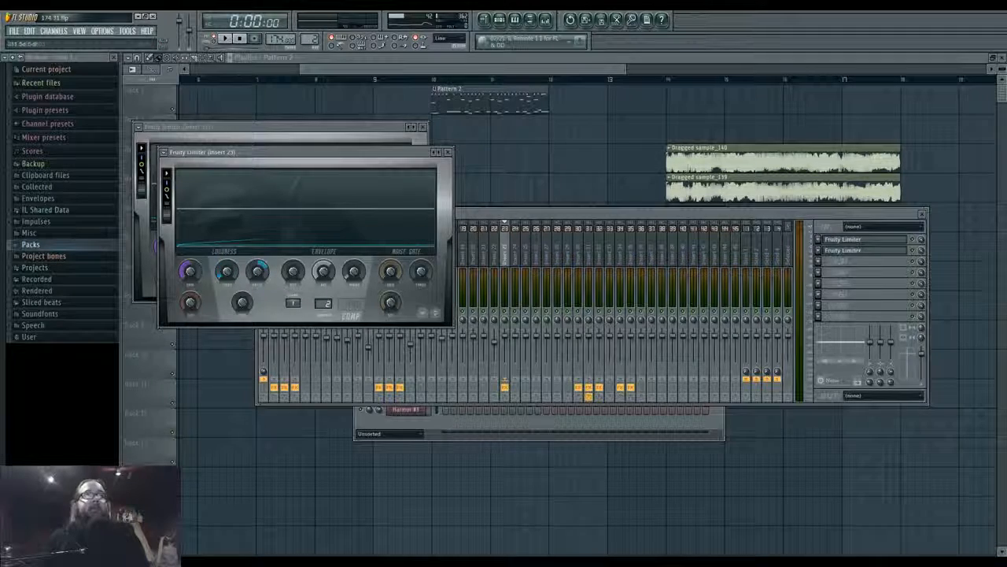
# Play the song from the start of Pattern 2 and check mixer tracks Insert 32 and Insert 23
pyautogui.press('F12')
pyautogui.click(545, 19)
pyautogui.press('space')
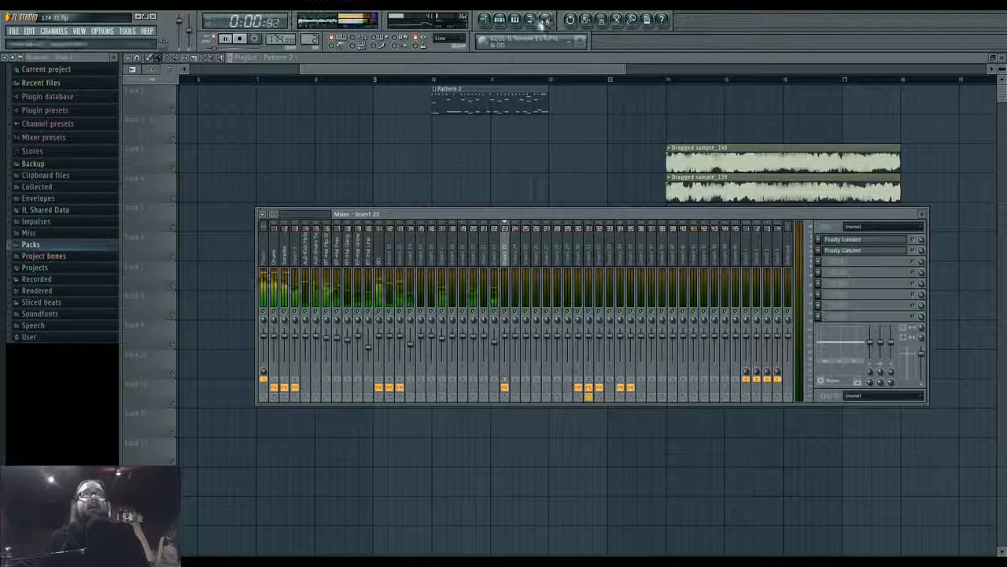
pyautogui.click(434, 80)
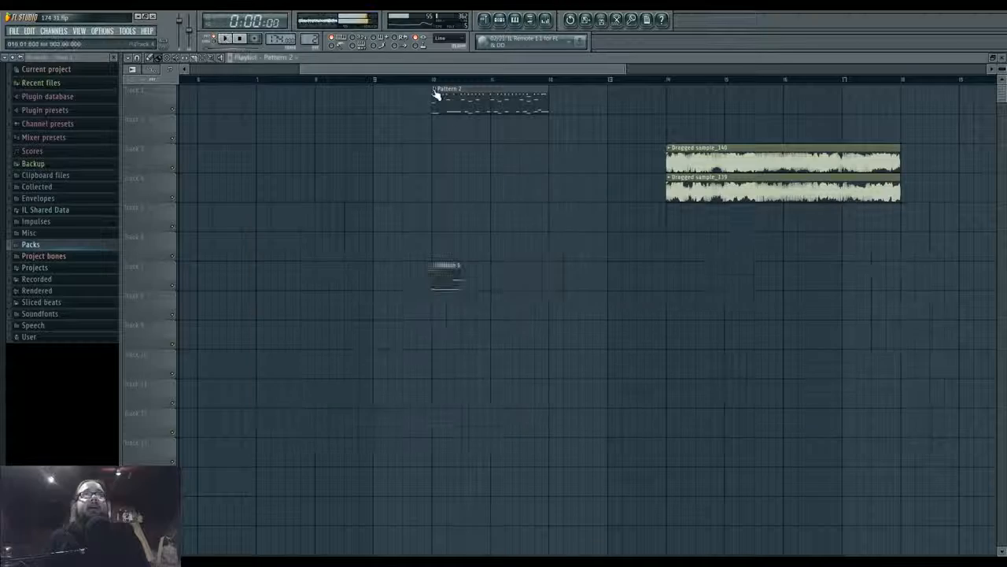
pyautogui.click(545, 20)
pyautogui.click(600, 267)
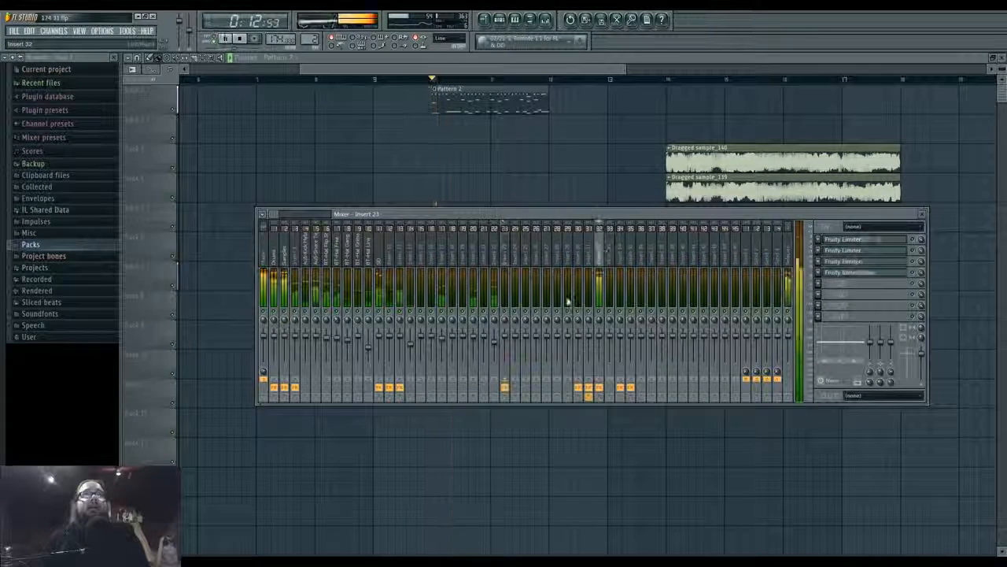
pyautogui.click(506, 265)
pyautogui.press('space')
# Look up the mixer tracks that Dragged sample_140 and Dragged sample_139 are routed to
pyautogui.doubleClick(741, 162)
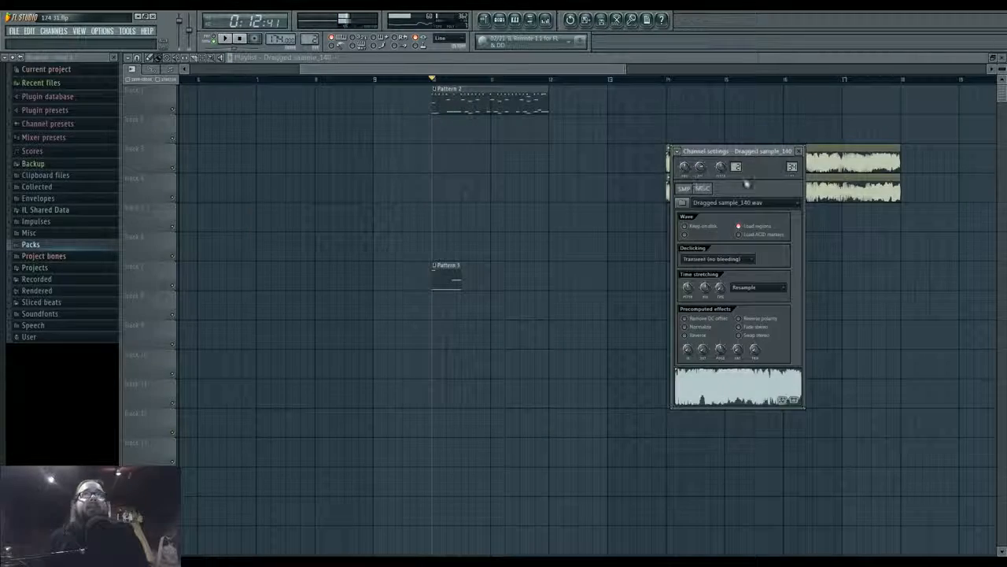
pyautogui.doubleClick(791, 167)
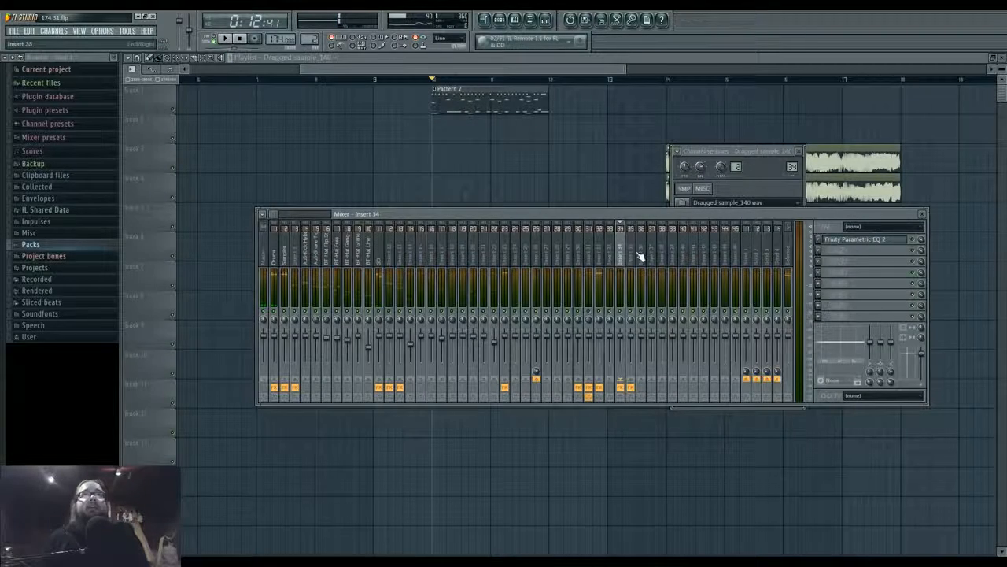
pyautogui.doubleClick(820, 188)
pyautogui.doubleClick(791, 167)
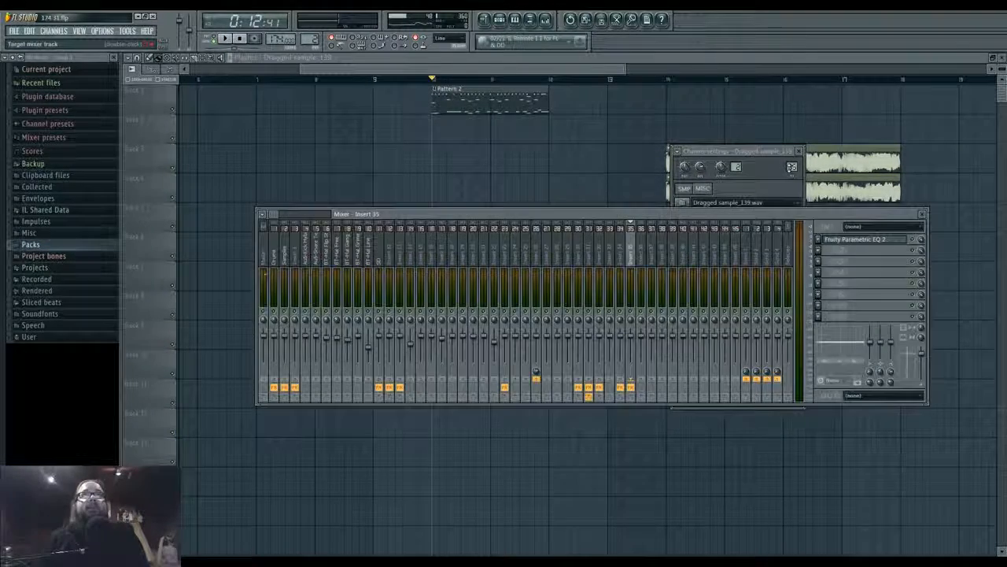
# Move the empty mixer track Insert 26 past the dragged samples' tracks to slot 36
pyautogui.click(542, 257)
pyautogui.press('Right')
pyautogui.press('Right')
pyautogui.press('Right')
pyautogui.press('Right')
pyautogui.press('Right')
pyautogui.press('Right')
pyautogui.press('Right')
pyautogui.press('Right')
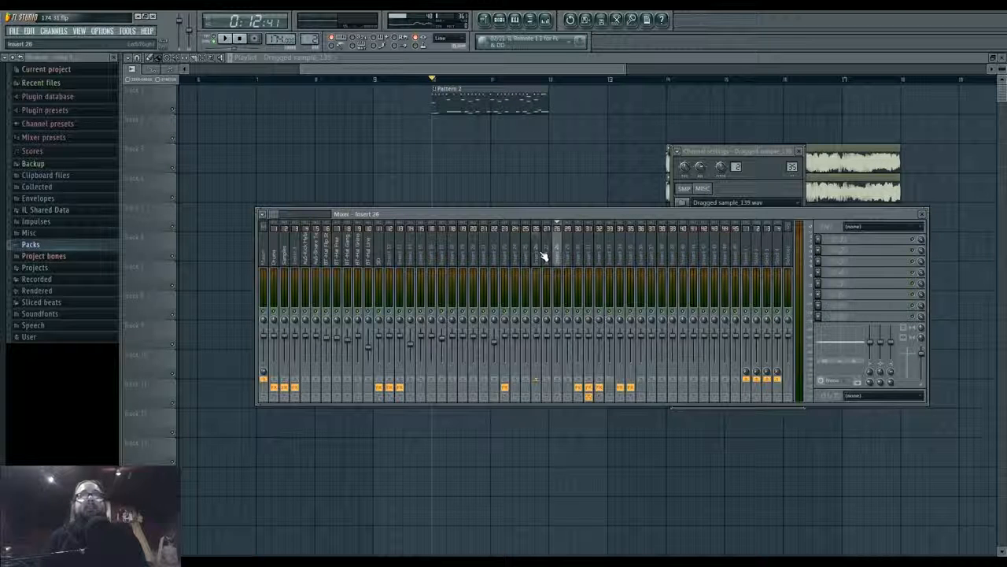
pyautogui.press('Right')
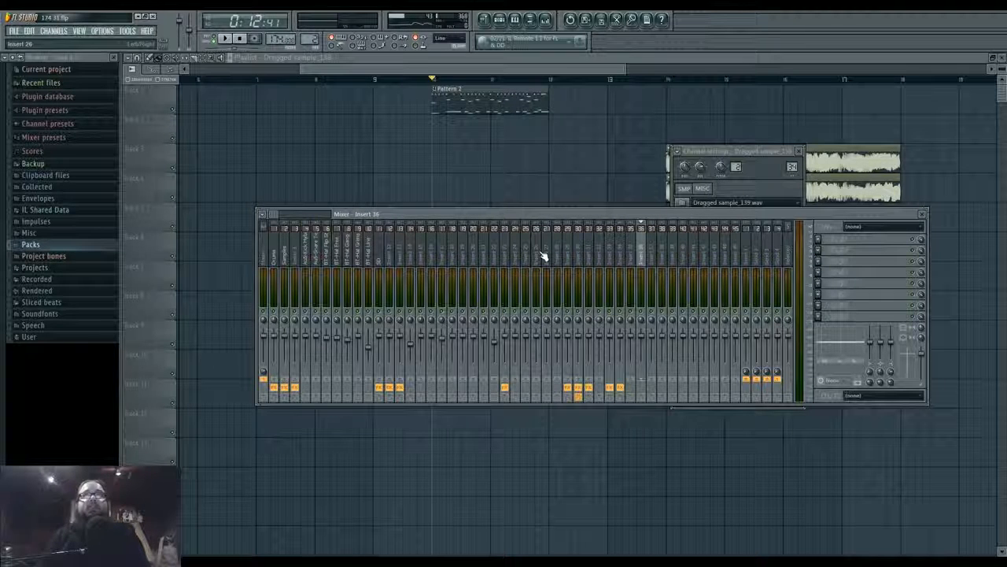
pyautogui.click(631, 252)
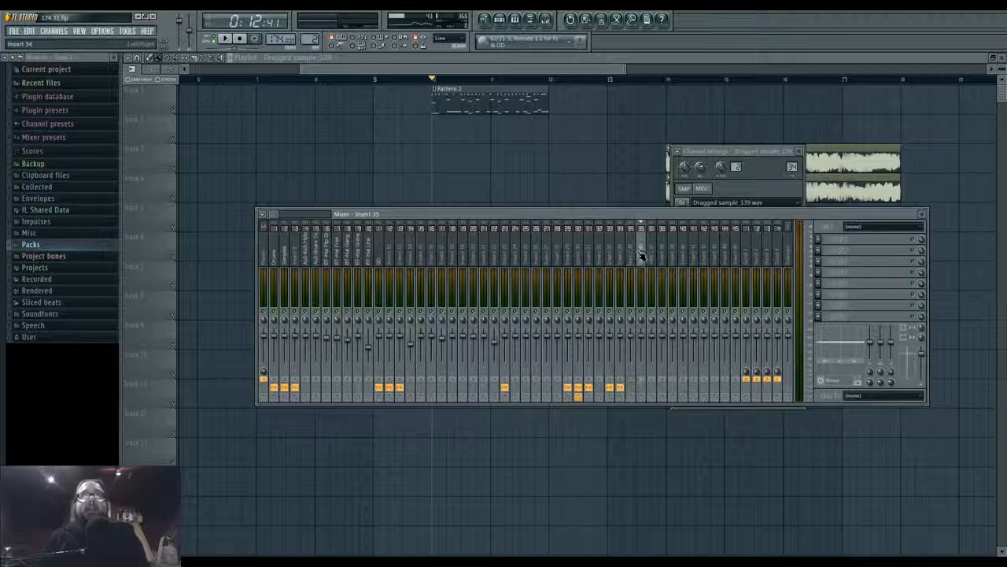
pyautogui.click(641, 254)
# Rename mixer track Insert 23 to "side"
pyautogui.click(506, 256)
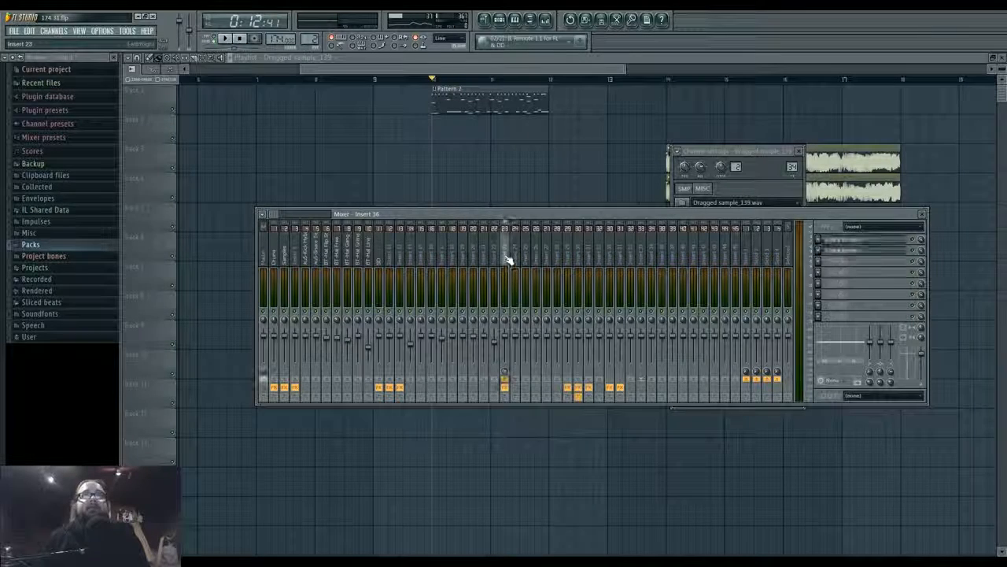
pyautogui.write('side')
pyautogui.press('Return')
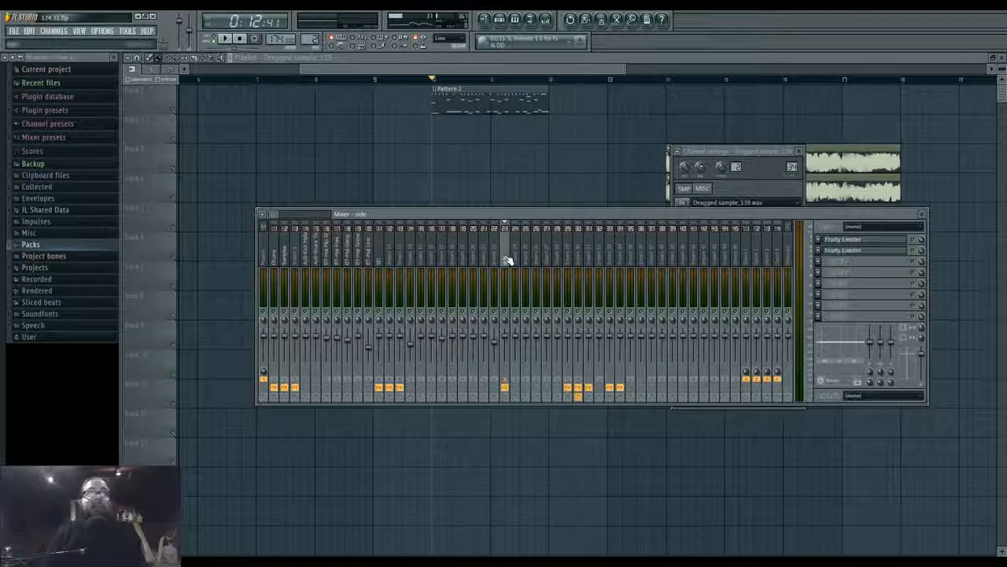
# Clear the open windows and add a new Harmor instrument channel to Pattern 2
pyautogui.press('space')
pyautogui.press('F12')
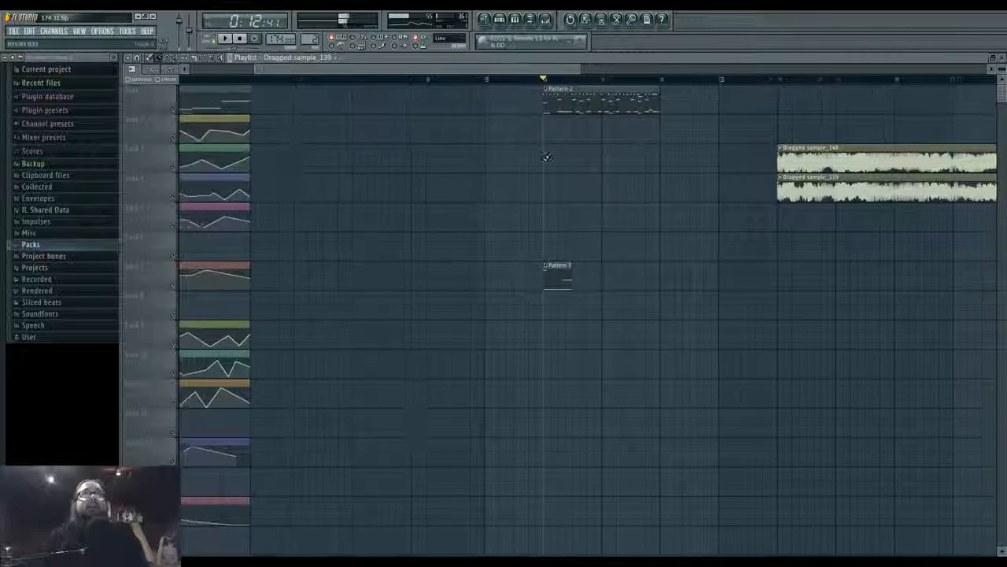
pyautogui.click(504, 26)
pyautogui.click(403, 276)
pyautogui.click(386, 293)
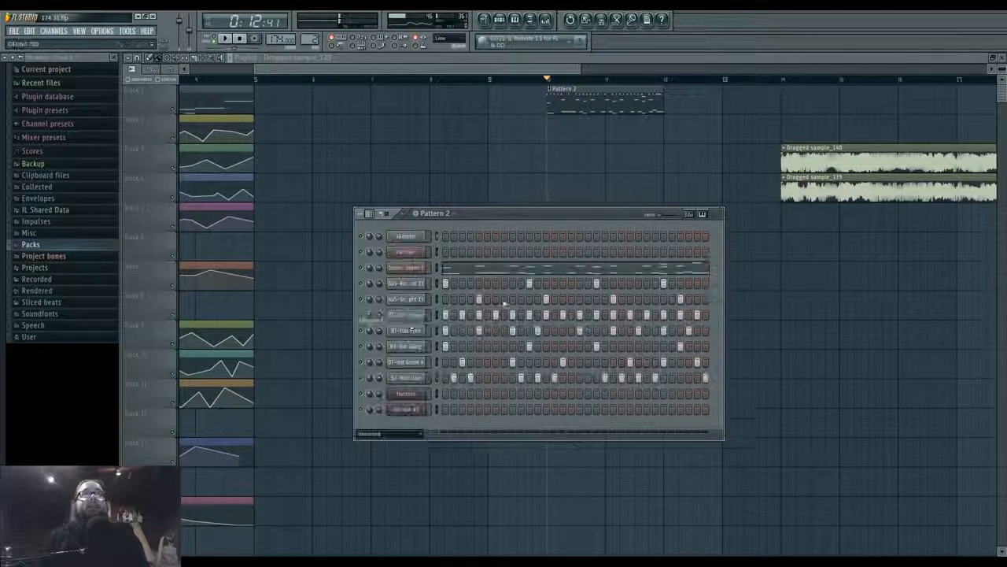
pyautogui.click(54, 31)
pyautogui.moveTo(60, 41)
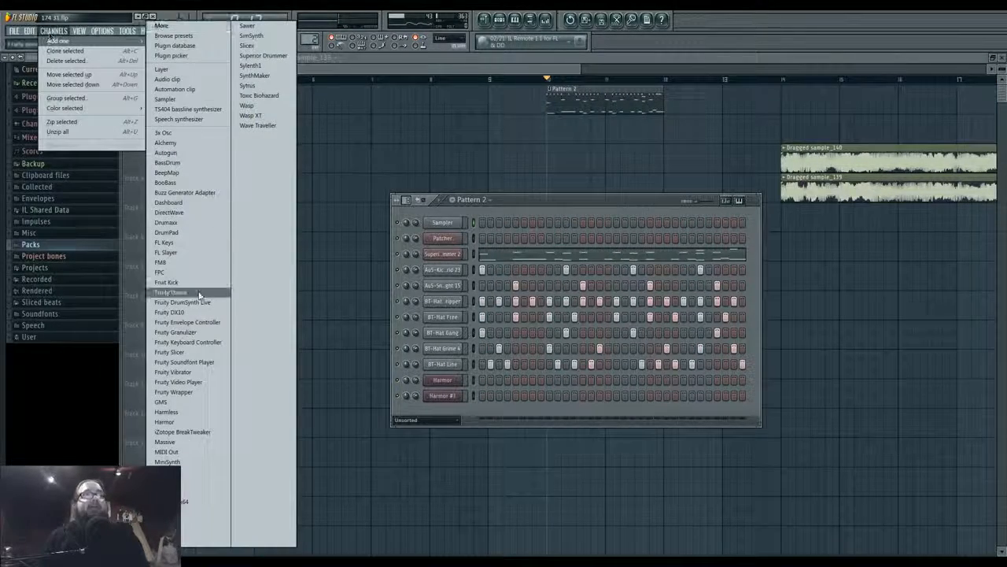
pyautogui.click(207, 423)
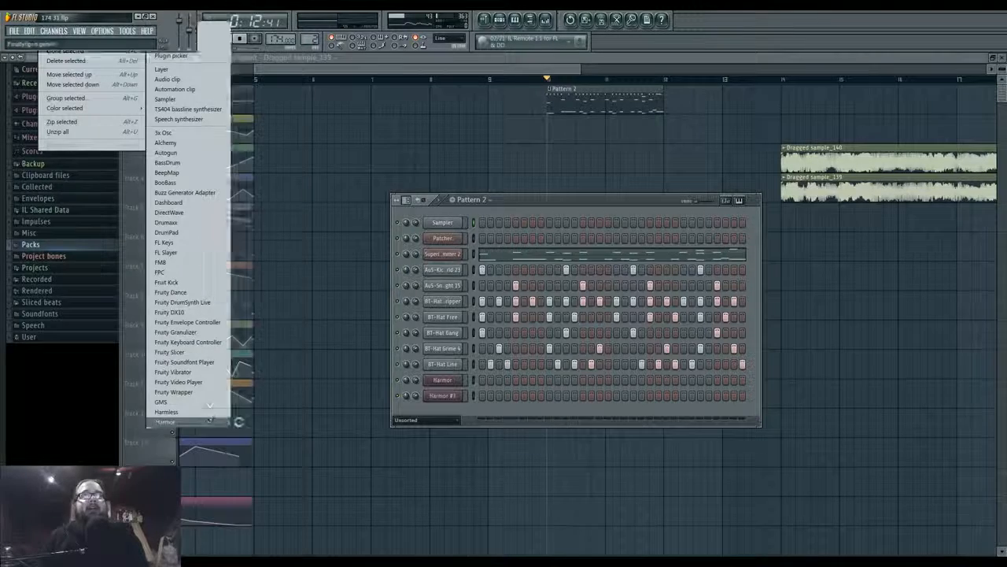
pyautogui.moveTo(477, 258); pyautogui.dragTo(484, 164)
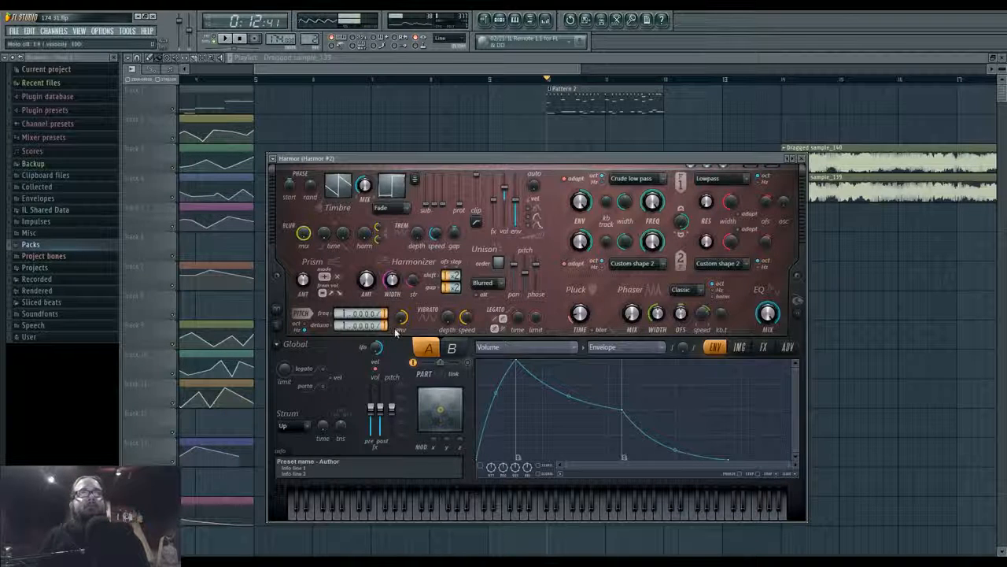
# Enable Harmor's part B, tune parts A and B with different pitch ratios, and set part B's unison type to Hz
pyautogui.moveTo(387, 316); pyautogui.dragTo(387, 314)
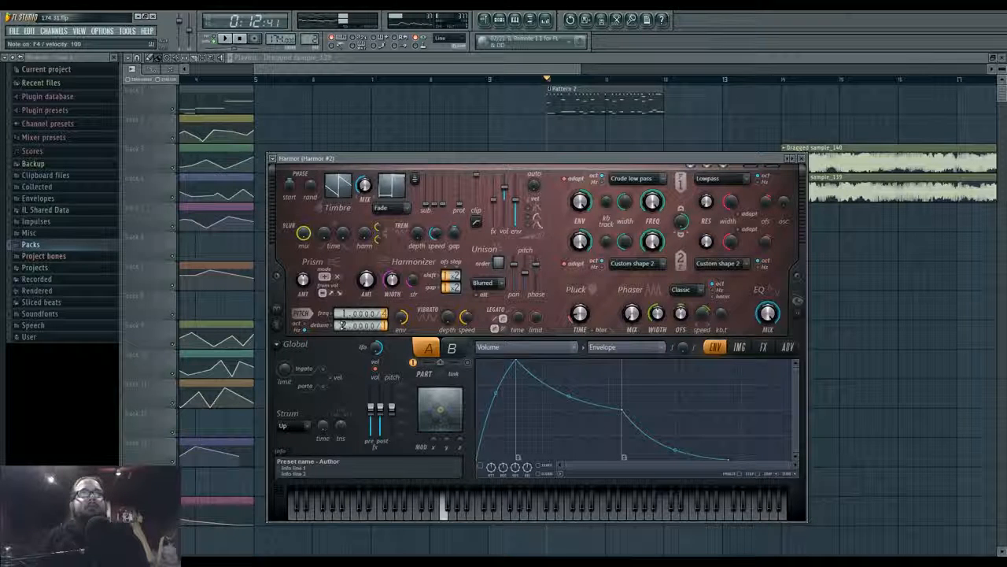
pyautogui.click(449, 348)
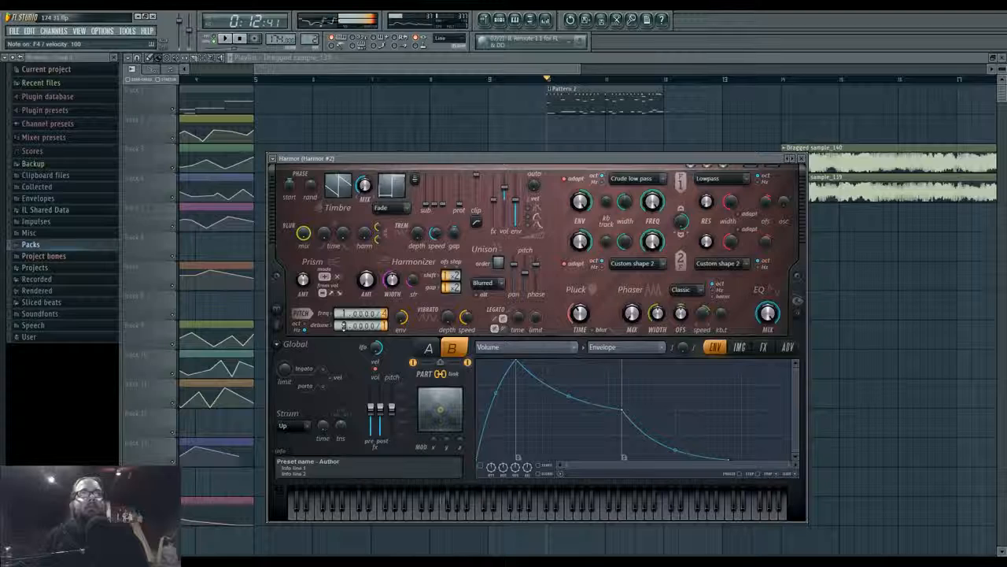
pyautogui.click(428, 348)
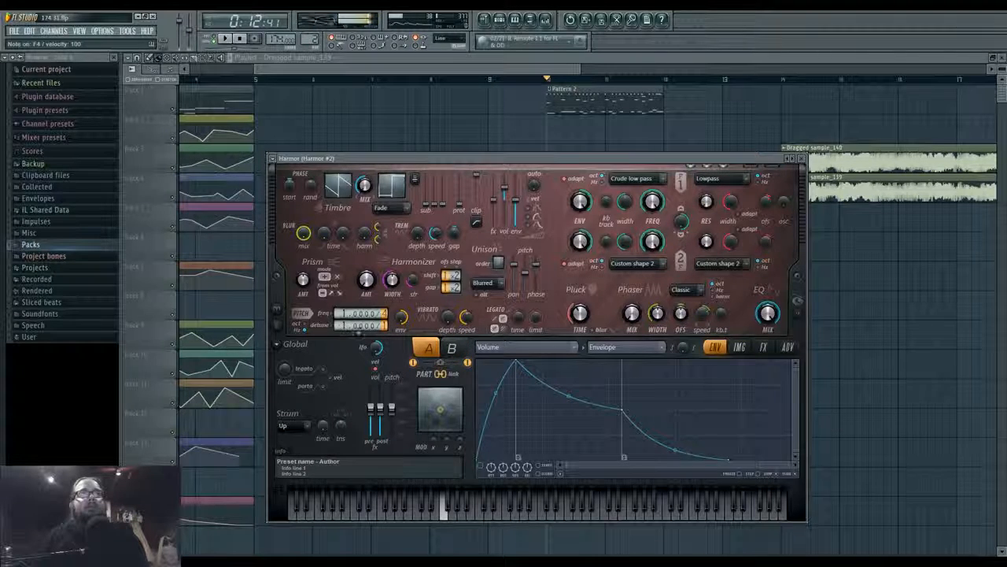
pyautogui.click(448, 347)
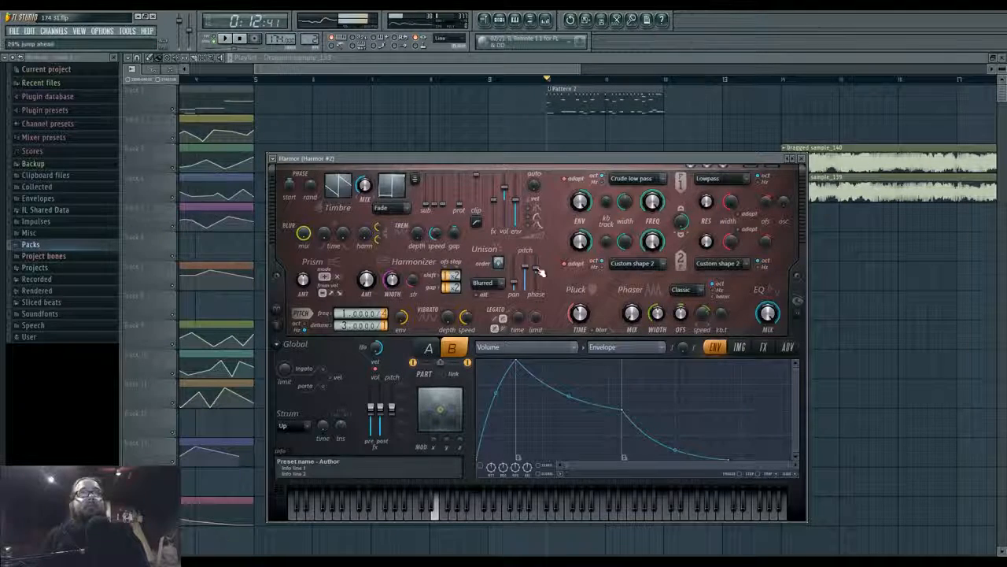
pyautogui.click(428, 348)
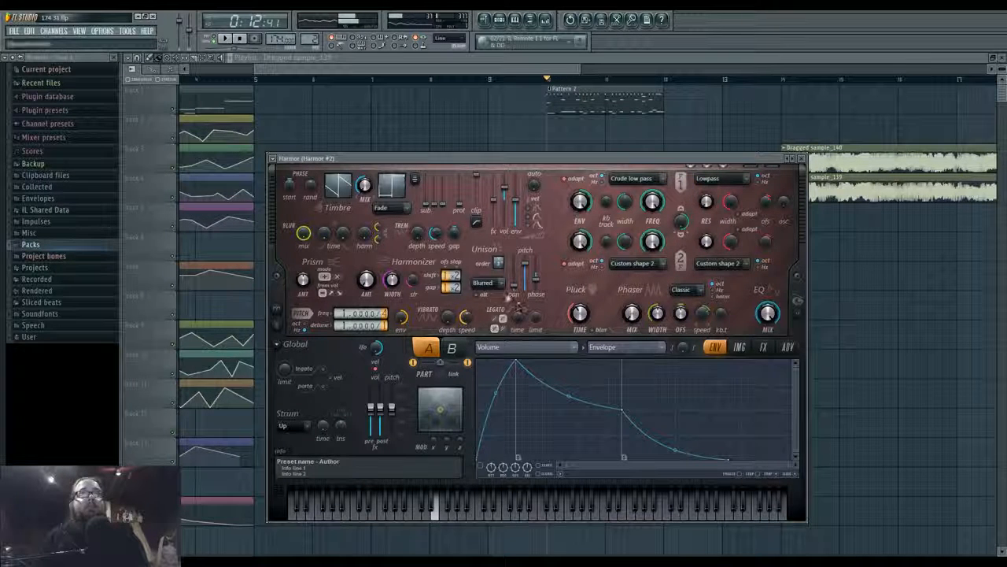
pyautogui.click(452, 348)
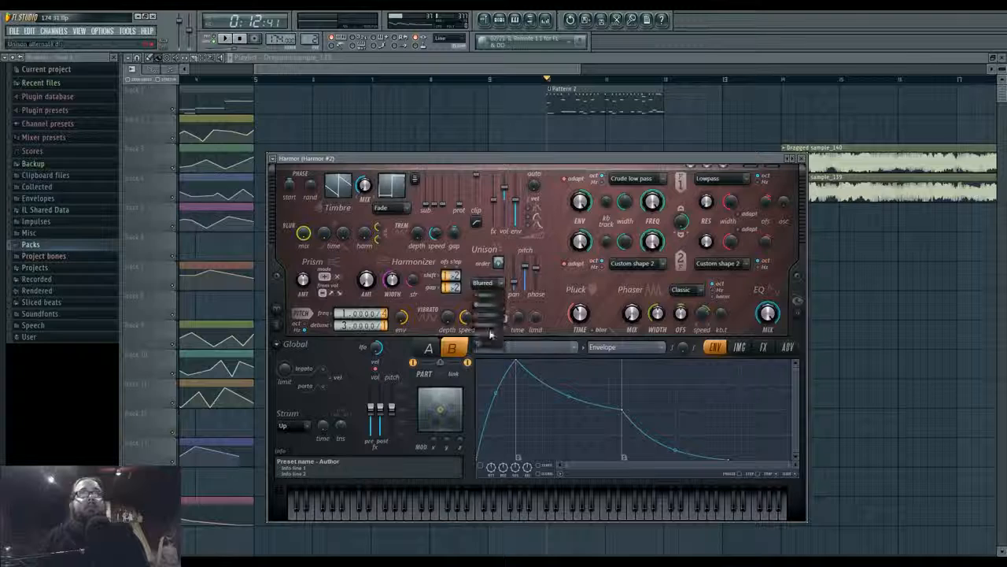
pyautogui.click(489, 329)
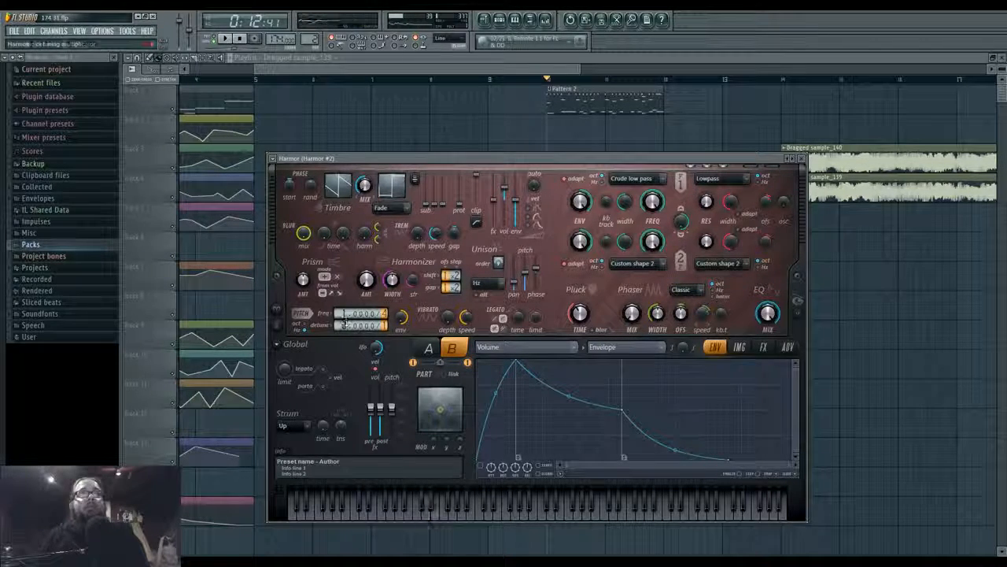
# Set Harmor's distortion effect to Log and adjust its filter amount
pyautogui.click(763, 347)
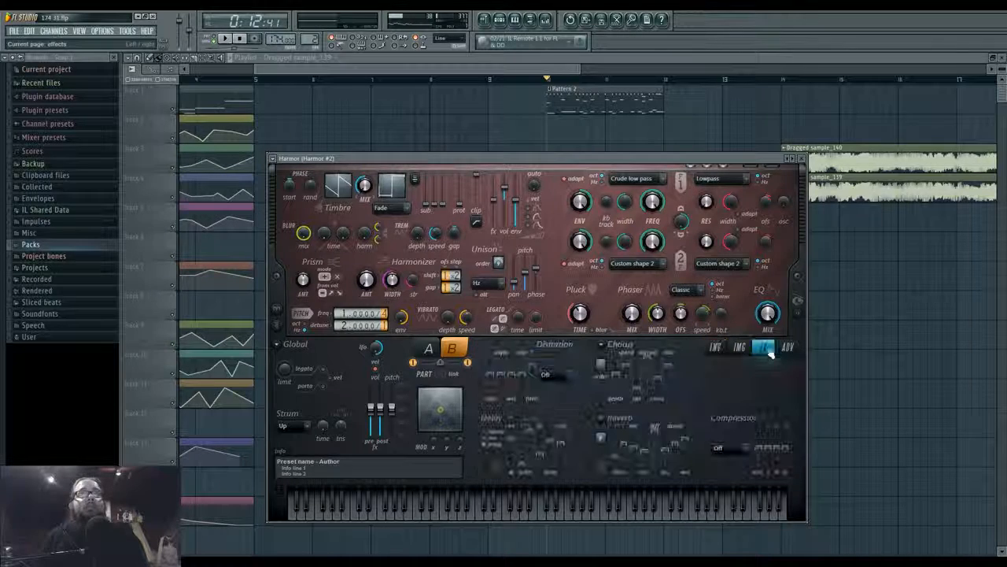
pyautogui.click(555, 375)
pyautogui.click(535, 397)
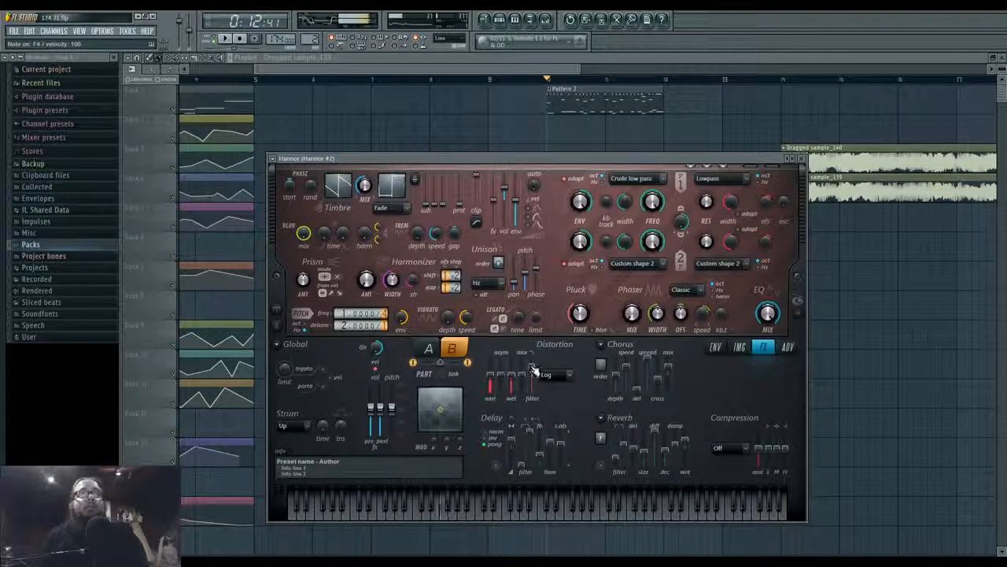
pyautogui.moveTo(532, 367); pyautogui.dragTo(533, 375)
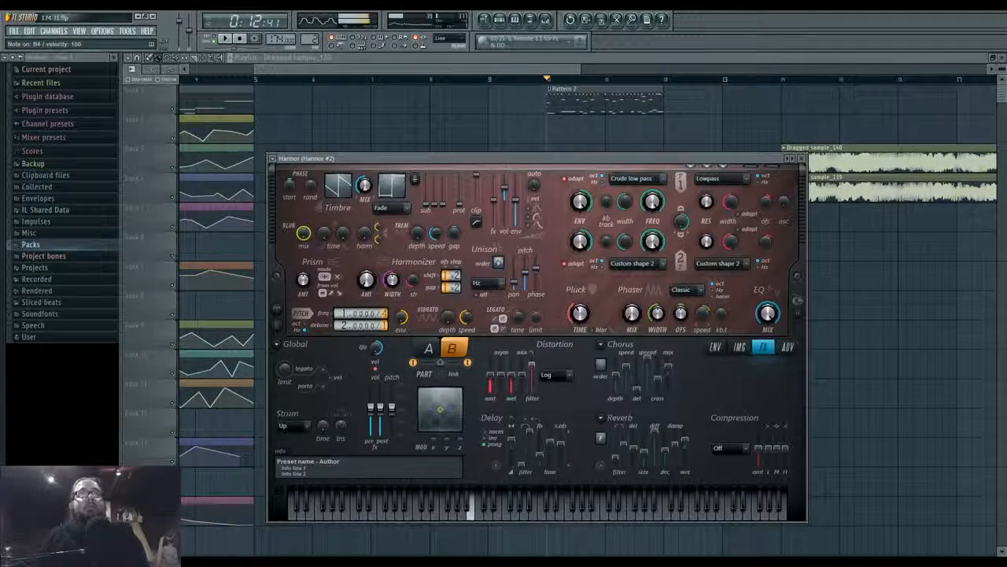
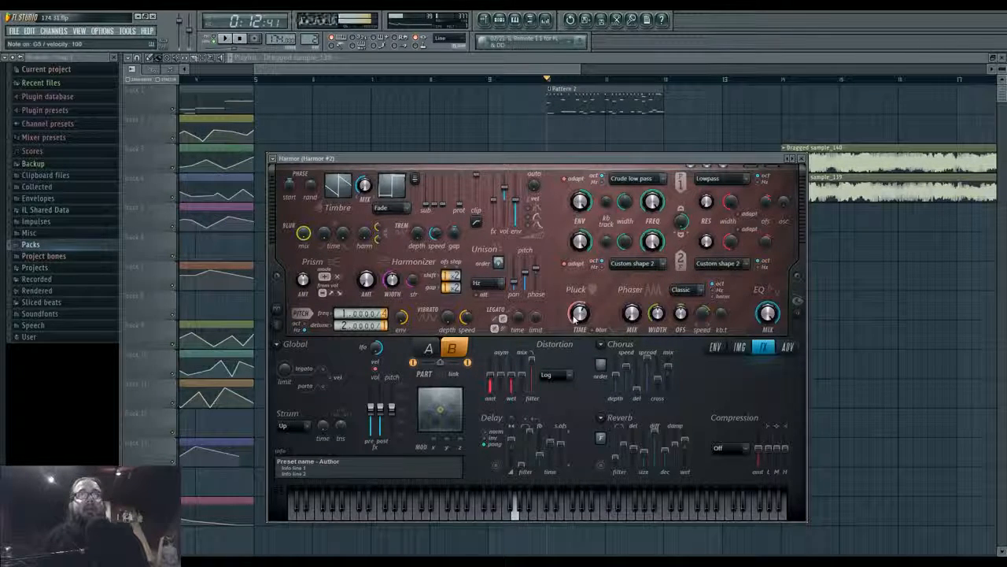
# Open Harmor #2's channel settings and route the channel to mixer track 27
pyautogui.click(428, 348)
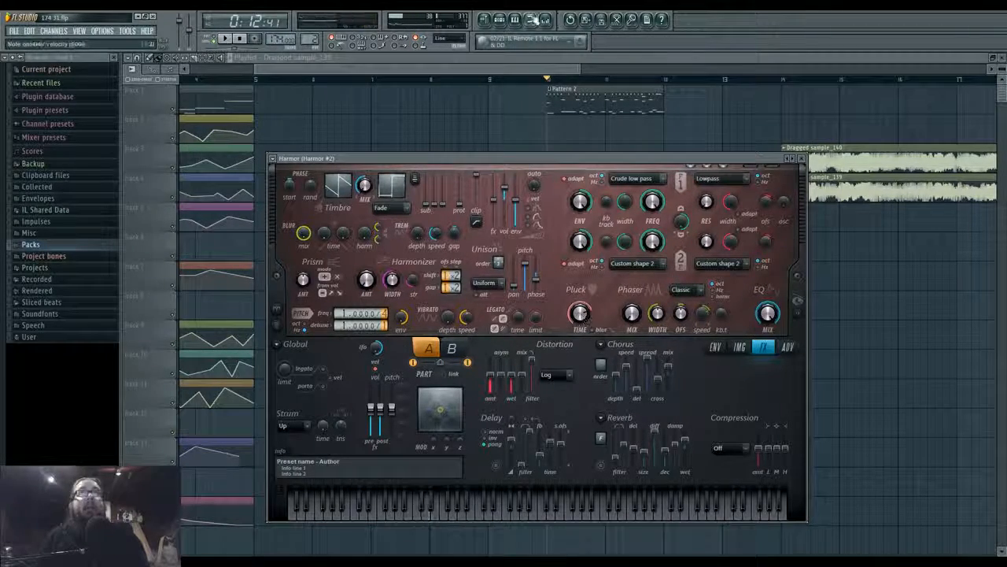
pyautogui.press('F9')
pyautogui.press('F6')
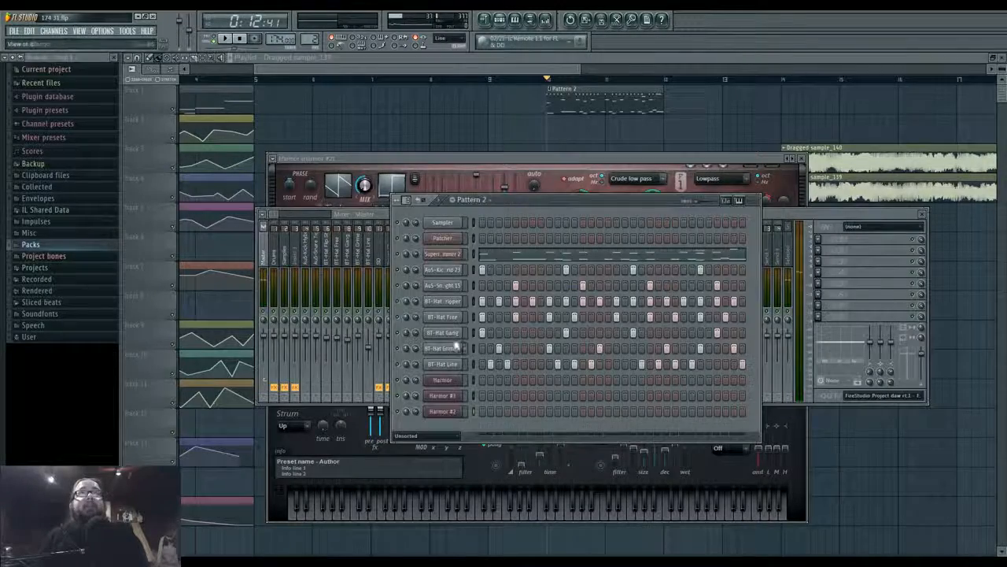
pyautogui.click(452, 412)
pyautogui.moveTo(775, 158); pyautogui.dragTo(771, 266)
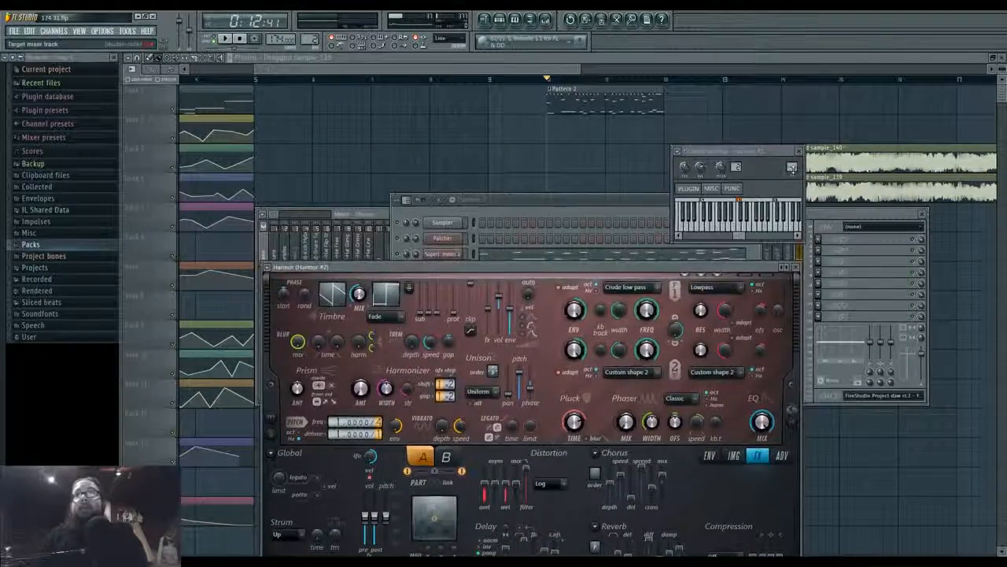
pyautogui.moveTo(793, 168); pyautogui.dragTo(793, 126)
pyautogui.rightClick(505, 380)
pyautogui.click(528, 385)
# Load Fruity Free Filter on mixer Insert 27 and lower its low-pass frequency to about 590 Hz
pyautogui.click(819, 240)
pyautogui.moveTo(831, 250)
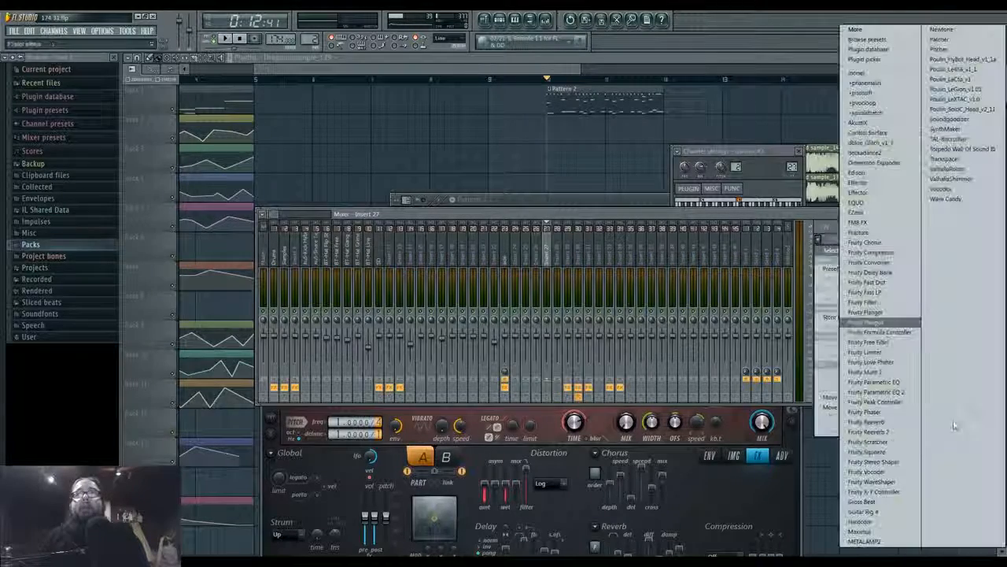
pyautogui.click(877, 343)
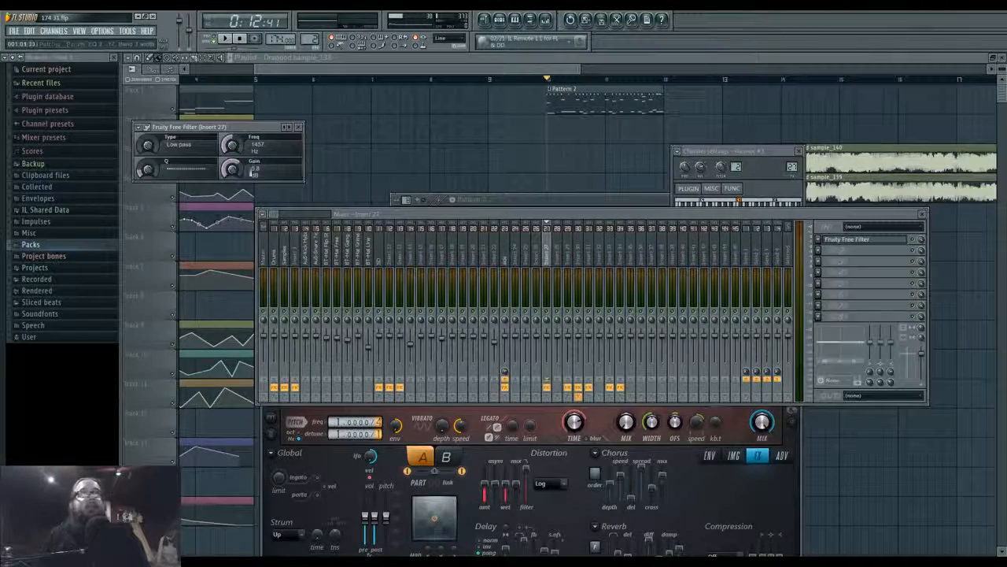
pyautogui.moveTo(230, 145); pyautogui.dragTo(213, 154)
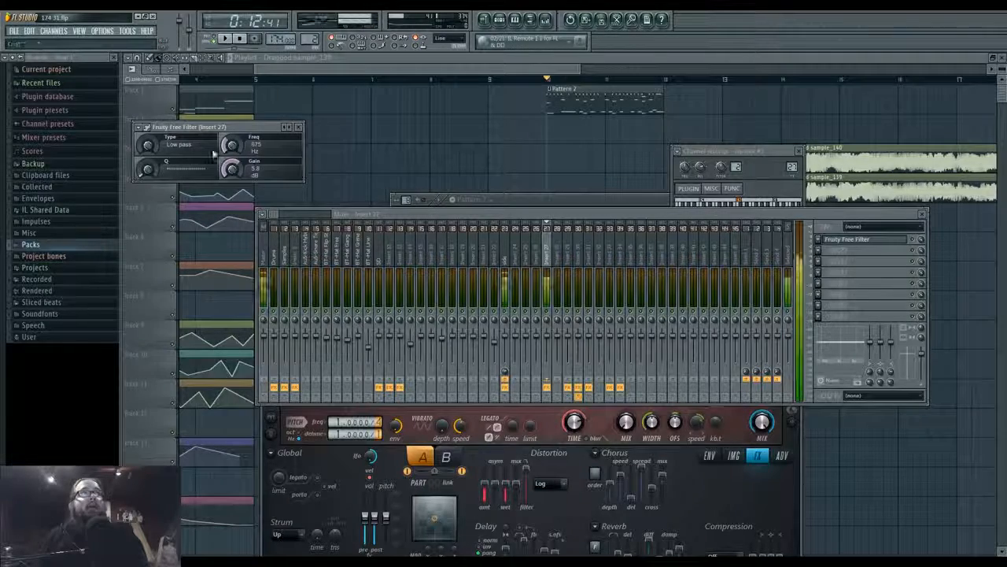
# Switch to the empty Pattern 5 and open the piano roll for Harmor #2
pyautogui.press('F12')
pyautogui.click(499, 20)
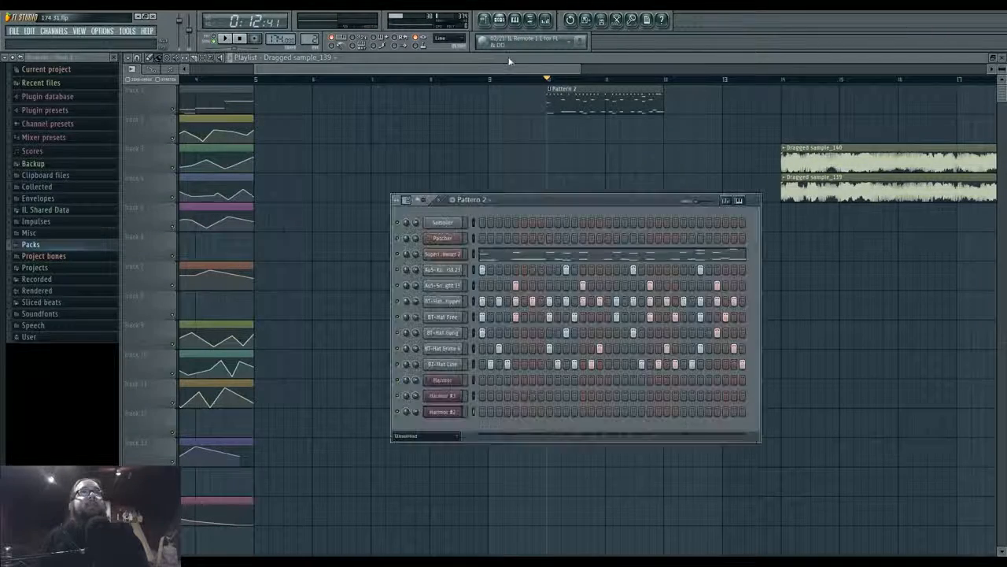
pyautogui.rightClick(314, 39)
pyautogui.click(391, 44)
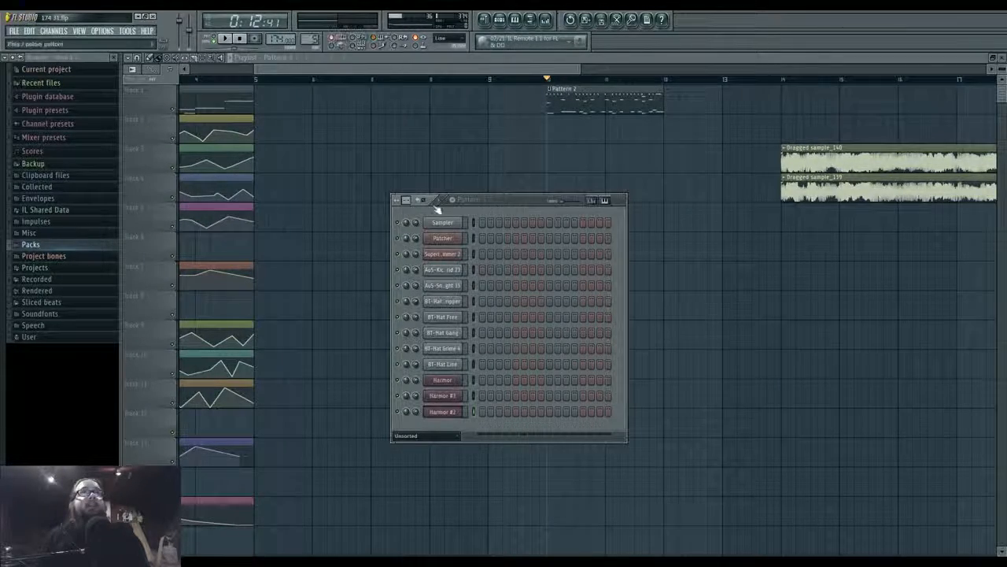
pyautogui.press('F7')
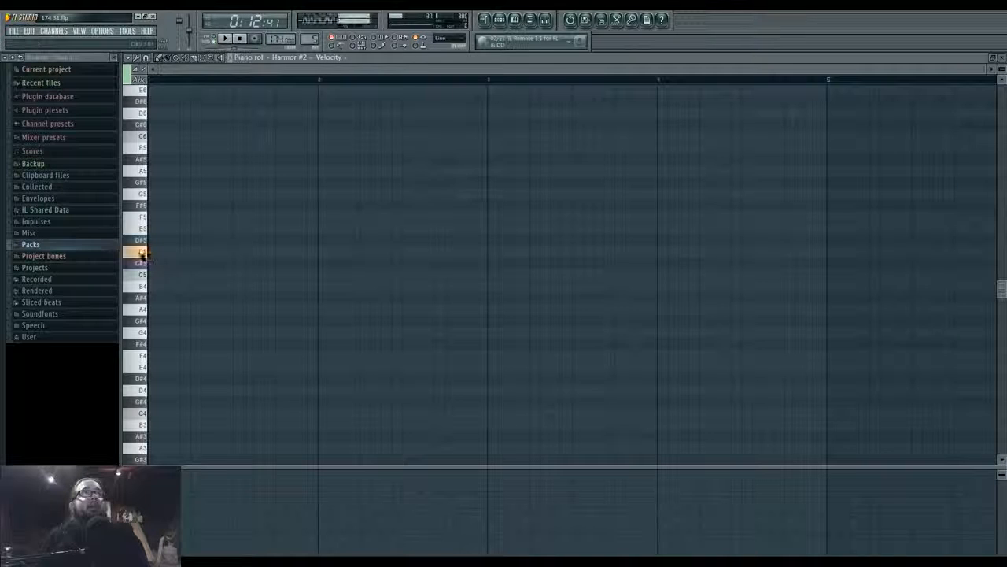
# Draw a syncopated rhythm of ten short D4 notes across the first two bars of Pattern 5
pyautogui.click(155, 253)
pyautogui.rightClick(158, 254)
pyautogui.click(161, 391)
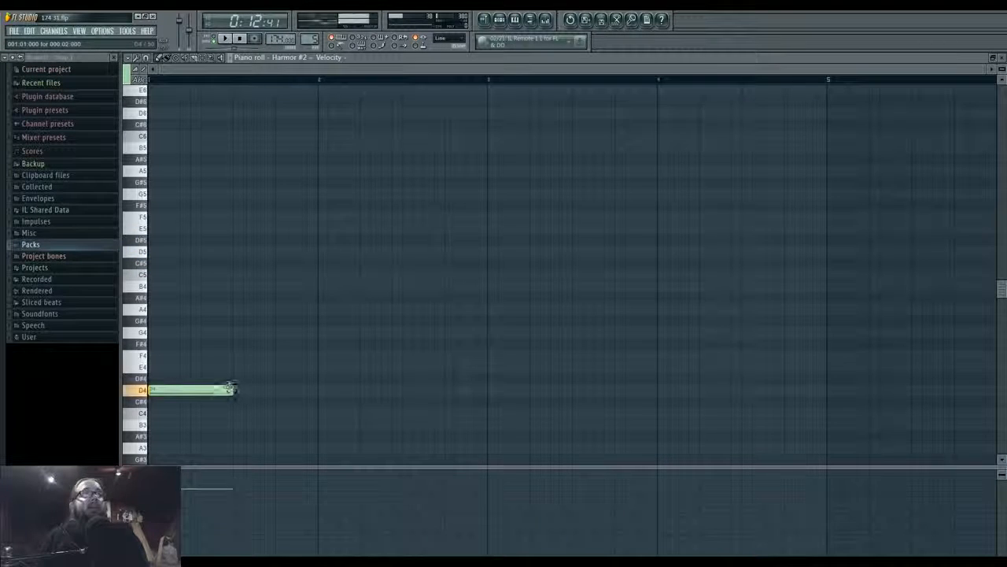
pyautogui.moveTo(230, 388); pyautogui.dragTo(190, 394)
pyautogui.scroll(3, 195, 388)
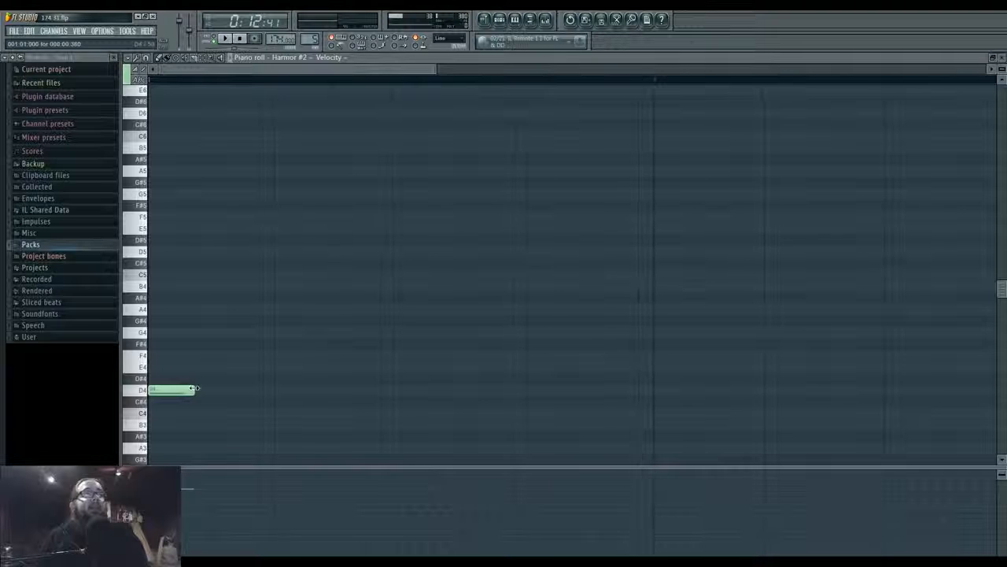
pyautogui.scroll(-3, 184, 391)
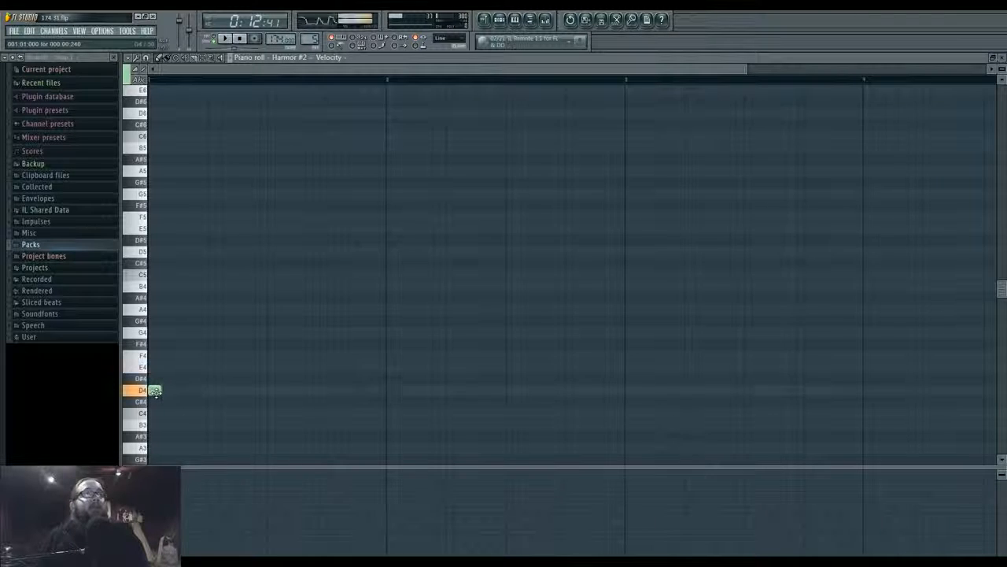
pyautogui.click(238, 391)
pyautogui.scroll(-2, 238, 393)
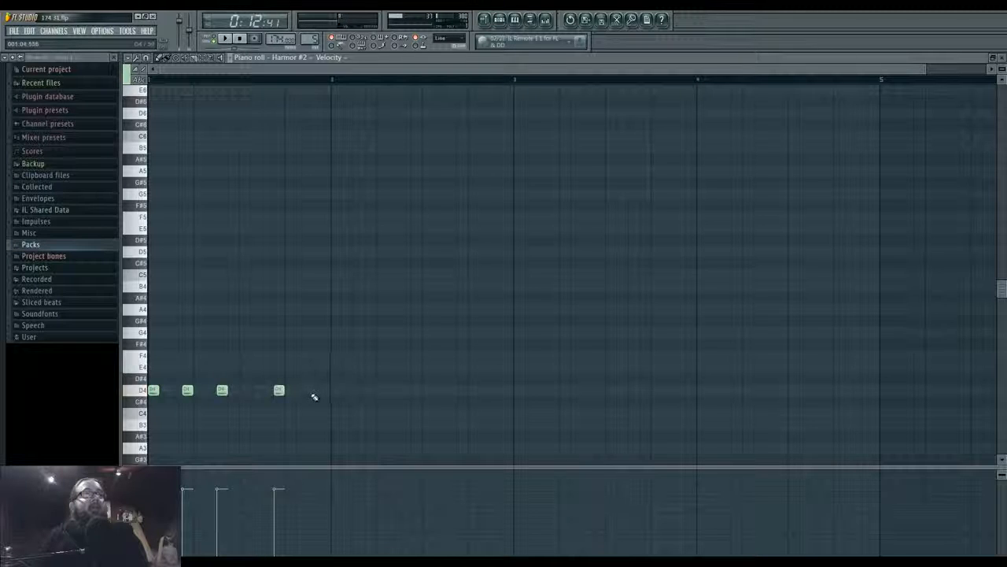
pyautogui.click(336, 391)
pyautogui.click(370, 391)
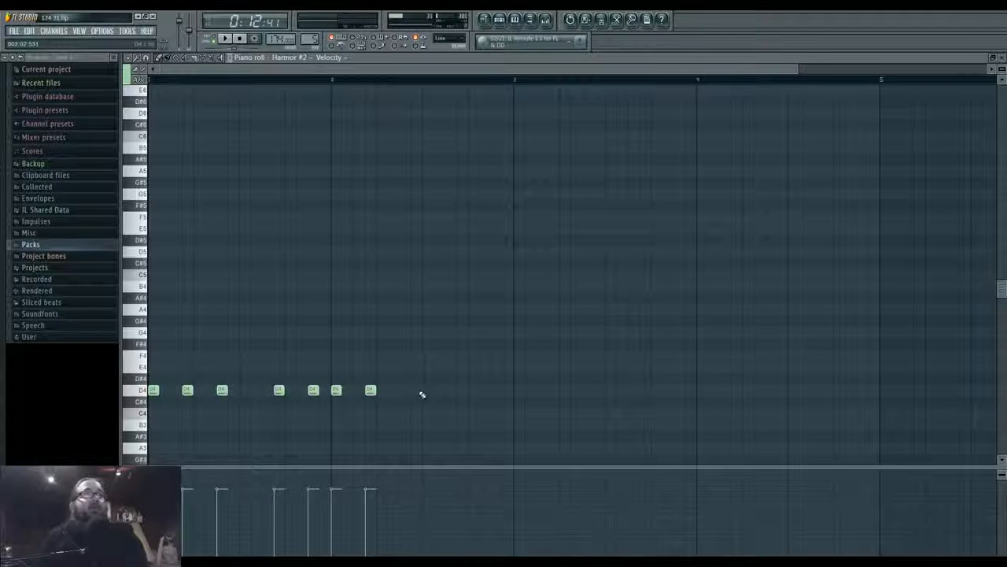
pyautogui.click(417, 391)
pyautogui.click(490, 391)
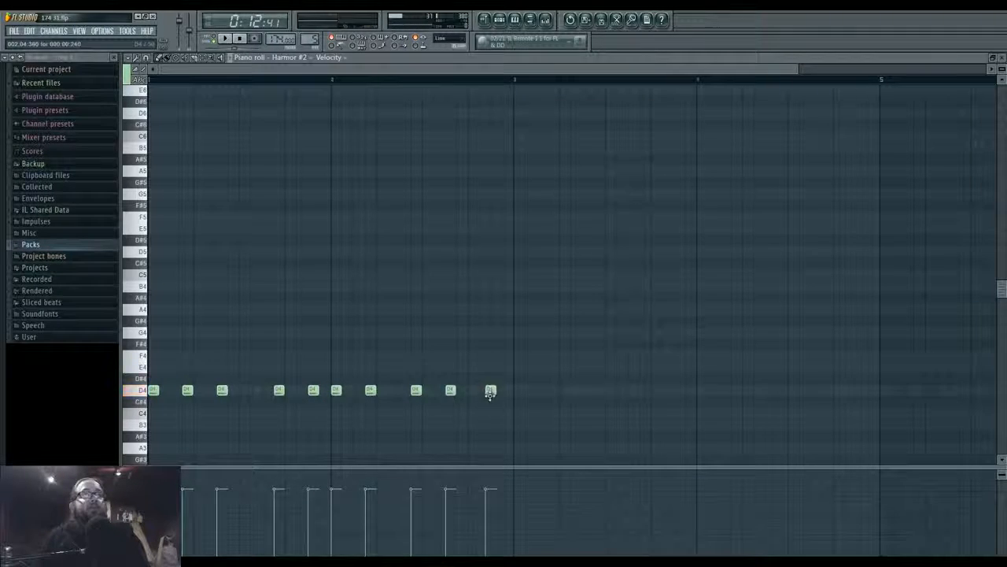
# Raise the third, fifth and eighth notes an octave to D5 and lengthen all notes slightly
pyautogui.moveTo(416, 392); pyautogui.dragTo(416, 251)
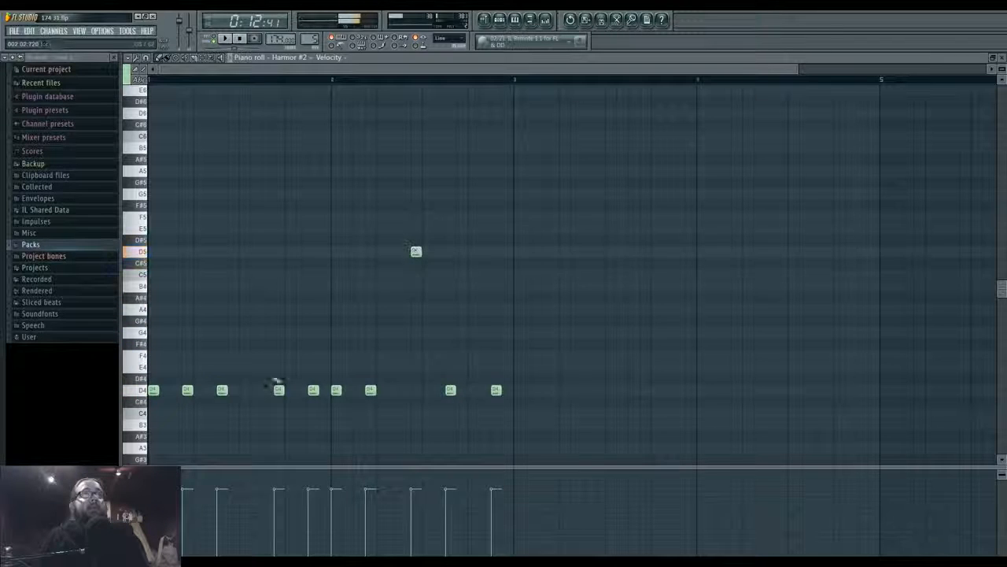
pyautogui.moveTo(231, 393); pyautogui.dragTo(223, 252)
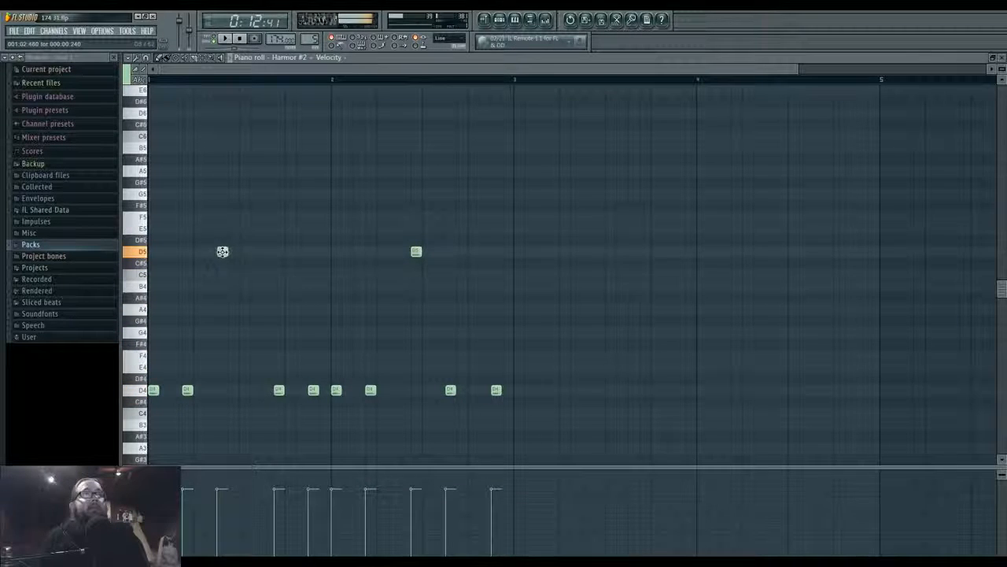
pyautogui.moveTo(312, 389); pyautogui.dragTo(312, 249)
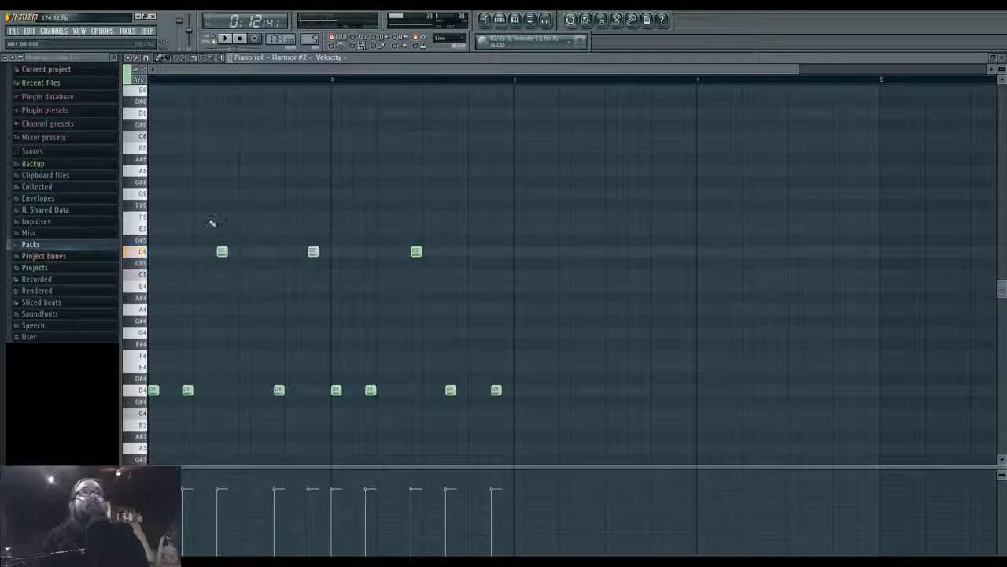
pyautogui.hotkey('ctrl', 'a')
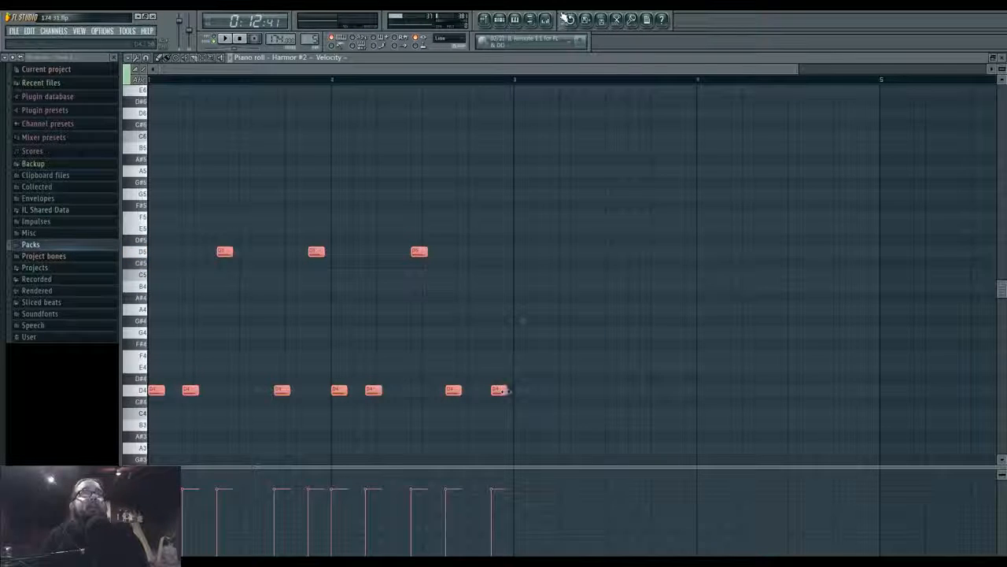
# Place Pattern 5 on playlist track 3 at bar 7 and select the two-bar range it spans
pyautogui.press('F5')
pyautogui.click(389, 160)
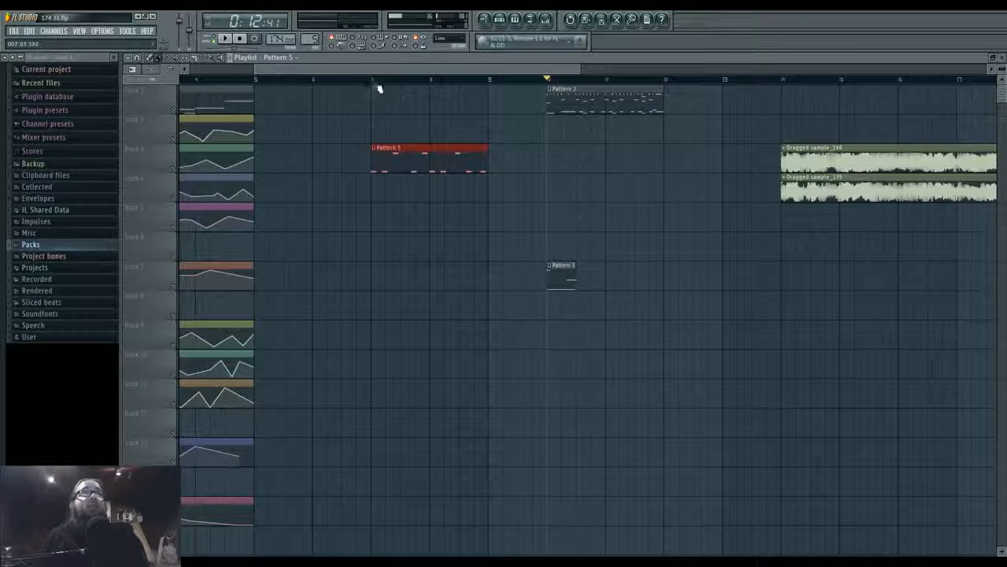
pyautogui.moveTo(379, 86); pyautogui.dragTo(473, 88)
# Create an automation clip for the Freq parameter of Insert 27's Fruity Free Filter
pyautogui.click(545, 19)
pyautogui.click(858, 239)
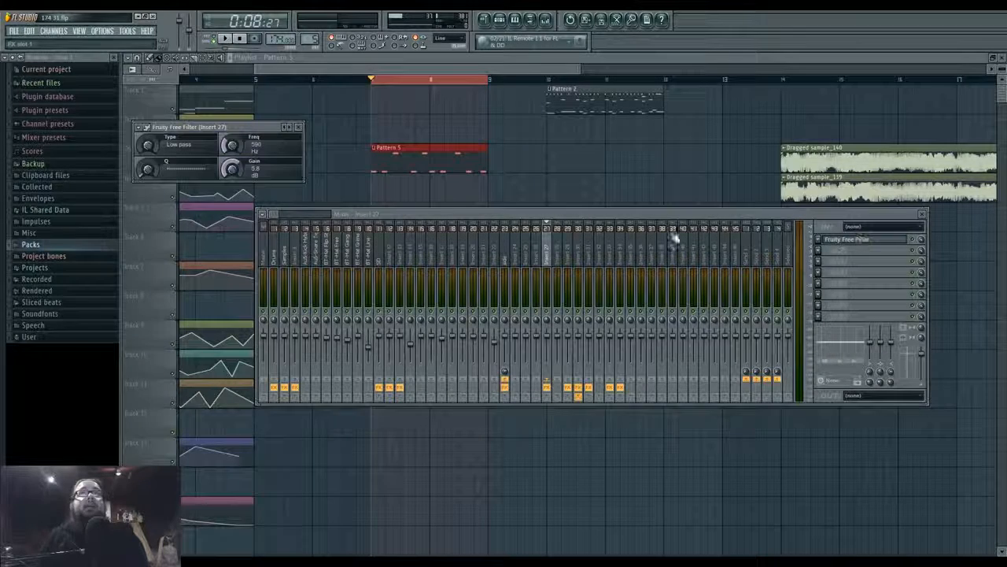
pyautogui.rightClick(231, 145)
pyautogui.click(266, 212)
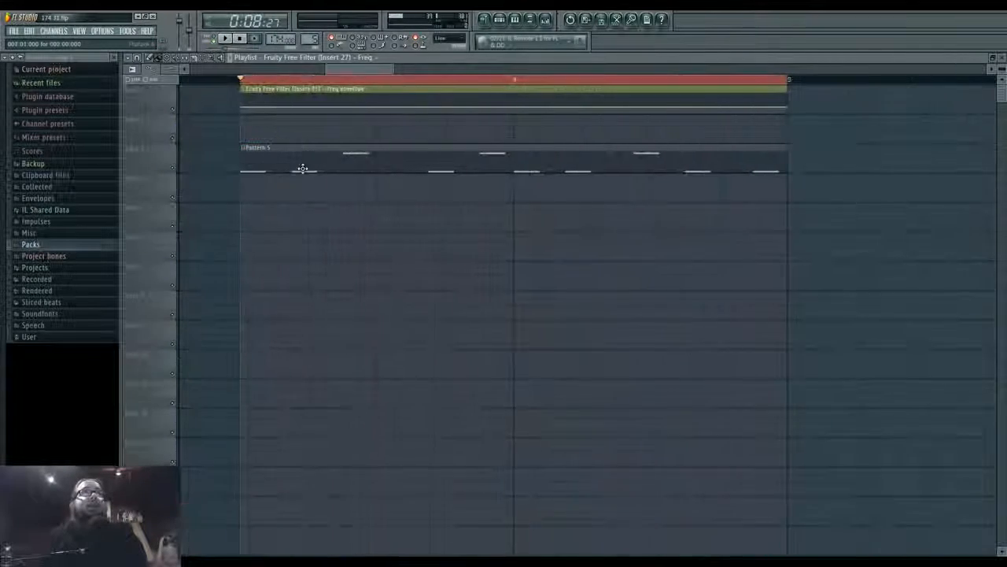
# Shape the Freq envelope into a fast curved drop at the start, auditioning the first note repeatedly
pyautogui.moveTo(269, 110); pyautogui.dragTo(256, 109)
pyautogui.press('space')
pyautogui.press('space')
pyautogui.press('space')
pyautogui.press('space')
pyautogui.press('space')
pyautogui.press('space')
pyautogui.press('space')
pyautogui.press('space')
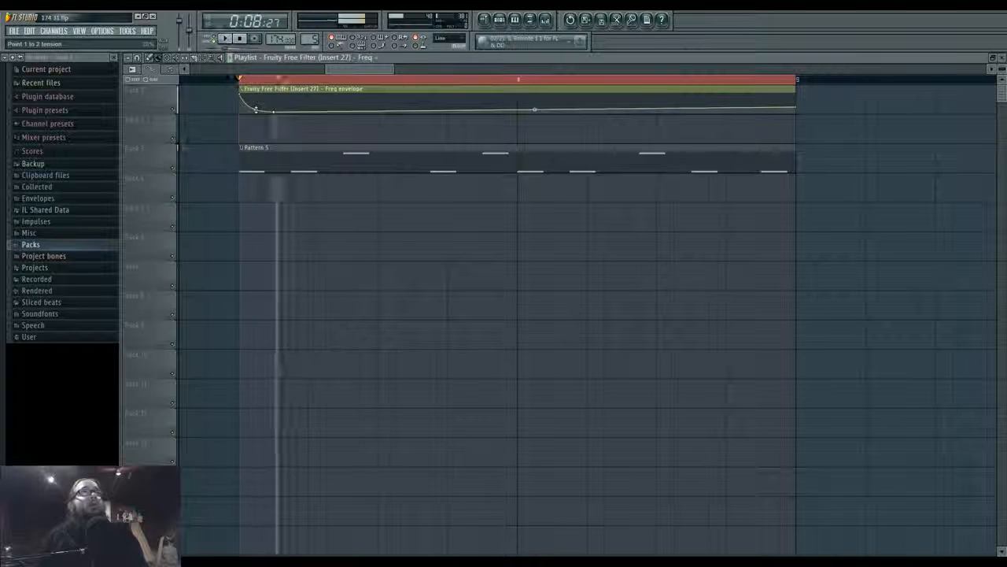
pyautogui.press('space')
pyautogui.press('space')
pyautogui.press('space')
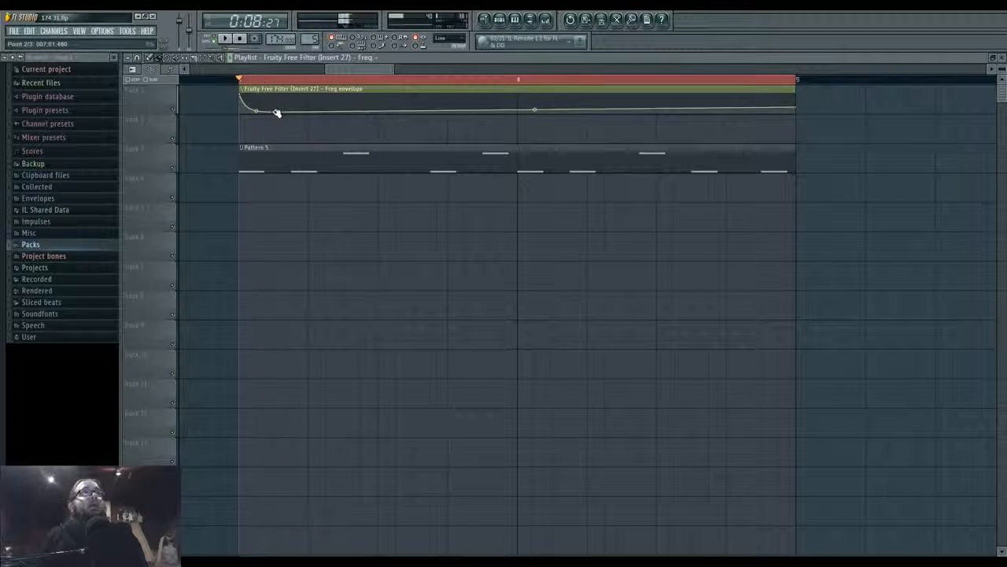
pyautogui.moveTo(277, 113); pyautogui.dragTo(272, 113)
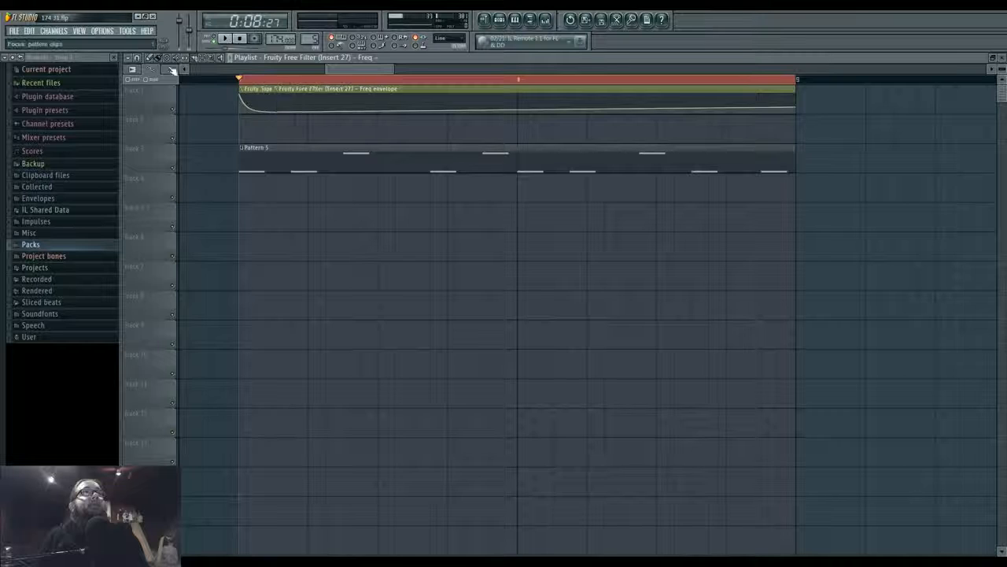
# Trim the Freq automation clip to its short decay and place a copy above every Pattern 5 note, playing the loop
pyautogui.rightClick(299, 107)
pyautogui.click(263, 96)
pyautogui.click(296, 98)
pyautogui.click(357, 101)
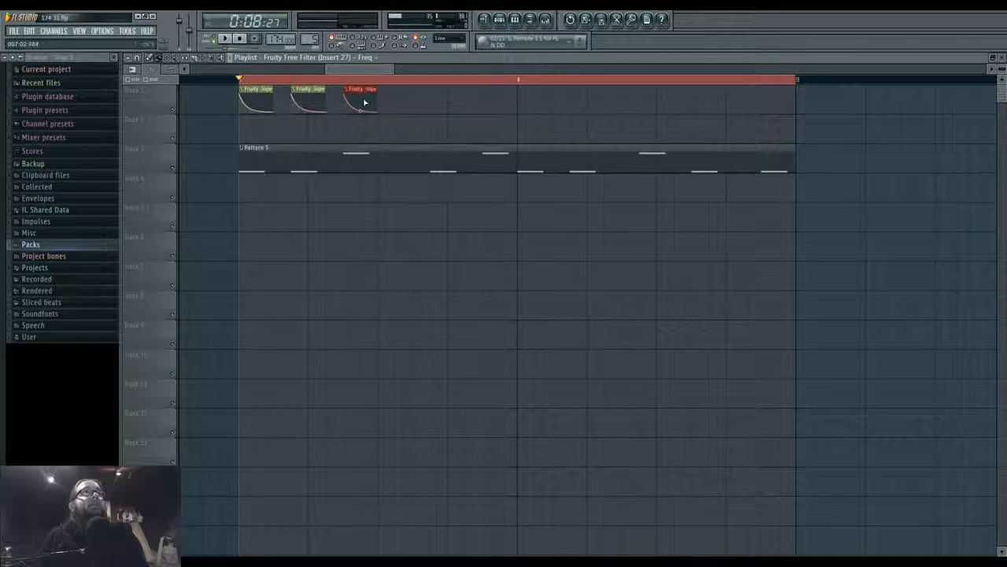
pyautogui.click(444, 103)
pyautogui.click(492, 101)
pyautogui.click(575, 101)
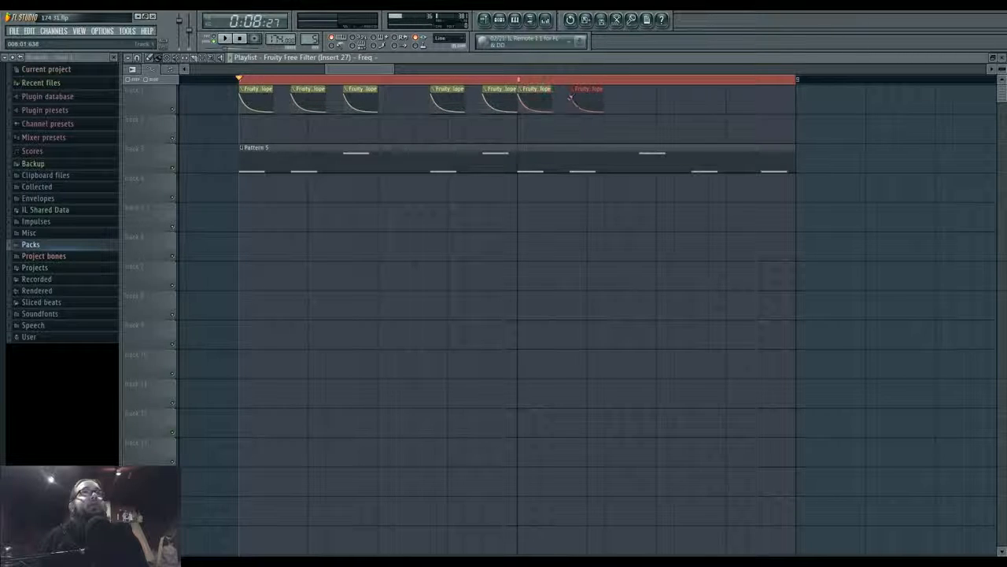
pyautogui.click(645, 101)
pyautogui.click(696, 99)
pyautogui.press('space')
pyautogui.click(768, 100)
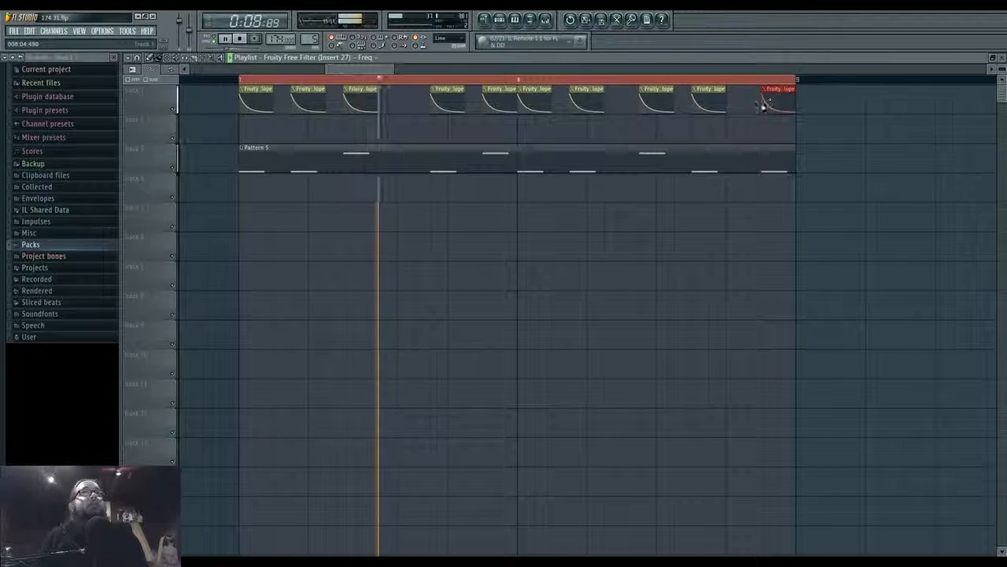
# Show the Unsorted channels, open Harmor #2 and set part B's phase randomness to 100% spectral random
pyautogui.press('F6')
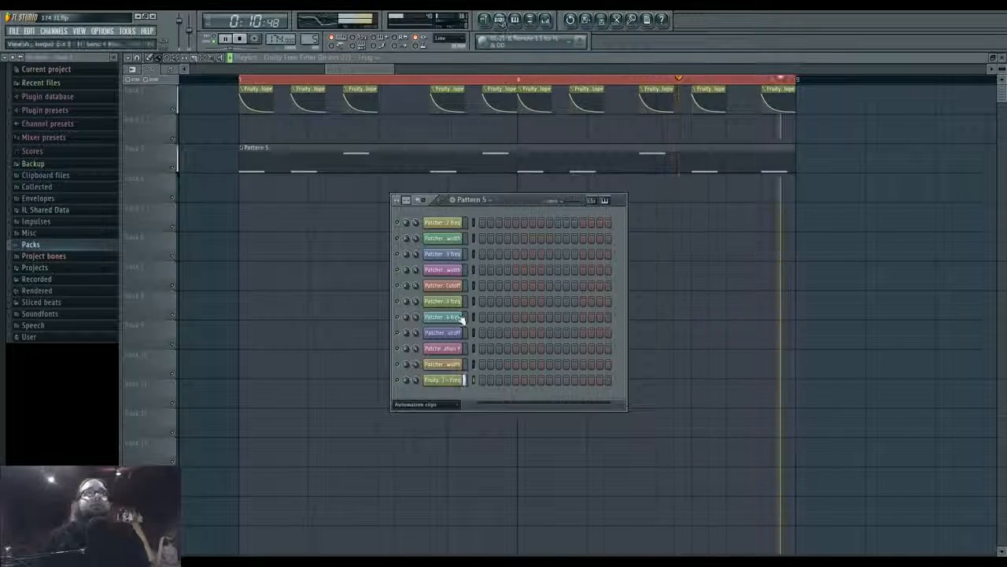
pyautogui.click(425, 404)
pyautogui.click(421, 448)
pyautogui.click(445, 411)
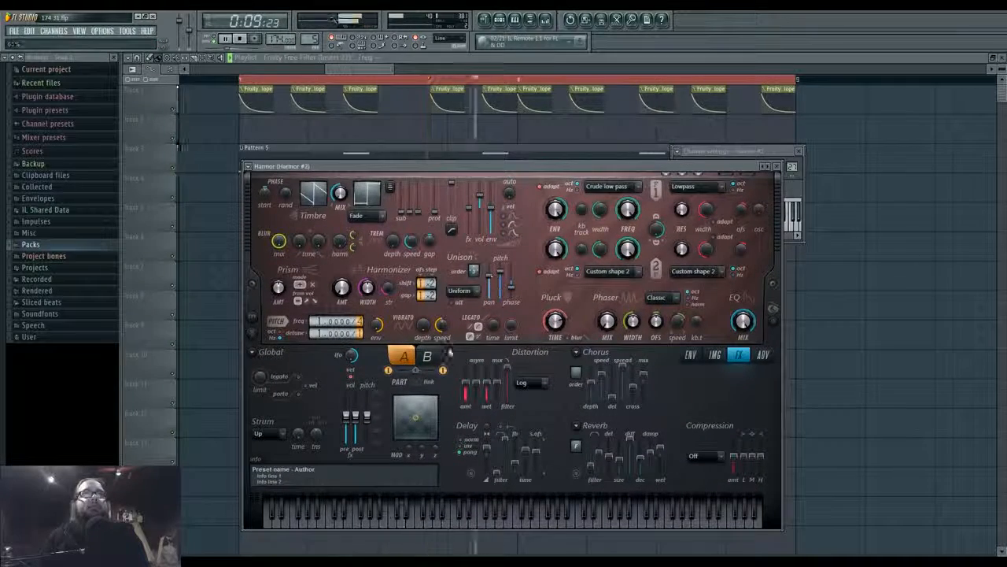
pyautogui.click(429, 356)
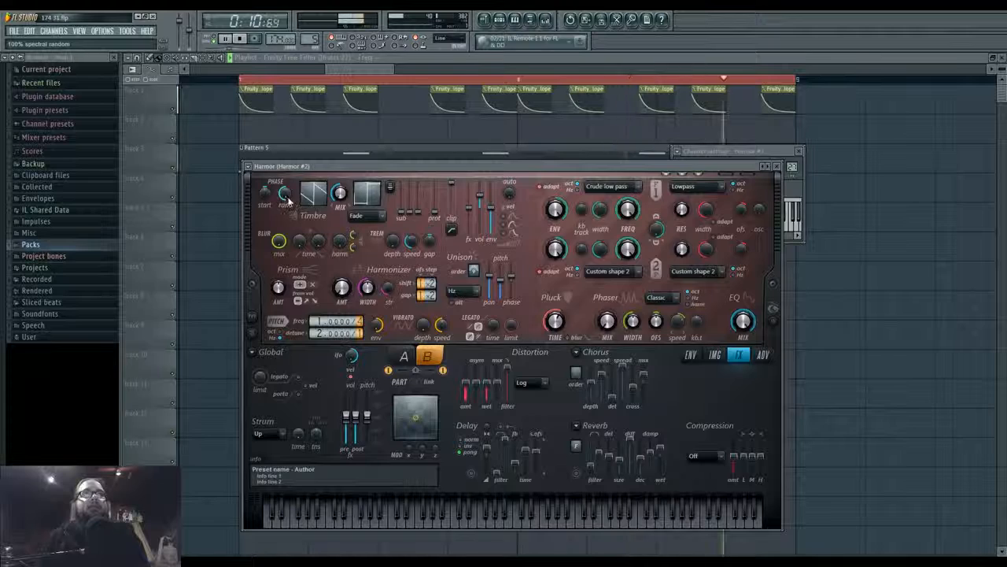
pyautogui.click(403, 357)
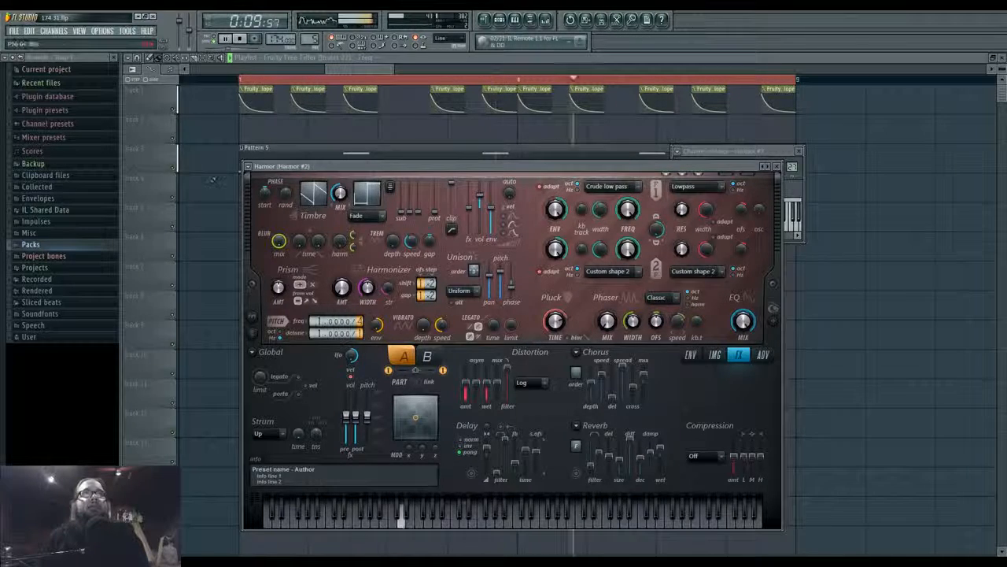
pyautogui.click(213, 178)
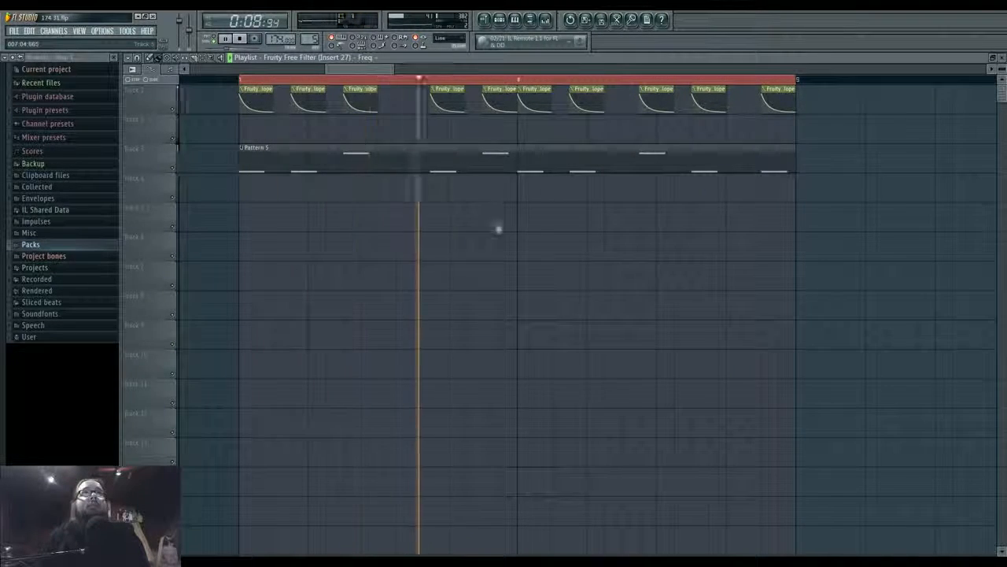
# Turn the second D4 note of bar 2 in Pattern 5 into a run of four shorter D4 notes and play it back
pyautogui.doubleClick(572, 169)
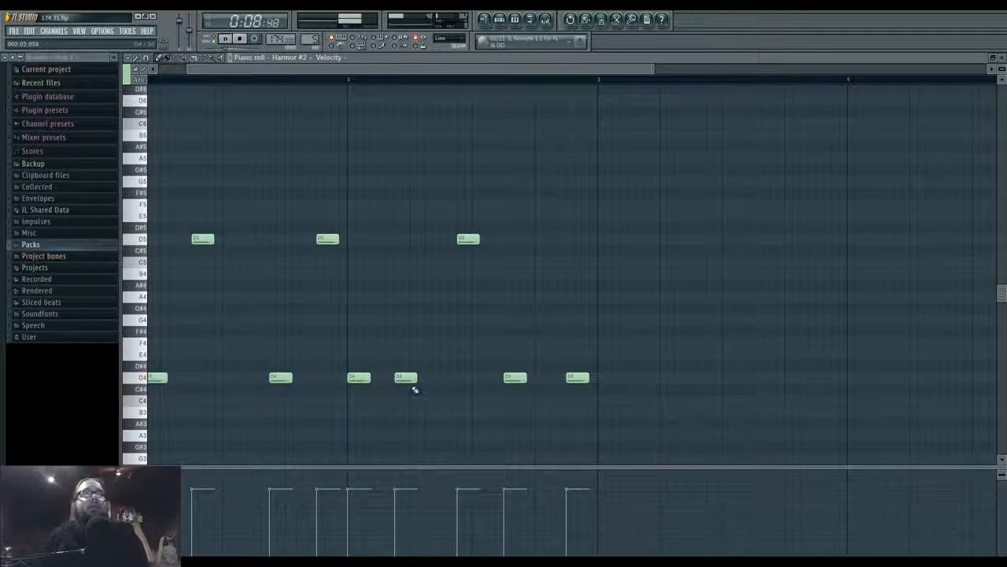
pyautogui.moveTo(467, 377); pyautogui.dragTo(502, 378)
pyautogui.press('space')
pyautogui.press('space')
pyautogui.press('space')
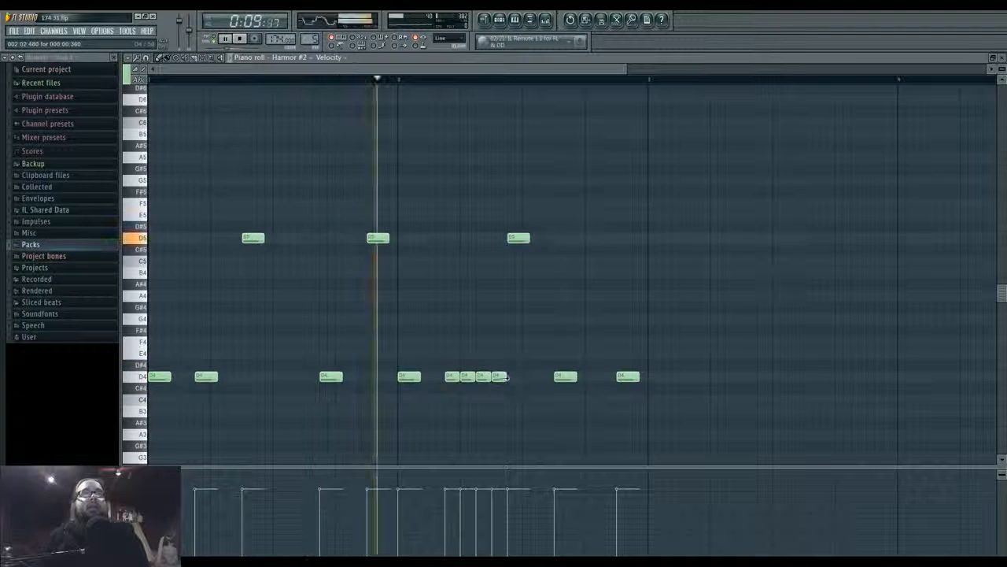
# Rework the Freq automation clip above the four-note run in bar 2 into four short curved decays and play the loop
pyautogui.press('F5')
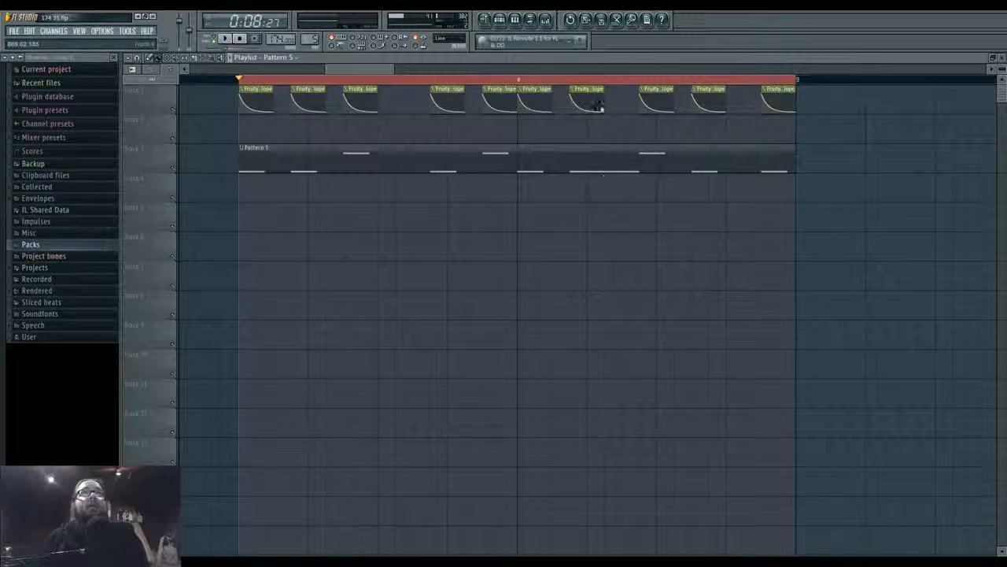
pyautogui.rightClick(573, 95)
pyautogui.click(594, 146)
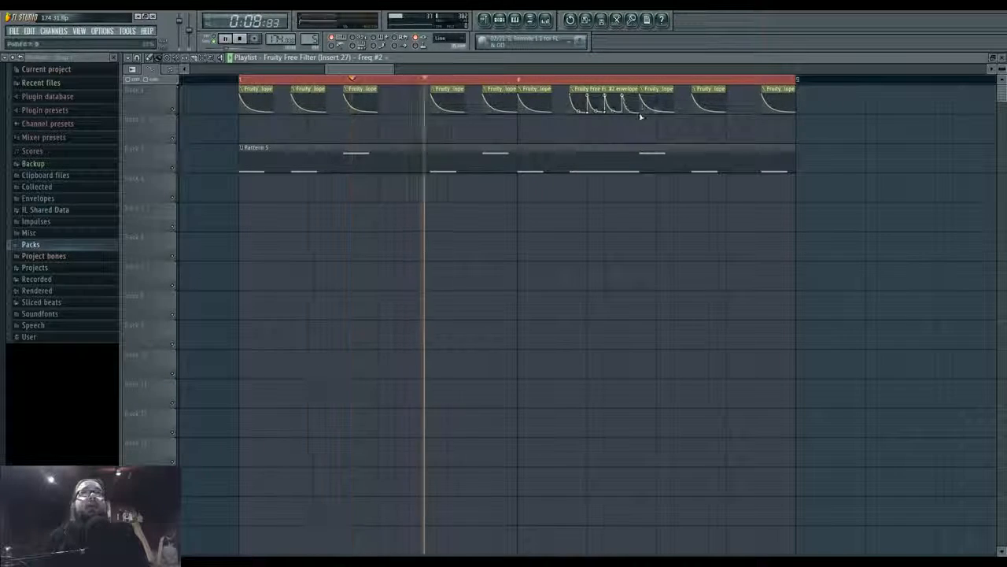
pyautogui.keyDown('ctrl'); pyautogui.scroll(2, 627, 144); pyautogui.keyUp('ctrl')
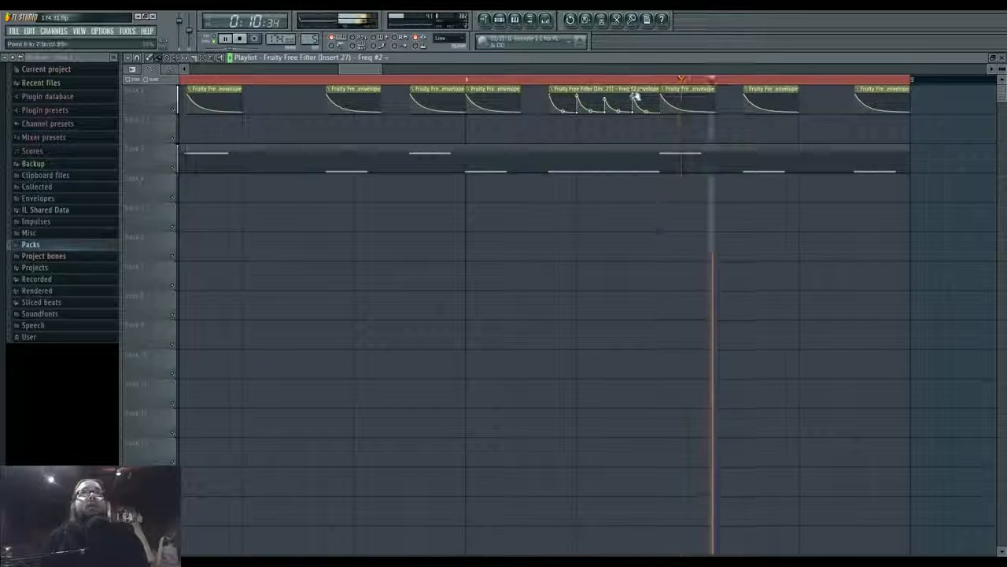
pyautogui.click(553, 80)
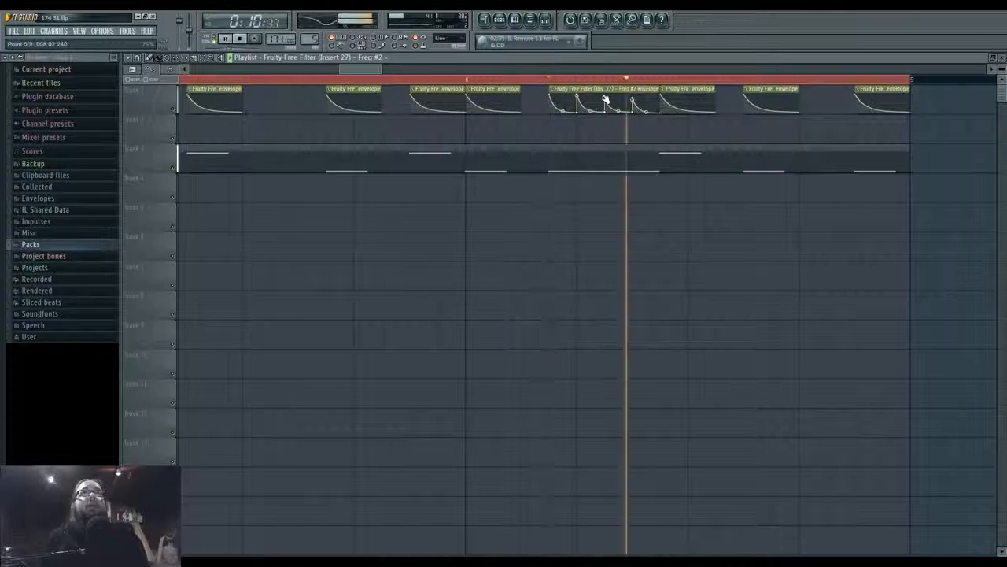
pyautogui.keyDown('ctrl'); pyautogui.scroll(-2, 448, 180); pyautogui.keyUp('ctrl')
pyautogui.keyDown('ctrl'); pyautogui.scroll(-2, 448, 181); pyautogui.keyUp('ctrl')
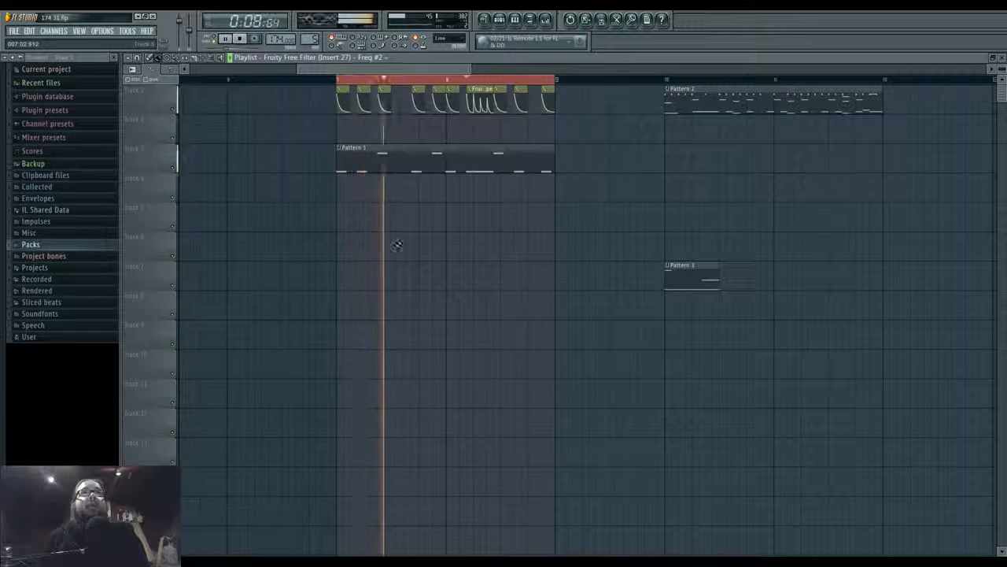
# Move the Pattern 2 clip directly beneath Pattern 5, aligned with the start of the loop
pyautogui.click(547, 21)
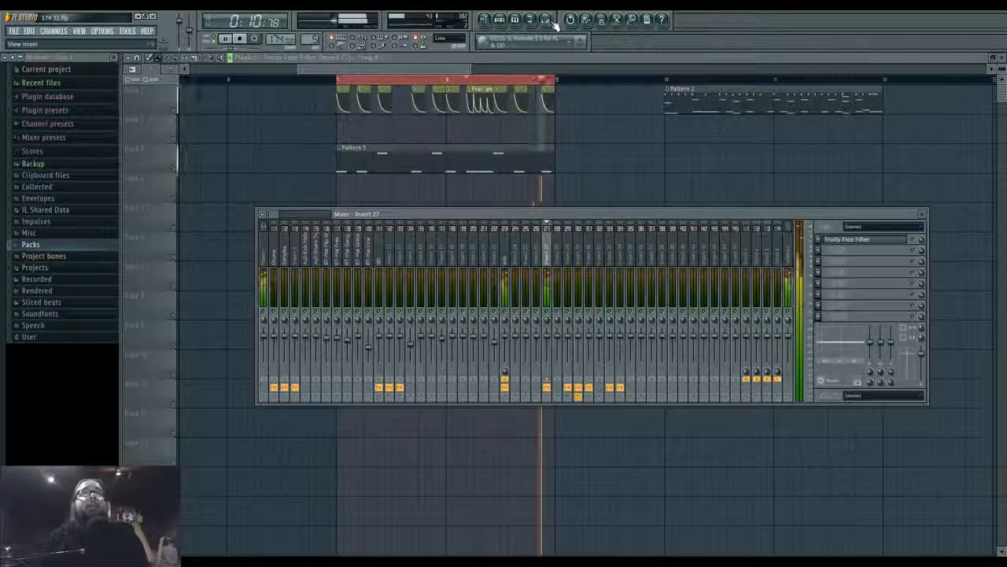
pyautogui.click(548, 21)
pyautogui.moveTo(686, 111); pyautogui.dragTo(351, 201)
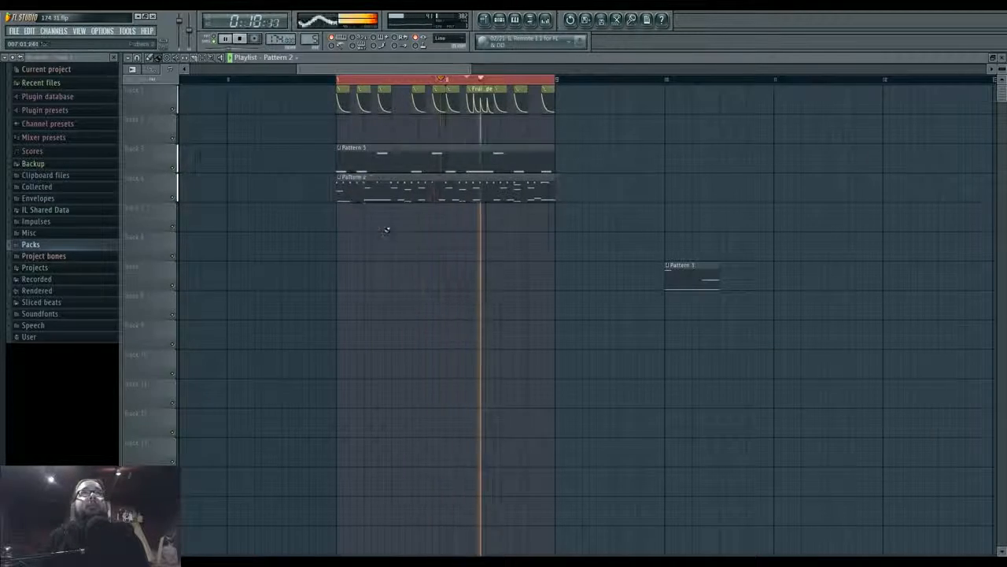
# Inspect both Fruity Limiters on the side mixer track while the loop plays
pyautogui.click(545, 20)
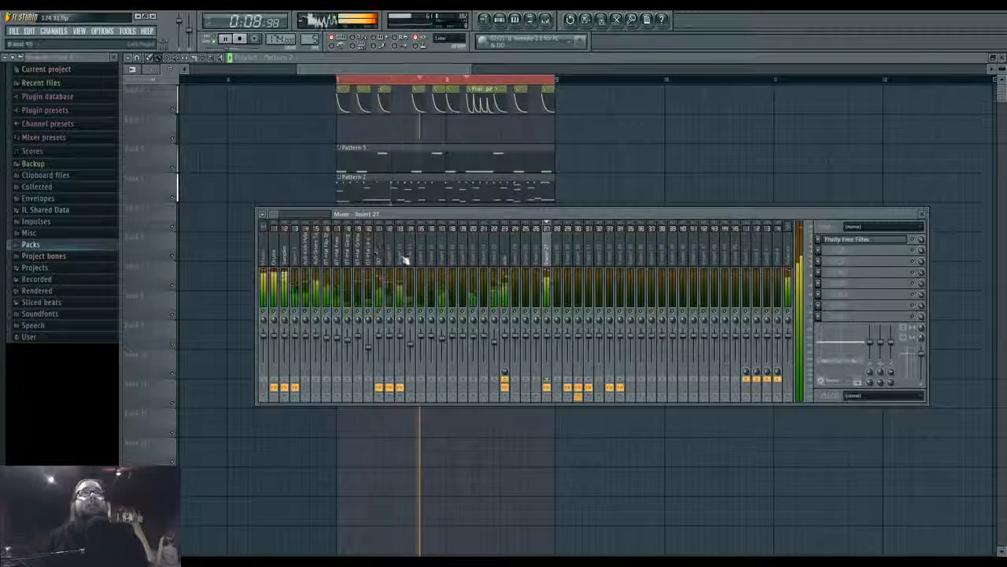
pyautogui.click(503, 262)
pyautogui.click(842, 250)
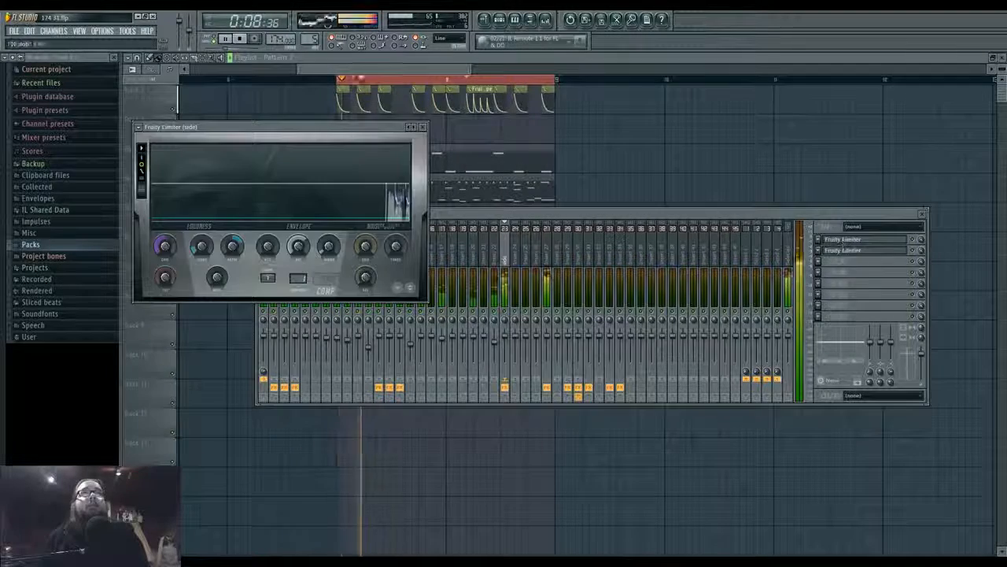
pyautogui.click(842, 249)
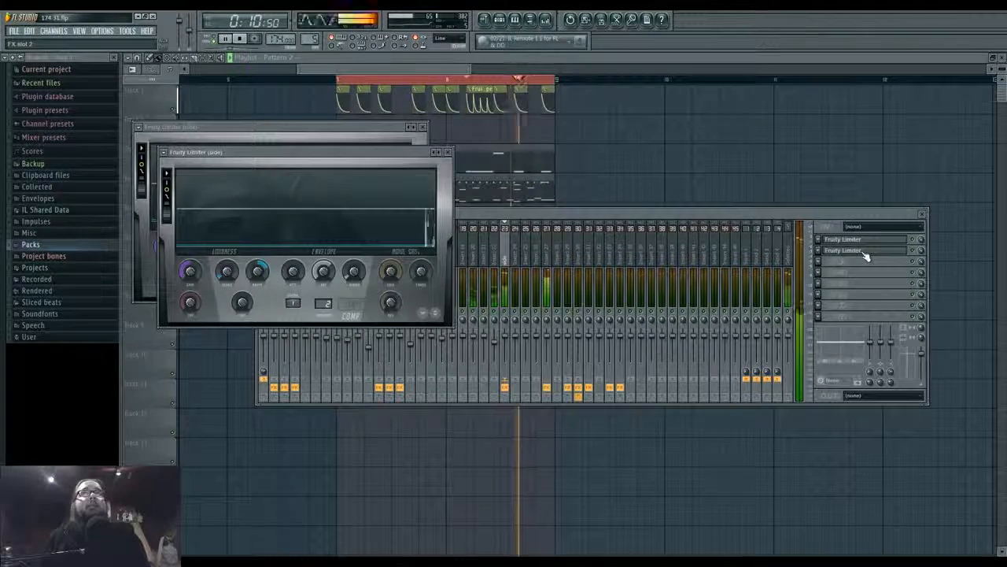
# Add Maximus to the Master mixer track and load its Default preset
pyautogui.click(546, 216)
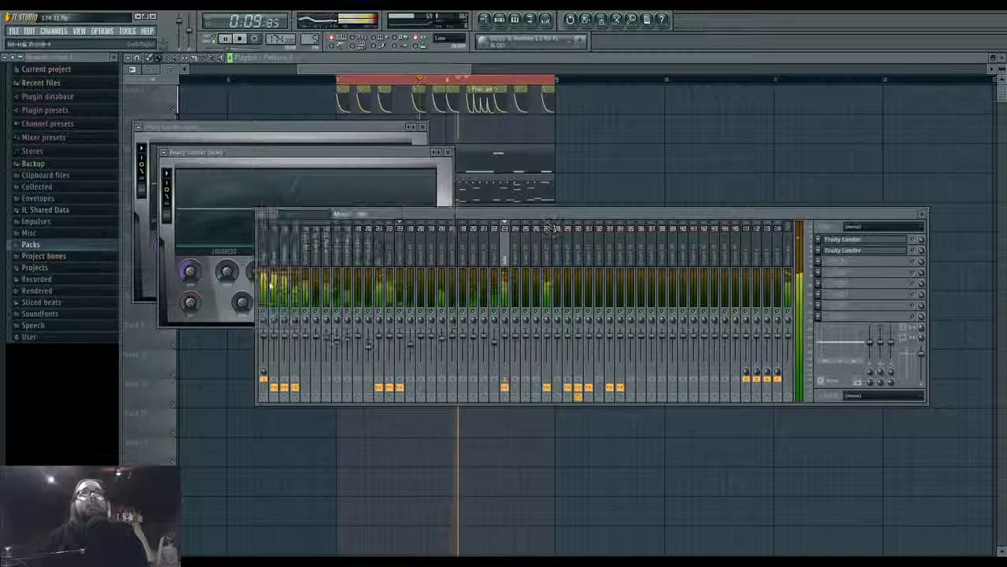
pyautogui.click(268, 281)
pyautogui.click(825, 244)
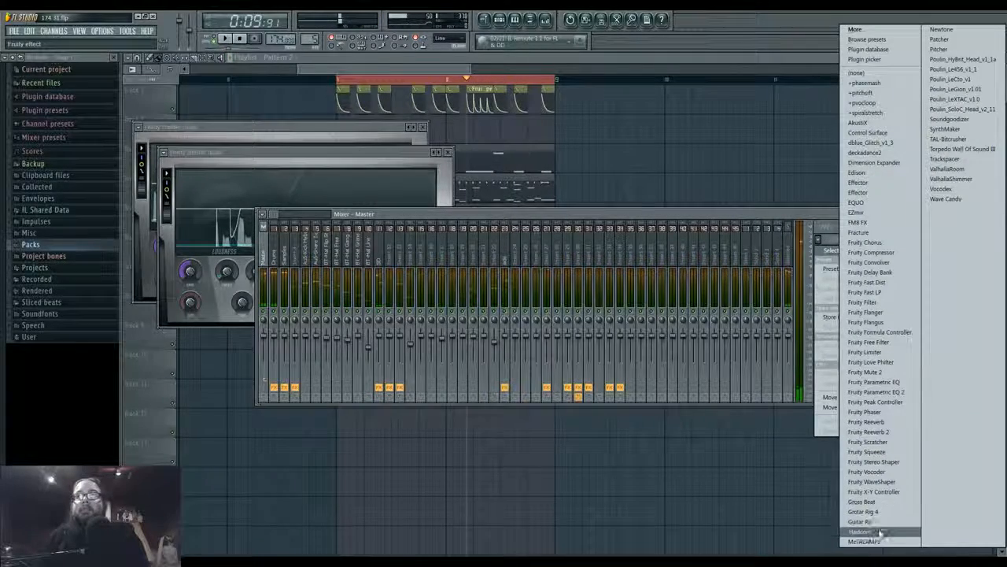
pyautogui.click(862, 531)
pyautogui.click(443, 131)
pyautogui.click(462, 220)
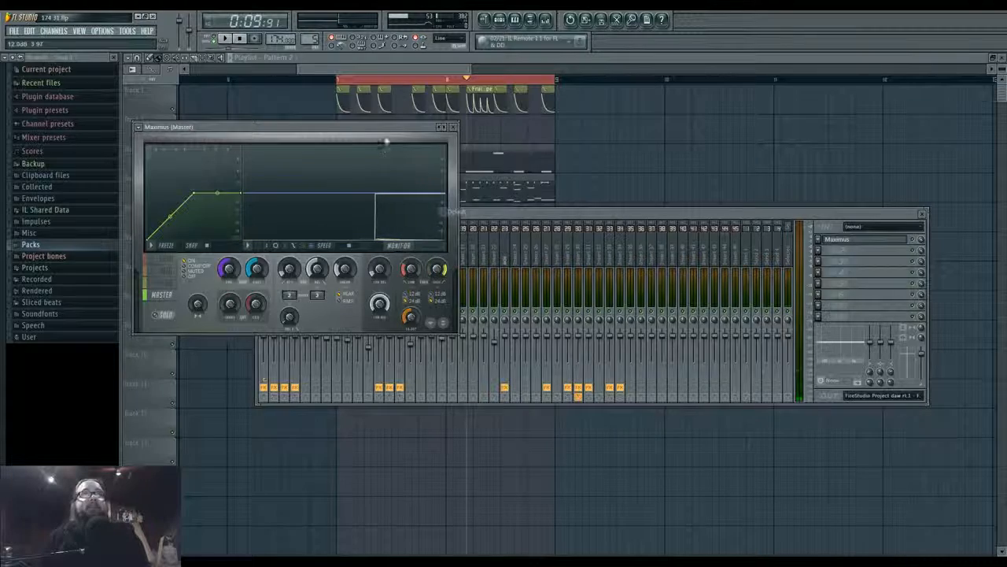
# Move the Maximus window clear of the limiters, audition the mix through it and show its High band
pyautogui.moveTo(386, 139); pyautogui.dragTo(641, 180)
pyautogui.press('space')
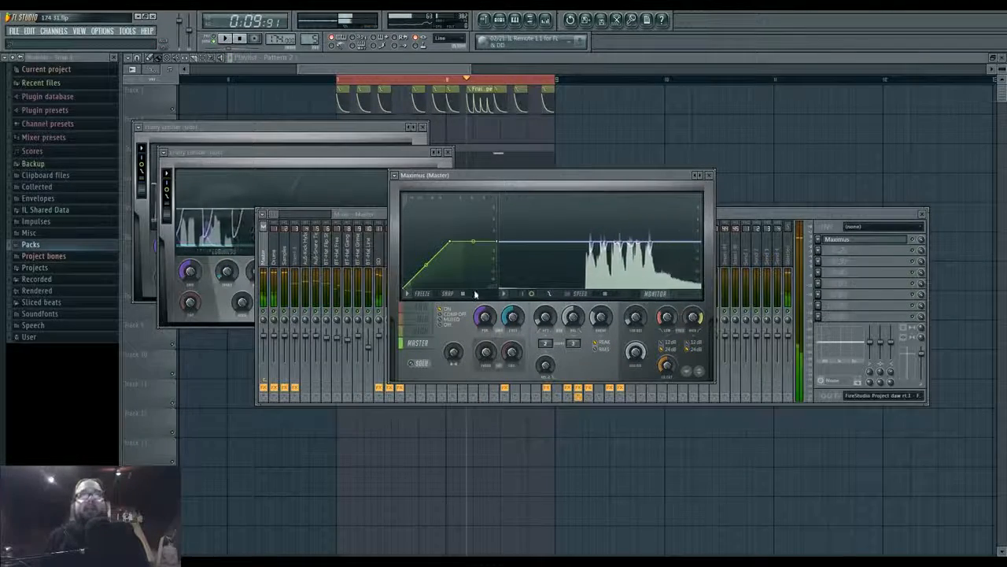
pyautogui.click(429, 334)
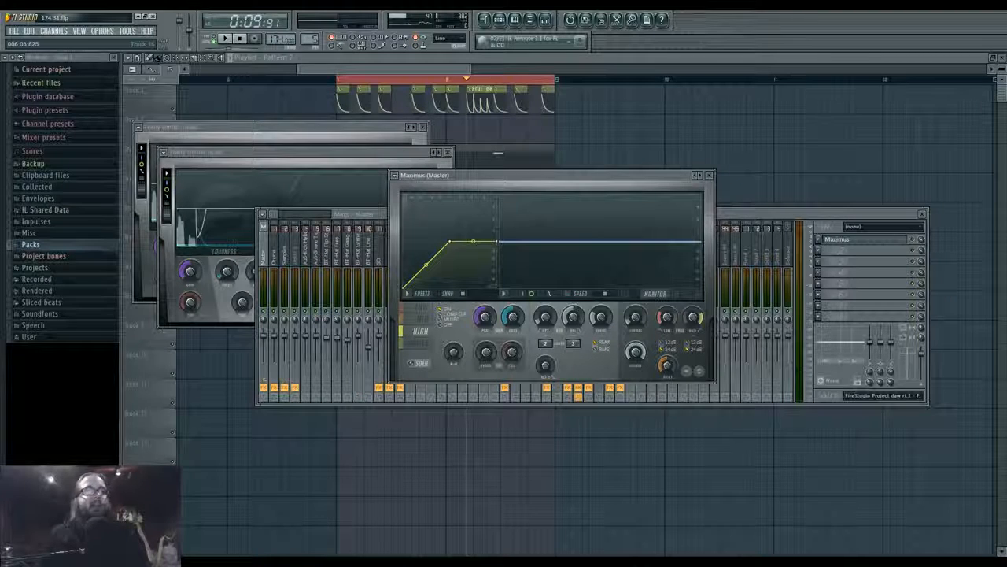
# Switch to the Ustream chat in Firefox, read the latest messages, and minimize the window
pyautogui.hotkey('alt', 'Tab')
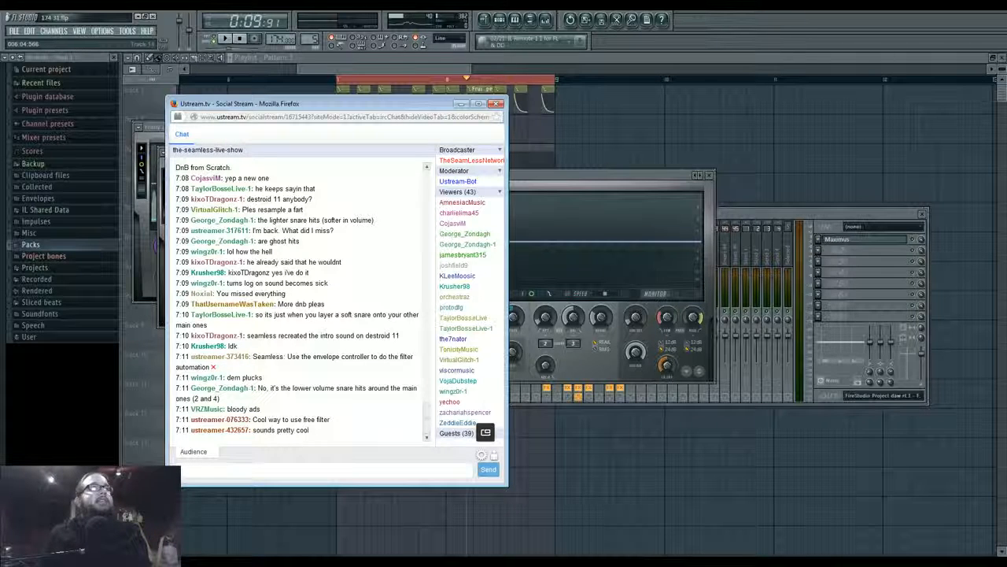
pyautogui.moveTo(425, 423)
pyautogui.mouseDown()
pyautogui.moveTo(429, 366)
pyautogui.moveTo(429, 439)
pyautogui.mouseUp()
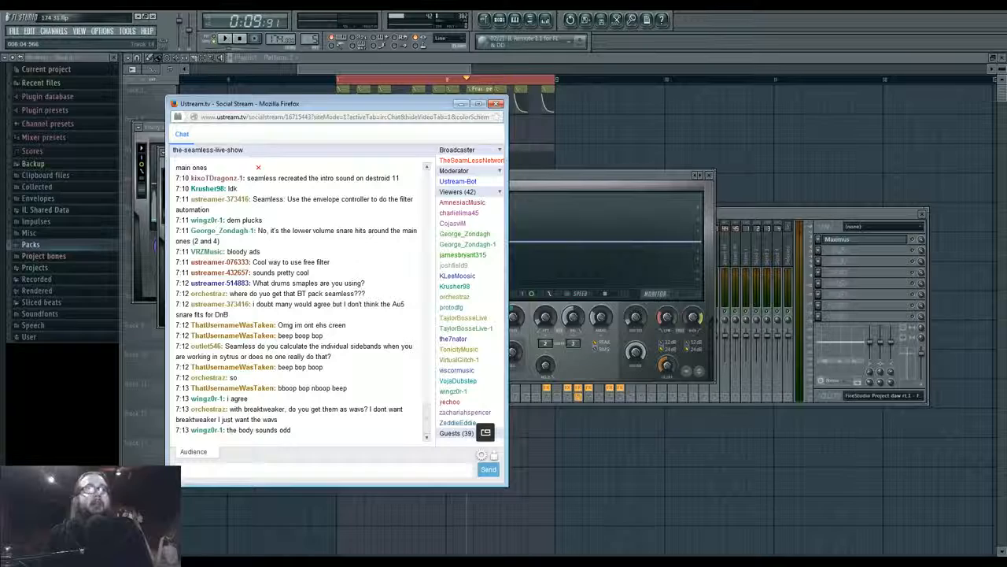
pyautogui.click(458, 106)
# Play the loop and bring up Insert 27 in the mixer
pyautogui.click(691, 229)
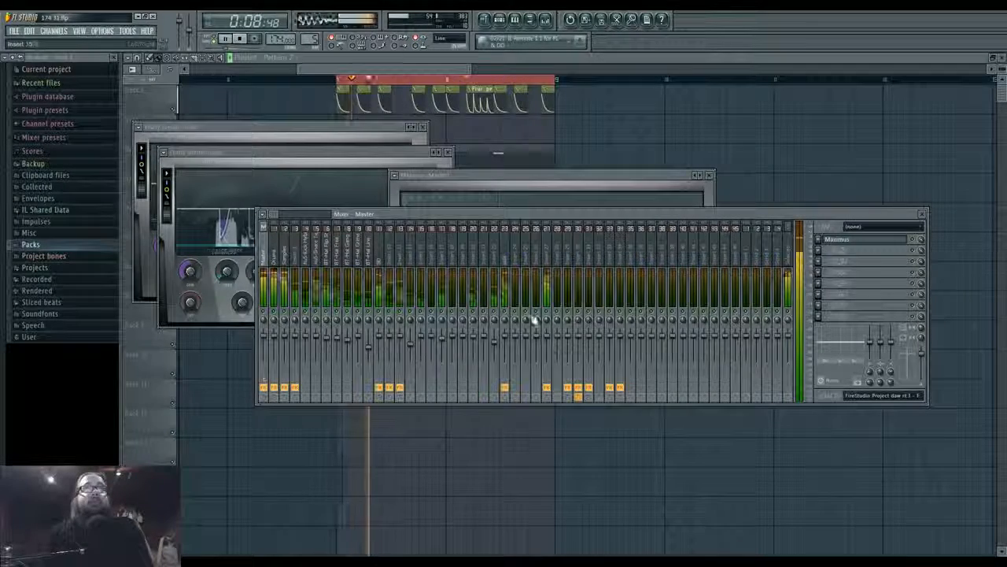
pyautogui.click(544, 260)
pyautogui.press('F12')
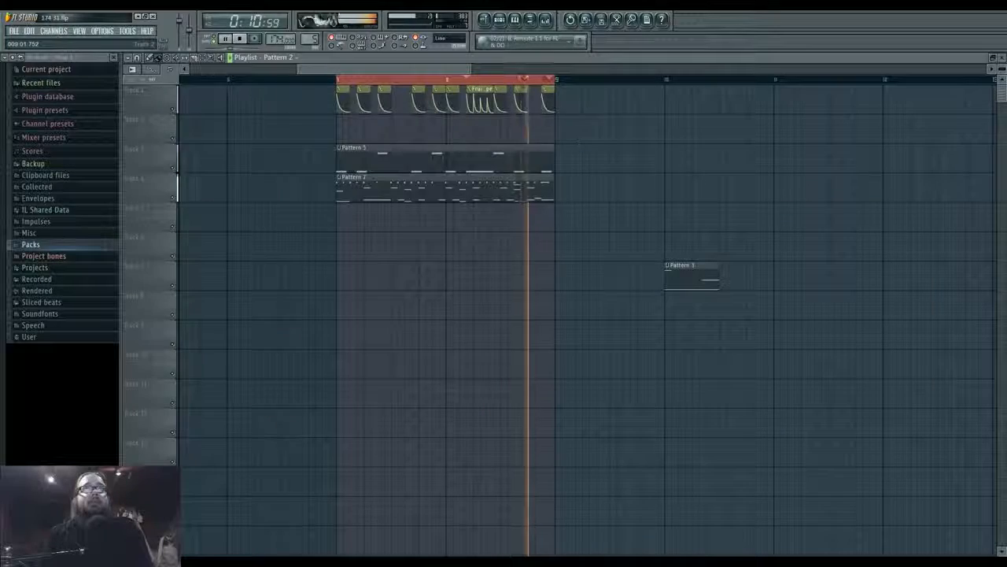
pyautogui.click(545, 20)
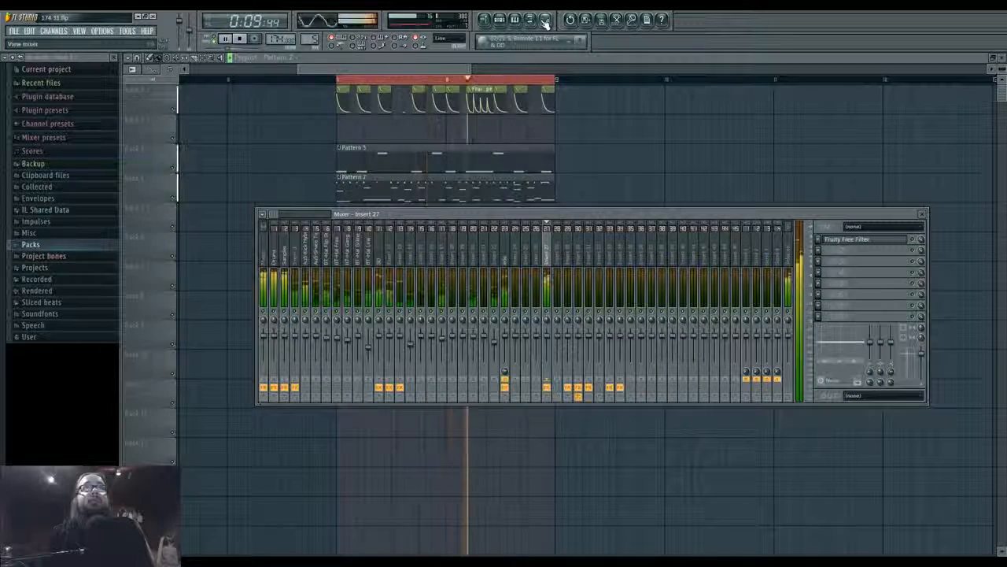
# Set the project's timebase to 144 PPQ in the general project settings
pyautogui.click(103, 30)
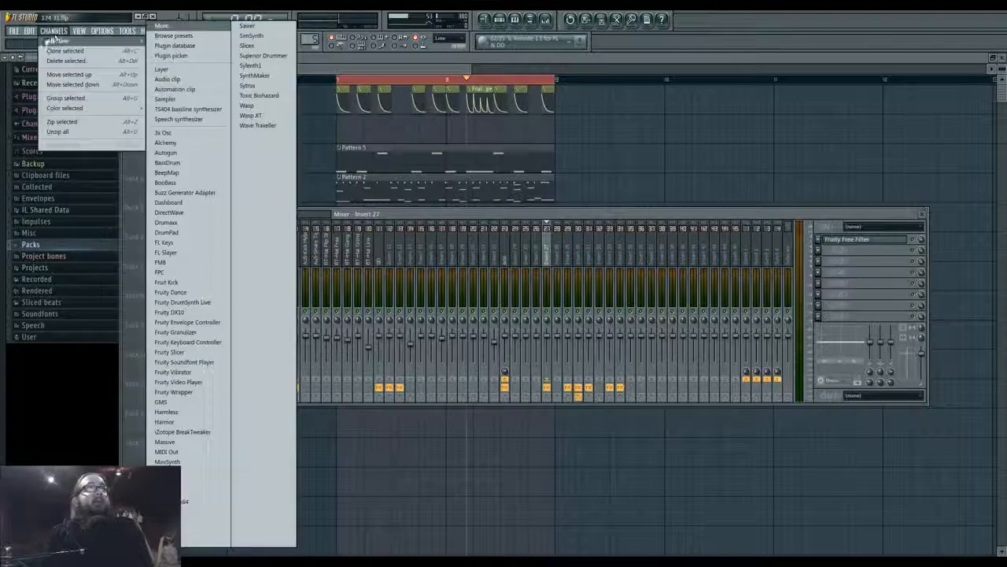
pyautogui.click(116, 59)
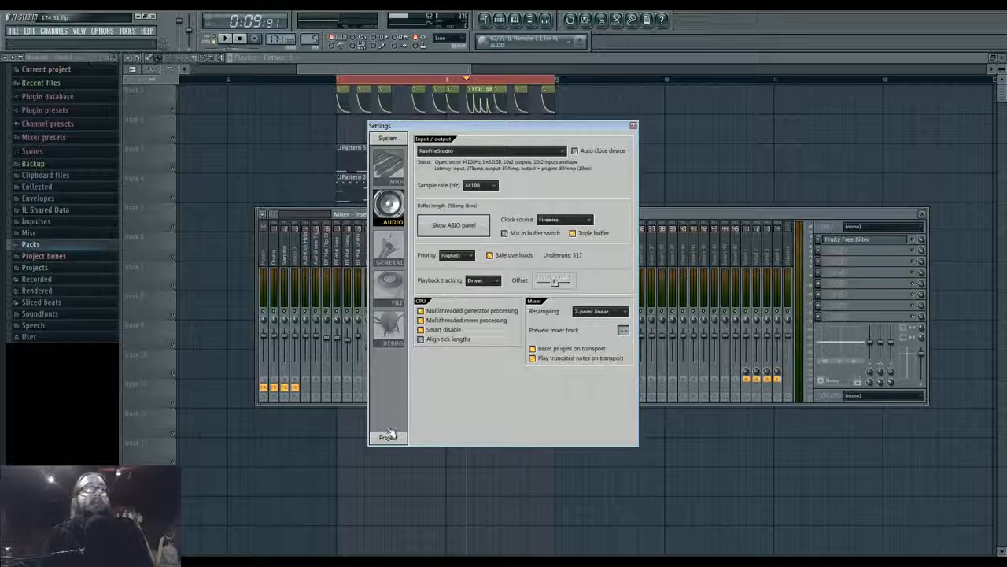
pyautogui.click(388, 437)
pyautogui.click(474, 196)
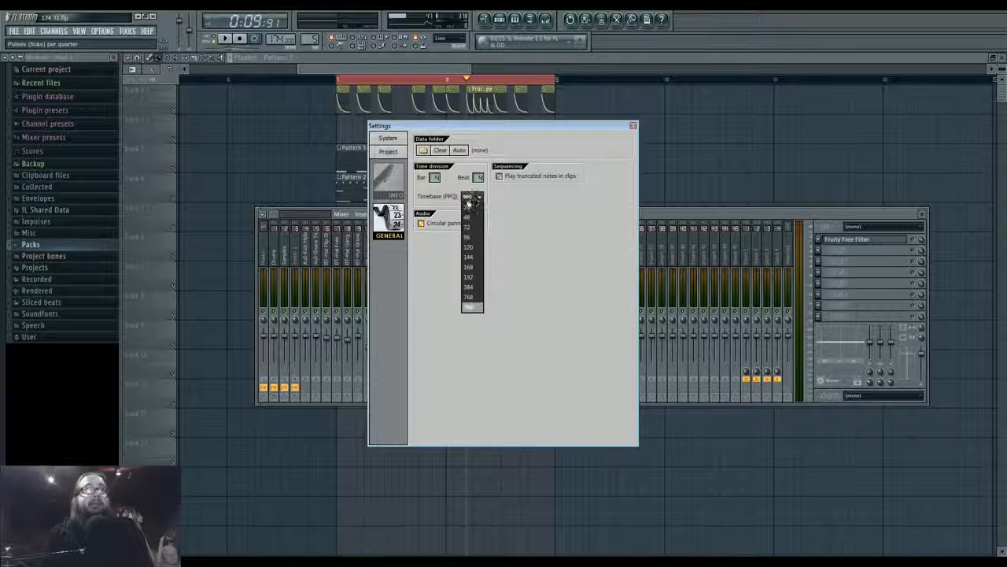
pyautogui.click(478, 257)
pyautogui.click(634, 126)
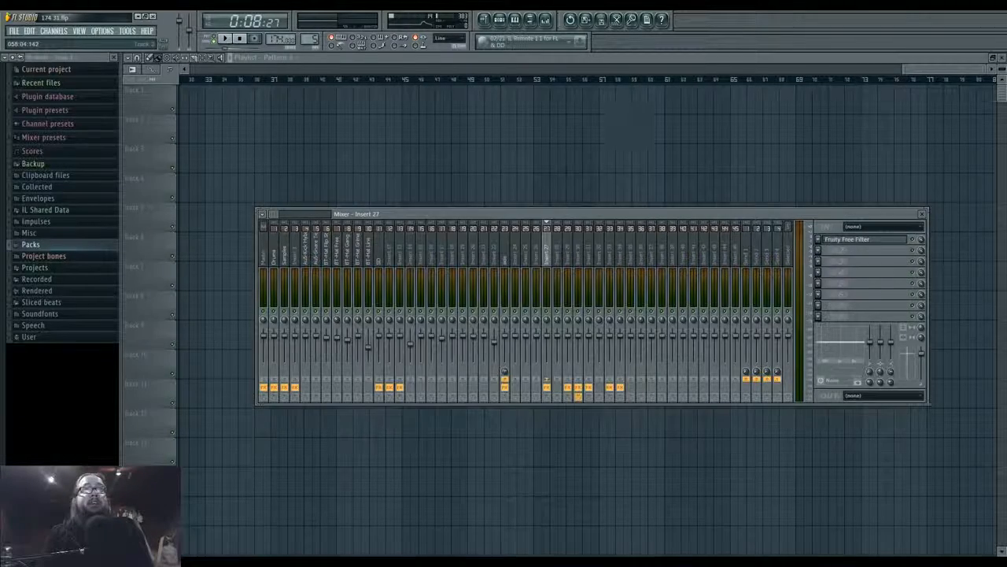
# Return the playlist to the looped bars, play them back and select the side track in the mixer
pyautogui.press('F9')
pyautogui.hscroll(-10, 467, 171)
pyautogui.press('space')
pyautogui.scroll(3, 345, 273)
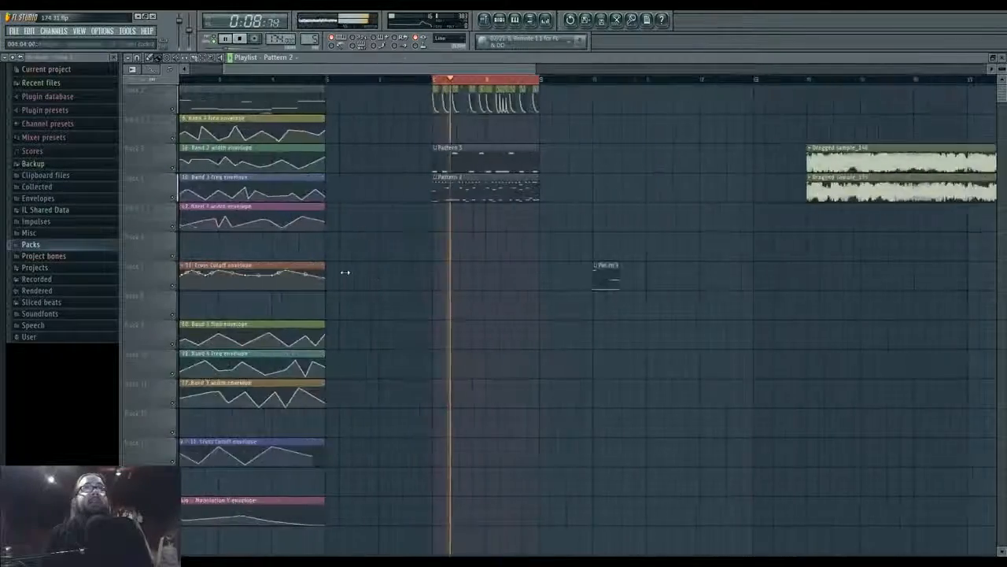
pyautogui.scroll(5, 346, 272)
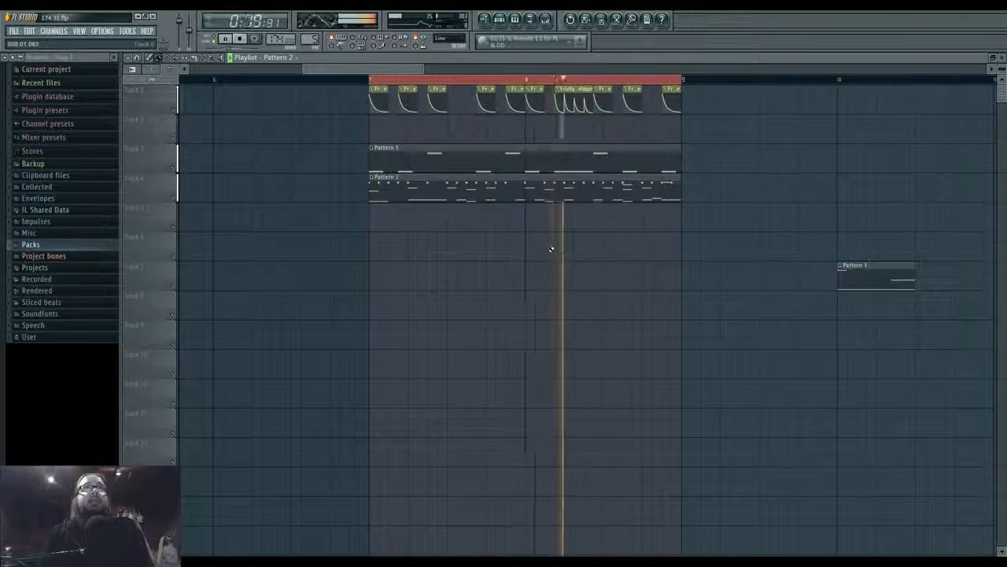
pyautogui.press('F9')
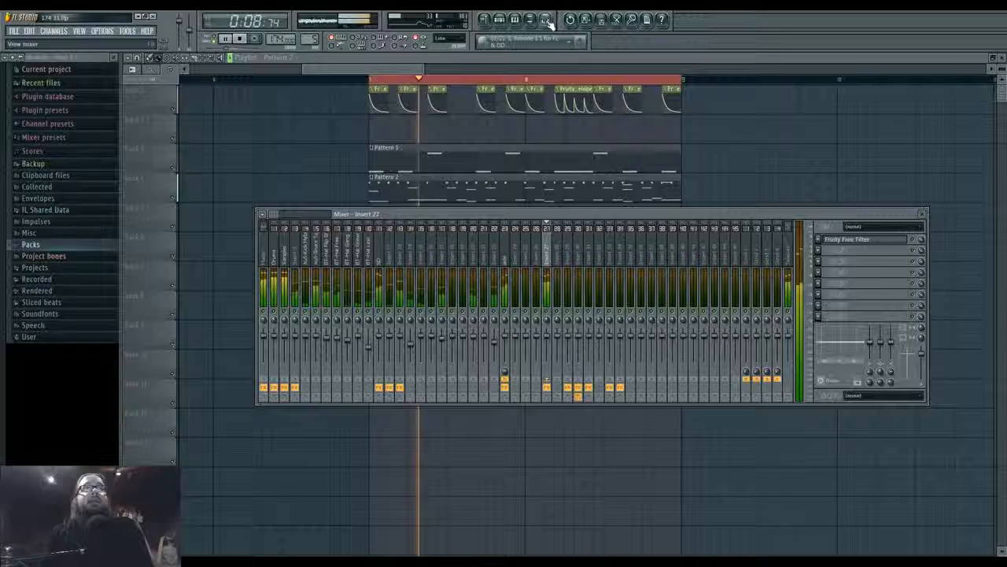
pyautogui.click(506, 259)
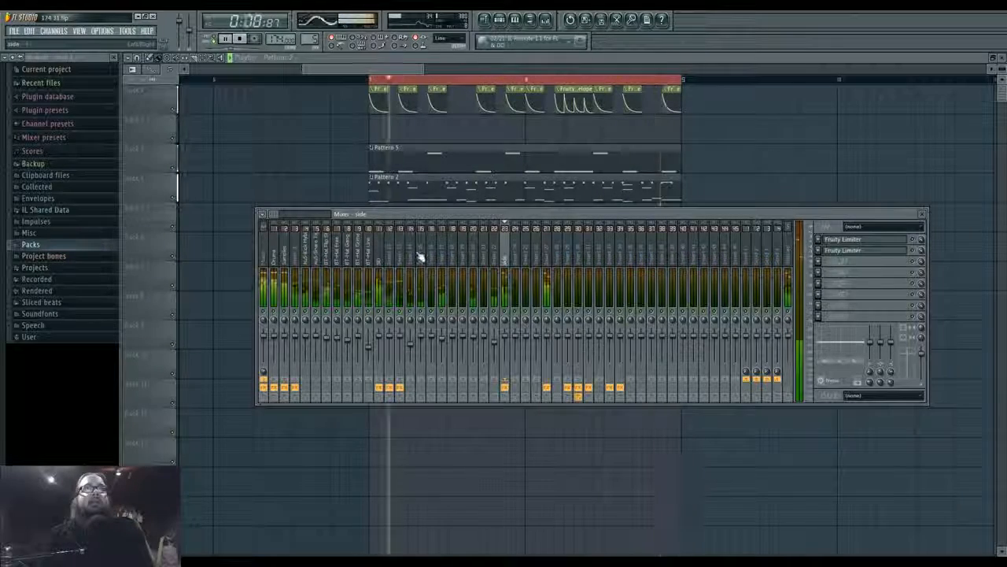
# Open Superior Drummer 2 from the channel list and shorten the envelope release of the 24" Paiste Giant Beat Ride
pyautogui.press('F6')
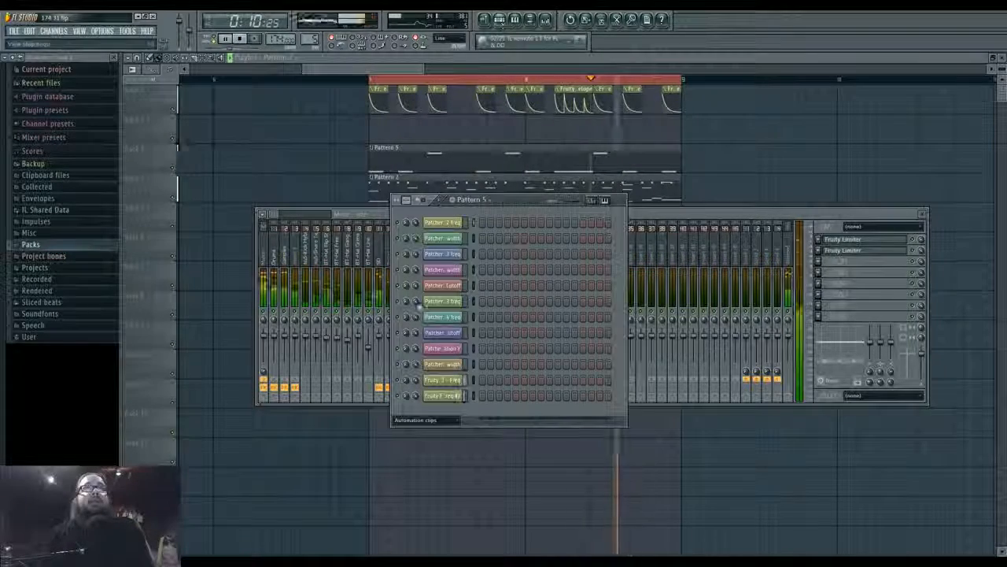
pyautogui.click(425, 420)
pyautogui.click(423, 464)
pyautogui.click(443, 236)
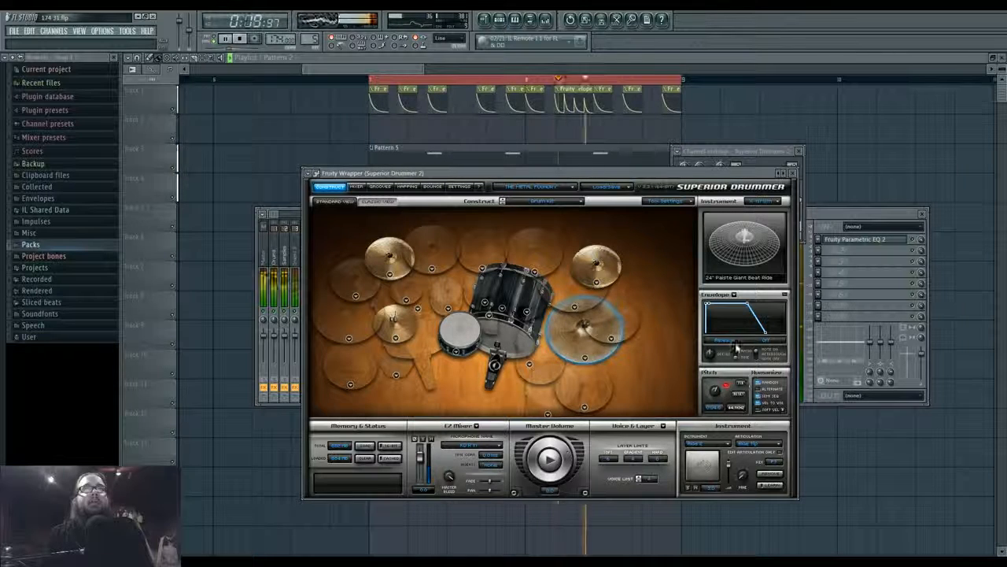
pyautogui.moveTo(766, 332); pyautogui.dragTo(756, 332)
pyautogui.click(784, 295)
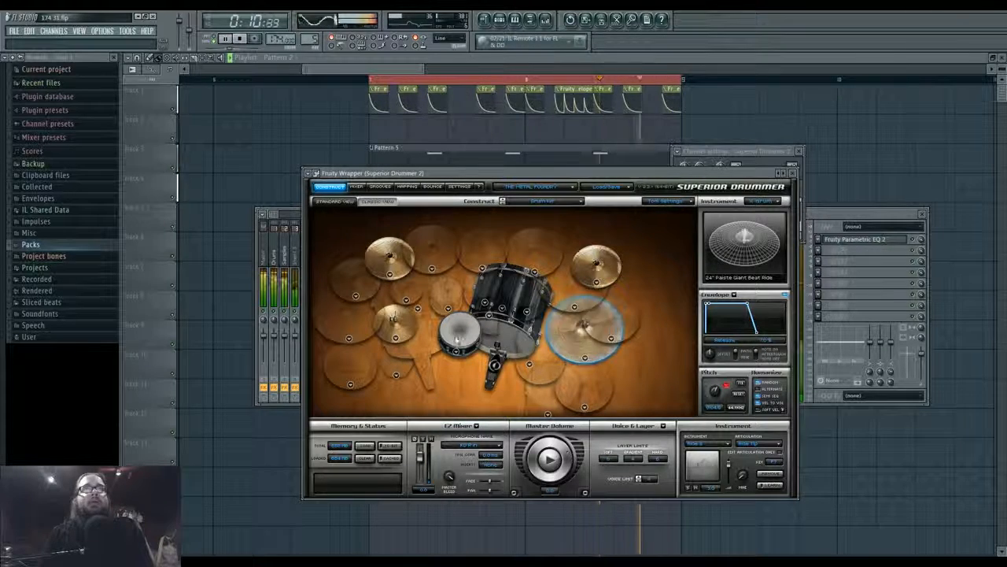
# Try other snares in the Superior Drummer kit and load the 7x13" Tomas Haake Engineering snare
pyautogui.click(456, 349)
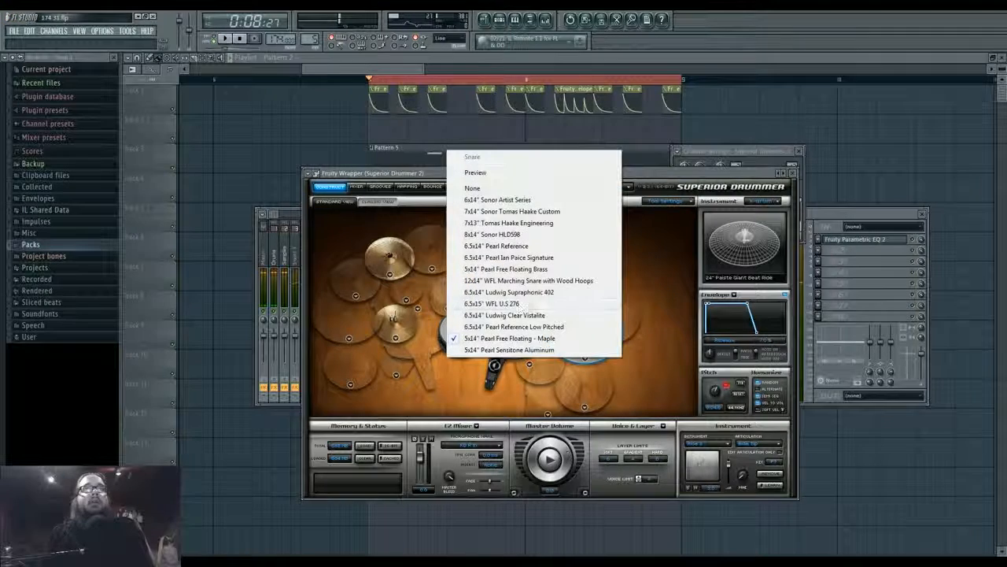
pyautogui.click(523, 222)
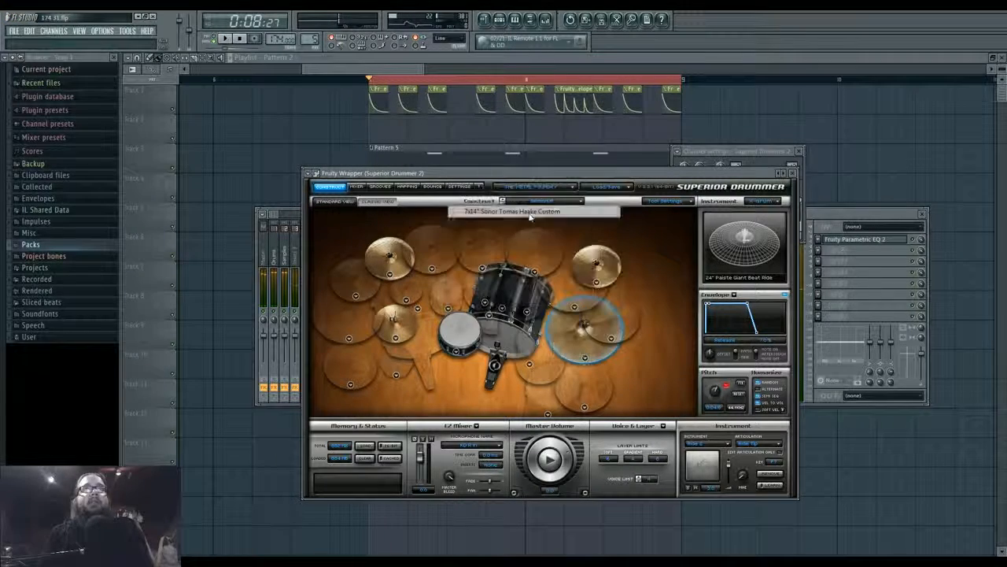
pyautogui.click(466, 333)
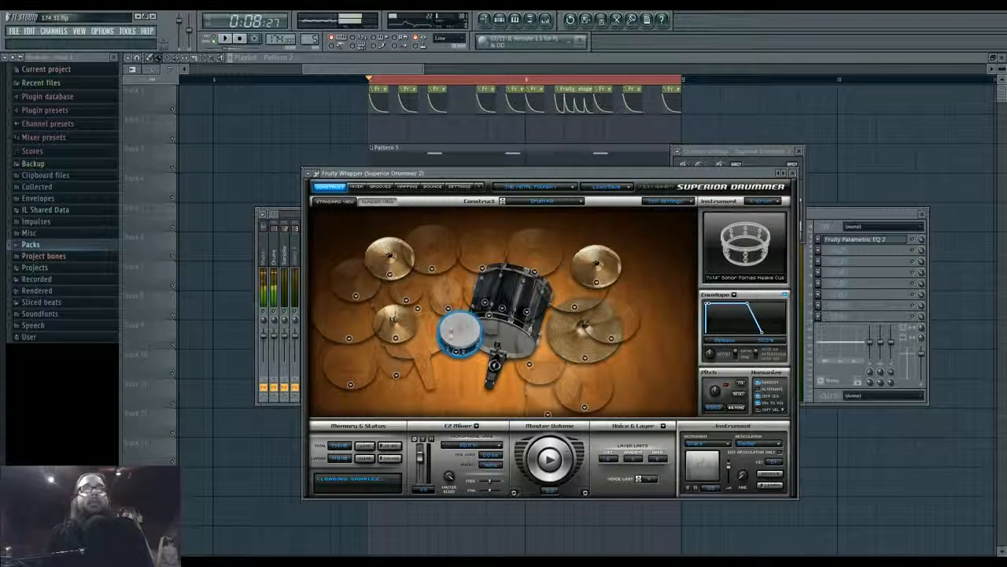
pyautogui.click(458, 350)
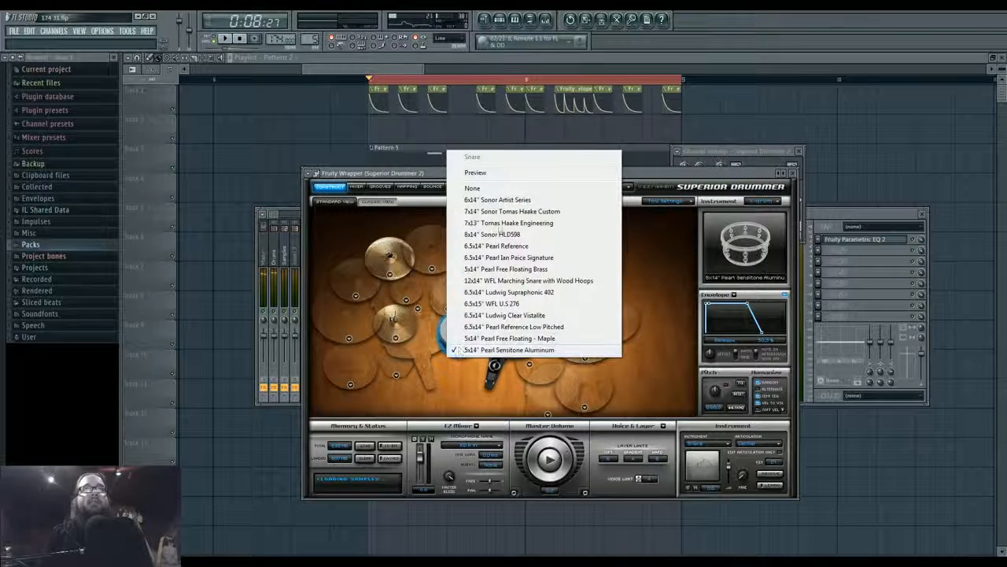
pyautogui.click(512, 224)
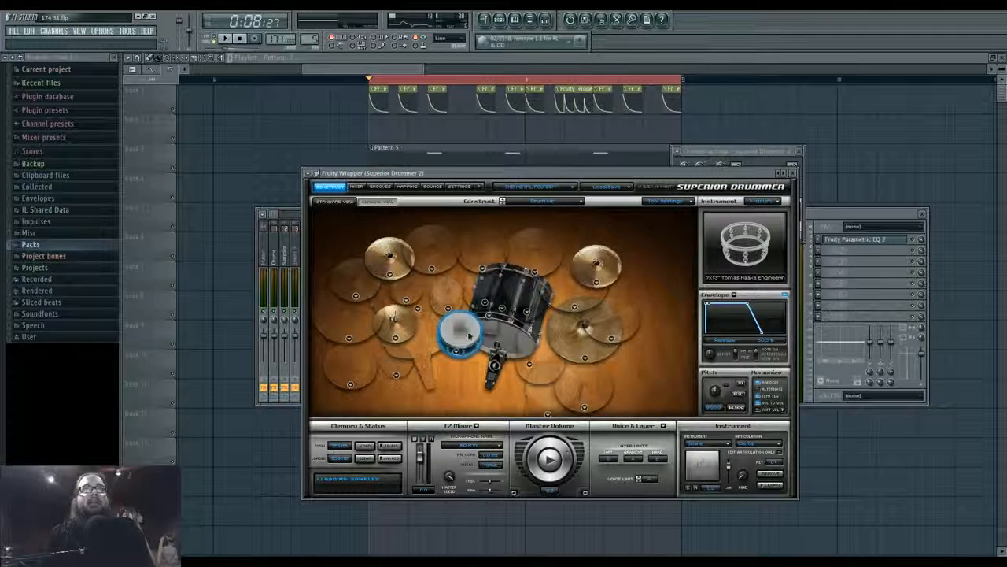
# Audition alternative snares in the Preview Snare: Center list and close the list
pyautogui.click(456, 352)
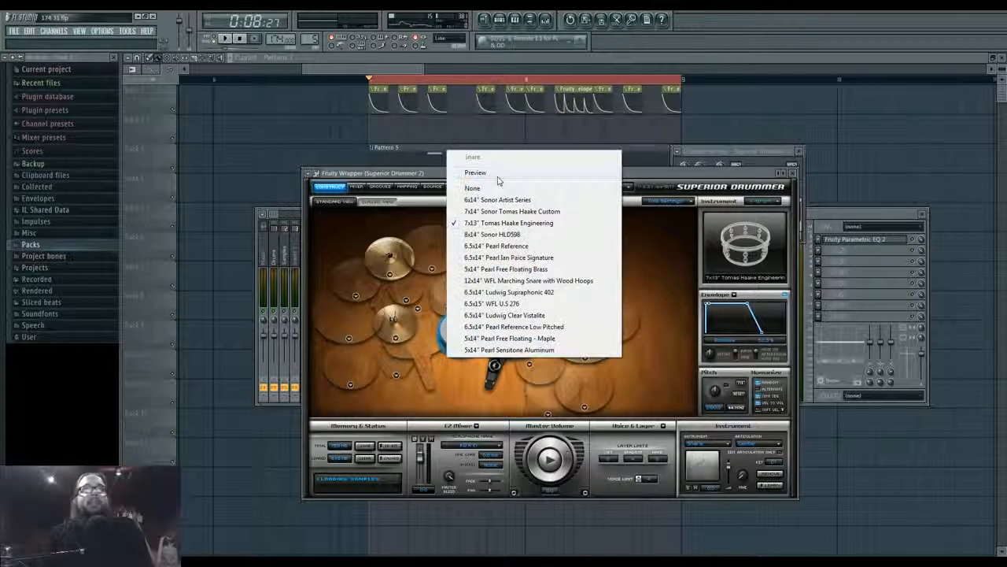
pyautogui.click(498, 174)
pyautogui.click(527, 278)
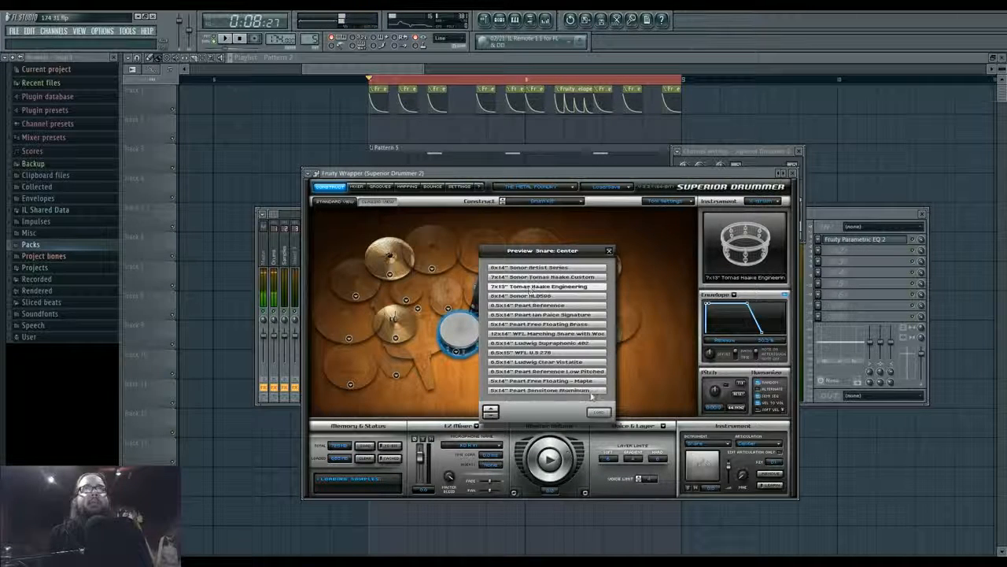
pyautogui.click(608, 251)
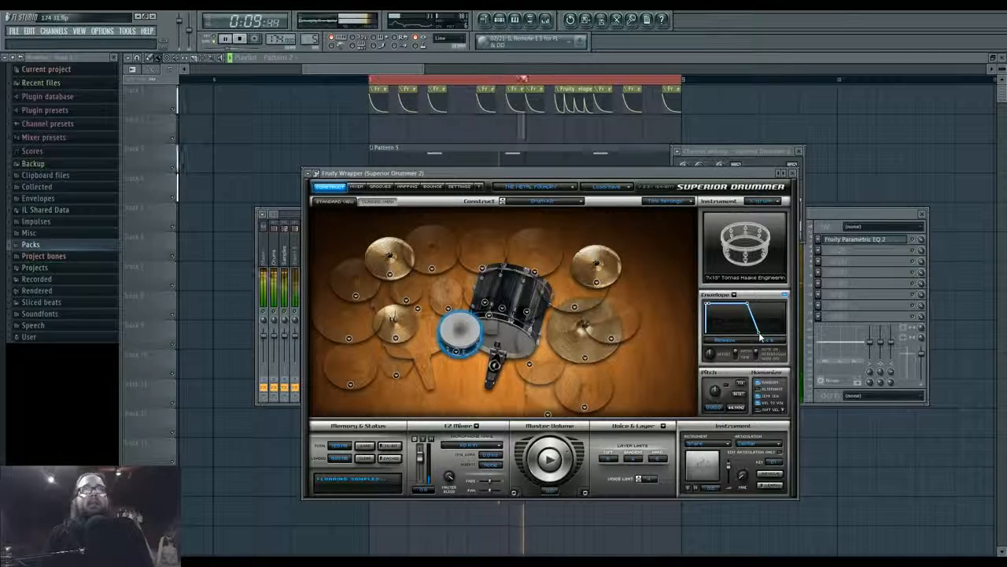
# Select the SD track in the mixer and bring up its two Fruity Limiter instances for inspection
pyautogui.press('F9')
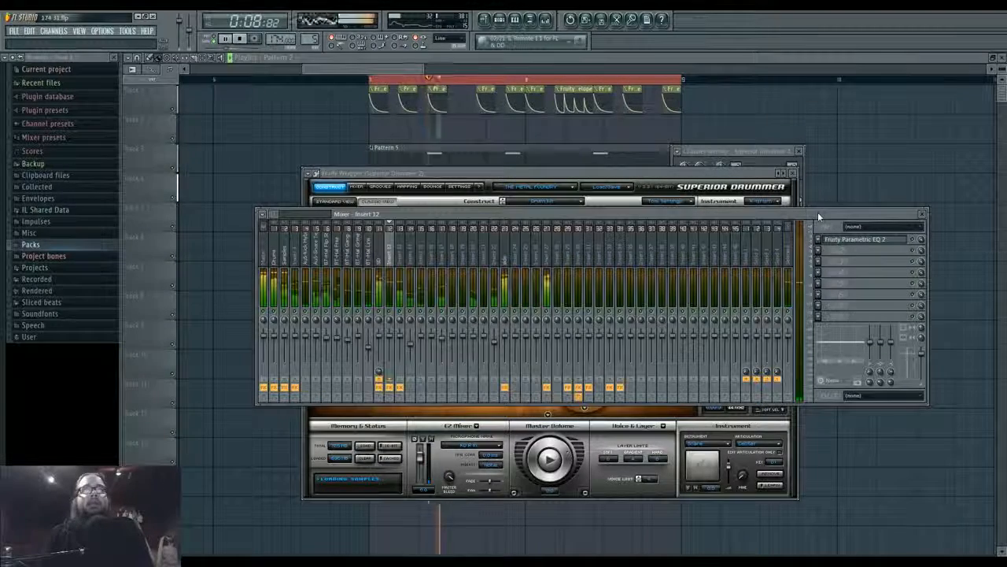
pyautogui.click(384, 268)
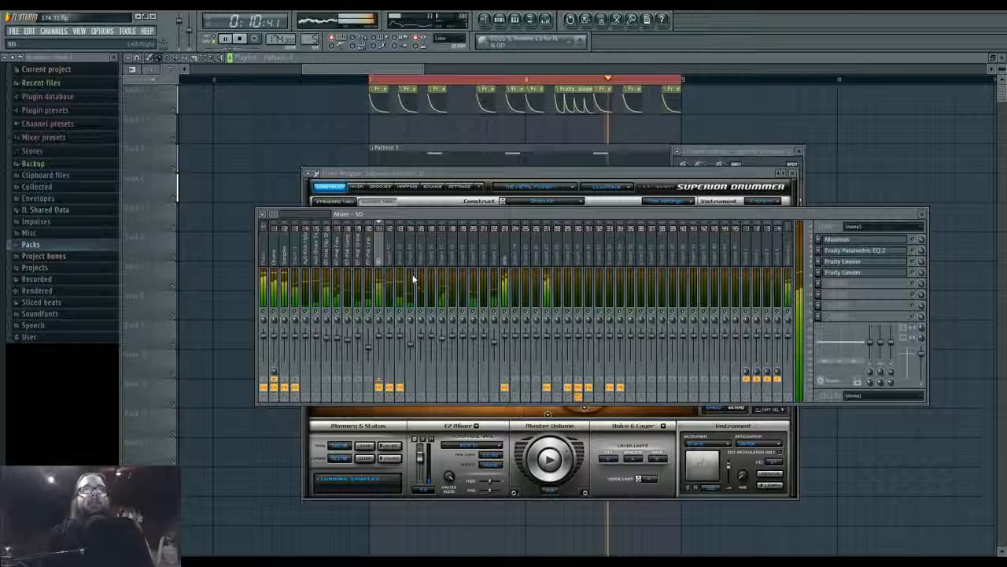
pyautogui.click(872, 268)
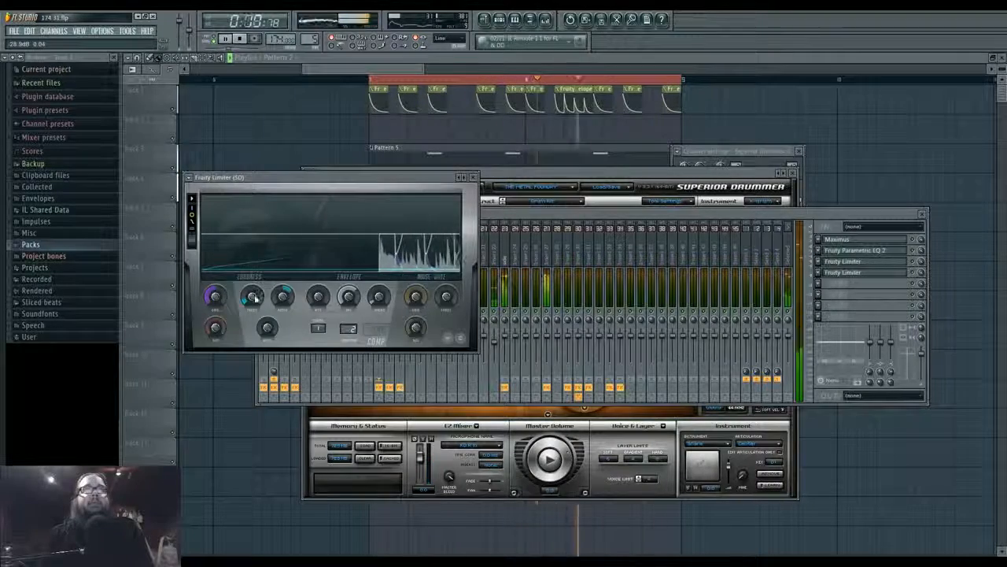
pyautogui.click(901, 275)
pyautogui.click(901, 275)
pyautogui.click(902, 276)
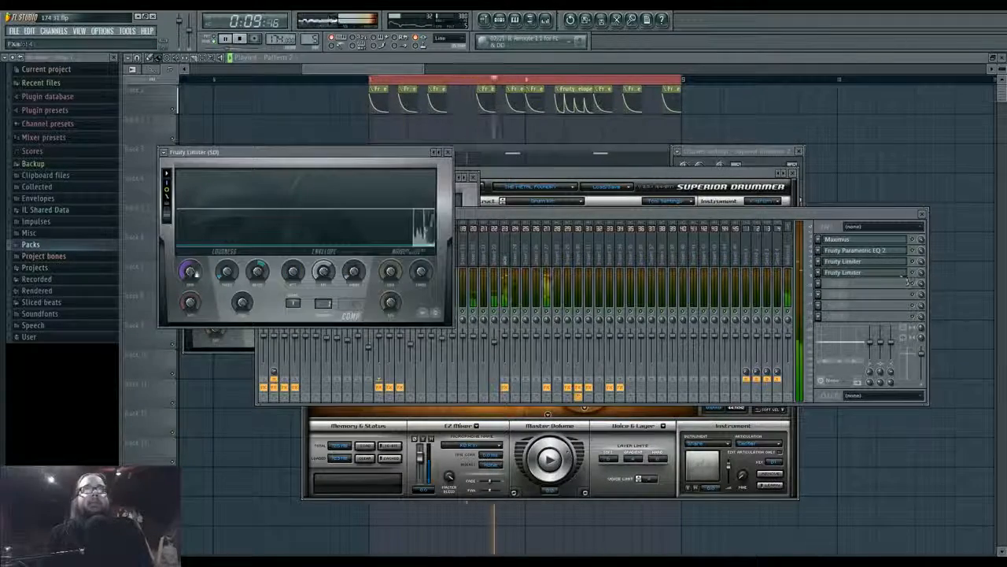
pyautogui.moveTo(537, 214); pyautogui.dragTo(517, 276)
# Open Pattern 2's Superior Drummer 2 notes in the piano roll and lower the velocities of the softer D3 hits
pyautogui.click(536, 58)
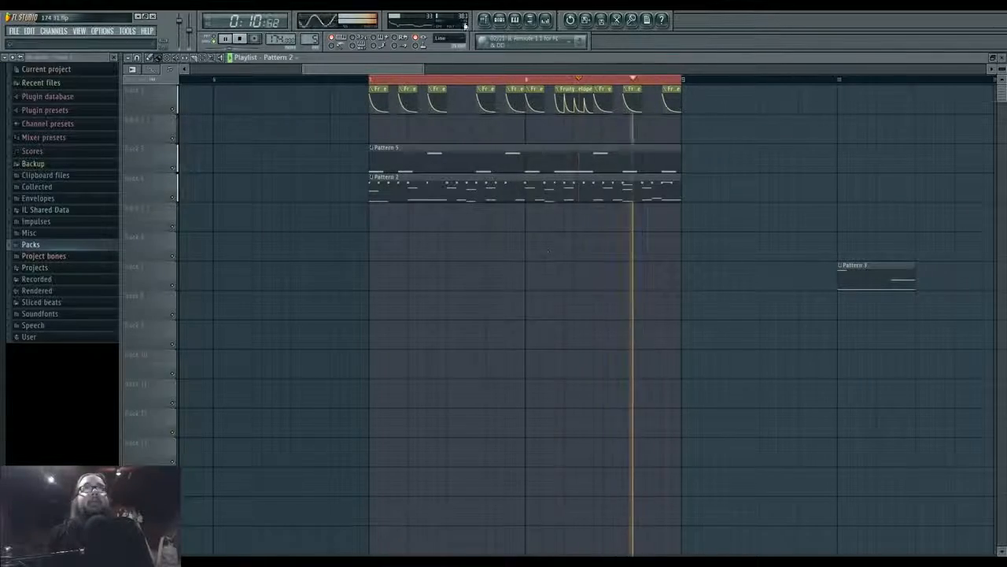
pyautogui.click(500, 21)
pyautogui.doubleClick(405, 187)
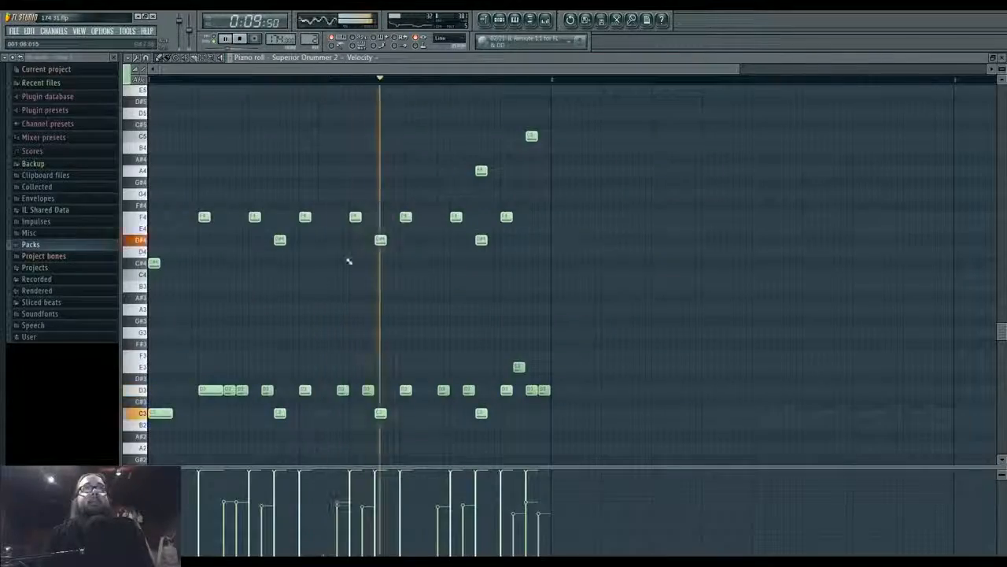
pyautogui.moveTo(191, 385); pyautogui.dragTo(565, 391)
pyautogui.moveTo(223, 510)
pyautogui.mouseDown()
pyautogui.moveTo(256, 525)
pyautogui.moveTo(448, 515)
pyautogui.moveTo(537, 524)
pyautogui.mouseUp()
# Raise the velocities of selected individual D3 ghost hits as accents, deselect the notes and return to the playlist
pyautogui.click(463, 497)
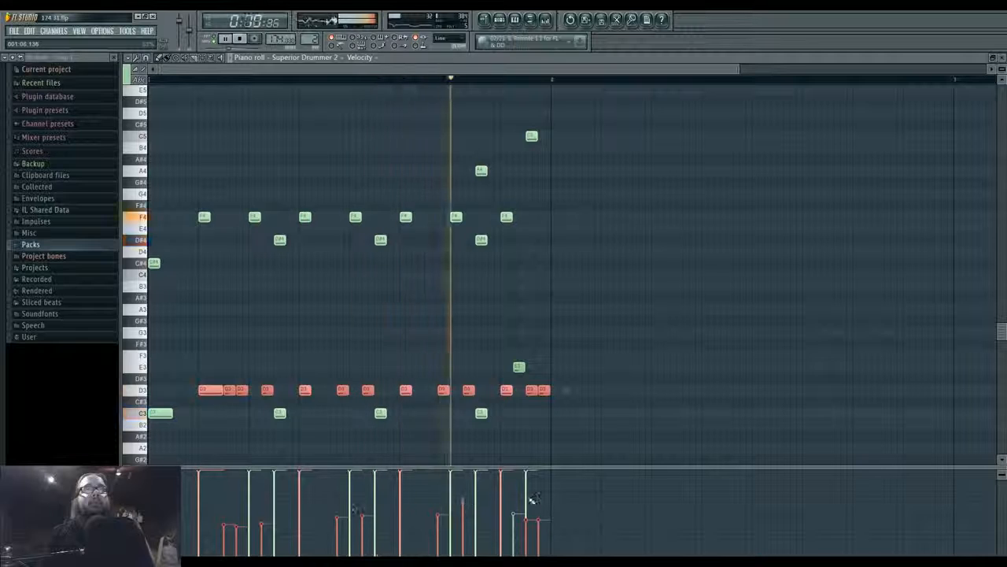
pyautogui.click(538, 495)
pyautogui.click(261, 499)
pyautogui.click(362, 496)
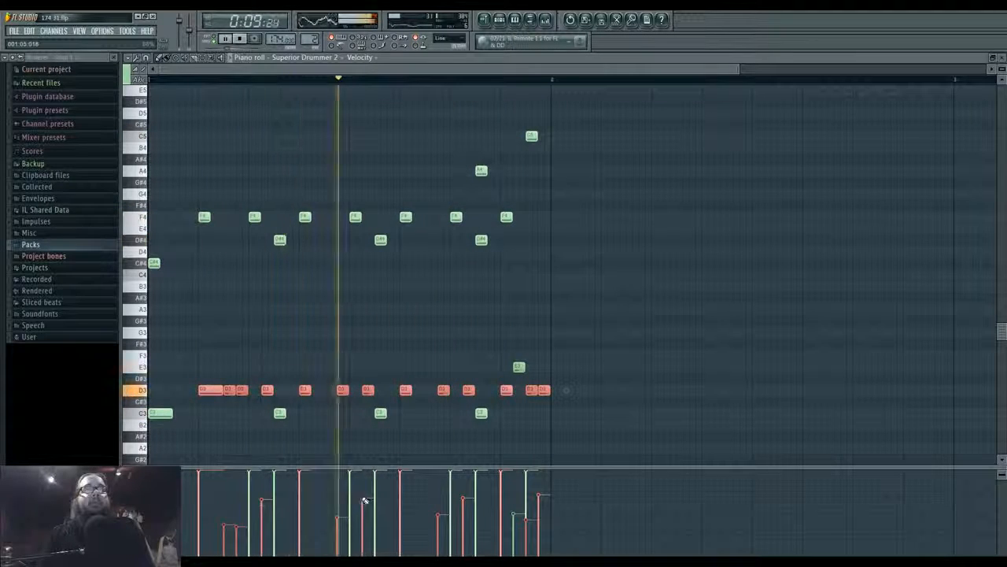
pyautogui.click(408, 443)
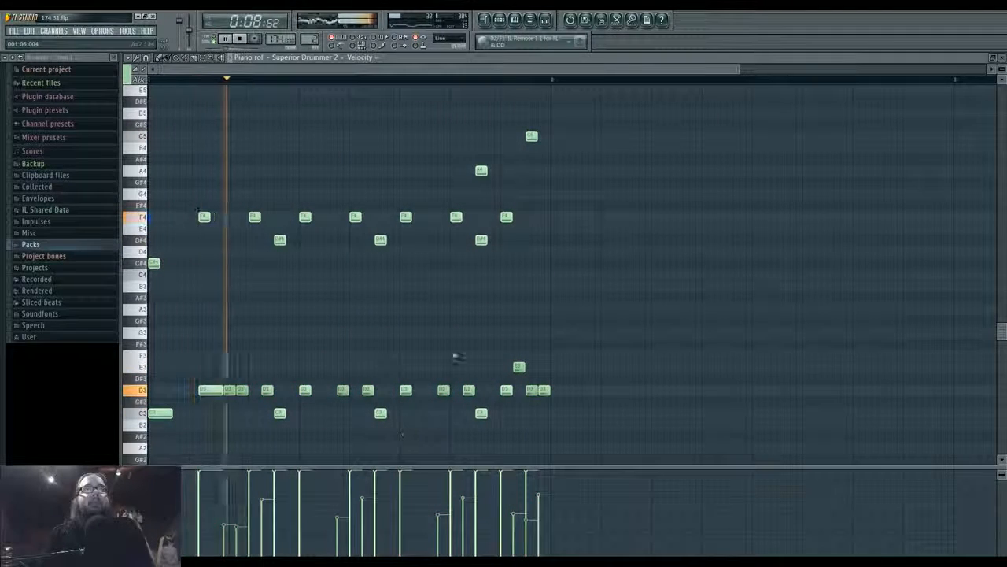
pyautogui.press('F5')
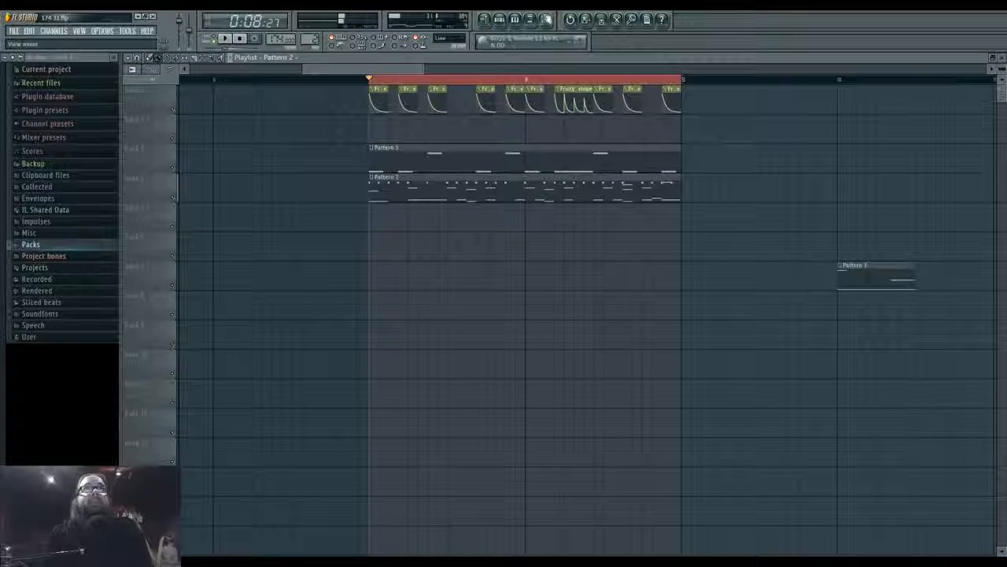
# Try a straighter curve tension on the first Fruity Free Filter automation clip in the loop
pyautogui.press('F9')
pyautogui.press('F9')
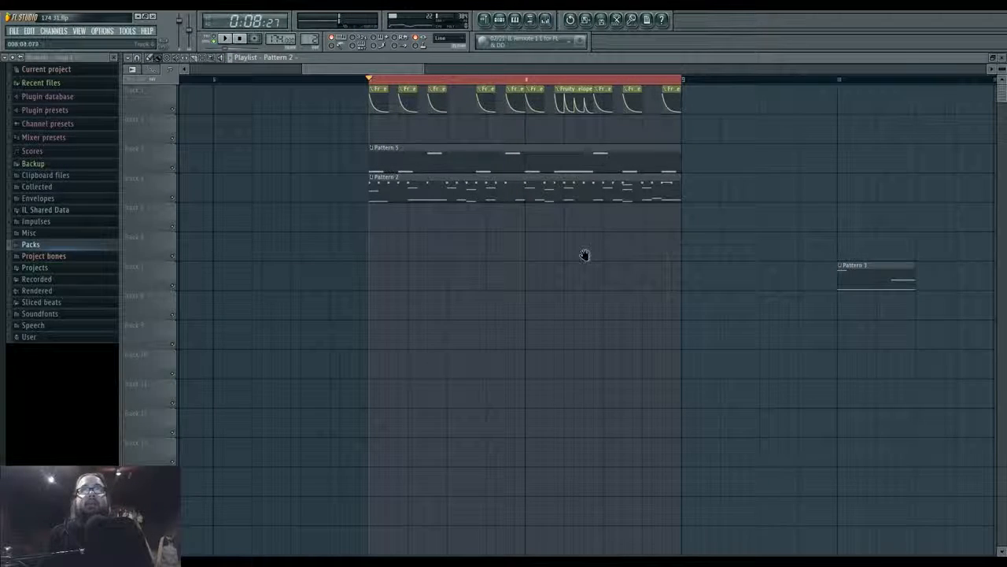
pyautogui.moveTo(585, 254)
pyautogui.mouseDown()
pyautogui.moveTo(527, 277)
pyautogui.moveTo(529, 292)
pyautogui.mouseUp()
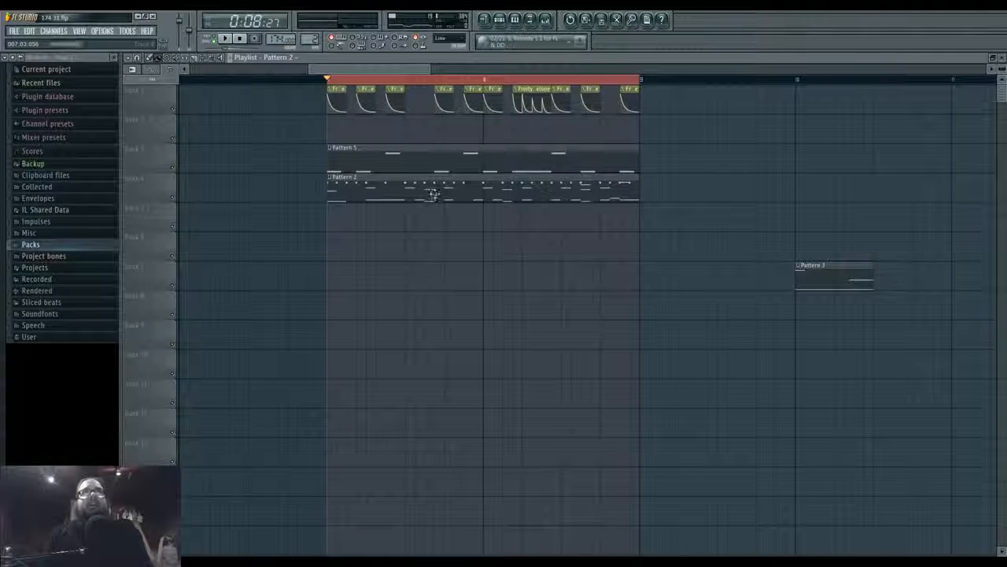
pyautogui.click(331, 88)
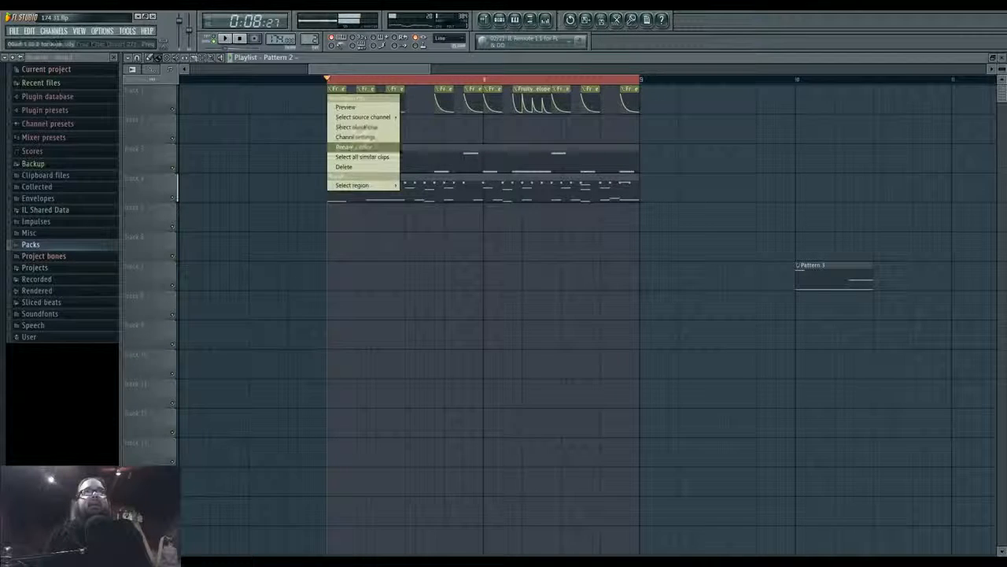
pyautogui.click(341, 111)
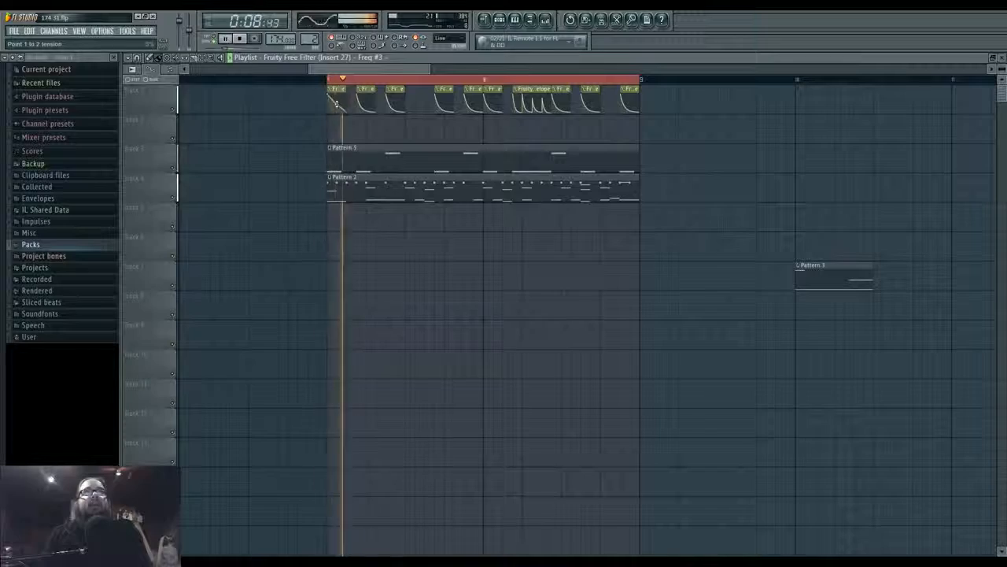
# Open Harmor #2 from the channel list and compare its parts A and B
pyautogui.click(501, 20)
pyautogui.click(425, 435)
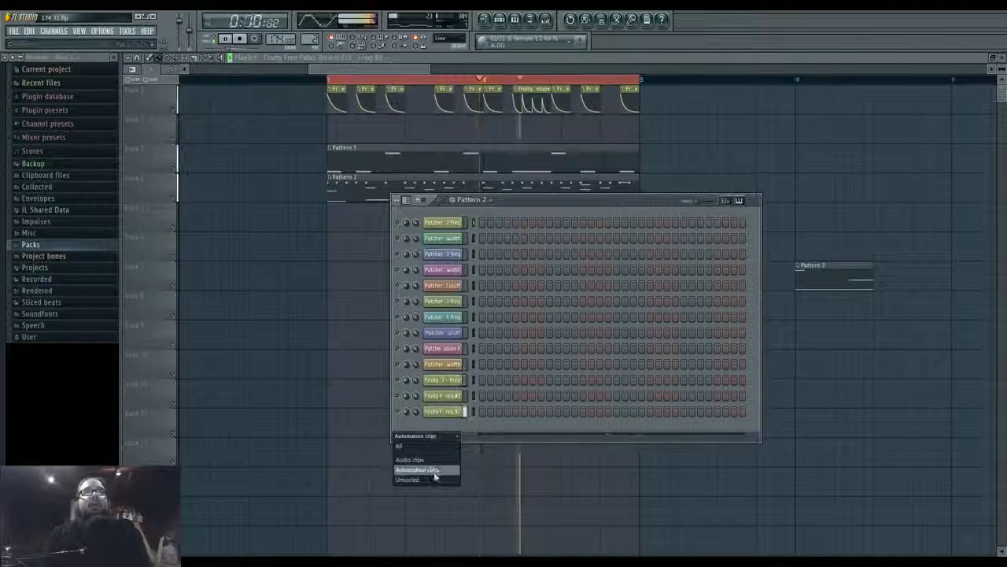
pyautogui.click(424, 472)
pyautogui.click(441, 411)
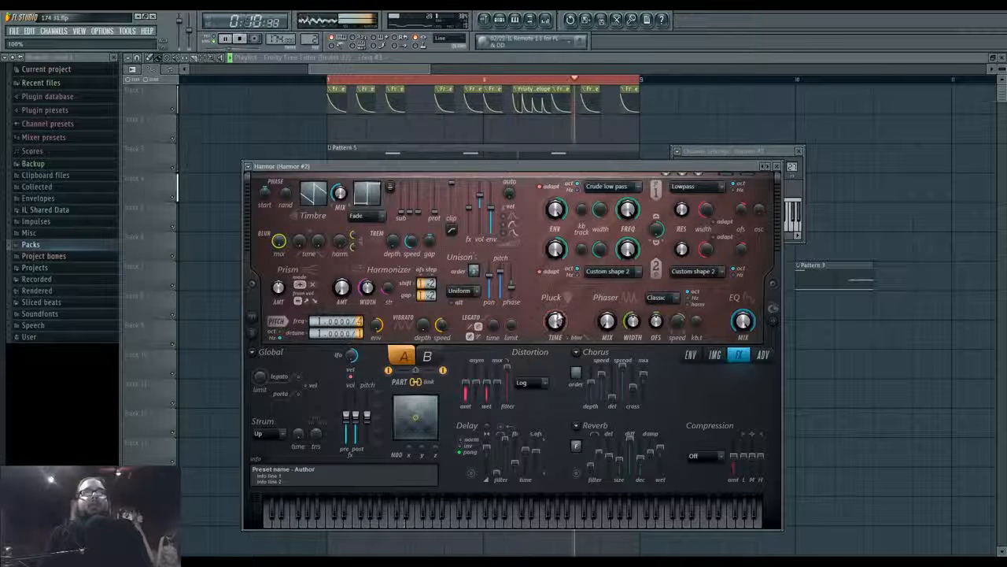
pyautogui.click(429, 358)
pyautogui.click(403, 356)
pyautogui.click(431, 360)
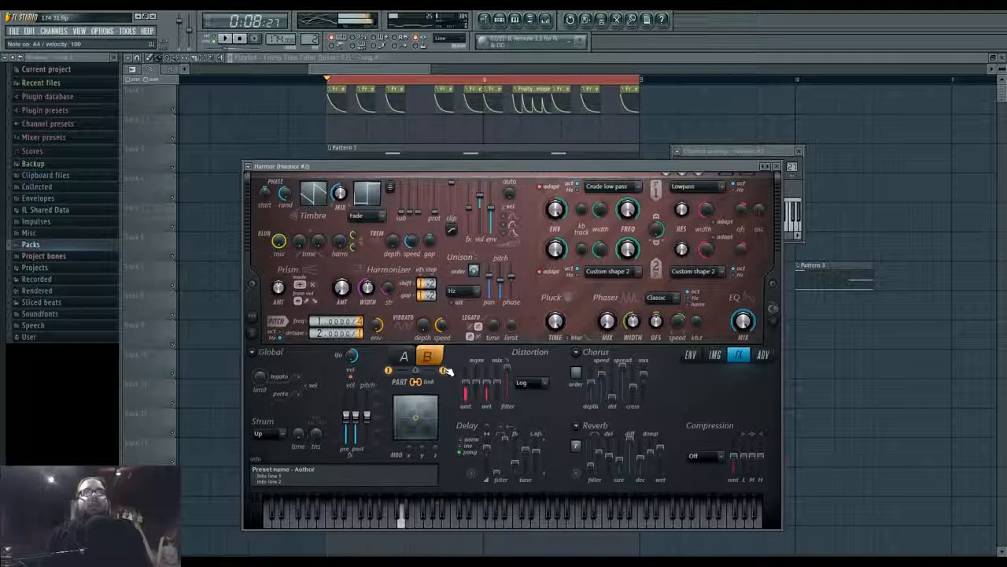
# Open the channel settings of the first Fruity Free Filter automation clip and try another tension on its falling curve
pyautogui.click(337, 88)
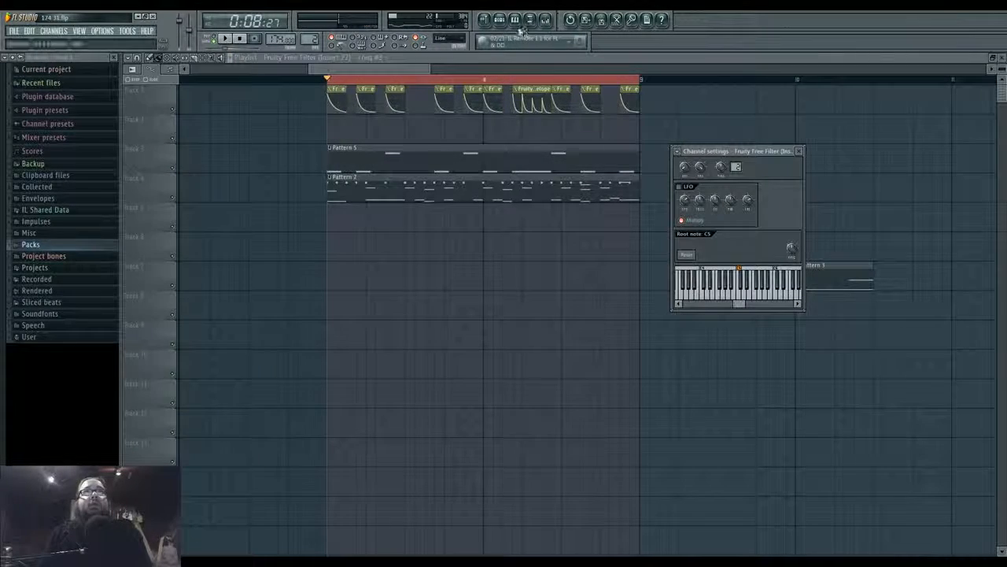
pyautogui.click(337, 88)
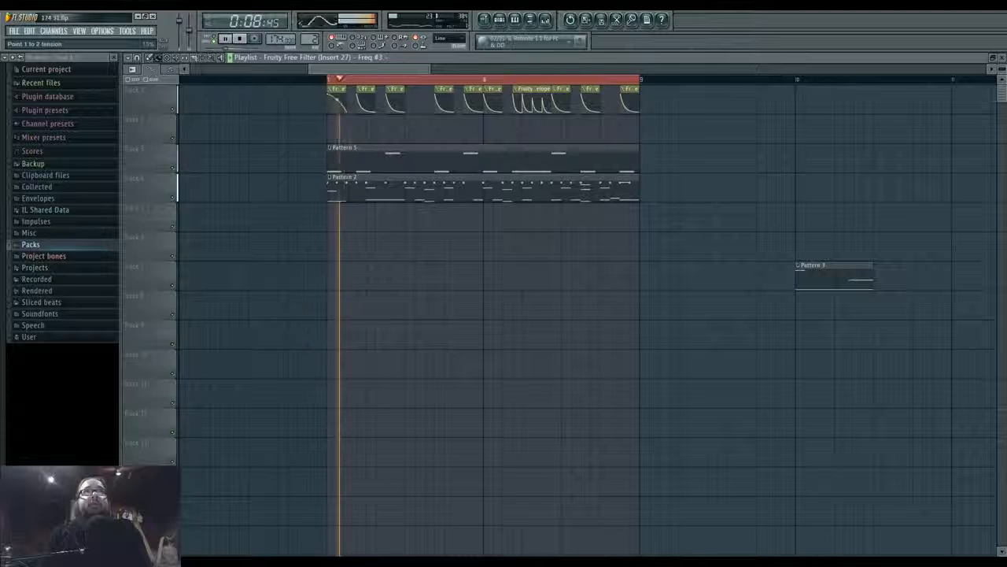
# Solo the Pattern 5 track, re-enable the filter automation track and soften the tension of the automation clips' falling curves
pyautogui.scroll(3, 532, 103)
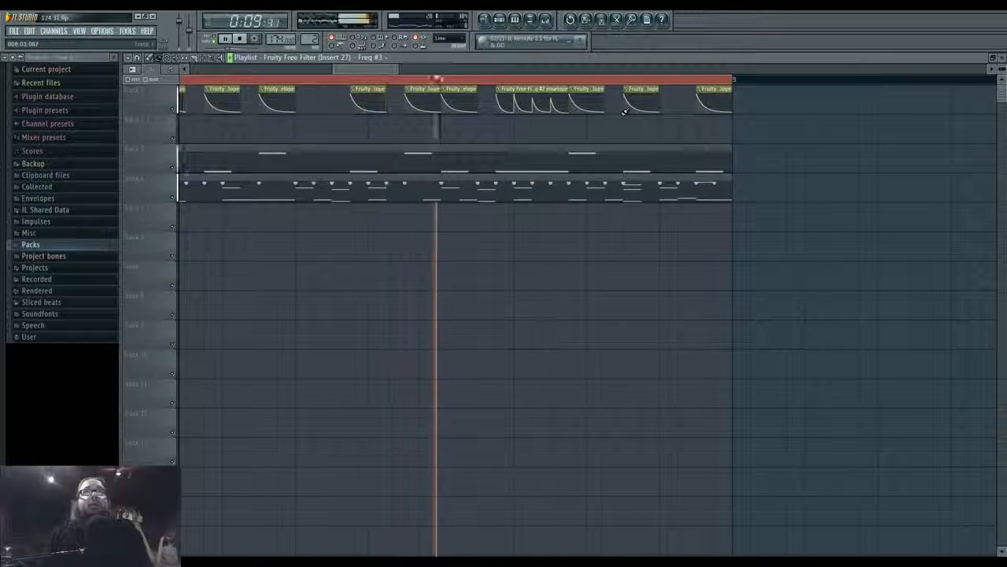
pyautogui.hscroll(-3, 623, 179)
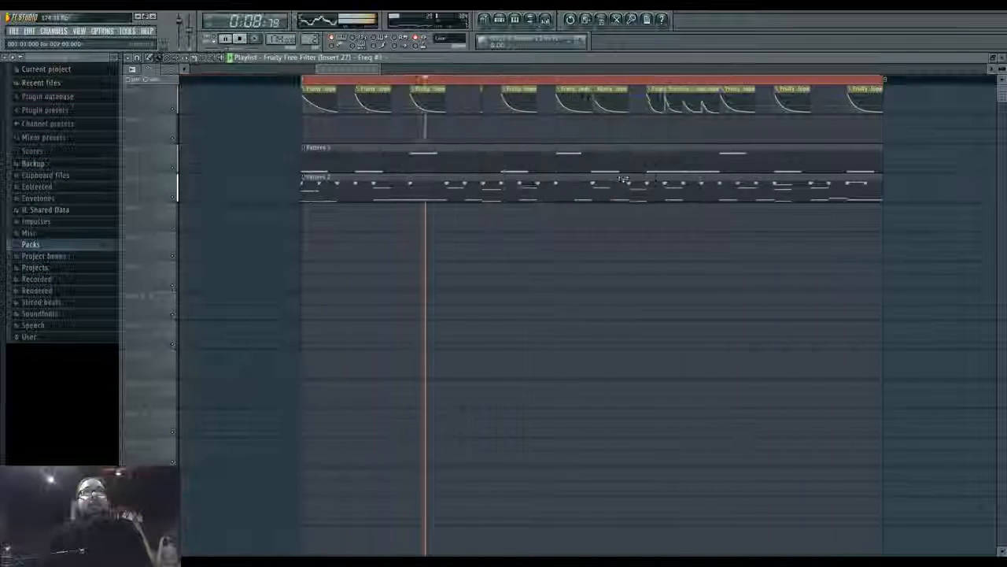
pyautogui.moveTo(624, 180); pyautogui.dragTo(569, 169)
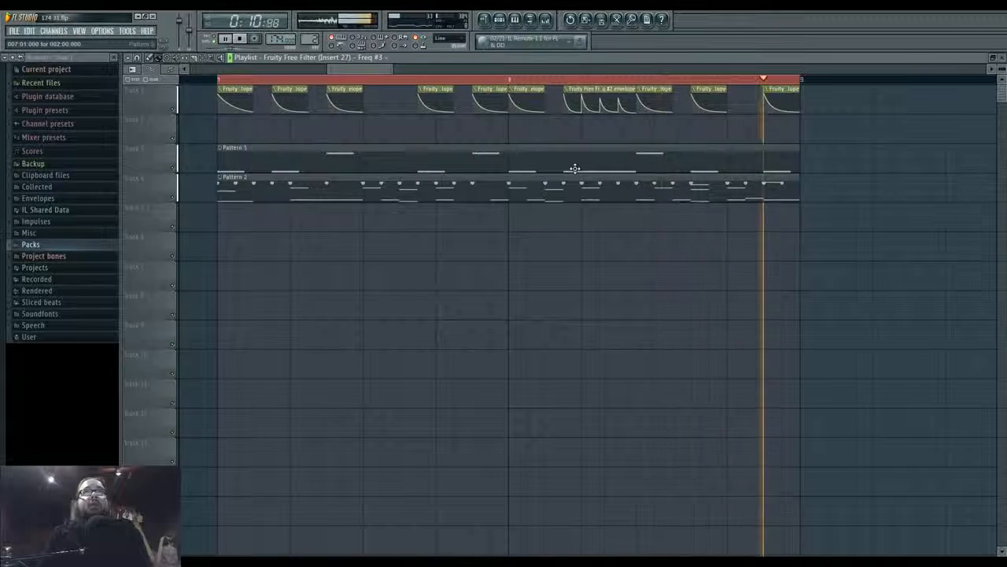
pyautogui.rightClick(173, 166)
pyautogui.click(173, 109)
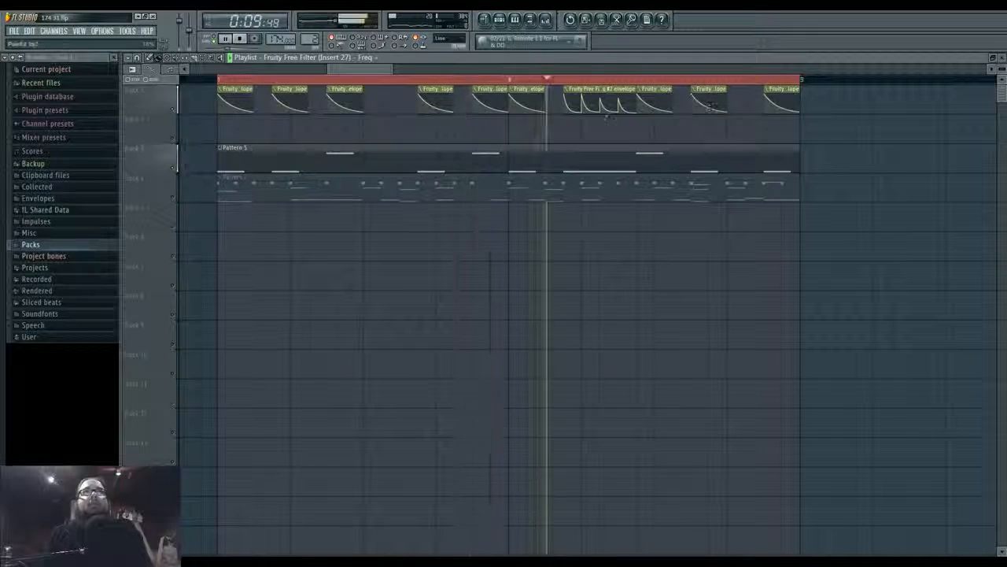
# Open the Fruity Free Filter on Insert 27 and add Fruity Parametric EQ 2 in the slot after it
pyautogui.press('F9')
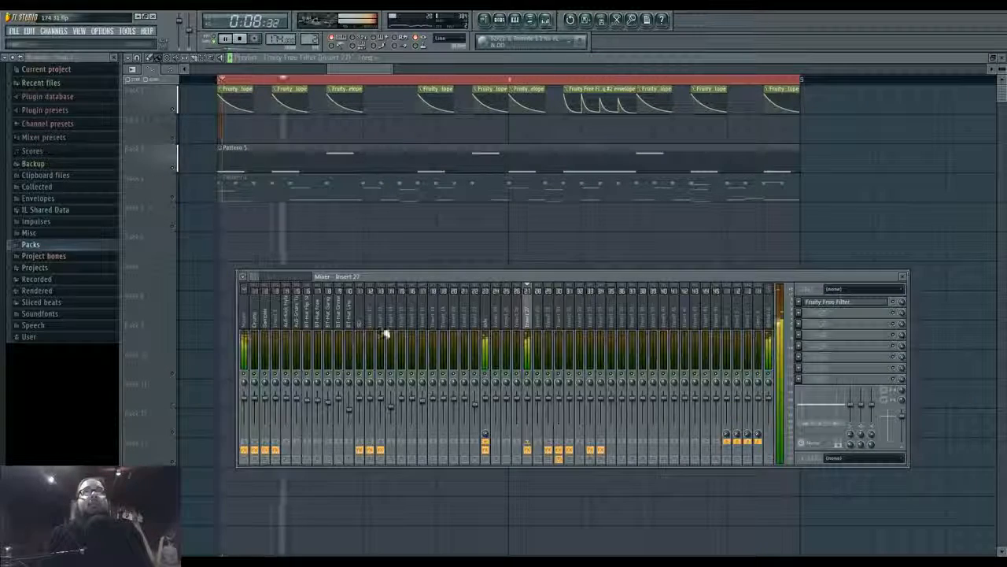
pyautogui.click(862, 302)
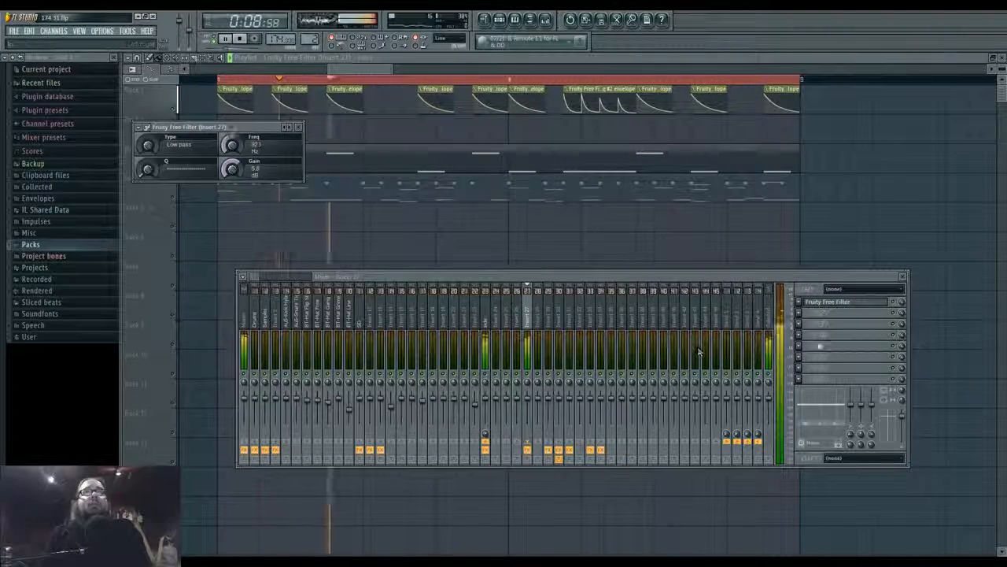
pyautogui.click(799, 312)
pyautogui.moveTo(812, 323)
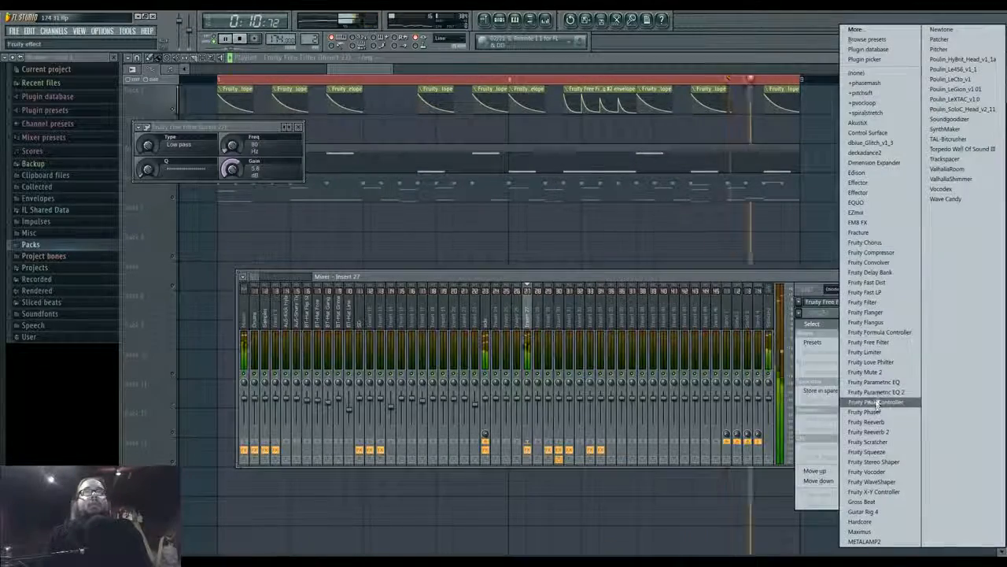
pyautogui.click(875, 392)
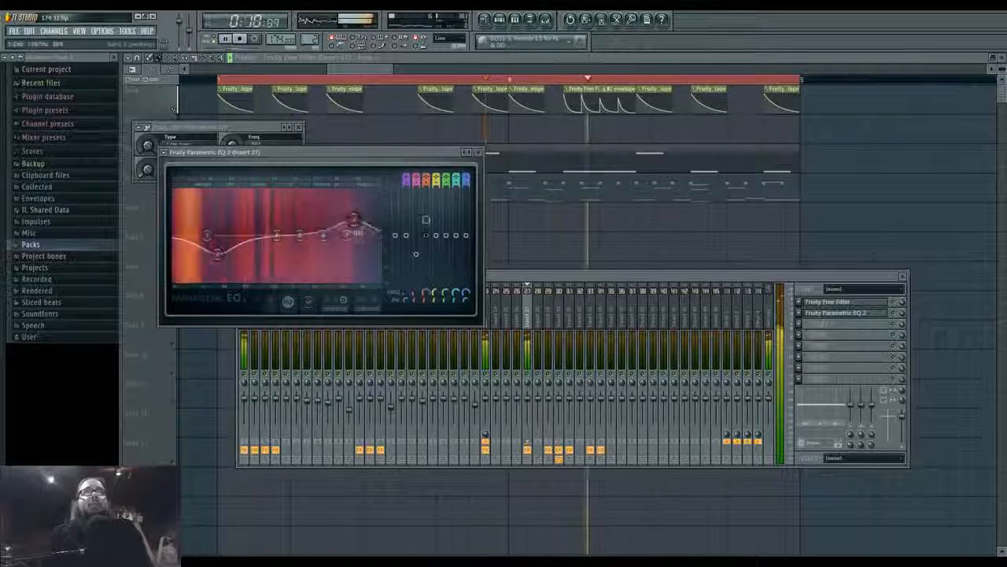
# Shape the Insert 27 equalizer with a low dip and a midrange boost, and add Maximus with another preset in the slot after it
pyautogui.moveTo(300, 236)
pyautogui.mouseDown()
pyautogui.moveTo(313, 222)
pyautogui.moveTo(351, 242)
pyautogui.moveTo(296, 223)
pyautogui.mouseUp()
pyautogui.moveTo(218, 254); pyautogui.dragTo(226, 232)
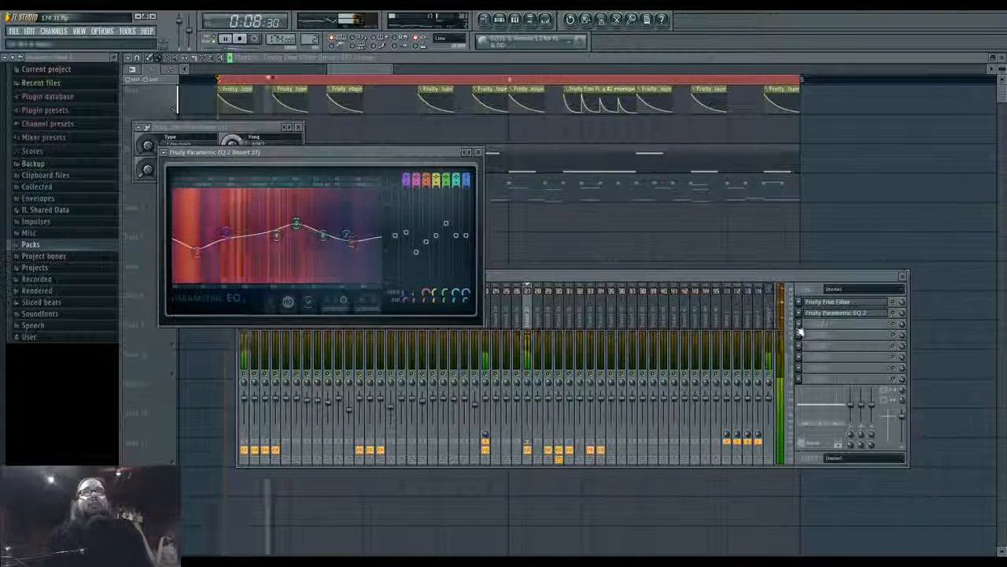
pyautogui.click(799, 325)
pyautogui.moveTo(818, 336)
pyautogui.click(893, 522)
pyautogui.rightClick(492, 178)
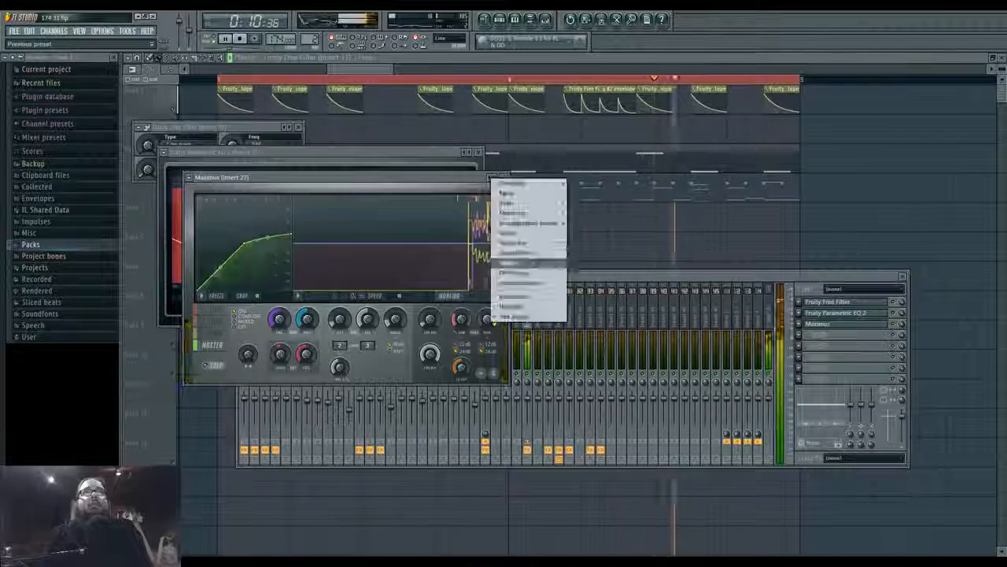
pyautogui.click(513, 264)
pyautogui.moveTo(454, 178); pyautogui.dragTo(520, 182)
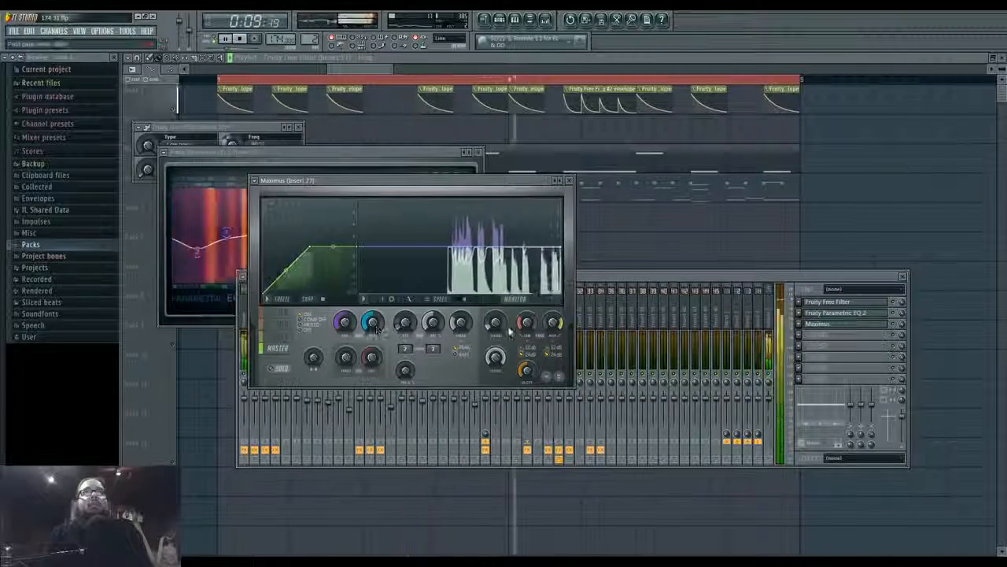
# Adjust the stereo separation of the mid band in Maximus and switch its display to the frequency bands
pyautogui.click(284, 324)
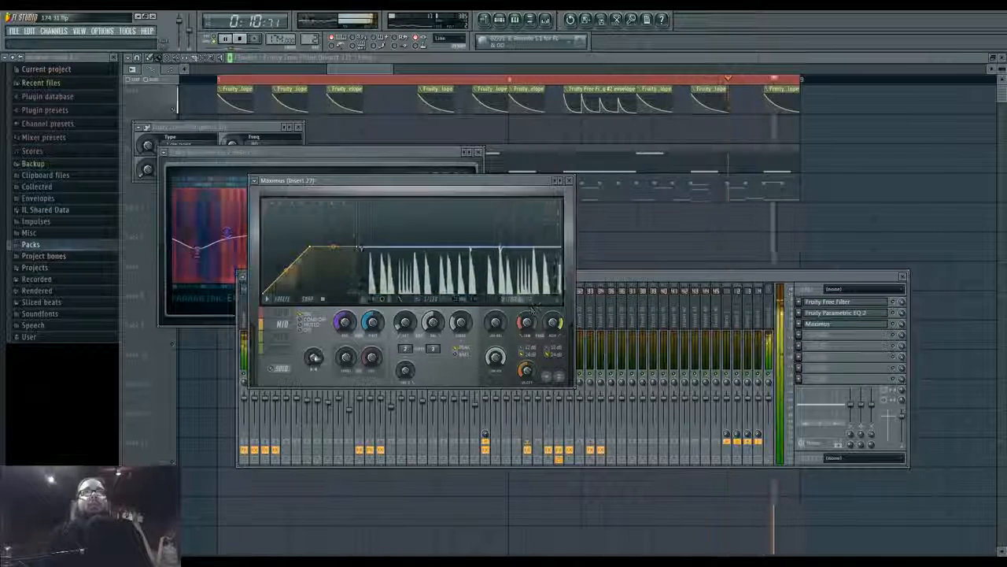
pyautogui.click(285, 349)
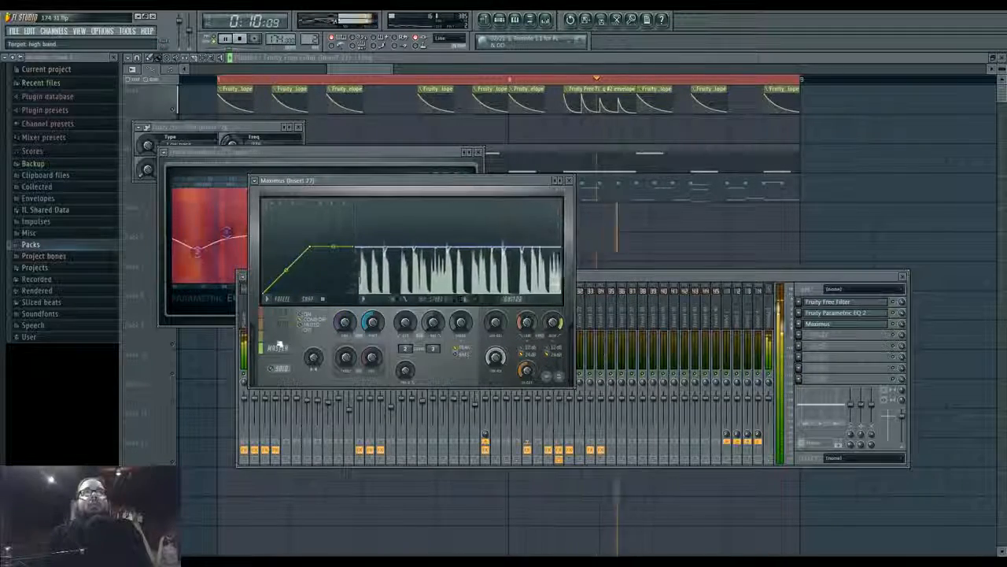
pyautogui.click(282, 324)
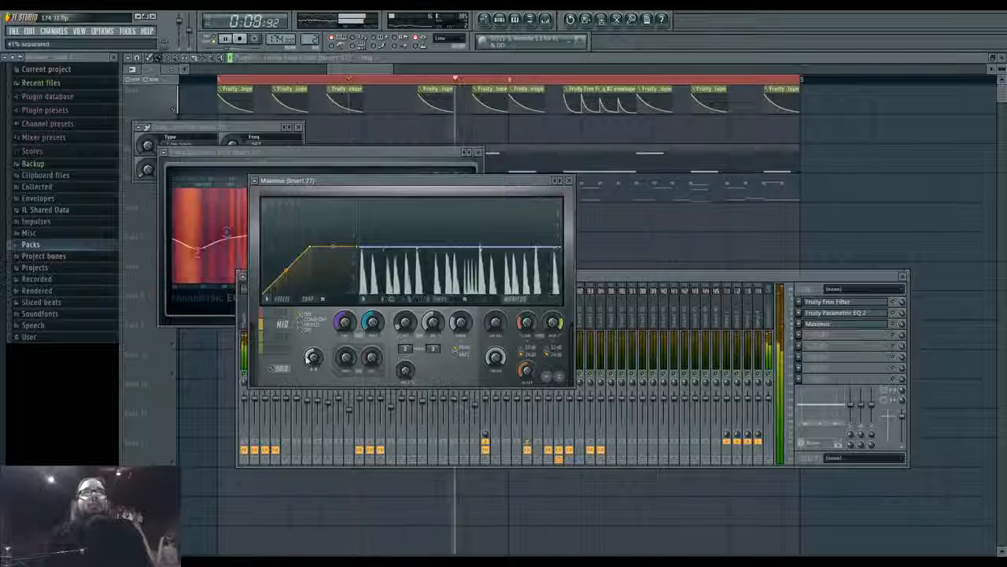
pyautogui.click(547, 300)
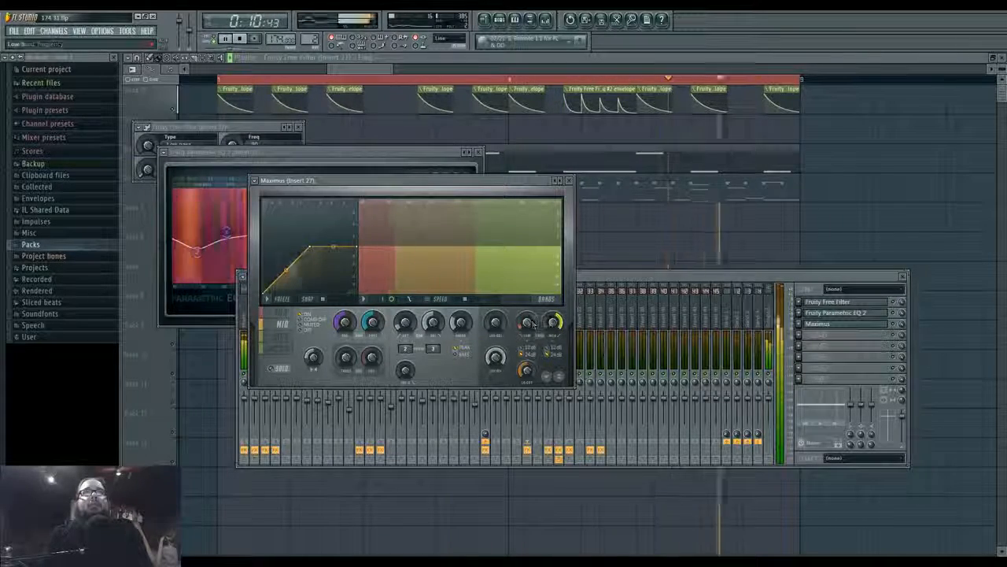
# Bring the Pattern 2 drum track back into playback alongside the Pattern 5 bass and reposition the mixer over the playlist
pyautogui.click(601, 279)
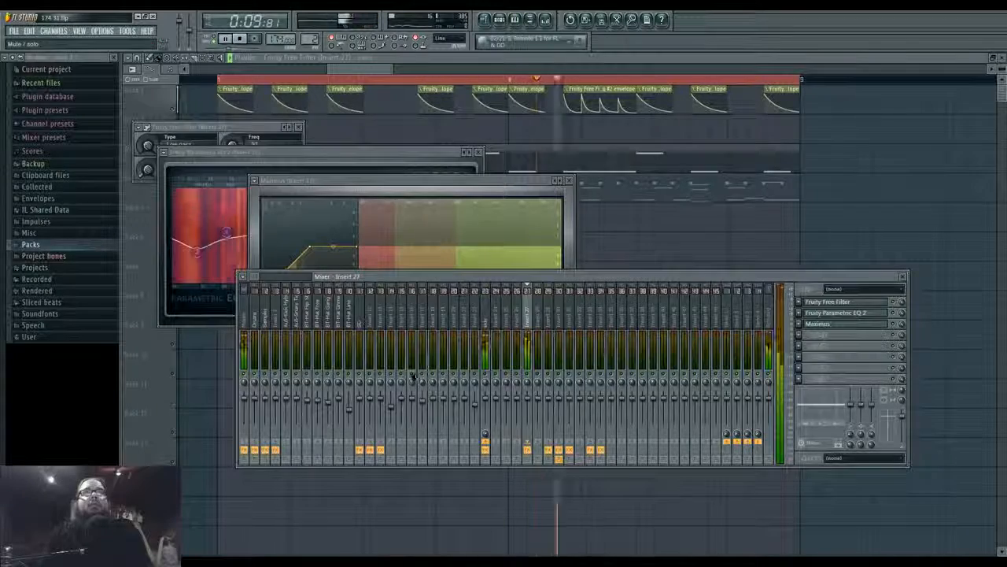
pyautogui.click(728, 158)
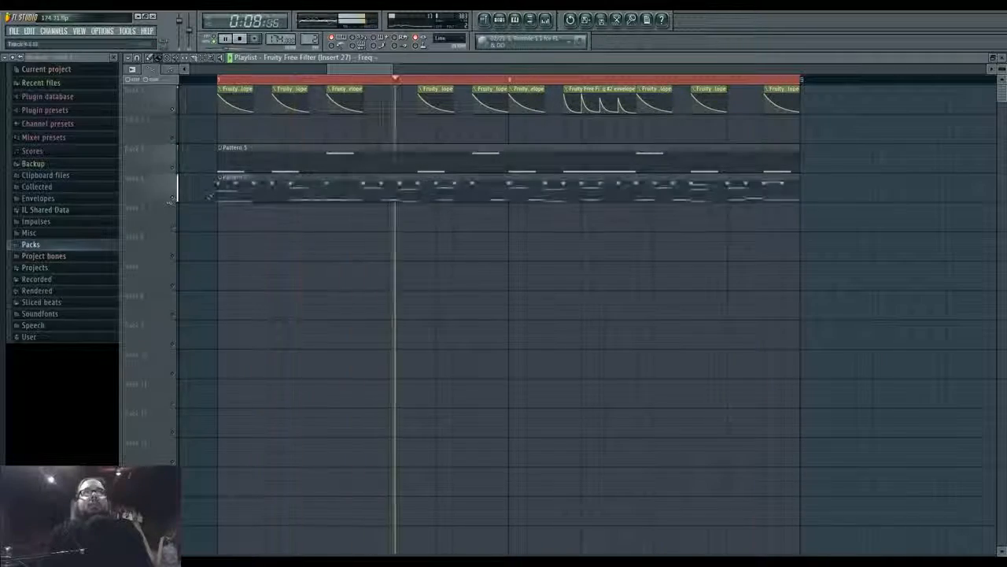
pyautogui.click(545, 20)
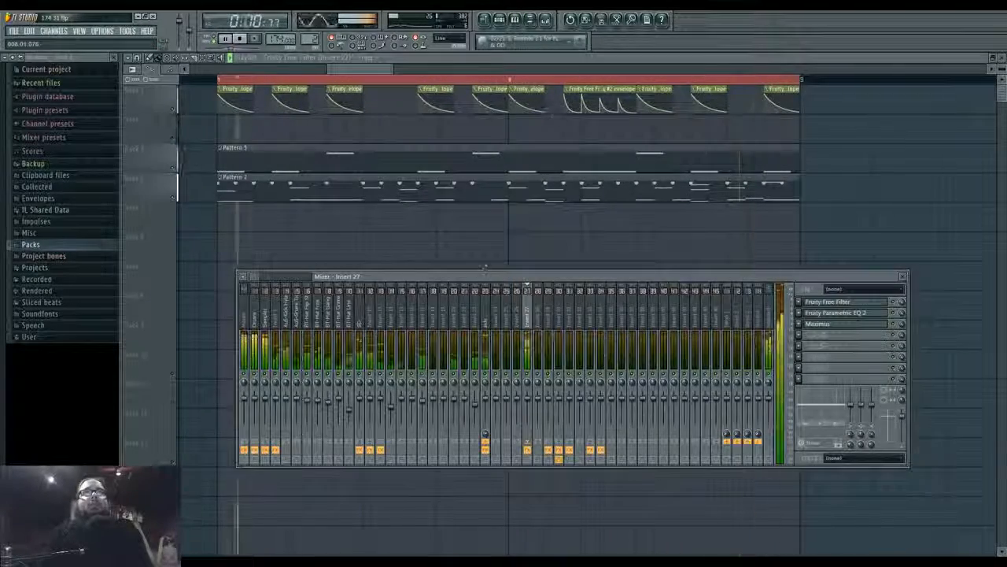
pyautogui.moveTo(483, 279); pyautogui.dragTo(462, 263)
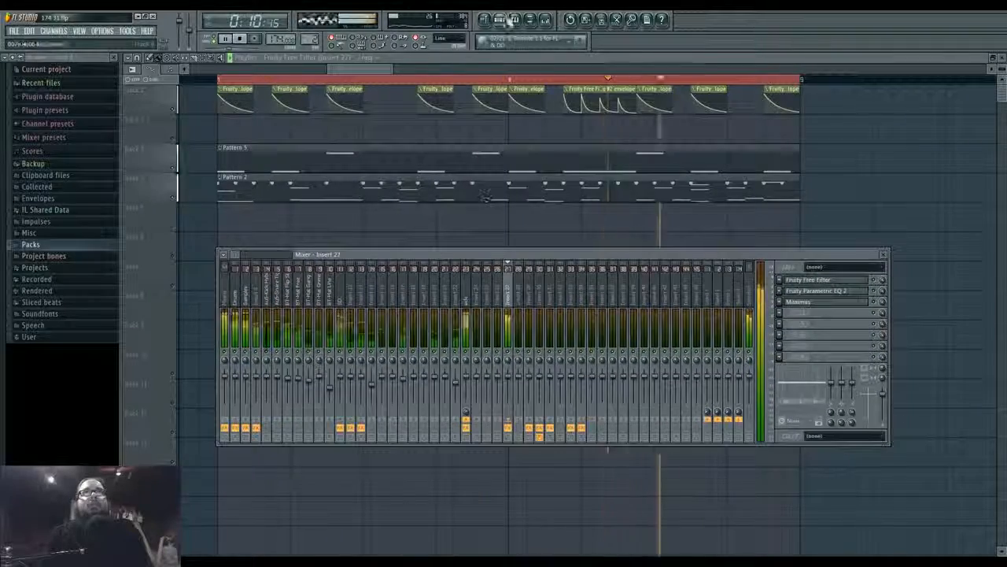
# Open Harmor #2 from the channel list, adjust part A's unison pitch and pluck time, and show the synth's visualizer
pyautogui.press('F6')
pyautogui.click(429, 480)
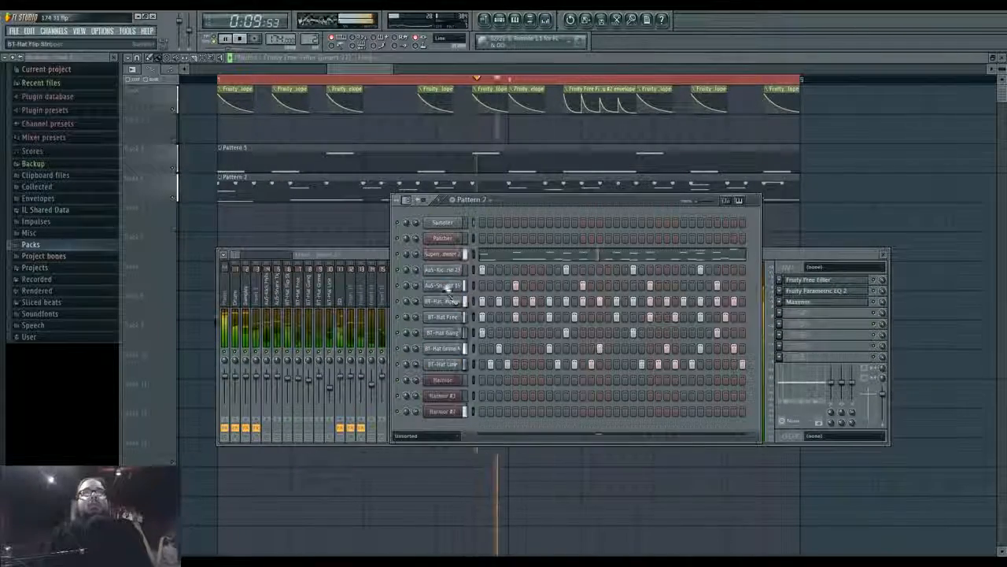
pyautogui.click(453, 413)
pyautogui.click(689, 189)
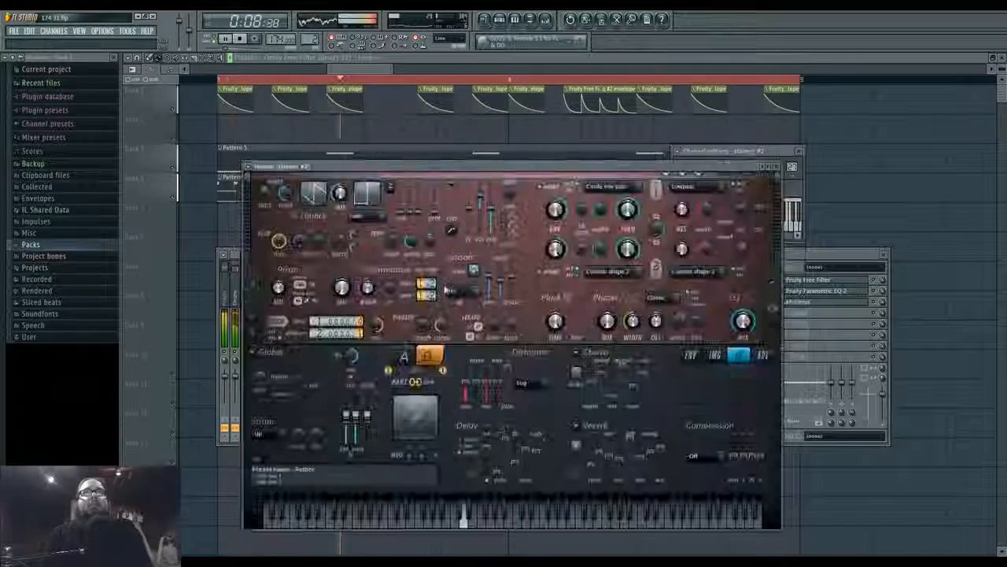
pyautogui.click(404, 357)
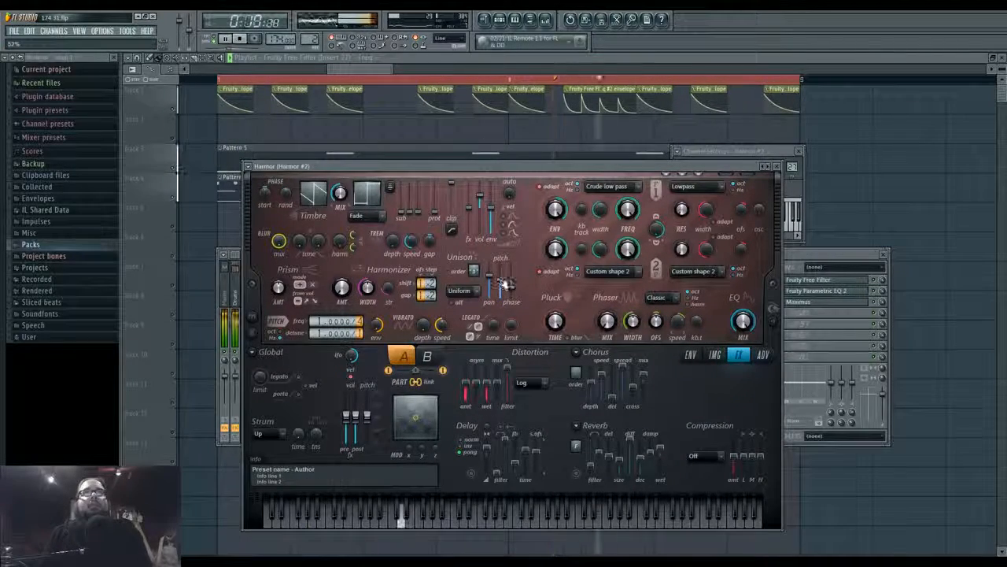
pyautogui.click(427, 356)
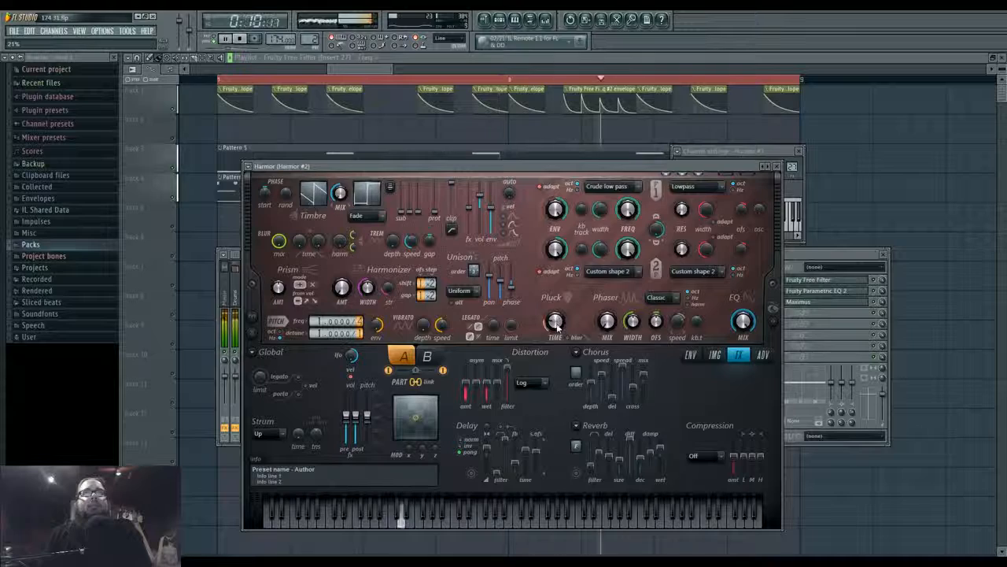
pyautogui.click(773, 323)
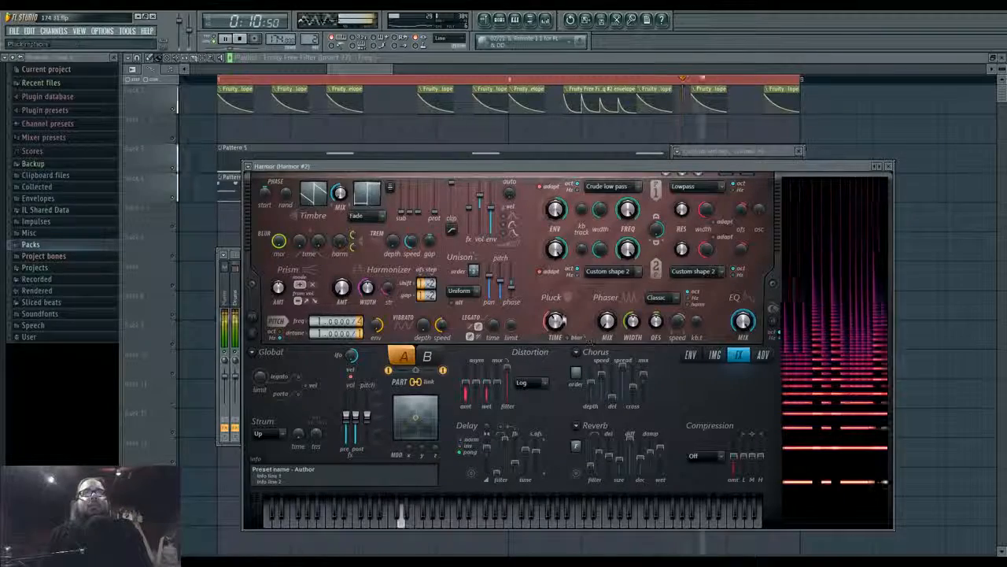
# Try other detune ratios on Harmor #2's parts B and A, and raise part A's unison phase and pitch, the pitch to about 88%
pyautogui.click(429, 355)
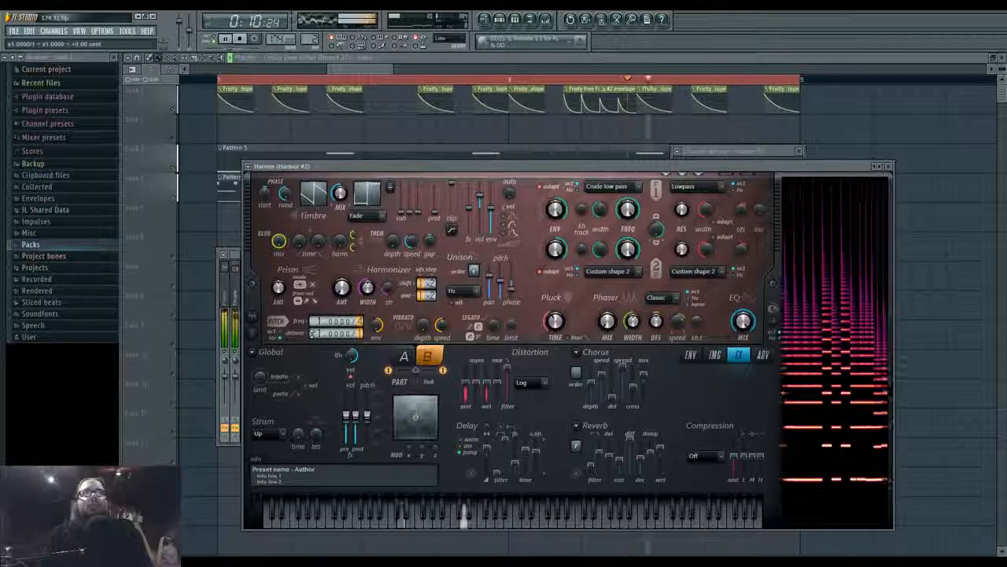
pyautogui.scroll(1, 315, 333)
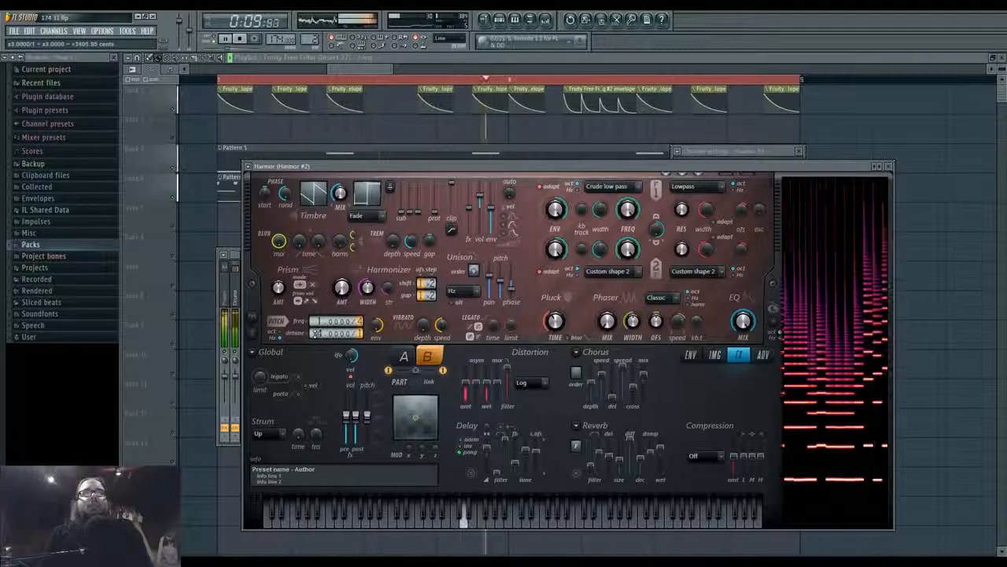
pyautogui.click(405, 356)
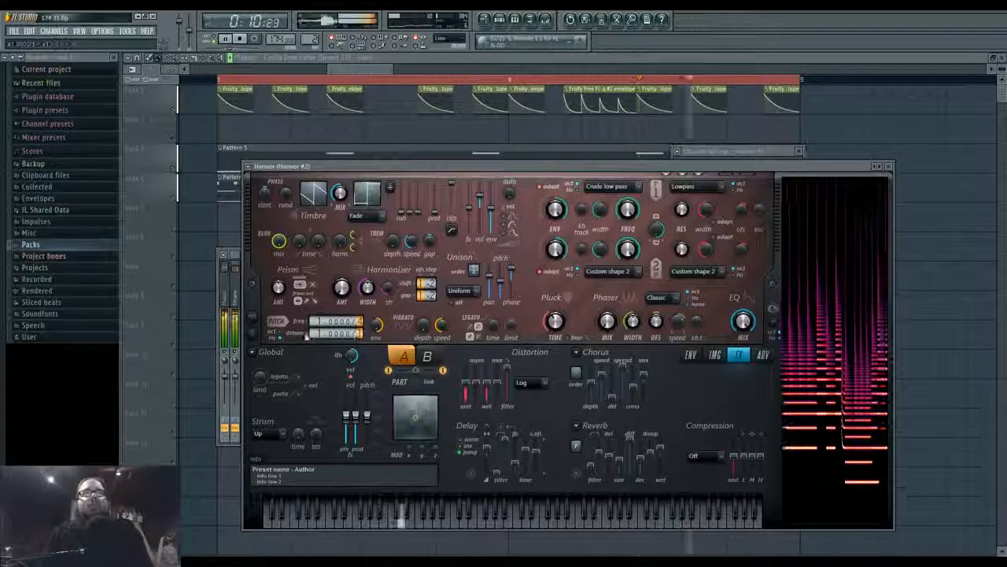
pyautogui.click(546, 22)
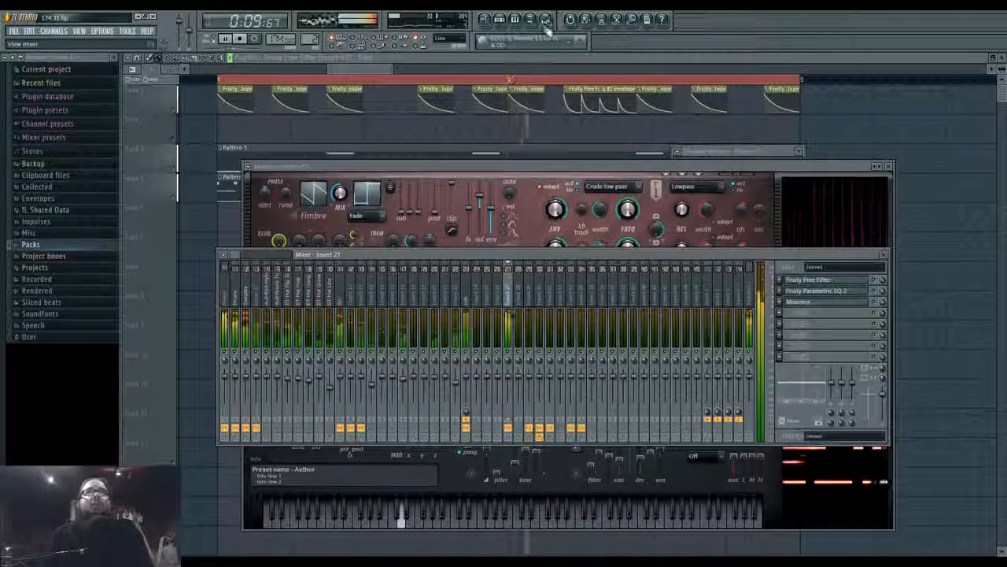
pyautogui.click(495, 165)
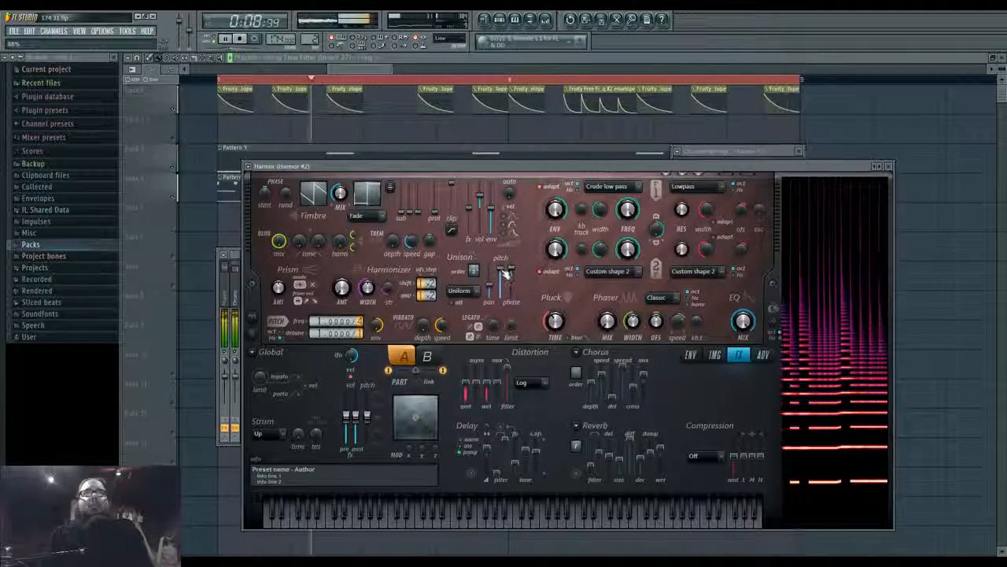
# Open the Fruity Parametric EQ 2 on Insert 27 and boost its highest band
pyautogui.click(546, 19)
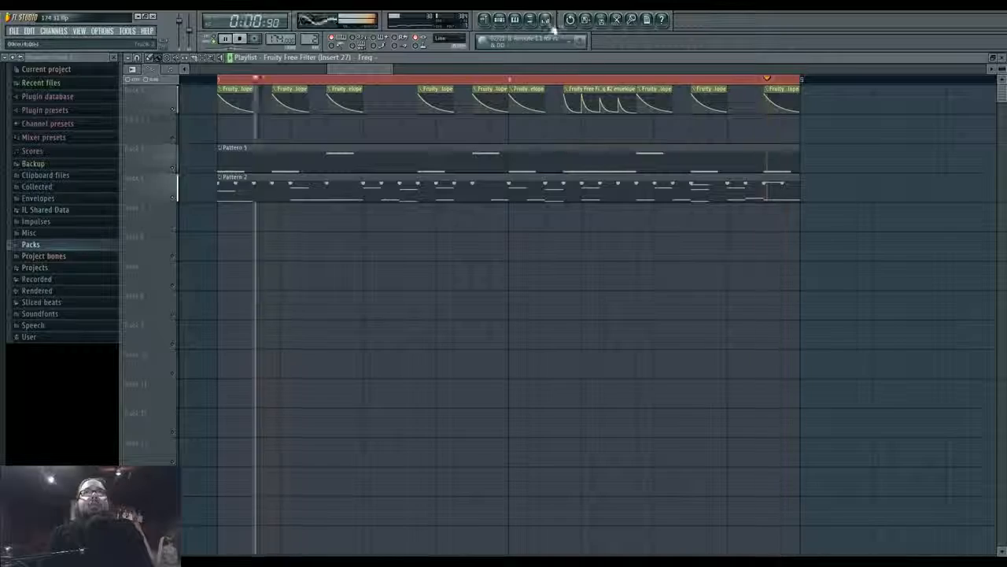
pyautogui.click(545, 19)
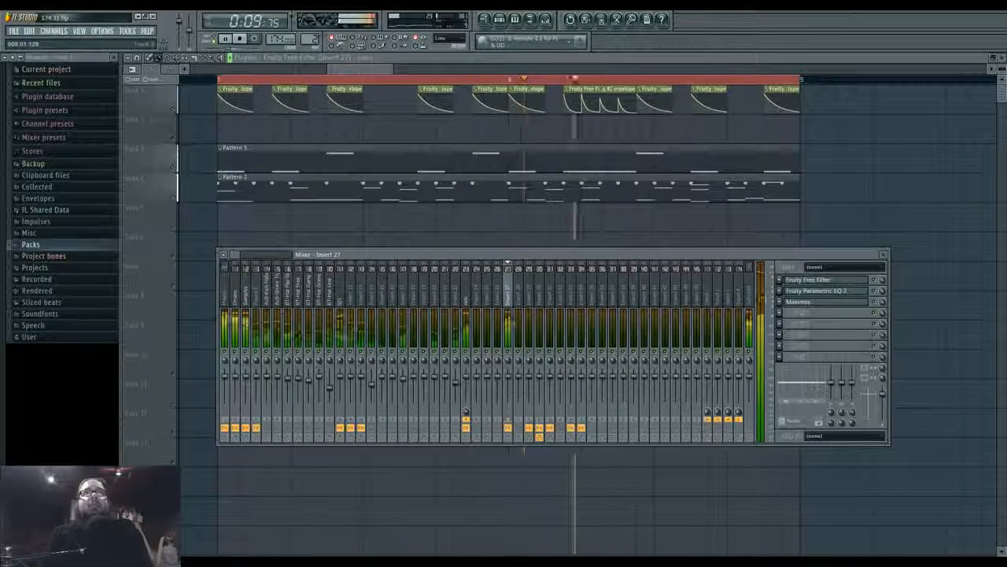
pyautogui.click(818, 291)
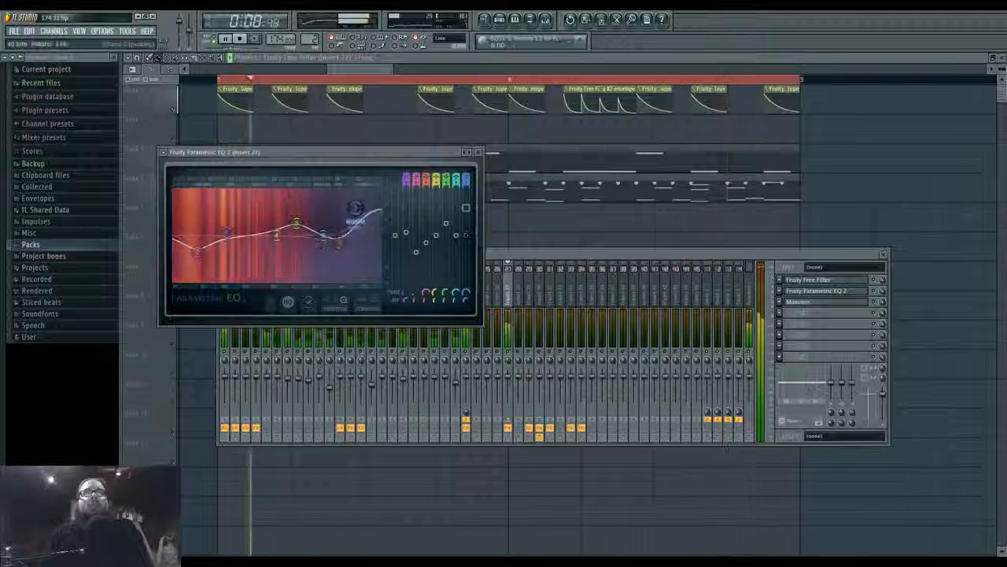
# Open Maximus on Insert 27 and set its high and low bands to compression off
pyautogui.click(811, 301)
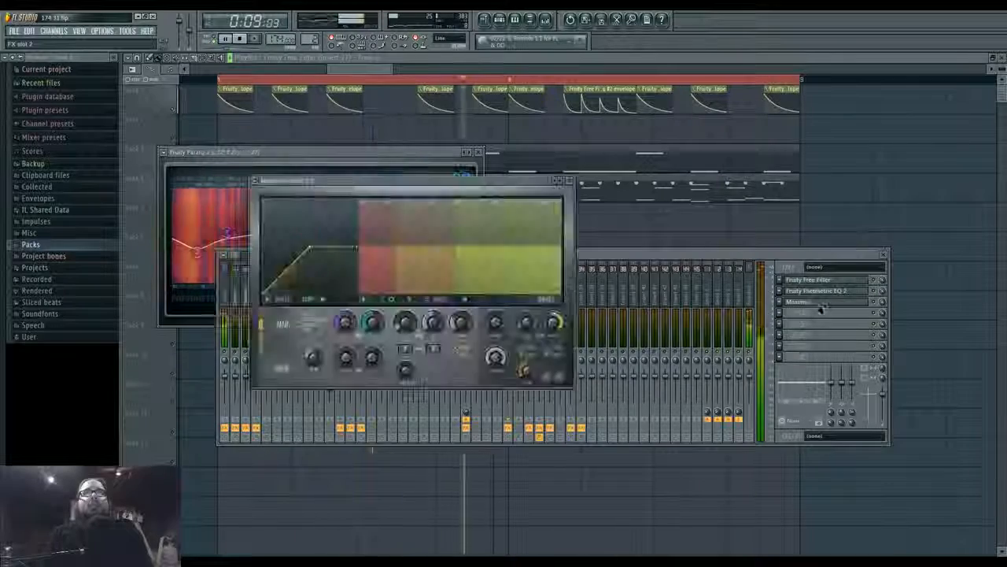
pyautogui.click(309, 323)
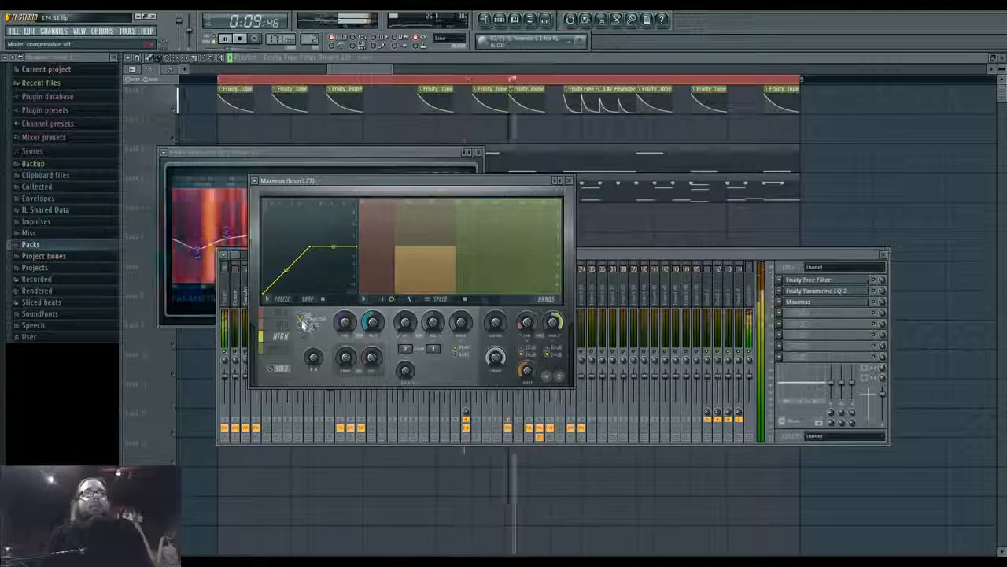
pyautogui.click(289, 326)
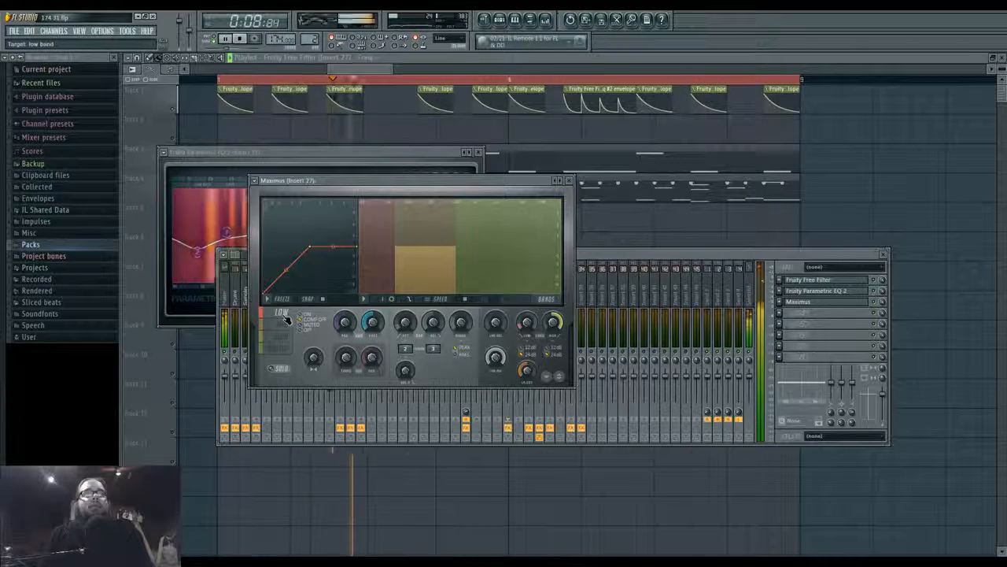
# Bend the rising part of the mid band's compression curve upward, lower the crossover frequencies around the band, and stop playback
pyautogui.click(288, 321)
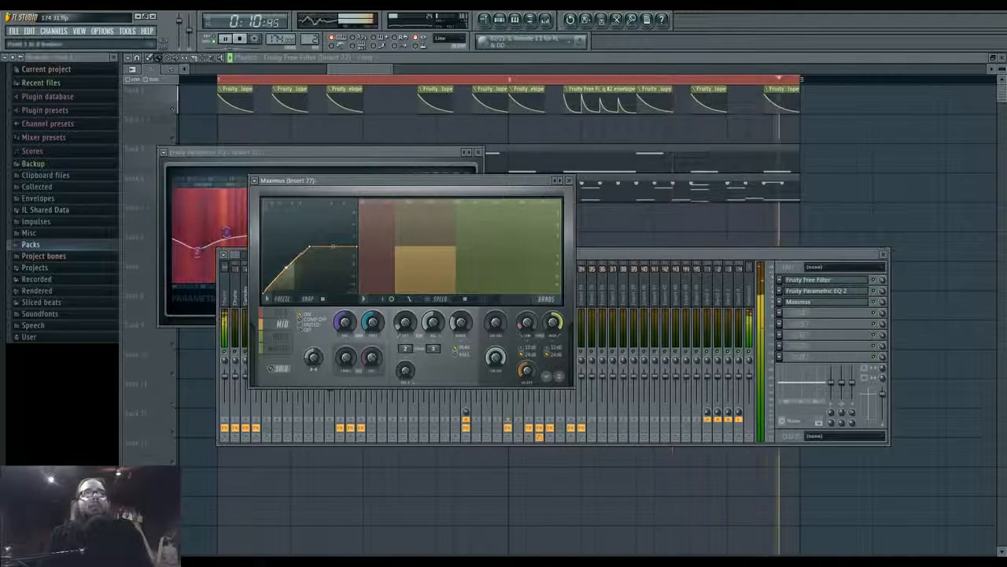
pyautogui.moveTo(285, 247); pyautogui.dragTo(286, 265)
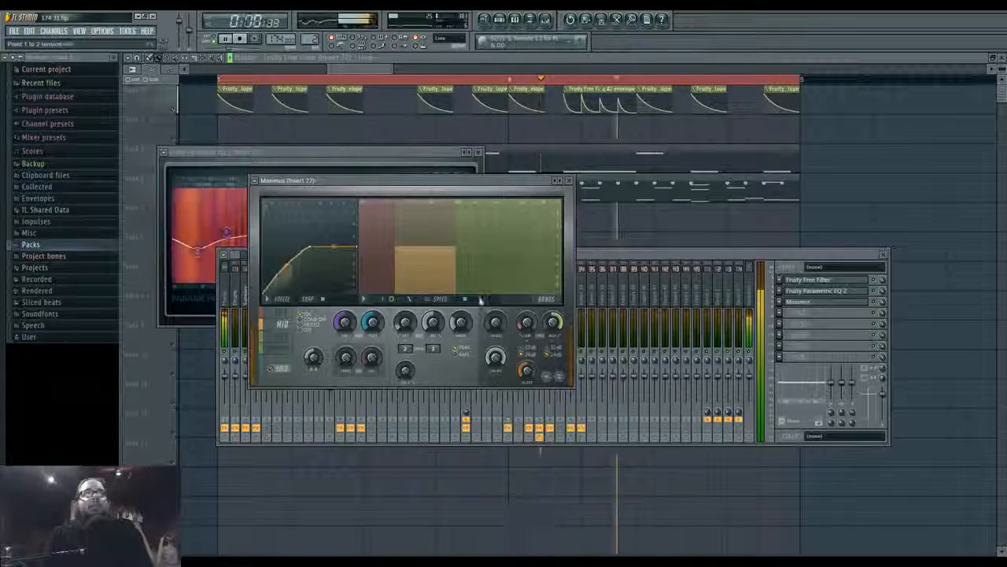
pyautogui.moveTo(555, 322)
pyautogui.mouseDown()
pyautogui.moveTo(554, 306)
pyautogui.moveTo(526, 304)
pyautogui.moveTo(554, 309)
pyautogui.moveTo(527, 314)
pyautogui.moveTo(554, 332)
pyautogui.moveTo(526, 351)
pyautogui.moveTo(554, 335)
pyautogui.mouseUp()
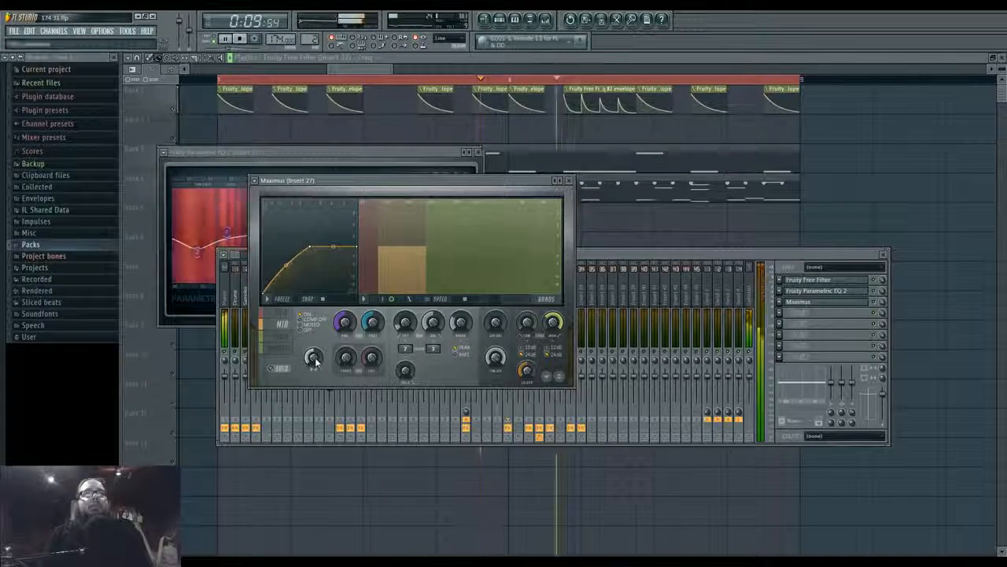
pyautogui.press('space')
# Clear the open windows to show the whole loop in the playlist, and add another Harmor channel to the channel list
pyautogui.click(607, 256)
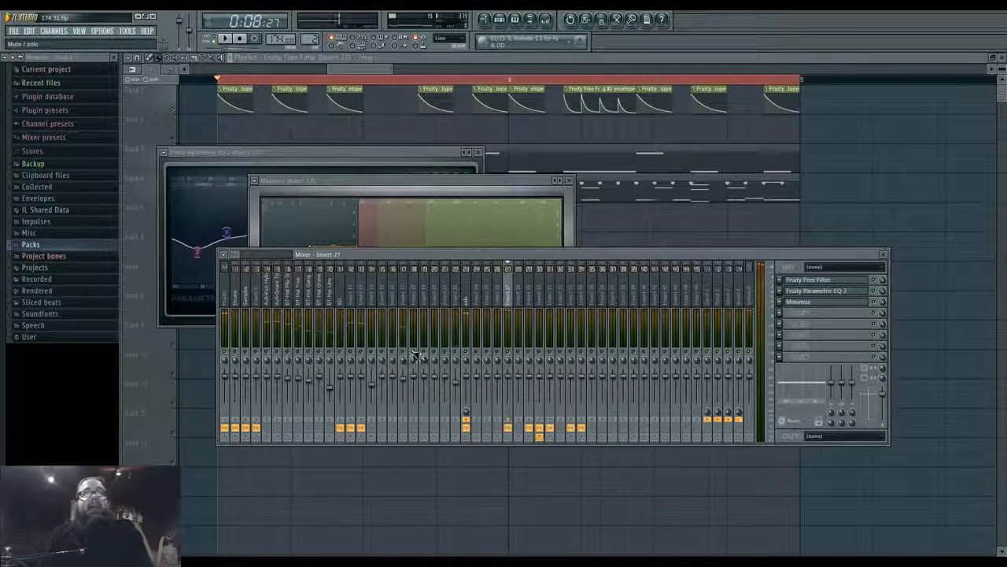
pyautogui.press('F12')
pyautogui.scroll(-5, 656, 234)
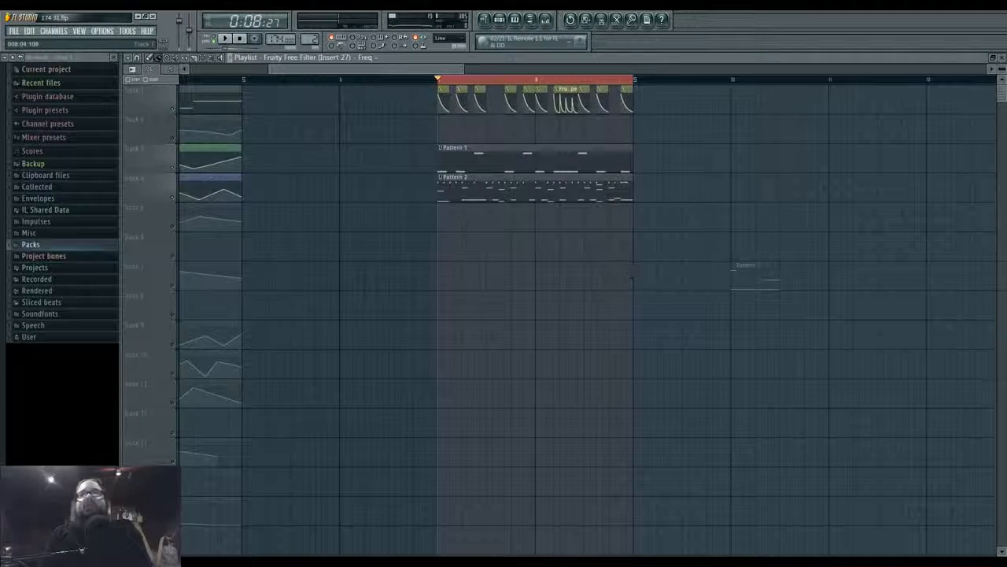
pyautogui.click(499, 19)
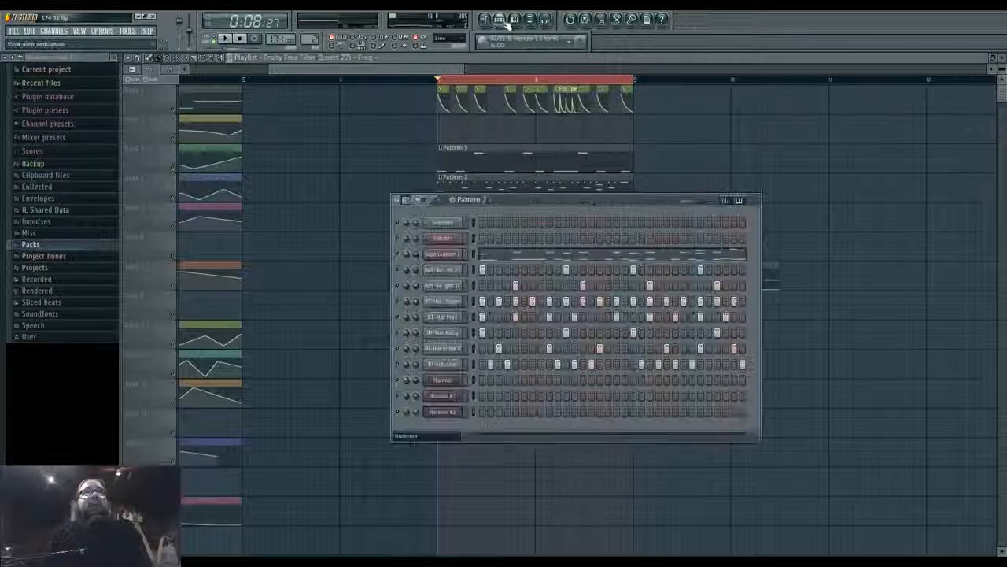
pyautogui.click(54, 30)
pyautogui.moveTo(59, 41)
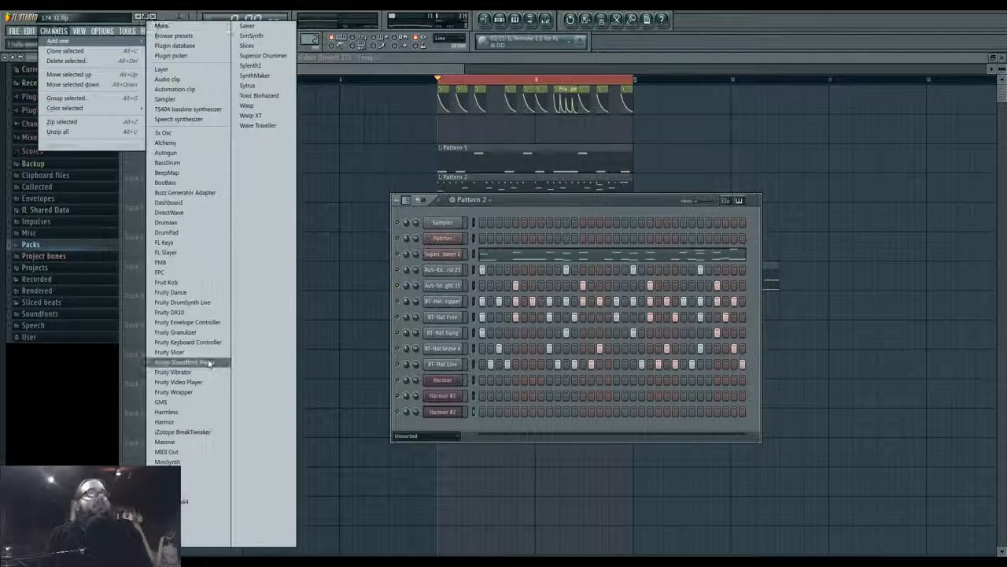
pyautogui.click(202, 413)
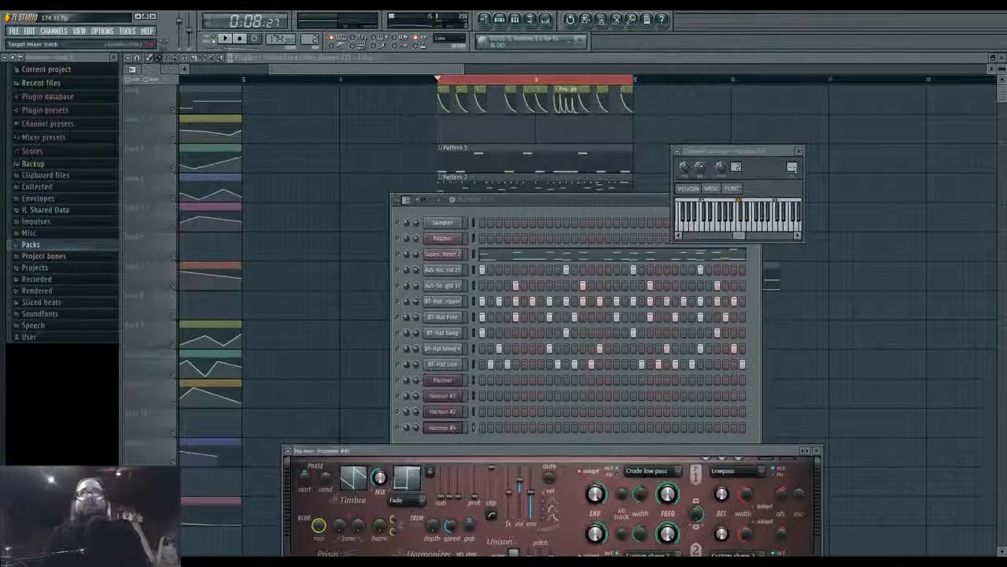
# Assign Harmor #4 to mixer Insert 35, show its spectral display, and set Filter 1 to Classic band pass
pyautogui.press('F9')
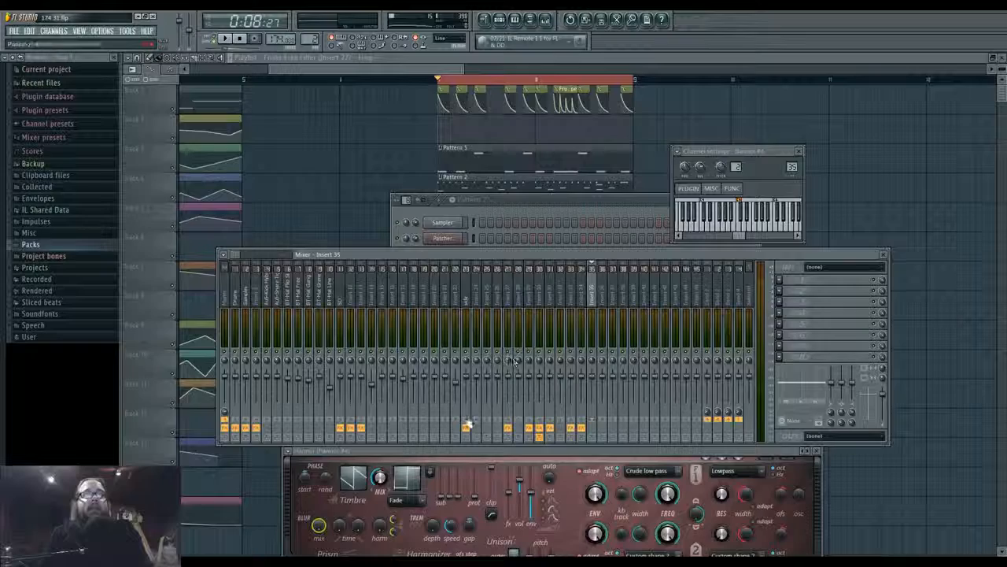
pyautogui.moveTo(447, 455); pyautogui.dragTo(432, 160)
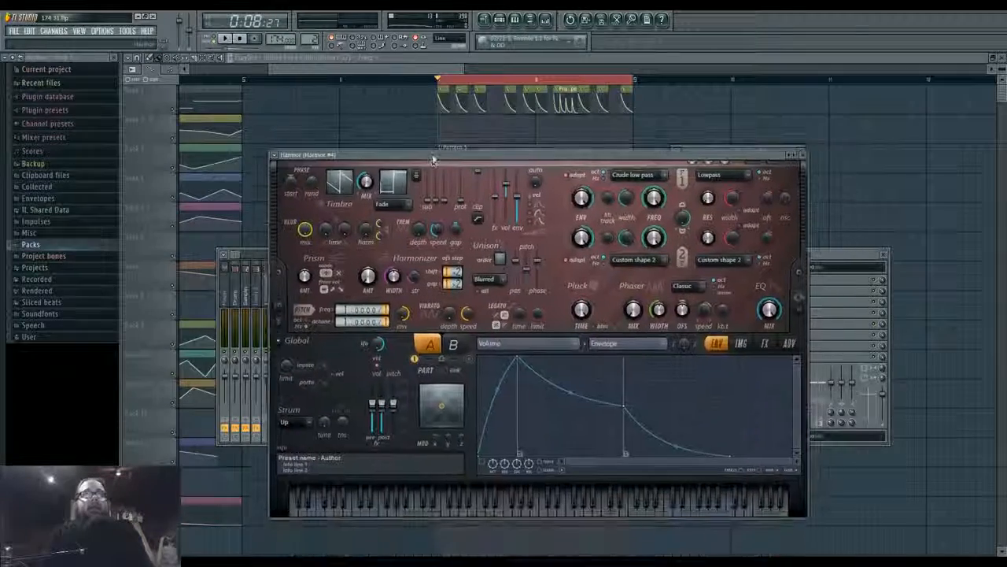
pyautogui.click(801, 307)
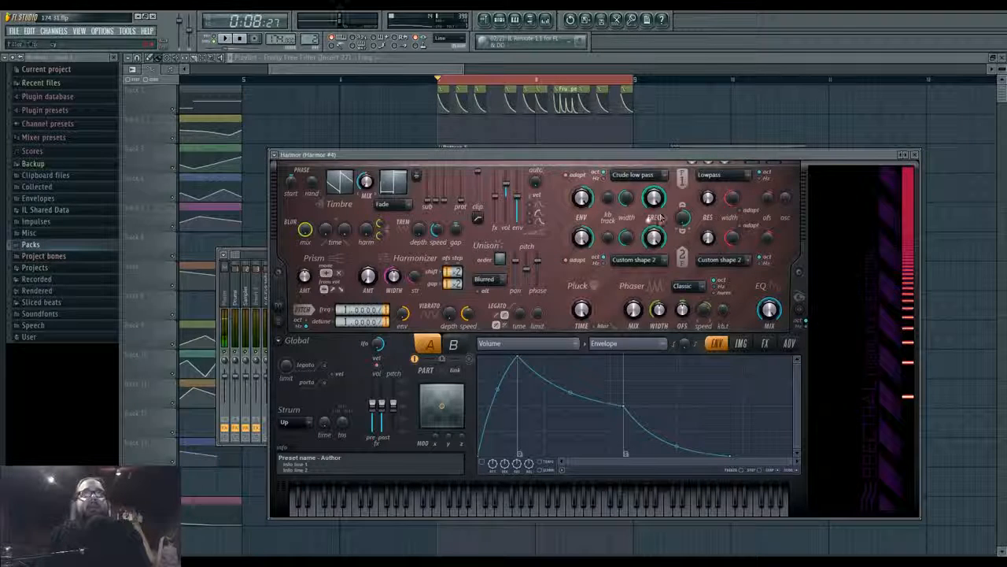
pyautogui.click(644, 175)
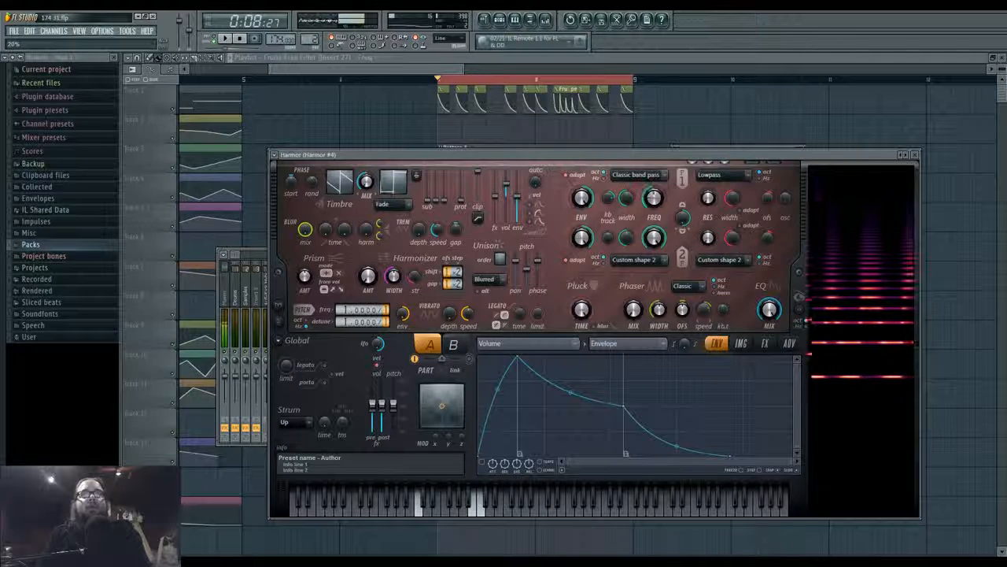
# Switch to the empty Pattern 6 and open the piano roll for Harmor #4
pyautogui.press('F6')
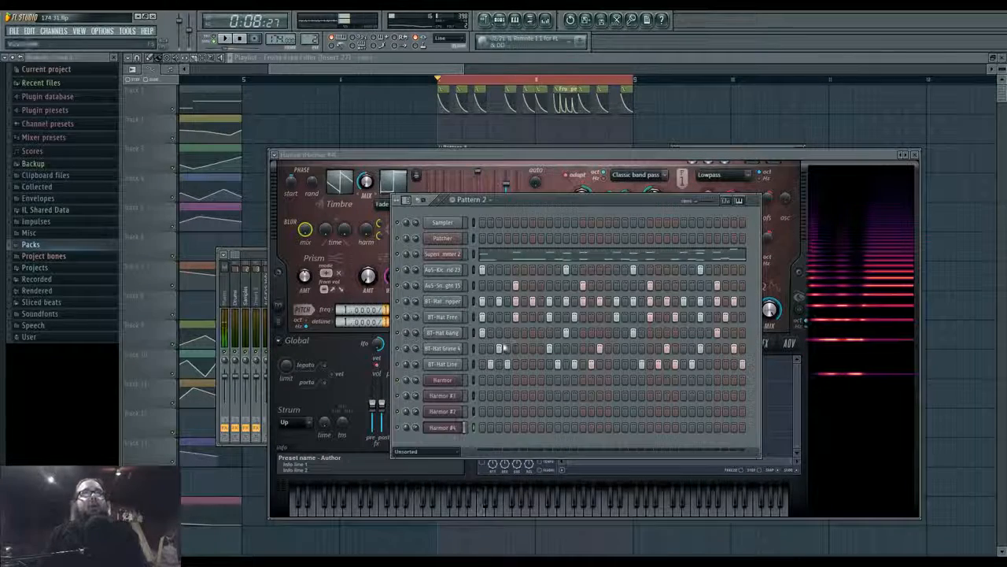
pyautogui.rightClick(317, 40)
pyautogui.click(389, 45)
pyautogui.press('Return')
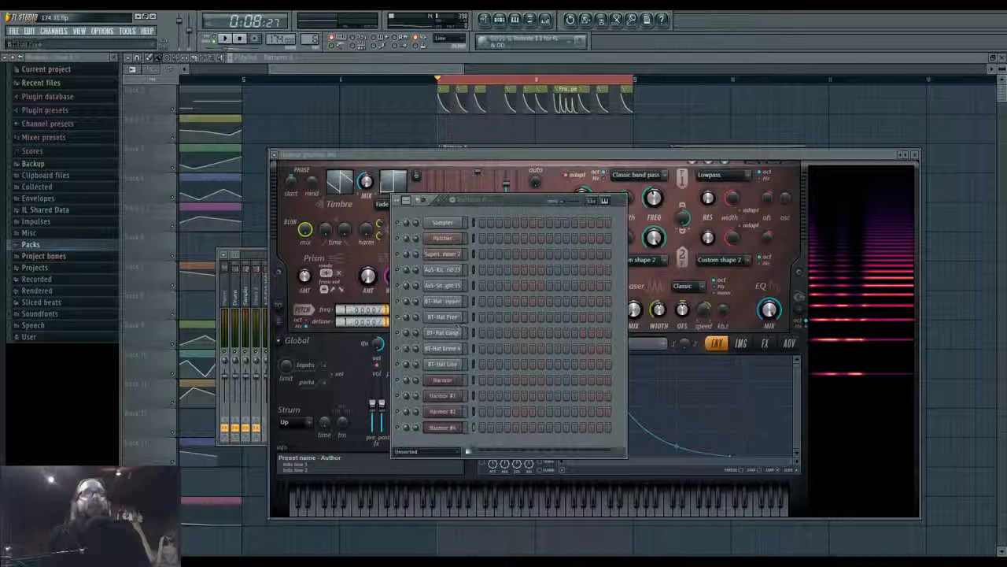
pyautogui.rightClick(469, 427)
pyautogui.click(487, 434)
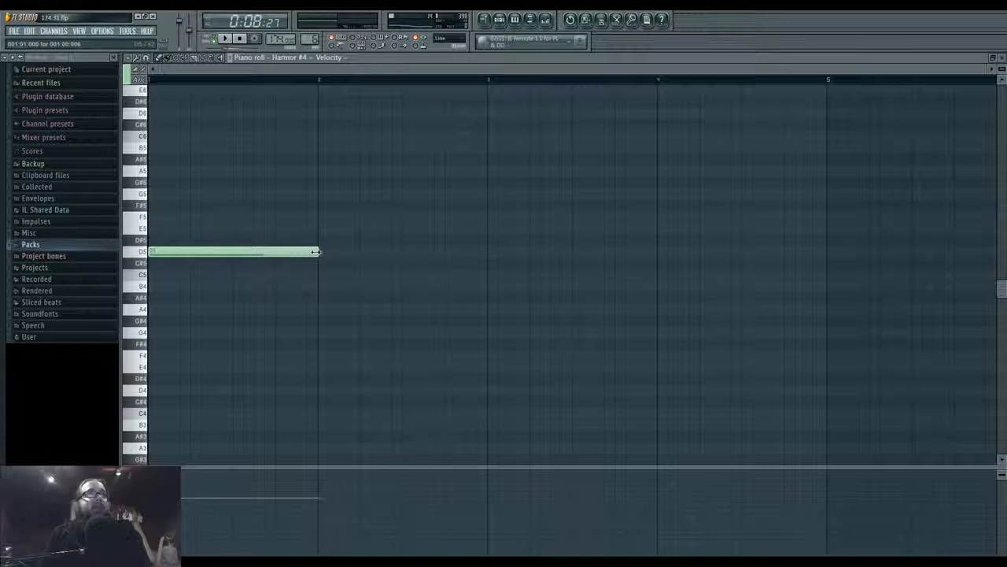
# Draw a stacked chord of one-bar notes on D5, A5, F6 and C7 from the start of the pattern
pyautogui.doubleClick(311, 253)
pyautogui.moveTo(399, 307); pyautogui.dragTo(401, 324)
pyautogui.click(415, 329)
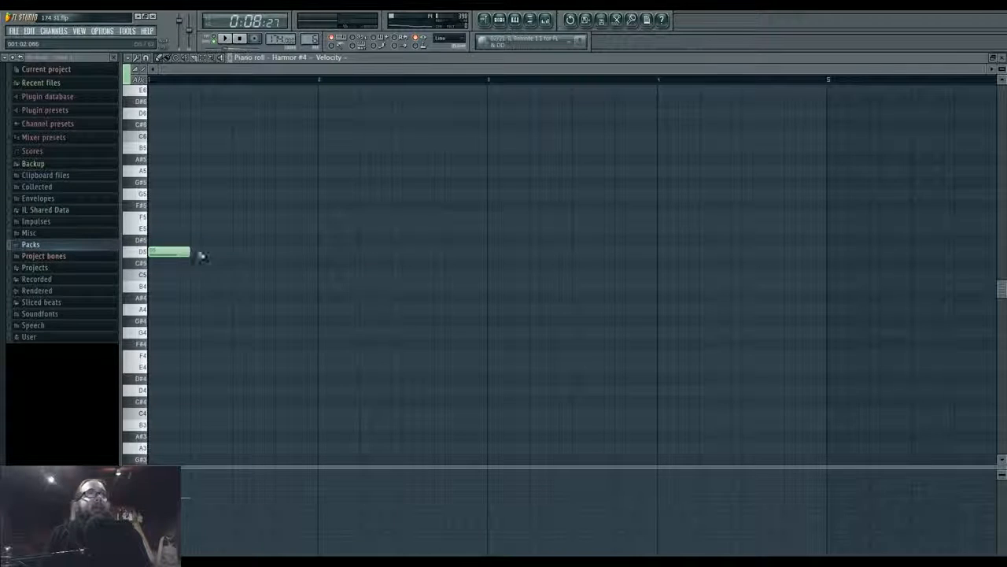
pyautogui.scroll(3, 166, 279)
pyautogui.click(166, 275)
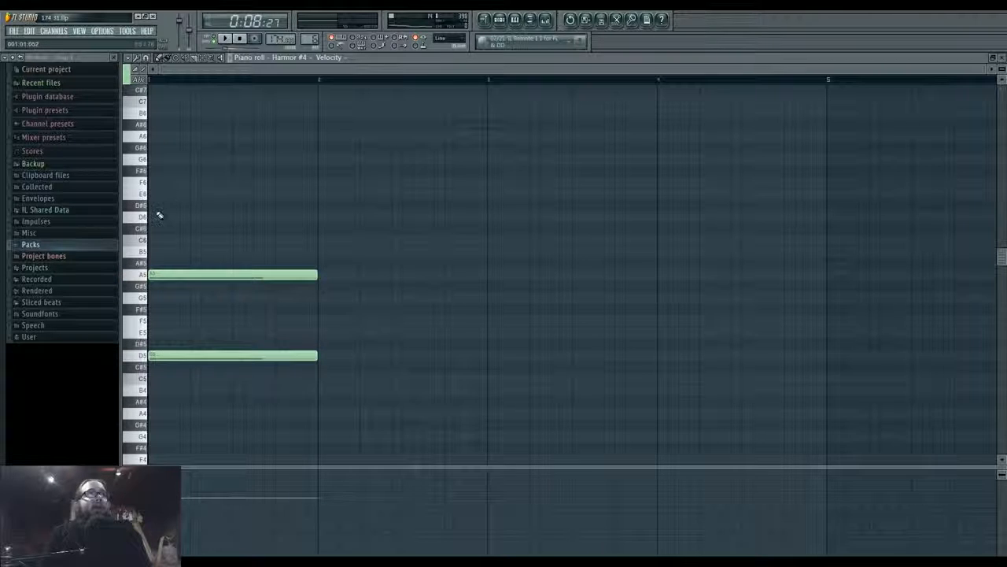
pyautogui.click(167, 183)
pyautogui.scroll(1, 176, 210)
pyautogui.click(161, 136)
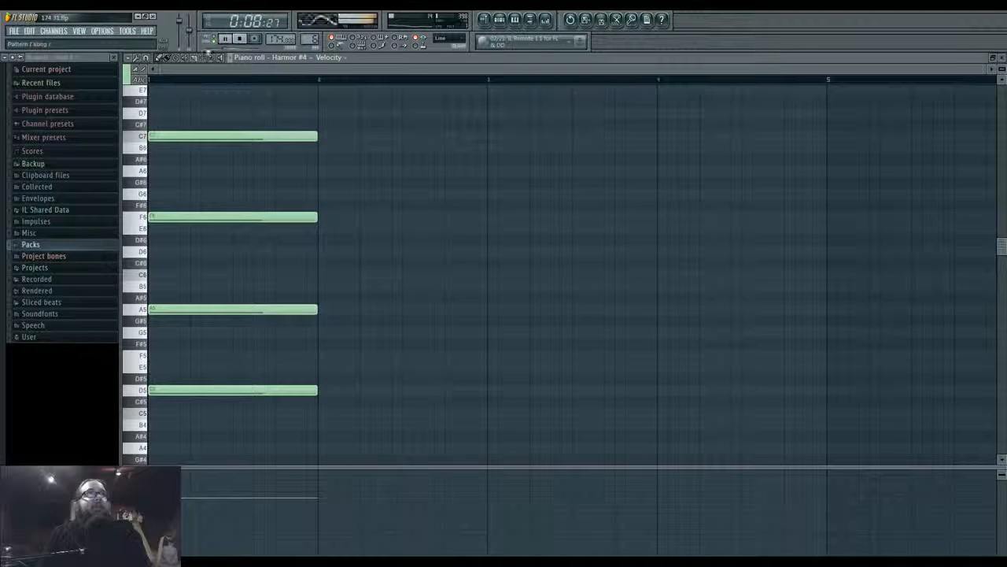
# Play the chord, delete its C7 note, and add one-bar notes on F5 and D6
pyautogui.press('space')
pyautogui.rightClick(298, 137)
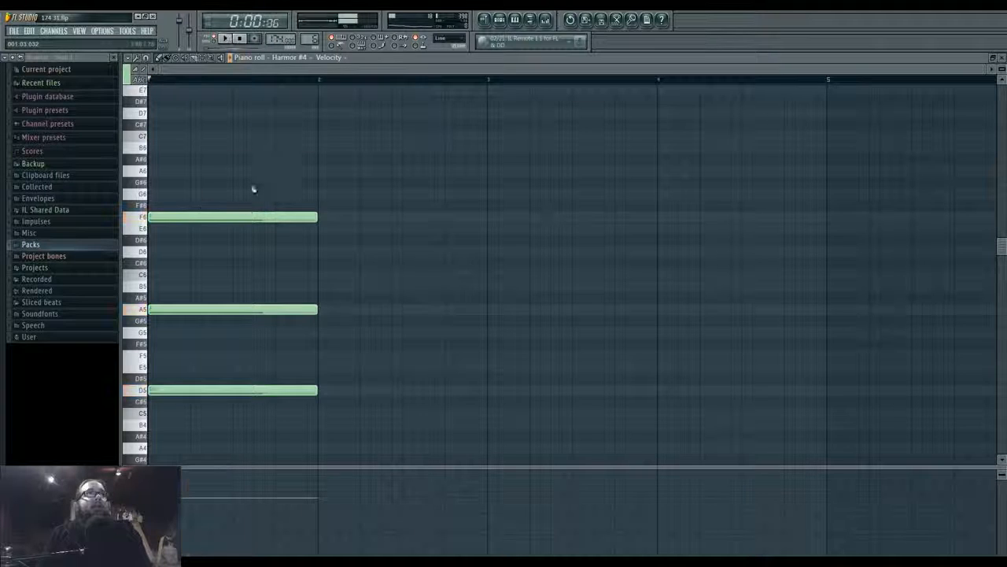
pyautogui.click(161, 356)
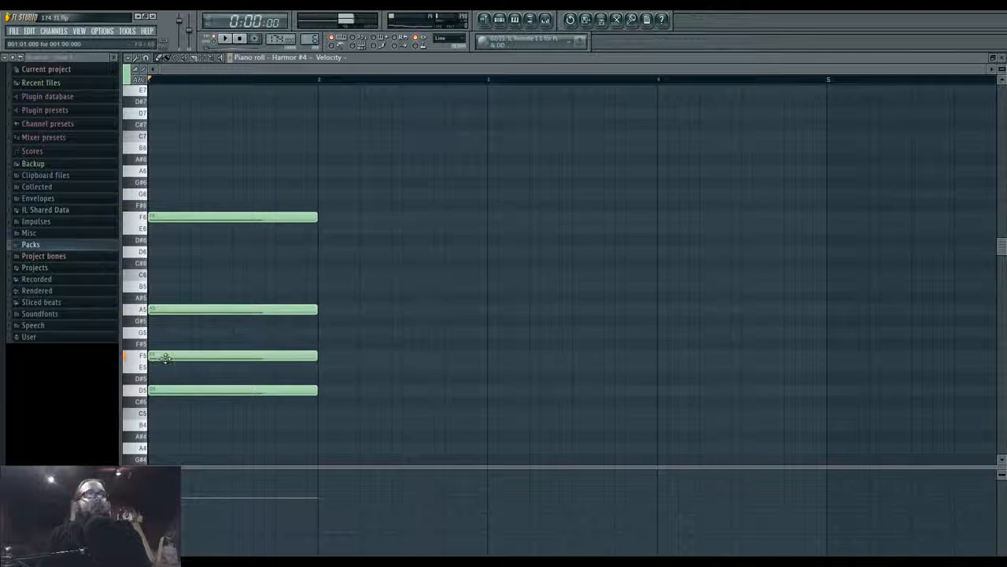
pyautogui.click(161, 251)
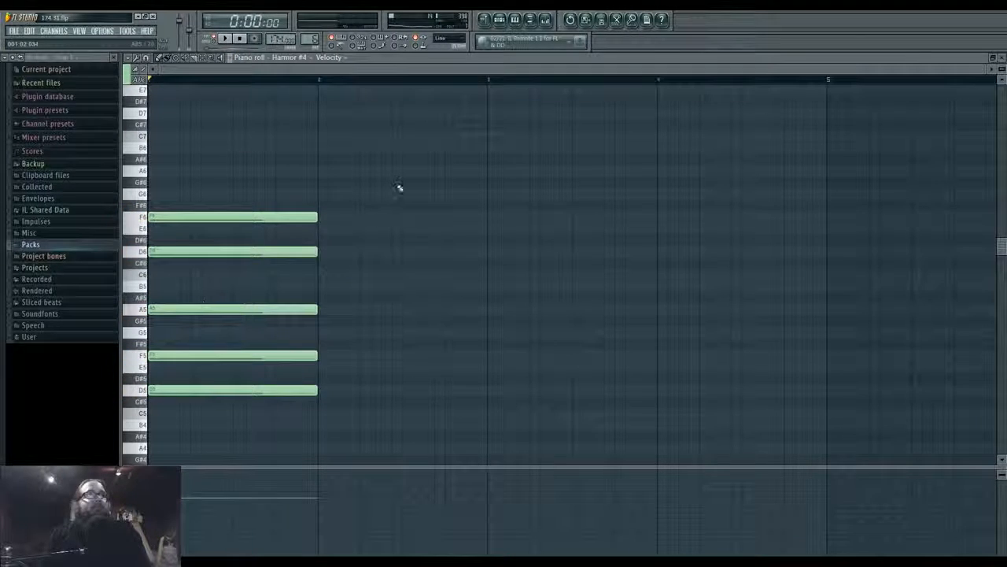
# Place Pattern 6 at bar 11 on the playlist's fifth track and select that one bar as the loop range
pyautogui.click(486, 21)
pyautogui.hscroll(3, 494, 228)
pyautogui.moveTo(494, 226); pyautogui.dragTo(580, 224)
pyautogui.moveTo(553, 90); pyautogui.dragTo(650, 90)
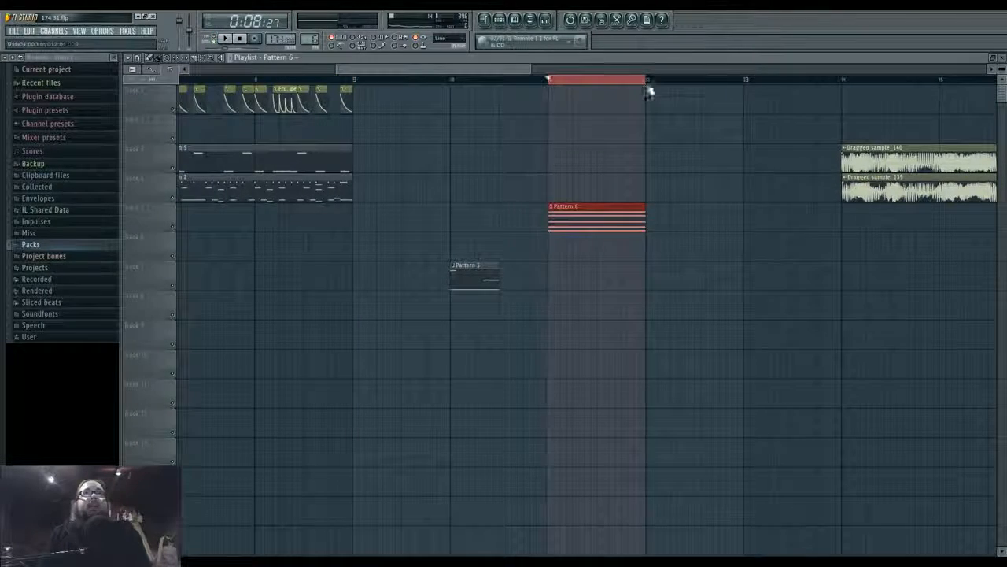
# Create an automation clip for Harmor #4's Filter 1 frequency and shape it to dip, rise mid-bar and fall at the end
pyautogui.press('F6')
pyautogui.click(444, 430)
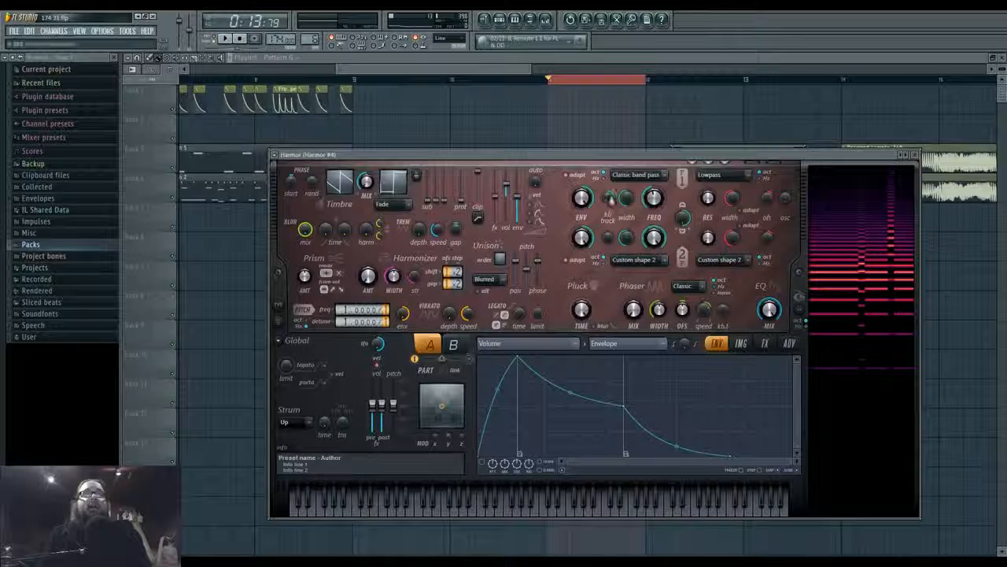
pyautogui.rightClick(653, 196)
pyautogui.click(692, 285)
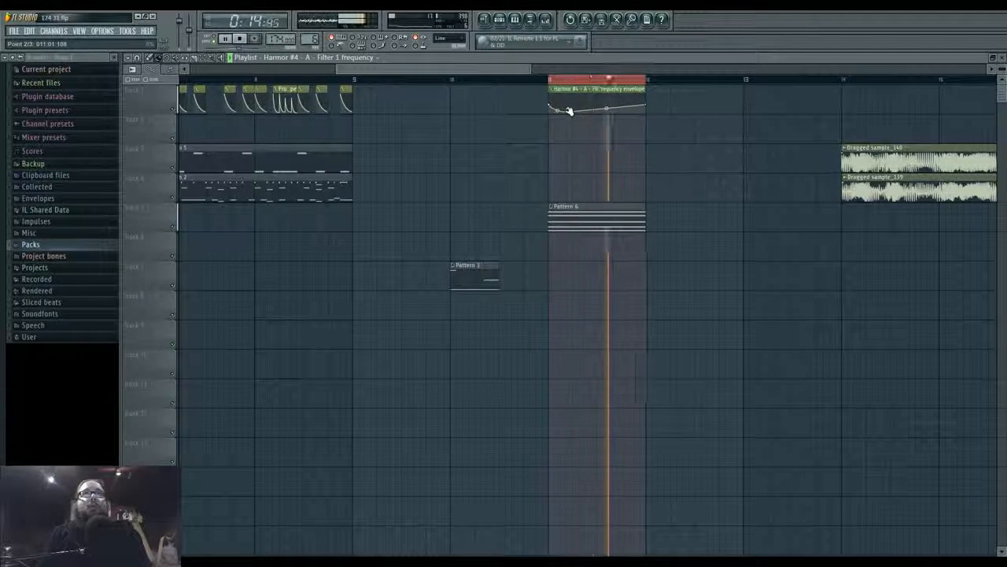
pyautogui.rightClick(598, 104)
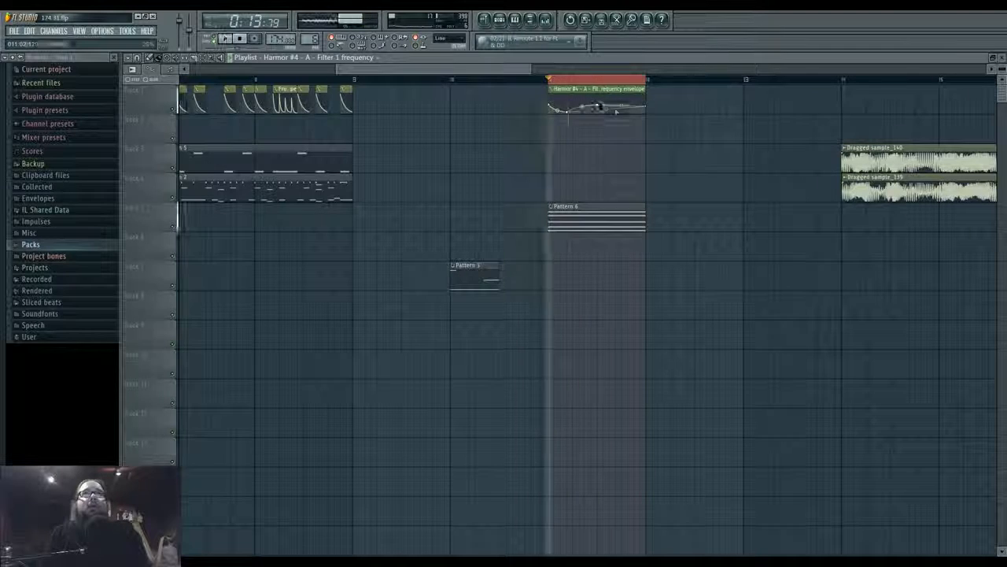
pyautogui.rightClick(621, 111)
pyautogui.moveTo(646, 106); pyautogui.dragTo(649, 121)
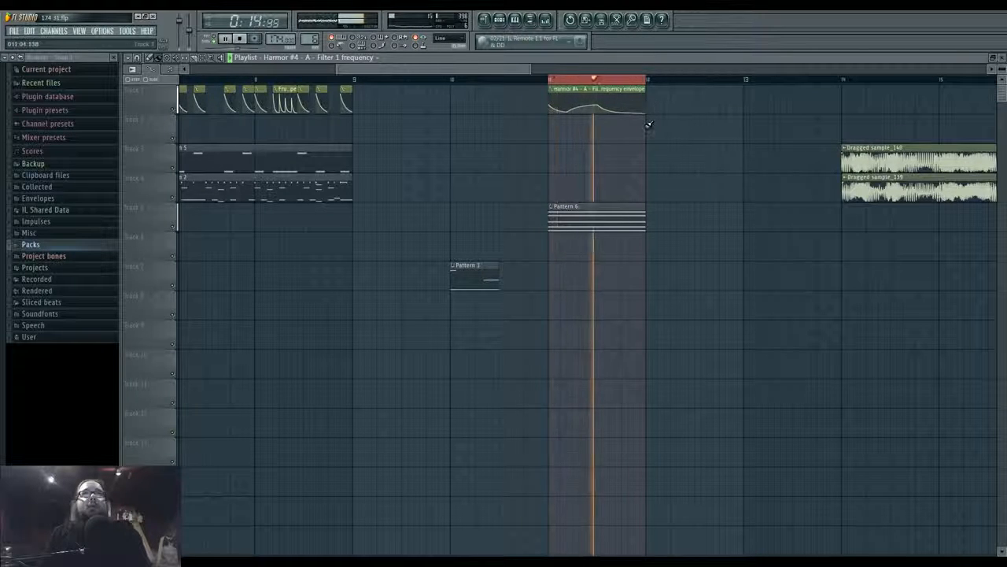
# Show the Unsorted channels, reopen Harmor #4, and set Filter 1's width to about 60%
pyautogui.click(501, 21)
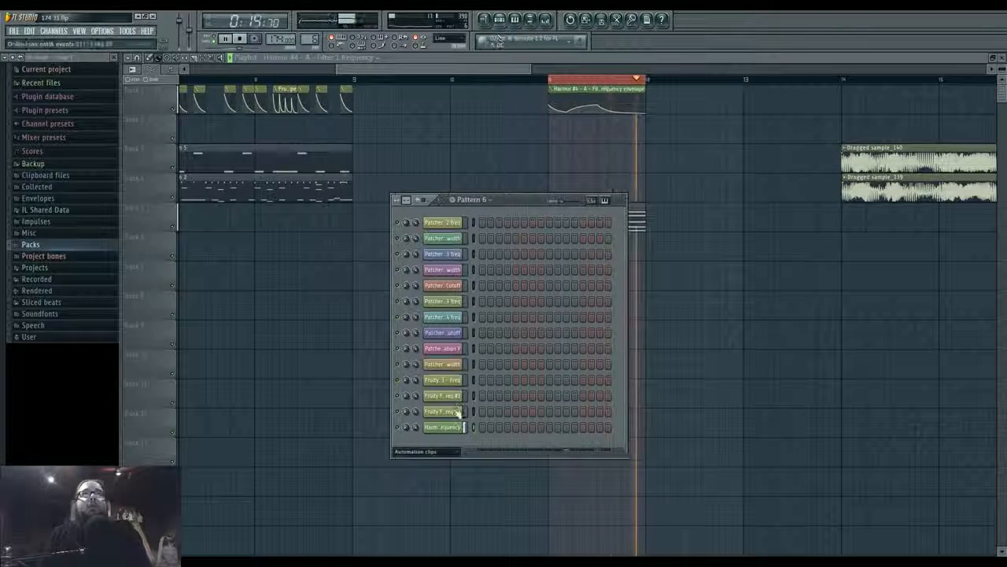
pyautogui.click(434, 453)
pyautogui.click(440, 463)
pyautogui.click(449, 425)
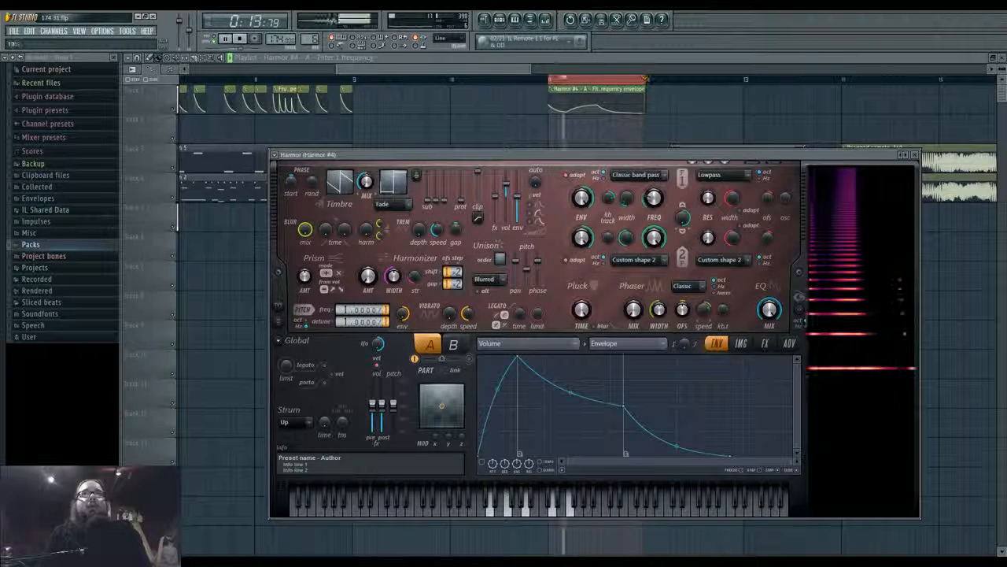
pyautogui.moveTo(629, 204); pyautogui.dragTo(629, 161)
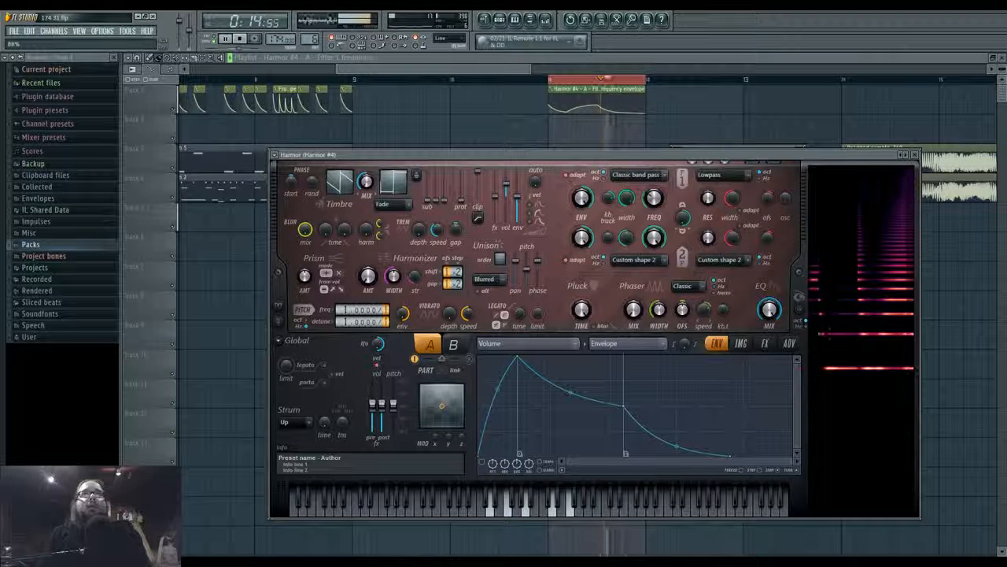
pyautogui.moveTo(631, 202); pyautogui.dragTo(630, 196)
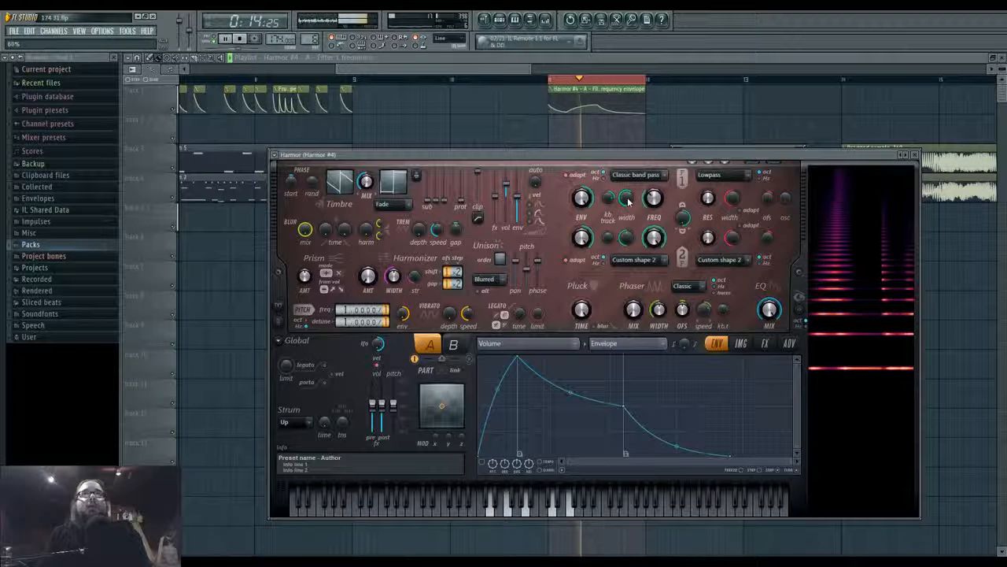
# Set Harmor #4's Filter 2 to Classic low pass and move the plugin window clear of the playlist clip
pyautogui.click(642, 260)
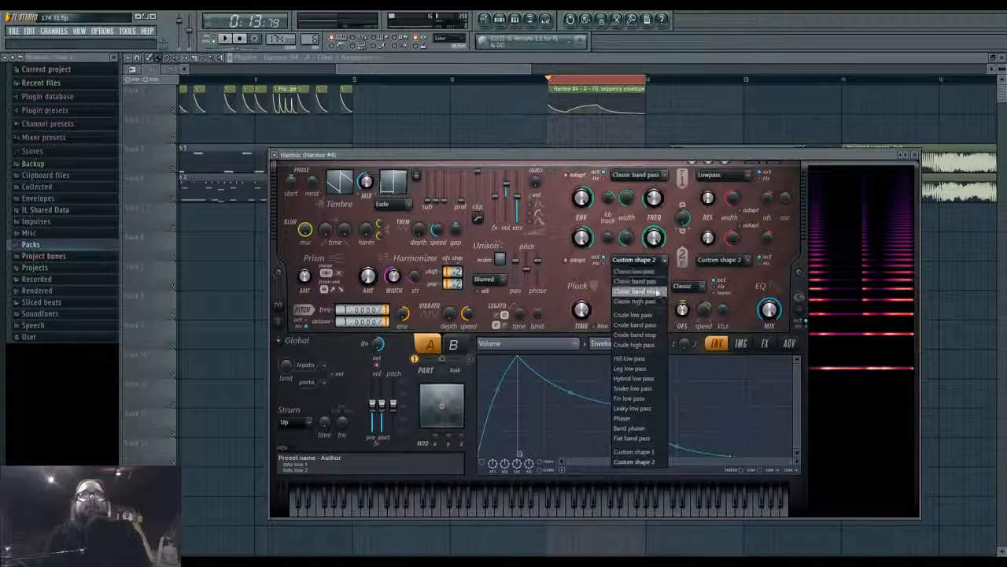
pyautogui.click(664, 271)
pyautogui.moveTo(651, 162); pyautogui.dragTo(630, 173)
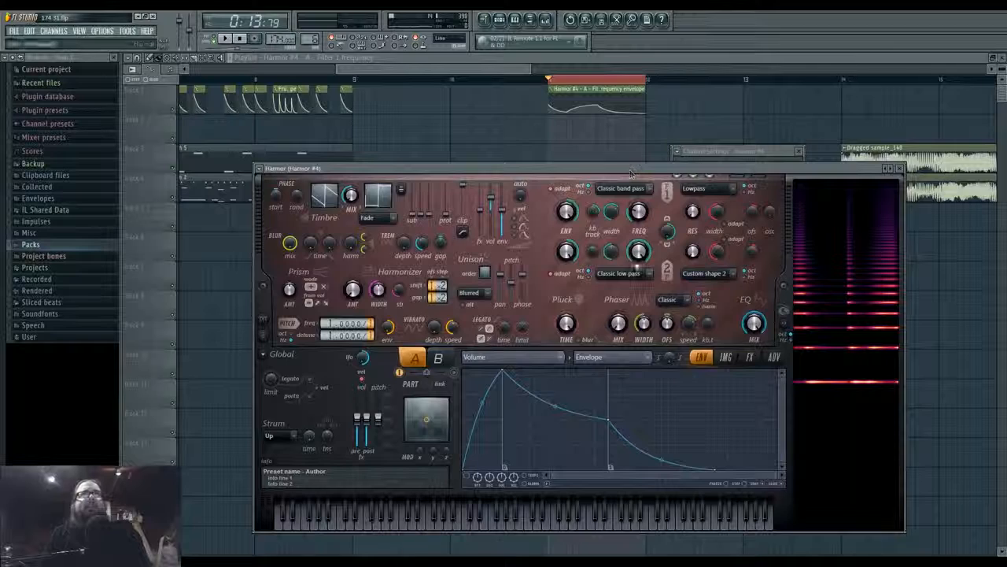
# Start playback, raise Harmor #4's unison pitch spread, and enable its delay and reverb effects
pyautogui.press('space')
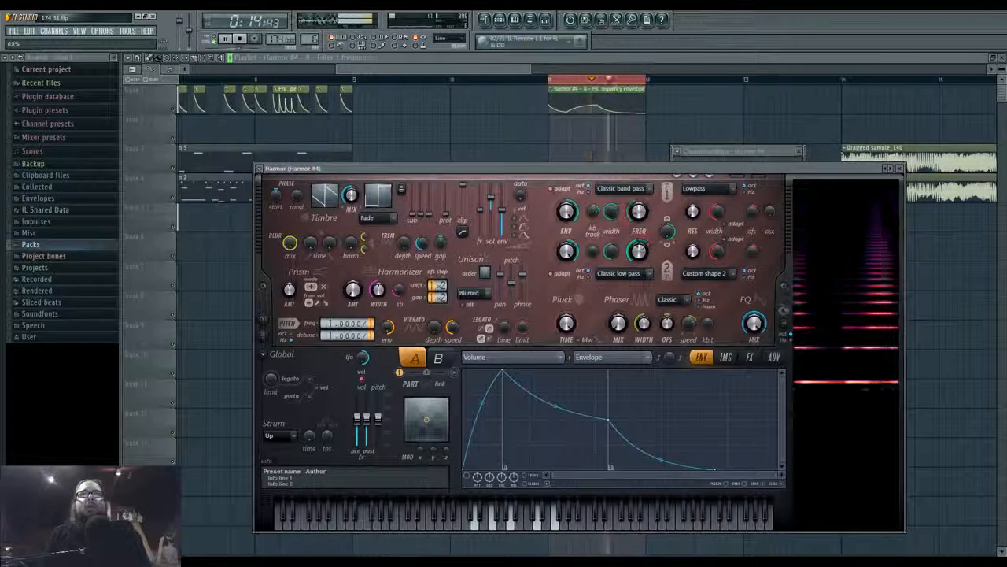
pyautogui.click(749, 357)
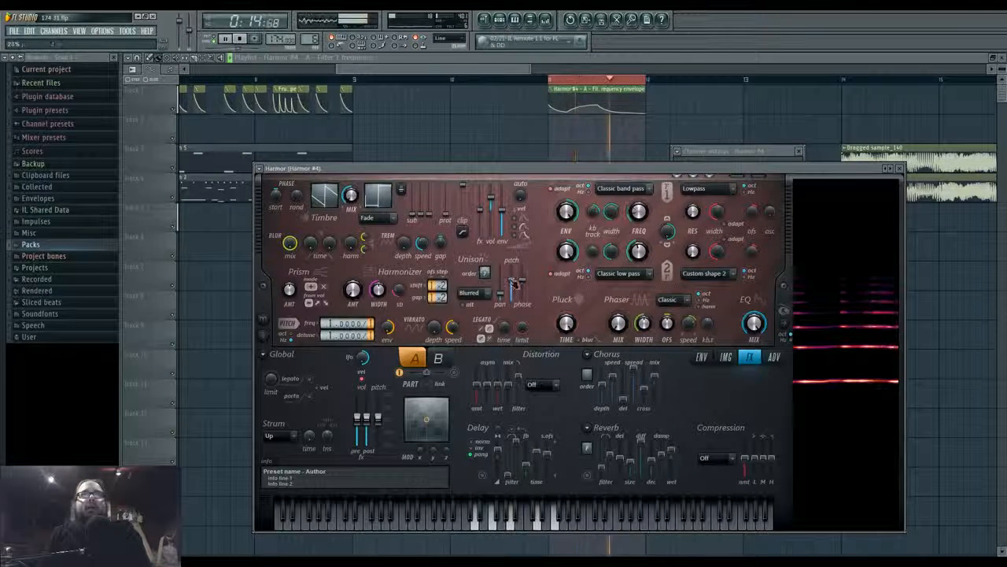
pyautogui.click(482, 474)
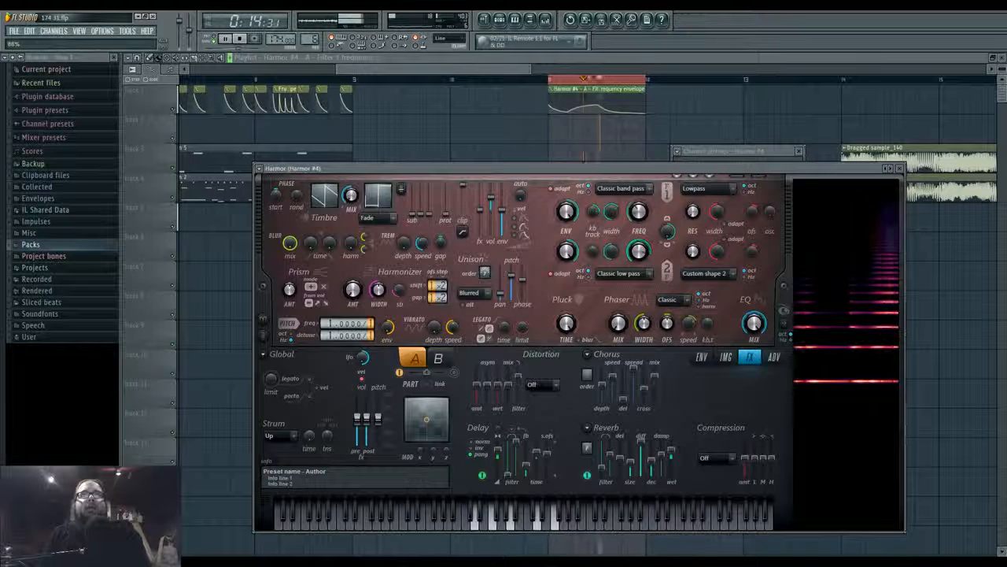
# Automate the Filter 2 frequency with a mid-bar rise and fall, and extend the hump in the Filter 1 clip
pyautogui.rightClick(638, 250)
pyautogui.click(673, 337)
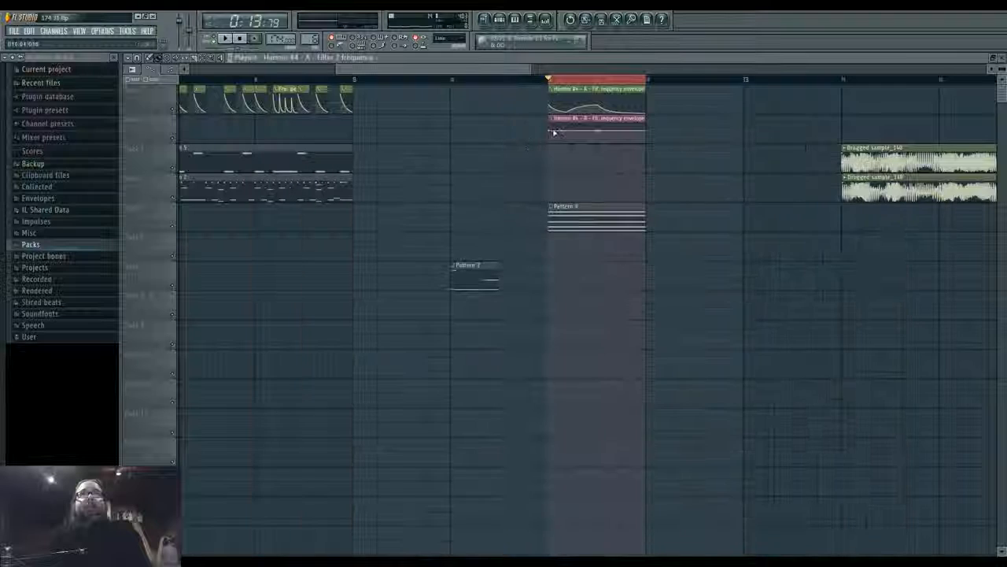
pyautogui.moveTo(598, 135); pyautogui.dragTo(610, 103)
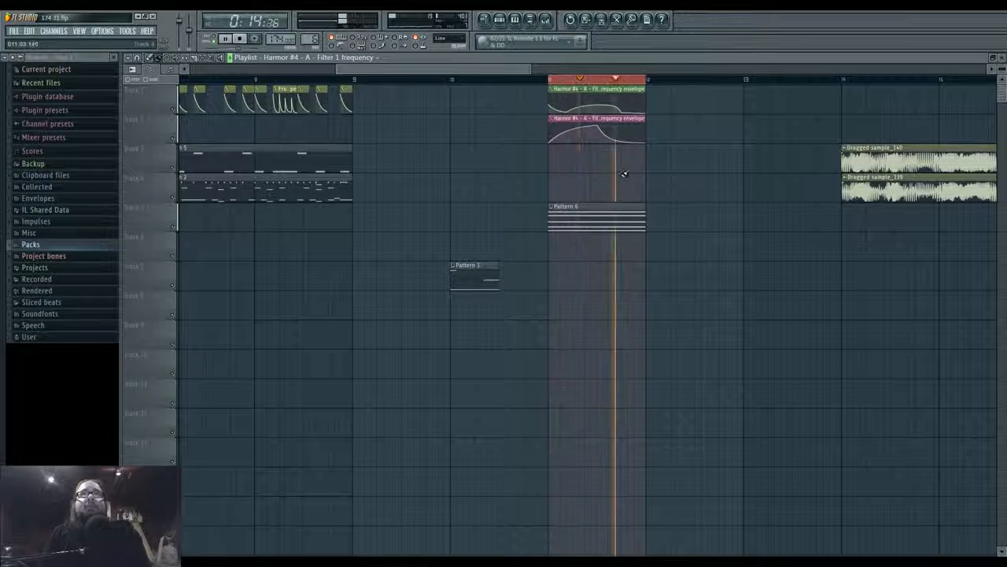
# Shorten all the chord notes in Pattern 6 to about two and a half beats and return to the playlist
pyautogui.scroll(3, 619, 206)
pyautogui.doubleClick(602, 219)
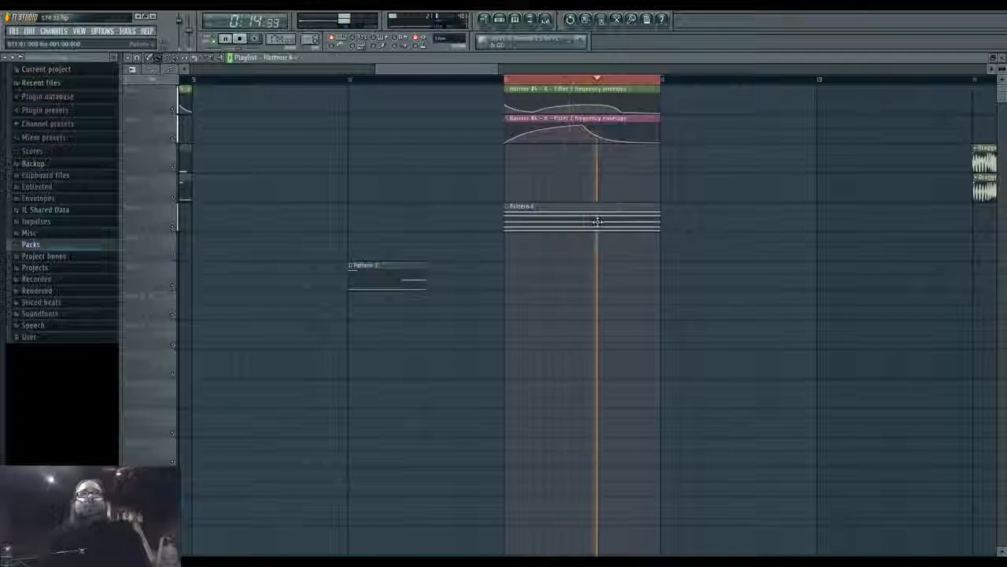
pyautogui.moveTo(260, 167); pyautogui.dragTo(385, 471)
pyautogui.moveTo(314, 216); pyautogui.dragTo(281, 230)
pyautogui.keyDown('ctrl'); pyautogui.click(294, 240); pyautogui.keyUp('ctrl')
pyautogui.hotkey('ctrl', 'a')
pyautogui.keyDown('ctrl'); pyautogui.click(281, 230); pyautogui.keyUp('ctrl')
pyautogui.click(487, 22)
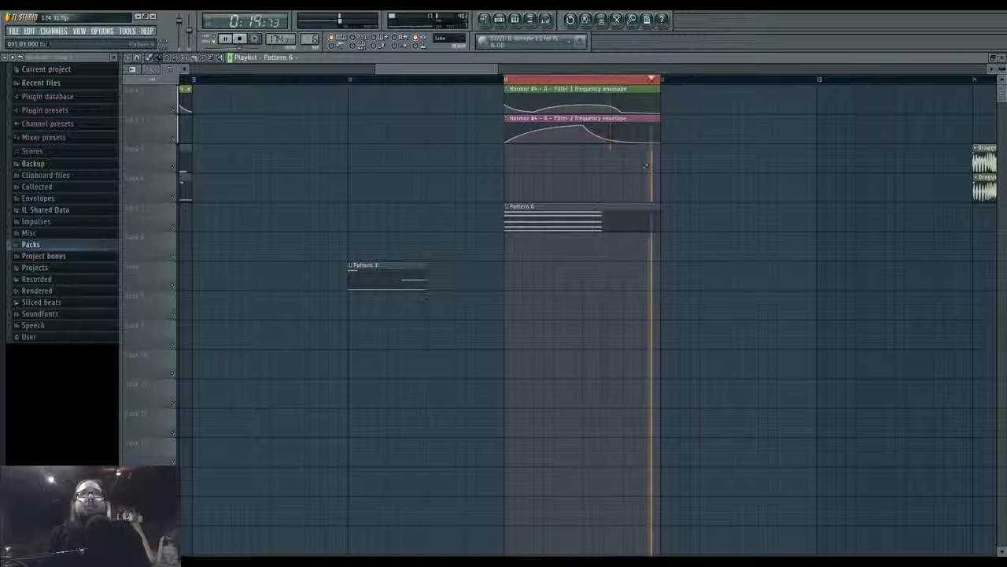
# Trim both Harmor #4 filter automation clips to end where the shortened chord stops
pyautogui.moveTo(633, 85); pyautogui.dragTo(652, 145)
pyautogui.moveTo(659, 90); pyautogui.dragTo(604, 93)
pyautogui.keyDown('ctrl'); pyautogui.click(606, 94); pyautogui.keyUp('ctrl')
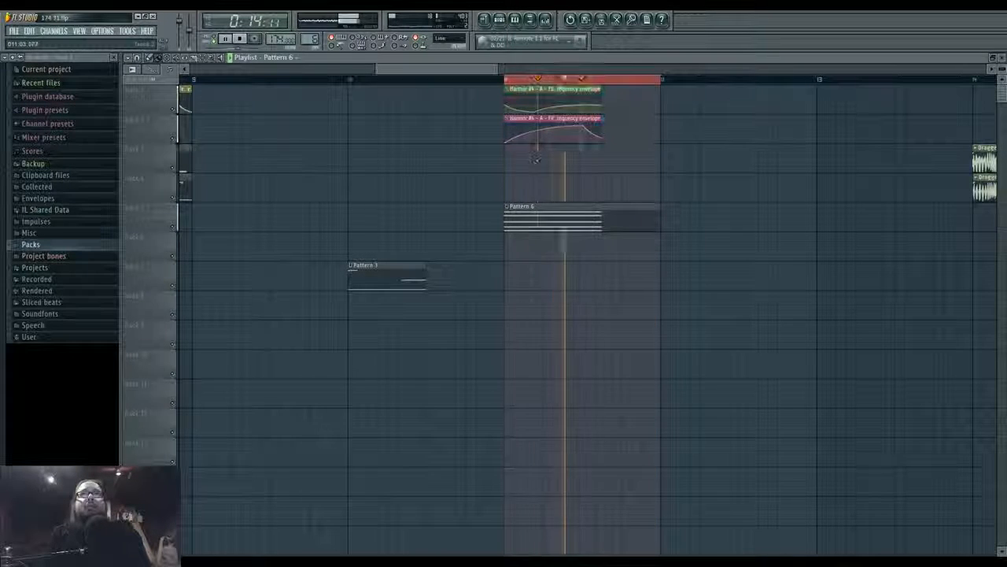
pyautogui.hscroll(-1, 553, 105)
# Reopen Harmor #4 and set its distortion type to Log
pyautogui.click(545, 20)
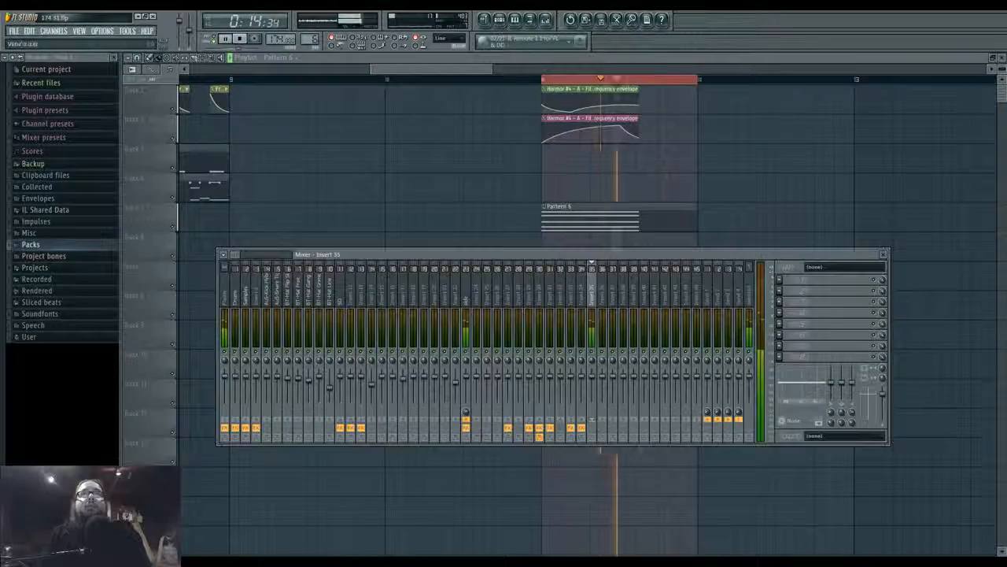
pyautogui.click(499, 20)
pyautogui.click(442, 428)
pyautogui.click(545, 384)
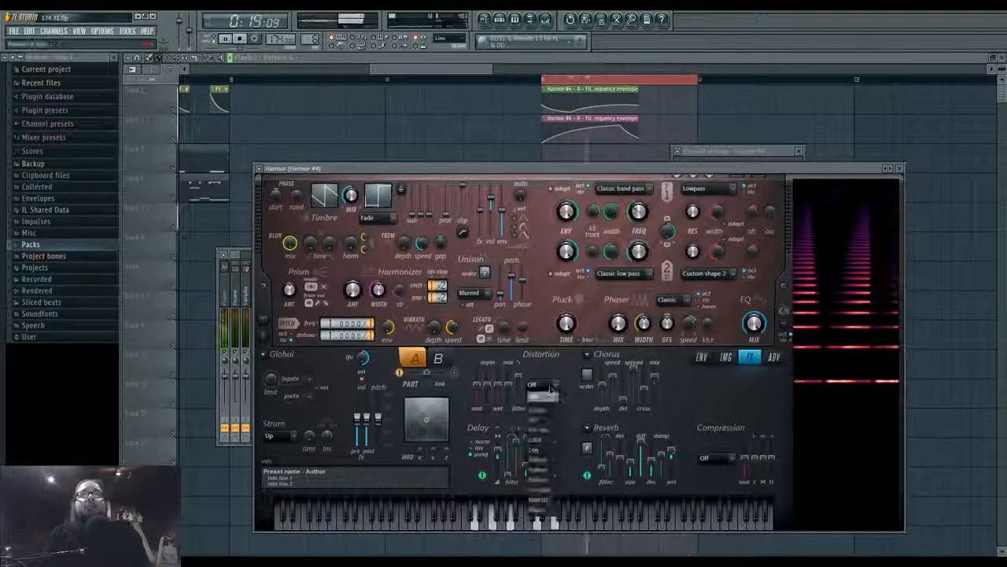
pyautogui.click(545, 450)
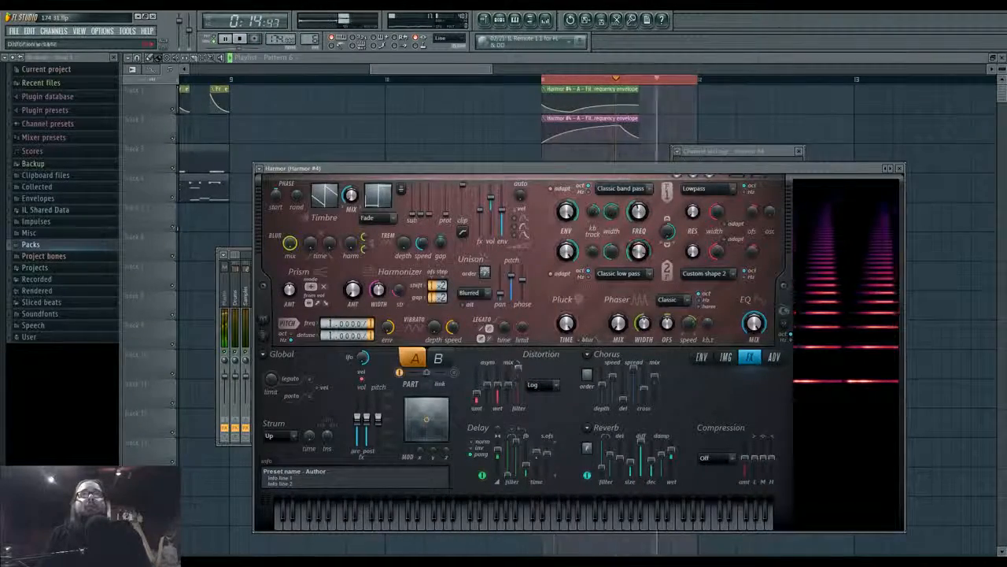
# Try the Softsat distortion type on Harmor #4 and switch it to Rubber
pyautogui.click(543, 385)
pyautogui.click(542, 460)
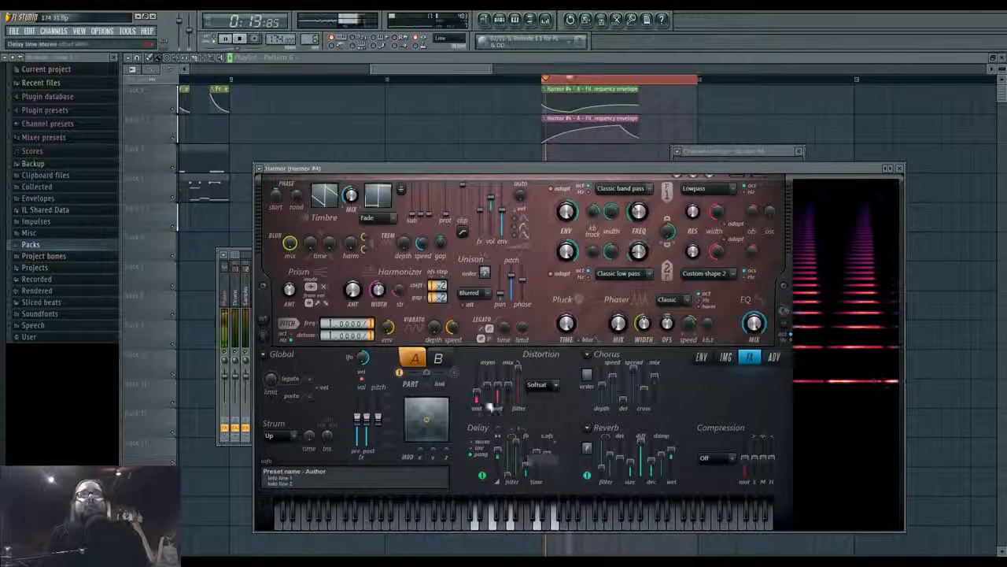
pyautogui.click(541, 386)
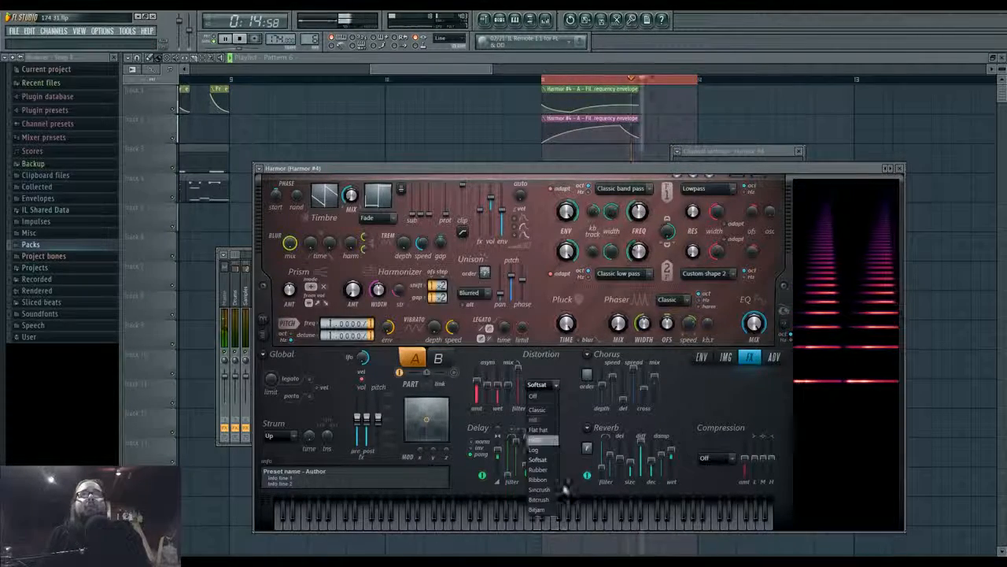
pyautogui.click(541, 469)
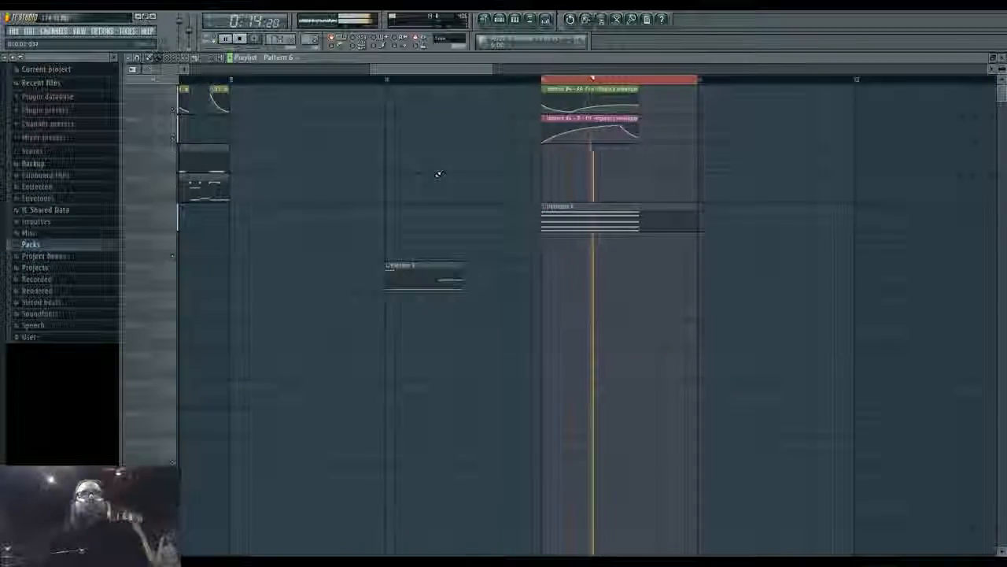
# Move the Pattern 6 chord clip and both Harmor #4 filter automation clips to the start of the drum loop at bar 7
pyautogui.scroll(5, 438, 170)
pyautogui.moveTo(663, 133); pyautogui.dragTo(417, 353)
pyautogui.press('space')
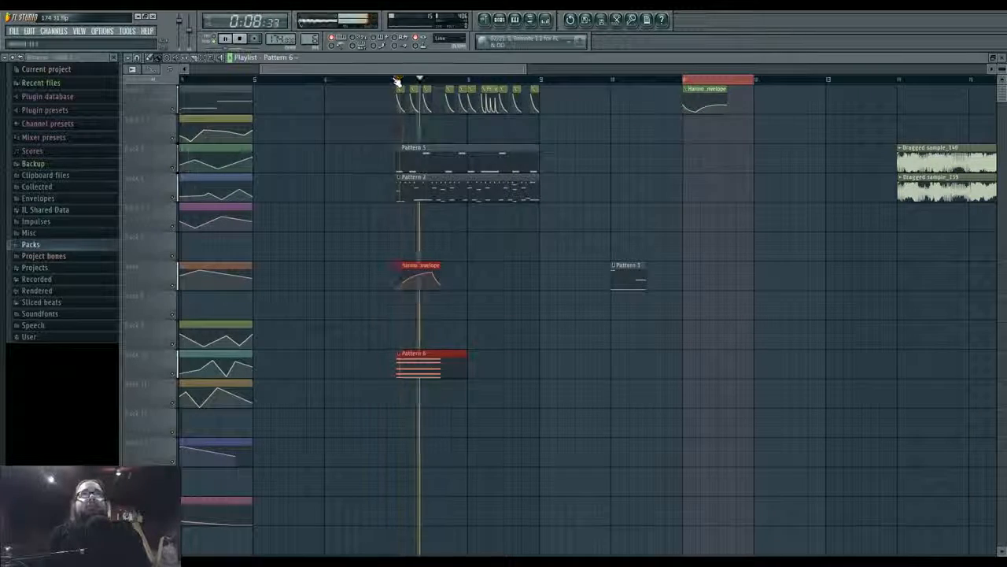
pyautogui.scroll(3, 434, 288)
pyautogui.hotkey('ctrl', 'd')
pyautogui.hscroll(3, 748, 119)
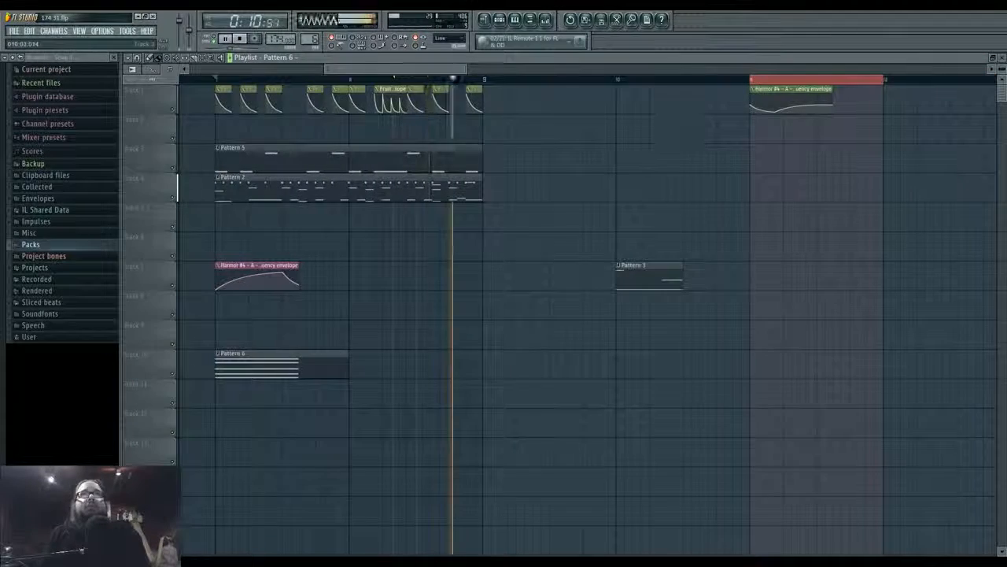
pyautogui.moveTo(775, 90); pyautogui.dragTo(241, 236)
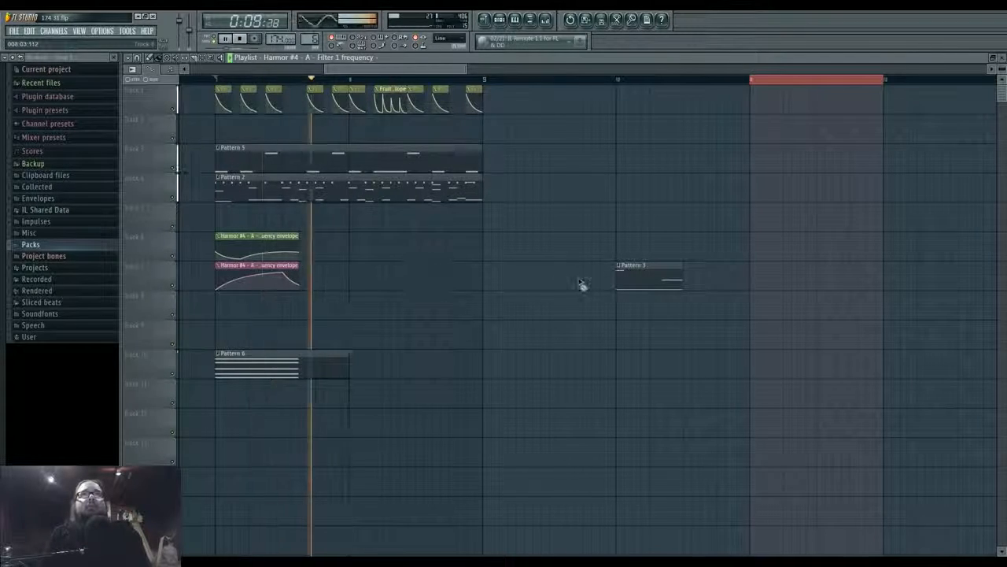
# Duplicate the whole two-bar section of drums, bass, chord and automation clips directly after itself at bar 9
pyautogui.scroll(-3, 483, 283)
pyautogui.press('space')
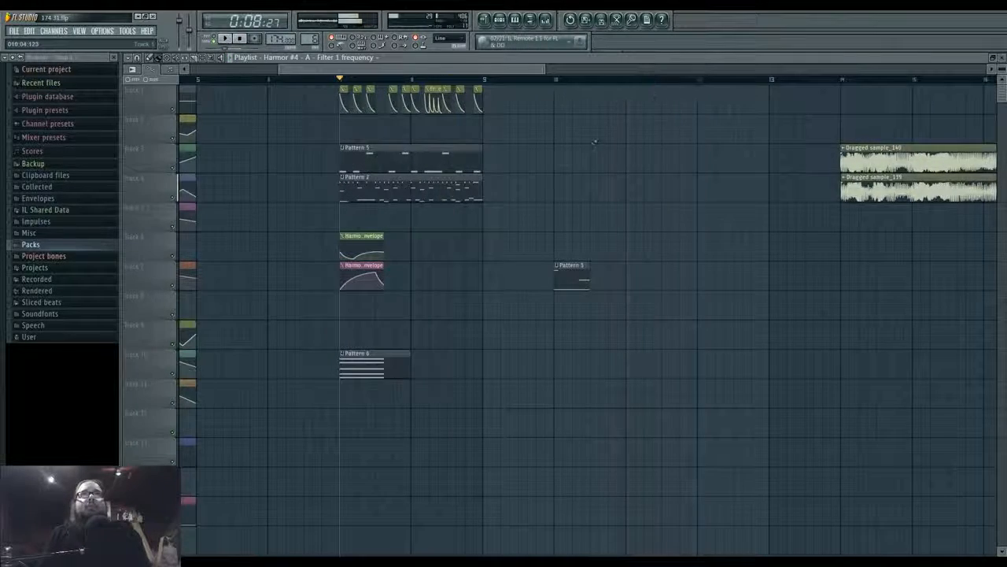
pyautogui.moveTo(581, 407); pyautogui.dragTo(321, 89)
pyautogui.hotkey('ctrl', 'b')
pyautogui.press('space')
pyautogui.keyDown('ctrl'); pyautogui.click(602, 288); pyautogui.keyUp('ctrl')
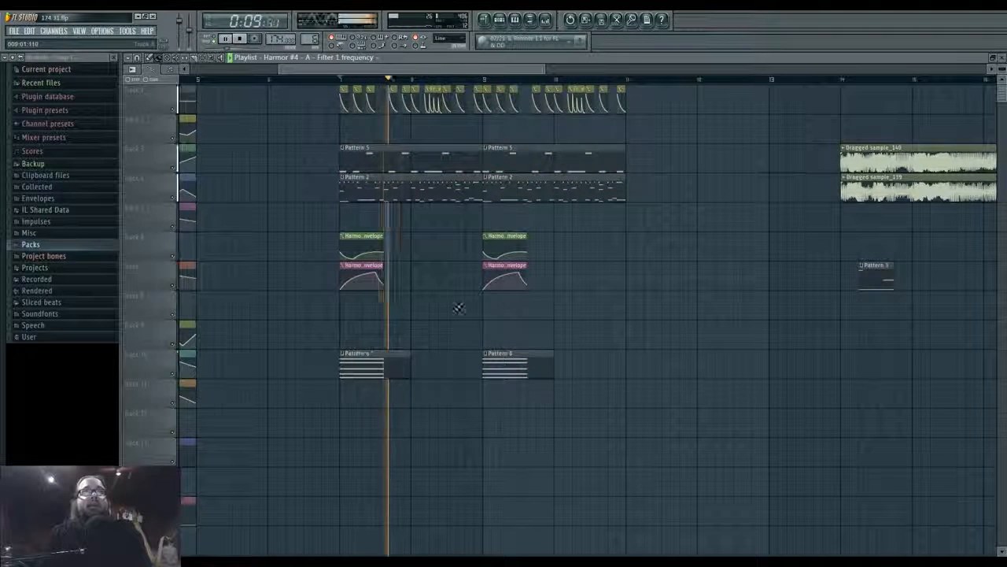
# Move the duplicated chord clip and its two filter automation clips one bar later to bar 10
pyautogui.moveTo(468, 225); pyautogui.dragTo(578, 247)
pyautogui.moveTo(510, 363); pyautogui.dragTo(583, 363)
pyautogui.keyDown('ctrl'); pyautogui.click(602, 320); pyautogui.keyUp('ctrl')
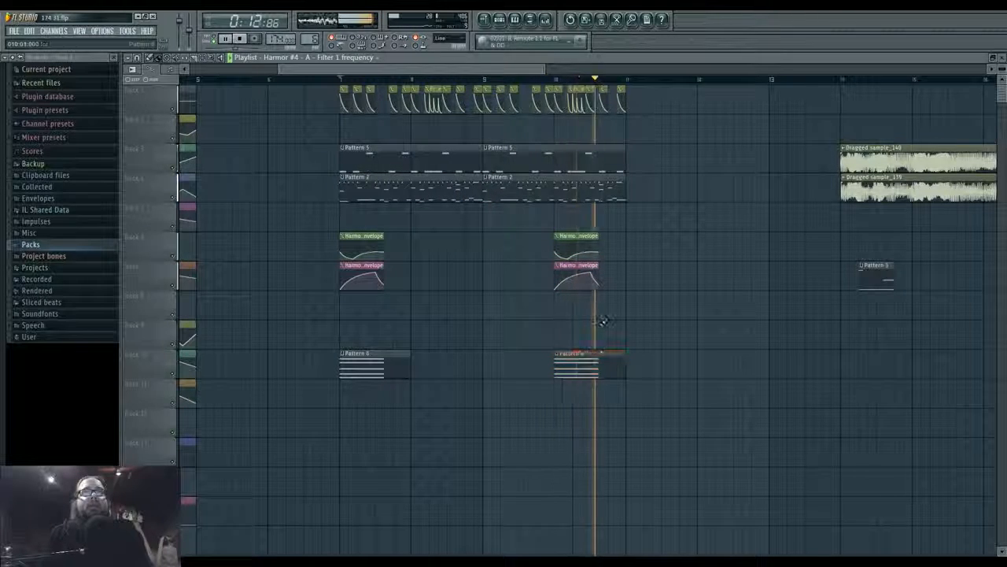
# Make the second Pattern 5 bass clip unique and raise its last three notes to F5, F4 and F4
pyautogui.click(491, 156)
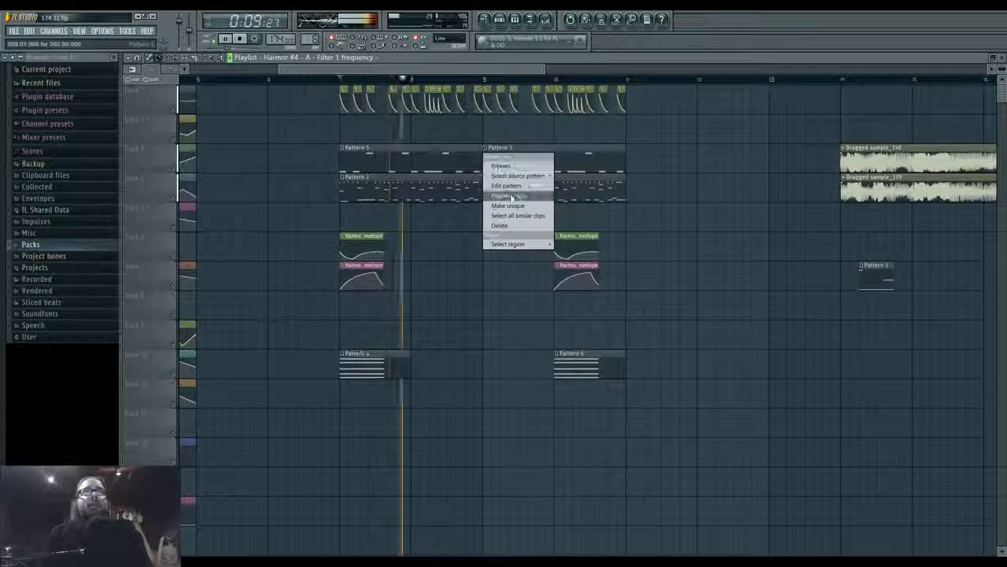
pyautogui.click(515, 163)
pyautogui.scroll(-3, 320, 248)
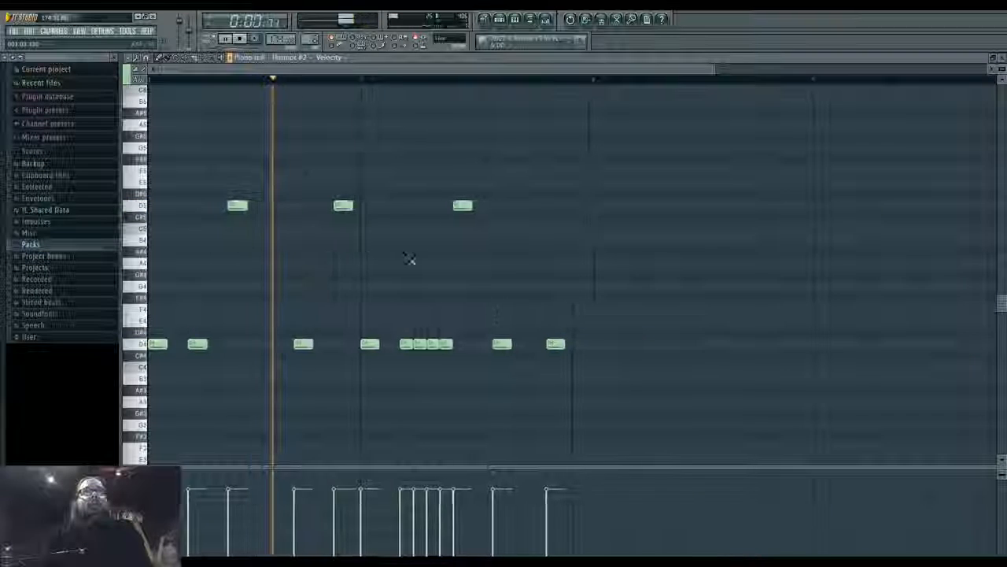
pyautogui.scroll(2, 504, 341)
pyautogui.press('space')
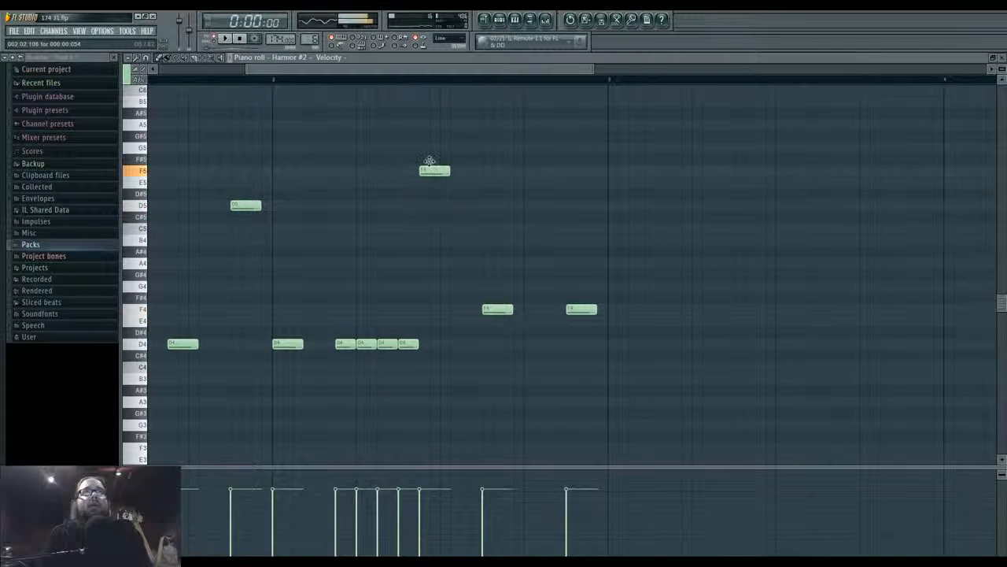
pyautogui.press('F5')
# Shift the second chord clip and its two filter automation clips half a bar later, to beat 3 of bar 10
pyautogui.scroll(2, 609, 270)
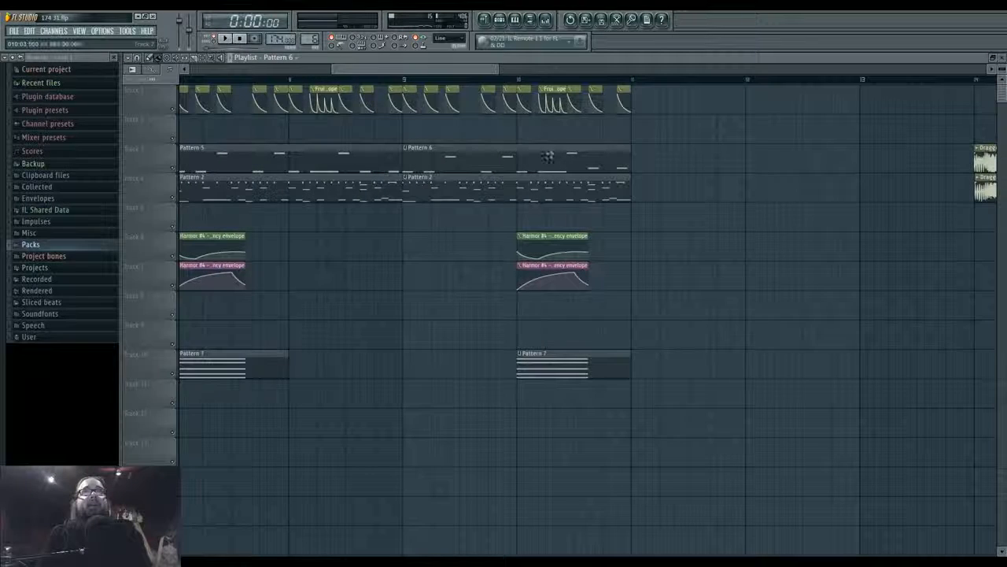
pyautogui.moveTo(573, 363); pyautogui.dragTo(625, 364)
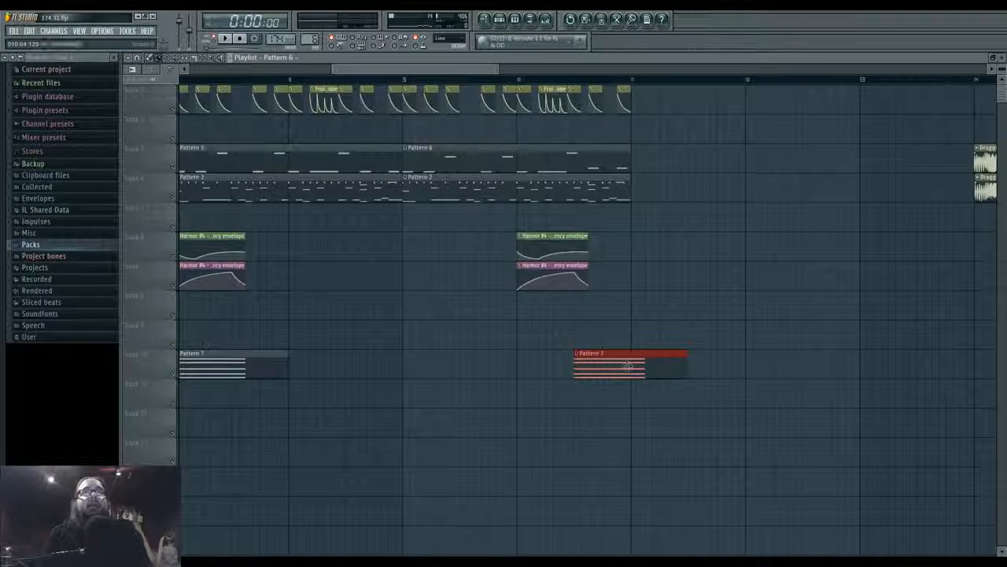
pyautogui.moveTo(566, 245); pyautogui.dragTo(617, 247)
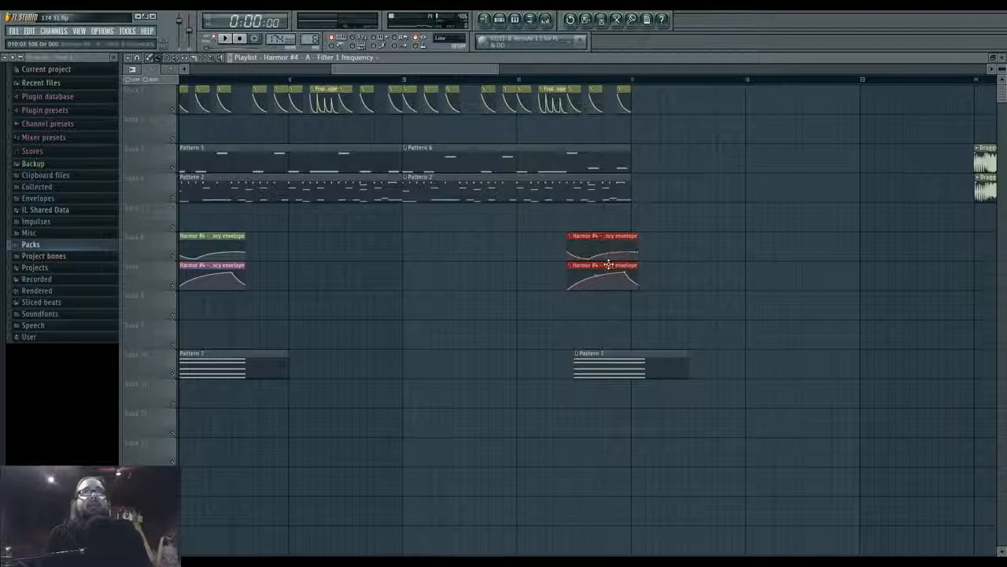
# Make the second pair of Harmor #4 filter automation clips unique
pyautogui.click(578, 236)
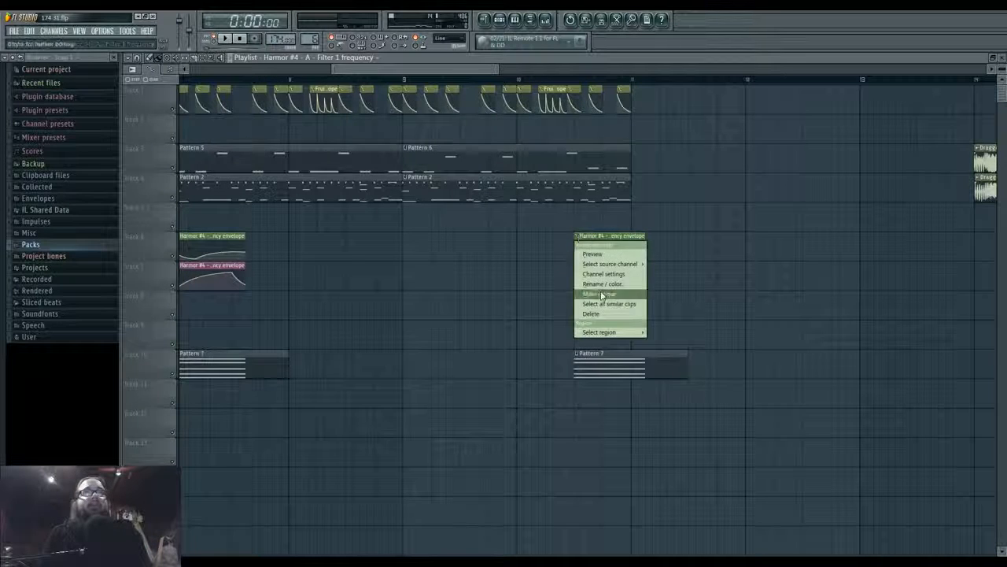
pyautogui.click(600, 293)
pyautogui.click(578, 265)
pyautogui.click(600, 322)
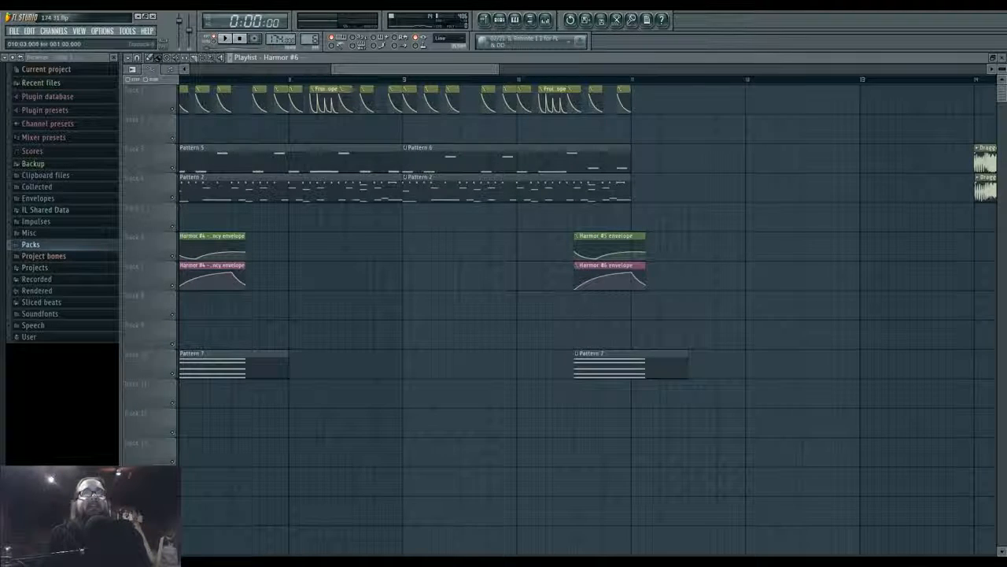
# Shorten all Pattern 7 chord notes to two beats and trim the second chord clip to that length
pyautogui.doubleClick(630, 364)
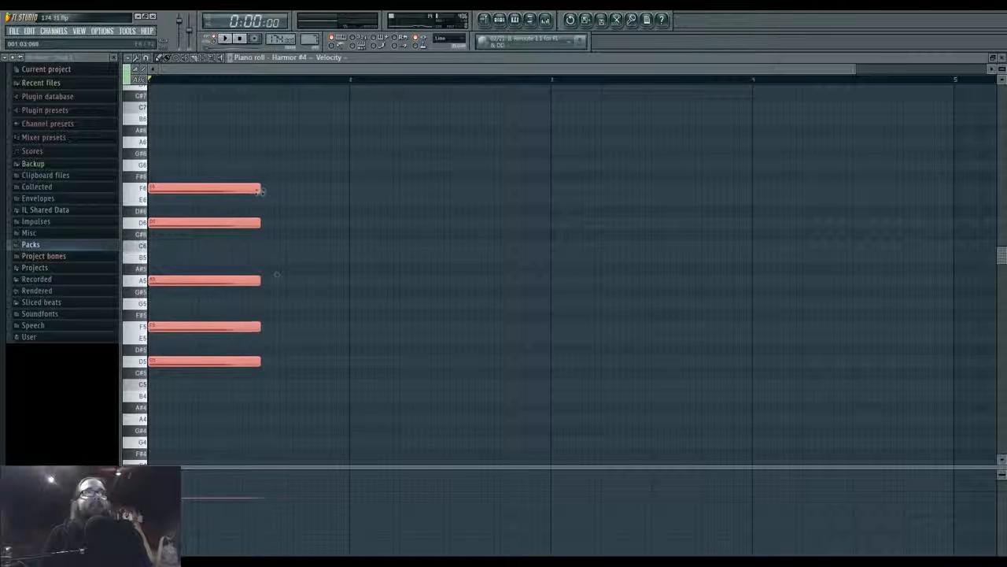
pyautogui.click(486, 20)
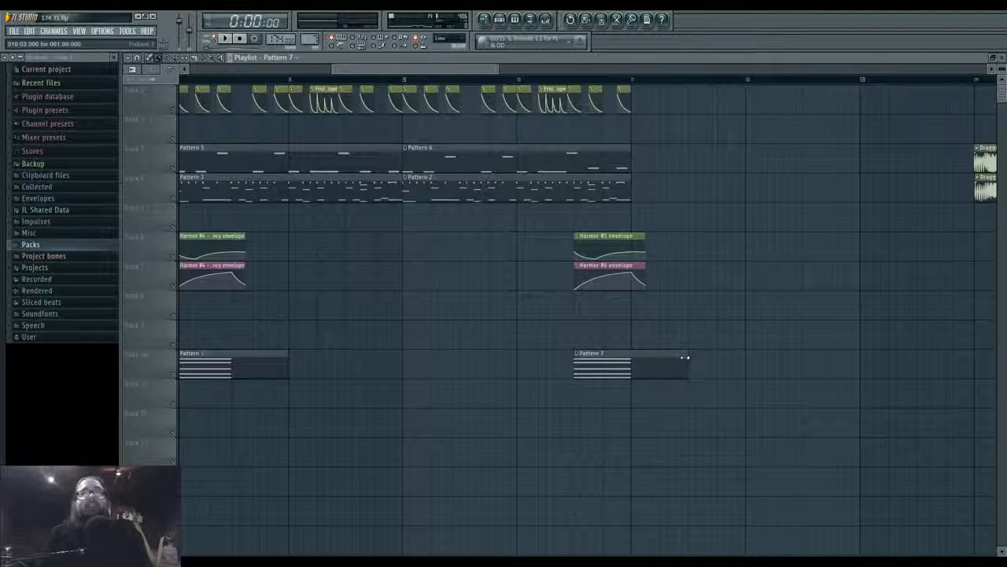
pyautogui.scroll(3, 573, 251)
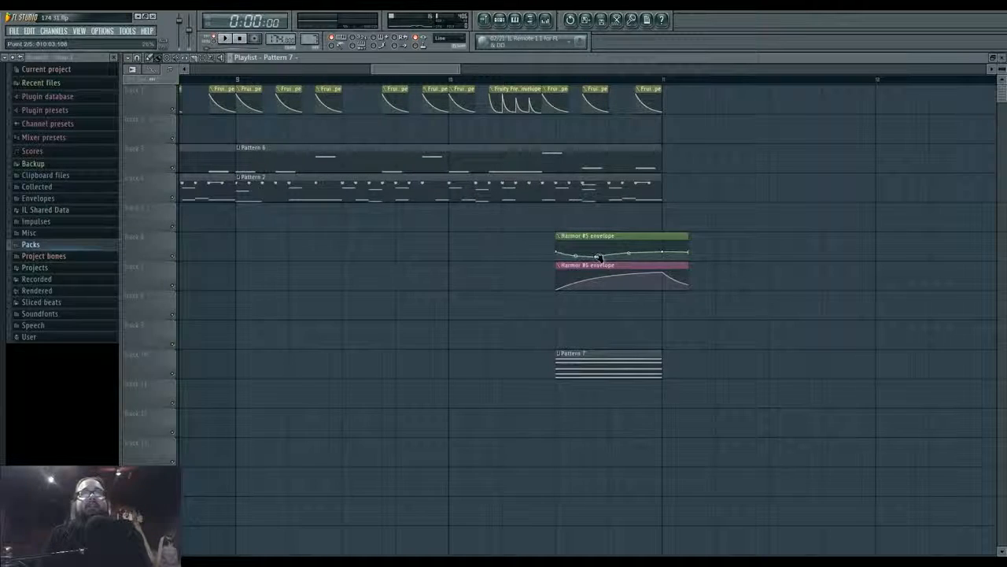
# Try an early hump in the Harmor #5 envelope and a midway dip in the Harmor #6 envelope while auditioning the chord
pyautogui.click(558, 80)
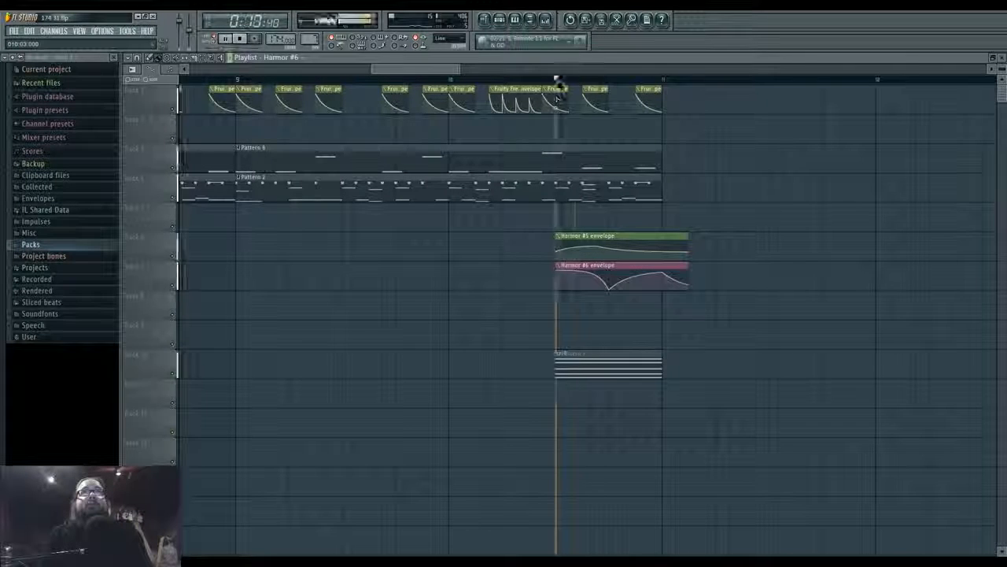
pyautogui.click(558, 79)
pyautogui.rightClick(582, 272)
pyautogui.click(560, 78)
pyautogui.press('space')
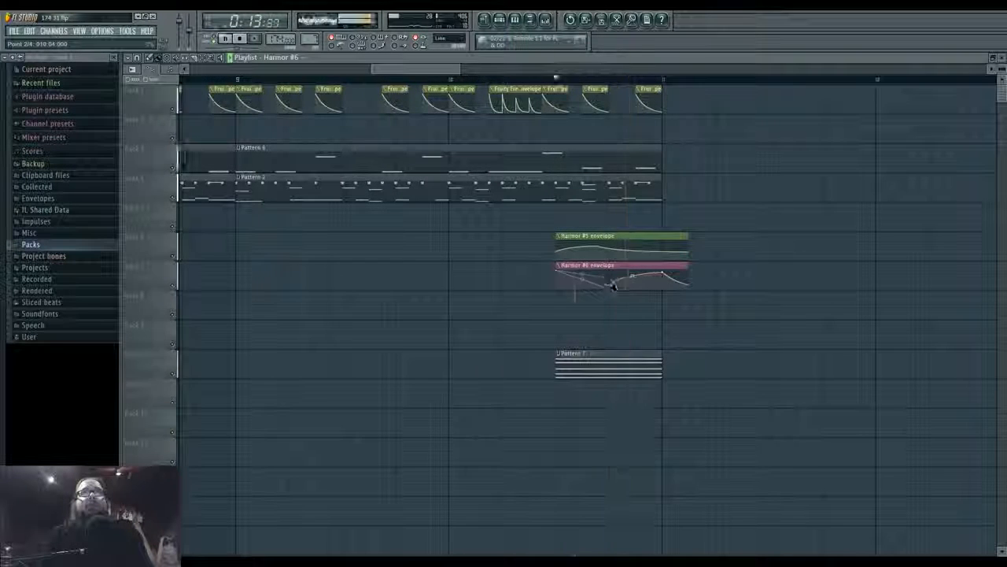
pyautogui.press('space')
pyautogui.moveTo(608, 288); pyautogui.dragTo(610, 282)
pyautogui.press('space')
# Shape the Harmor #5 envelope as a dip and slow rise, ramp Harmor #6 up to a plateau, and trim both to the chord's end
pyautogui.moveTo(609, 284); pyautogui.dragTo(578, 260)
pyautogui.moveTo(664, 252)
pyautogui.mouseDown()
pyautogui.moveTo(682, 270)
pyautogui.moveTo(671, 237)
pyautogui.moveTo(659, 236)
pyautogui.mouseUp()
pyautogui.press('space')
pyautogui.press('space')
pyautogui.press('space')
pyautogui.press('space')
pyautogui.keyDown('ctrl'); pyautogui.click(698, 275); pyautogui.keyUp('ctrl')
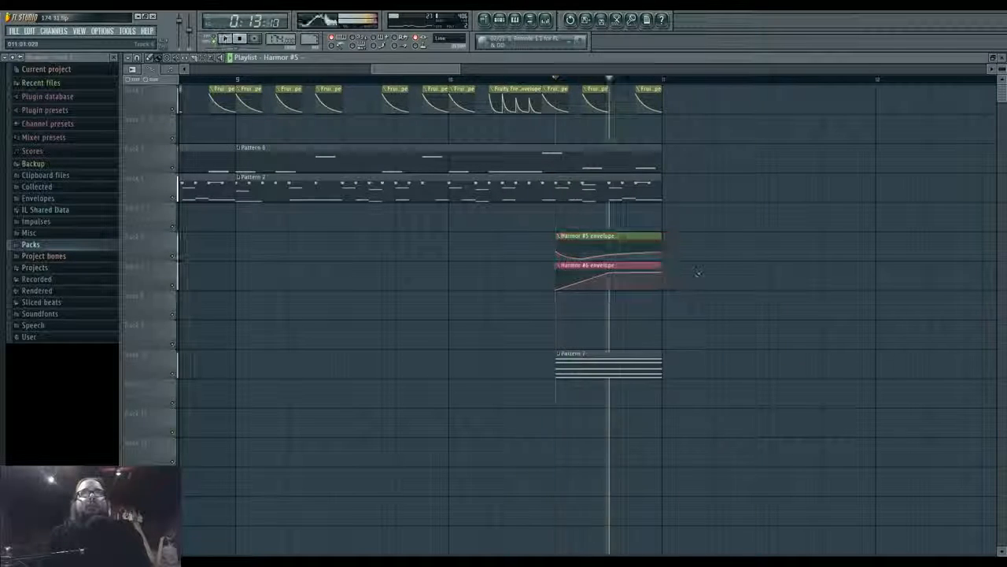
# Change the Pattern 7 chord to F5, A5, C6, F6 and A6 and audition it from the second chord clip
pyautogui.doubleClick(598, 362)
pyautogui.press('space')
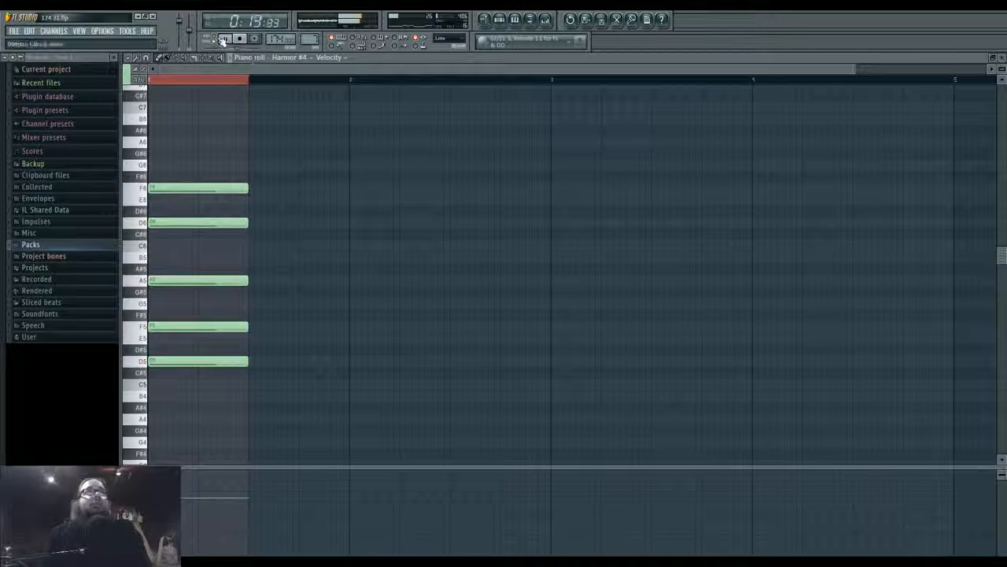
pyautogui.hotkey('ctrl', 'a')
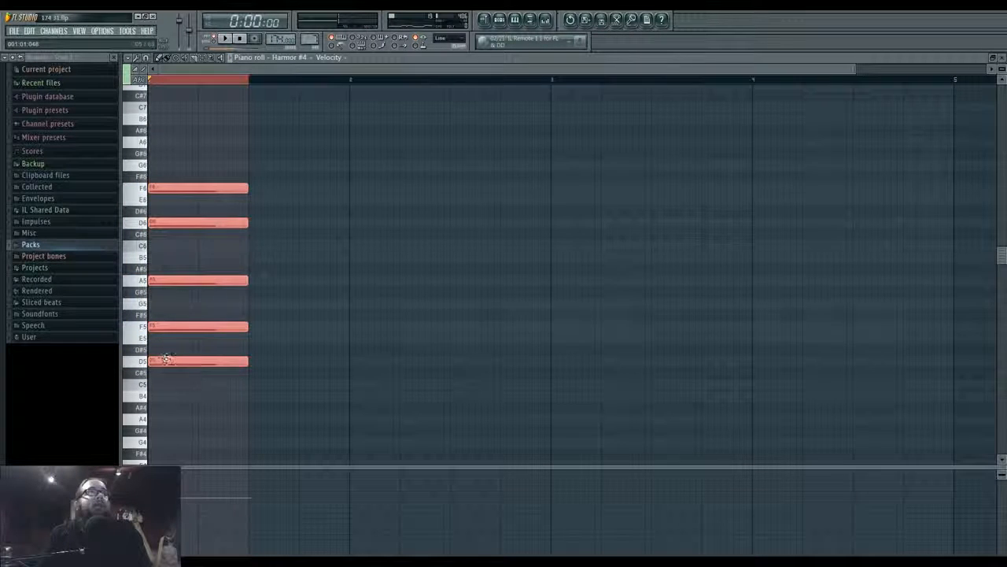
pyautogui.moveTo(162, 359); pyautogui.dragTo(166, 281)
pyautogui.keyDown('ctrl'); pyautogui.click(170, 342); pyautogui.keyUp('ctrl')
pyautogui.press('space')
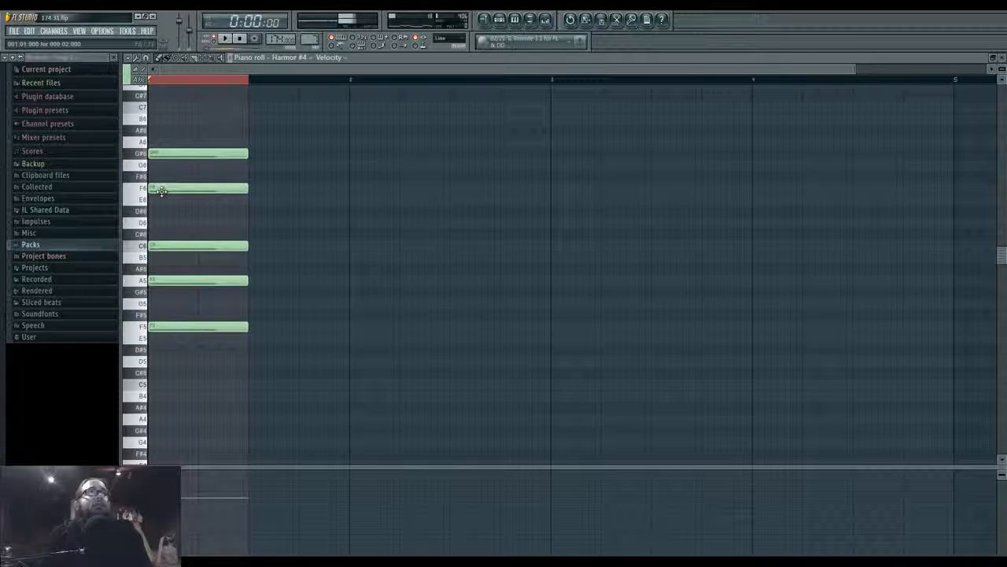
pyautogui.click(490, 24)
pyautogui.click(558, 79)
pyautogui.press('space')
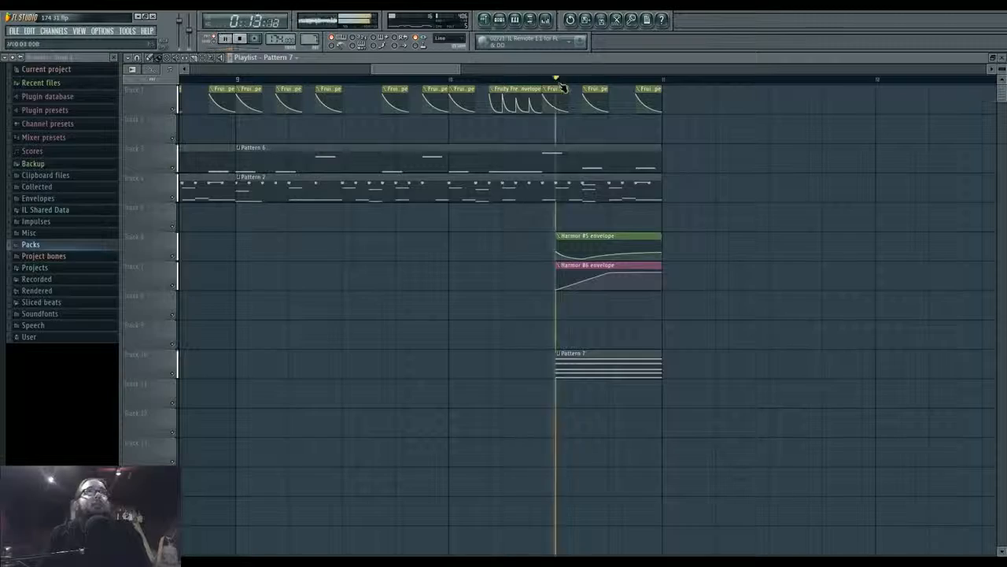
# Select the full four-bar section, bars 7 through 10, as the loop range
pyautogui.scroll(-4, 619, 333)
pyautogui.hscroll(-3, 619, 332)
pyautogui.moveTo(392, 91); pyautogui.dragTo(777, 105)
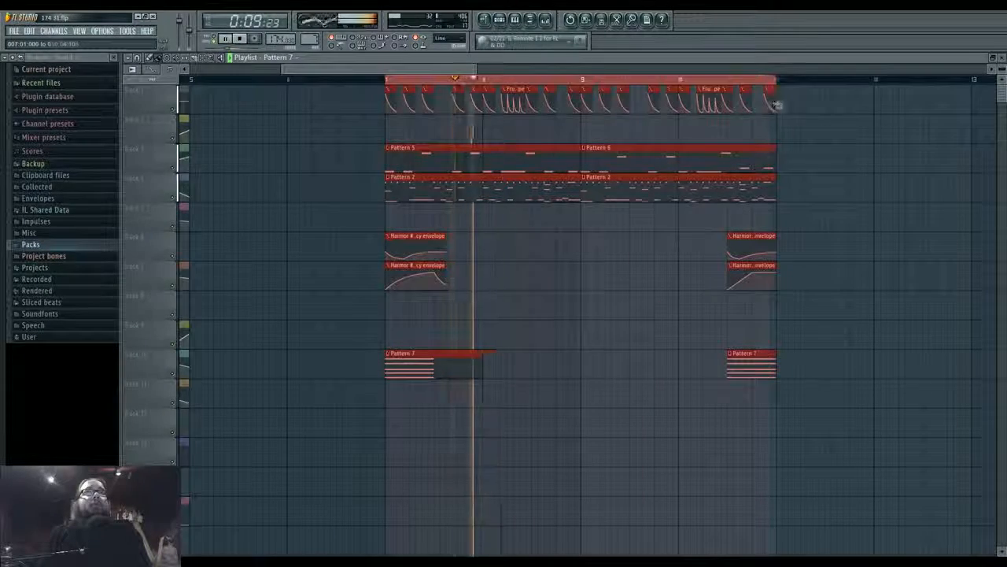
# Make the first chord clip unique and lengthen all of its notes to two and a half beats
pyautogui.click(388, 353)
pyautogui.click(417, 396)
pyautogui.hotkey('ctrl', 'a')
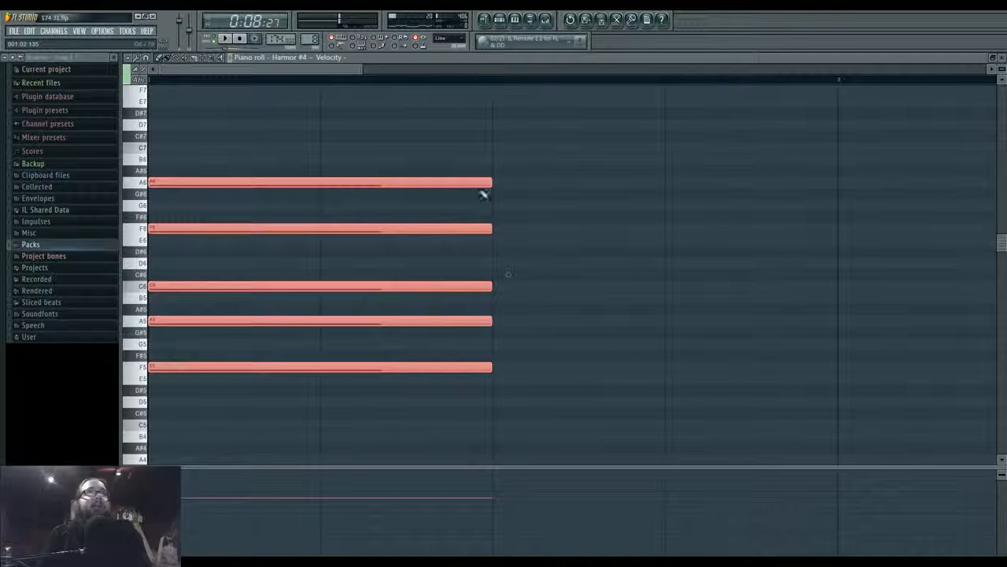
pyautogui.moveTo(491, 184); pyautogui.dragTo(569, 196)
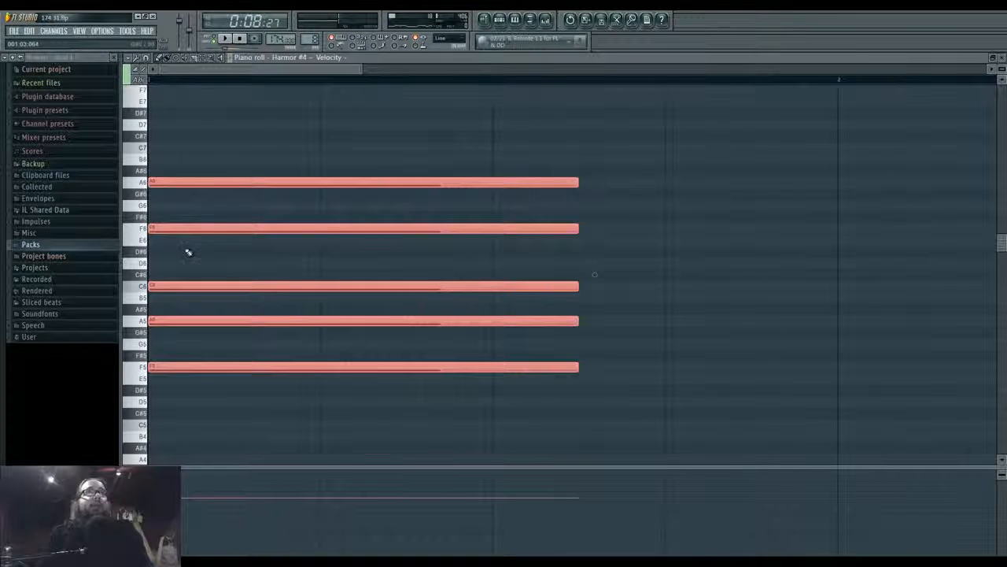
# Restore the first chord to D5, F5, A5, D6 and F6, and play the loop in the playlist
pyautogui.keyDown('ctrl'); pyautogui.click(178, 221); pyautogui.keyUp('ctrl')
pyautogui.moveTo(180, 153); pyautogui.dragTo(275, 409)
pyautogui.moveTo(184, 369)
pyautogui.mouseDown()
pyautogui.moveTo(185, 407)
pyautogui.moveTo(175, 369)
pyautogui.mouseUp()
pyautogui.keyDown('ctrl'); pyautogui.click(181, 382); pyautogui.keyUp('ctrl')
pyautogui.moveTo(173, 261); pyautogui.dragTo(171, 259)
pyautogui.click(171, 220)
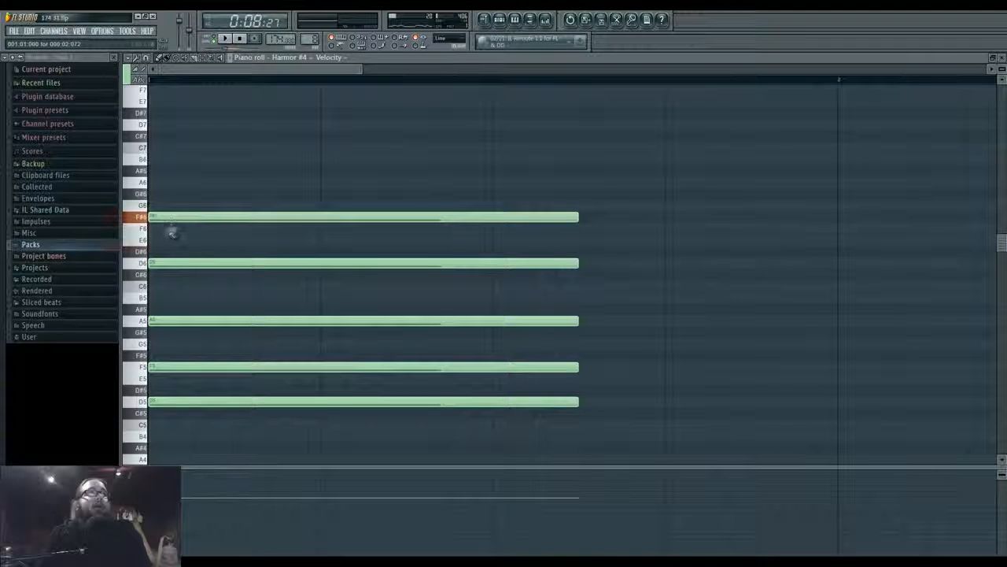
pyautogui.press('space')
pyautogui.moveTo(202, 219); pyautogui.dragTo(204, 229)
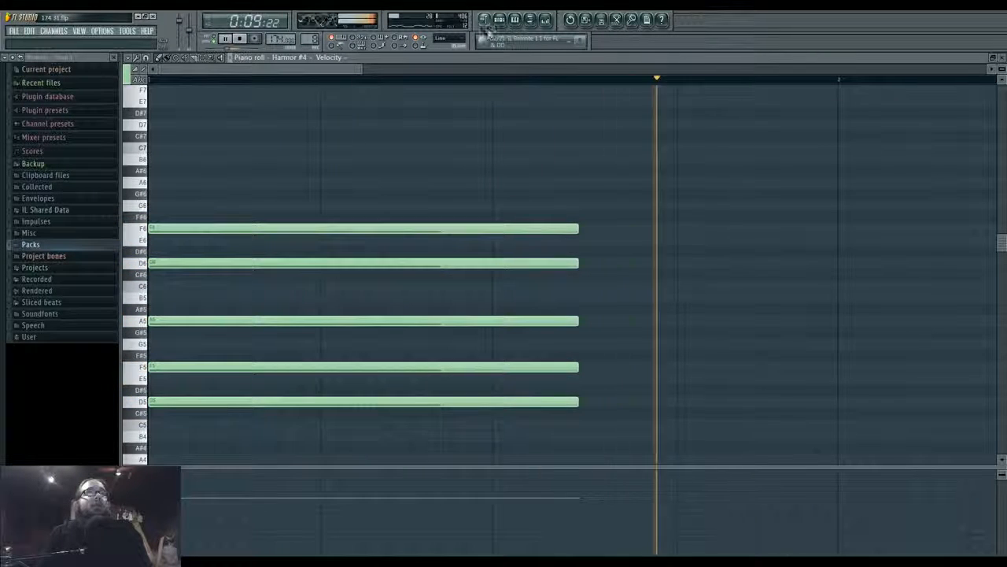
pyautogui.press('F5')
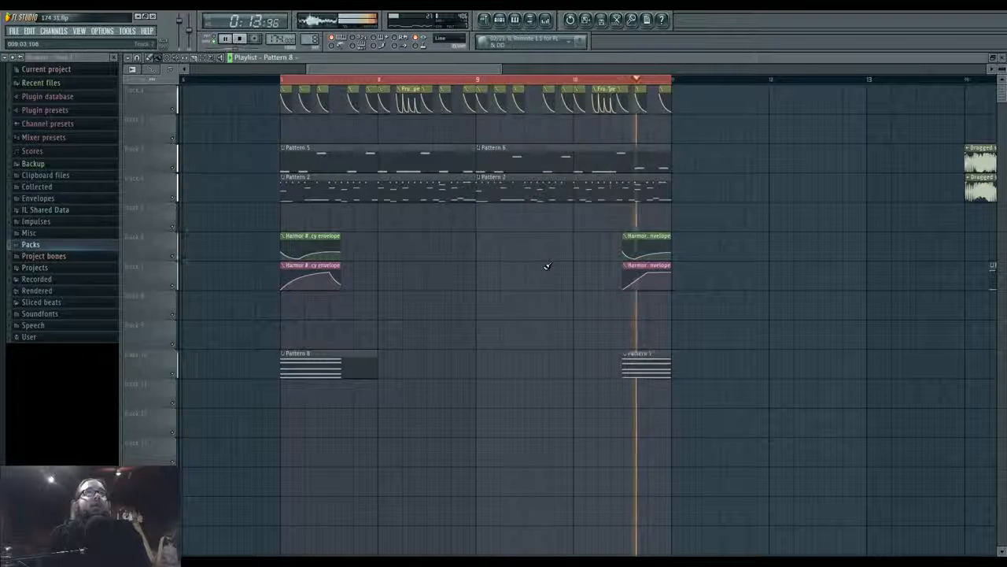
# Open the second chord in Pattern 7 and lower its A6 and A5 notes to G#6 and G#5
pyautogui.doubleClick(648, 357)
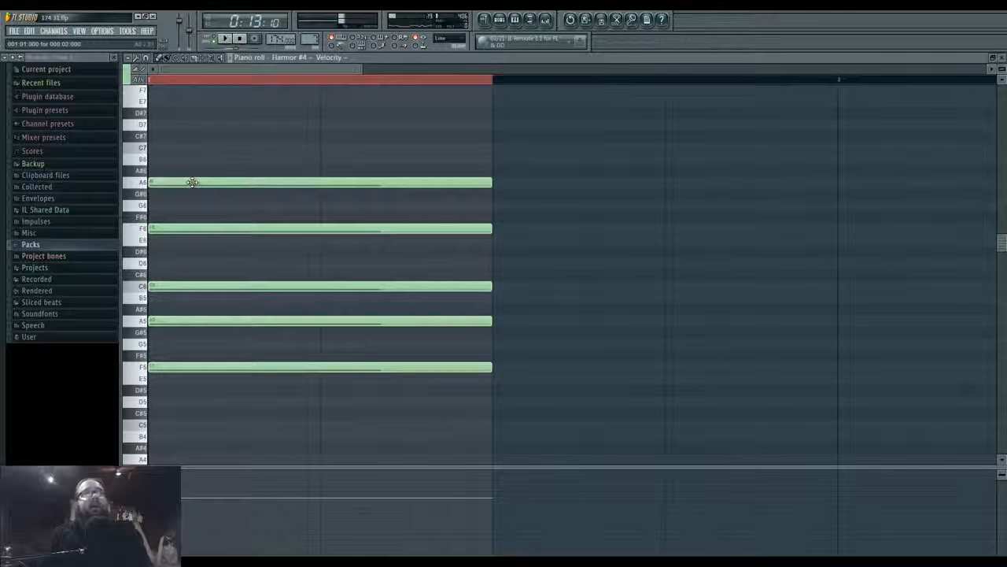
pyautogui.moveTo(192, 183); pyautogui.dragTo(184, 195)
pyautogui.click(169, 322)
pyautogui.click(191, 320)
pyautogui.moveTo(191, 320); pyautogui.dragTo(192, 333)
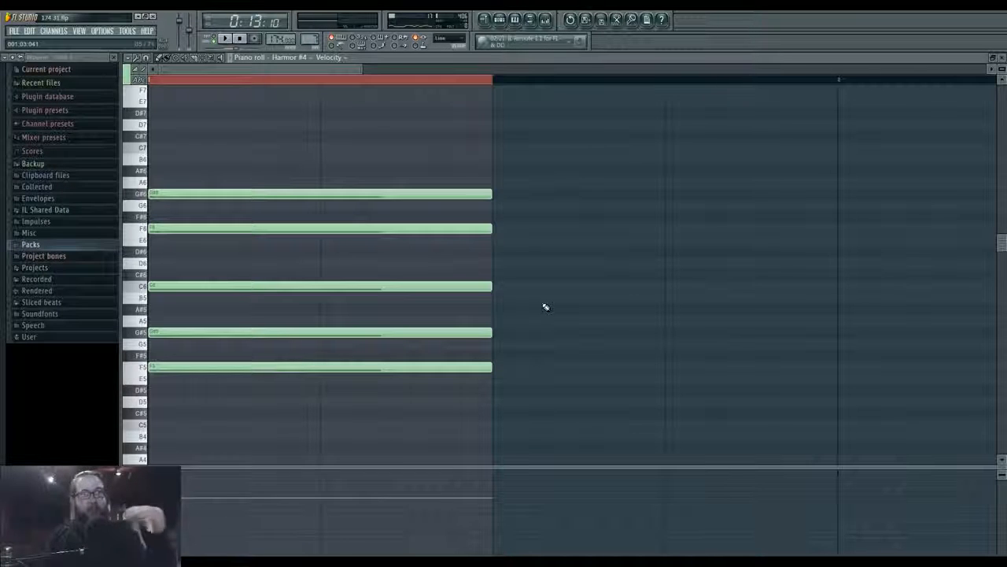
# Audition the edited second chord in Pattern 7
pyautogui.press('space')
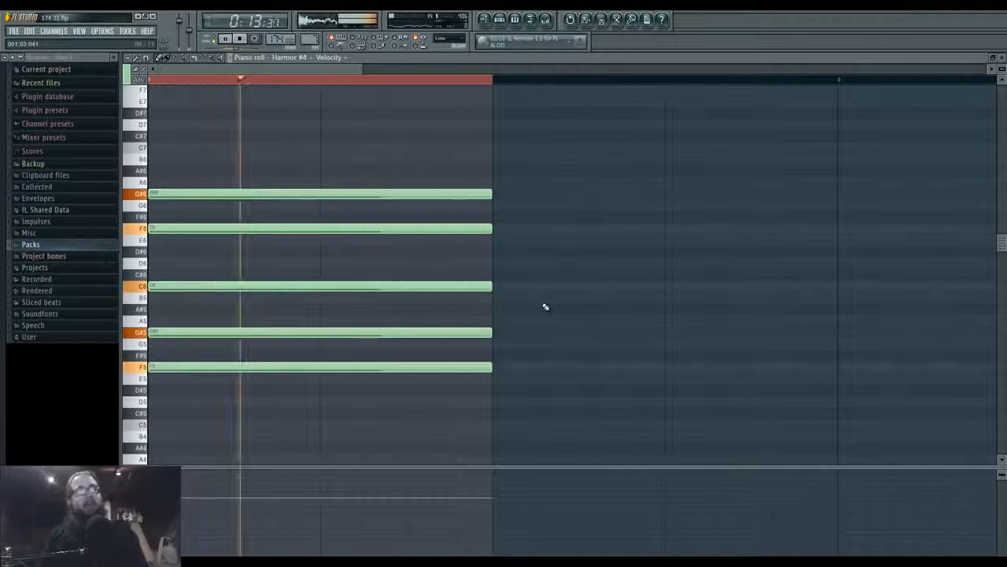
pyautogui.press('space')
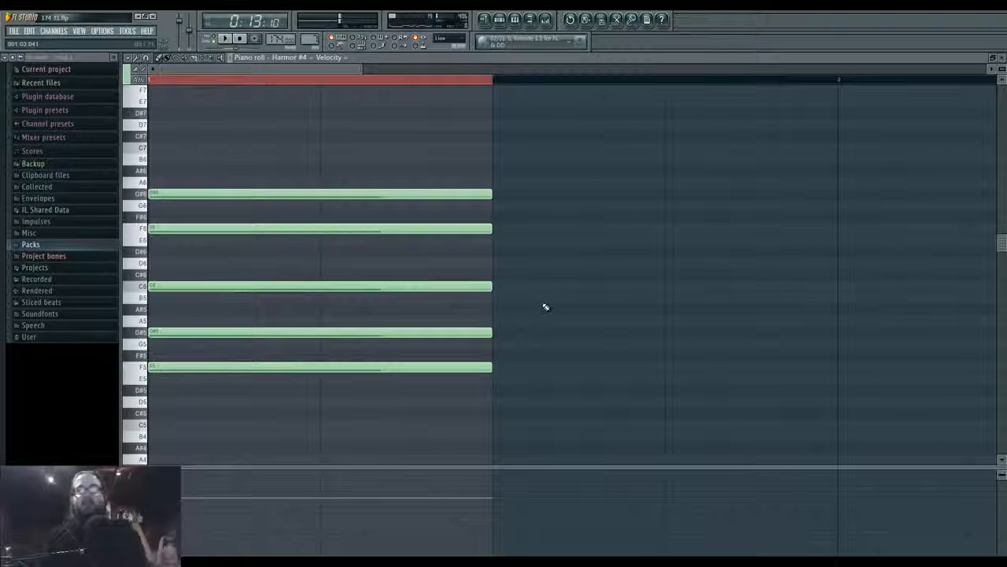
# Switch to the Ustream chat window in Firefox, check the broadcast window and read the viewers' messages
pyautogui.click(243, 562)
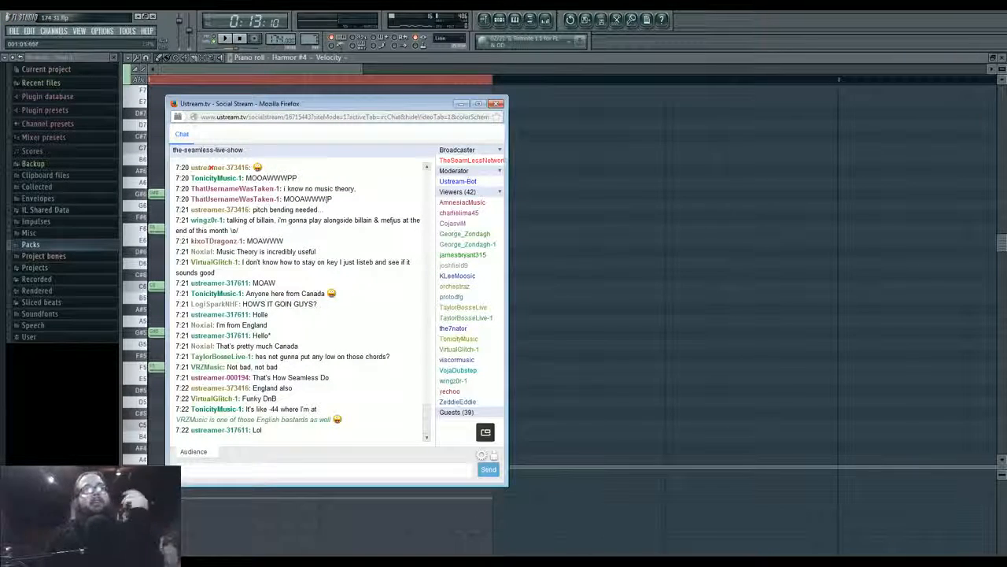
pyautogui.click(486, 562)
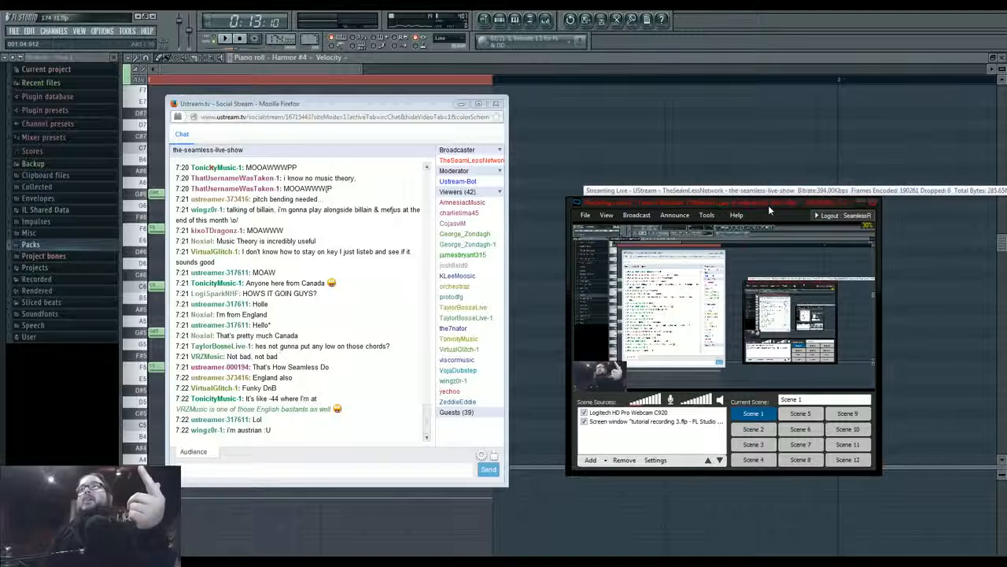
pyautogui.click(862, 207)
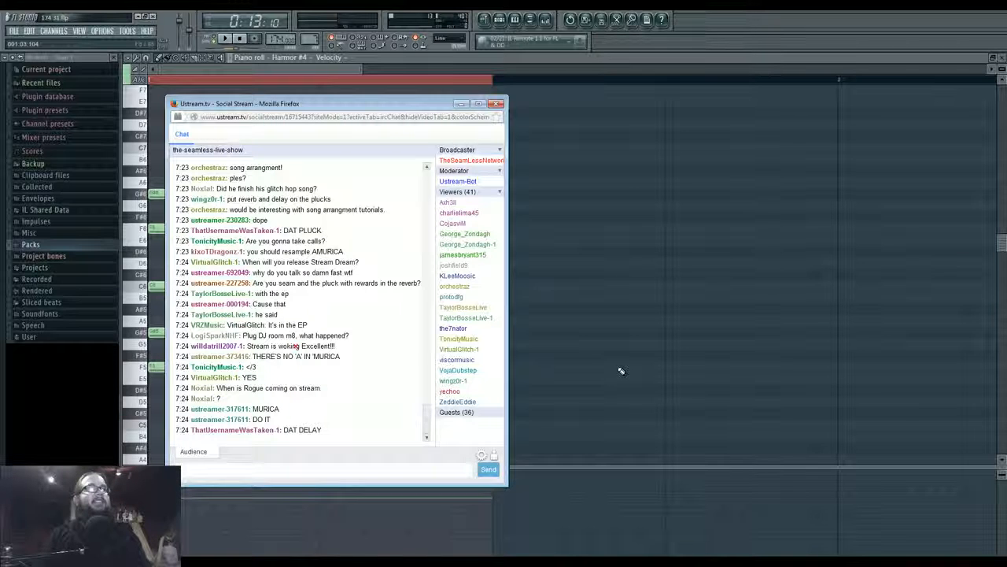
pyautogui.rightClick(625, 335)
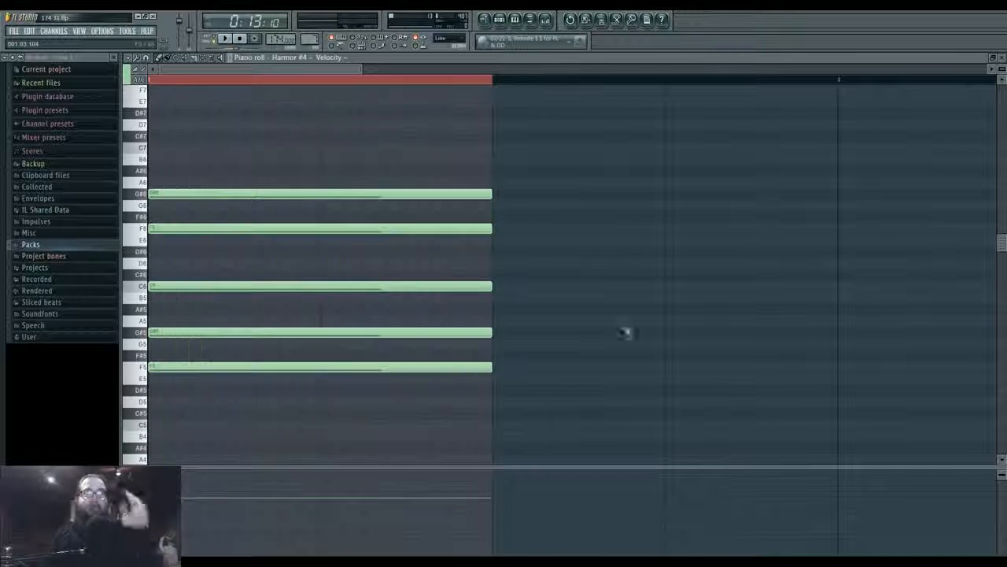
# Return to the FL Studio playlist and play the four-bar loop with the changed chord
pyautogui.click(485, 19)
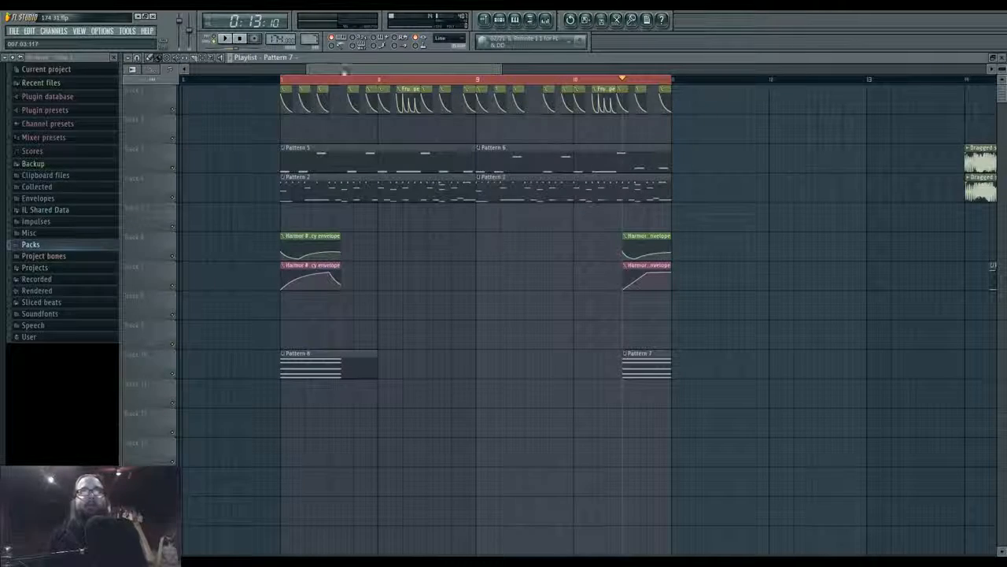
pyautogui.scroll(-3, 497, 329)
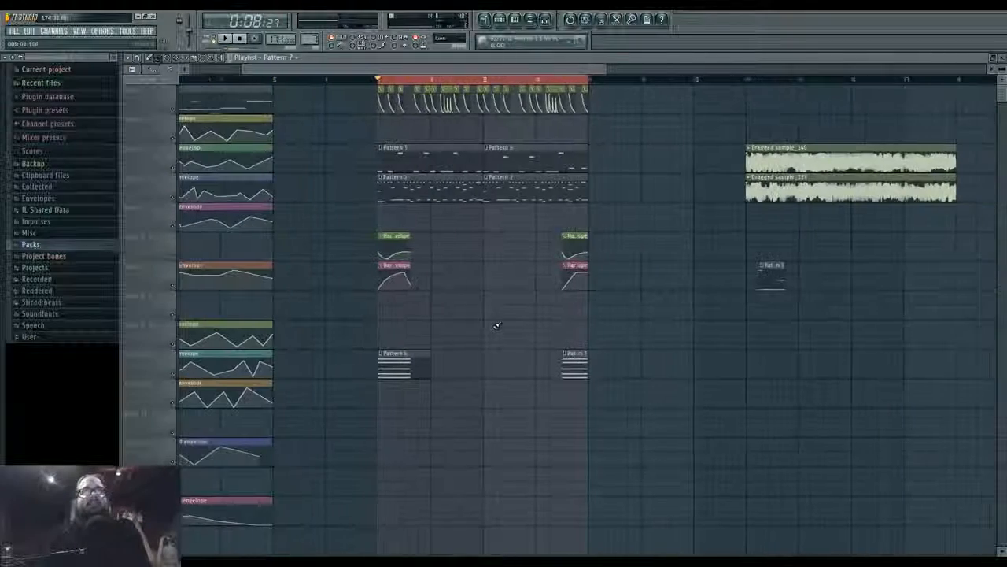
pyautogui.press('space')
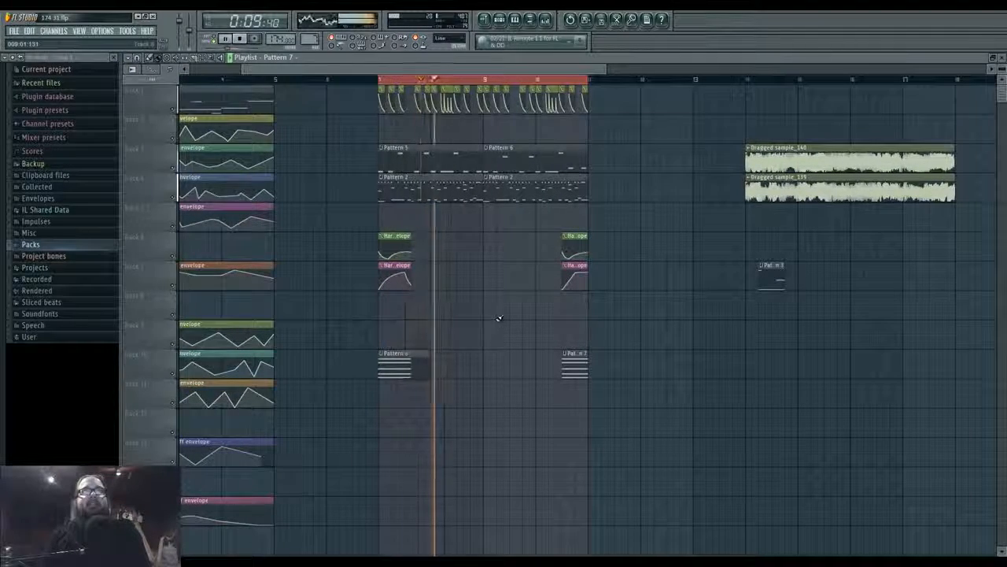
# Add Fruity Delay Bank after Maximus in the effect chain of mixer Insert 27
pyautogui.click(501, 21)
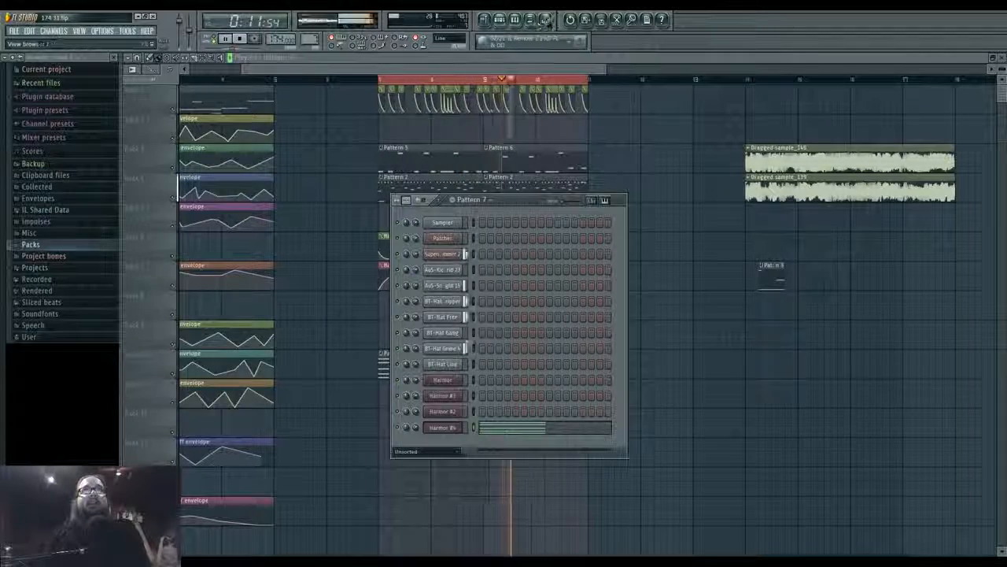
pyautogui.click(545, 19)
pyautogui.click(510, 293)
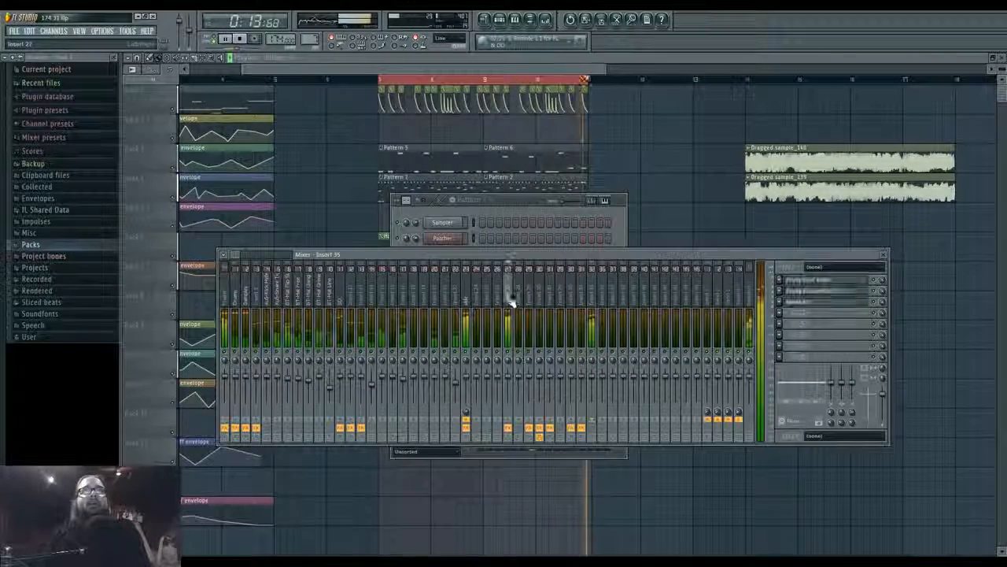
pyautogui.click(781, 312)
pyautogui.moveTo(802, 323)
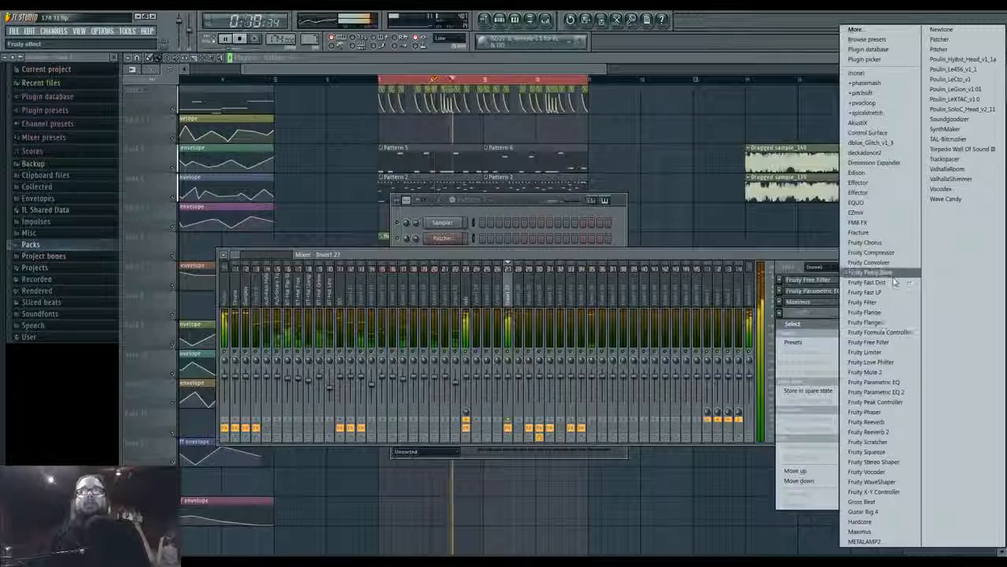
pyautogui.click(870, 271)
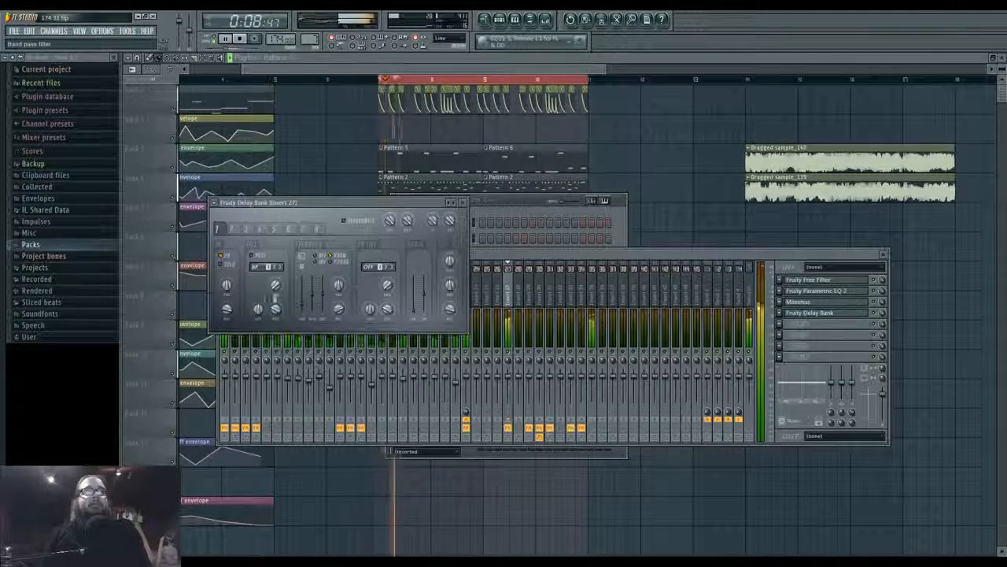
# Create an automation clip for Delay 1's input filter cutoff across the four-bar loop, shaped to dip and then rise
pyautogui.rightClick(260, 310)
pyautogui.press('F12')
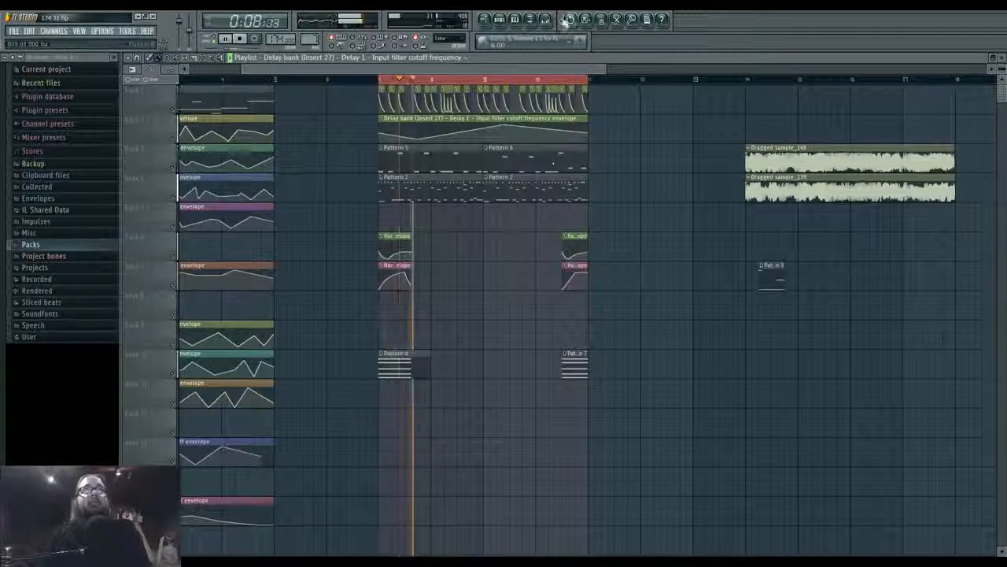
# Add Fruity Parametric EQ 2 after the delay on Insert 27 and set its first band to a high pass that cuts the lows
pyautogui.press('F9')
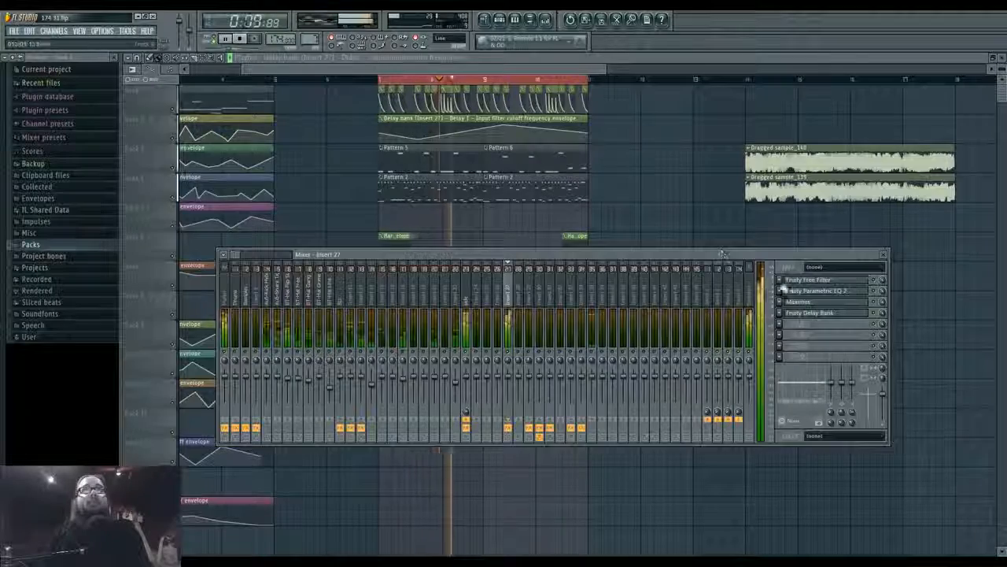
pyautogui.click(811, 324)
pyautogui.click(876, 386)
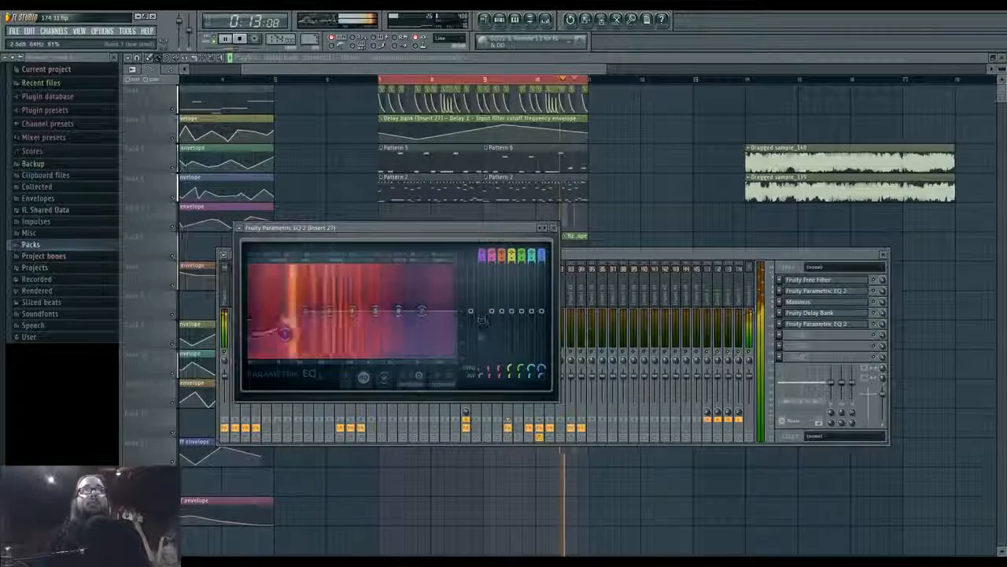
pyautogui.moveTo(281, 309); pyautogui.dragTo(289, 340)
pyautogui.rightClick(289, 340)
pyautogui.moveTo(306, 366)
pyautogui.click(347, 397)
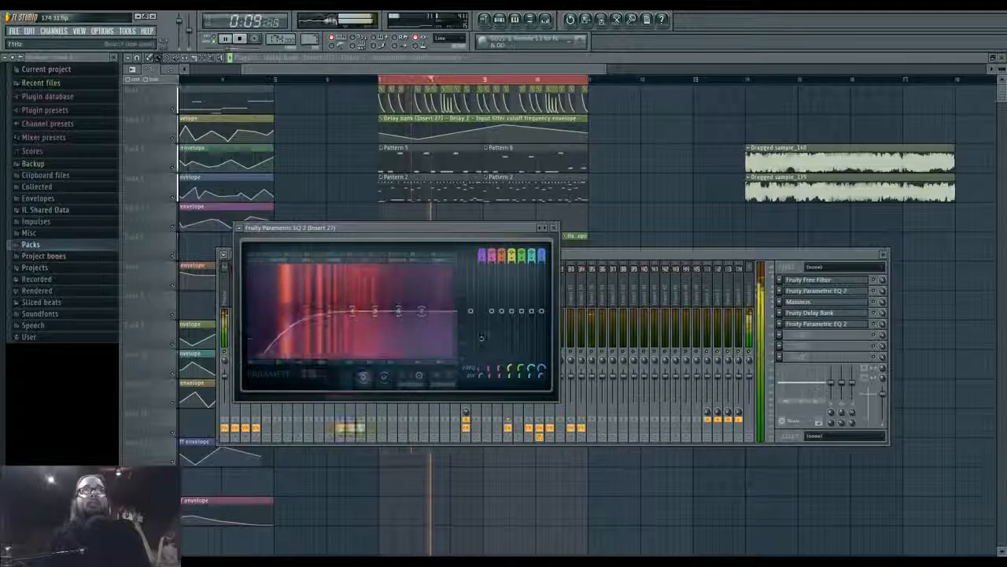
pyautogui.moveTo(304, 312); pyautogui.dragTo(297, 312)
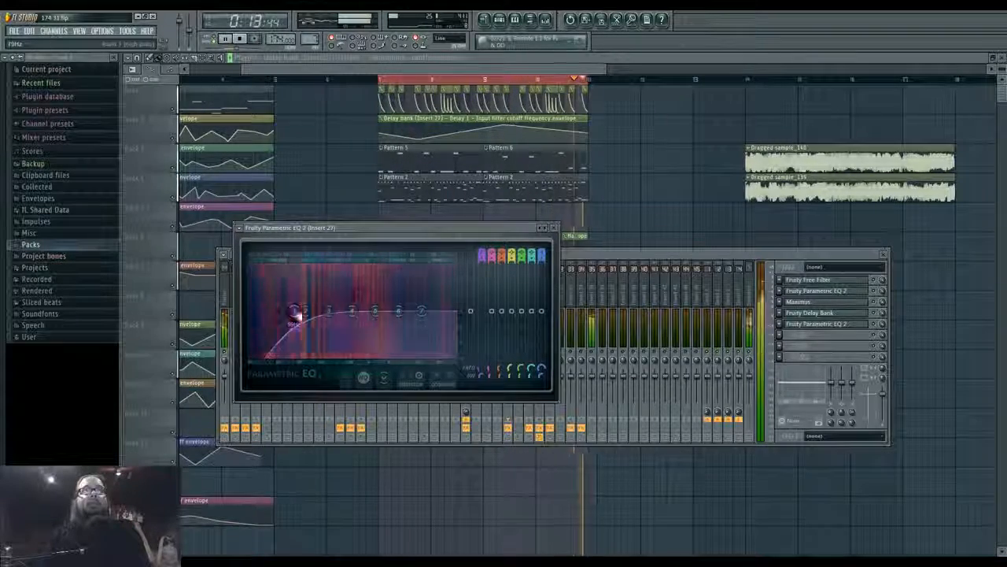
# Lower the peak of the delay's input filter cutoff automation and check the Fruity Delay Bank settings on Insert 27
pyautogui.click(494, 134)
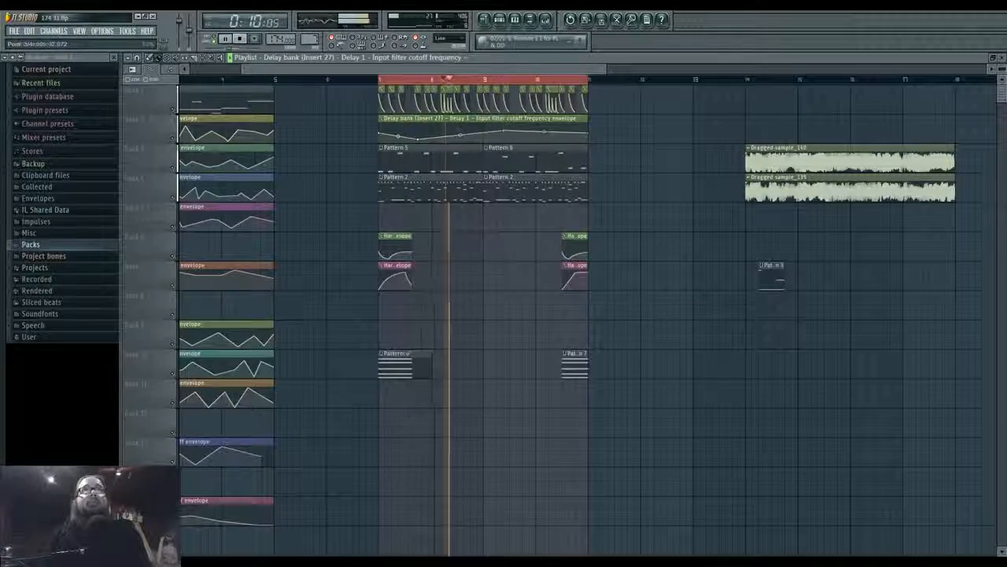
pyautogui.click(545, 22)
pyautogui.click(819, 315)
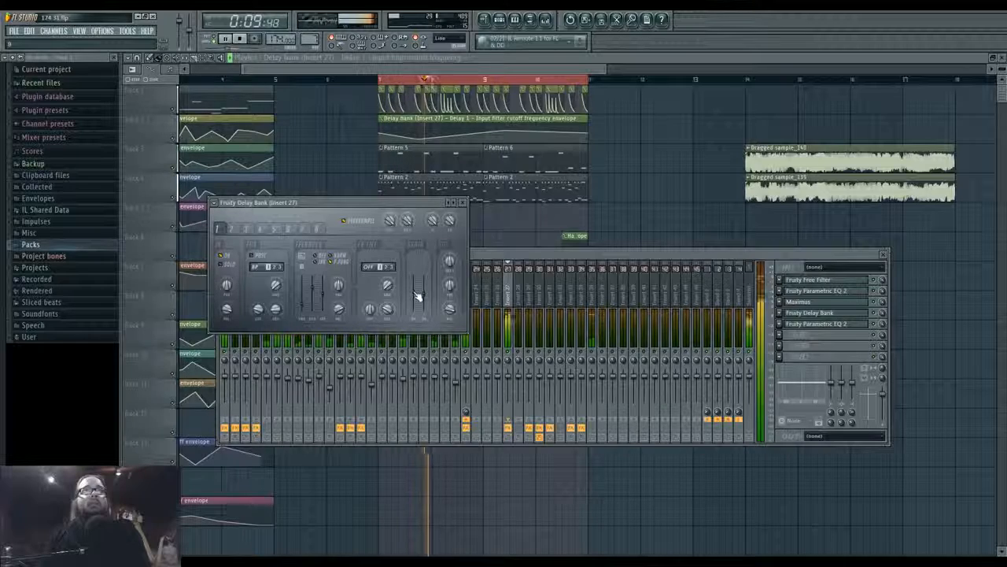
pyautogui.click(621, 227)
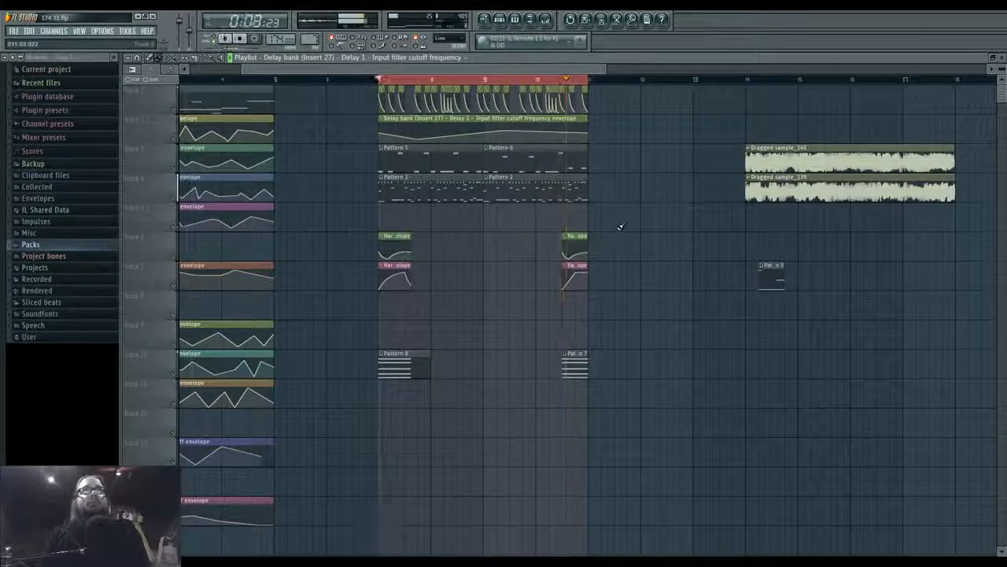
# Clear the loop range and start playback from bar 14, where the two dragged samples begin
pyautogui.hscroll(3, 477, 225)
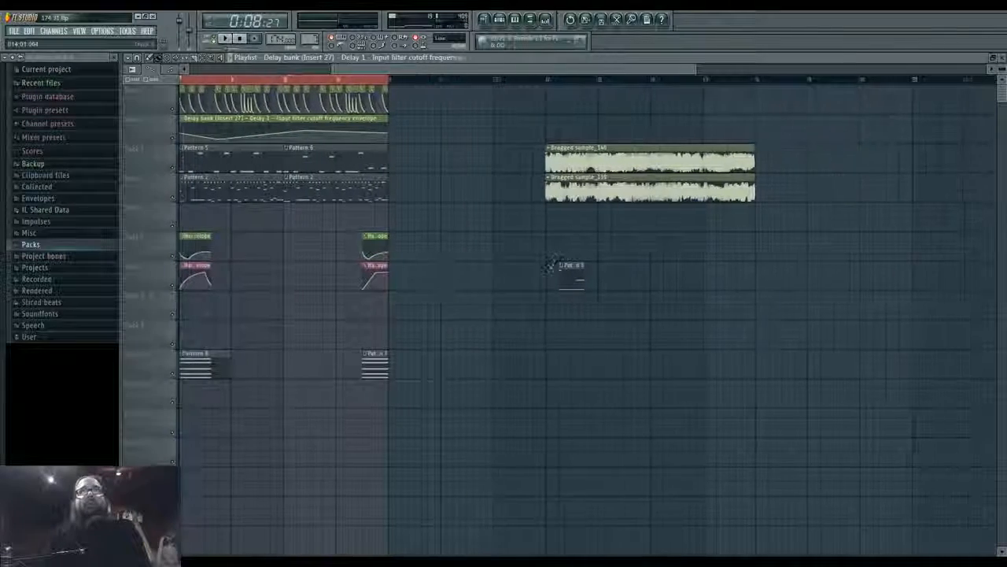
pyautogui.hscroll(-2, 632, 245)
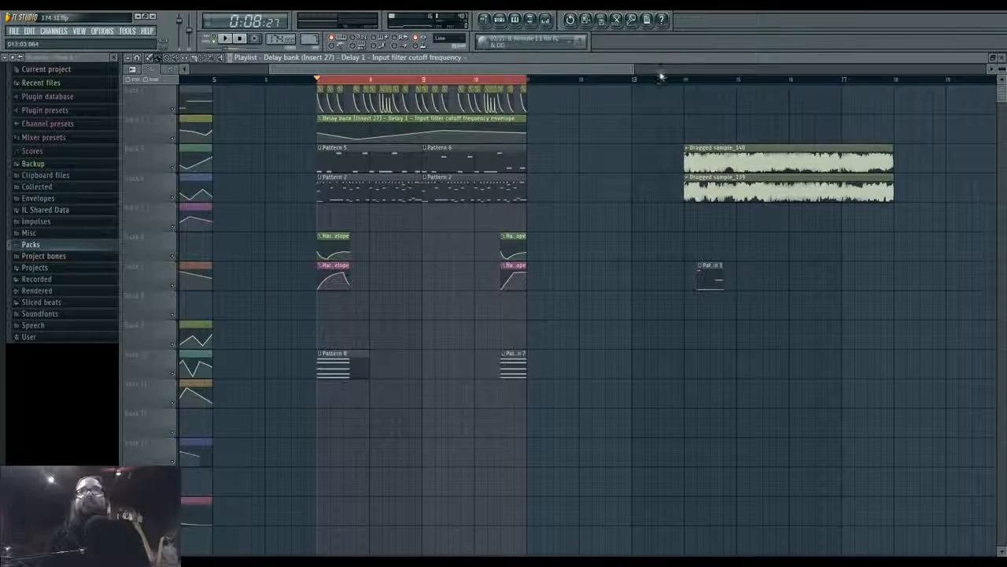
pyautogui.click(685, 81)
pyautogui.press('space')
pyautogui.hscroll(4, 469, 200)
pyautogui.press('space')
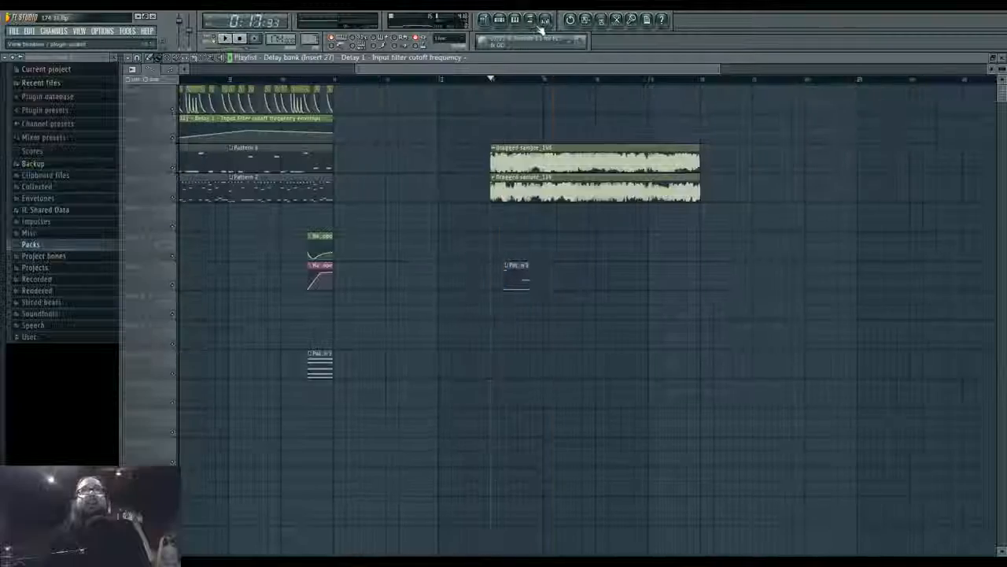
# Move the Pattern 3 clip to just before bar 13, ahead of the dragged samples, and play the samples without it
pyautogui.click(544, 22)
pyautogui.click(499, 20)
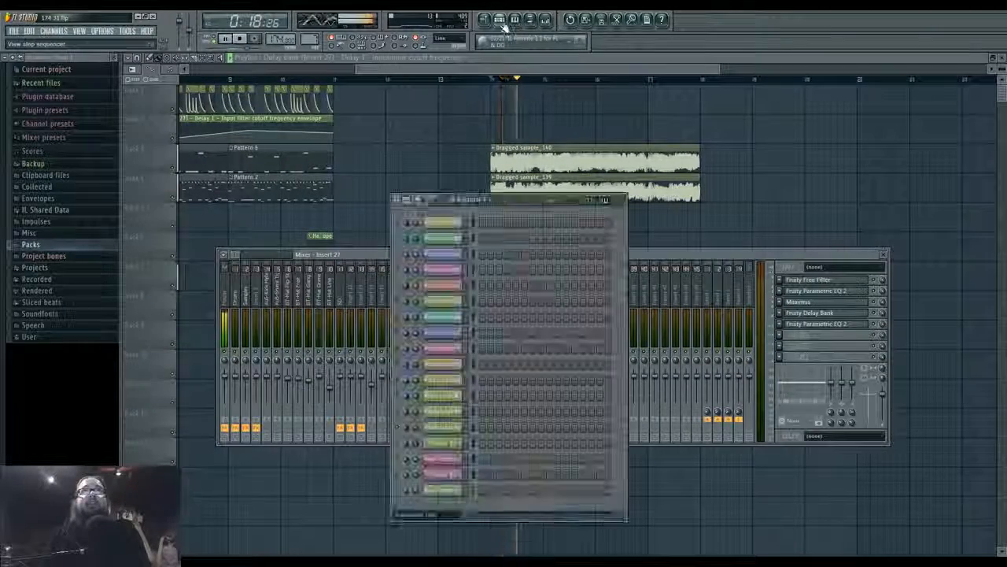
pyautogui.rightClick(659, 227)
pyautogui.moveTo(521, 266); pyautogui.dragTo(449, 266)
pyautogui.press('space')
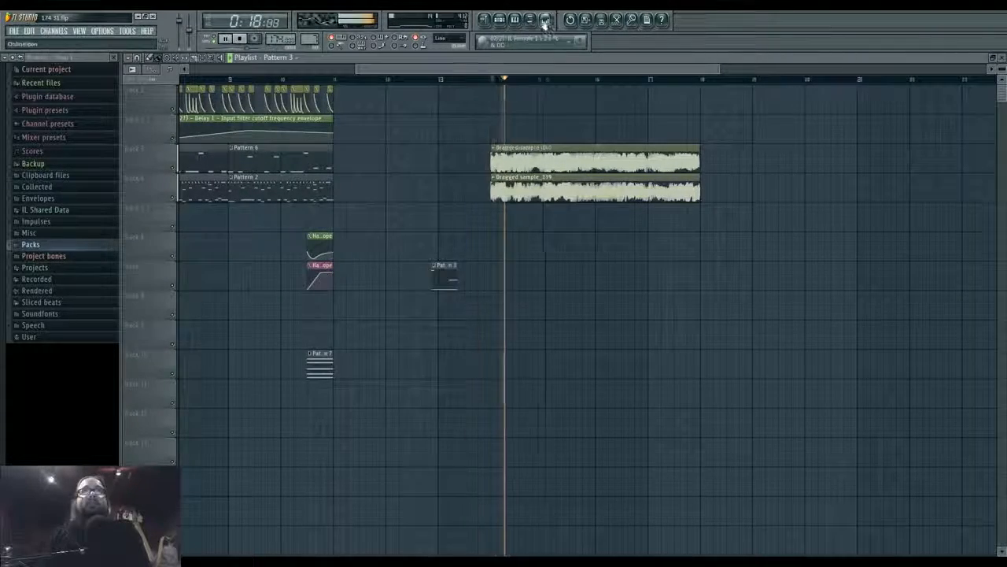
# Select mixer Insert 36 and add a Fruity Granulizer channel
pyautogui.click(546, 21)
pyautogui.click(603, 292)
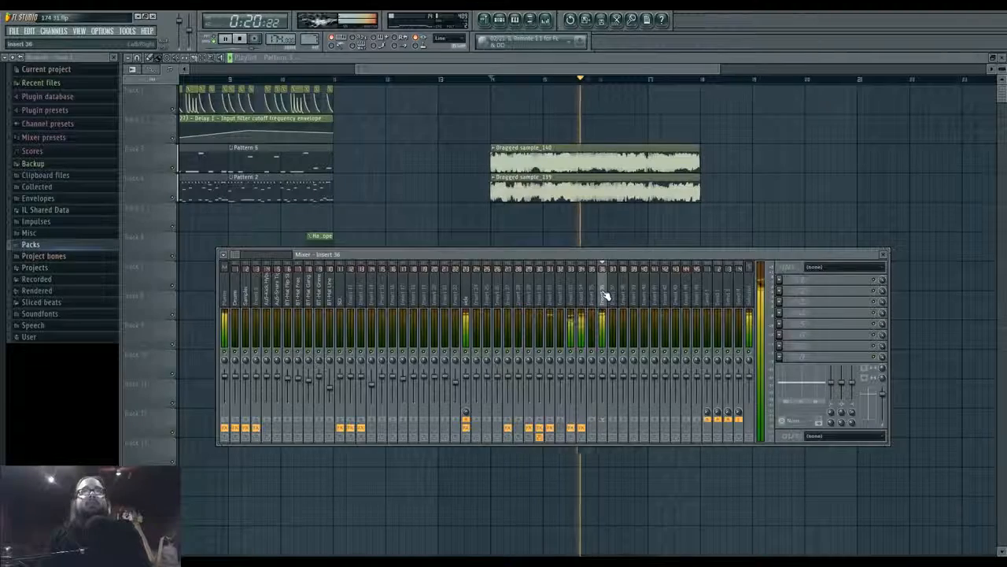
pyautogui.click(499, 20)
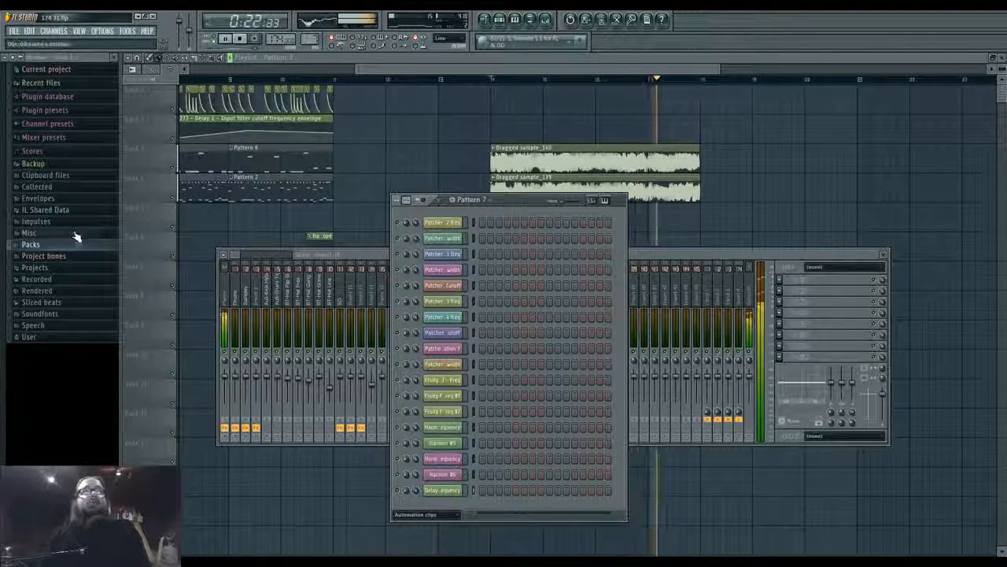
pyautogui.click(53, 31)
pyautogui.moveTo(59, 41)
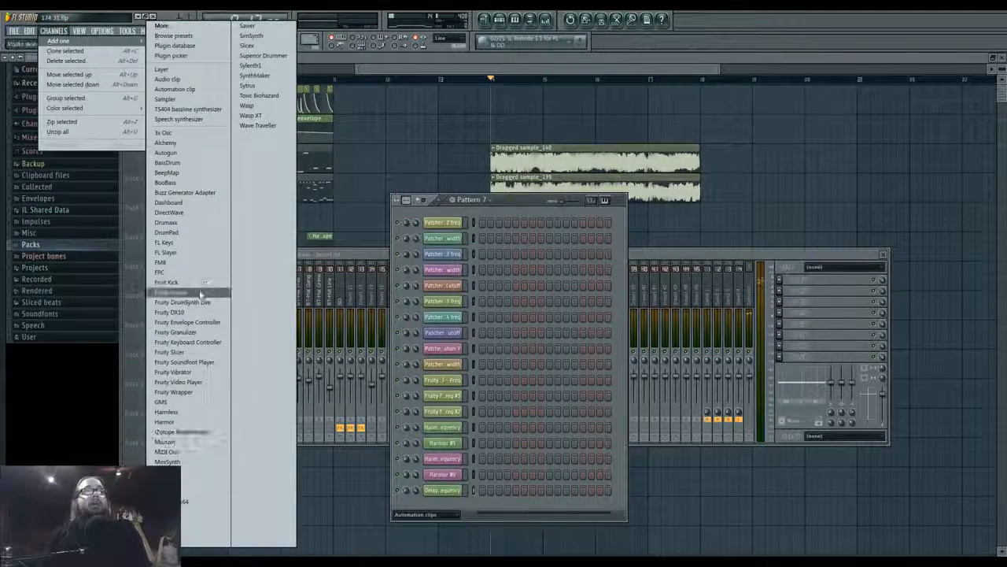
pyautogui.click(203, 331)
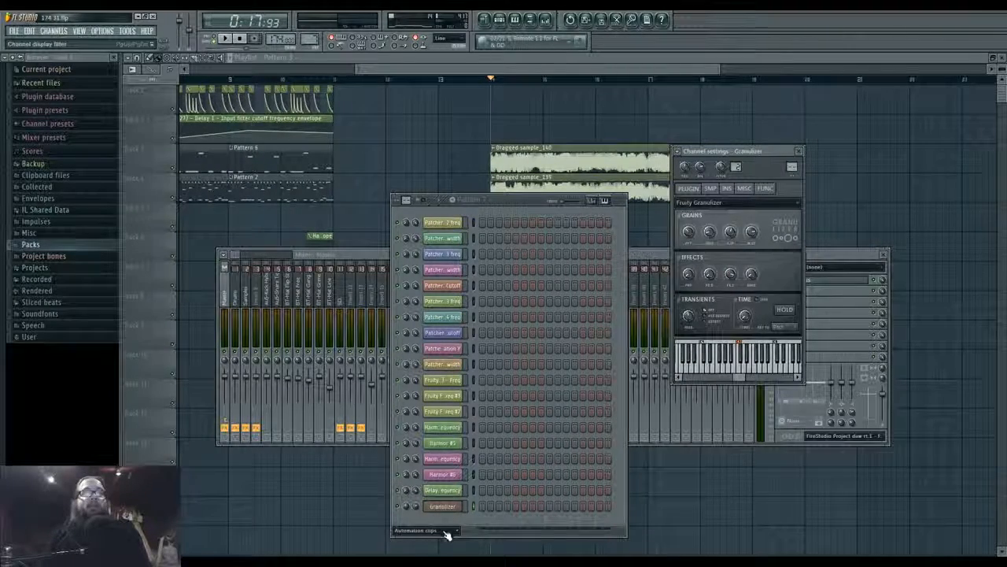
# Show the Audio clips channel group and add another Fruity Granulizer channel to it
pyautogui.click(441, 528)
pyautogui.click(421, 522)
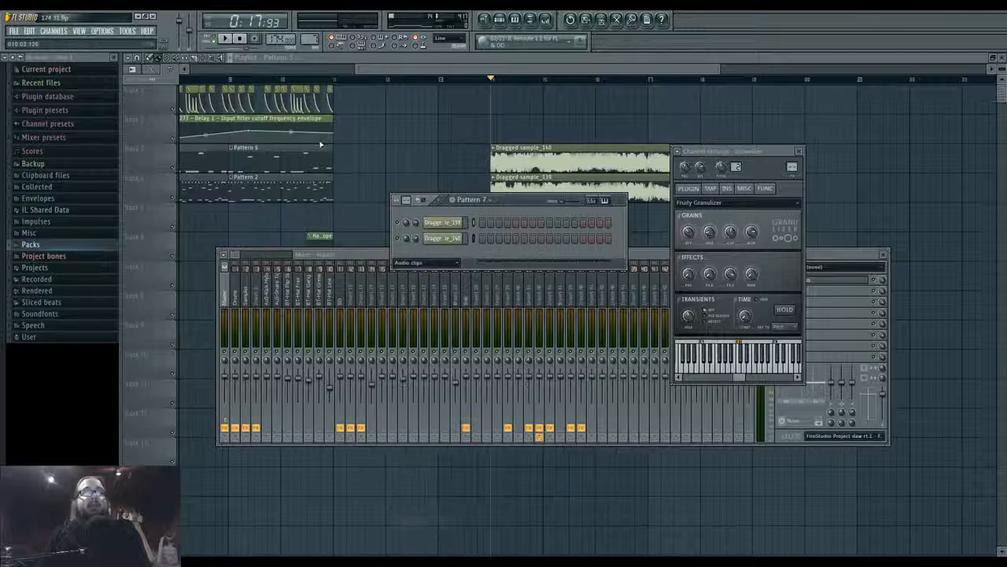
pyautogui.click(445, 238)
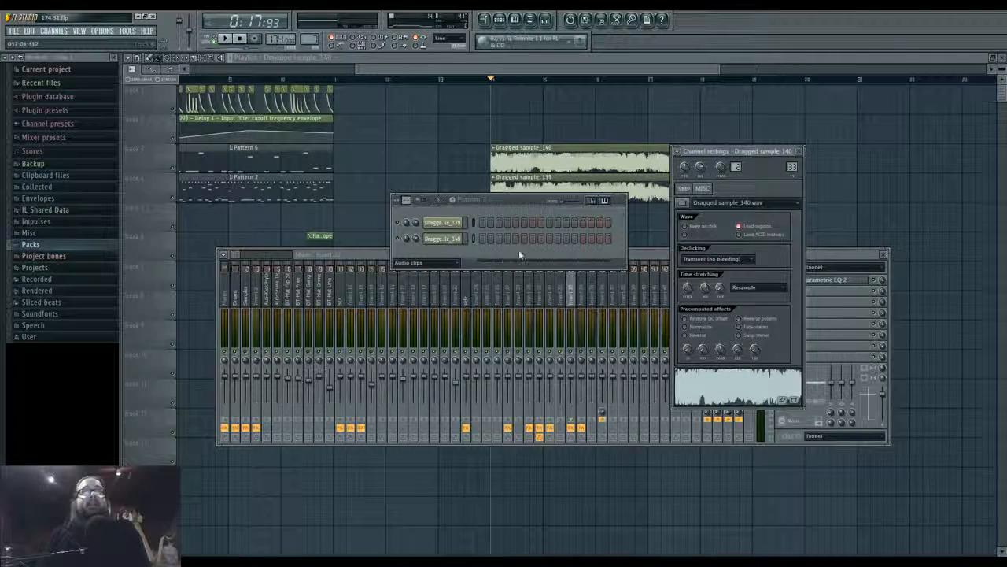
pyautogui.click(53, 31)
pyautogui.moveTo(58, 40)
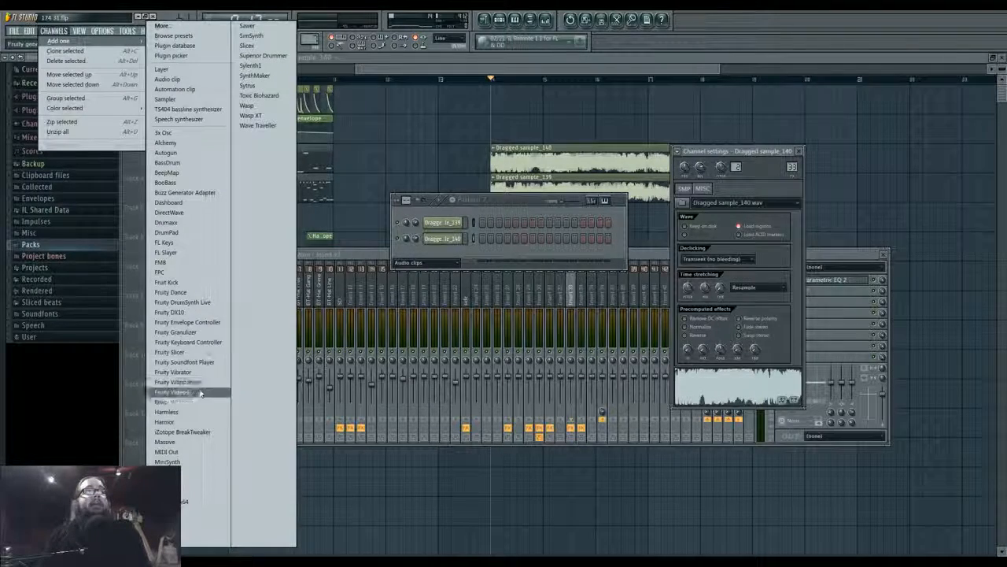
pyautogui.click(177, 331)
# Load the waveform of Dragged sample_140 into the new Granulizer channel and play a note to hear it
pyautogui.click(447, 239)
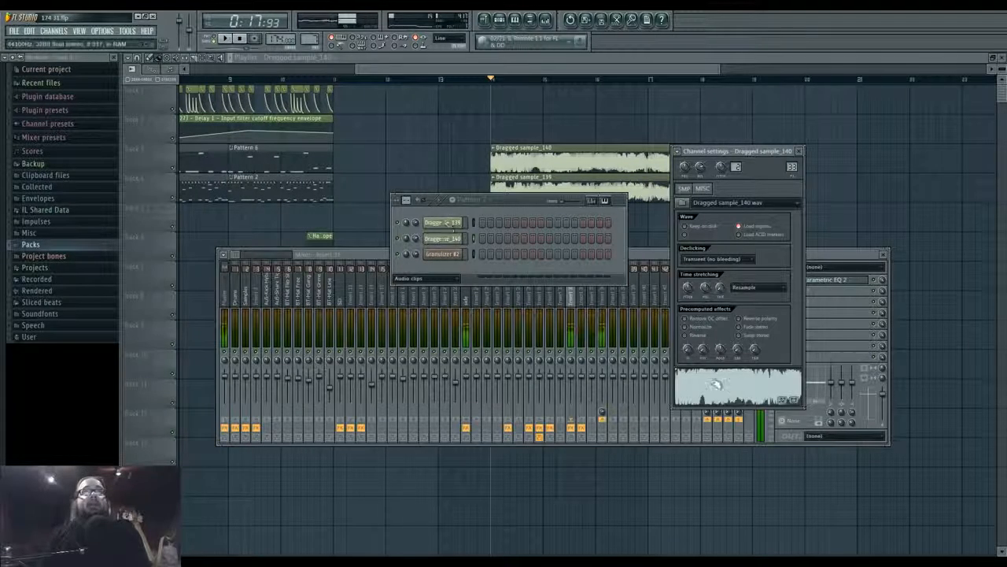
pyautogui.moveTo(717, 383); pyautogui.dragTo(444, 255)
pyautogui.press('l')
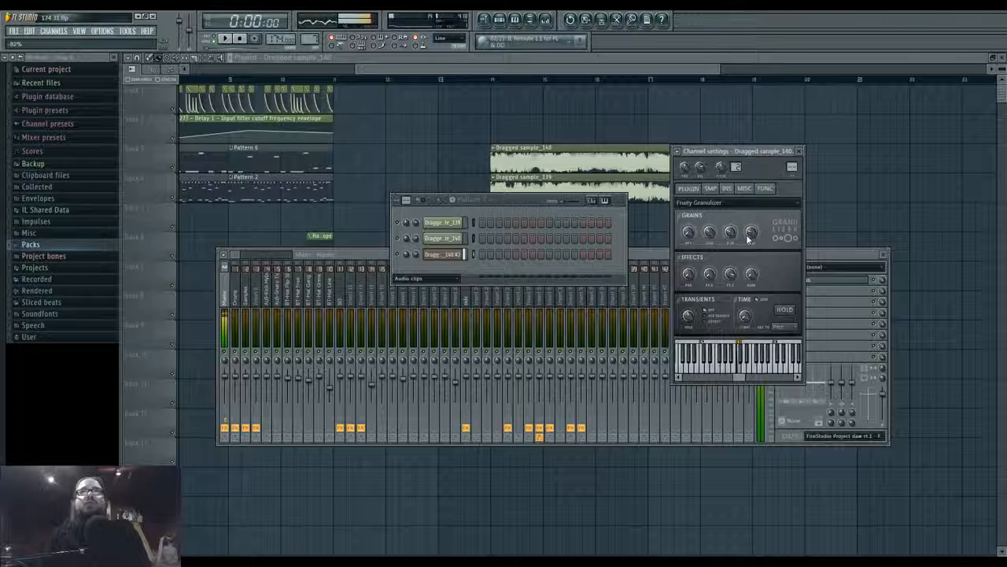
# Create a new empty pattern and draw a half-bar C5 note at its start for the Dragged sample_140 #2 Granulizer channel
pyautogui.rightClick(444, 253)
pyautogui.click(471, 255)
pyautogui.rightClick(317, 33)
pyautogui.click(334, 50)
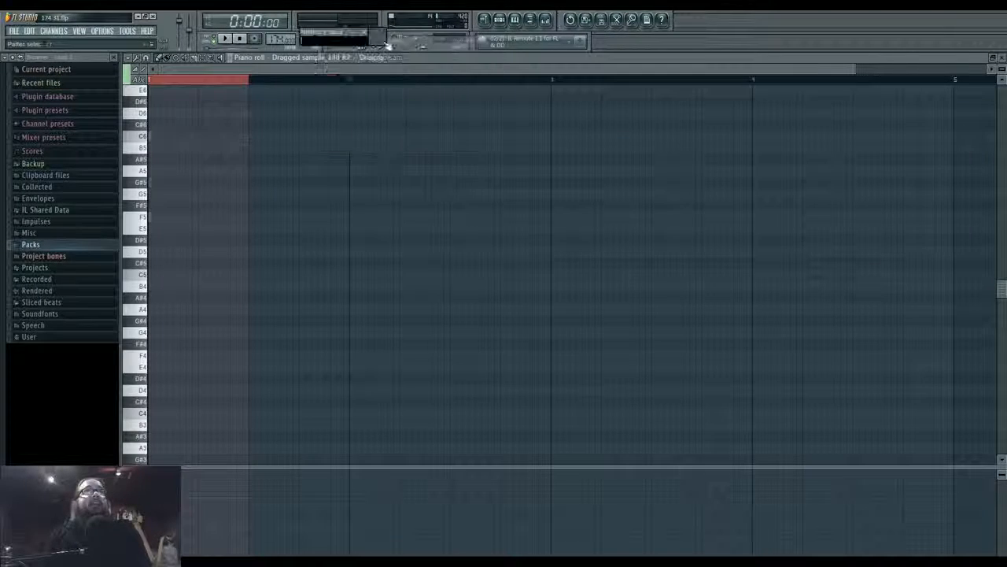
pyautogui.press('Return')
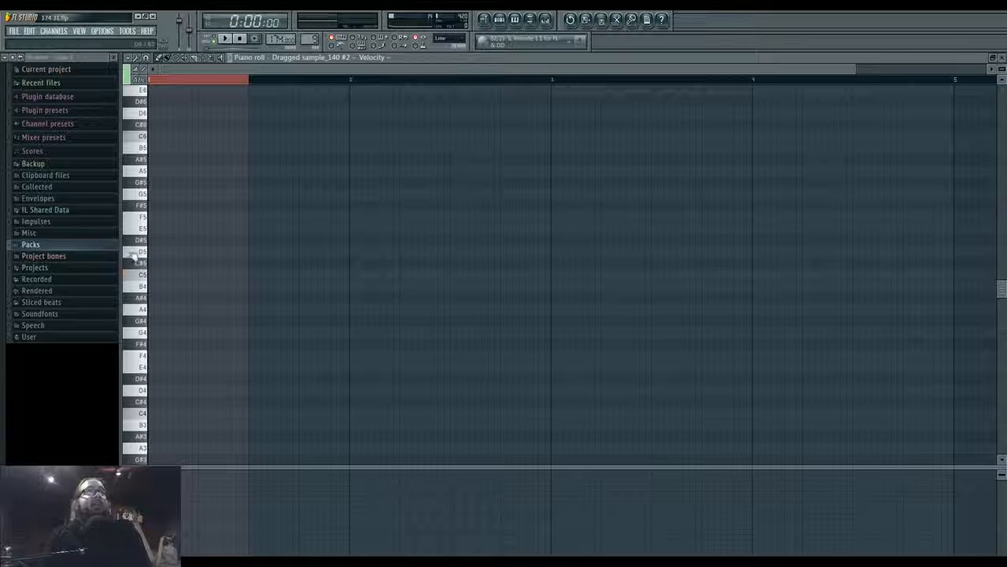
pyautogui.click(156, 278)
pyautogui.click(265, 345)
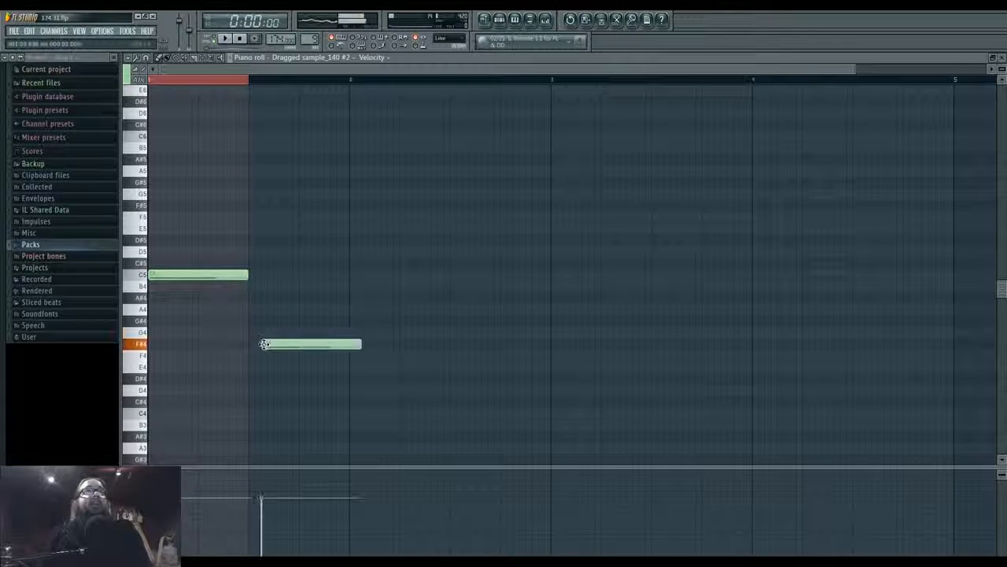
pyautogui.rightClick(266, 345)
# Place the Pattern 9 clip on Track 12 in the second half of bar 8, trim it to half a bar and loop that section
pyautogui.click(484, 21)
pyautogui.moveTo(307, 263); pyautogui.dragTo(422, 437)
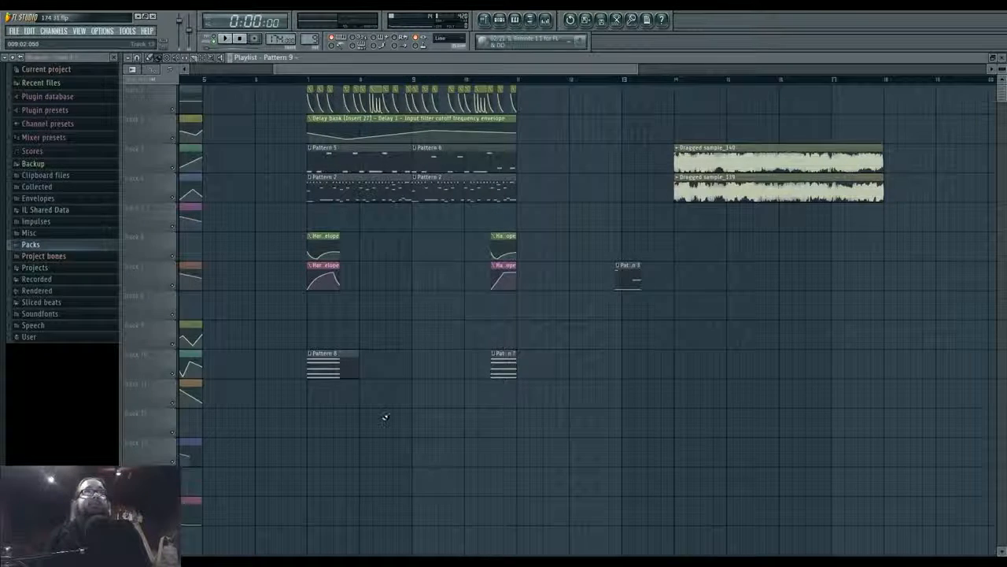
pyautogui.click(393, 422)
pyautogui.scroll(3, 405, 428)
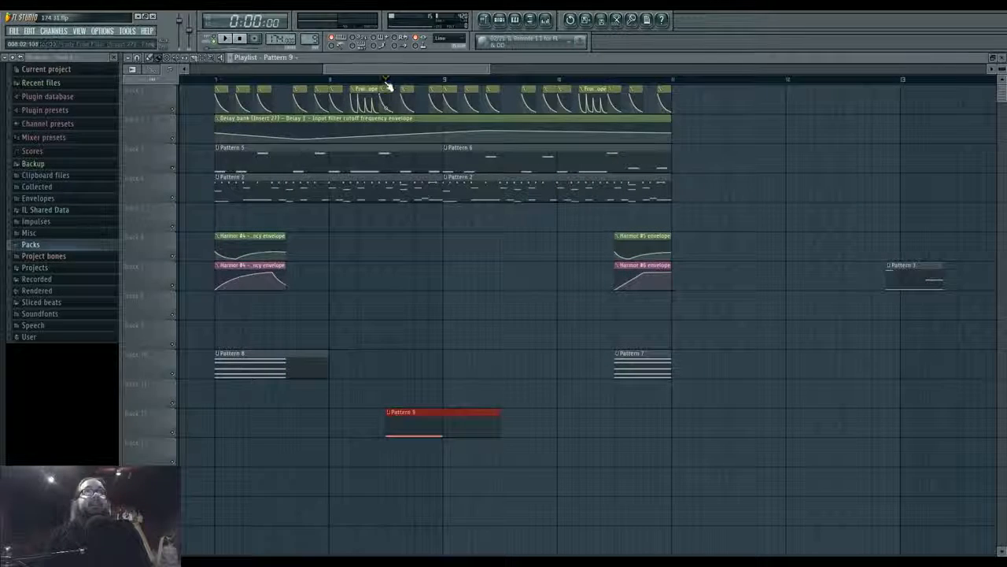
pyautogui.moveTo(386, 81); pyautogui.dragTo(446, 88)
pyautogui.keyDown('ctrl'); pyautogui.click(500, 407); pyautogui.keyUp('ctrl')
pyautogui.moveTo(500, 406); pyautogui.dragTo(466, 413)
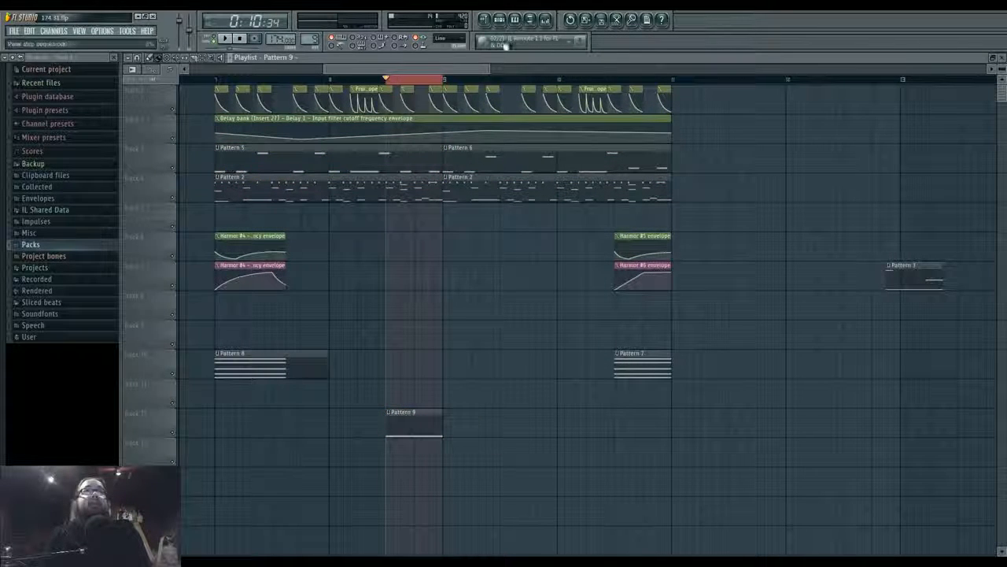
# Assign the Granulizer channel to mixer Insert 38 and route that insert only to mixer track 23
pyautogui.click(499, 19)
pyautogui.click(445, 254)
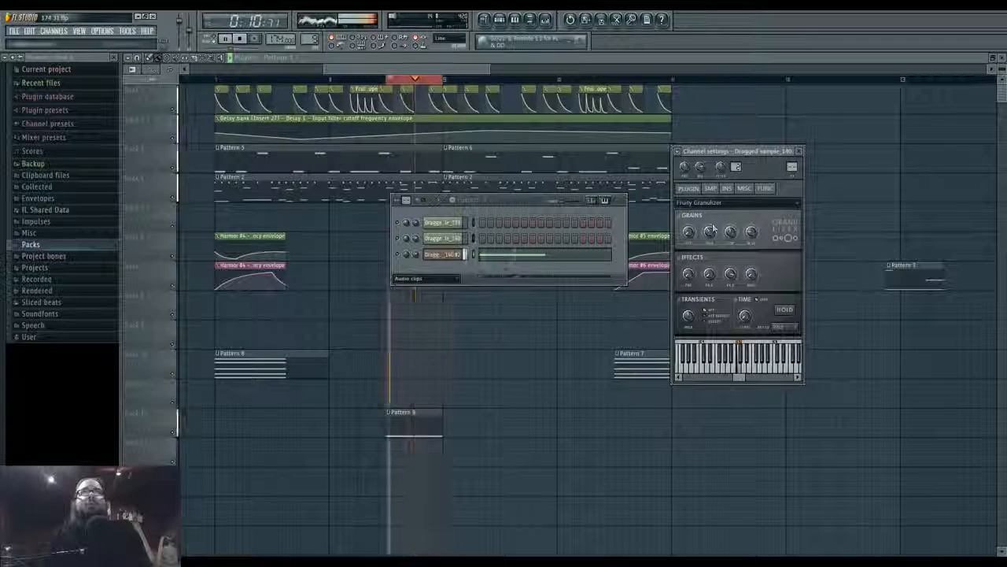
pyautogui.press('F9')
pyautogui.click(591, 275)
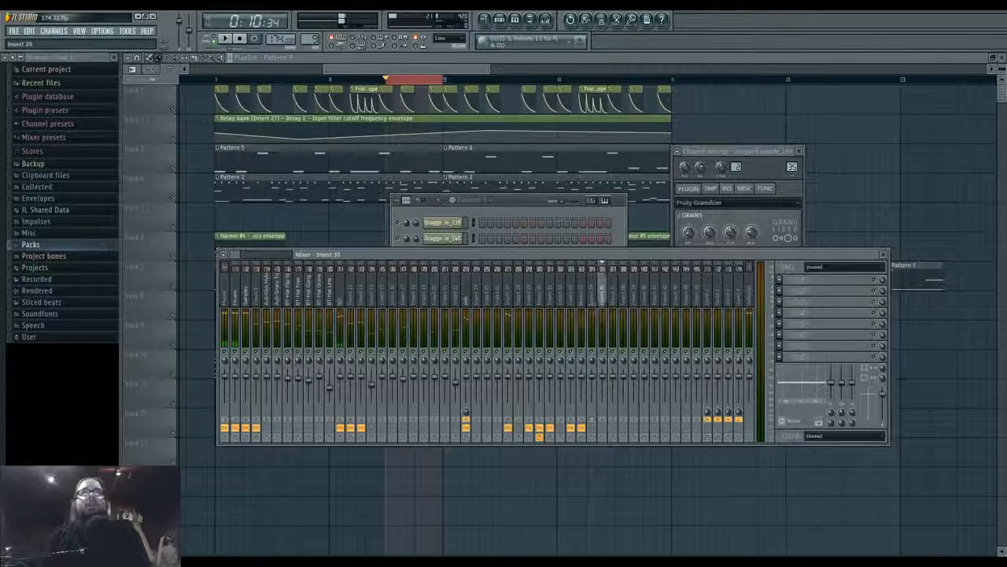
pyautogui.moveTo(793, 167); pyautogui.dragTo(793, 160)
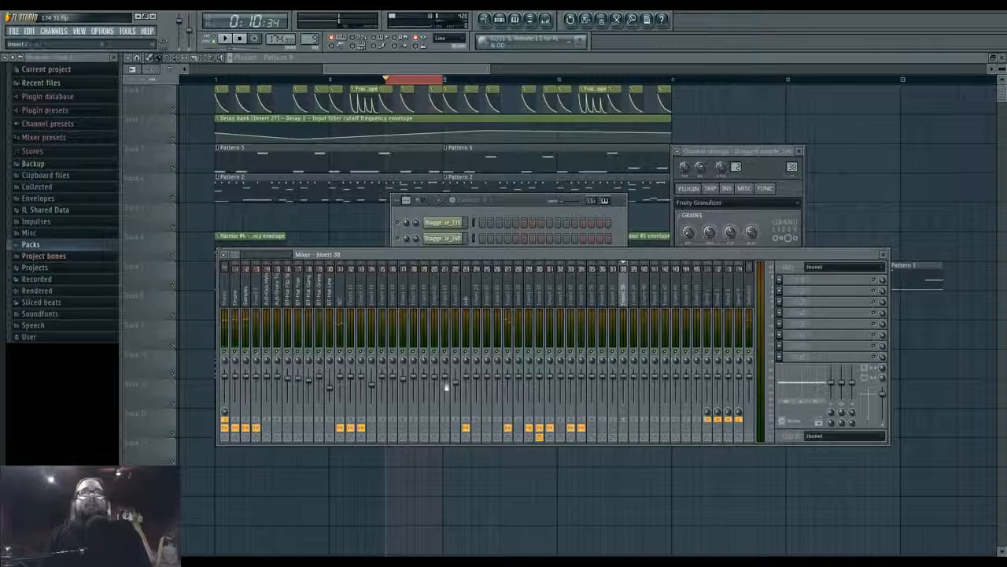
pyautogui.rightClick(466, 419)
pyautogui.click(476, 425)
# Play the looped section and adjust the Granulizer's grain hold time, grain spacing and wave spacing by ear
pyautogui.press('space')
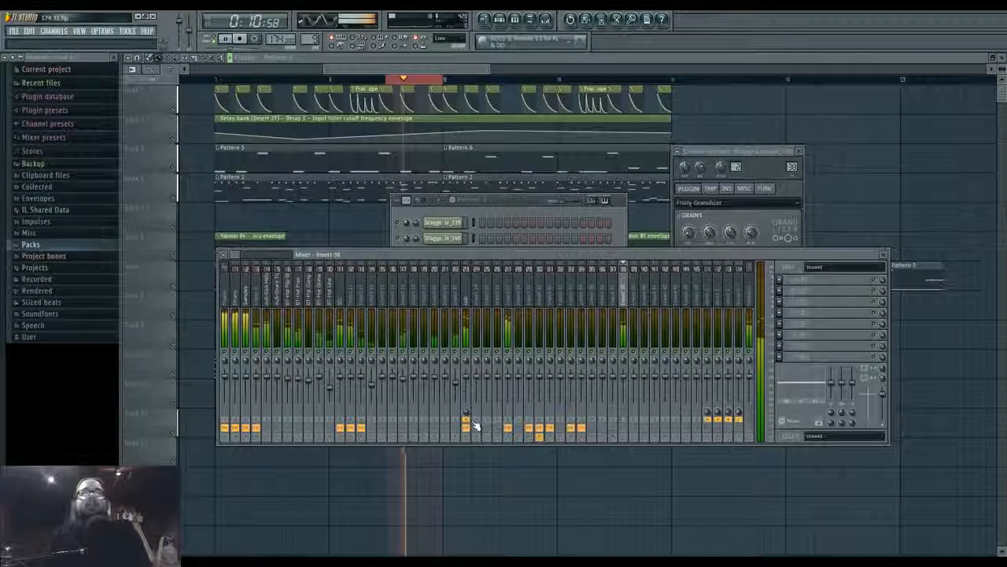
pyautogui.click(706, 169)
pyautogui.click(827, 311)
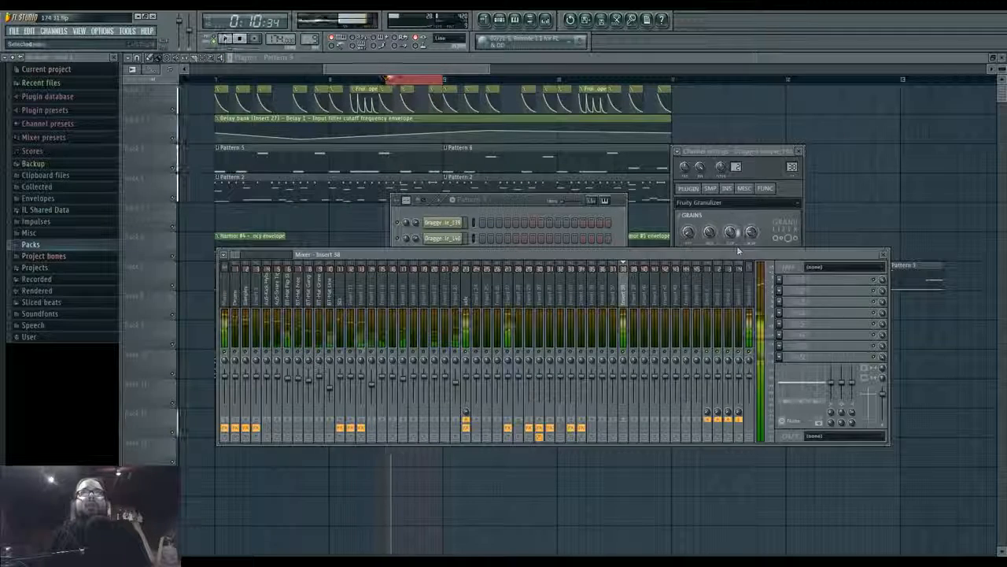
pyautogui.moveTo(748, 231)
pyautogui.mouseDown()
pyautogui.moveTo(752, 239)
pyautogui.moveTo(731, 236)
pyautogui.mouseUp()
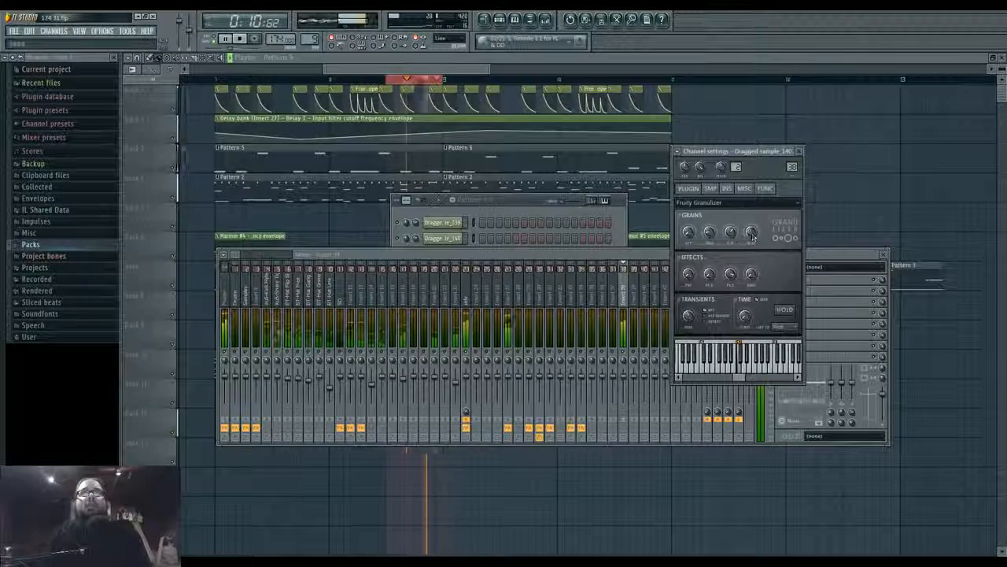
pyautogui.moveTo(752, 236); pyautogui.dragTo(753, 241)
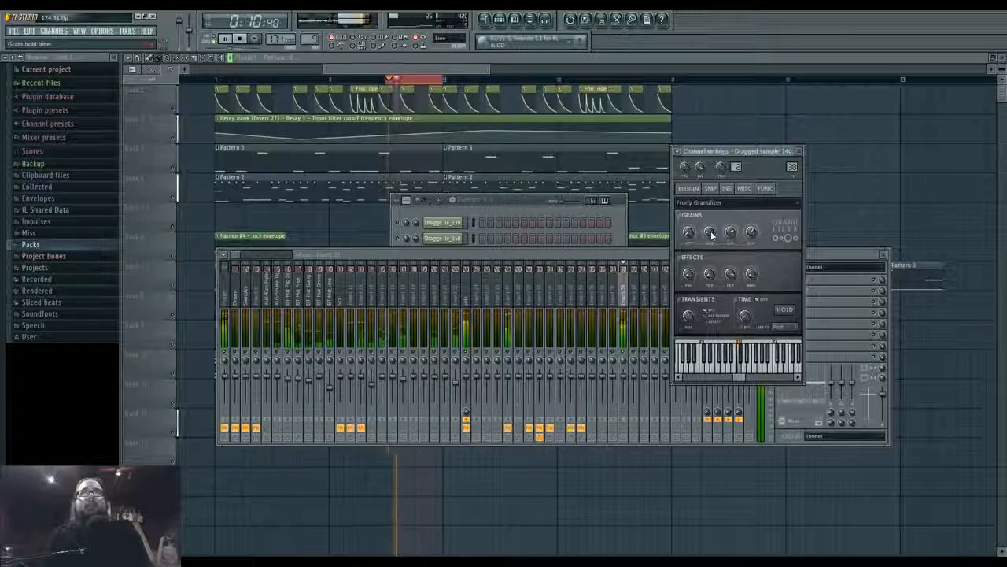
pyautogui.moveTo(732, 233); pyautogui.dragTo(734, 238)
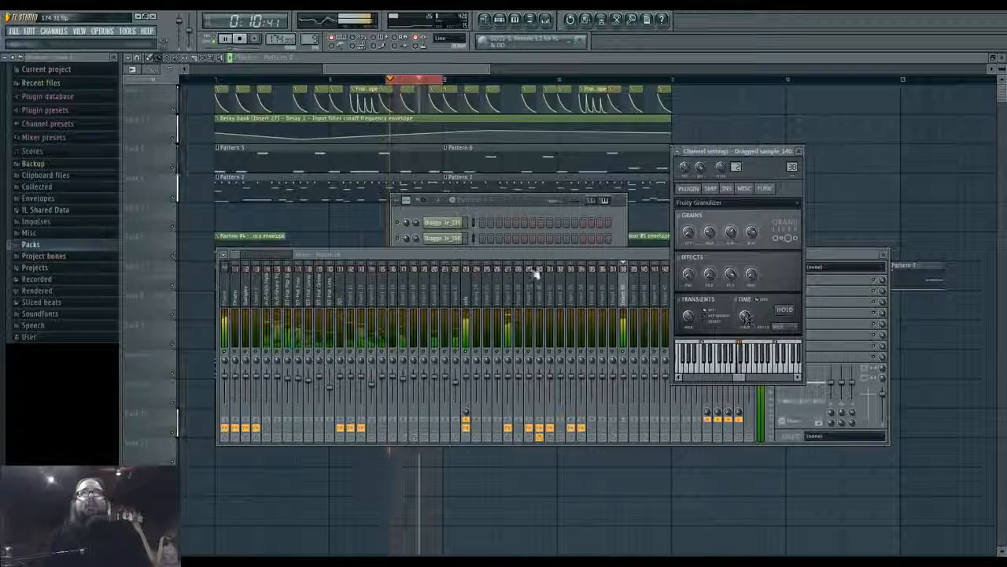
pyautogui.click(470, 355)
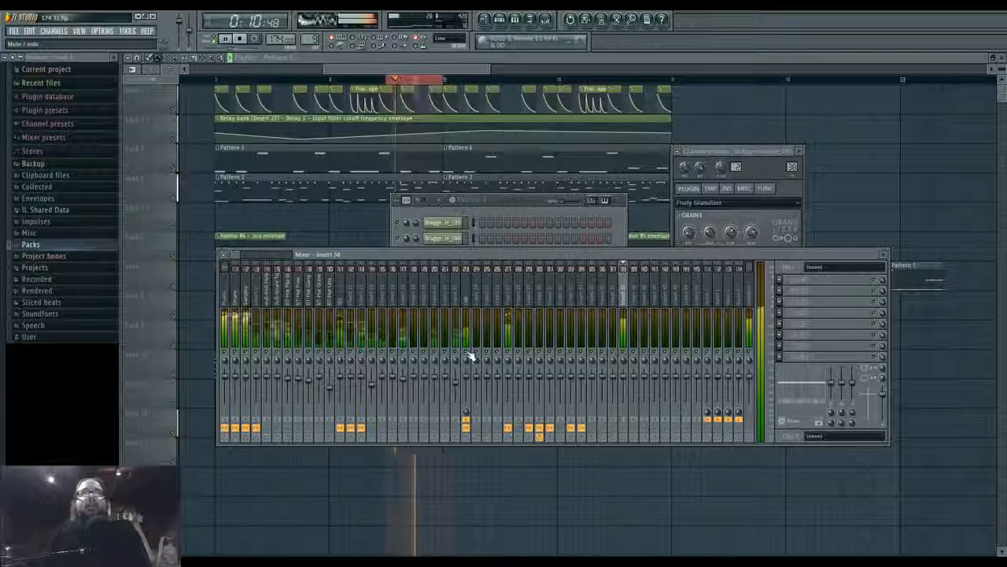
# Clear the loop, move the Pattern 3 clip to the second half of bar 9 on Track 8, and play it there
pyautogui.click(408, 78)
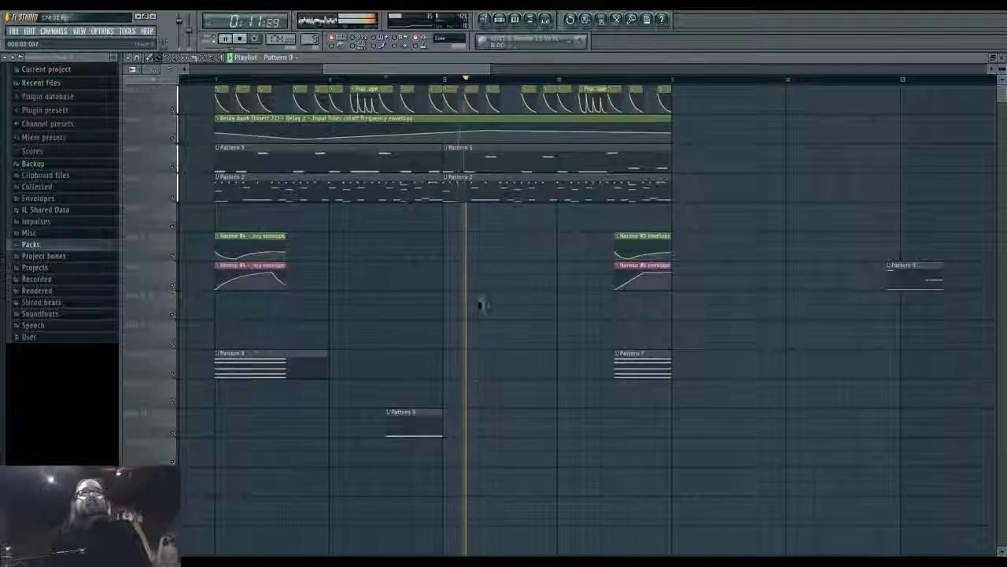
pyautogui.scroll(-4, 526, 329)
pyautogui.moveTo(488, 317); pyautogui.dragTo(508, 319)
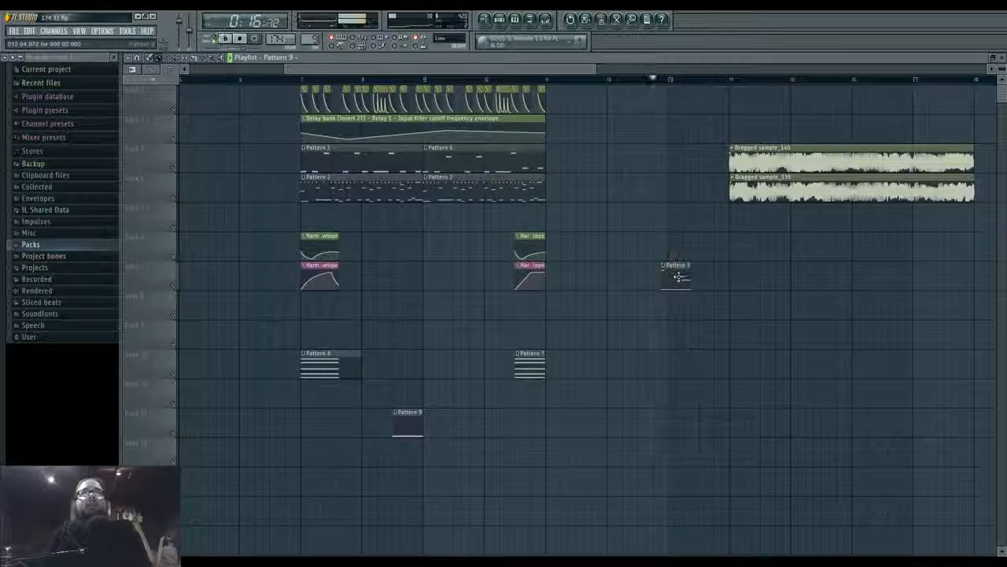
pyautogui.moveTo(677, 282); pyautogui.dragTo(472, 310)
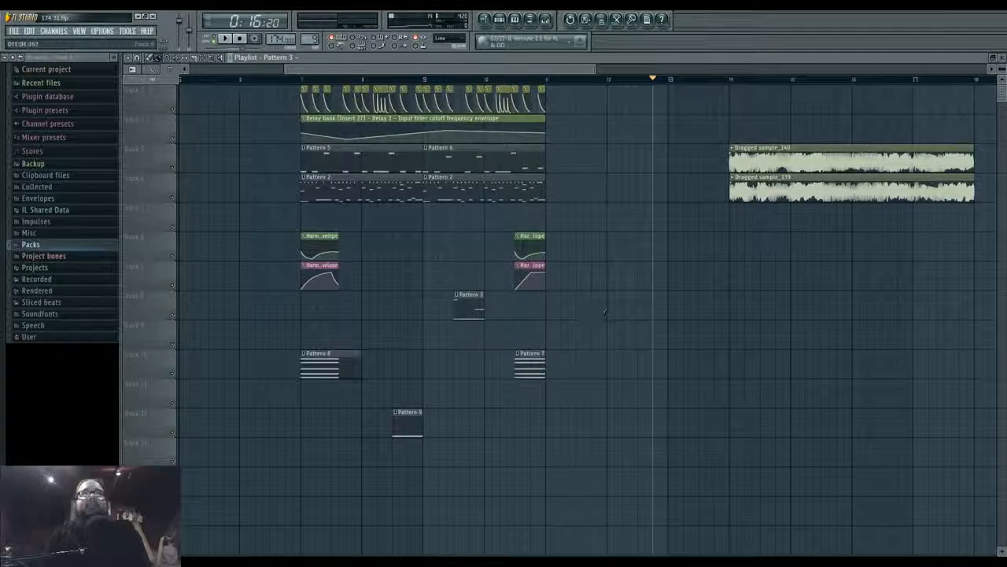
pyautogui.click(545, 21)
pyautogui.click(456, 80)
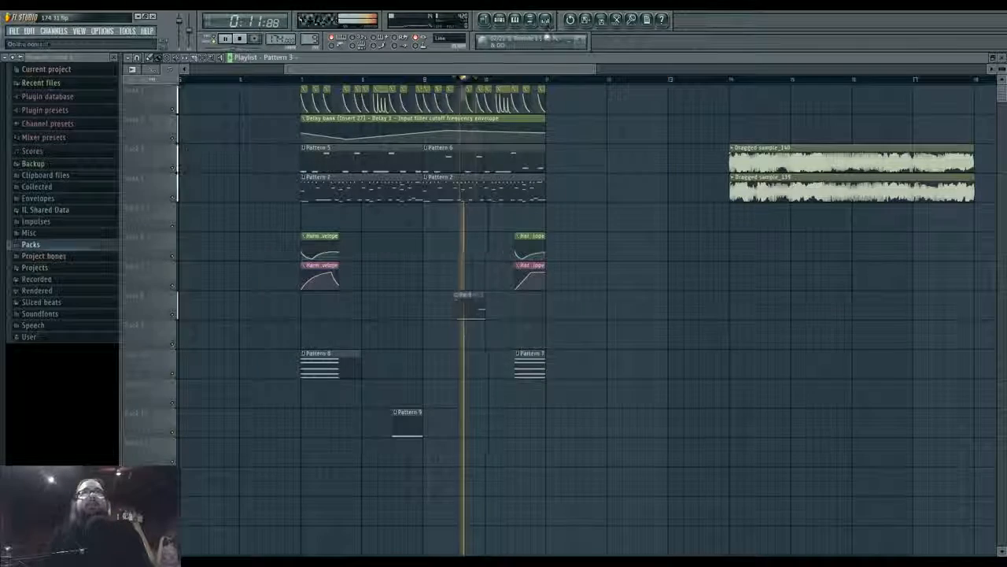
pyautogui.click(546, 22)
pyautogui.click(552, 303)
pyautogui.press('space')
pyautogui.rightClick(612, 204)
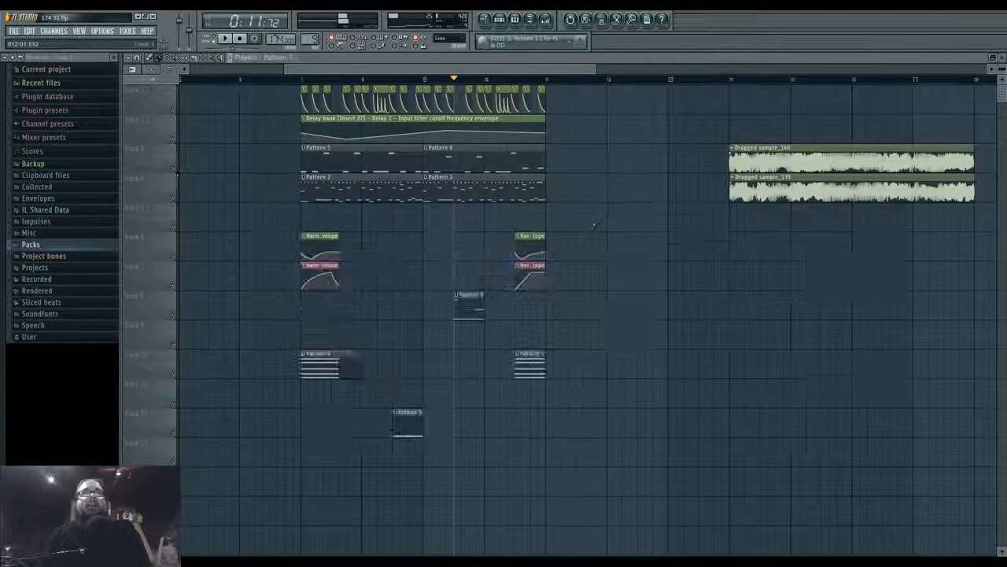
# Play the dragged samples from bar 14 and slice both at the start and the middle of bar 16
pyautogui.click(731, 79)
pyautogui.press('space')
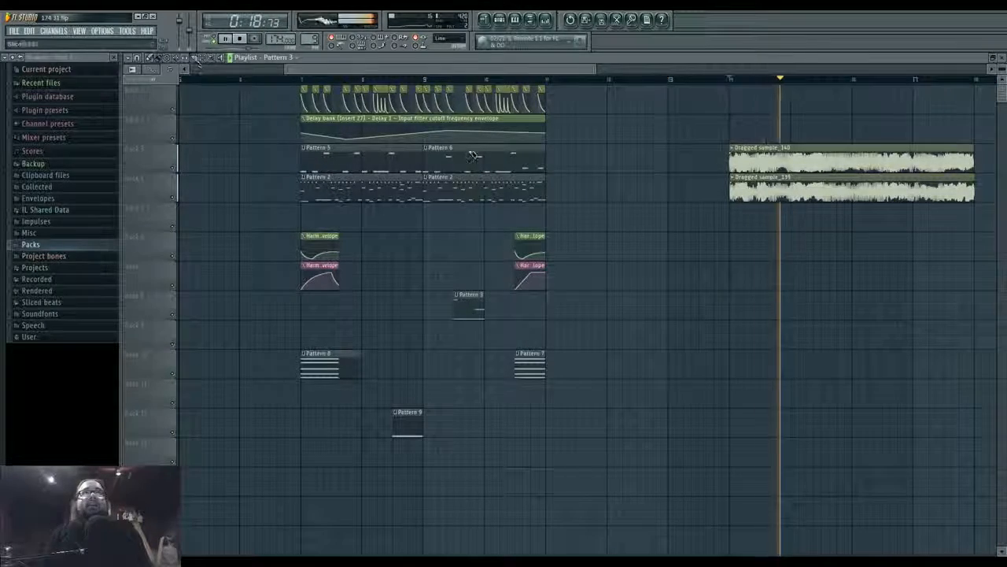
pyautogui.scroll(3, 668, 296)
pyautogui.scroll(2, 670, 296)
pyautogui.moveTo(671, 296); pyautogui.dragTo(544, 296)
pyautogui.scroll(2, 544, 296)
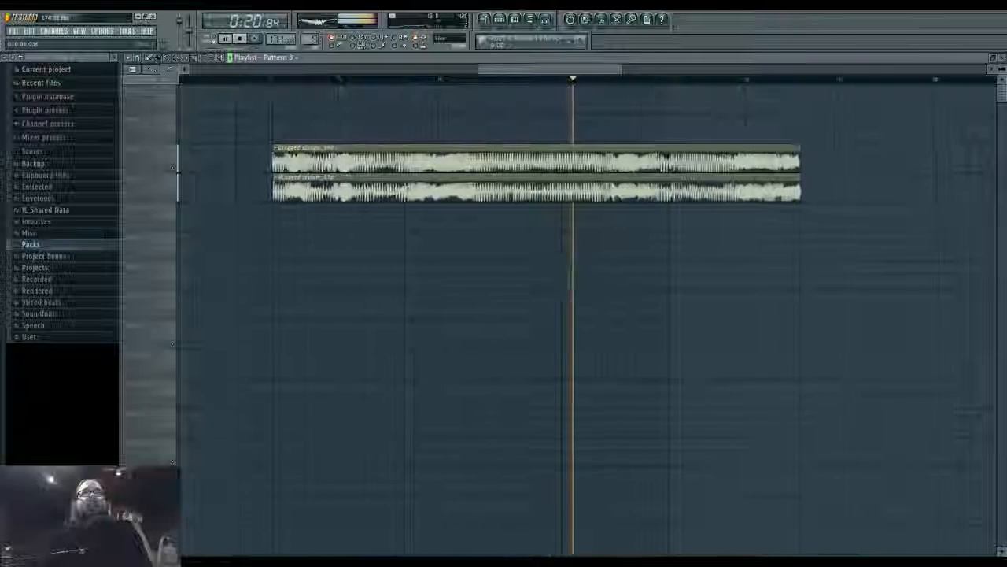
pyautogui.click(543, 80)
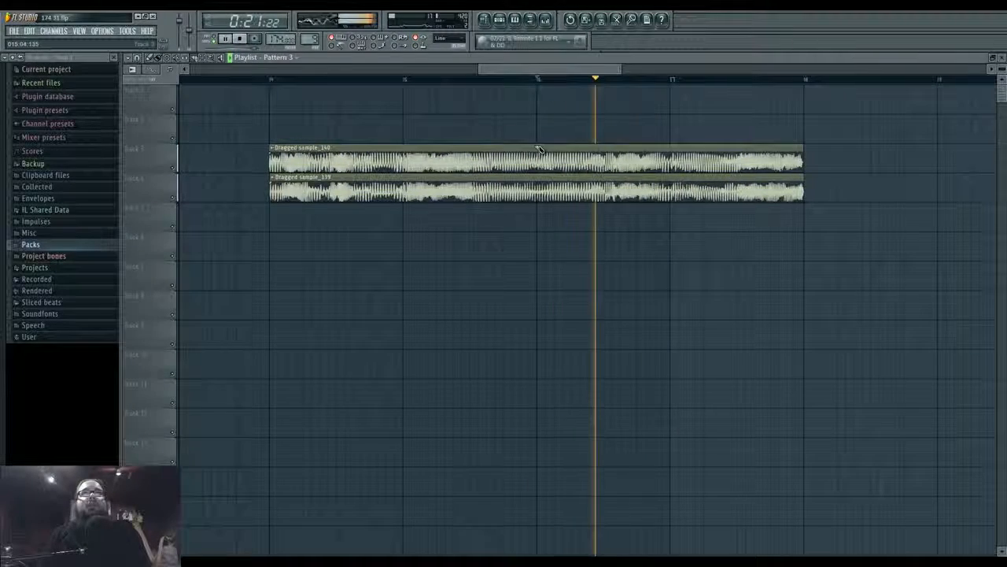
pyautogui.moveTo(537, 138); pyautogui.dragTo(538, 211)
pyautogui.press('space')
pyautogui.moveTo(606, 217); pyautogui.dragTo(606, 218)
pyautogui.scroll(-3, 545, 189)
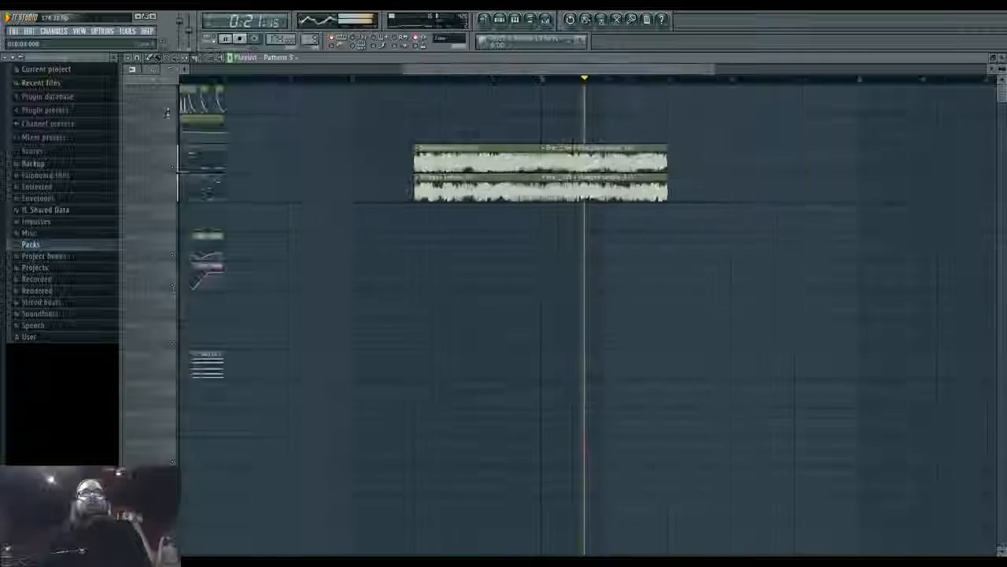
# Move the two half-bar sample slices to the start of bar 8 on Tracks 7 and 8 and play the arrangement from bar 7
pyautogui.moveTo(555, 173); pyautogui.dragTo(318, 293)
pyautogui.click(256, 82)
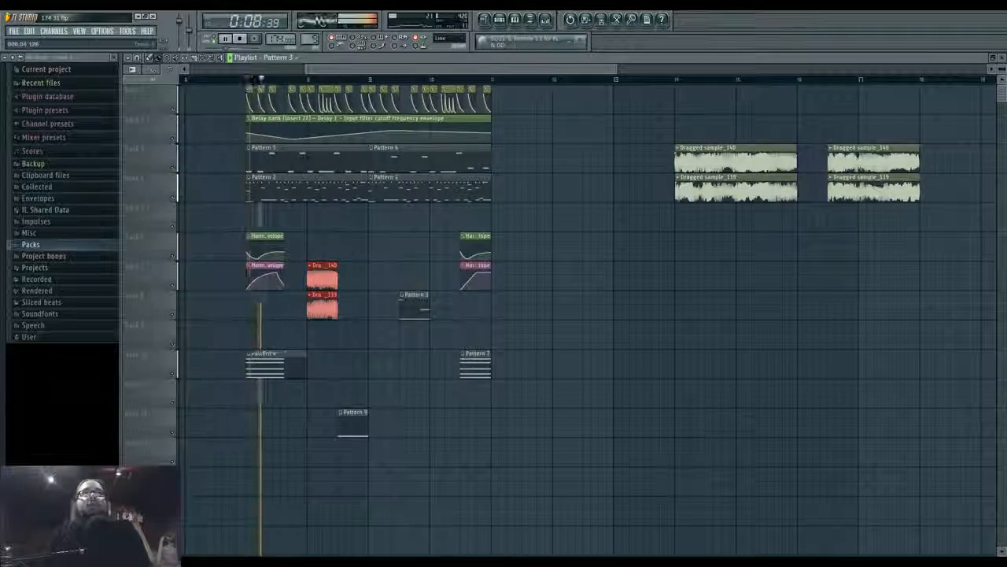
pyautogui.hotkey('ctrl', 'd')
pyautogui.scroll(4, 276, 274)
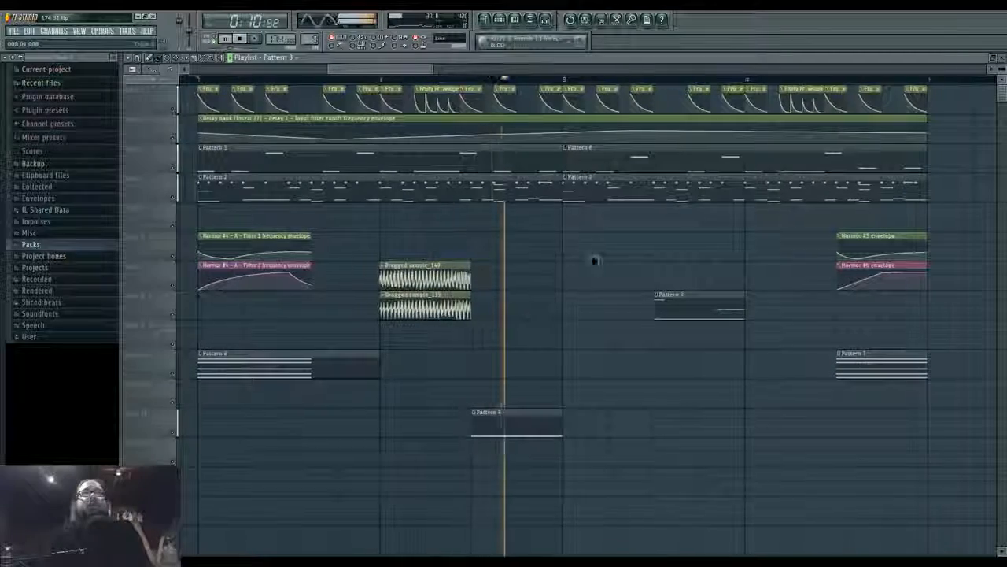
pyautogui.scroll(-2, 508, 279)
pyautogui.scroll(-2, 494, 277)
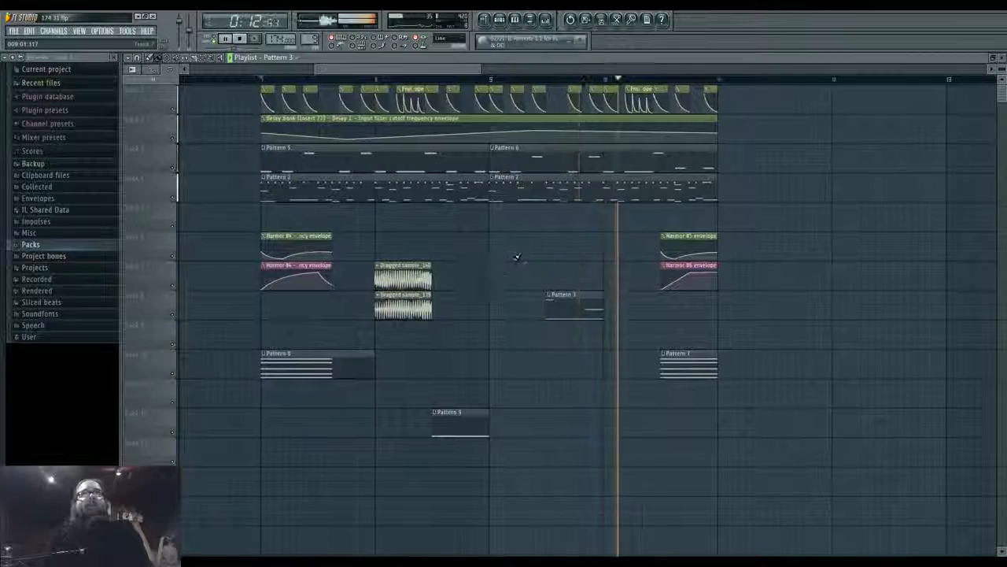
pyautogui.press('space')
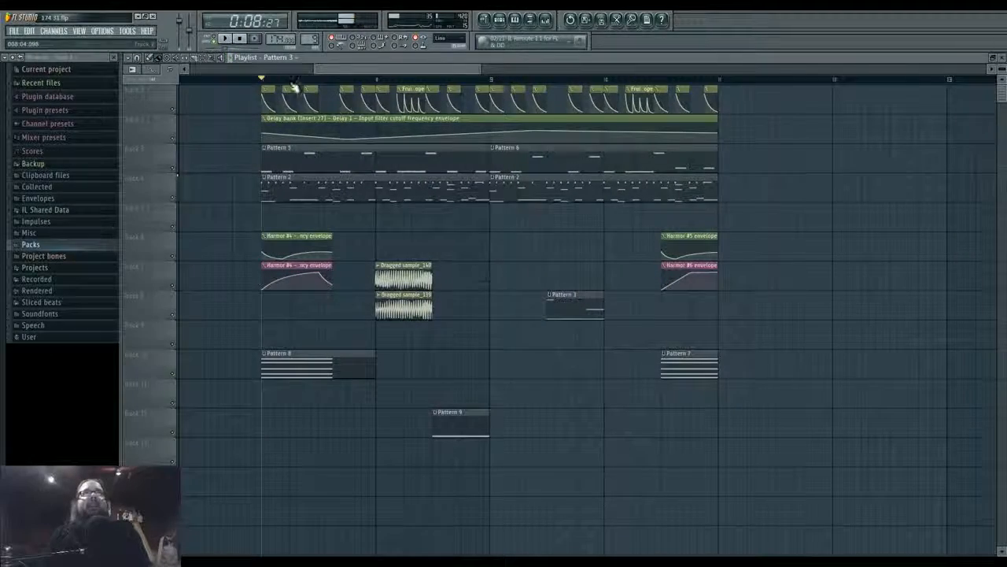
# Loop bars 7 to 10 and open Maximus on the Master track with its band display shown
pyautogui.moveTo(263, 82); pyautogui.dragTo(716, 84)
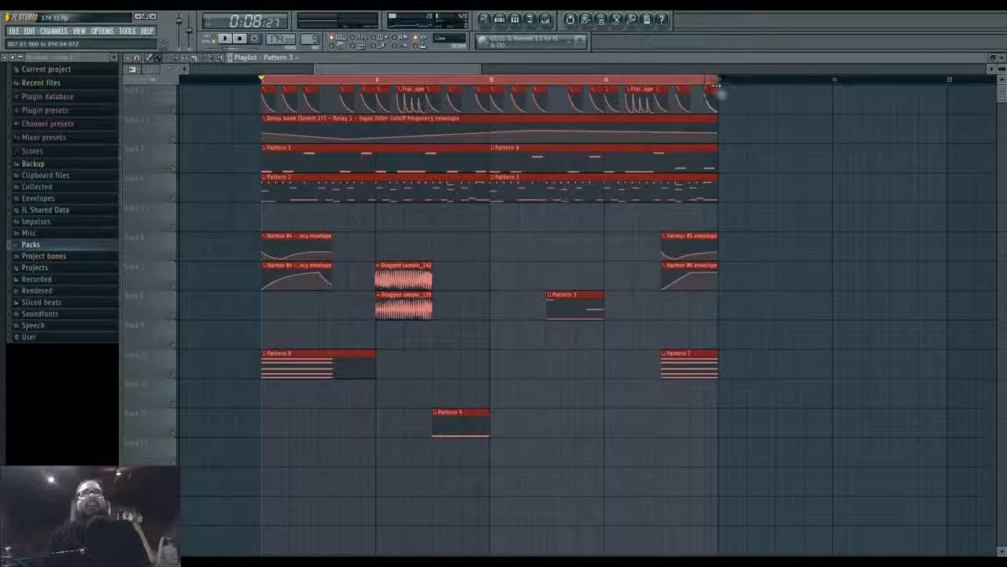
pyautogui.click(545, 19)
pyautogui.click(235, 305)
pyautogui.click(823, 281)
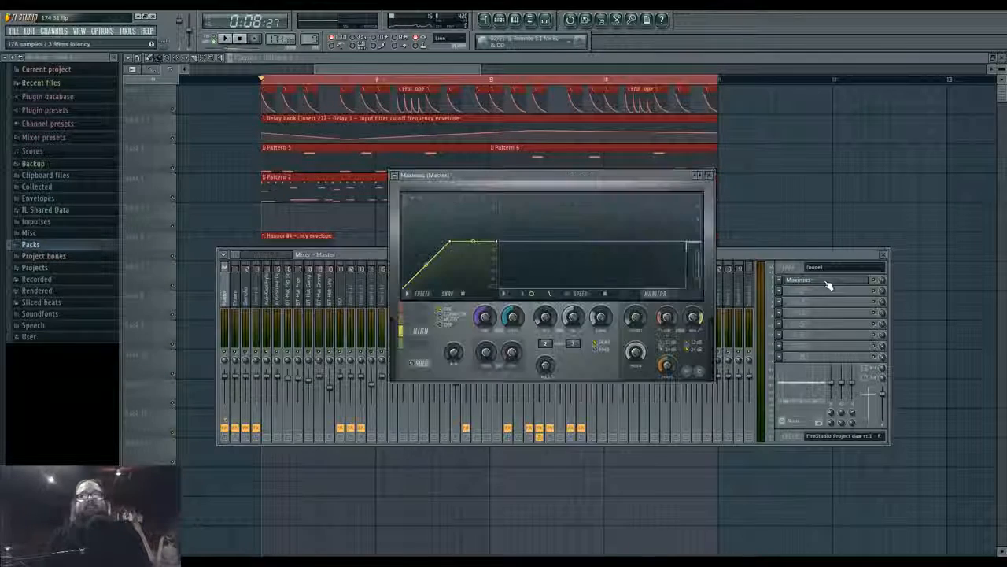
pyautogui.click(698, 296)
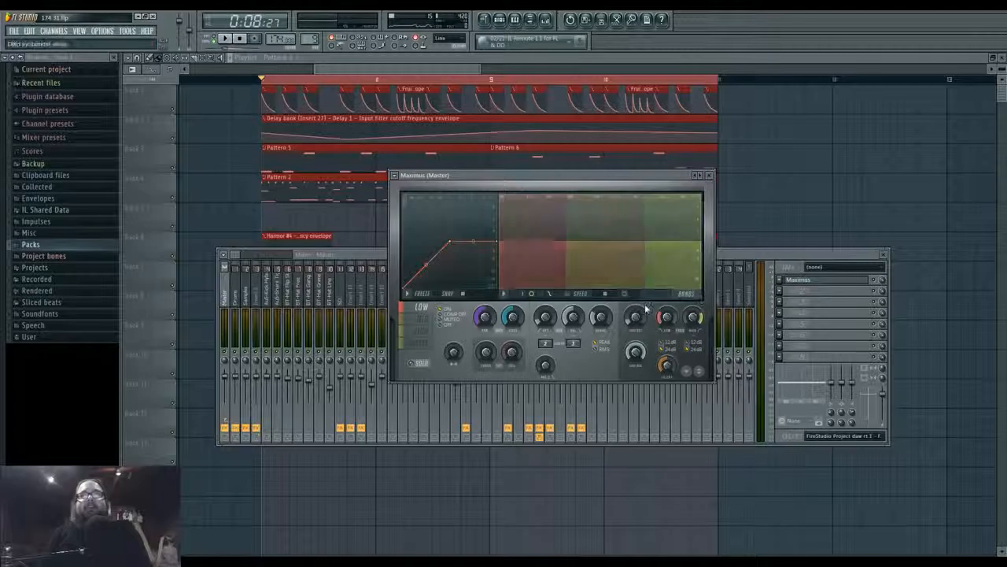
# During loop playback, adjust the compression curve knees of Maximus's low and mid bands and raise the end point of the master band's curve
pyautogui.press('space')
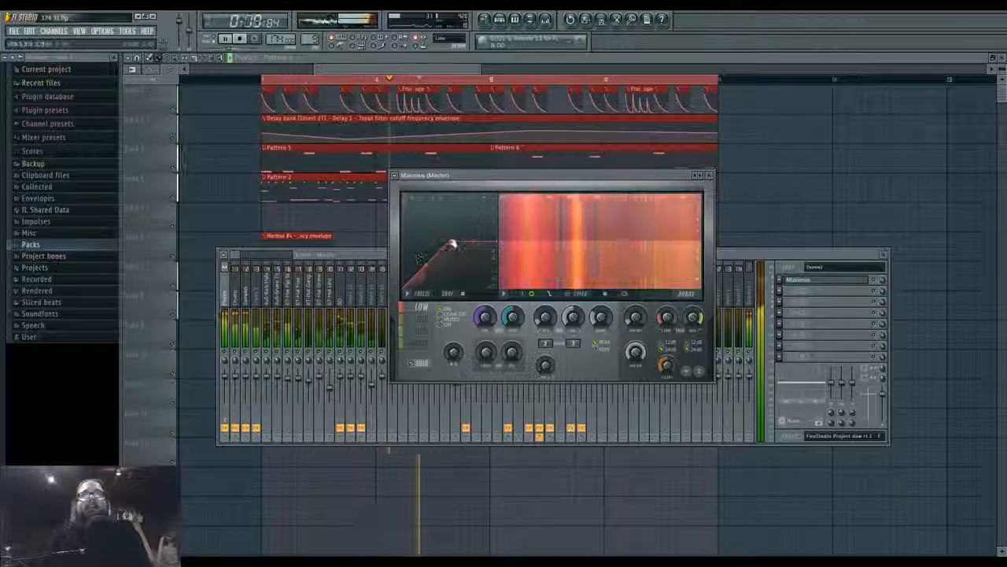
pyautogui.moveTo(450, 241)
pyautogui.mouseDown()
pyautogui.moveTo(418, 255)
pyautogui.moveTo(446, 242)
pyautogui.moveTo(437, 248)
pyautogui.mouseUp()
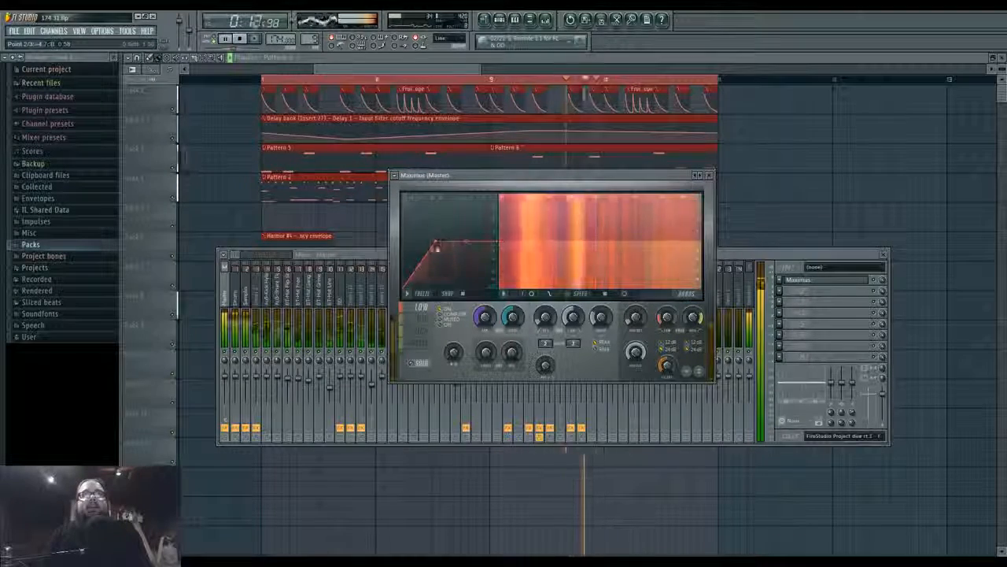
pyautogui.click(425, 319)
pyautogui.click(421, 330)
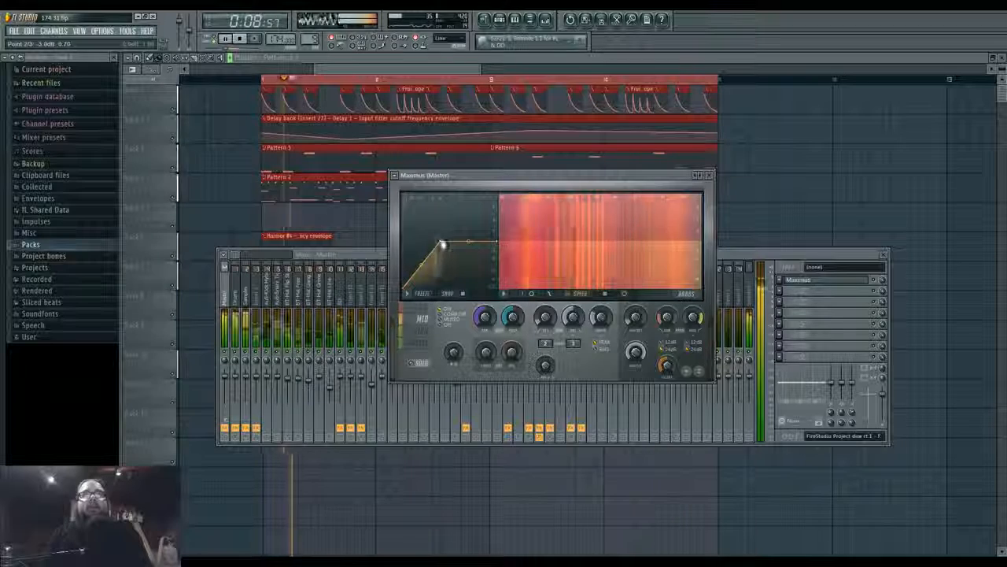
pyautogui.click(417, 342)
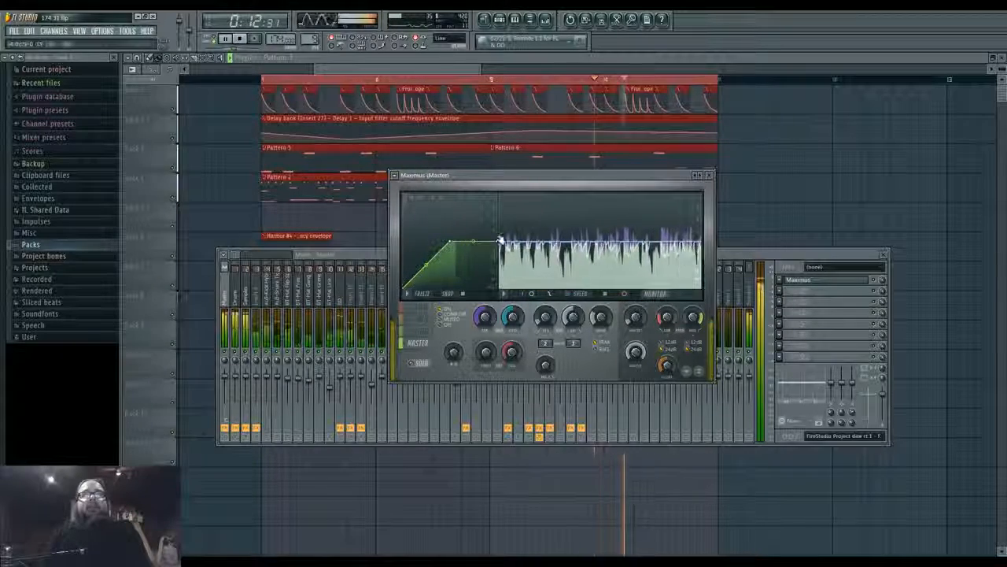
pyautogui.moveTo(497, 242); pyautogui.dragTo(499, 219)
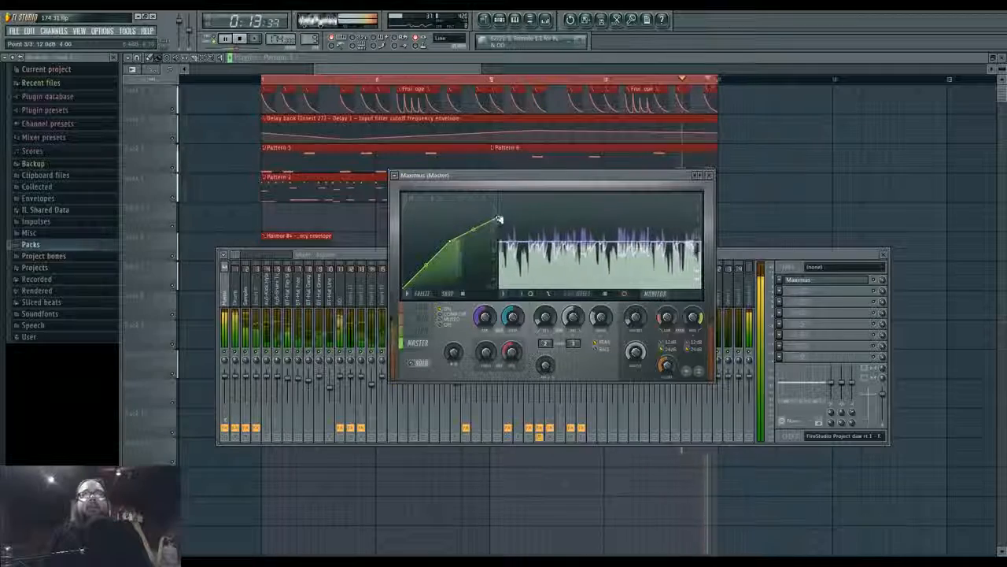
# Open both Fruity Limiters on the side mixer track and examine their compressor settings
pyautogui.click(333, 272)
pyautogui.click(472, 296)
pyautogui.click(795, 289)
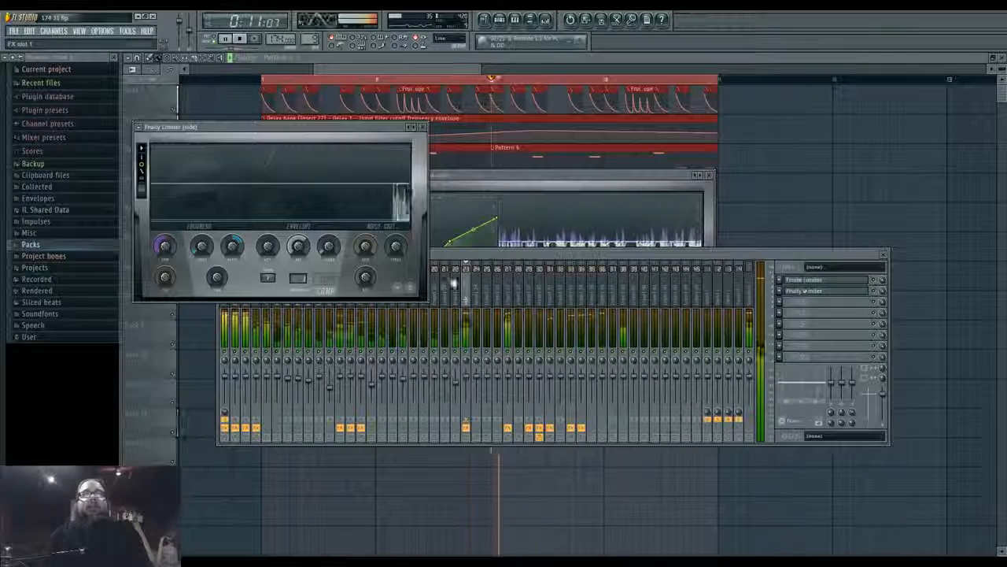
pyautogui.click(331, 280)
pyautogui.click(806, 292)
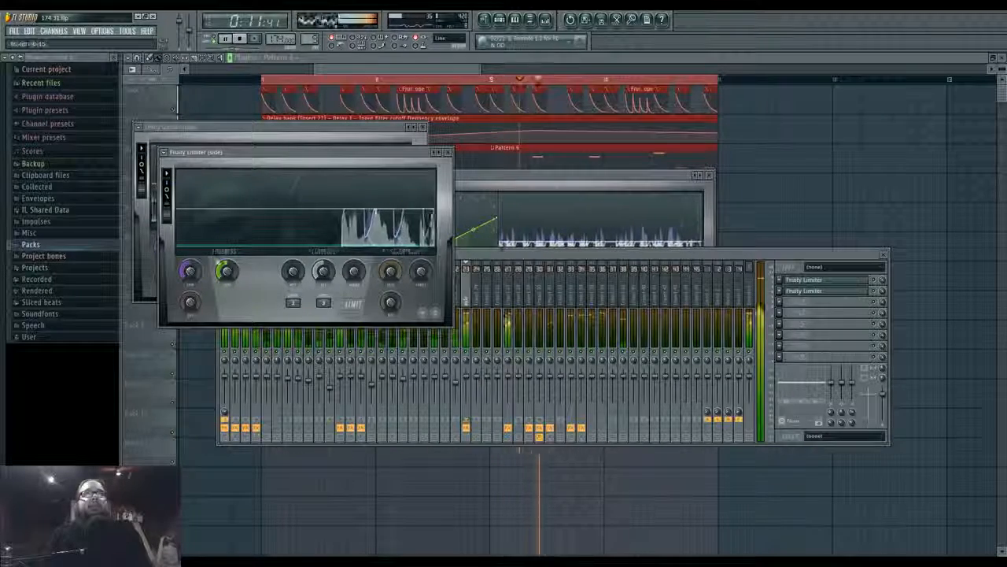
pyautogui.click(357, 307)
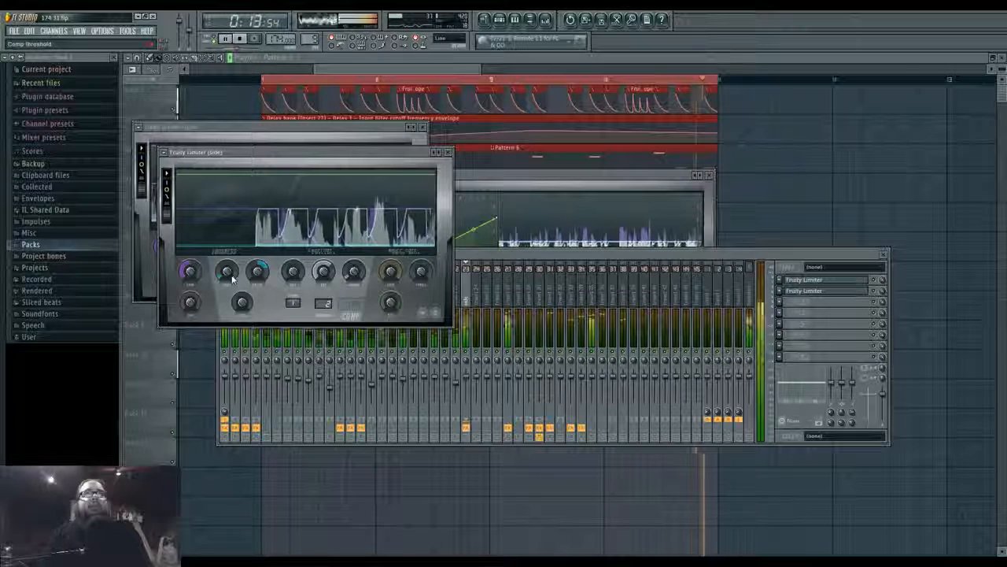
pyautogui.click(549, 257)
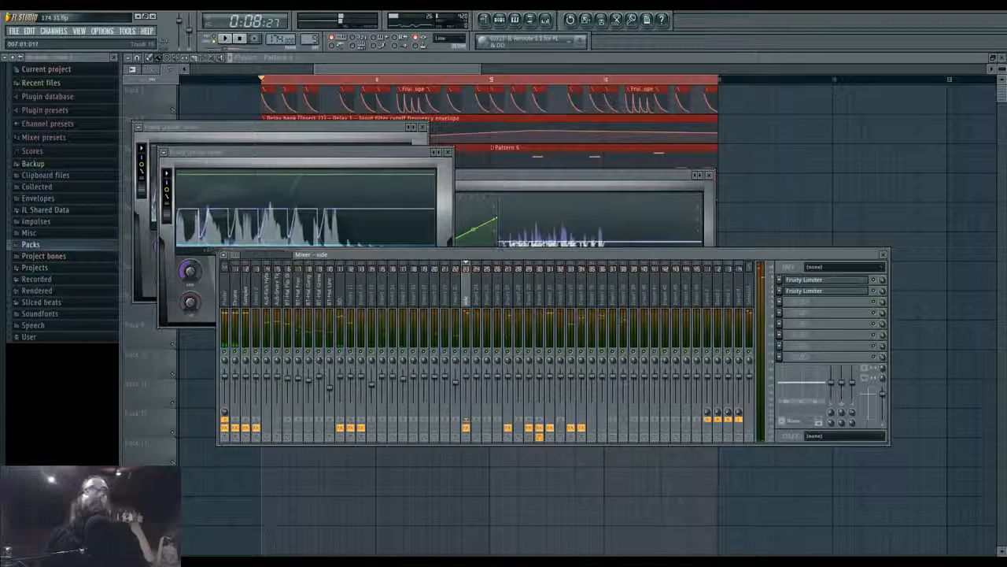
# Delete the two sample slices on Tracks 7 and 8 at bar 8, plus the Pattern 9 and Pattern 3 clips, from the playlist
pyautogui.hotkey('alt', 'Tab')
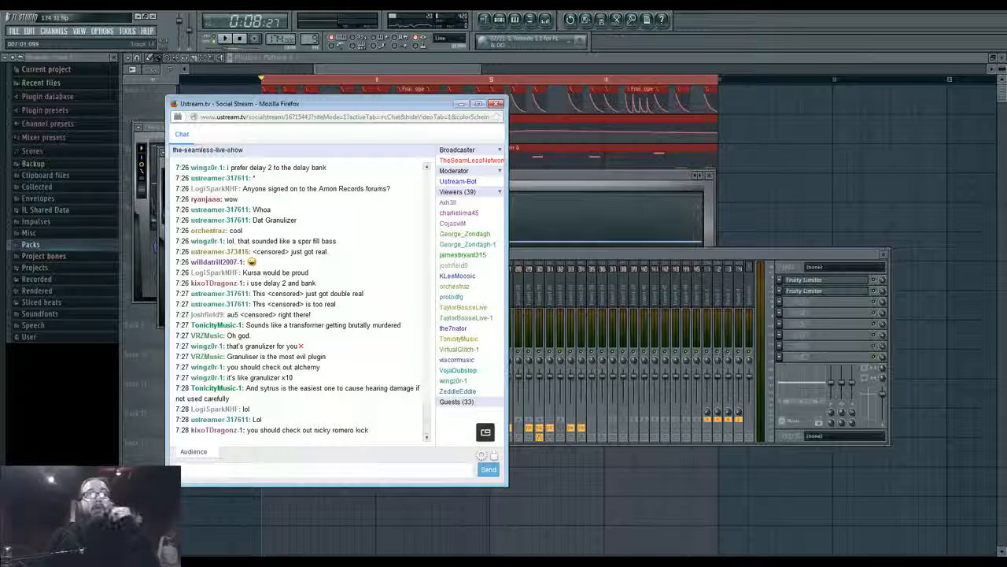
pyautogui.click(266, 492)
pyautogui.rightClick(394, 299)
pyautogui.rightClick(400, 280)
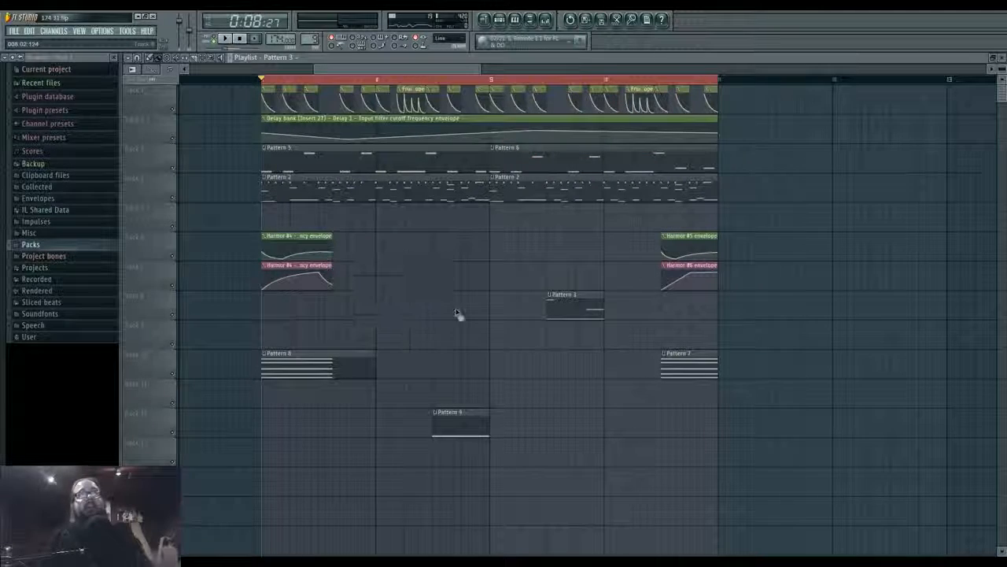
pyautogui.rightClick(463, 422)
pyautogui.rightClick(557, 308)
# Play the looped arrangement through to review it, then stop playback
pyautogui.press('space')
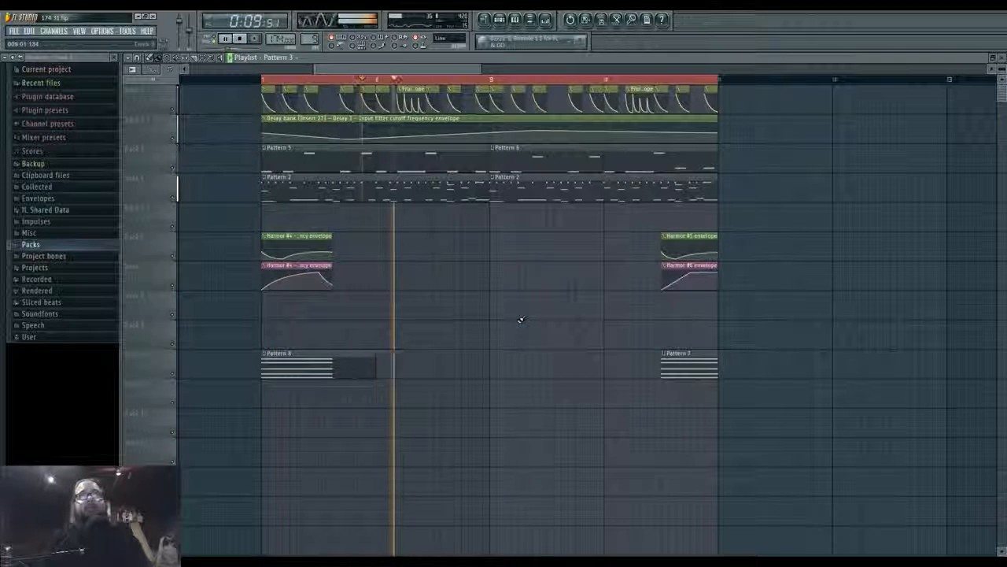
pyautogui.scroll(3, 608, 292)
pyautogui.scroll(-4, 520, 315)
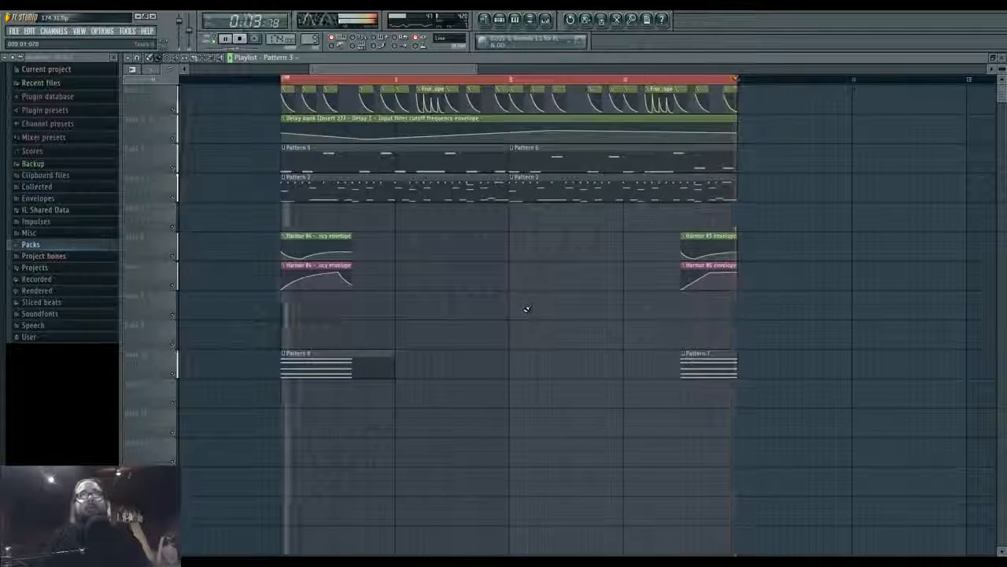
pyautogui.press('space')
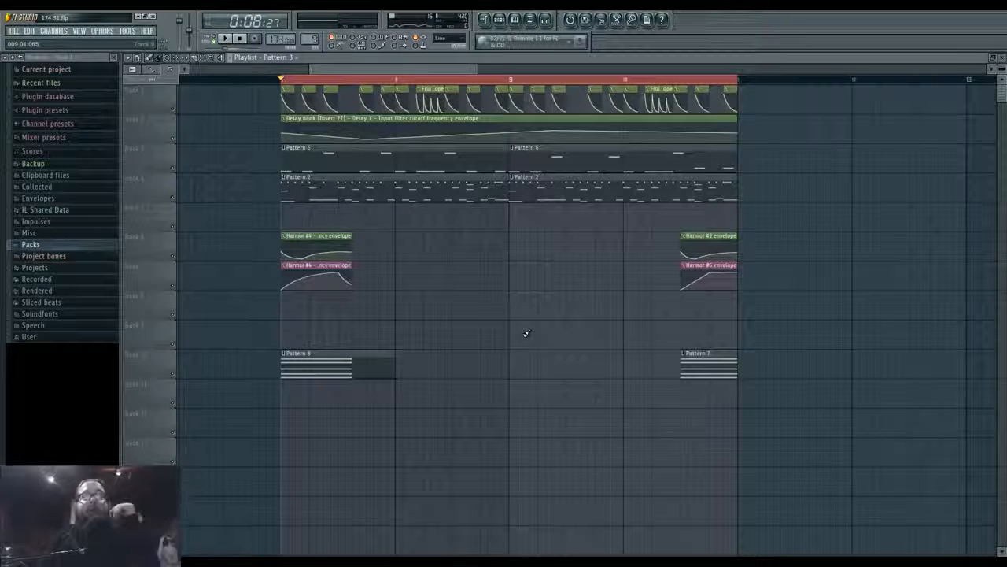
# Switch to the Ustream chat and the streaming software's window and open its list of broadcast channels
pyautogui.click(303, 562)
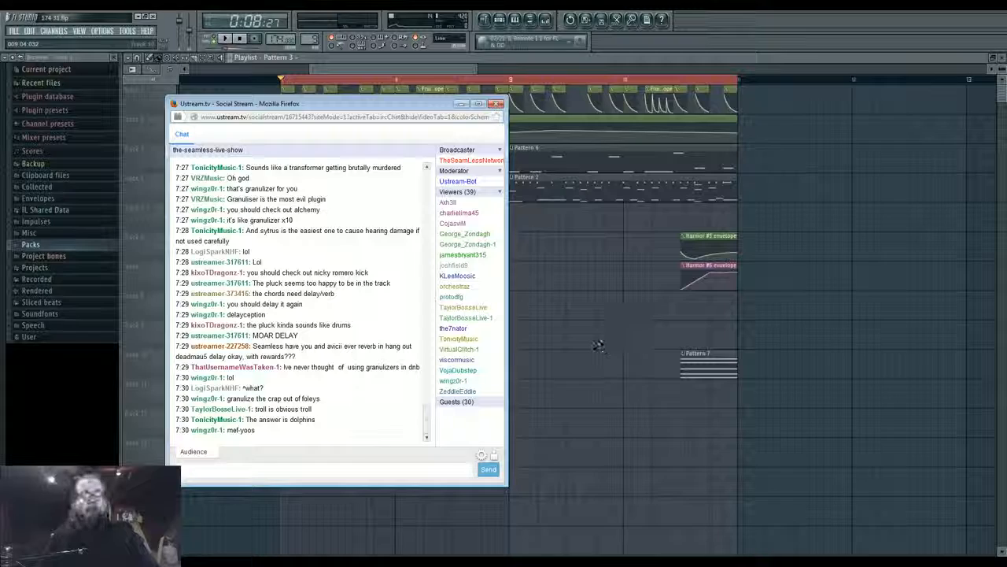
pyautogui.click(561, 562)
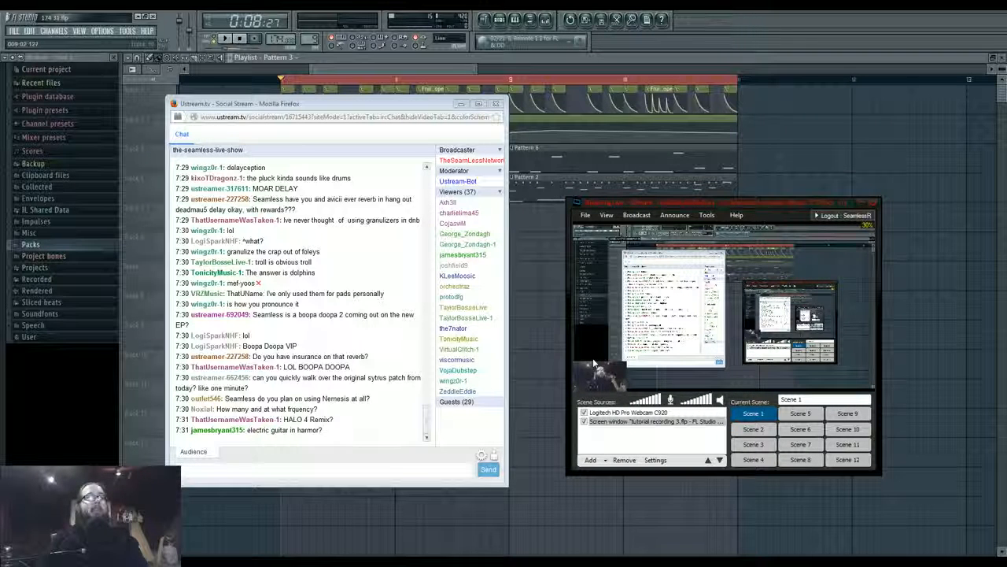
pyautogui.moveTo(675, 205); pyautogui.dragTo(676, 203)
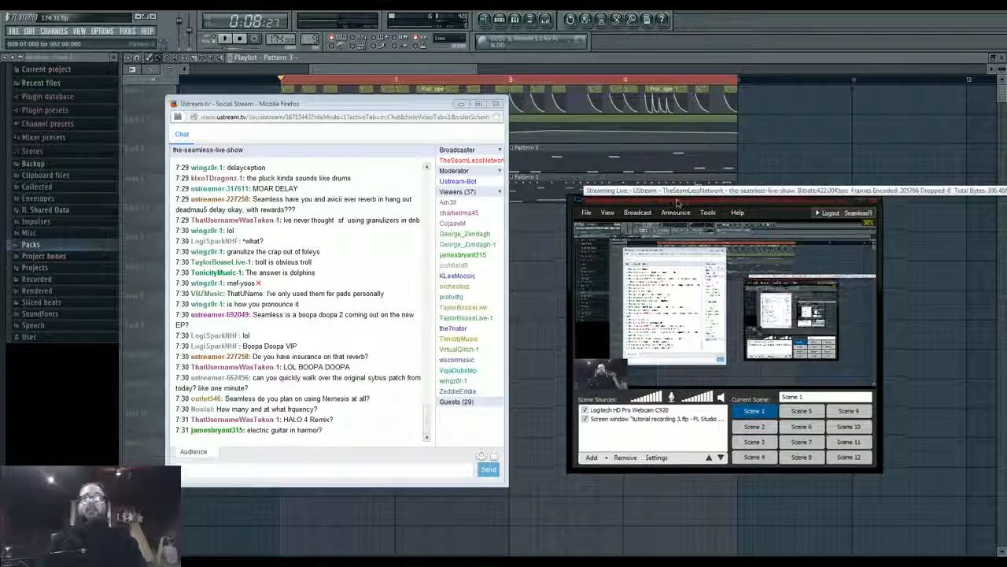
pyautogui.click(647, 213)
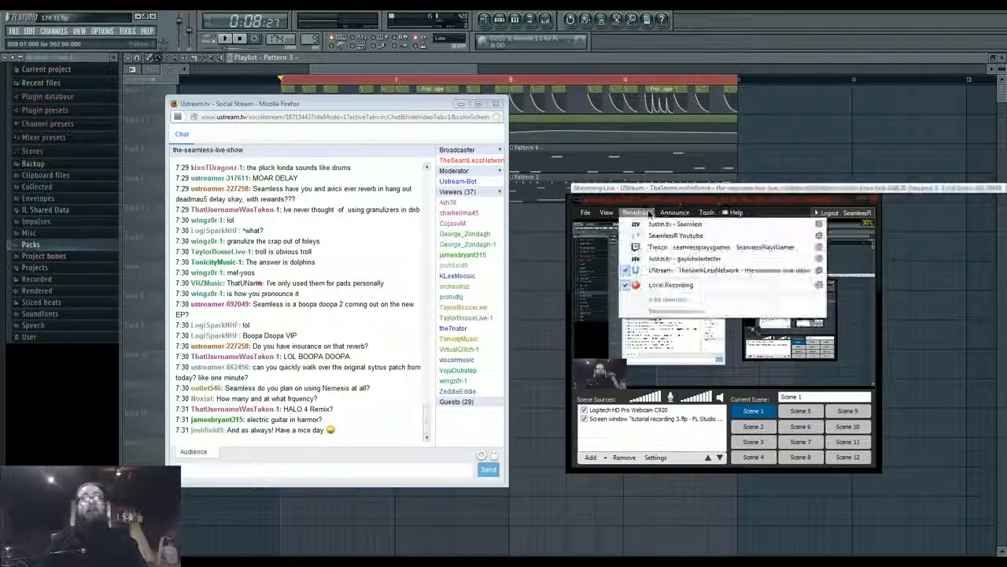